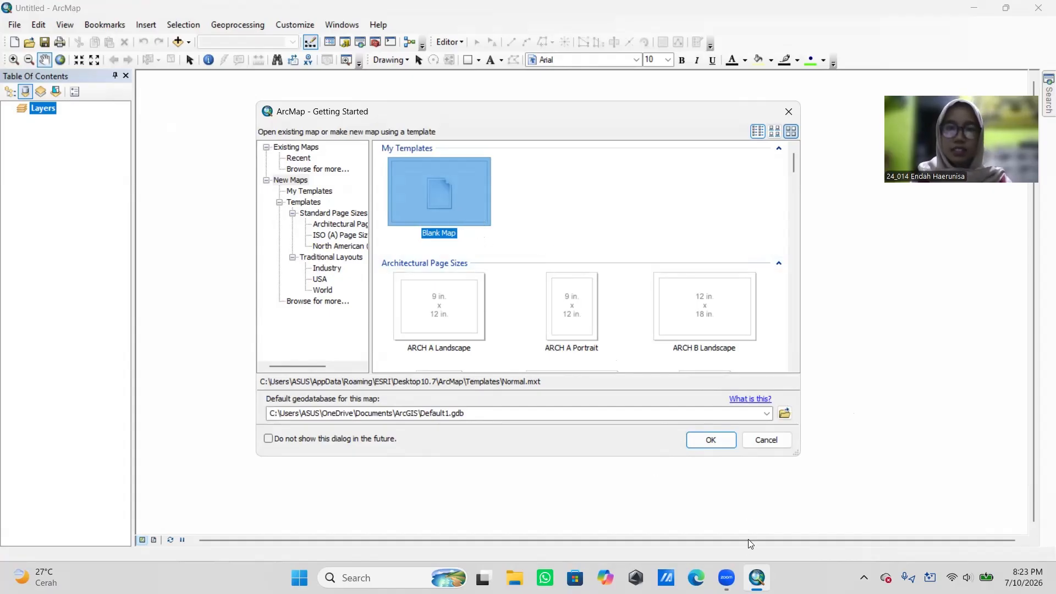
Step: Start a new blank map and review which extensions are enabled
click(706, 445)
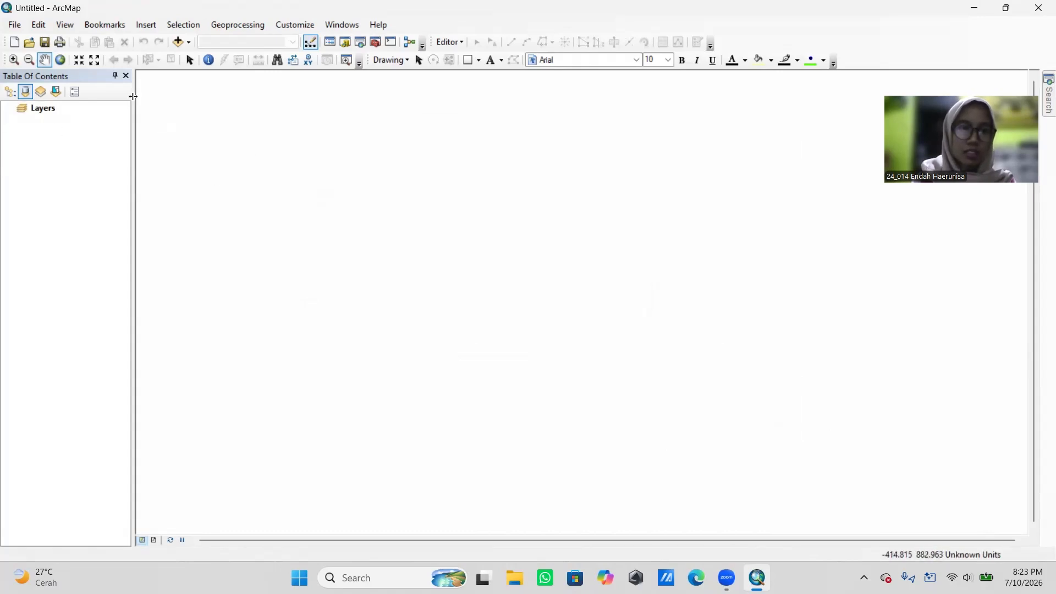
click(302, 26)
click(318, 52)
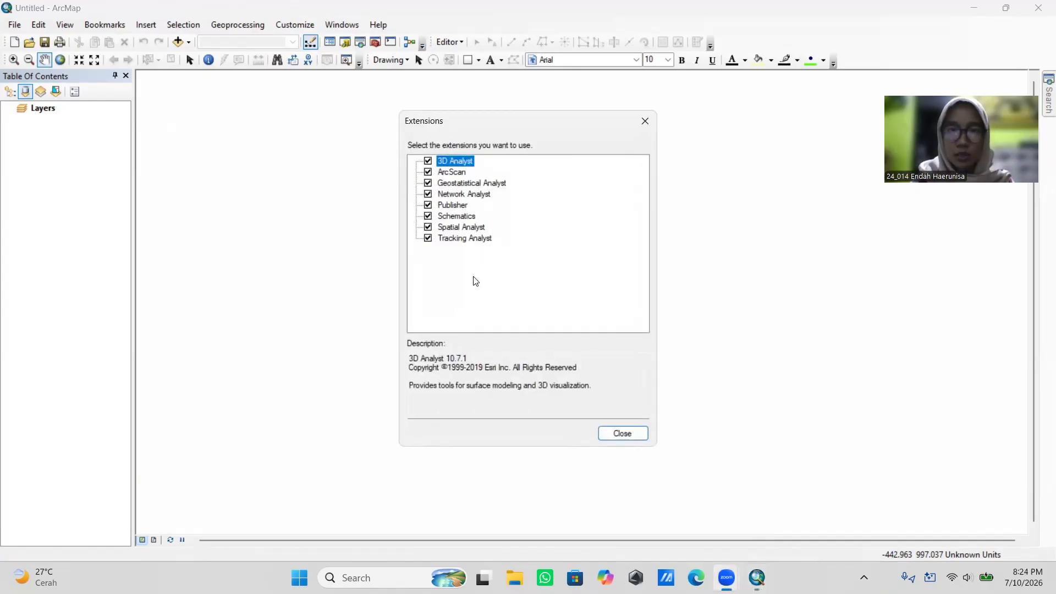
click(623, 434)
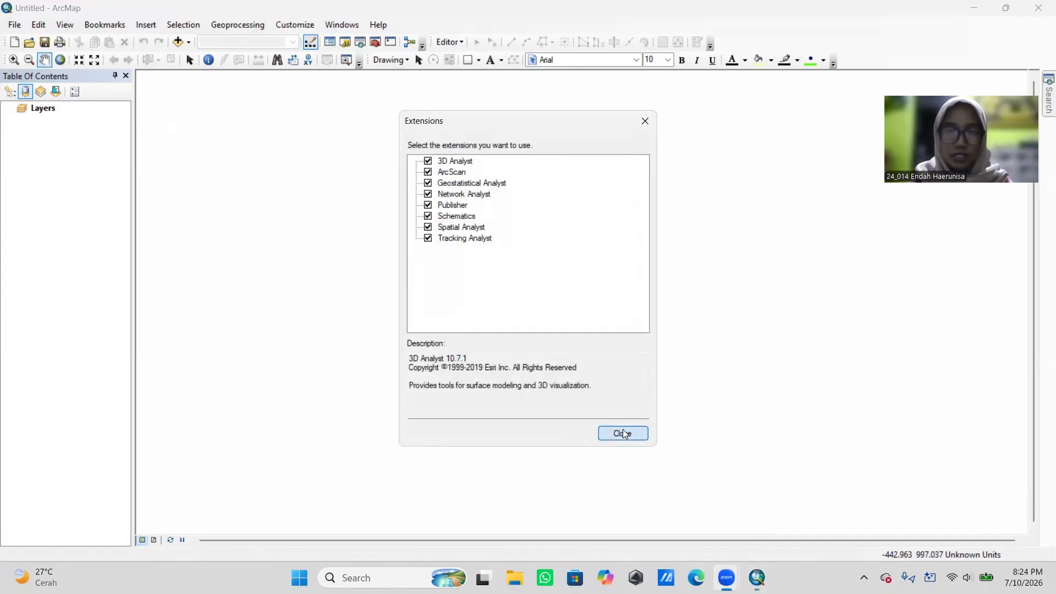
Step: Set the Layers data frame's projected coordinate system to WGS 1984 UTM Zone 47N from the Northern Hemisphere group
click(55, 110)
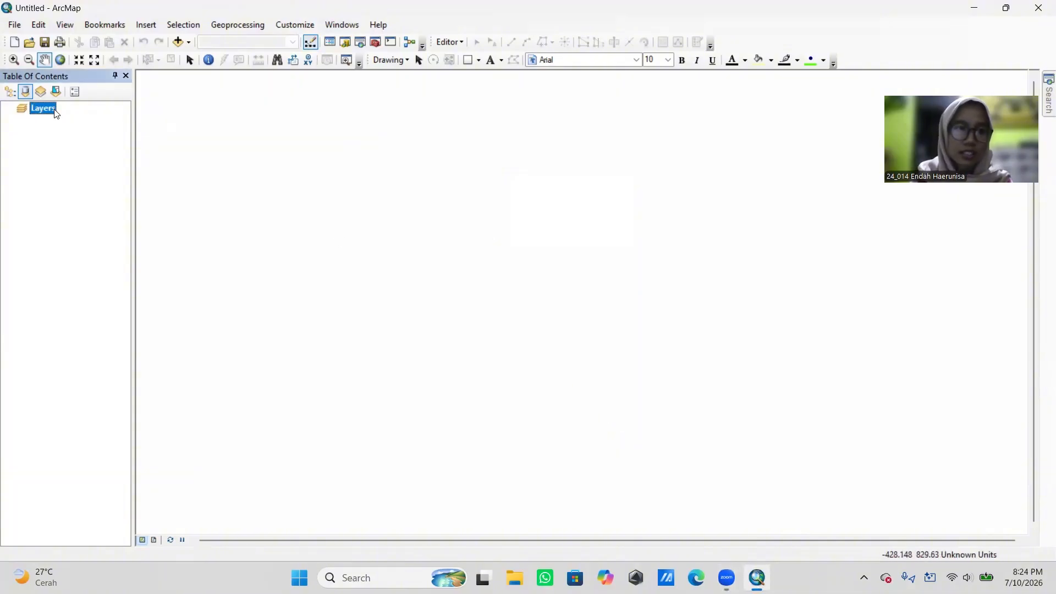
right_click(57, 114)
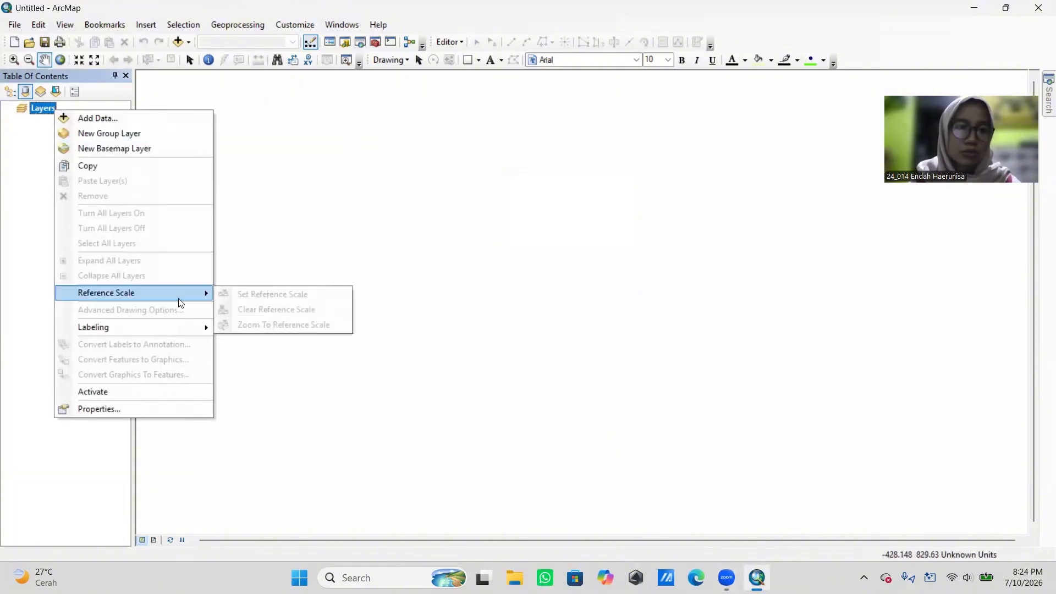
click(182, 410)
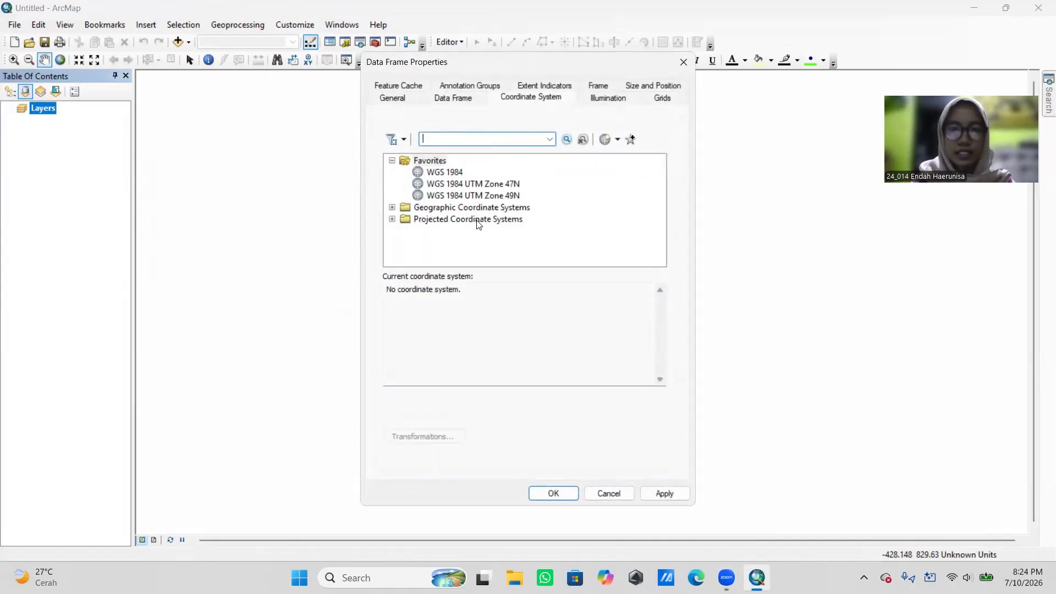
click(393, 219)
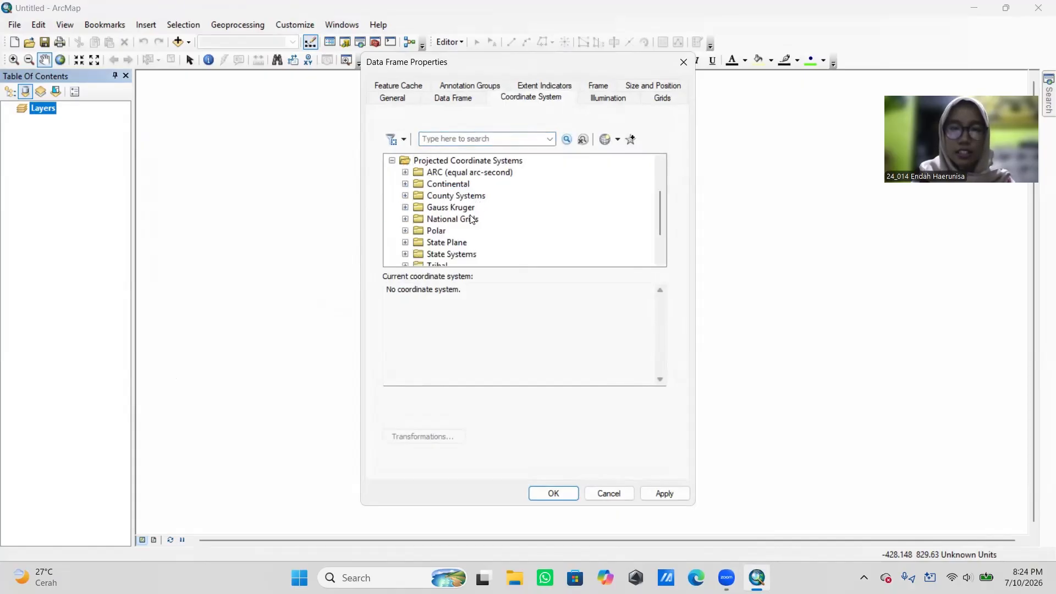
scroll(424, 220, down, 2)
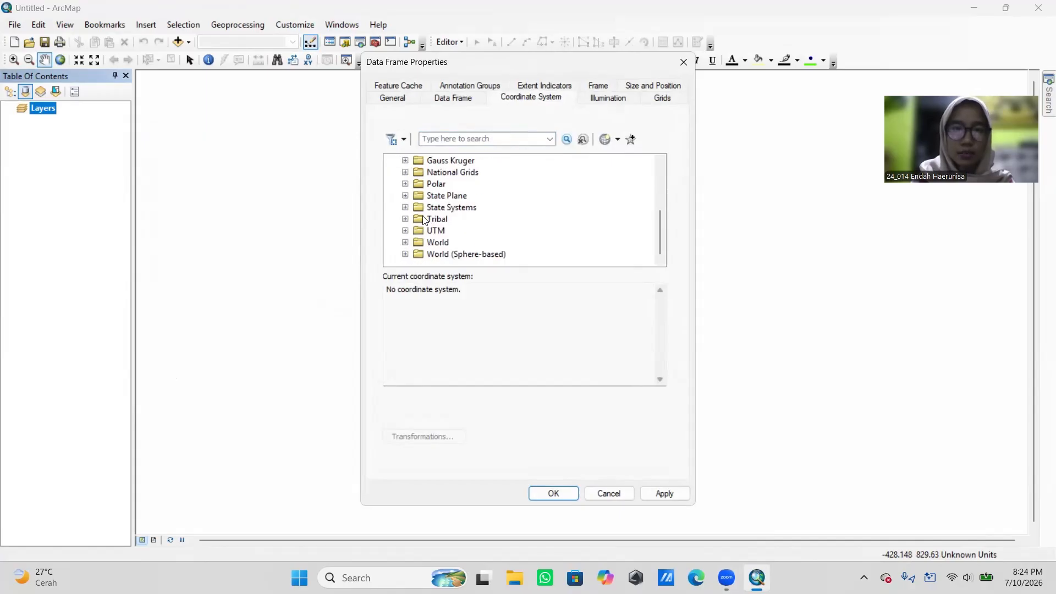
scroll(425, 220, up, 2)
scroll(418, 232, down, 2)
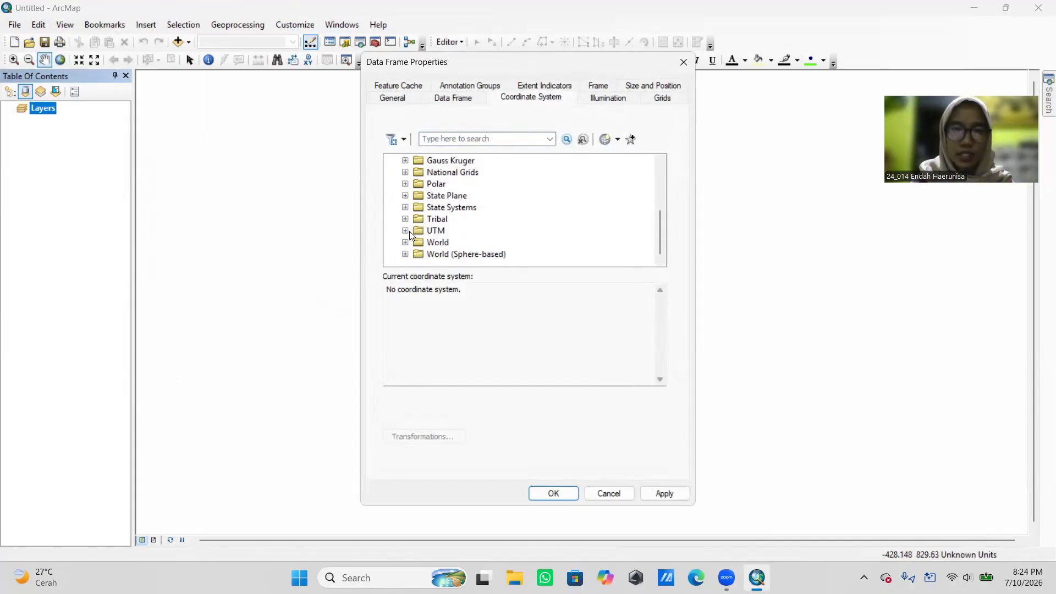
click(405, 230)
scroll(429, 237, down, 3)
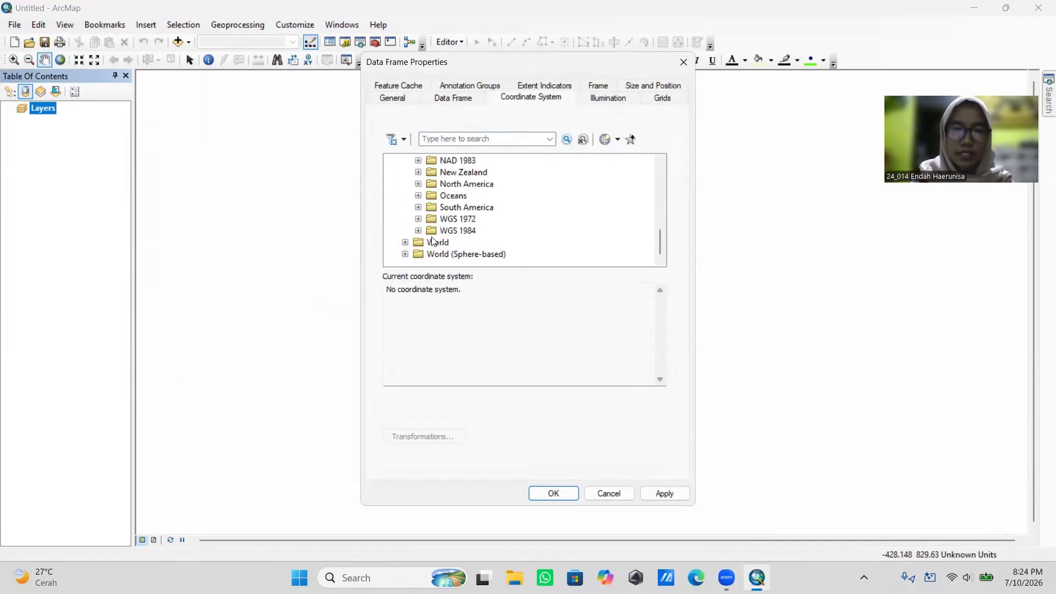
click(419, 231)
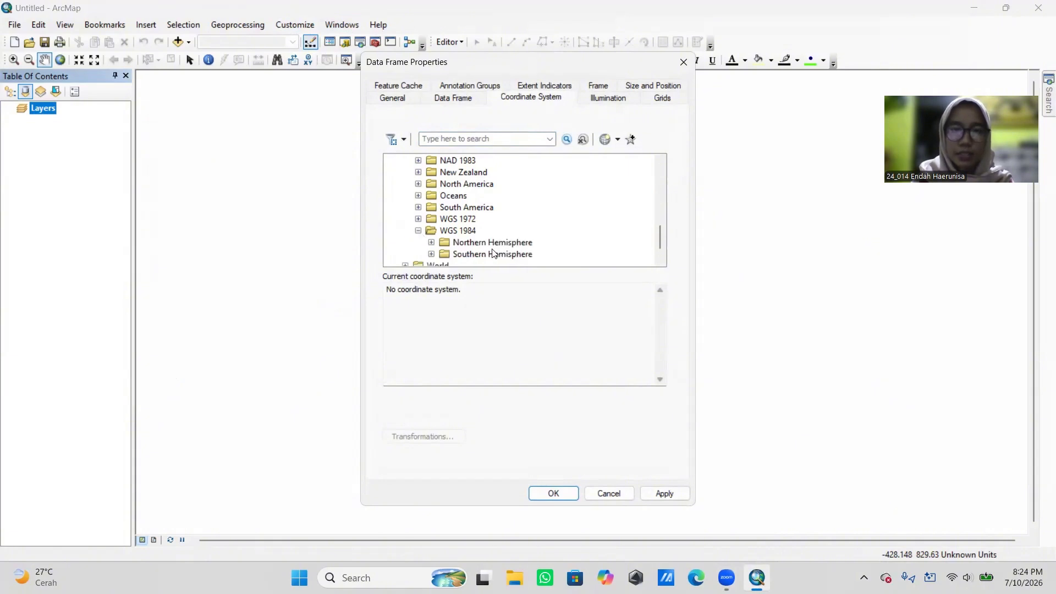
click(432, 243)
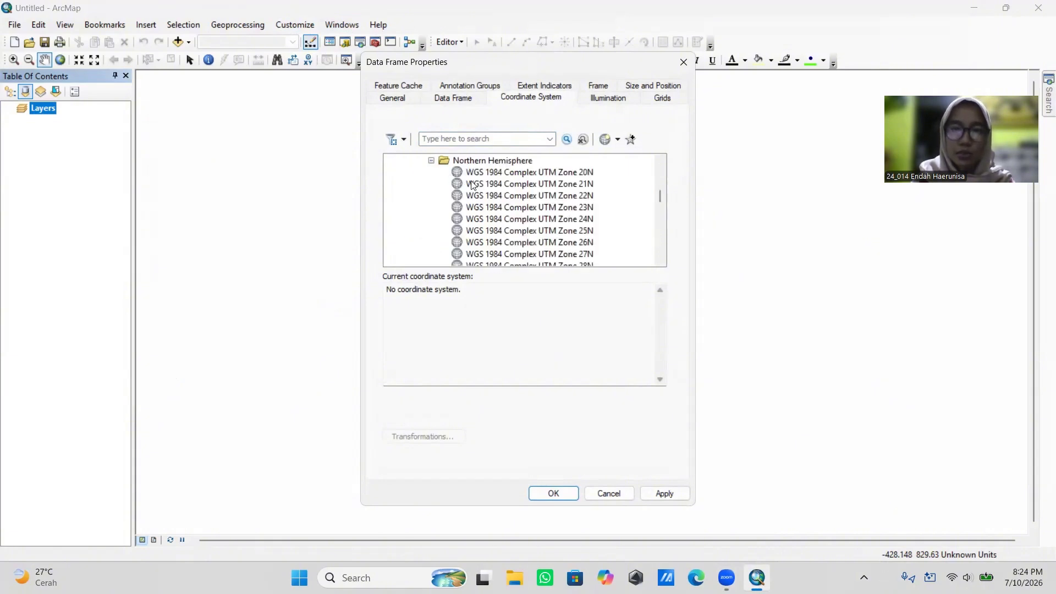
scroll(476, 183, up, 1)
scroll(527, 219, down, 12)
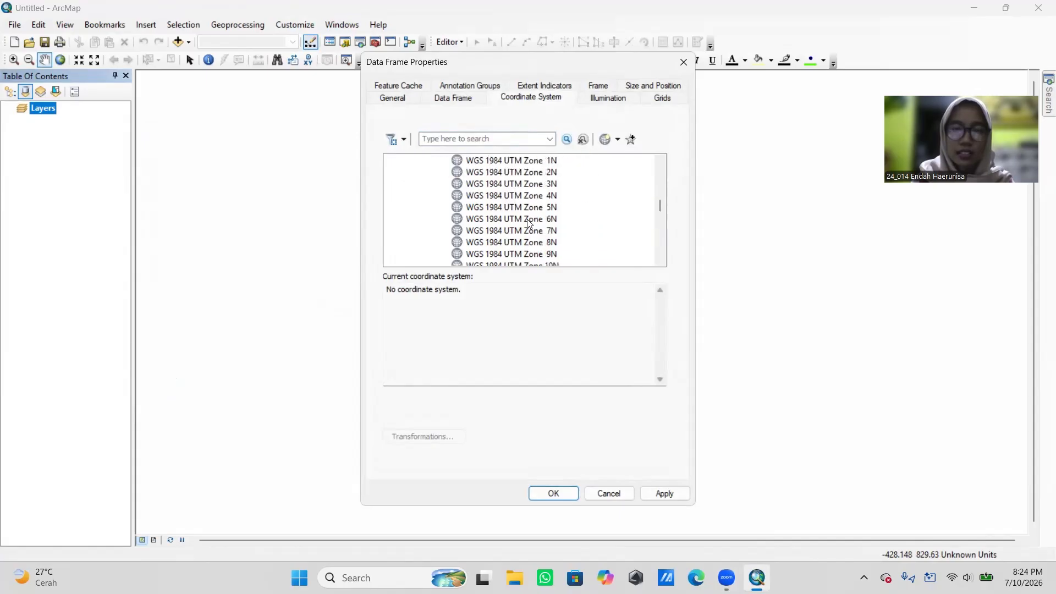
scroll(528, 220, down, 3)
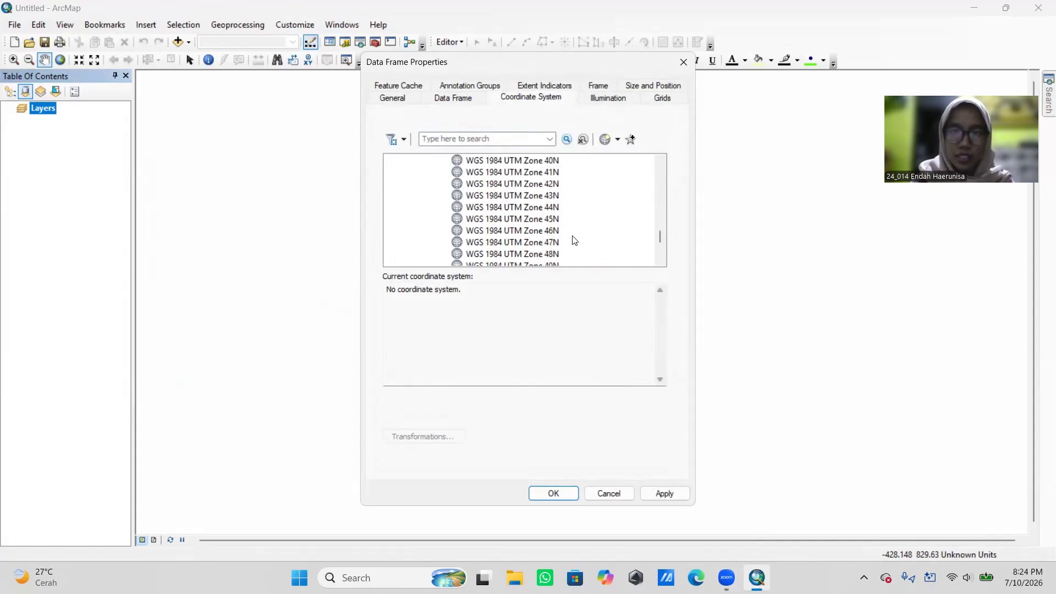
click(542, 244)
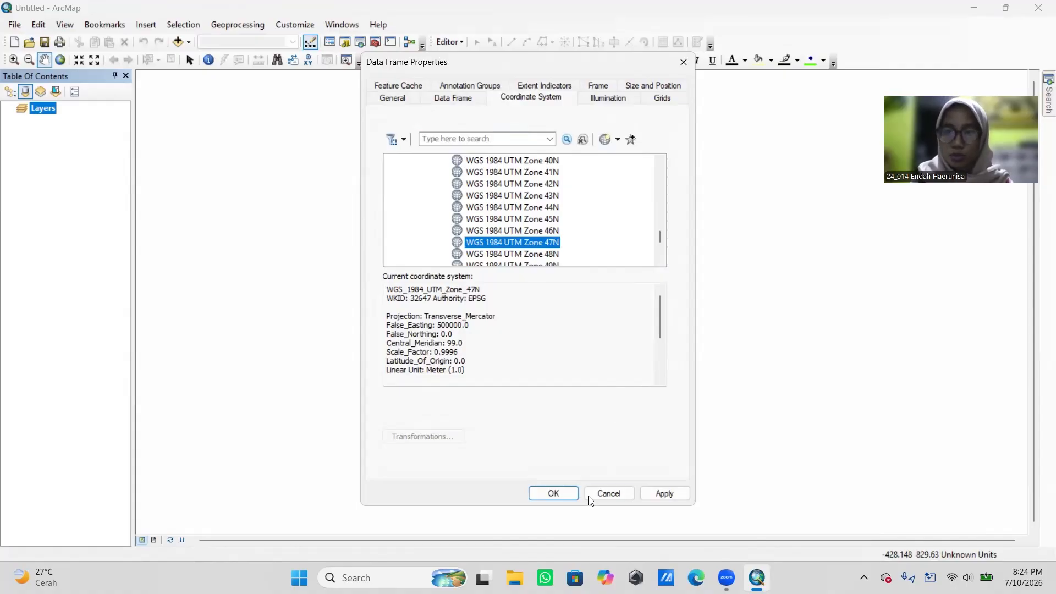
click(661, 495)
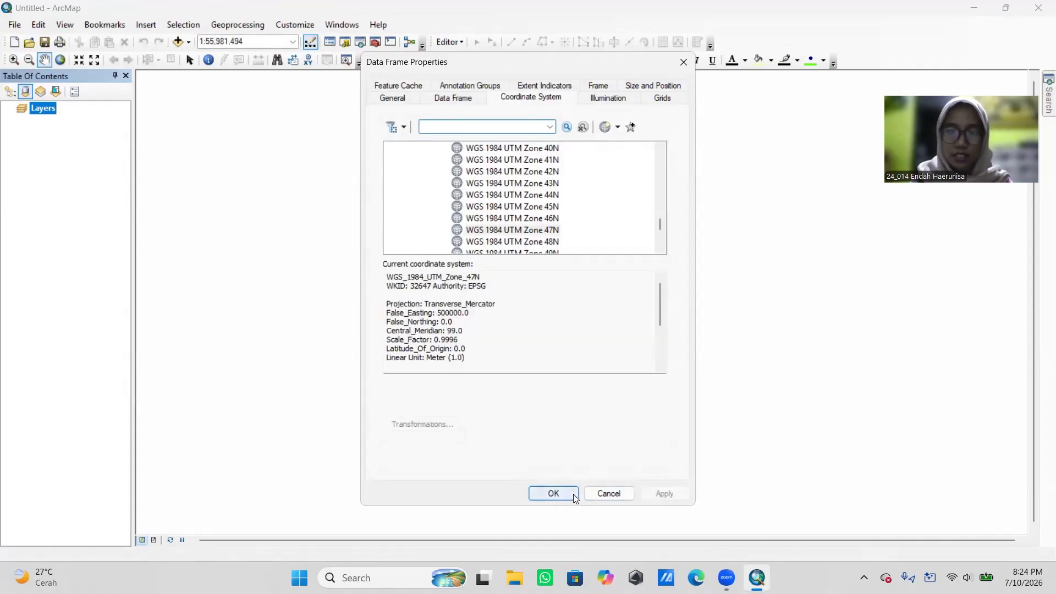
click(567, 493)
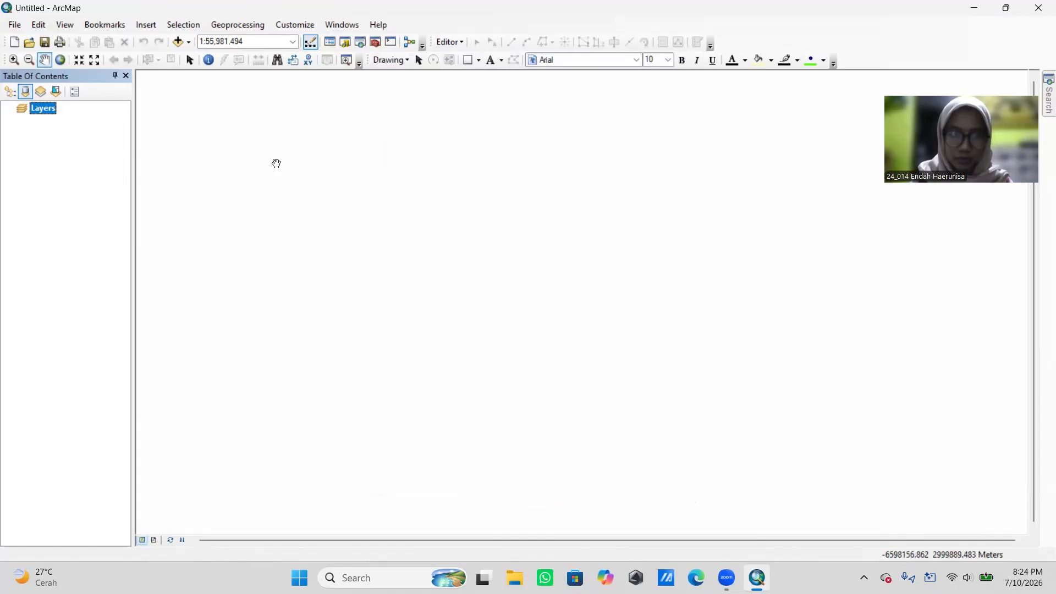
Step: Add all eight DEMNAS rasters, DEMNAS_0618-22_v1.0.tif through DEMNAS_0618-61_v1.0.tif, from the APTEK AIR\DATA DEMNAS folder to the map
click(188, 41)
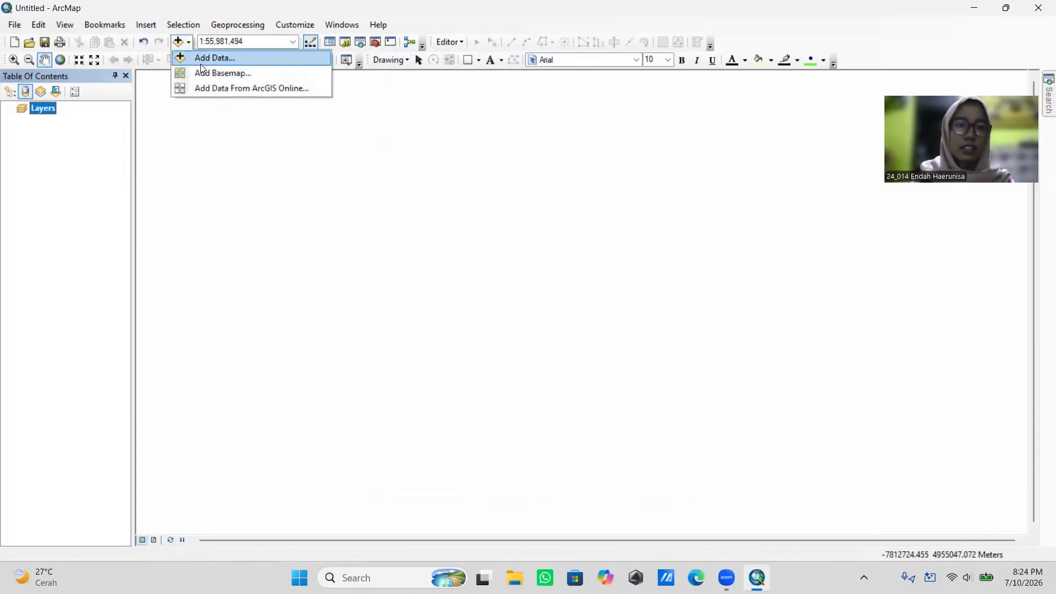
click(213, 59)
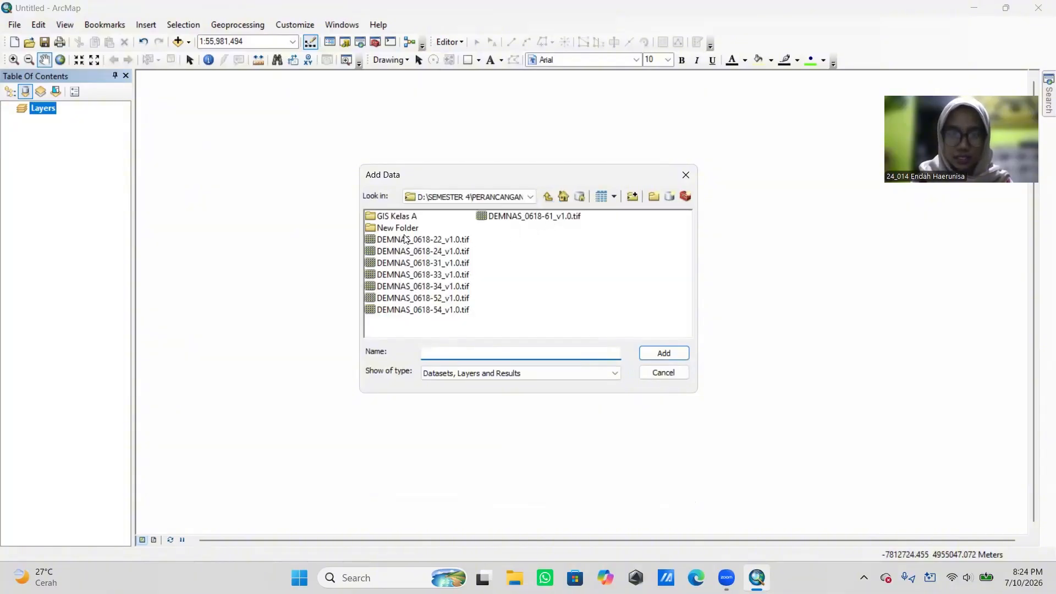
click(503, 193)
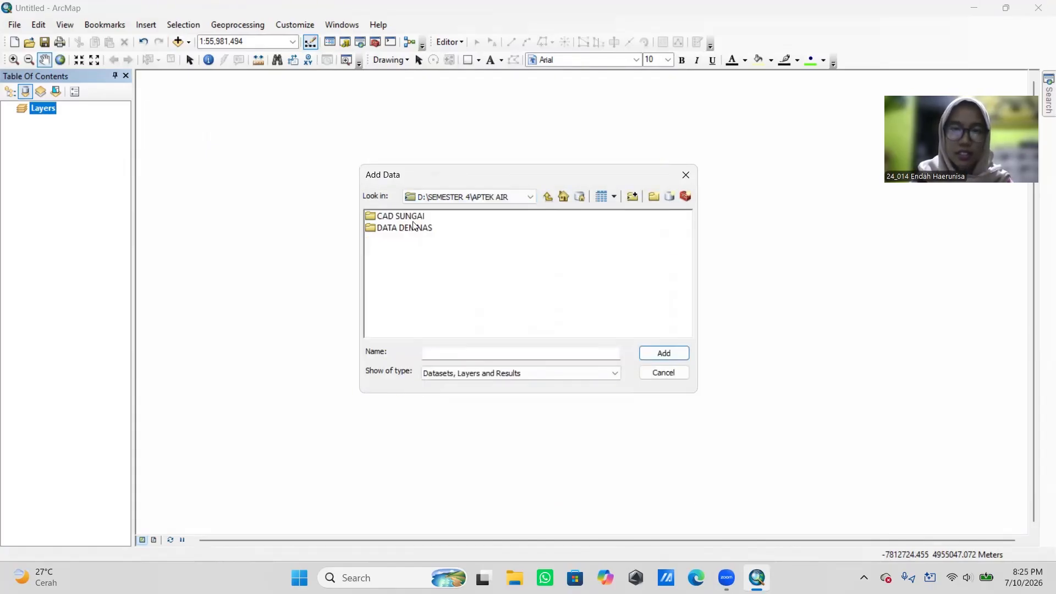
double_click(416, 231)
click(418, 242)
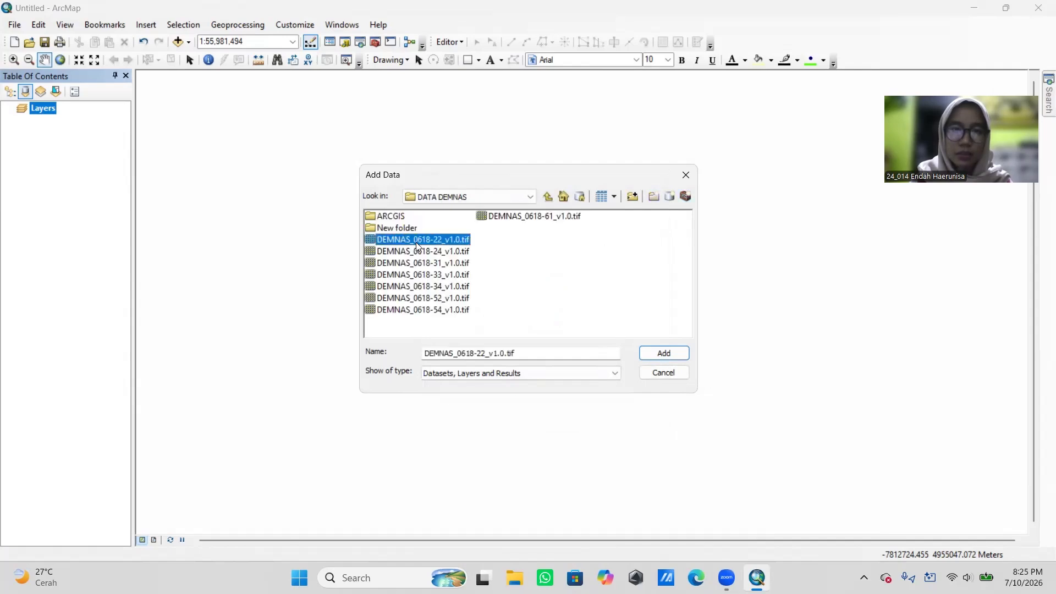
shift+click(536, 216)
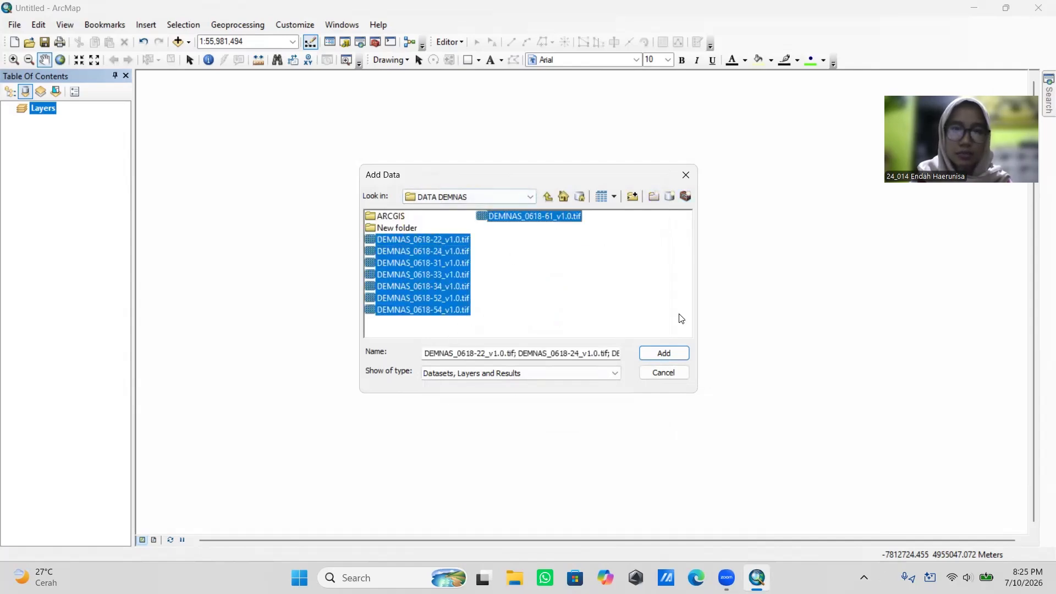
click(660, 353)
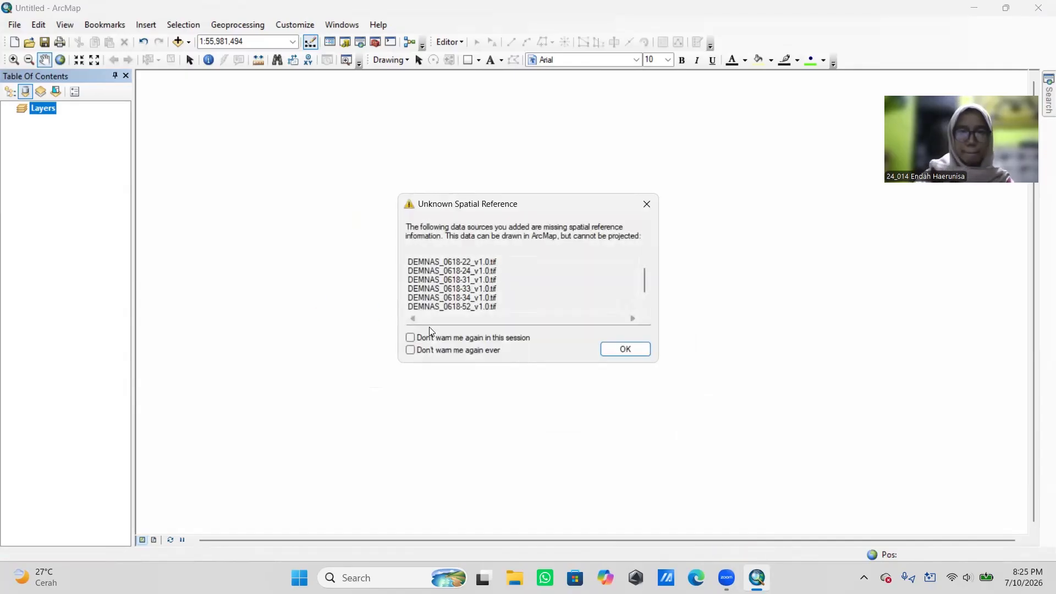
click(627, 351)
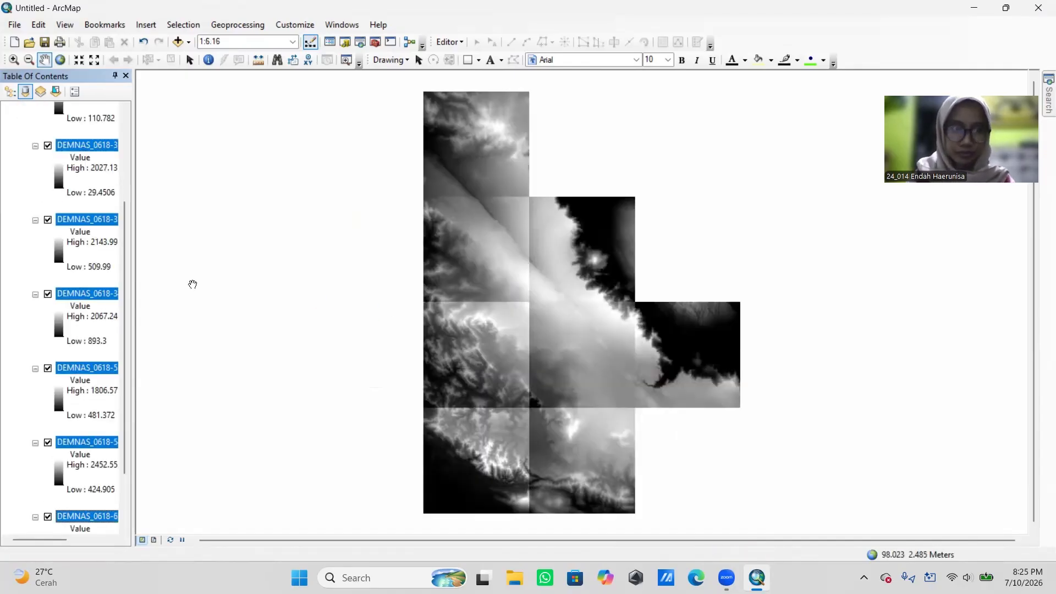
Step: Collapse the legends of all eight DEMNAS raster layers
click(35, 133)
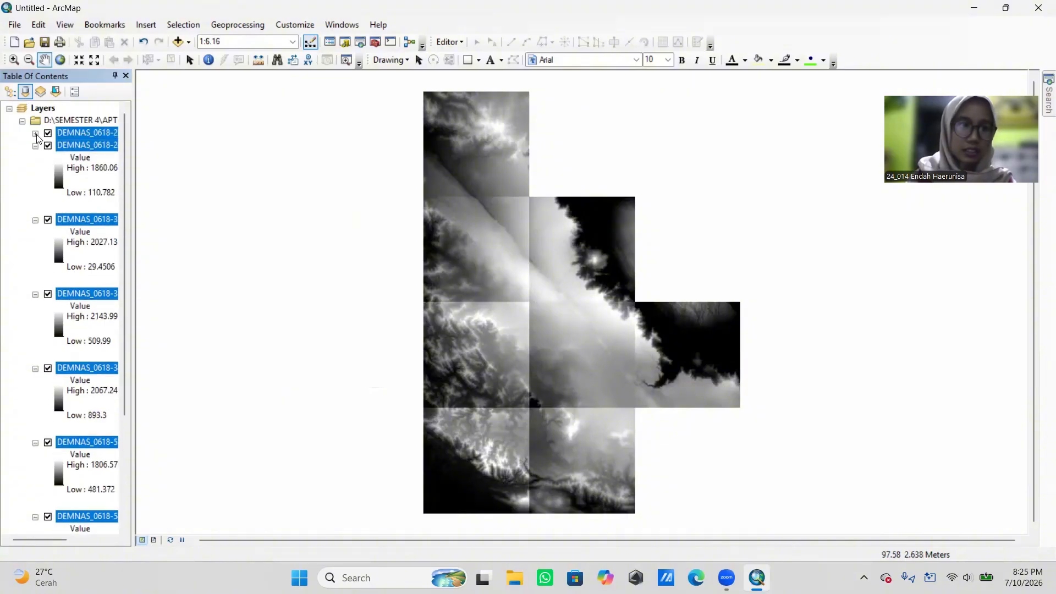
click(36, 146)
click(36, 158)
click(35, 170)
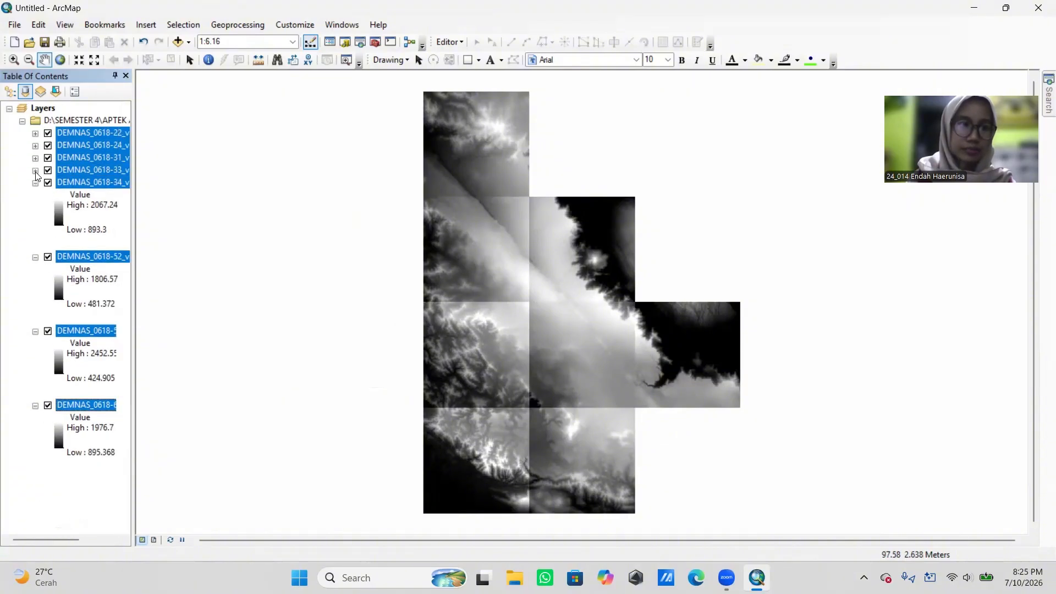
click(35, 183)
click(35, 195)
click(35, 208)
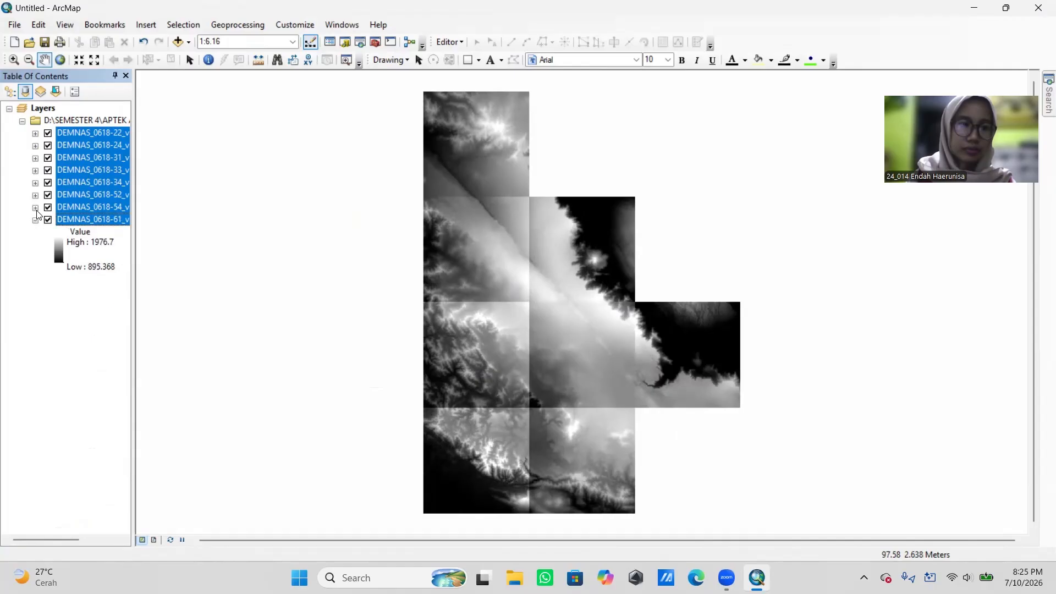
click(35, 220)
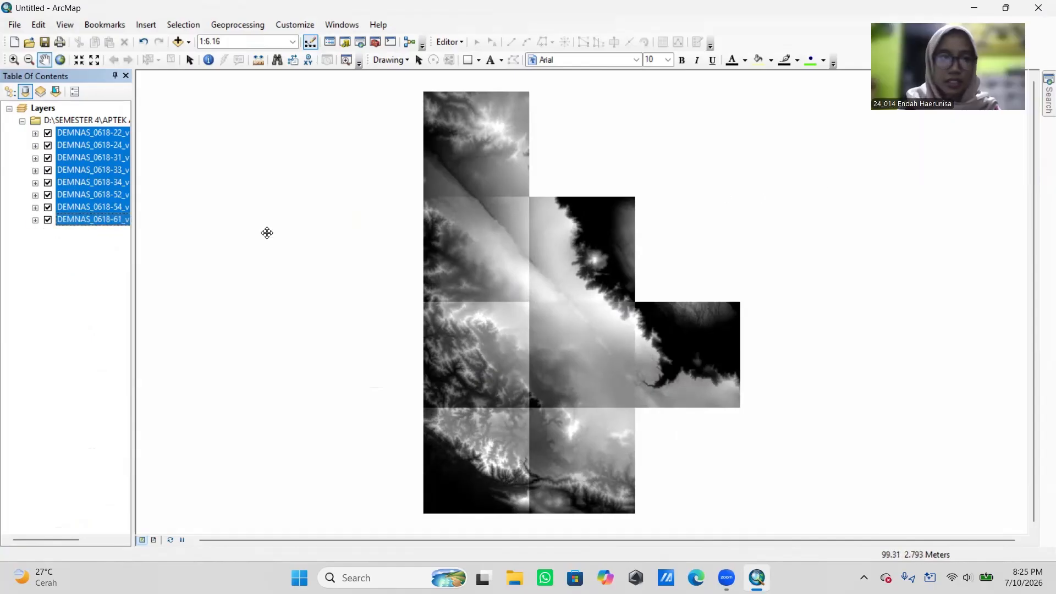
Step: Check the pixel type and pixel depth in the source properties of the DEMNAS_0618-22 layer
drag(266, 231, 578, 299)
double_click(107, 136)
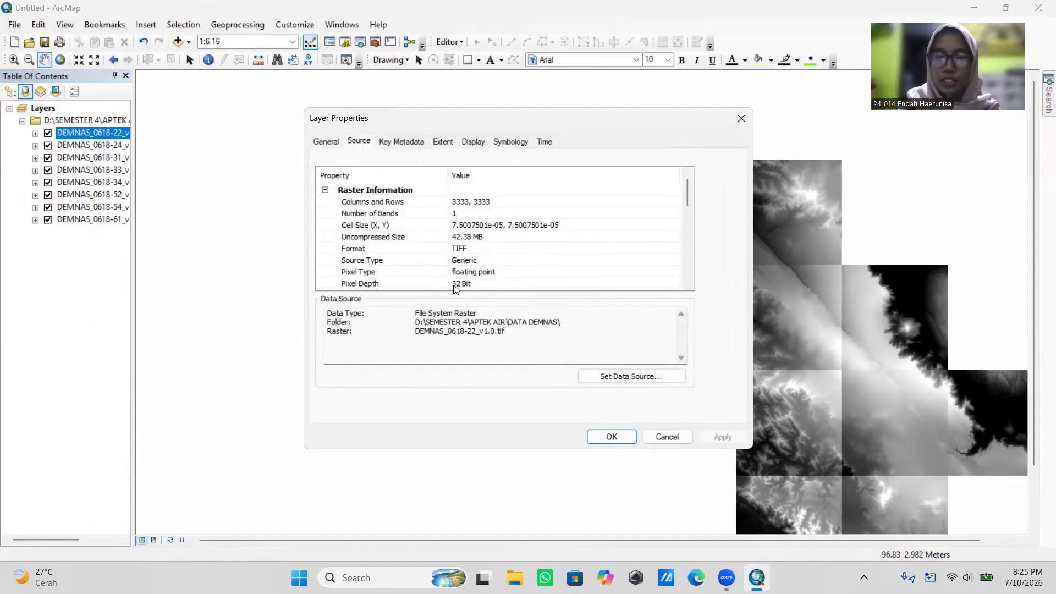
click(609, 442)
drag(883, 348, 649, 286)
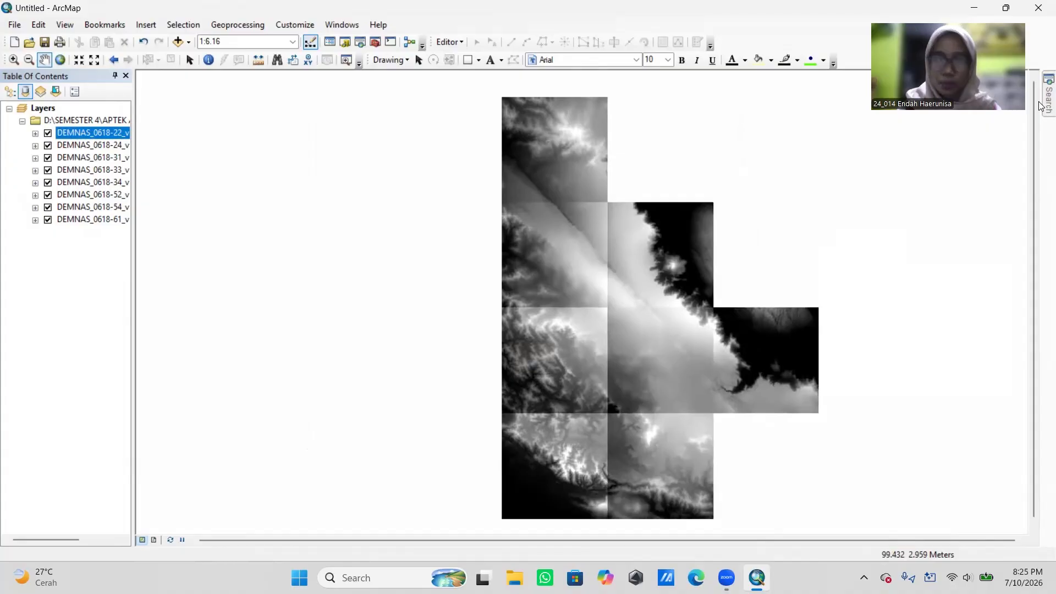
Step: Search for "mosaic to new raster" and open the Mosaic To New Raster tool
mouse_move(1041, 105)
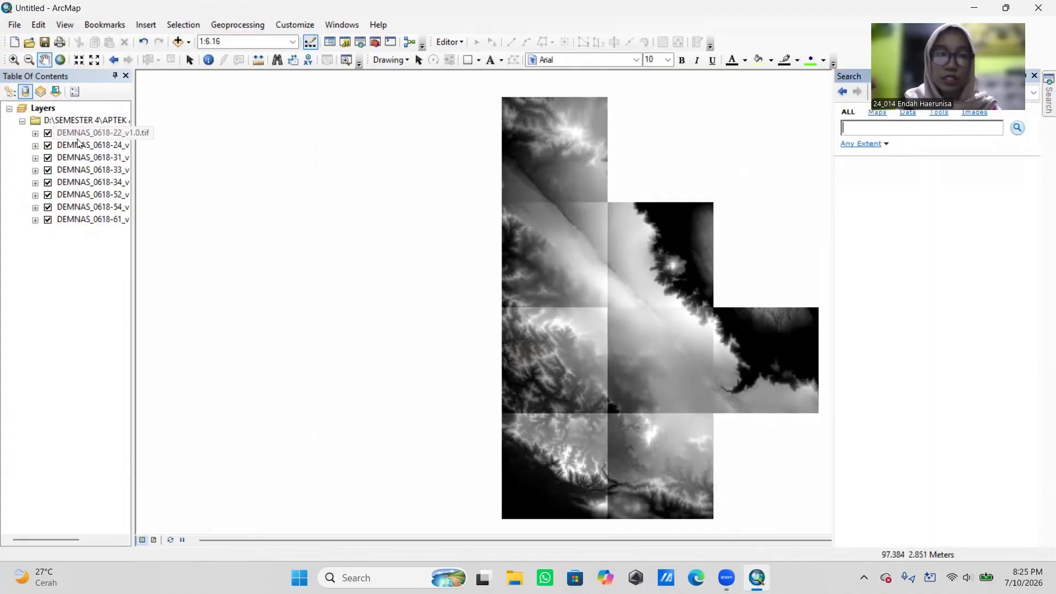
drag(667, 407, 648, 389)
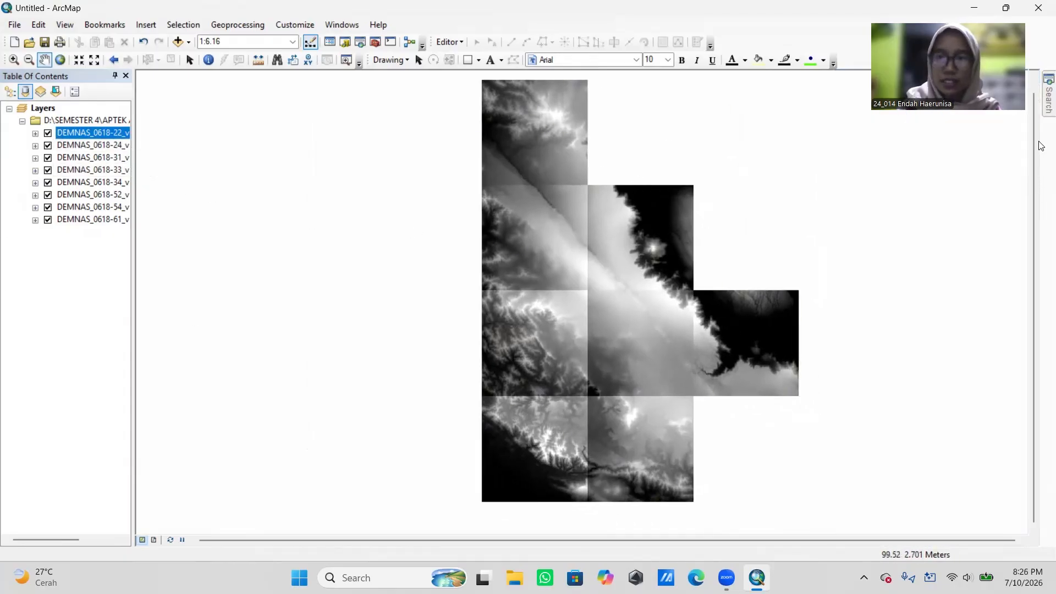
mouse_move(1041, 109)
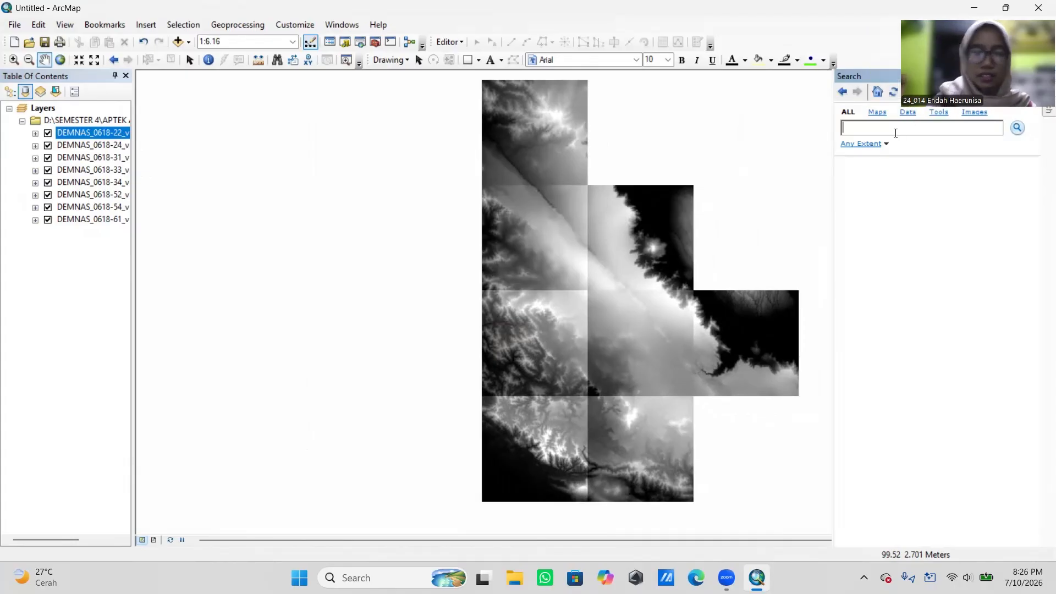
text(mosaic to )
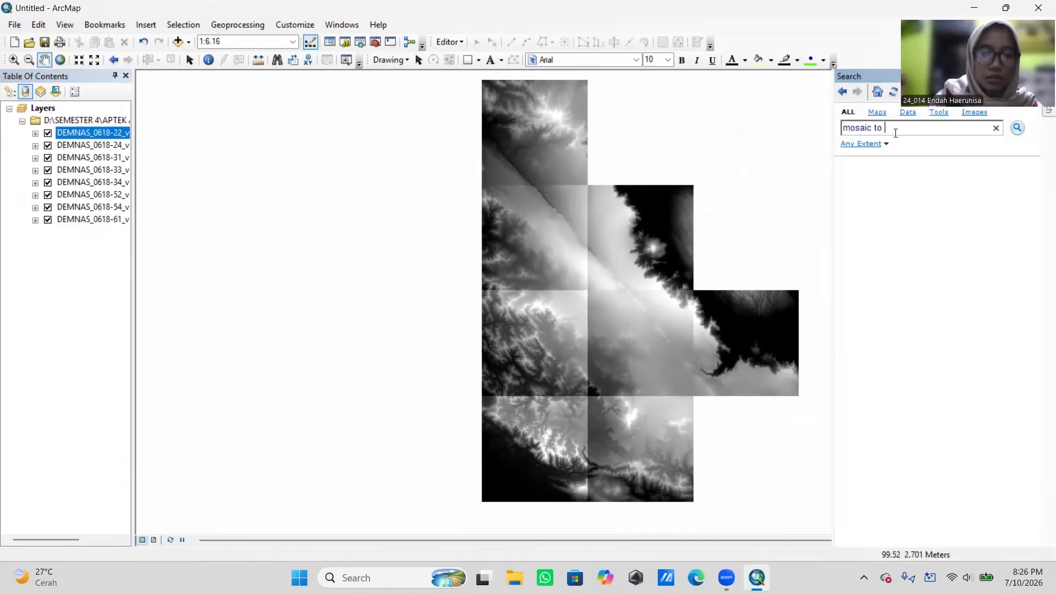
text(new)
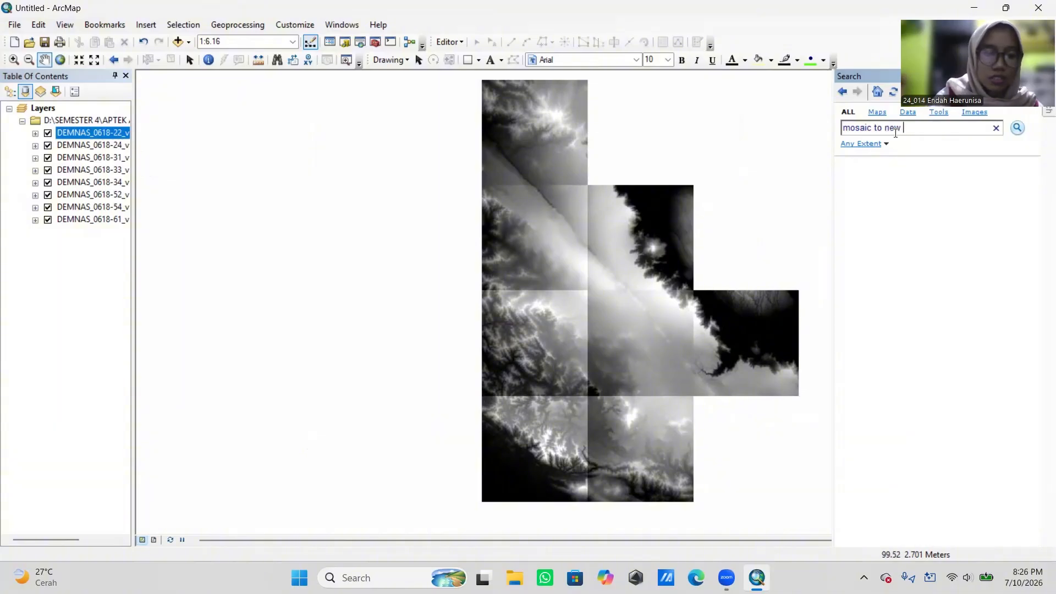
text( raster)
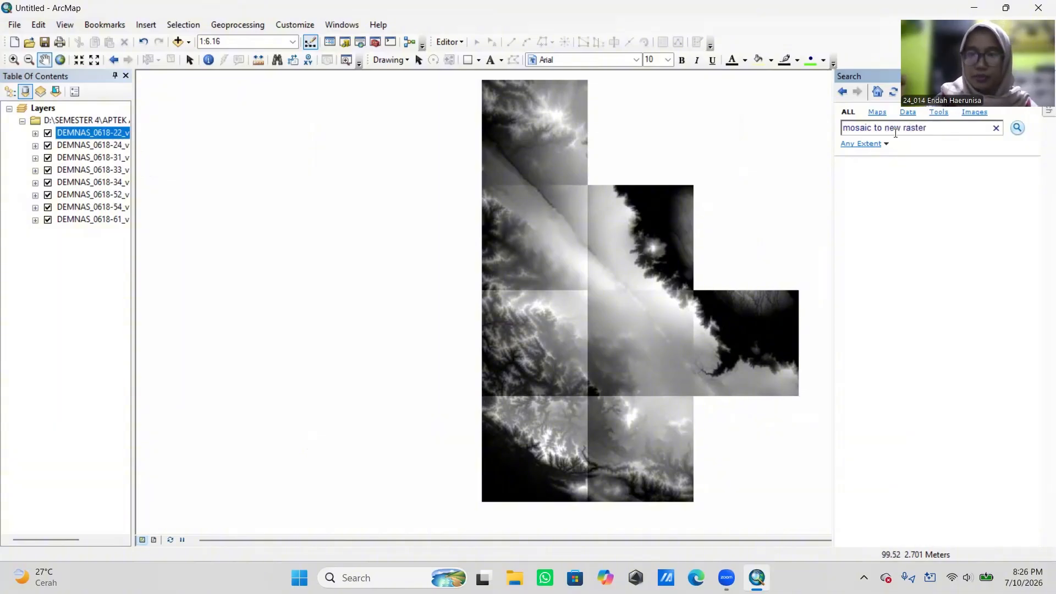
key(Return)
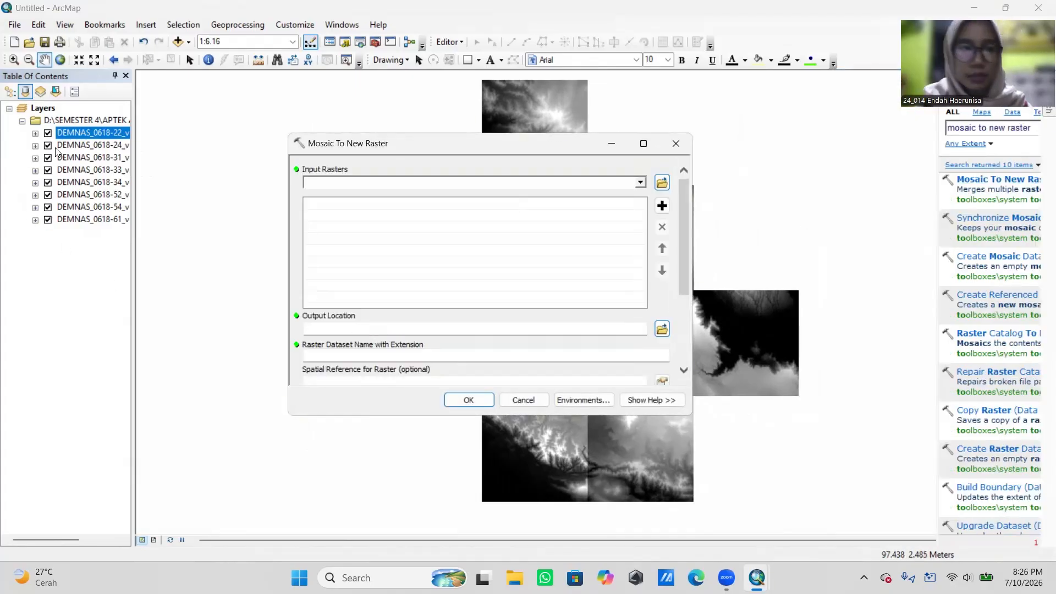
Step: Add all eight DEMNAS layers, DEMNAS_0618-22 through DEMNAS_0618-61, as input rasters of the mosaic
shift+click(110, 218)
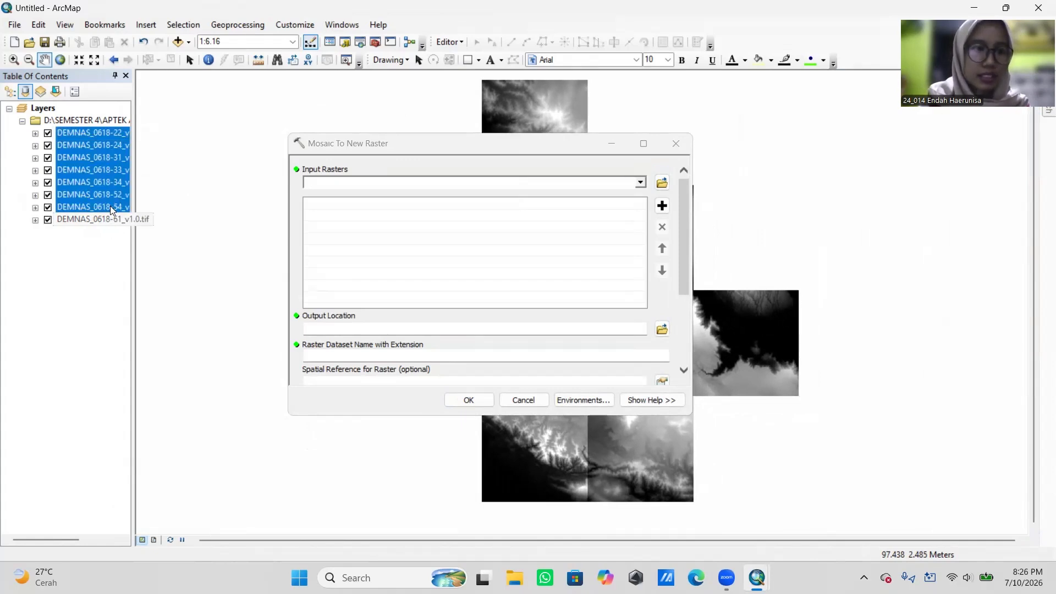
ctrl+click(108, 132)
ctrl+click(118, 134)
drag(119, 134, 342, 180)
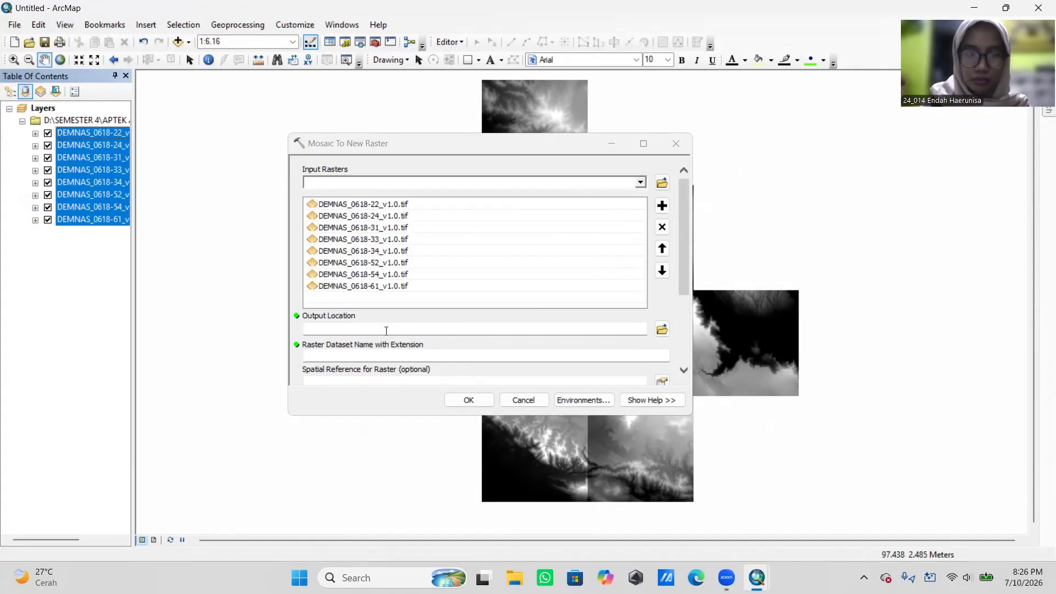
Step: Create a new folder inside DATA DEMNAS while browsing for the mosaic's output location
click(661, 329)
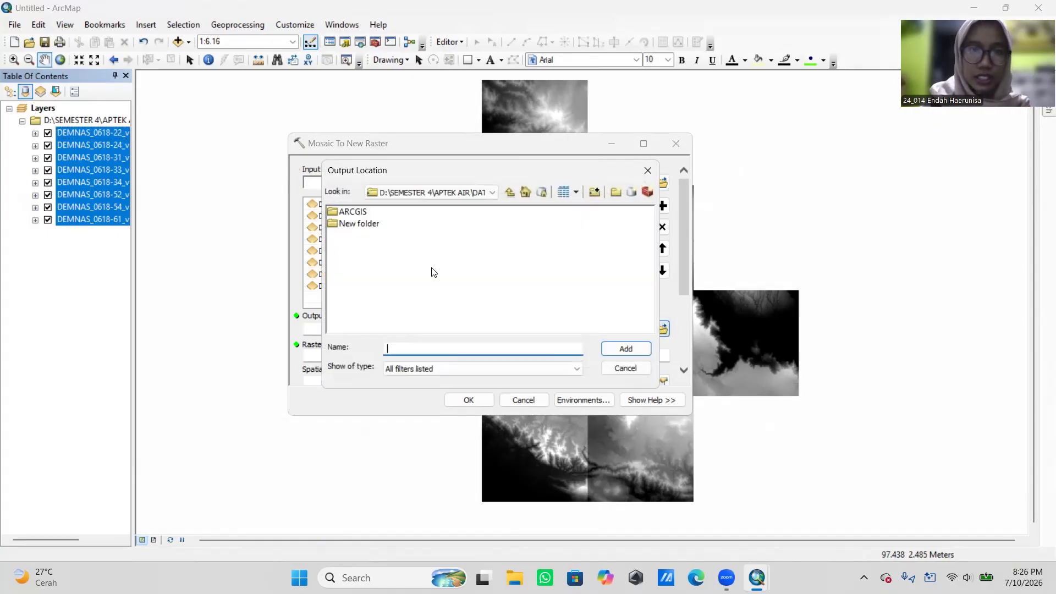
click(616, 192)
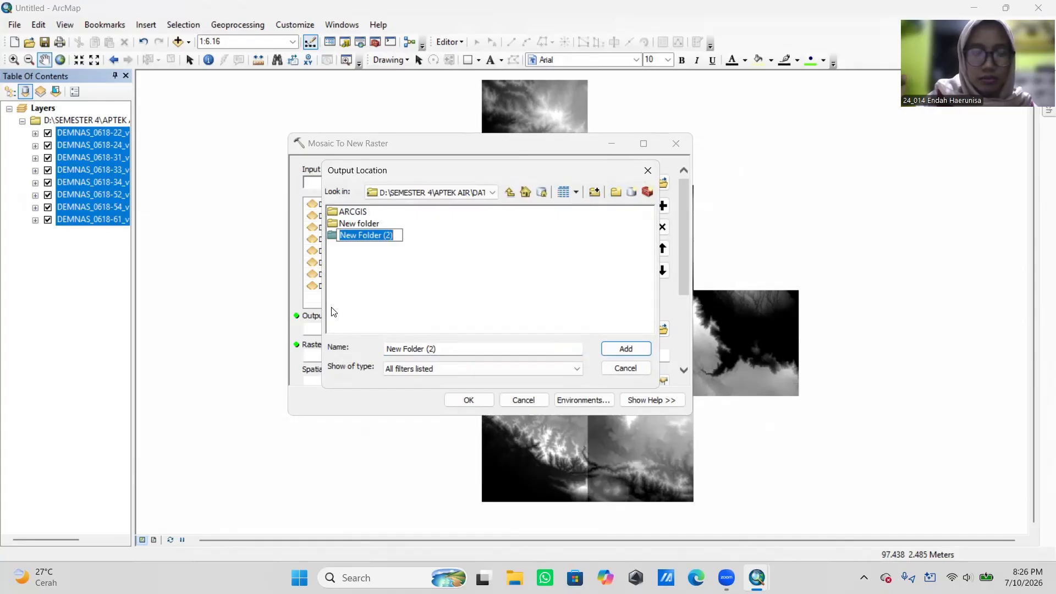
key(BackSpace)
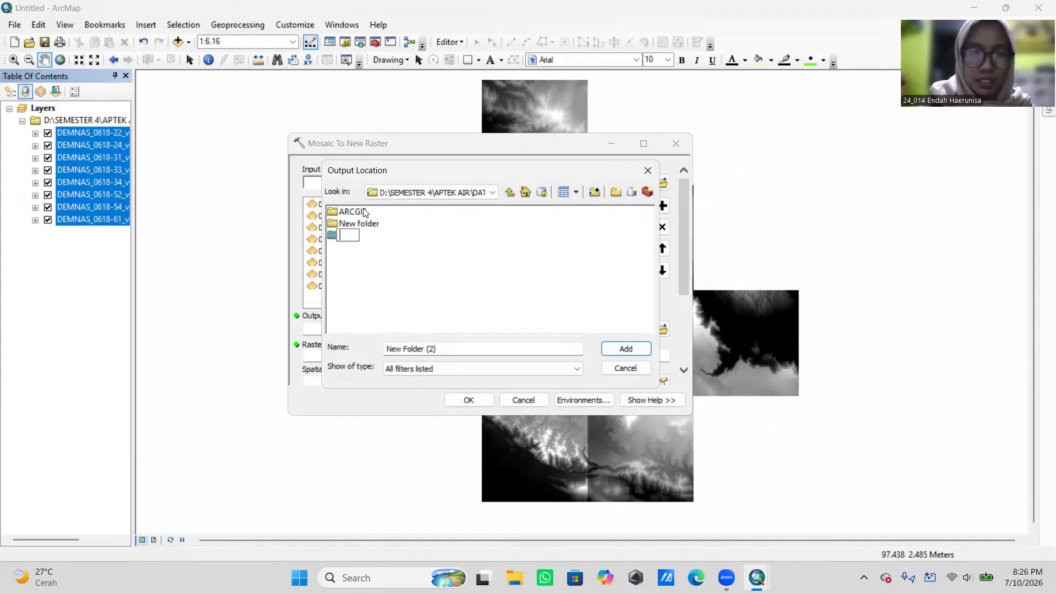
click(363, 213)
click(572, 266)
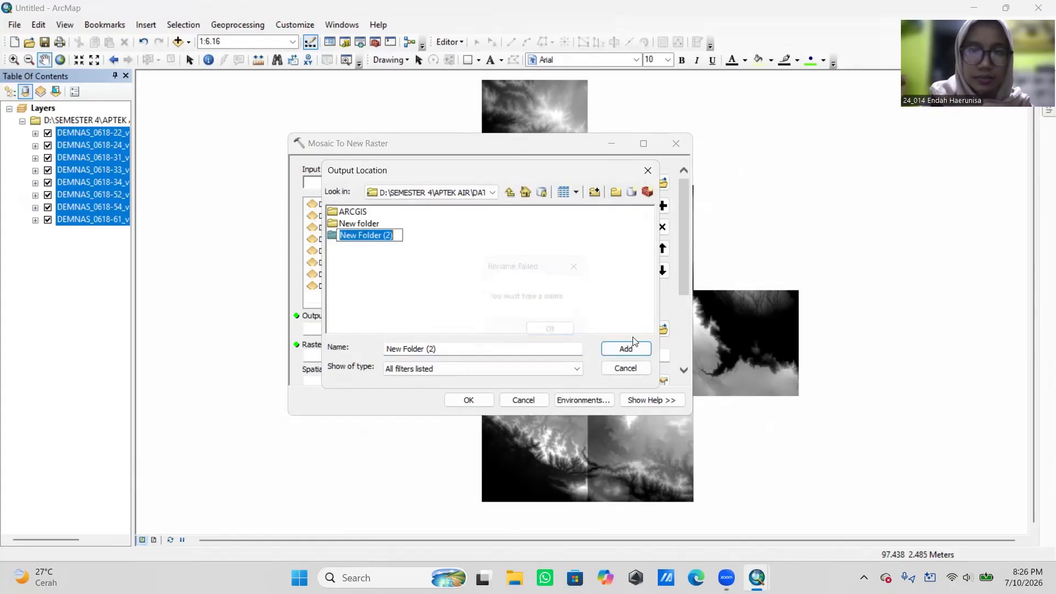
click(629, 370)
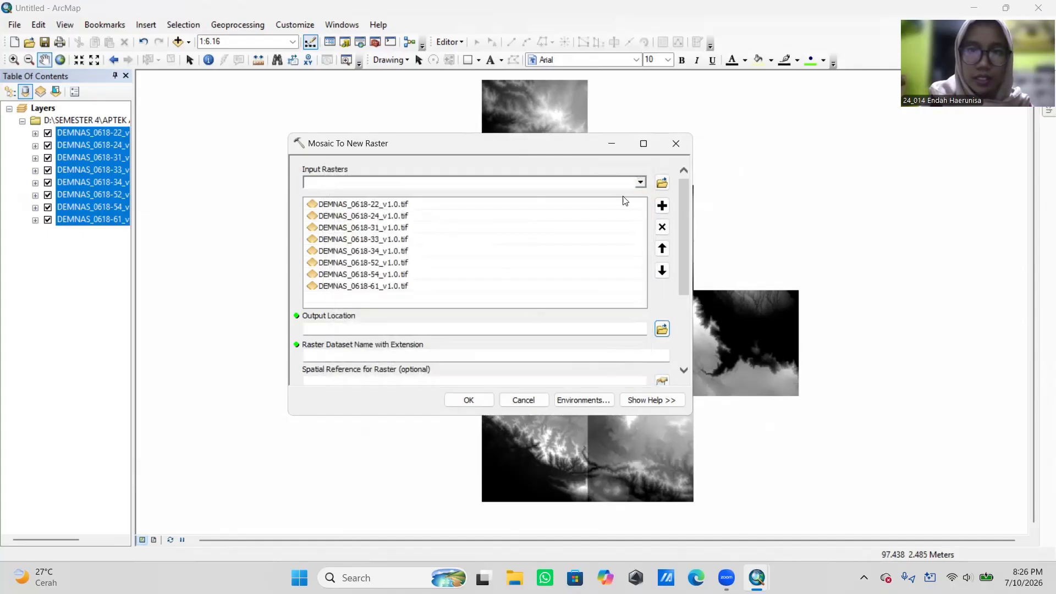
Step: Rename the newly created folder in DATA DEMNAS as Mosaic
click(662, 329)
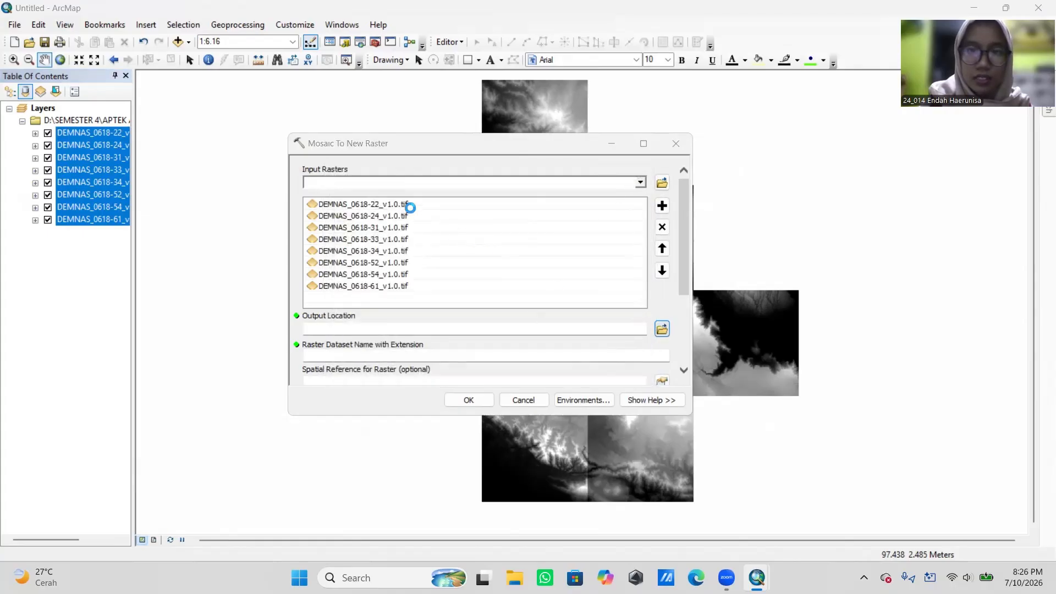
click(353, 213)
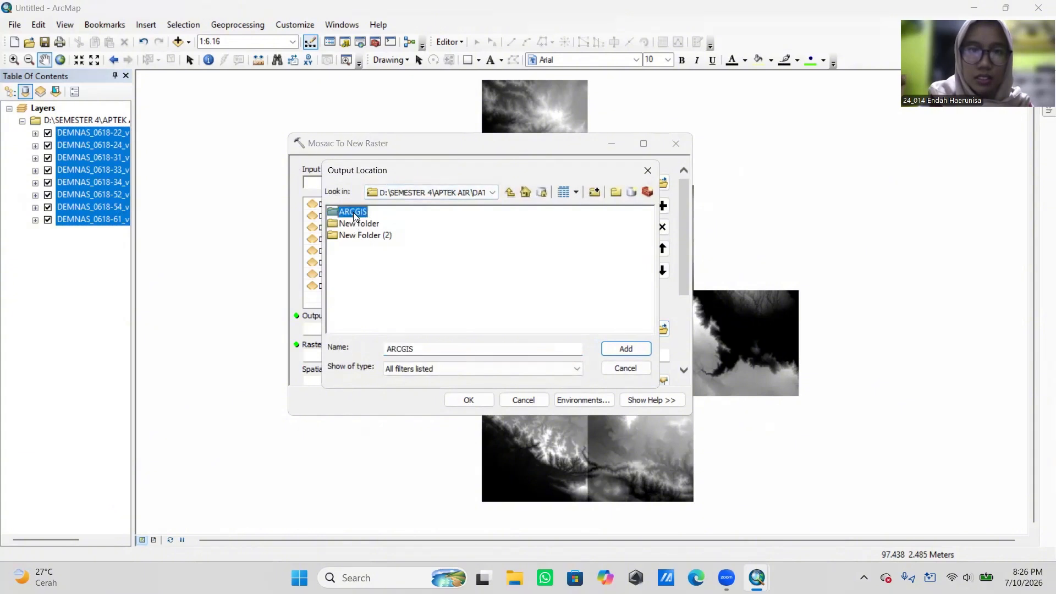
click(374, 236)
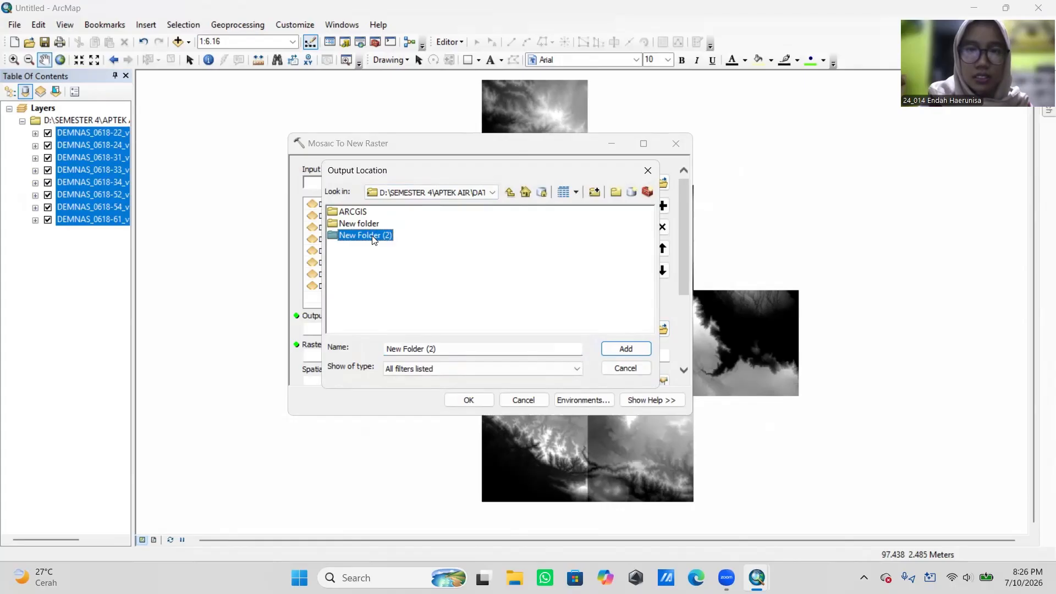
click(372, 236)
drag(394, 238, 326, 245)
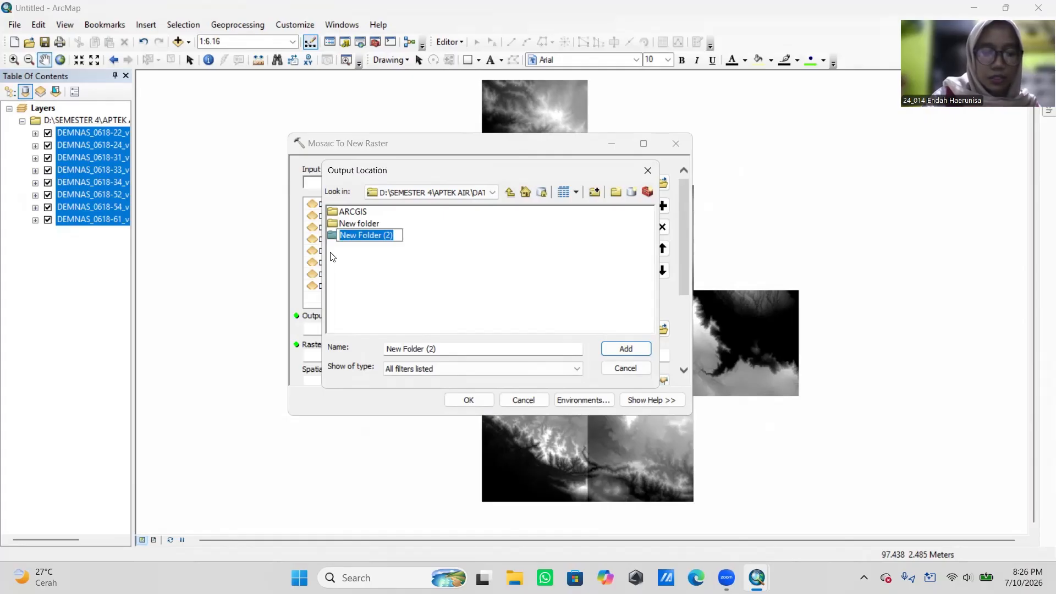
text(osa)
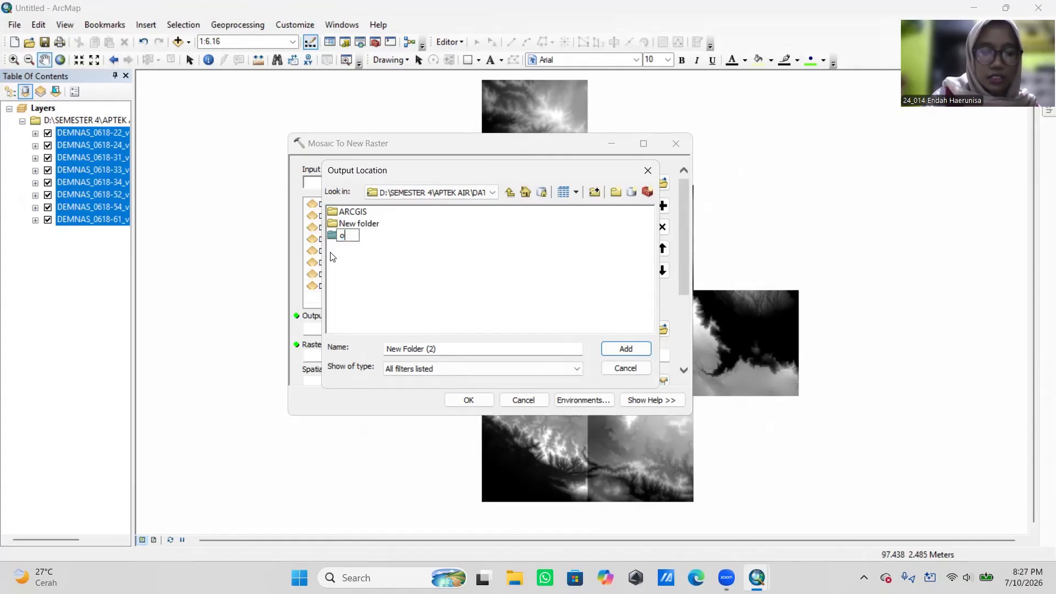
key(BackSpace)
key(BackSpace)
key(BackSpace)
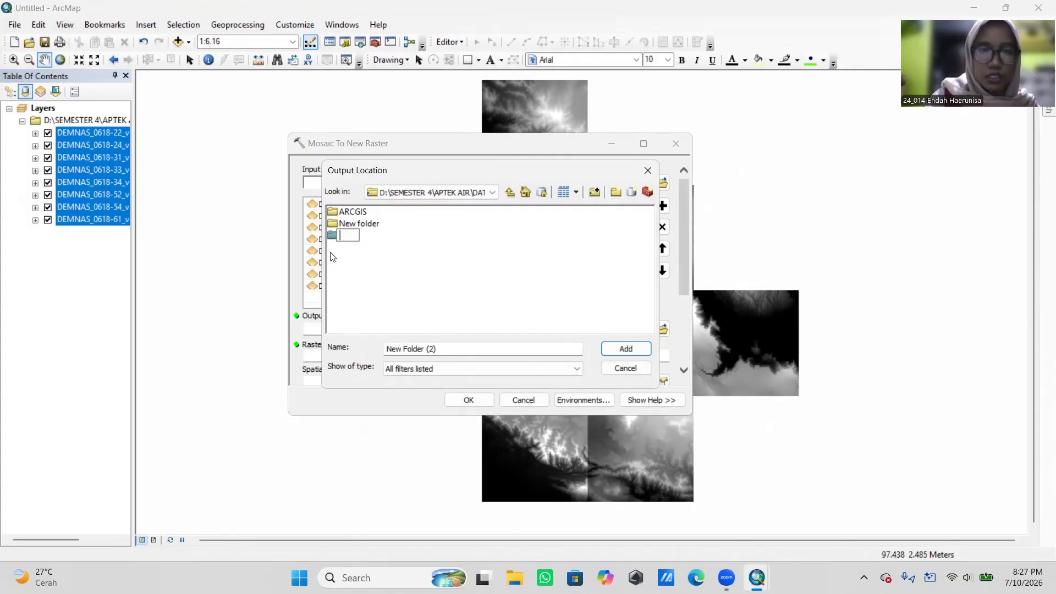
text(Mosaic)
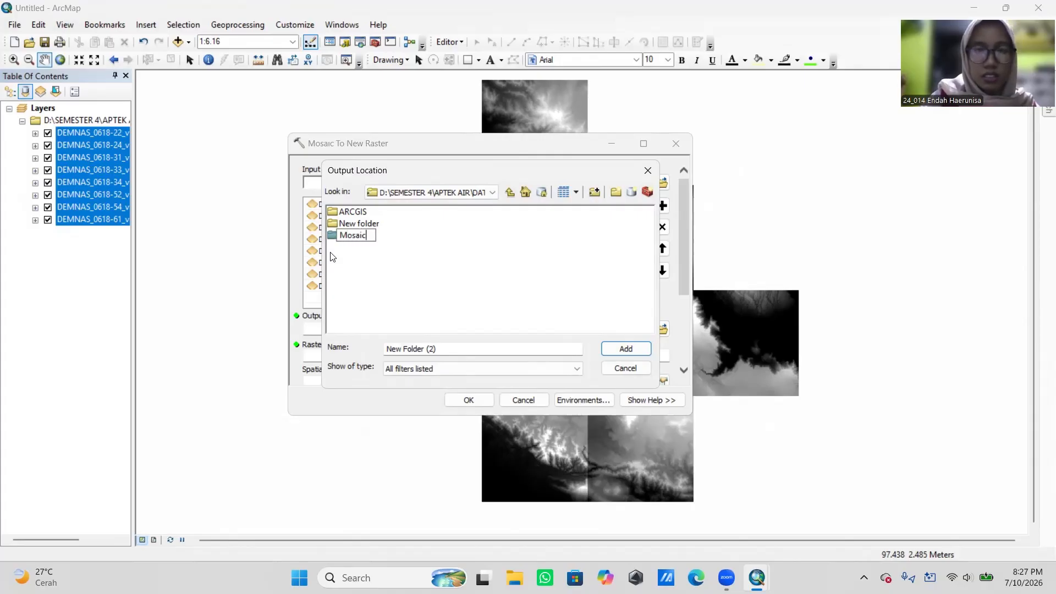
key(Return)
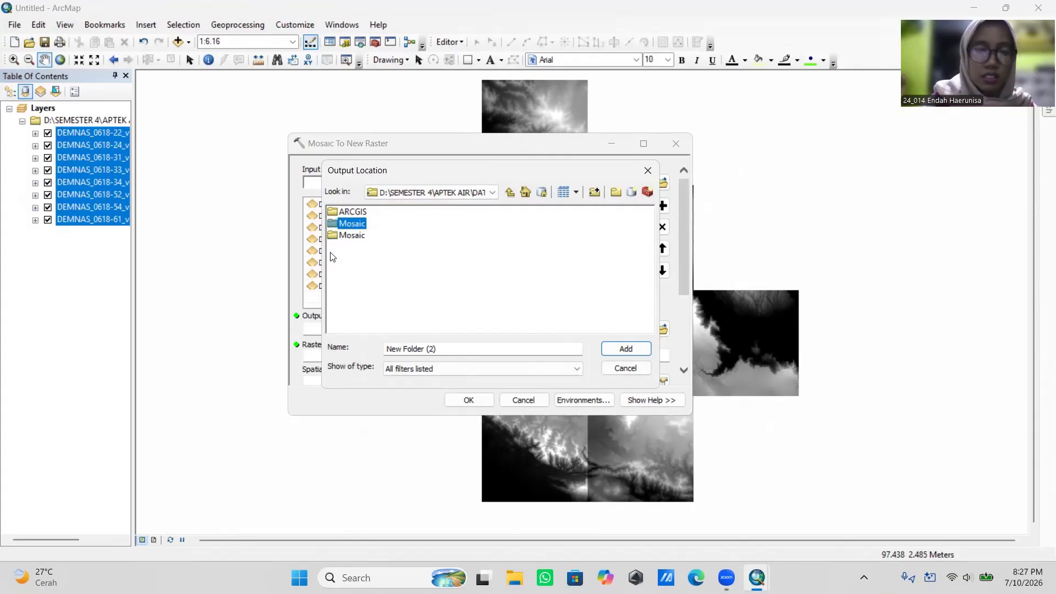
Step: Set the mosaic's output location to D:\SEMESTER 4\APTEK AIR\DATA DEMNAS\Mosaic
double_click(352, 236)
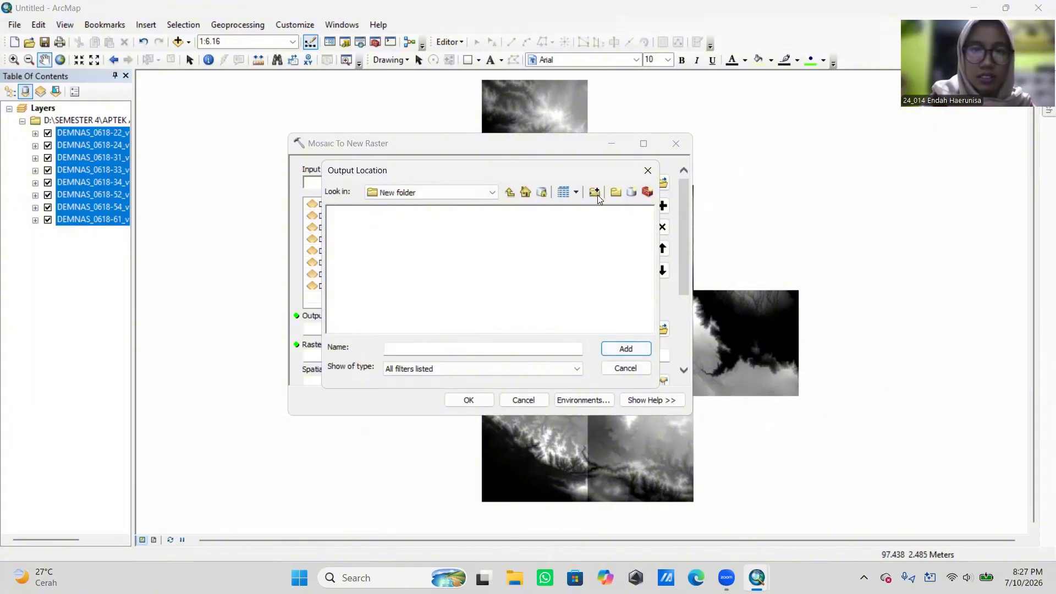
click(619, 369)
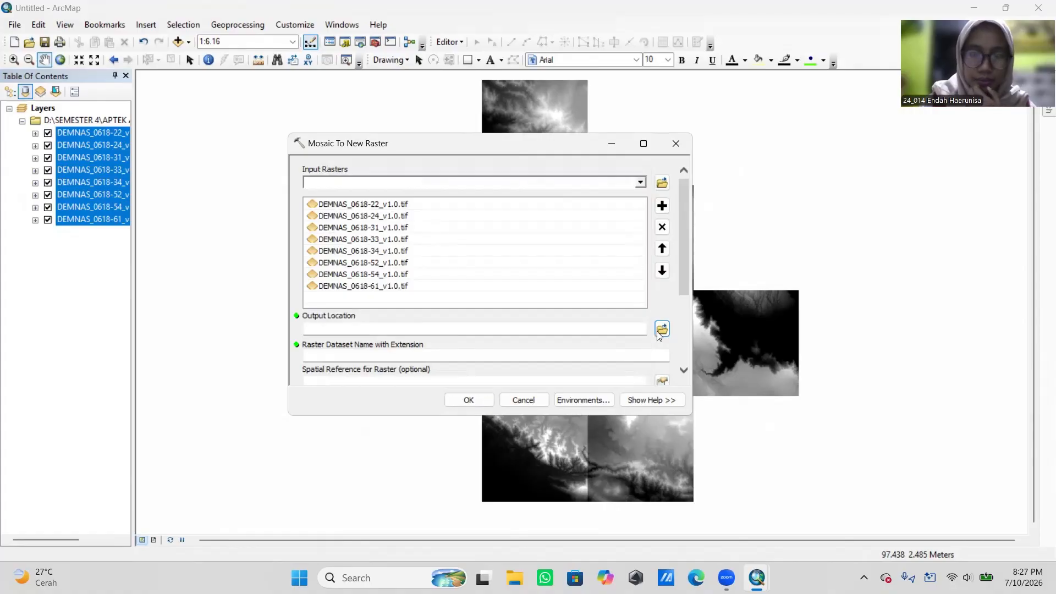
click(661, 329)
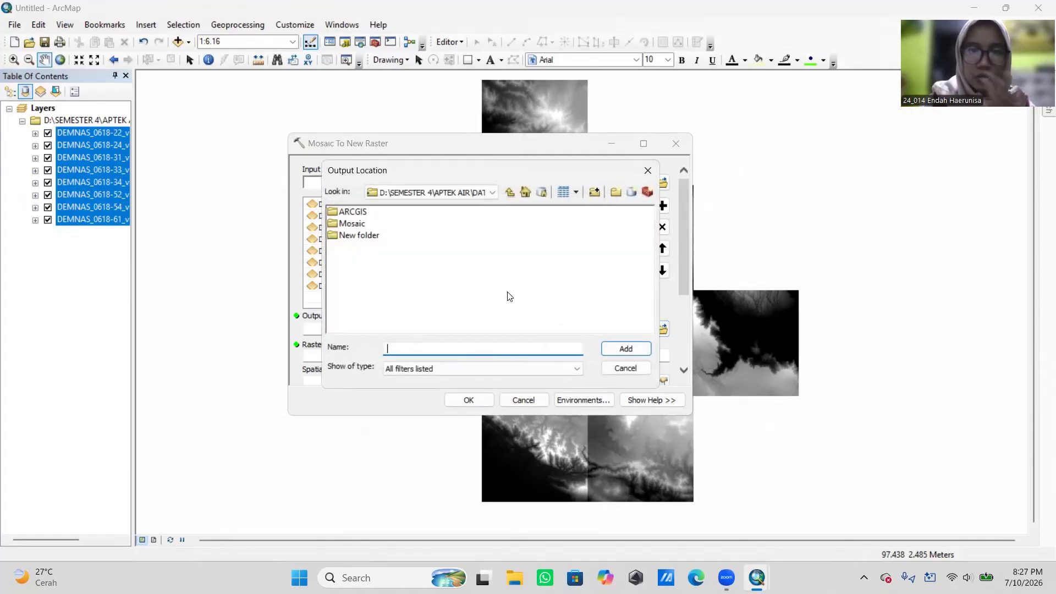
click(354, 225)
click(628, 352)
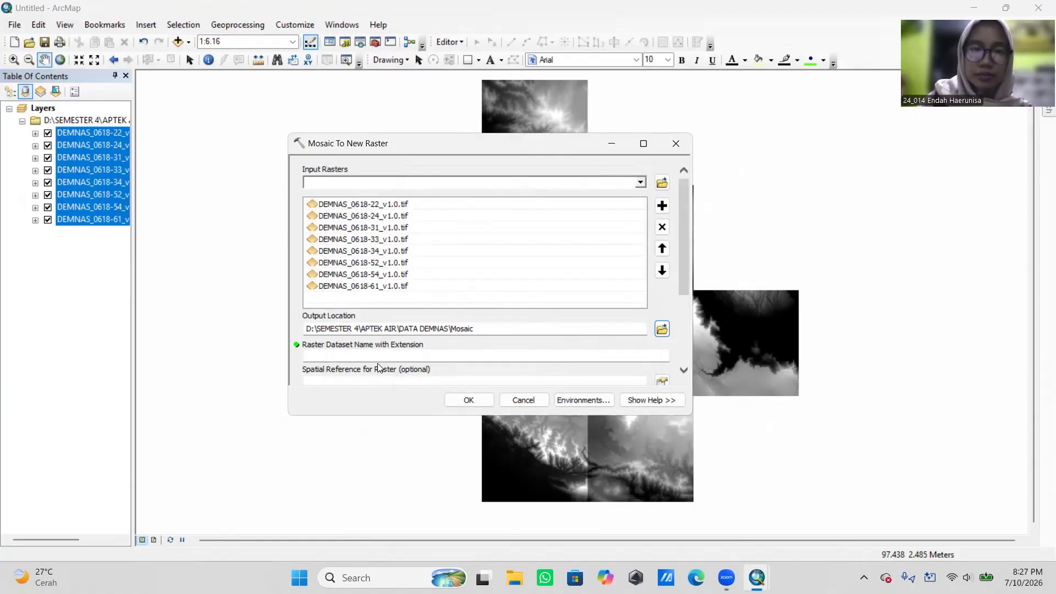
Step: Name the output raster dataset Merge_DEM and try to run the mosaic
scroll(537, 333, down, 1)
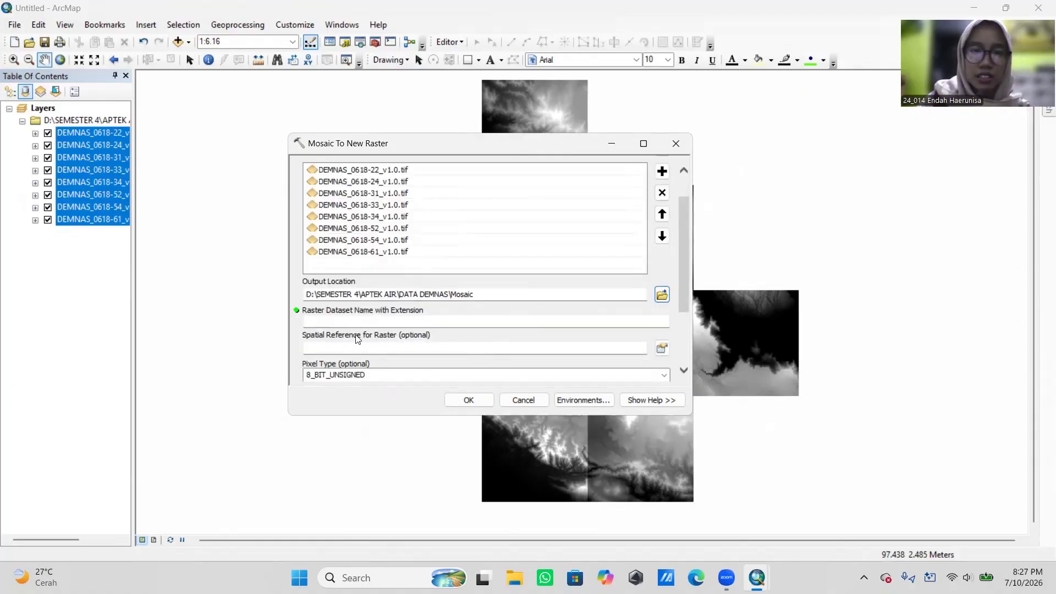
click(362, 321)
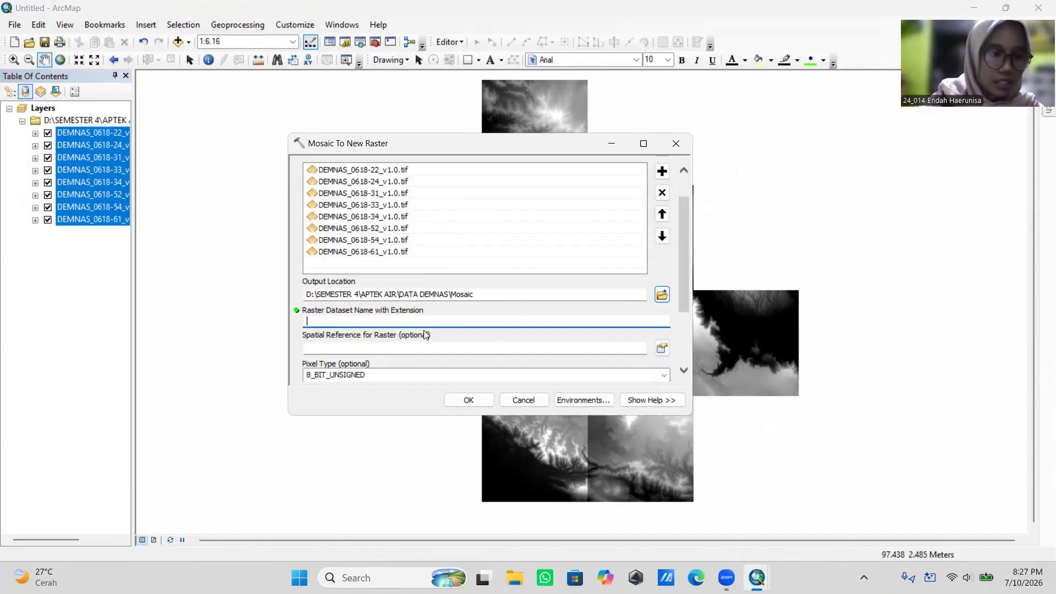
text(M)
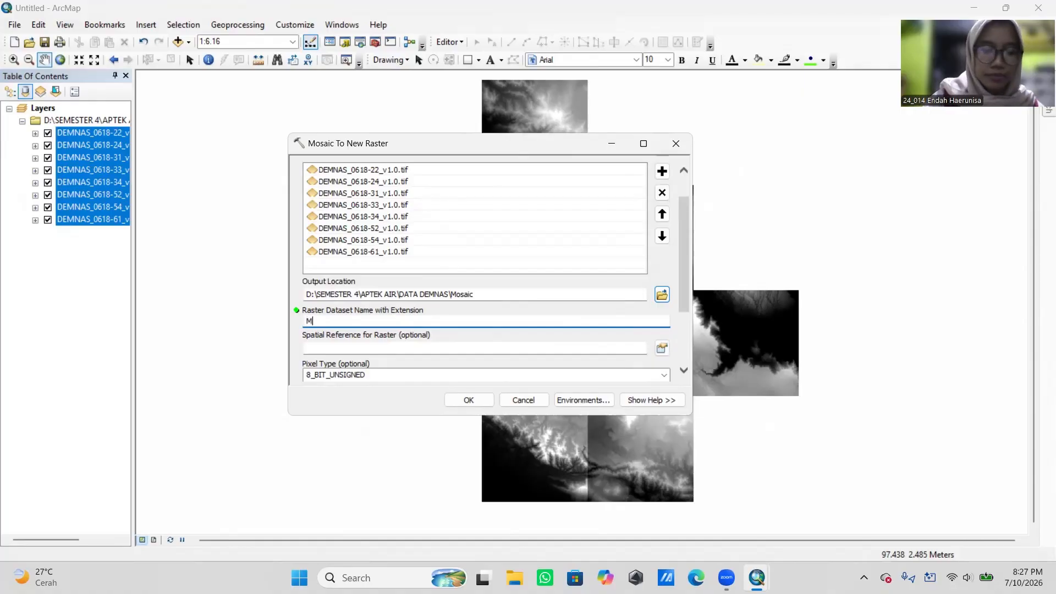
text(erge_DEM)
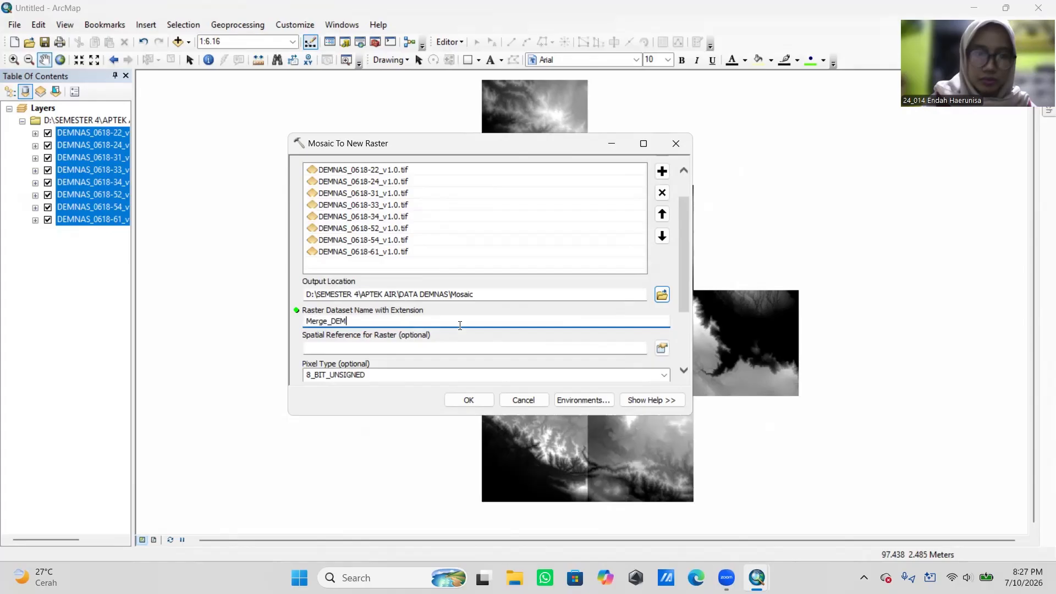
click(469, 400)
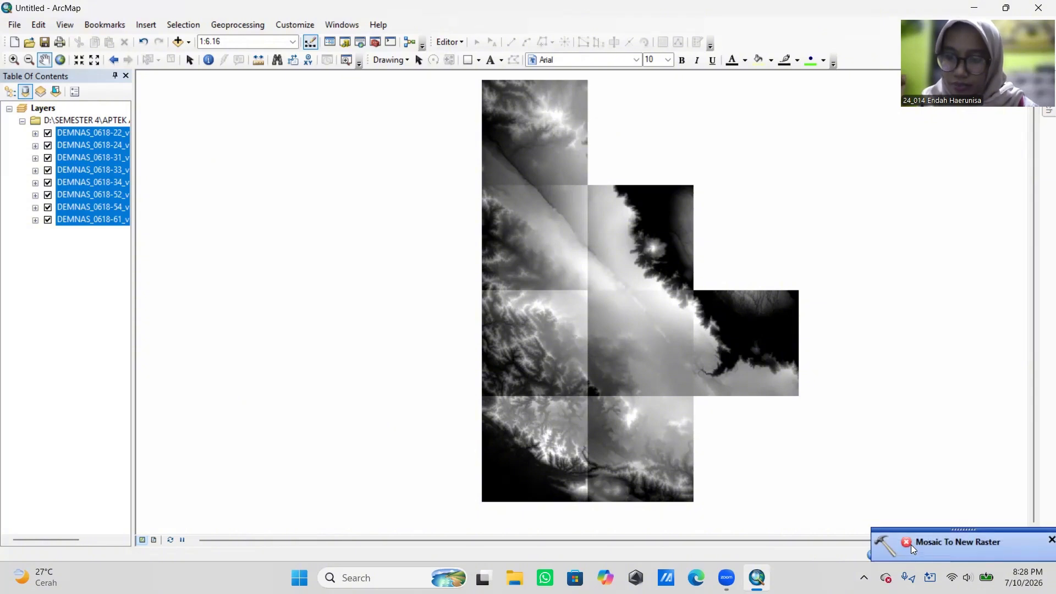
Step: Review the messages of the Mosaic To New Raster run in the geoprocessing results
click(946, 544)
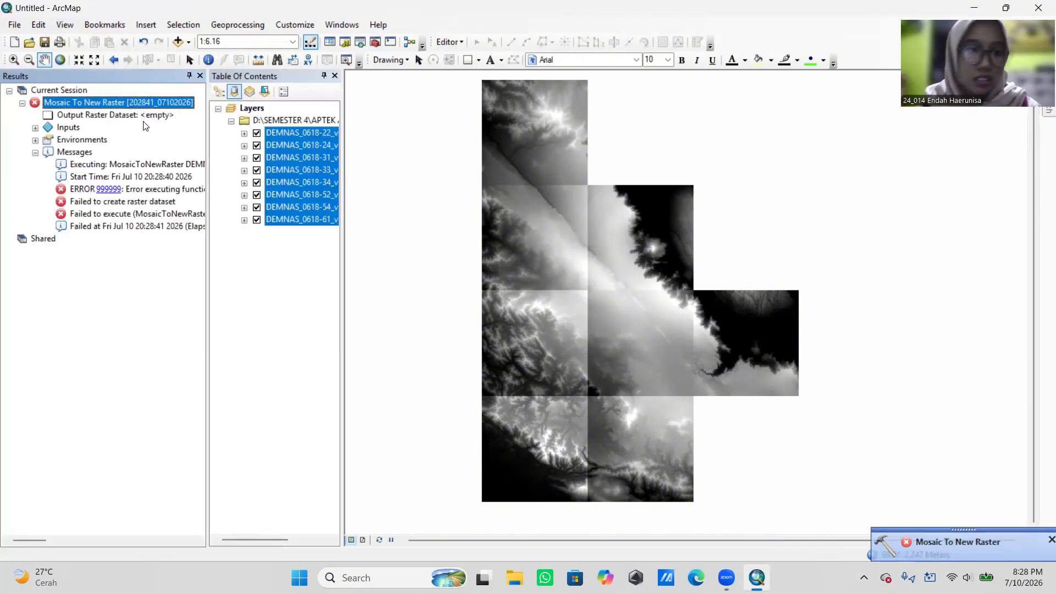
click(200, 76)
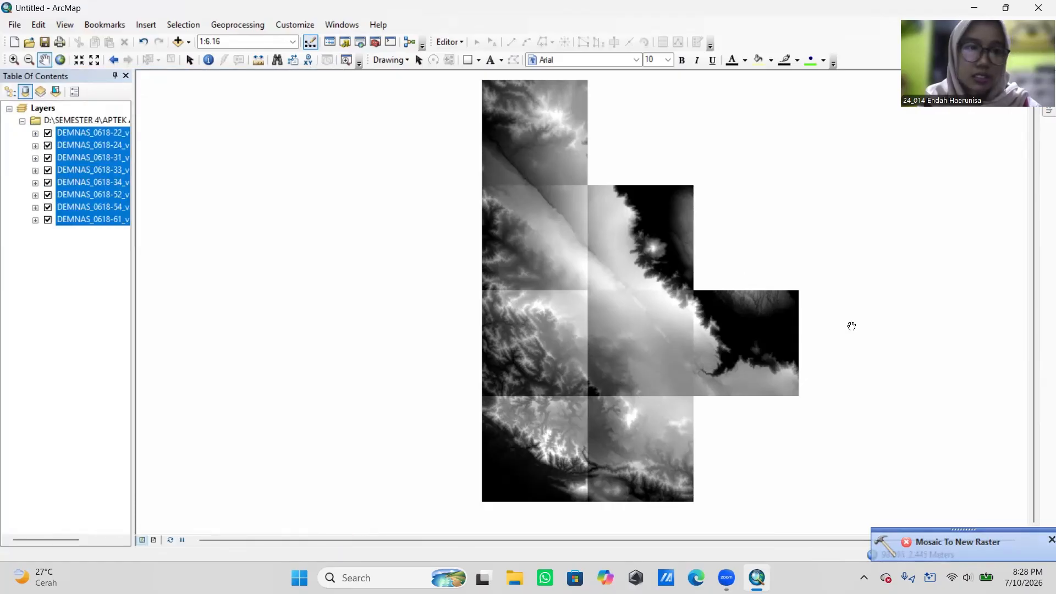
click(1052, 541)
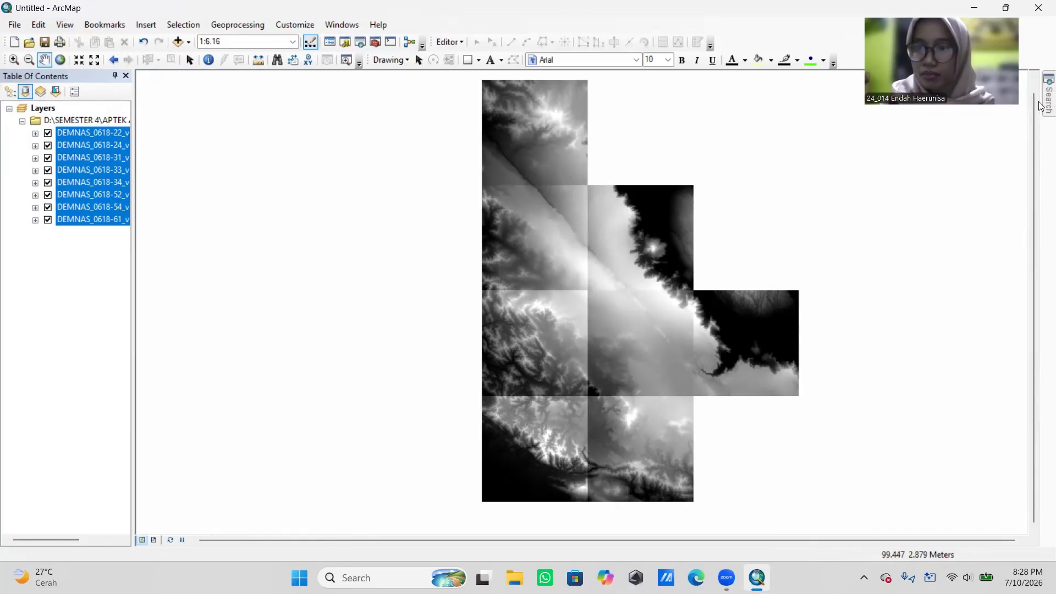
Step: Load the eight DEMNAS tiles into Mosaic To New Raster and set the output location to the DATA DEMNAS\Mosaic folder
click(898, 179)
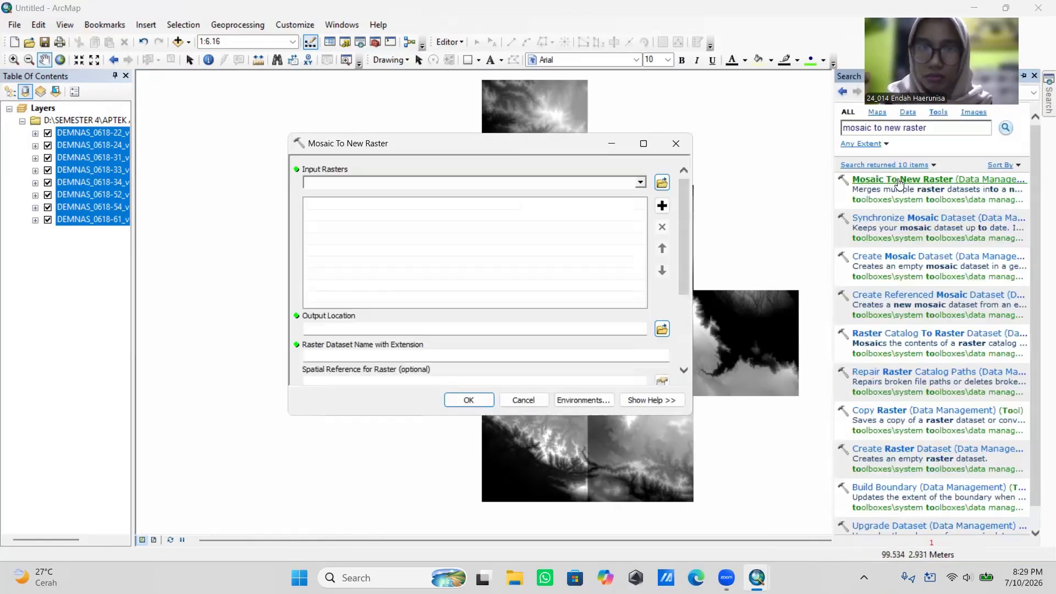
drag(70, 135, 431, 271)
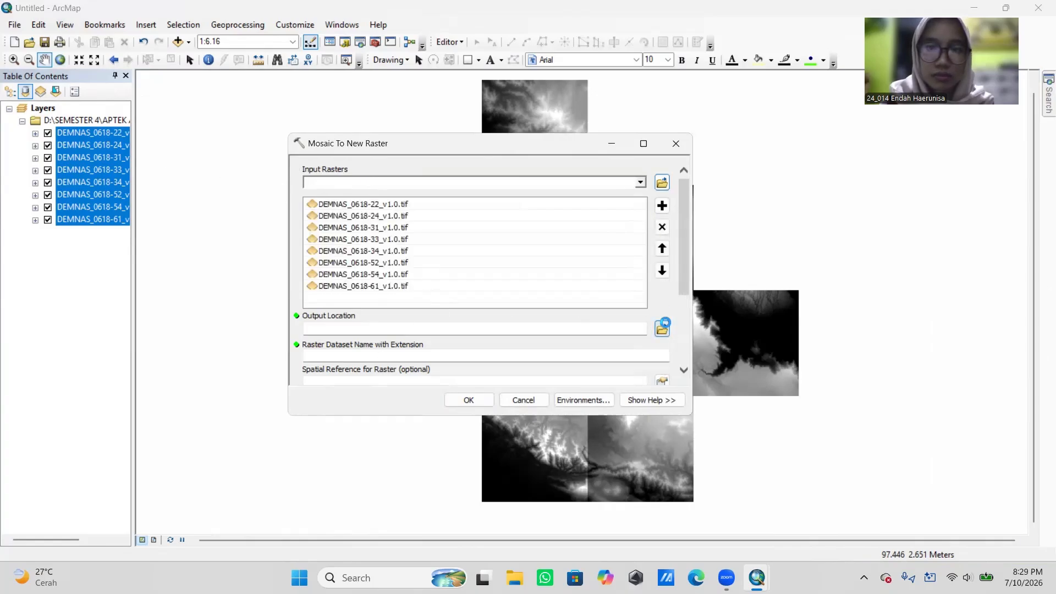
click(662, 329)
click(347, 223)
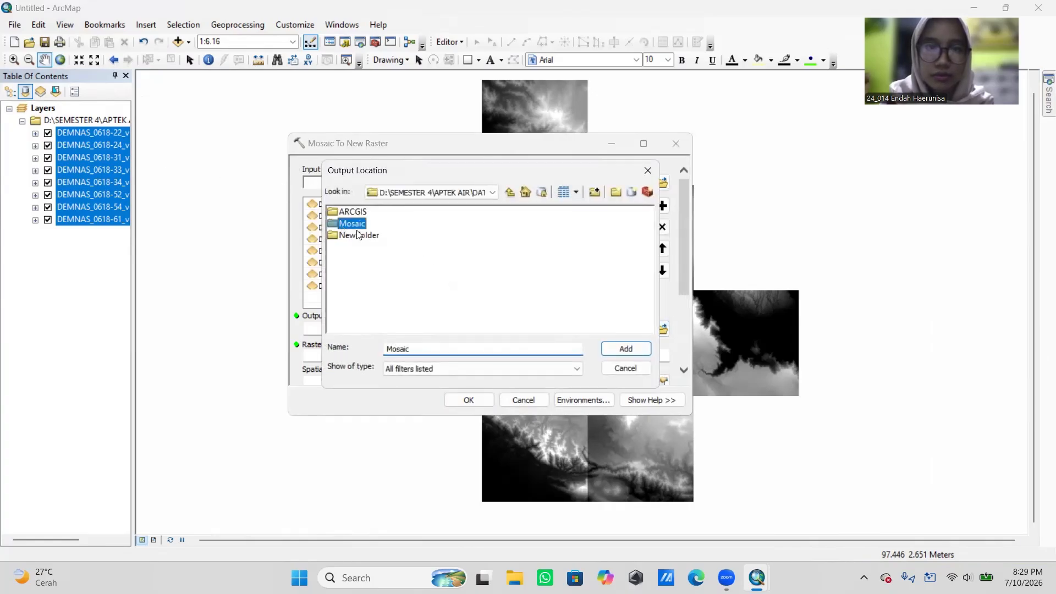
click(626, 348)
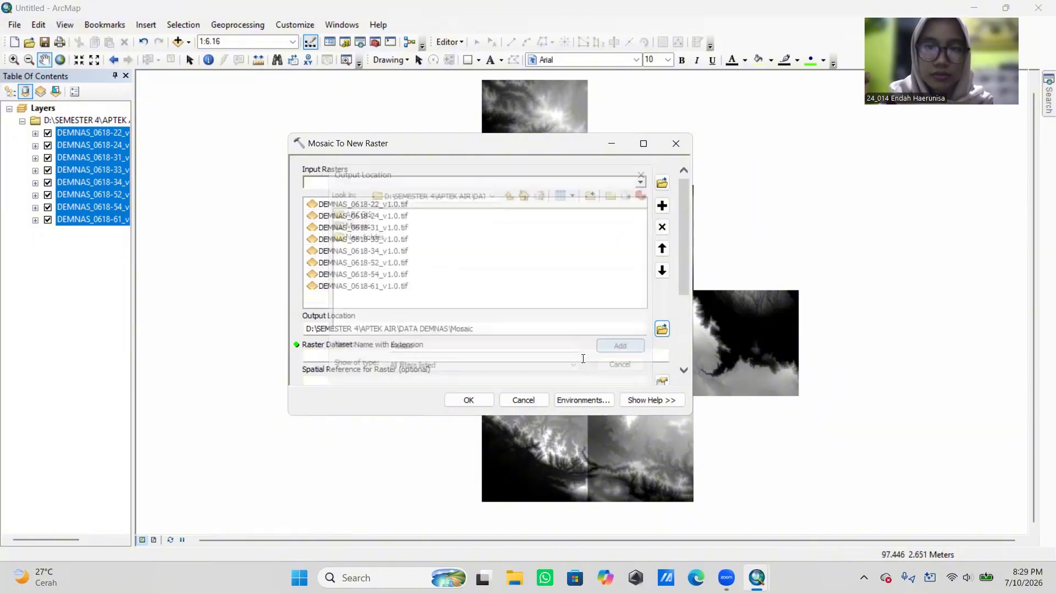
Step: Name the mosaic output Merge_DEM.tif and assign it the WGS 1984 geographic spatial reference
click(525, 356)
text(Merge_DEM.tif)
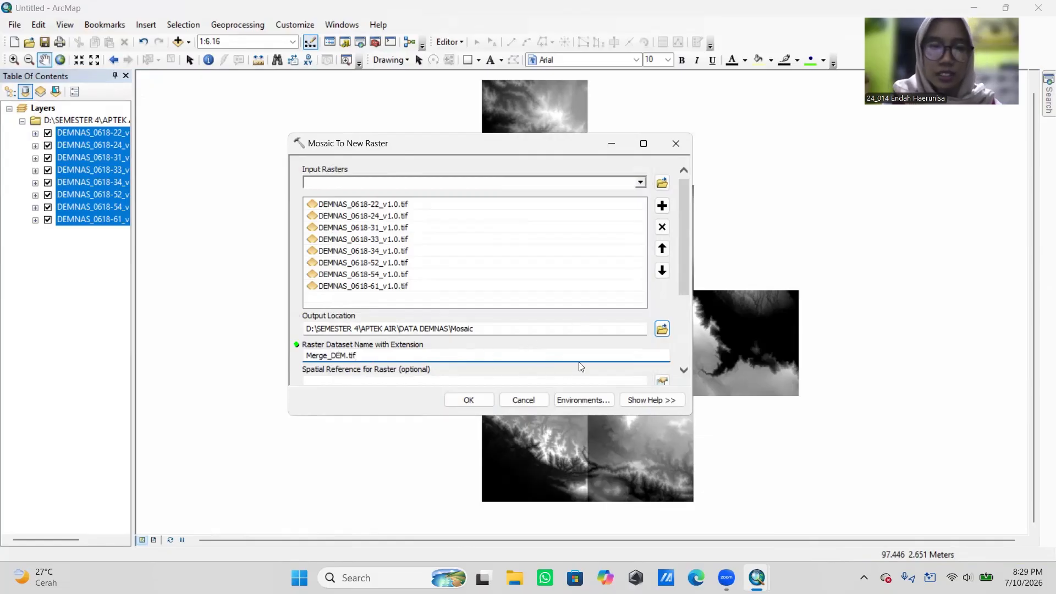
scroll(583, 365, down, 1)
scroll(583, 365, down, 1)
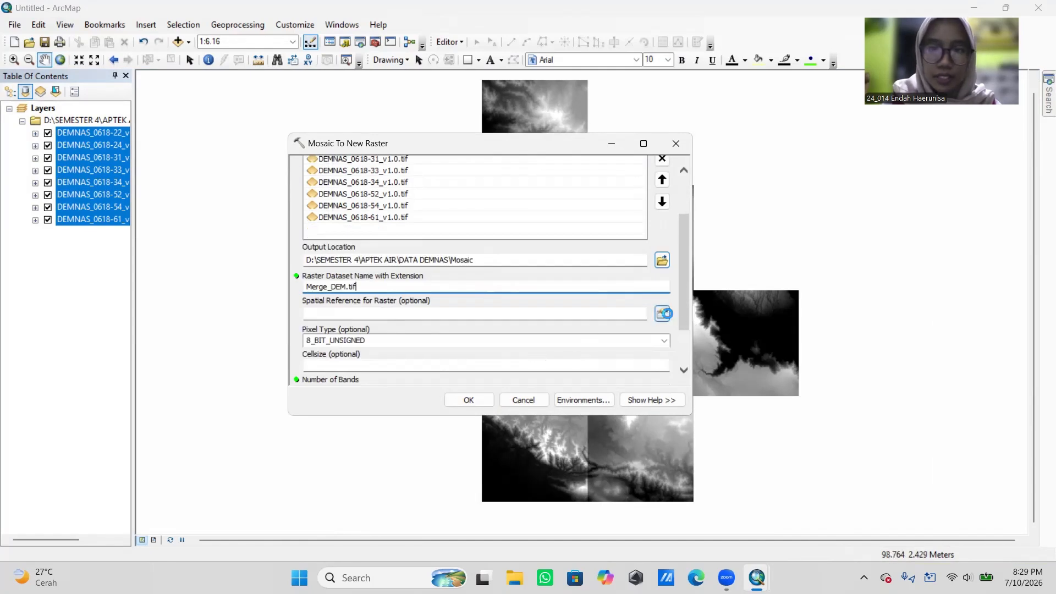
click(411, 176)
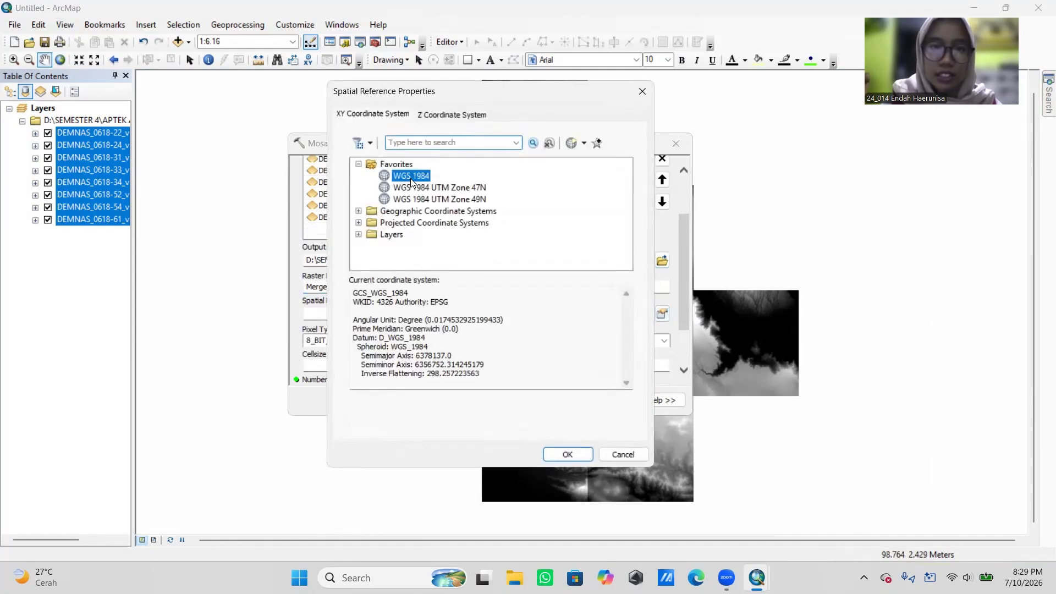
click(569, 455)
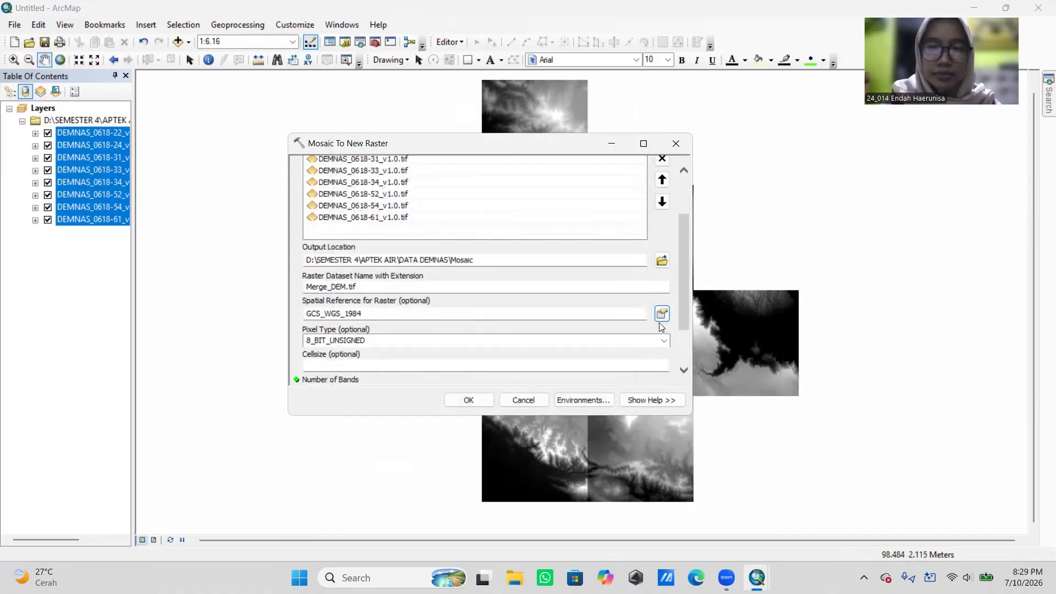
Step: Set the mosaic's pixel type to 32_BIT_FLOAT and number of bands to 1, and run the tool
scroll(661, 327, down, 2)
click(664, 279)
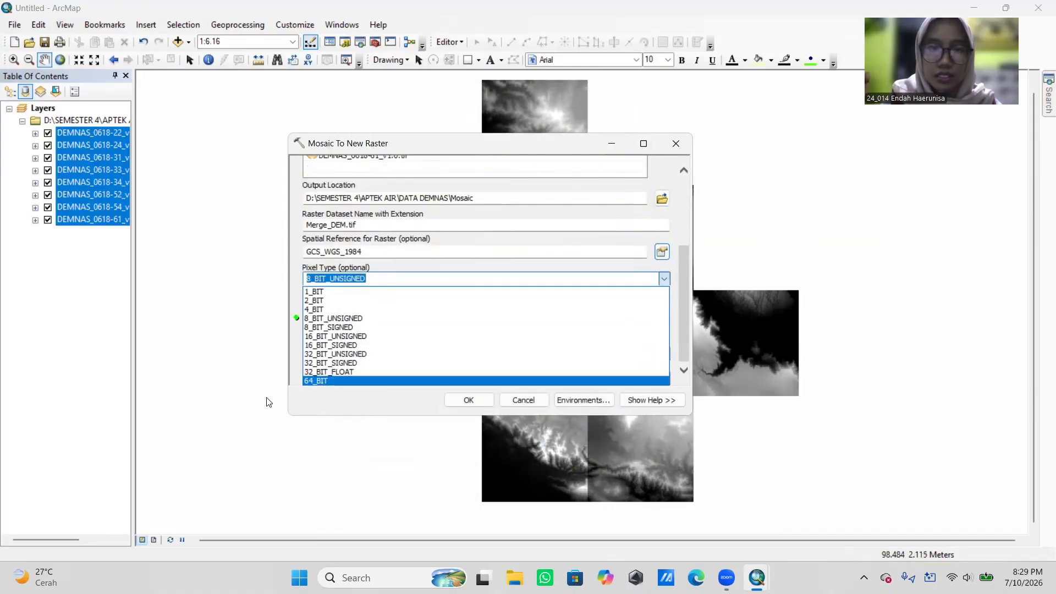
click(506, 370)
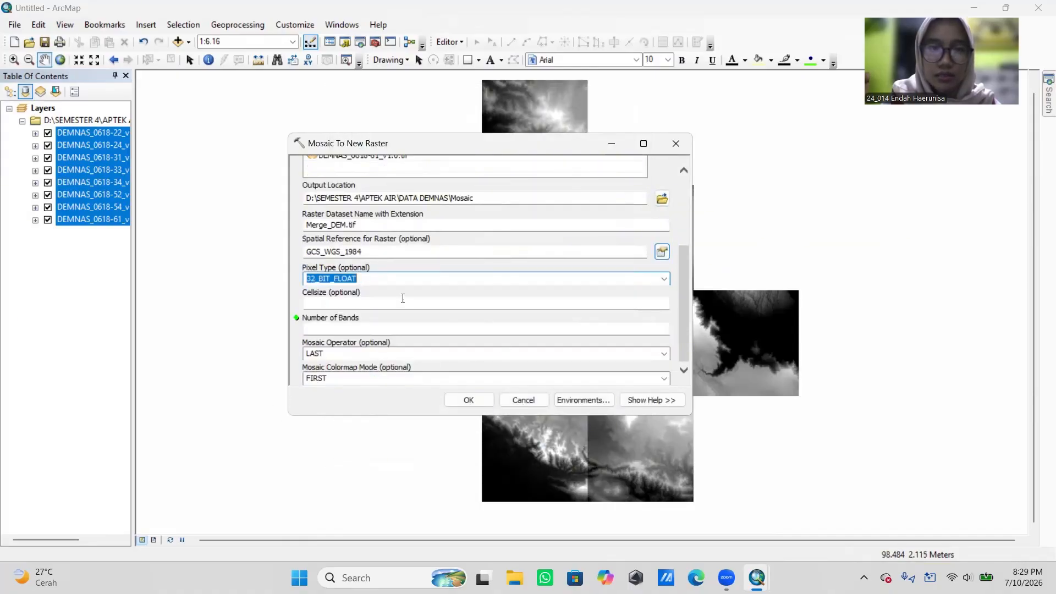
click(623, 330)
text(1)
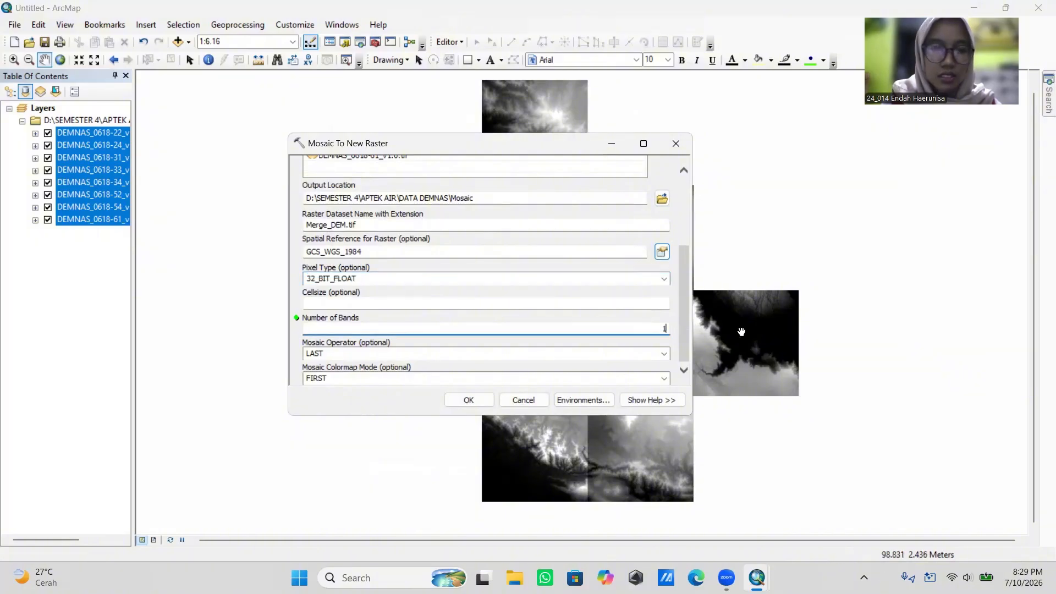
click(471, 400)
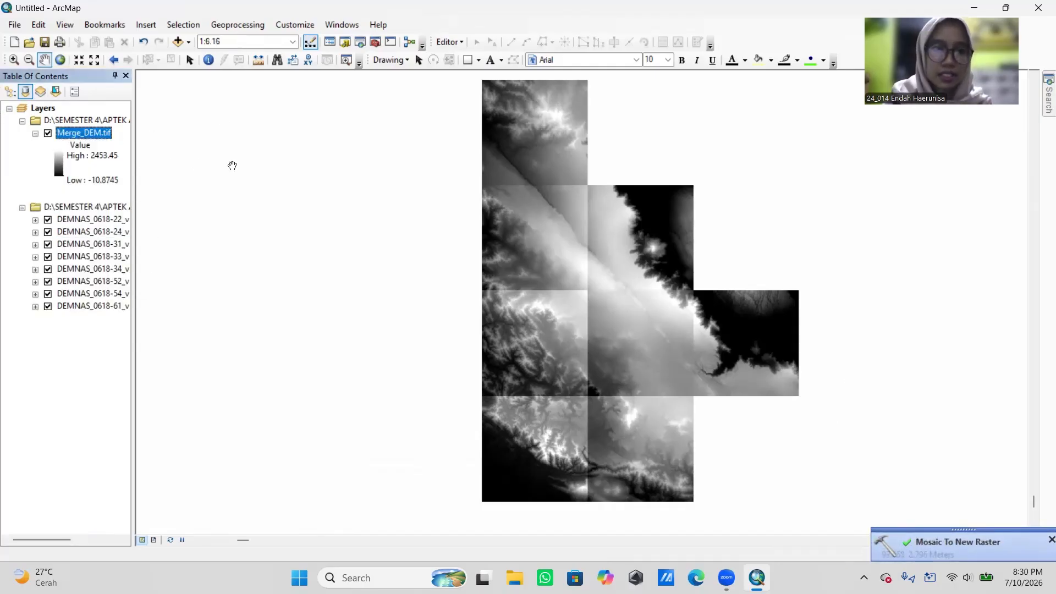
Step: Zoom the map to the Merge_DEM.tif layer and inspect the merged raster
drag(645, 242, 613, 283)
drag(574, 325, 577, 300)
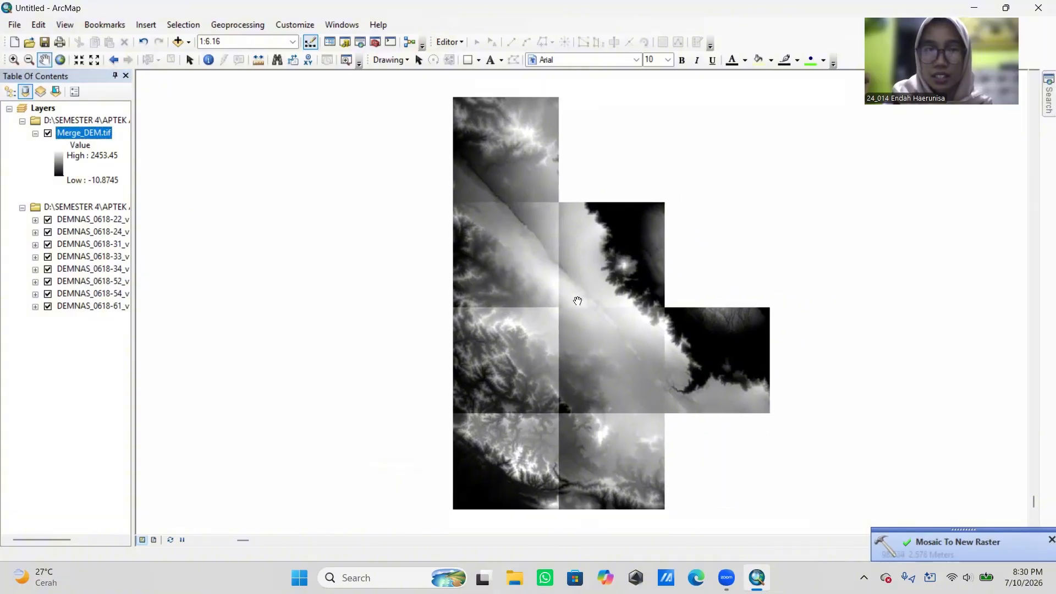
right_click(84, 133)
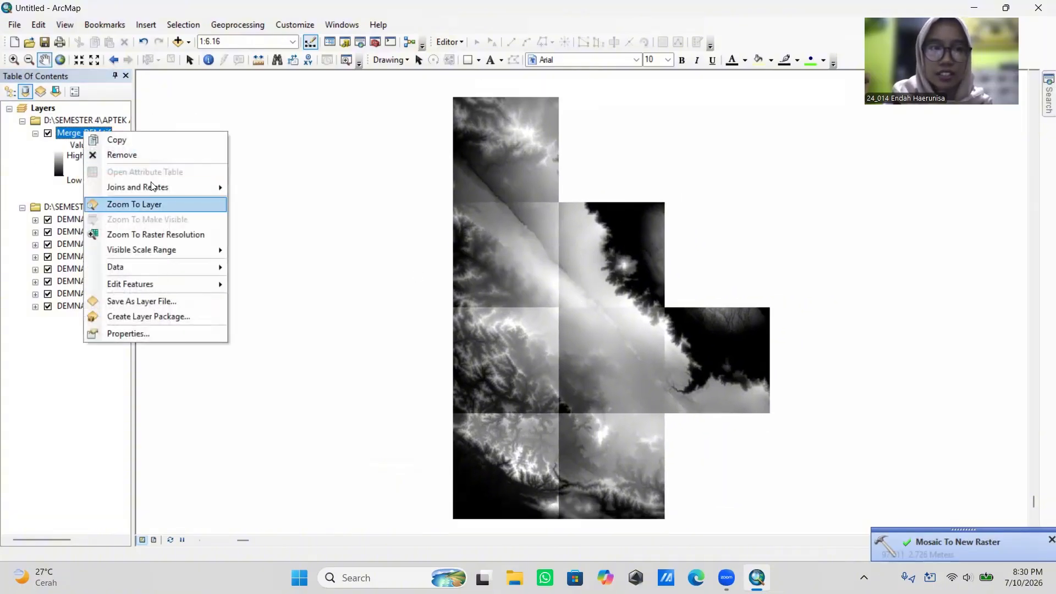
click(154, 204)
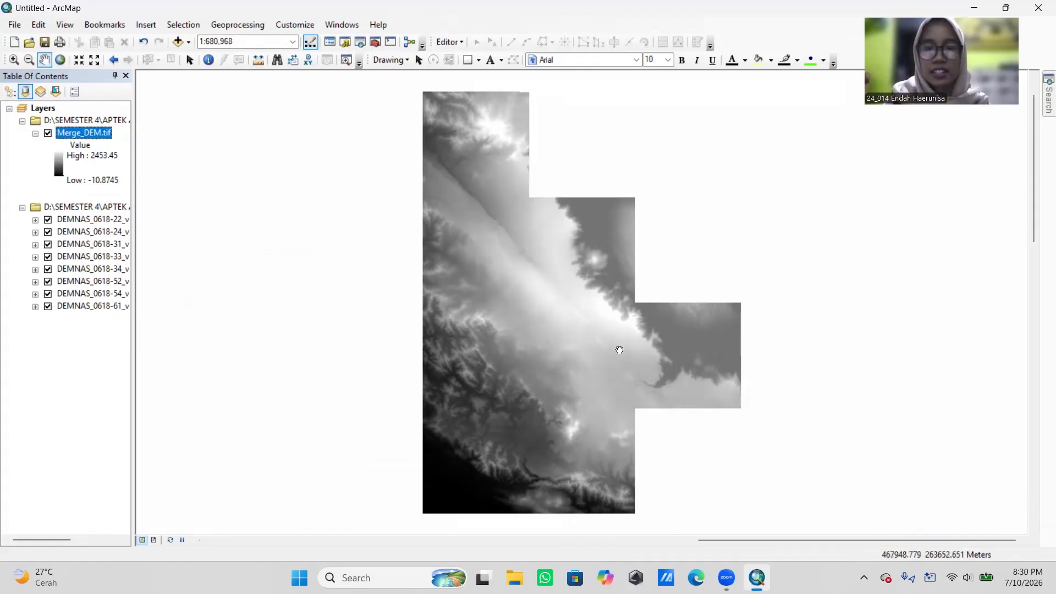
drag(617, 348, 644, 343)
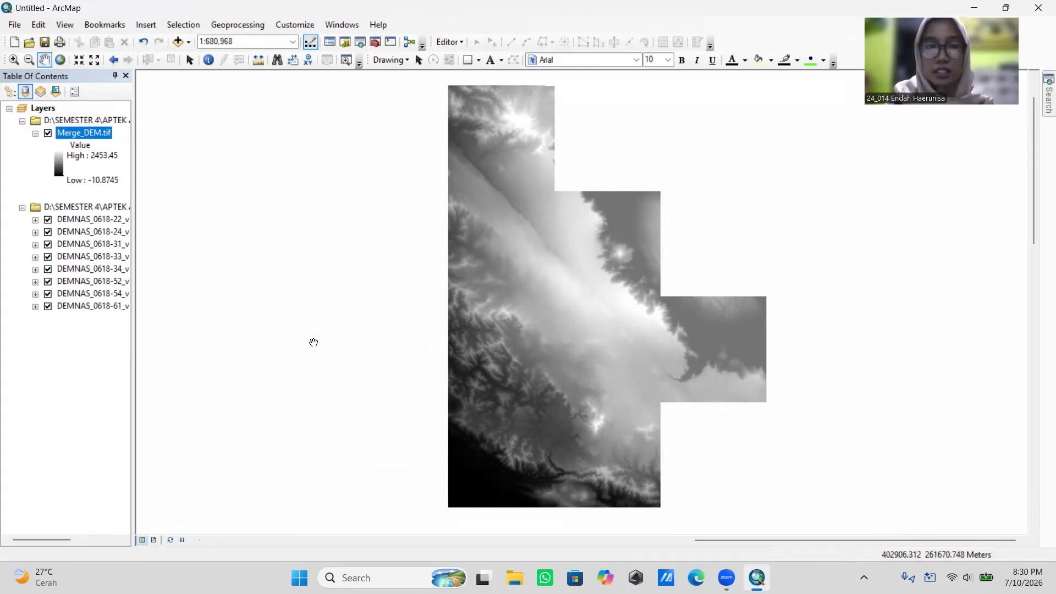
Step: Remove the eight original DEMNAS tile layers from the map, keeping only Merge_DEM.tif
click(80, 219)
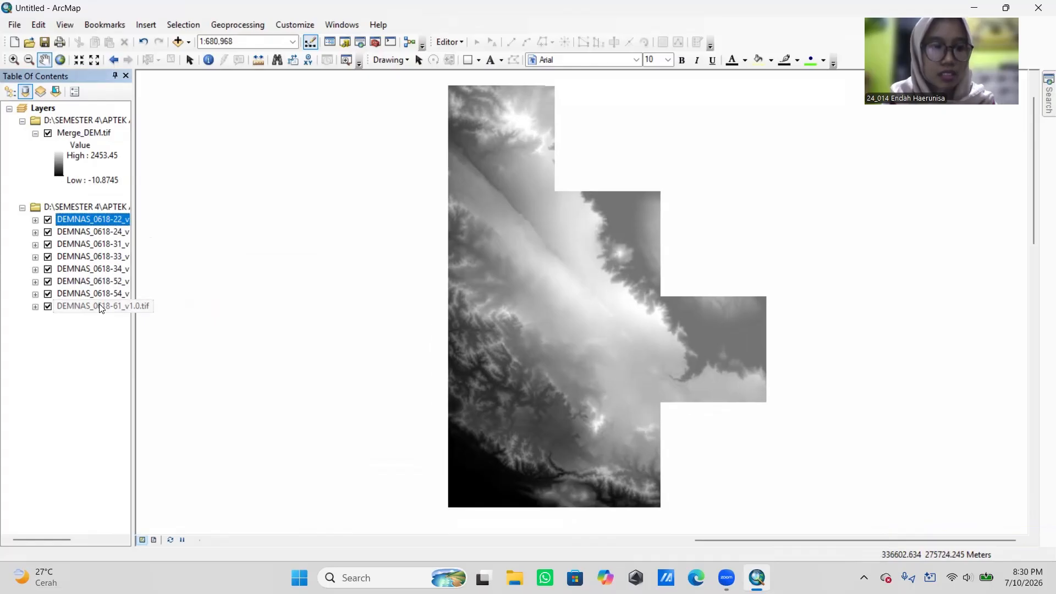
shift+click(99, 304)
right_click(106, 221)
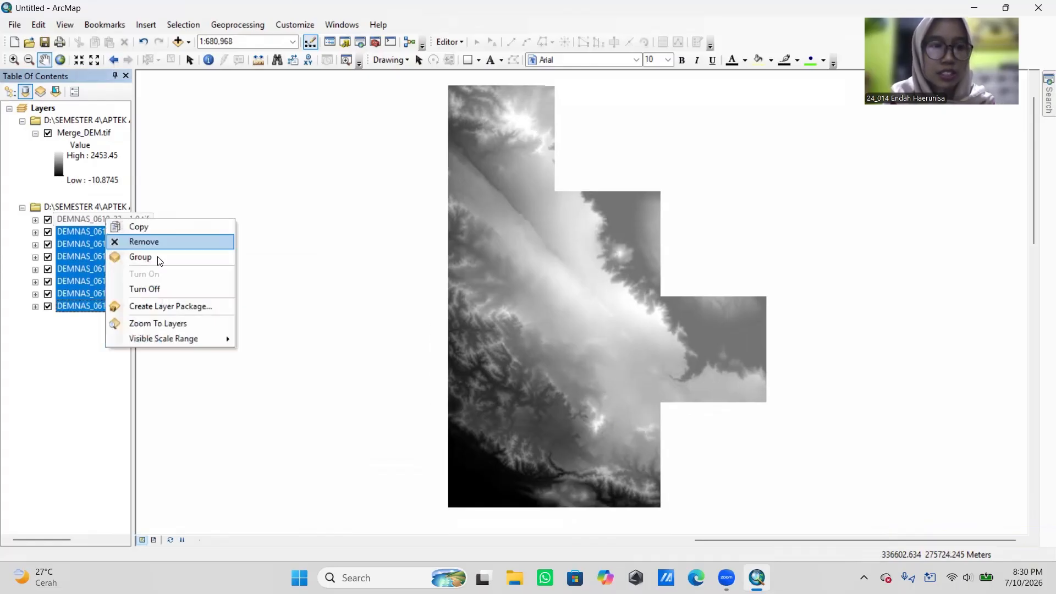
click(149, 241)
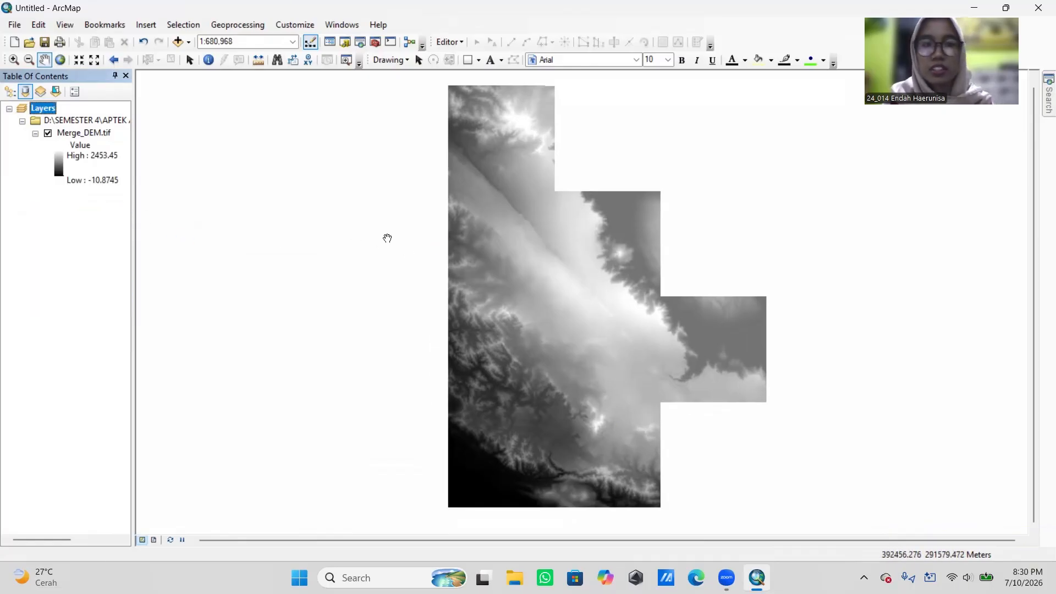
Step: Search the geoprocessing tools for "project new raster"
click(1045, 96)
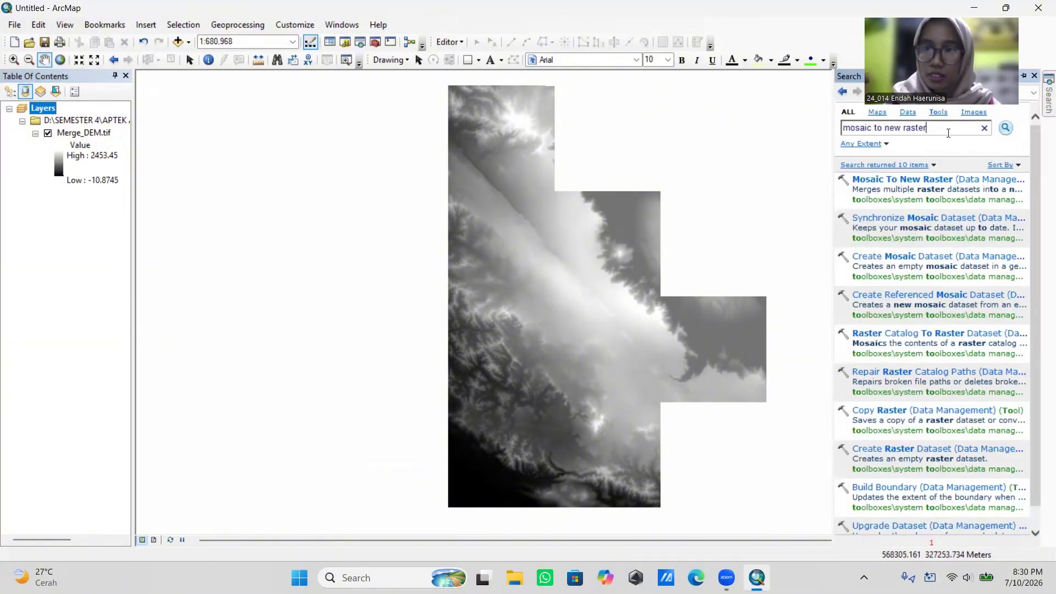
drag(948, 131, 801, 152)
text(pro)
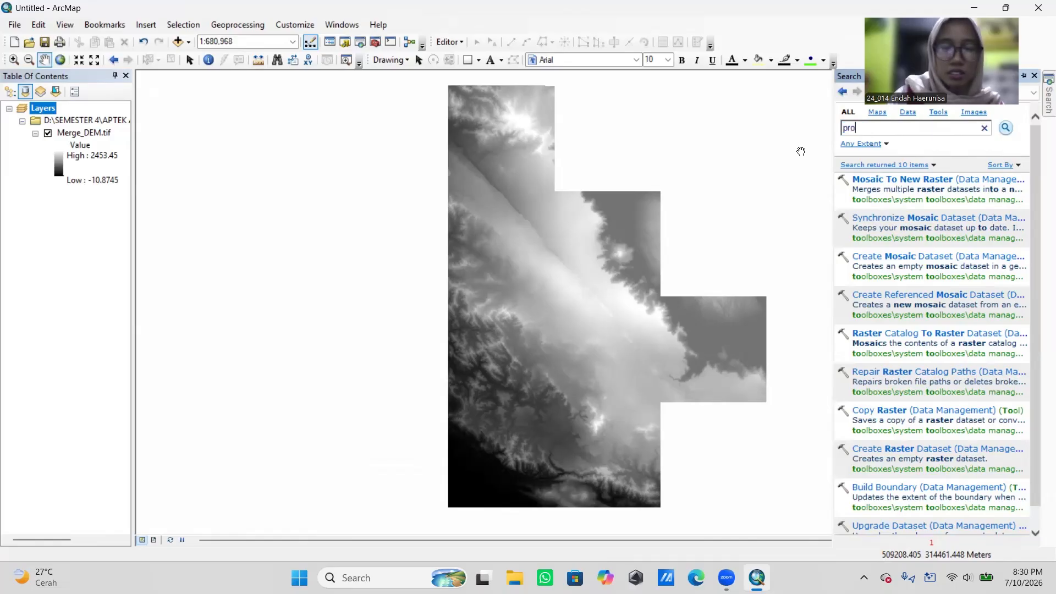
text(ject n)
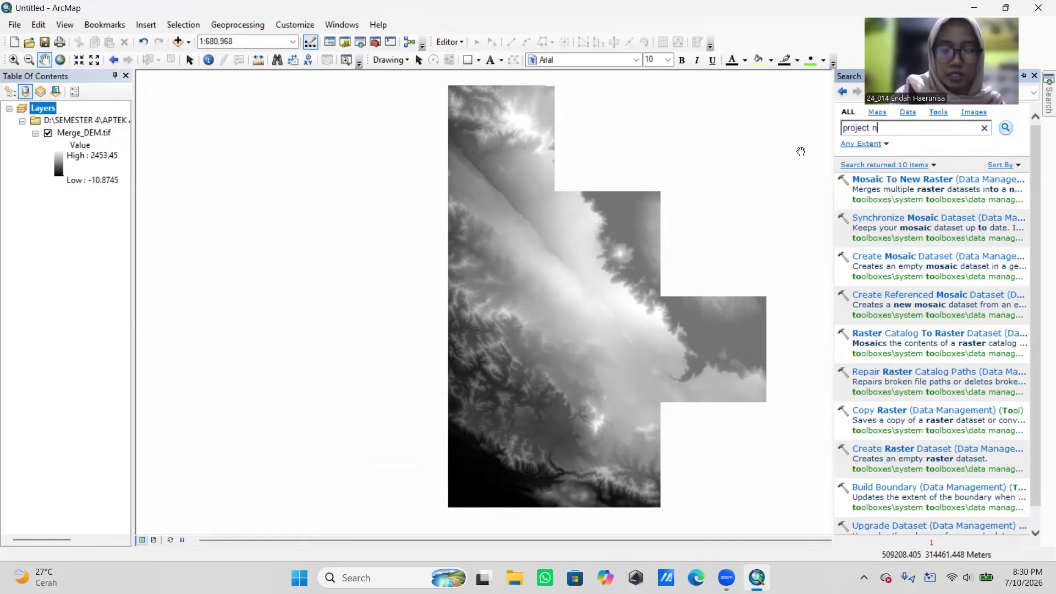
text(ew raster)
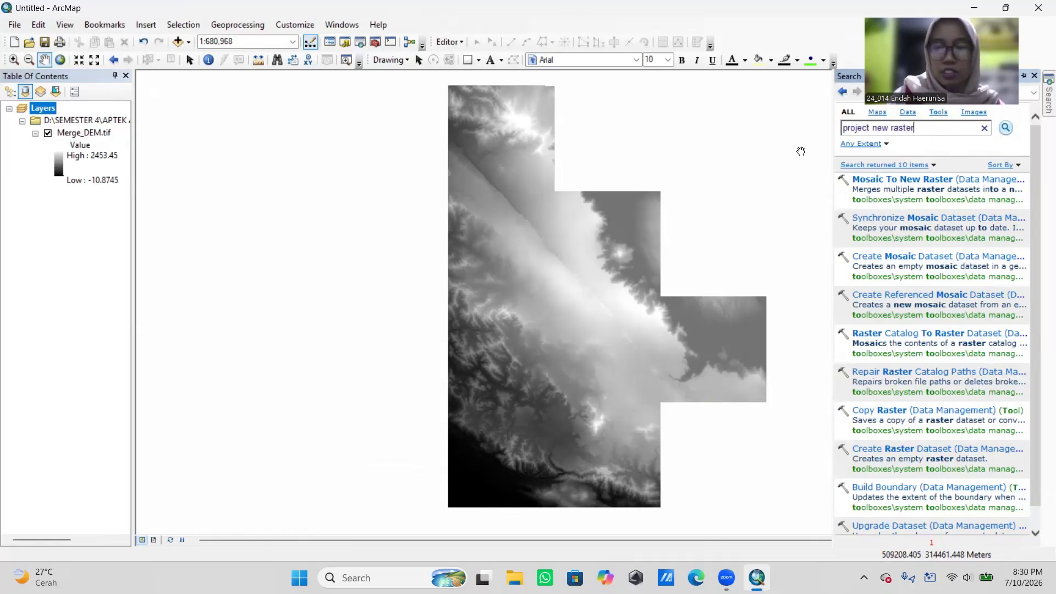
key(Return)
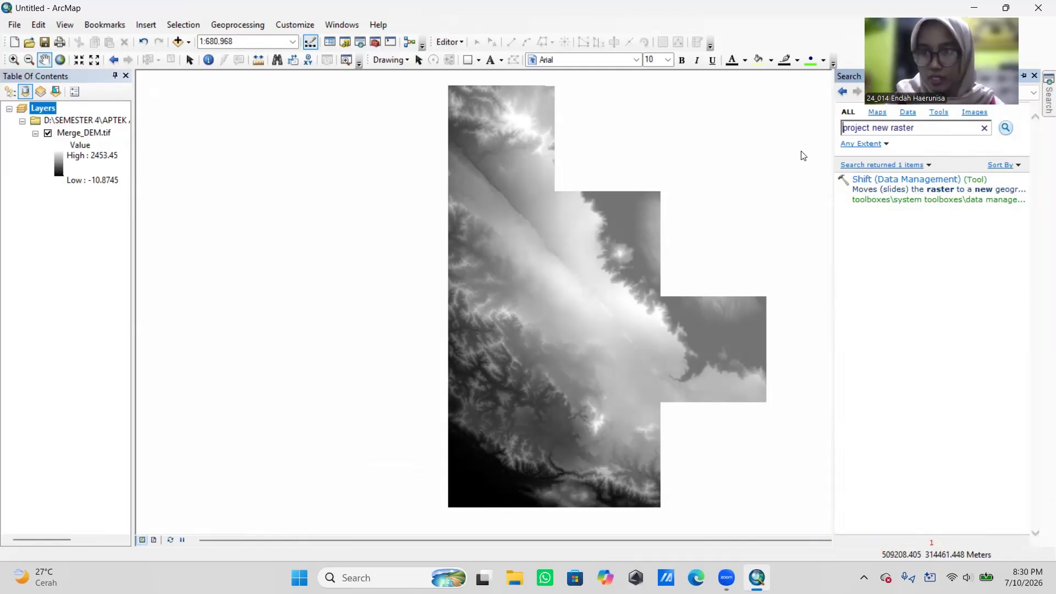
Step: Search the geoprocessing tools for "project raster" and open the Project Raster tool
click(936, 130)
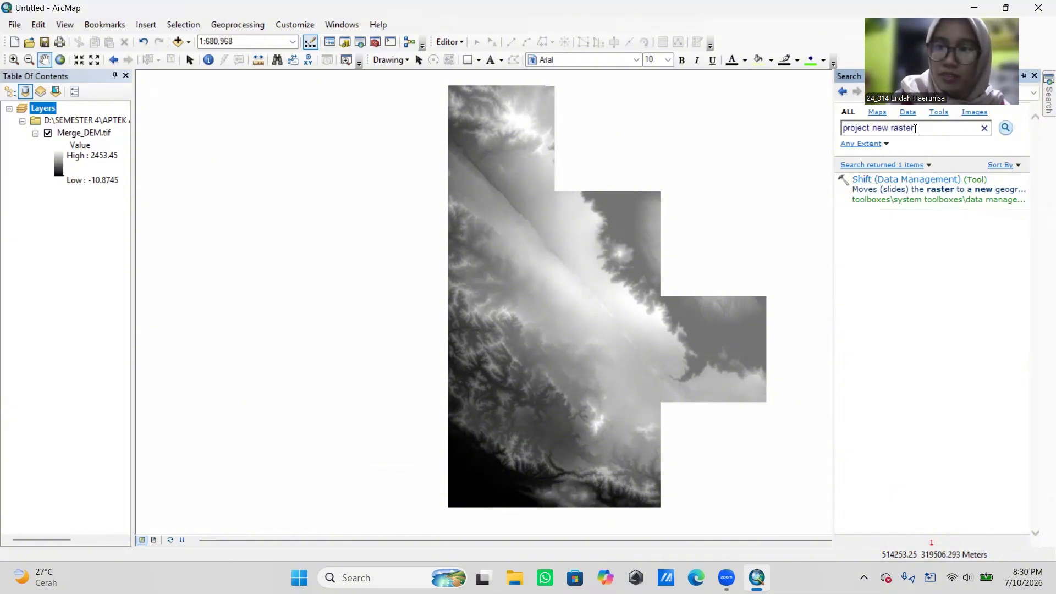
double_click(892, 128)
drag(891, 129, 875, 135)
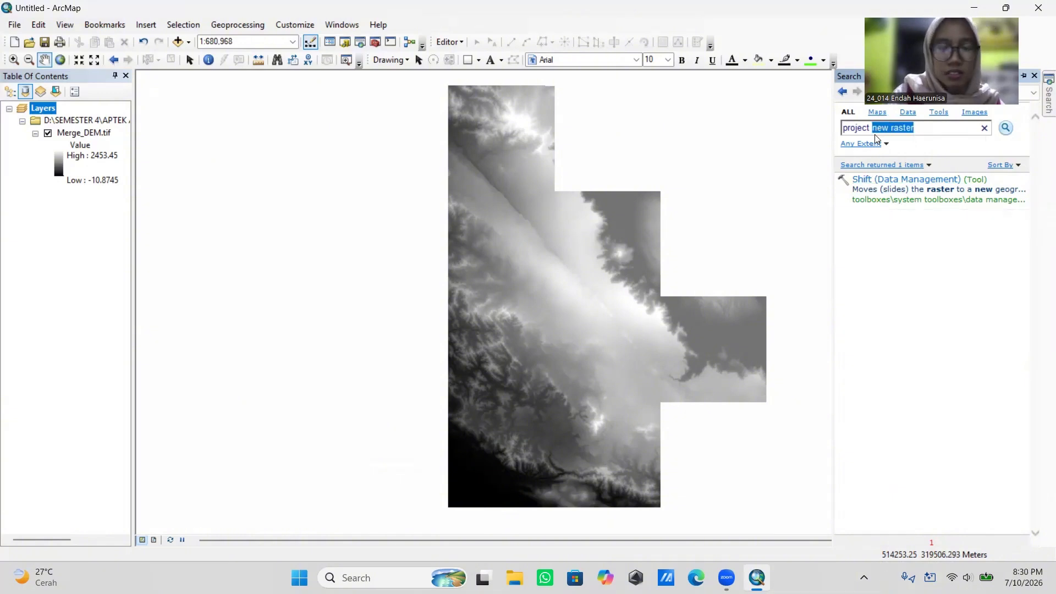
text(tas)
key(BackSpace)
key(BackSpace)
key(BackSpace)
text(ra)
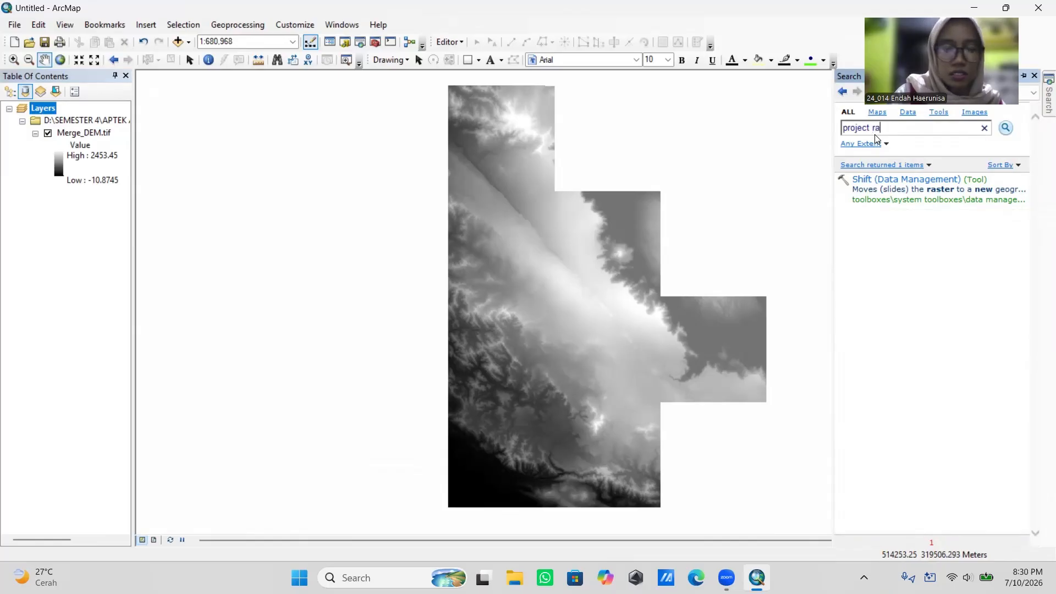
text(ster)
key(Return)
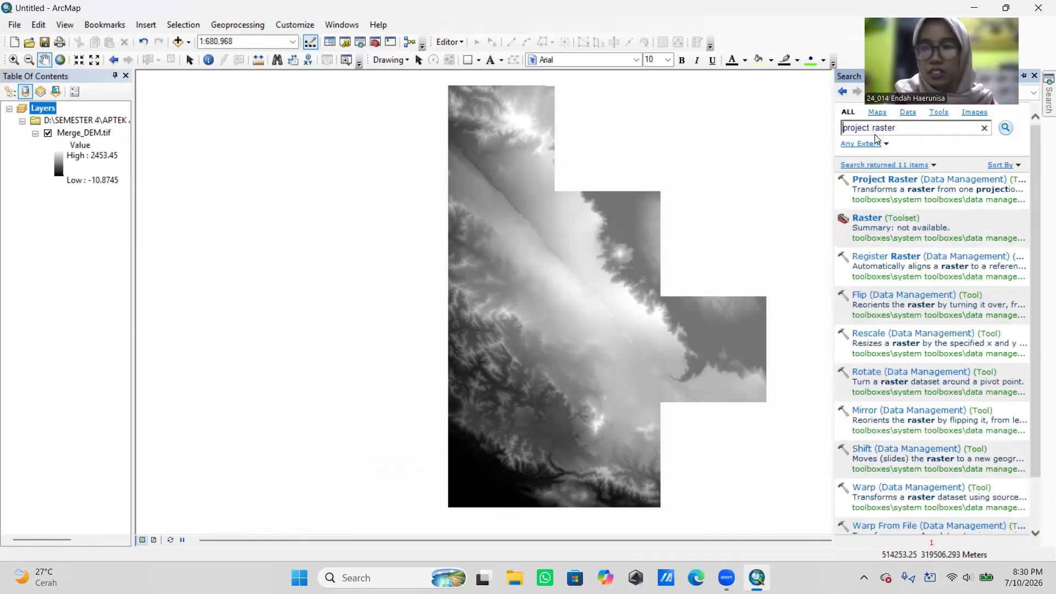
click(931, 178)
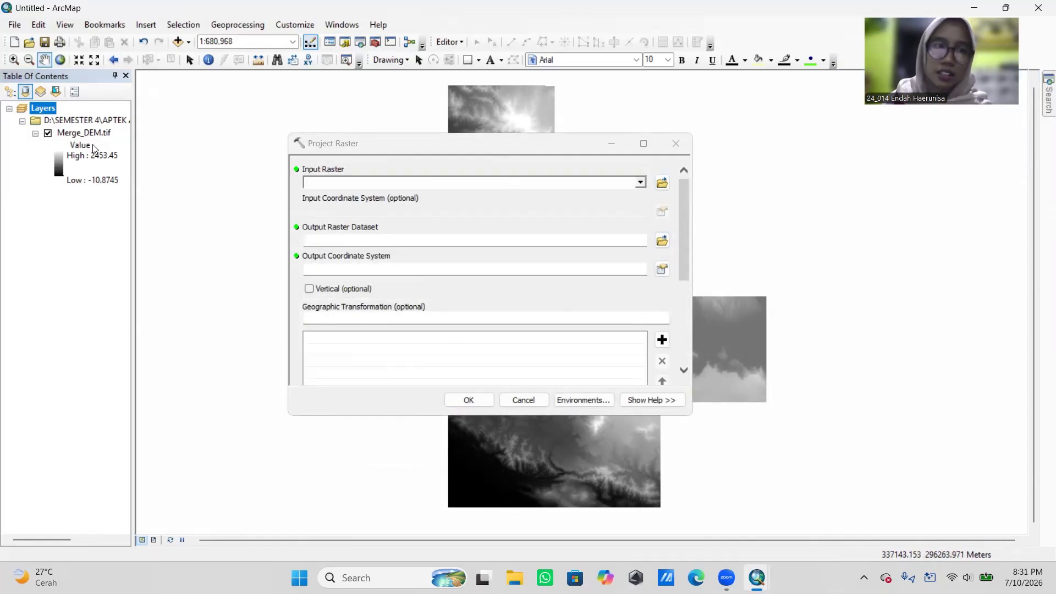
Step: Use Merge_DEM.tif as the input raster and set the output raster dataset to Project_DEM.tif in the DEM folder
drag(93, 138, 333, 175)
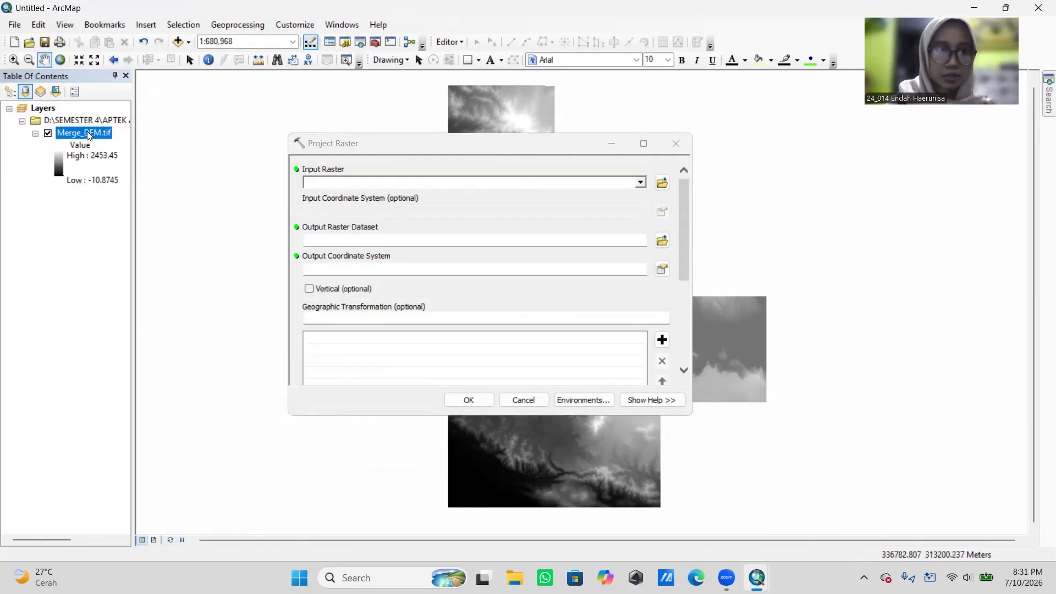
drag(401, 193, 396, 182)
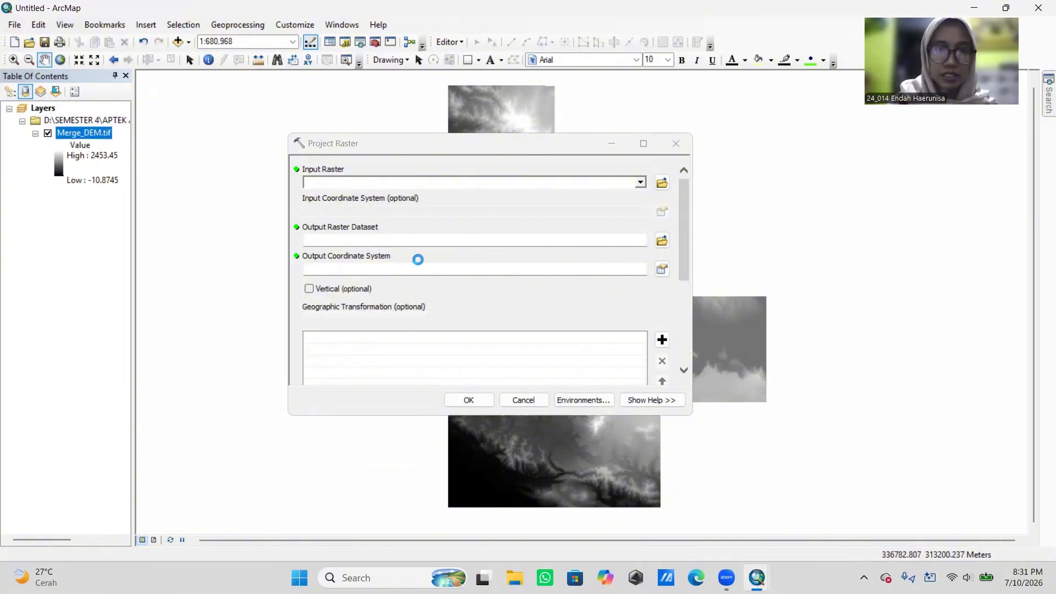
click(663, 240)
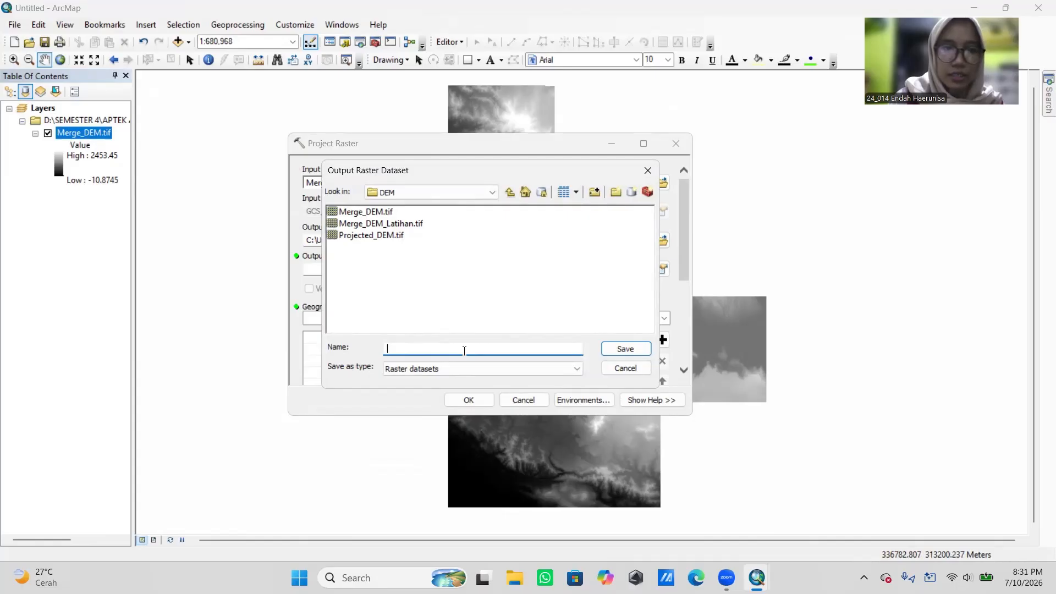
text(Project_DE)
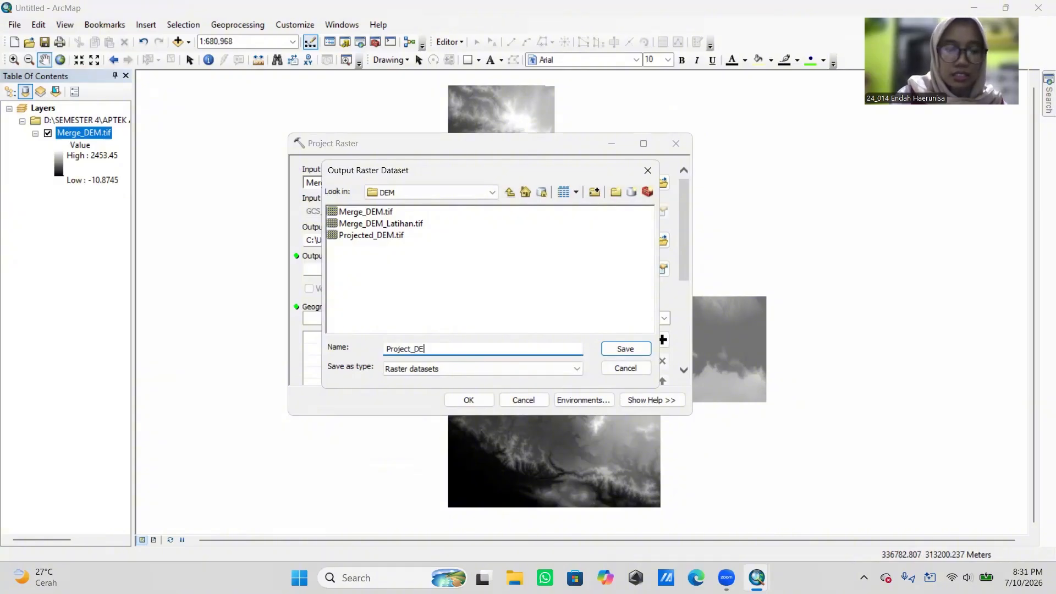
text(M)
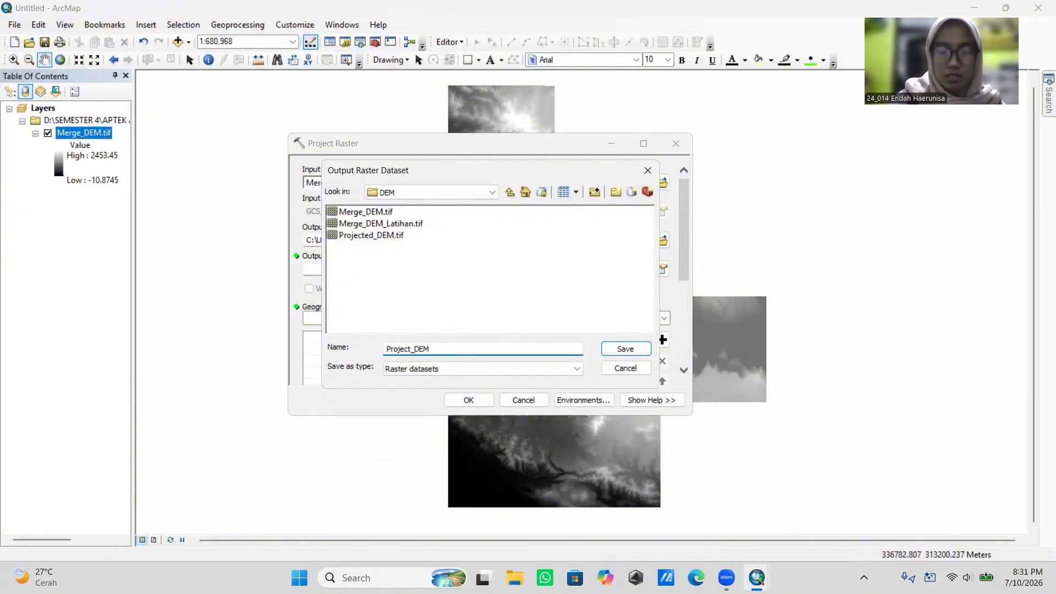
text(.tif)
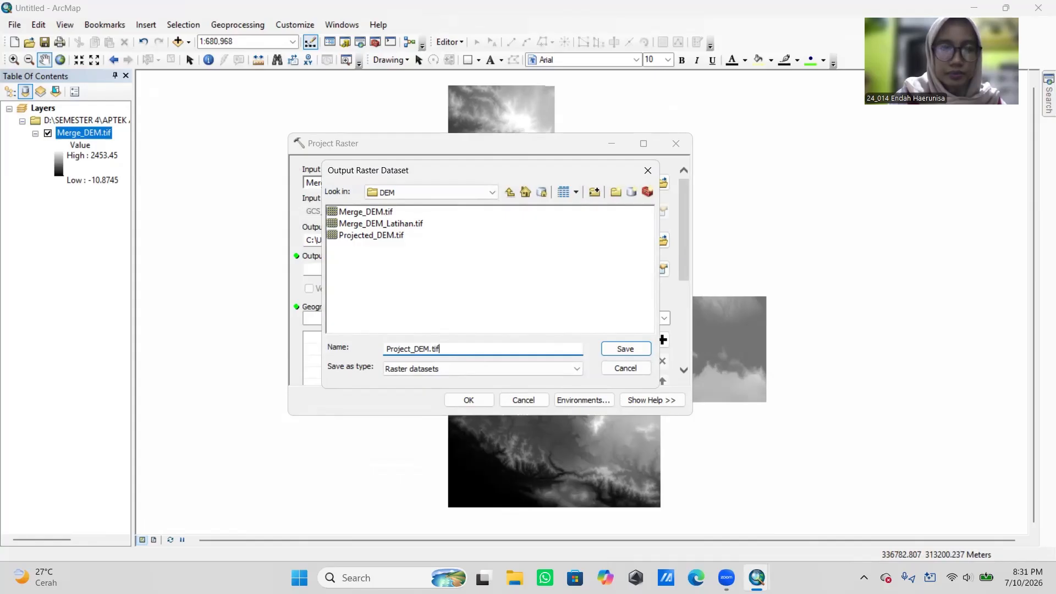
click(622, 351)
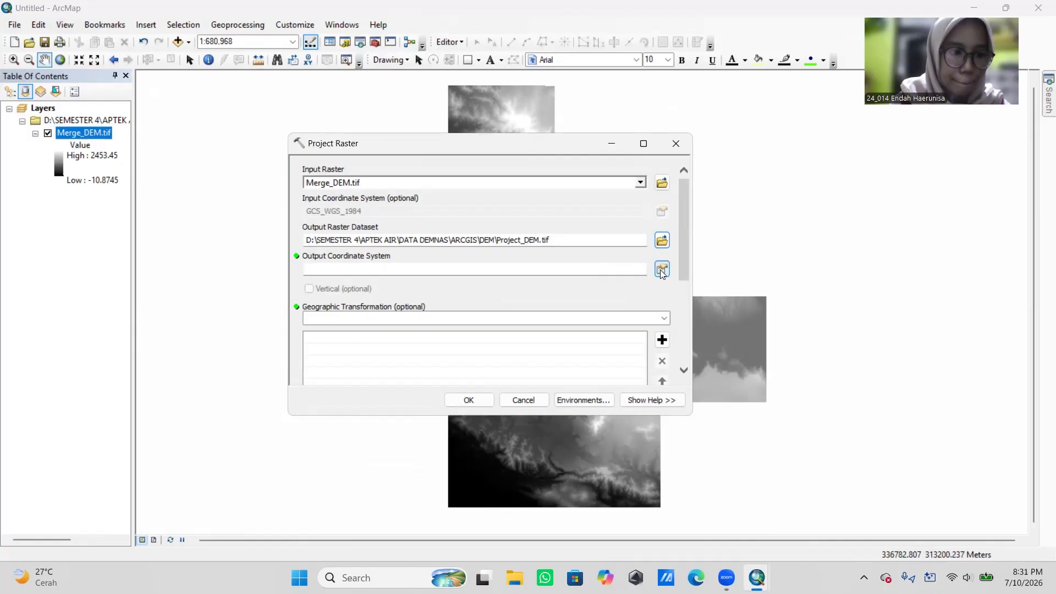
Step: Set the output coordinate system to WGS 1984 UTM Zone 47N and run the raster projection
click(662, 269)
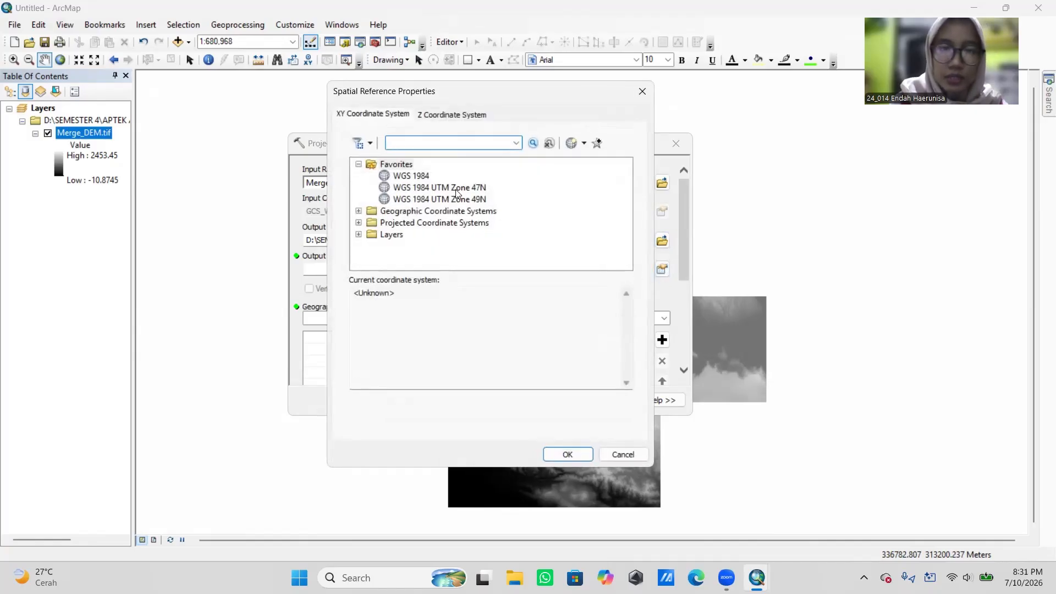
click(455, 188)
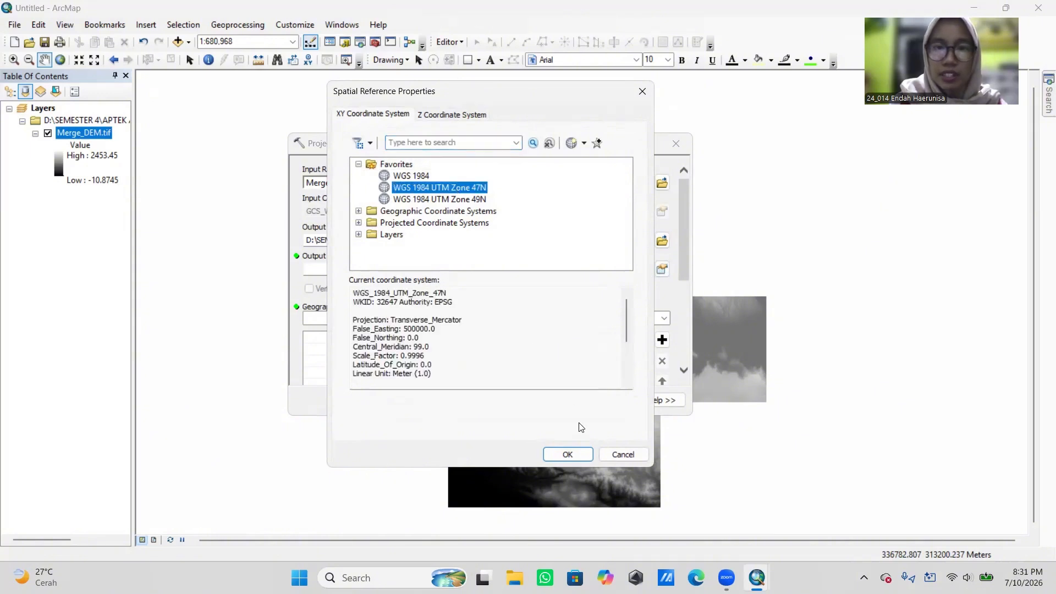
click(567, 455)
scroll(525, 311, down, 1)
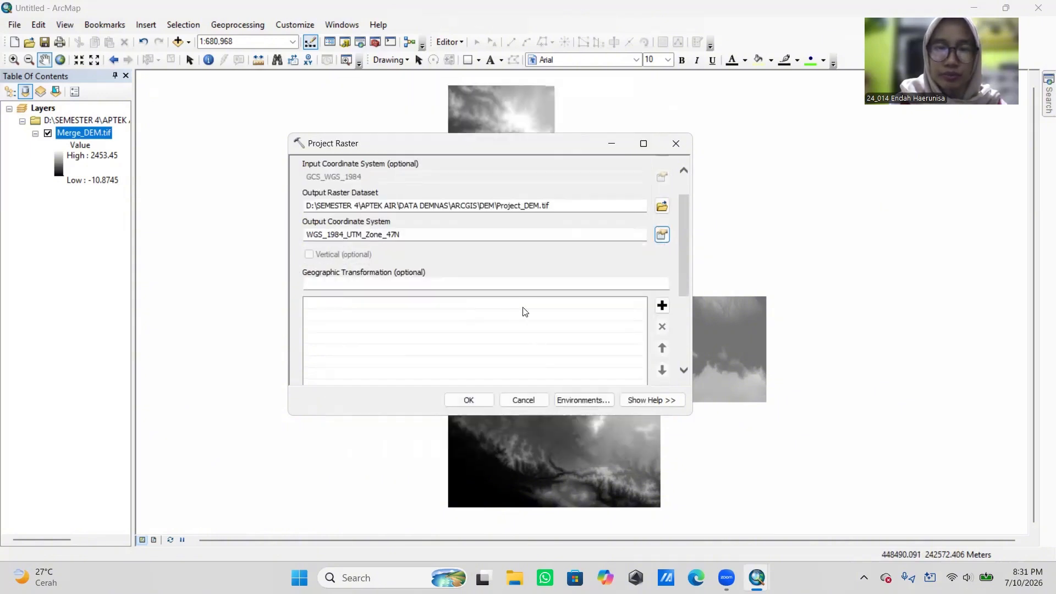
click(467, 400)
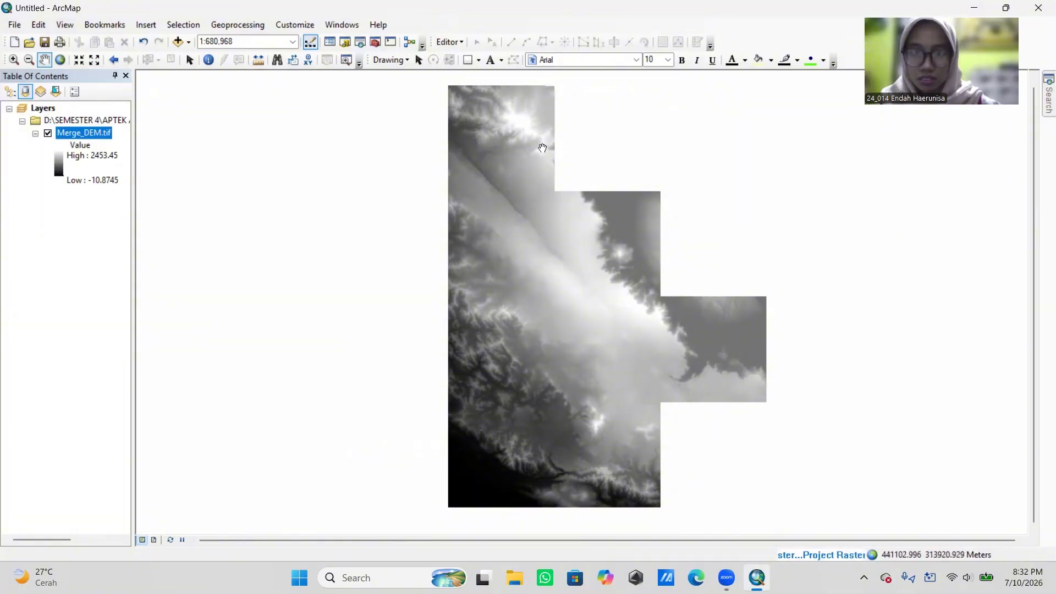
drag(542, 148, 543, 166)
mouse_move(611, 368)
mouse_down()
mouse_move(604, 337)
mouse_move(604, 352)
mouse_up()
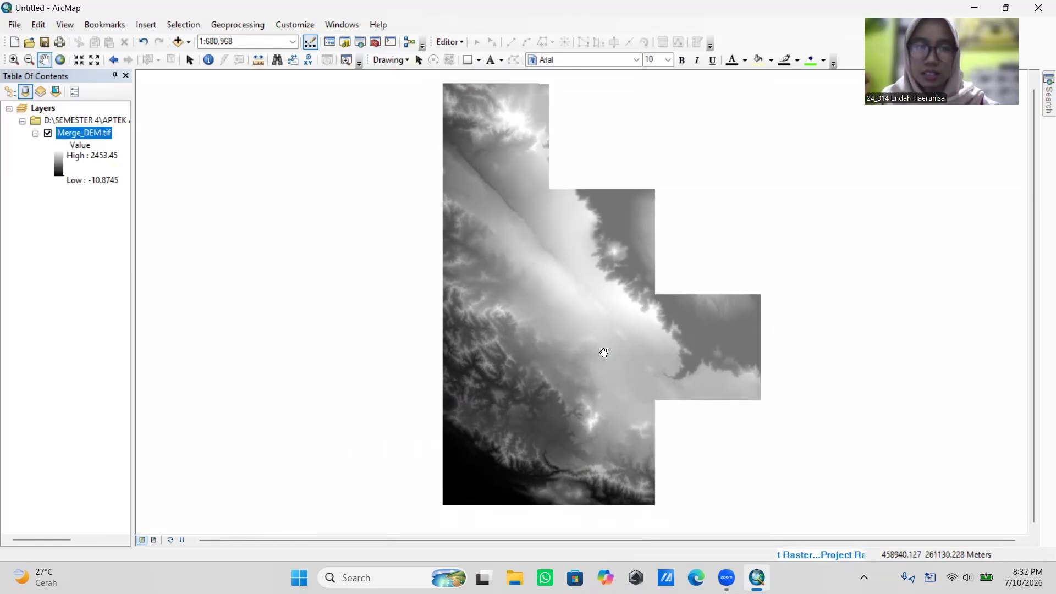
scroll(630, 351, up, 1)
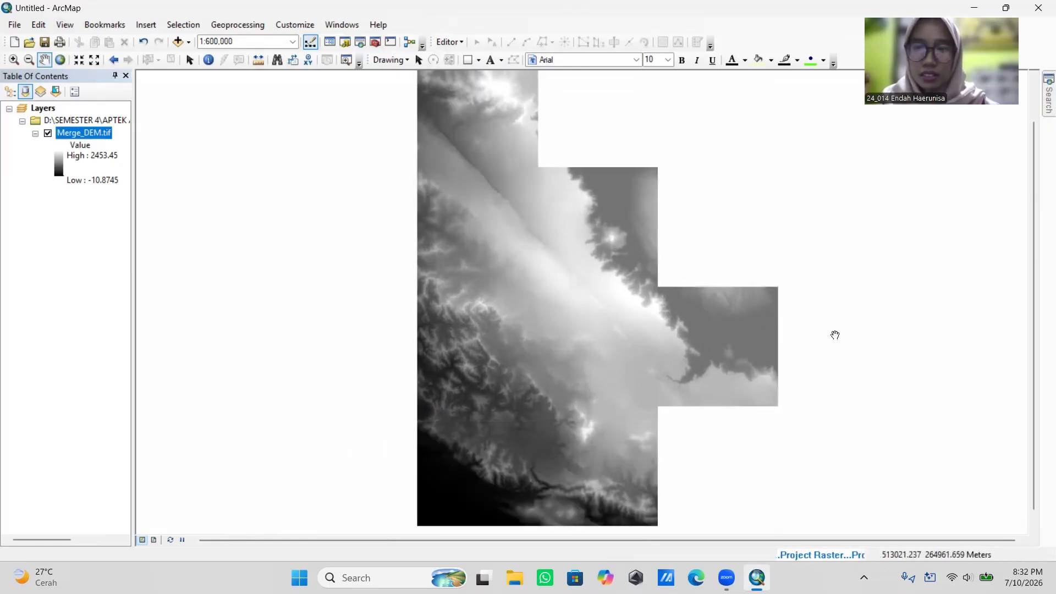
scroll(833, 334, down, 1)
drag(743, 348, 696, 342)
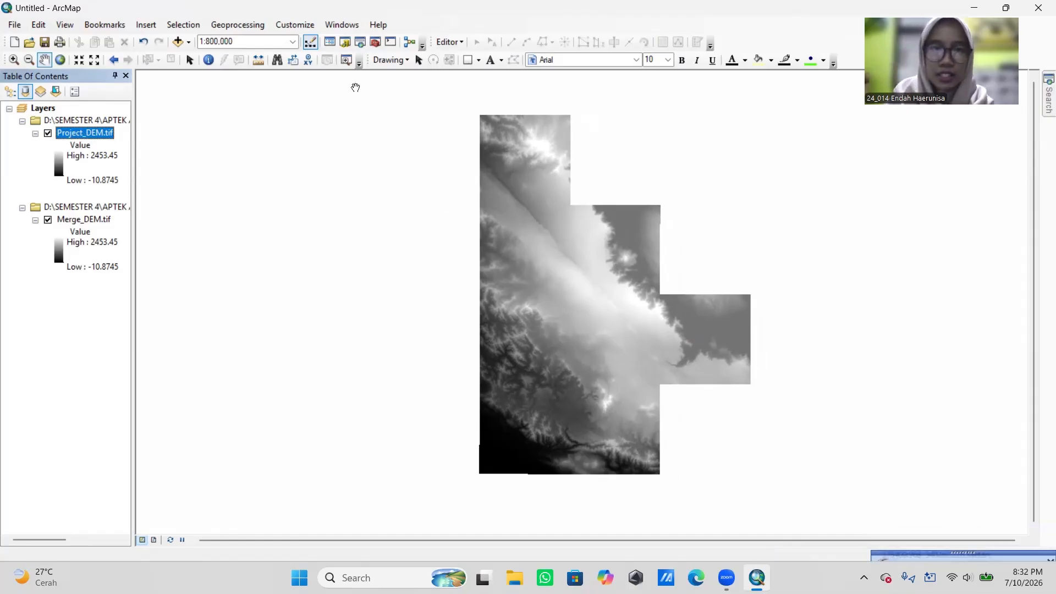
drag(548, 302, 530, 293)
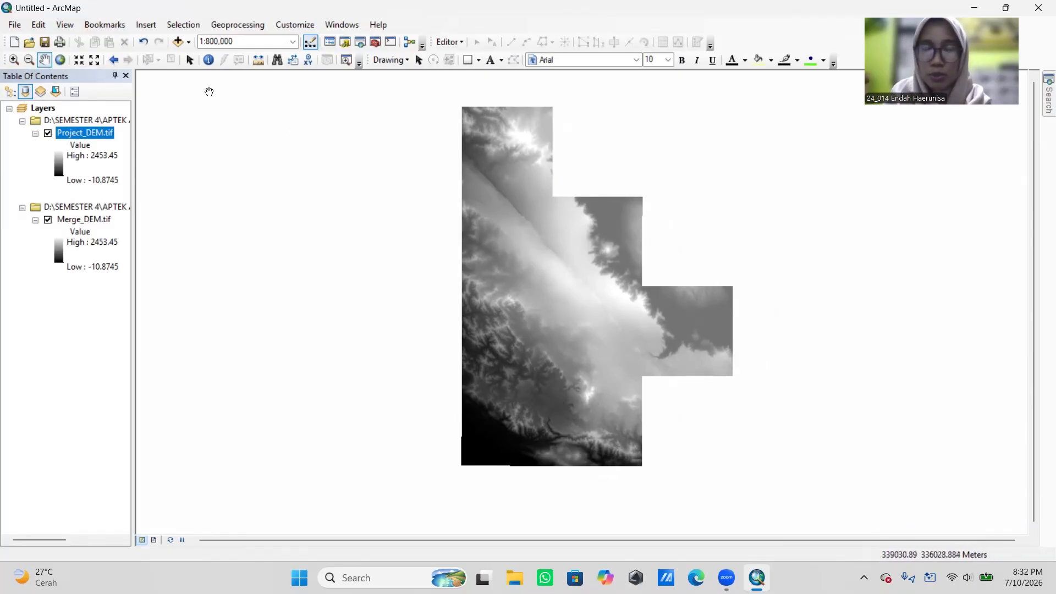
Step: Add the Imagery basemap to the map
click(188, 42)
click(194, 71)
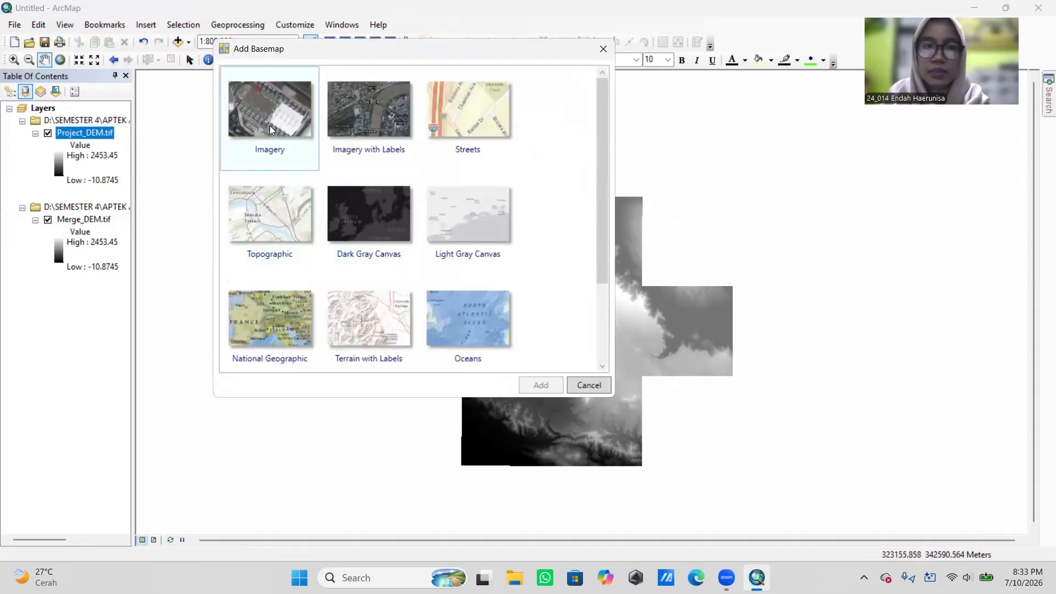
click(269, 130)
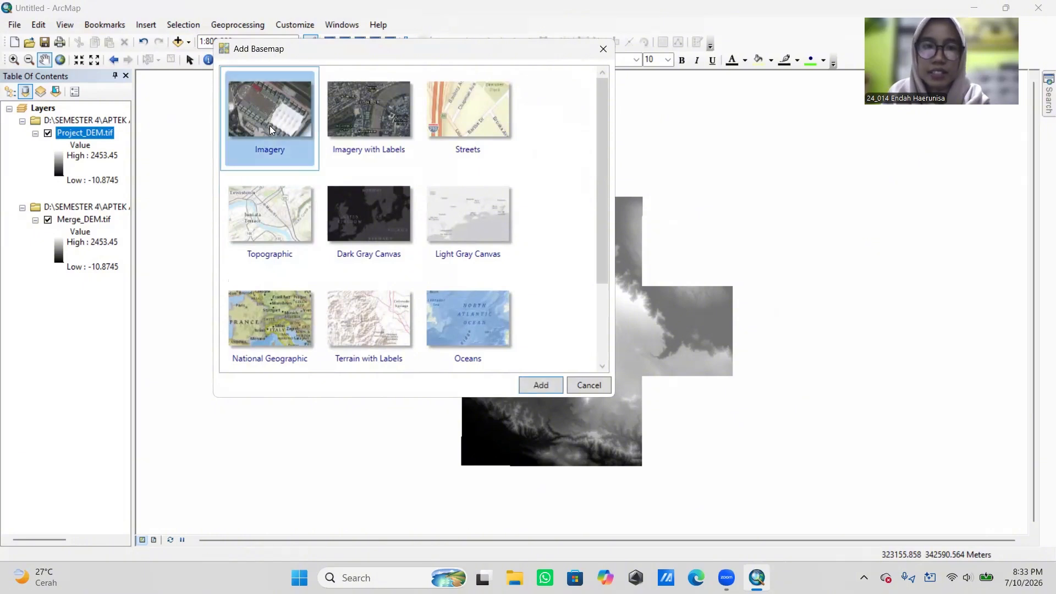
click(533, 387)
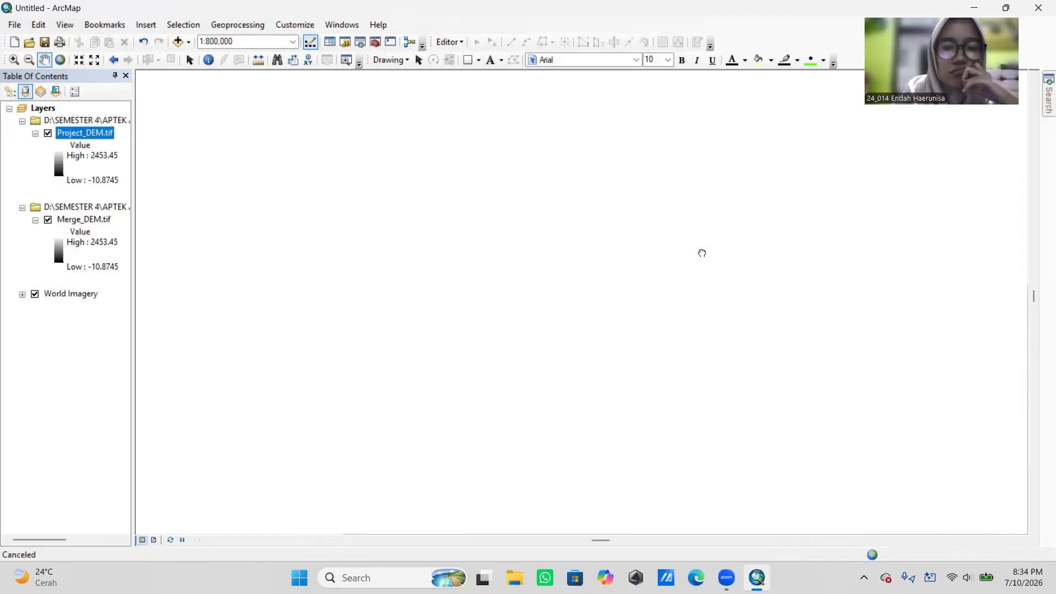
Step: Examine where the projected DEM lies on the World Imagery basemap at several scales
drag(702, 253, 686, 222)
drag(679, 453, 616, 226)
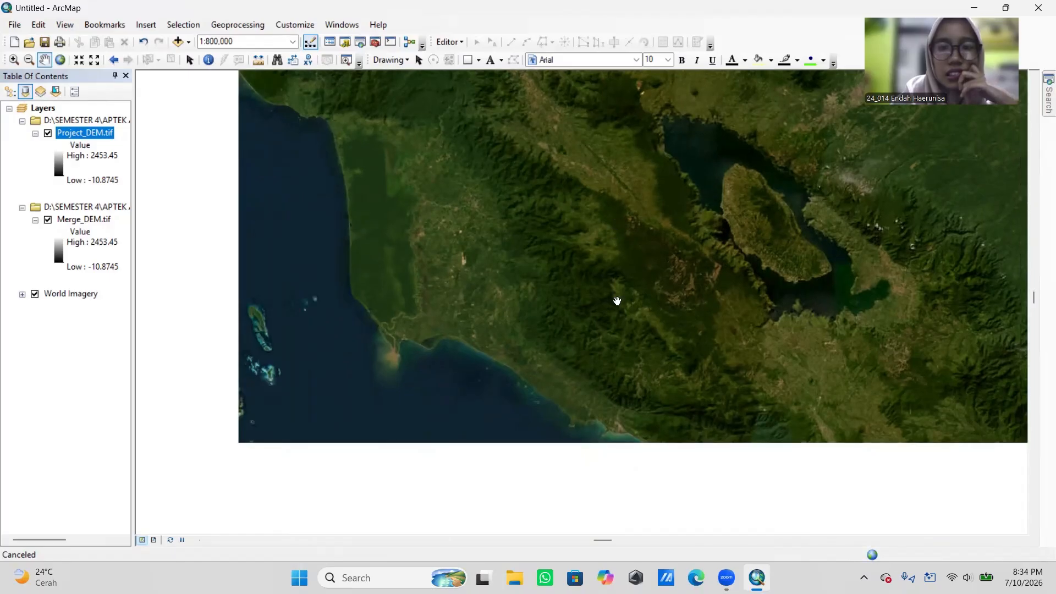
scroll(643, 346, down, 1)
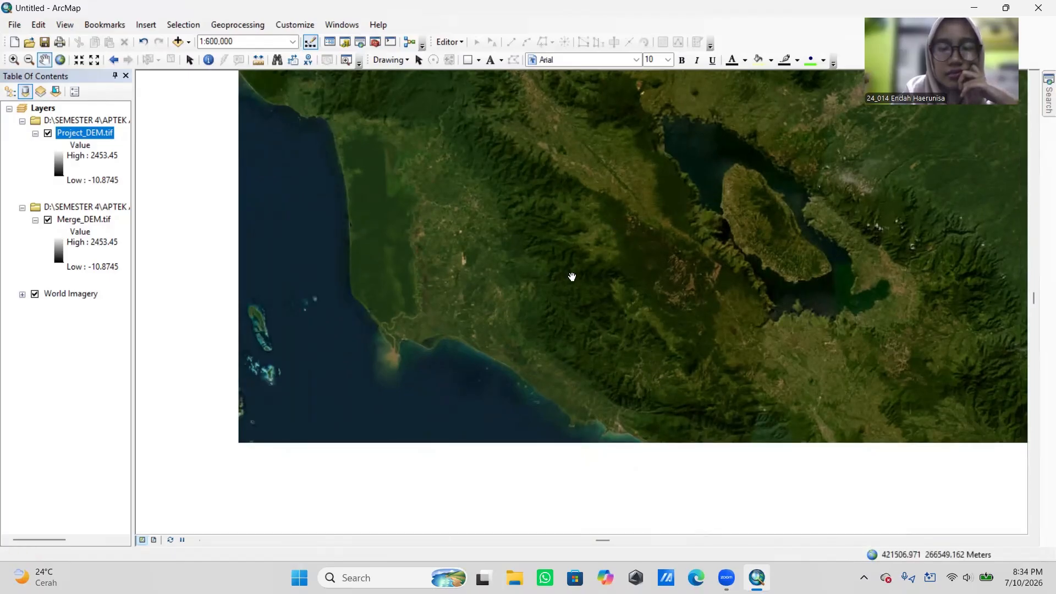
drag(597, 275, 597, 321)
drag(763, 326, 739, 334)
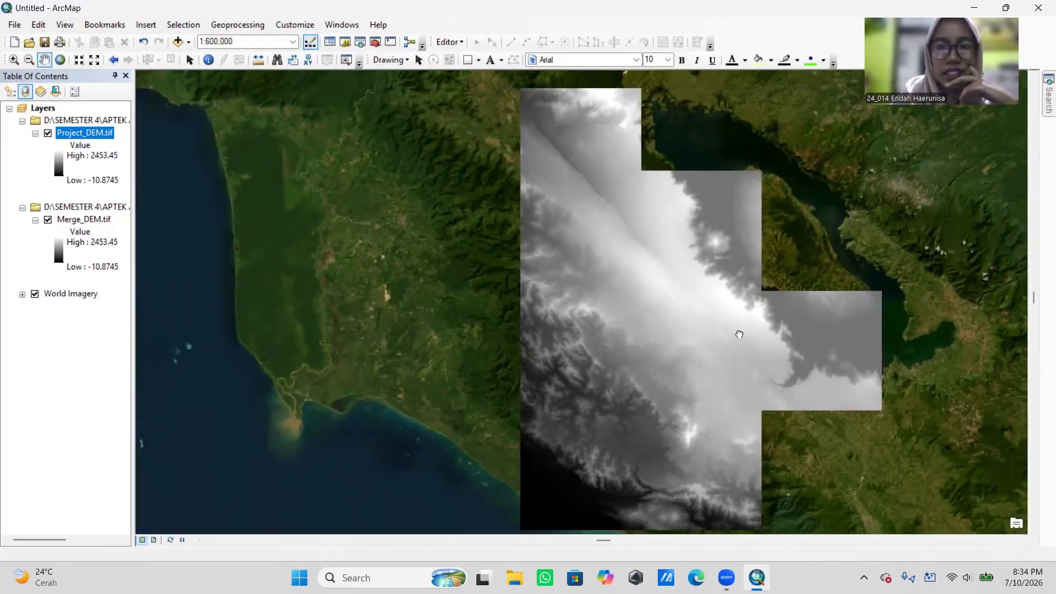
scroll(740, 334, up, 2)
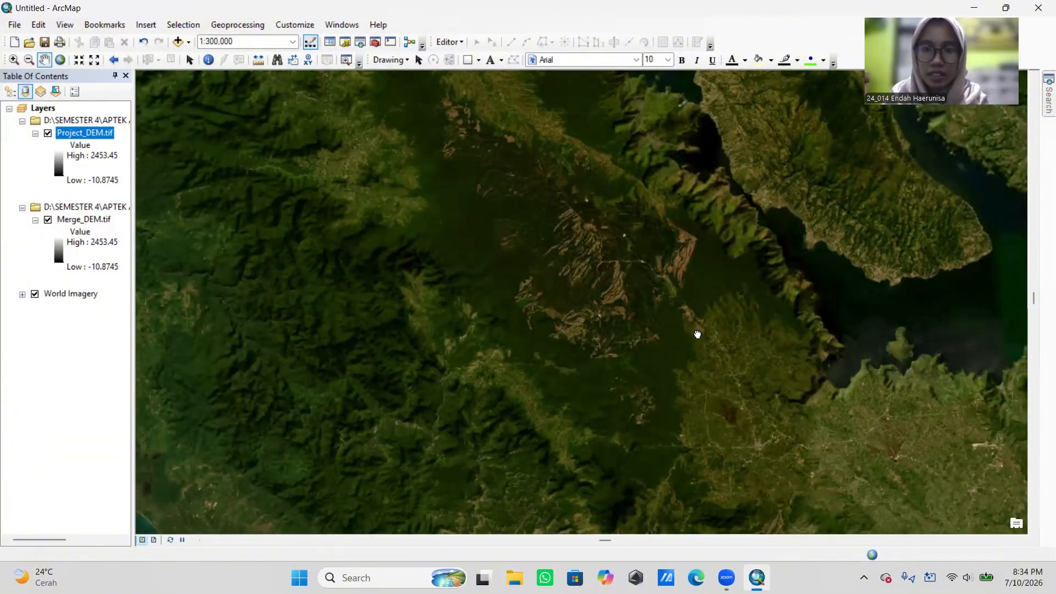
scroll(709, 292, down, 2)
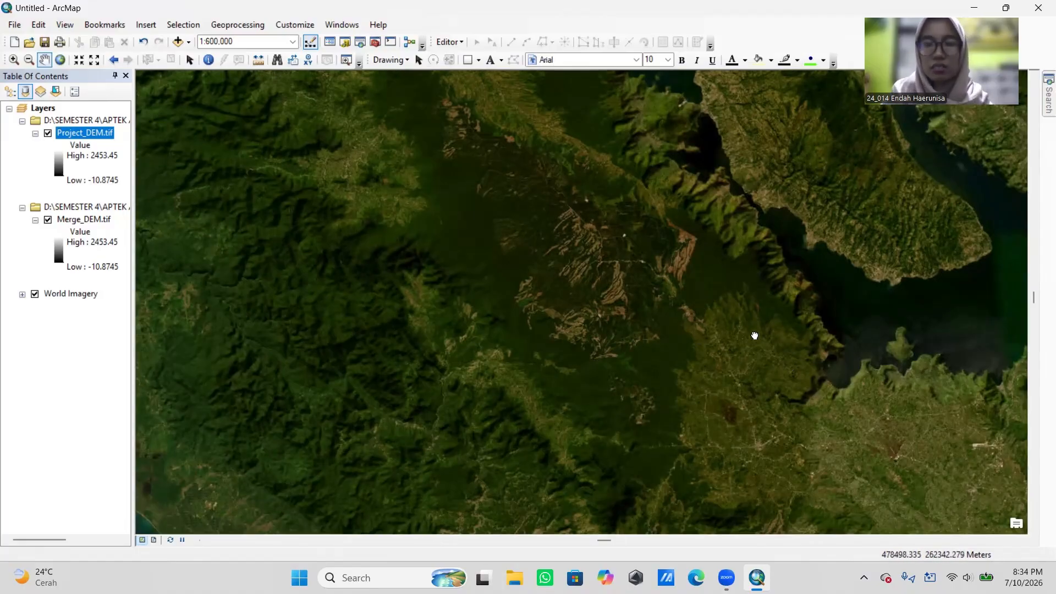
drag(754, 335, 679, 342)
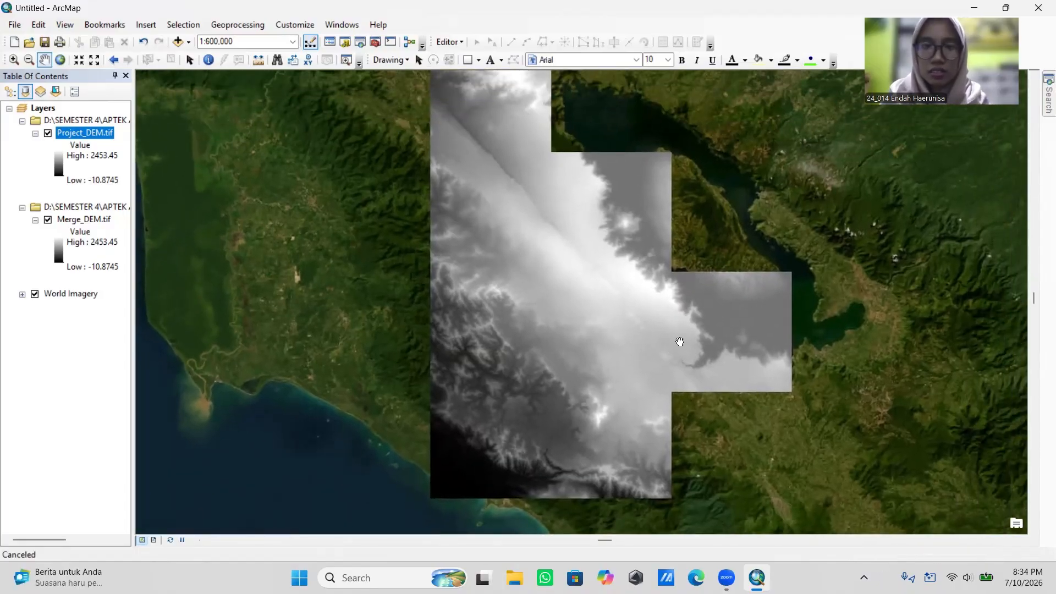
scroll(664, 376, down, 1)
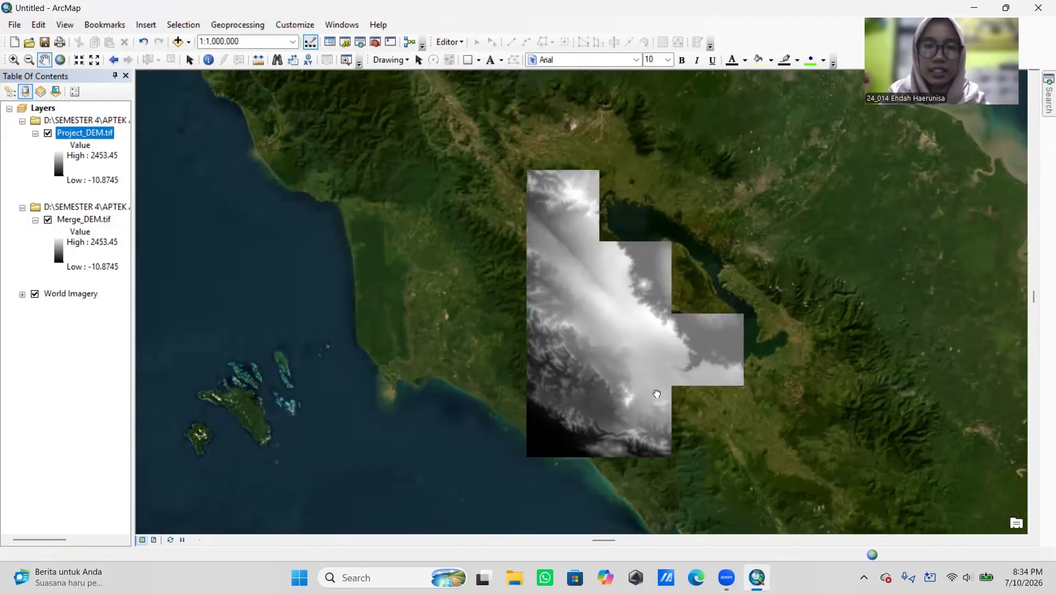
drag(663, 379, 588, 385)
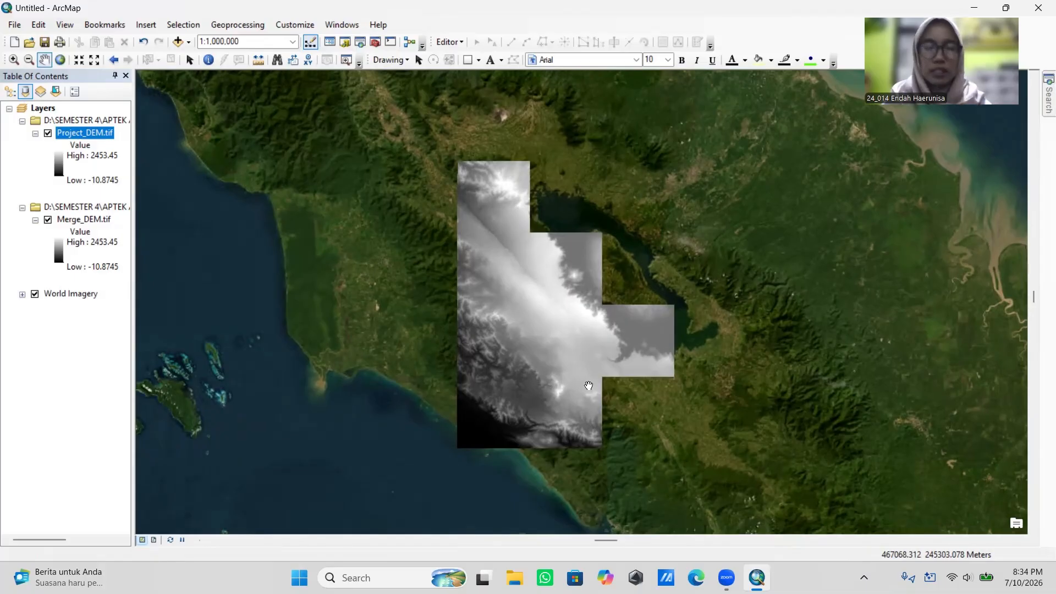
Step: Start adding data to the map and browse to the D:\SEMESTER 4\APTEK AIR folder connection
click(189, 42)
click(190, 44)
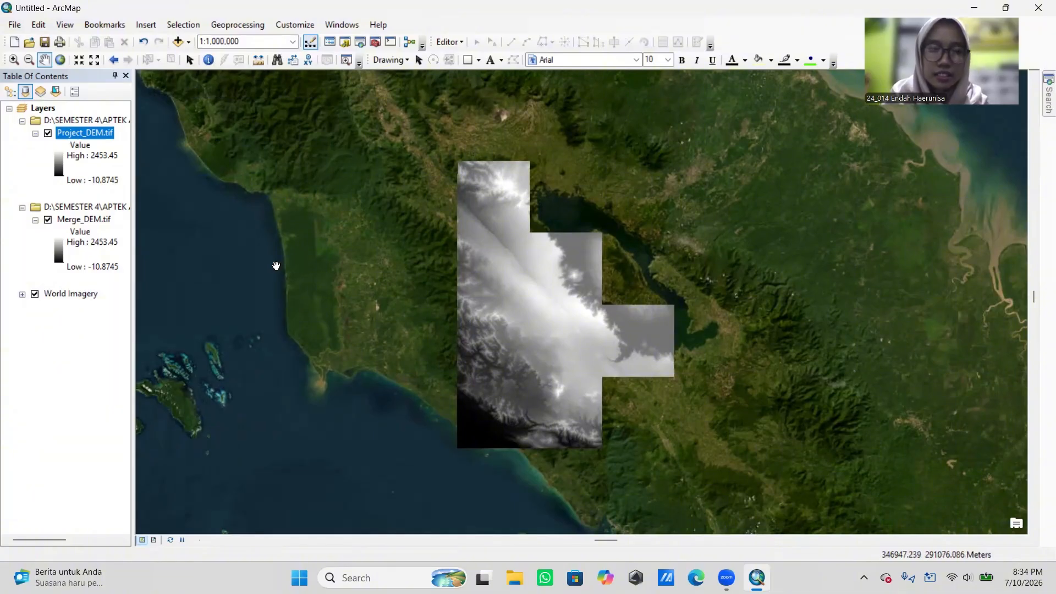
click(188, 43)
click(196, 59)
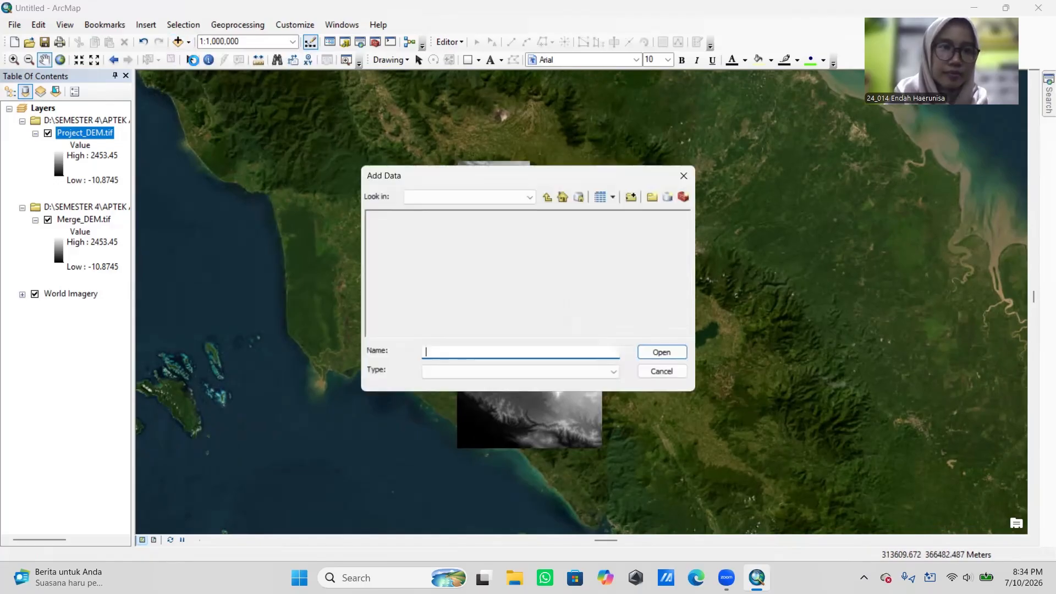
click(546, 201)
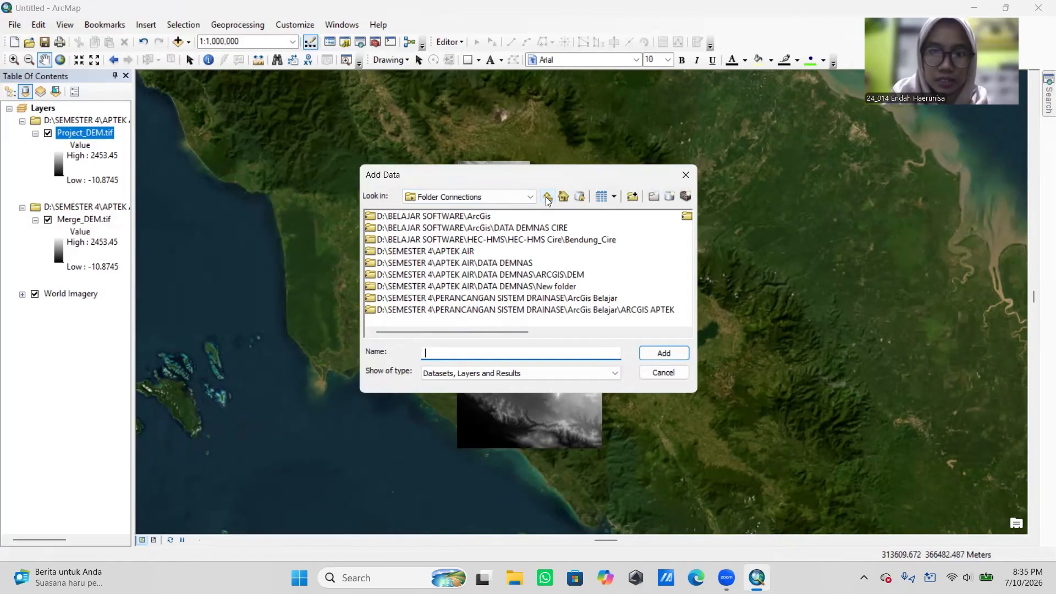
click(548, 199)
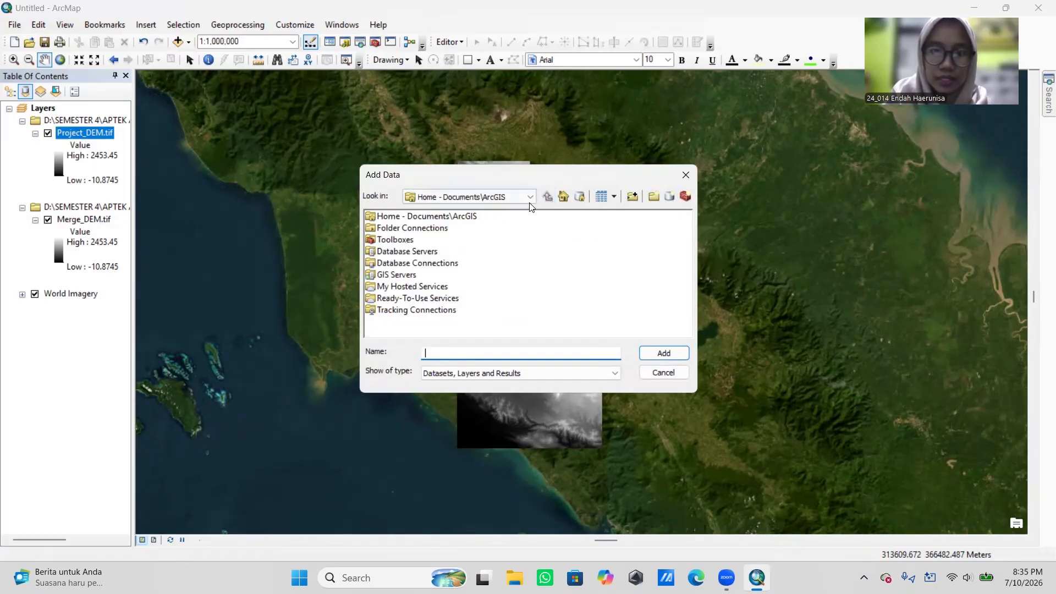
click(528, 197)
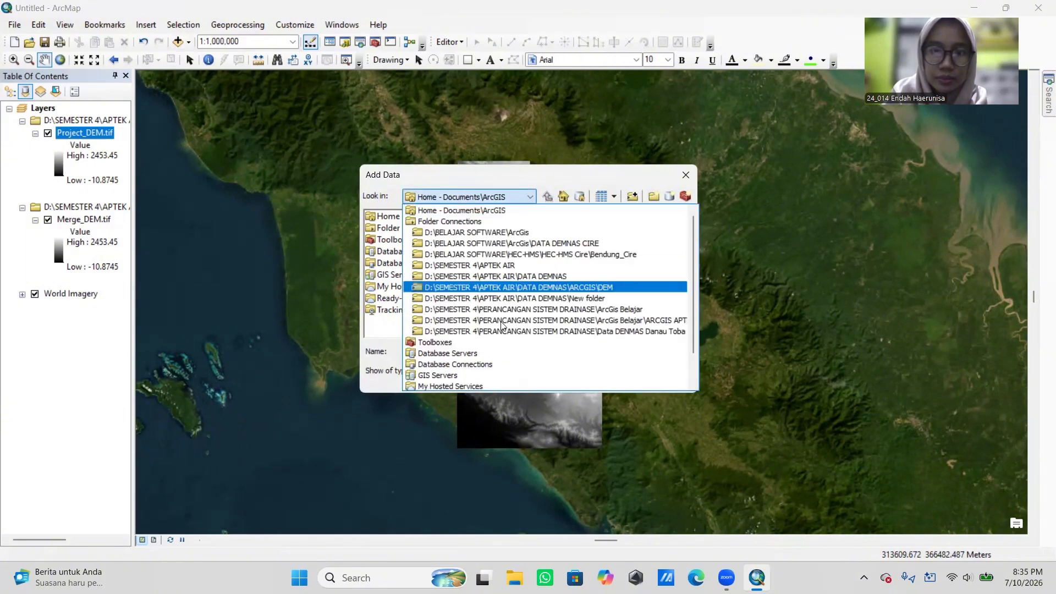
click(510, 266)
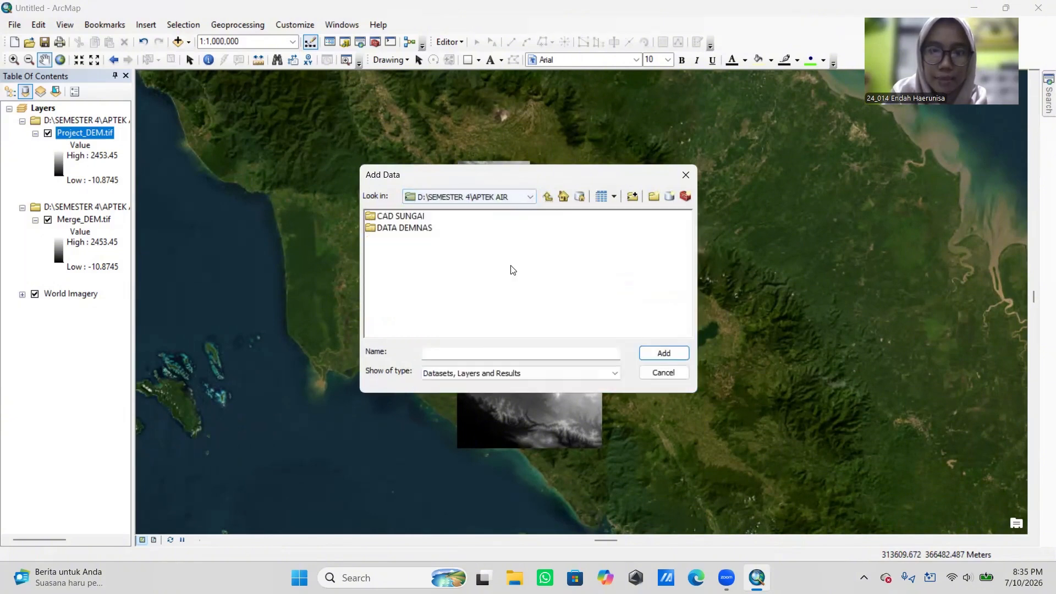
Step: Add the river drawing 1.SITUASI SUNGAI SILAHAR FINAL.dwg from the CAD SUNGAI folder and accept its unknown spatial reference
click(396, 217)
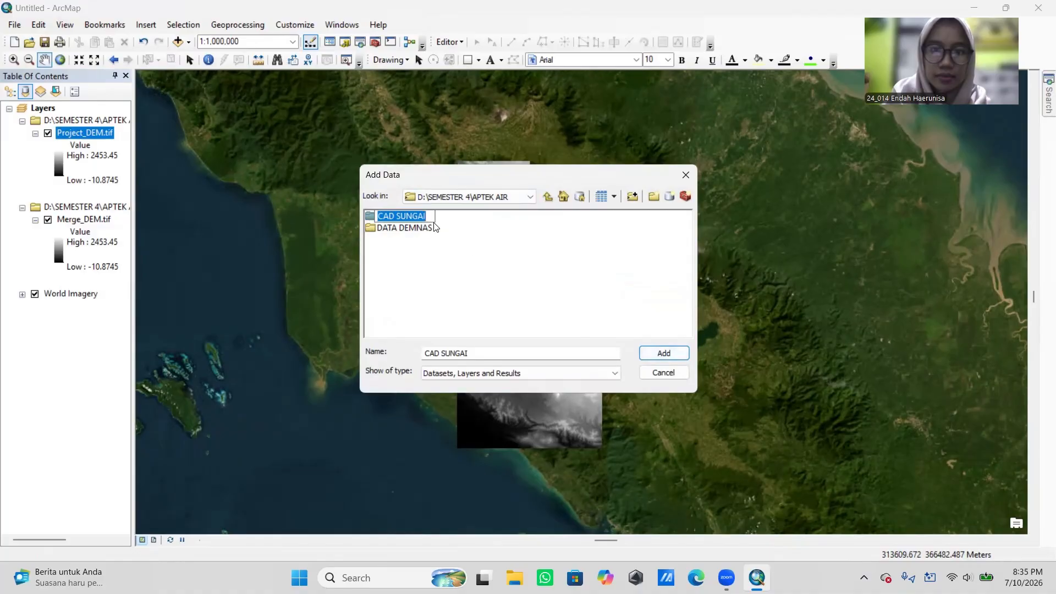
click(435, 216)
double_click(418, 216)
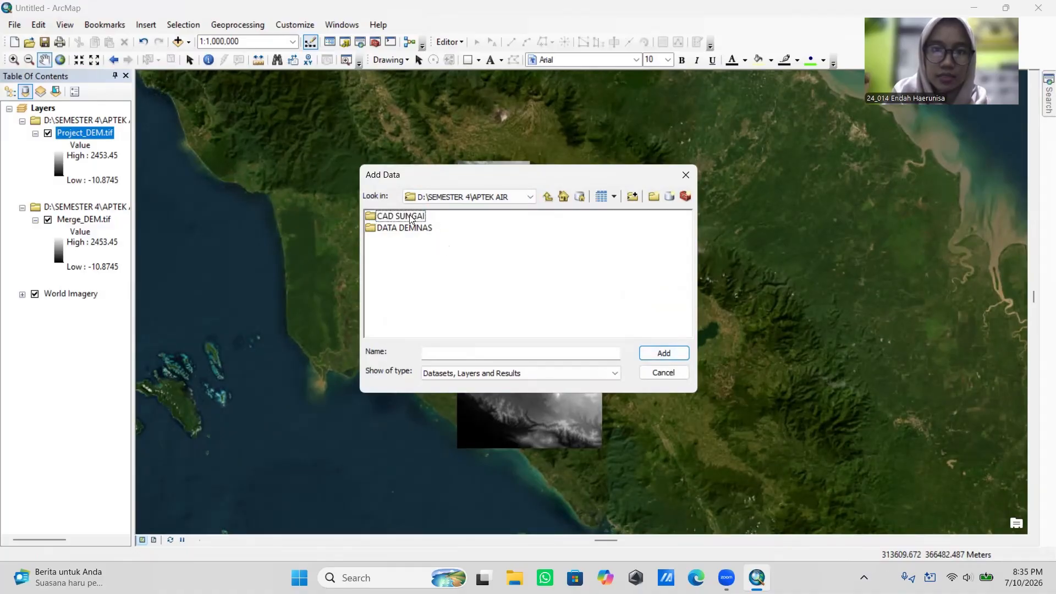
click(399, 227)
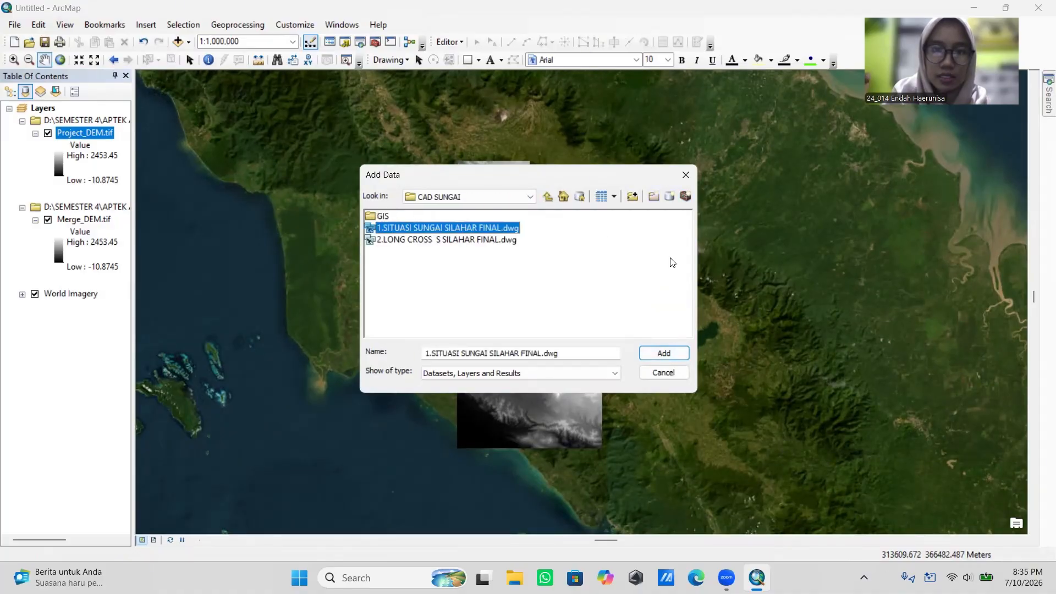
click(680, 355)
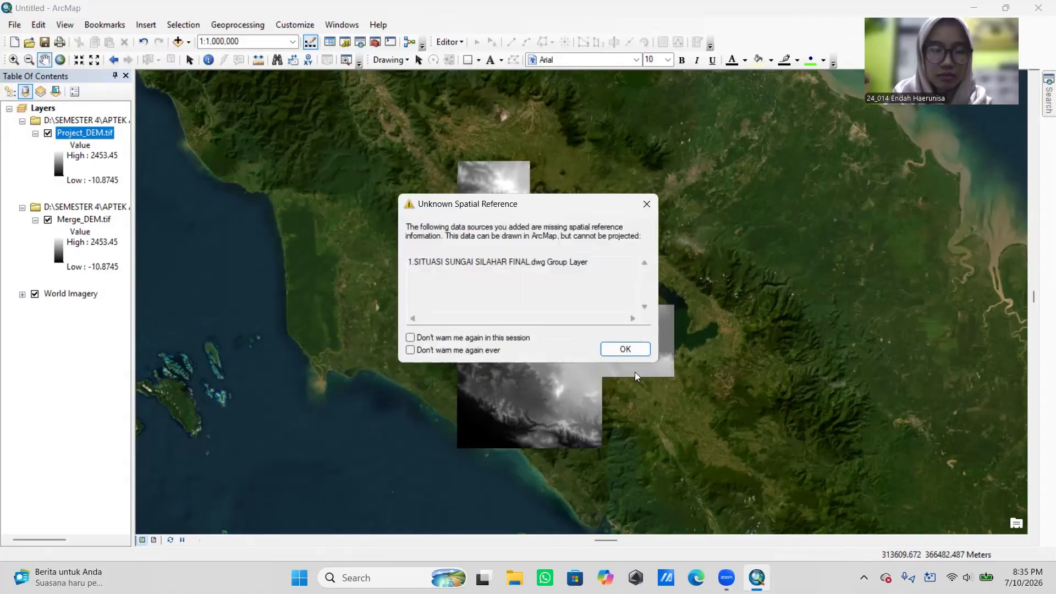
click(619, 350)
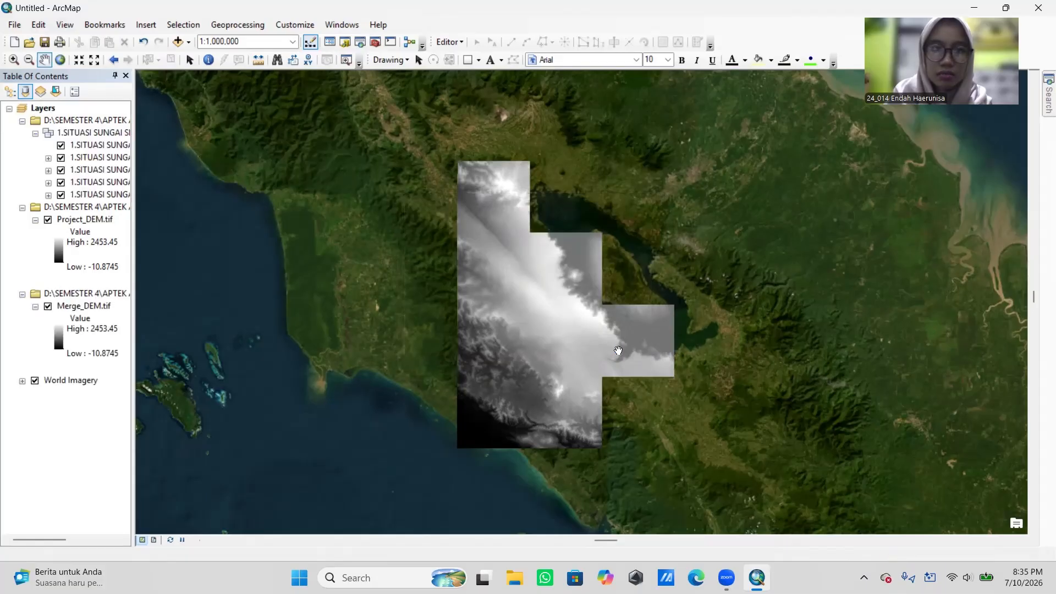
Step: Remove three feature sublayers from the river drawing's CAD group layer, keeping the first sublayer and one other
right_click(112, 159)
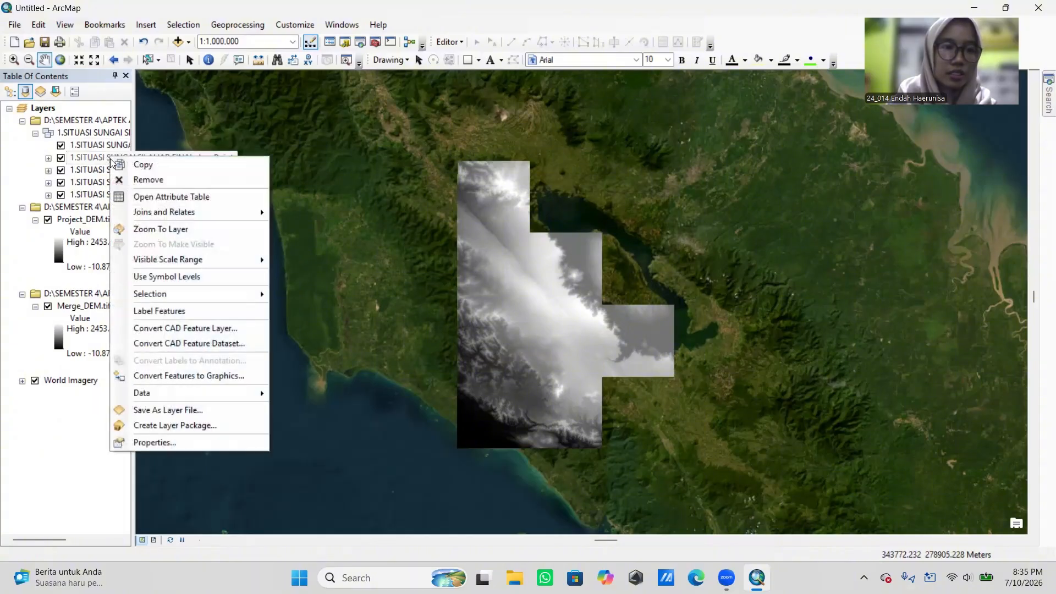
click(148, 180)
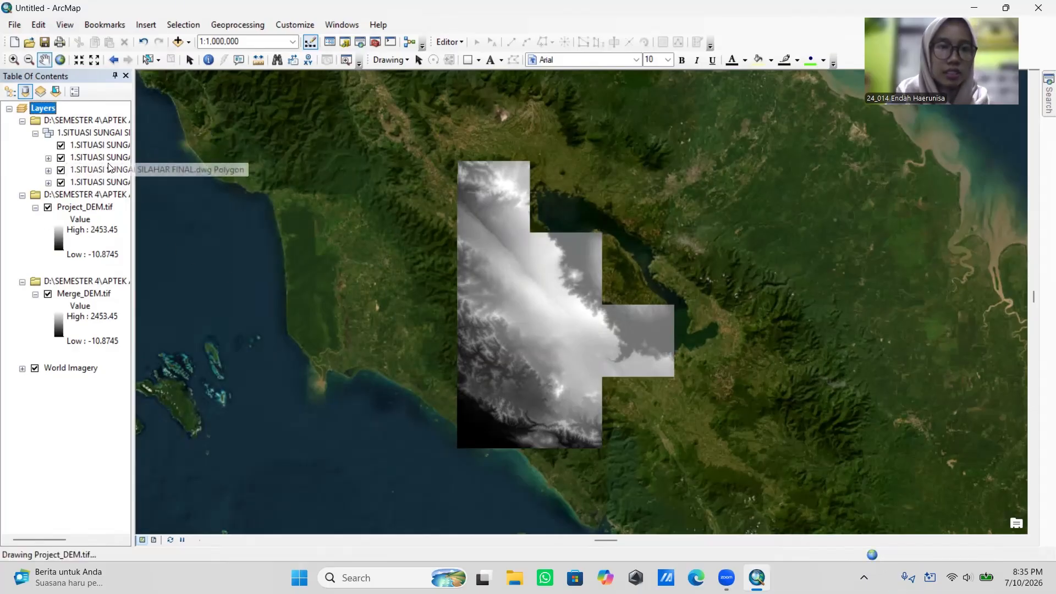
click(103, 168)
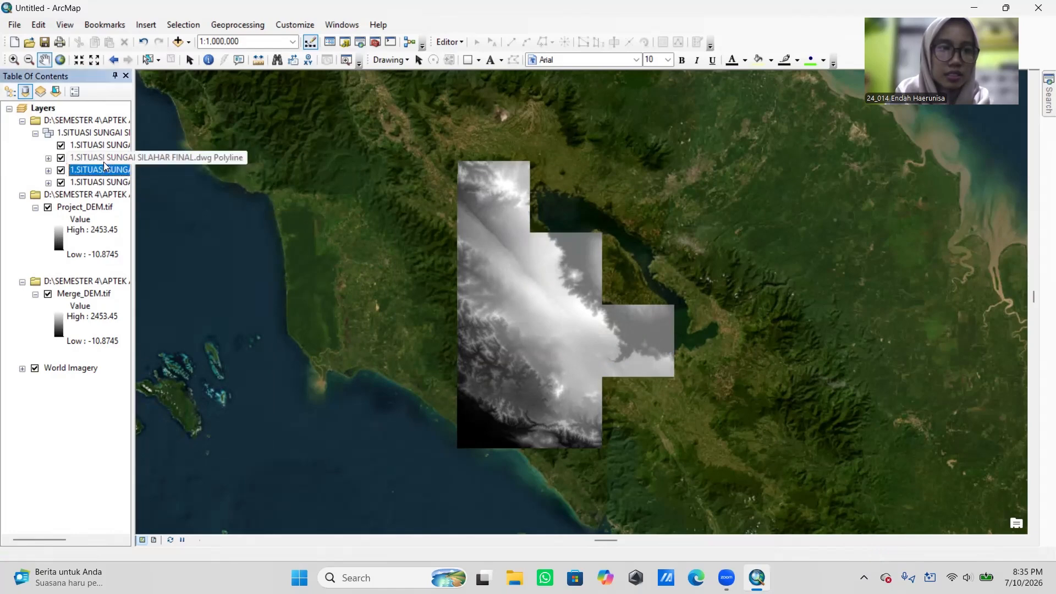
right_click(104, 163)
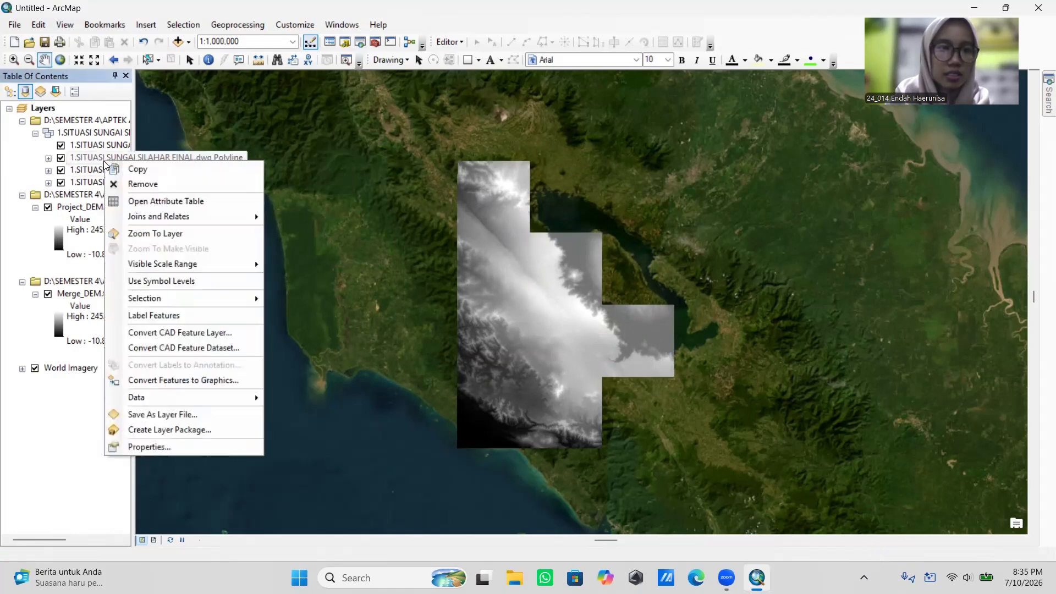
click(143, 185)
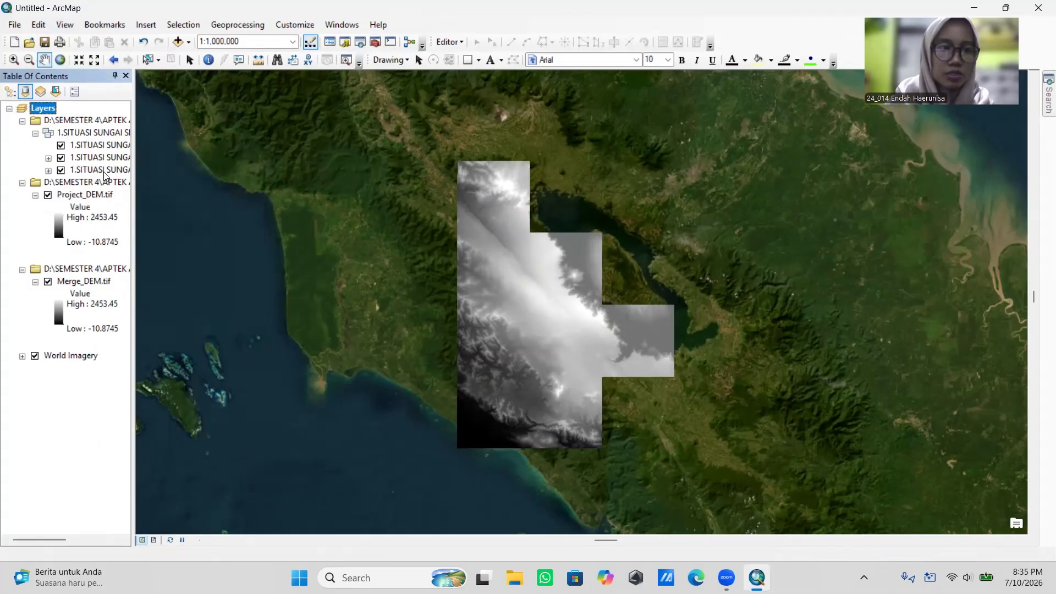
right_click(103, 168)
click(147, 183)
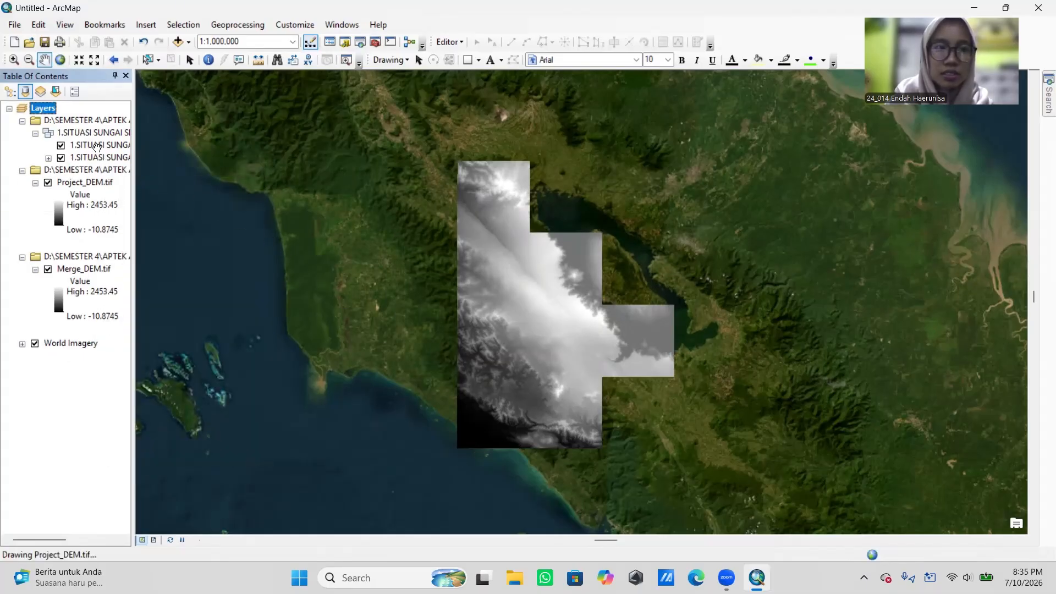
Step: Examine at several scales where the river CAD drawing lies on the projected DEM and the imagery
drag(511, 424, 495, 351)
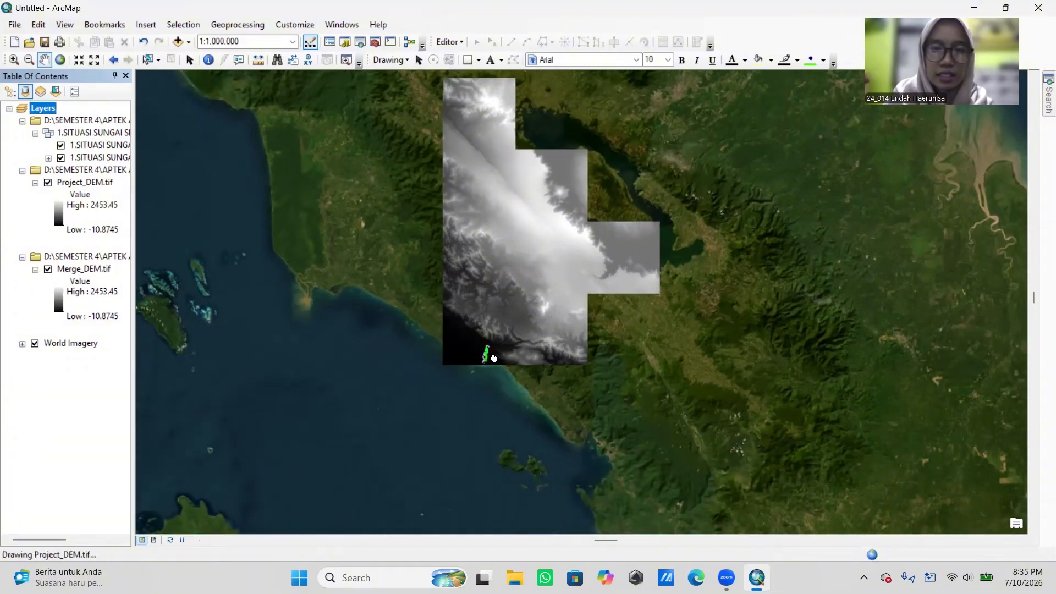
scroll(500, 350, up, 1)
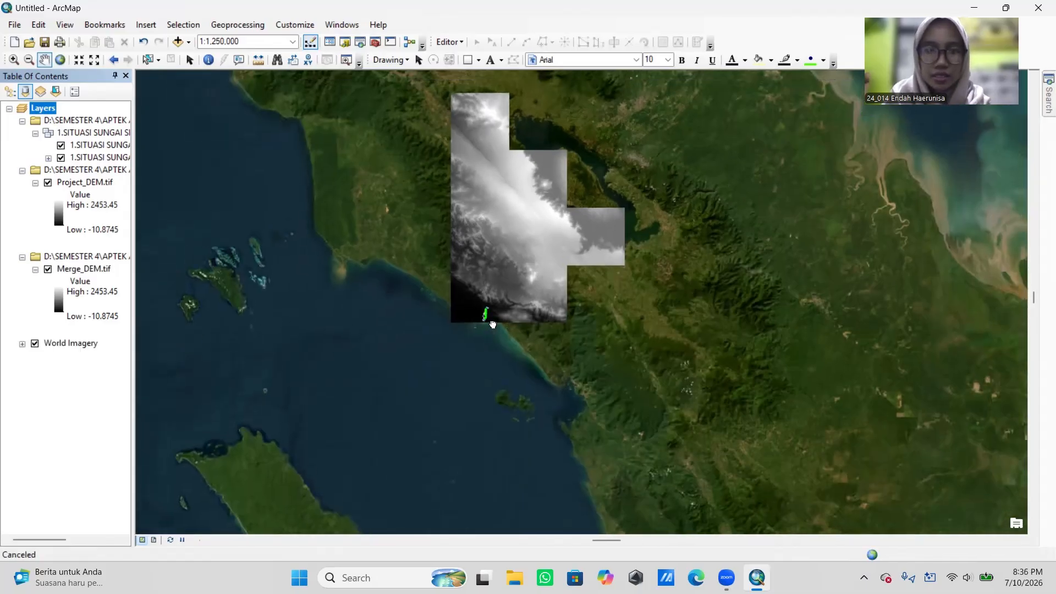
scroll(489, 318, down, 1)
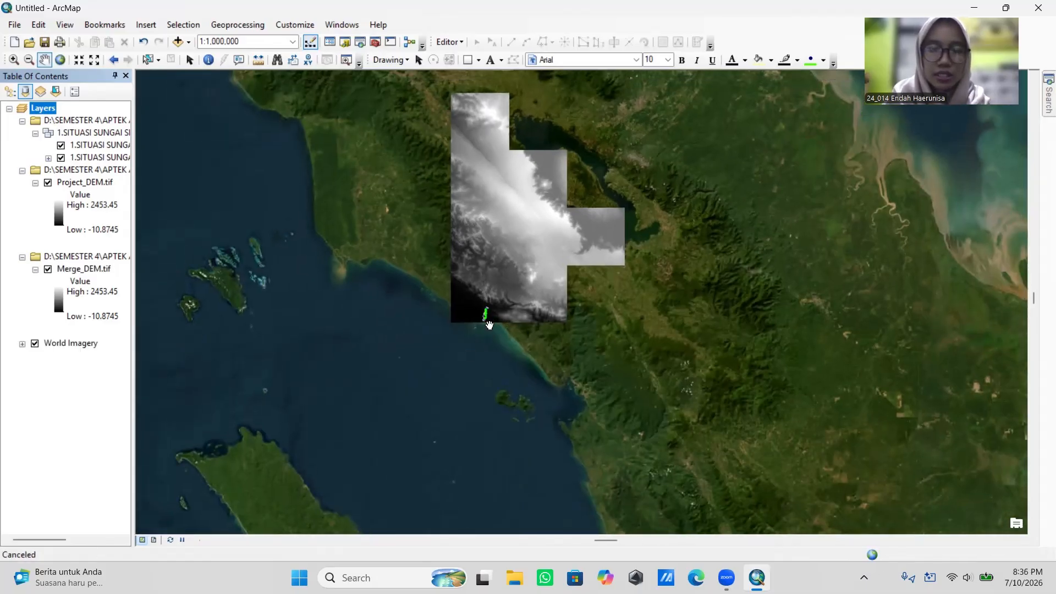
drag(479, 349, 470, 381)
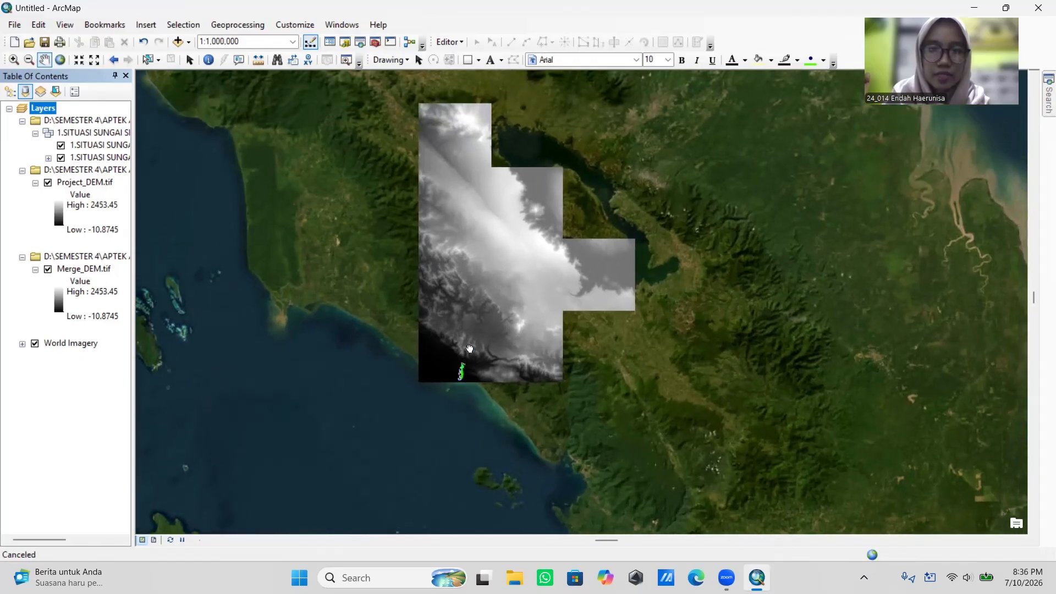
scroll(469, 351, down, 4)
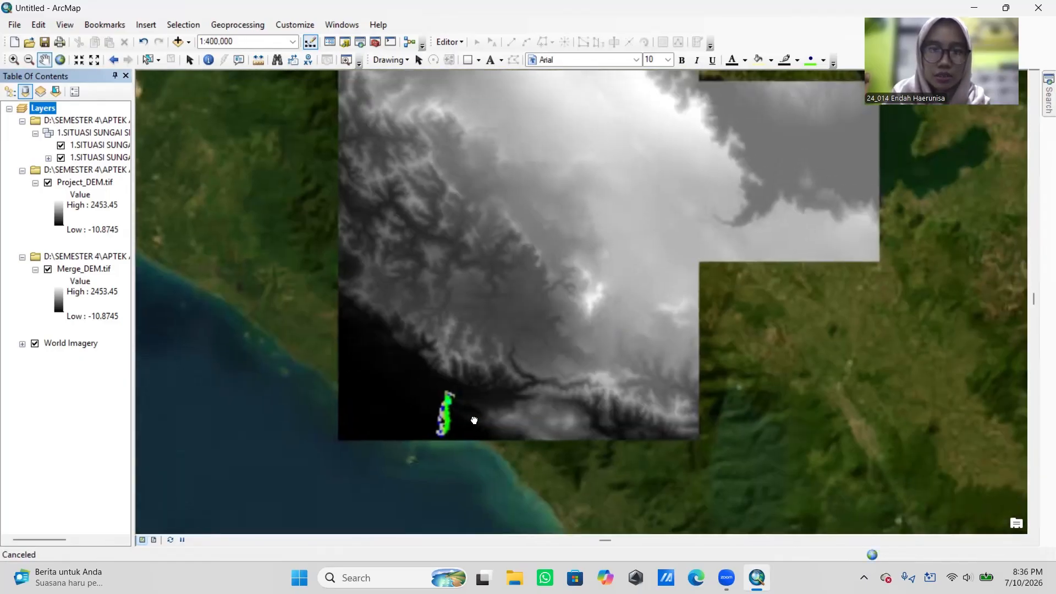
drag(474, 420, 477, 352)
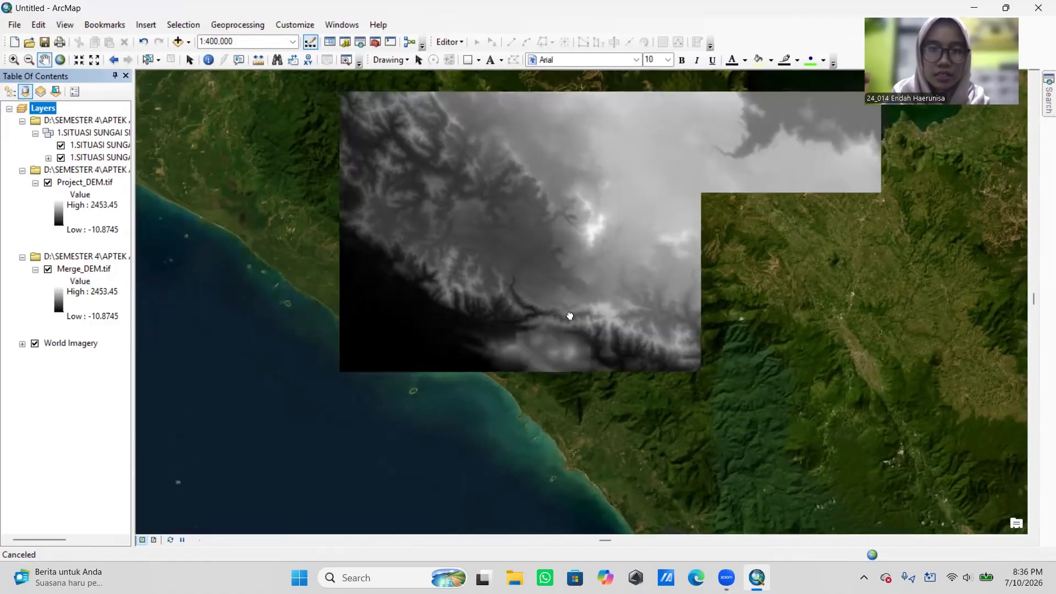
drag(486, 389, 503, 407)
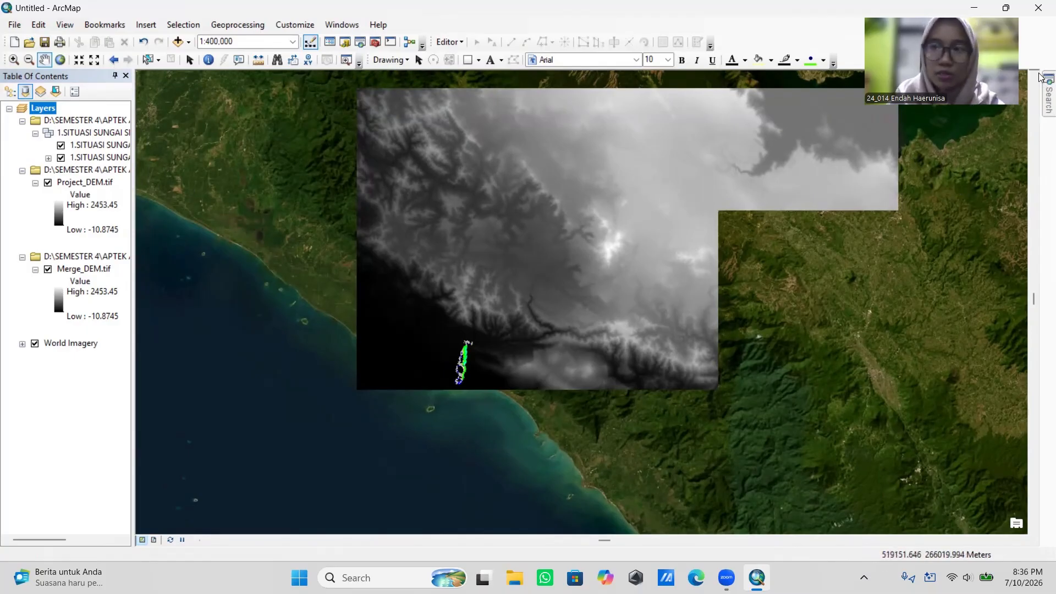
Step: Find and open the Resample (Data Management) tool and set Project_DEM.tif as its input raster
mouse_move(1041, 104)
drag(935, 134, 828, 144)
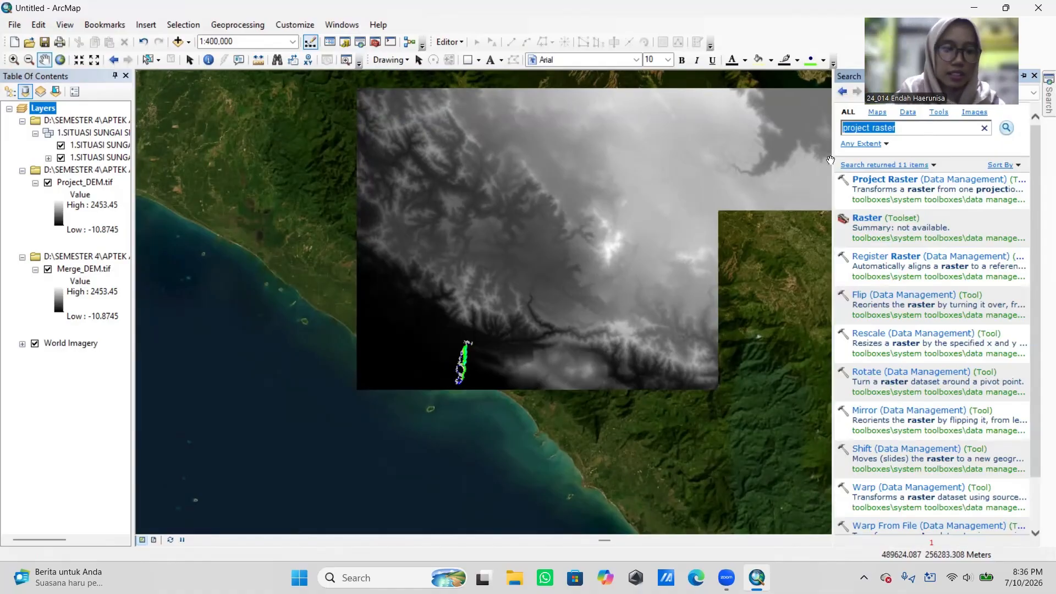
text(resample)
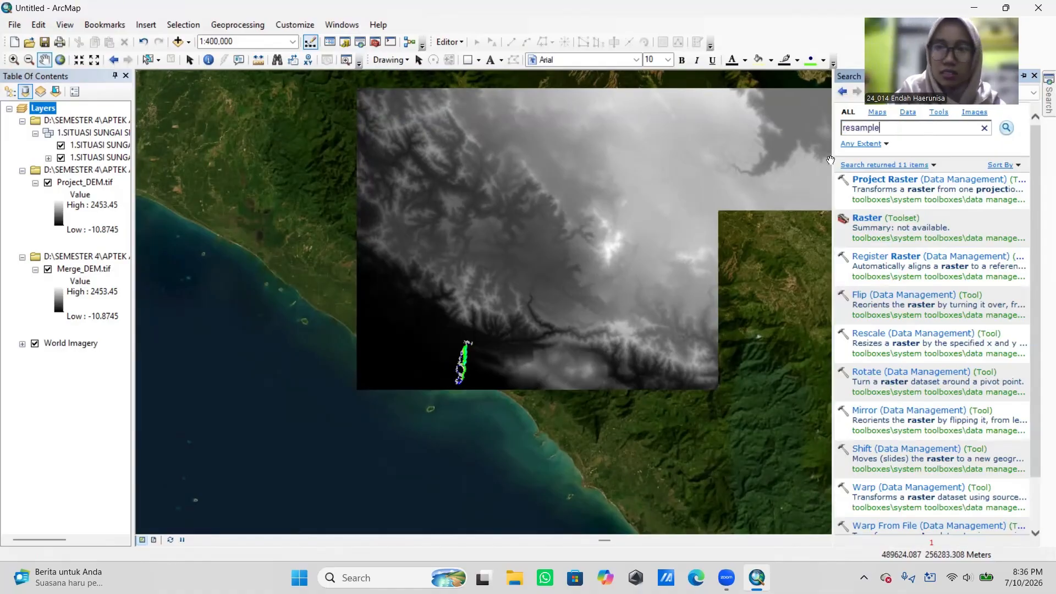
key(Return)
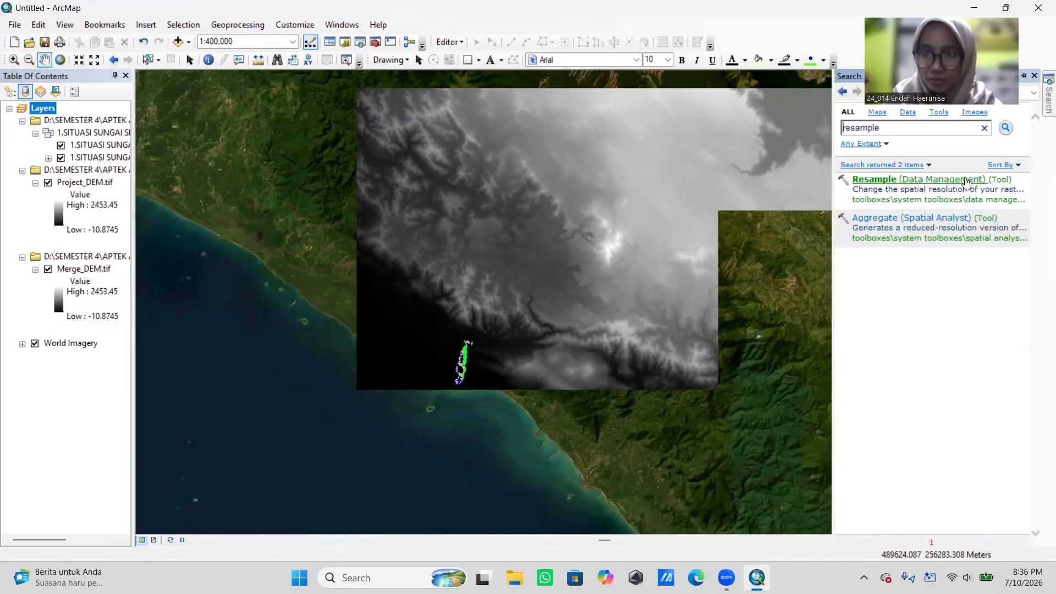
click(874, 179)
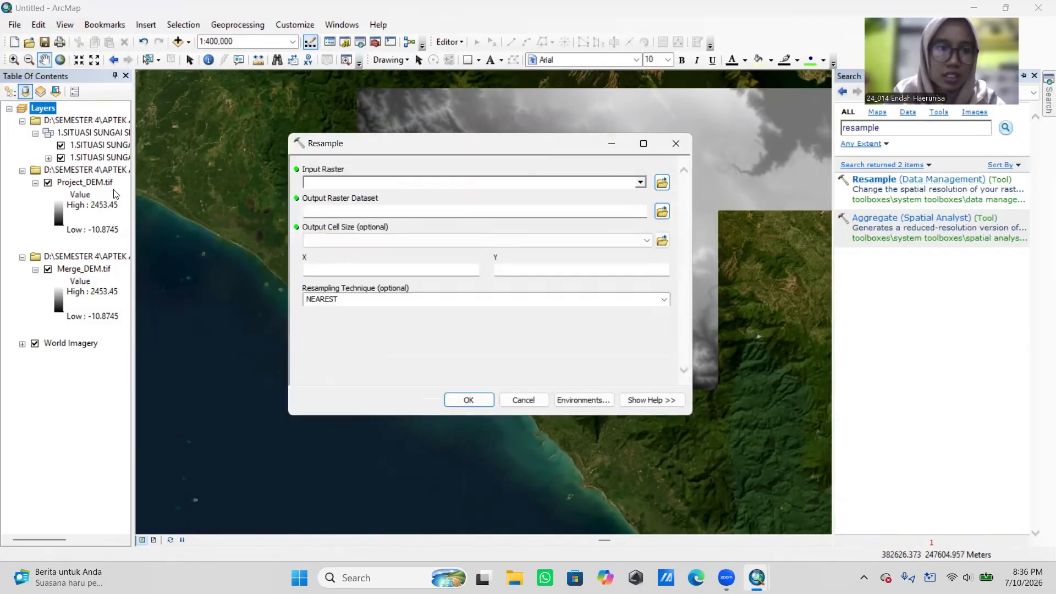
click(94, 182)
drag(99, 187, 341, 182)
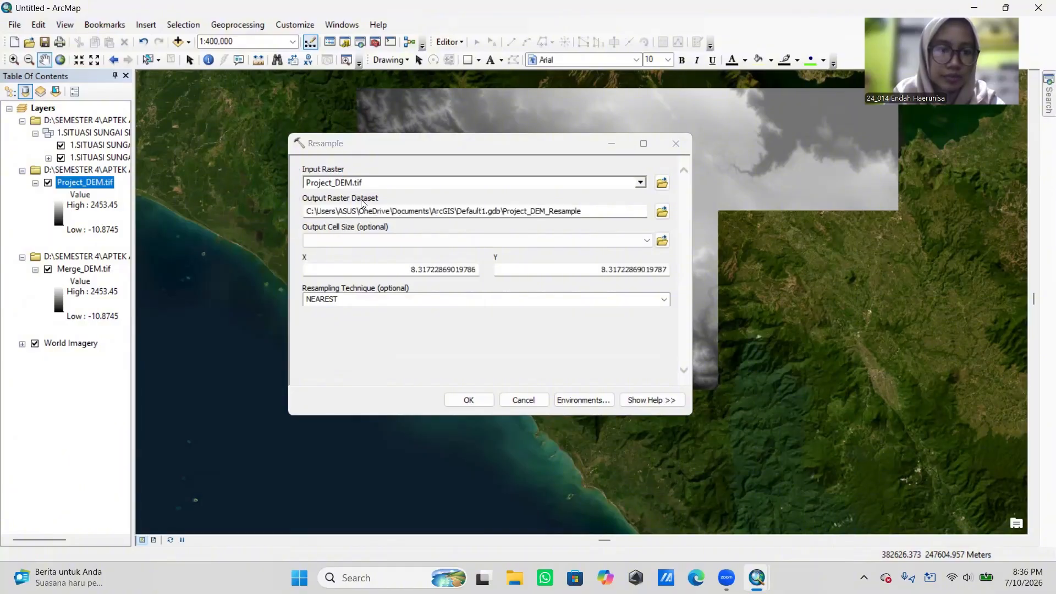
Step: Set the resample output raster to Resample_DEM.tif in the DEM folder
click(663, 212)
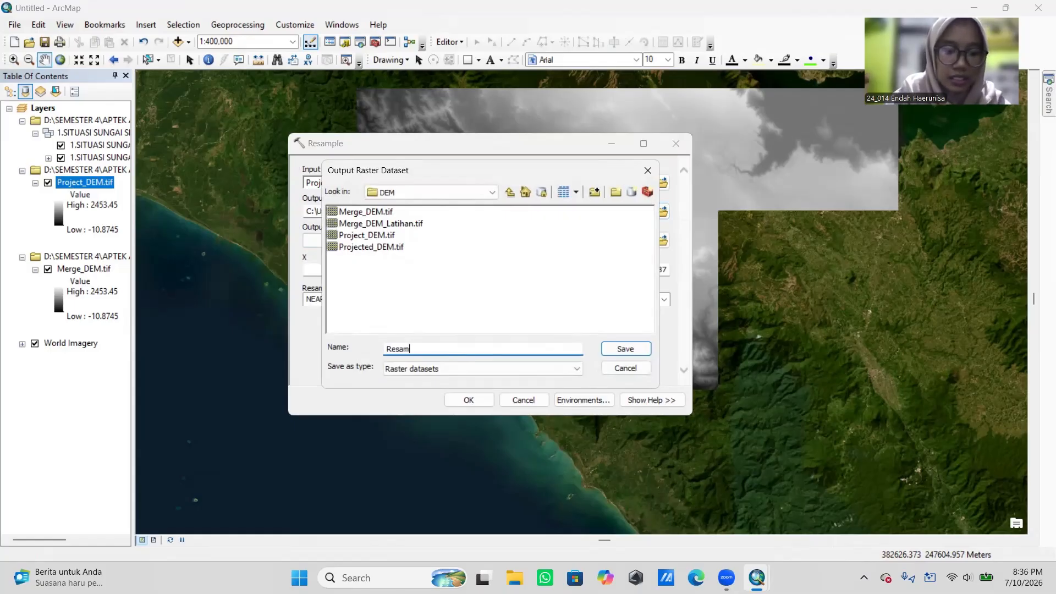
text(Resample_DE)
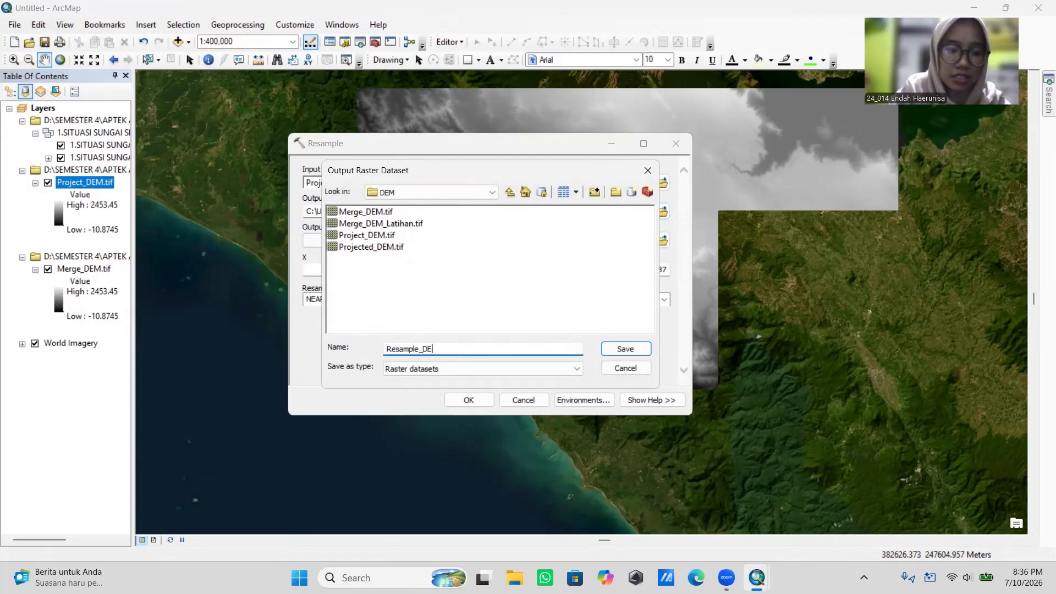
text(M.tif)
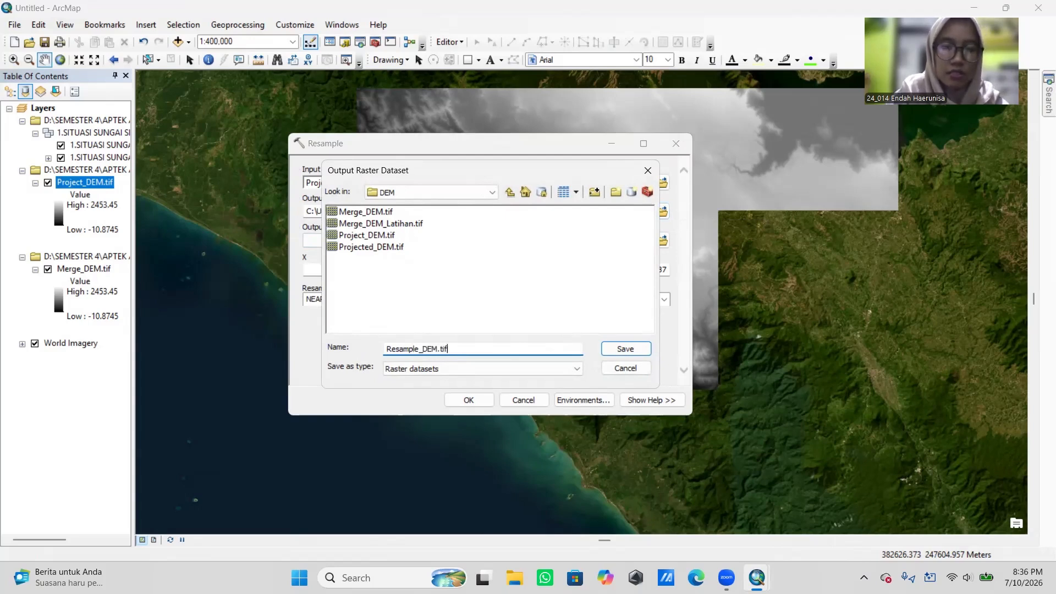
click(639, 349)
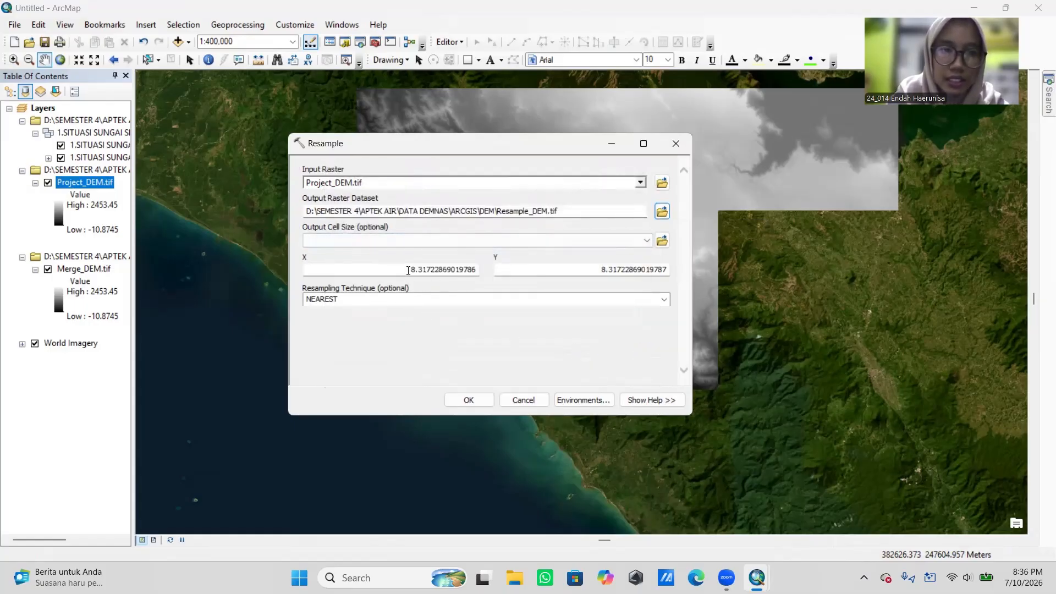
Step: Set the X output cell size to 30 and the output raster to RESDEM30.tif in the DEM folder
drag(408, 271, 511, 275)
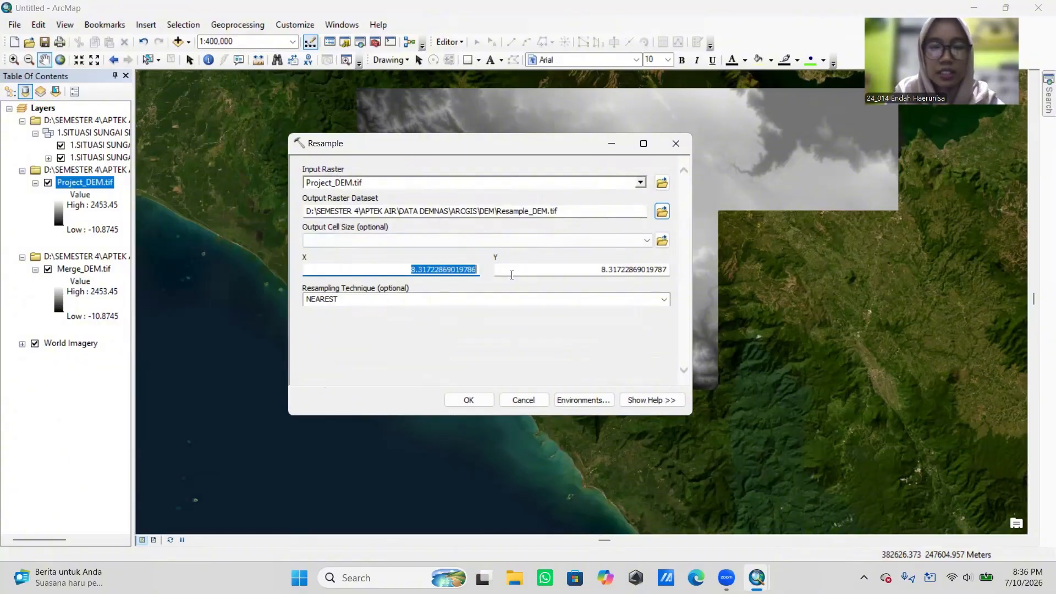
text(3)
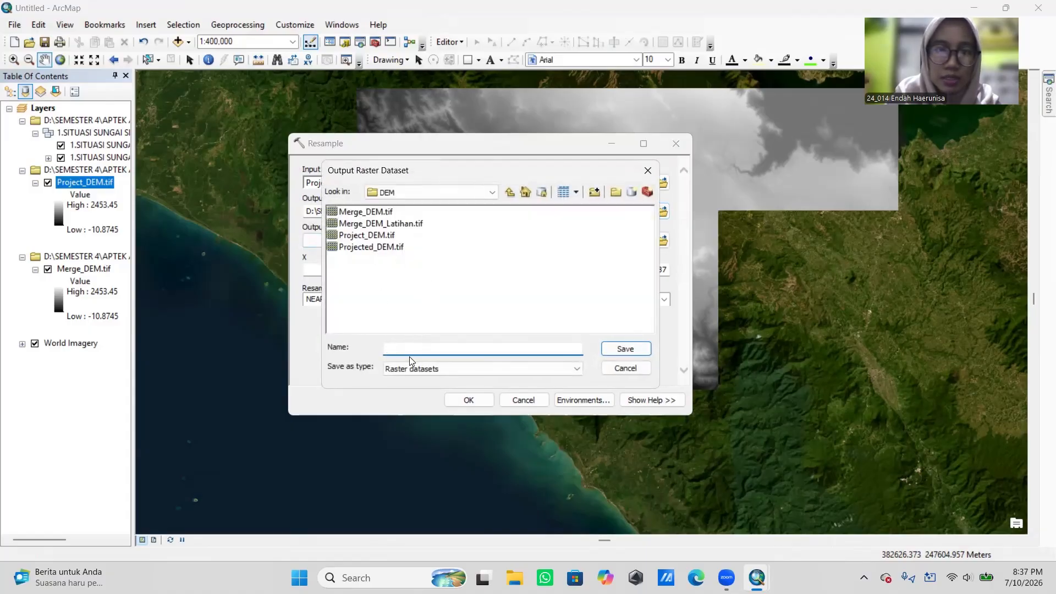
text(RES)
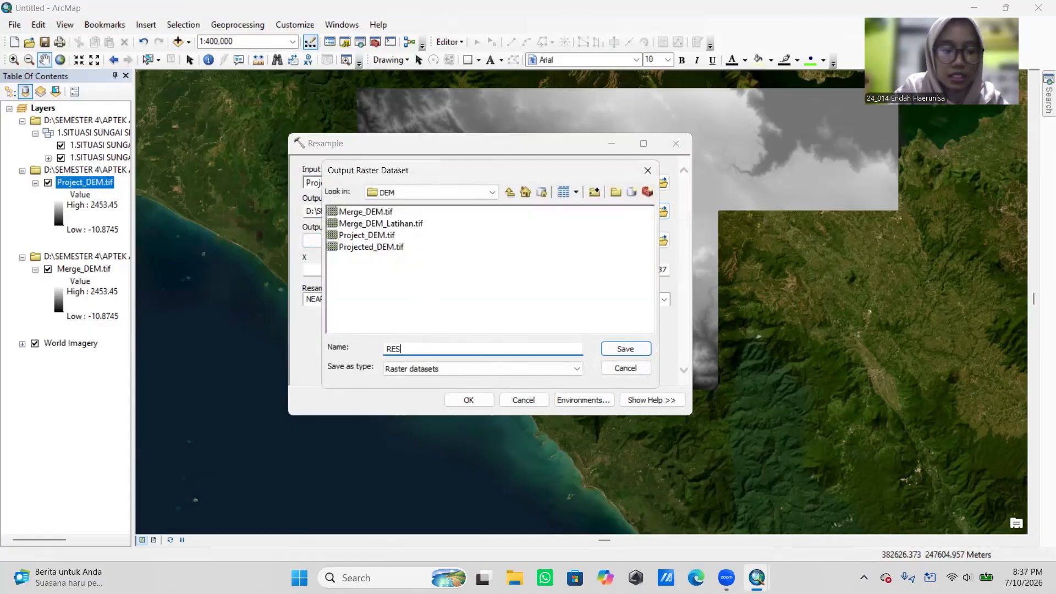
text(DEM30.tif)
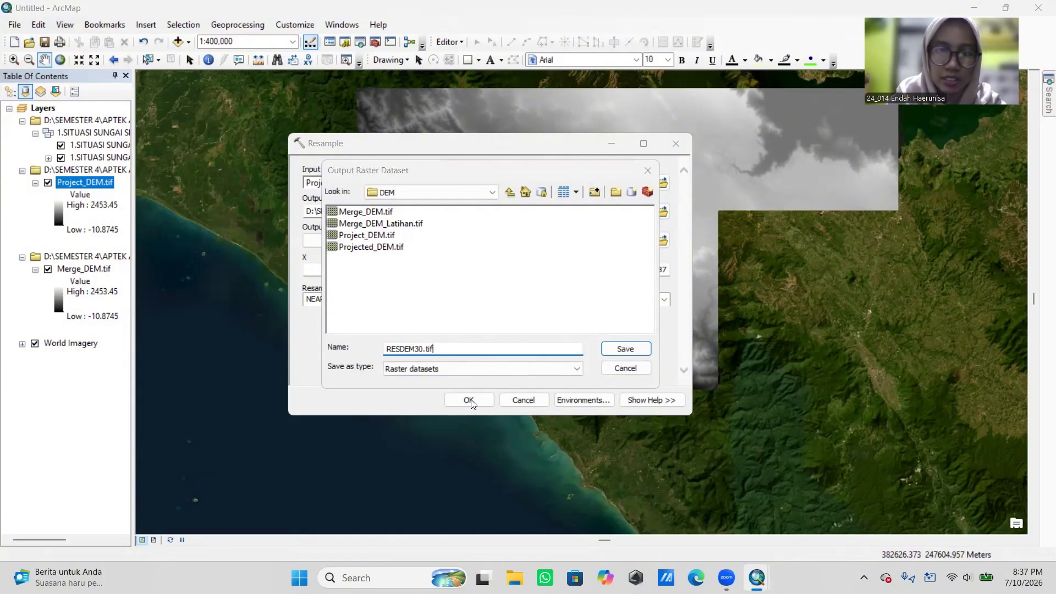
click(614, 351)
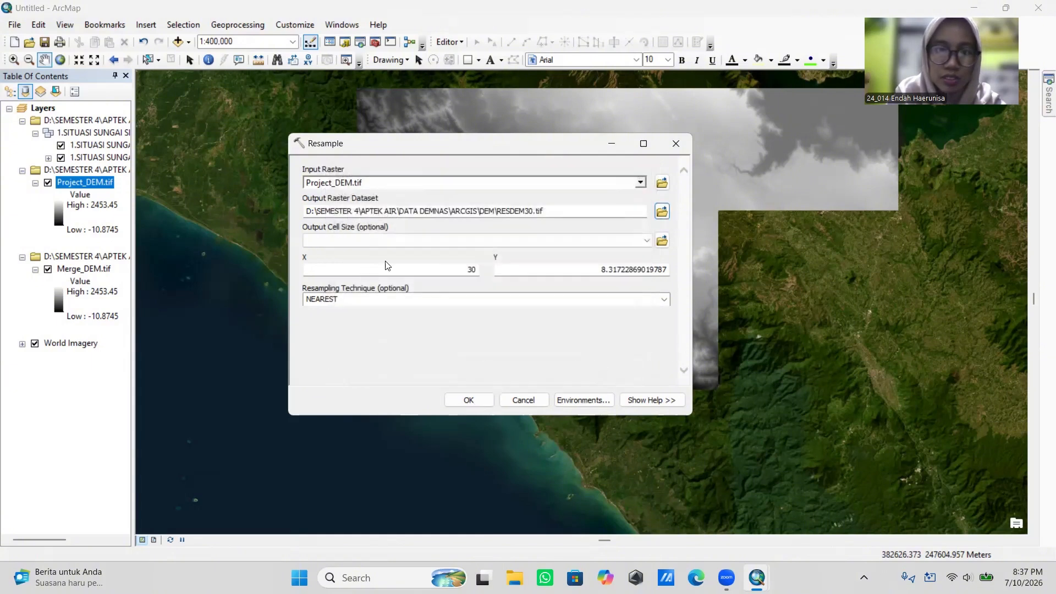
Step: Set the Y output cell size to 30 and run the resampling with the NEAREST technique
double_click(596, 266)
text(30)
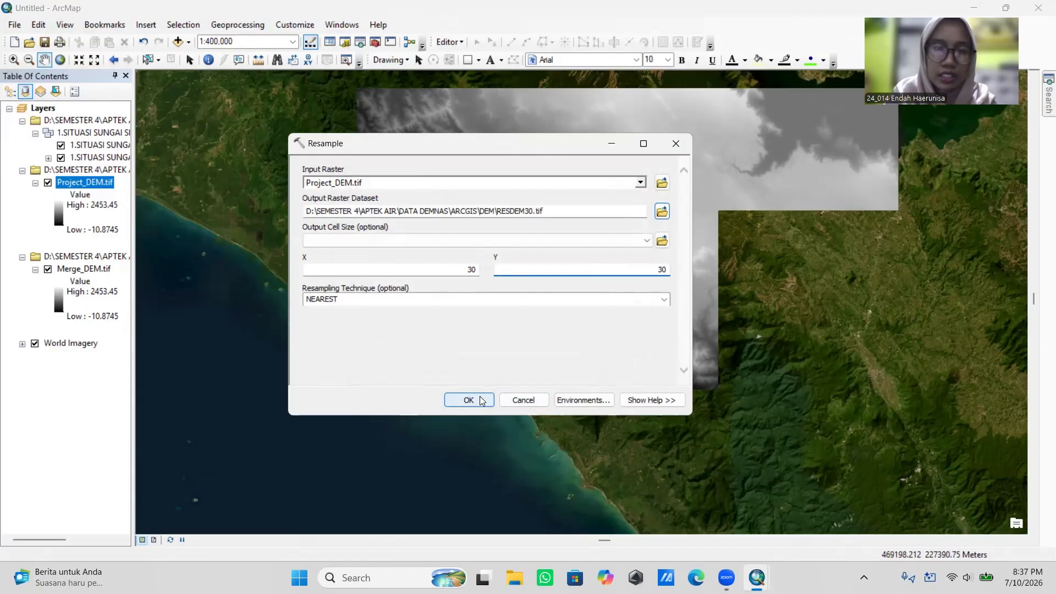
click(469, 400)
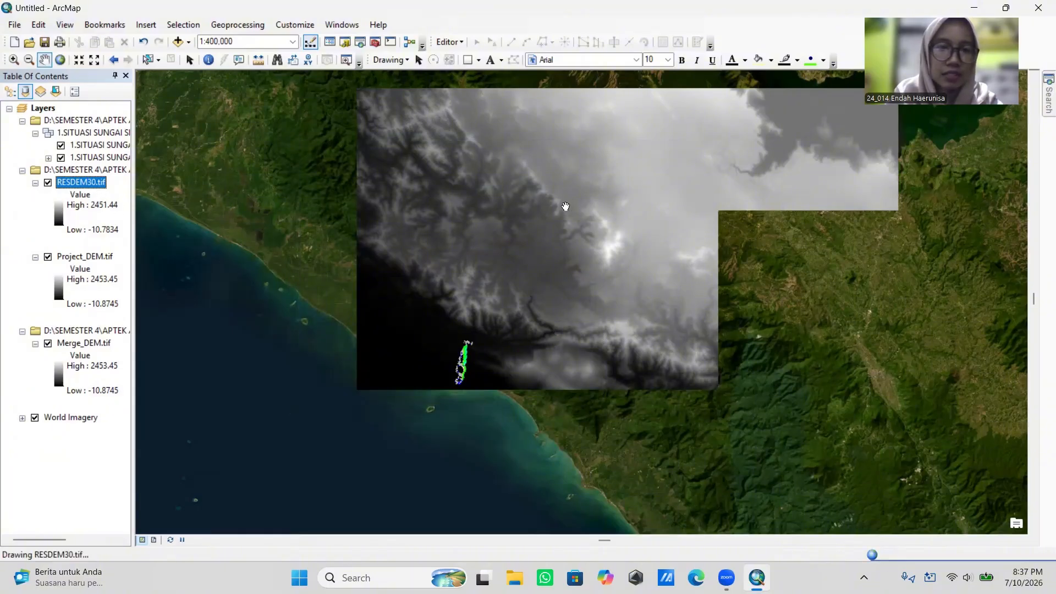
drag(566, 207, 561, 248)
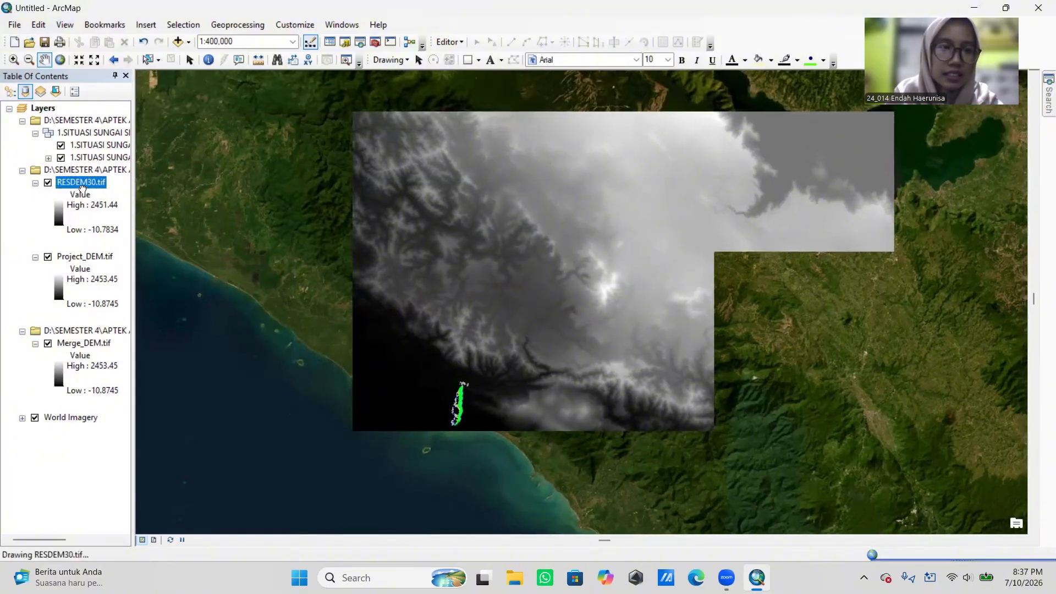
Step: Hide the Project_DEM.tif layer and remove it from the map
click(48, 257)
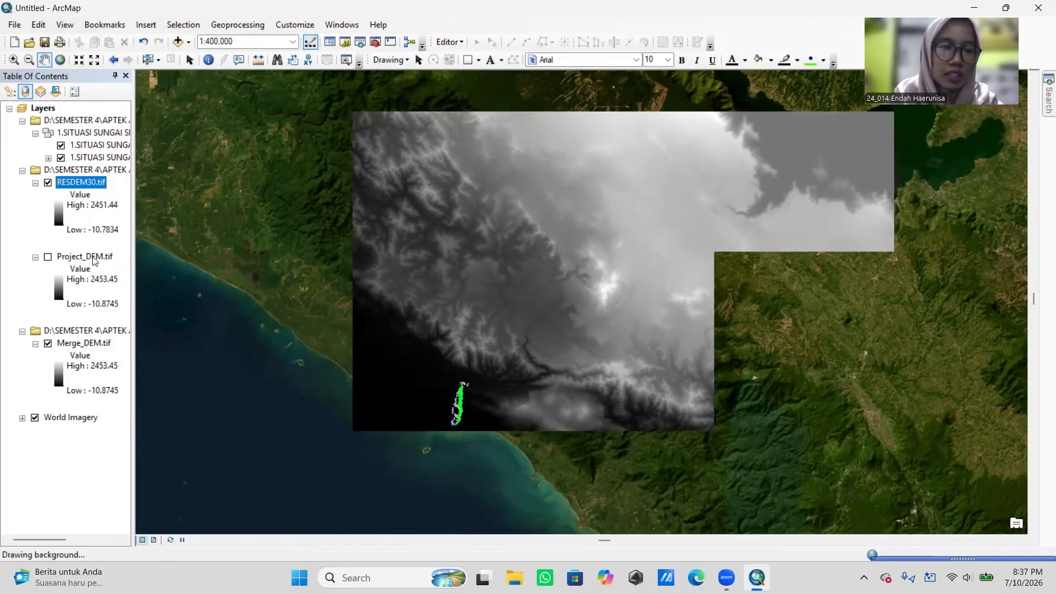
drag(672, 205, 626, 247)
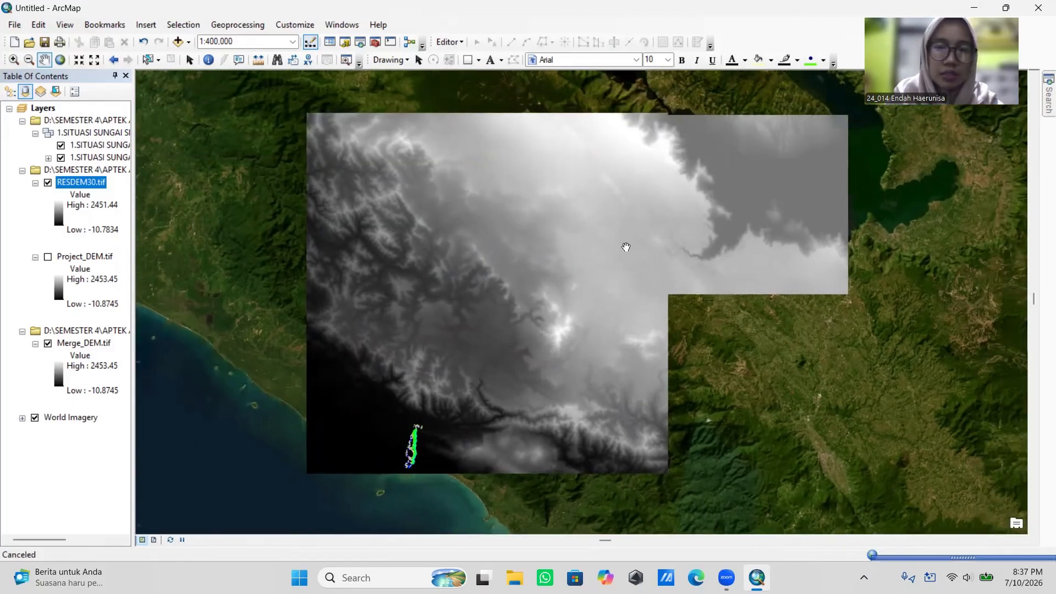
scroll(555, 372, up, 1)
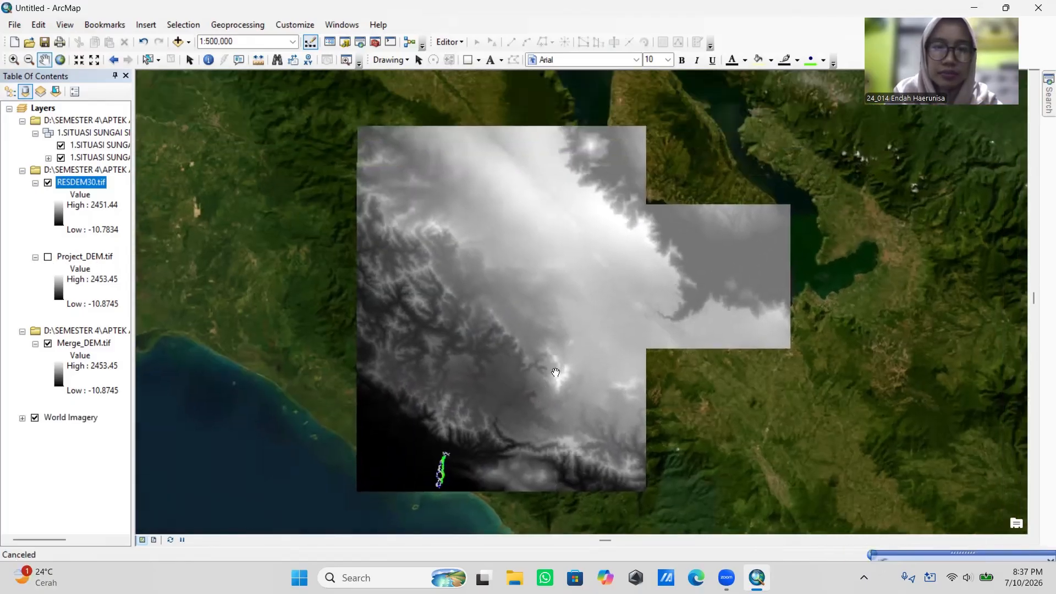
scroll(567, 352, up, 1)
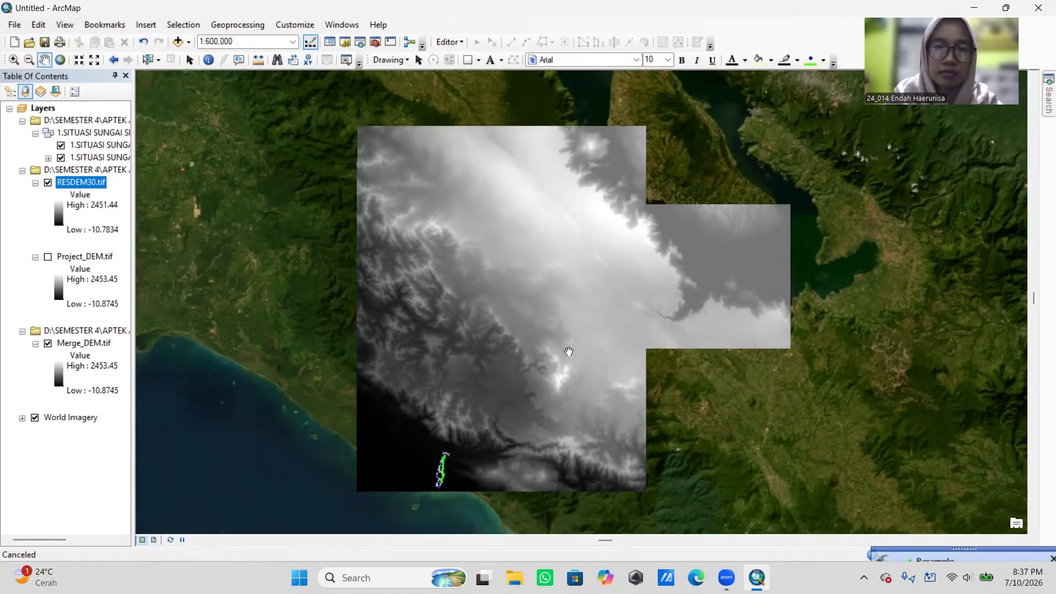
mouse_move(554, 372)
mouse_down()
mouse_move(589, 313)
mouse_move(592, 391)
mouse_move(553, 359)
mouse_up()
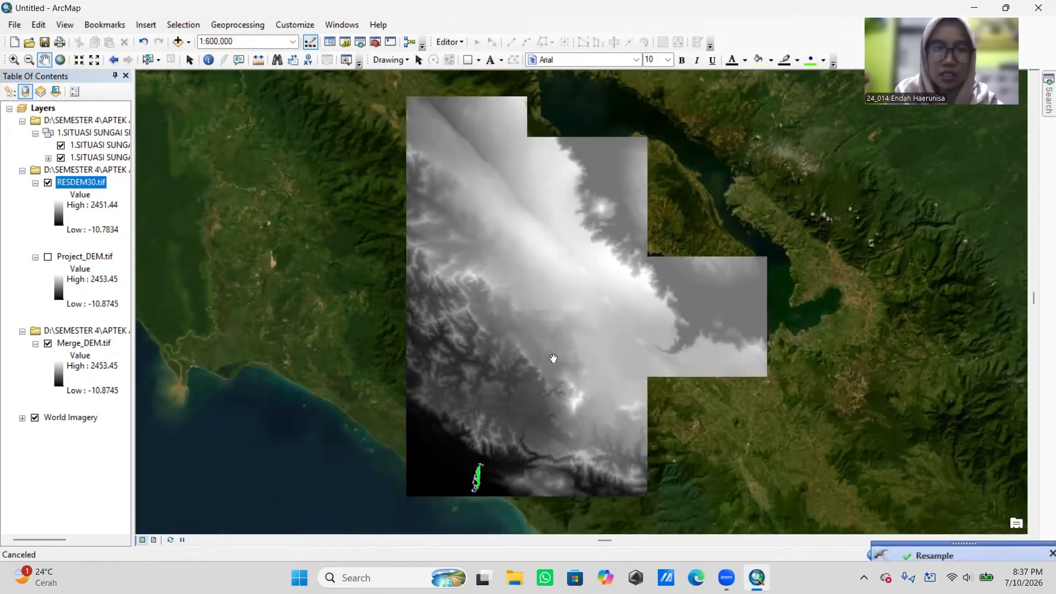
click(93, 257)
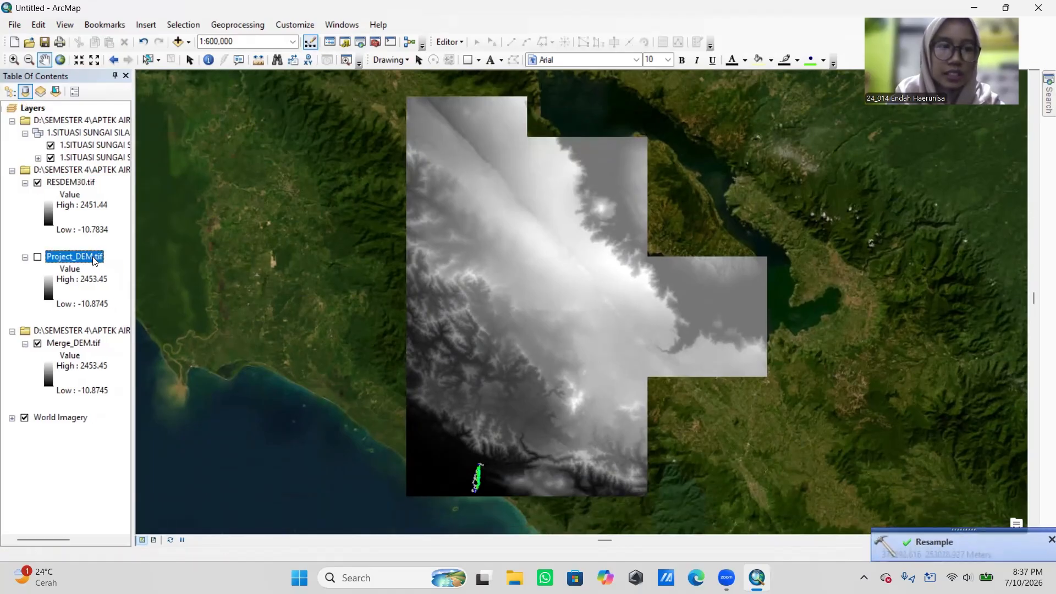
right_click(89, 256)
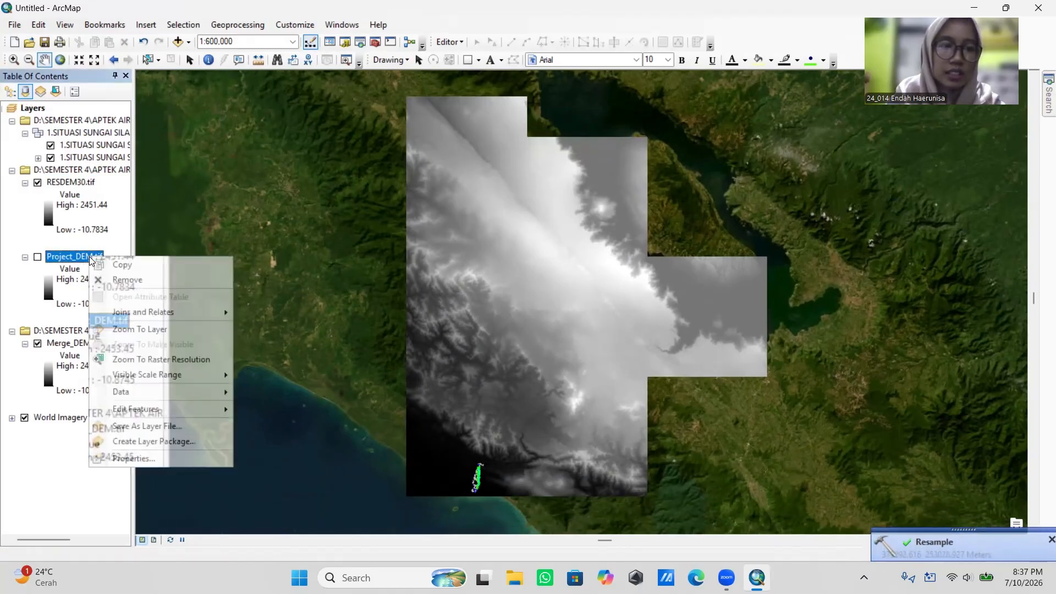
click(142, 279)
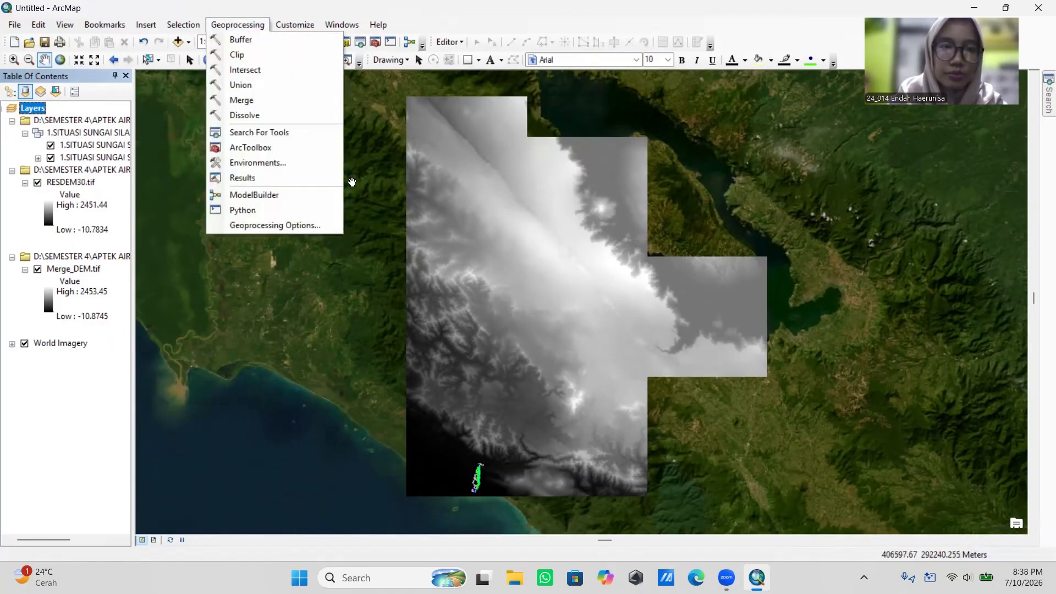
Step: Set the Parallel Processing Factor to 0 in the geoprocessing environment settings
click(290, 162)
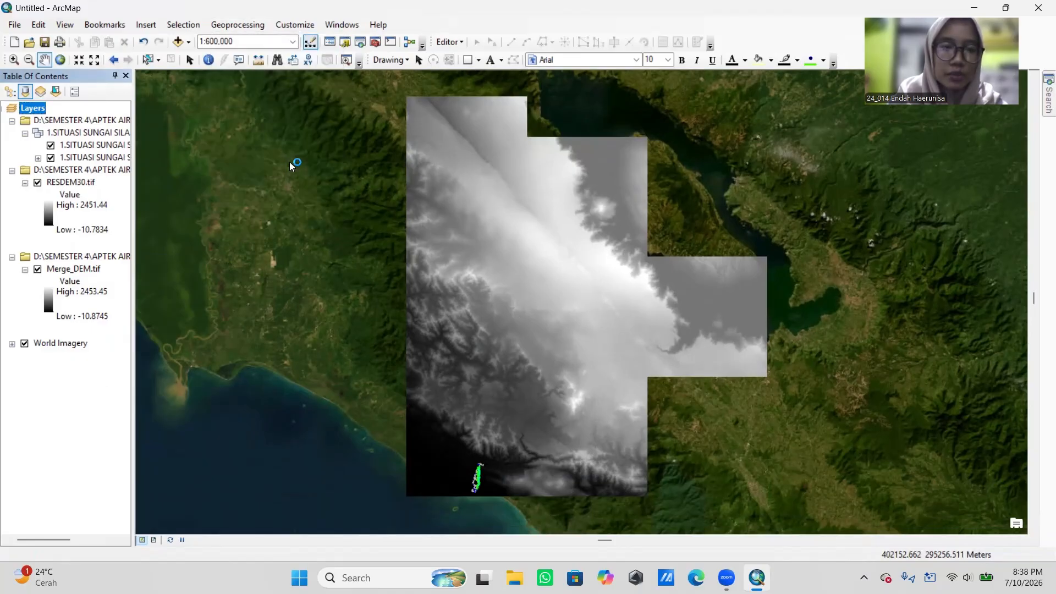
scroll(315, 353, down, 3)
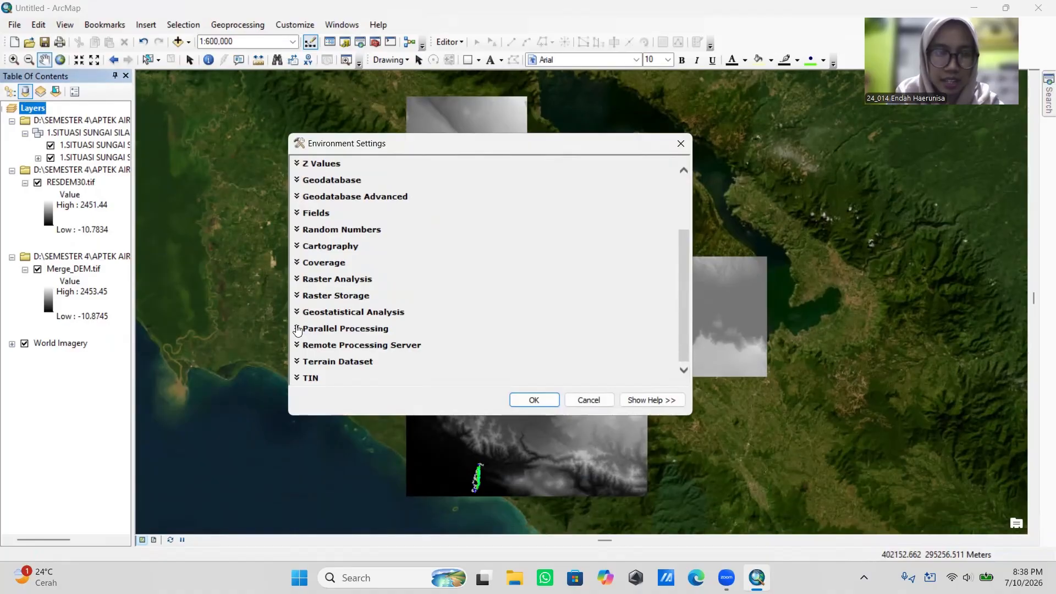
click(298, 329)
click(320, 349)
text(0)
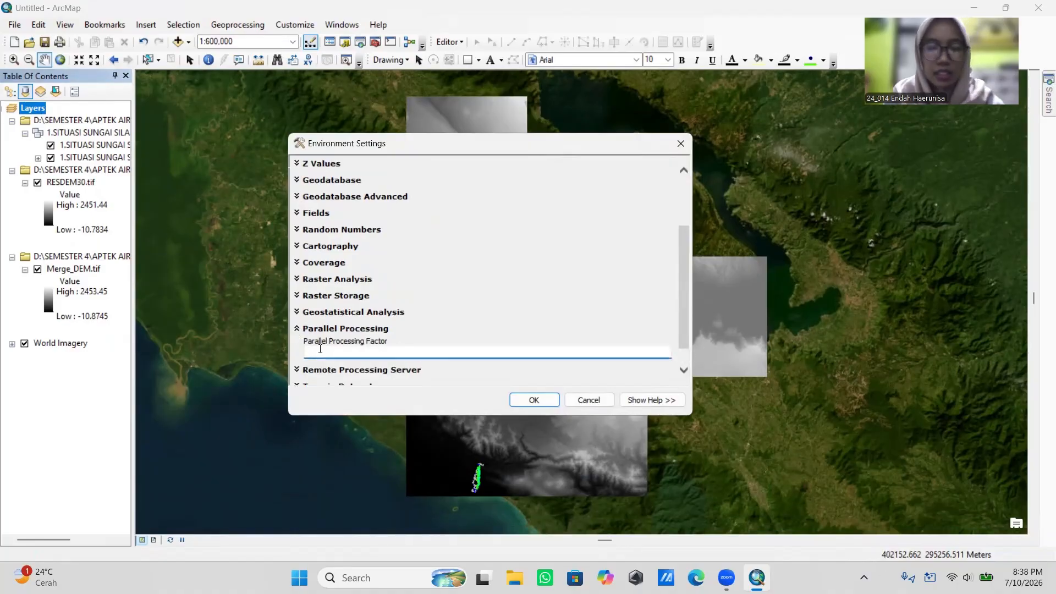
click(530, 400)
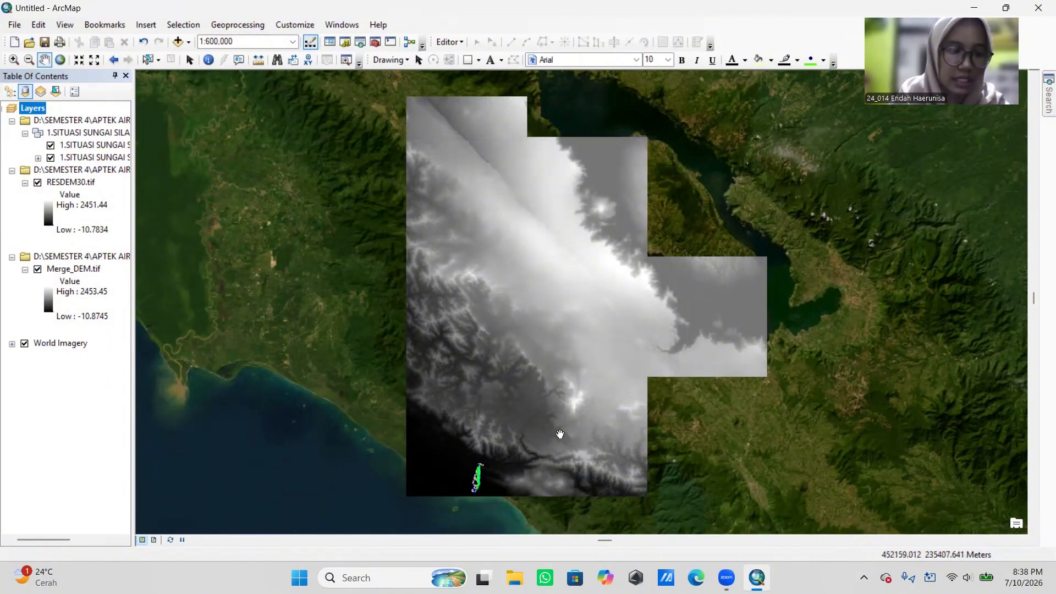
Step: Find and open the Fill (Spatial Analyst) tool and set RESDEM30.tif as its input surface raster
click(1044, 99)
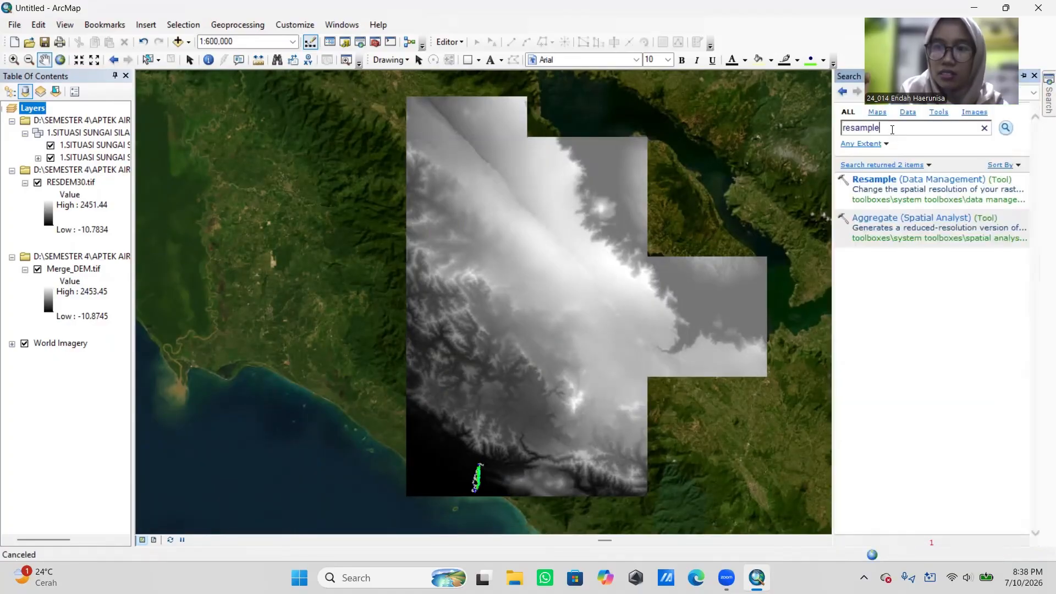
drag(881, 130, 844, 132)
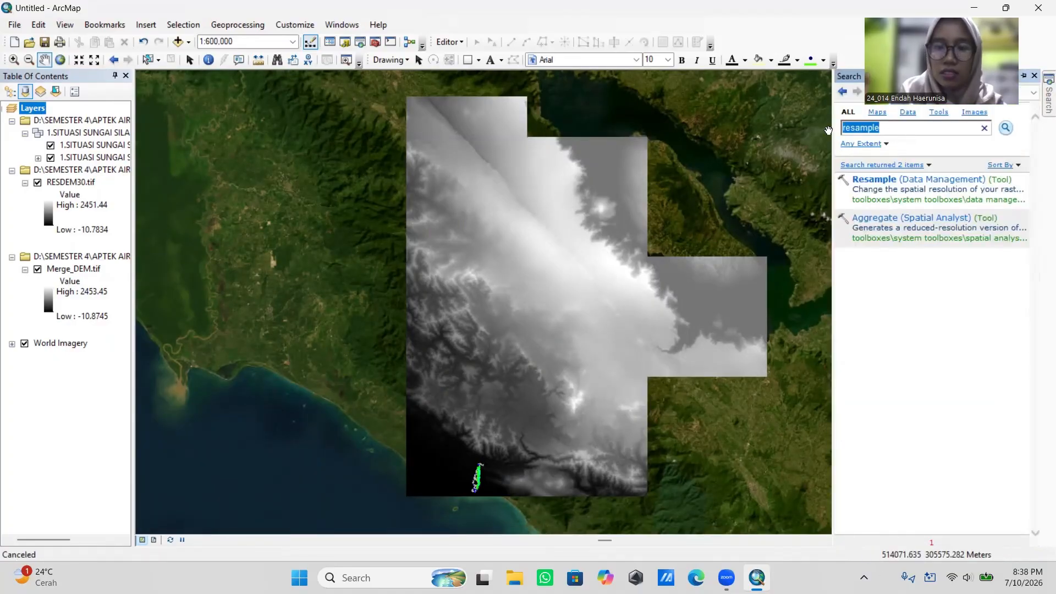
text(fill)
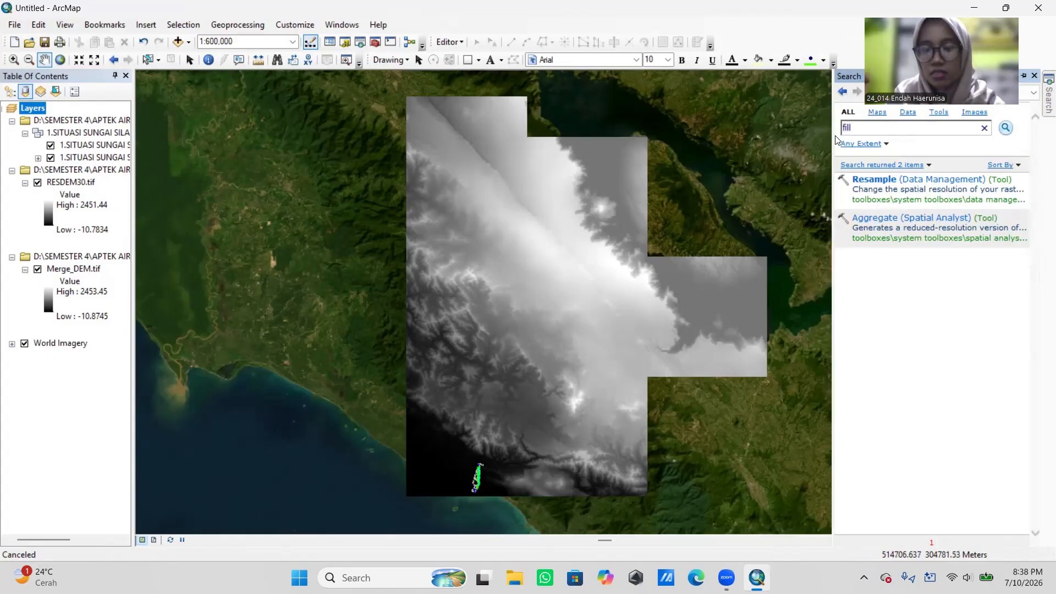
key(Return)
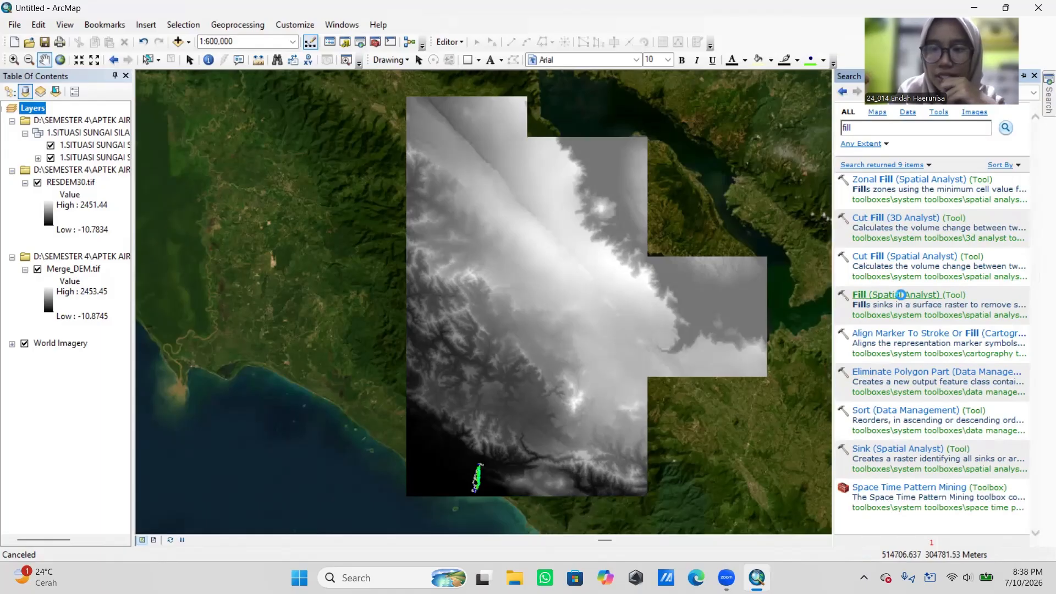
click(903, 298)
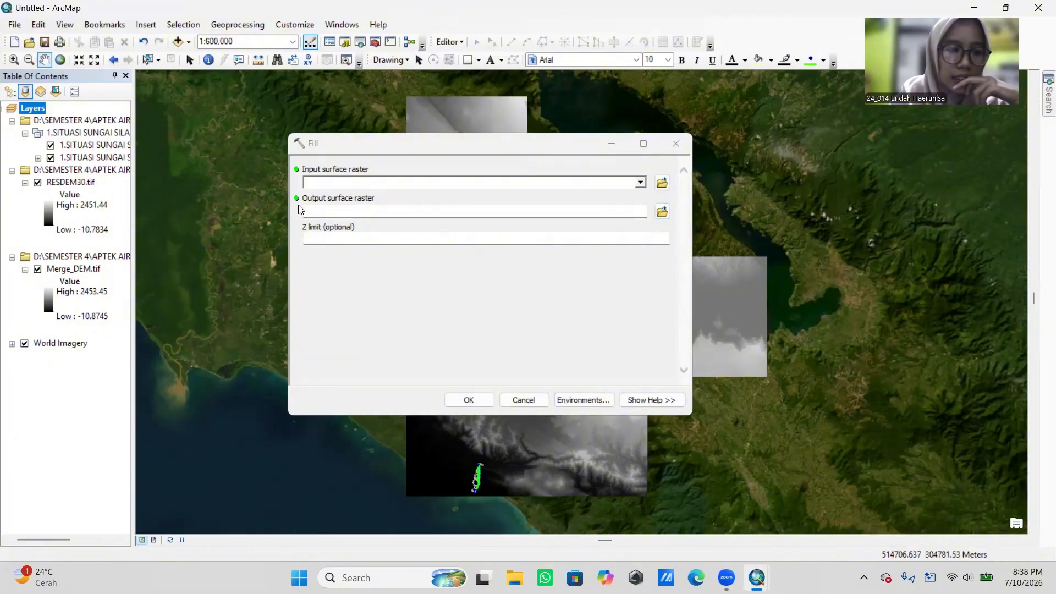
drag(71, 182, 329, 183)
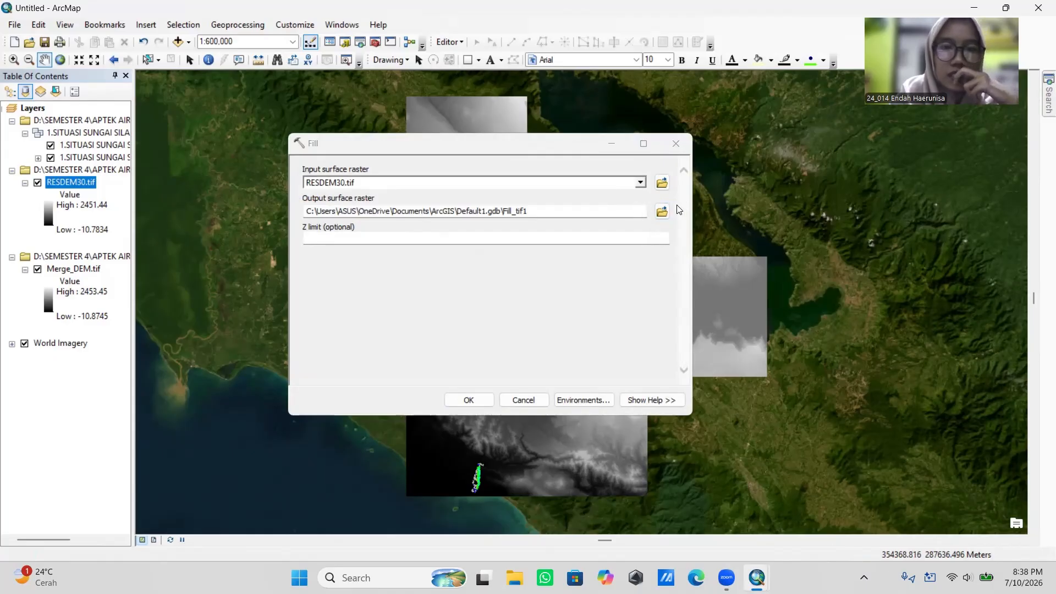
Step: Set the output surface raster to Fill.tif in the DEM folder and run the Fill tool
click(662, 212)
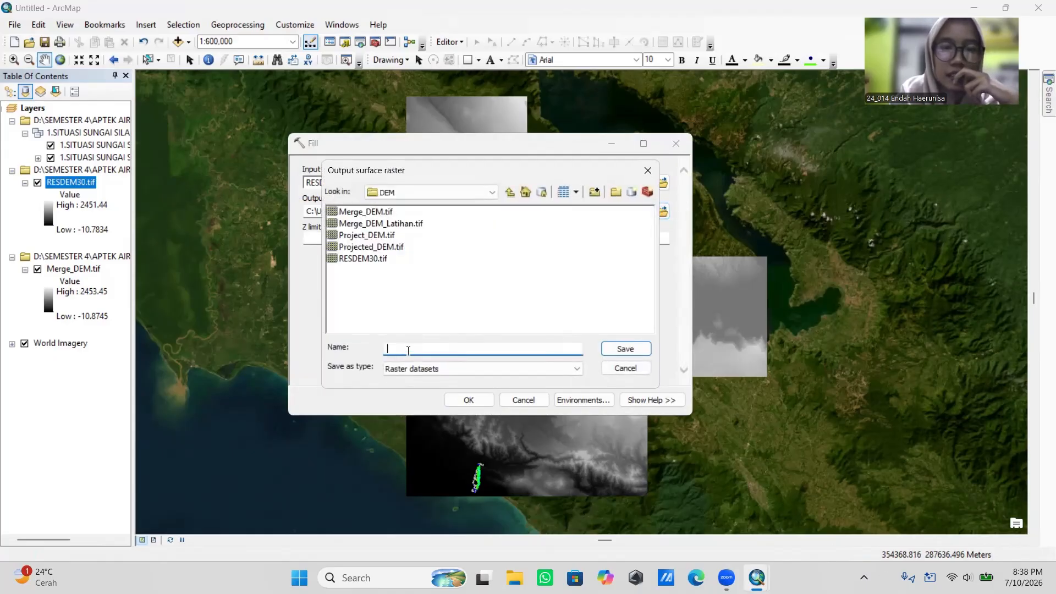
text(F)
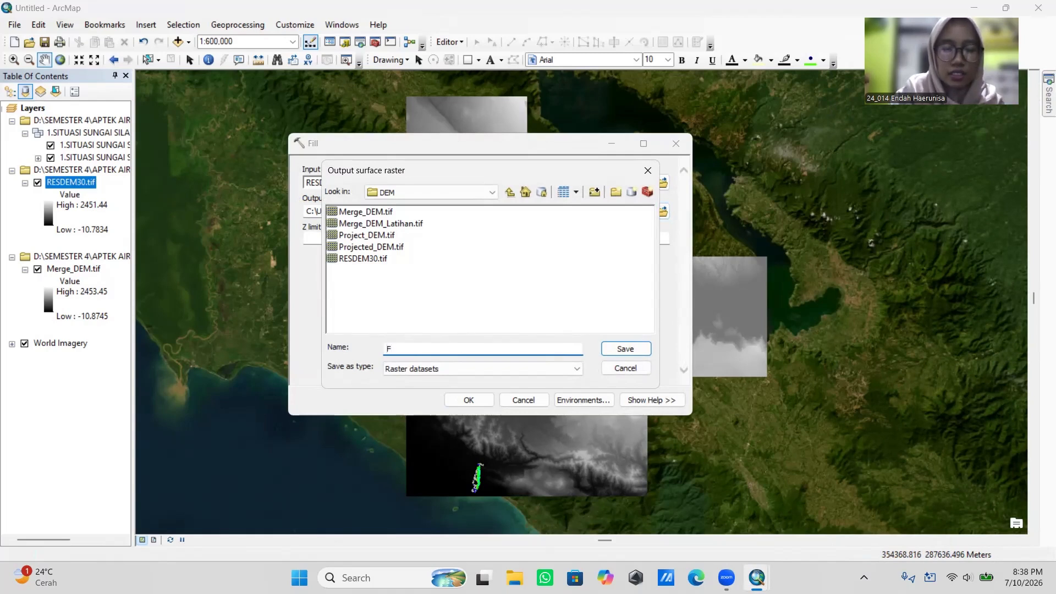
text(ill.tif)
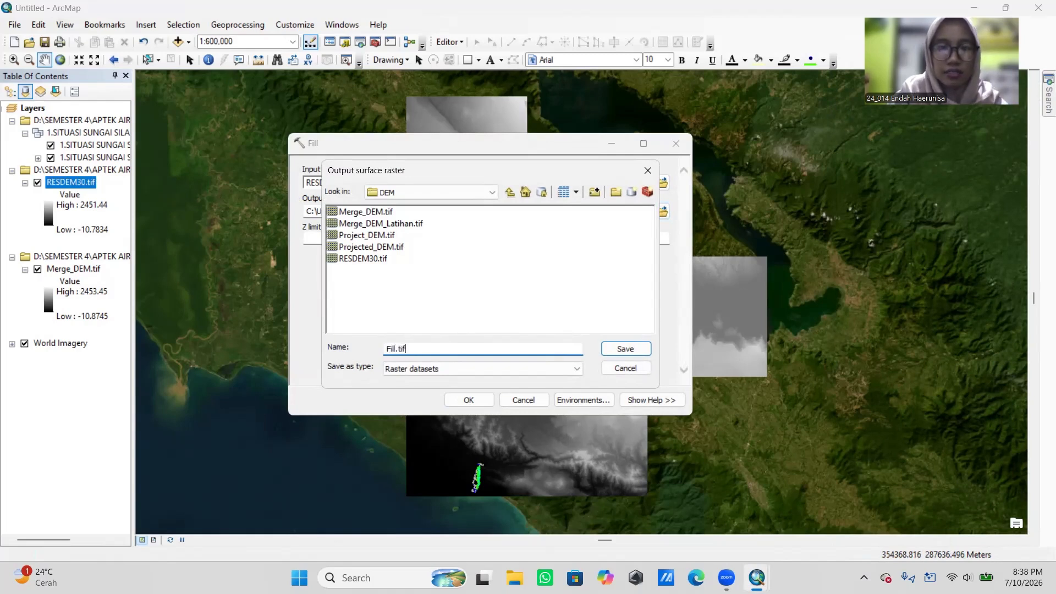
click(649, 349)
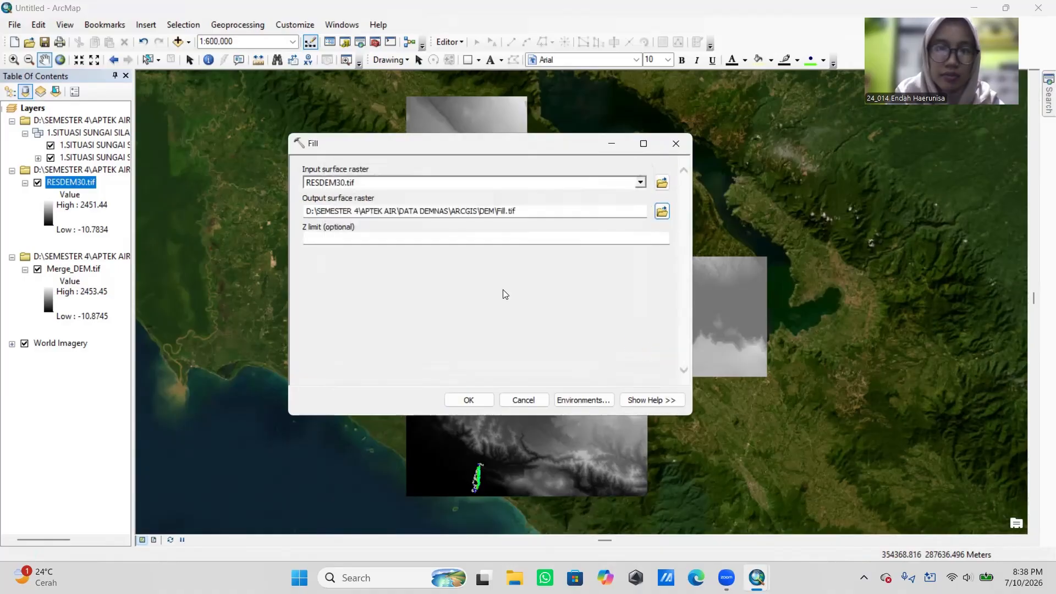
click(469, 400)
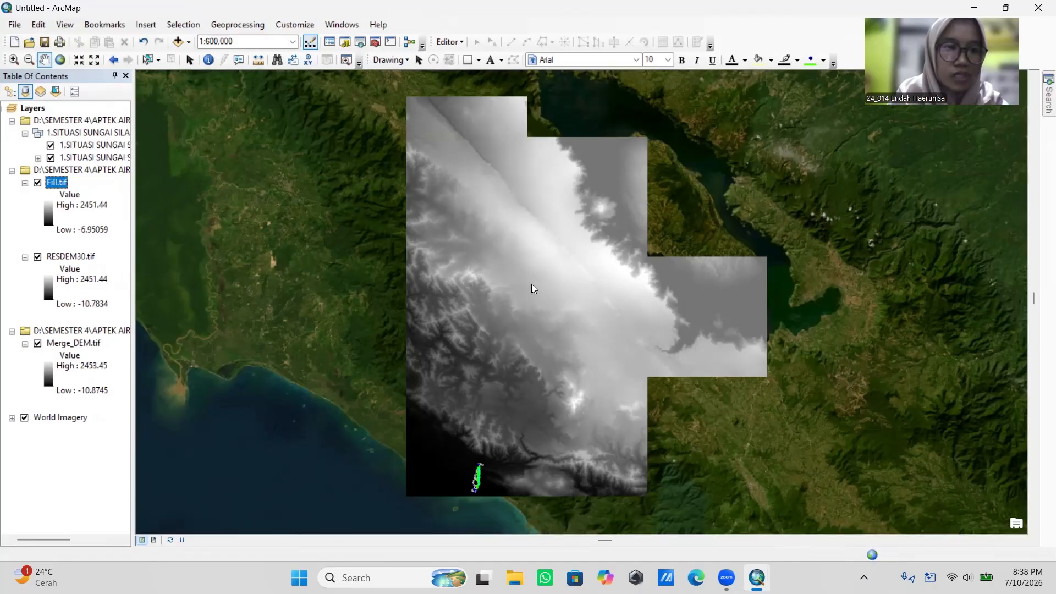
drag(562, 313, 557, 325)
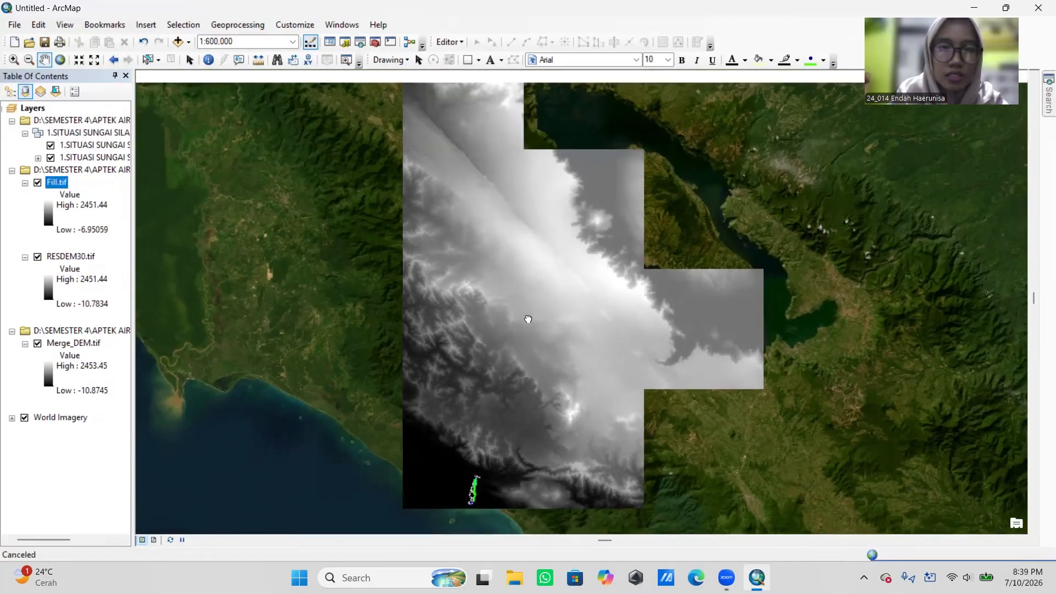
scroll(541, 335, down, 1)
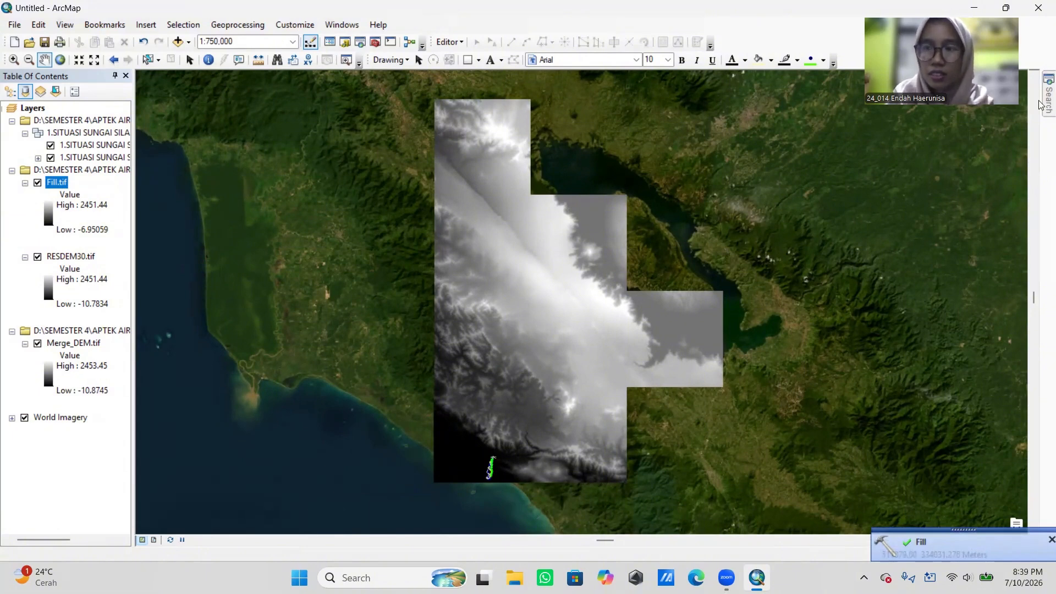
Step: Find and open the Flow Direction (Spatial Analyst) tool and set Fill.tif as its input surface raster
mouse_move(1047, 102)
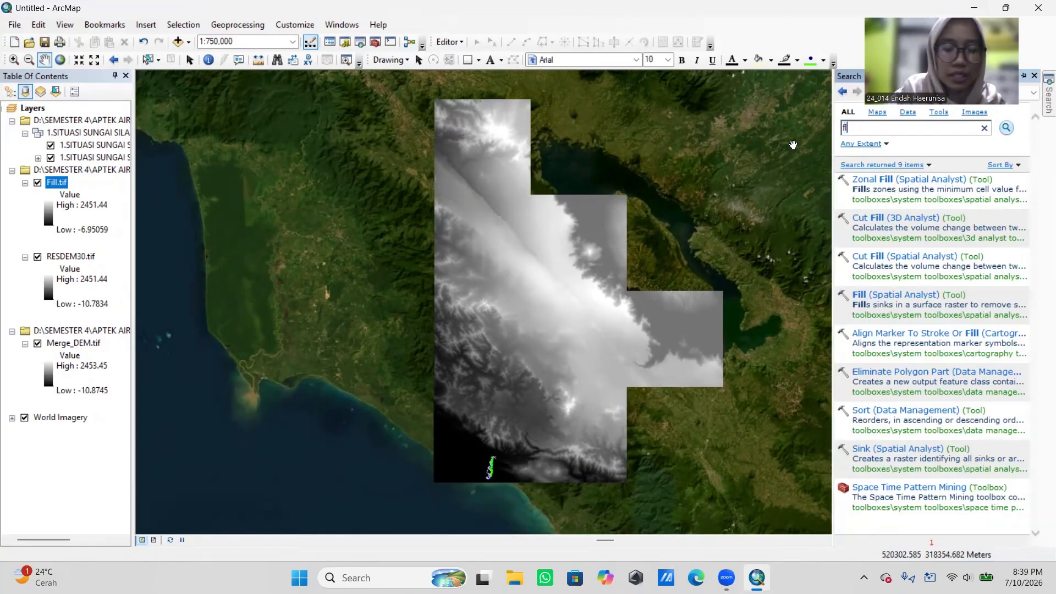
text(ow direction)
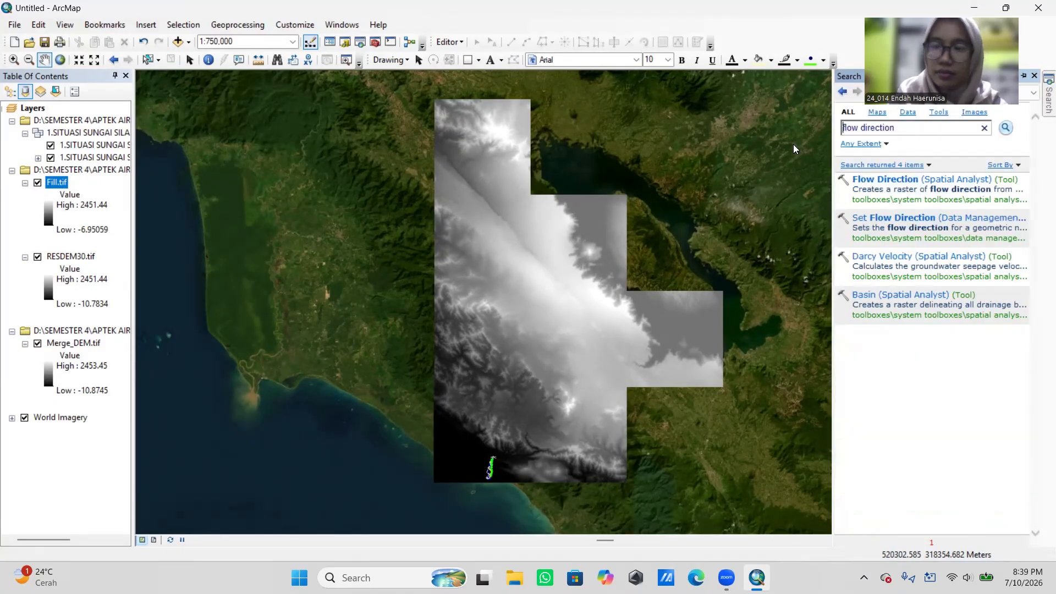
click(944, 178)
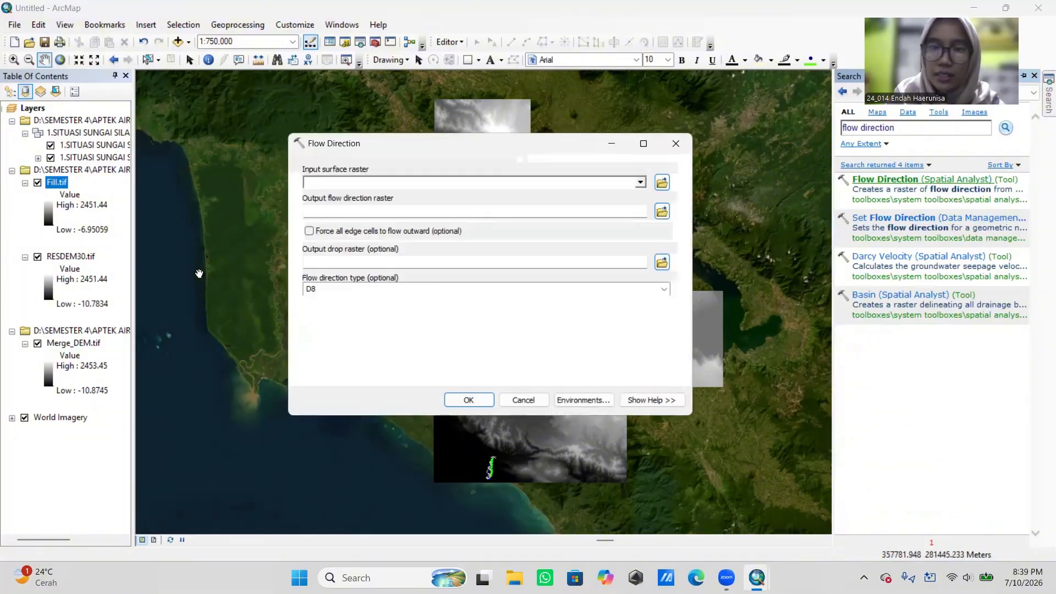
drag(54, 187, 300, 183)
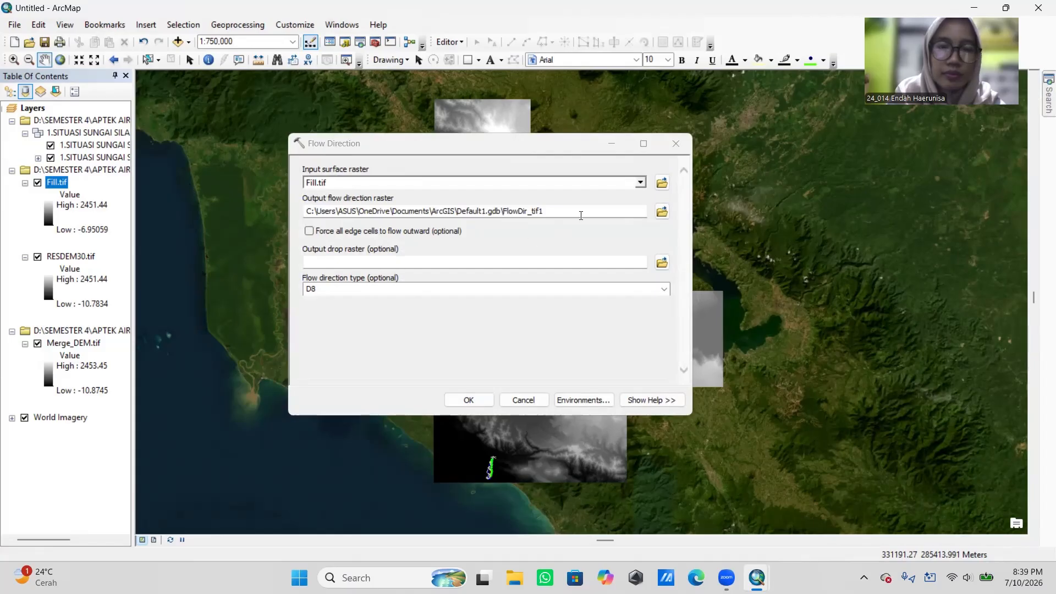
Step: Set the output flow direction raster to Flow_Direction.tif in the DEM folder and run the tool with the D8 type
click(653, 215)
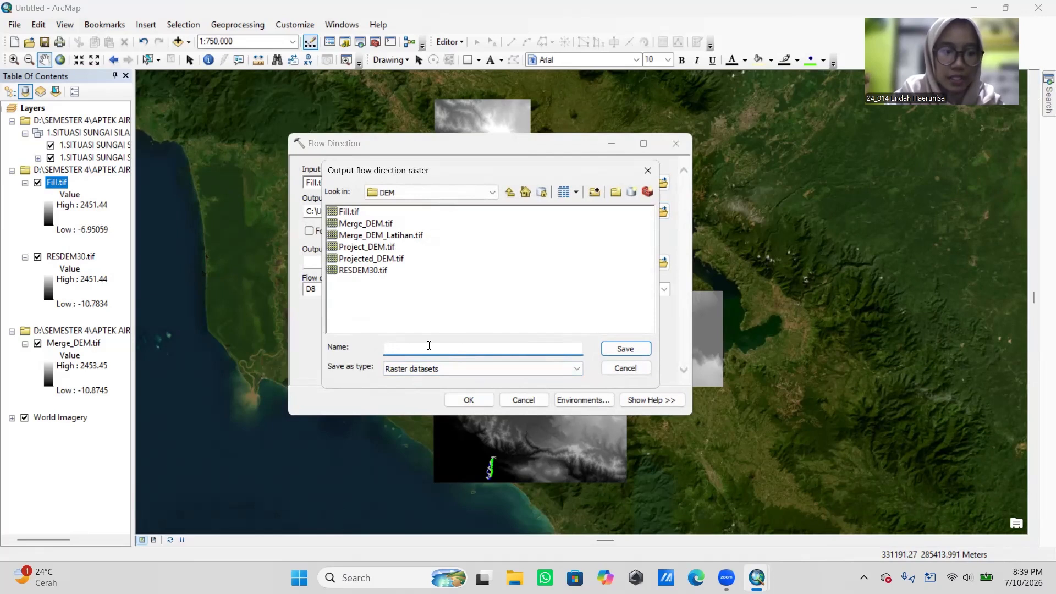
text(Flow_Dire)
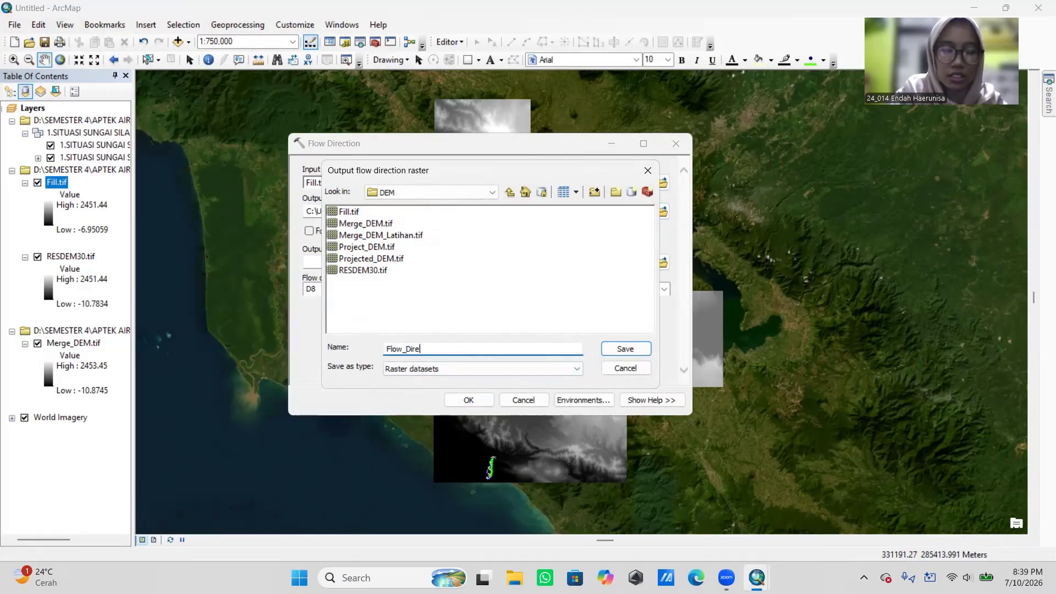
text(.tif)
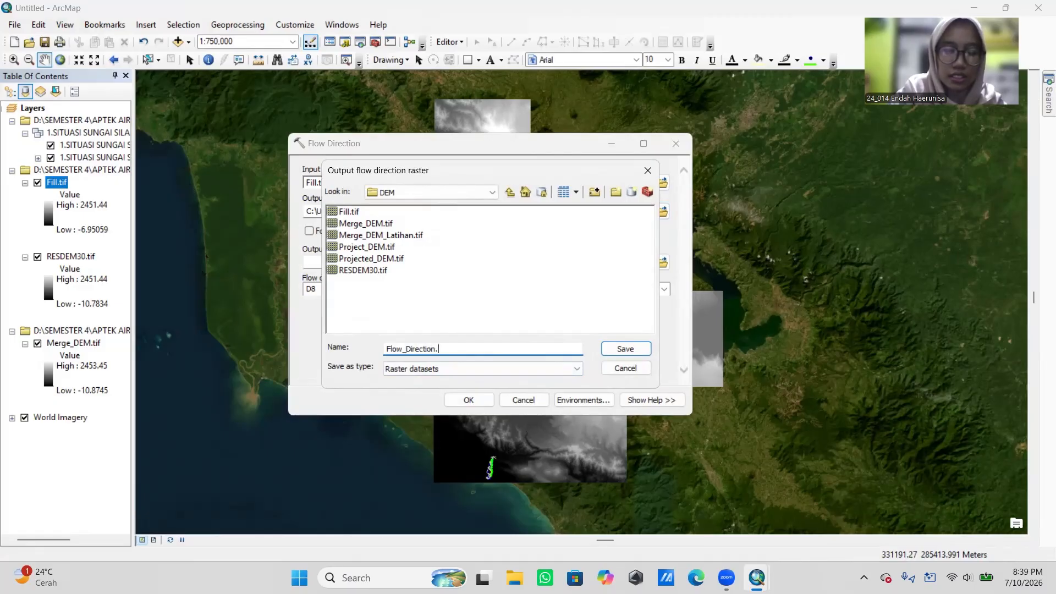
click(622, 349)
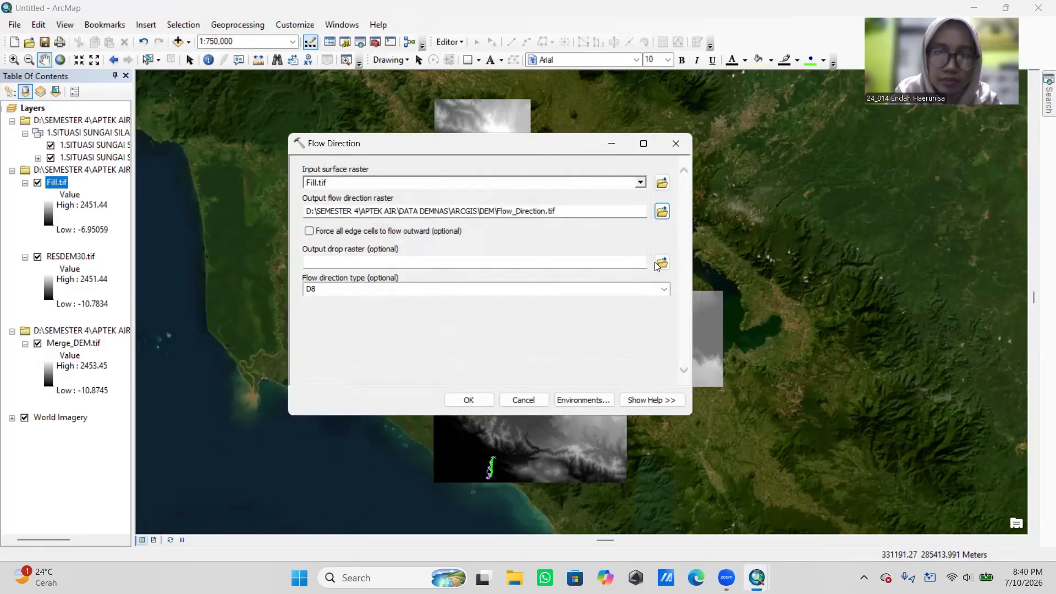
click(478, 400)
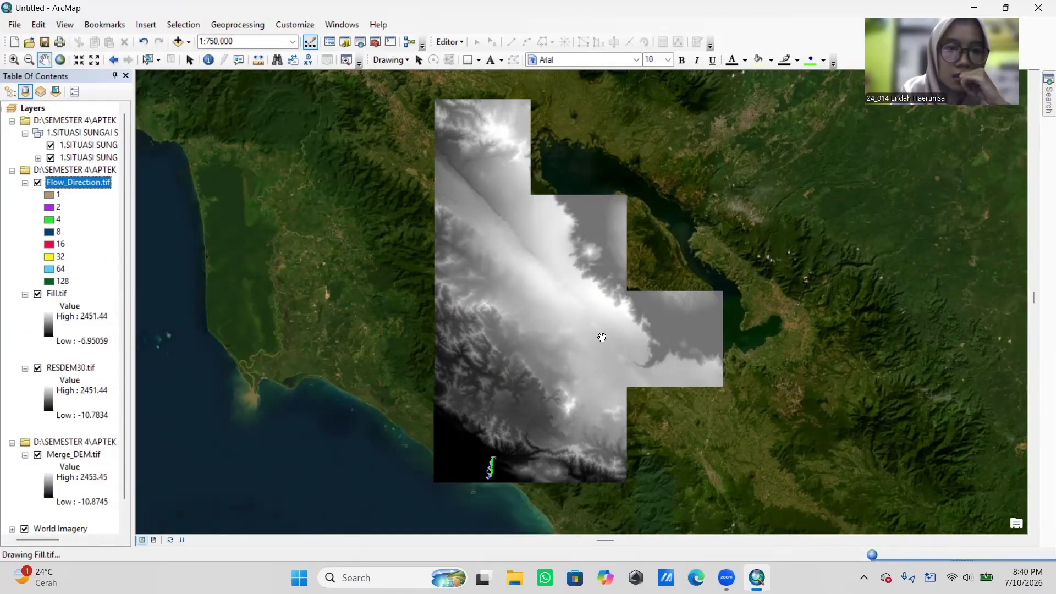
mouse_move(583, 269)
mouse_down()
mouse_move(585, 311)
mouse_move(576, 269)
mouse_up()
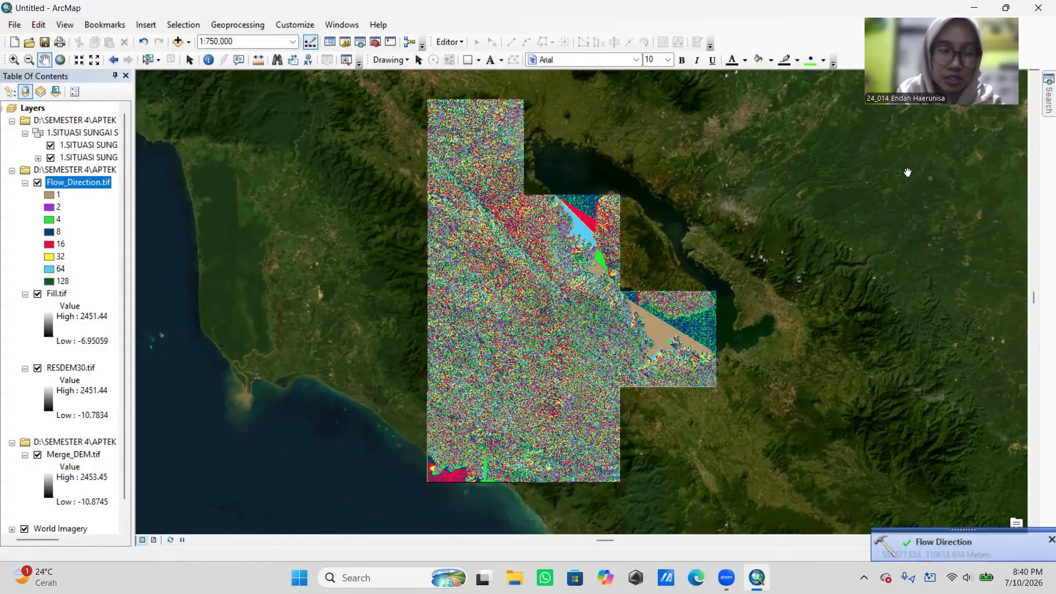
Step: Search for the "flow accumulation" geoprocessing tool
click(1046, 105)
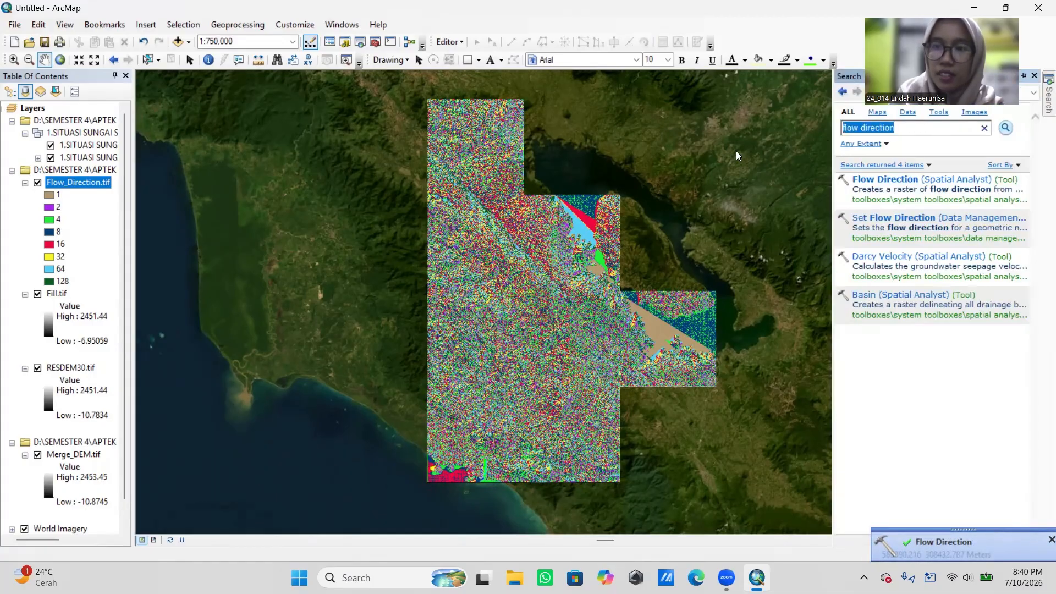
text(f)
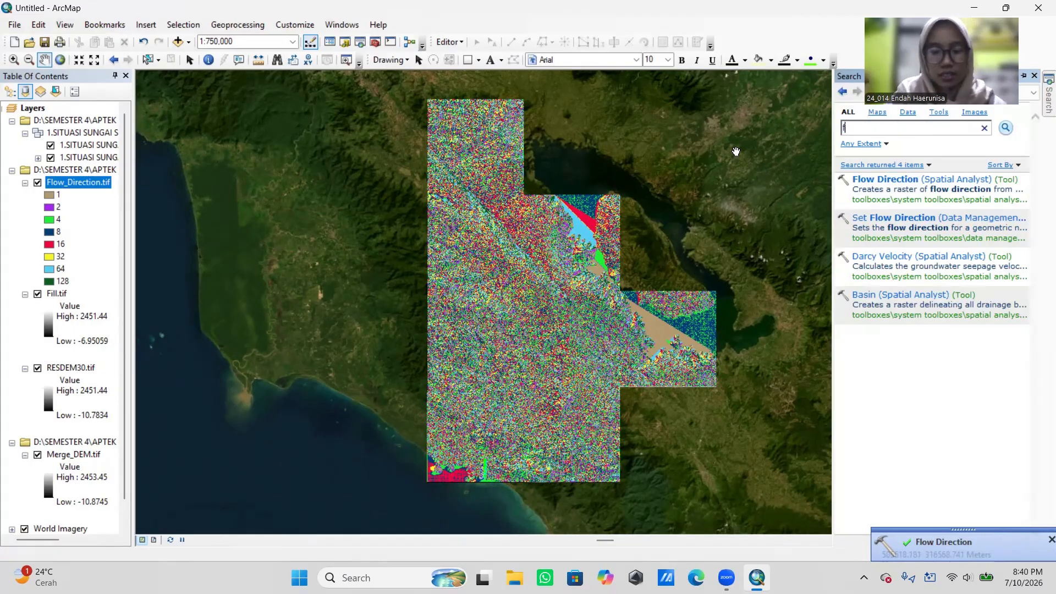
text(low )
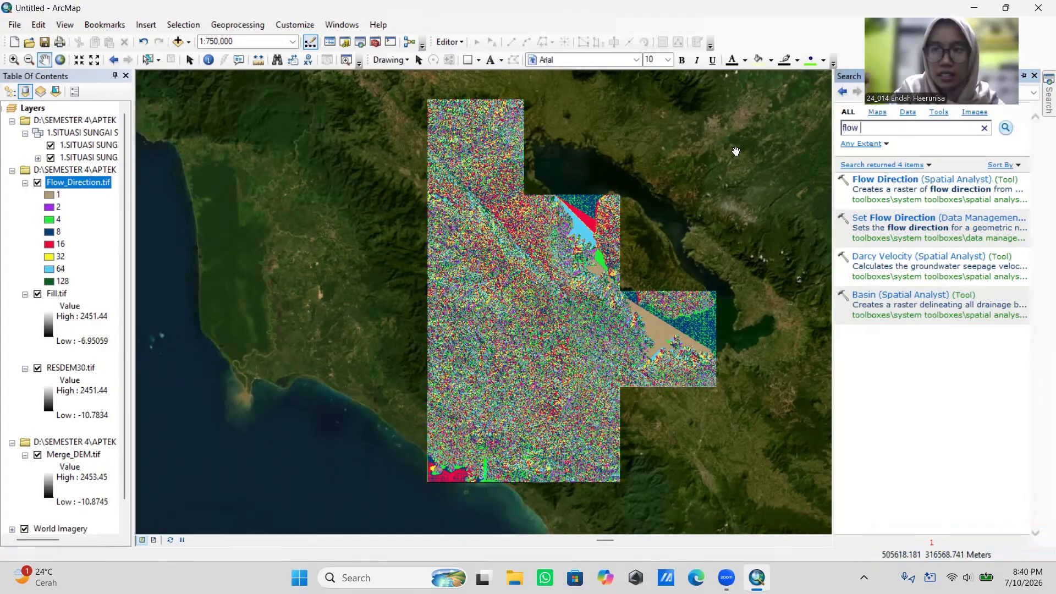
text(accum)
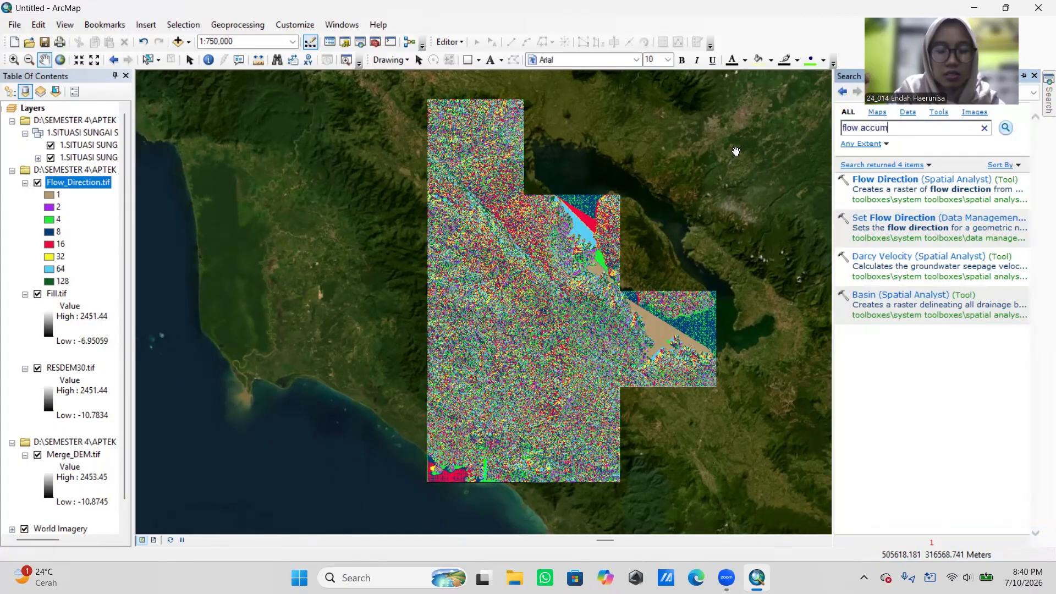
text(ulati)
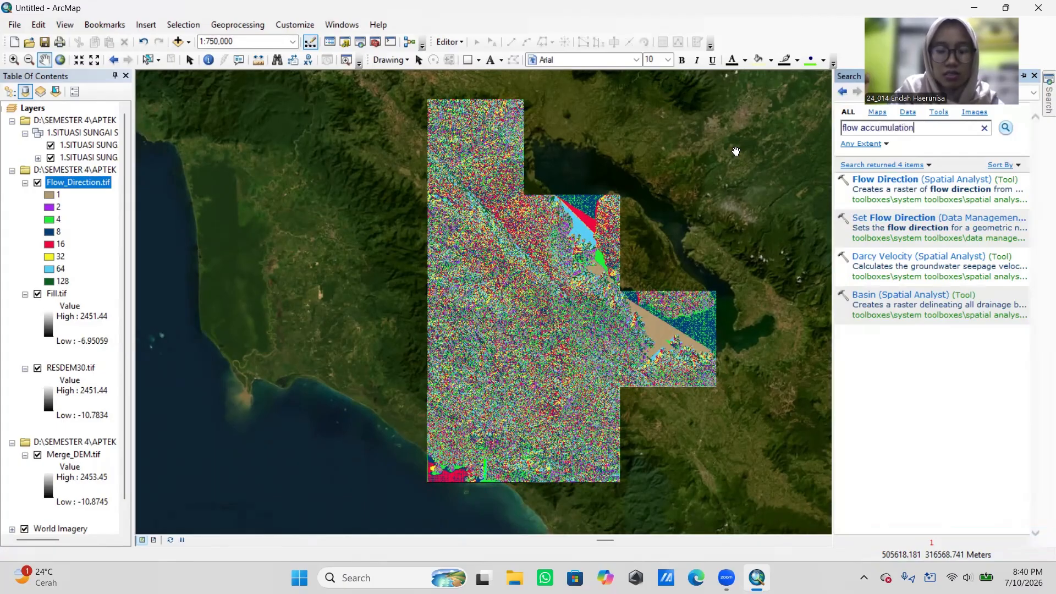
text(on)
key(Return)
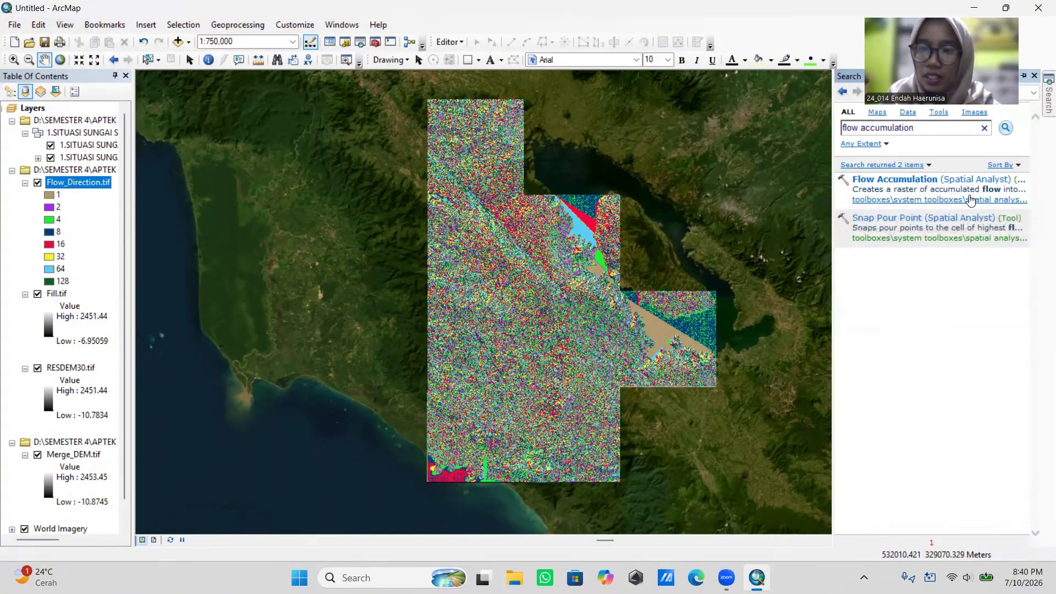
click(924, 200)
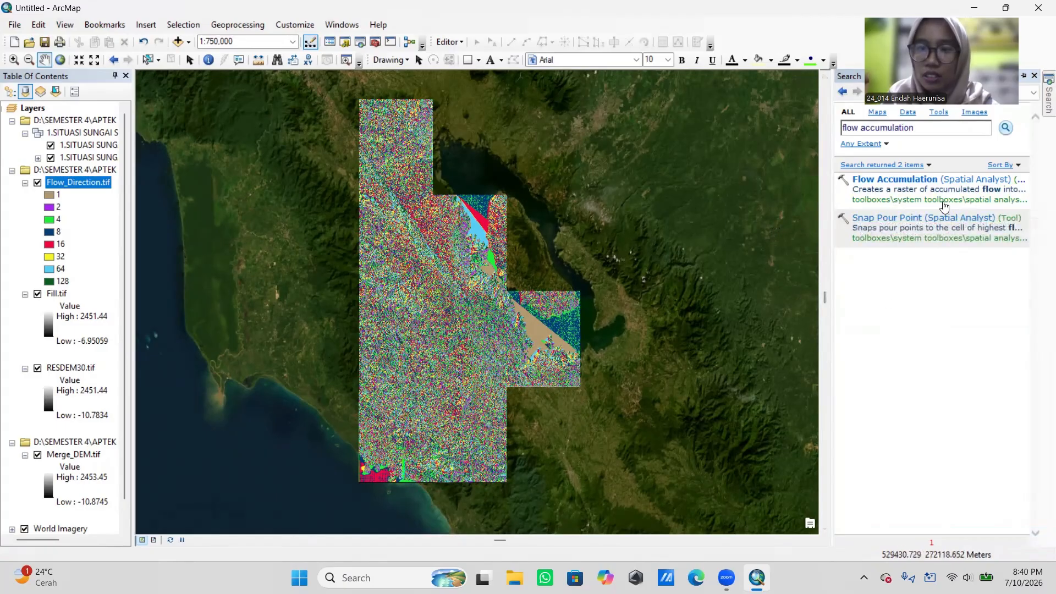
click(930, 203)
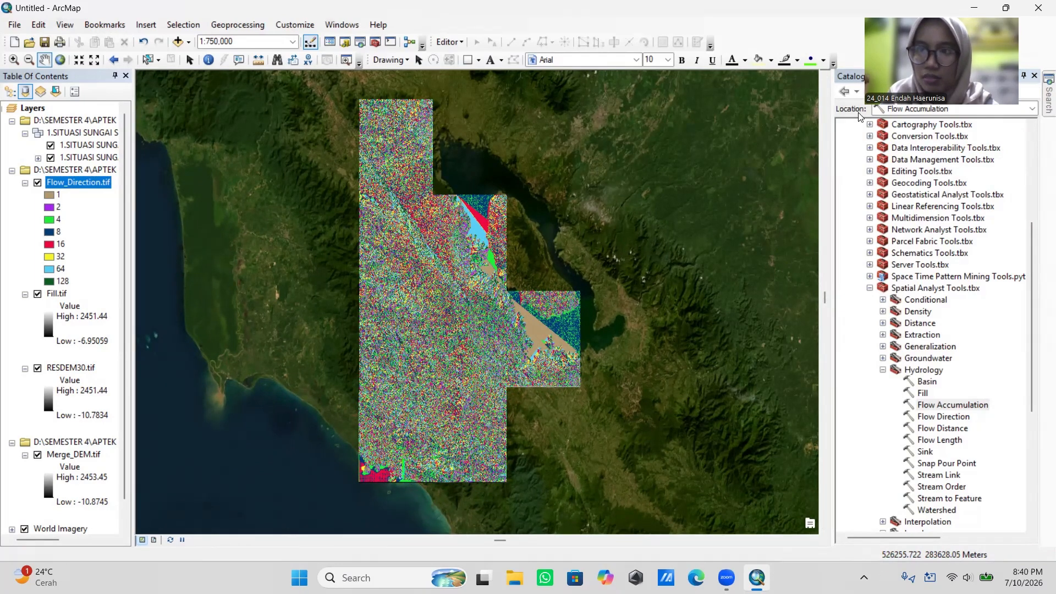
click(1033, 108)
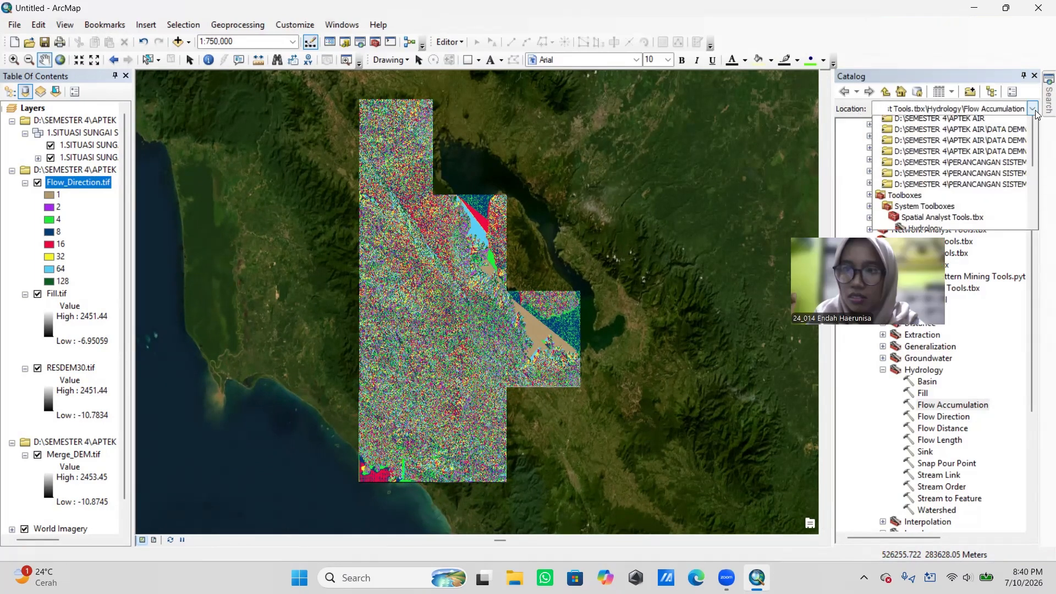
click(1032, 109)
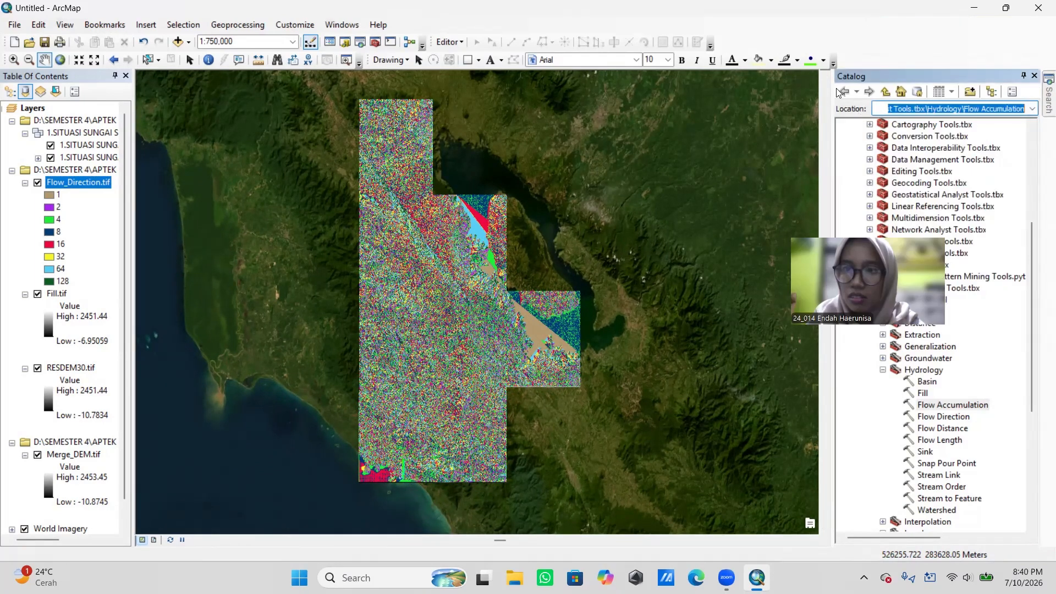
click(1049, 98)
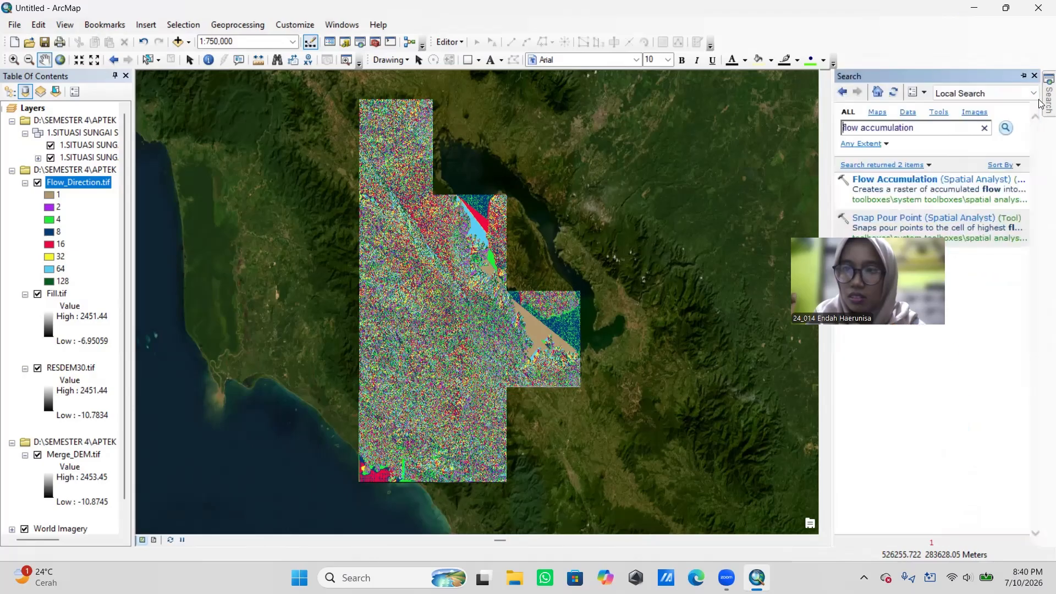
Step: Read the Flow Accumulation tool's item description, including its summary, illustration and usage notes, and close it
click(885, 199)
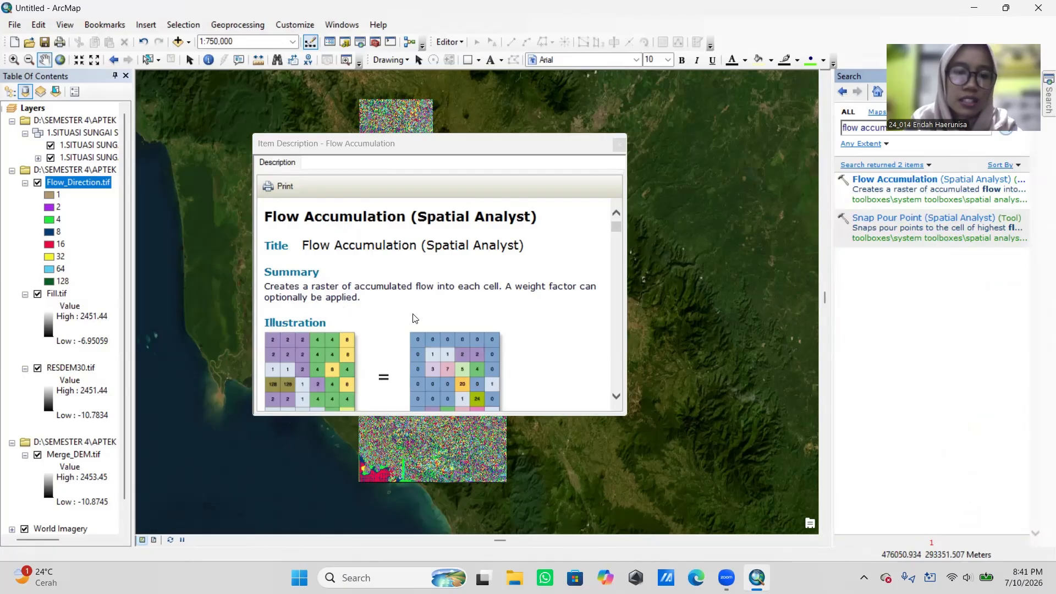
scroll(433, 309, down, 6)
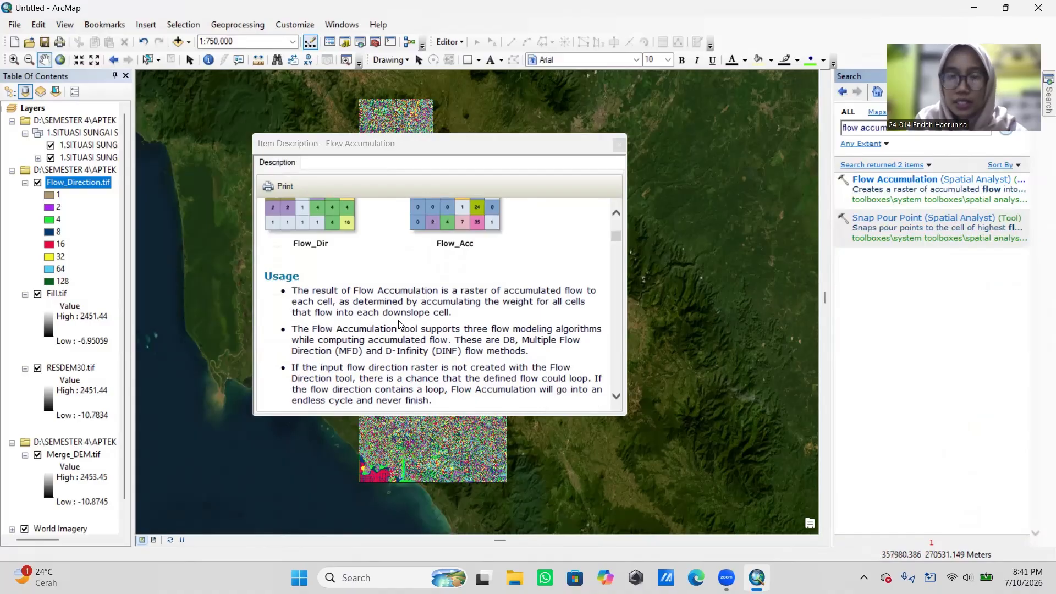
scroll(409, 327, down, 2)
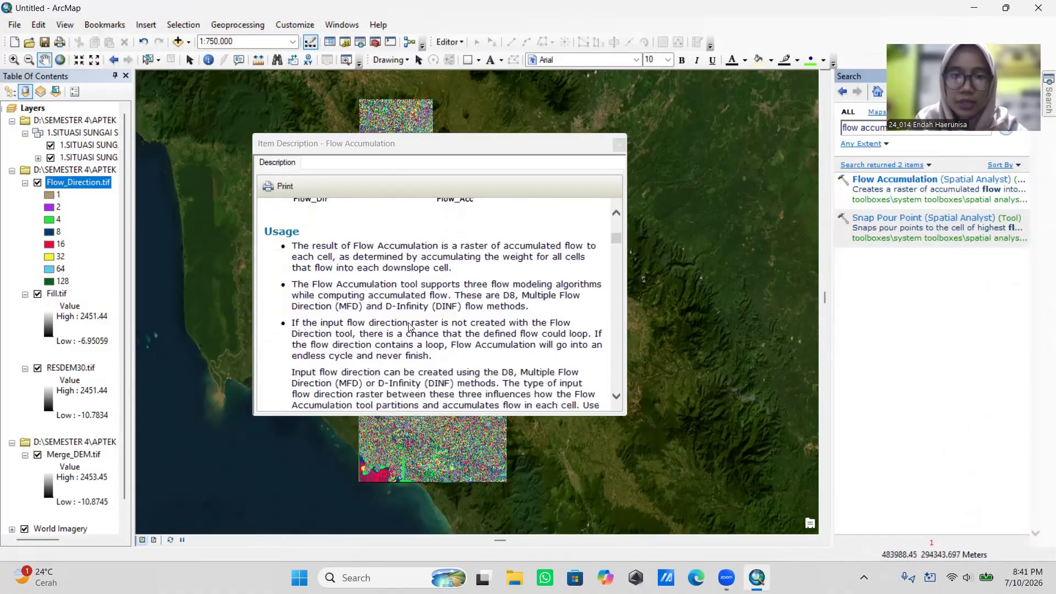
scroll(410, 327, down, 3)
scroll(409, 327, up, 1)
click(620, 144)
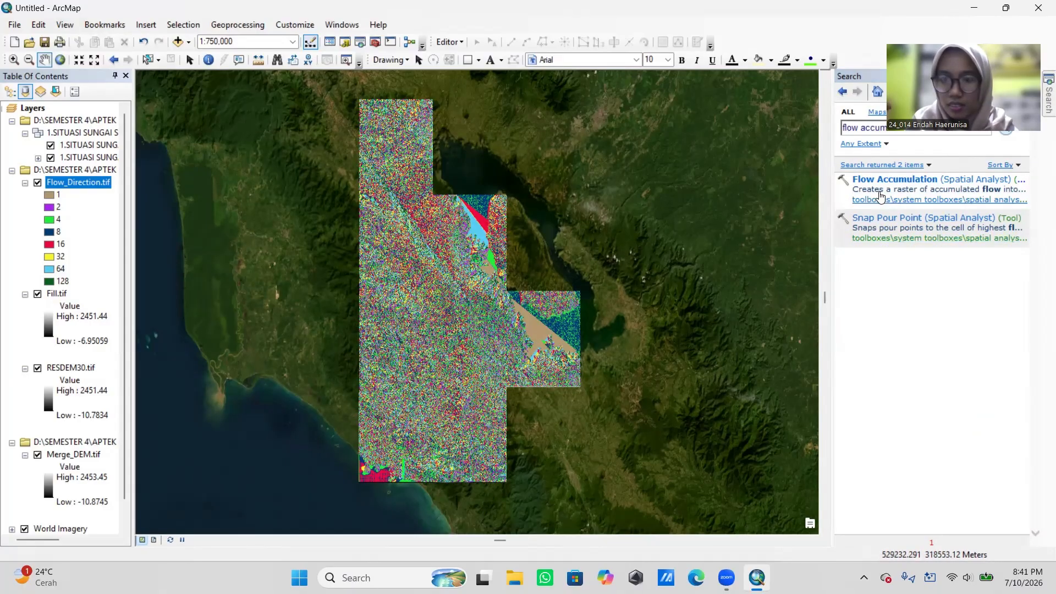
Step: Run Flow Accumulation on Flow_Direction.tif with the D8 type, saving the output accumulation raster as Flow_acc.tif in the DEM folder
click(895, 179)
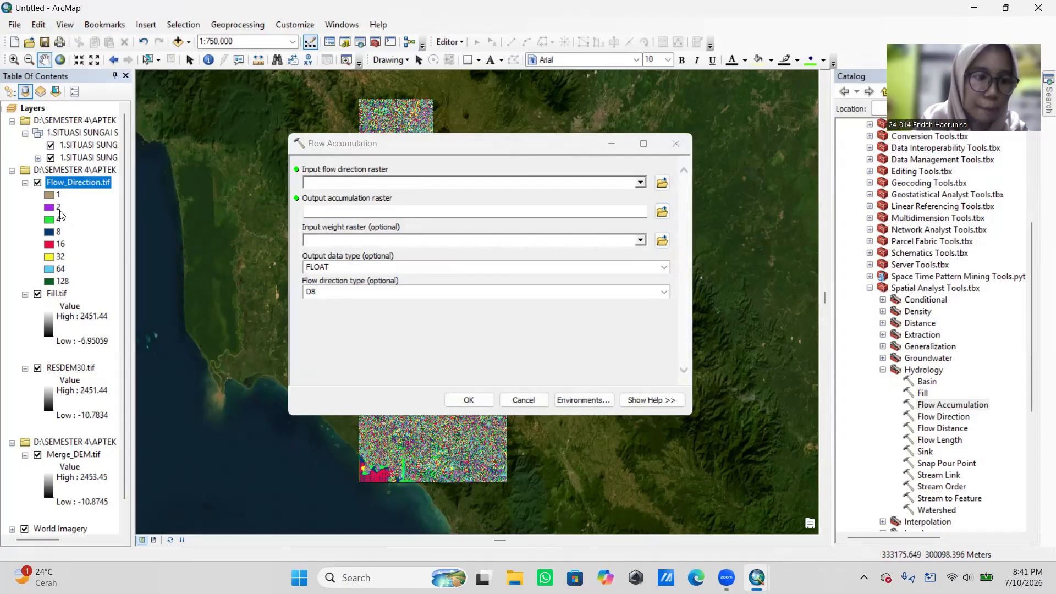
drag(63, 183, 330, 179)
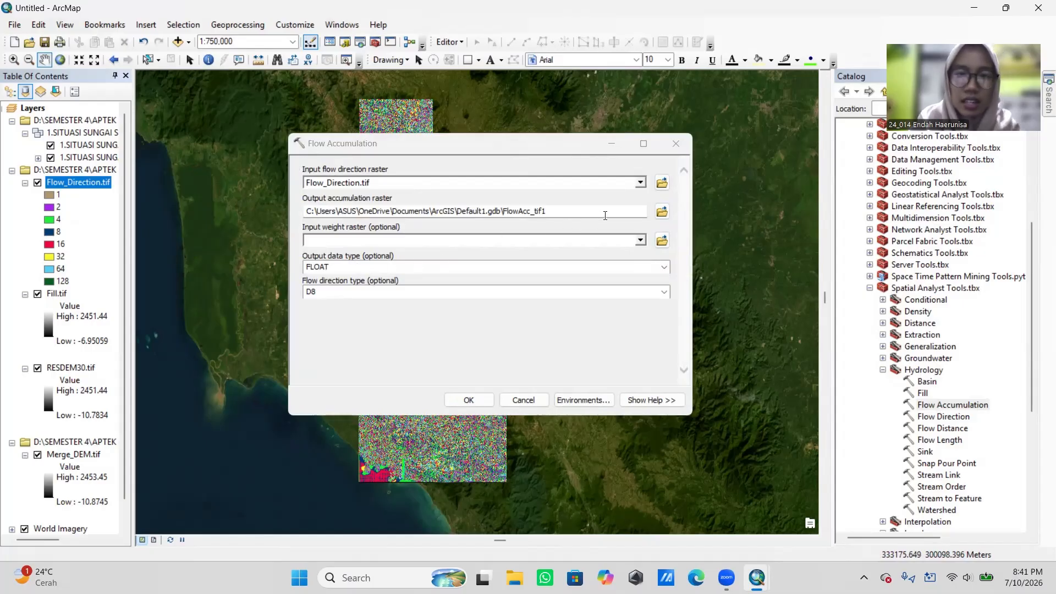
click(662, 211)
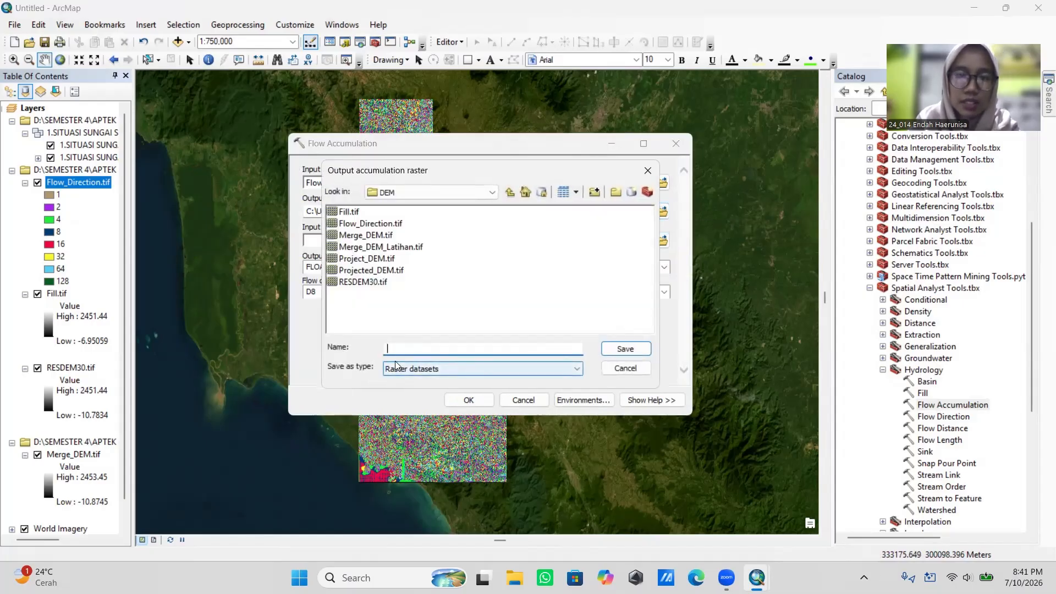
text(Fl)
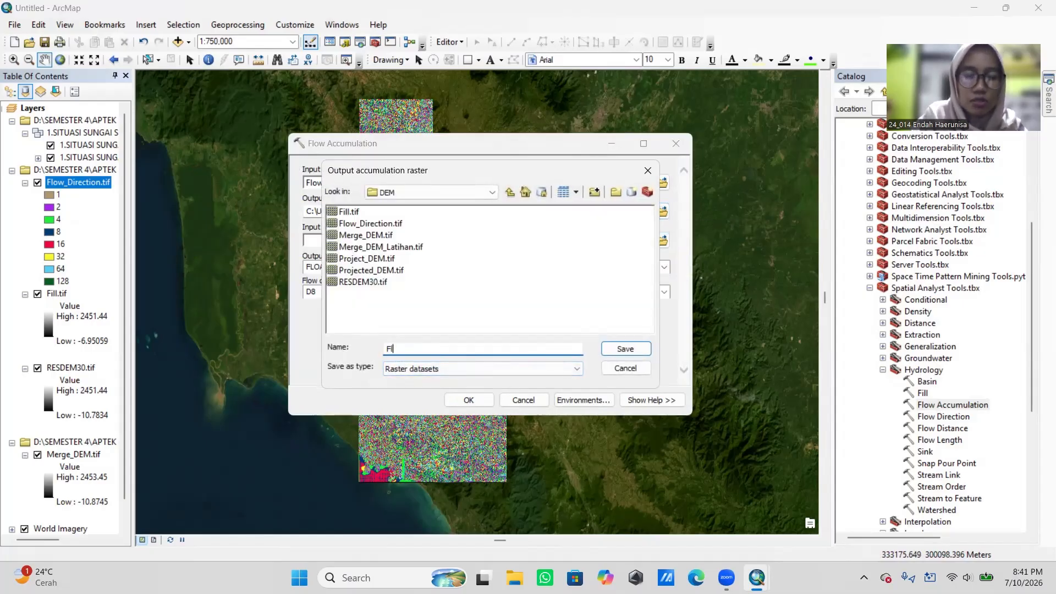
text(owACC.tif)
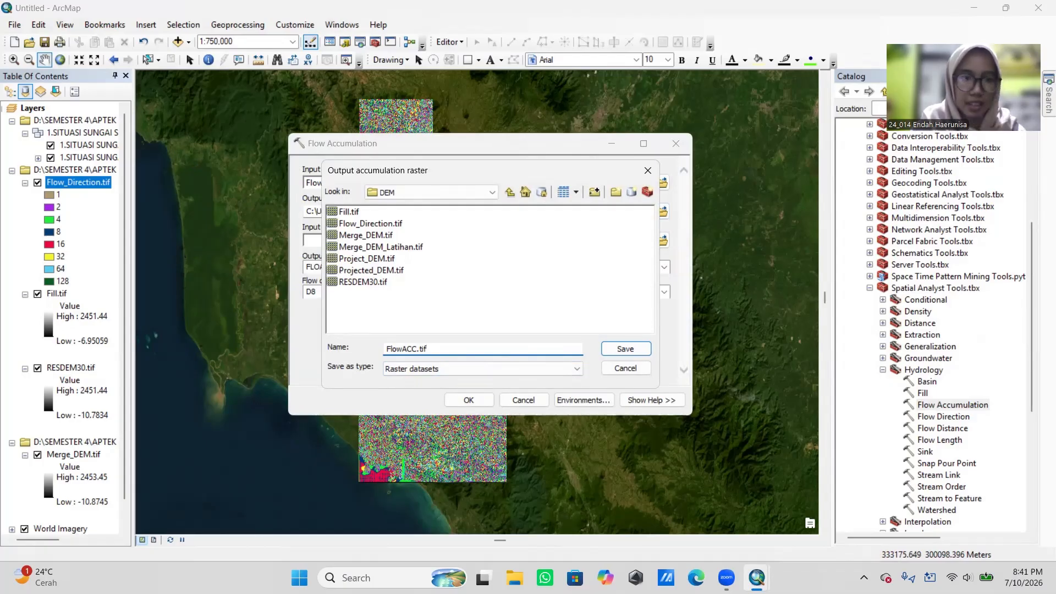
key(BackSpace)
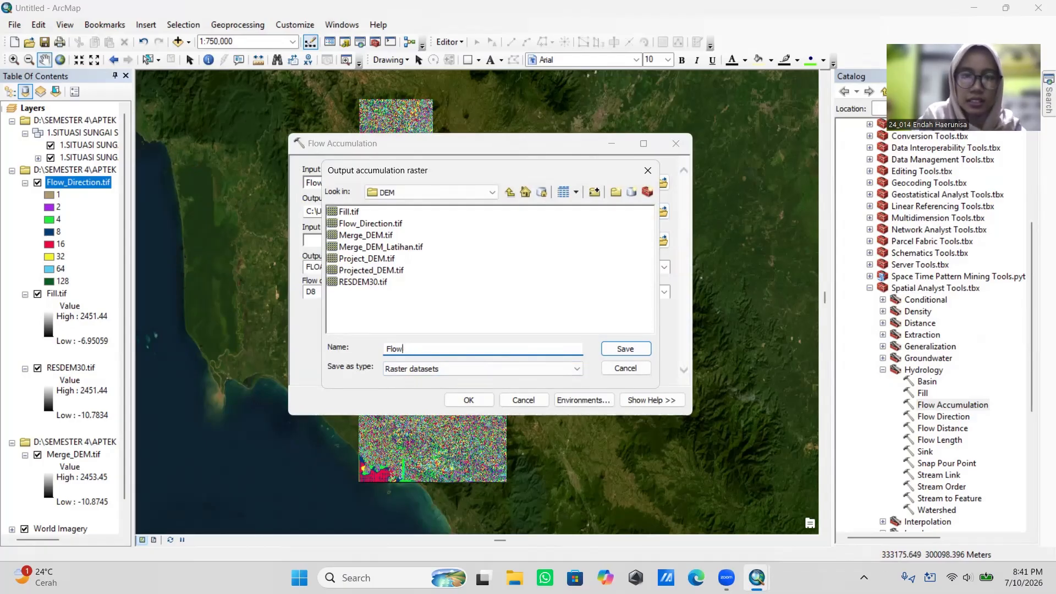
text(_a)
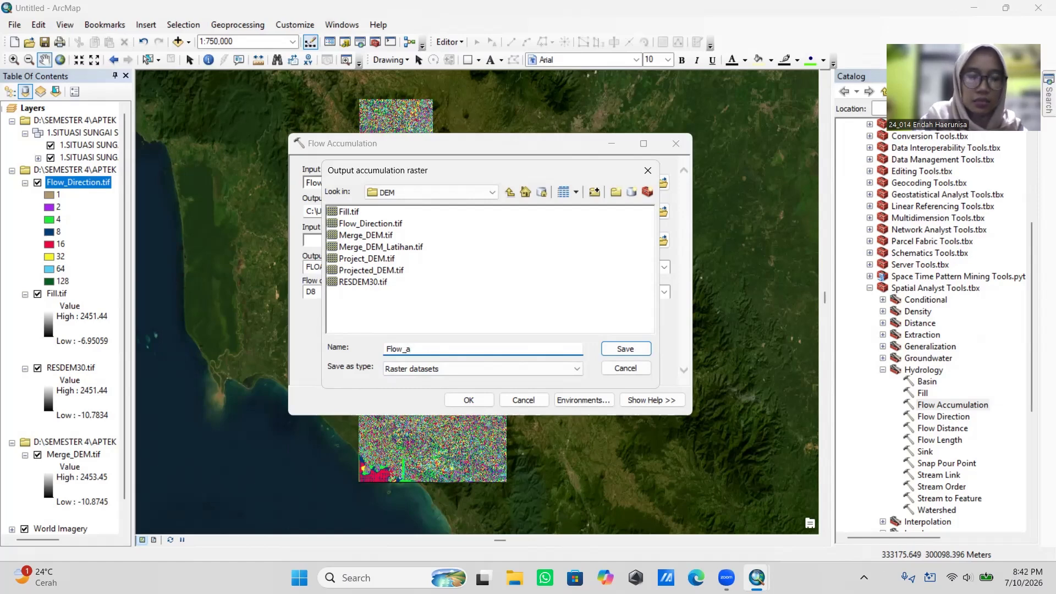
text(cc)
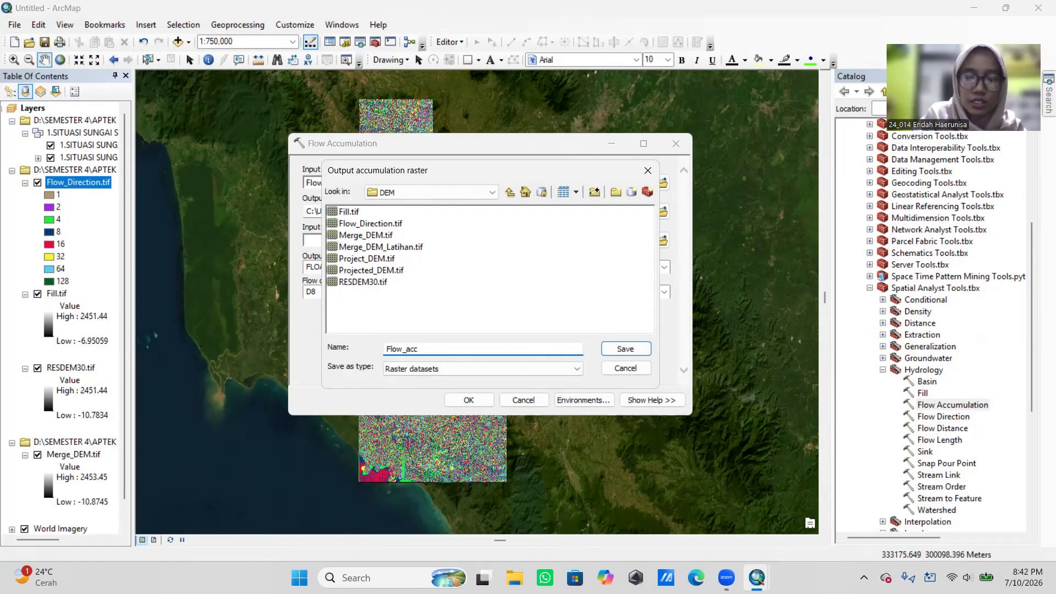
text(.tif)
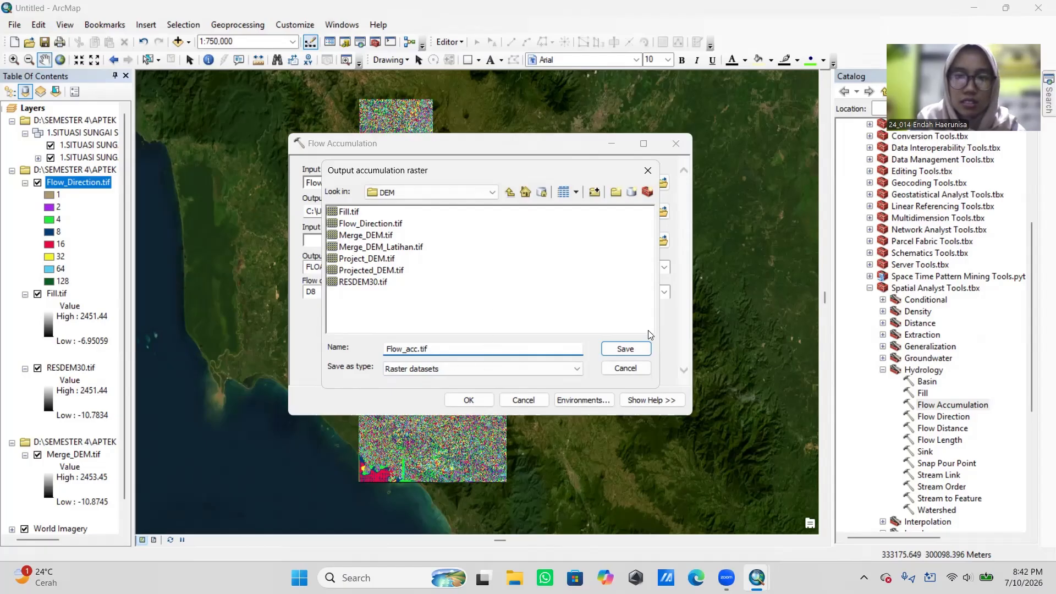
click(647, 352)
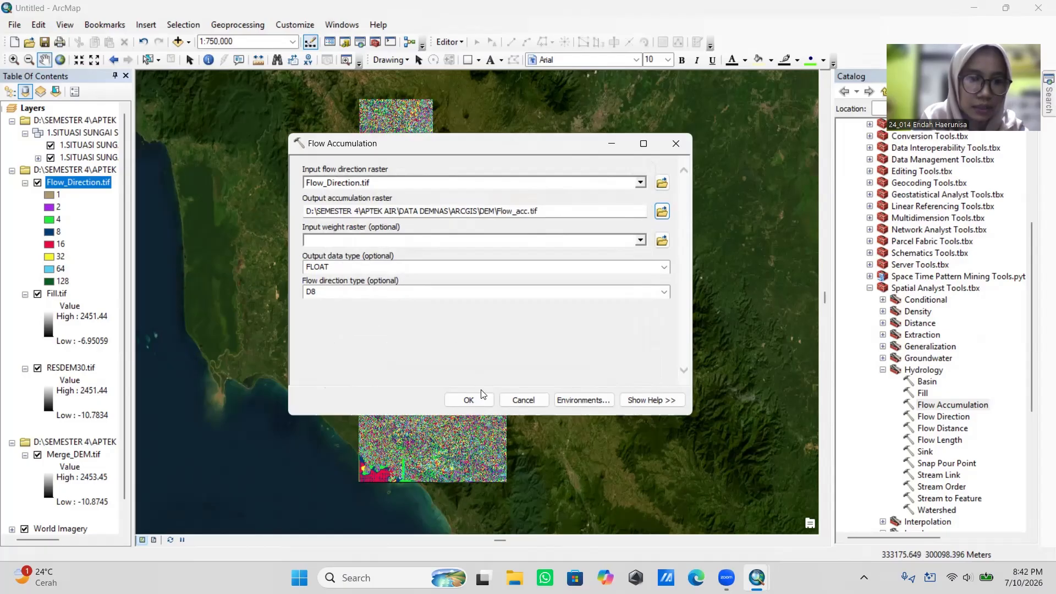
click(469, 400)
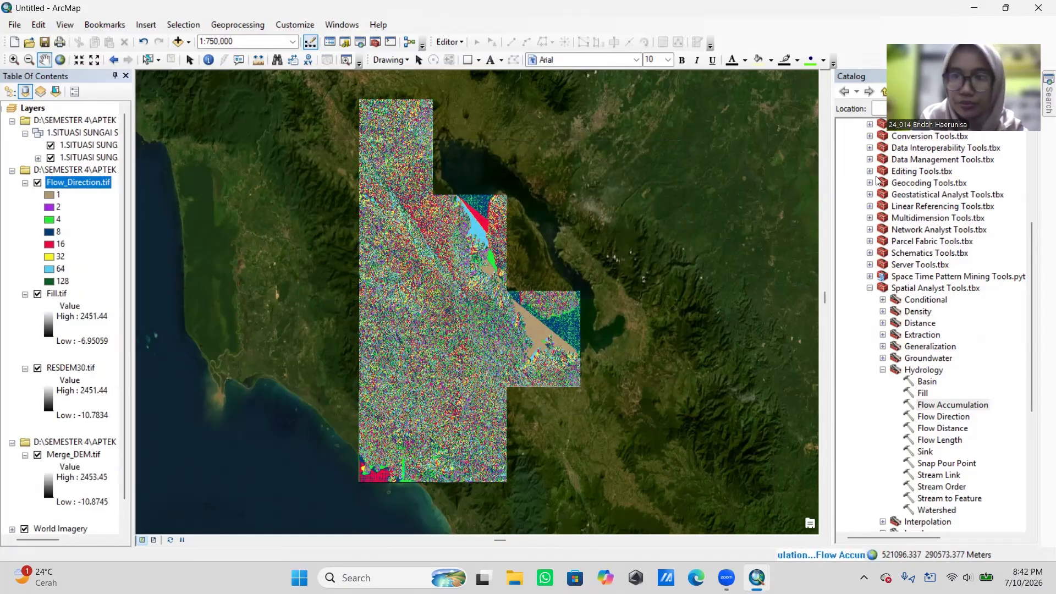
Step: Close the Catalog and zoom to the Flow_acc.tif layer to examine the flow accumulation raster on the map
drag(962, 38, 841, 100)
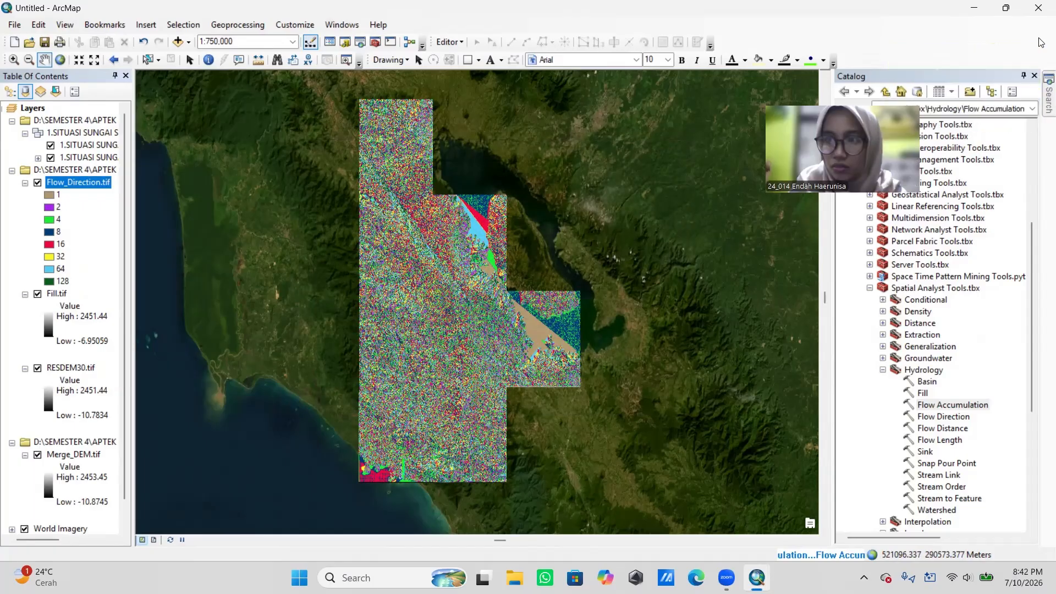
click(1033, 76)
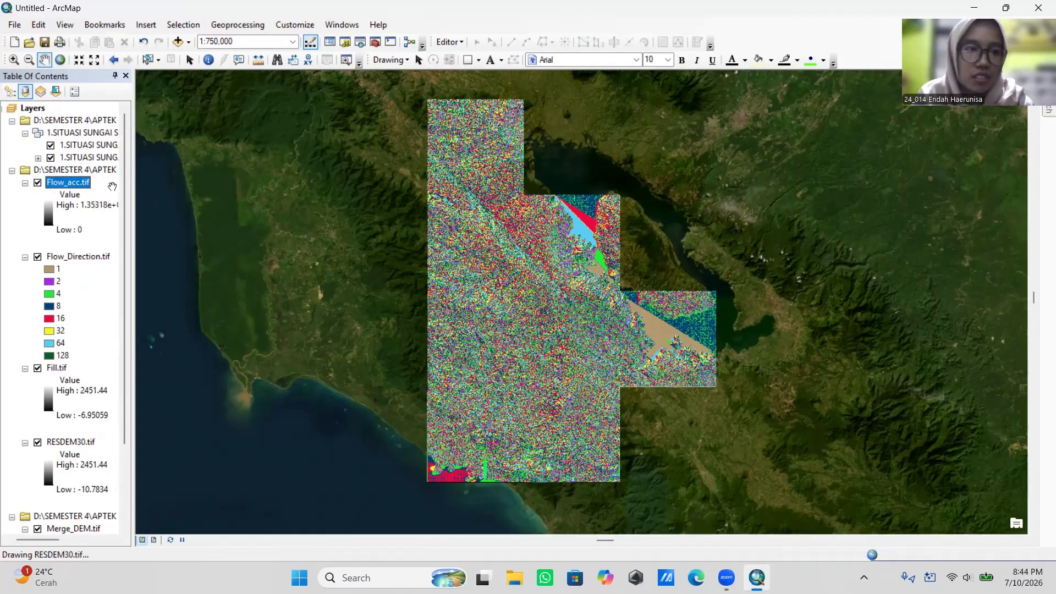
drag(667, 284, 677, 307)
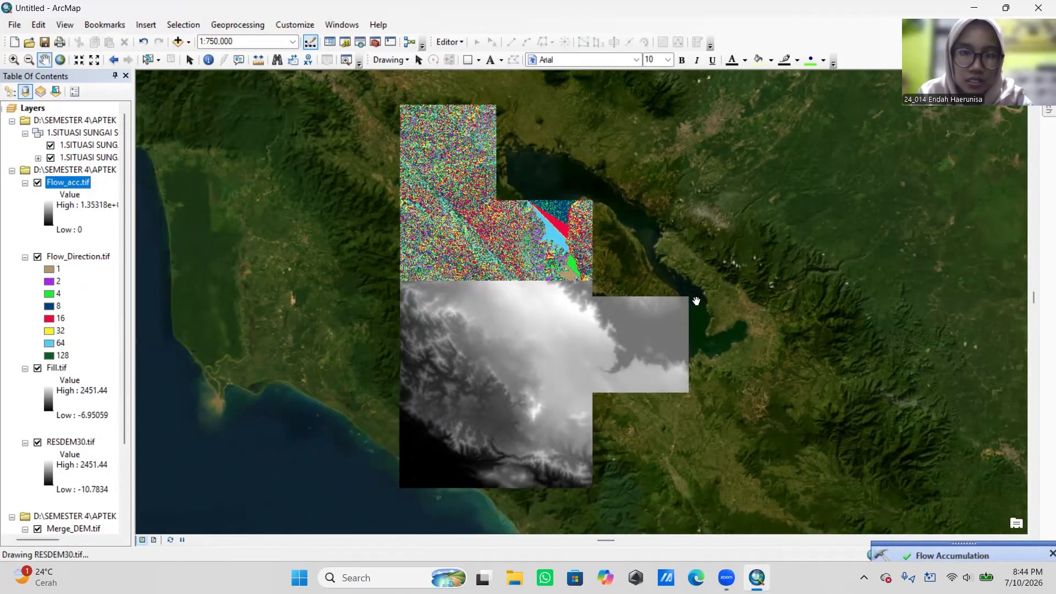
drag(788, 257, 673, 259)
drag(649, 381, 882, 328)
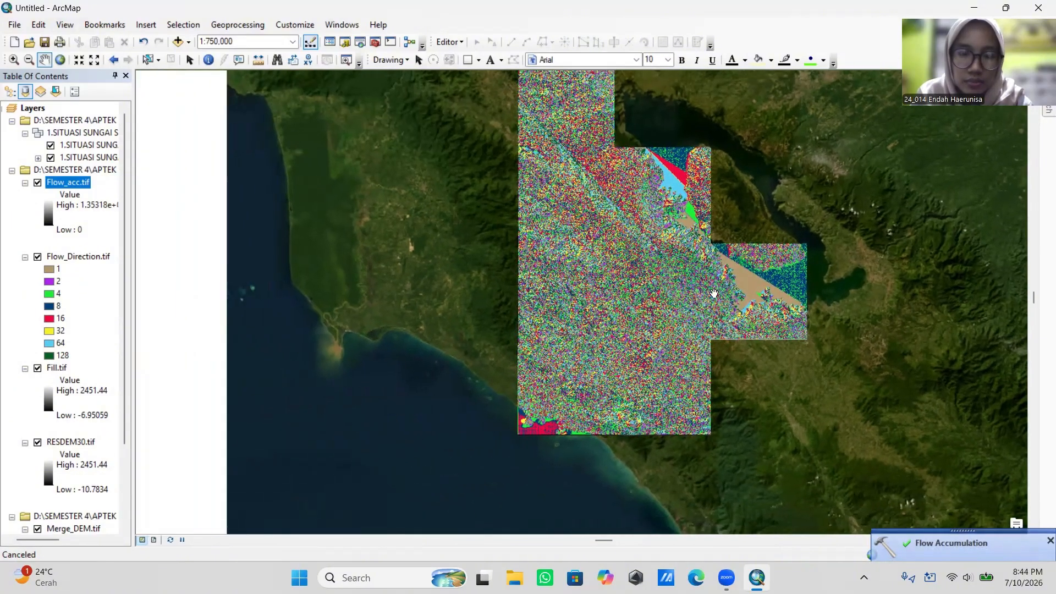
right_click(80, 185)
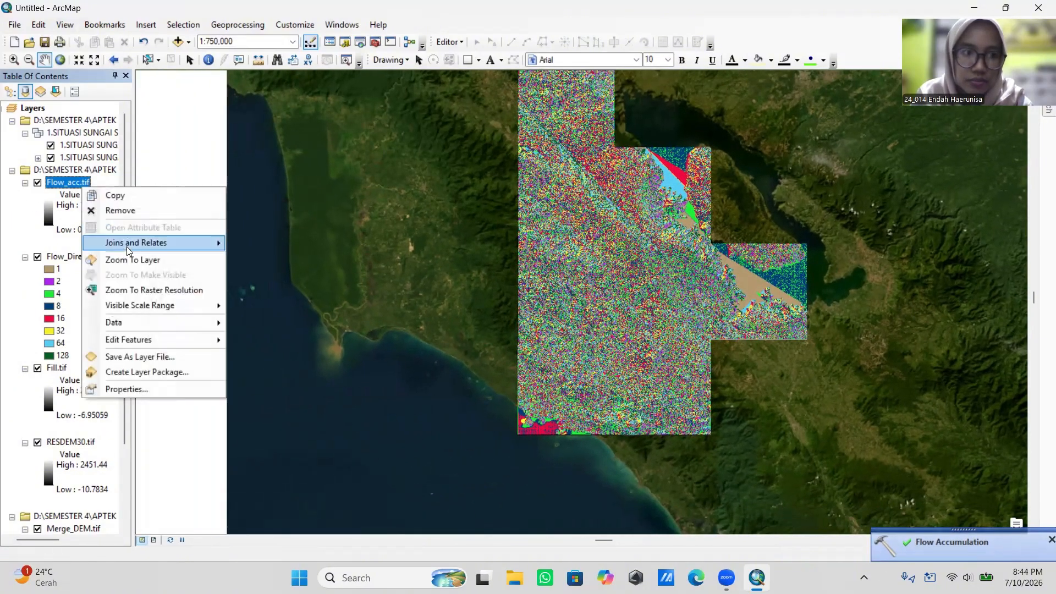
click(135, 260)
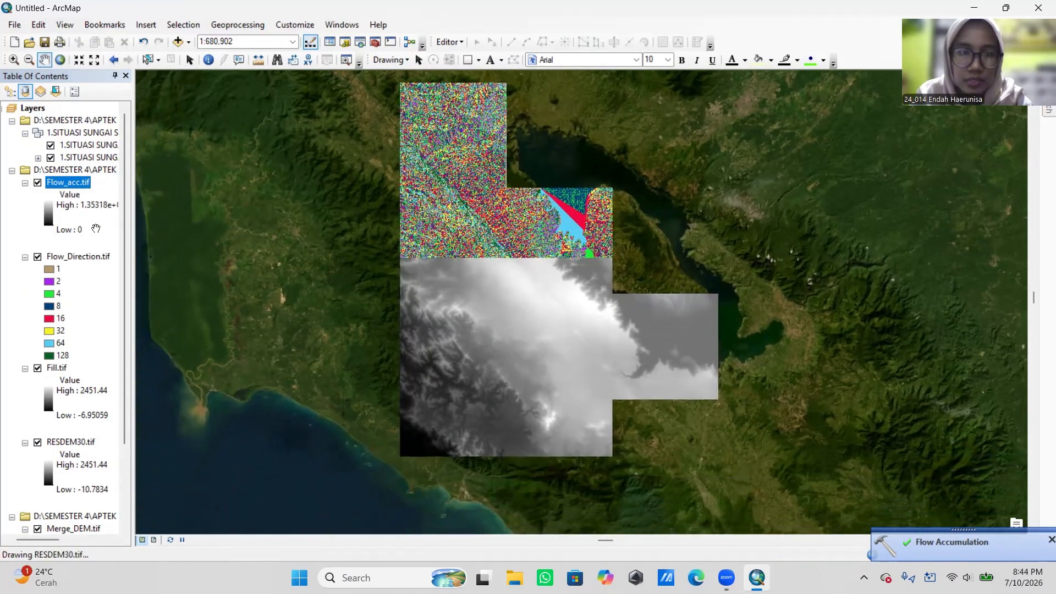
drag(515, 349, 536, 292)
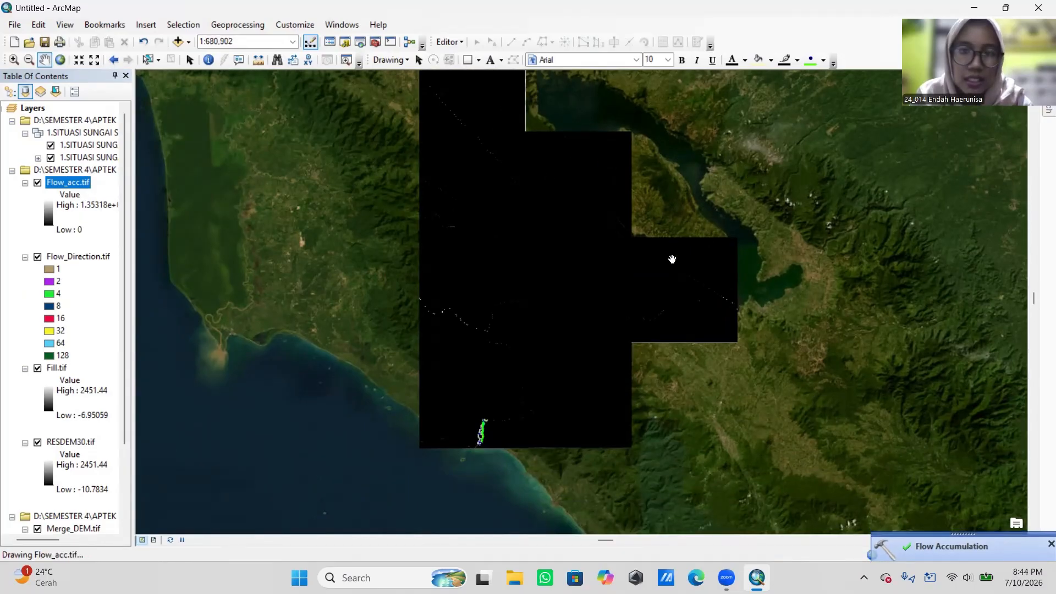
drag(672, 170, 670, 217)
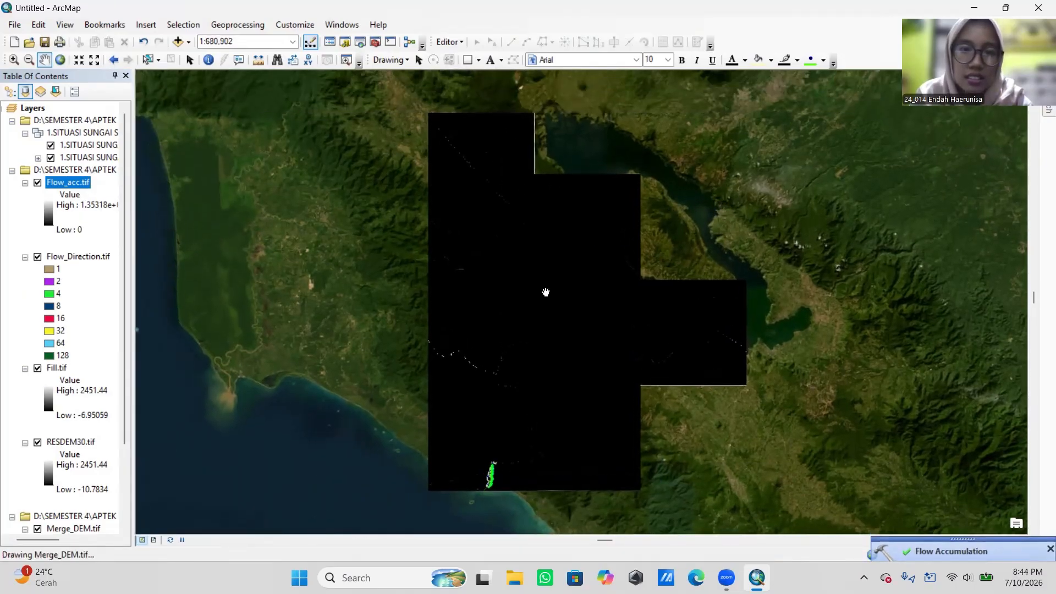
Step: Switch the Flow_acc.tif layer's symbology to Classified with 2 classes
right_click(77, 184)
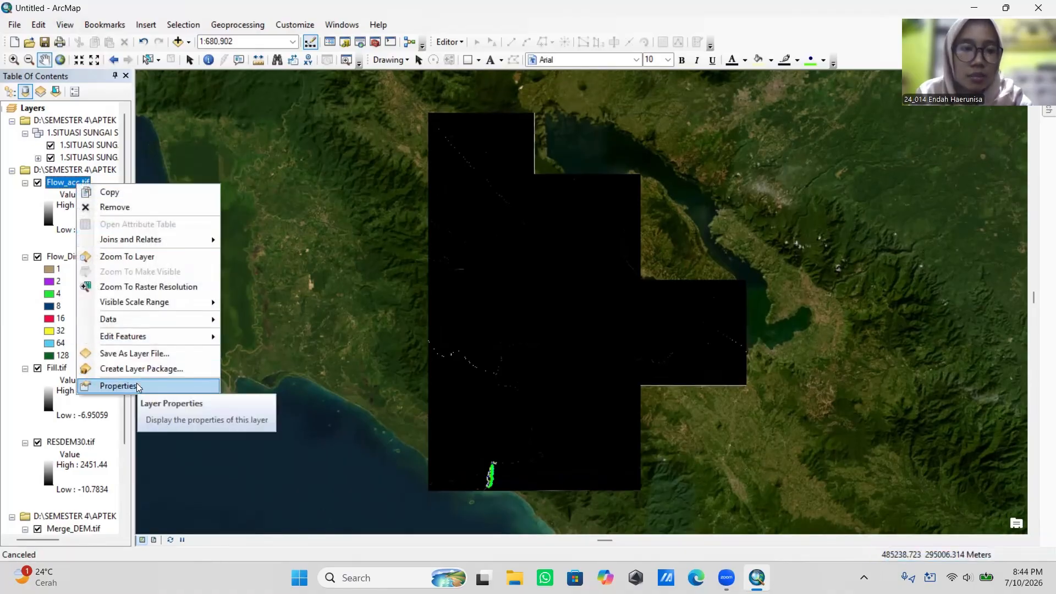
click(199, 386)
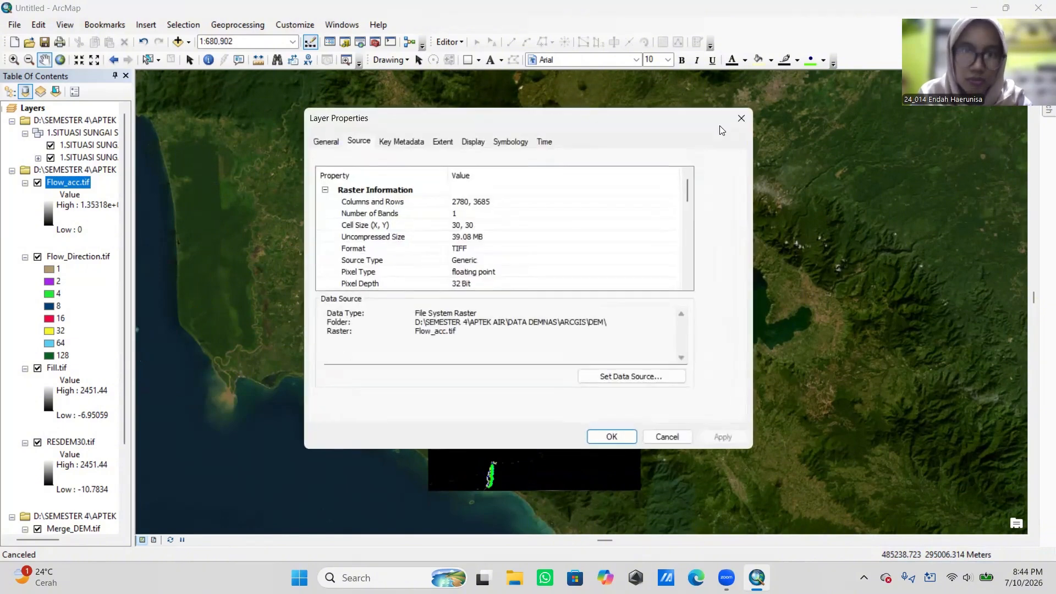
click(517, 143)
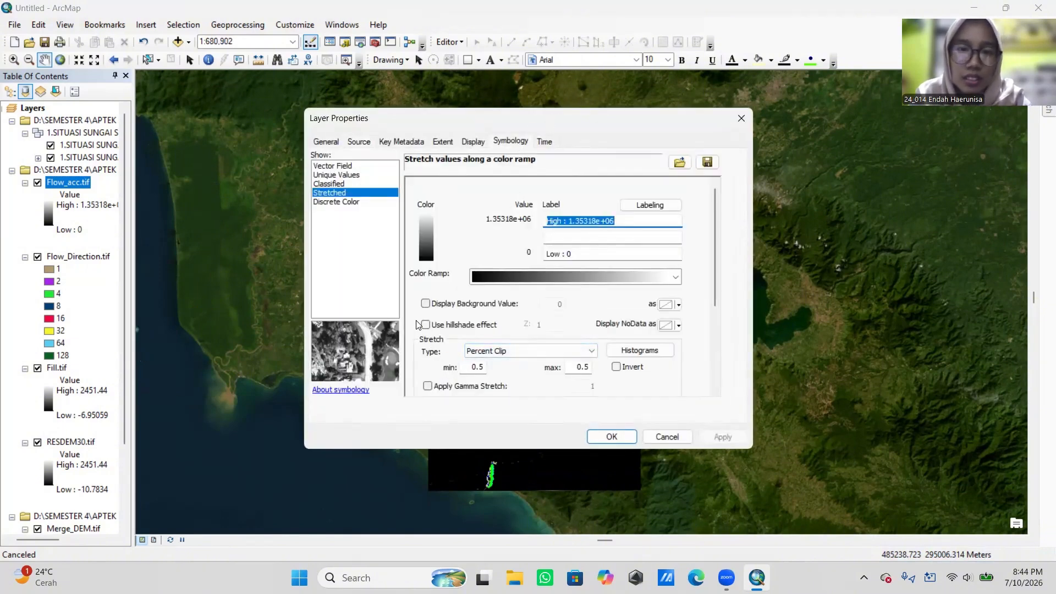
click(347, 203)
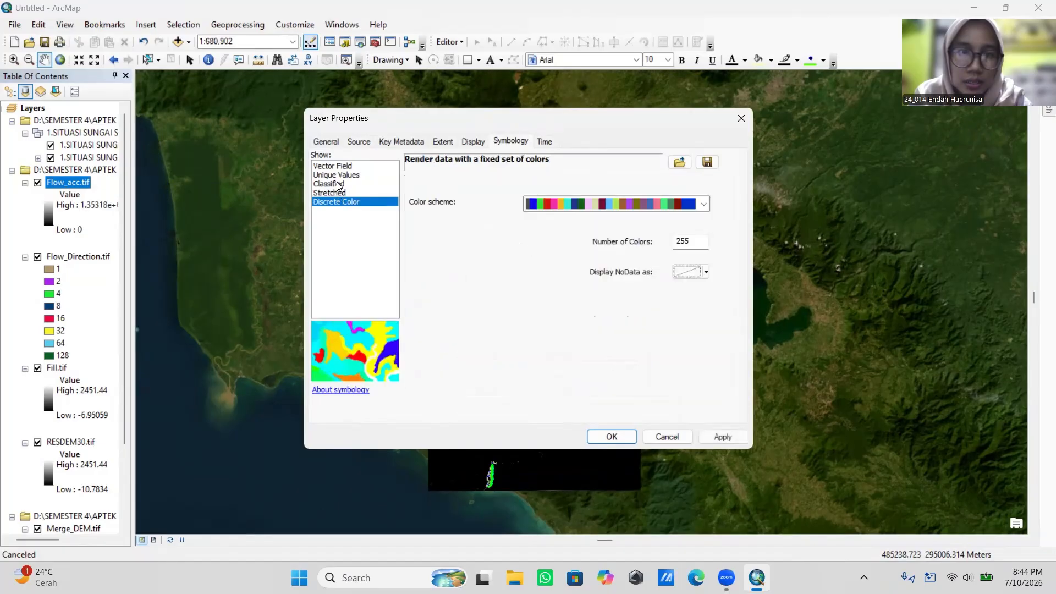
click(339, 185)
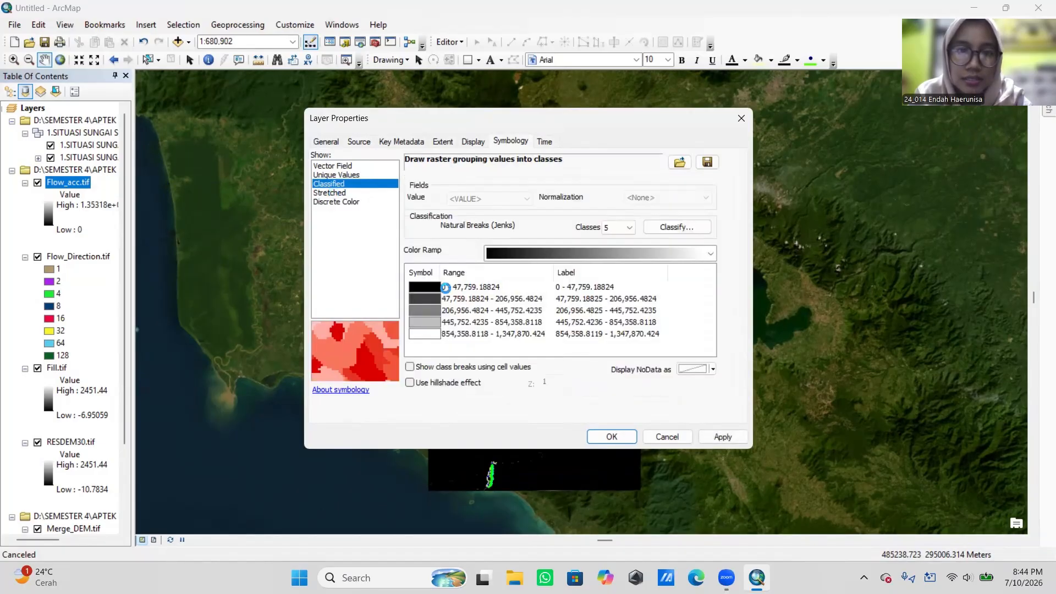
click(617, 228)
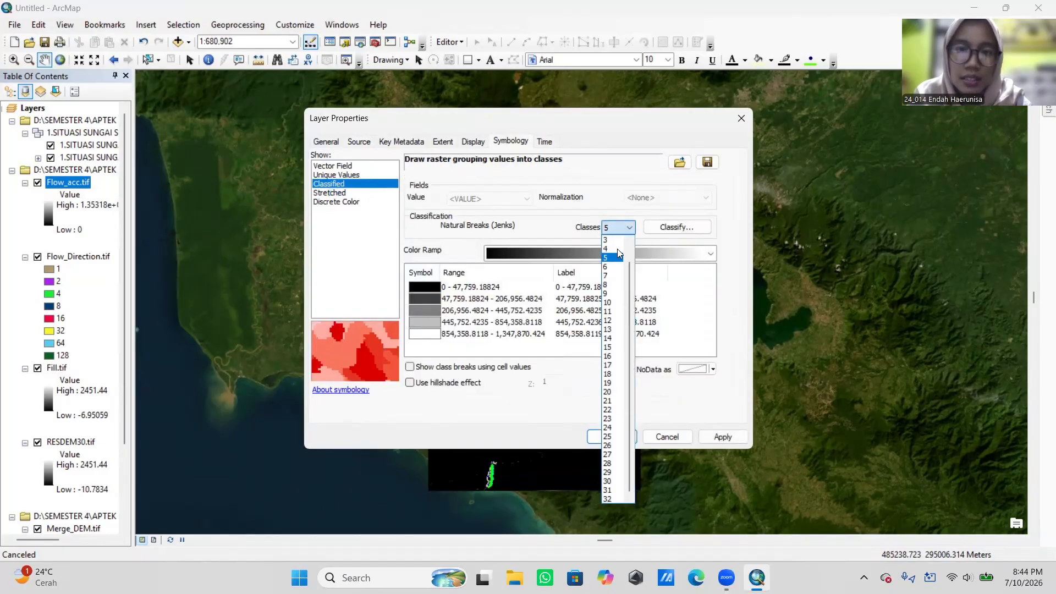
click(608, 250)
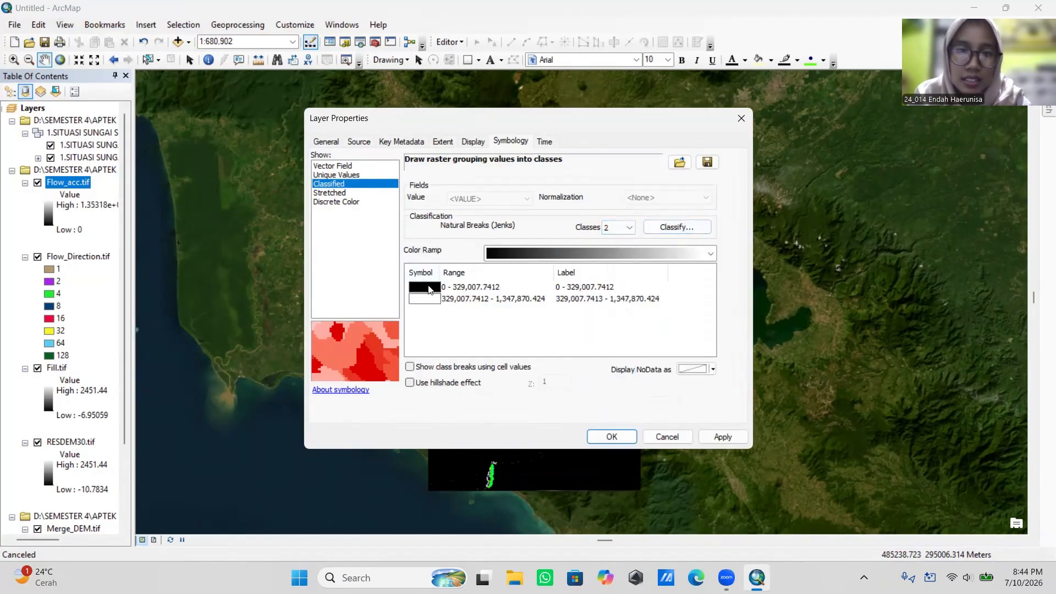
Step: Color the lower flow accumulation class white and the upper class light blue, and apply the symbology to Flow_acc.tif
click(430, 291)
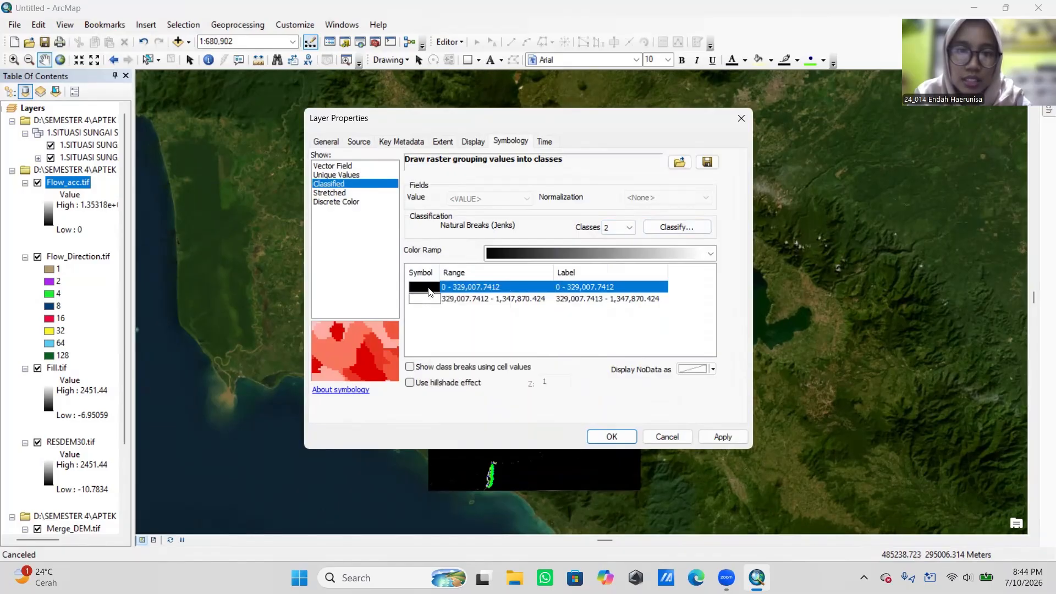
double_click(429, 289)
click(429, 289)
click(429, 290)
click(429, 318)
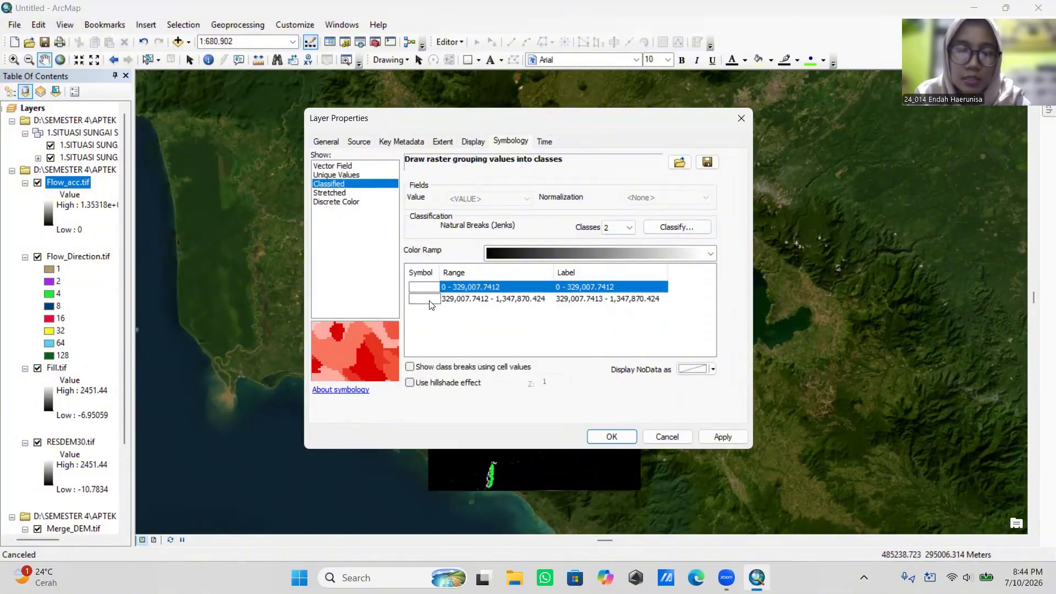
click(424, 299)
click(424, 299)
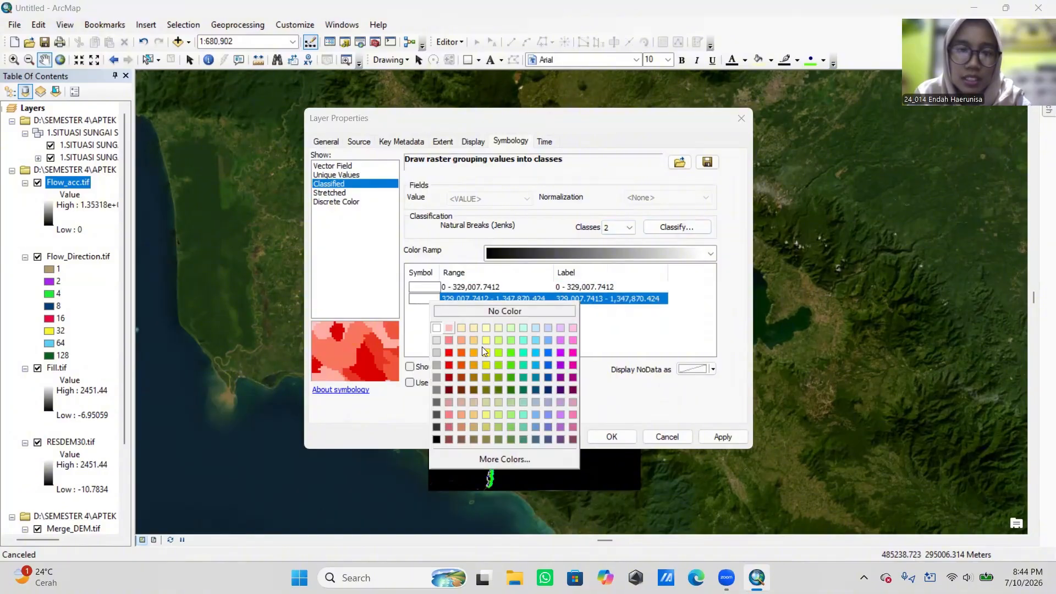
click(537, 350)
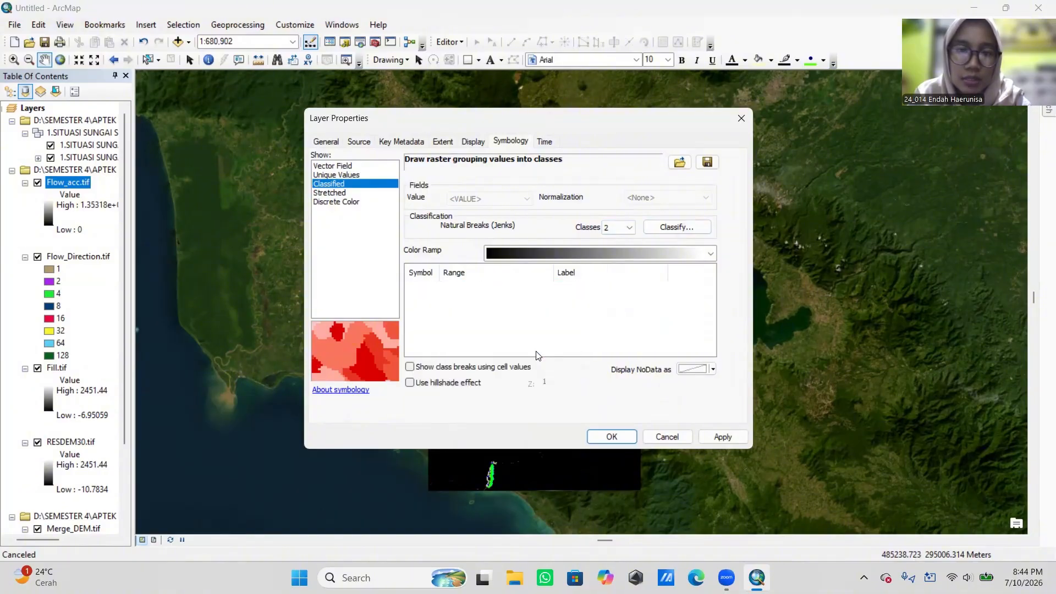
click(614, 438)
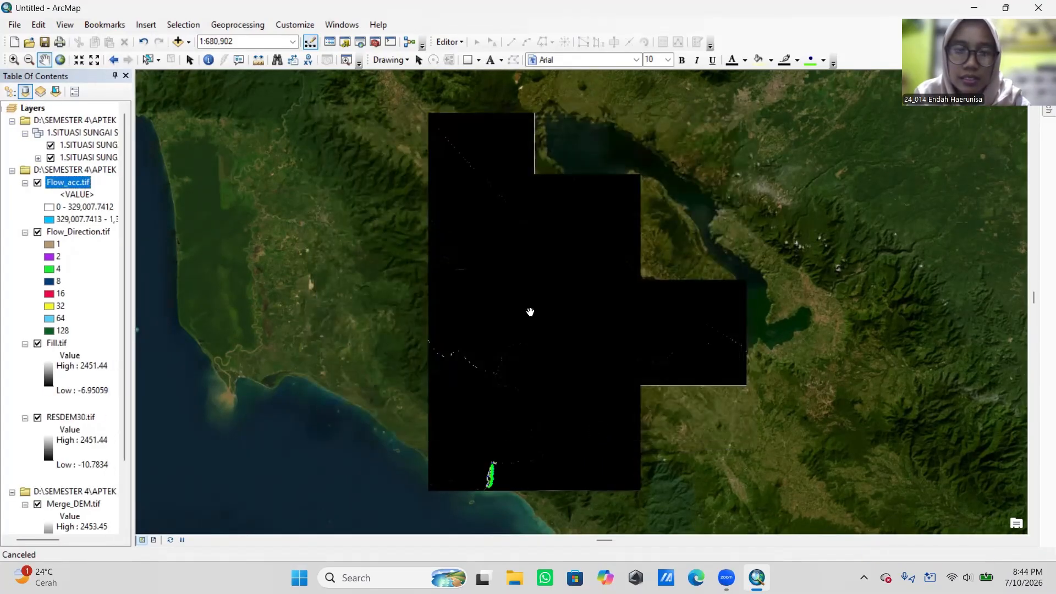
Step: Examine the reclassified Flow_acc.tif on the map, looking over the high-accumulation stream cells across the DEM area
drag(537, 342, 575, 346)
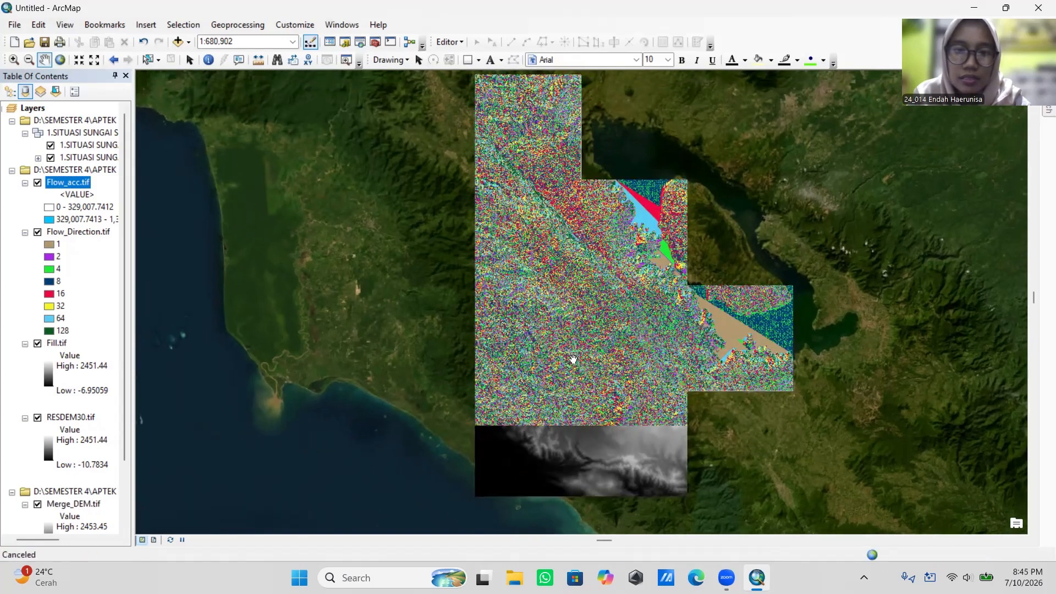
drag(681, 362, 675, 342)
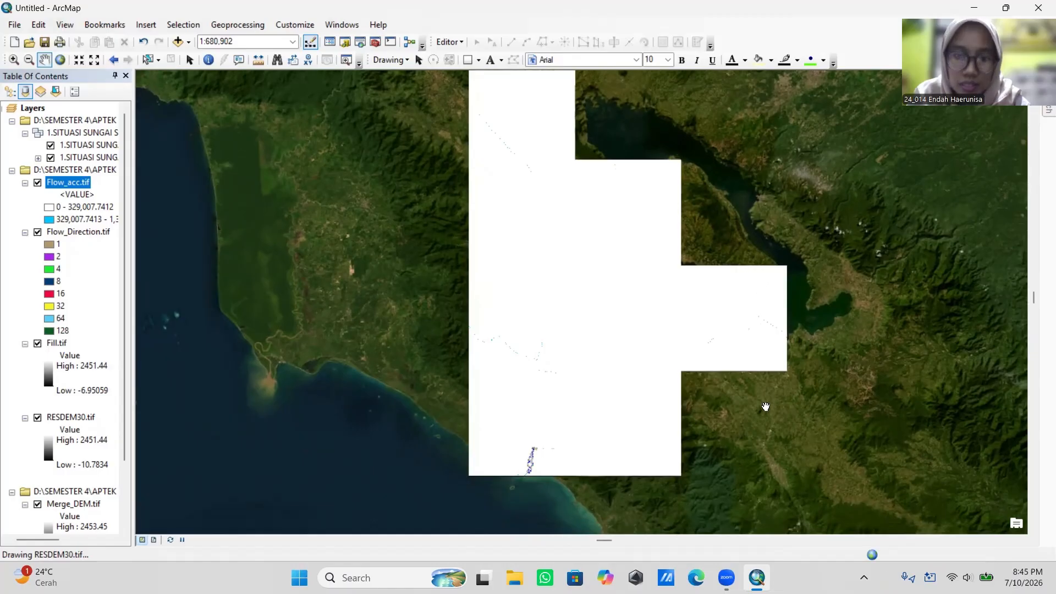
scroll(562, 285, up, 1)
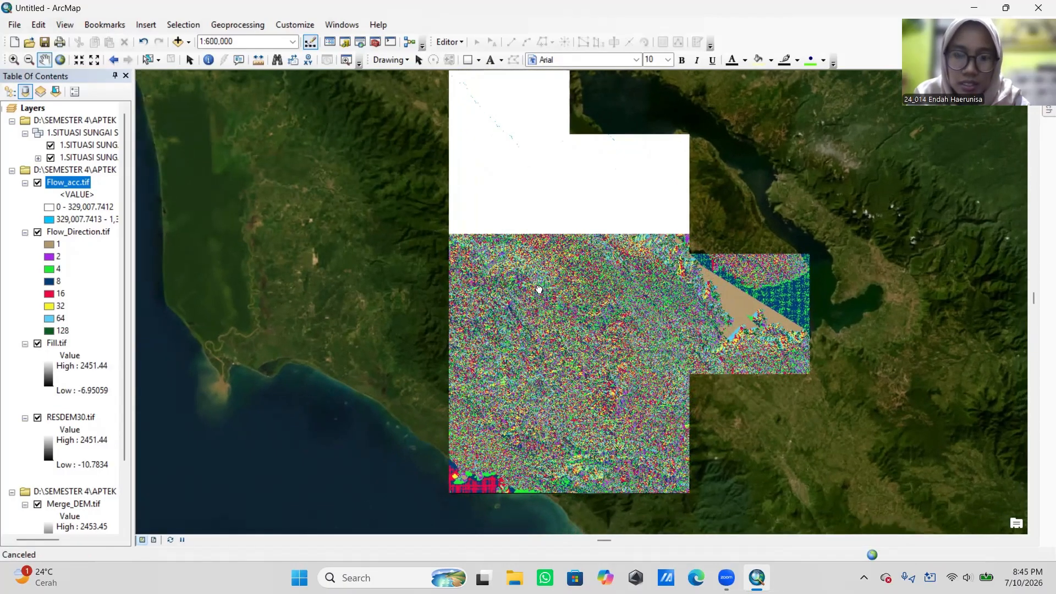
scroll(542, 216, up, 1)
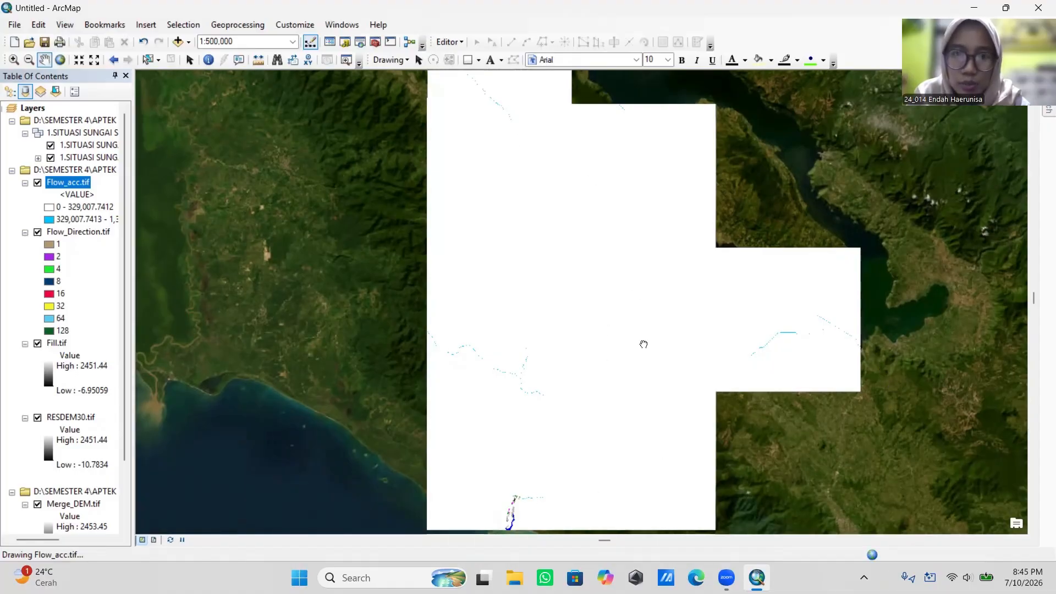
scroll(563, 343, up, 1)
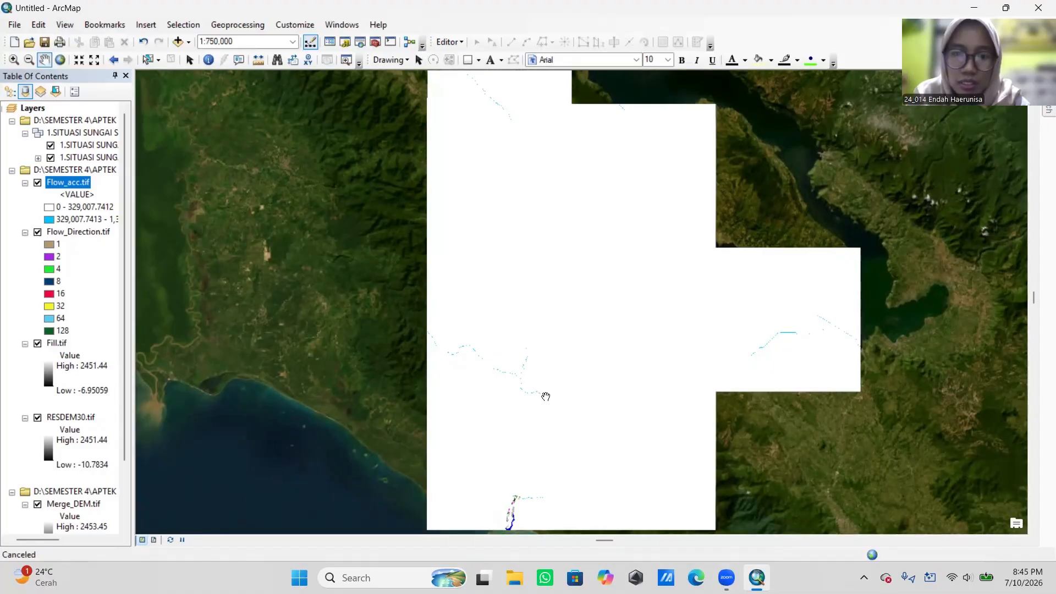
drag(536, 360, 578, 288)
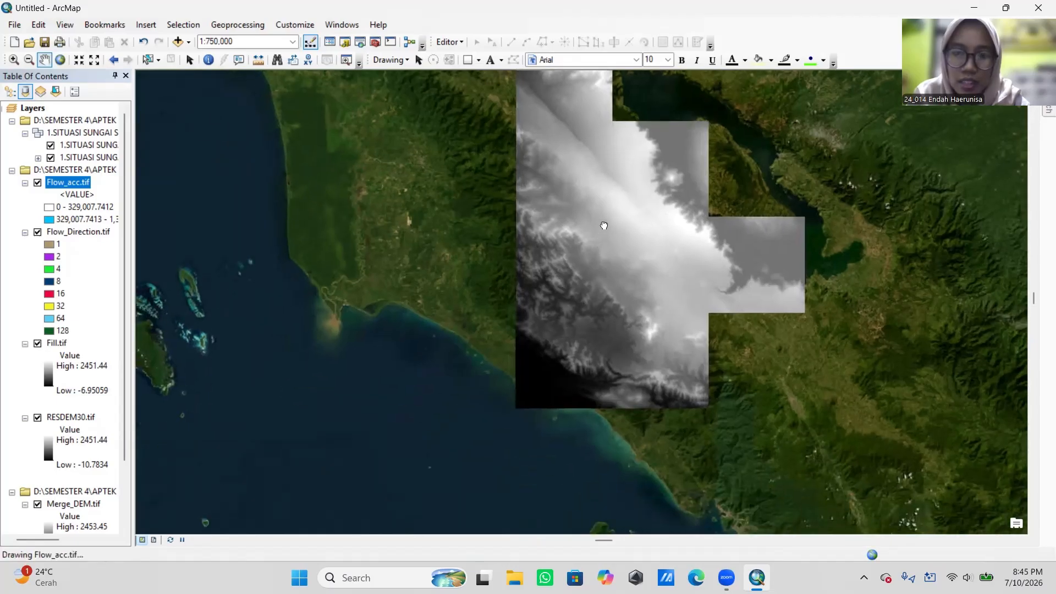
scroll(603, 225, down, 1)
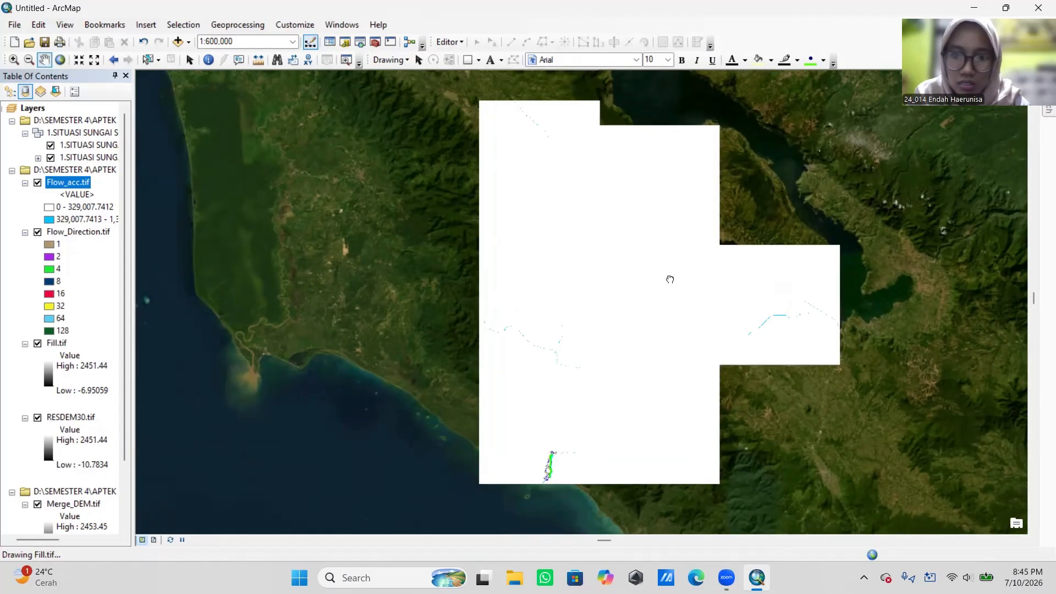
scroll(638, 259, down, 1)
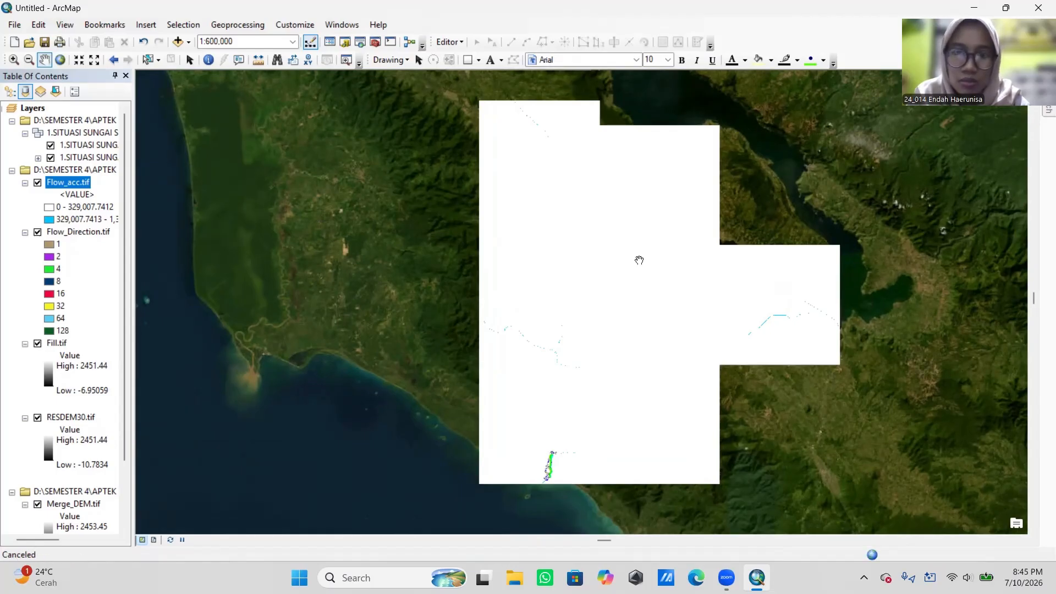
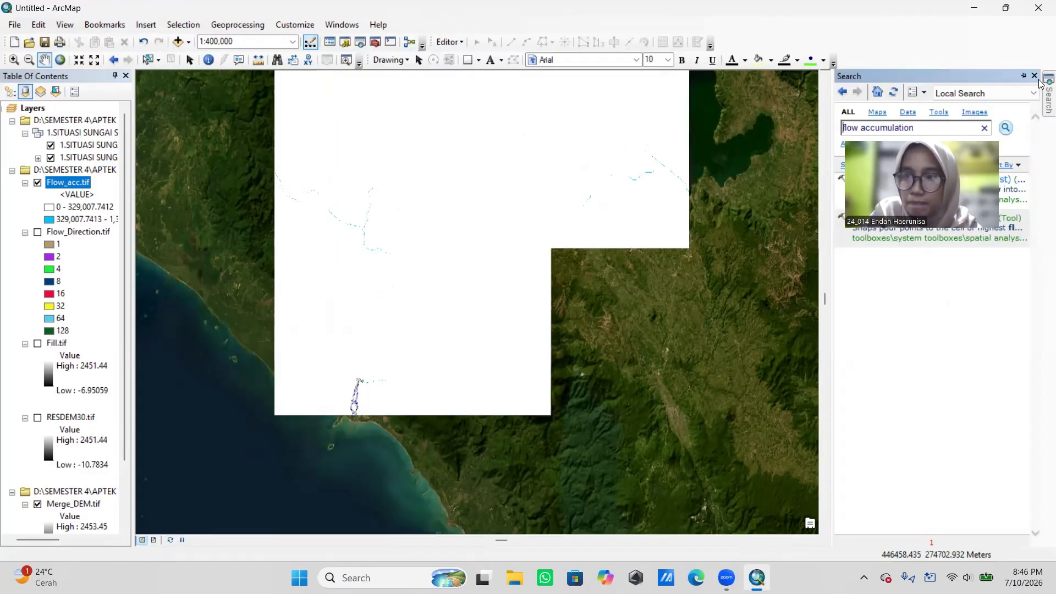
Step: Close the Search window, open the Catalog and browse to New folder within D:\SEMESTER 4\APTEK AIR\DATA DEMNAS
click(1034, 76)
click(345, 42)
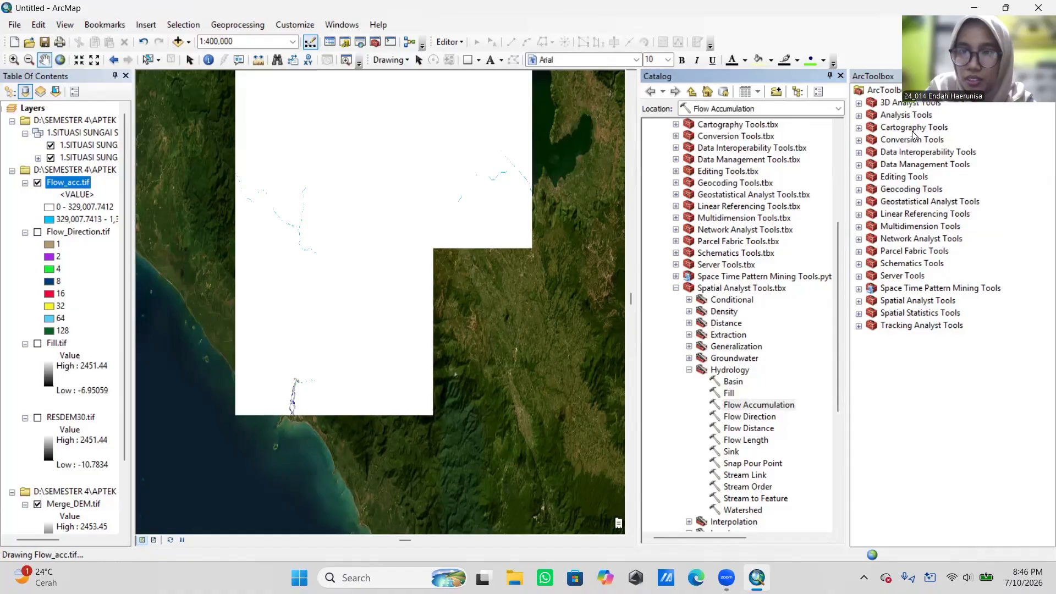
scroll(719, 170, up, 6)
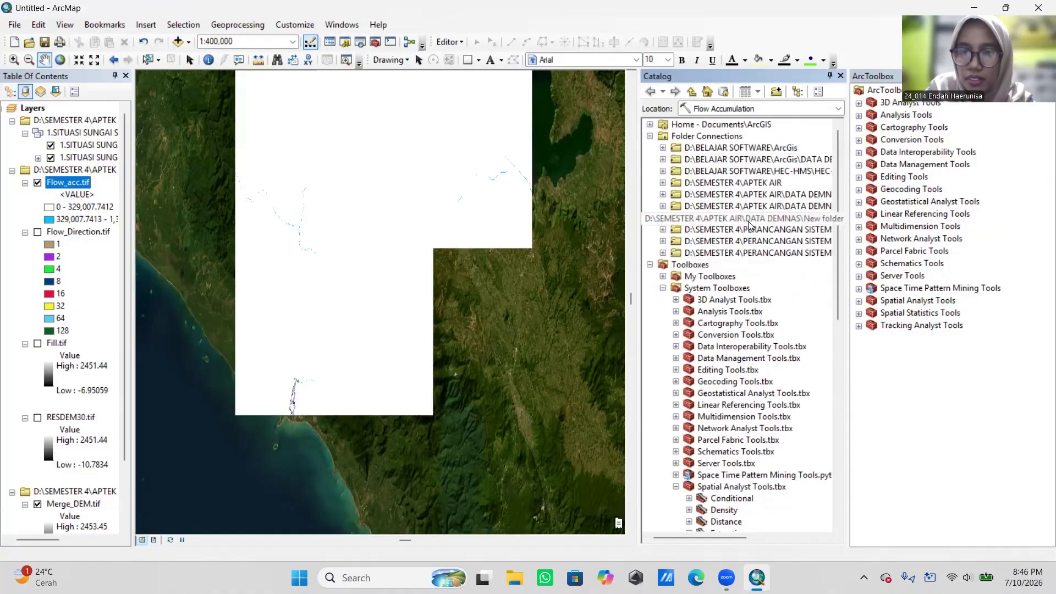
click(765, 183)
double_click(764, 184)
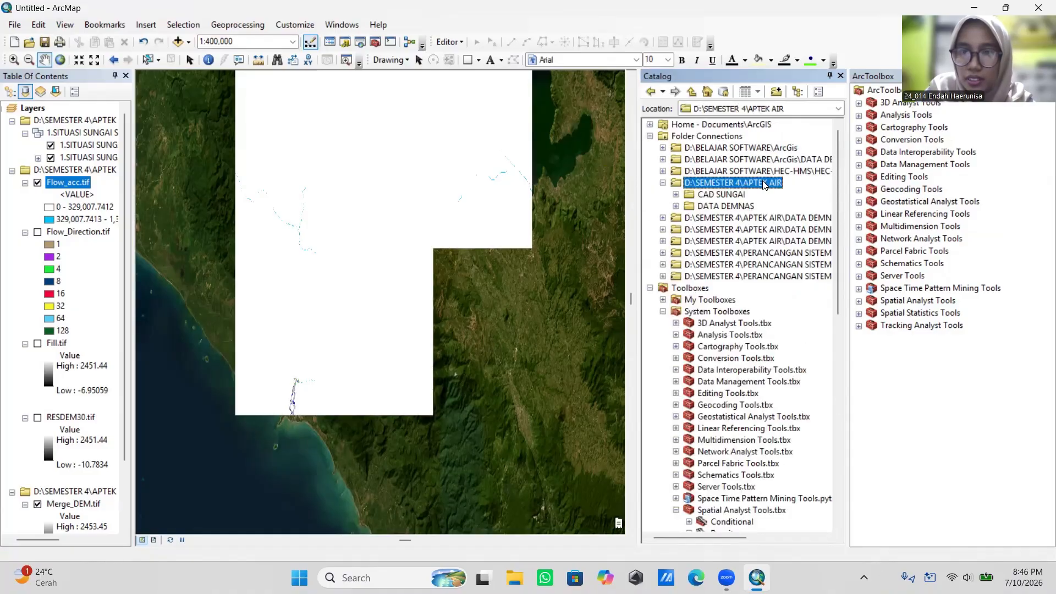
double_click(725, 205)
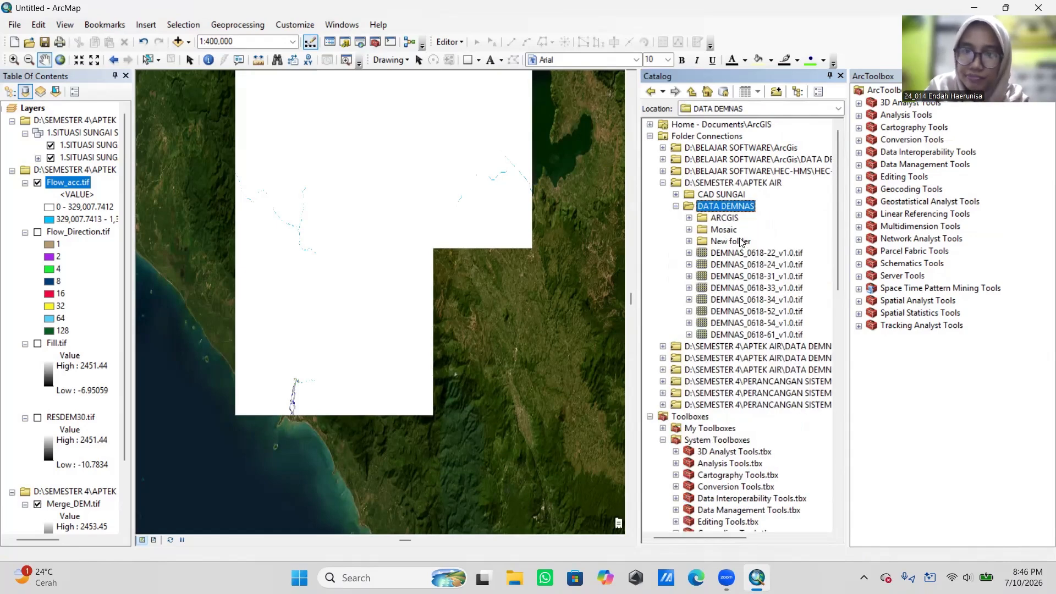
click(741, 241)
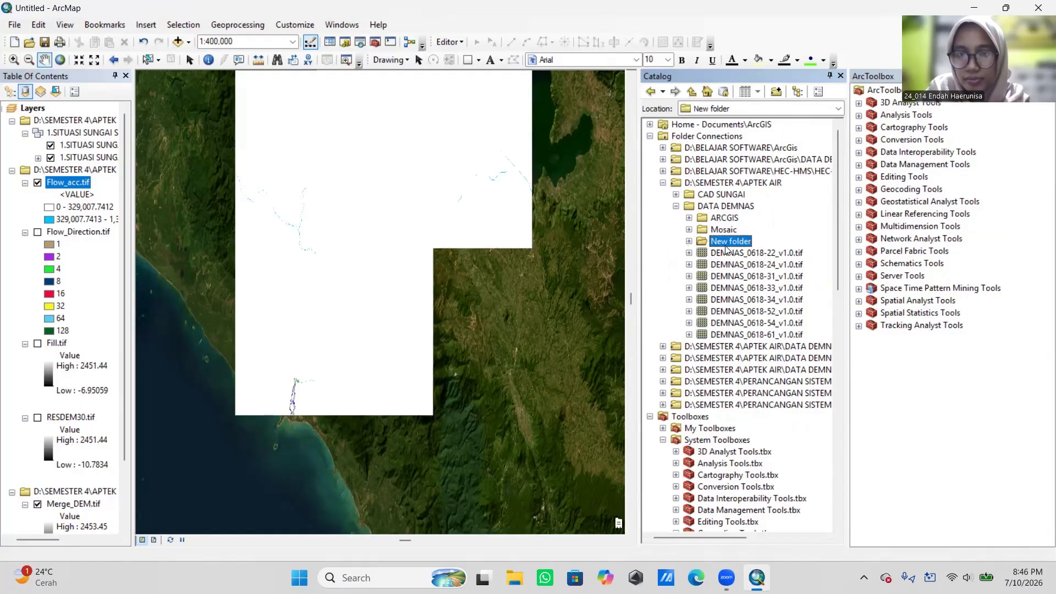
scroll(748, 300, down, 3)
scroll(748, 303, up, 3)
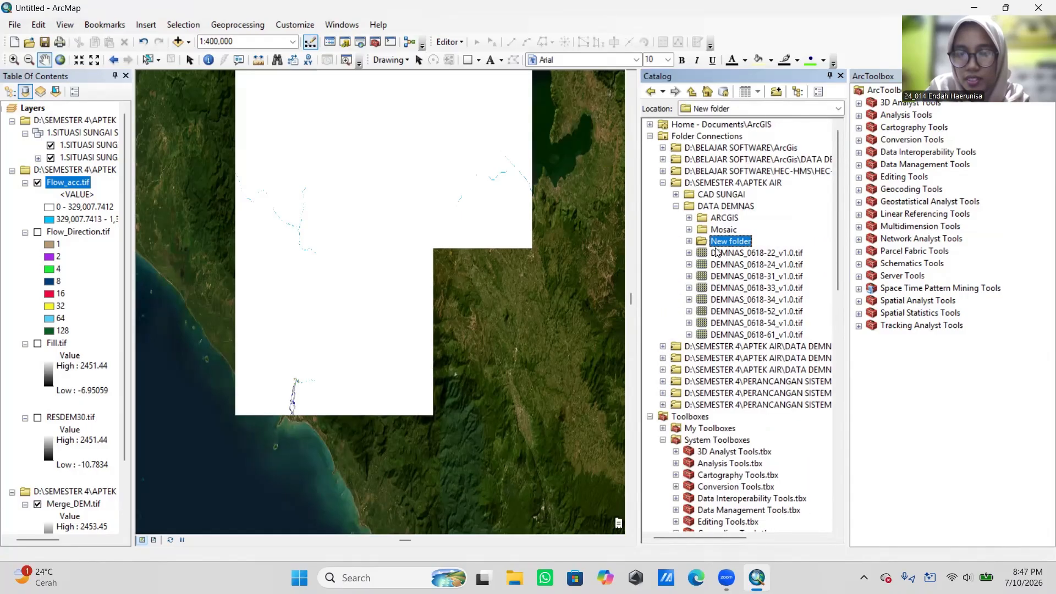
click(690, 242)
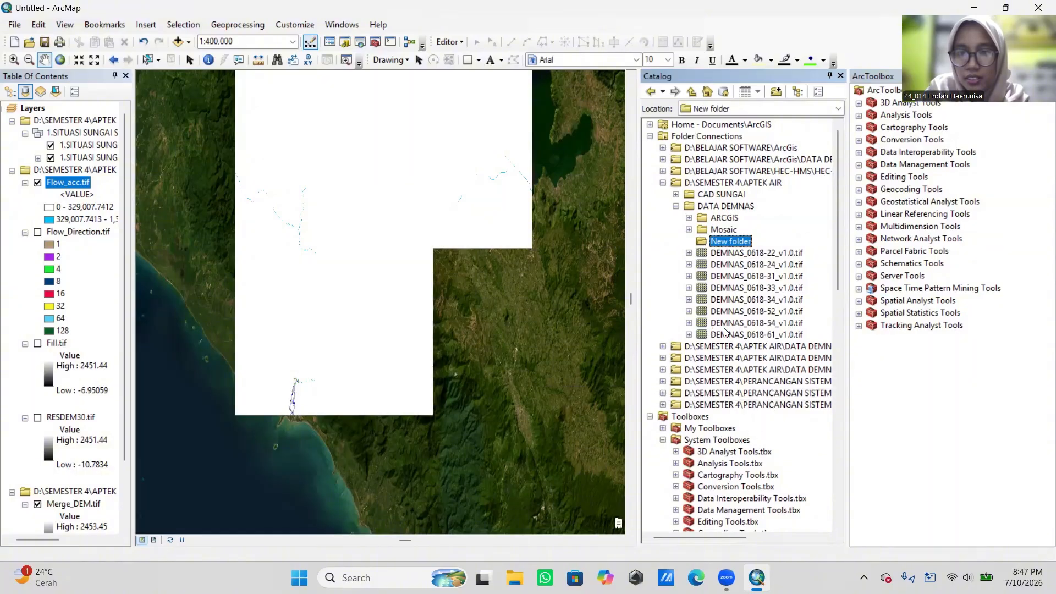
Step: Create a point shapefile named Titik_Bendung in New folder, leaving its coordinate system unknown
right_click(736, 245)
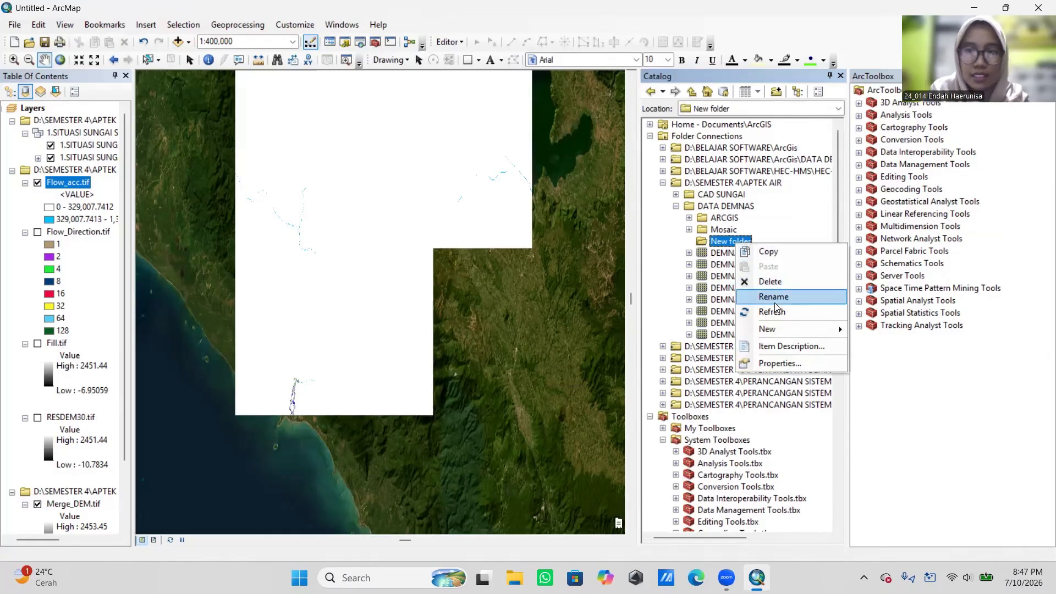
mouse_move(781, 330)
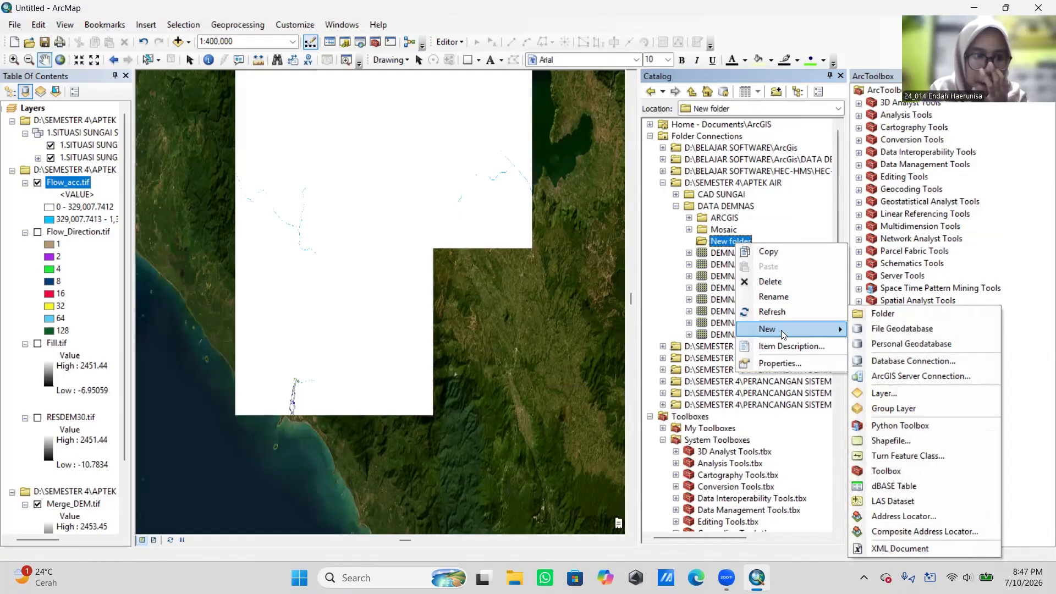
click(902, 441)
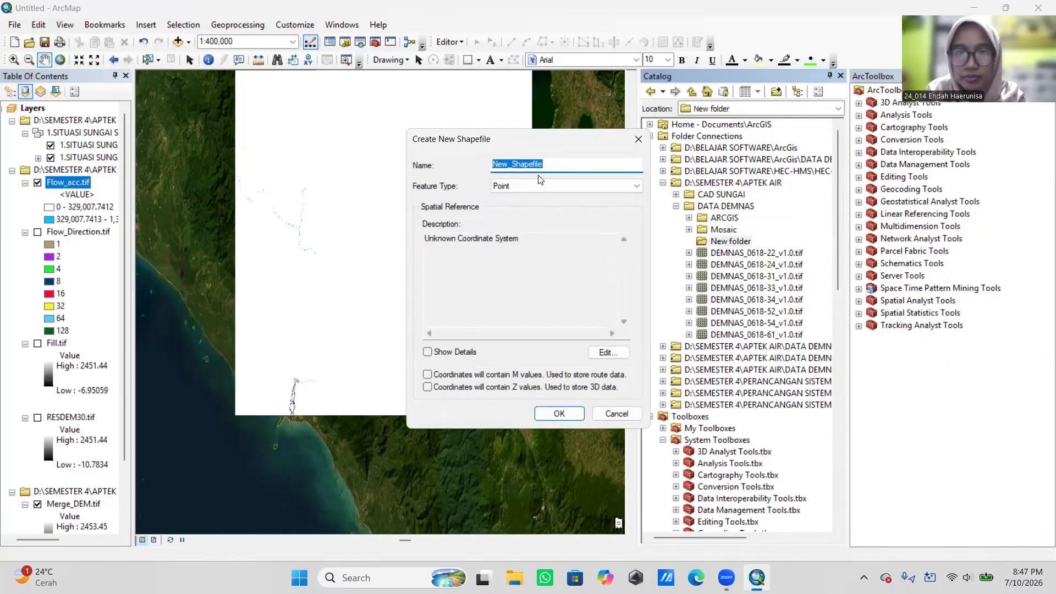
text(Titik)
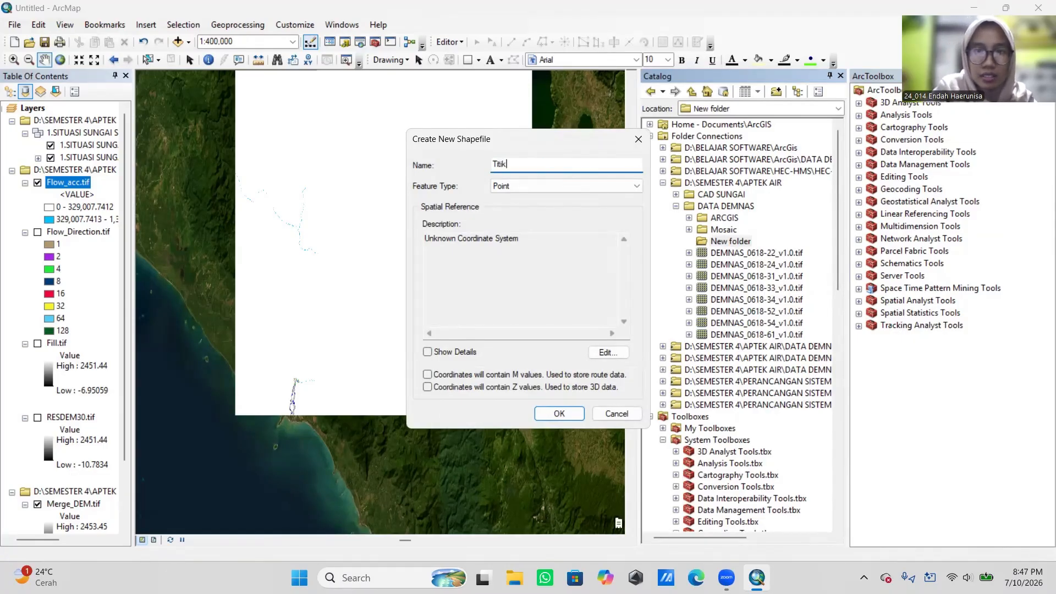
text(_Bendung)
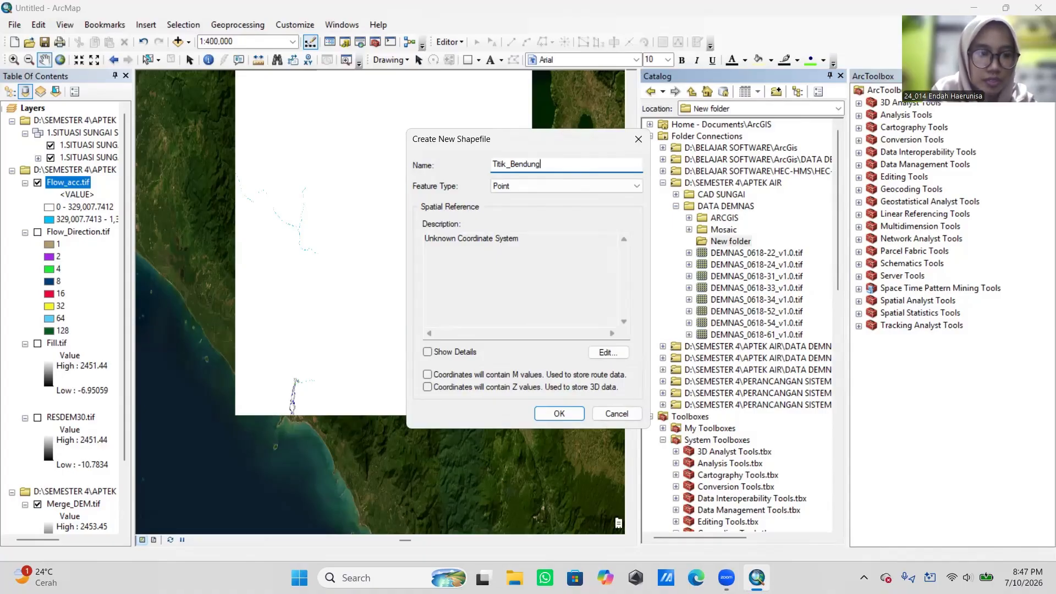
click(581, 187)
click(599, 186)
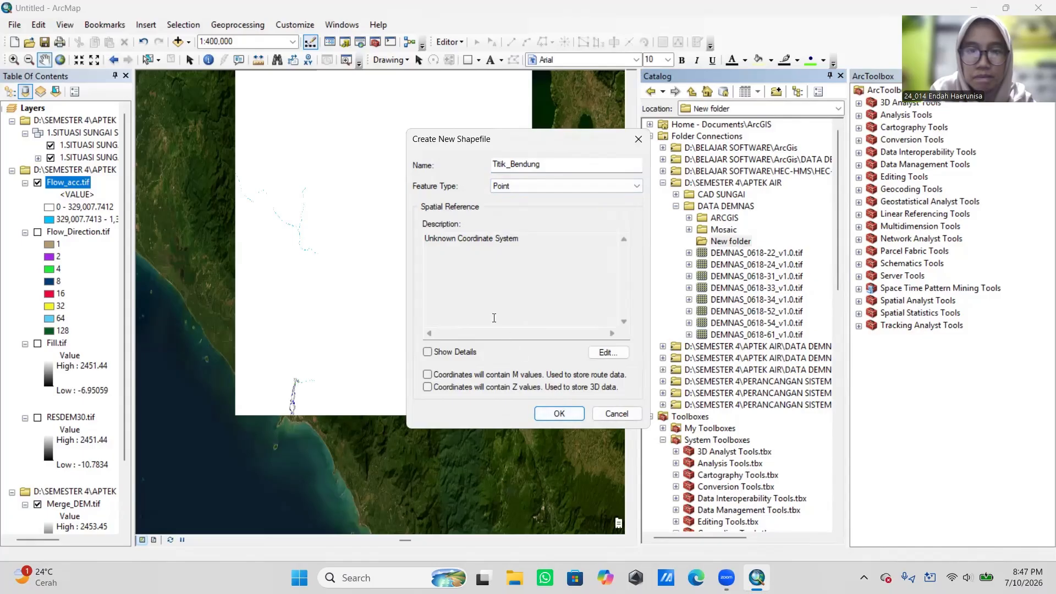
click(559, 414)
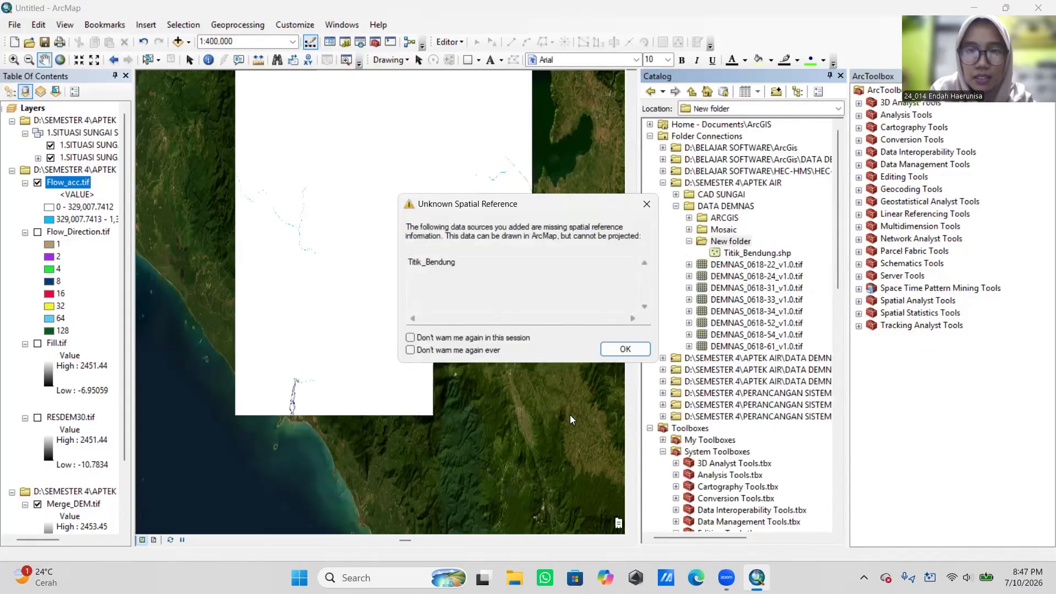
Step: Dismiss the missing spatial reference warning for Titik_Bendung and close the Catalog and ArcToolbox windows
click(630, 352)
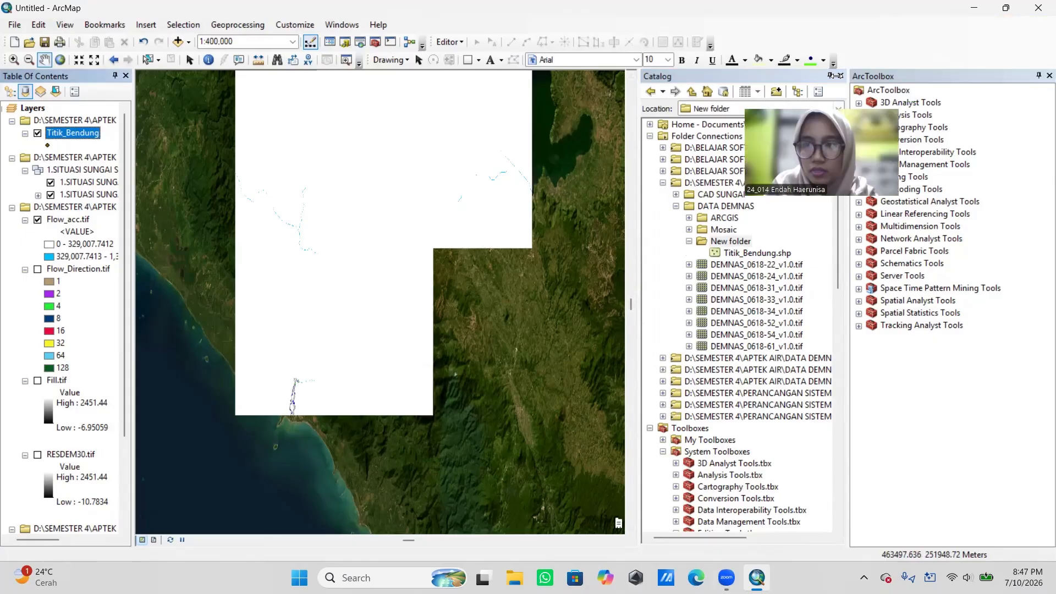
click(1040, 75)
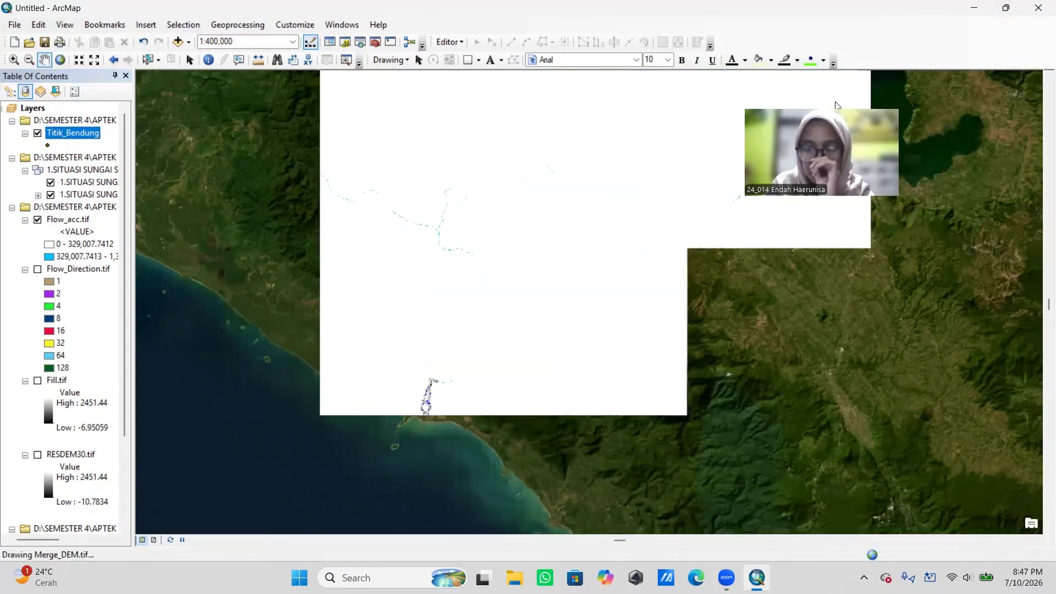
Step: Hide the World Imagery basemap so the river drawing and stream cells stand alone
drag(433, 433, 468, 351)
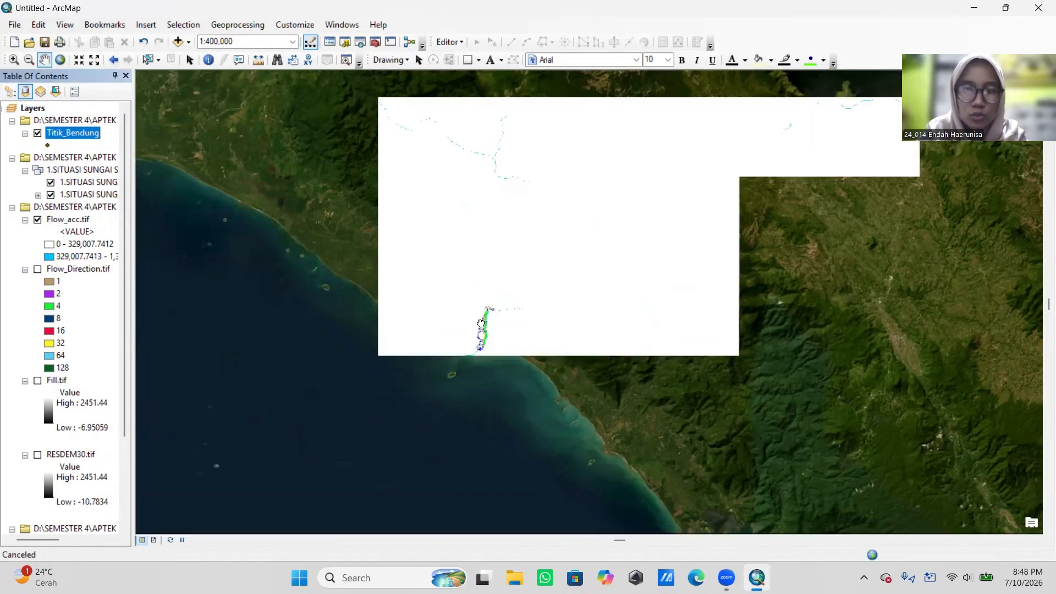
scroll(487, 341, up, 2)
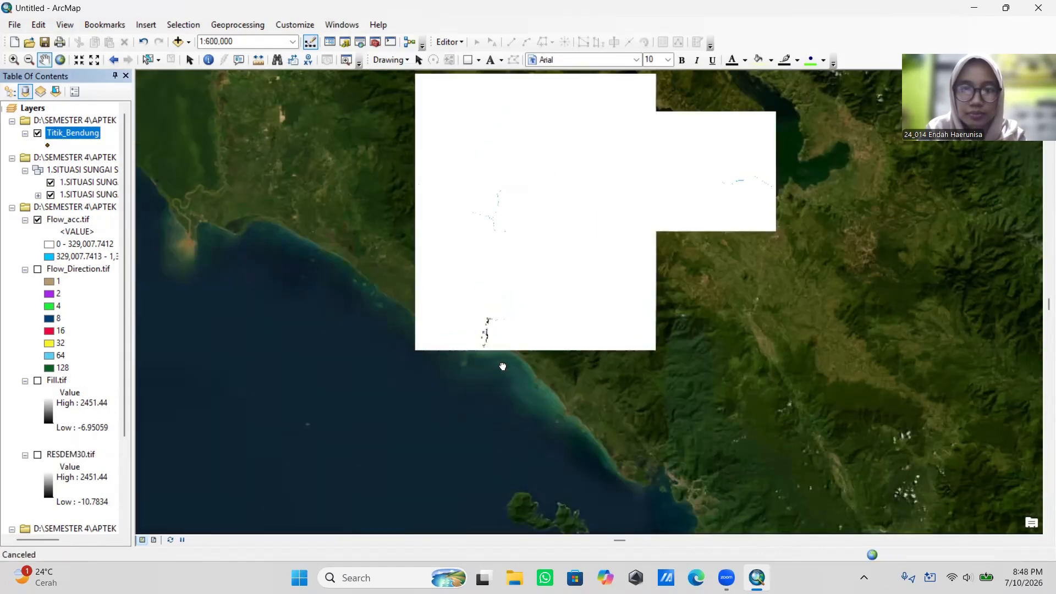
scroll(491, 336, down, 2)
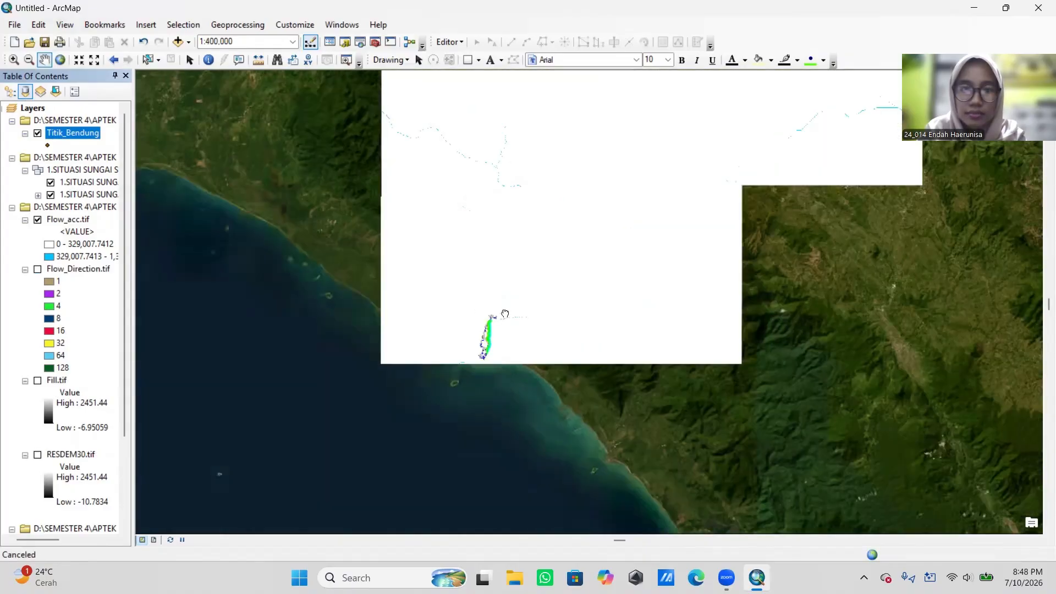
mouse_move(489, 328)
mouse_down()
mouse_move(488, 342)
mouse_move(490, 323)
mouse_up()
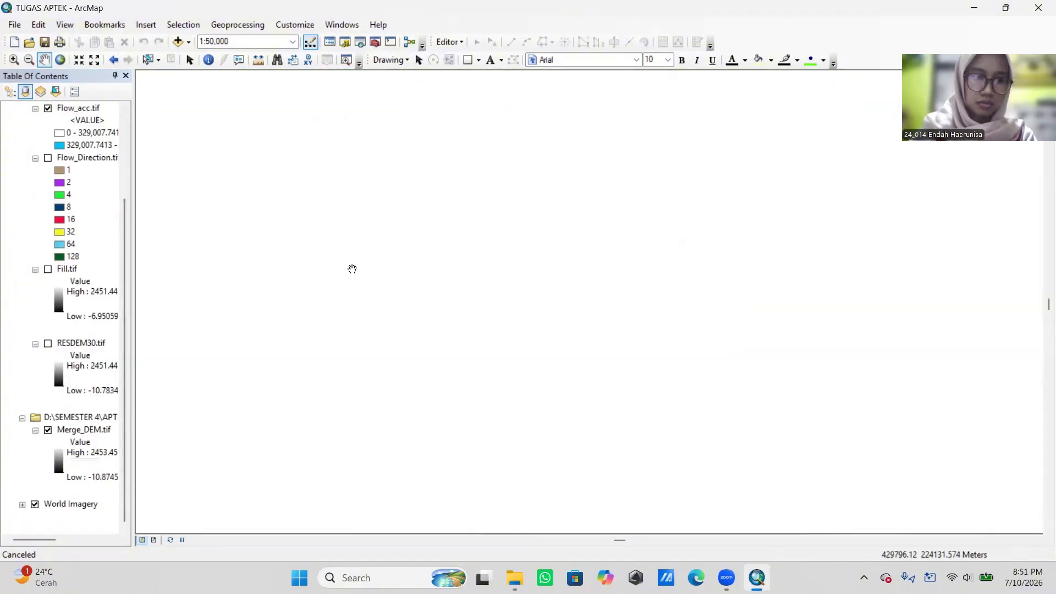
drag(688, 286, 712, 328)
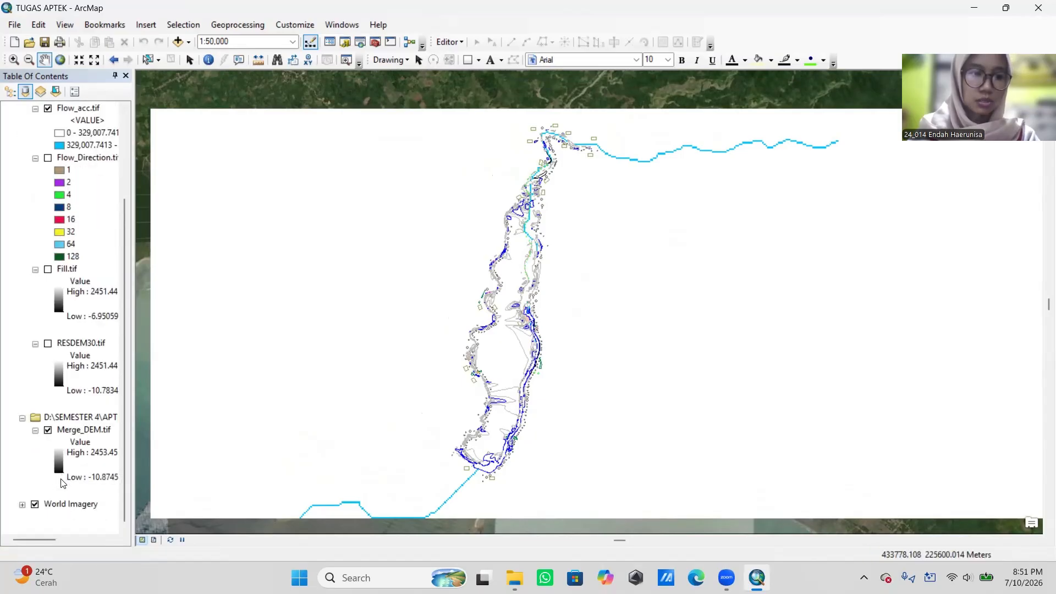
click(34, 504)
Step: Examine the Flow_acc.tif stream cells along the CAD river drawing around the TITIK BENDUNG KELOMPOK 10 location
drag(613, 175, 600, 239)
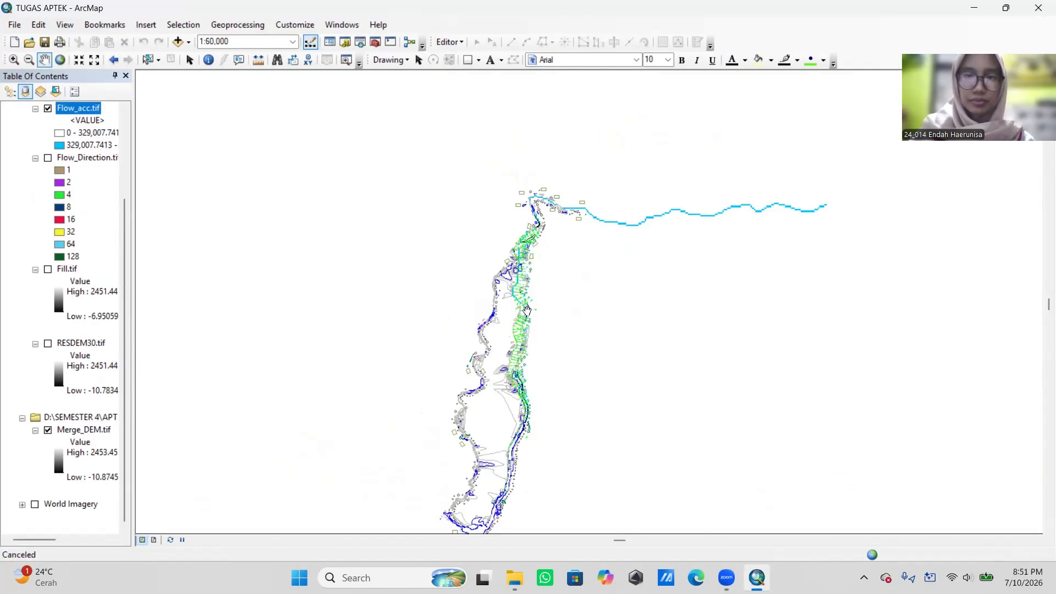
scroll(542, 304, up, 1)
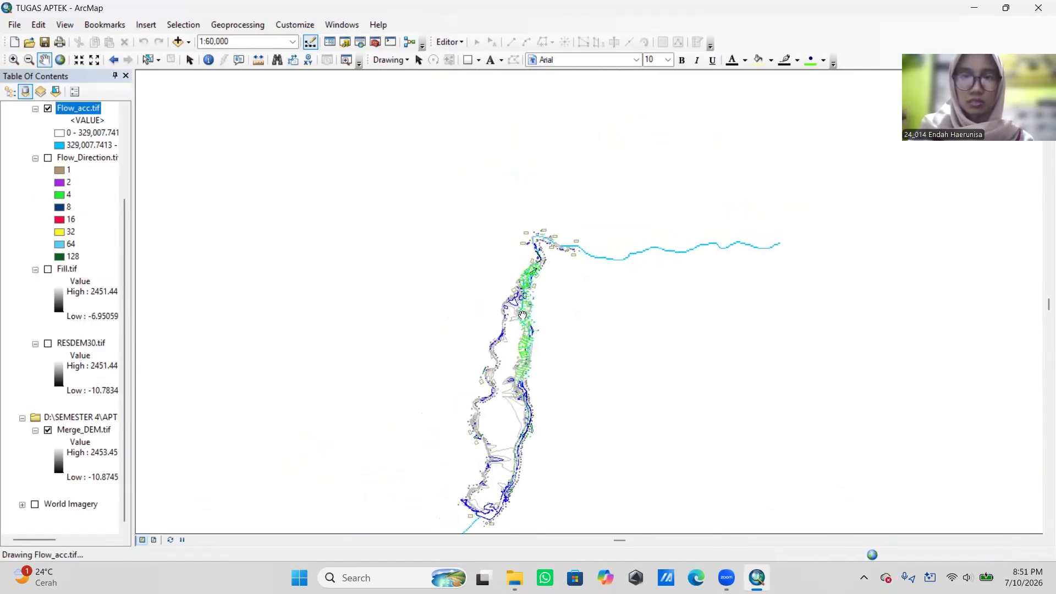
scroll(529, 304, down, 1)
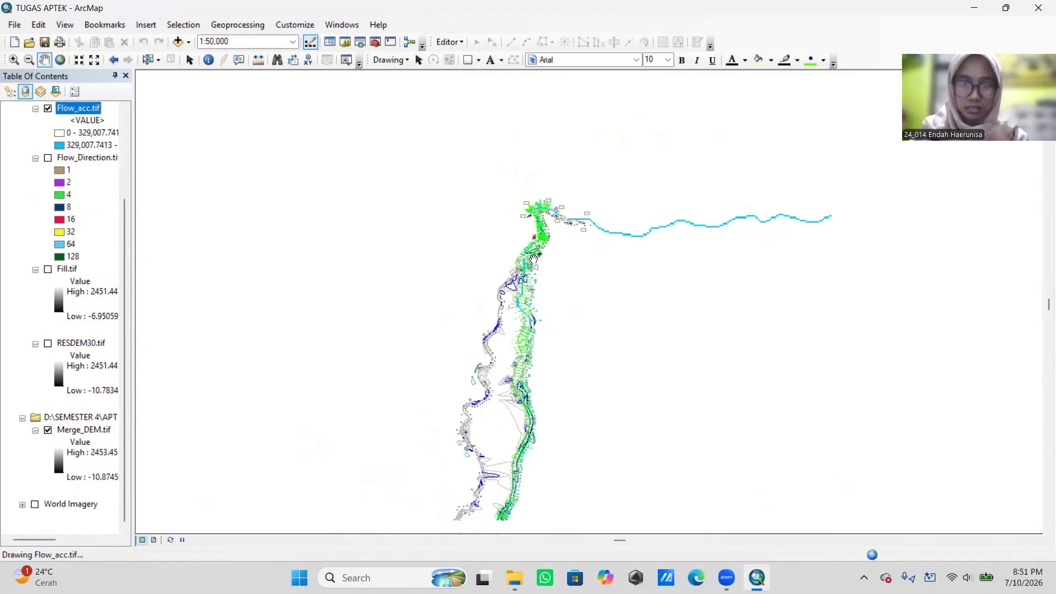
drag(574, 227, 586, 268)
scroll(562, 214, down, 3)
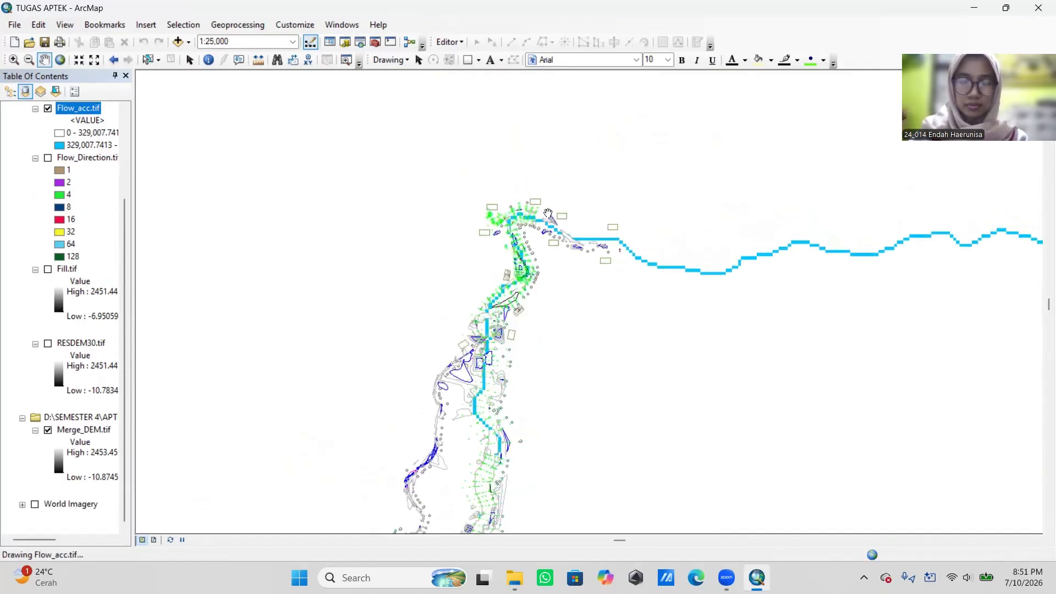
scroll(549, 217, down, 1)
drag(552, 241, 557, 303)
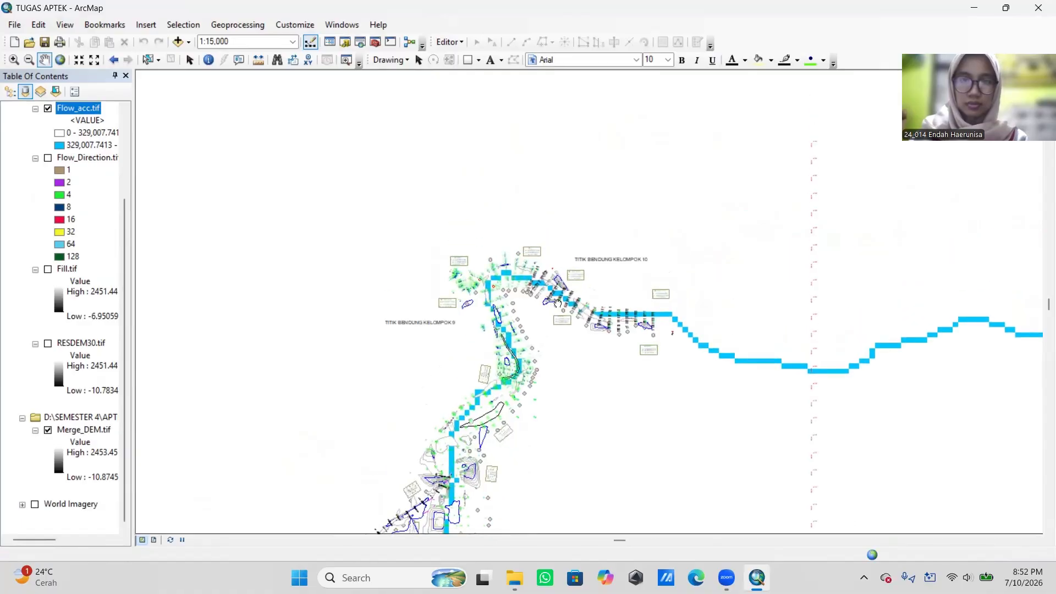
scroll(605, 324, down, 1)
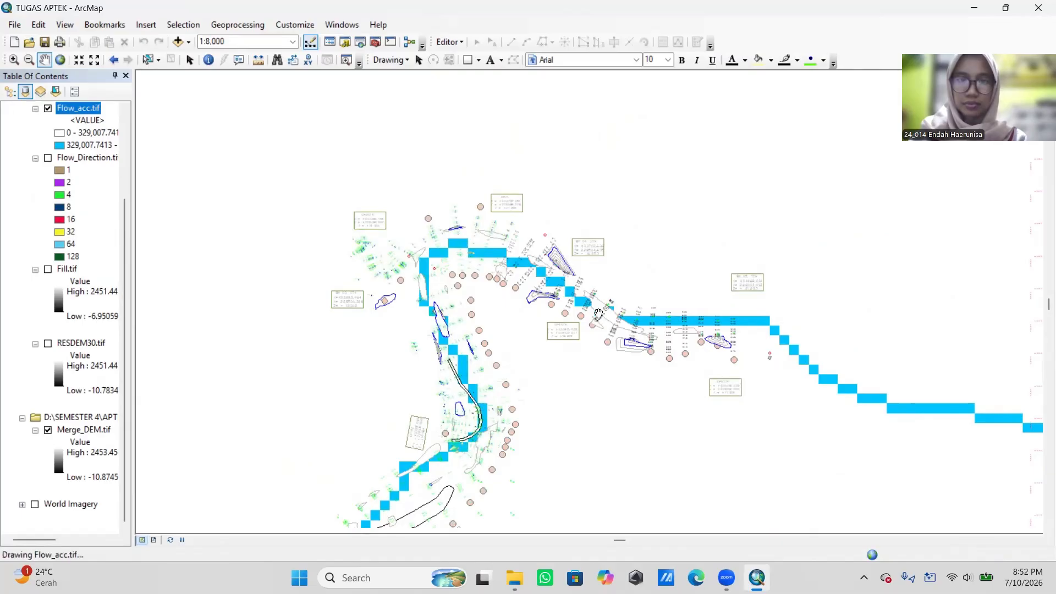
scroll(597, 309, down, 2)
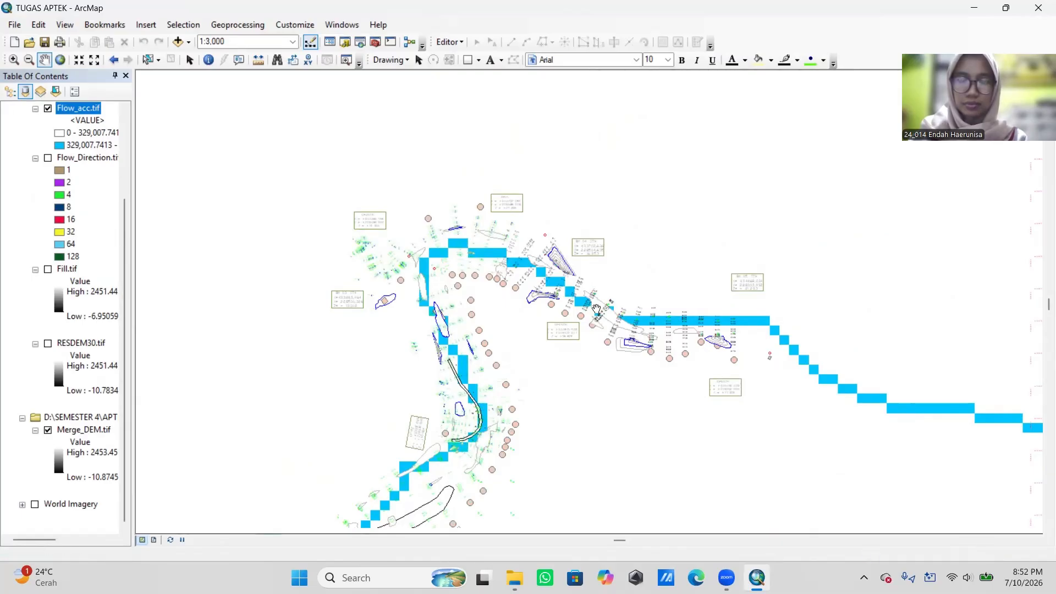
drag(562, 283, 562, 250)
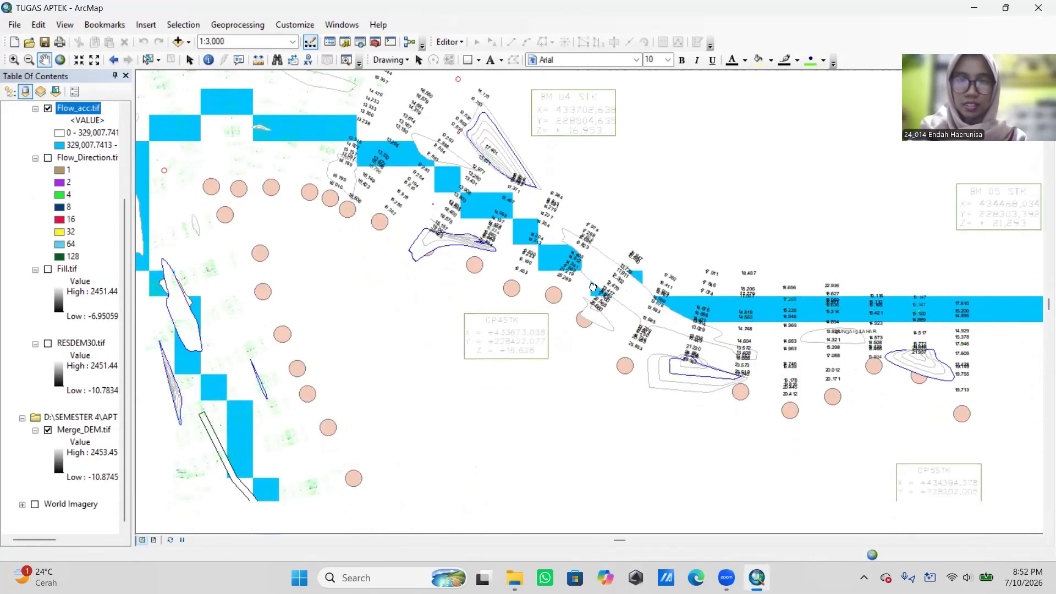
scroll(594, 258, down, 2)
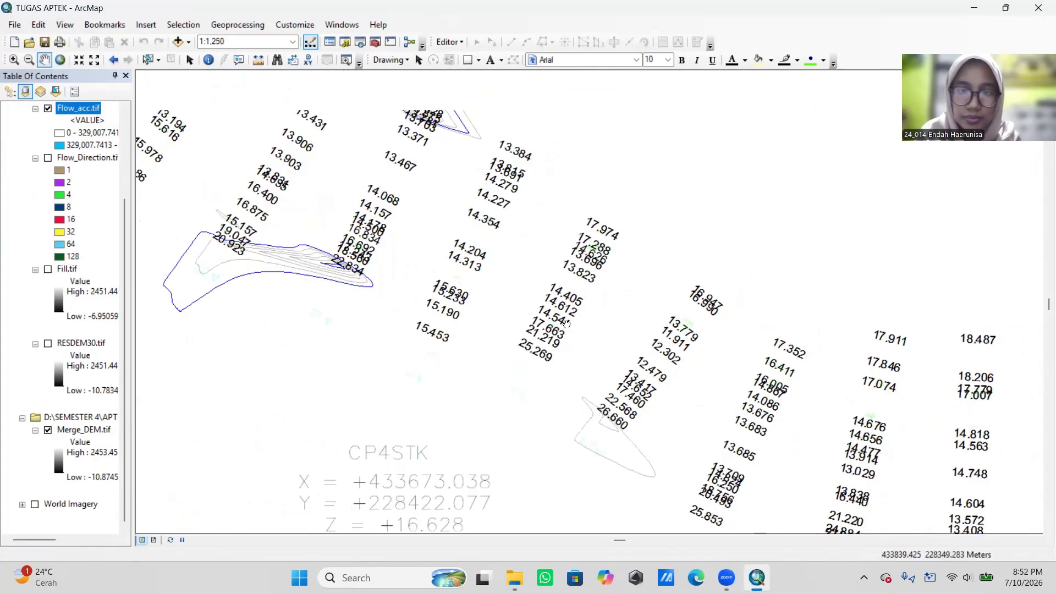
scroll(643, 266, up, 1)
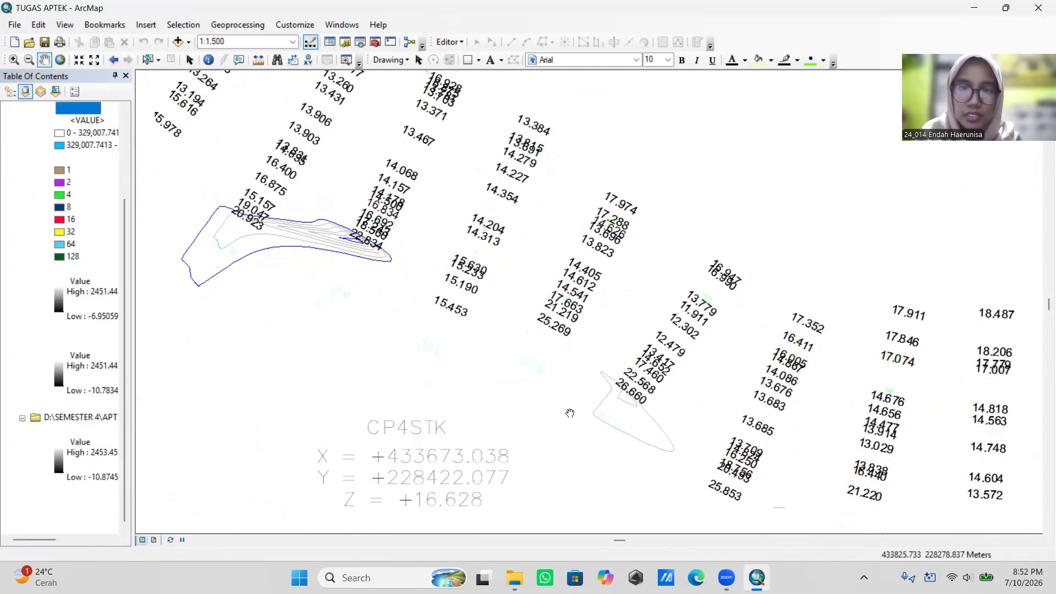
drag(545, 284, 476, 395)
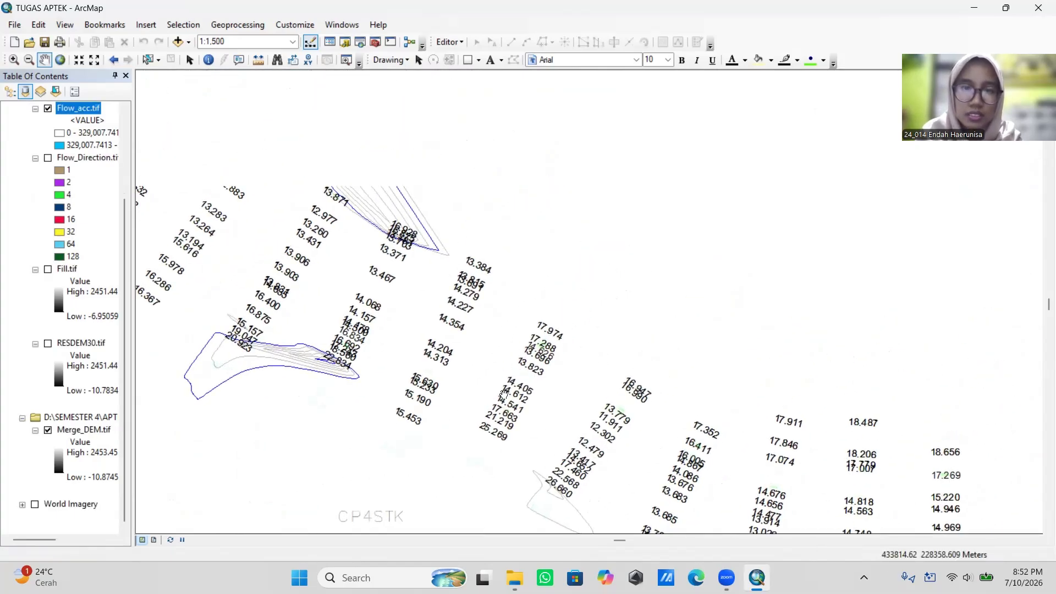
scroll(512, 368, up, 3)
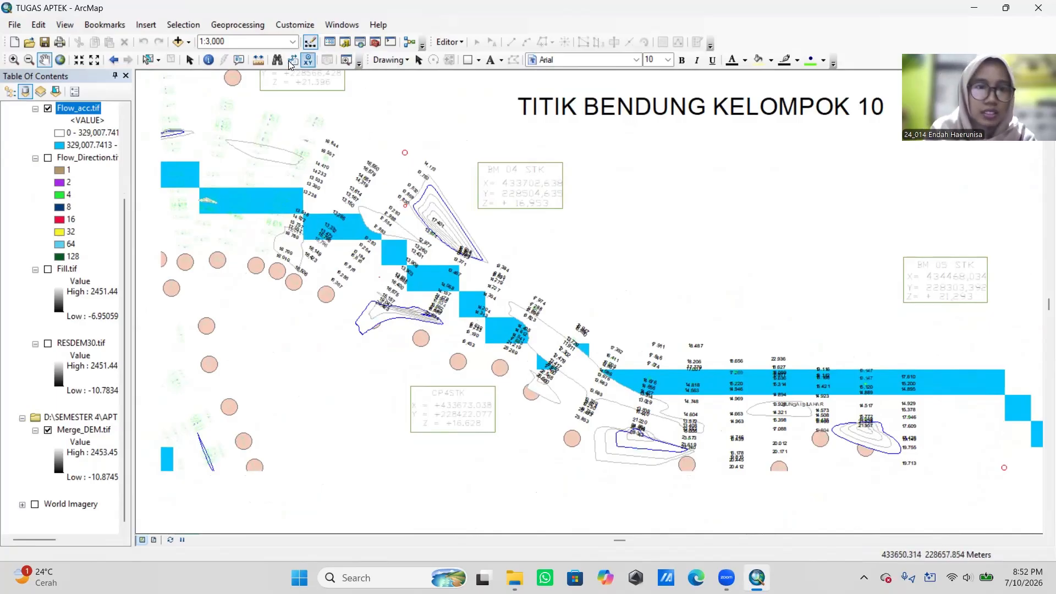
Step: Start an edit session on the Titik_Bendung layer, continuing past the spatial reference warnings
click(444, 43)
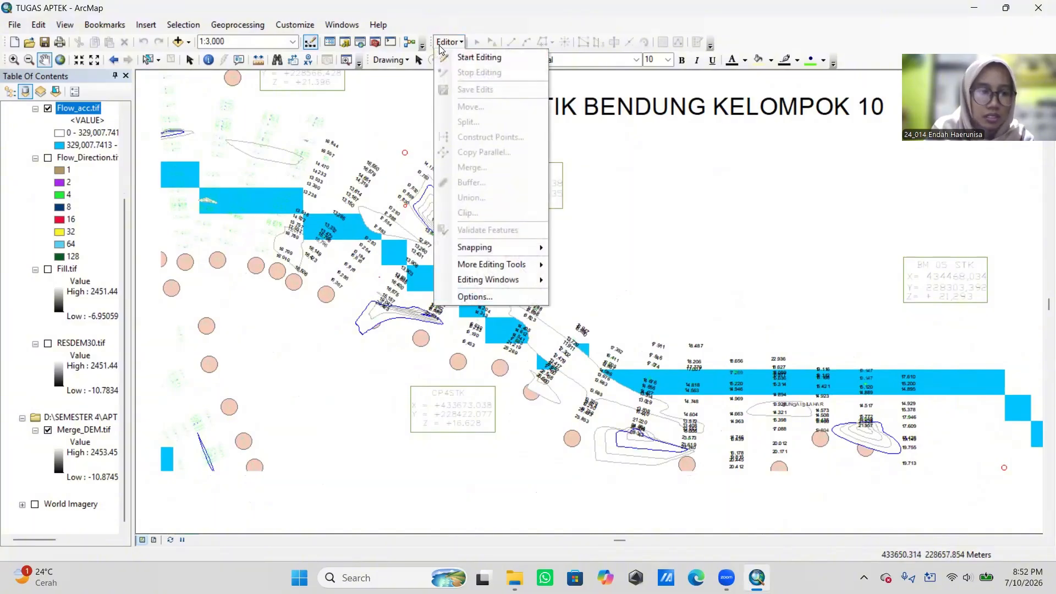
click(470, 58)
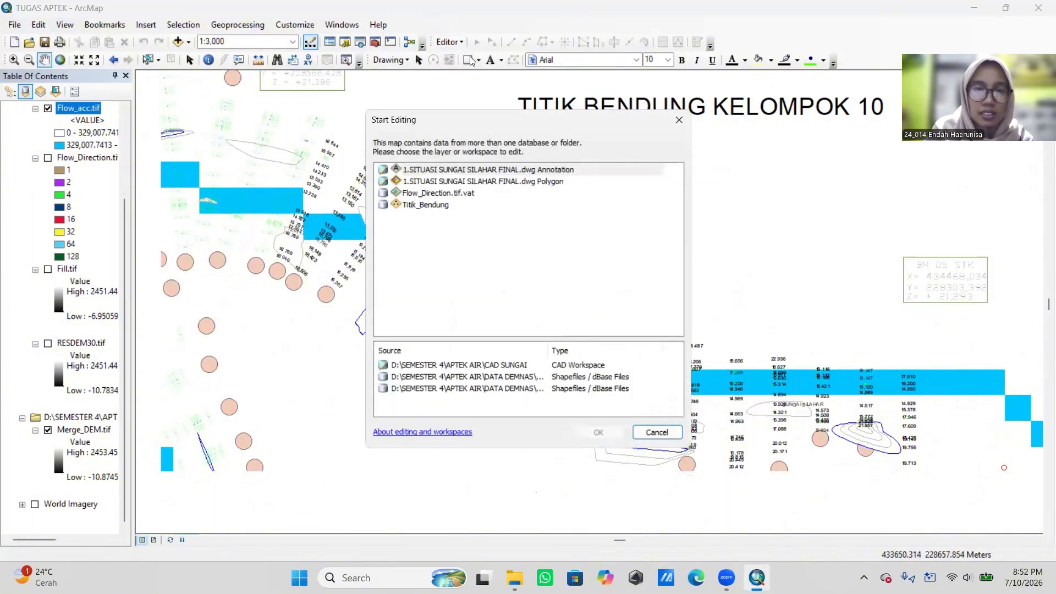
click(430, 206)
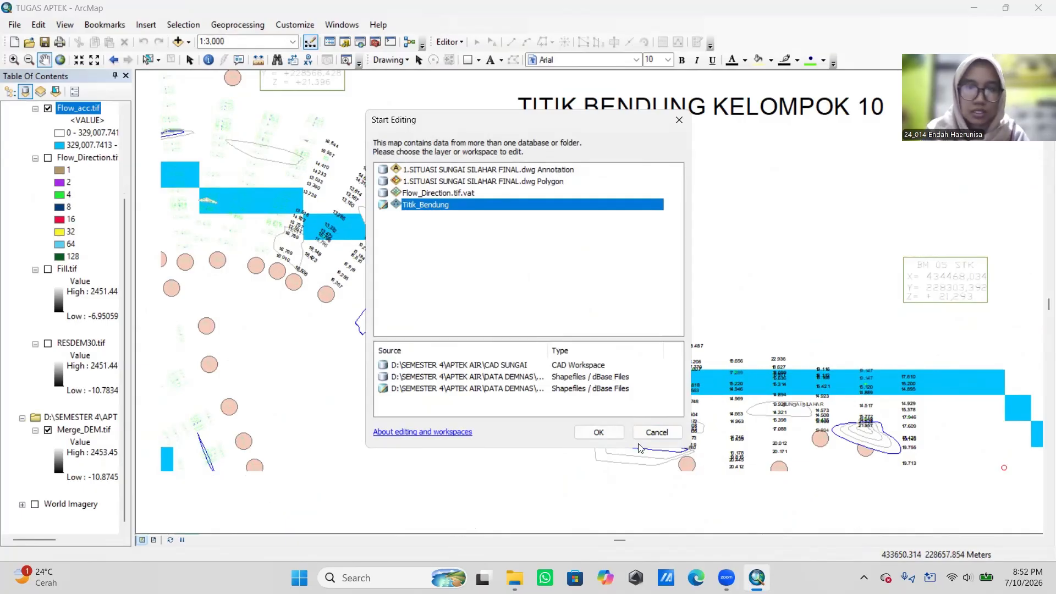
click(617, 435)
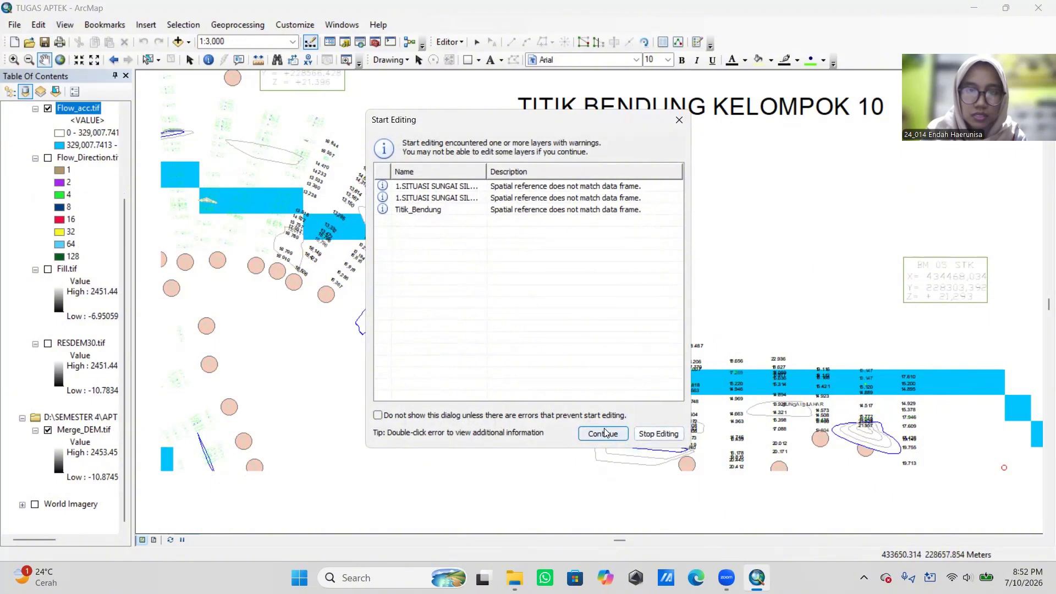
click(534, 213)
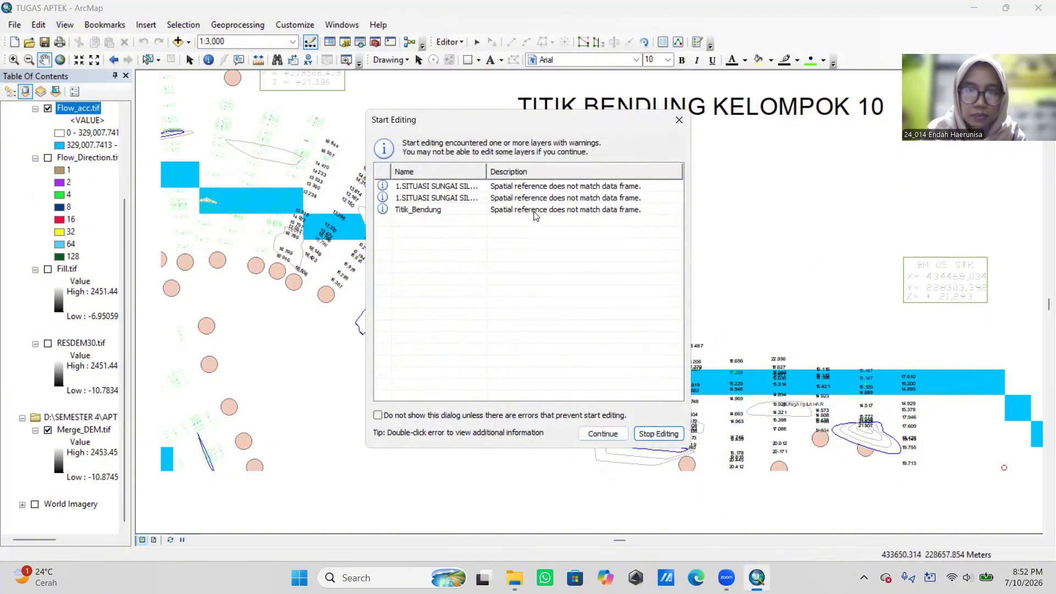
click(604, 434)
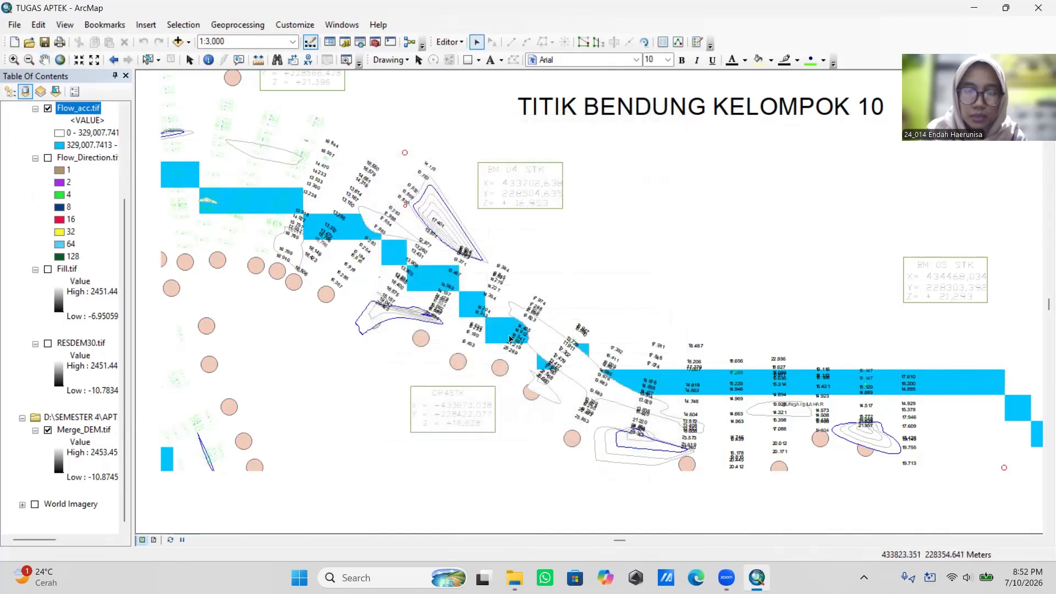
scroll(512, 334, up, 1)
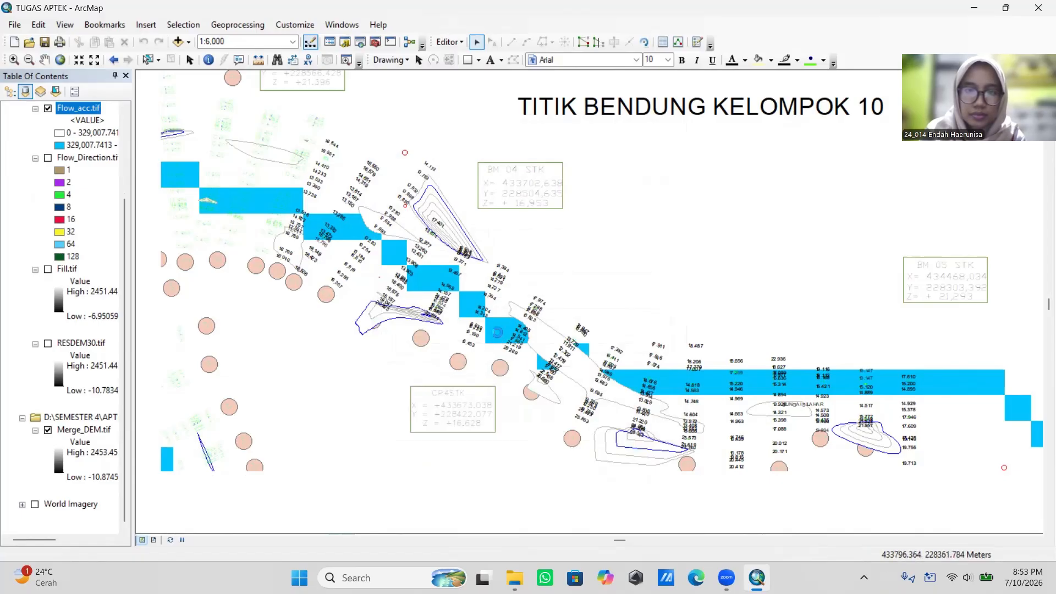
scroll(80, 159, up, 3)
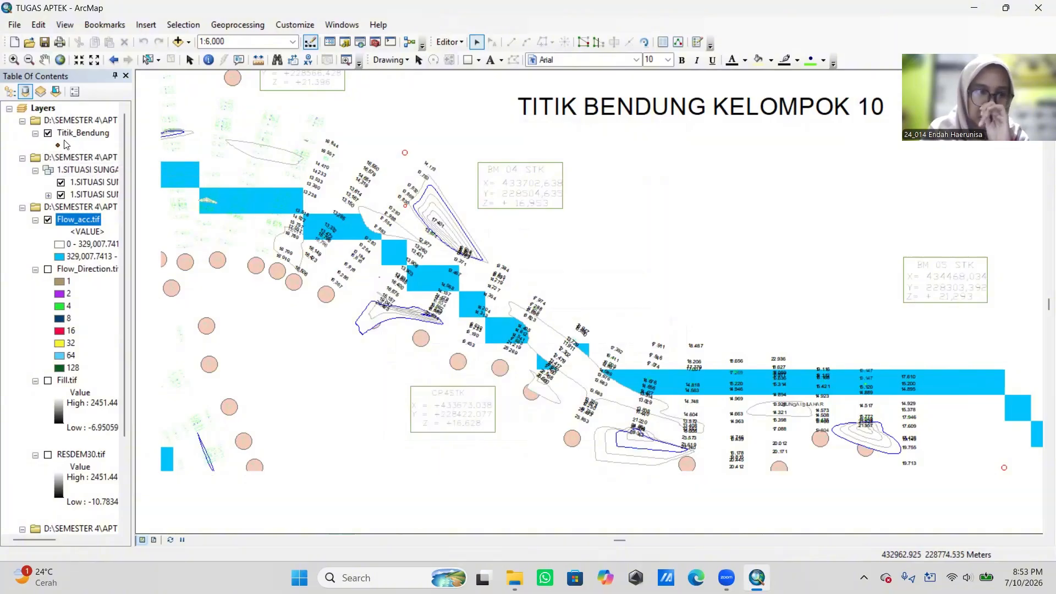
click(62, 145)
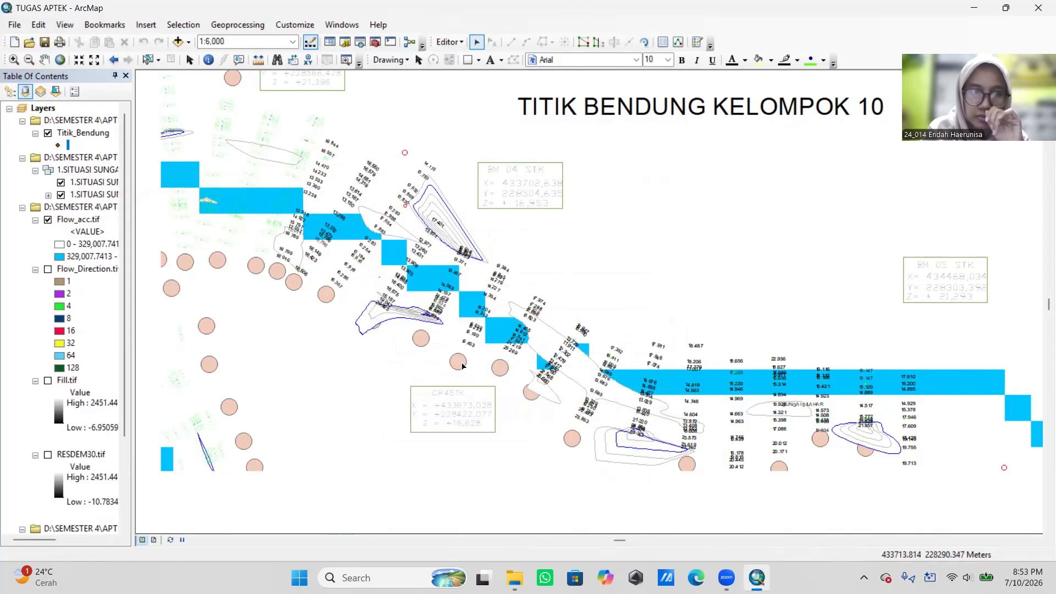
right_click(58, 146)
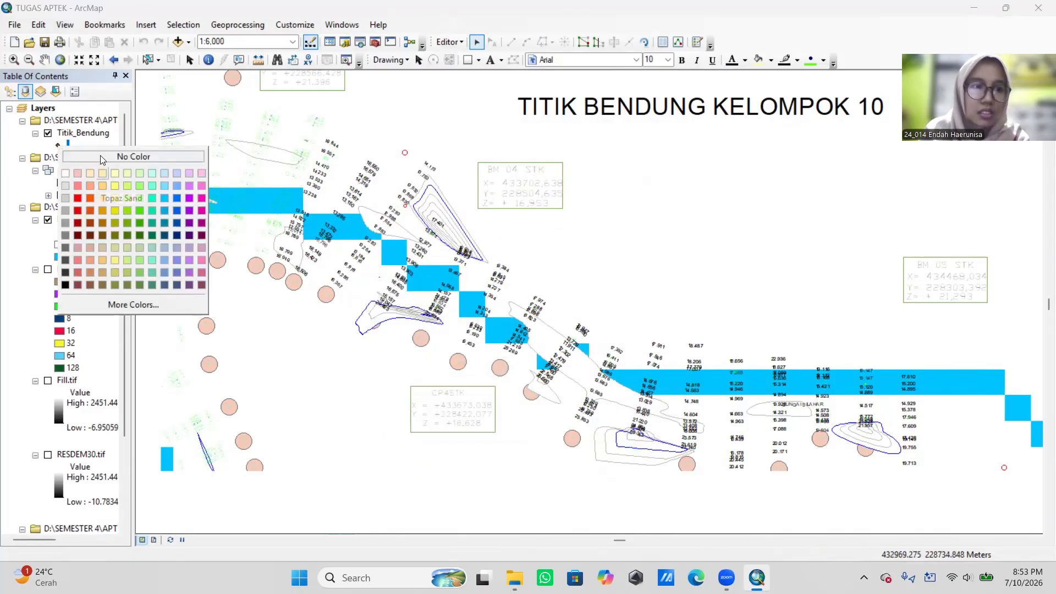
click(67, 140)
Step: Choose the Triangle 1 marker, 18 points in size, as the single symbol of the Titik_Bendung layer
click(68, 134)
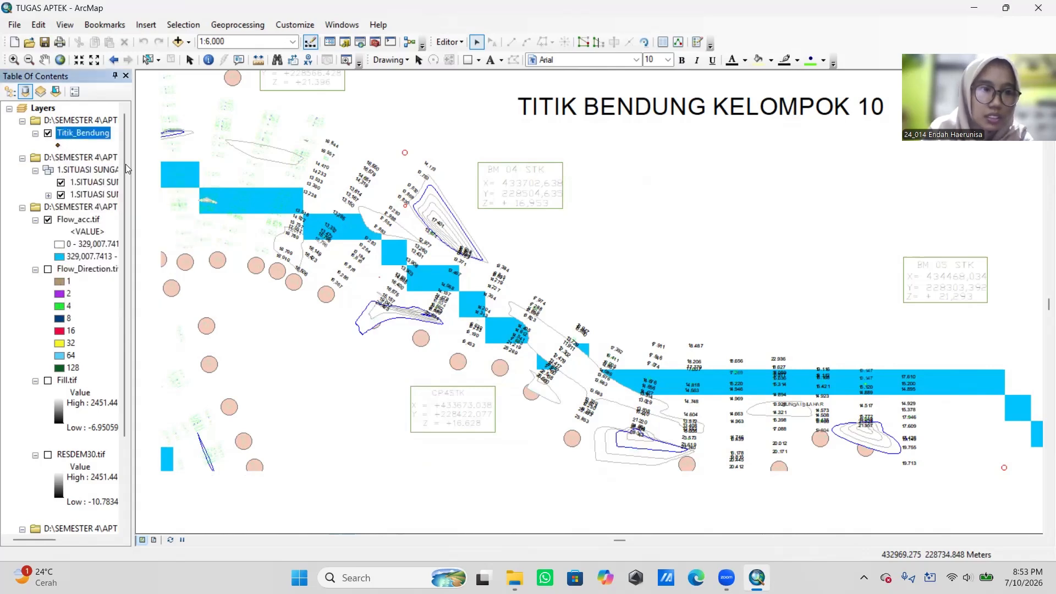
right_click(67, 134)
click(137, 415)
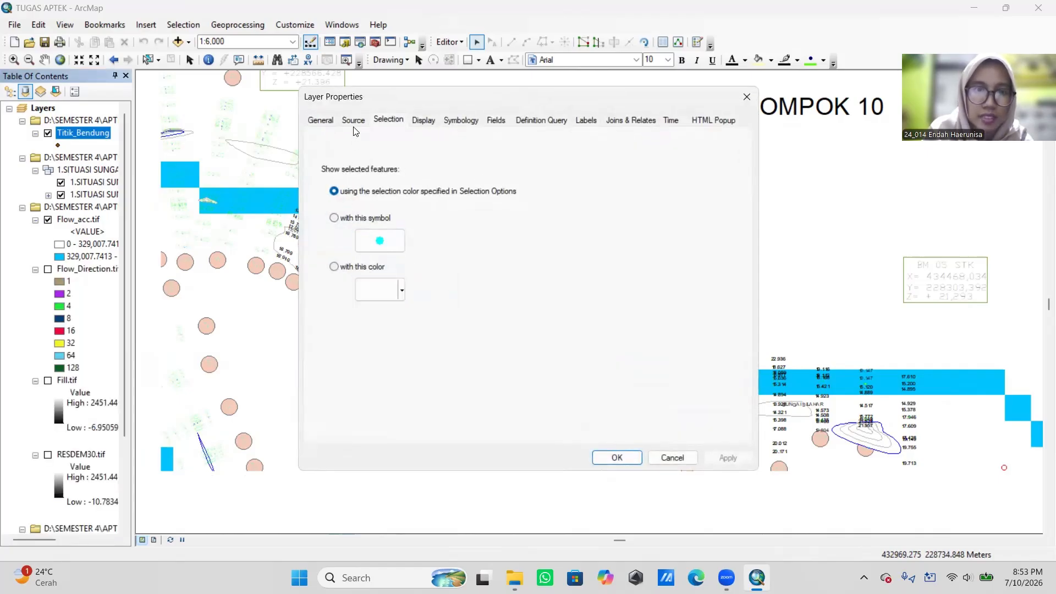
click(460, 121)
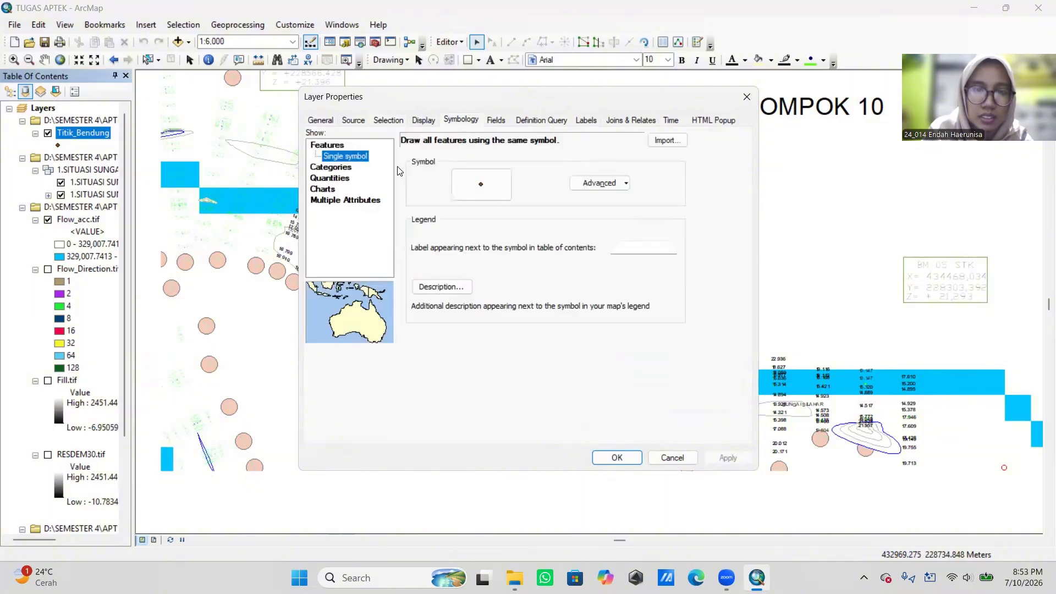
click(481, 183)
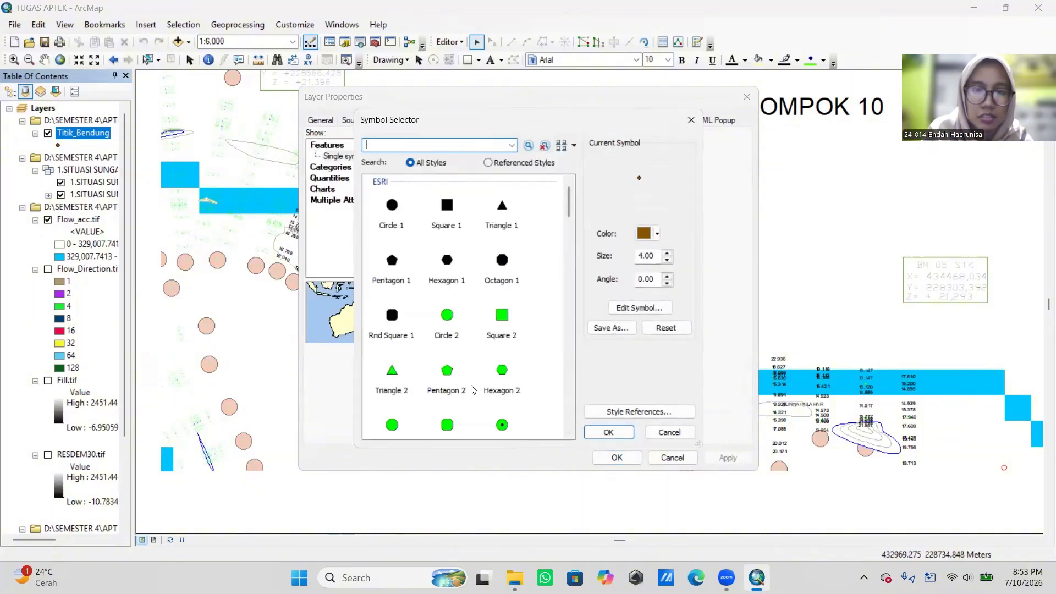
click(502, 205)
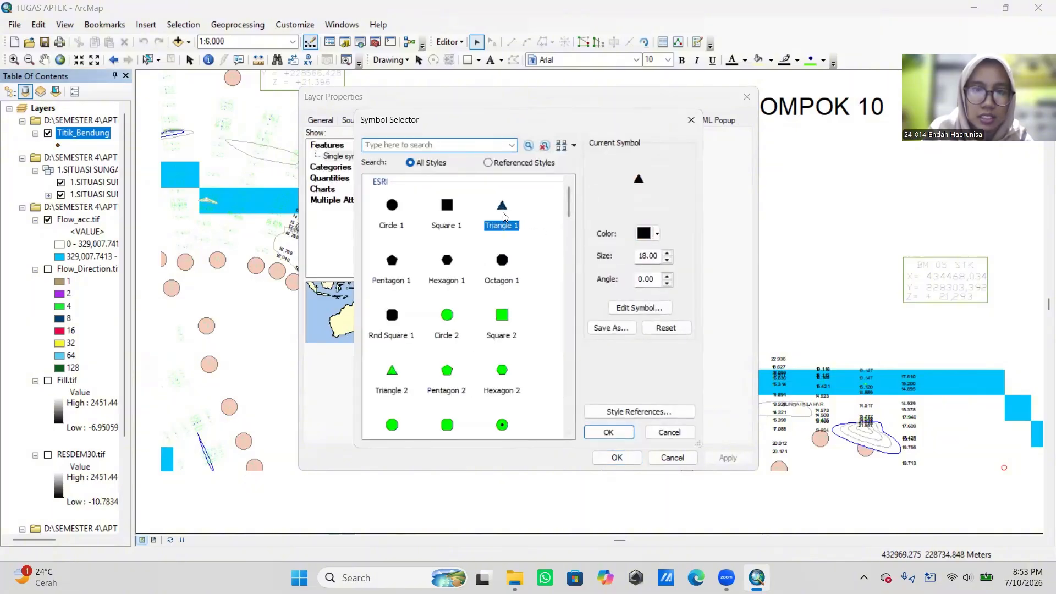
click(612, 434)
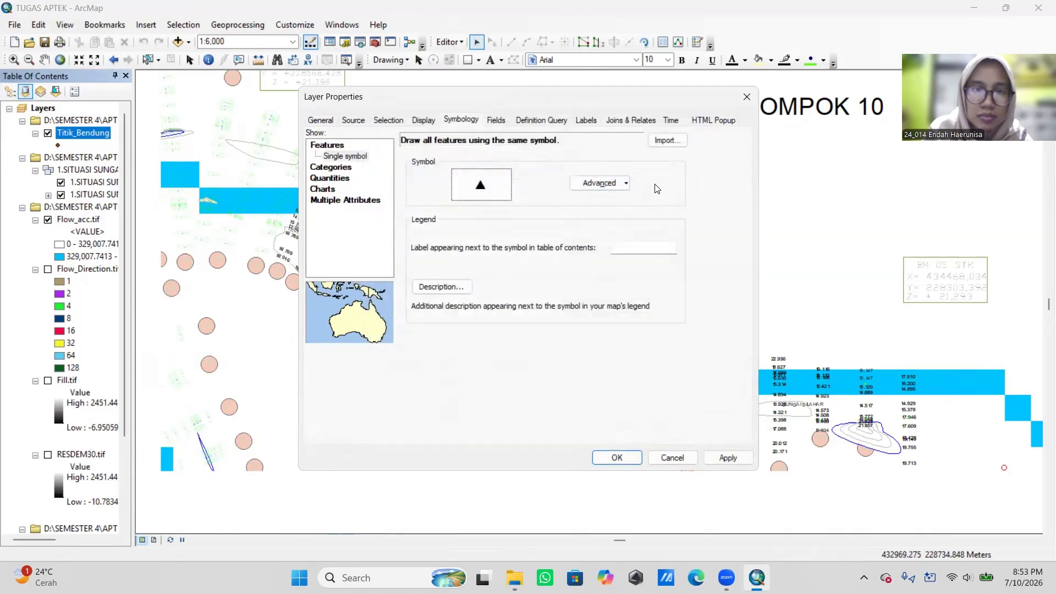
Step: Examine the categories, quantities and advanced size options available for symbolizing the Titik_Bendung layer
click(346, 168)
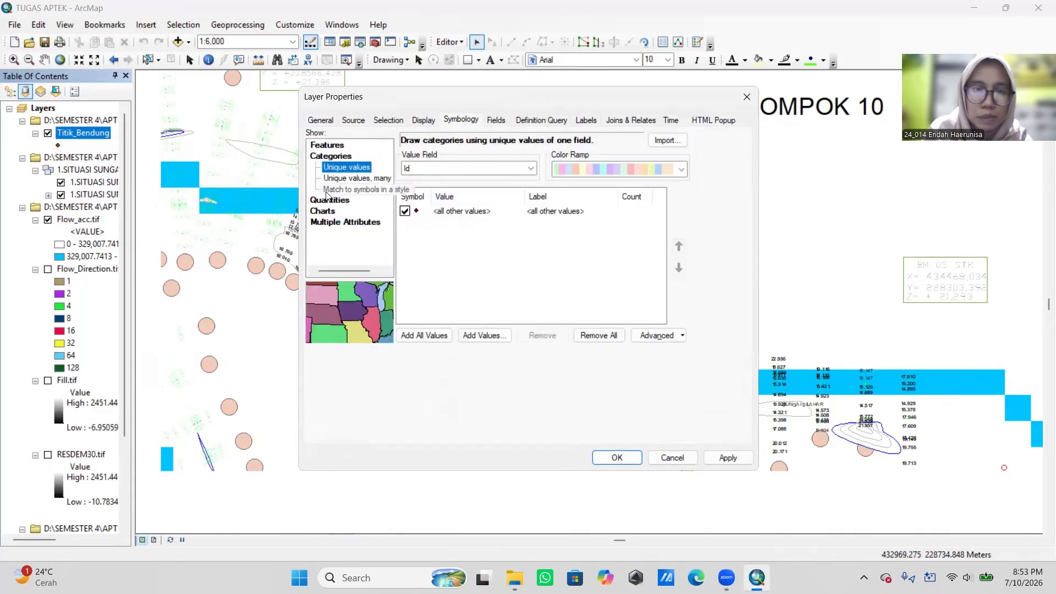
click(330, 200)
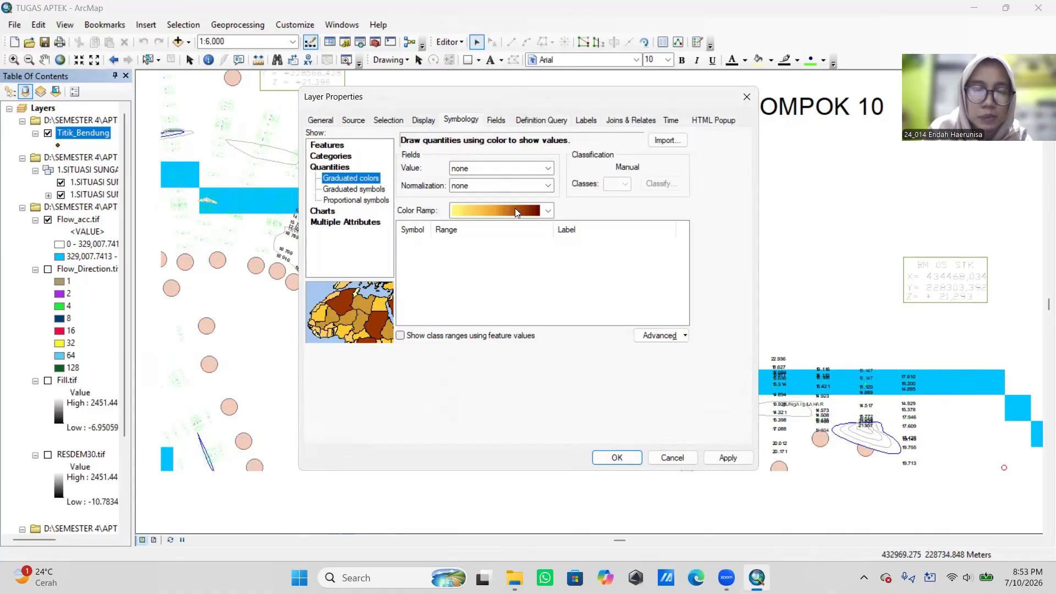
click(324, 211)
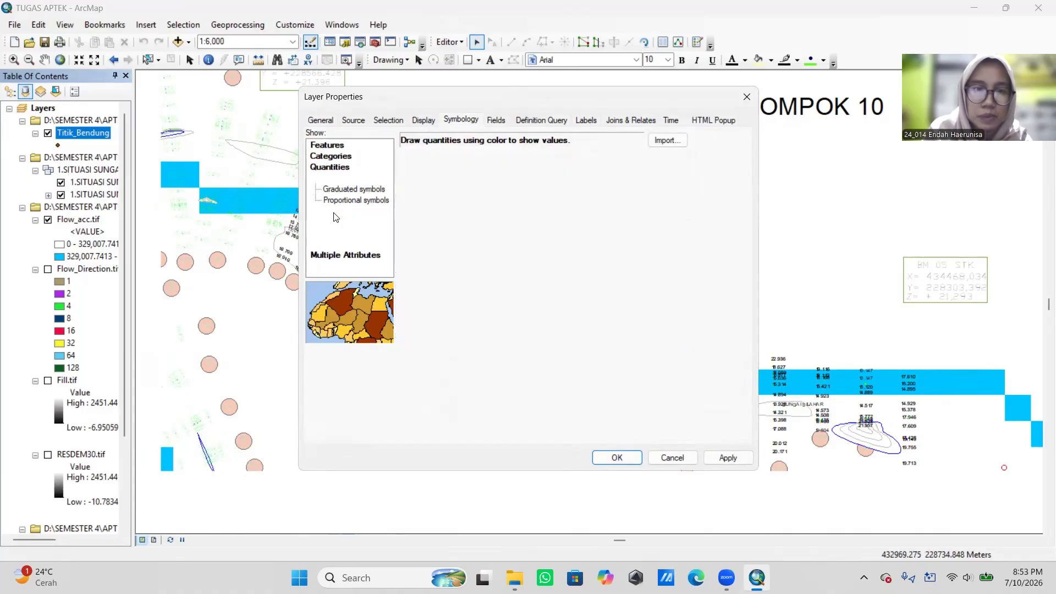
click(325, 148)
click(599, 182)
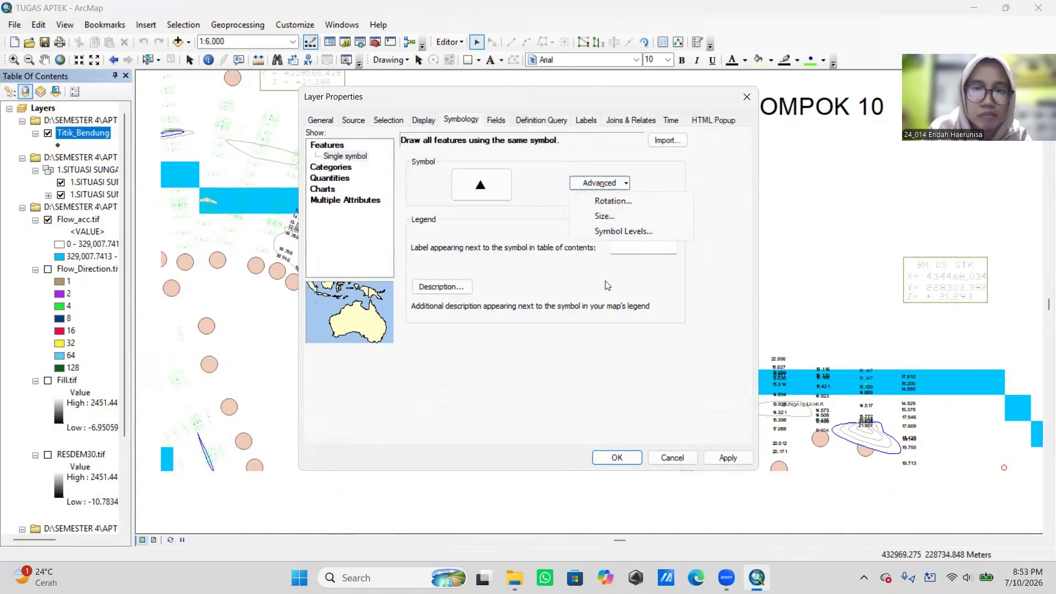
click(603, 216)
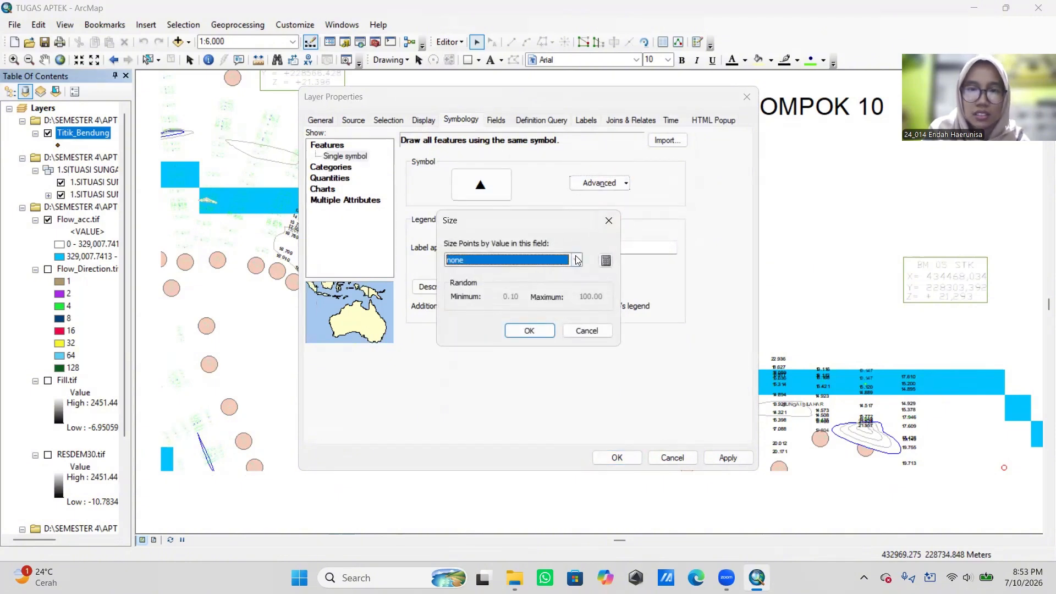
click(577, 260)
click(564, 263)
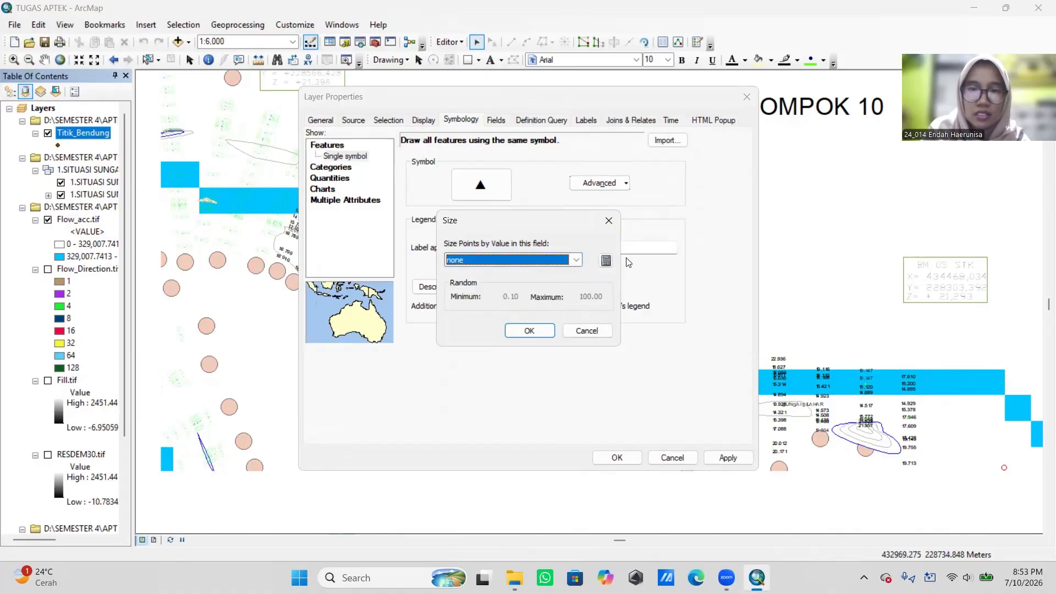
click(576, 261)
click(542, 299)
click(548, 262)
click(531, 290)
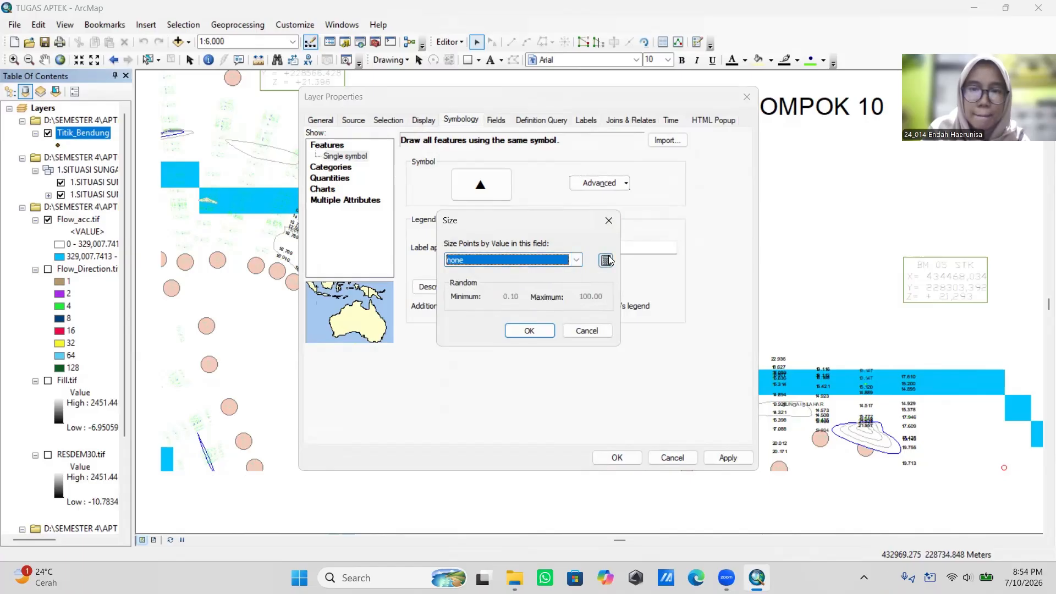
click(606, 261)
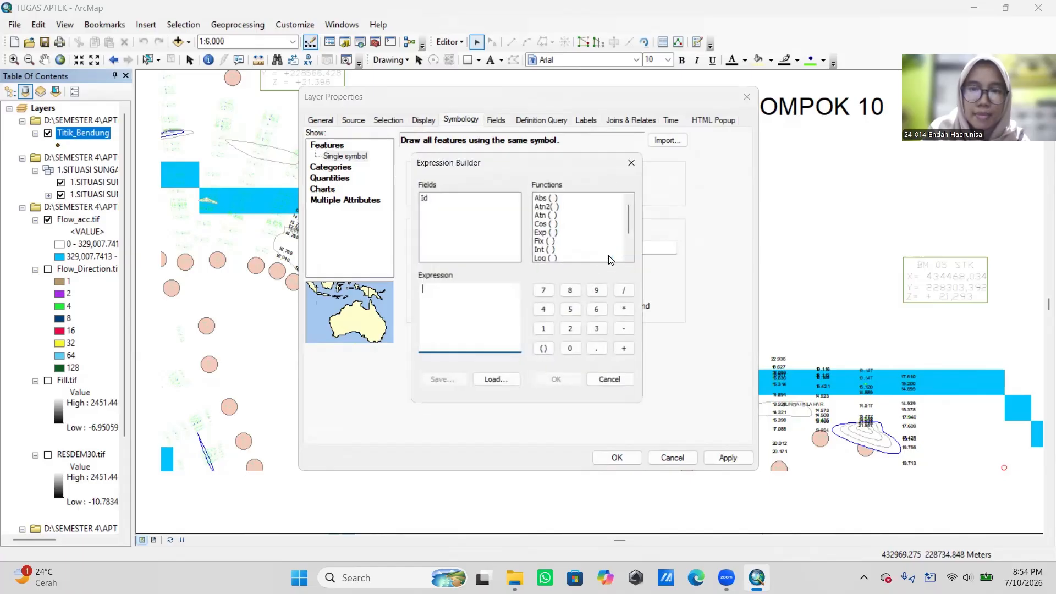
click(636, 159)
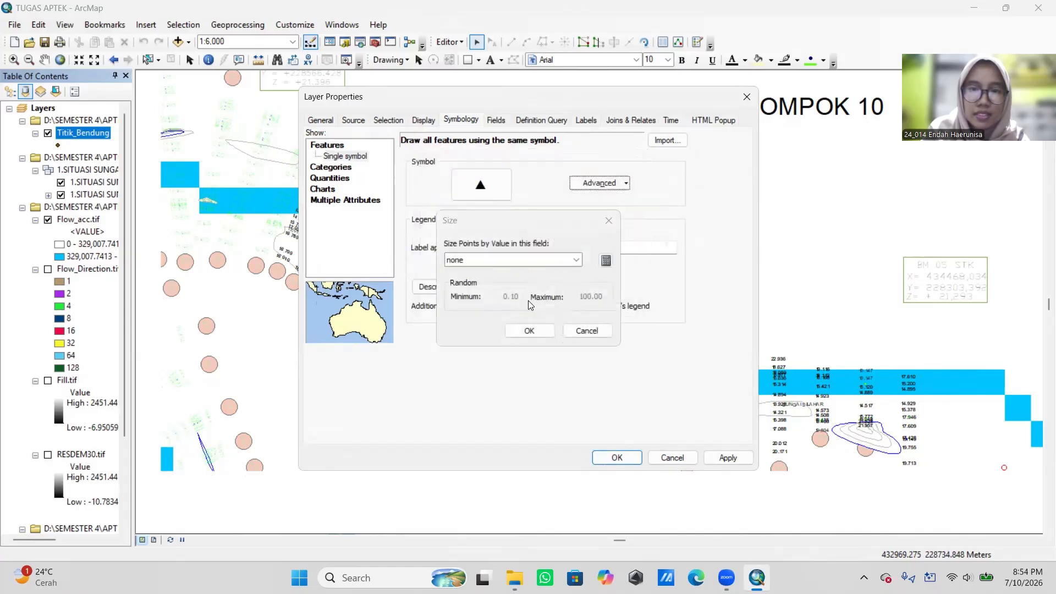
click(529, 330)
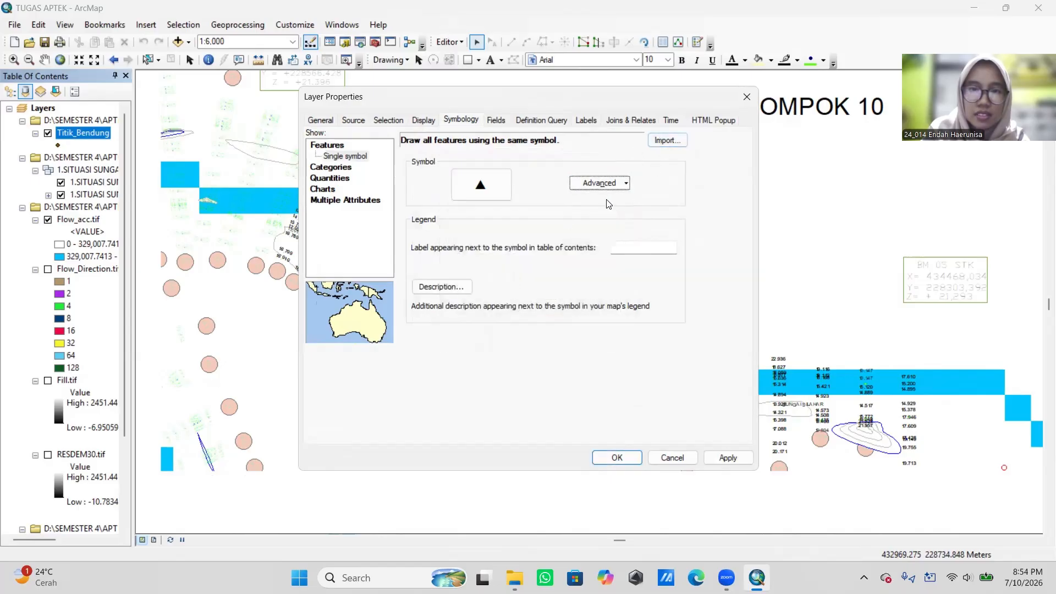
Step: Leave symbol levels disabled for Titik_Bendung and apply the triangle symbology to the layer
click(605, 183)
click(611, 230)
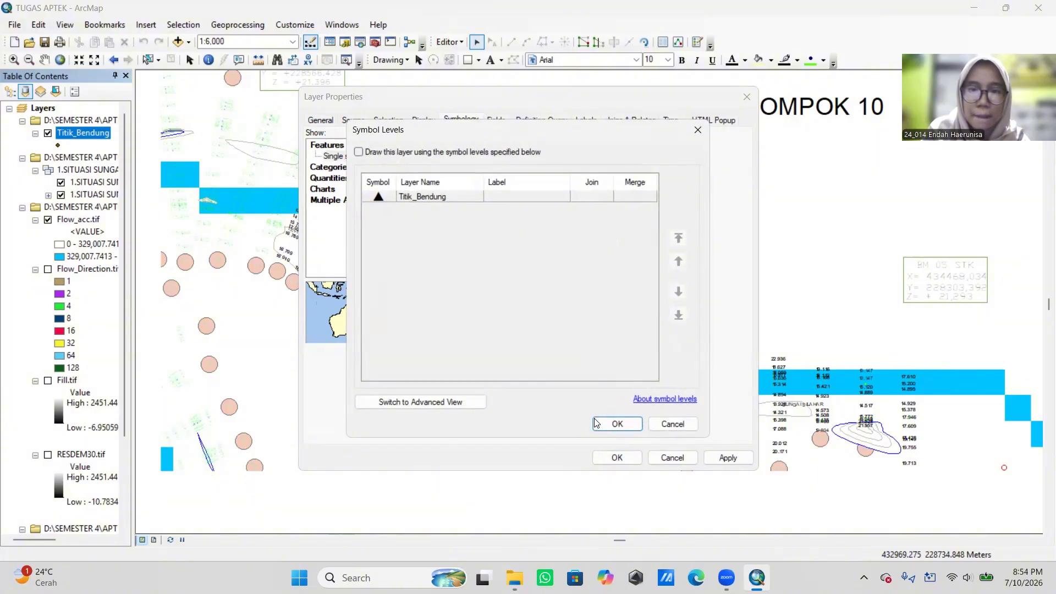
click(610, 424)
click(727, 458)
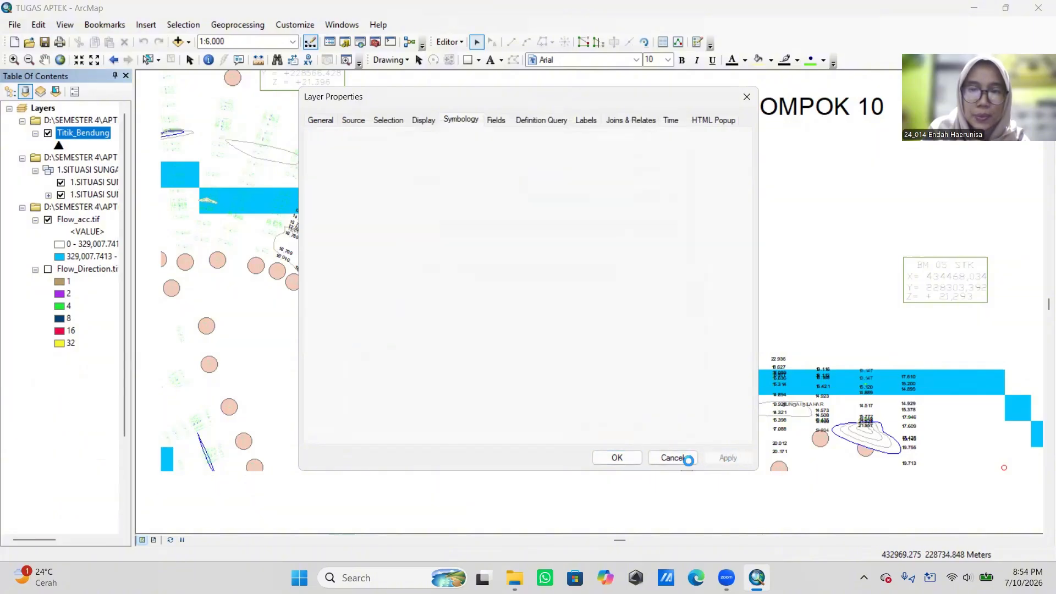
click(627, 458)
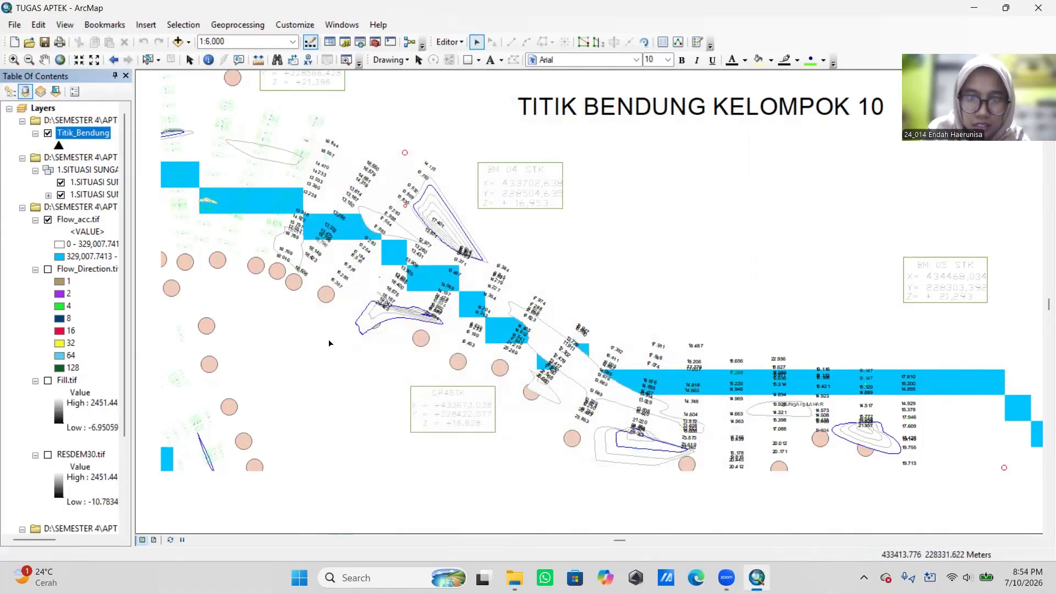
Step: Size the Titik_Bendung points by random values with a minimum of 1 and apply the layer properties
right_click(75, 136)
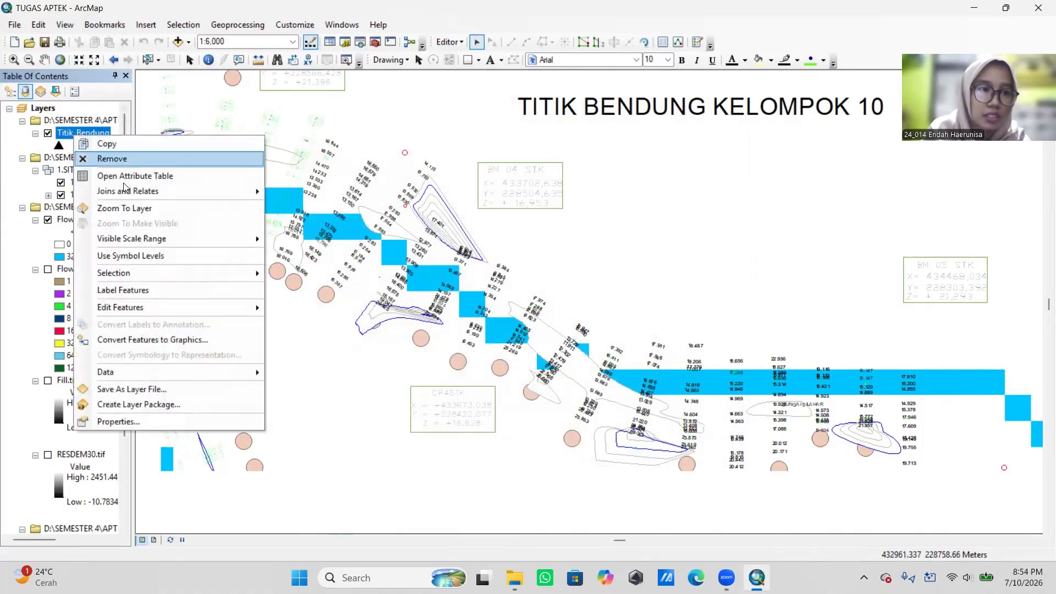
click(163, 421)
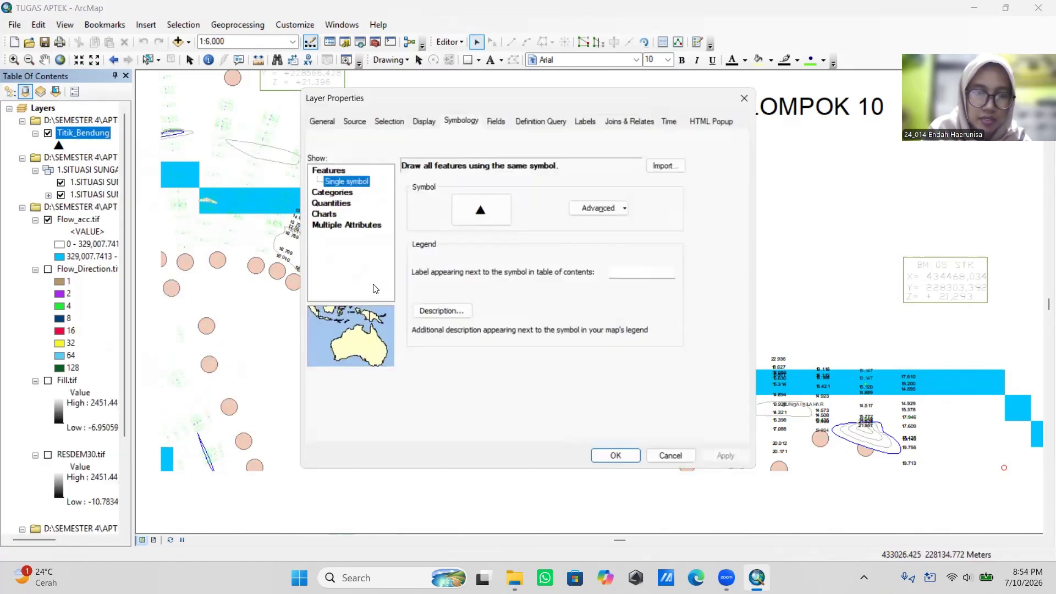
click(605, 212)
click(603, 241)
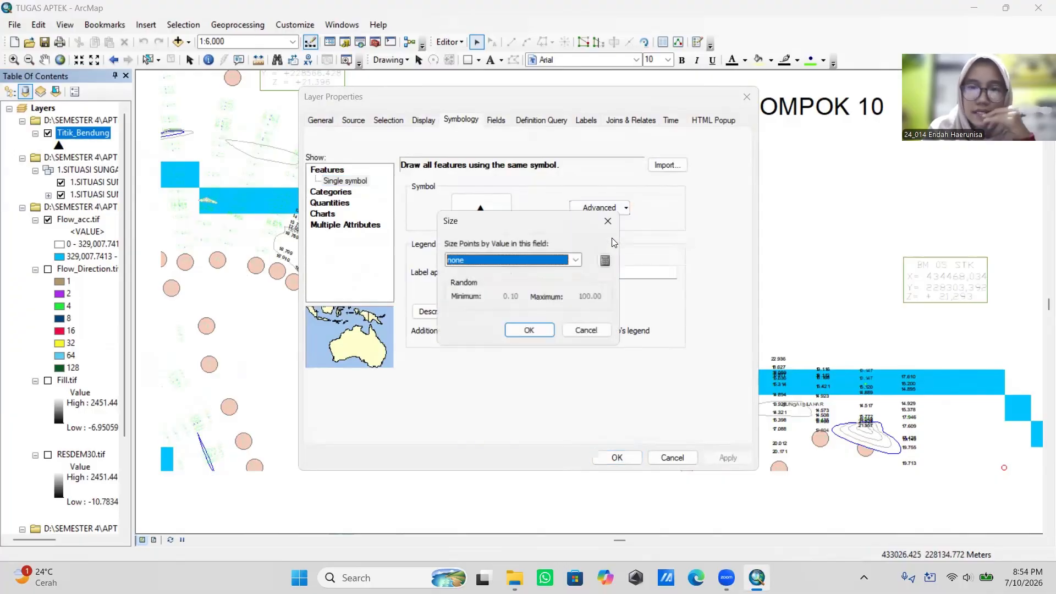
click(567, 264)
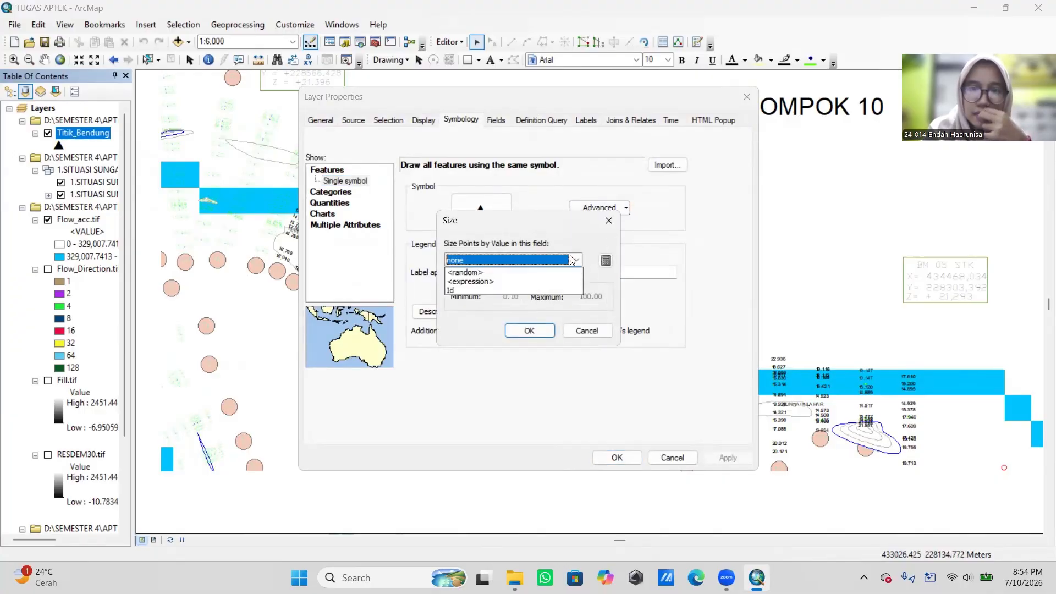
click(521, 285)
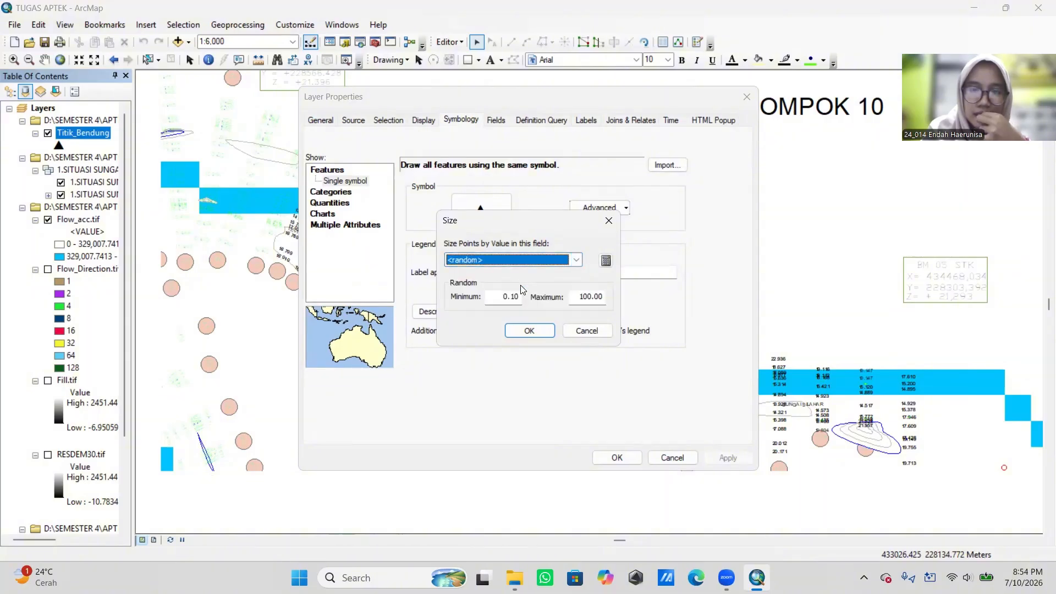
drag(522, 299, 497, 309)
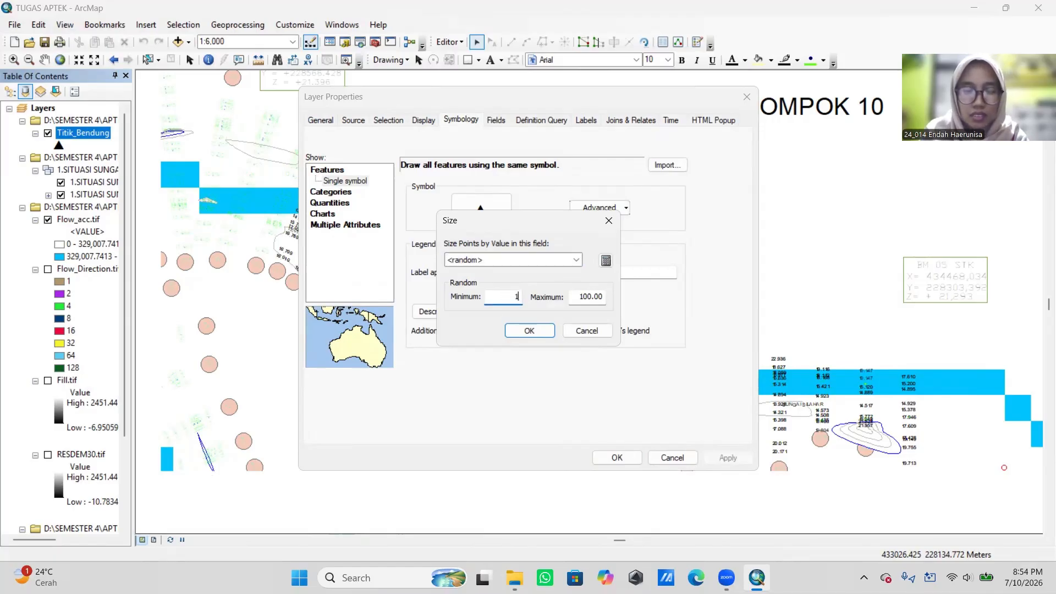
key(Return)
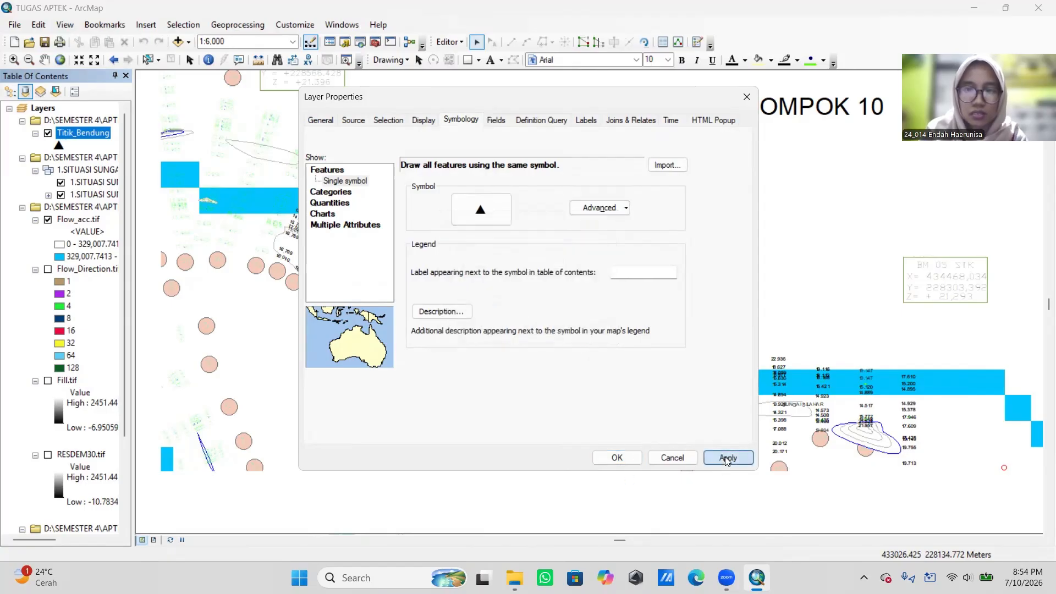
click(726, 462)
click(617, 457)
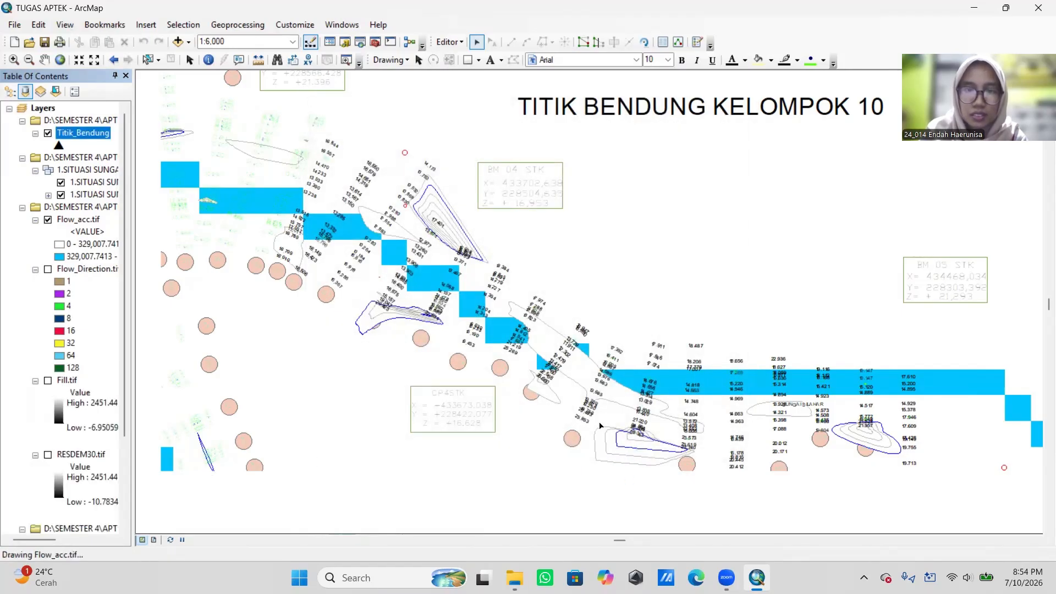
Step: Inspect the stream cells along the river drawing and view the full extent of the Titik_Bendung layer
scroll(531, 374, down, 3)
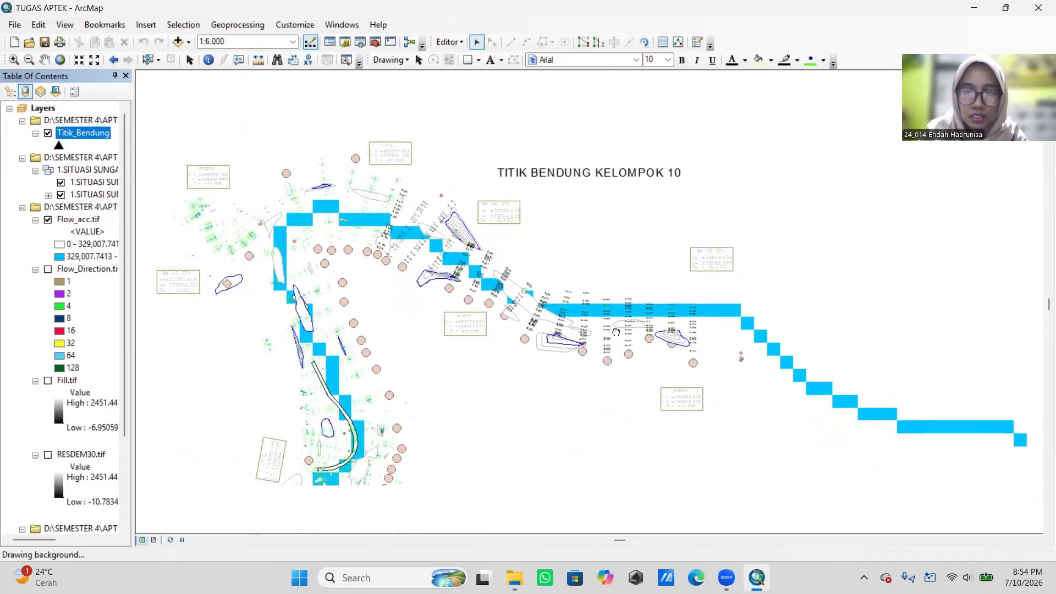
drag(500, 295, 516, 330)
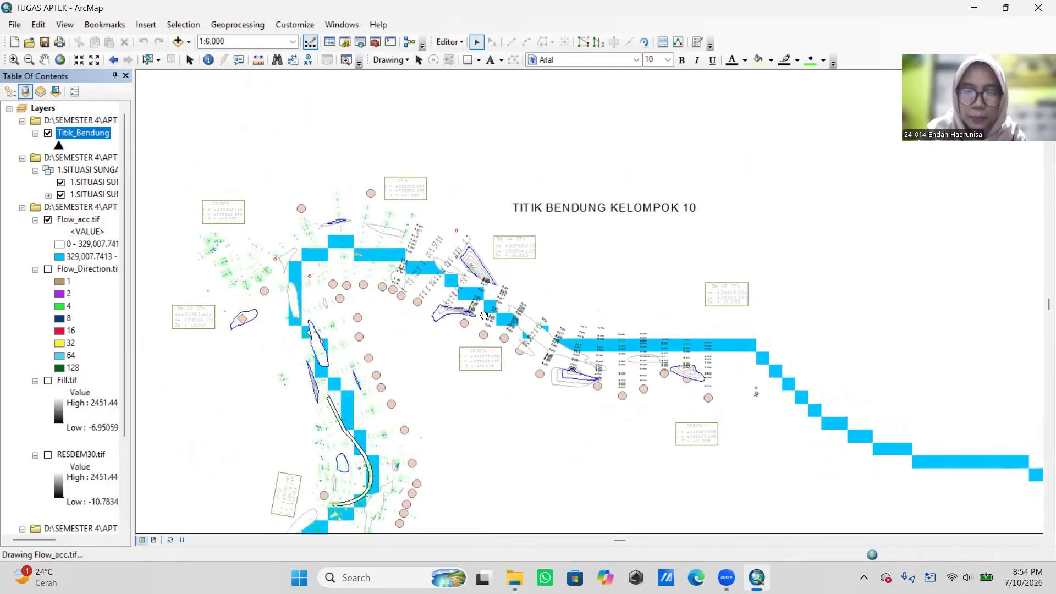
scroll(517, 330, up, 3)
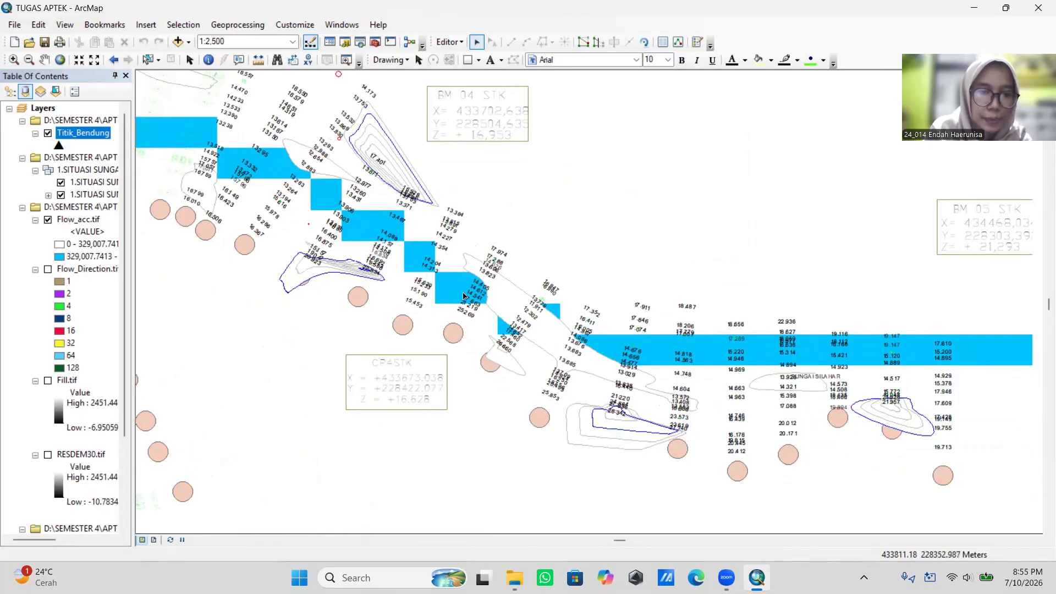
drag(479, 292, 486, 318)
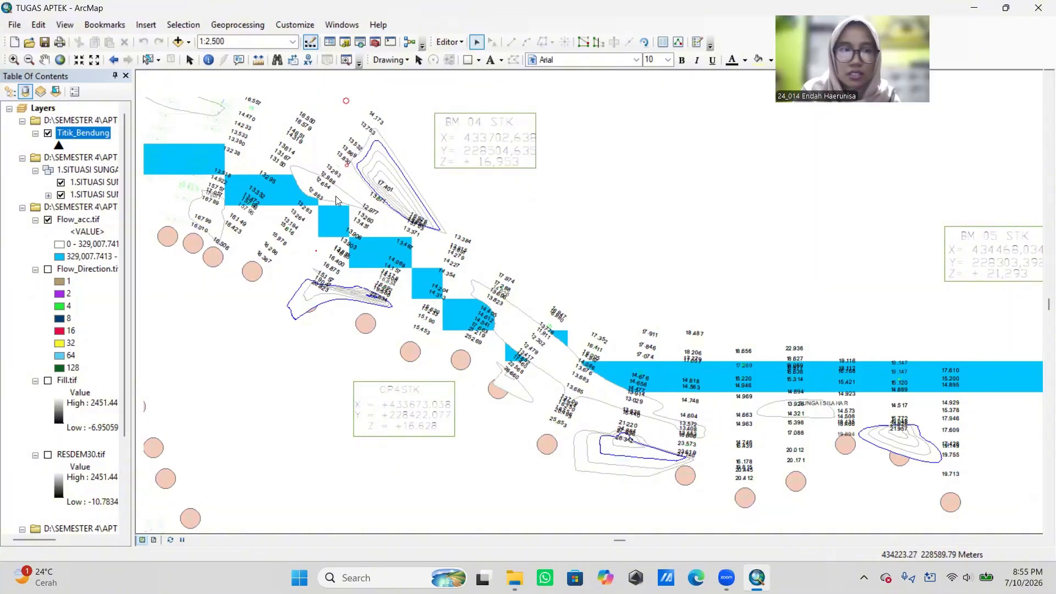
right_click(84, 136)
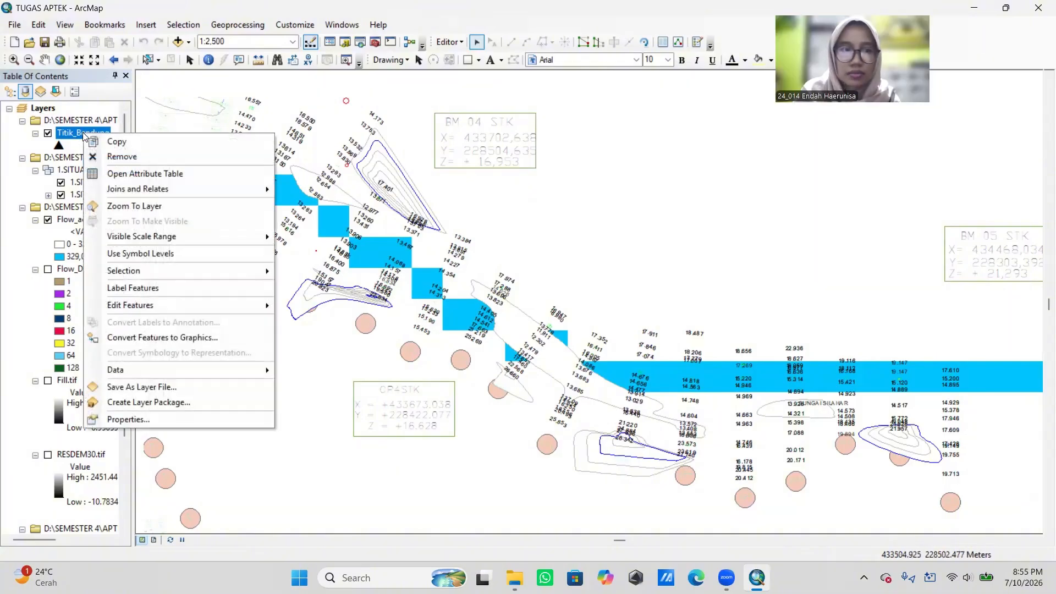
click(141, 206)
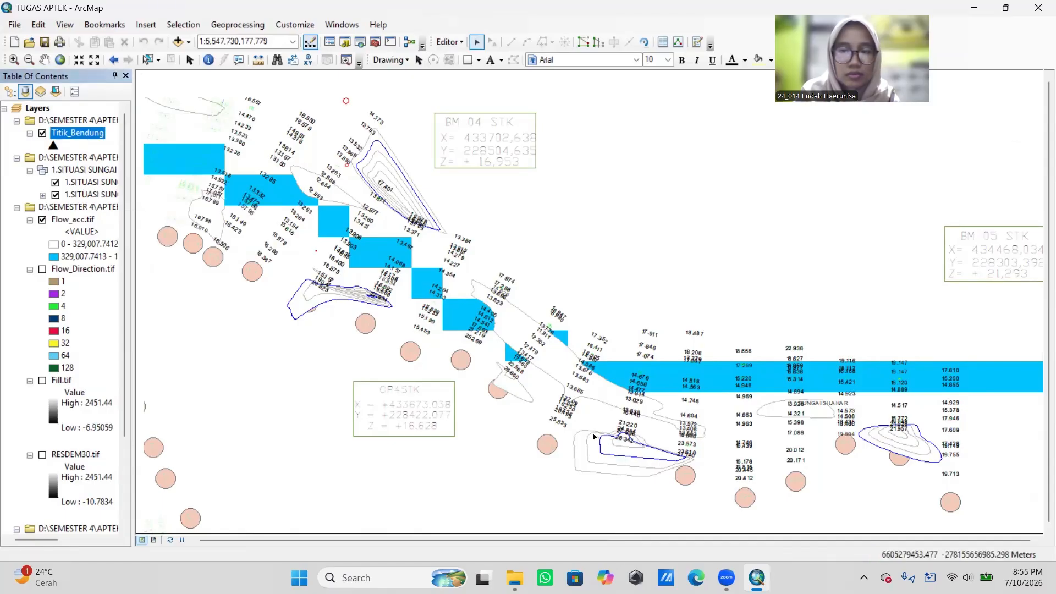
drag(478, 311, 479, 312)
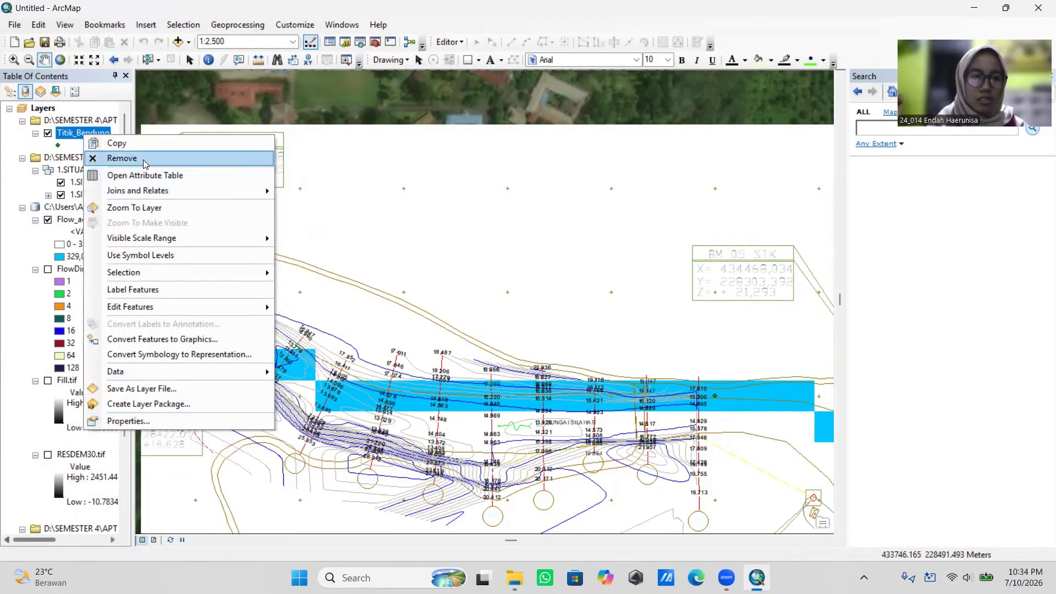
Step: Remove the Titik_Bendung layer from the map
click(122, 158)
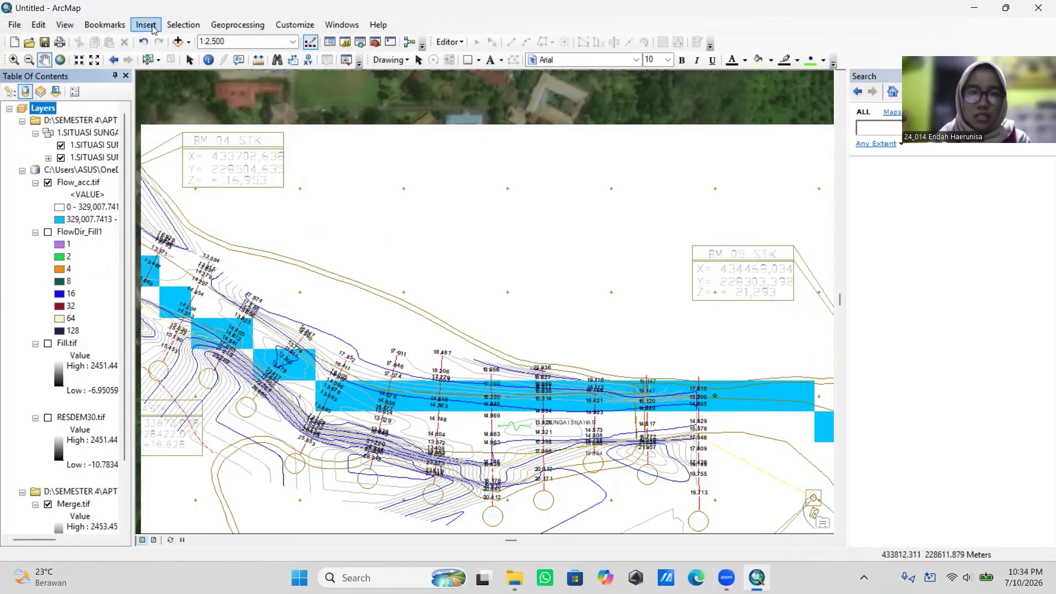
Step: Show the Catalog and expand the DATA DEMNAS folder inside D:\SEMESTER 4\APTEK AIR
click(345, 42)
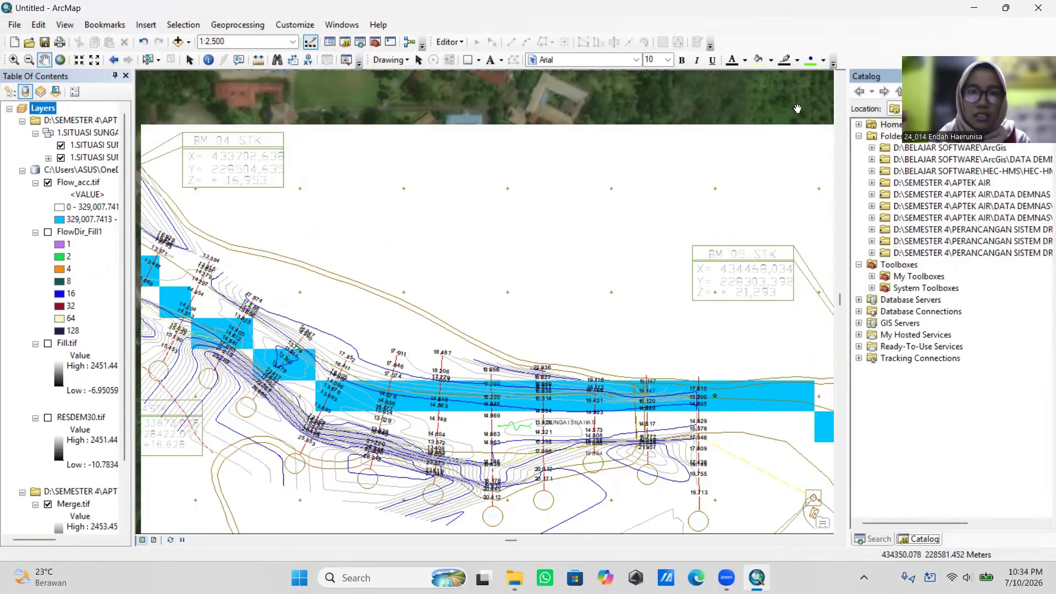
drag(993, 50, 735, 49)
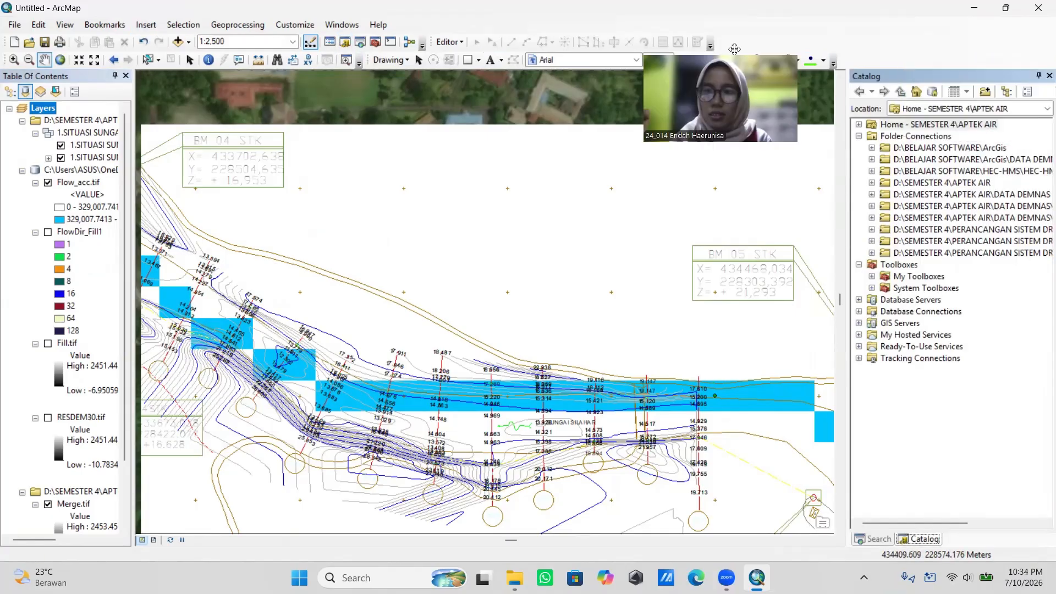
click(978, 184)
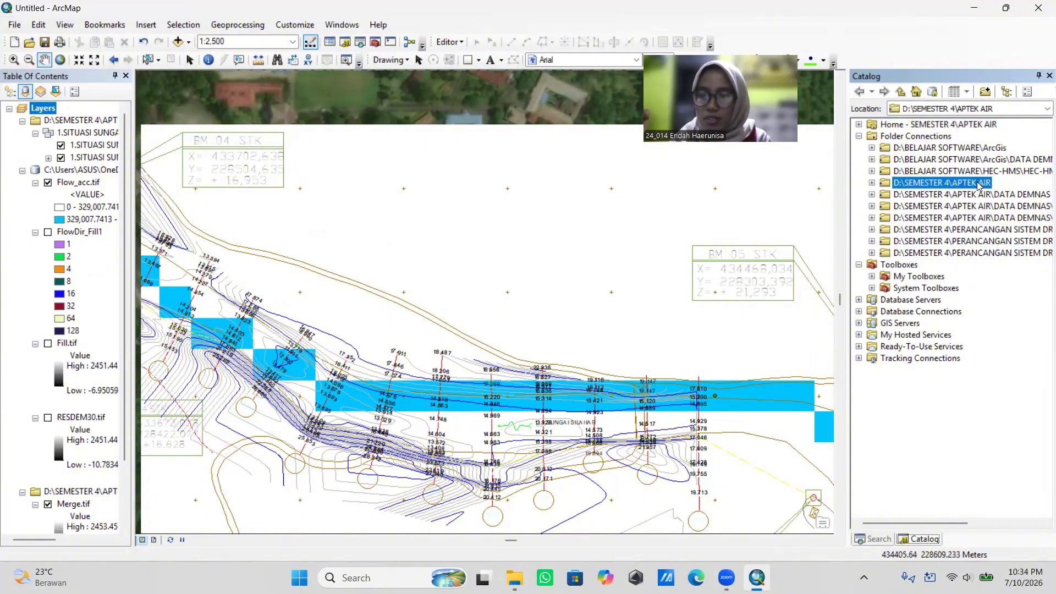
click(872, 183)
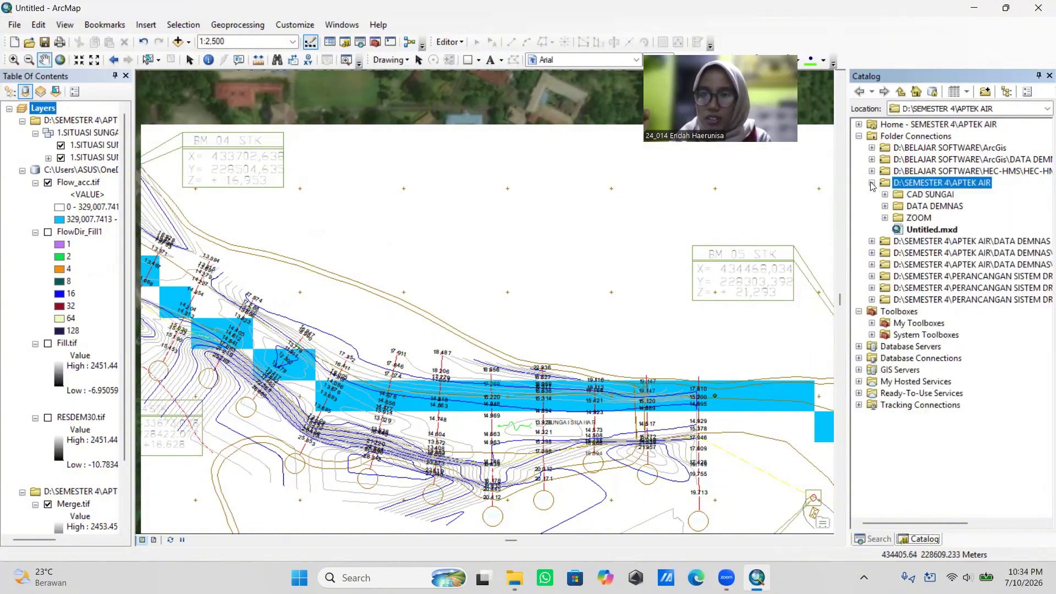
click(905, 207)
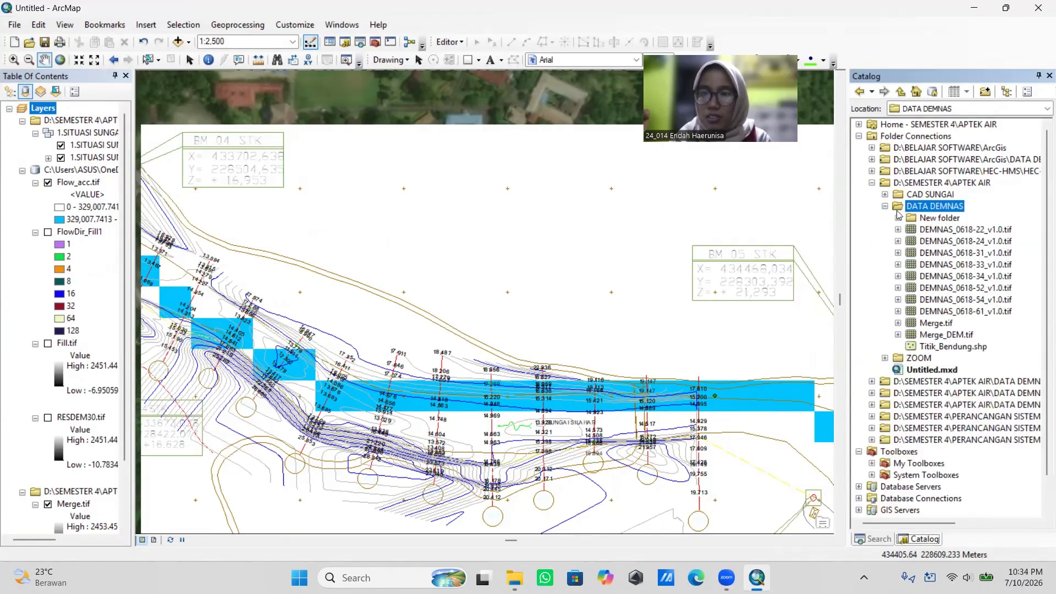
click(885, 208)
click(885, 208)
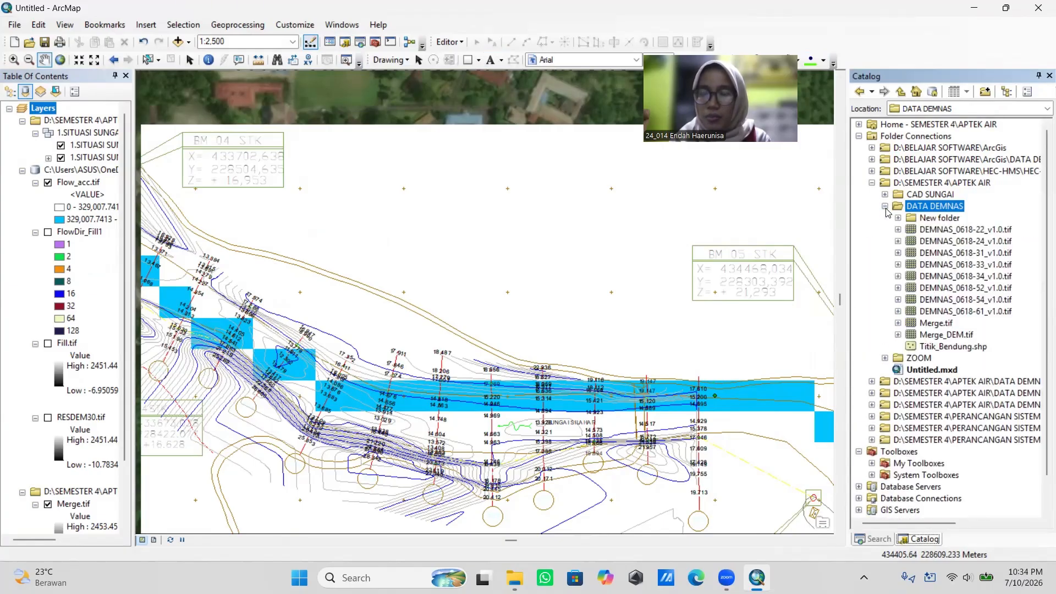
Step: Check the XY coordinate system in the properties of Titik_Bendung.shp
click(958, 347)
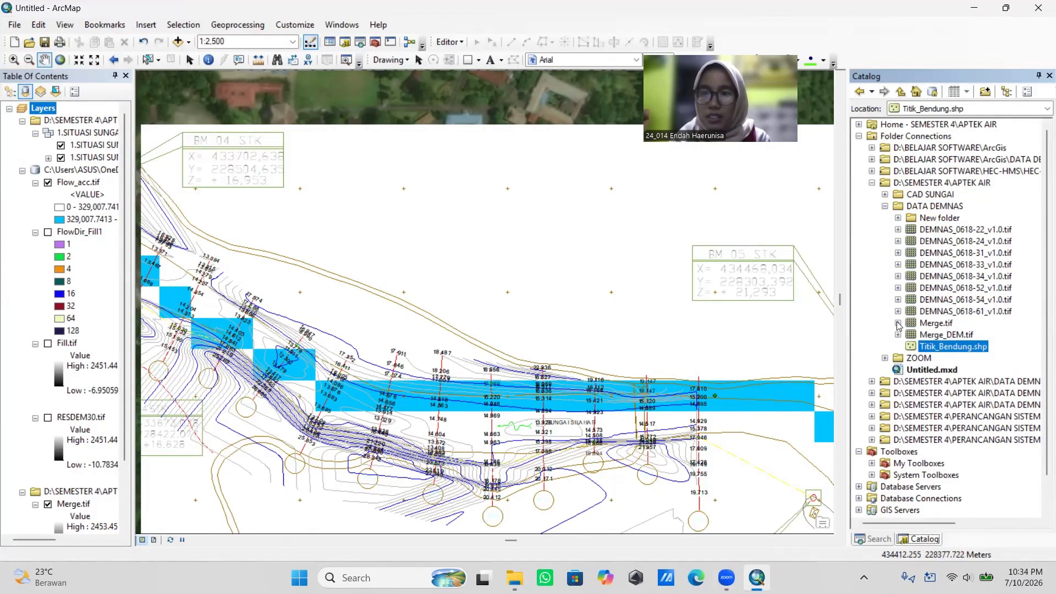
double_click(941, 348)
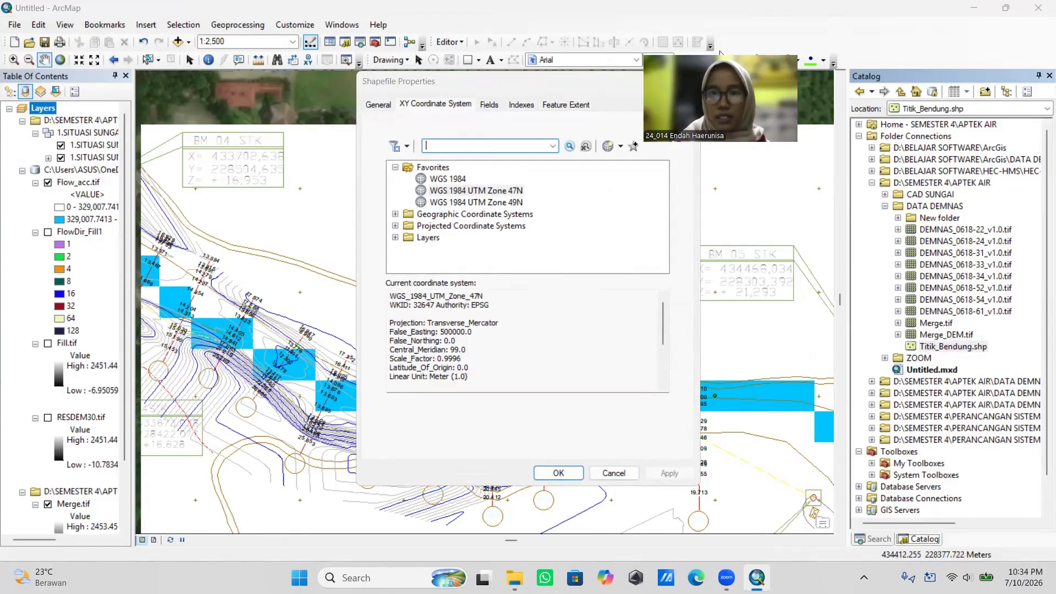
key(Escape)
Step: Start a new point shapefile named TitikBendung in the DATA DEMNAS folder
click(913, 212)
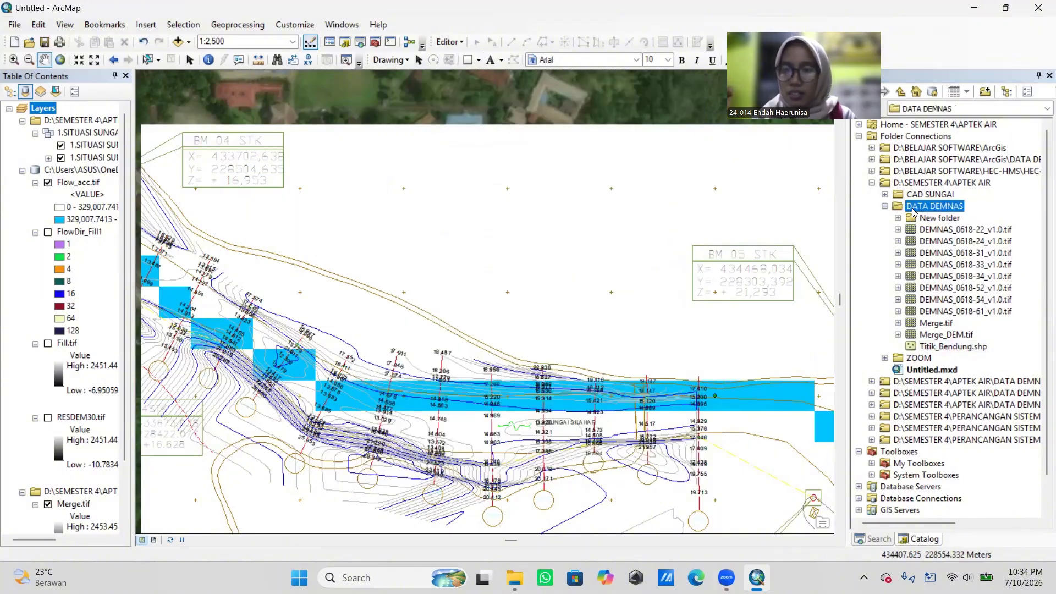
right_click(913, 212)
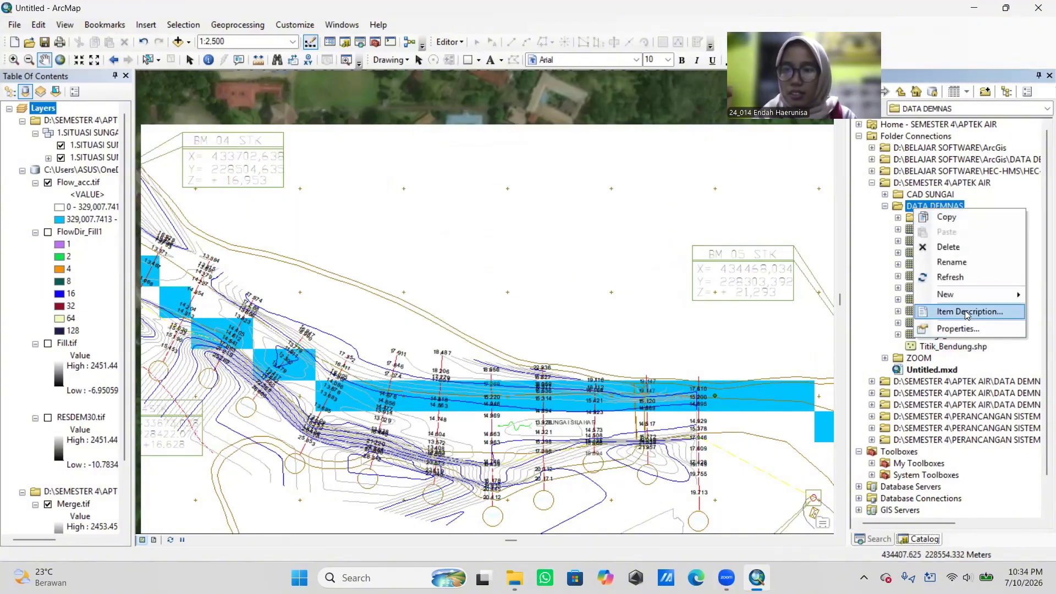
mouse_move(946, 294)
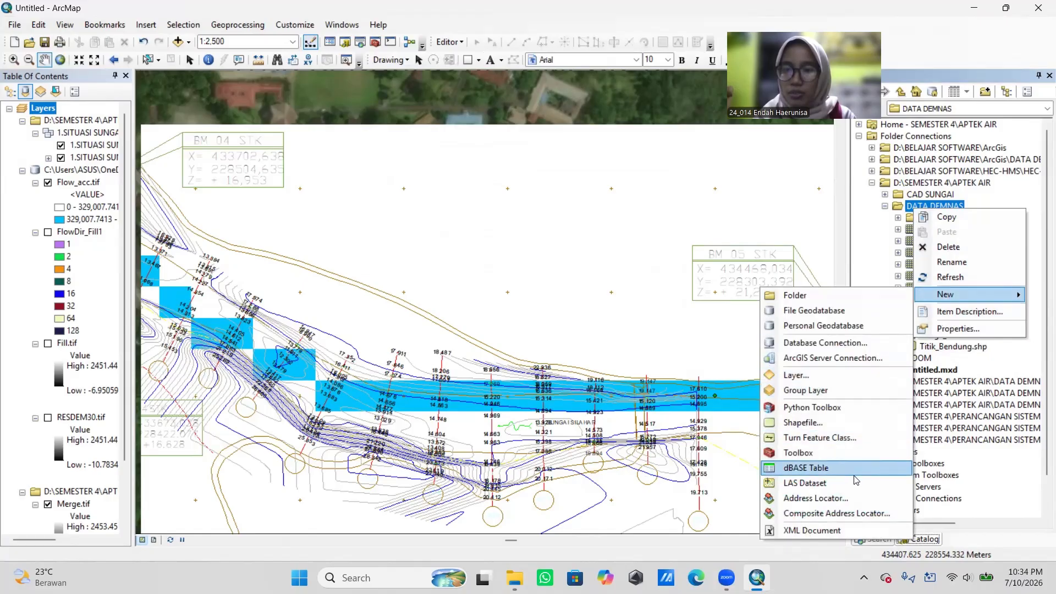
click(831, 423)
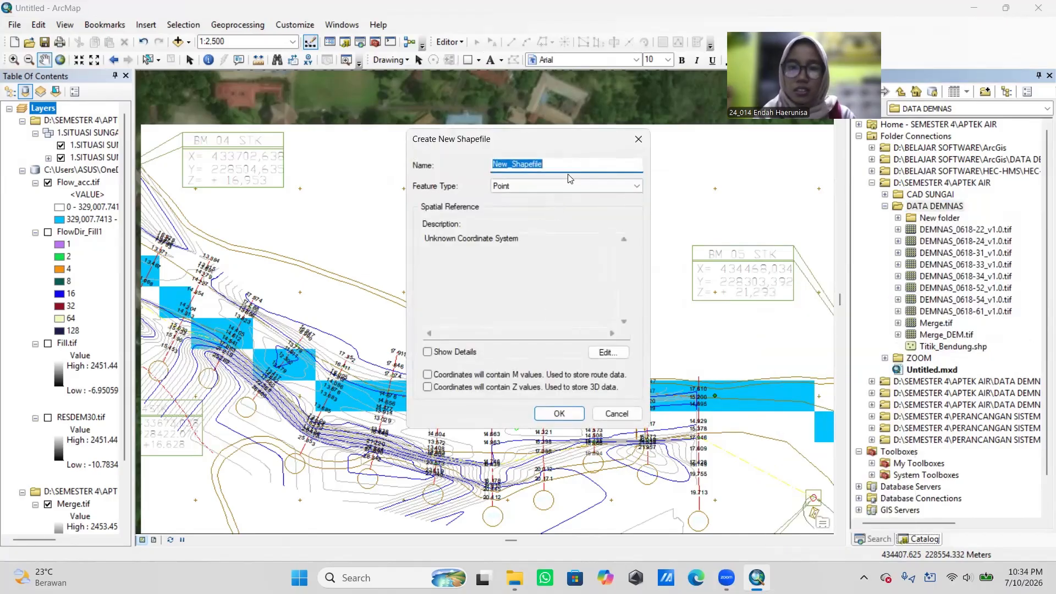
text(TitikBendun)
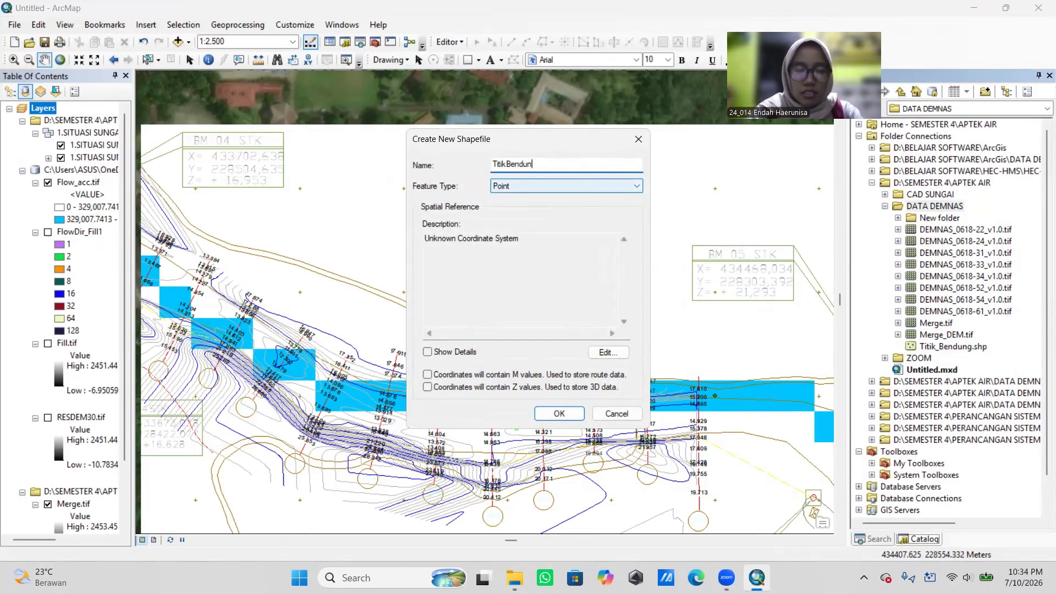
text(g)
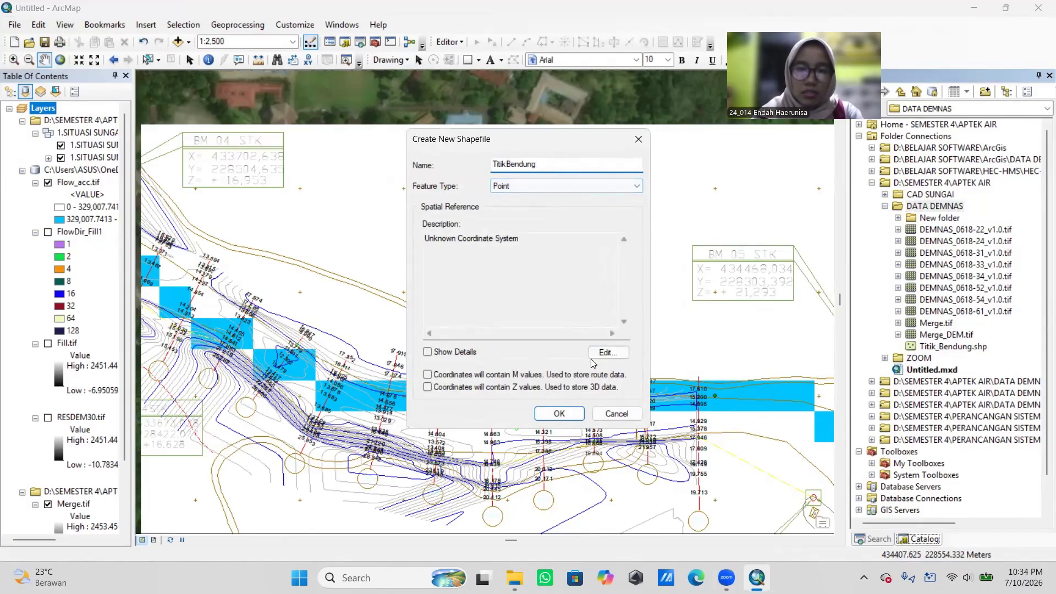
Step: Assign the WGS 1984 UTM Zone 47N coordinate system to TitikBendung and create the shapefile
click(606, 354)
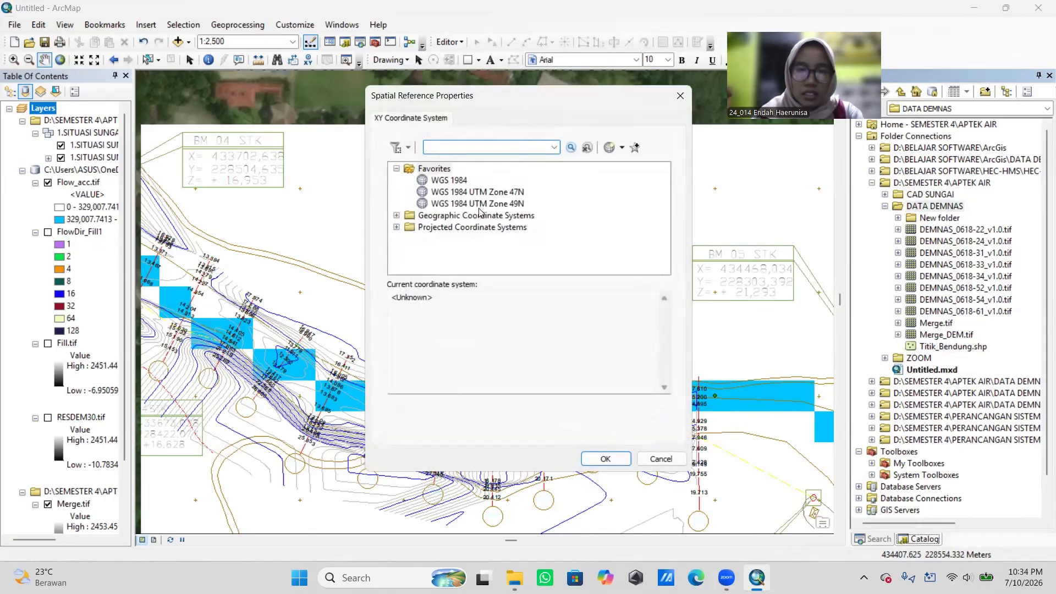
click(477, 192)
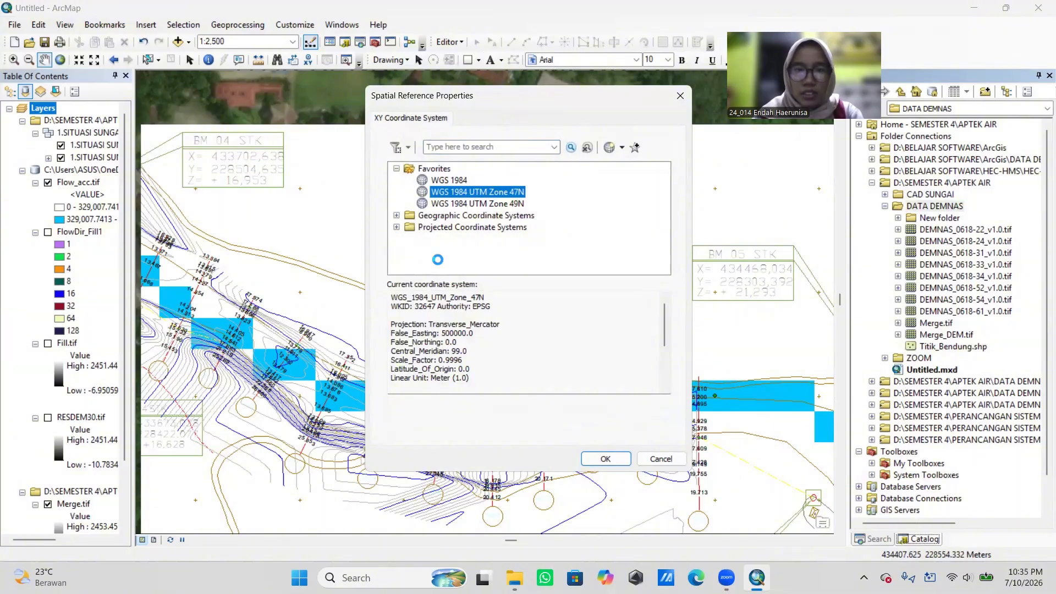
scroll(445, 229, down, 2)
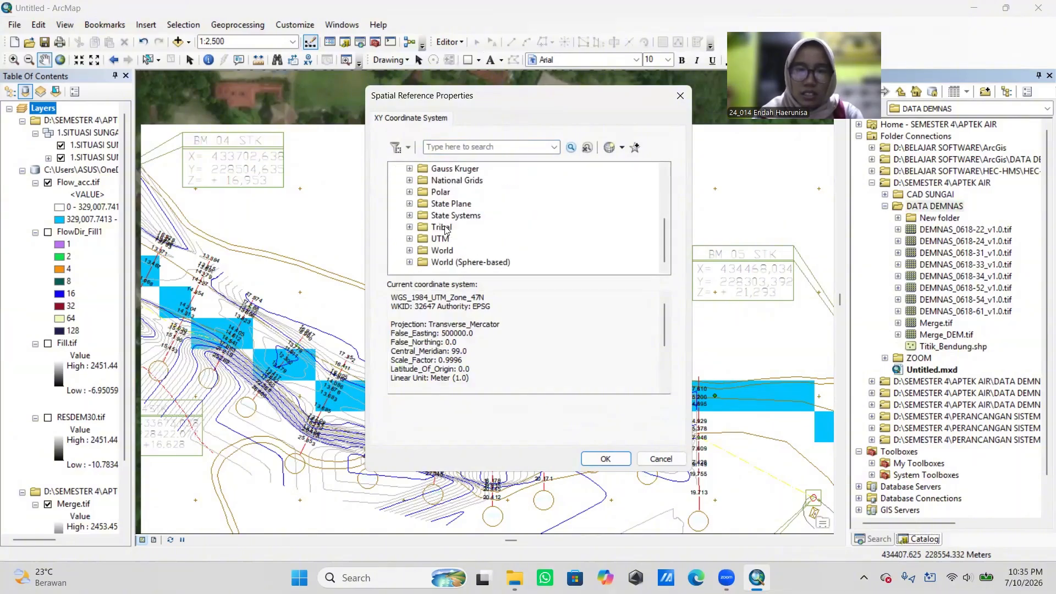
click(409, 238)
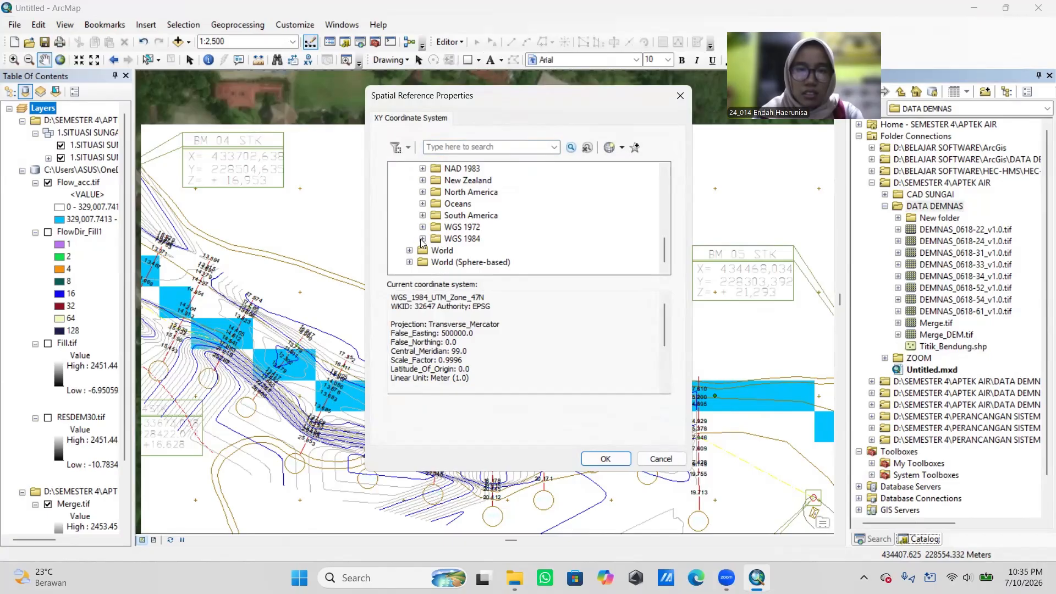
click(423, 239)
click(436, 250)
scroll(506, 220, down, 10)
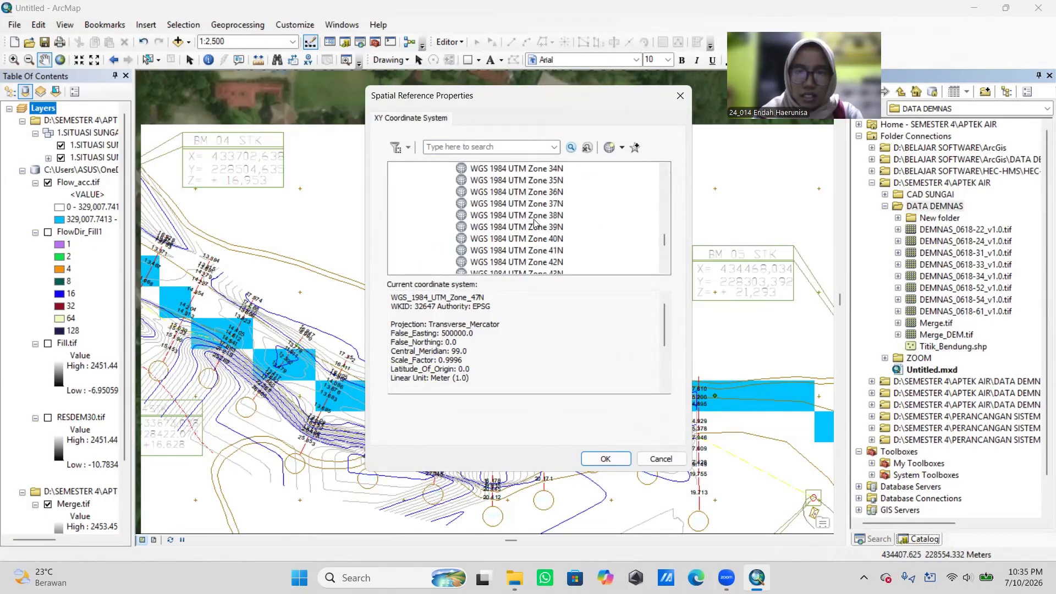
click(528, 203)
click(606, 459)
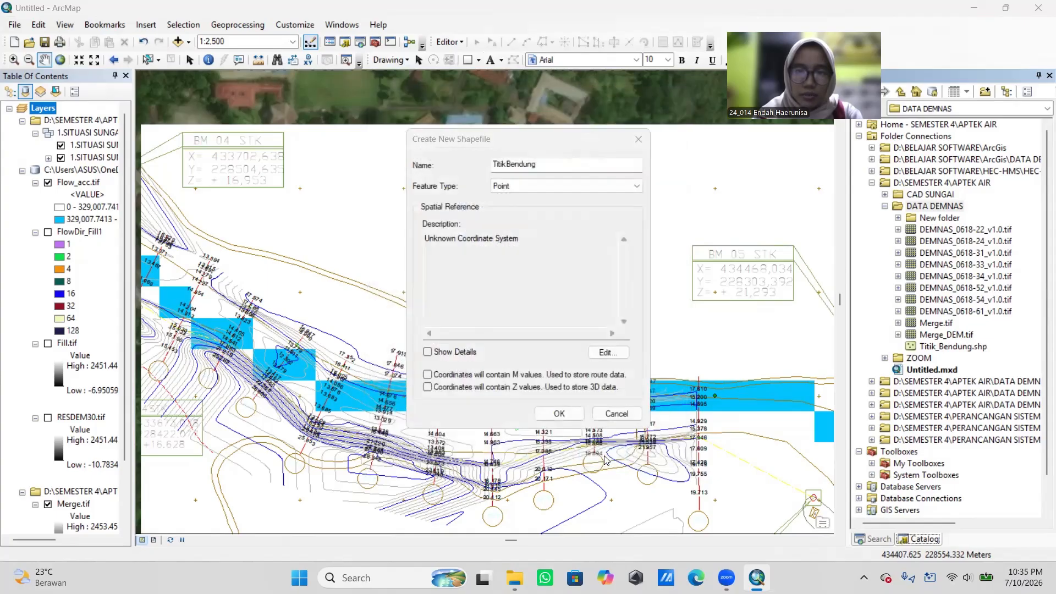
click(566, 417)
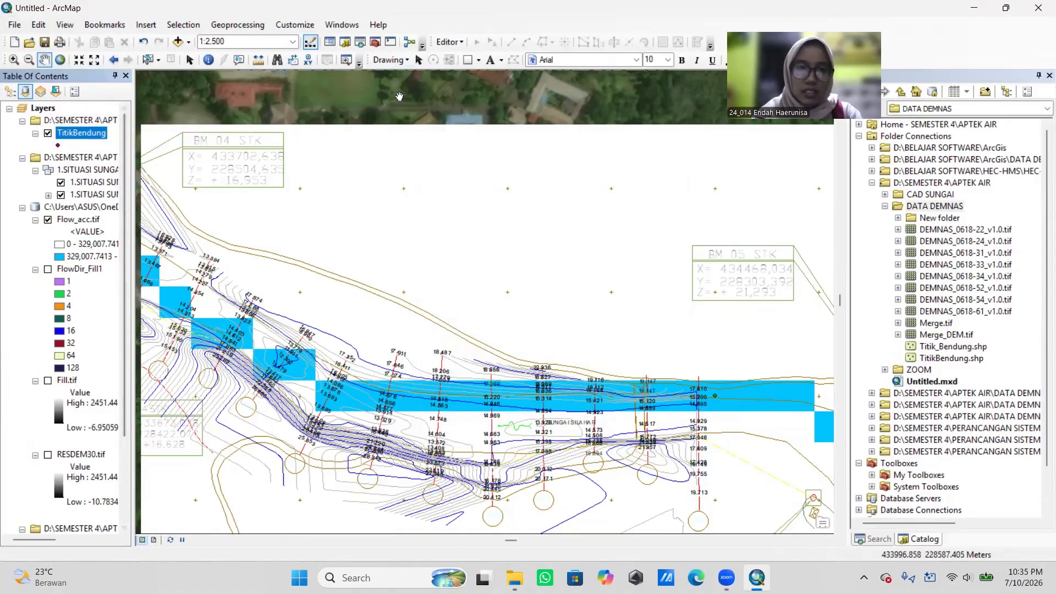
Step: Start an edit session on the TitikBendung layer and continue past the spatial reference warnings
click(449, 43)
mouse_move(492, 279)
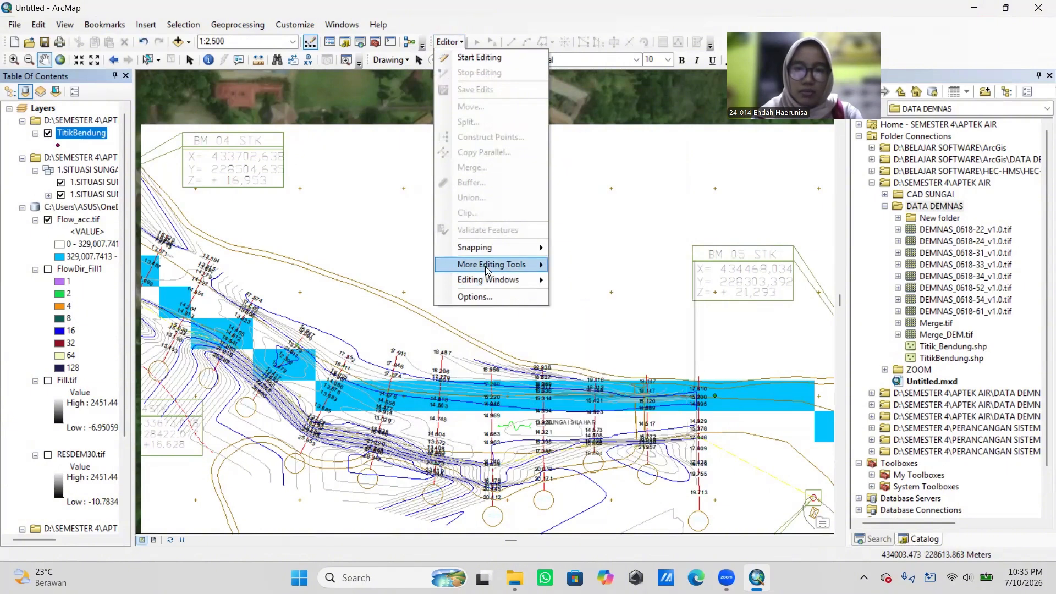
mouse_move(487, 256)
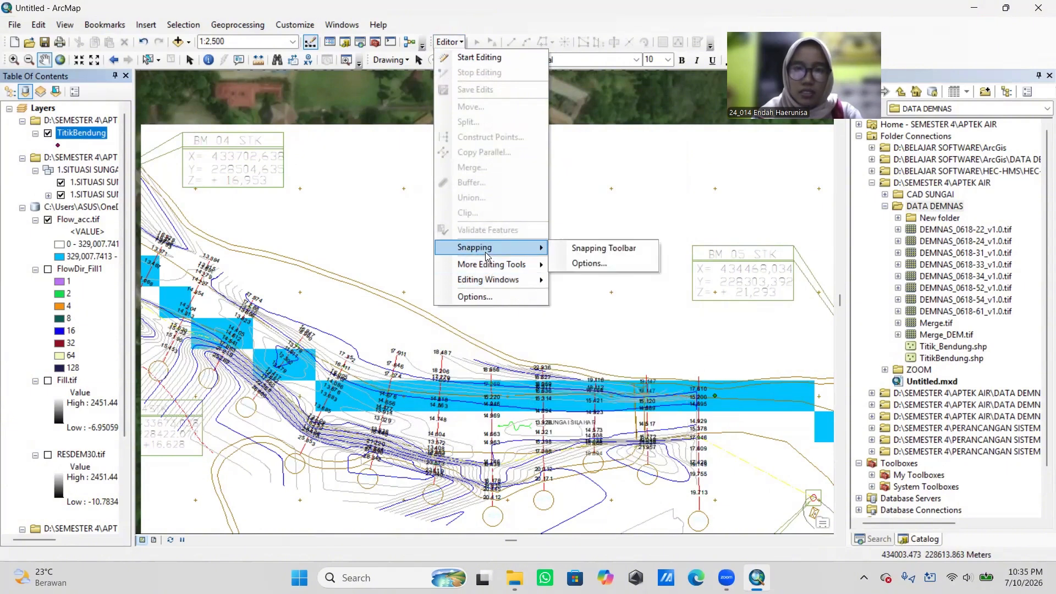
click(484, 58)
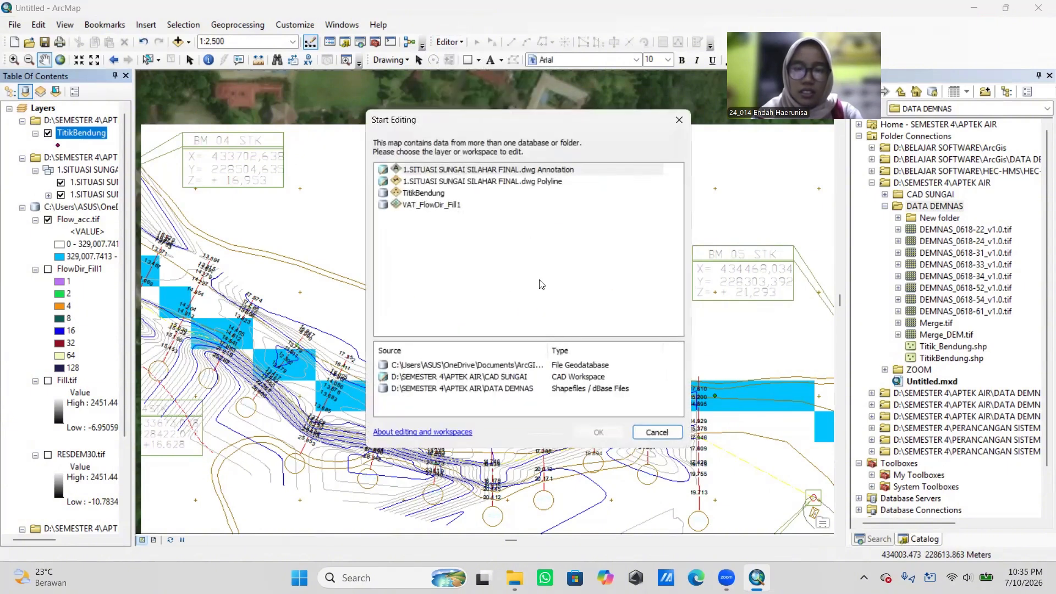
click(419, 192)
click(598, 433)
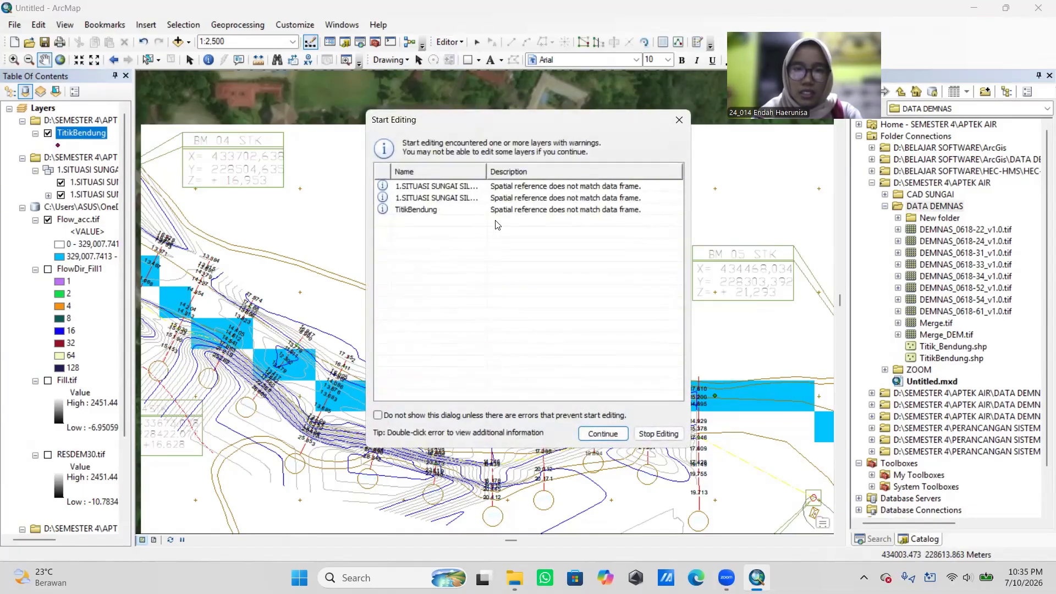
click(601, 440)
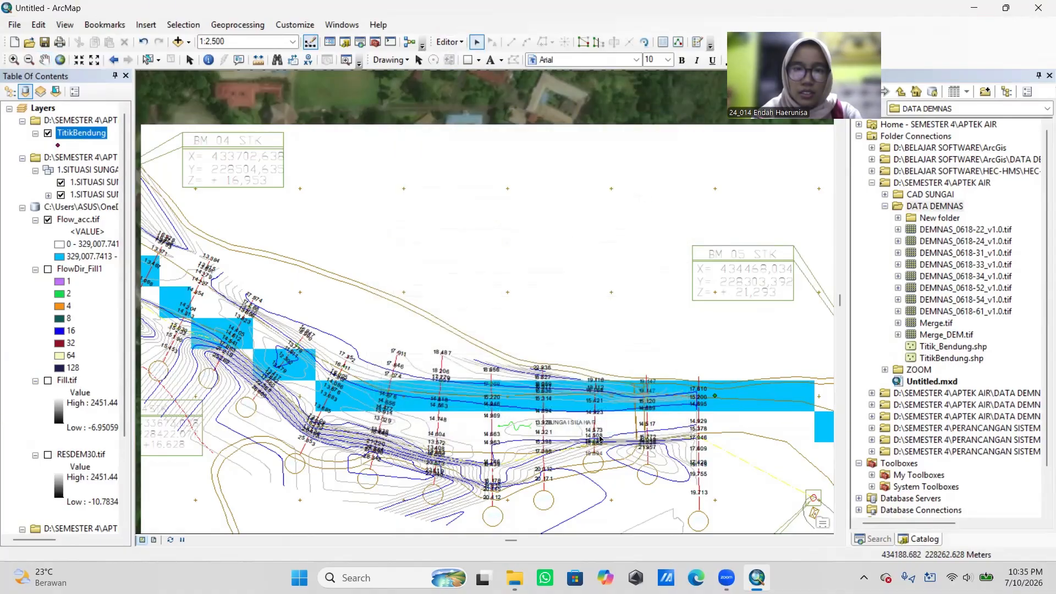
Step: Open the Create Features window and place a TitikBendung point on the first cell of the long straight blue flow accumulation strip
click(461, 44)
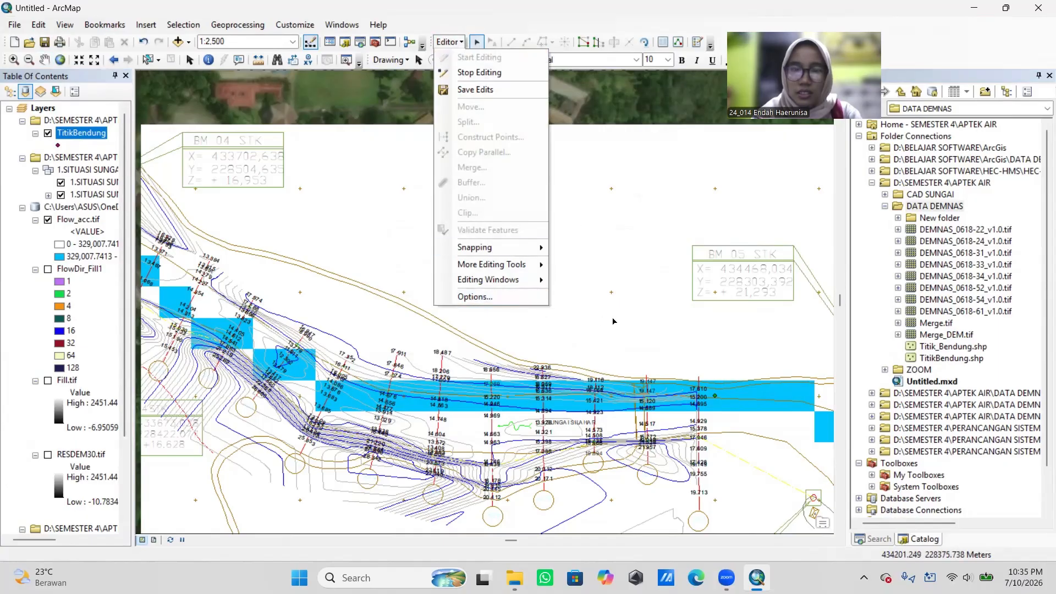
mouse_move(468, 281)
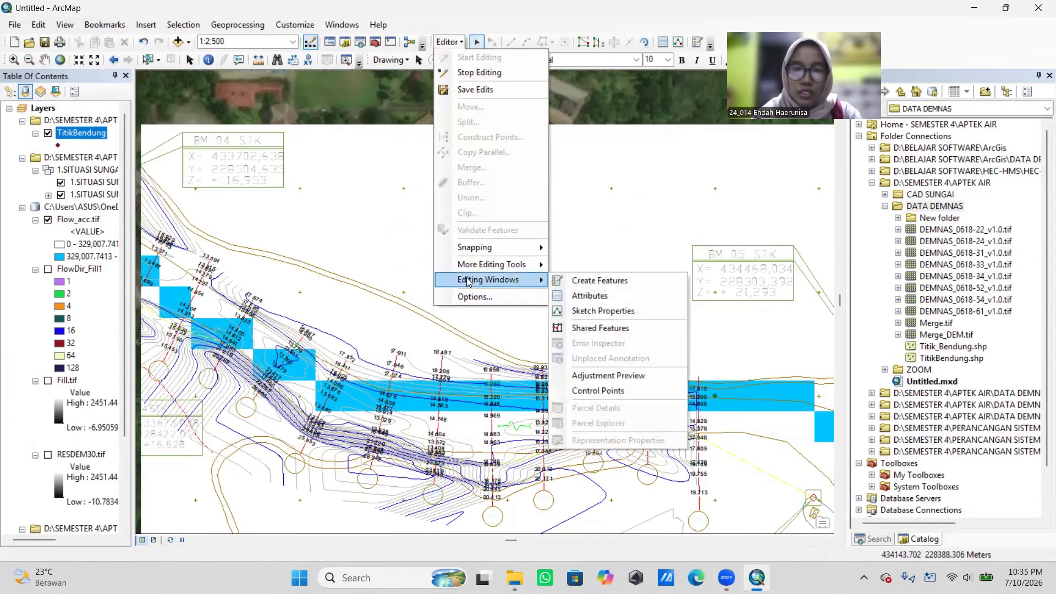
click(594, 281)
click(919, 125)
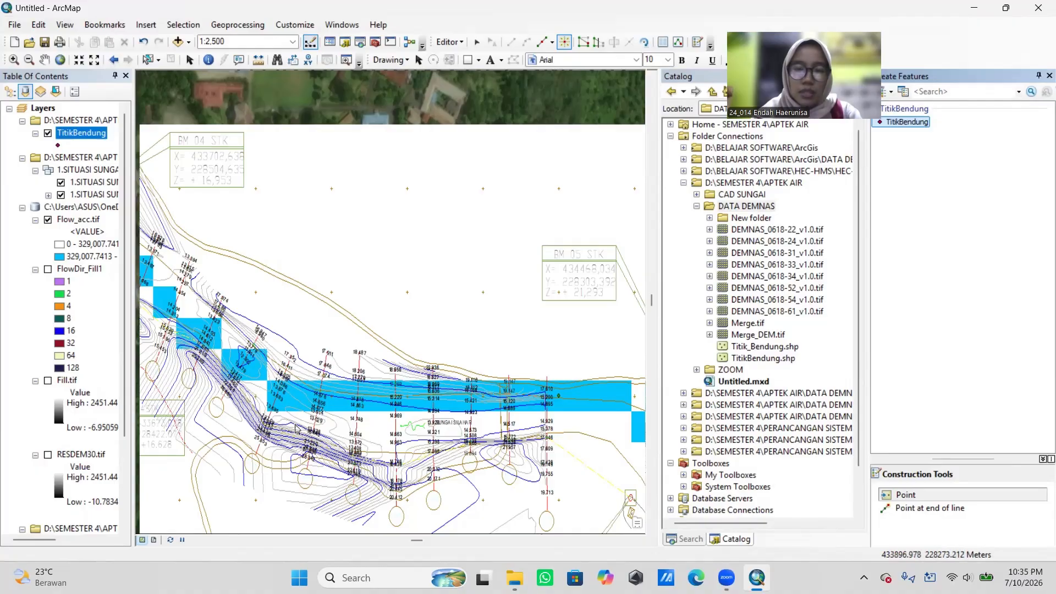
click(294, 400)
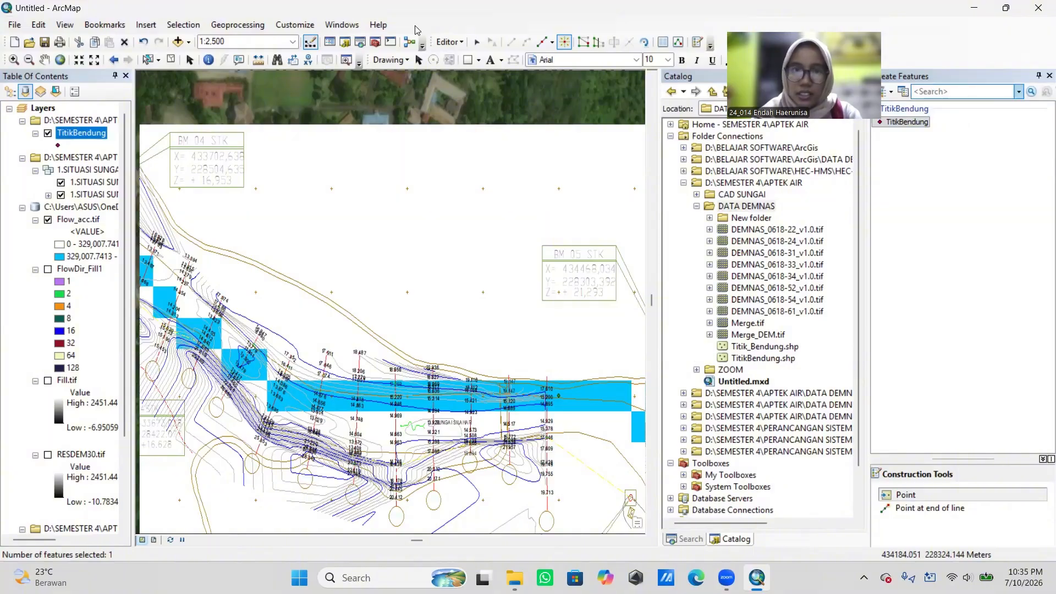
Step: Stop editing with the new point's edits saved and close the Create Features window
click(448, 42)
click(465, 74)
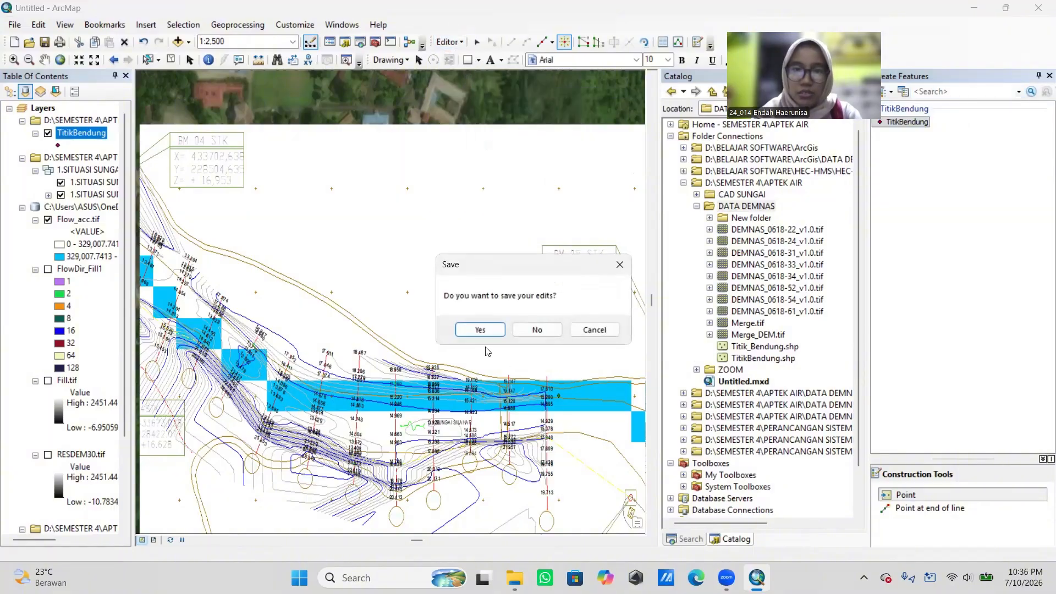
click(480, 330)
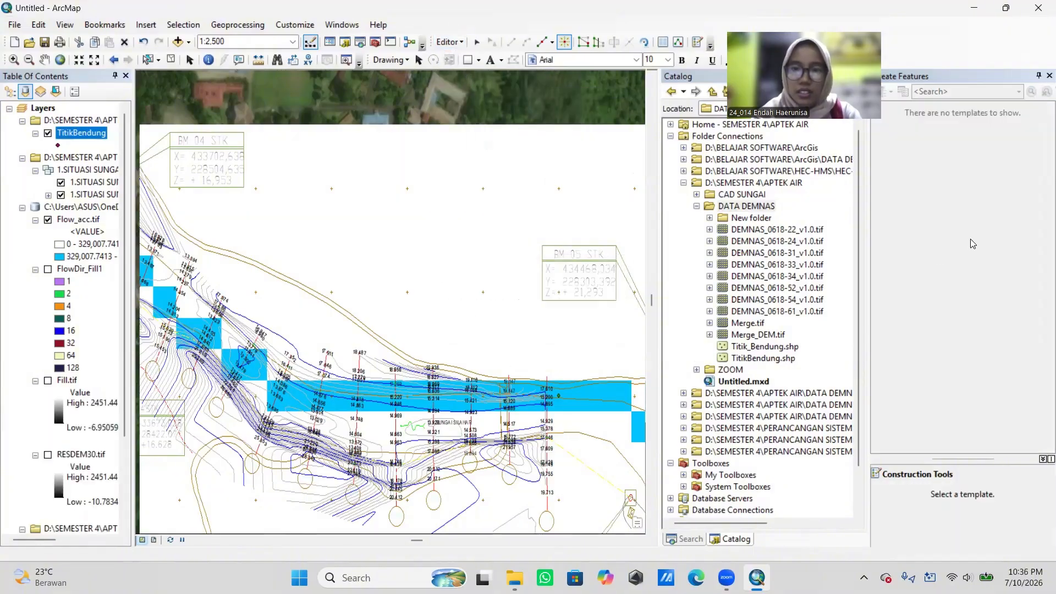
click(1040, 77)
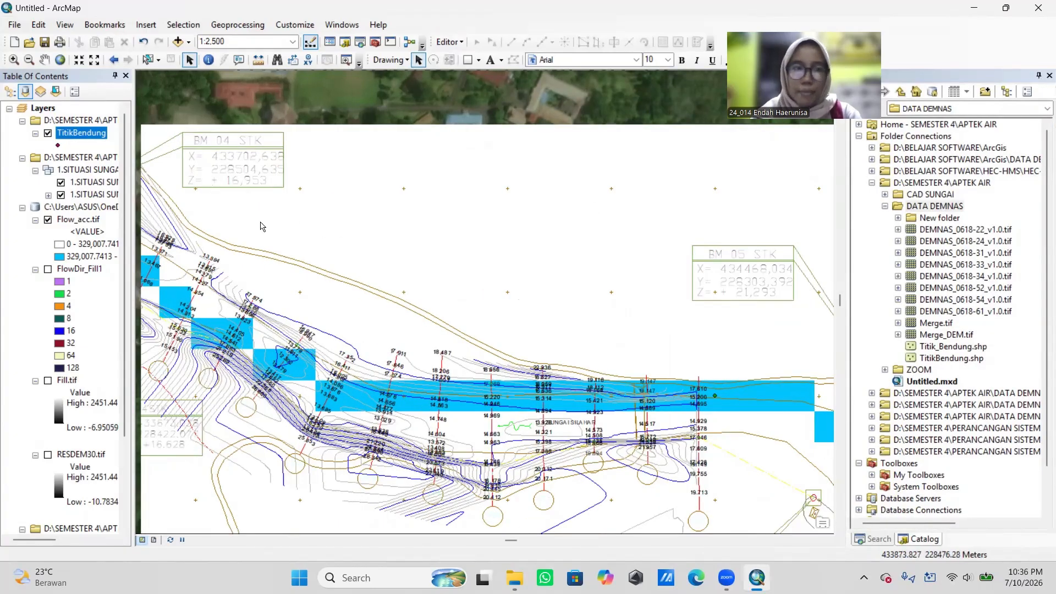
Step: Search for the Snap Pour Point tool and run it with TitikBendung as pour point data and Flow_acc.tif as accumulation raster
click(1039, 76)
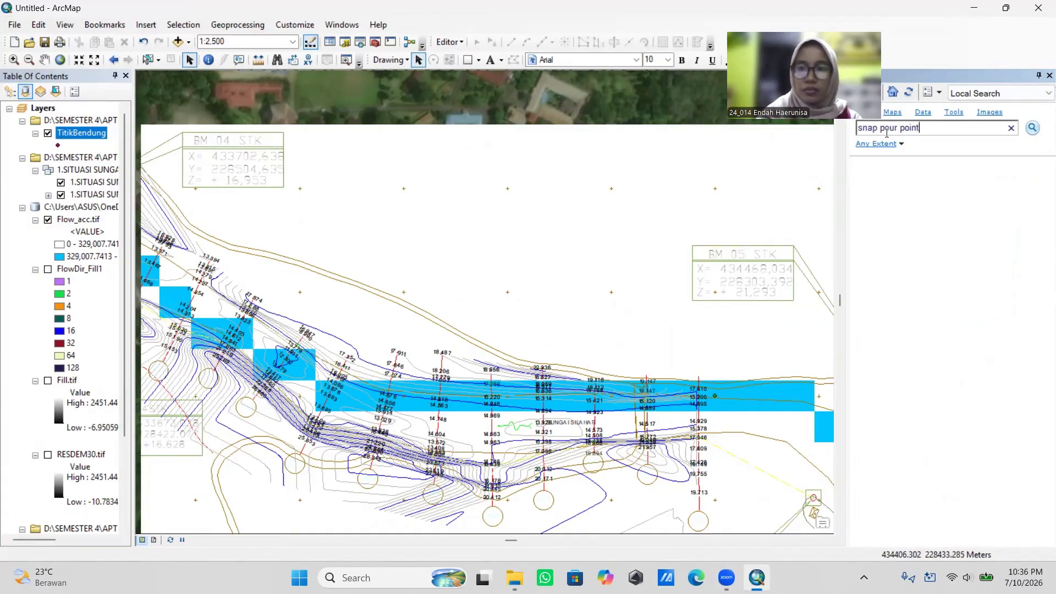
key(Return)
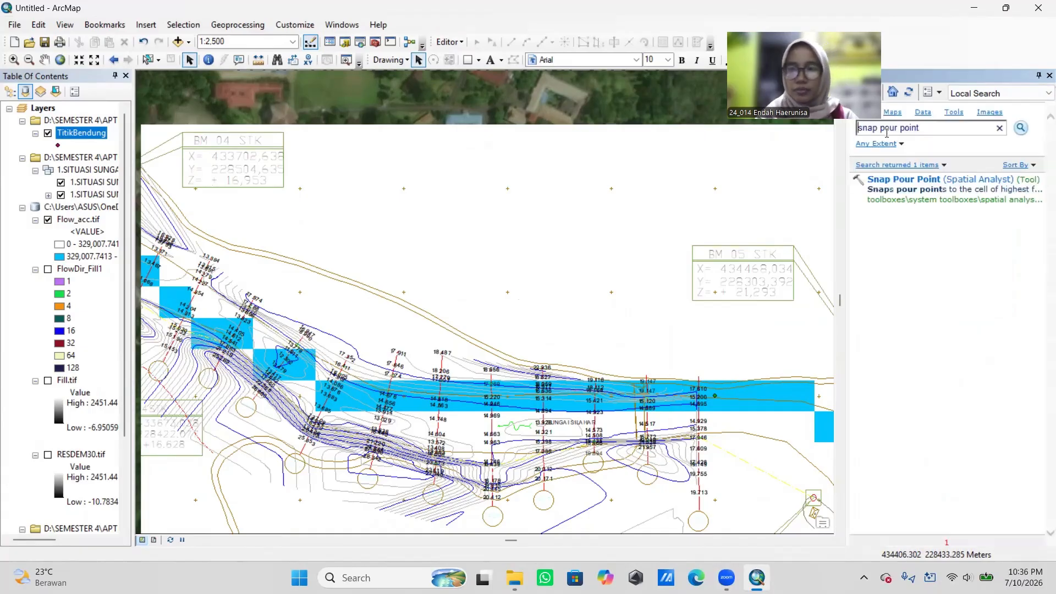
click(930, 179)
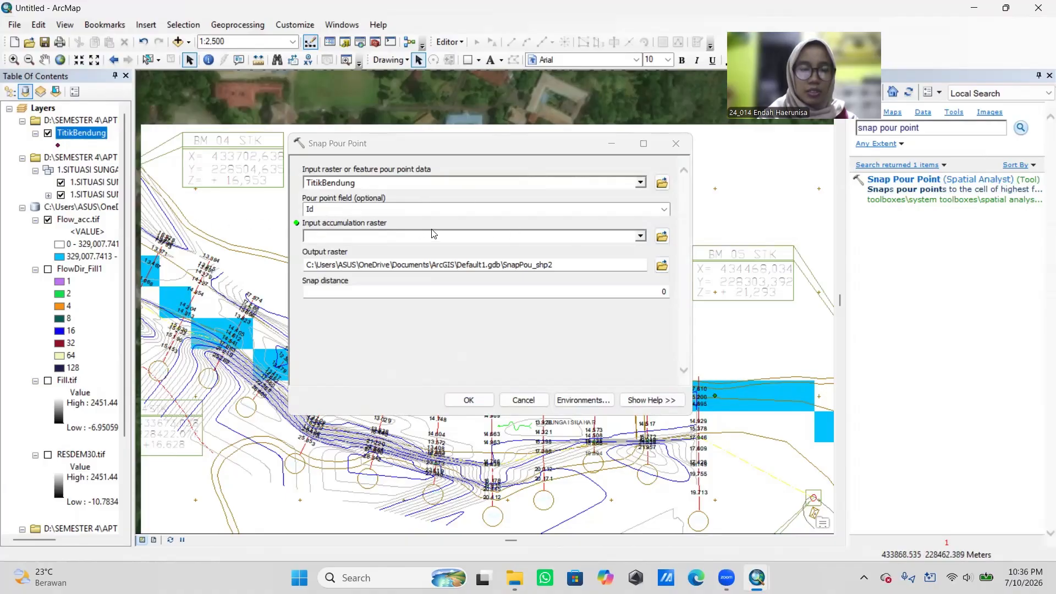
drag(79, 219, 365, 238)
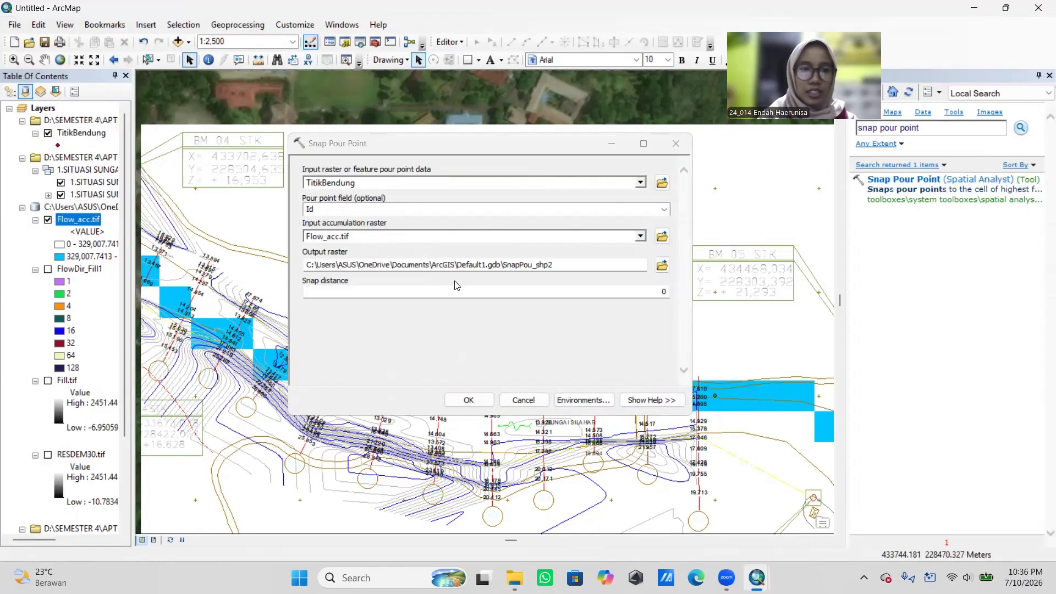
click(478, 403)
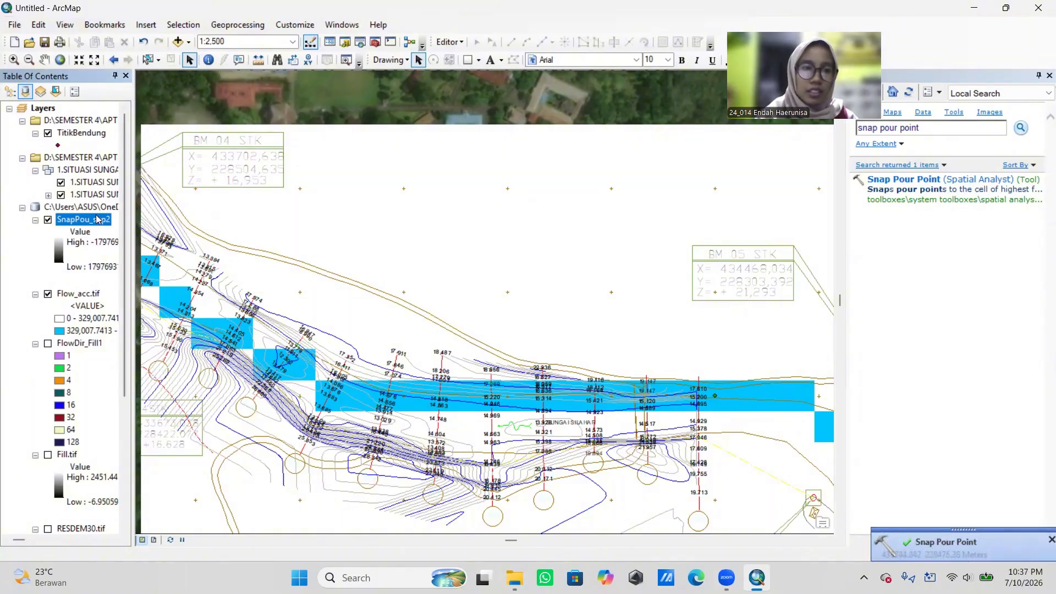
Step: Rename the new snap pour point raster layer as Snap_Pour.shp in its layer properties
right_click(78, 221)
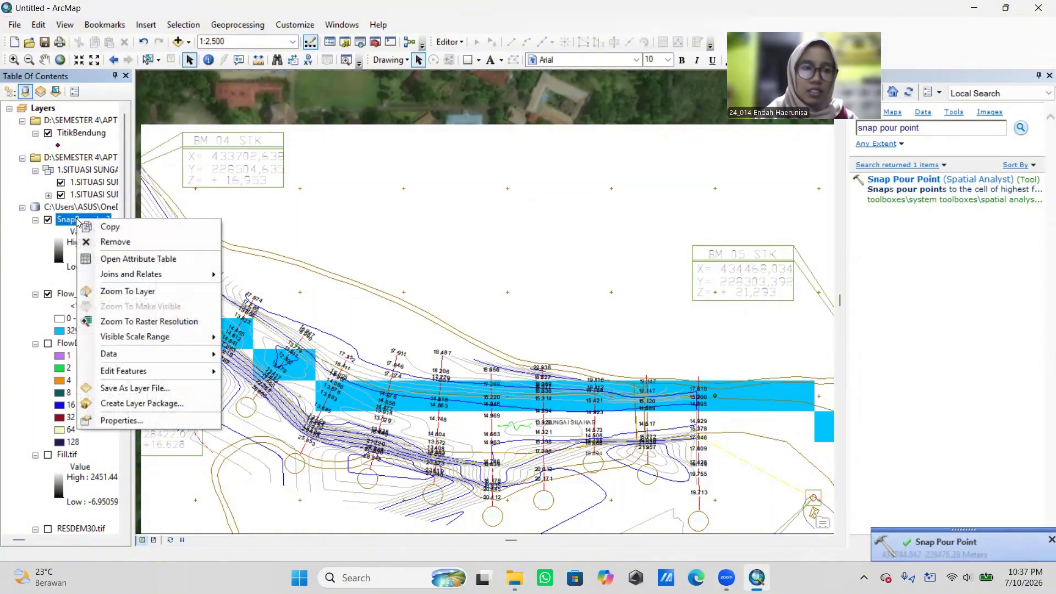
click(126, 422)
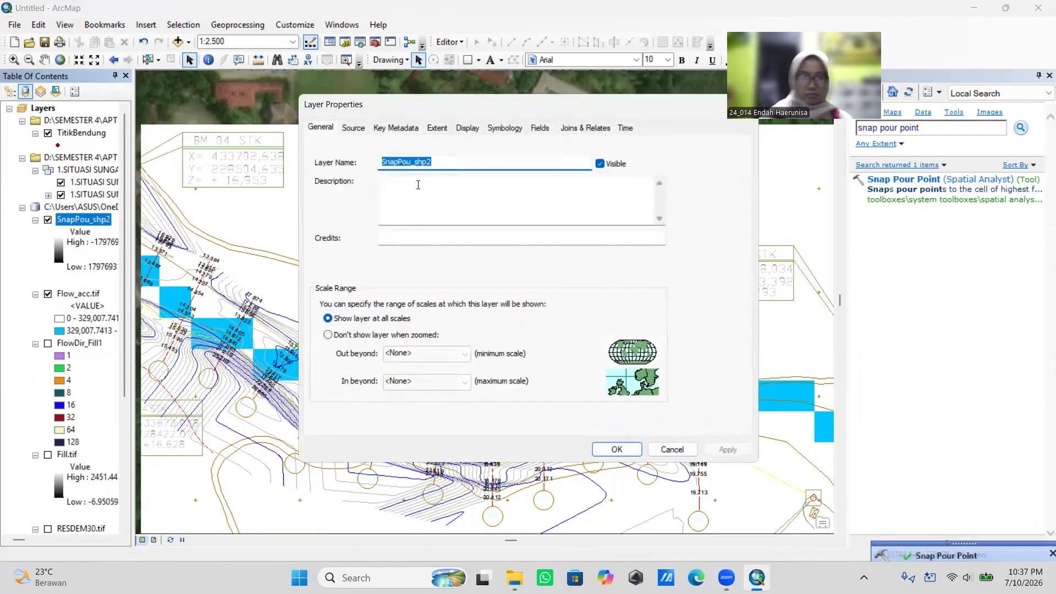
text(Snap)
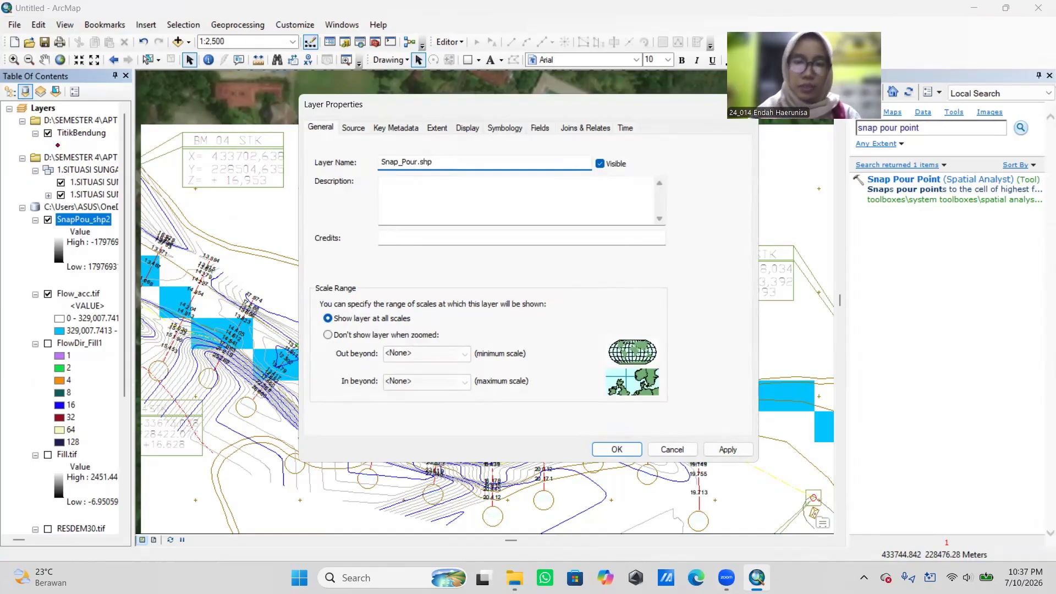
click(632, 454)
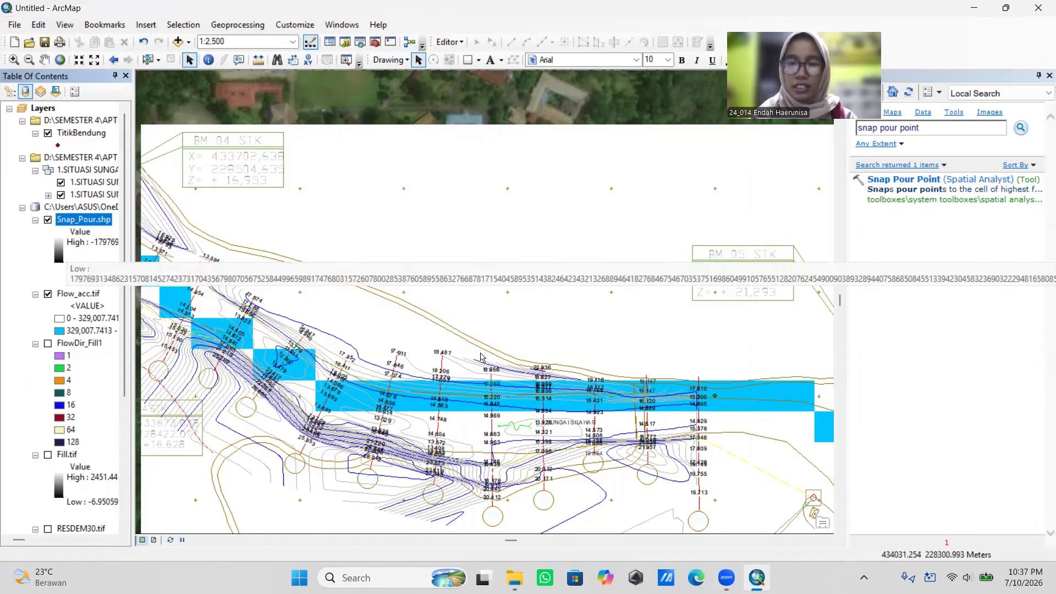
Step: Search the tools for watershed and open the Watershed (Spatial Analyst) tool
drag(565, 362, 561, 327)
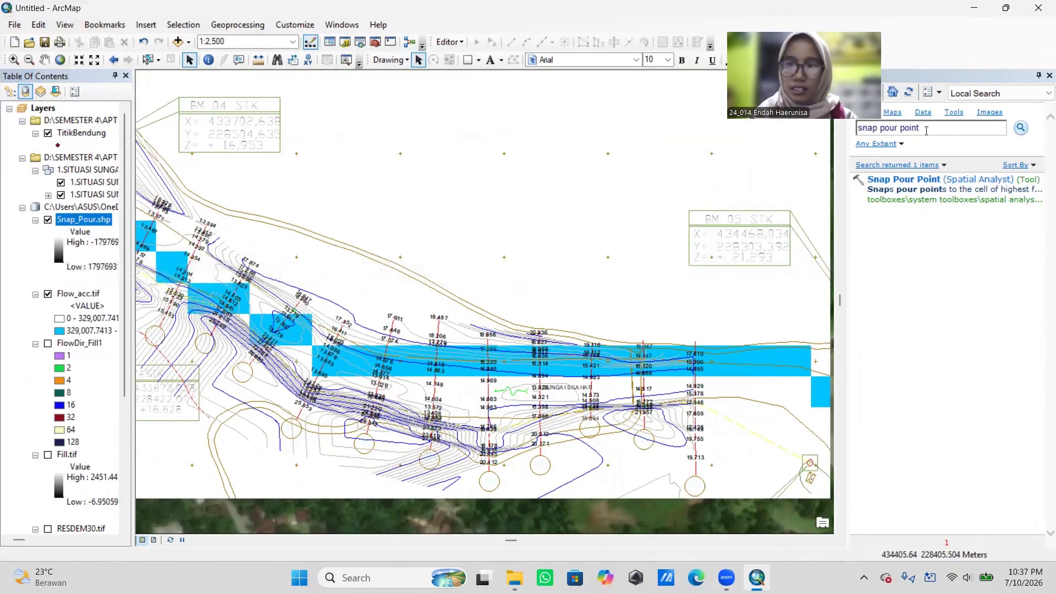
drag(926, 127, 798, 151)
text(watersheed)
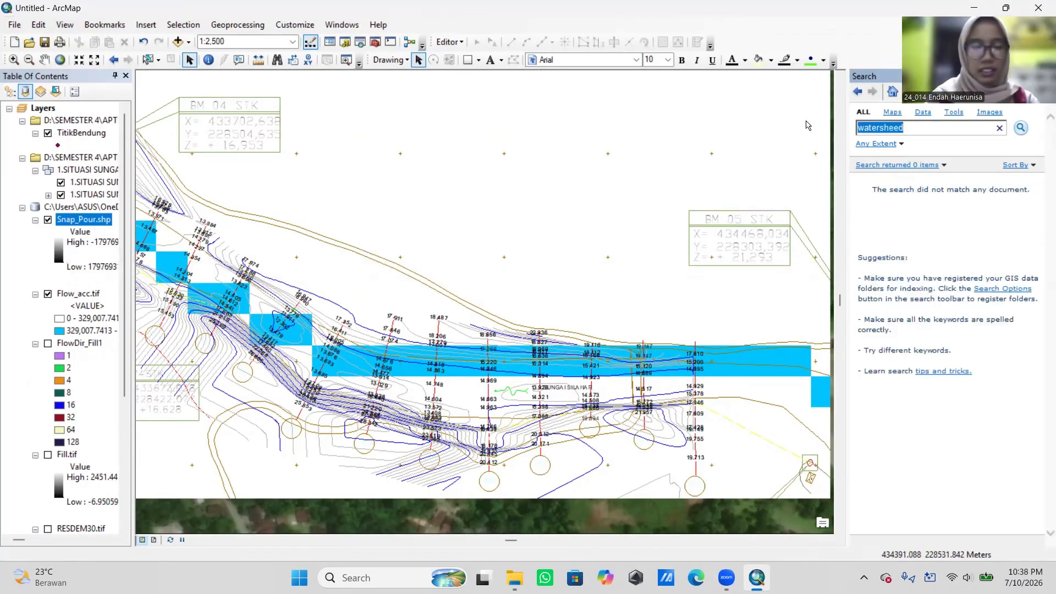
text(wate)
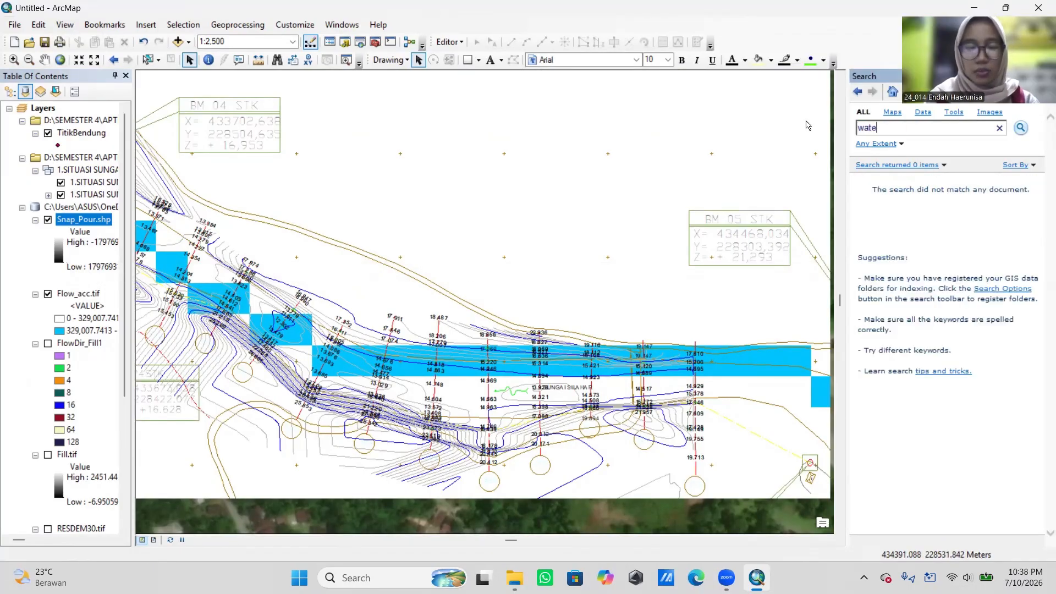
key(Return)
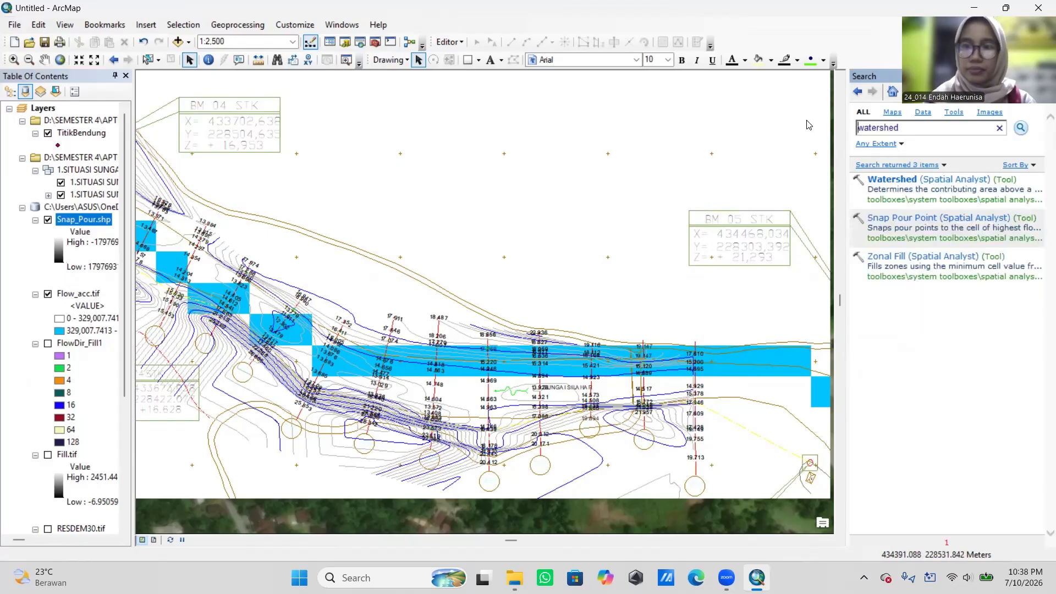
click(960, 182)
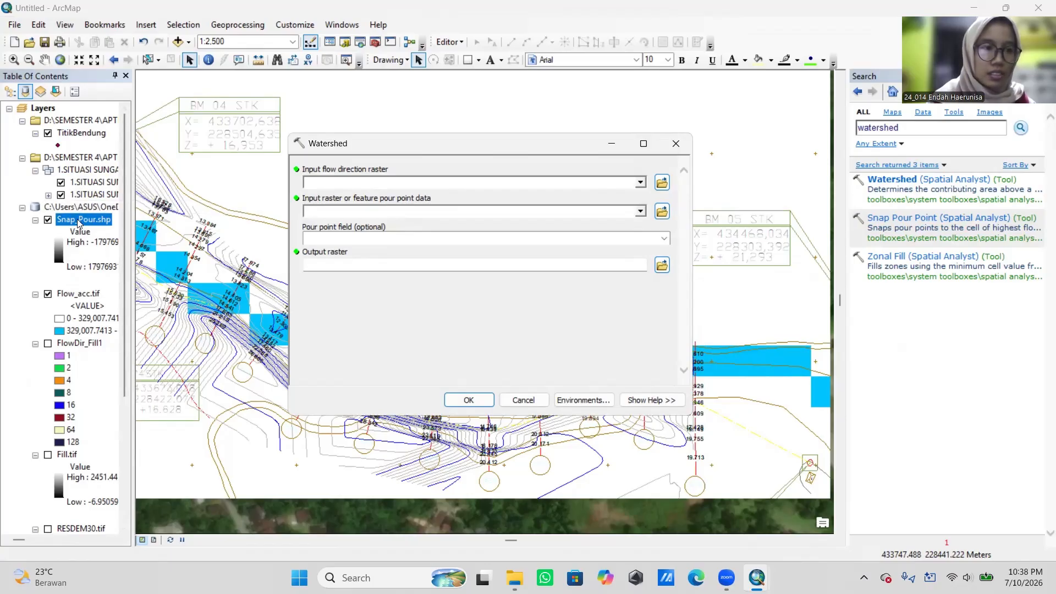
Step: Set FlowDir_Fill1 as the Watershed tool's flow direction raster and Snap_Pour.shp as its pour point data
drag(83, 219, 357, 183)
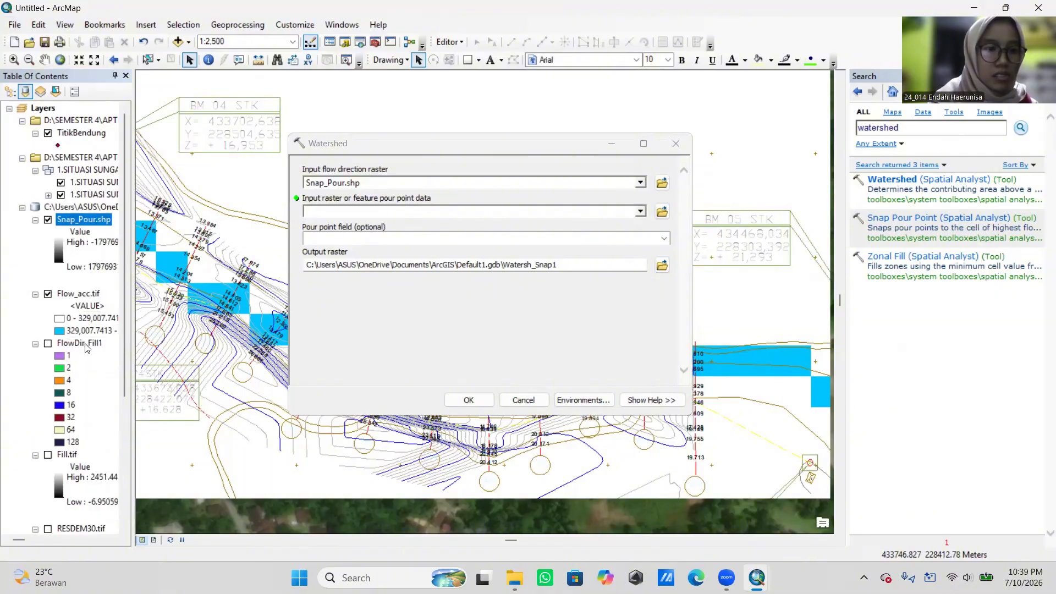
drag(86, 348, 343, 171)
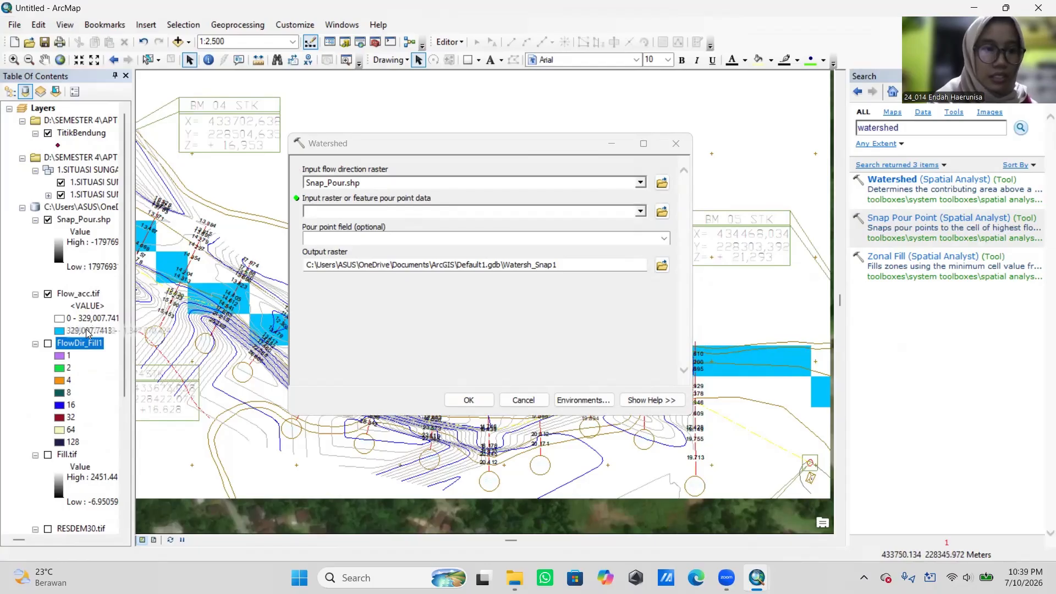
drag(82, 345, 399, 183)
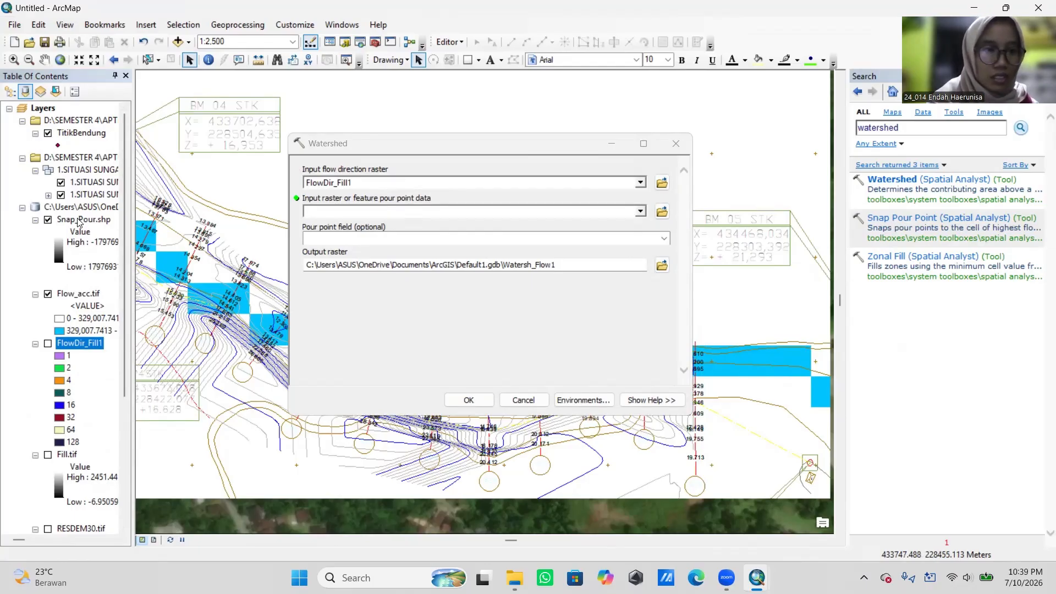
drag(79, 221, 339, 211)
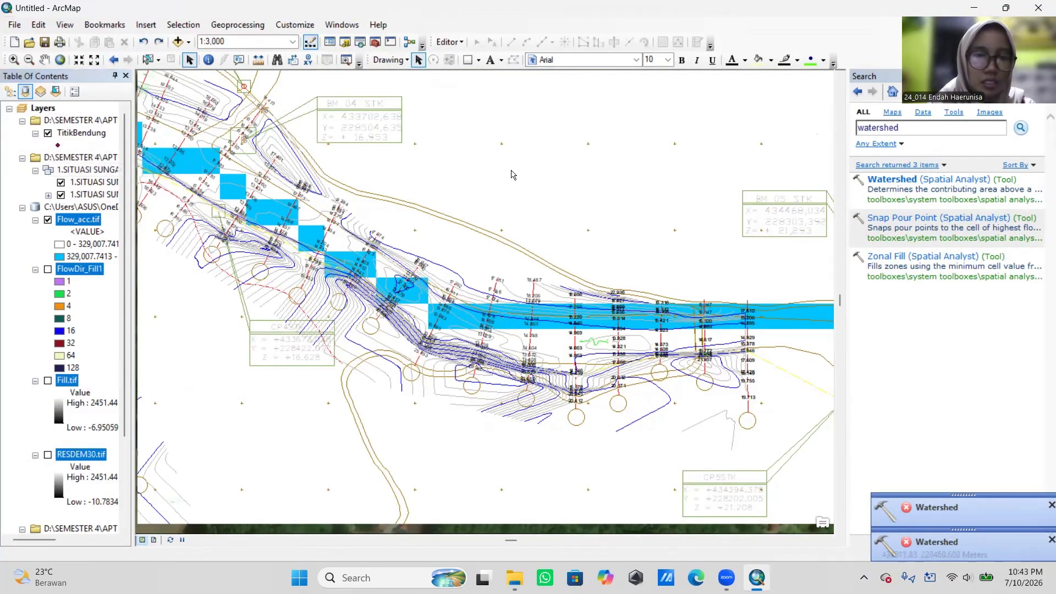
Step: Start an edit session on the TitikBendung layer, continuing past the spatial reference warnings
click(88, 133)
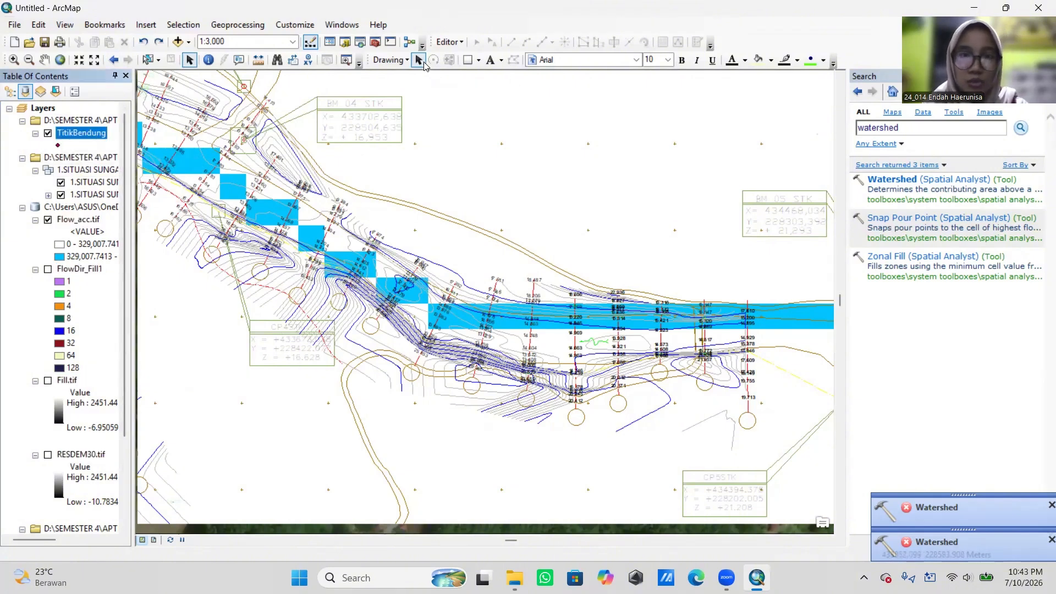
click(449, 42)
click(465, 58)
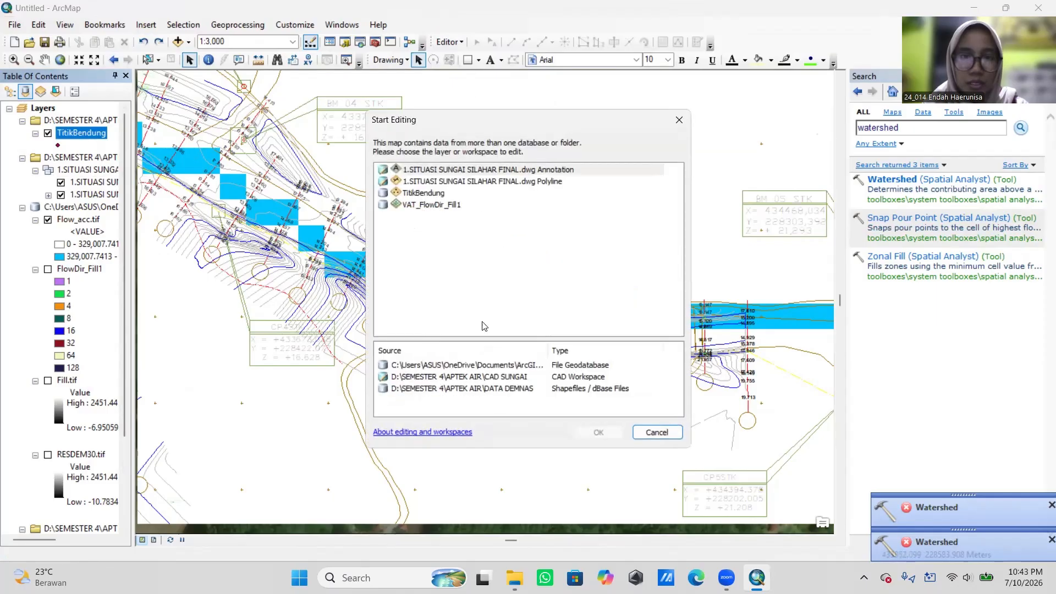
click(424, 193)
click(598, 433)
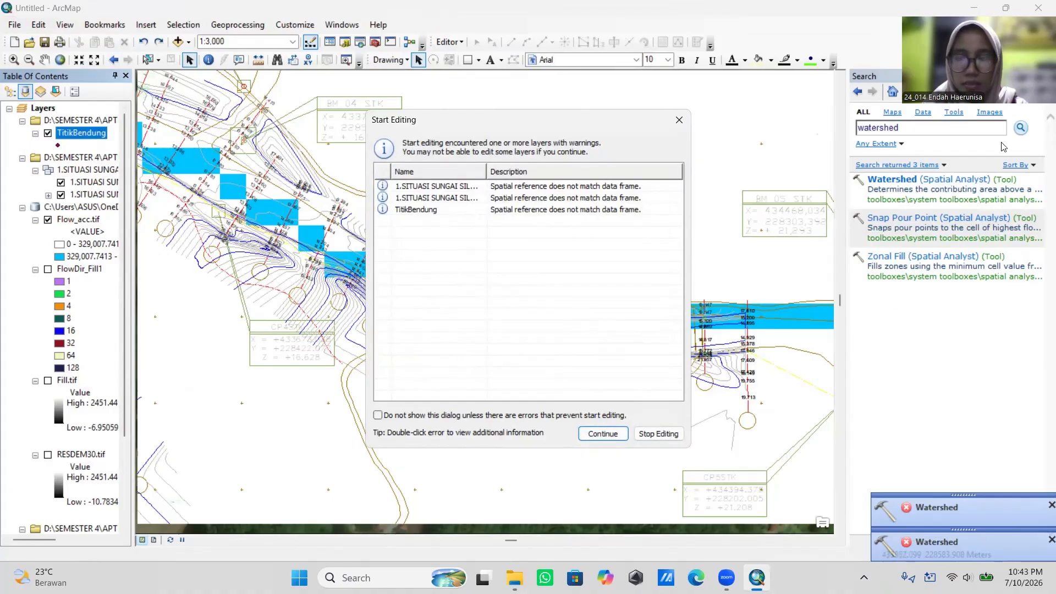
click(602, 434)
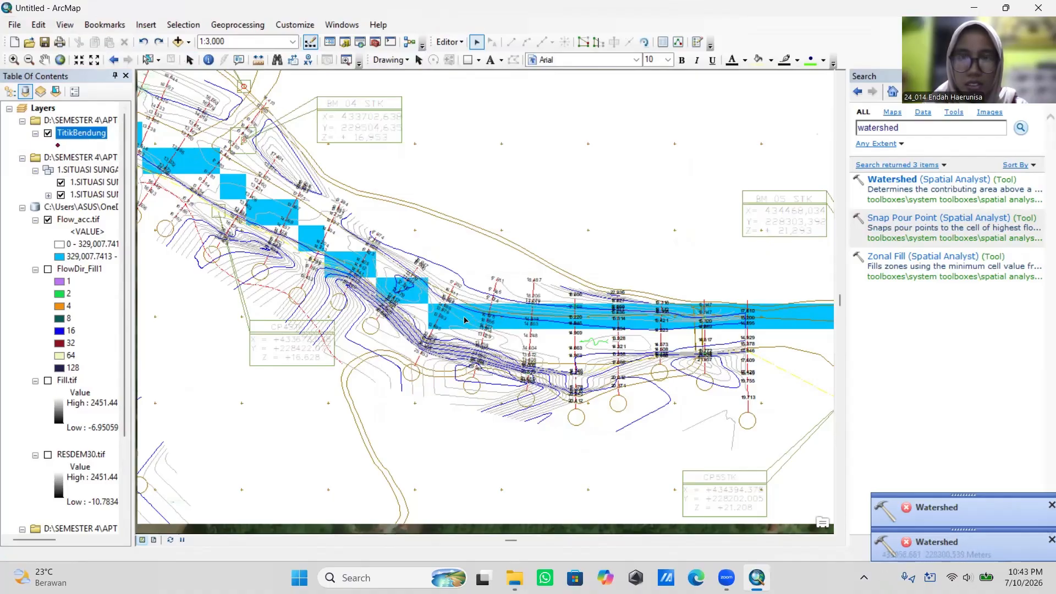
Step: Open the Create Features window and place a TitikBendung point at the west end of the straight blue flow accumulation stretch
click(459, 43)
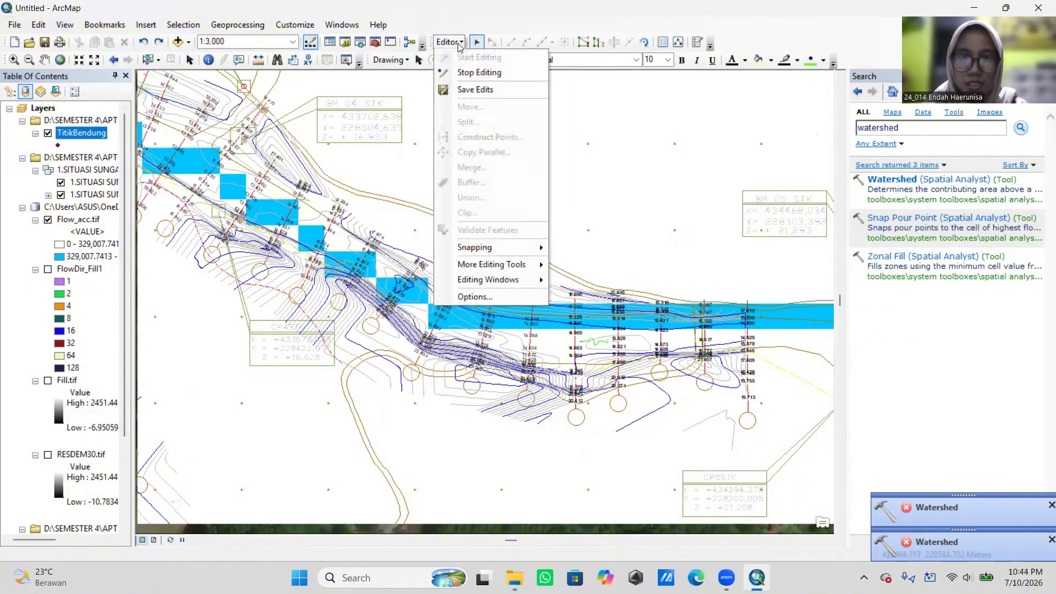
mouse_move(491, 280)
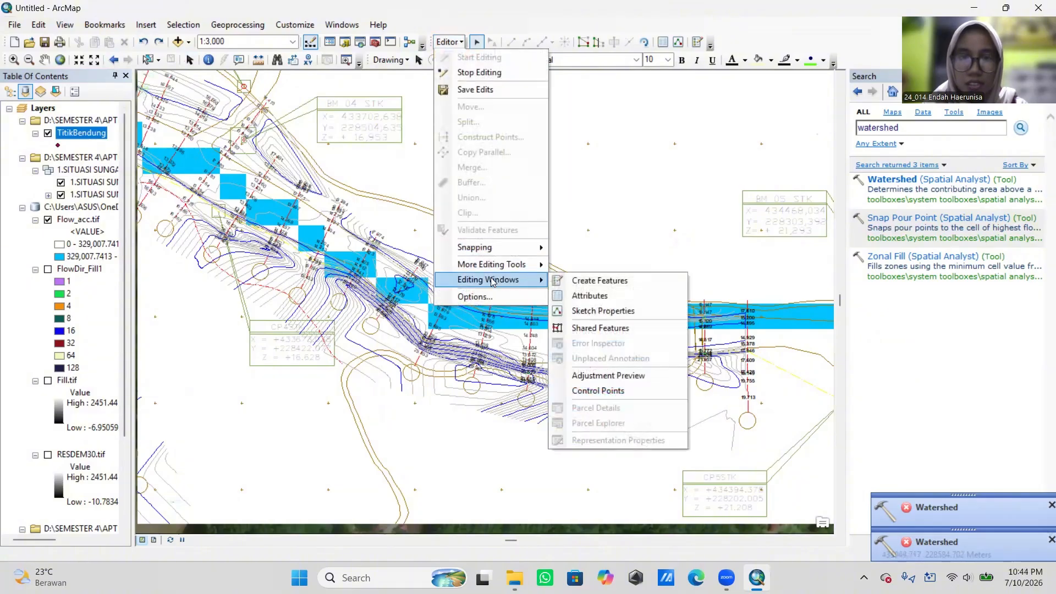
click(586, 281)
click(897, 121)
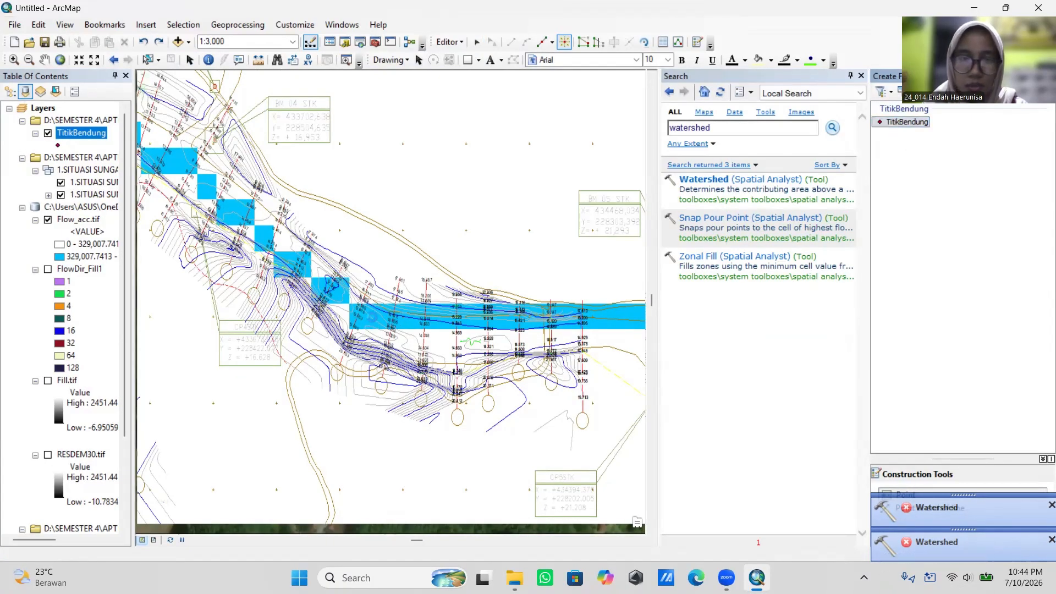
click(365, 325)
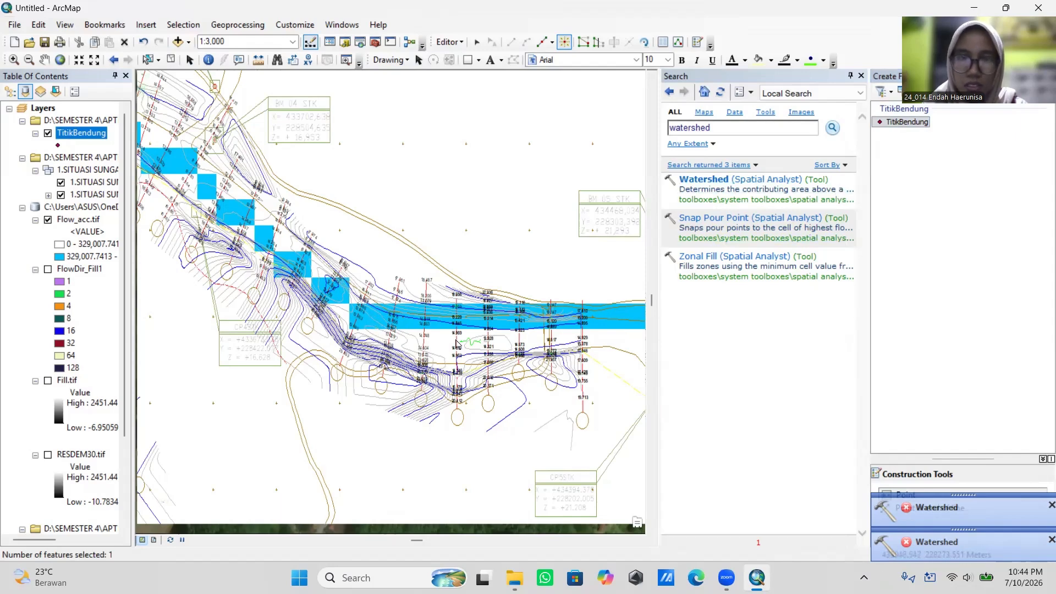
Step: Close the Search window and examine the river bend around the weir location on the imagery and flow accumulation cells
scroll(388, 323, up, 2)
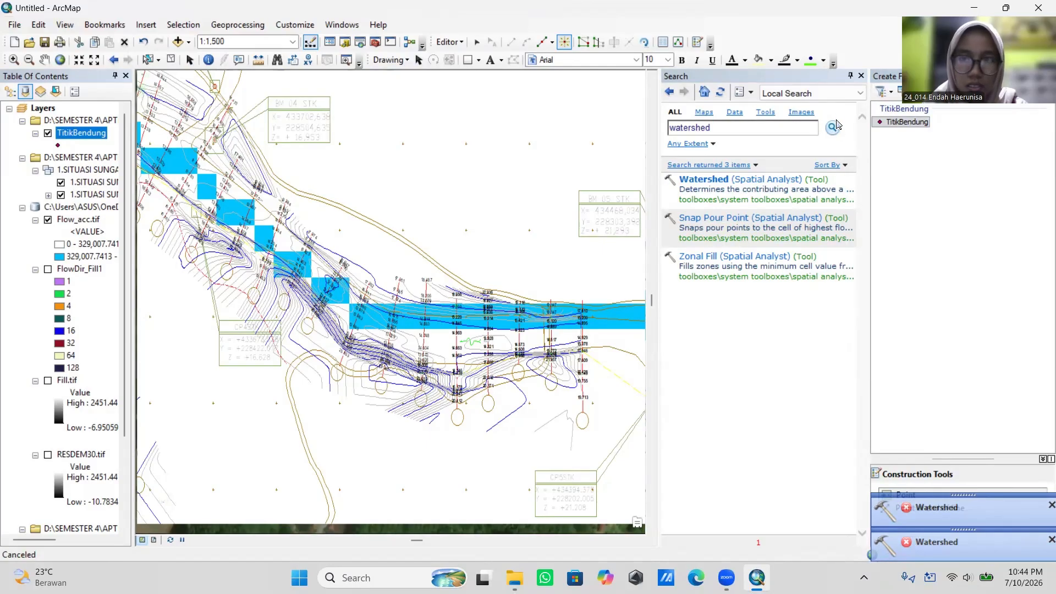
click(861, 76)
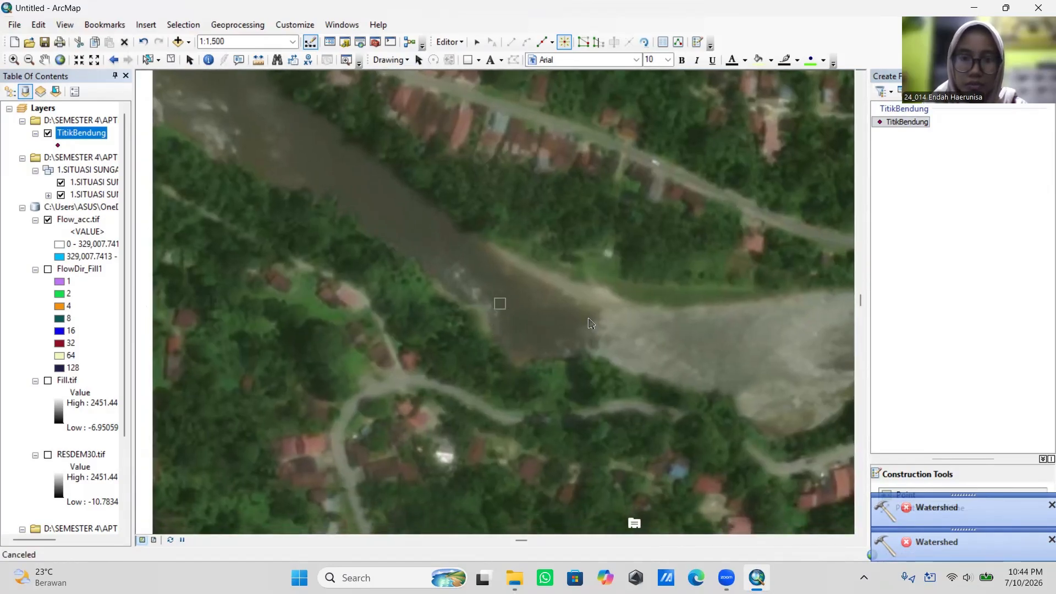
drag(599, 338, 440, 338)
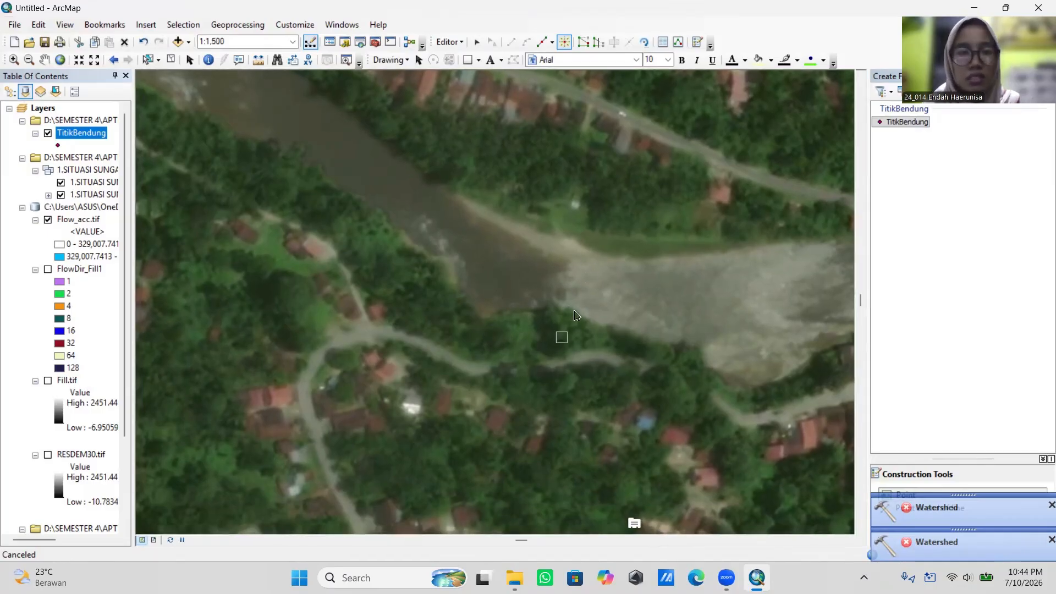
drag(556, 312, 447, 148)
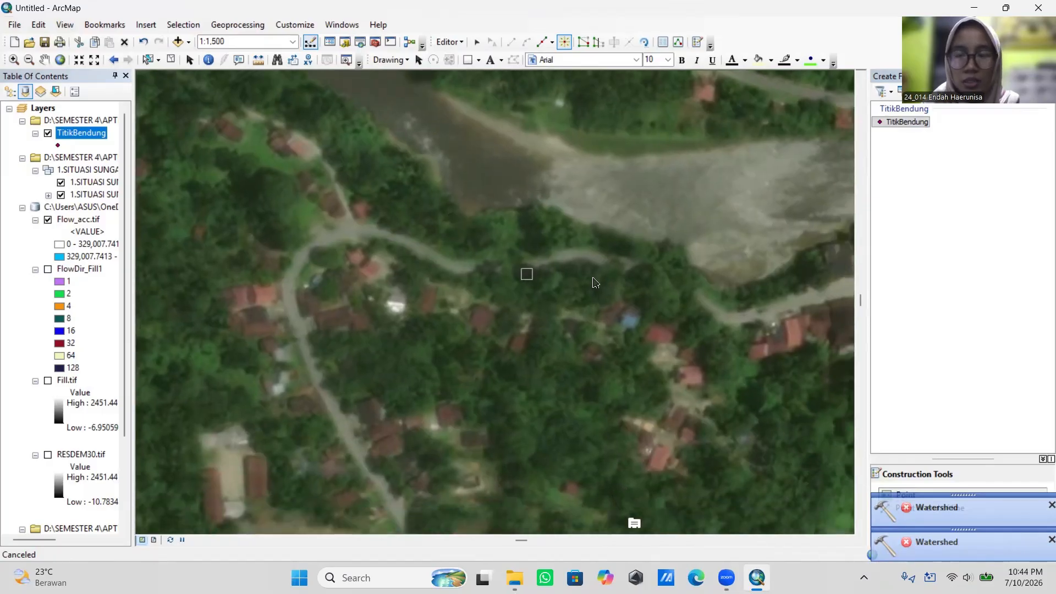
scroll(671, 311, down, 1)
drag(671, 312, 545, 334)
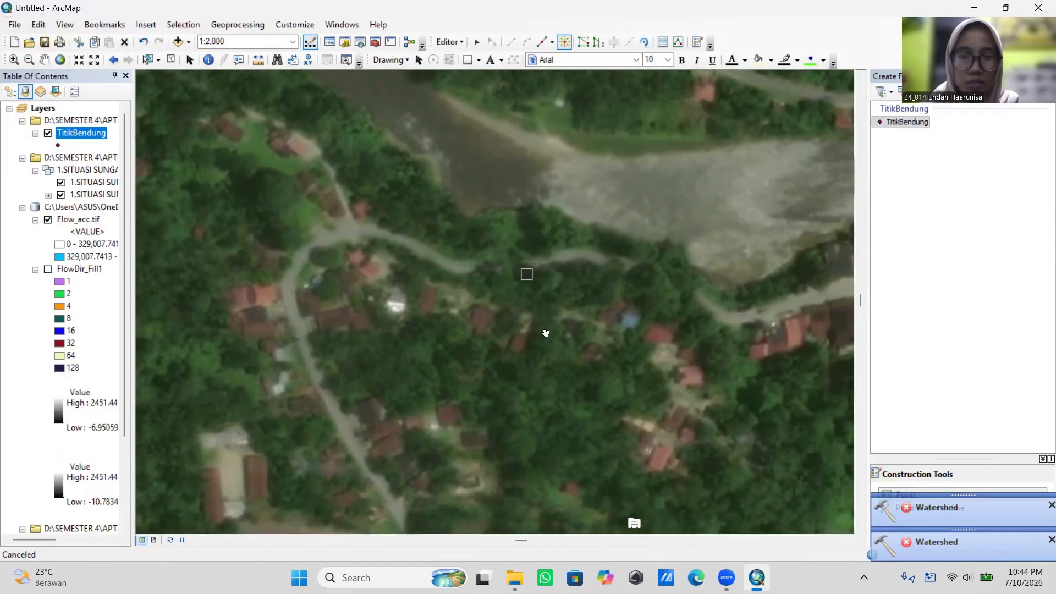
drag(450, 351, 498, 328)
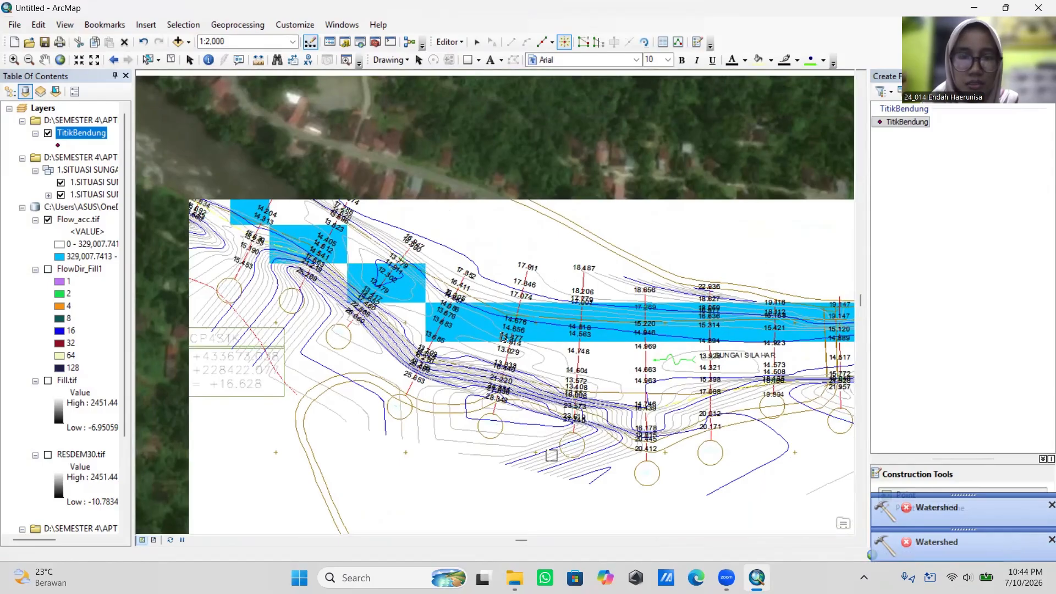
Step: Check the TitikBendung feature template's properties, keep Point as its default tool, and reselect the template
click(900, 126)
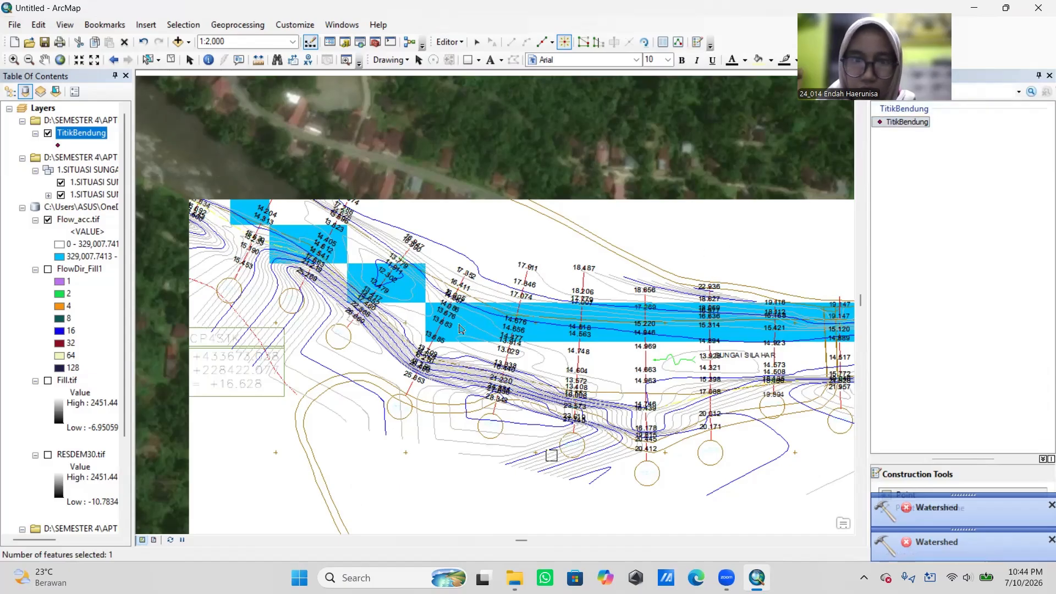
right_click(906, 122)
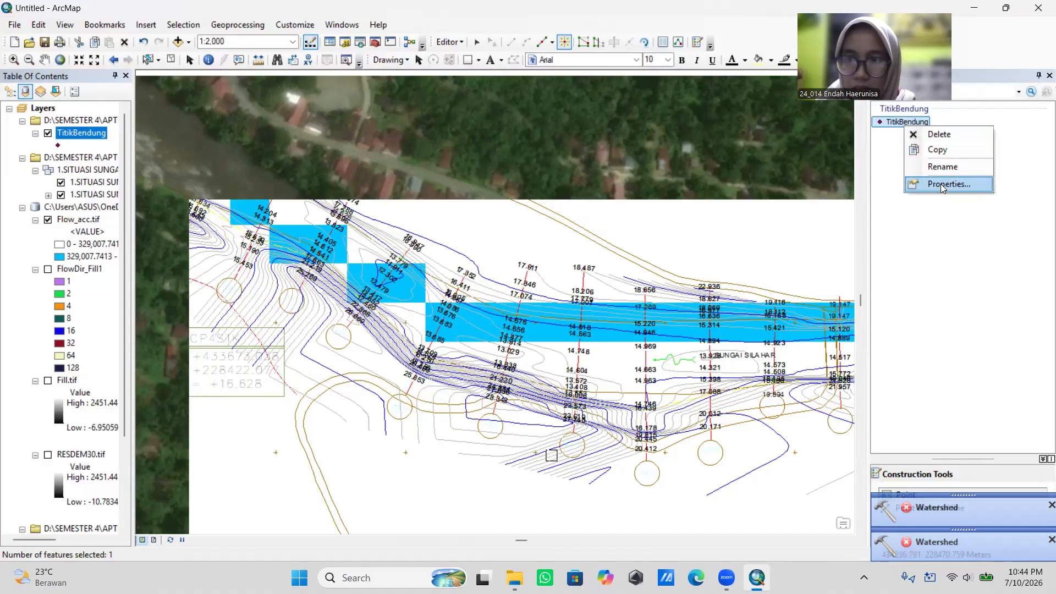
click(941, 184)
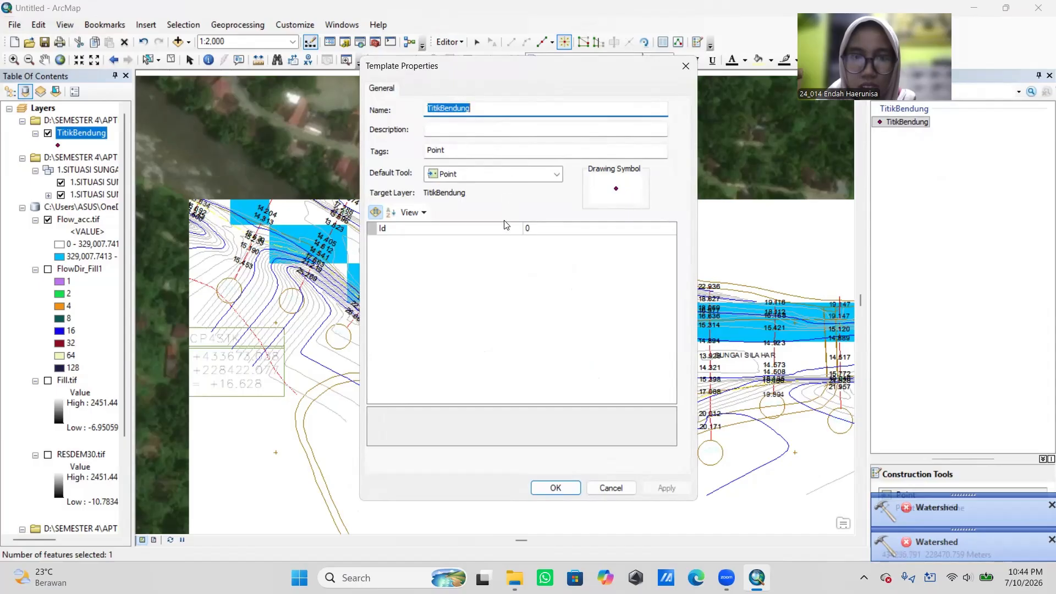
click(504, 174)
click(503, 174)
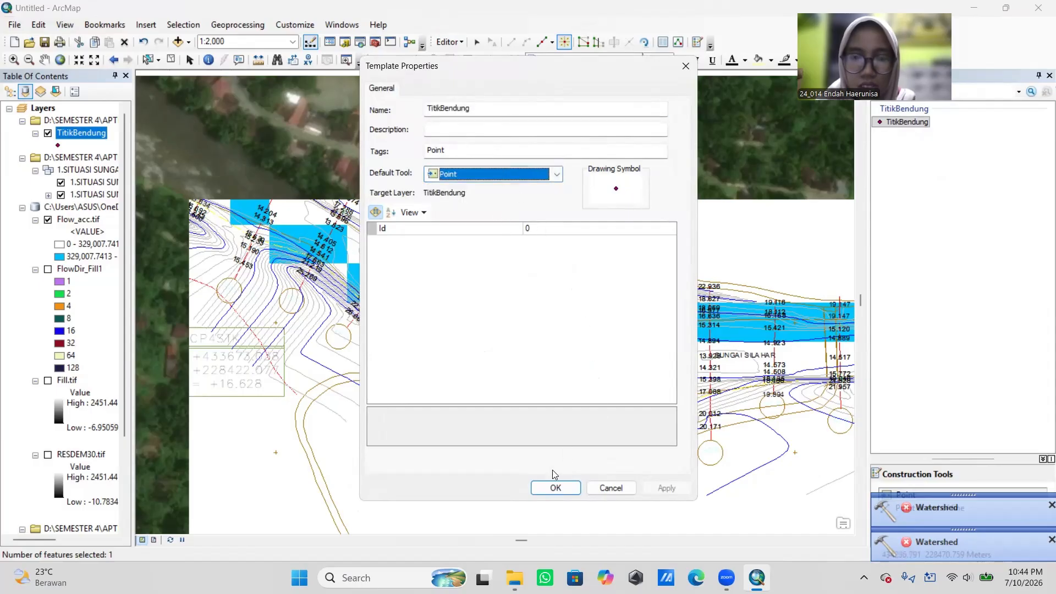
click(556, 489)
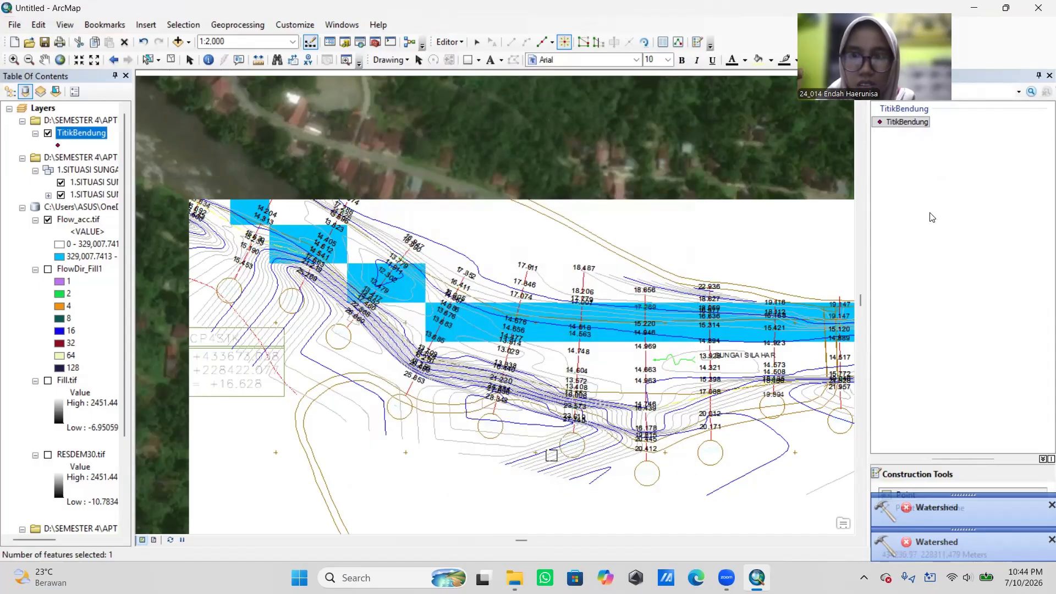
click(909, 123)
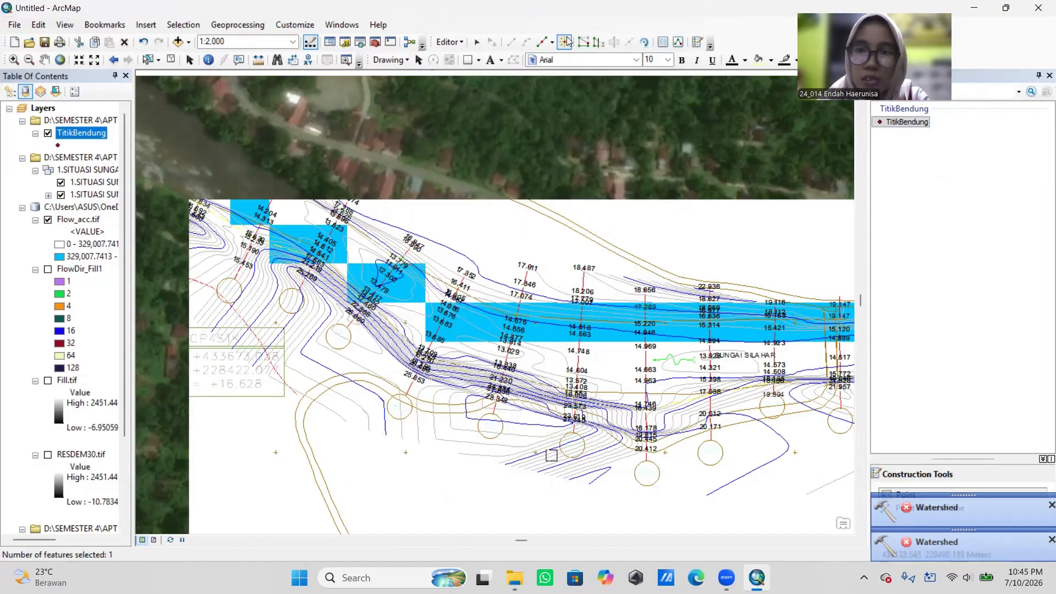
Step: Stop the edit session and save the edits to TitikBendung
click(449, 42)
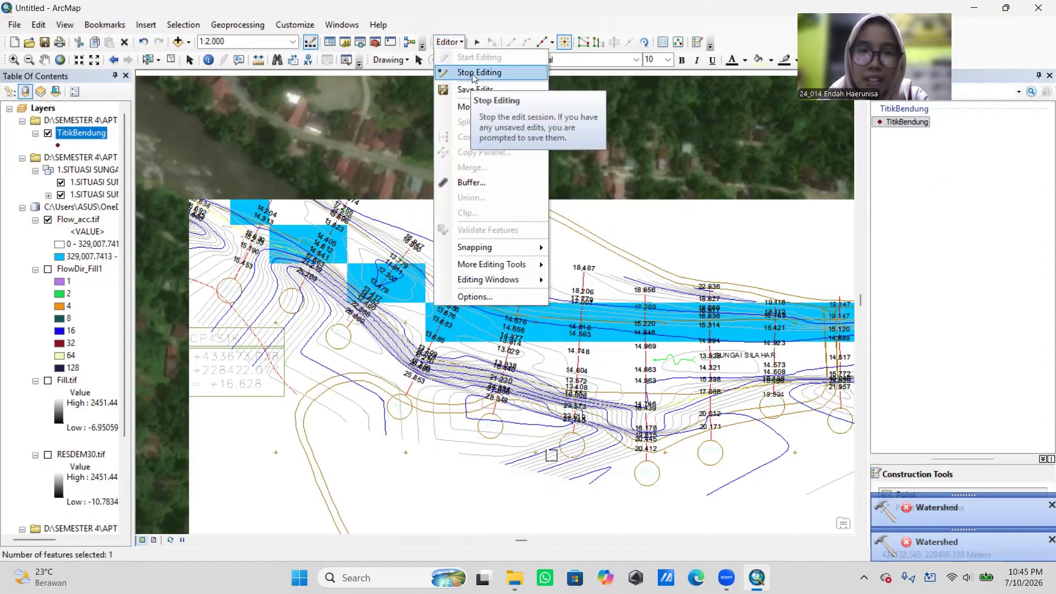
click(472, 74)
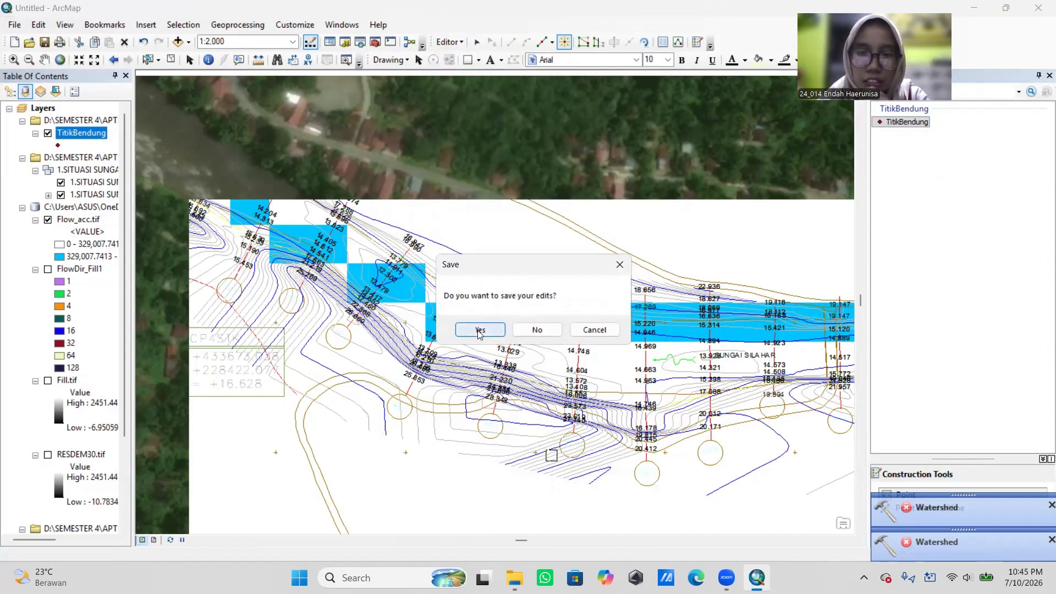
click(481, 330)
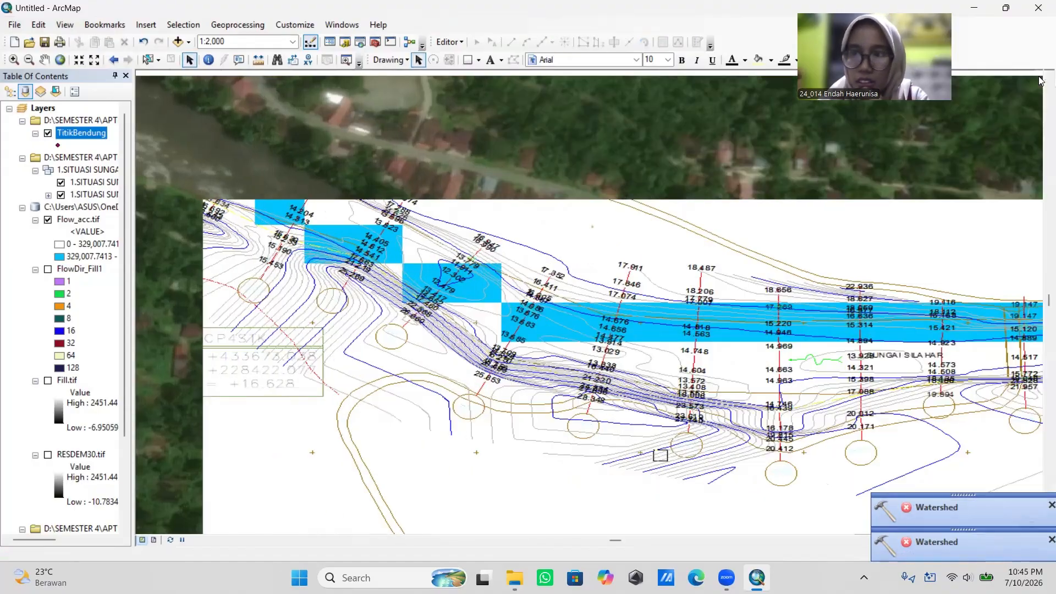
Step: Search the tools for snap pour point and open the Snap Pour Point tool
click(360, 42)
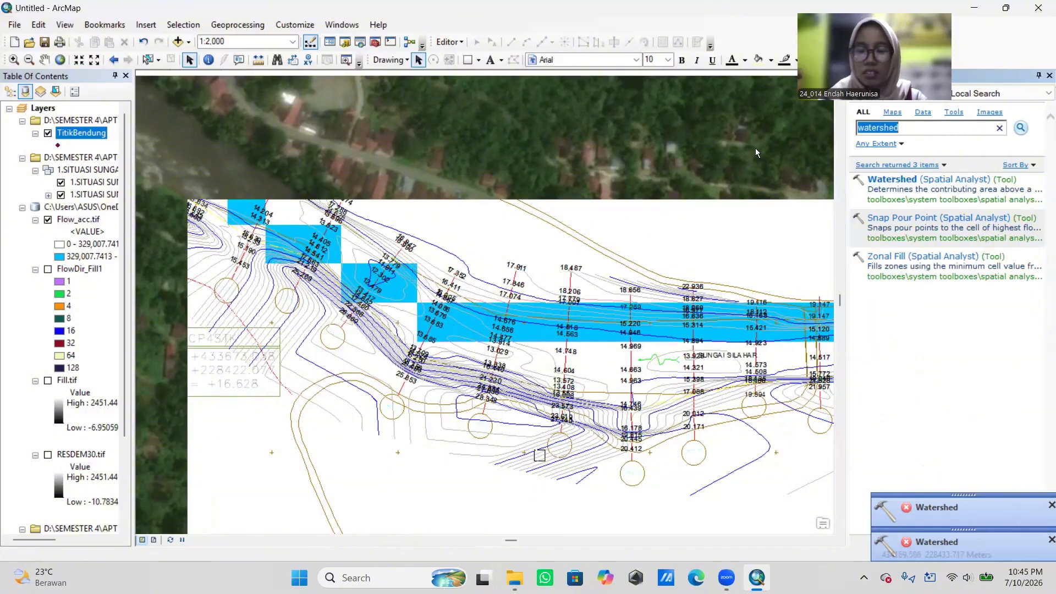
key(BackSpace)
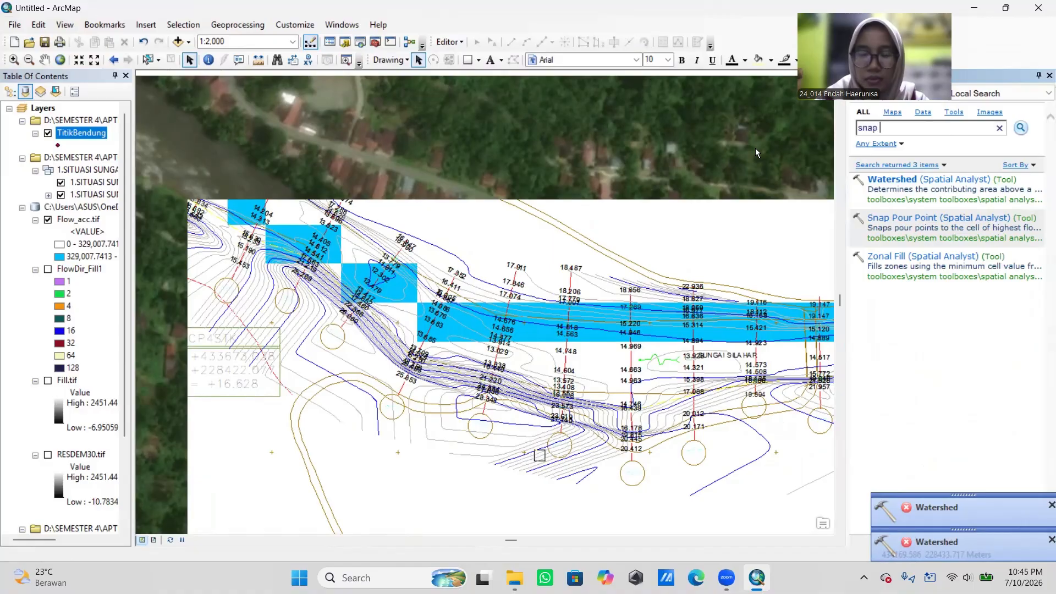
text(snap pour oint)
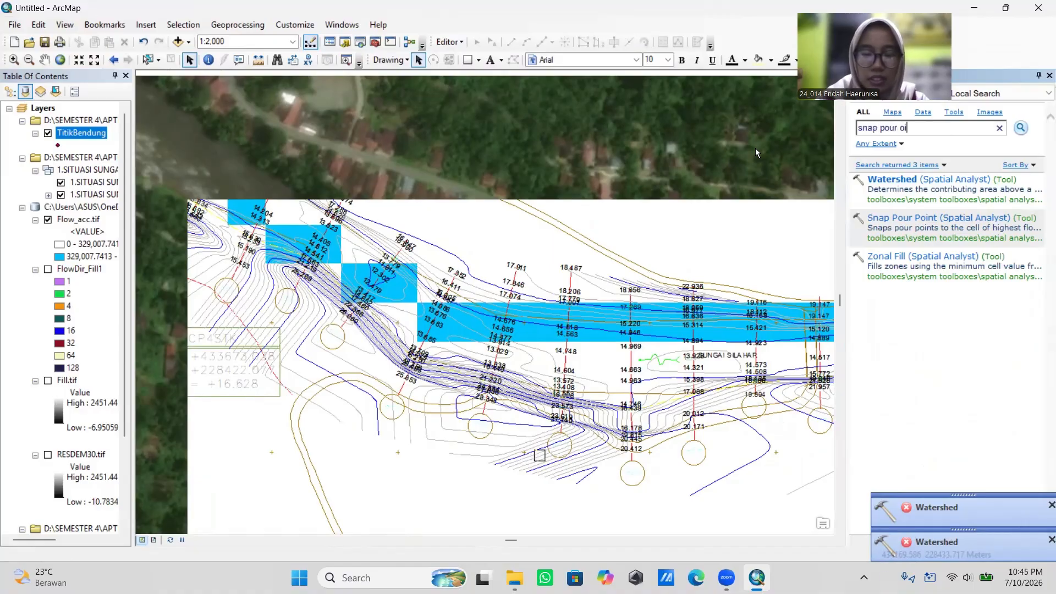
key(BackSpace)
key(BackSpace)
key(BackSpace)
key(BackSpace)
text(point)
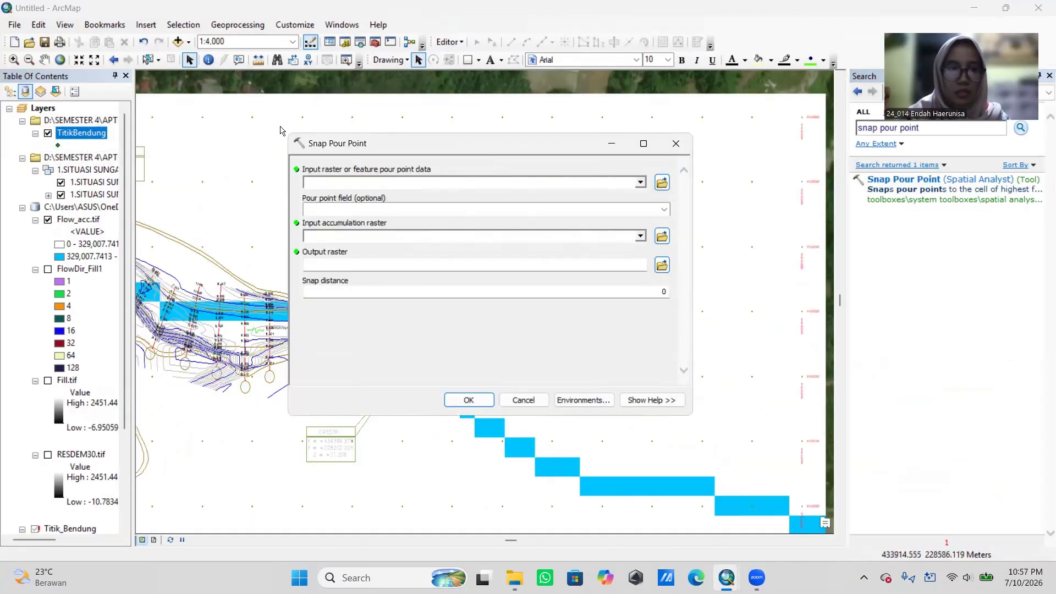
Step: Run Snap Pour Point with TitikBendung as the pour point data and Flow_acc.tif as the accumulation raster
click(77, 134)
drag(74, 131, 322, 178)
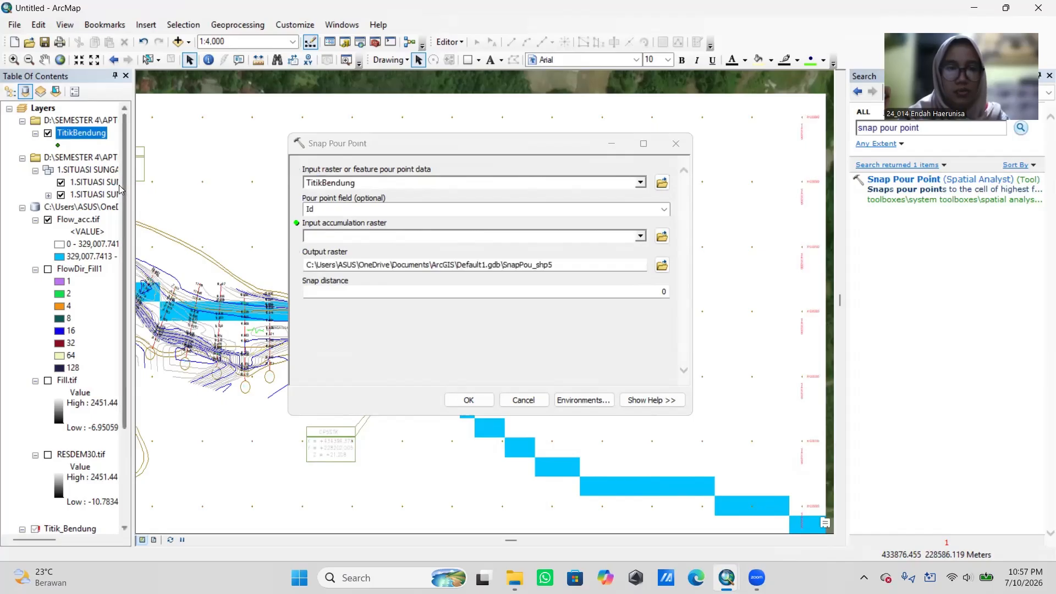
drag(80, 222, 371, 233)
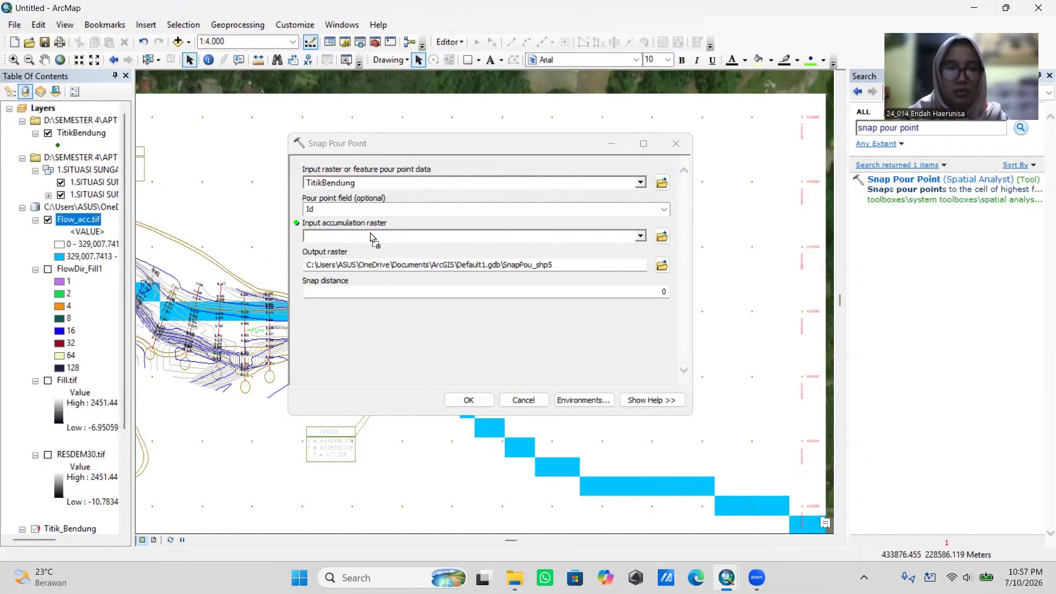
click(472, 404)
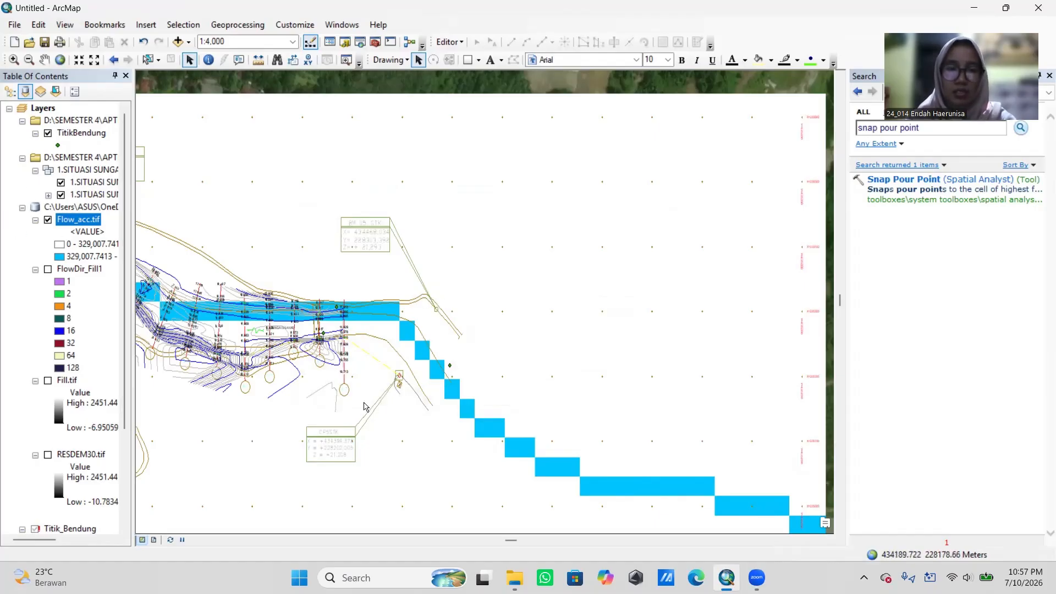
drag(359, 384, 395, 385)
middle_click(395, 385)
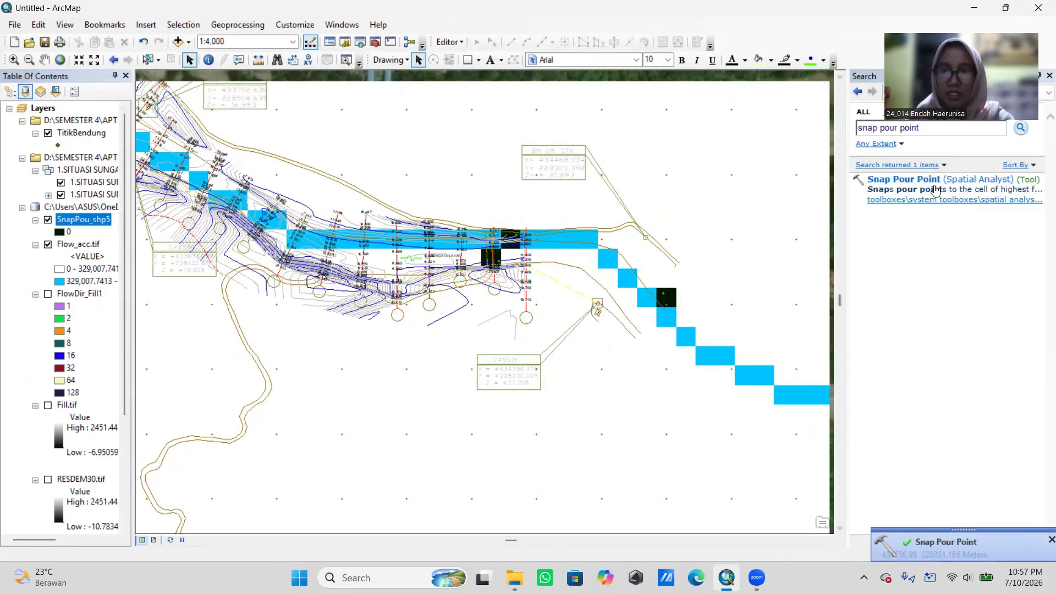
Step: Search the tools for watershed and open the Watershed (Spatial Analyst) tool
click(930, 130)
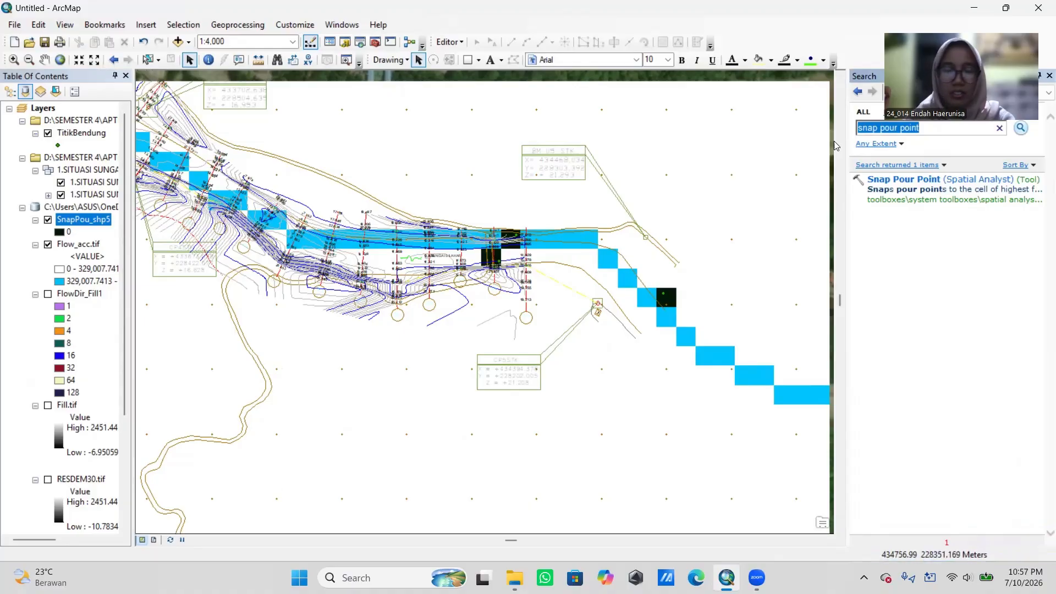
text(watershed)
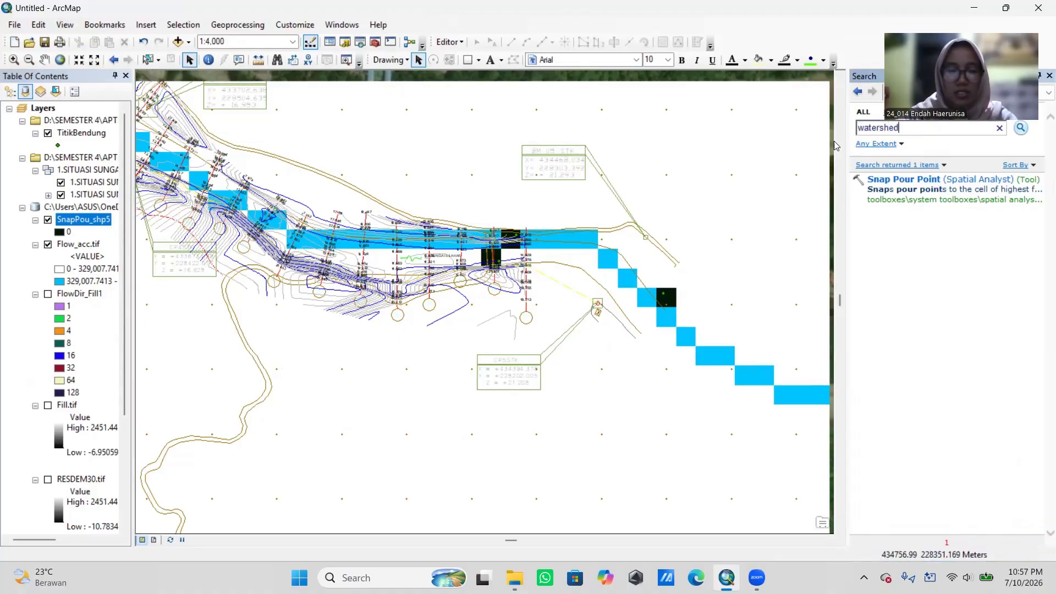
key(Return)
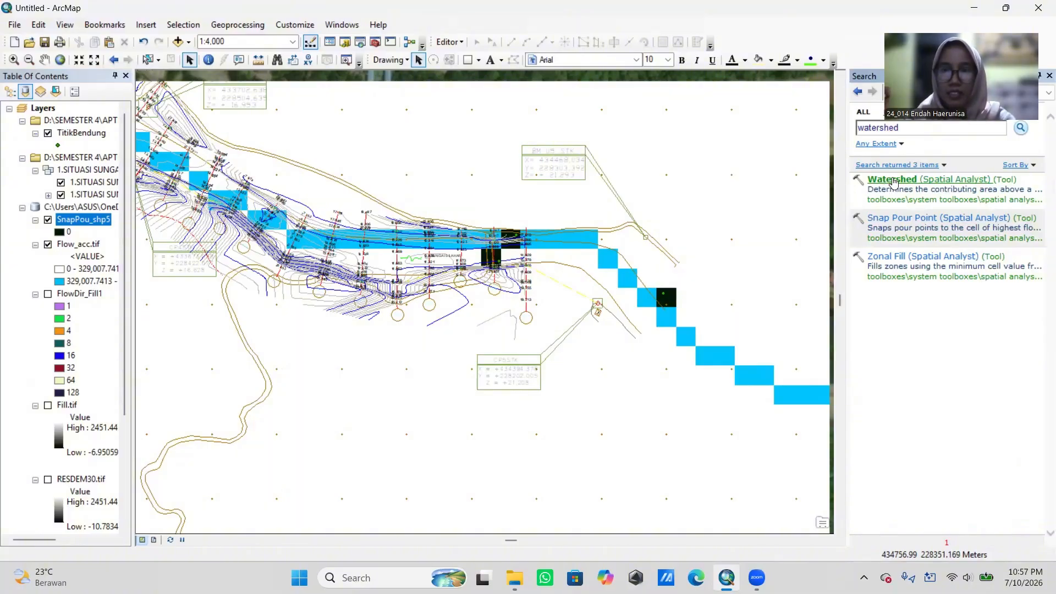
click(962, 181)
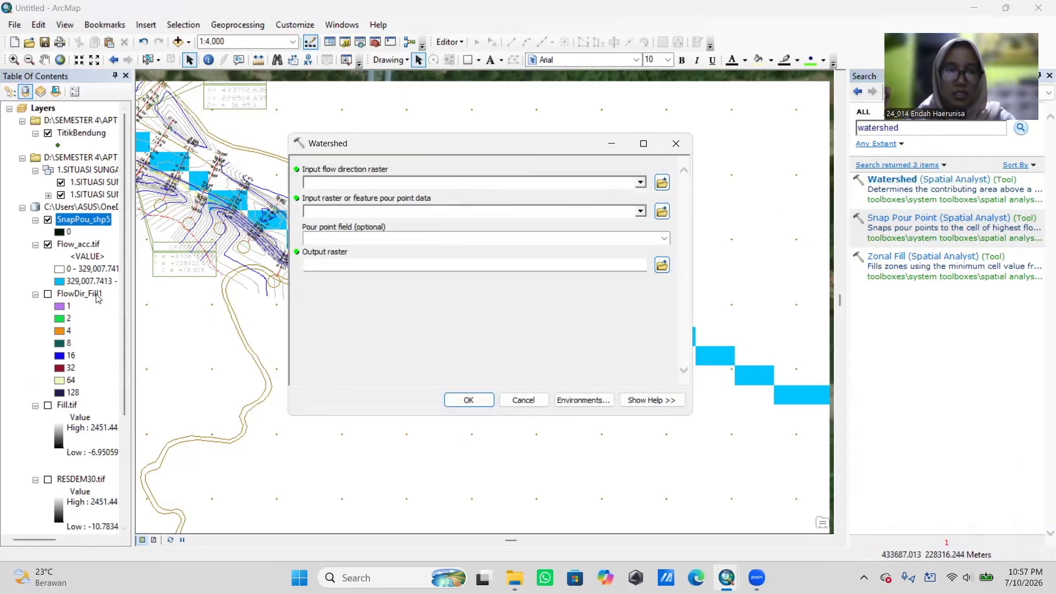
Step: Run Watershed with FlowDir_Fill1 as the flow direction raster and SnapPou_shp5 as the pour point data
drag(82, 297, 322, 183)
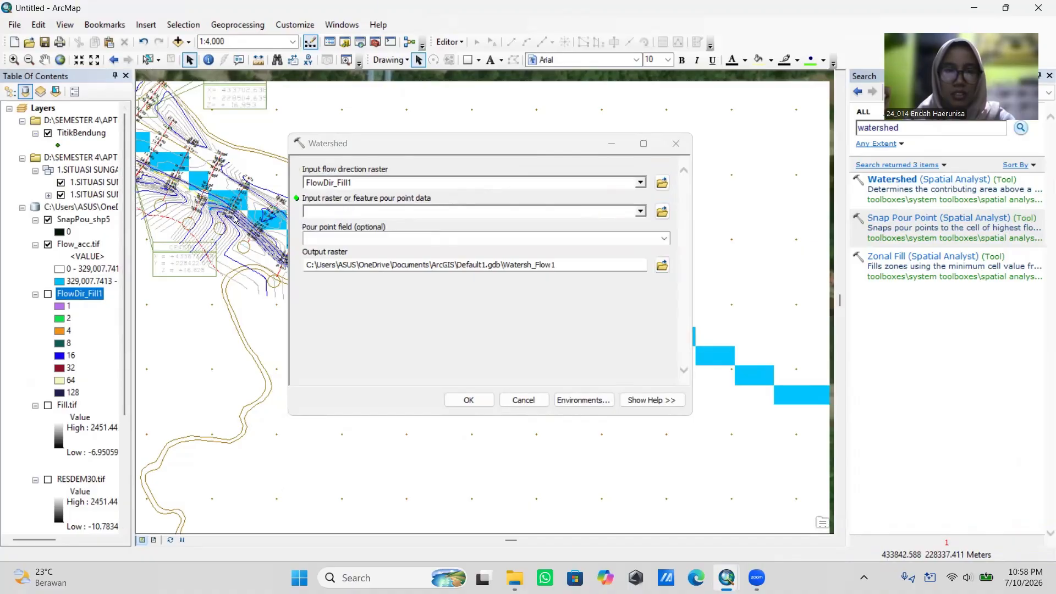
drag(82, 219, 347, 212)
click(469, 400)
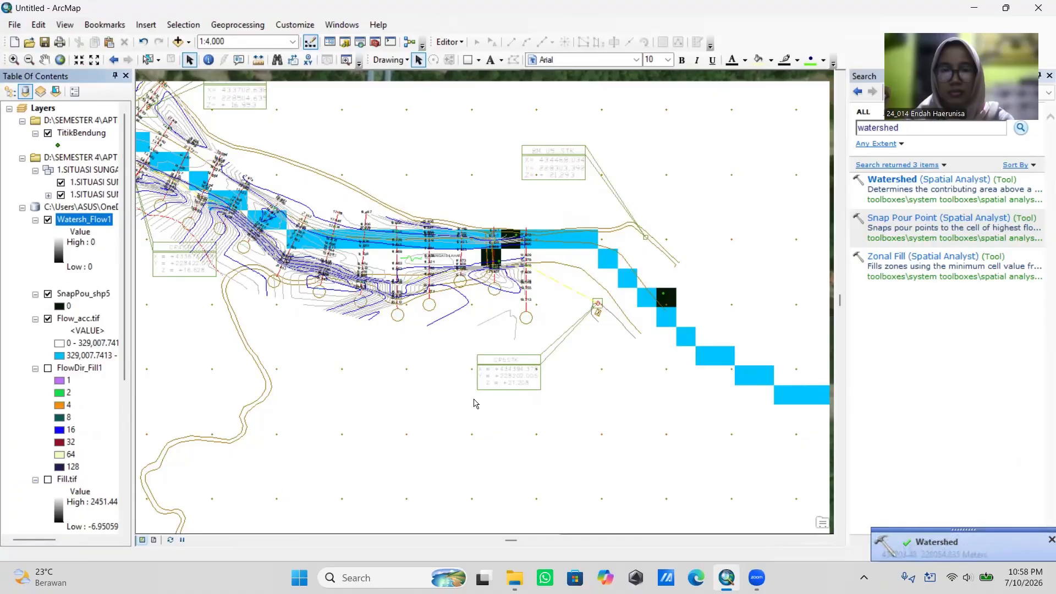
Step: Zoom to the full extent of Flow_acc.tif and examine the shape and location of the delineated watershed
drag(612, 202, 608, 210)
drag(737, 270, 533, 288)
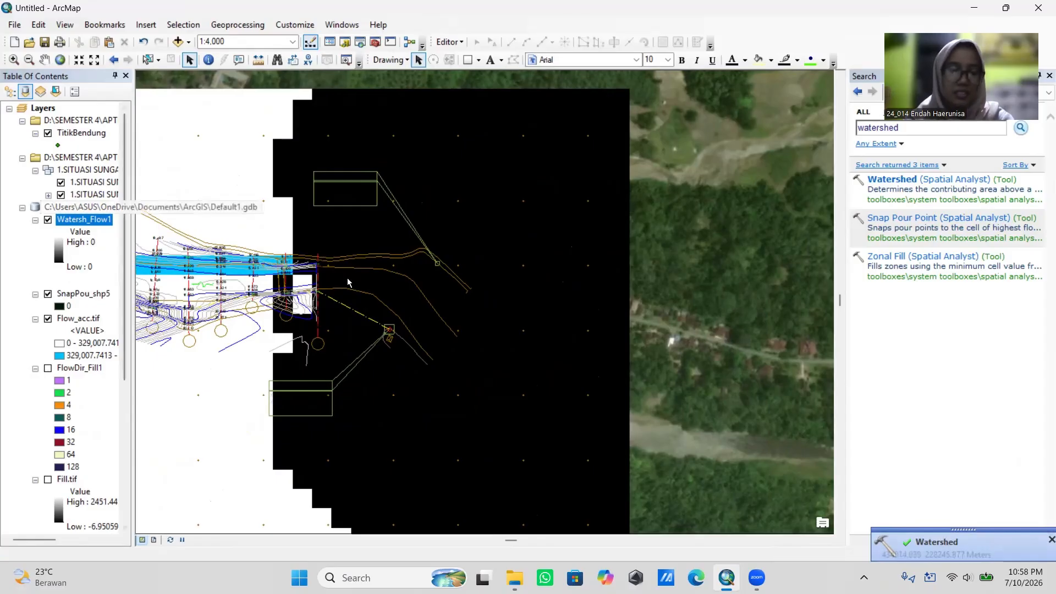
scroll(513, 226, down, 3)
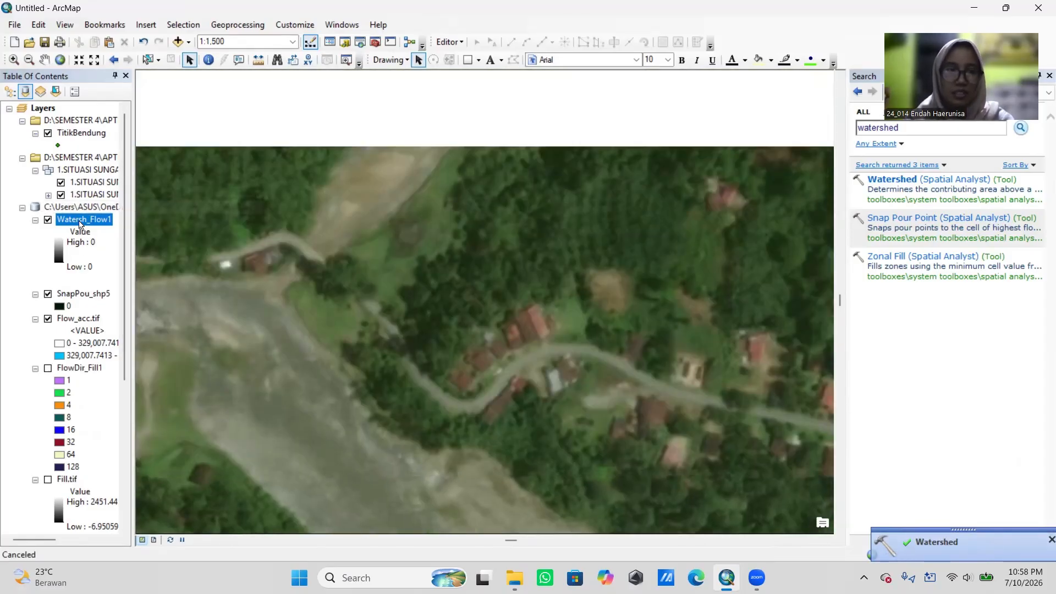
click(66, 323)
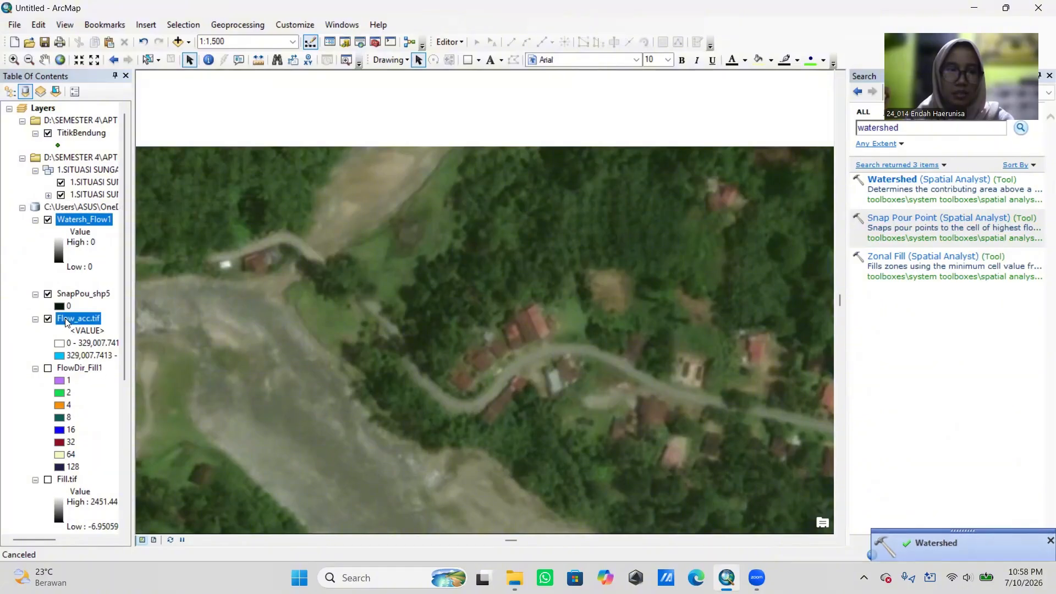
right_click(66, 323)
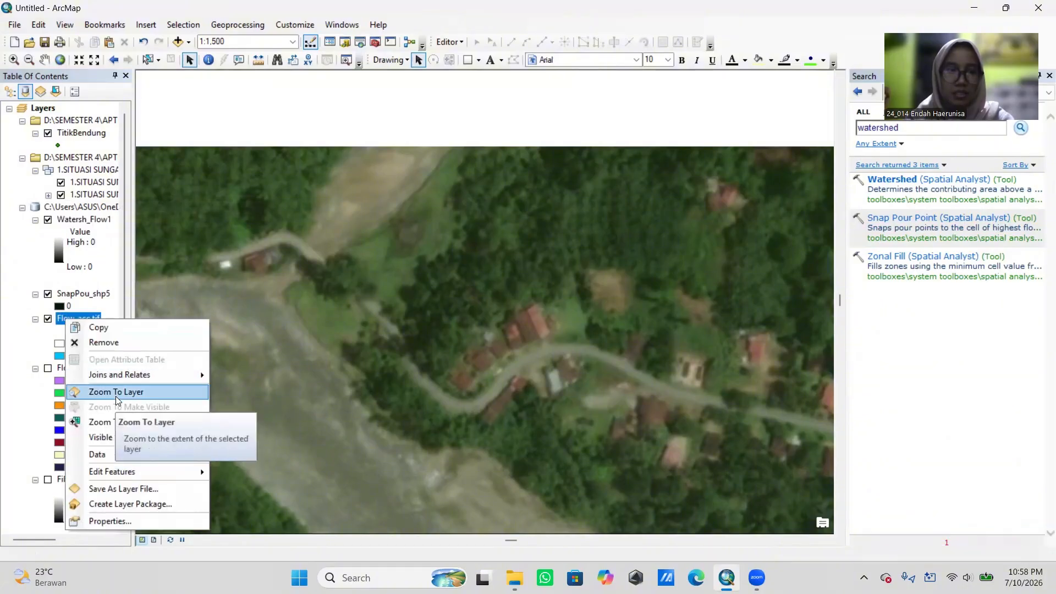
click(117, 393)
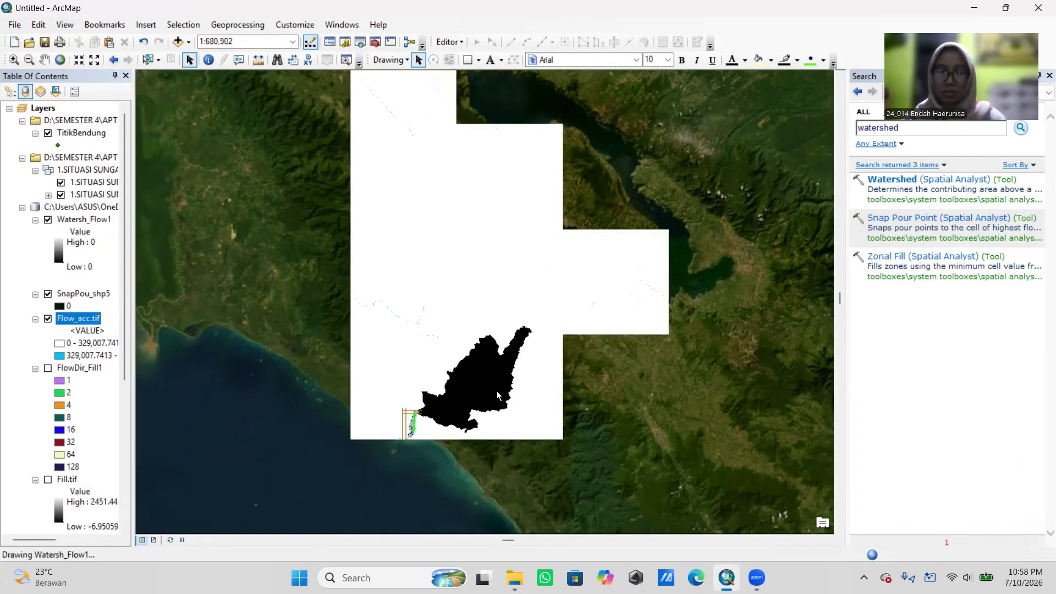
mouse_move(497, 391)
mouse_down()
mouse_move(488, 435)
mouse_move(490, 413)
mouse_up()
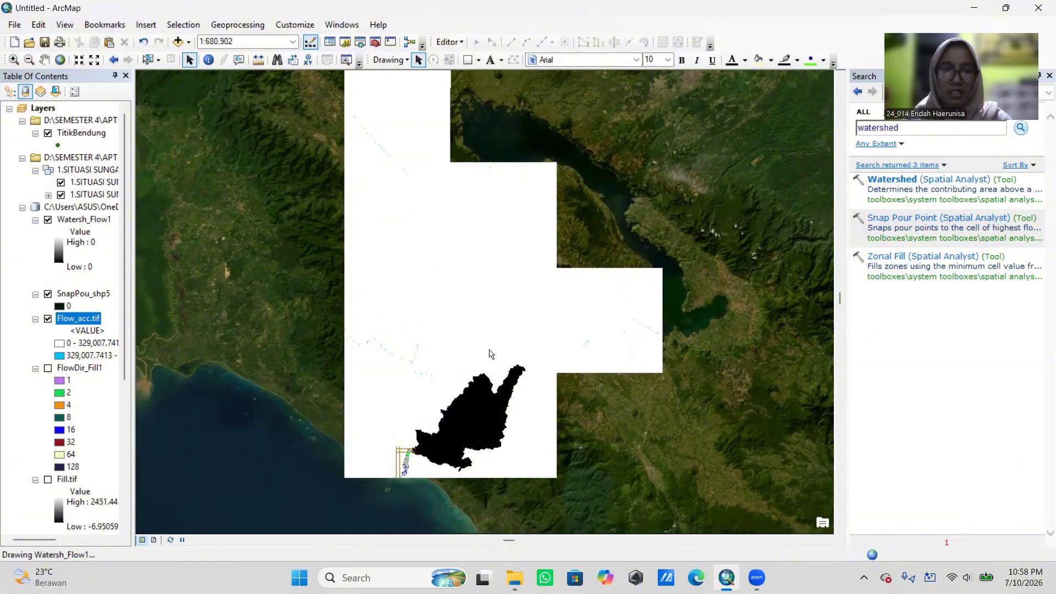
drag(491, 353, 475, 371)
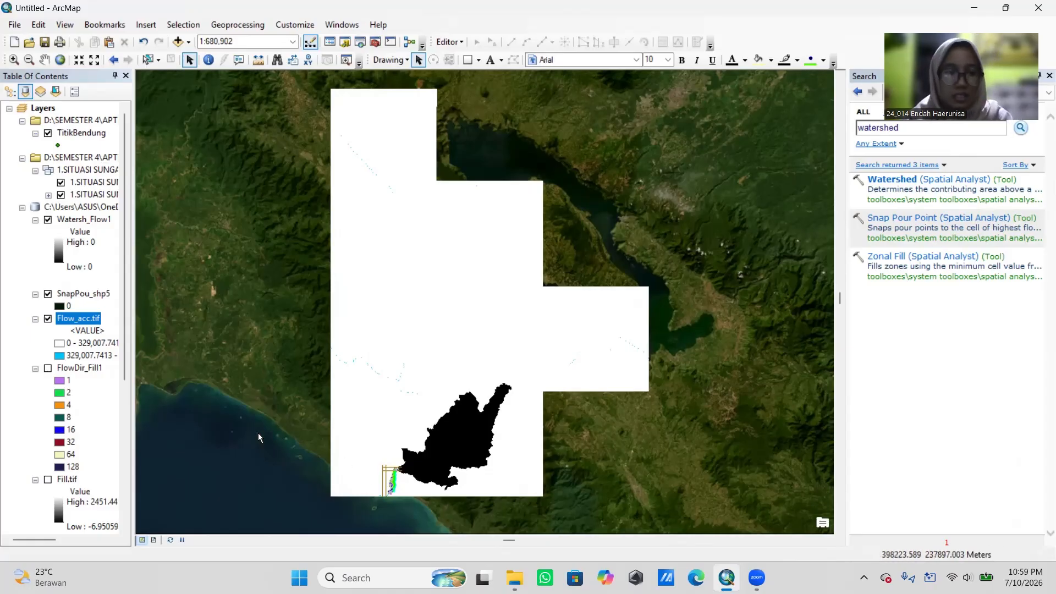
Step: Switch to layout view and set the page to A3 paper in landscape orientation
click(154, 538)
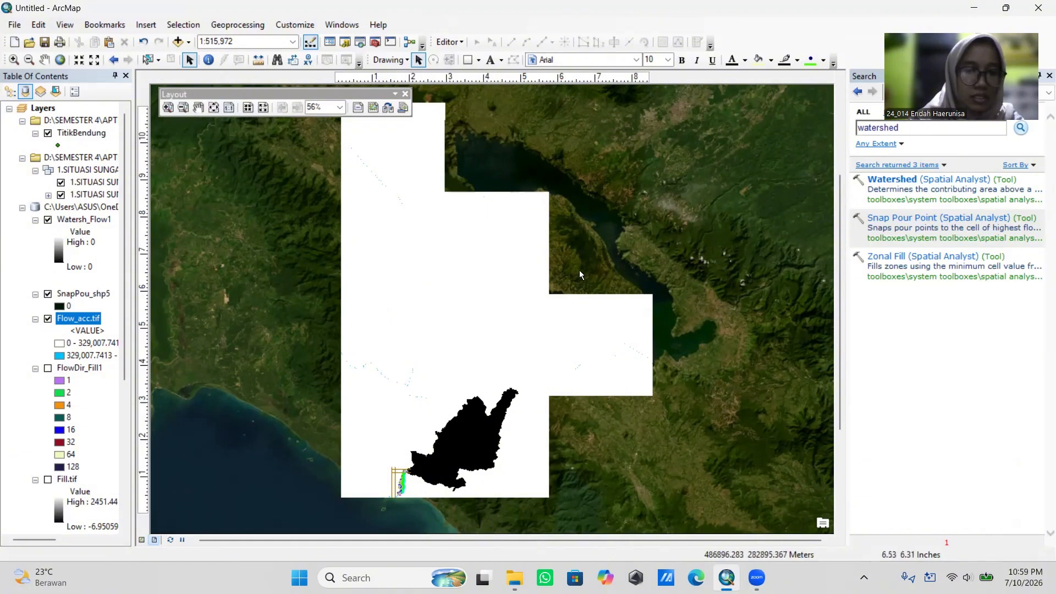
right_click(618, 244)
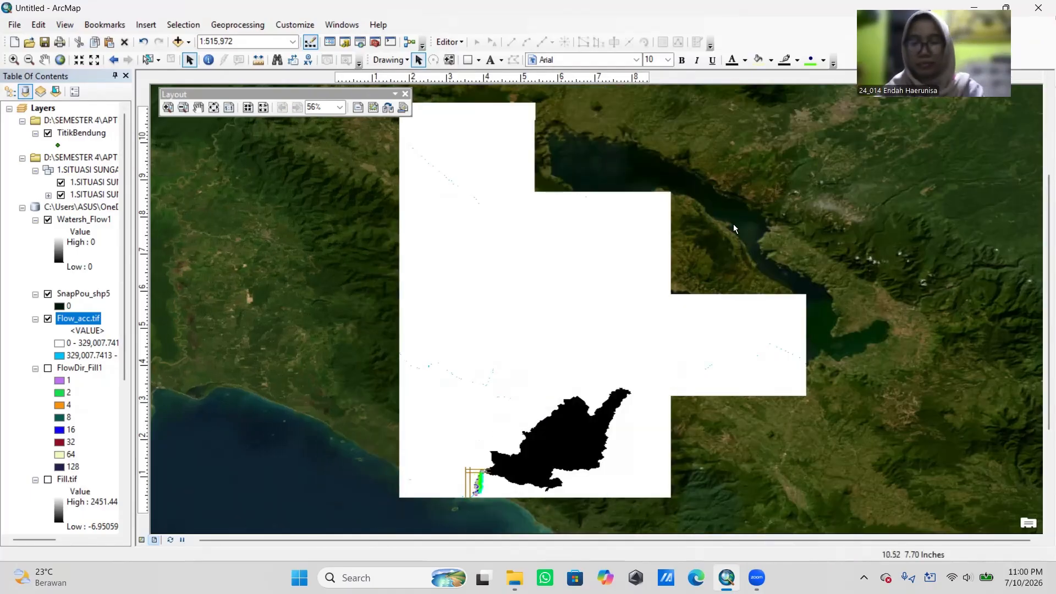
right_click(754, 193)
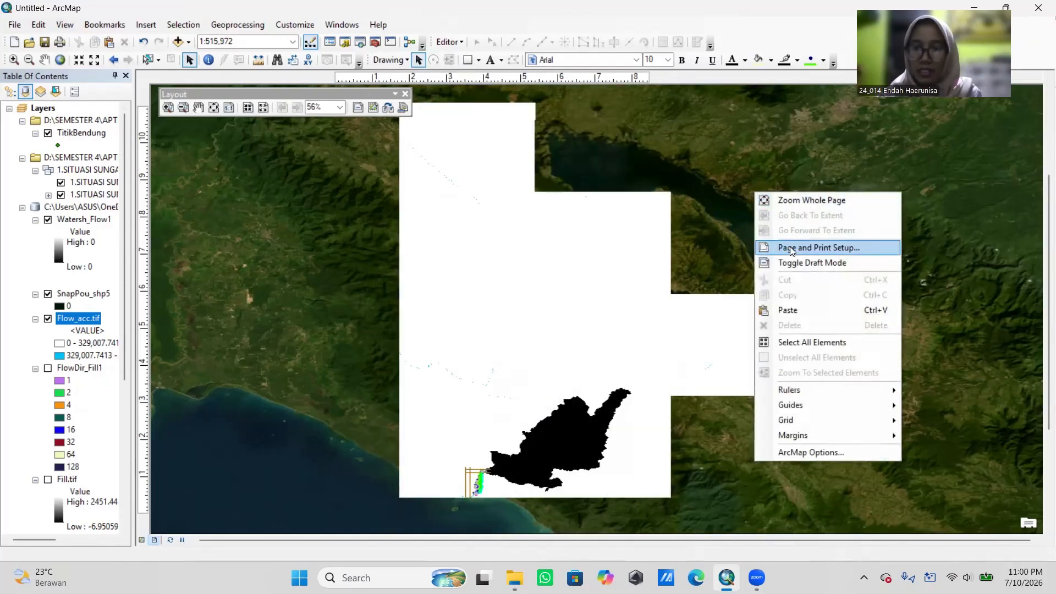
click(794, 245)
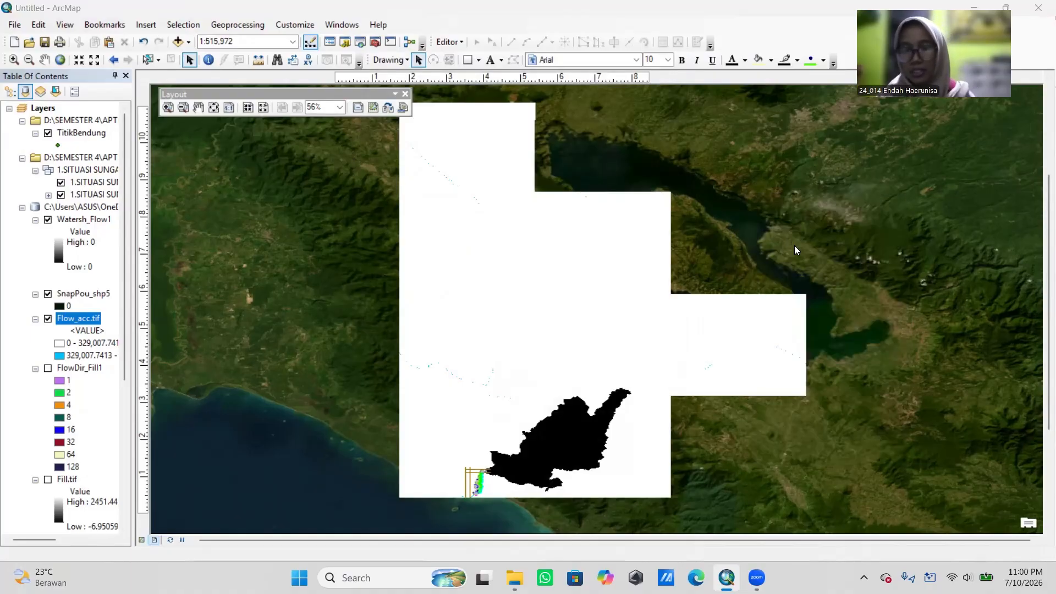
click(499, 226)
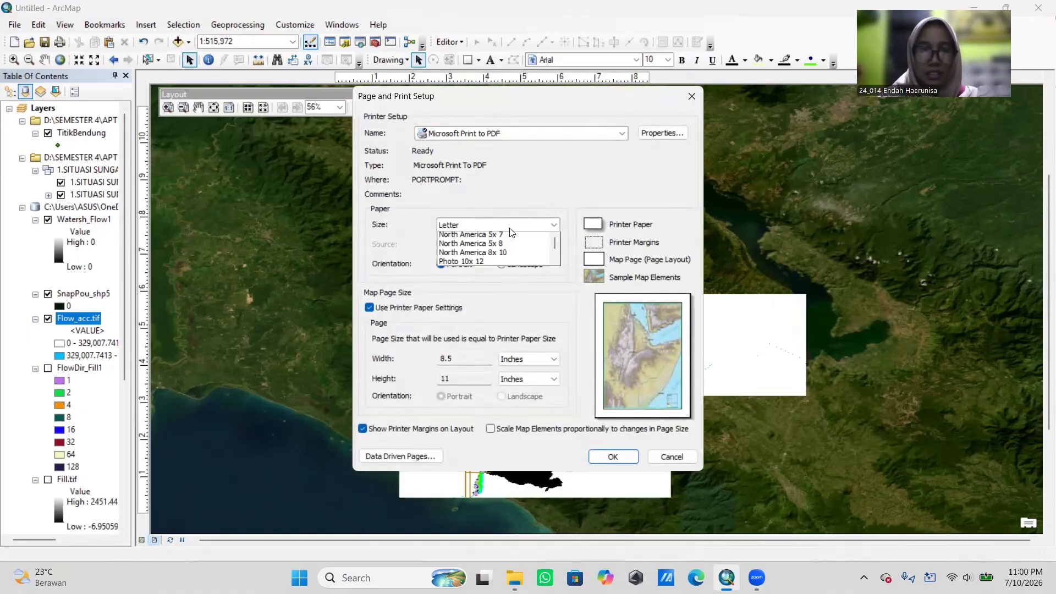
scroll(505, 275, down, 5)
scroll(505, 286, up, 10)
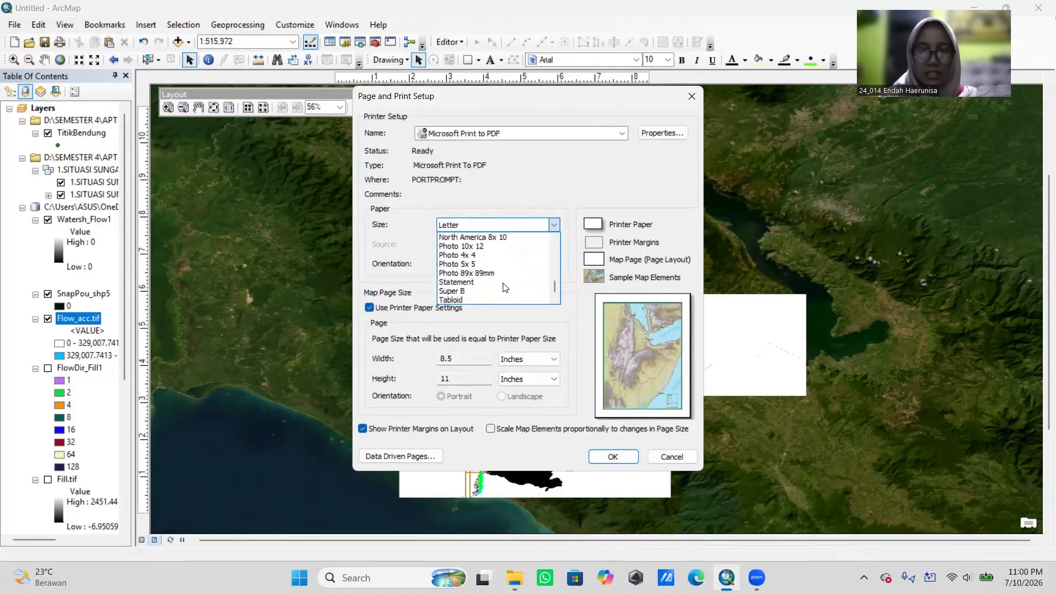
scroll(505, 287, up, 2)
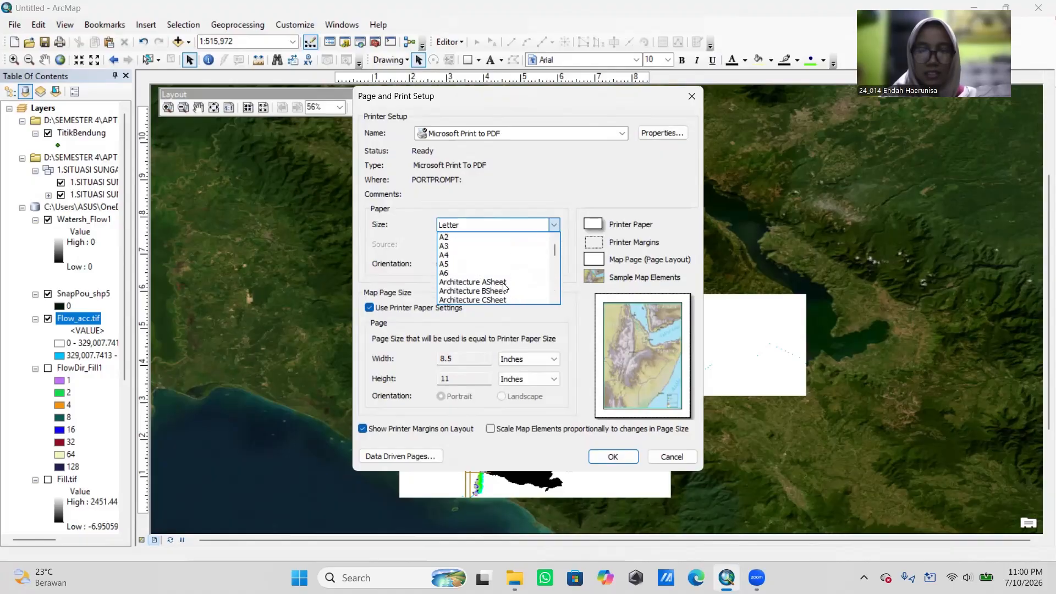
click(452, 247)
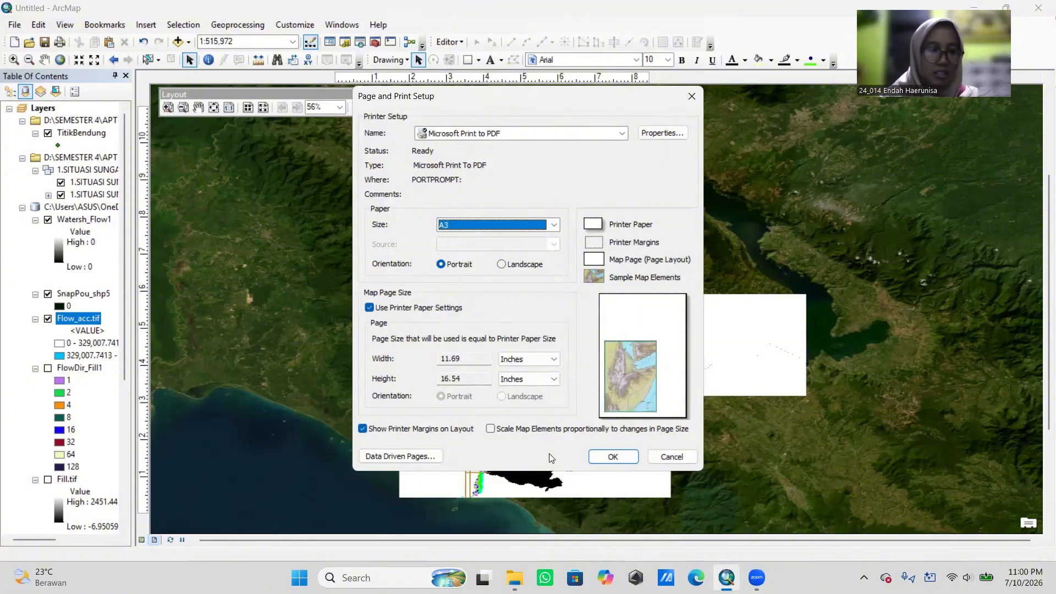
click(501, 264)
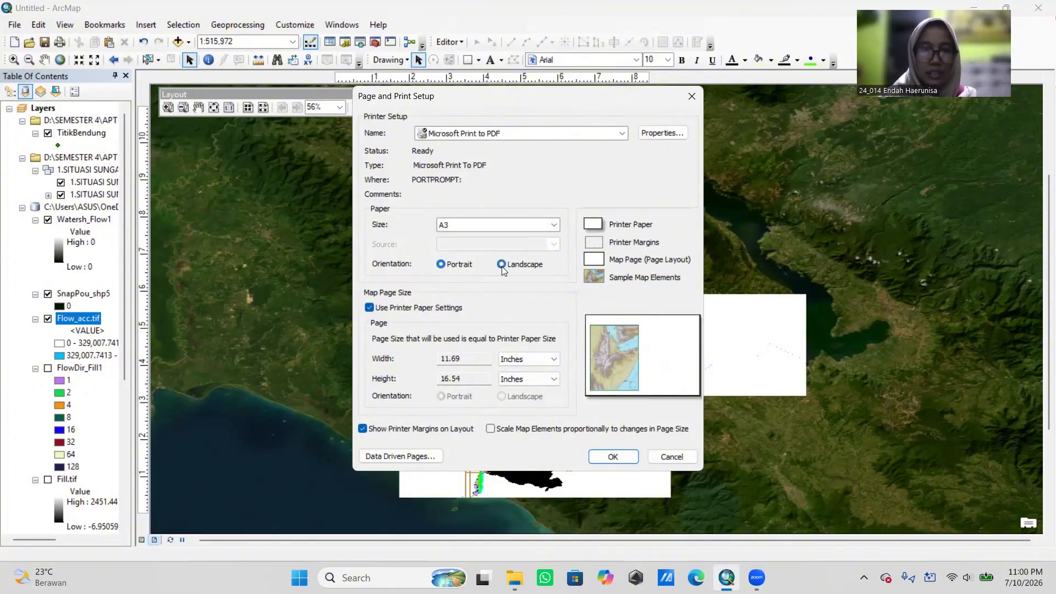
click(613, 457)
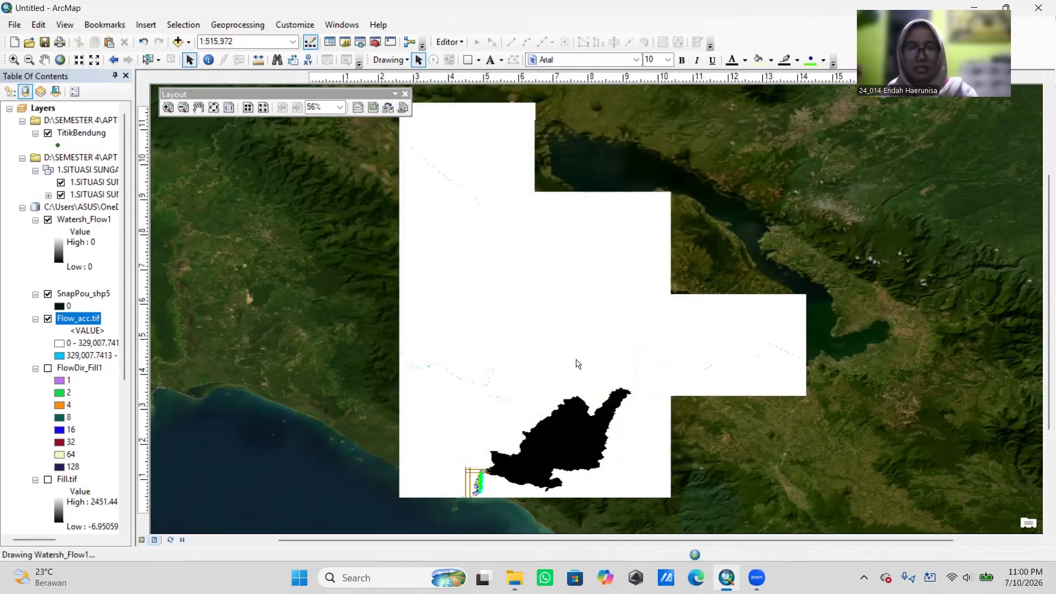
Step: Check the map in data view, return to the page layout and select the data frame
middle_click(663, 276)
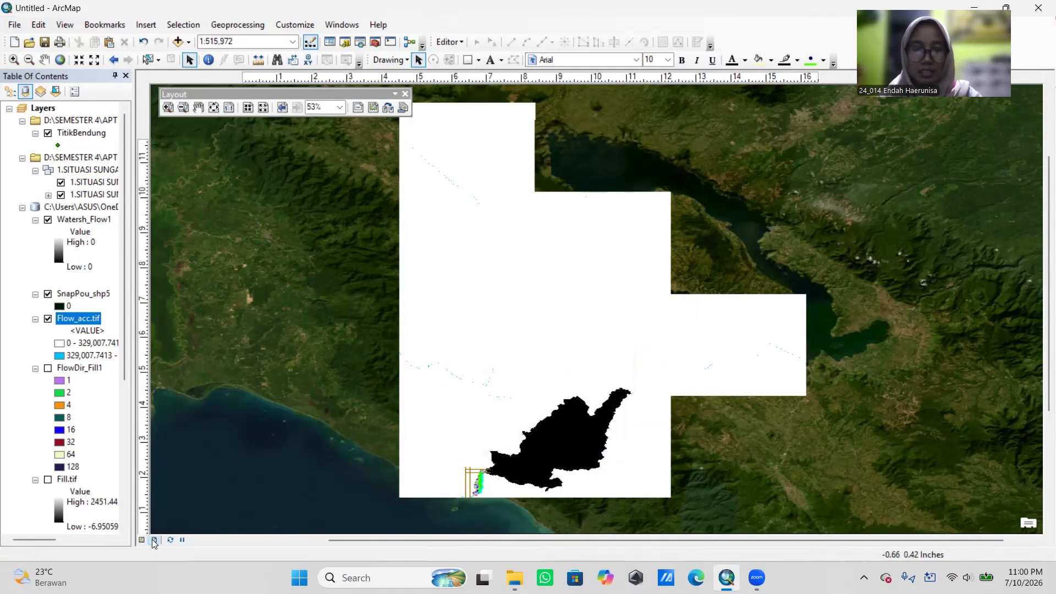
middle_click(823, 406)
click(141, 539)
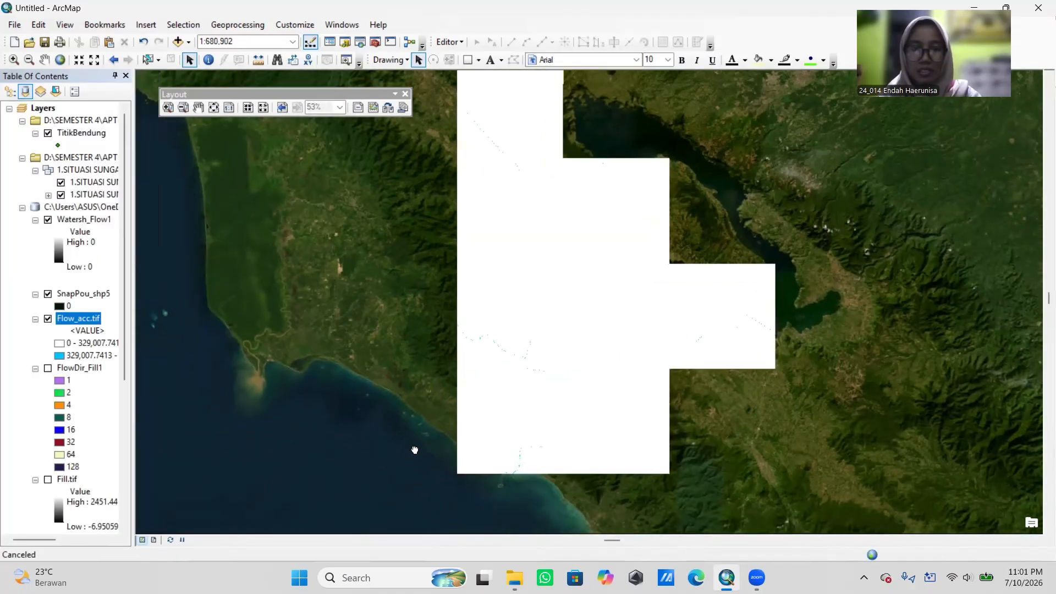
click(156, 539)
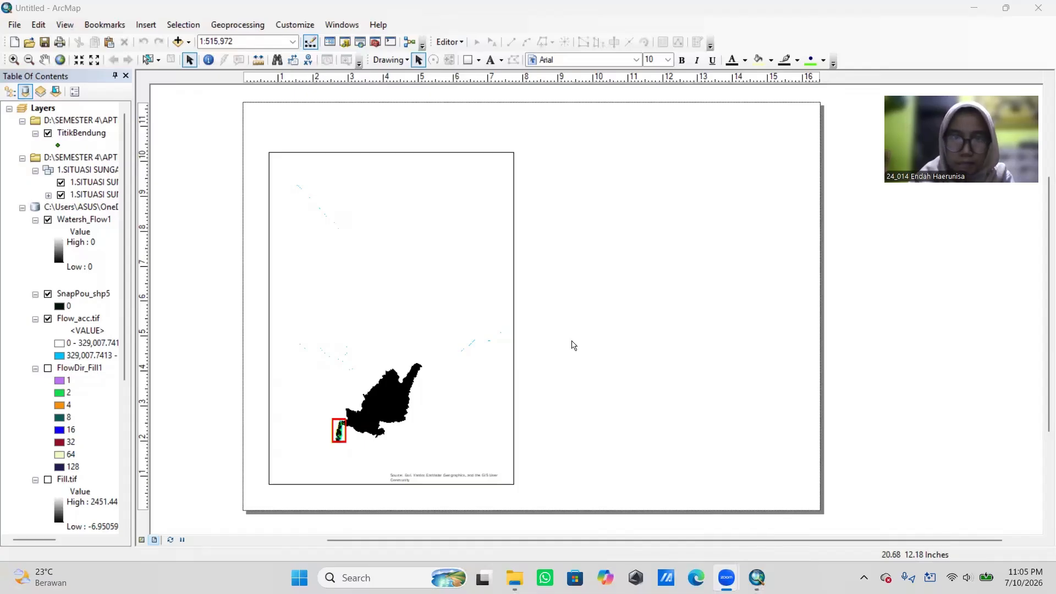
middle_click(624, 315)
click(510, 241)
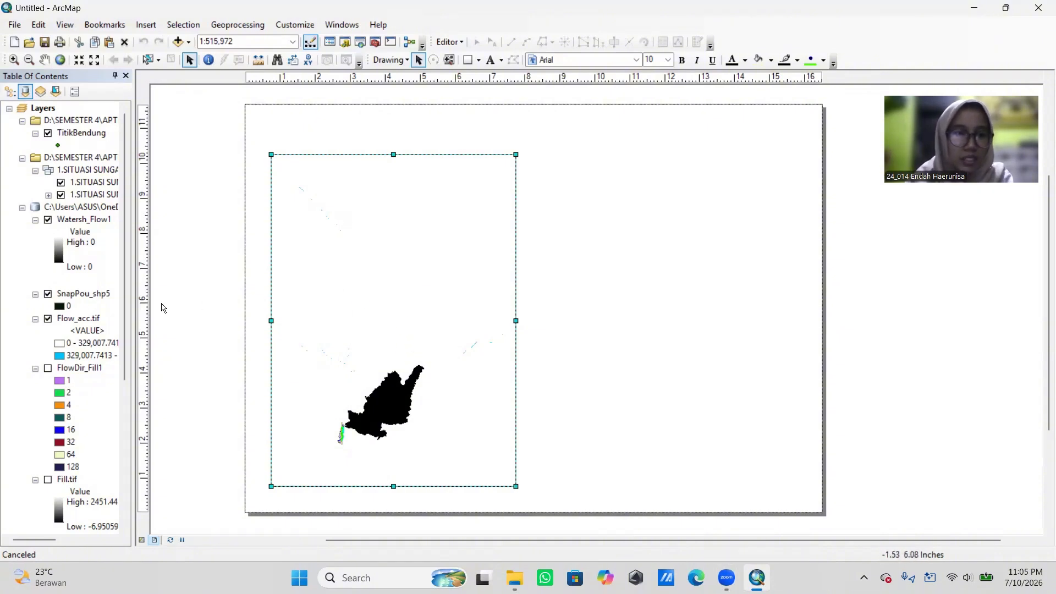
Step: Set the symbology of the Watersh_Flow1 layer to Classified with 1 class
scroll(73, 433, down, 5)
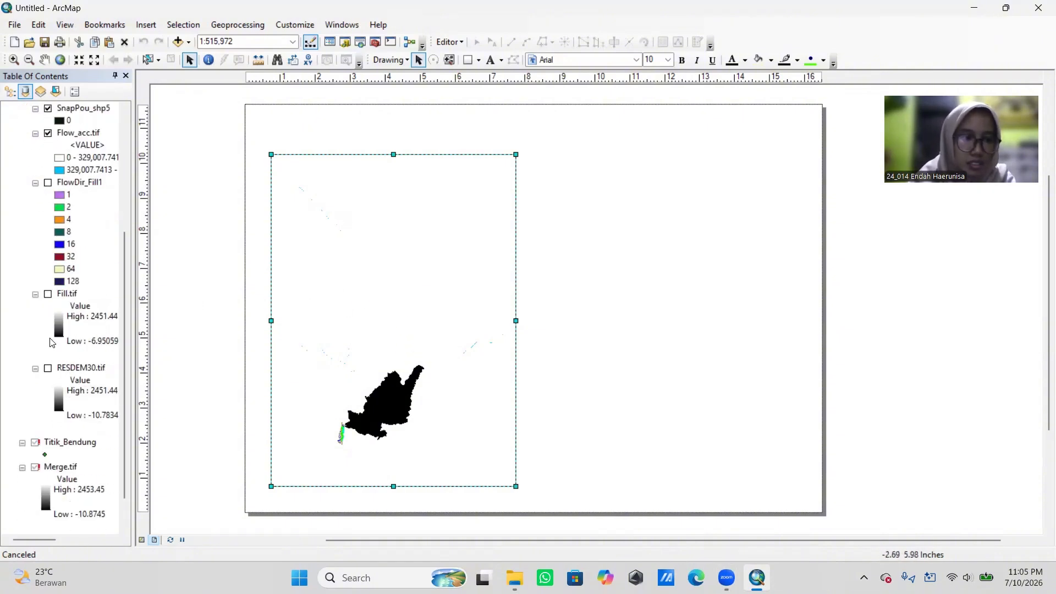
scroll(62, 297, up, 4)
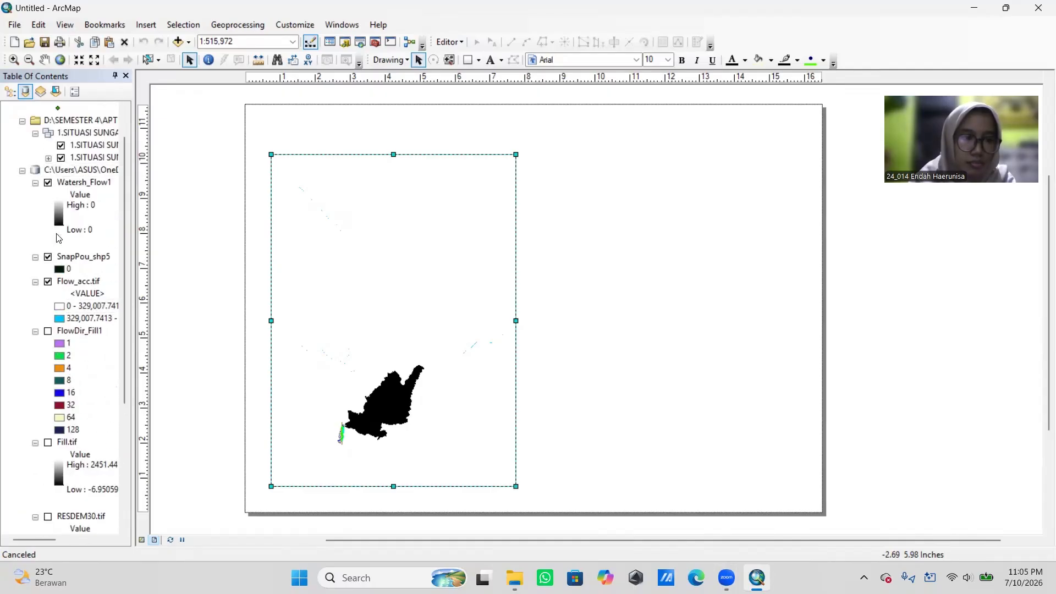
right_click(70, 185)
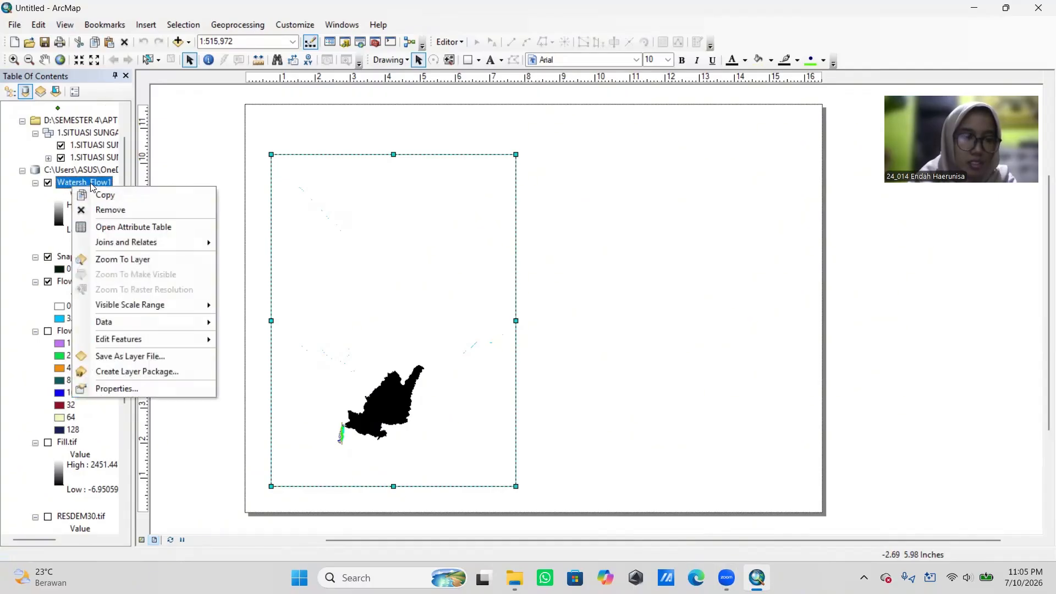
click(153, 389)
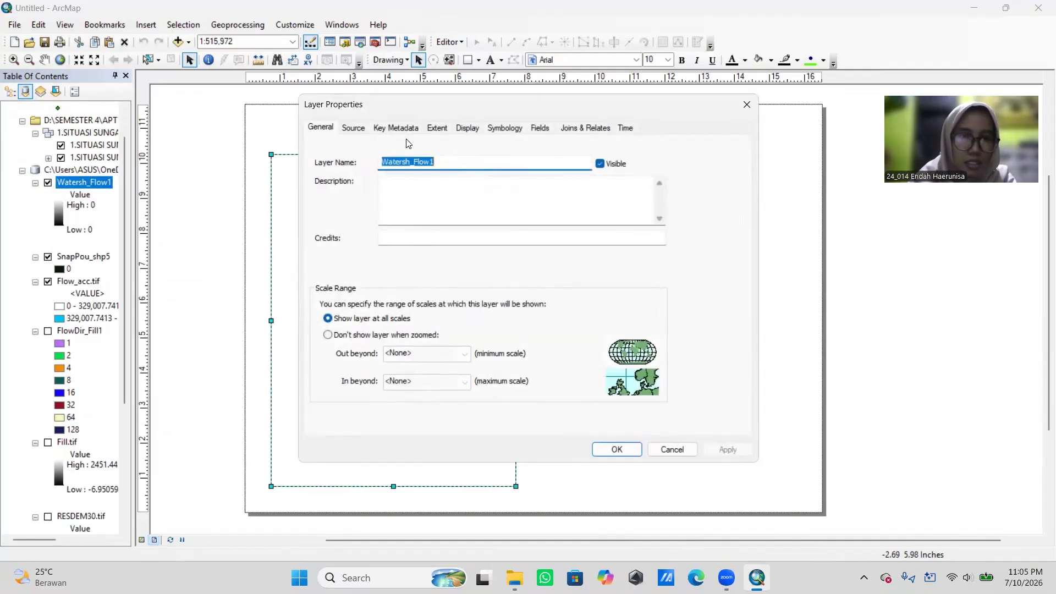
click(510, 131)
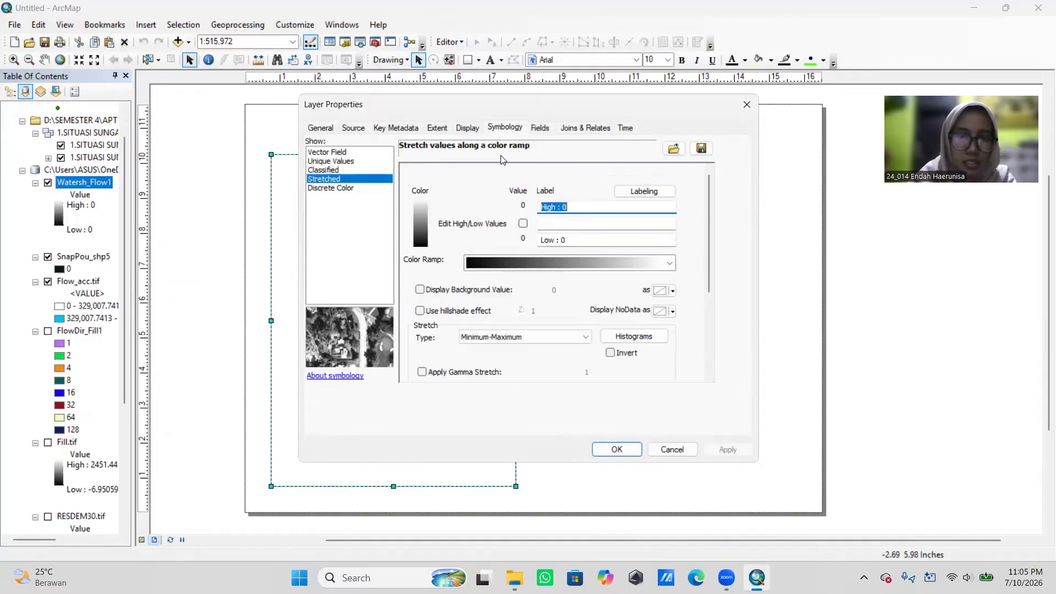
click(334, 171)
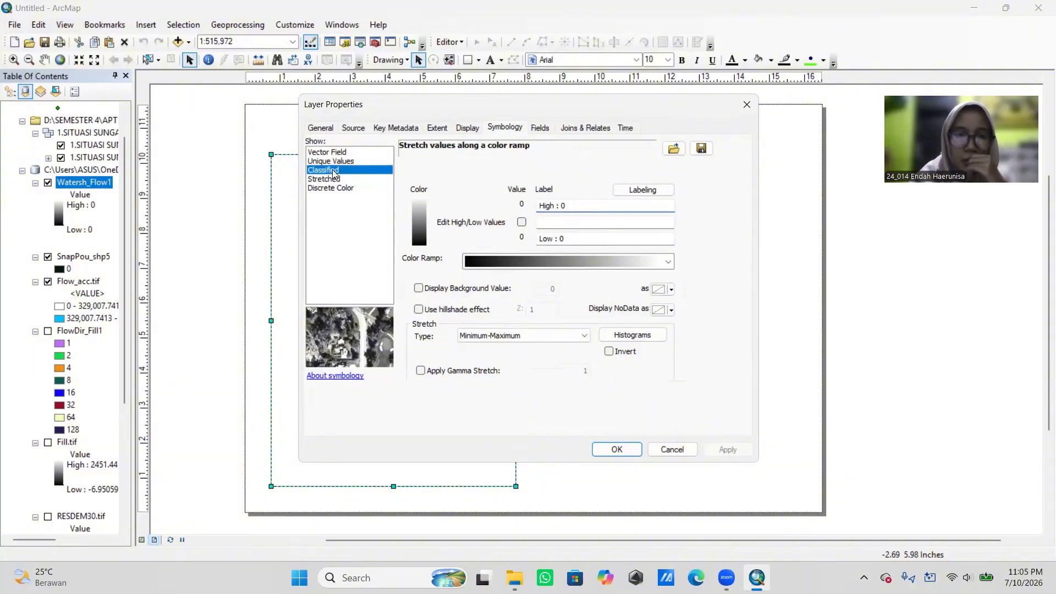
click(612, 215)
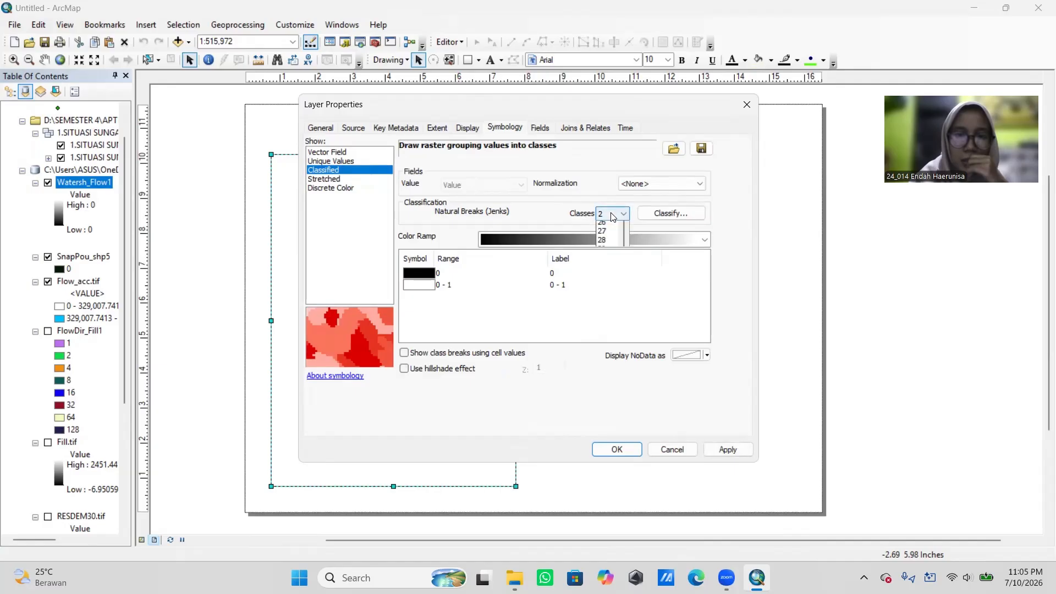
click(600, 230)
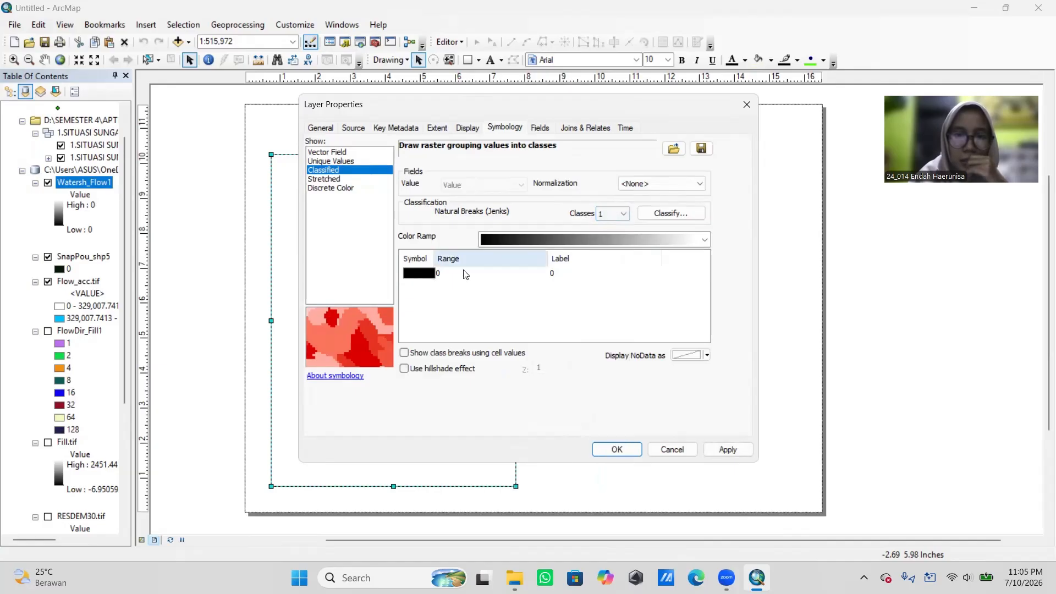
Step: Color the single Watersh_Flow1 class bright green and apply the symbology
click(429, 275)
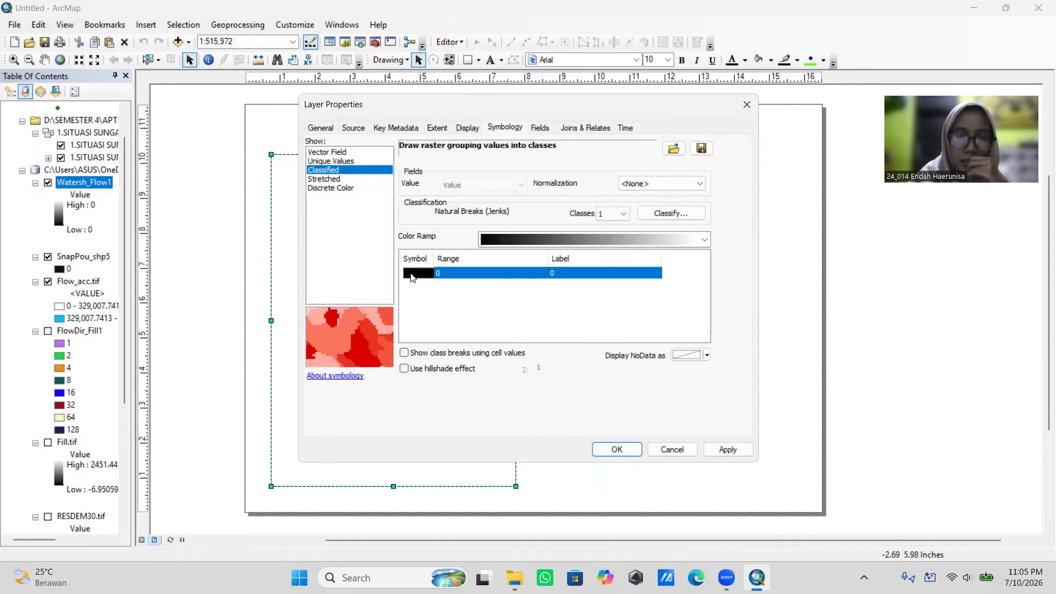
click(413, 275)
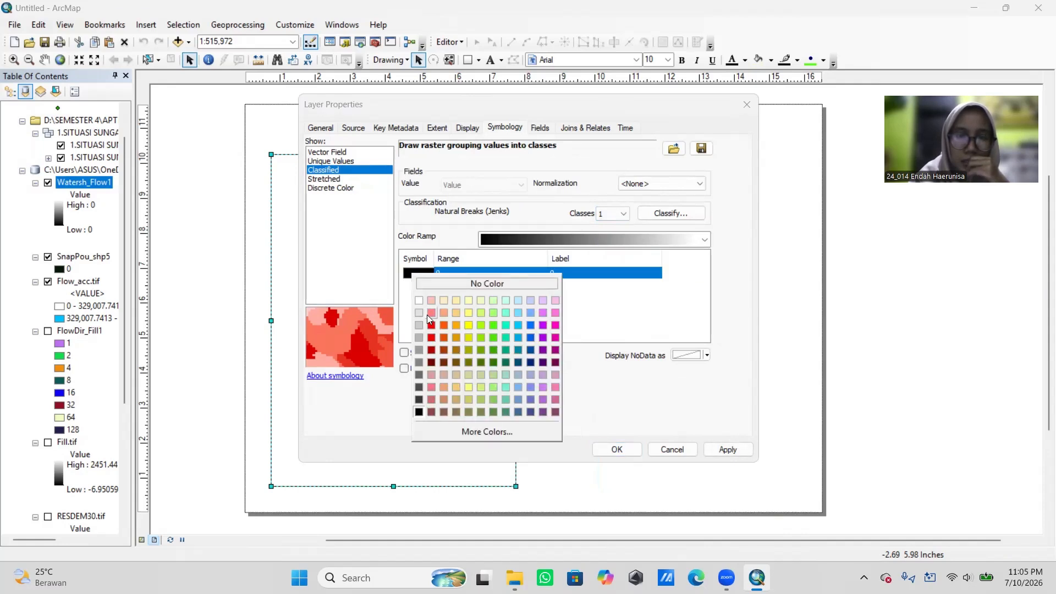
click(489, 326)
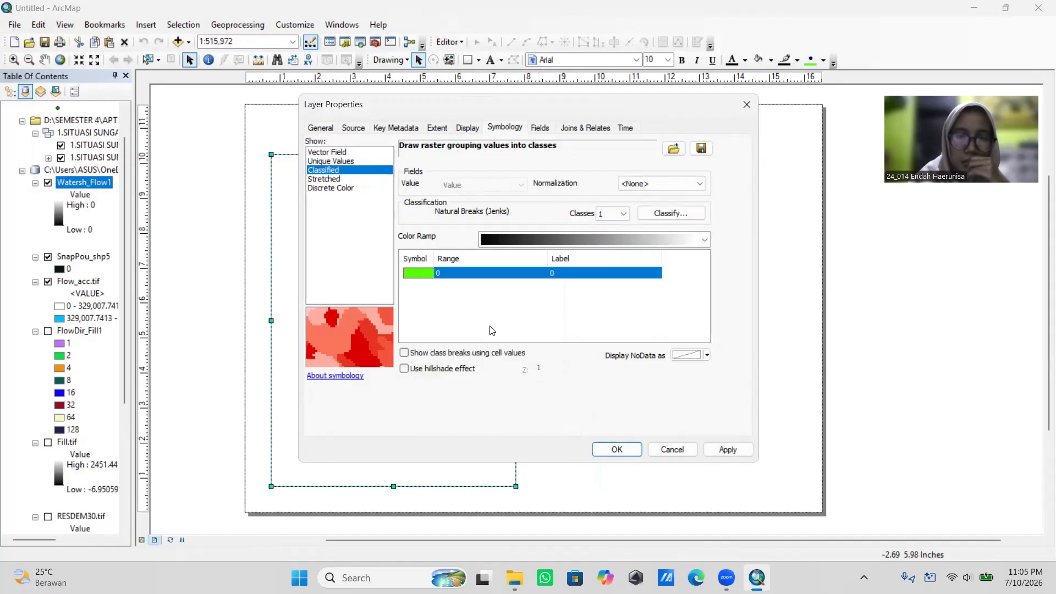
click(728, 449)
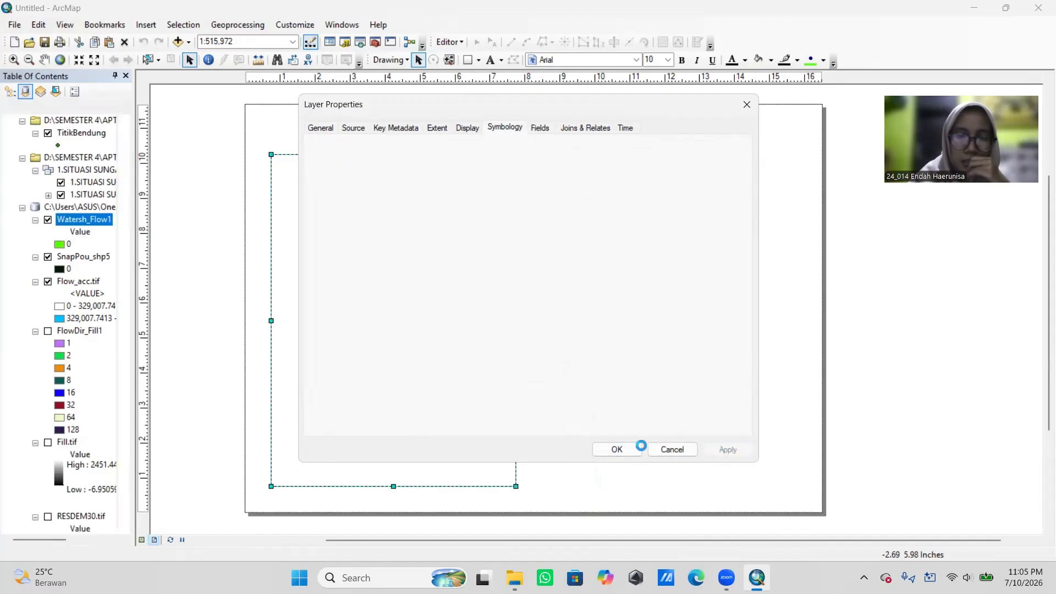
Step: Accept the Watersh_Flow1 symbology, close its layer properties, and hide the Flow_acc.tif layer
click(617, 449)
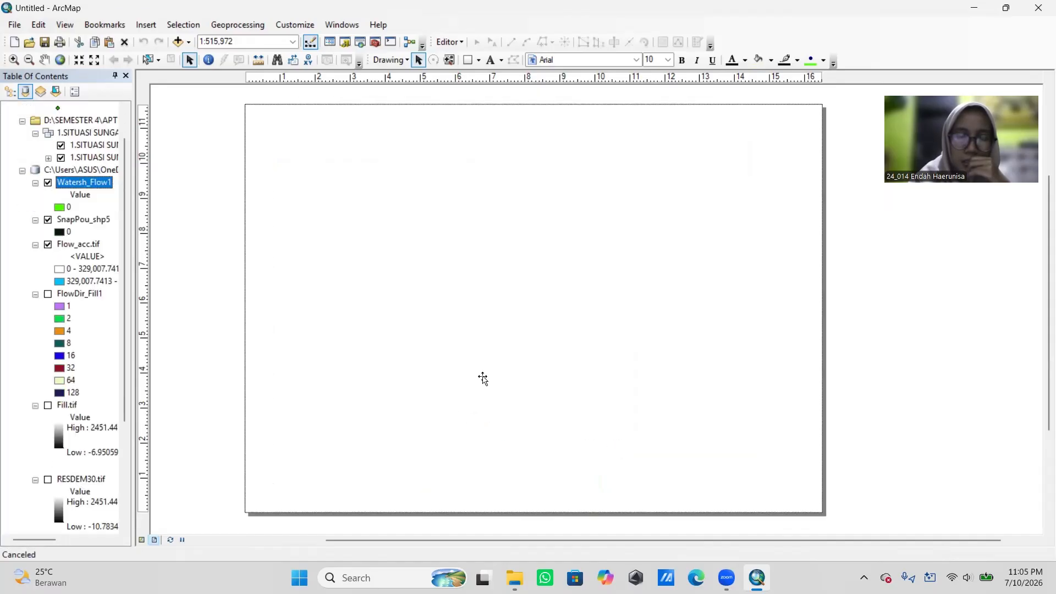
scroll(463, 393, down, 1)
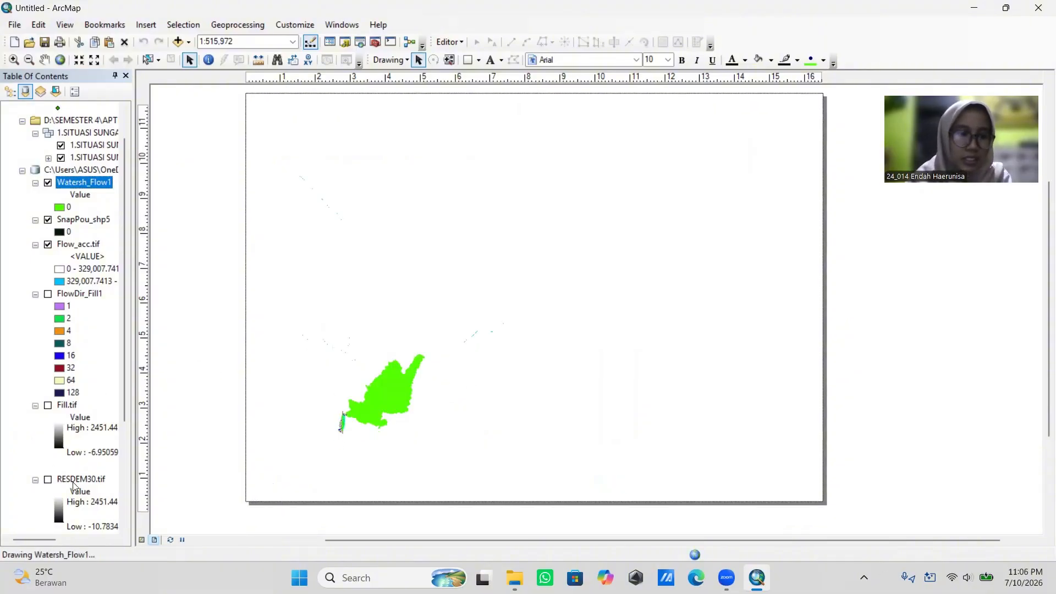
scroll(126, 399, down, 3)
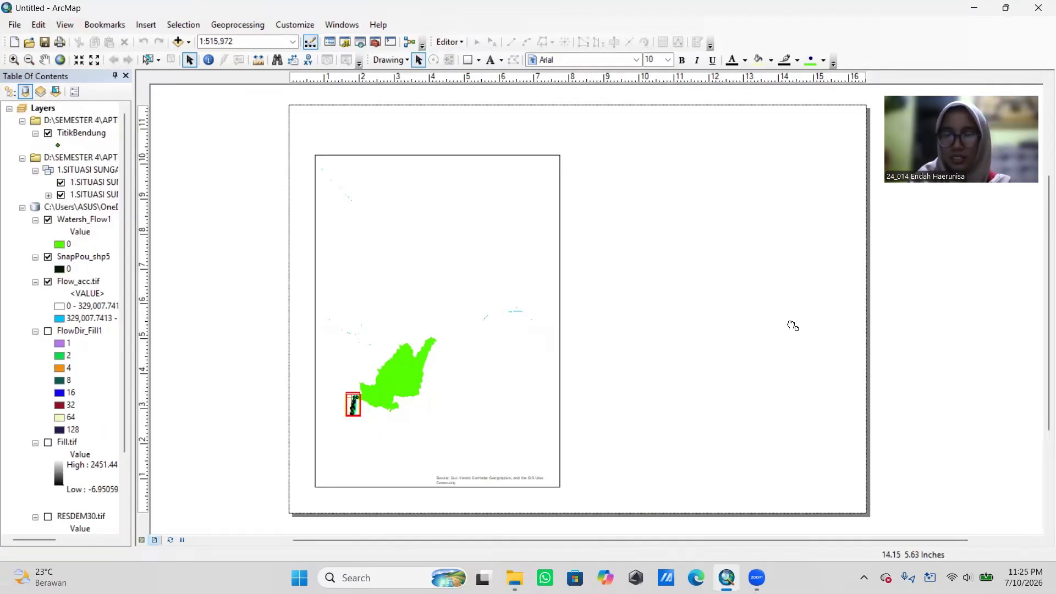
scroll(792, 325, up, 1)
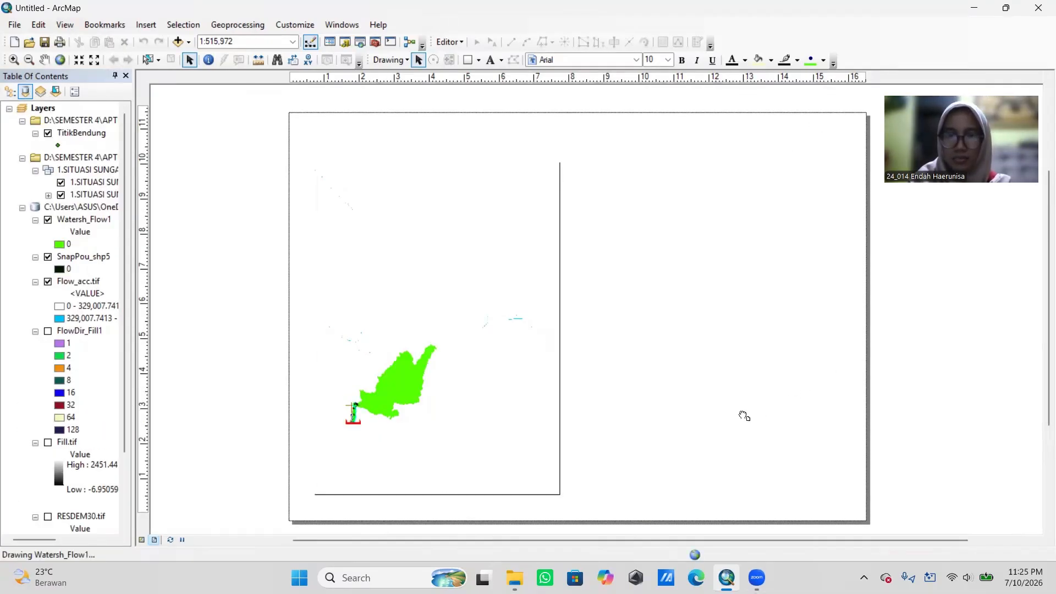
drag(745, 415, 748, 406)
drag(936, 422, 930, 424)
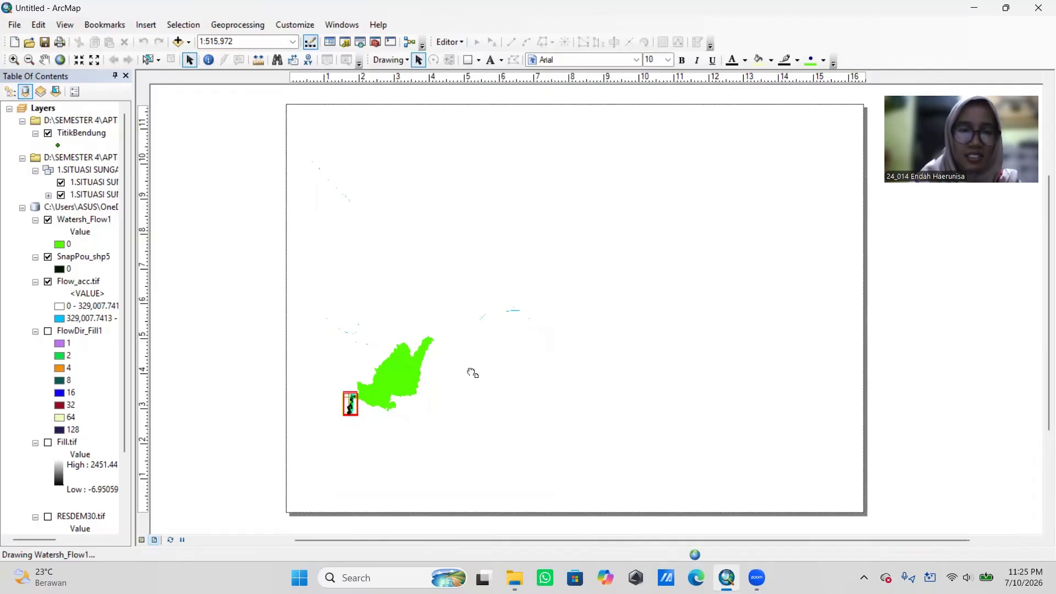
drag(519, 356, 101, 443)
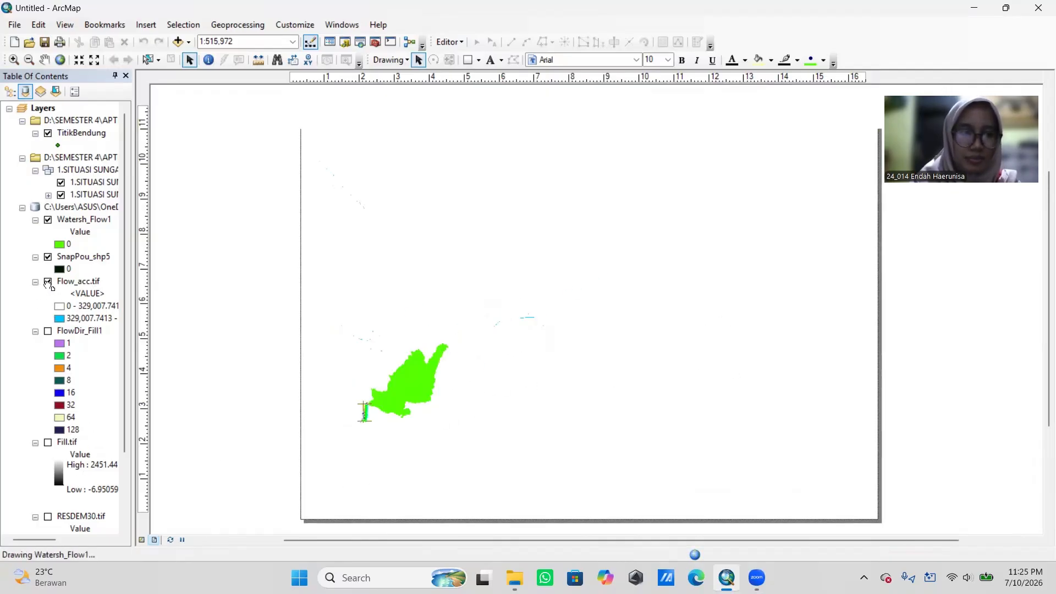
click(48, 281)
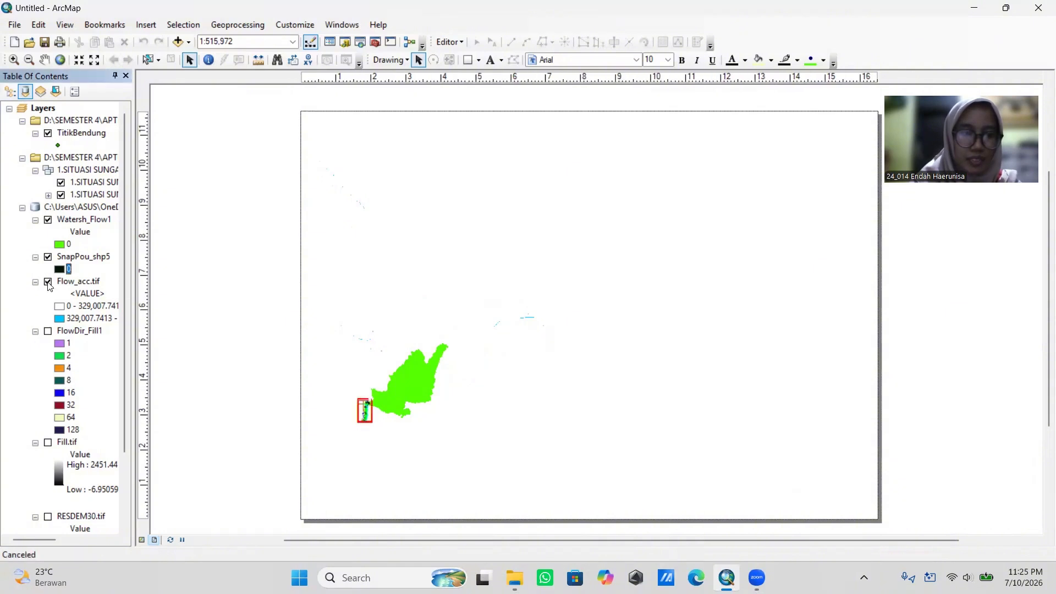
click(49, 282)
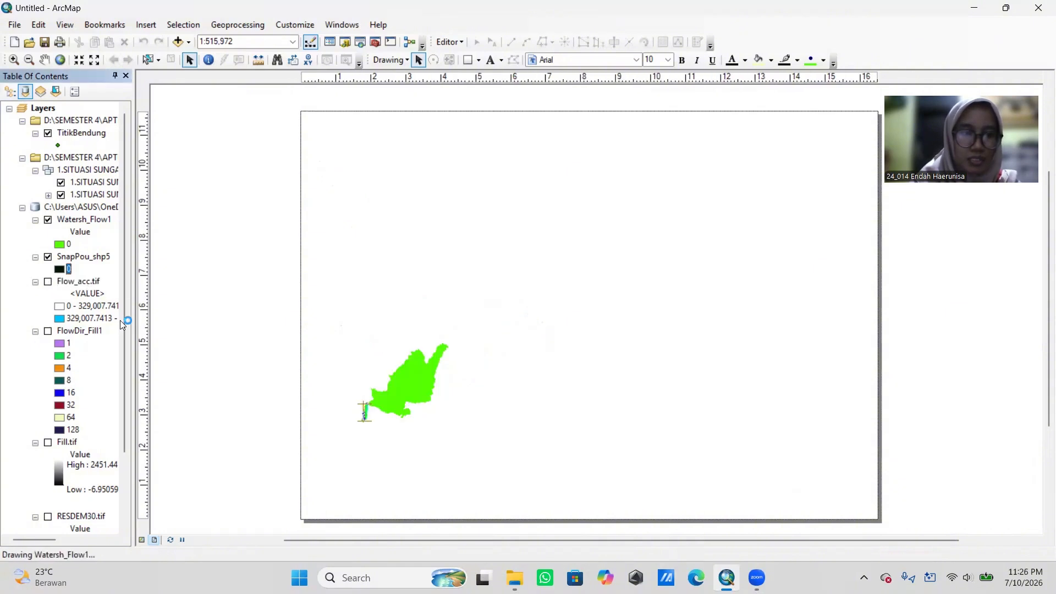
drag(127, 337, 134, 489)
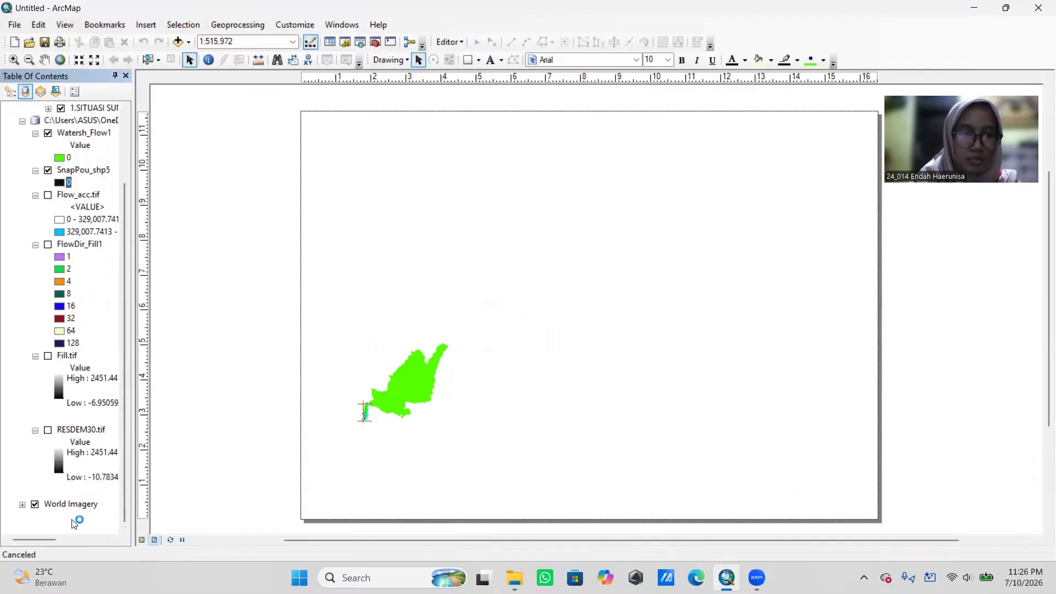
Step: Enlarge the data frame to nearly the full page height and most of its width, leaving a blank strip along the right of the page
click(476, 362)
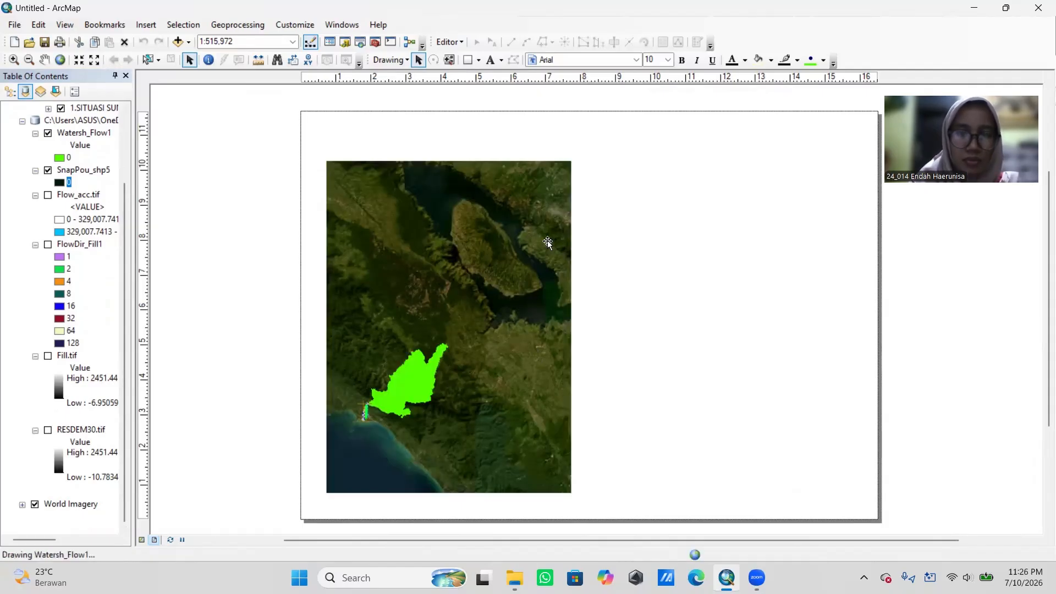
click(474, 231)
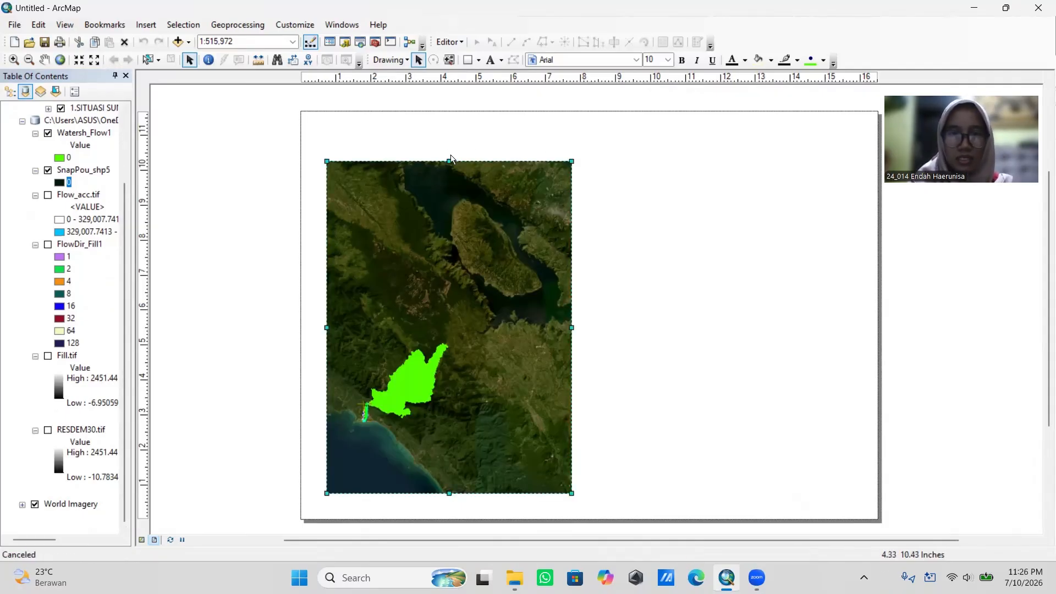
drag(448, 158, 455, 118)
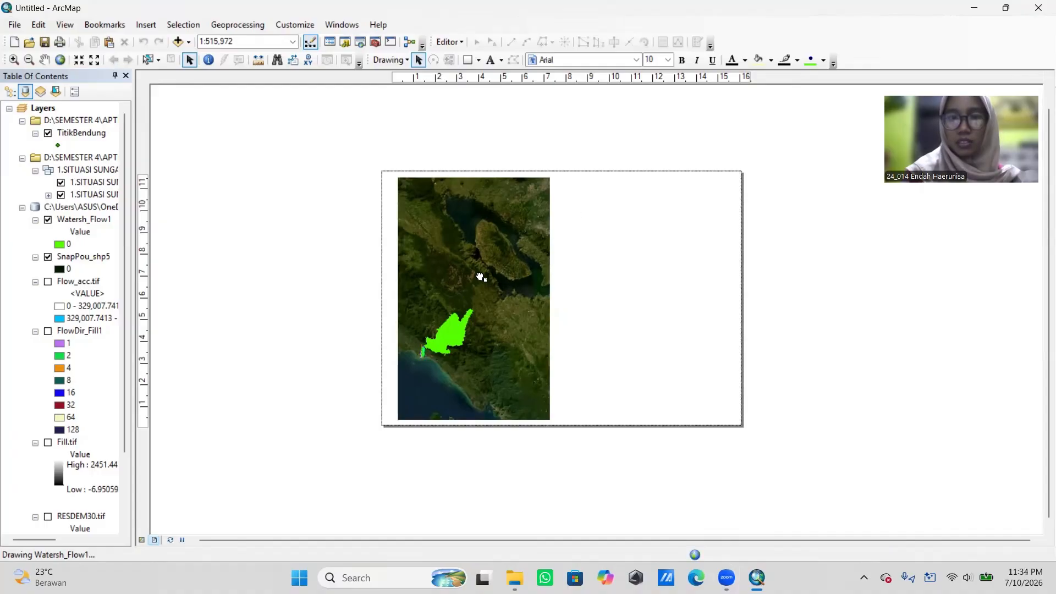
click(480, 277)
mouse_move(551, 300)
mouse_down()
mouse_move(684, 302)
mouse_move(672, 300)
mouse_up()
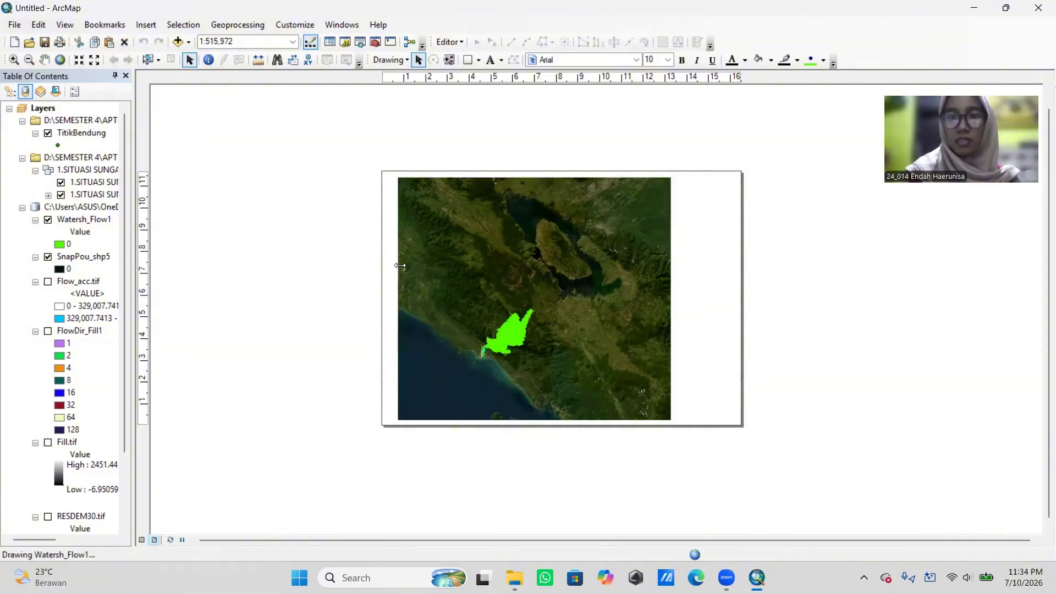
click(405, 276)
drag(398, 299, 392, 304)
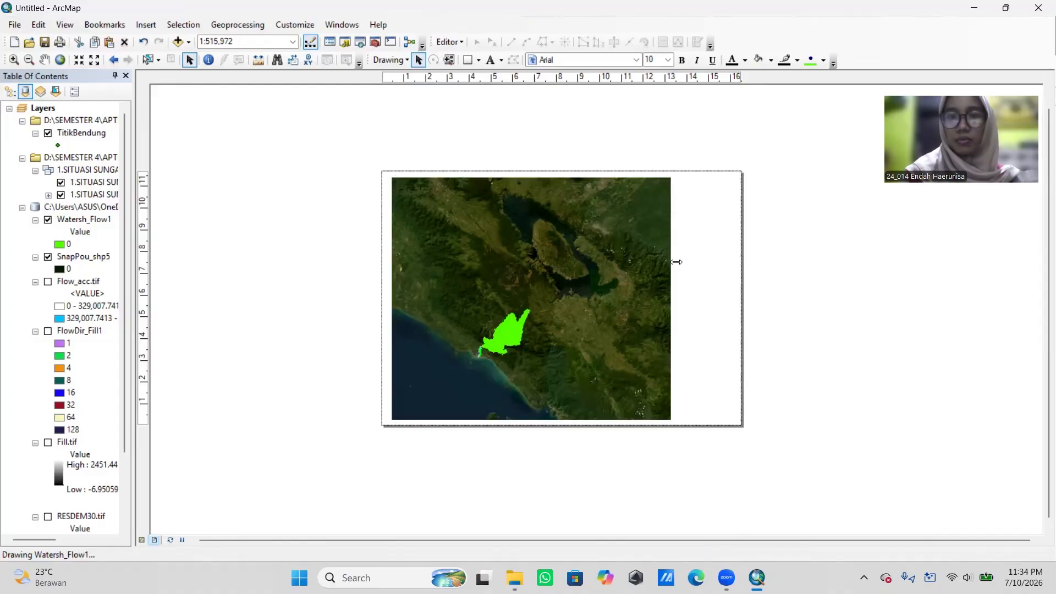
click(704, 269)
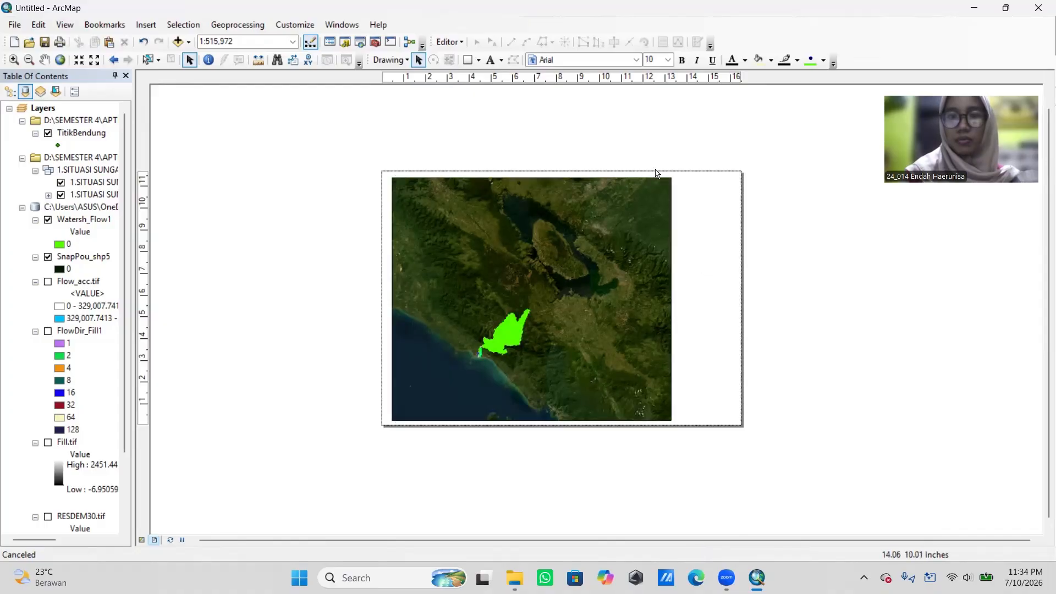
Step: Draw a rectangle about 2.8 by 11.2 inches in the blank strip beside the map, with no fill and a black outline
click(468, 59)
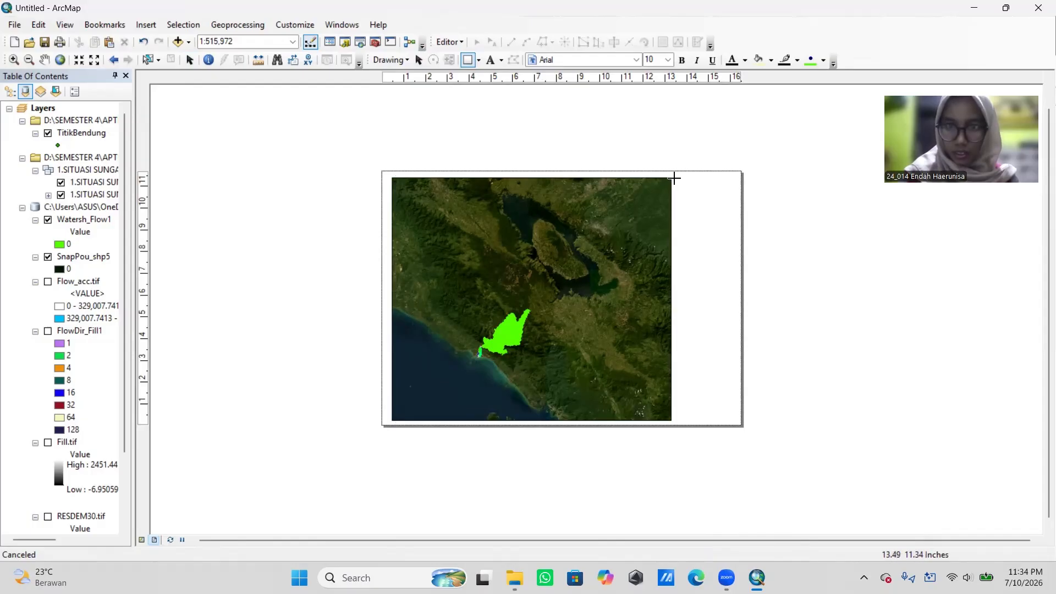
drag(674, 178, 736, 421)
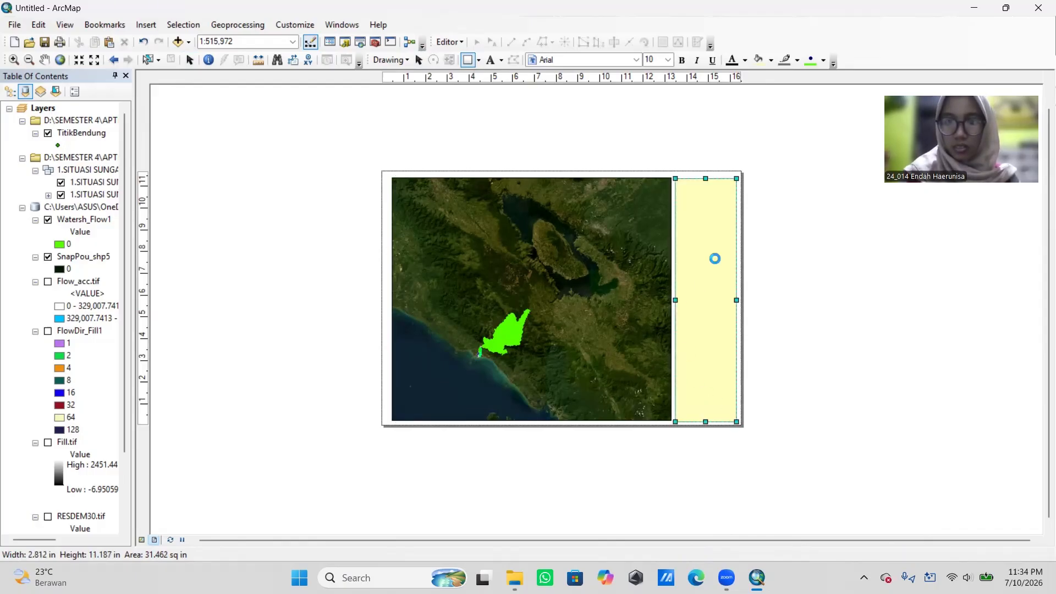
right_click(715, 259)
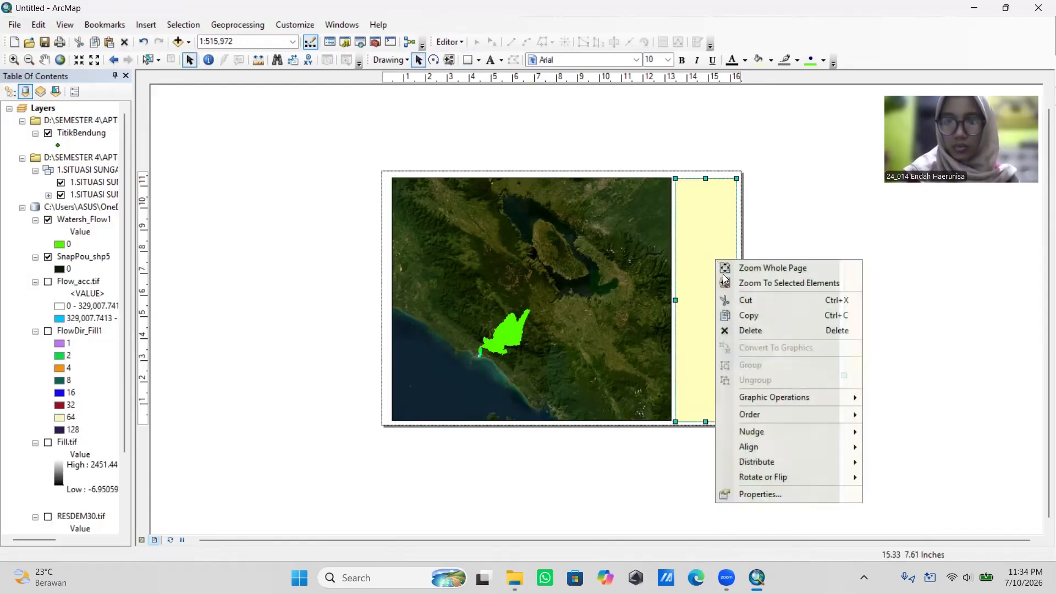
click(791, 494)
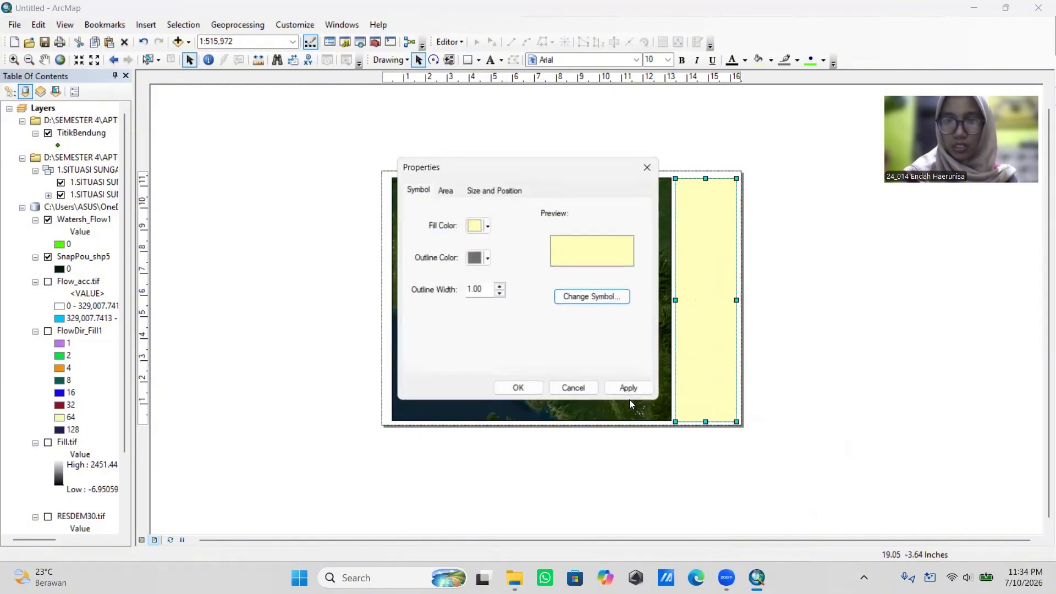
click(472, 232)
click(501, 248)
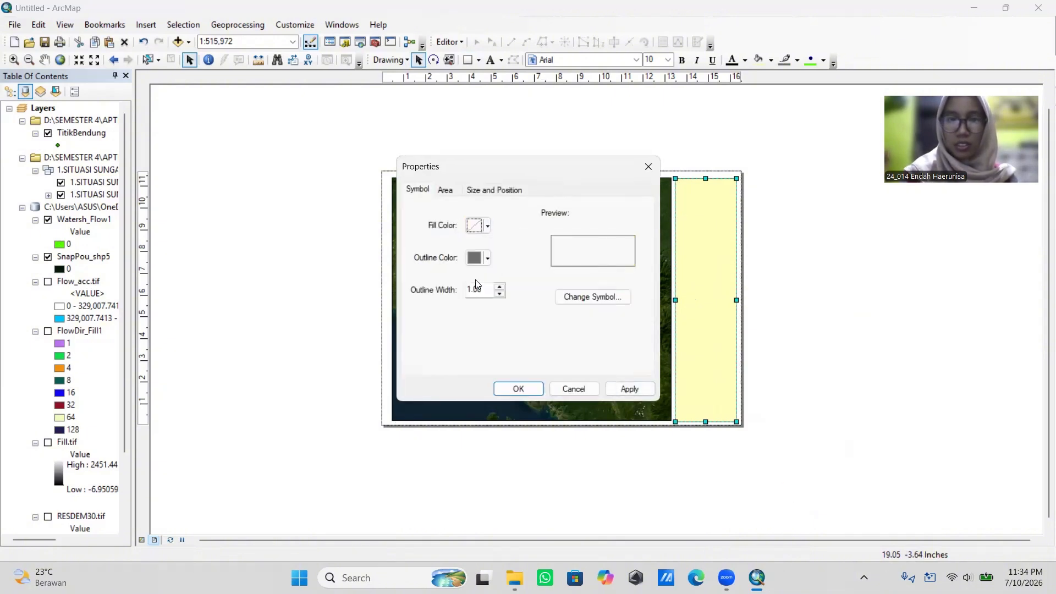
click(481, 258)
click(472, 405)
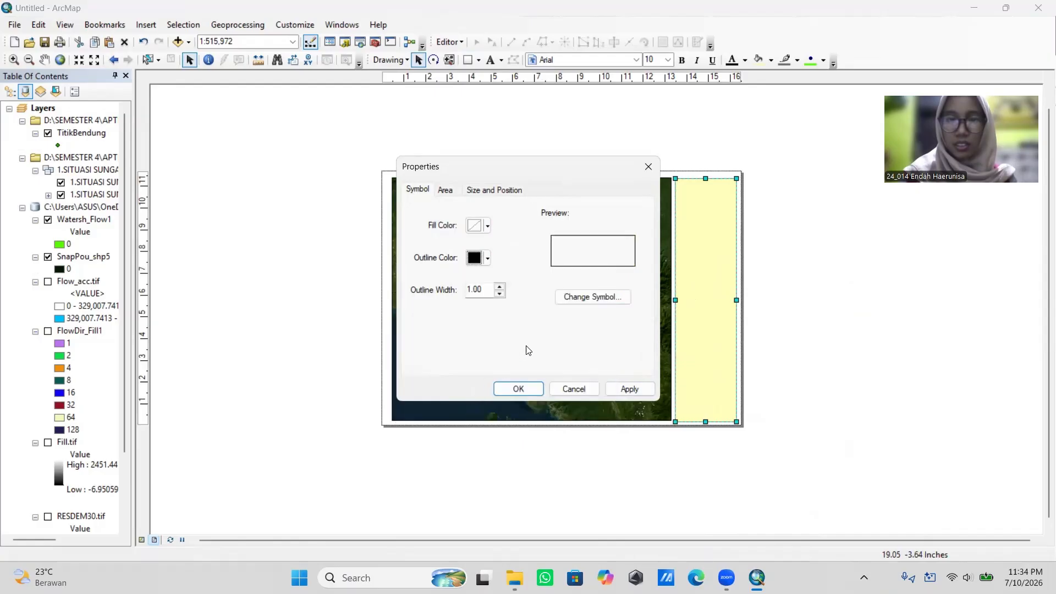
click(628, 391)
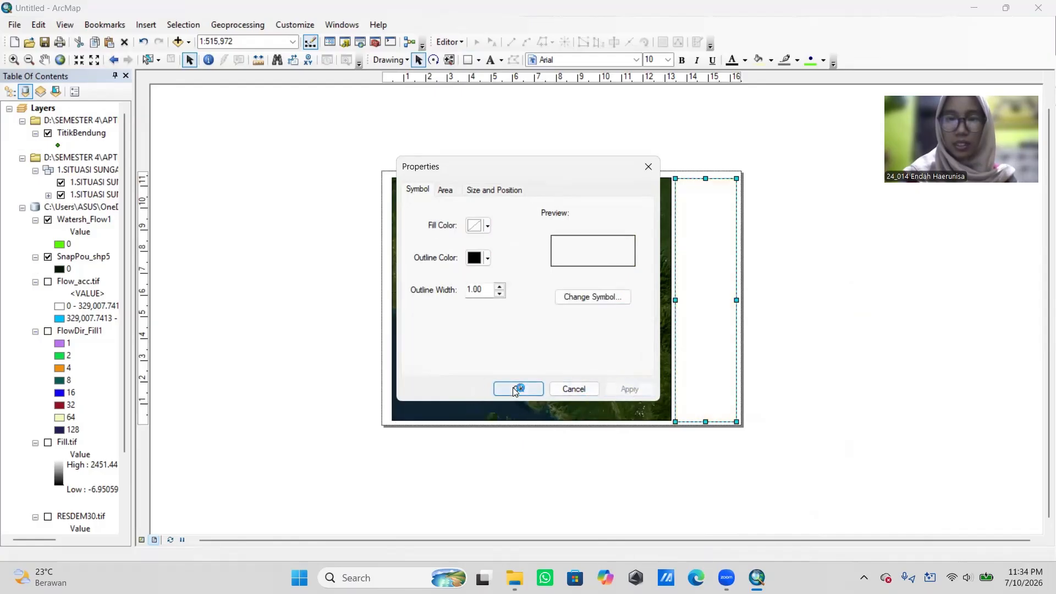
click(516, 390)
click(632, 354)
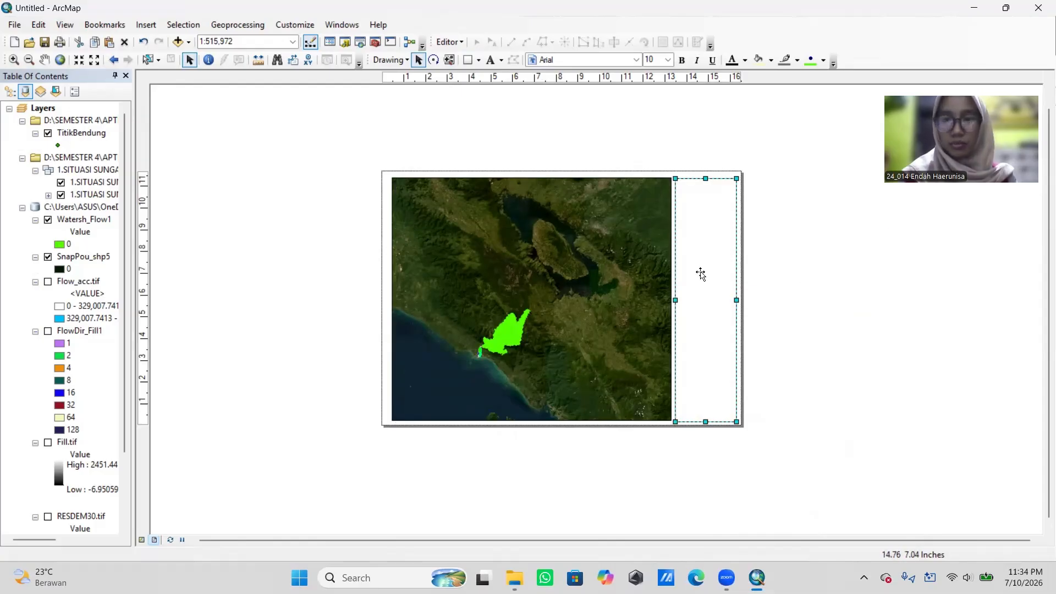
Step: Draw a smaller rectangle about 2.9 by 2.6 inches across the top of the tall side rectangle
scroll(769, 226, up, 2)
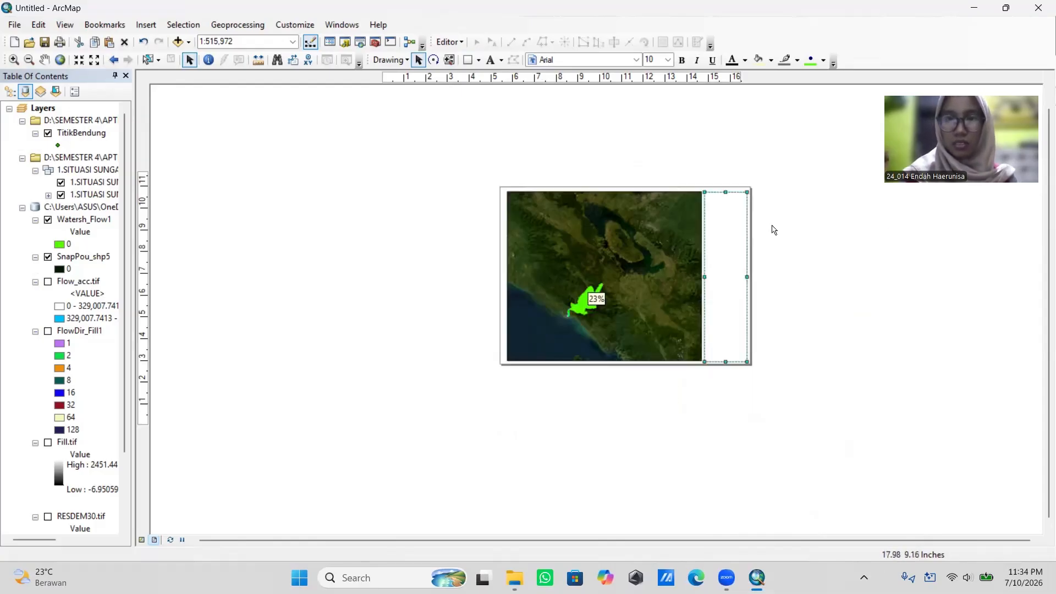
scroll(773, 229, down, 4)
key(Escape)
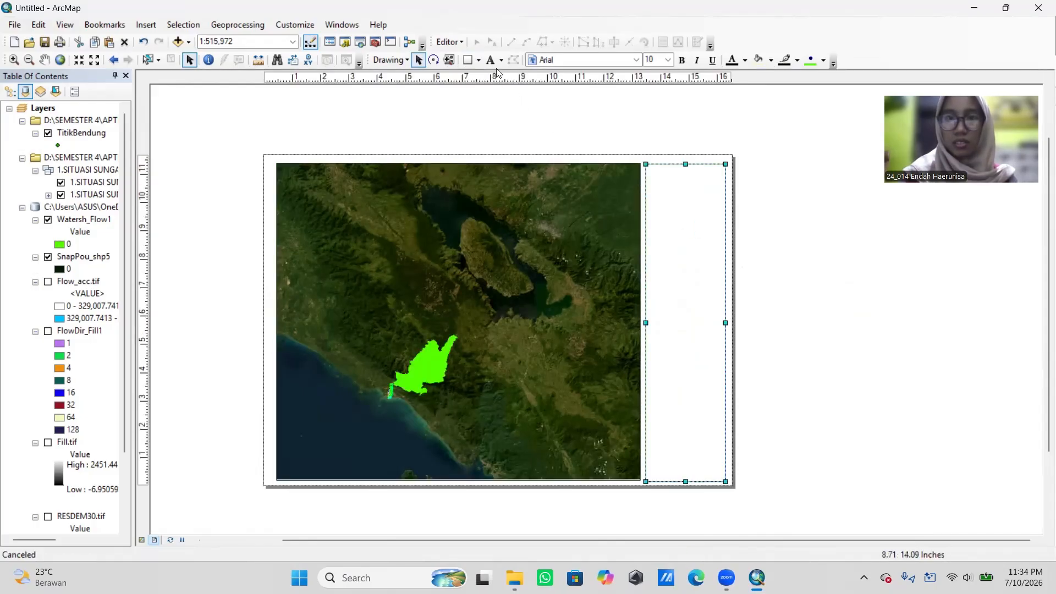
click(467, 60)
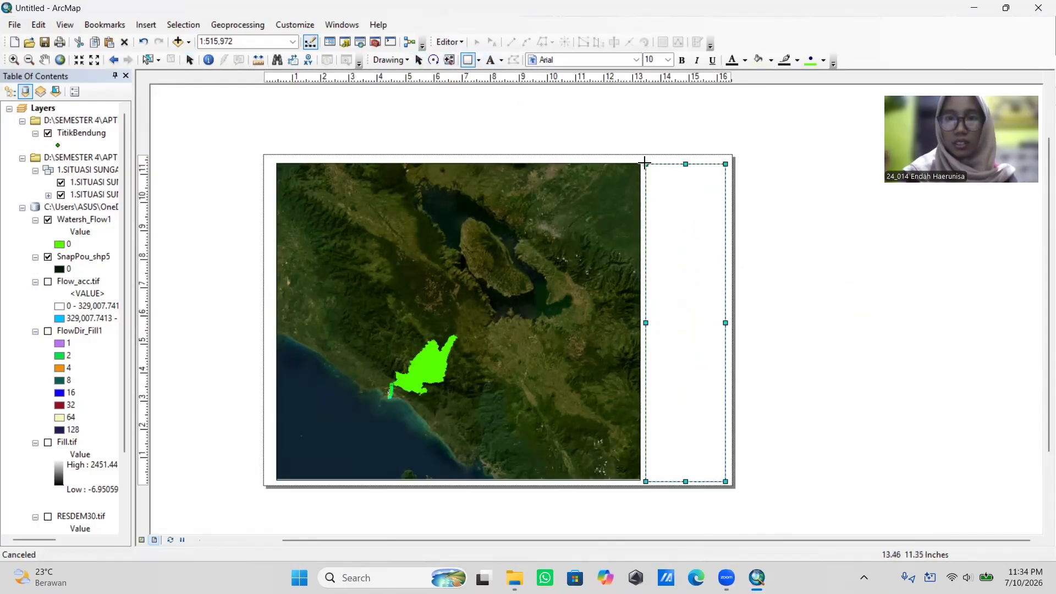
drag(645, 163, 726, 237)
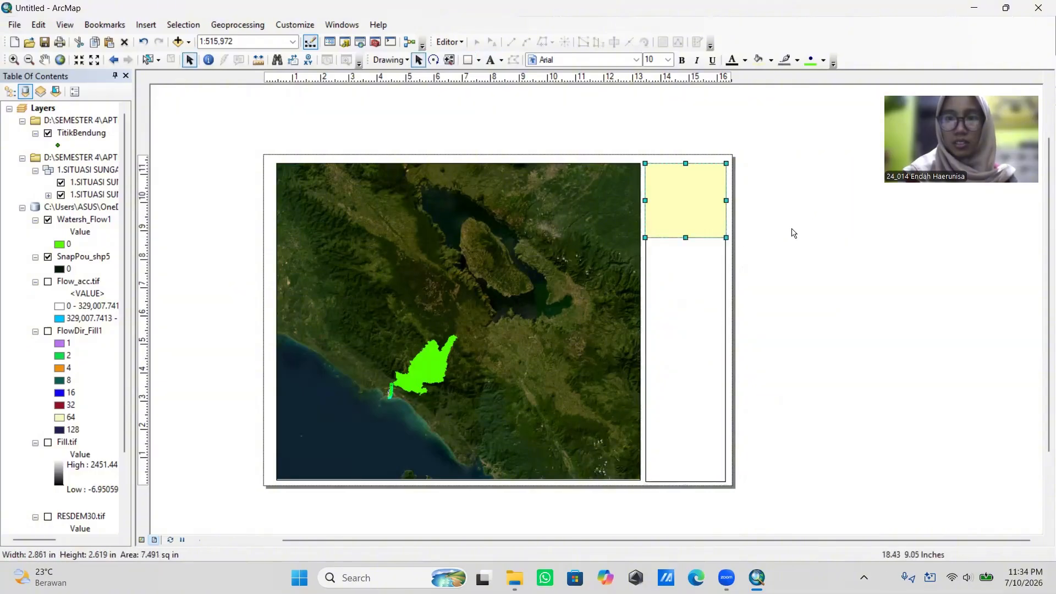
Step: Give the small top rectangle no fill and a black outline
right_click(678, 203)
click(751, 434)
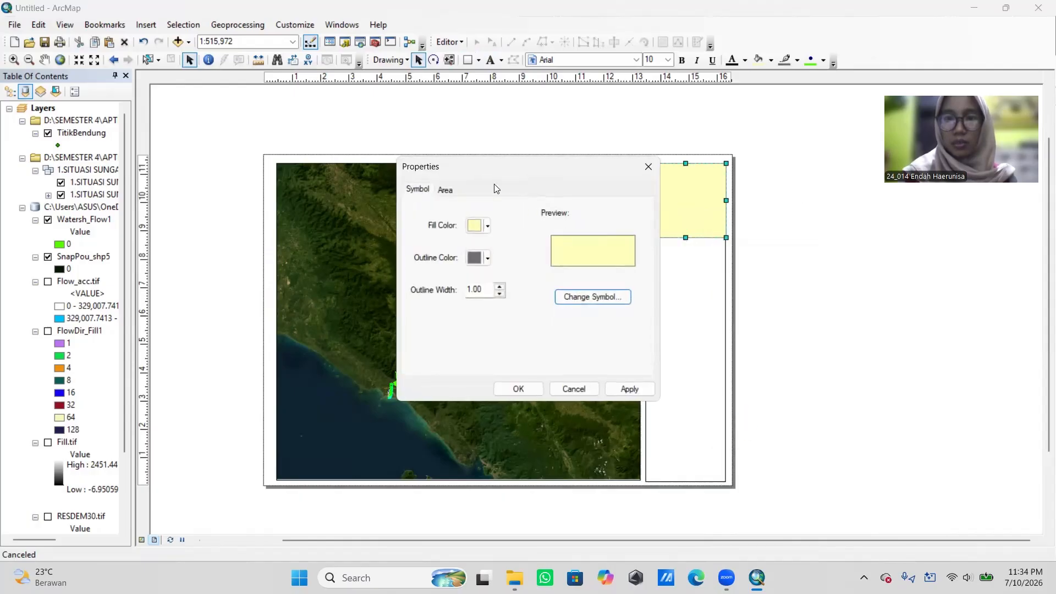
click(474, 227)
click(486, 245)
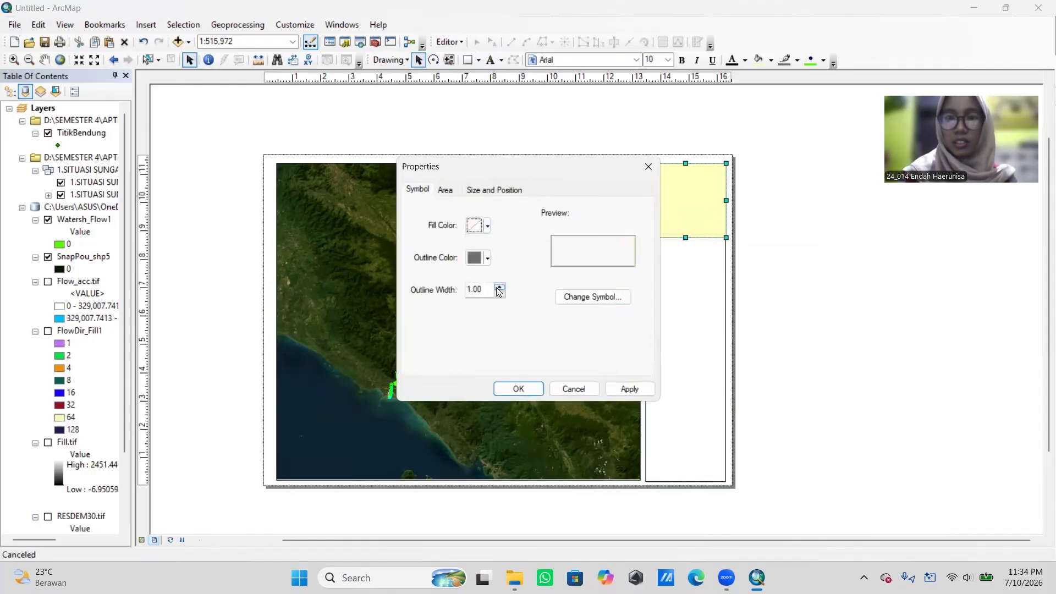
click(477, 258)
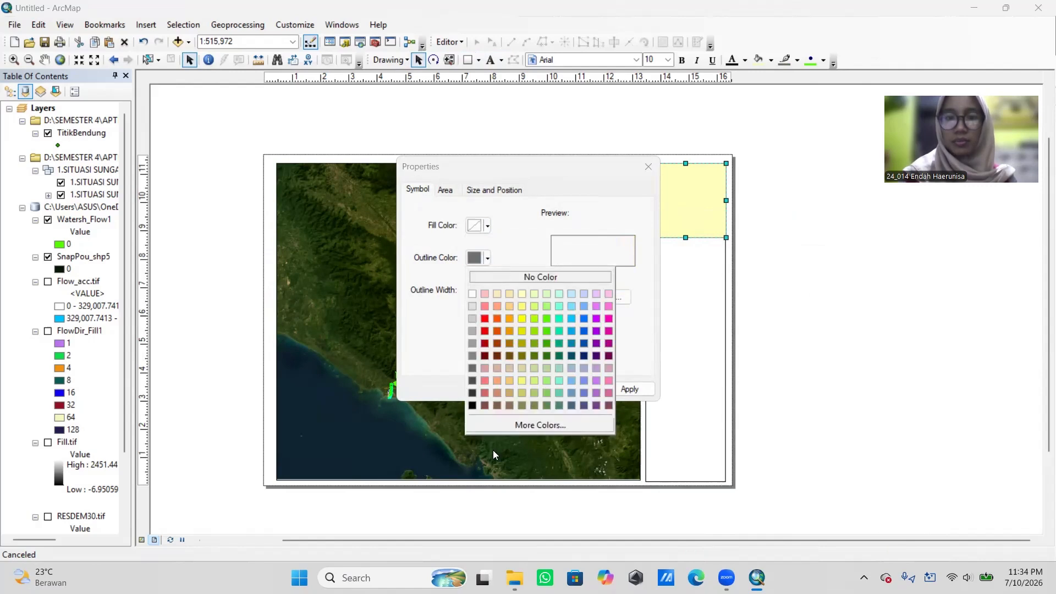
click(472, 406)
click(616, 389)
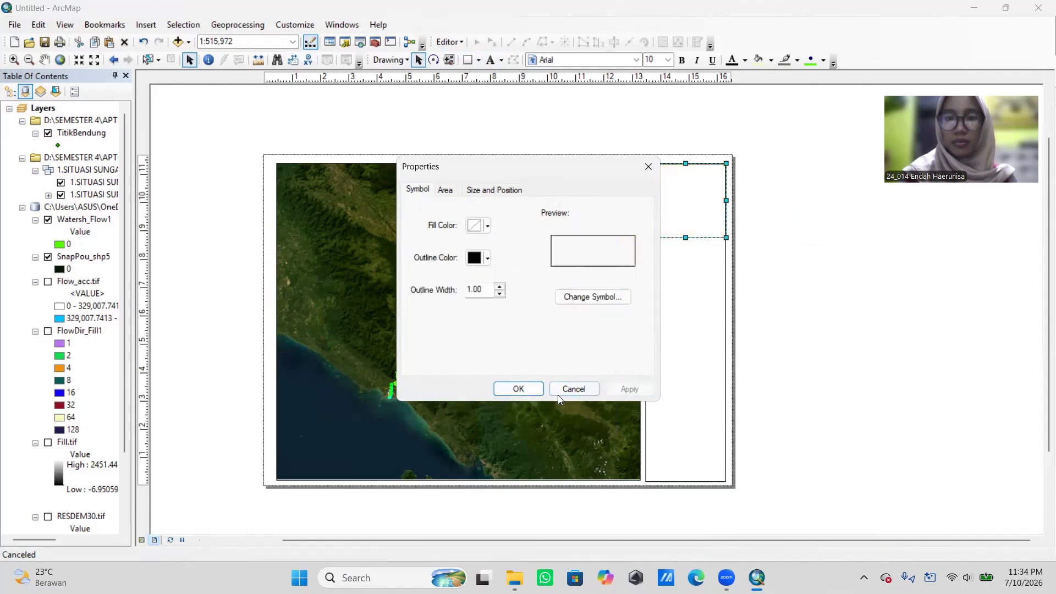
click(518, 389)
Step: Copy the small top rectangle and paste a duplicate of it onto the layout
click(702, 238)
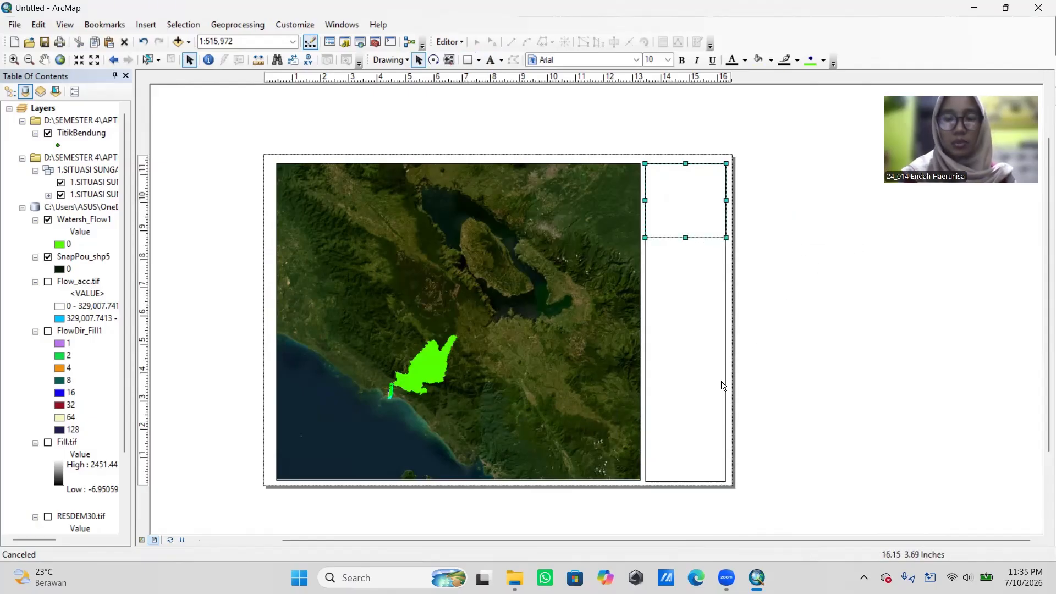
key(ctrl+c)
key(ctrl+v)
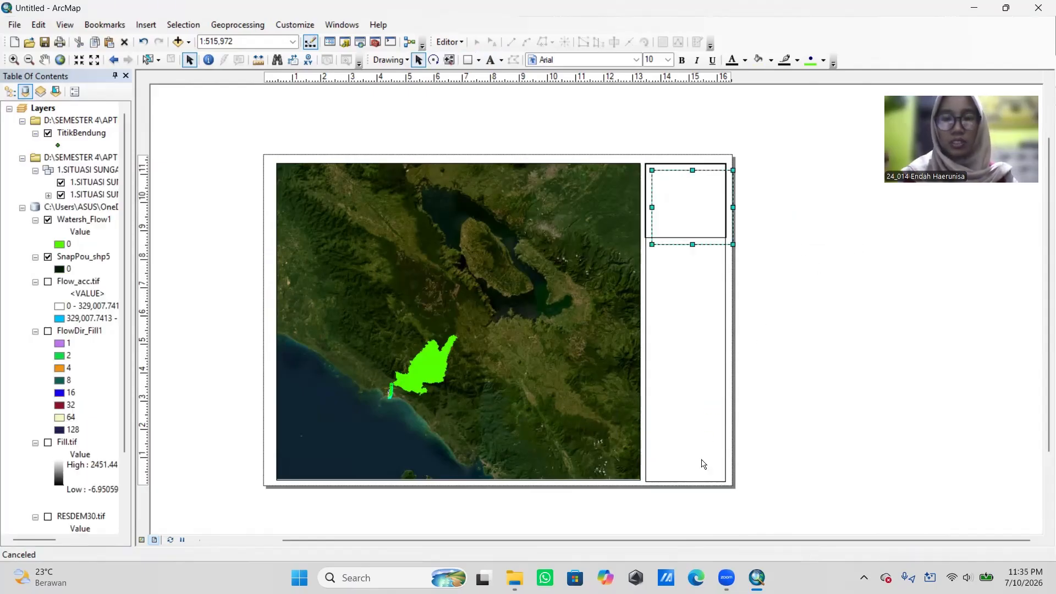
Step: Dismiss the application error, try to move the pasted rectangle down the side column, and undo the move
click(708, 251)
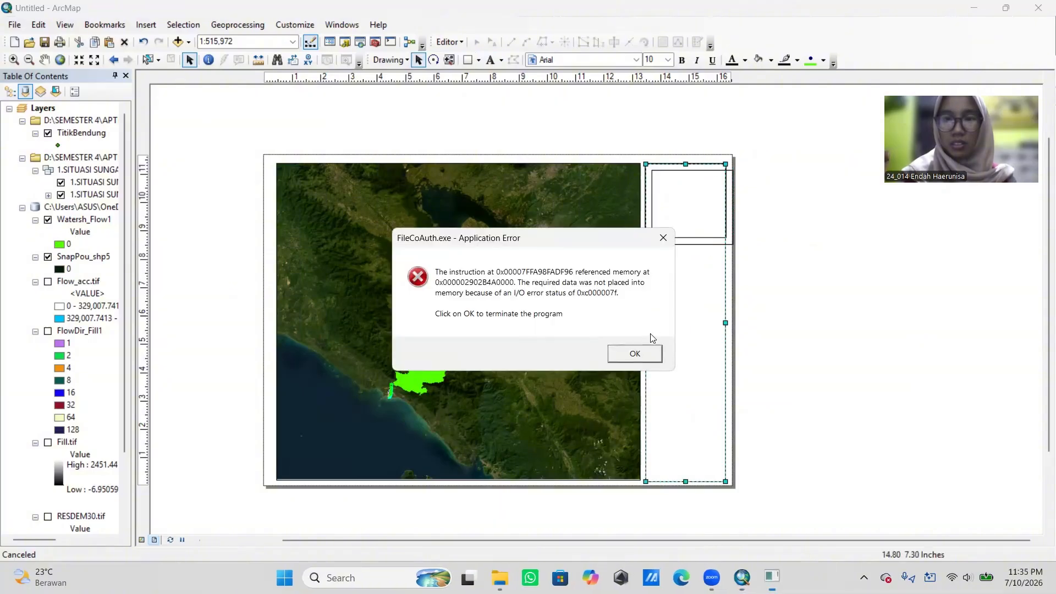
click(635, 354)
drag(713, 241, 718, 364)
key(ctrl+z)
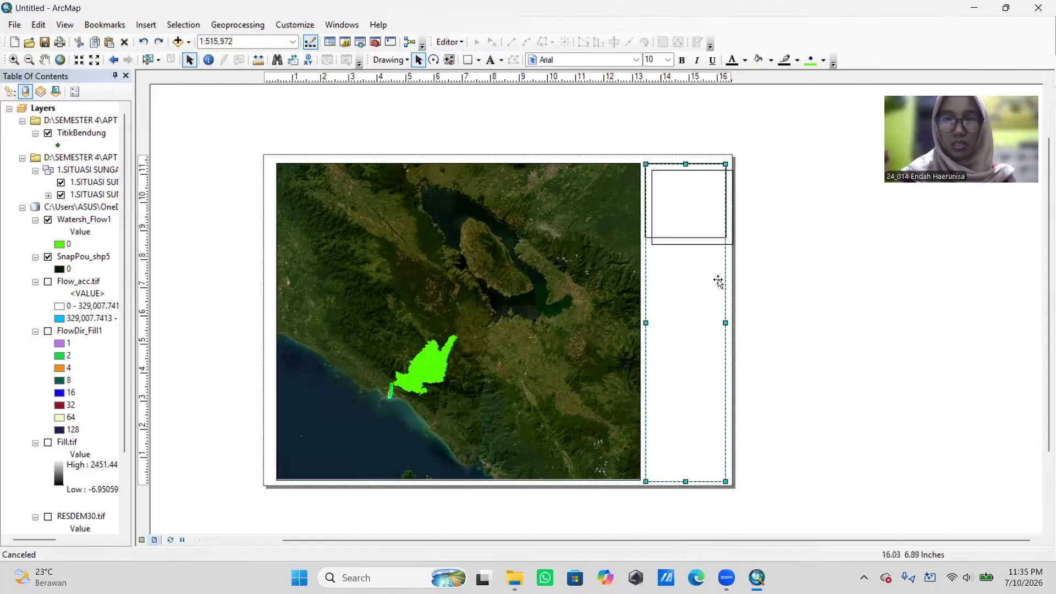
Step: Move the pasted duplicate rectangle down to the bottom of the side column
click(711, 242)
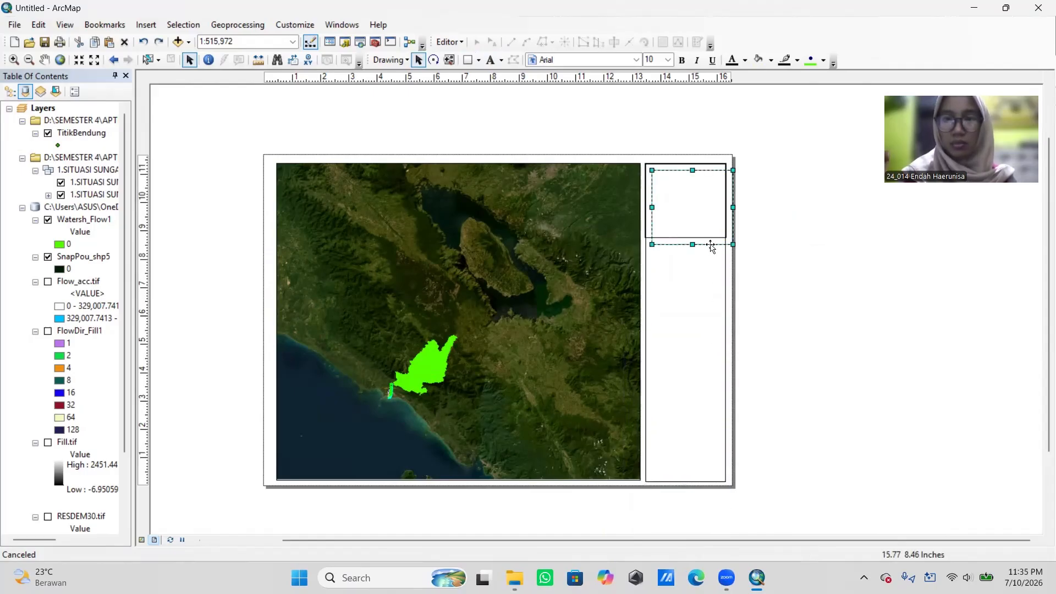
drag(711, 247, 705, 484)
click(714, 375)
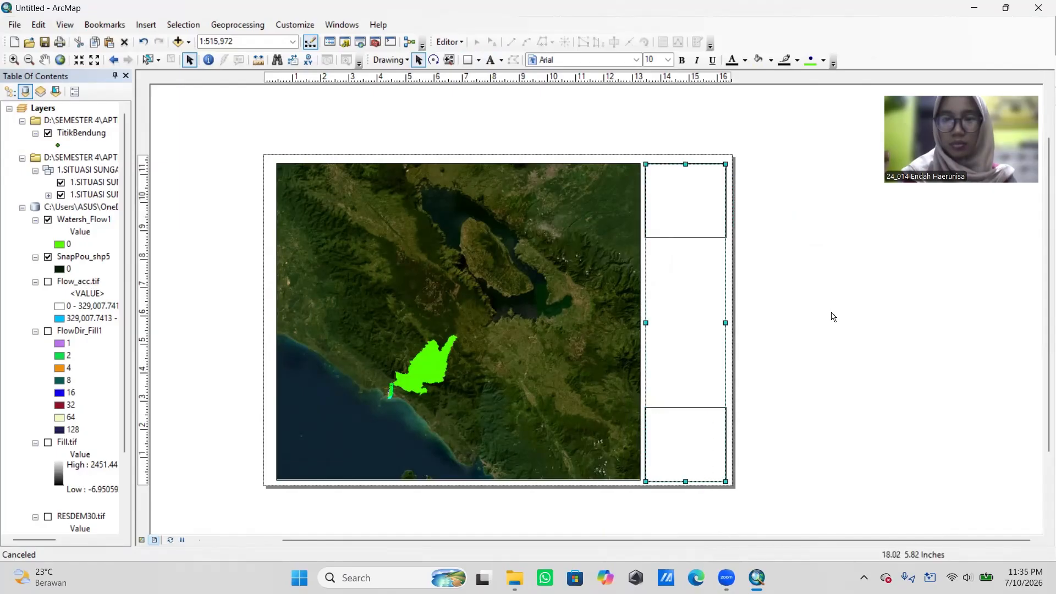
click(824, 318)
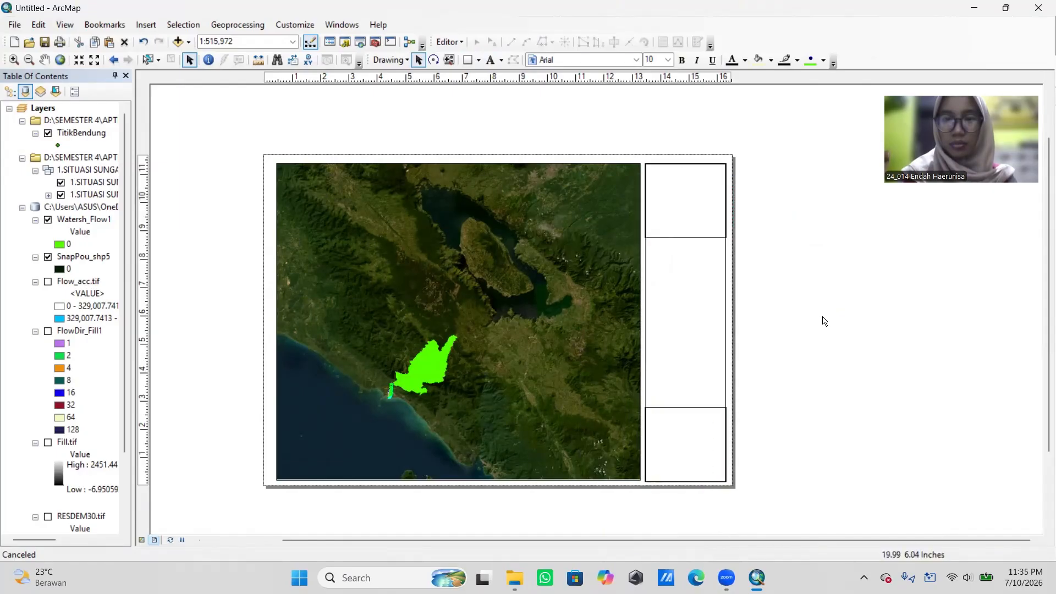
Step: Fine-tune the bottom rectangle's right and left edges so they line up with the tall side rectangle
click(726, 427)
drag(726, 445, 725, 445)
click(706, 447)
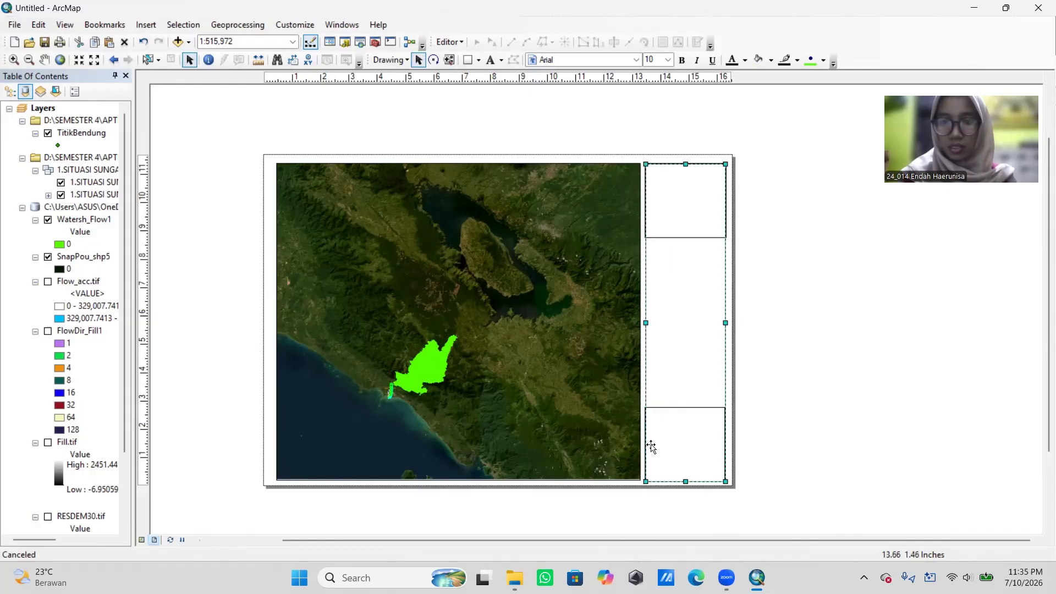
drag(651, 446, 652, 445)
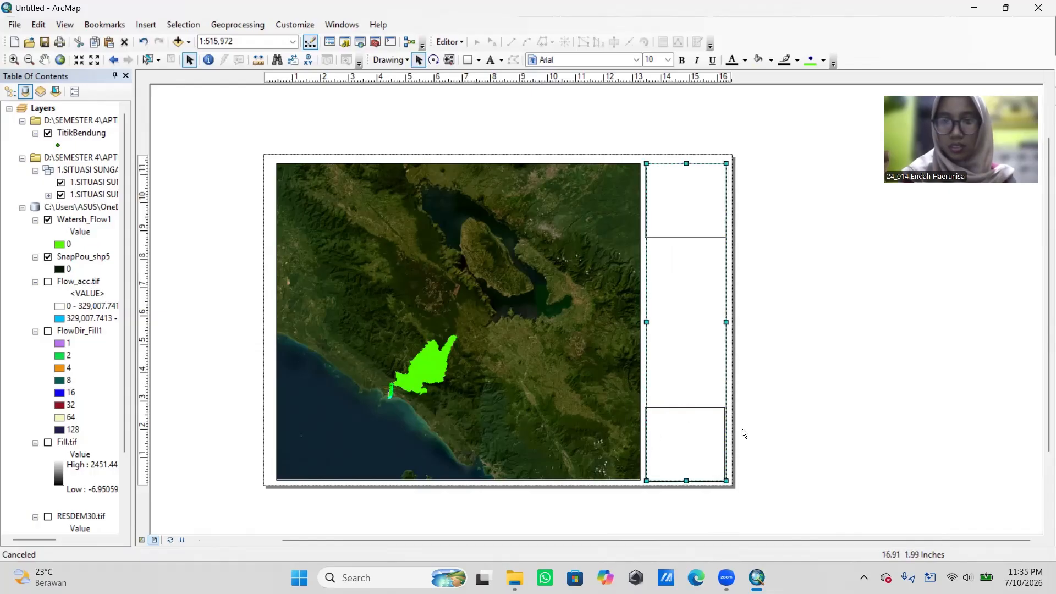
click(672, 424)
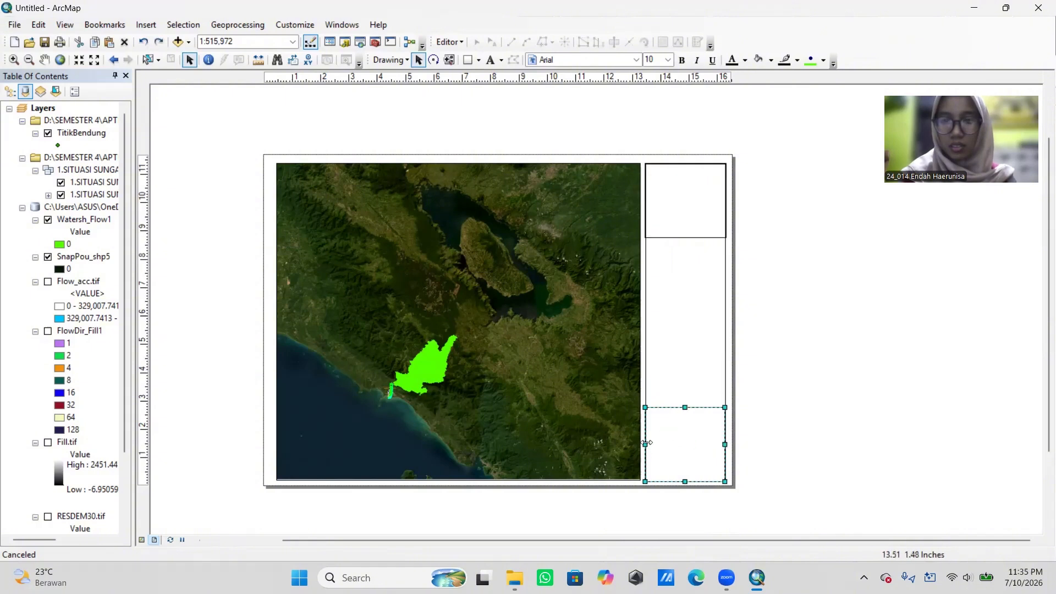
drag(646, 443, 647, 444)
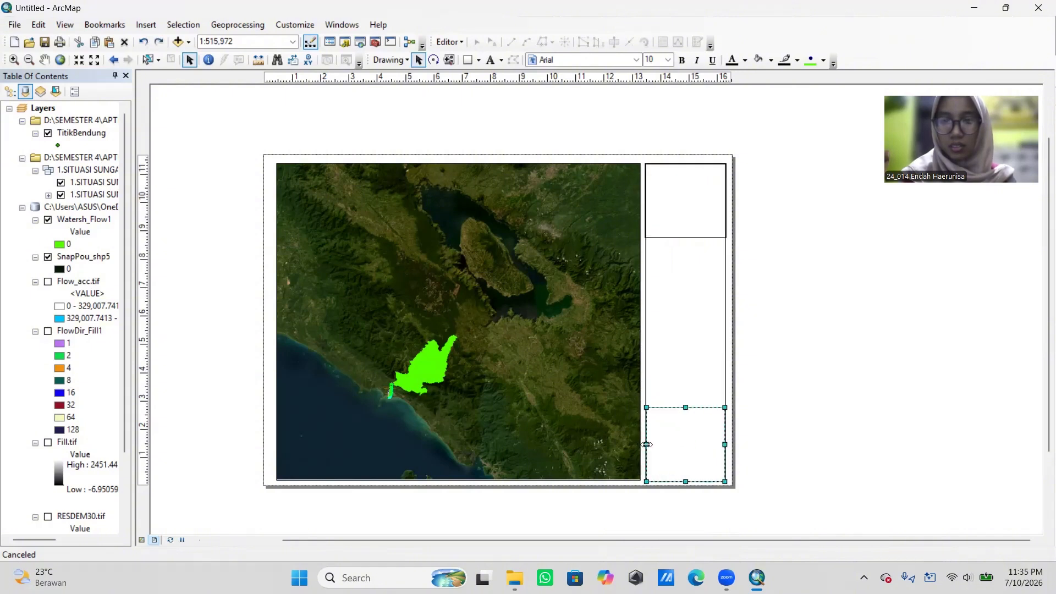
click(851, 365)
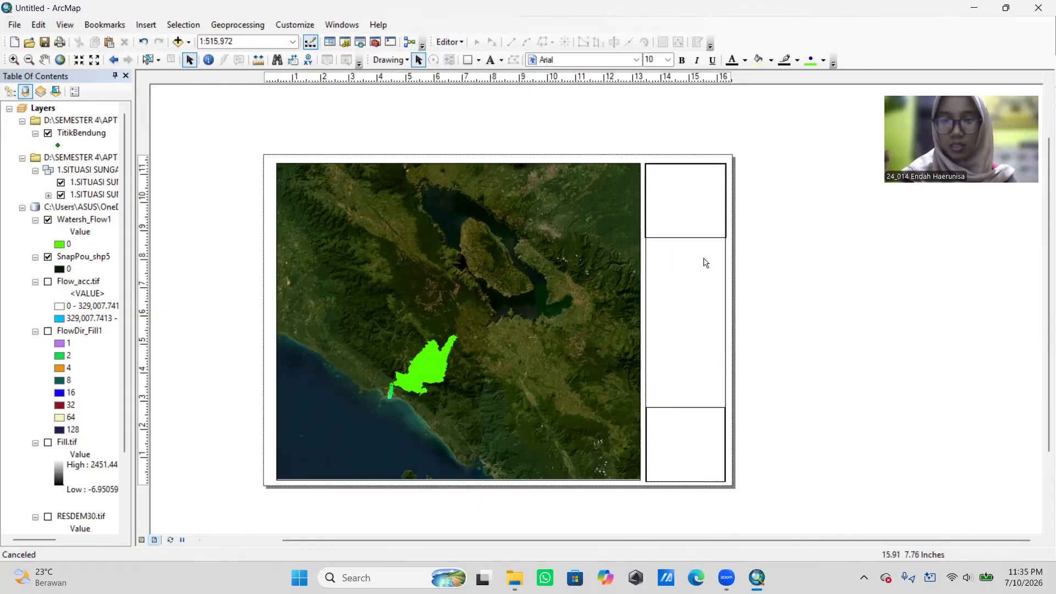
click(646, 453)
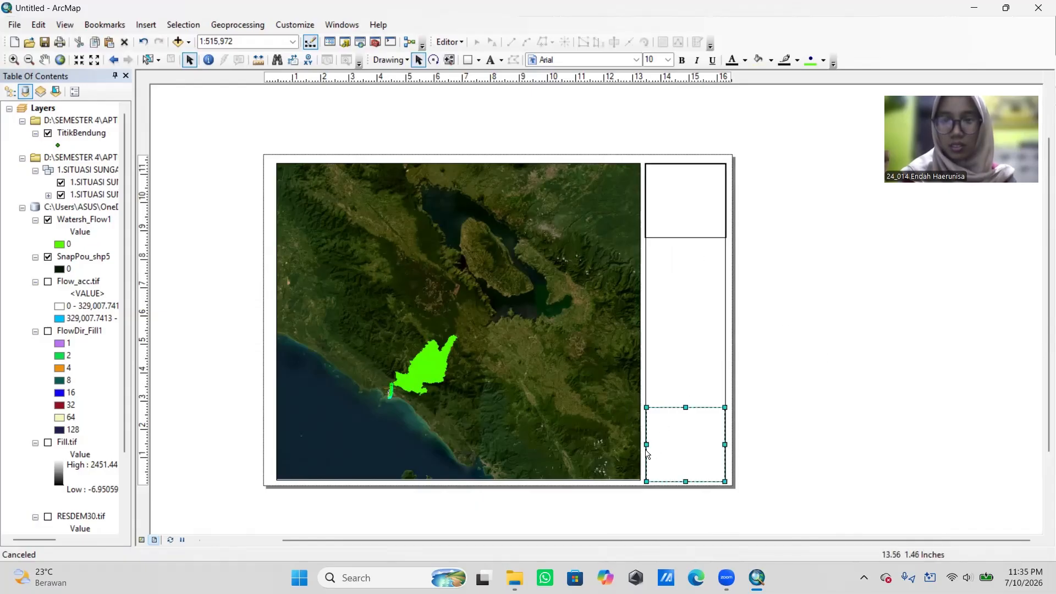
click(683, 360)
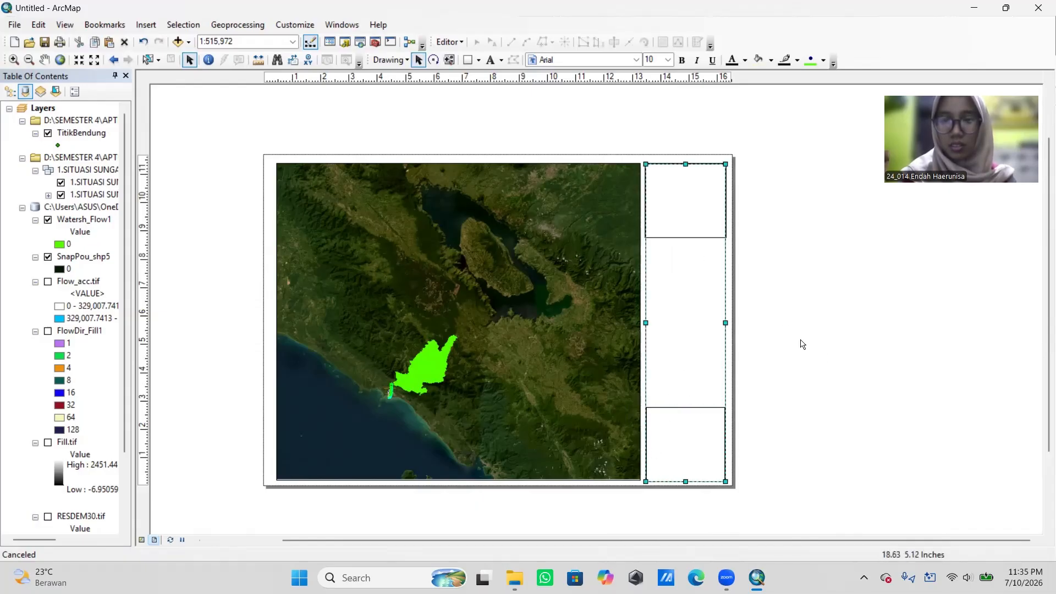
click(801, 344)
Step: Select the small top rectangle, dismiss the FileCoAuth.exe application error, and clear the selection
click(712, 222)
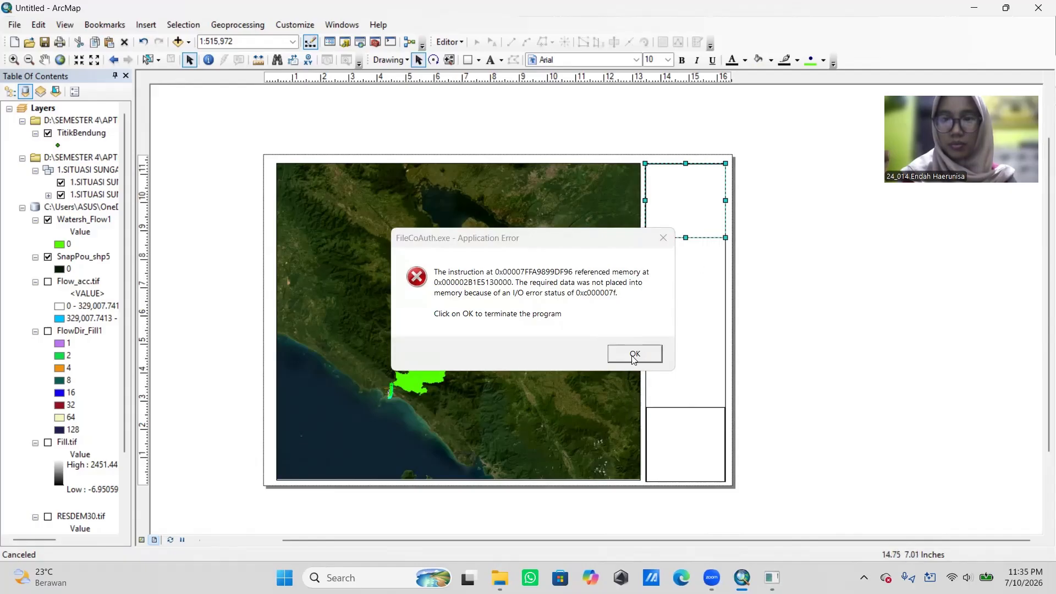
click(634, 354)
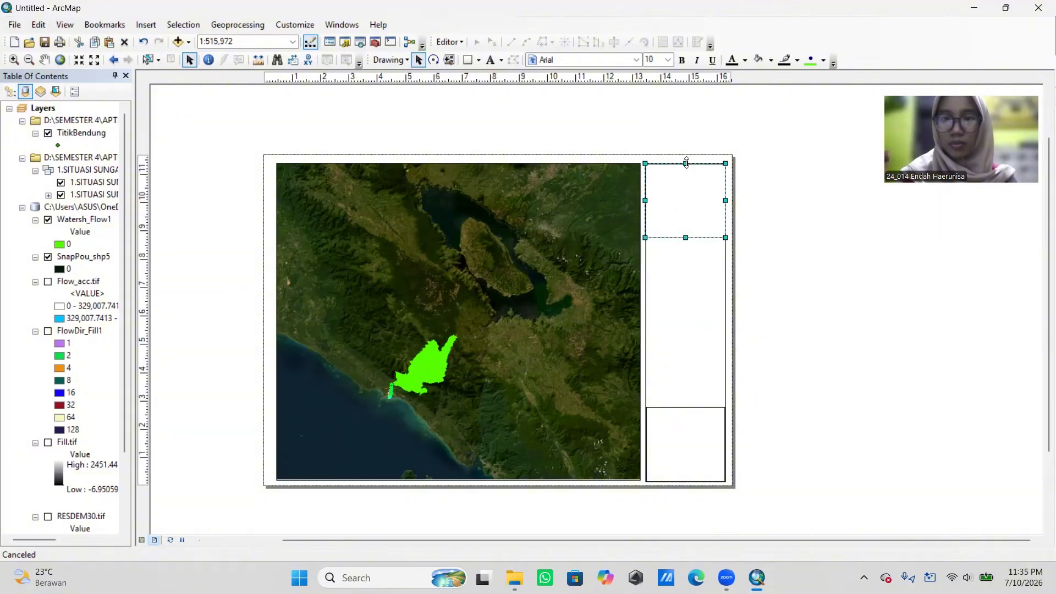
click(835, 196)
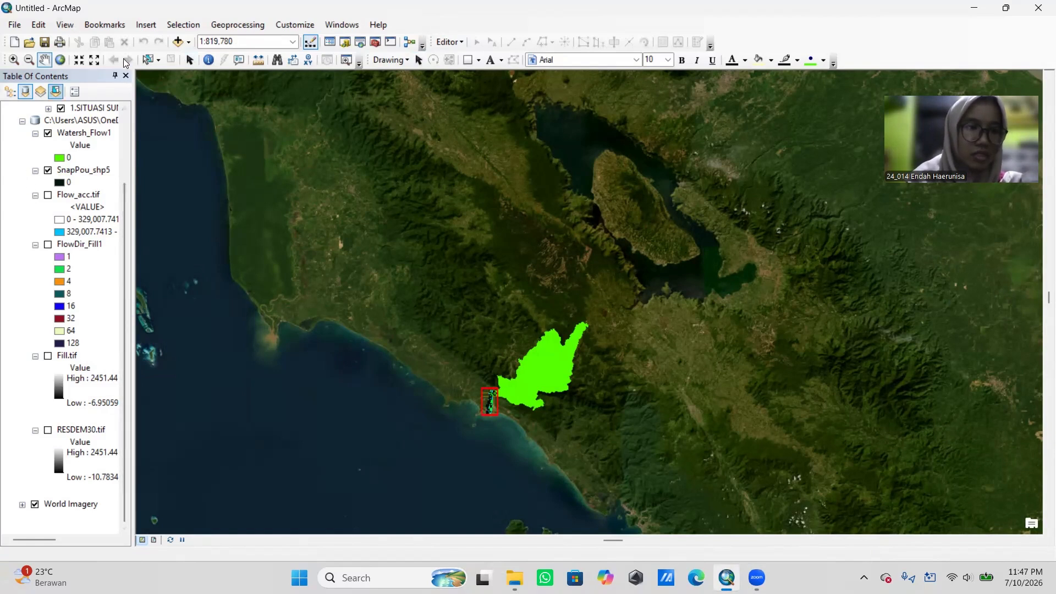
Step: Insert a new data frame into the map document and select it in the layer list
click(146, 24)
click(161, 43)
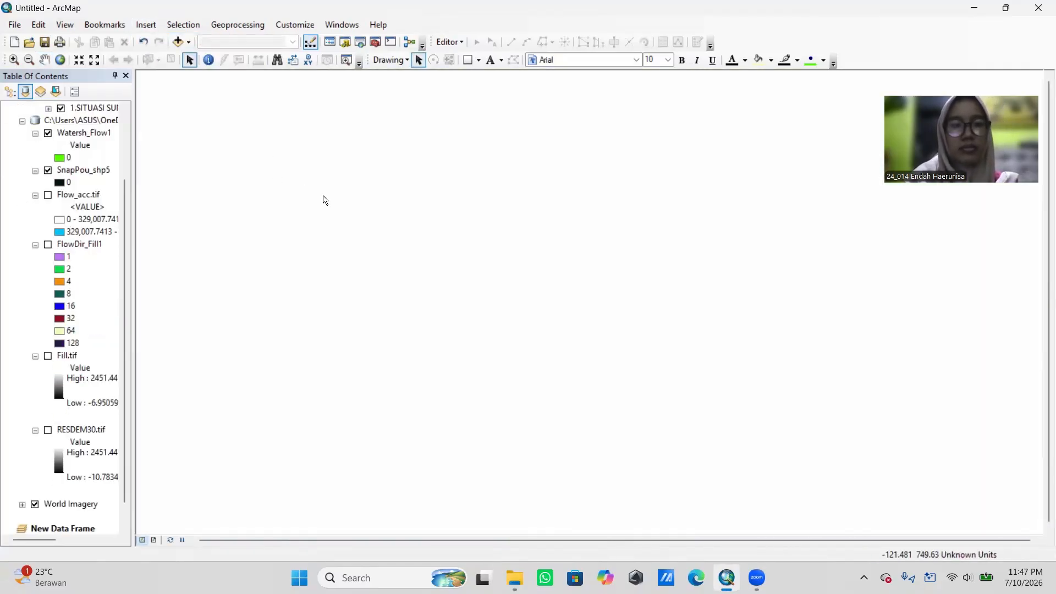
scroll(70, 499, down, 1)
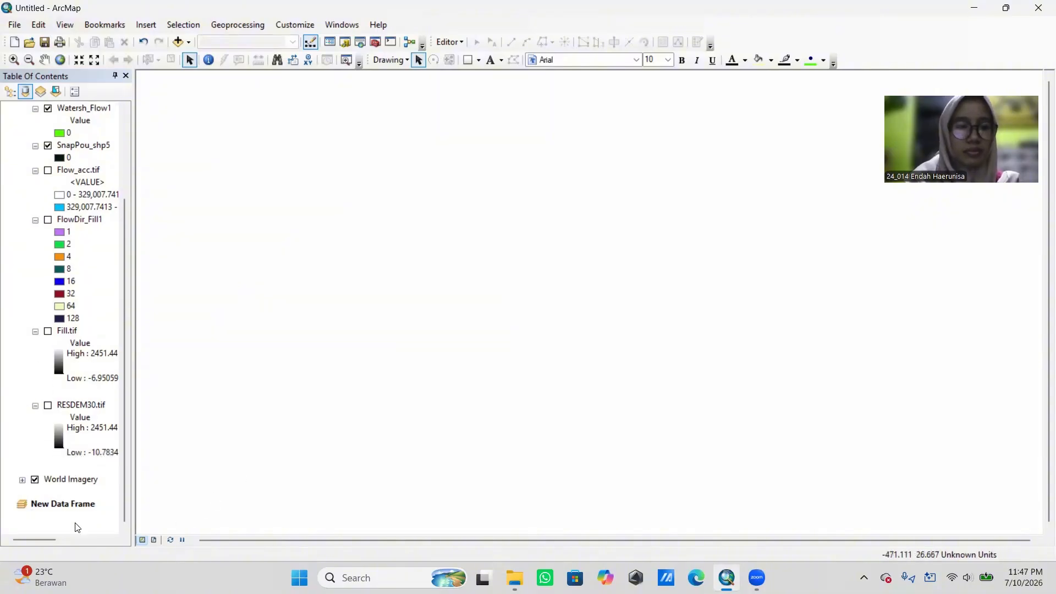
click(81, 505)
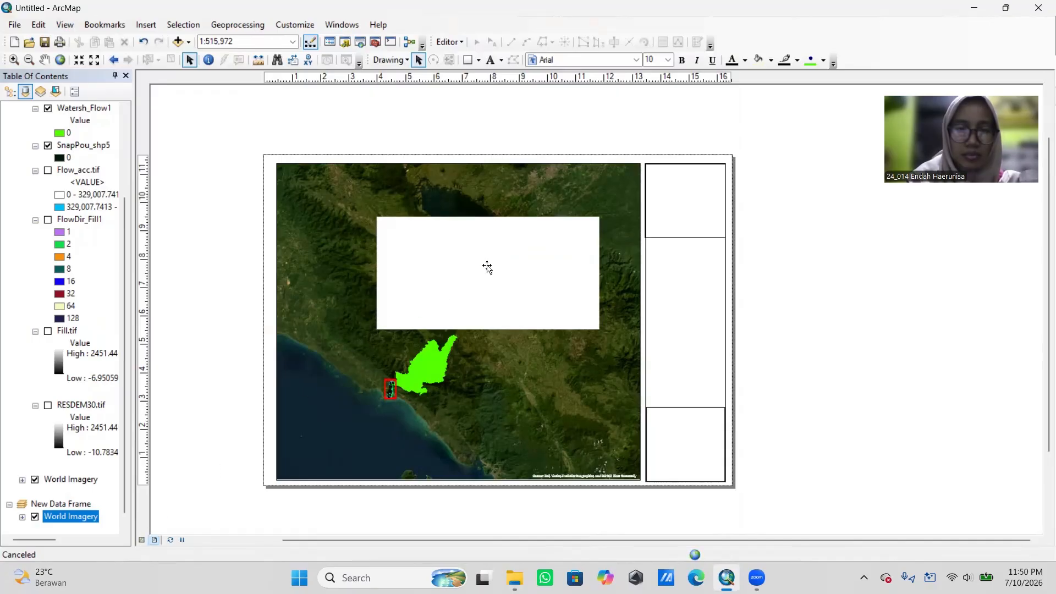
Step: Select the new World Imagery data frame on the layout page and try to zoom in on its map
scroll(488, 268, down, 1)
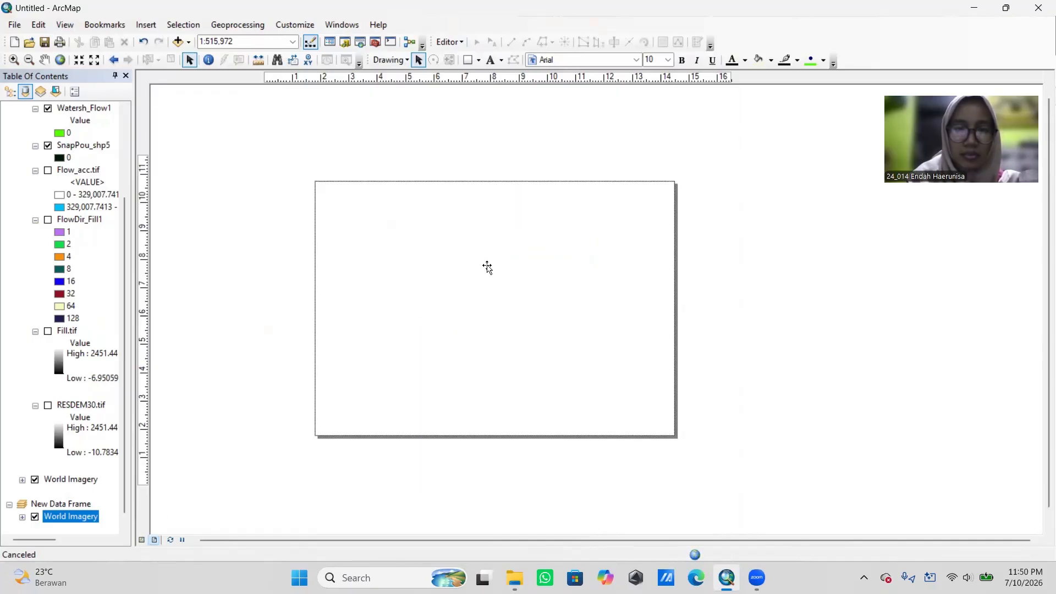
click(488, 268)
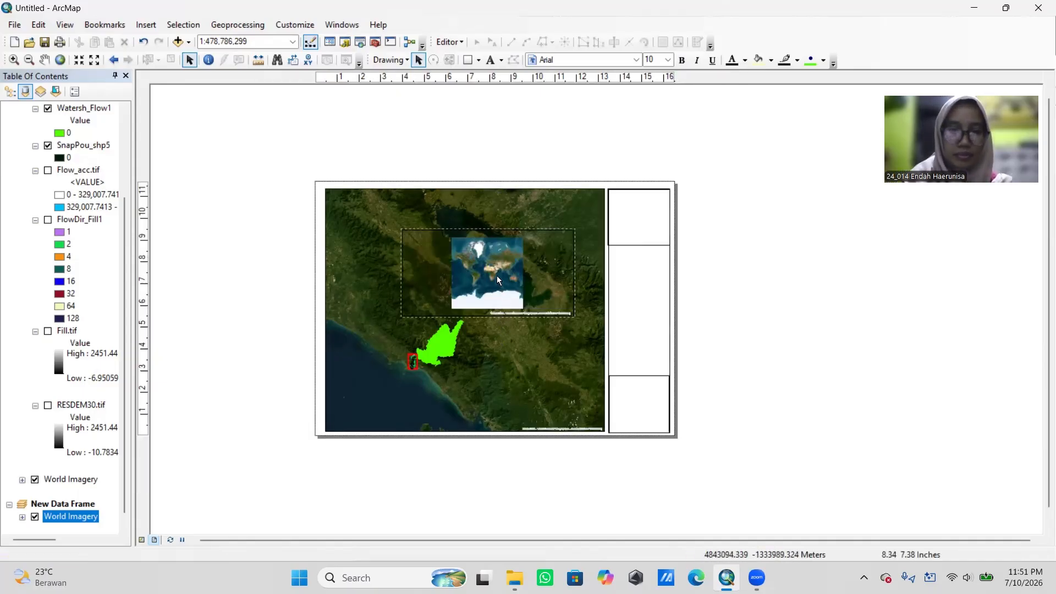
click(494, 273)
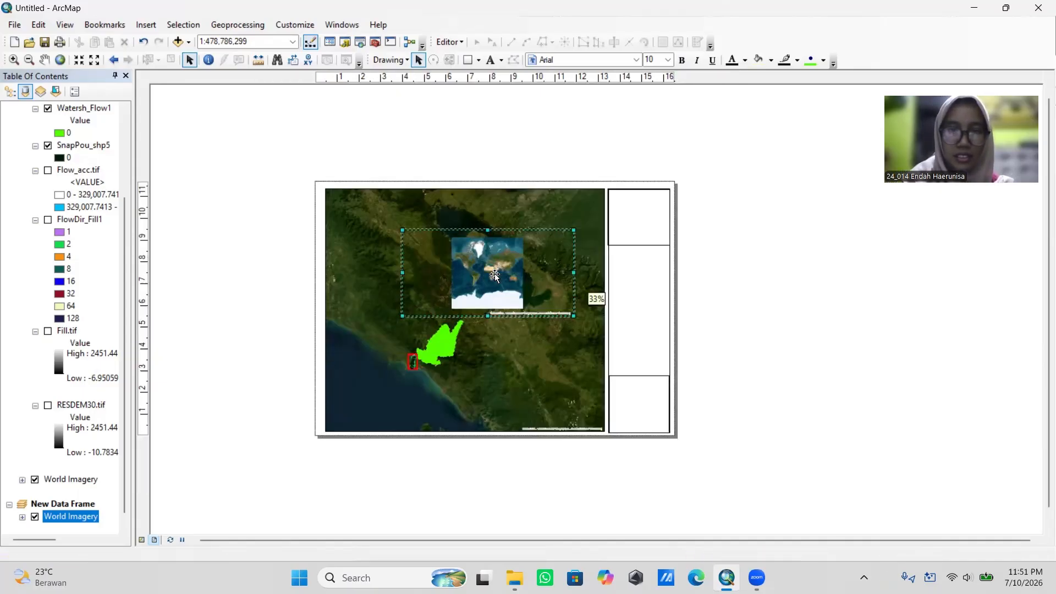
scroll(494, 272, down, 2)
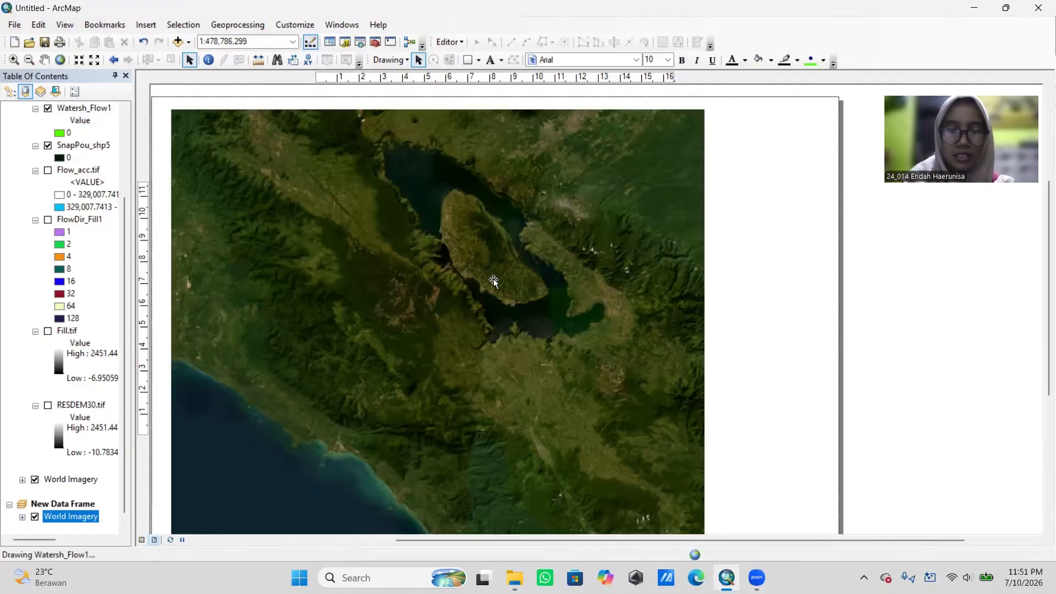
drag(652, 358, 632, 345)
click(638, 339)
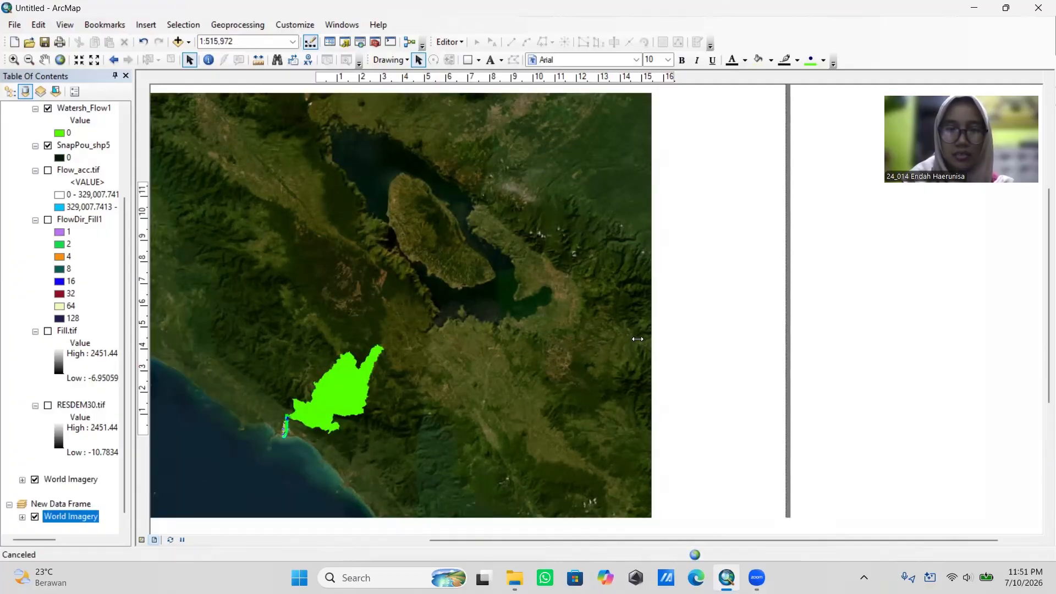
Step: Shift the watershed map slightly in data view, return to the layout, and activate the new data frame
click(141, 539)
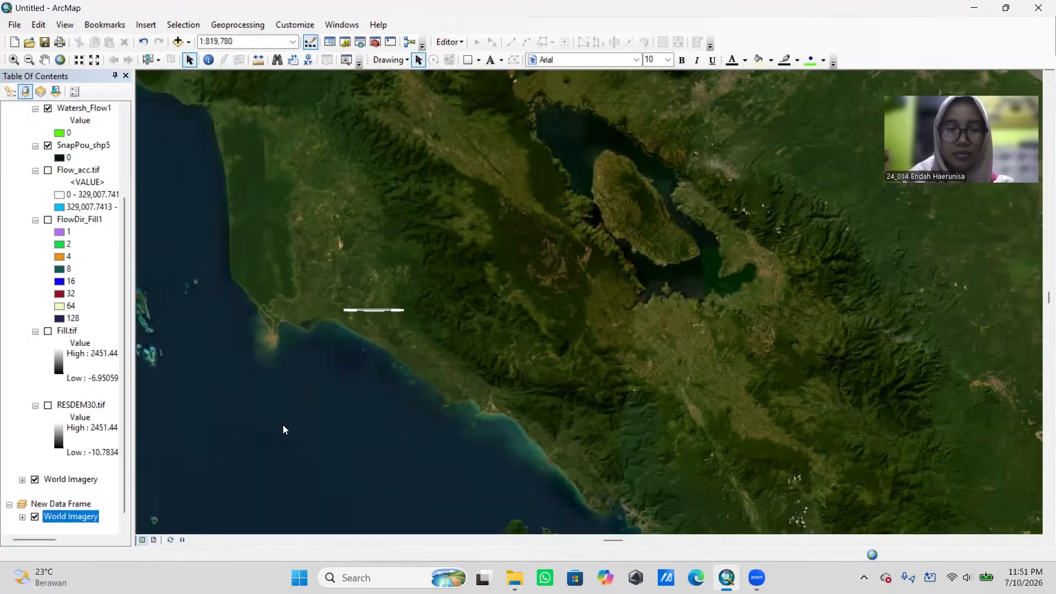
mouse_move(545, 386)
mouse_down()
mouse_move(573, 394)
mouse_move(563, 359)
mouse_move(661, 411)
mouse_move(548, 340)
mouse_up()
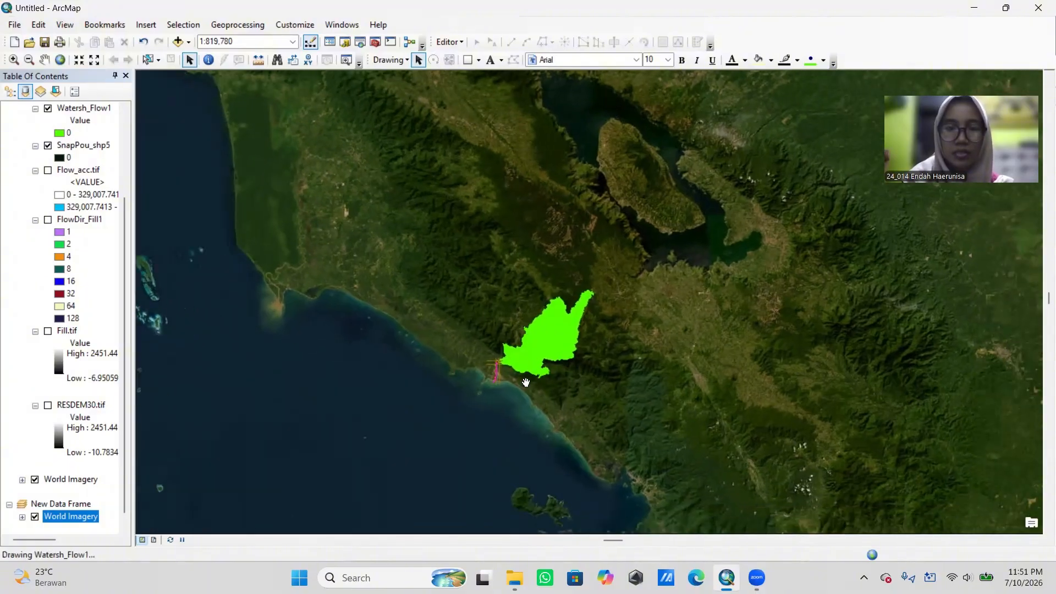
click(154, 540)
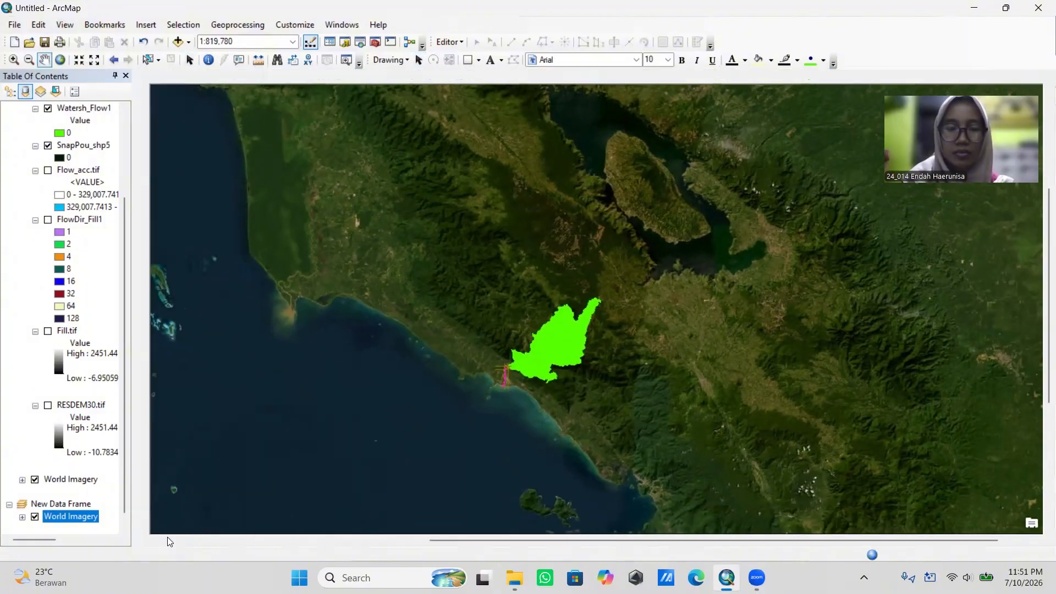
click(435, 335)
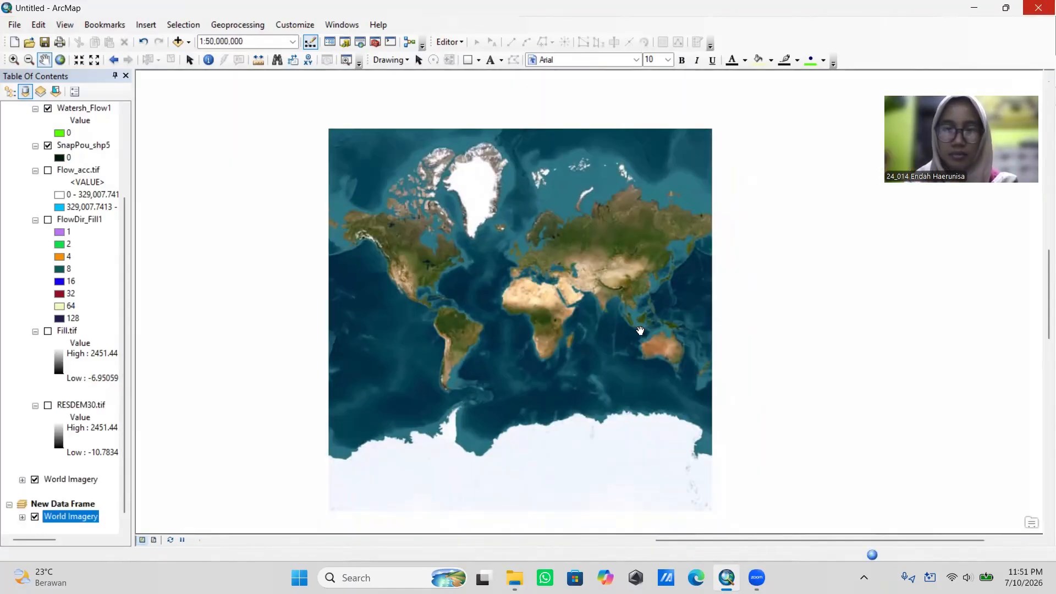
Step: Zoom the new data frame's imagery to Sumatra at a scale of 1:6,000,000 and center the island
scroll(636, 334, up, 3)
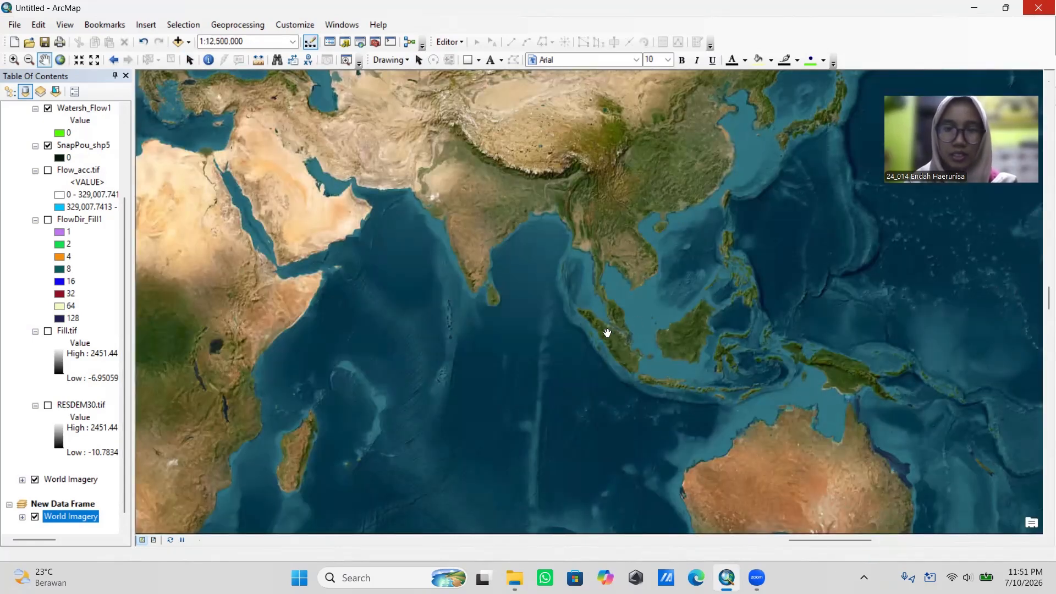
scroll(609, 304, up, 2)
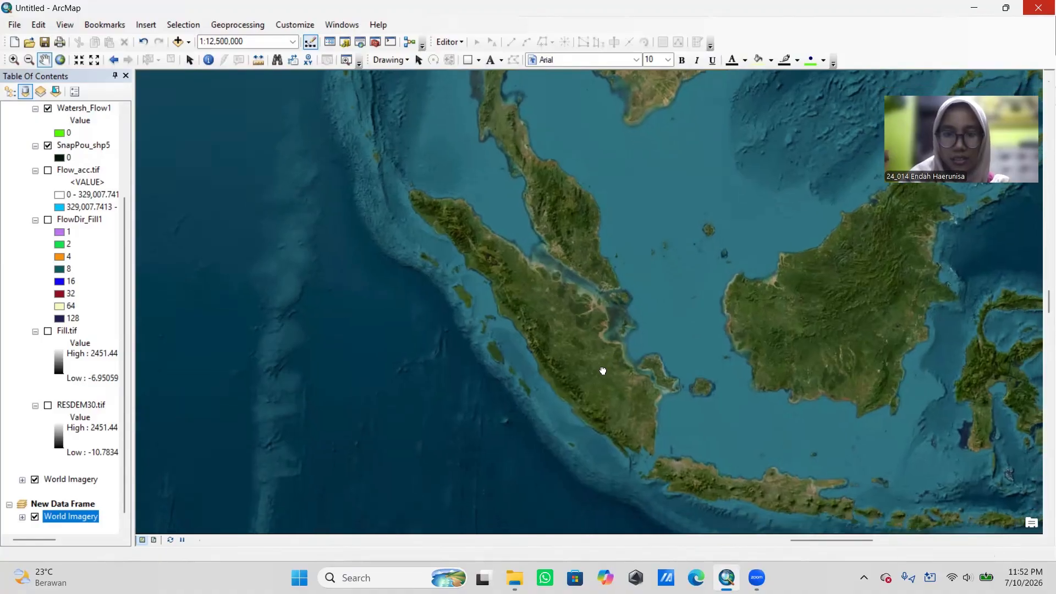
drag(603, 371, 599, 354)
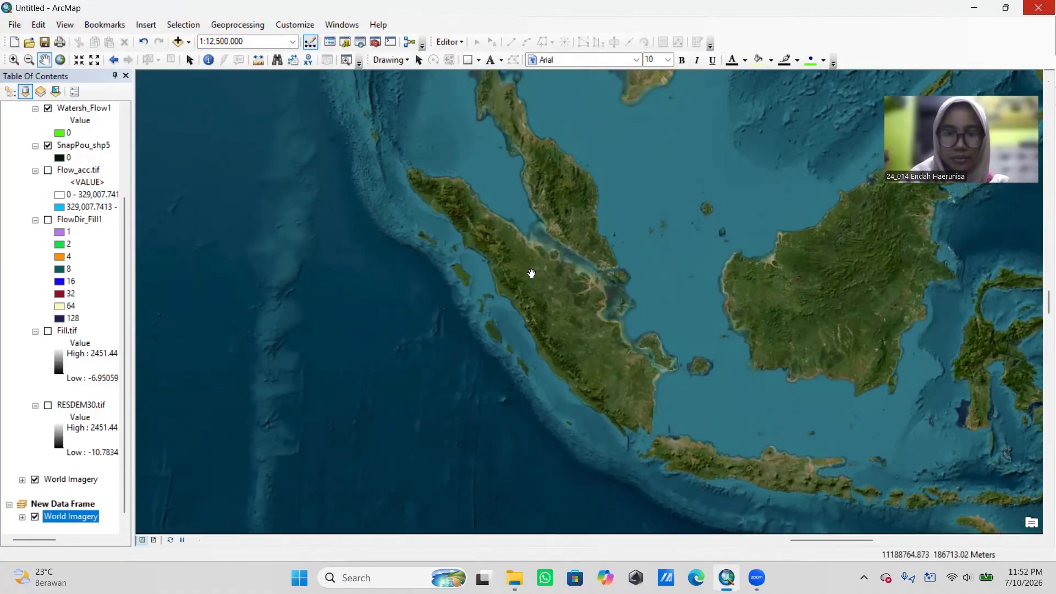
scroll(532, 276, down, 2)
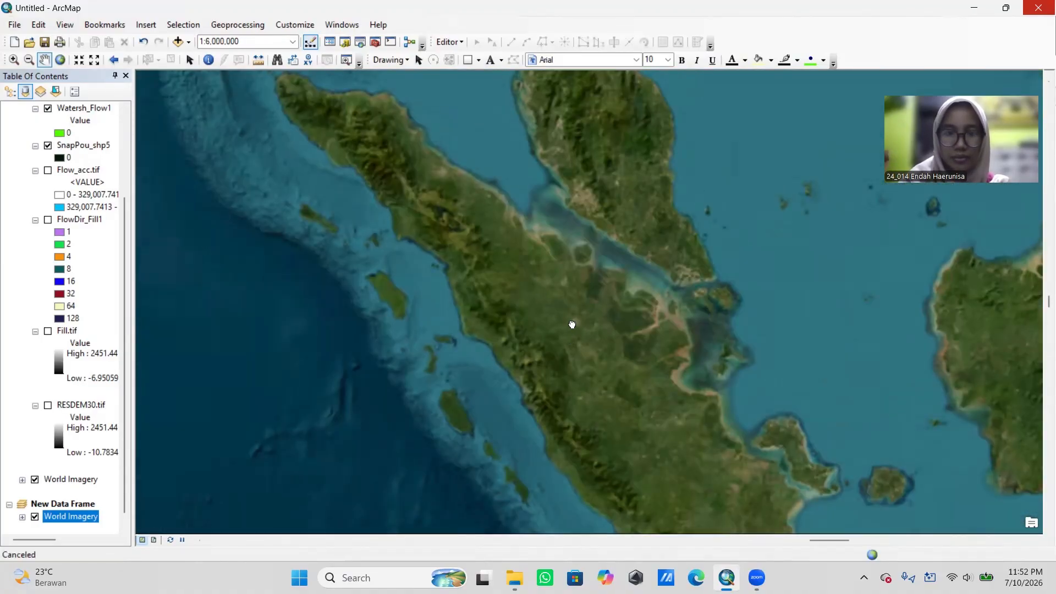
drag(572, 325, 564, 286)
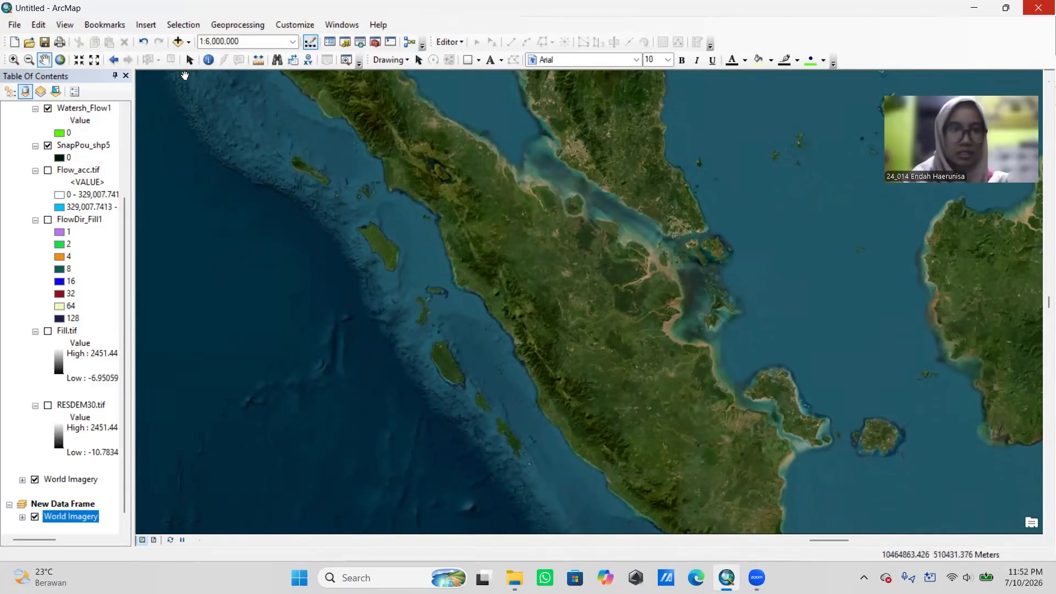
Step: Browse the DATA DEMNAS folder and its New folder for data to add to the new data frame
click(188, 46)
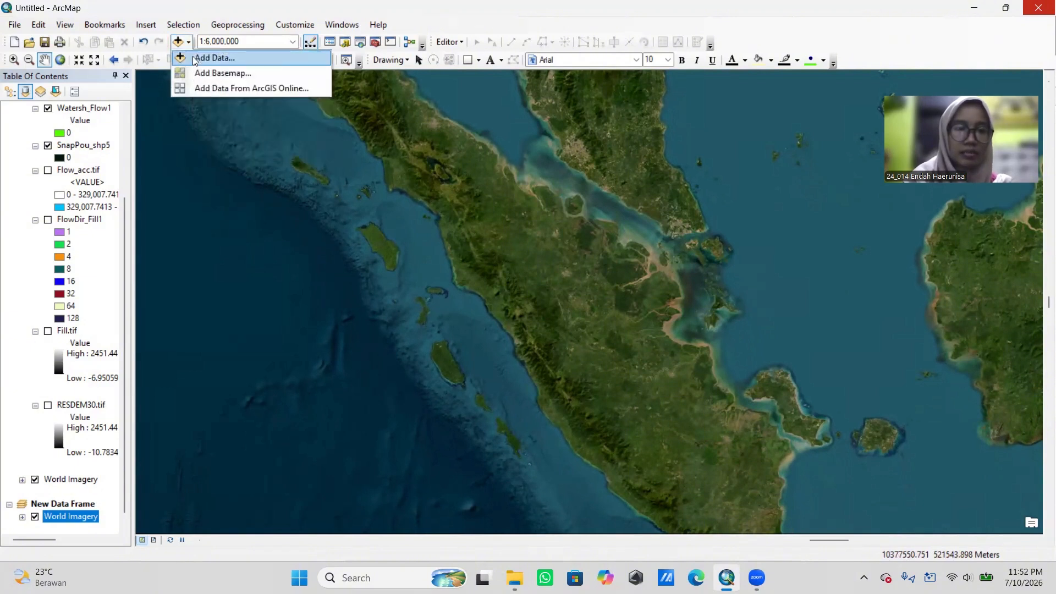
click(194, 56)
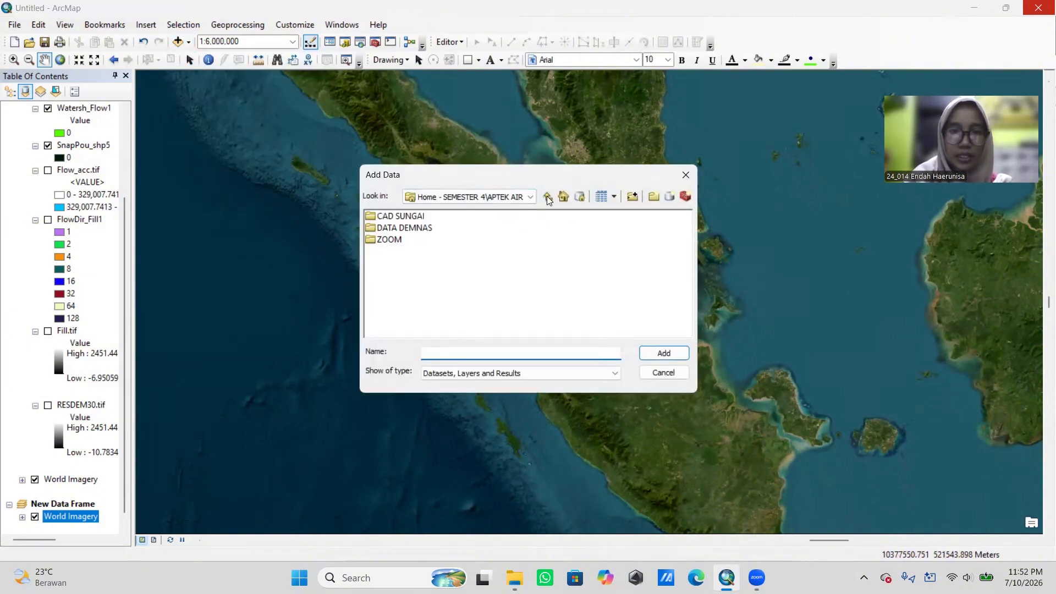
click(413, 220)
double_click(414, 227)
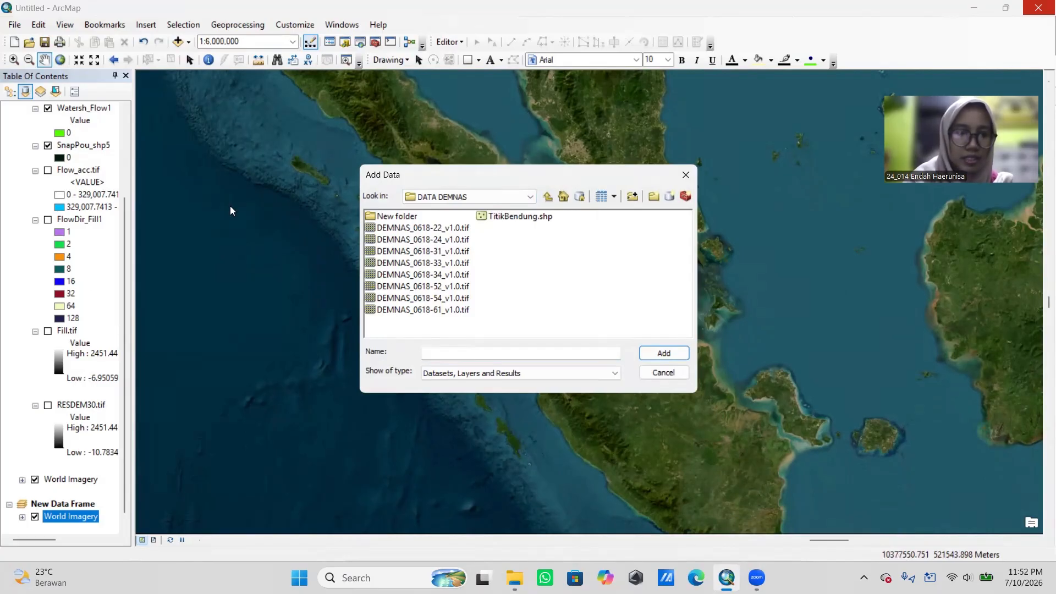
double_click(389, 218)
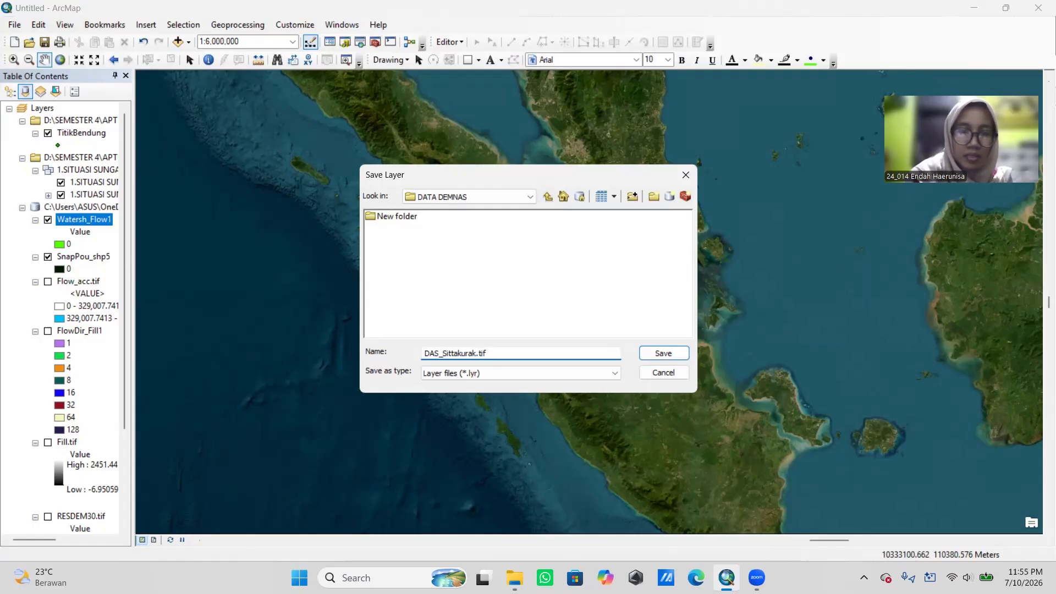
Step: Save the Watersh_Flow1 layer as a layer file named DAS_Sittakurak.tif in the DATA DEMNAS folder
click(678, 357)
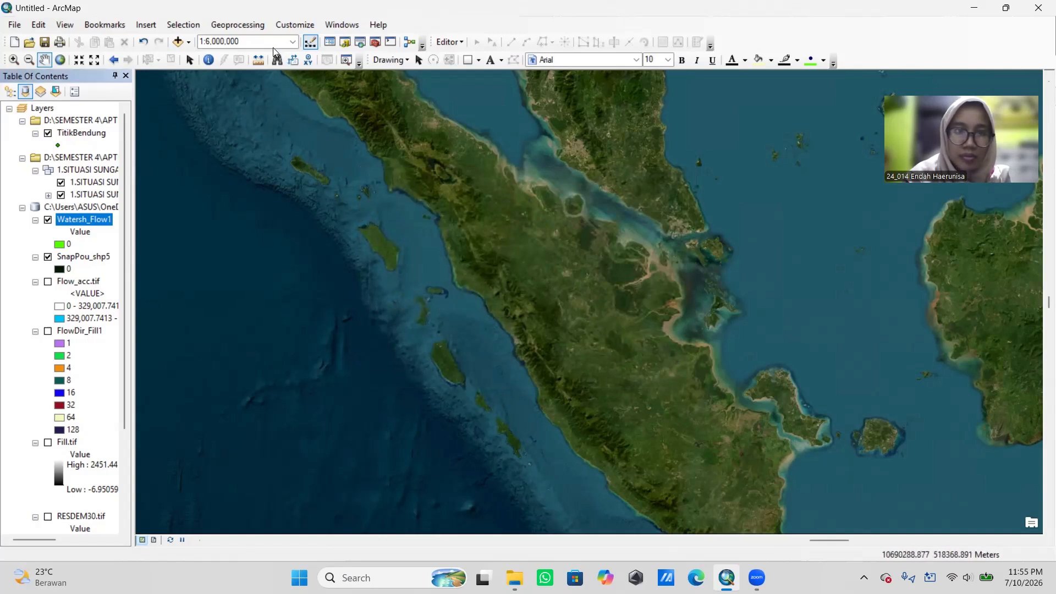
Step: Add the DAS_Sittakurak.tif.lyr layer file from the DATA DEMNAS folder to the new data frame
click(177, 43)
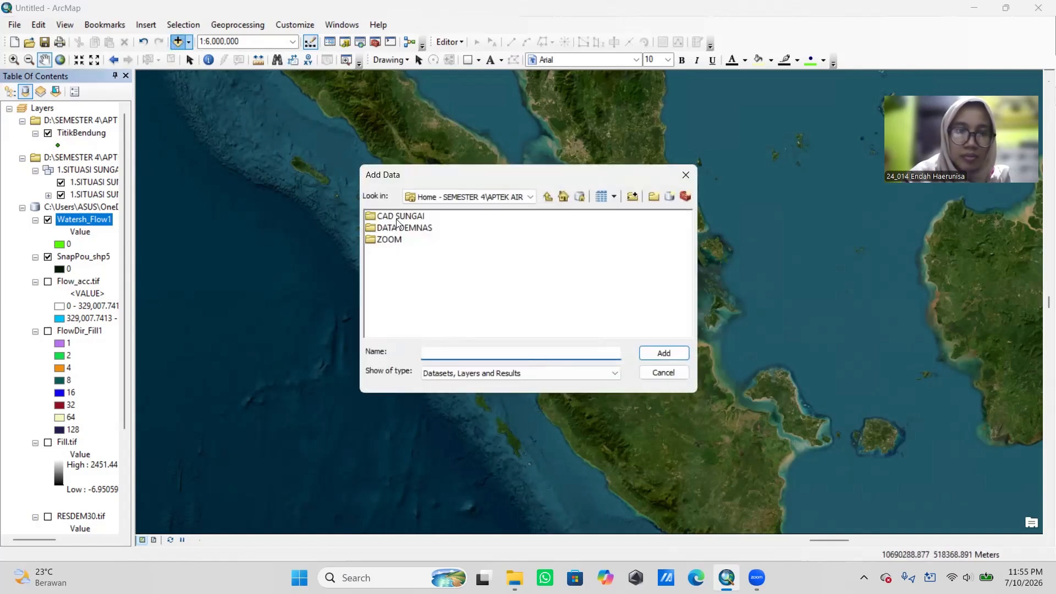
click(401, 228)
double_click(398, 227)
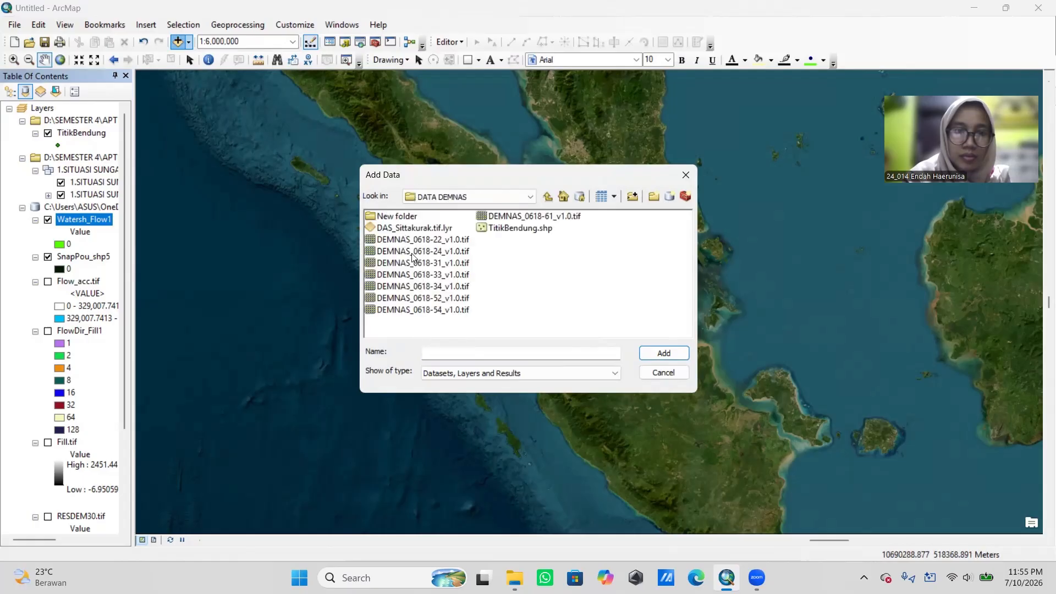
click(427, 230)
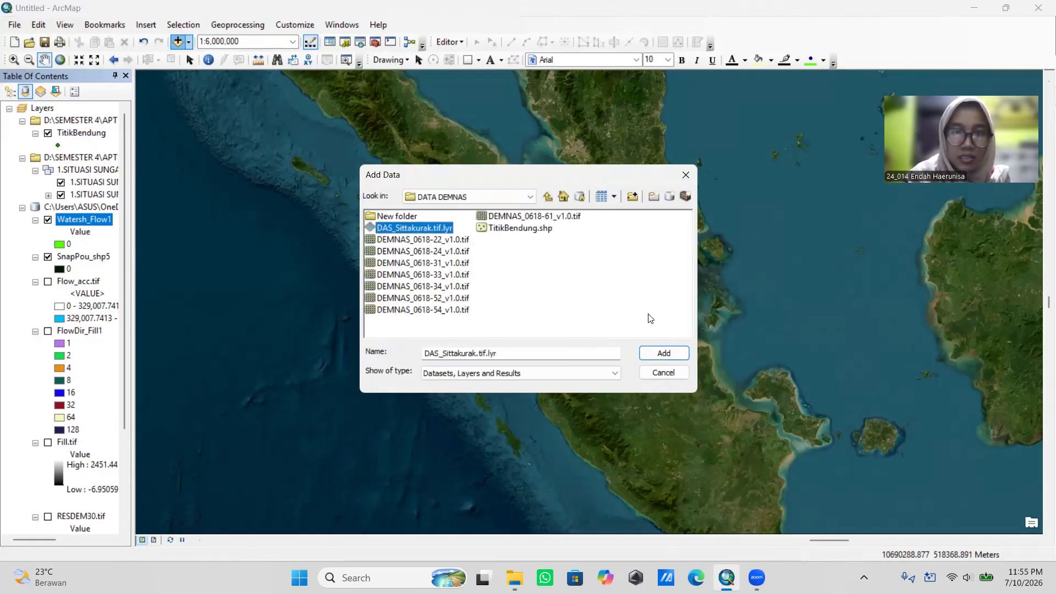
click(651, 354)
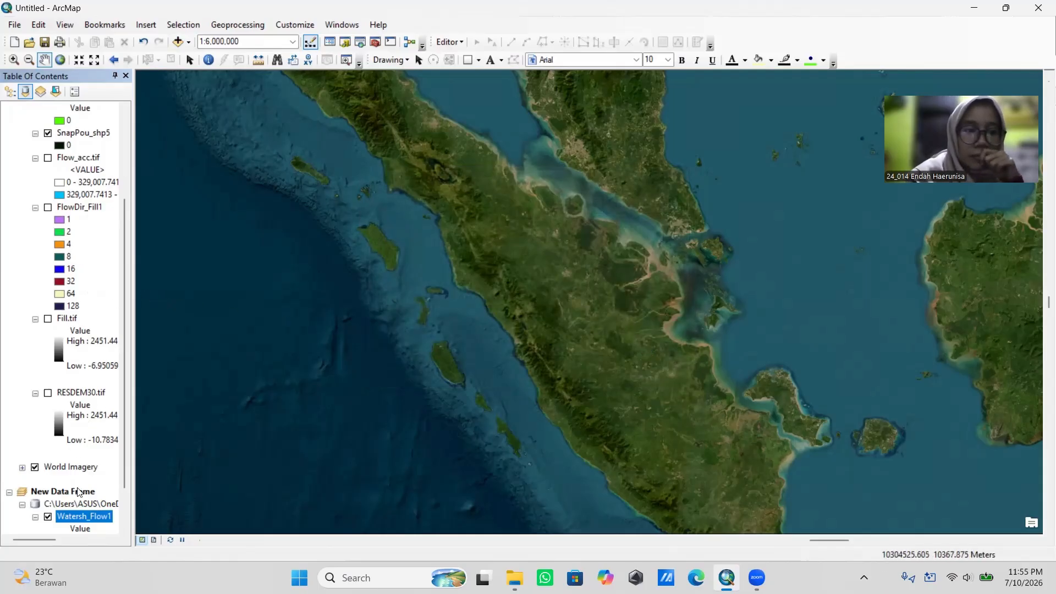
click(76, 517)
click(224, 465)
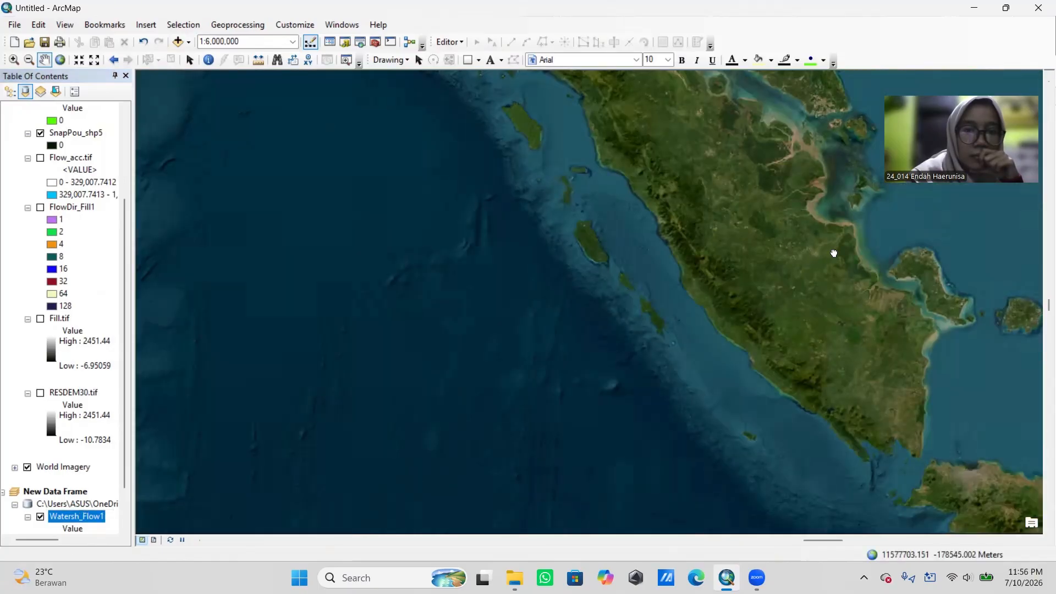
Step: Draw a rectangle around the green watershed on Sumatra's west coast, viewed at a scale of 1:4,000,000
drag(832, 252, 723, 395)
drag(545, 184, 547, 247)
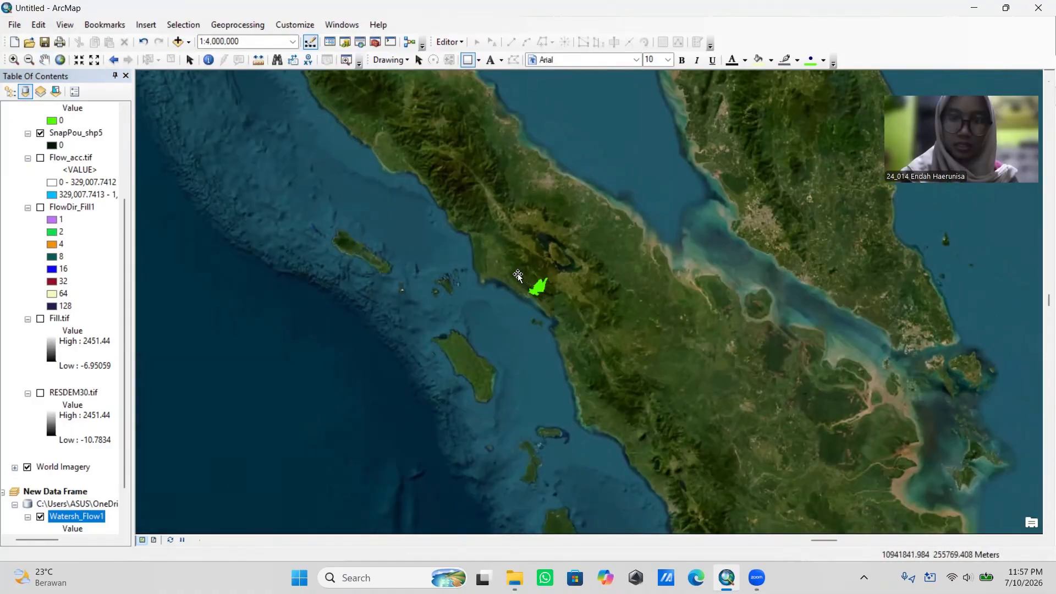
click(518, 271)
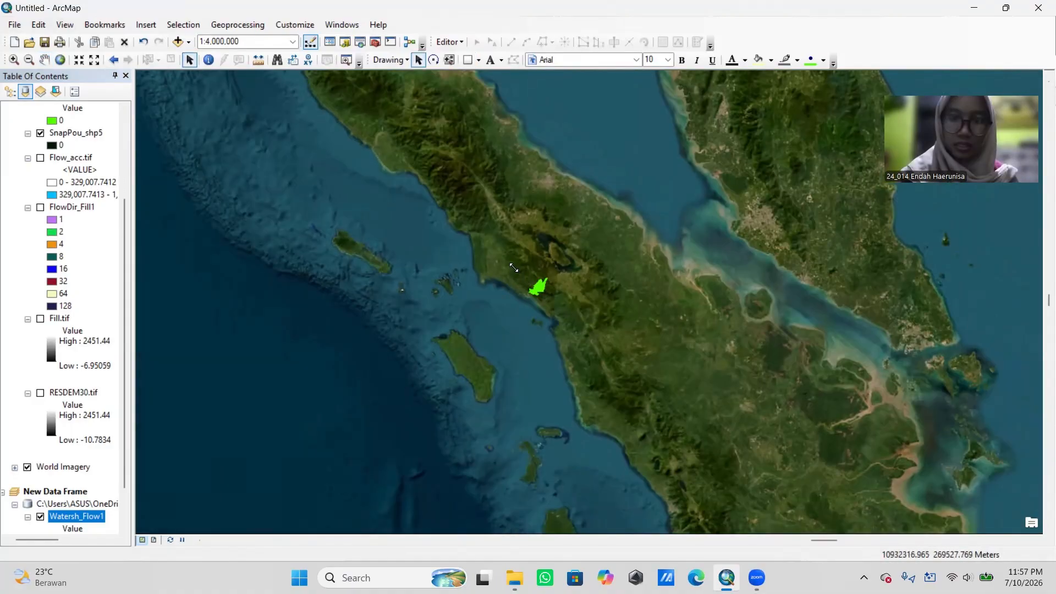
click(468, 60)
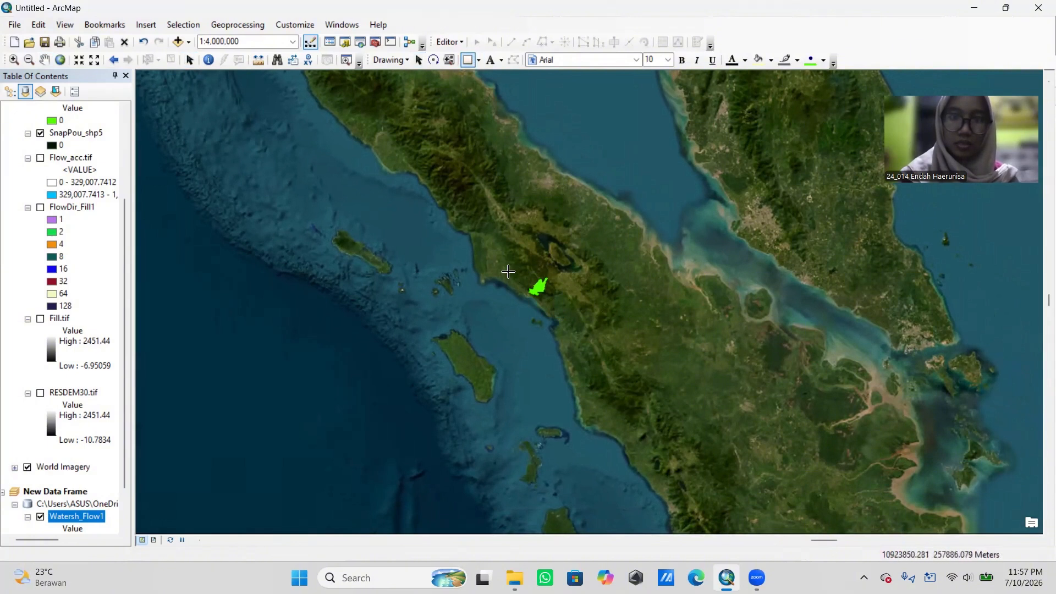
drag(523, 277, 573, 298)
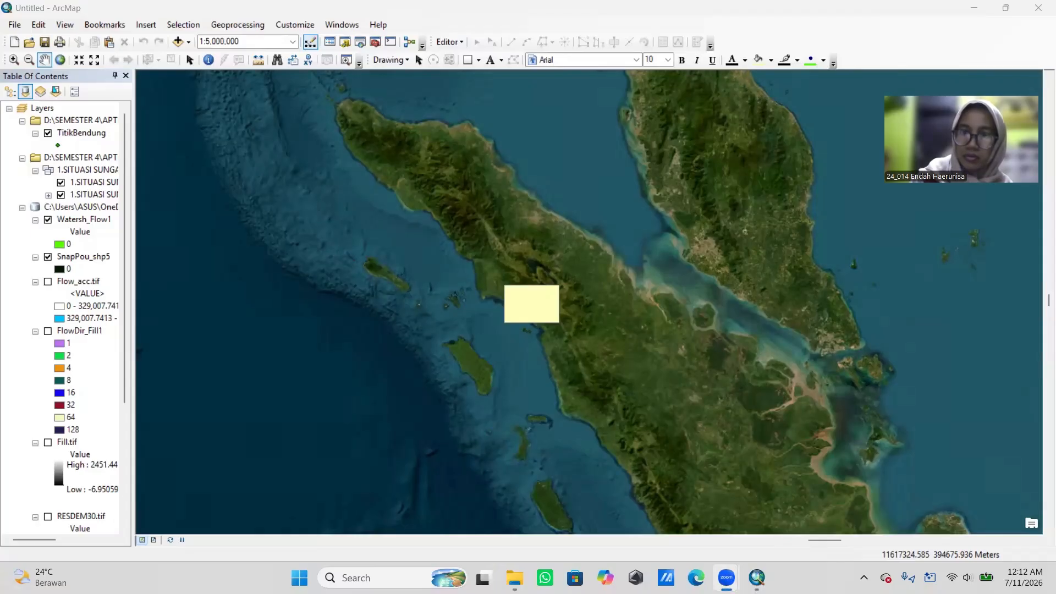
Step: Set the rectangle over the watershed to no fill colour with a red outline
right_click(550, 352)
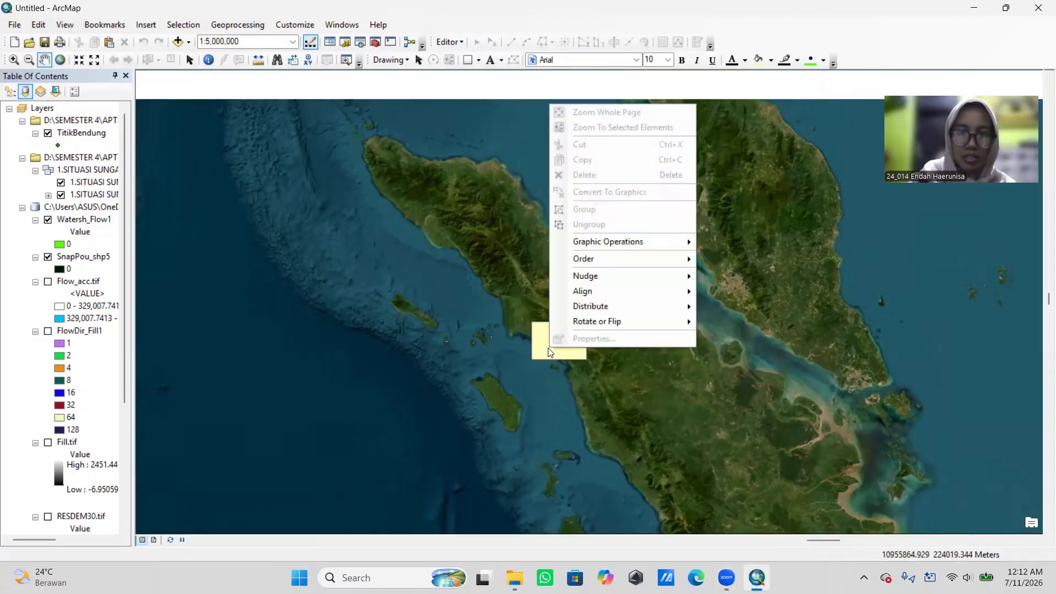
drag(509, 392, 550, 348)
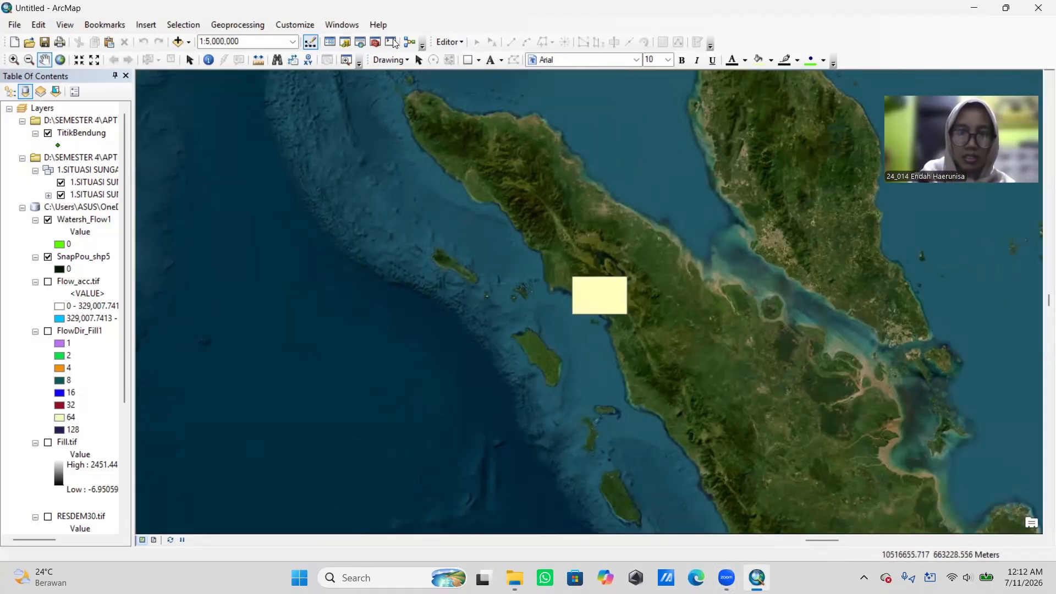
click(420, 61)
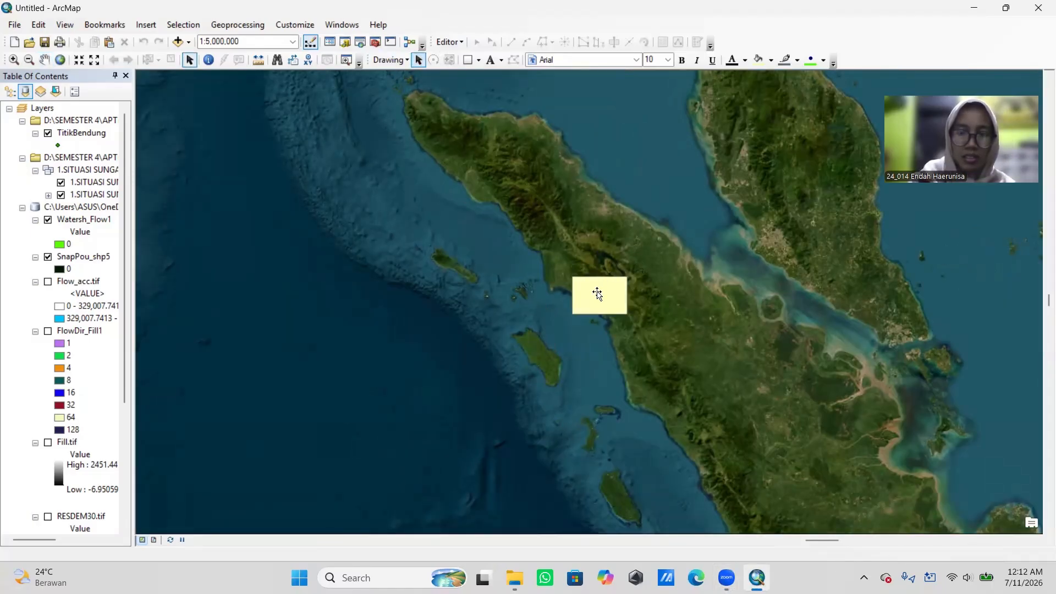
right_click(596, 292)
click(692, 527)
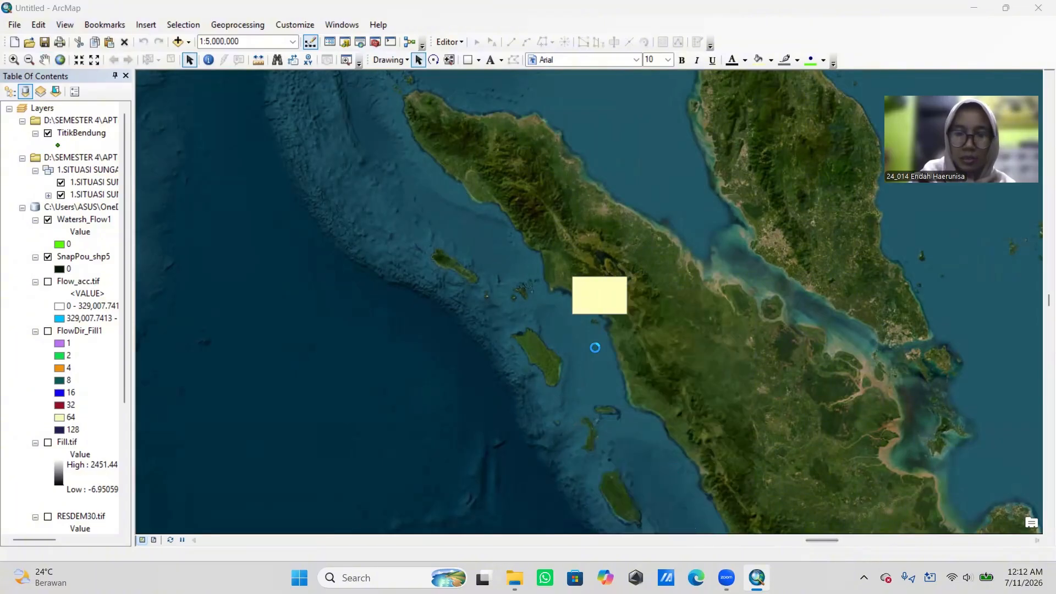
click(469, 226)
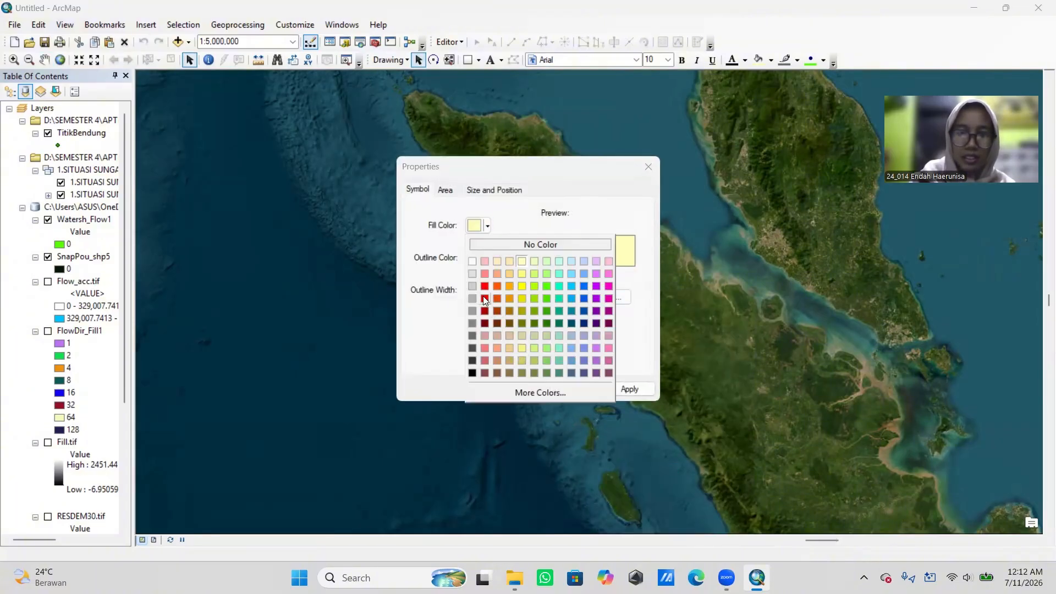
click(540, 244)
click(475, 258)
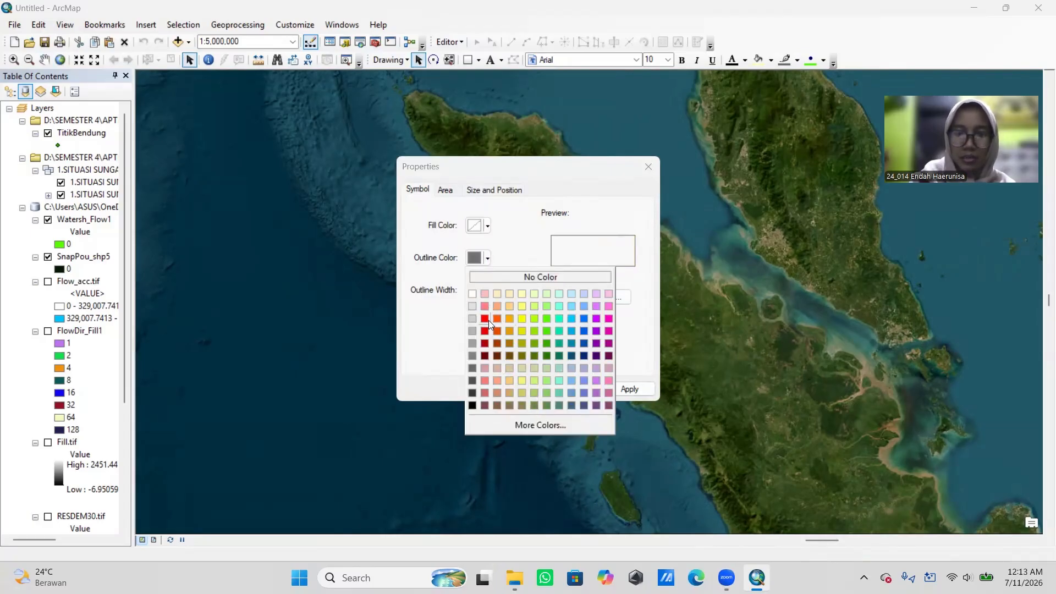
click(486, 319)
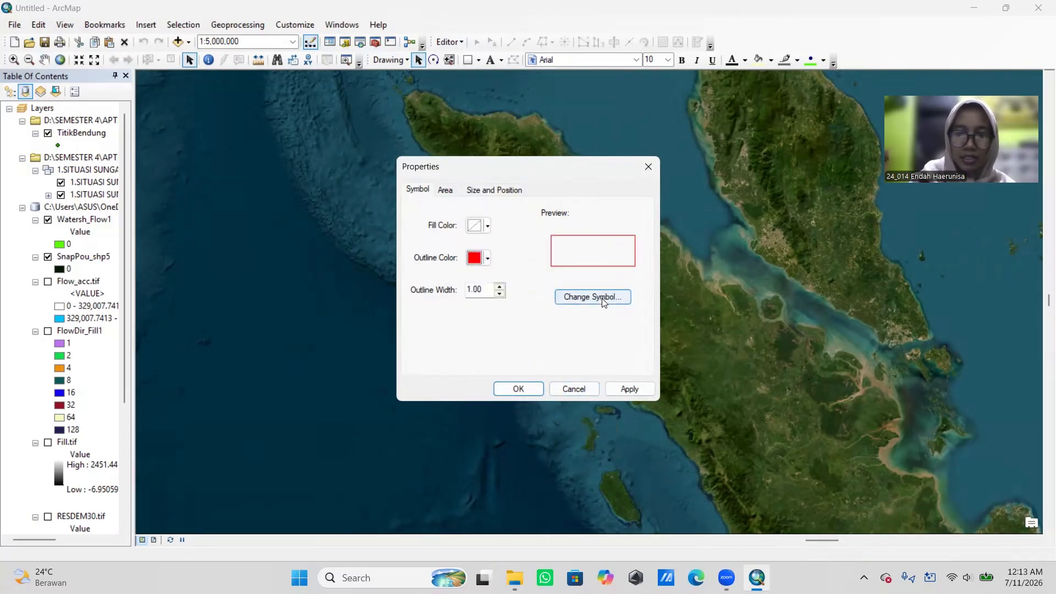
click(631, 389)
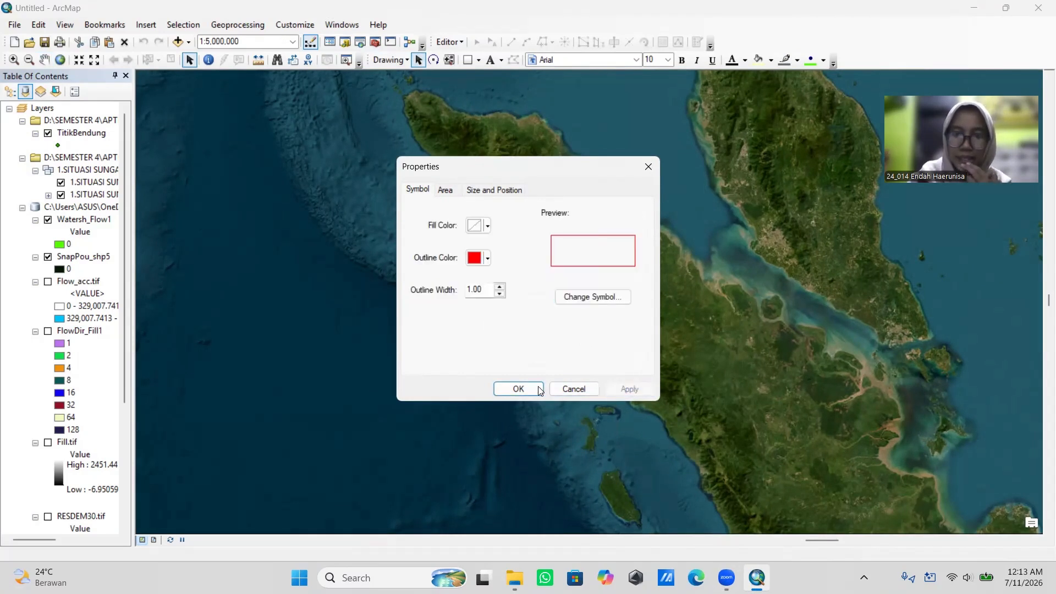
click(523, 389)
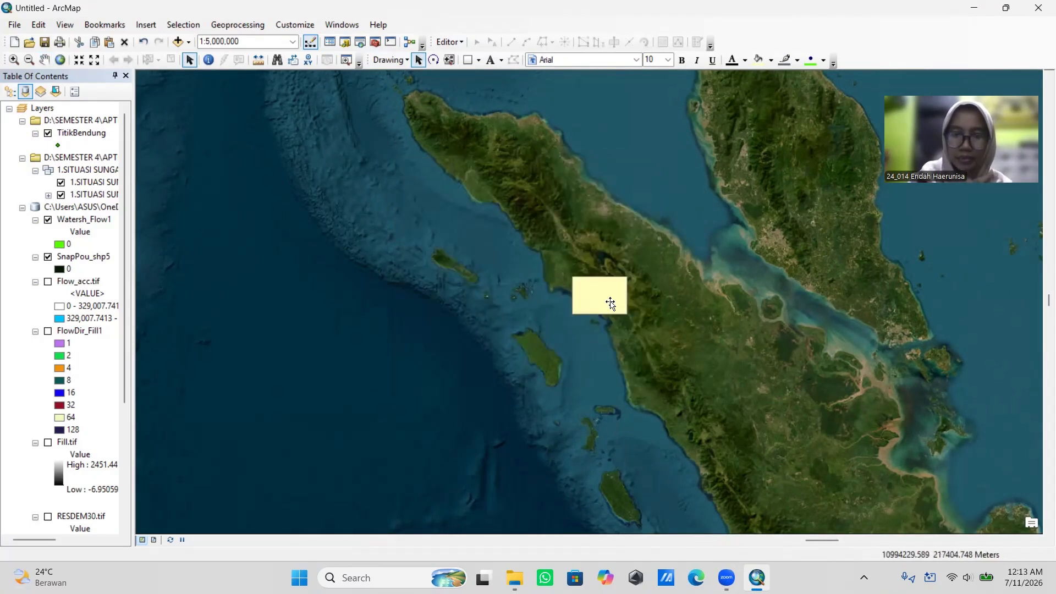
Step: Set the outline width of the red watershed locator rectangle to 3
drag(617, 291, 588, 298)
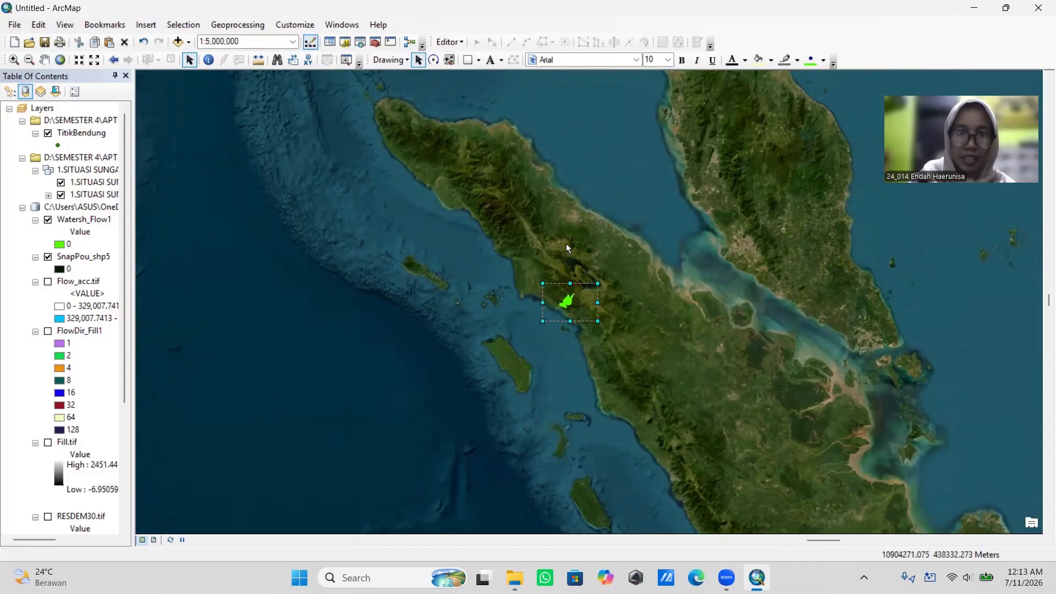
right_click(583, 306)
click(627, 540)
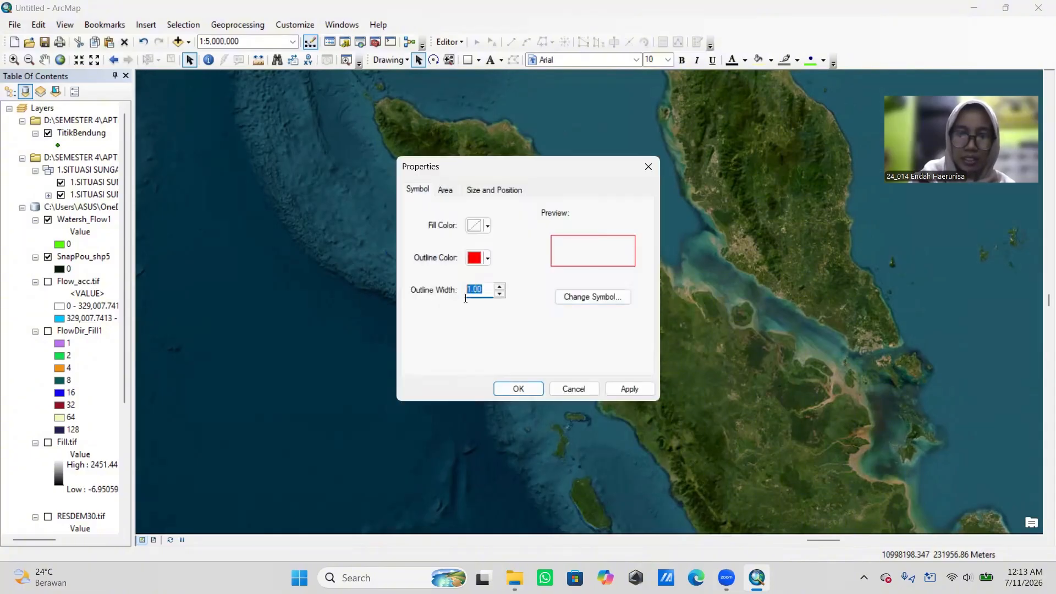
text(3)
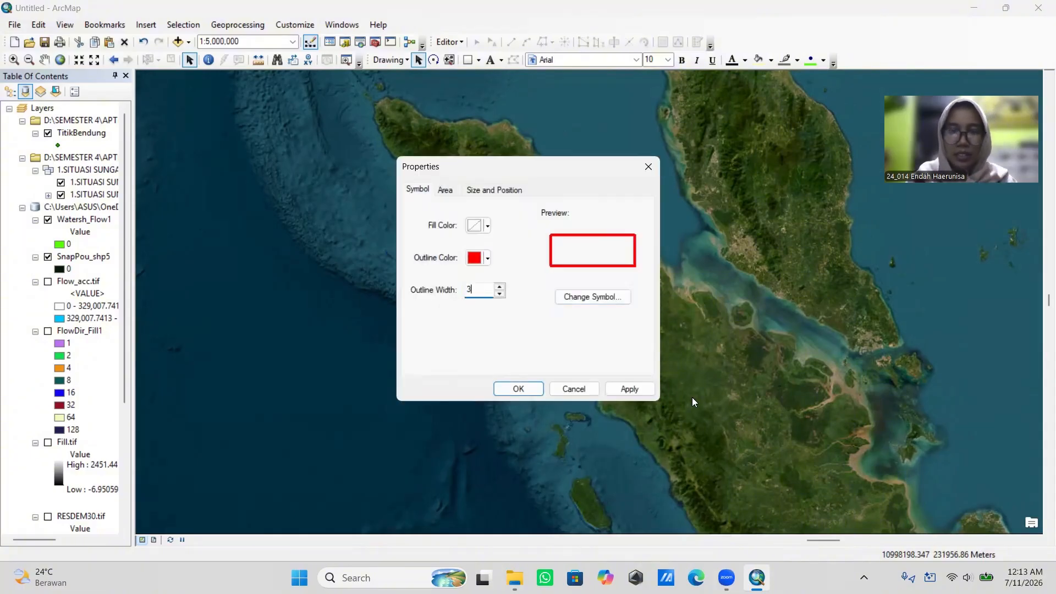
click(630, 389)
click(517, 389)
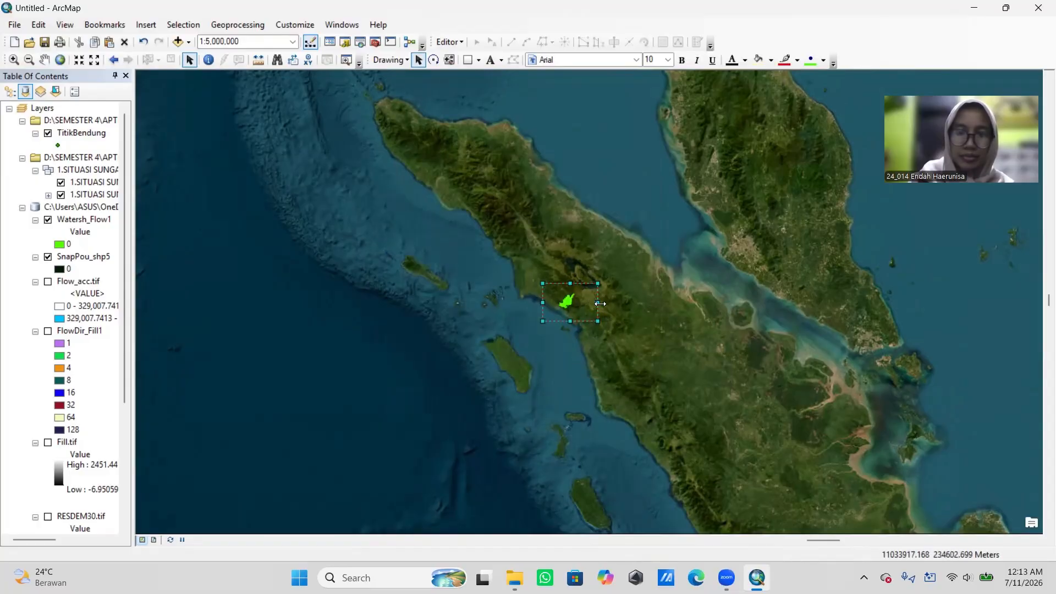
drag(653, 326, 602, 330)
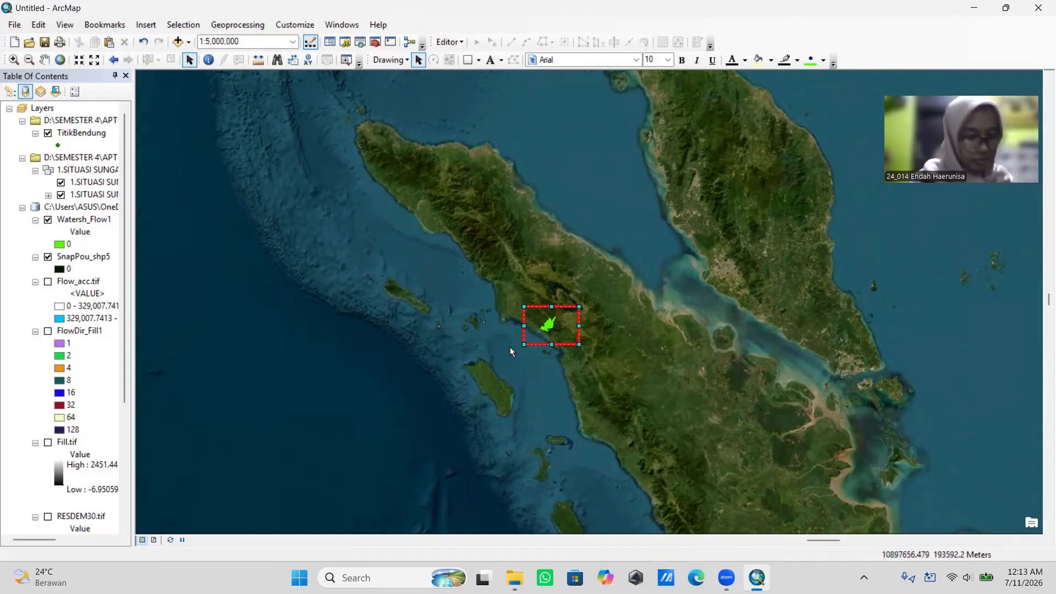
Step: Return to the layout and move the Sumatra inset data frame over the page's lower-right information box
click(154, 540)
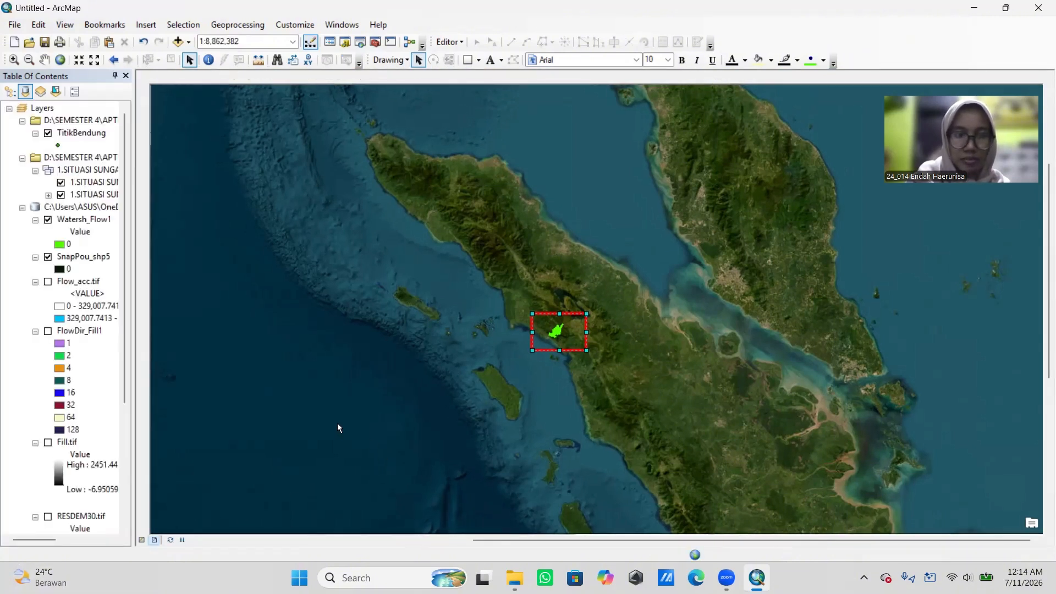
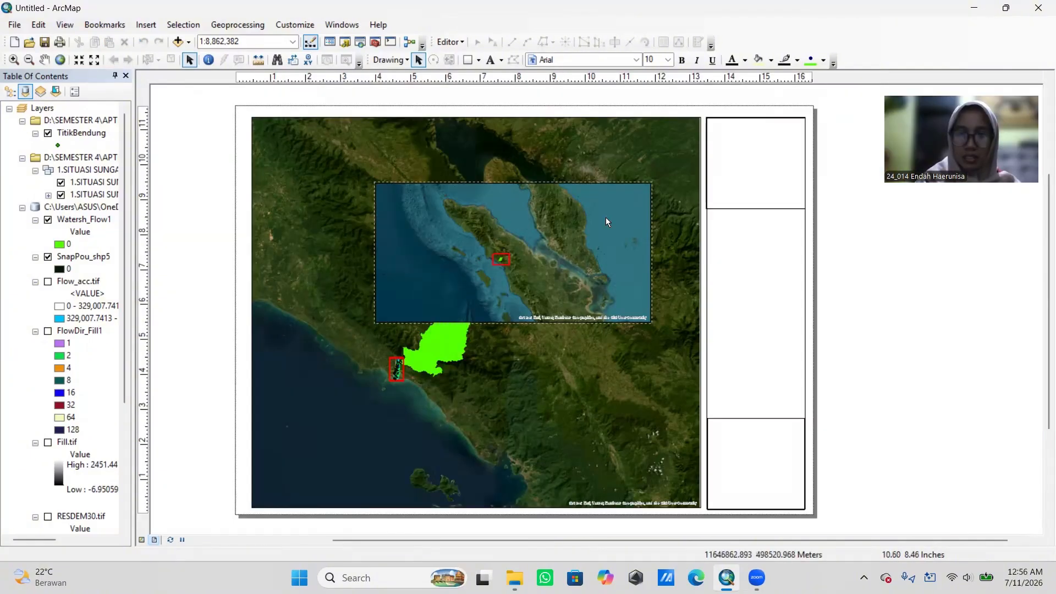
drag(606, 217, 696, 262)
click(616, 263)
drag(616, 299, 858, 501)
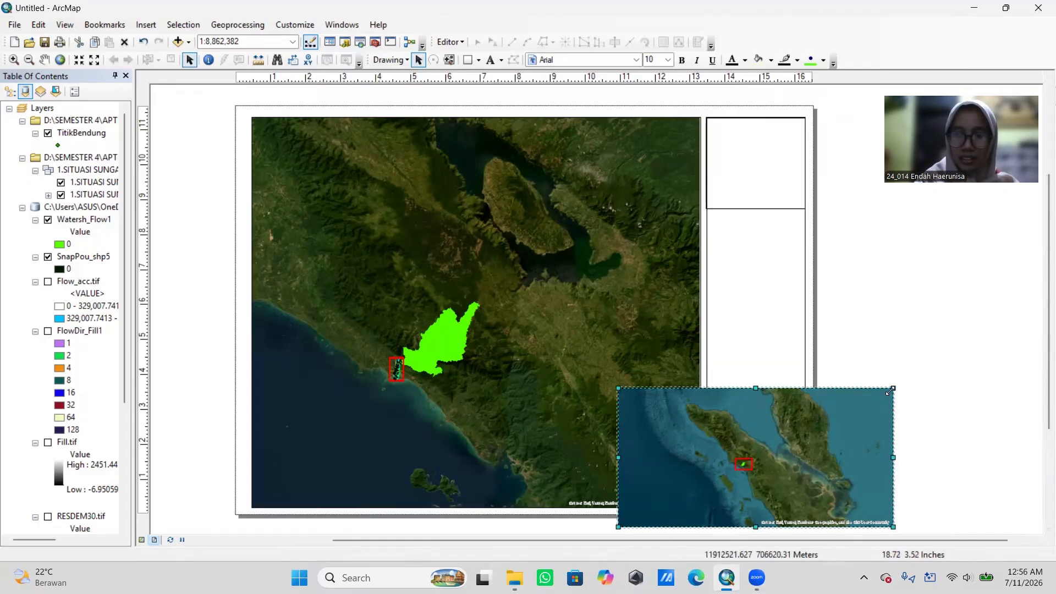
Step: Resize the Sumatra inset data frame to fill the bottom information box of the side column
drag(890, 390, 767, 450)
drag(699, 419, 708, 420)
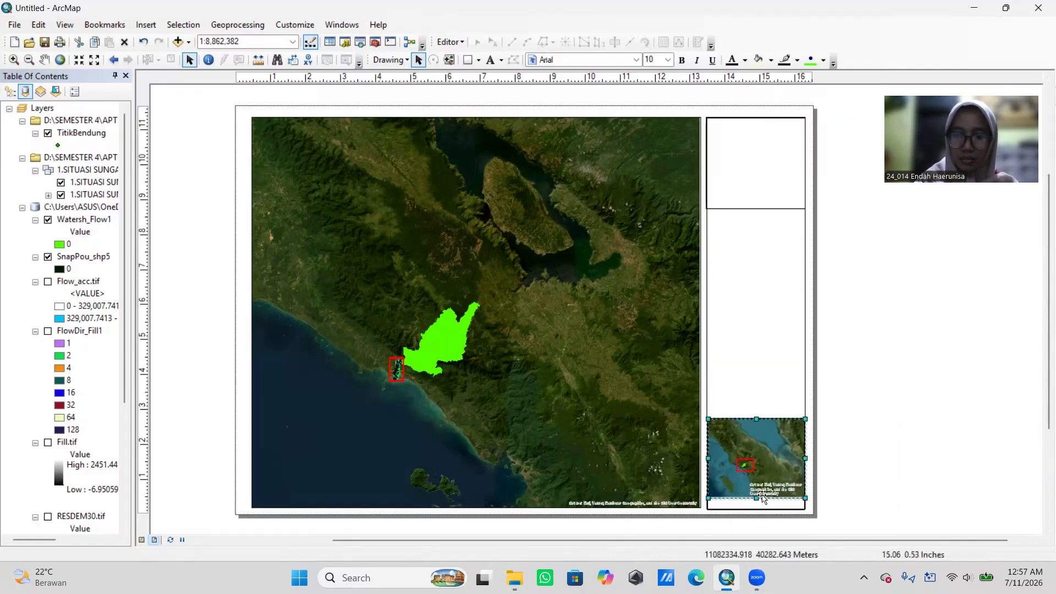
drag(763, 498, 760, 507)
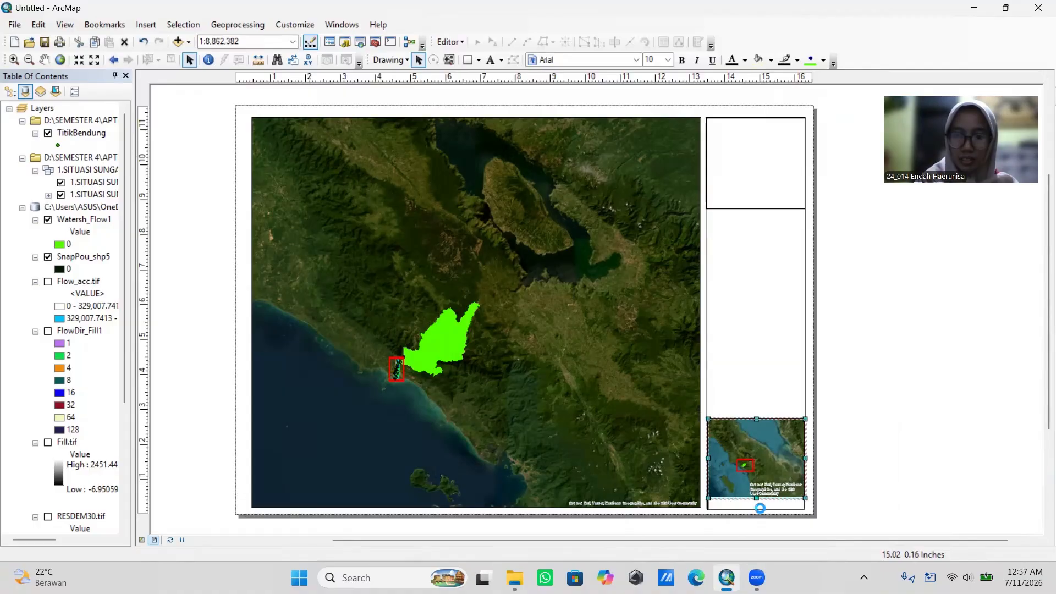
click(856, 476)
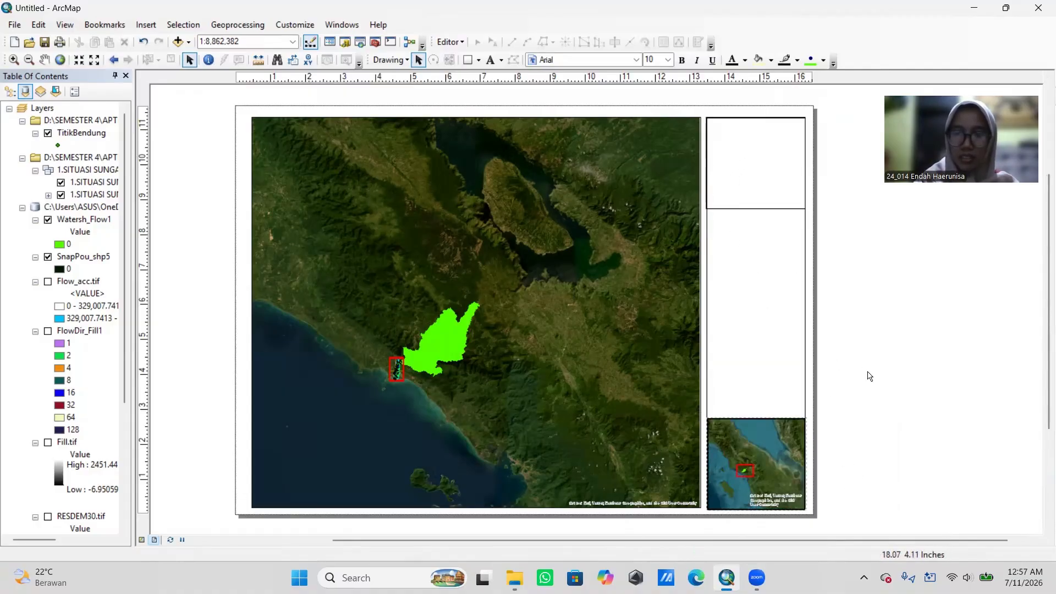
Step: Draw a rectangle across the full width of the side column, directly below the top information box
click(469, 60)
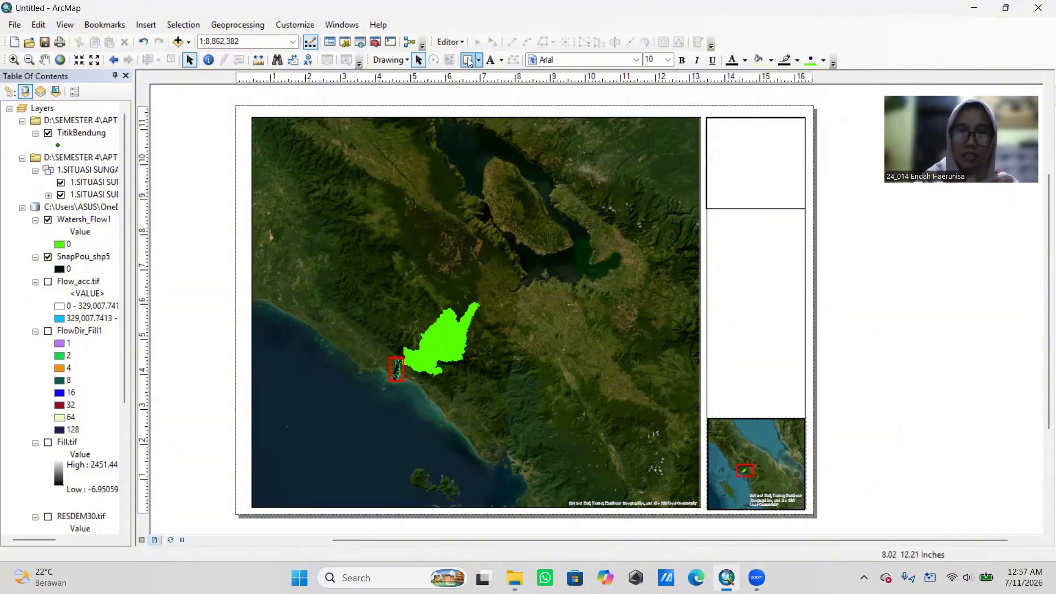
drag(708, 208, 805, 318)
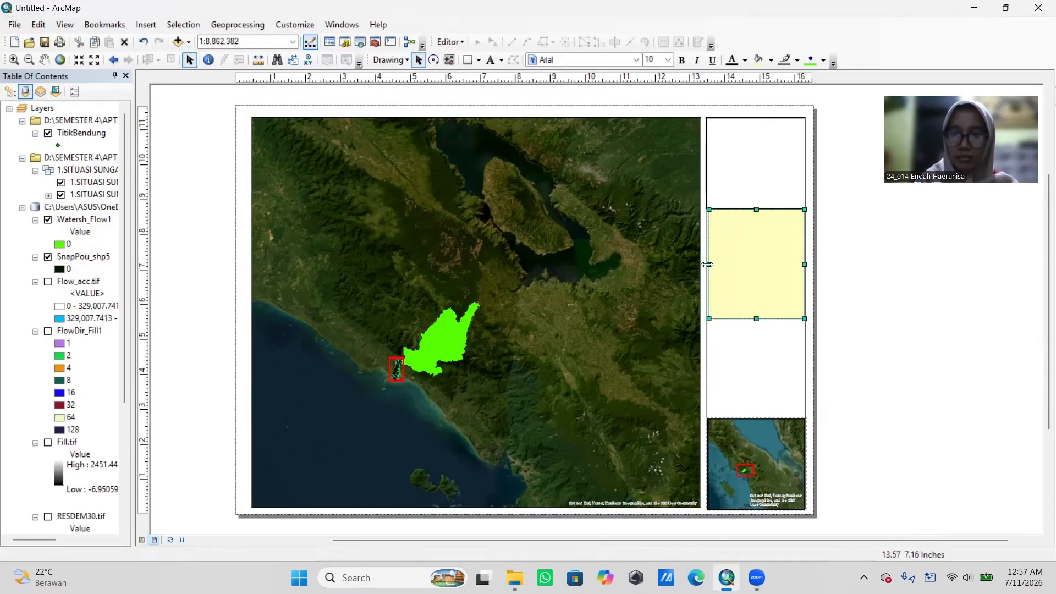
drag(707, 265, 706, 264)
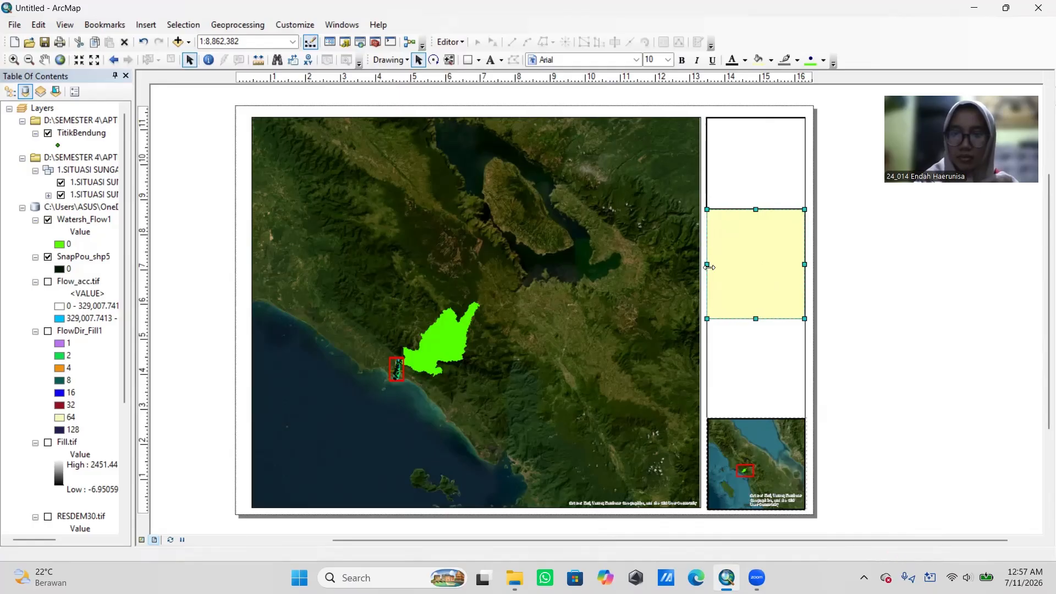
Step: Give the yellow rectangle below the top information box no fill color and a black outline
click(744, 267)
click(757, 269)
right_click(759, 269)
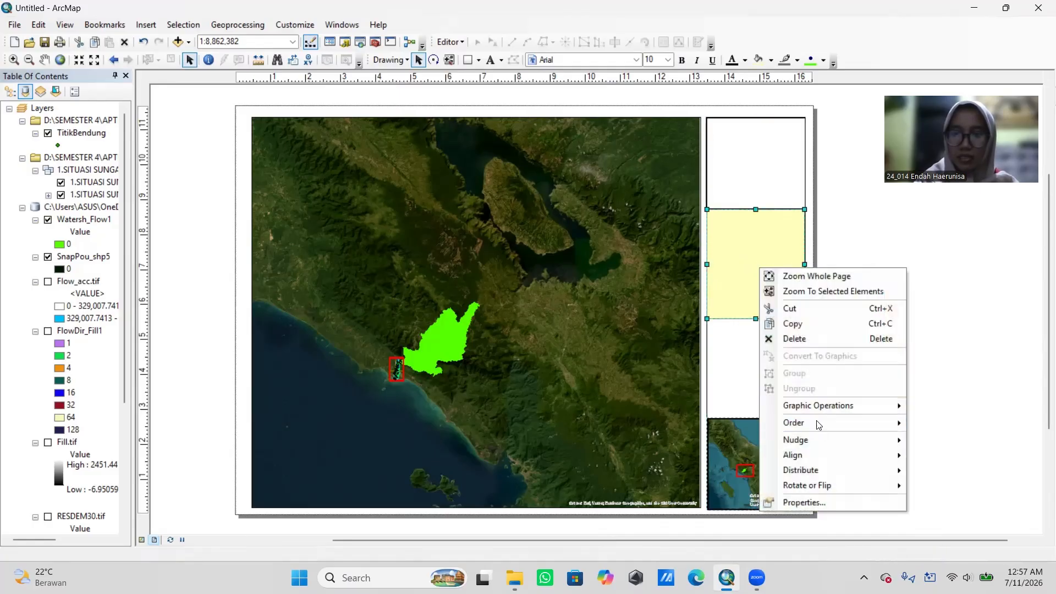
click(821, 504)
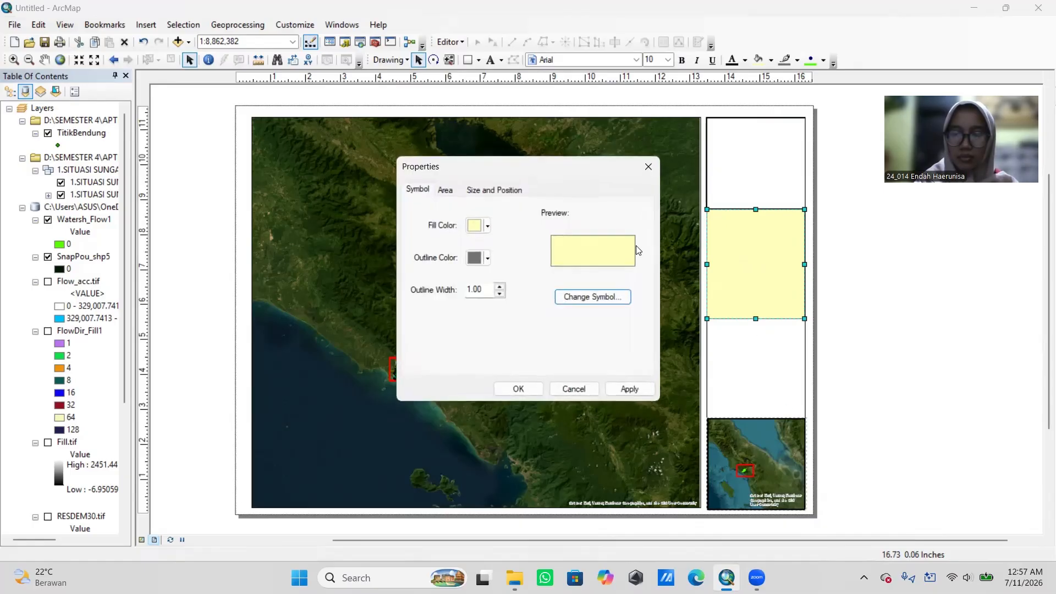
click(487, 225)
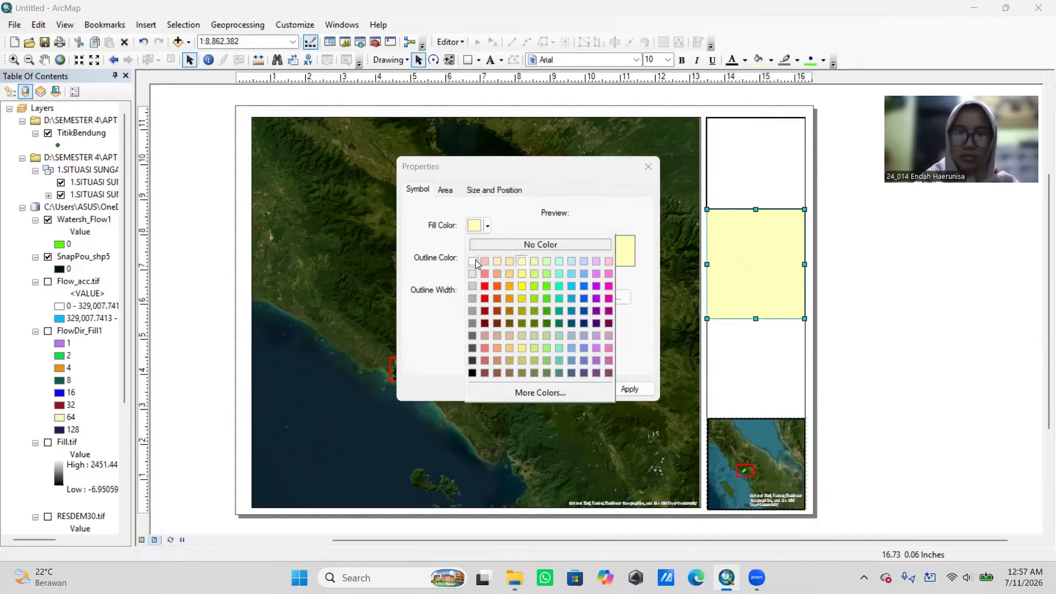
click(493, 245)
click(488, 258)
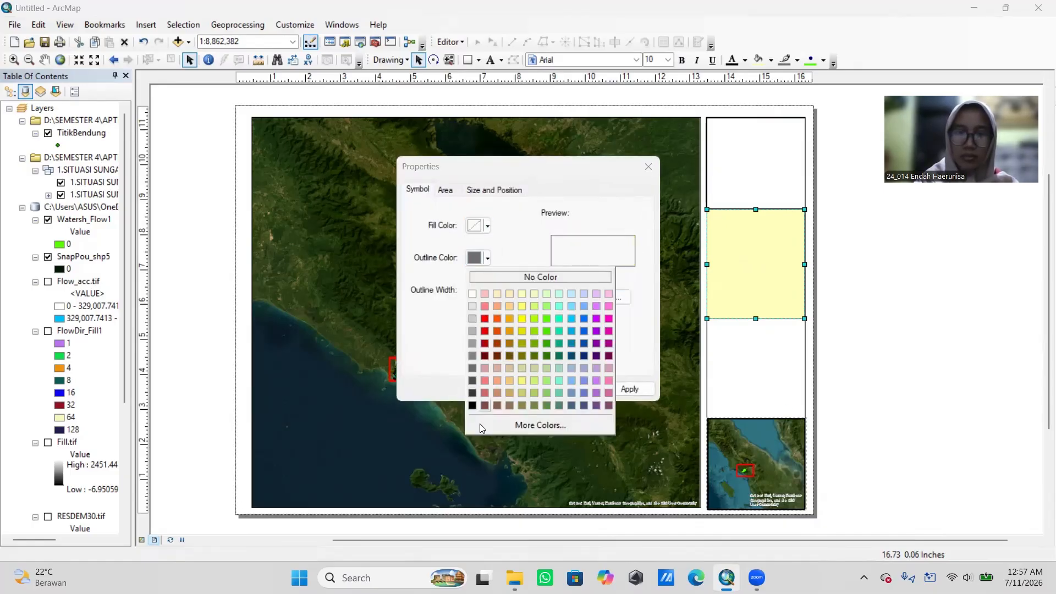
click(474, 406)
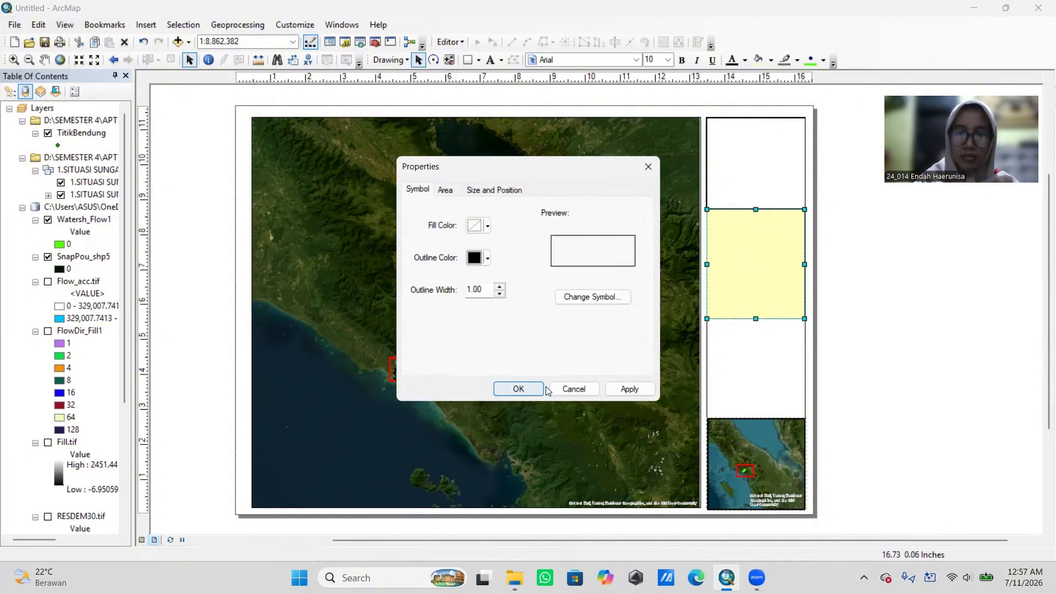
click(622, 389)
click(518, 389)
Step: Try to align the left edge of the top information box with the rectangle below it
click(780, 337)
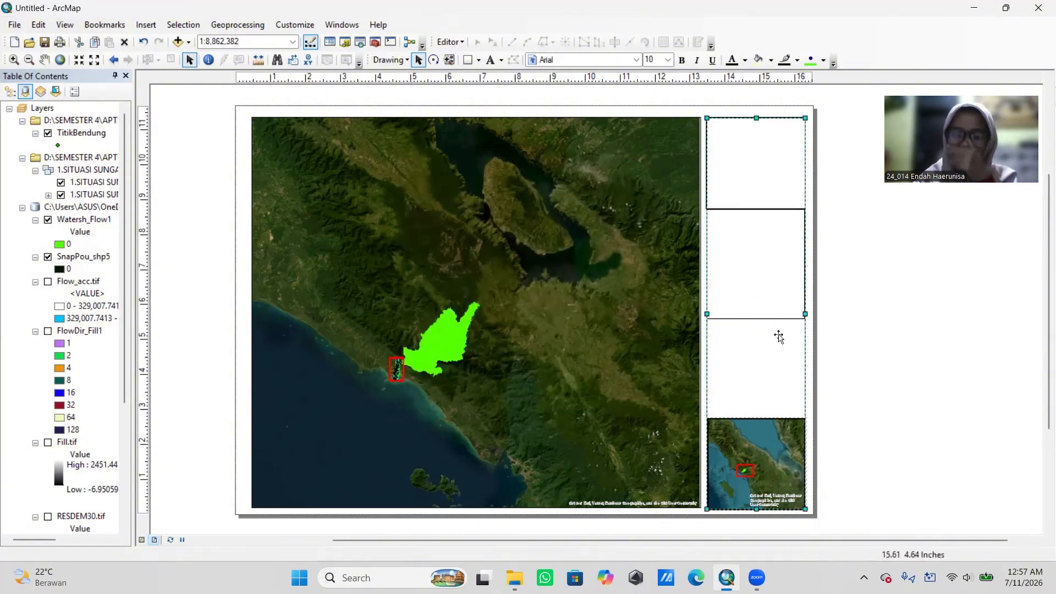
click(713, 179)
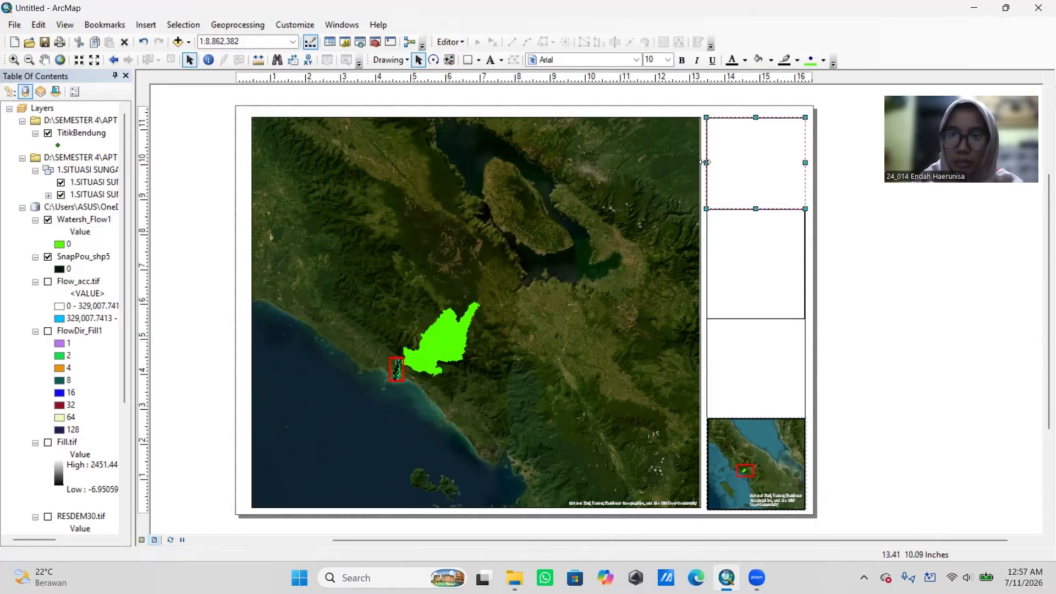
click(723, 172)
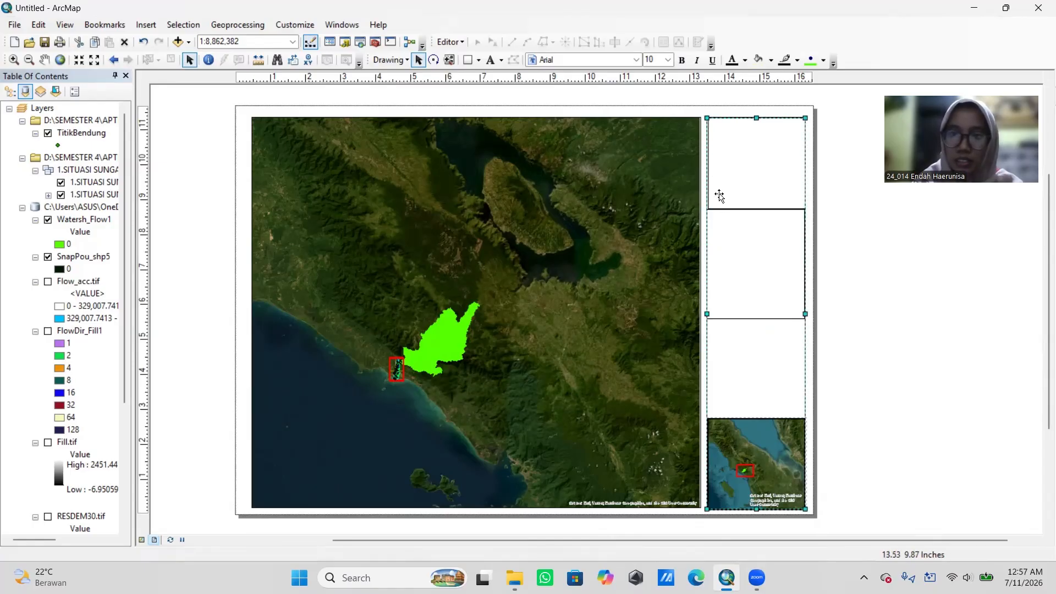
click(731, 210)
click(707, 166)
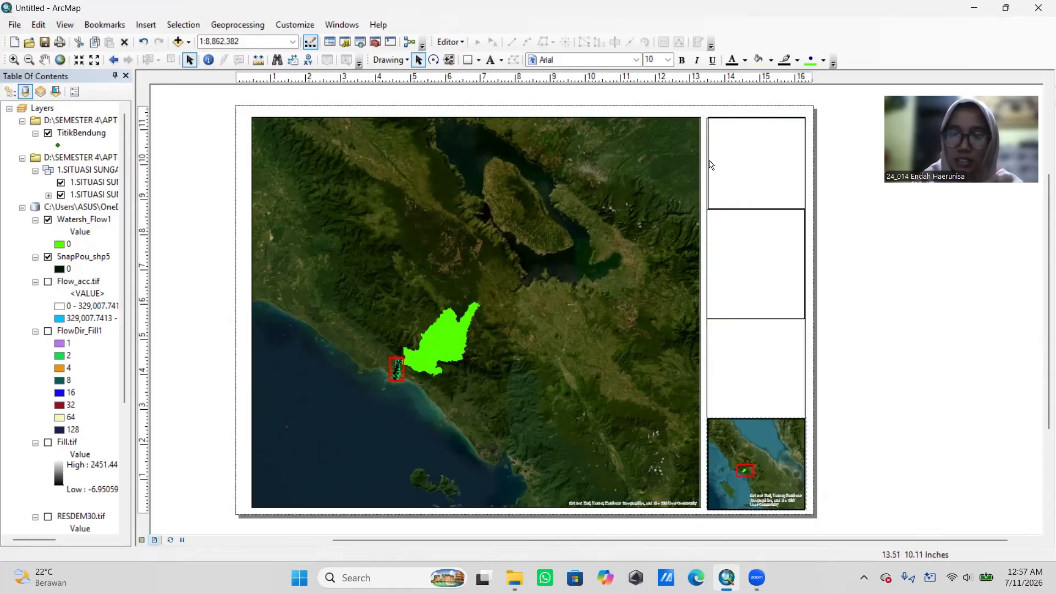
click(708, 164)
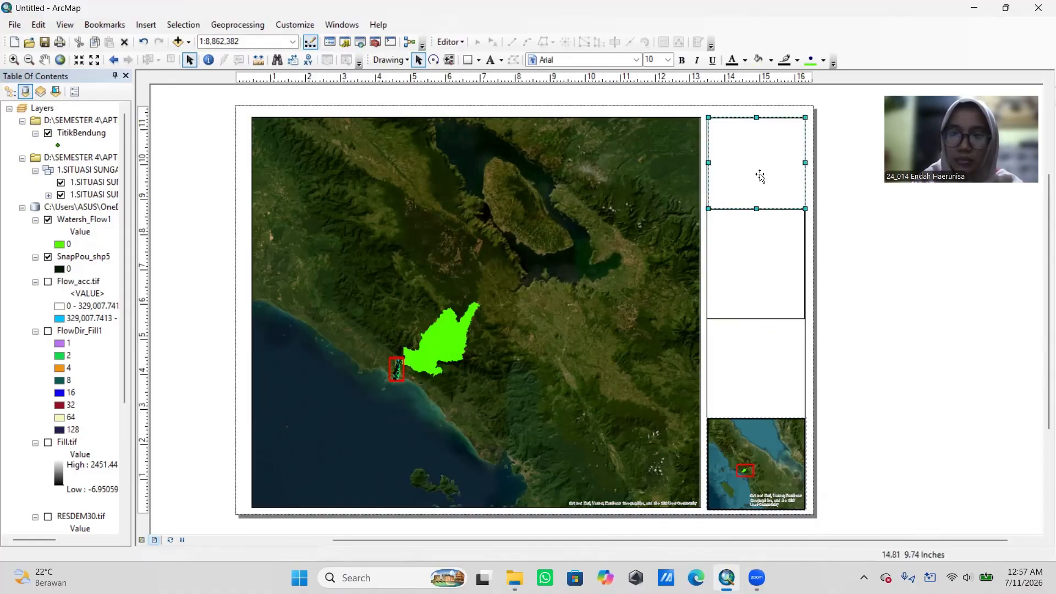
click(753, 213)
click(751, 210)
click(822, 217)
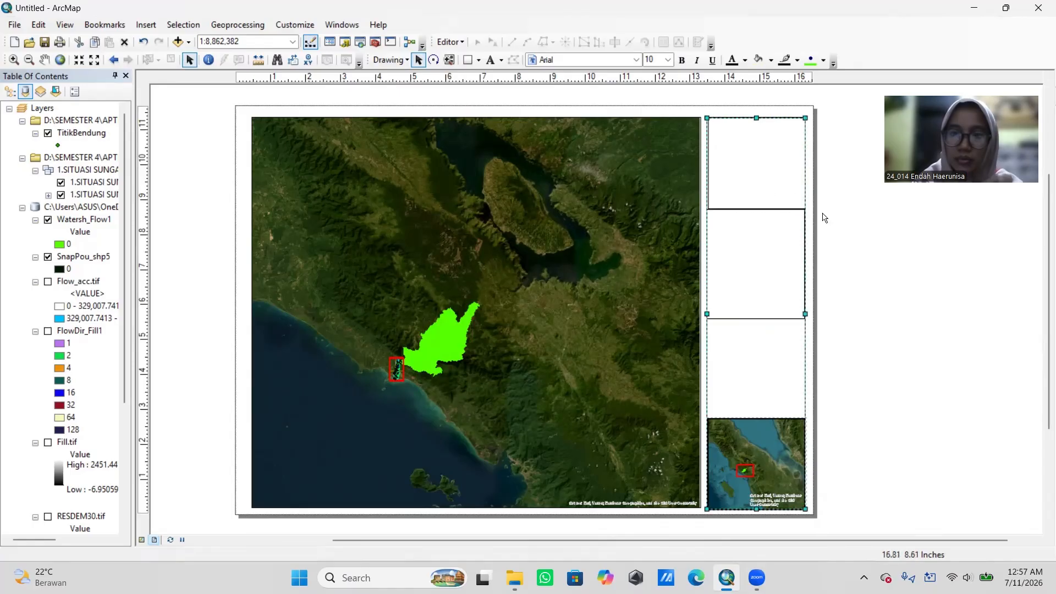
click(804, 252)
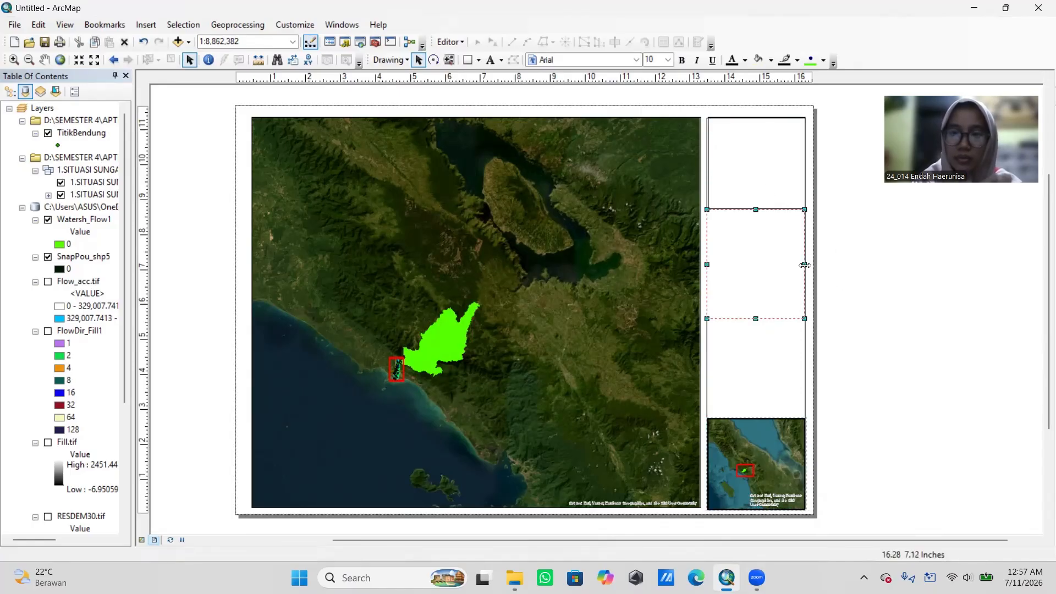
click(821, 265)
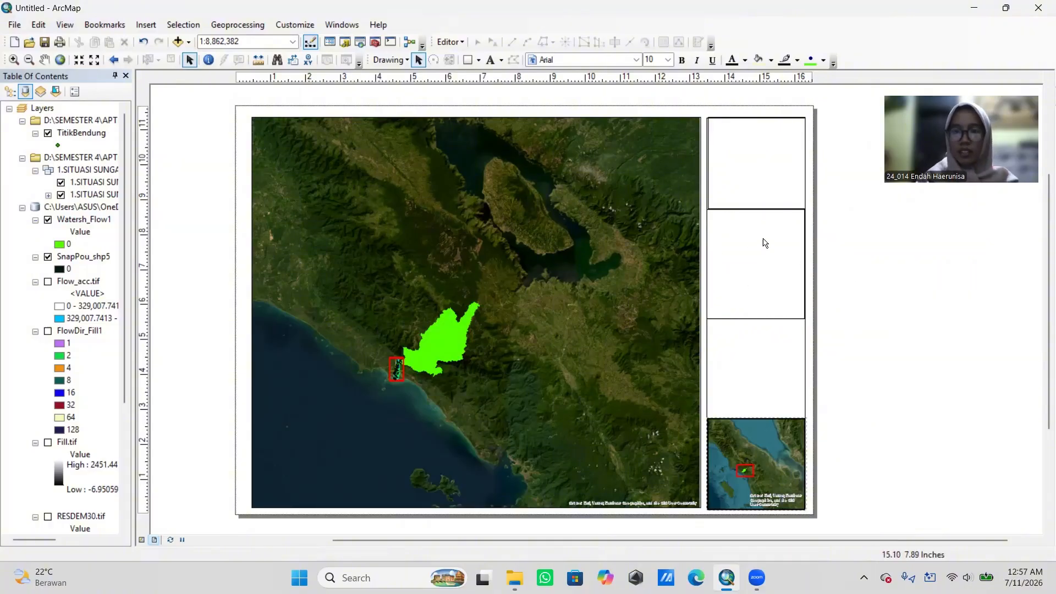
Step: Extend the top information box's left edge slightly outward to line up with the rectangle below it
click(713, 163)
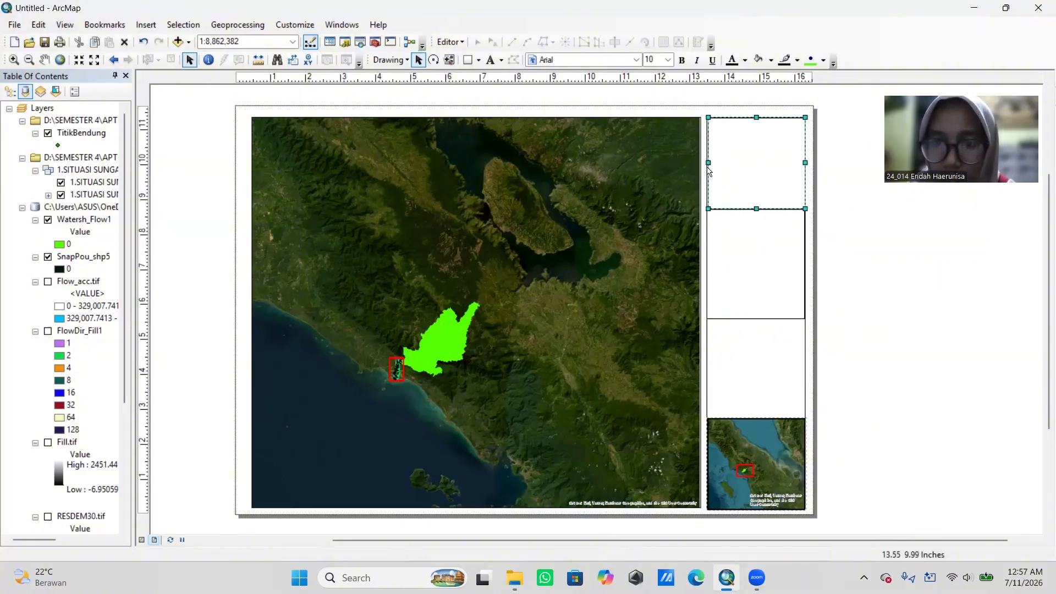
drag(703, 165, 708, 161)
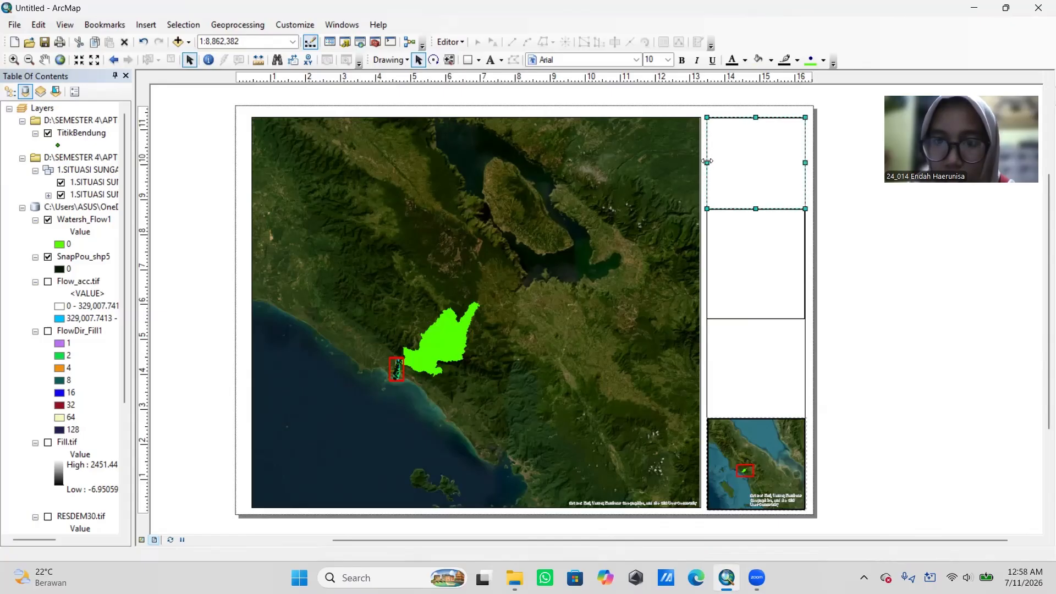
click(752, 159)
click(830, 196)
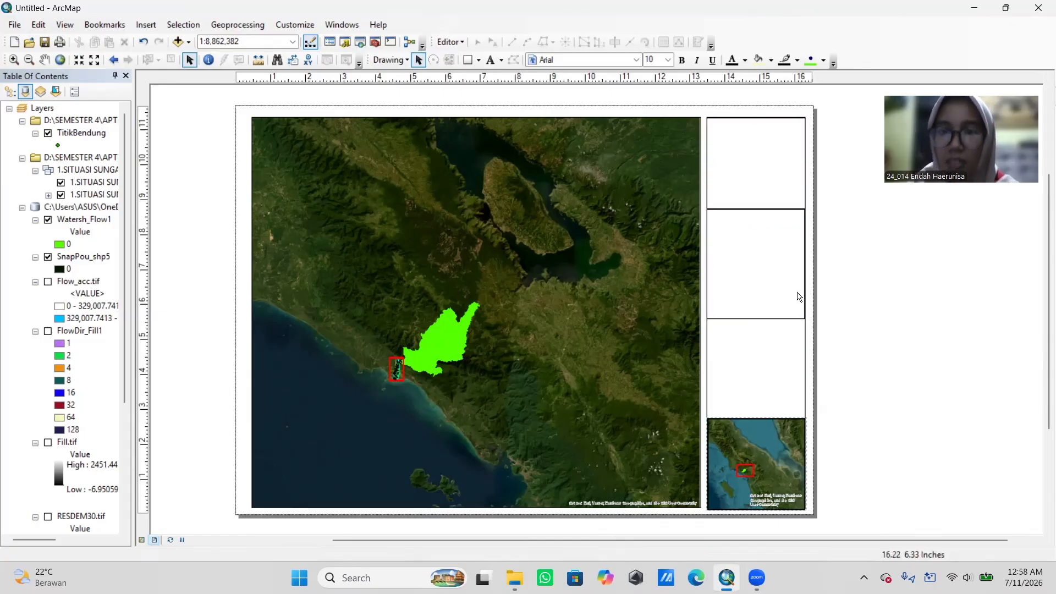
Step: Fine-tune the top information box's upper edge and its shared border with the rectangle below
click(754, 120)
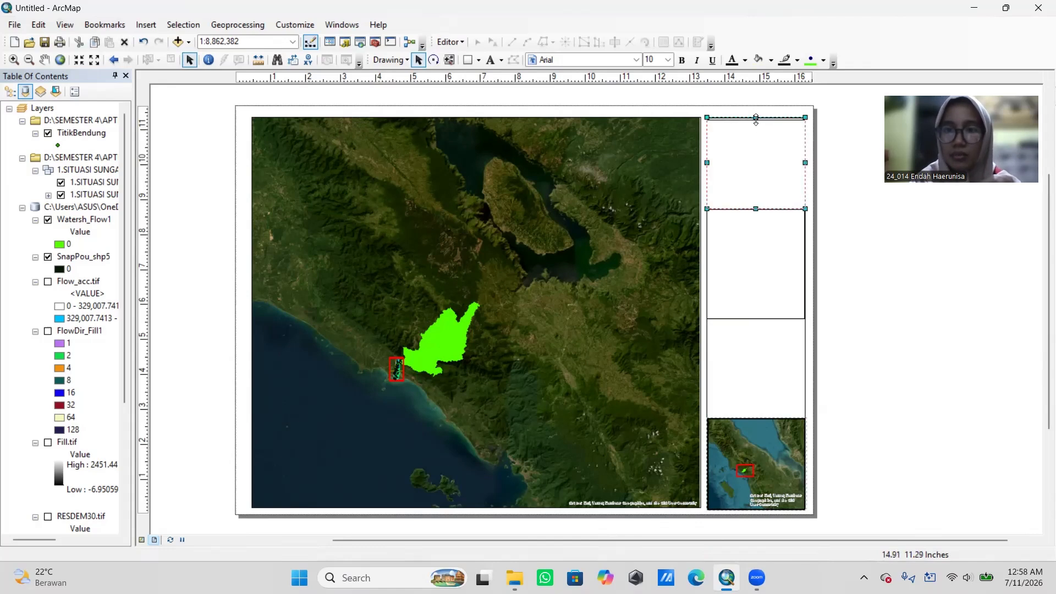
click(843, 170)
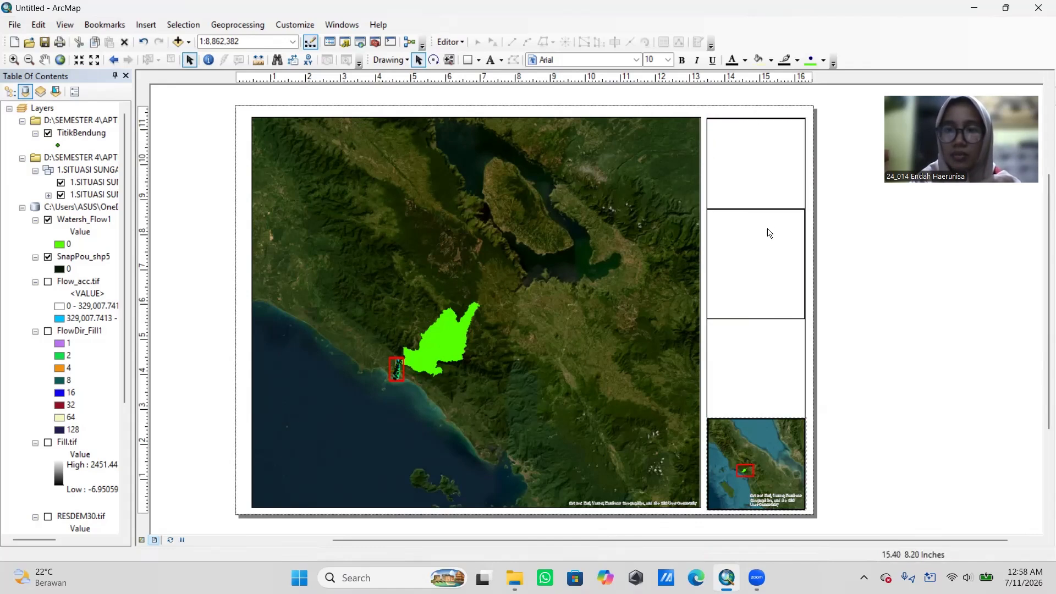
click(760, 213)
drag(756, 208, 757, 208)
click(828, 263)
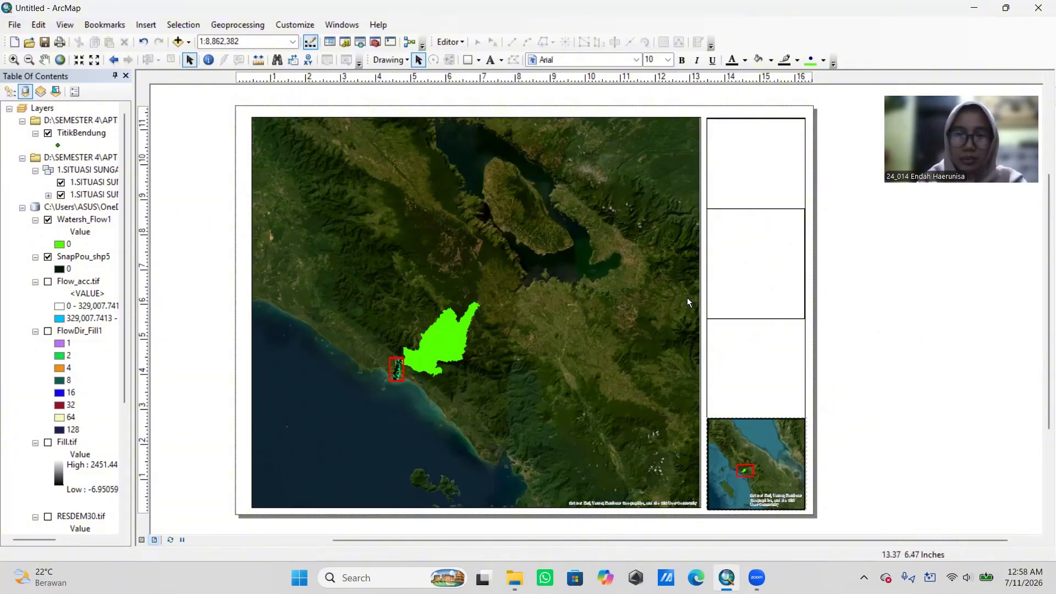
Step: Insert the ESRI North 1 north arrow and place it in the main map's upper-left corner
click(152, 26)
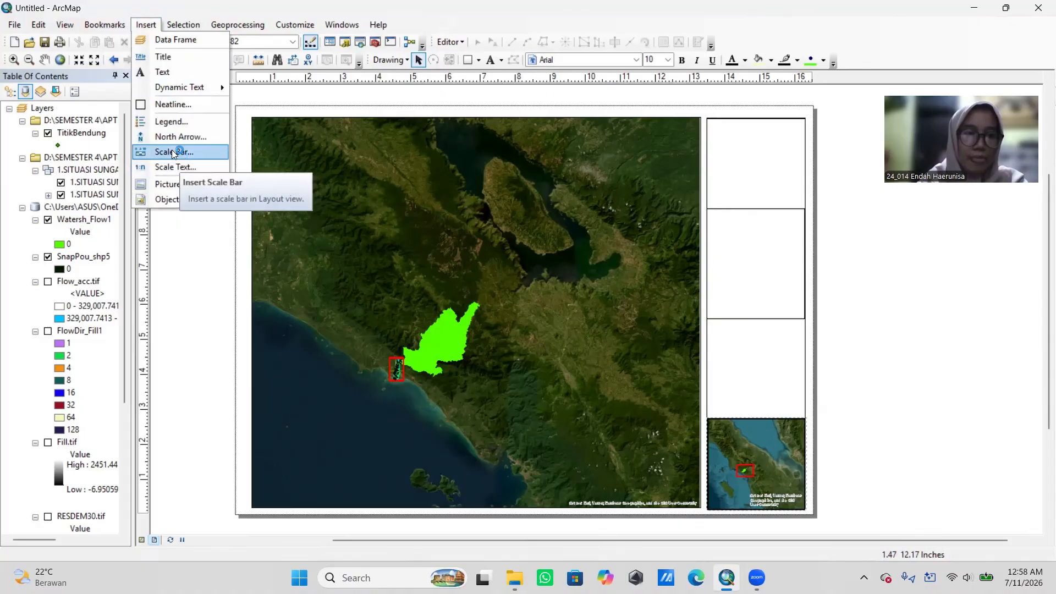
click(170, 136)
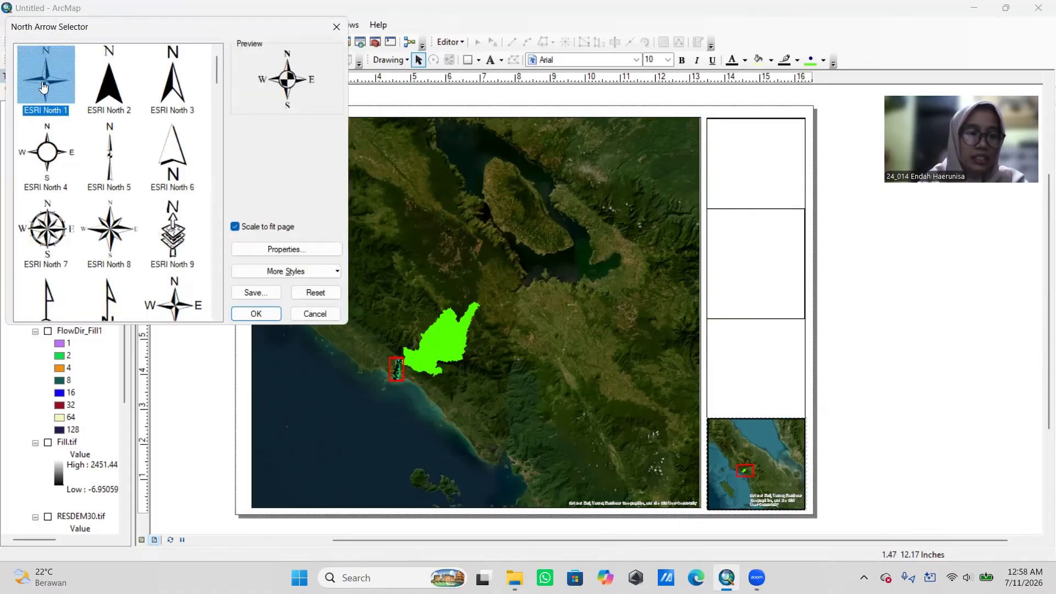
click(254, 314)
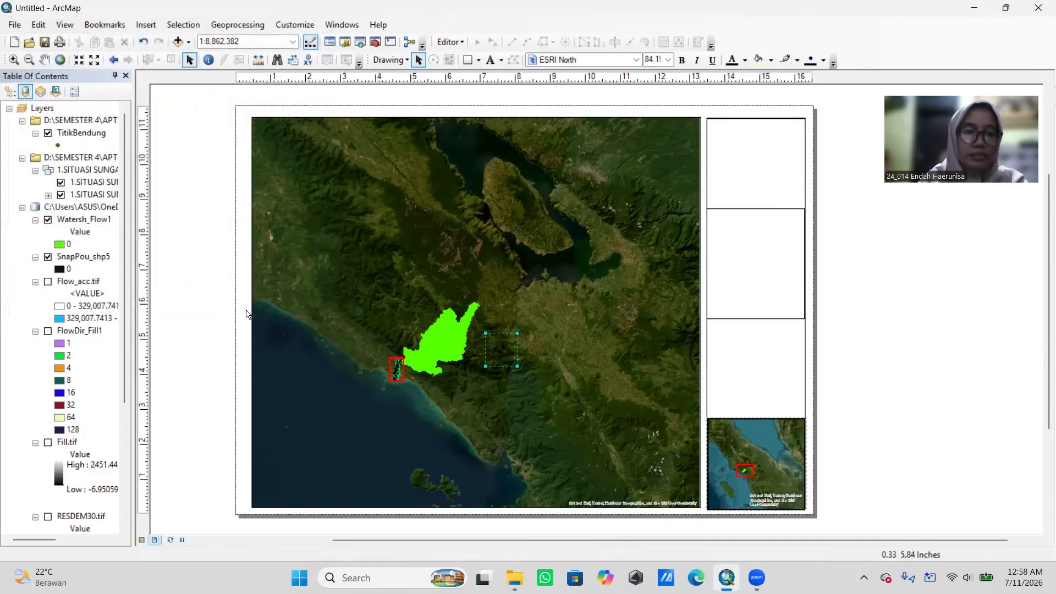
drag(502, 357, 277, 153)
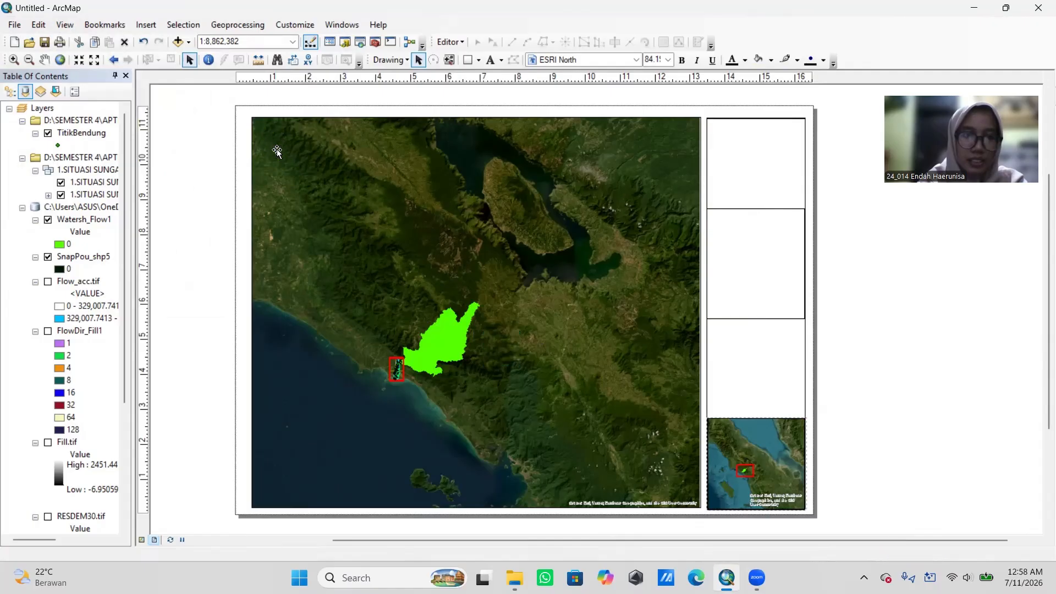
Step: Change the north arrow's marker color to white
right_click(278, 144)
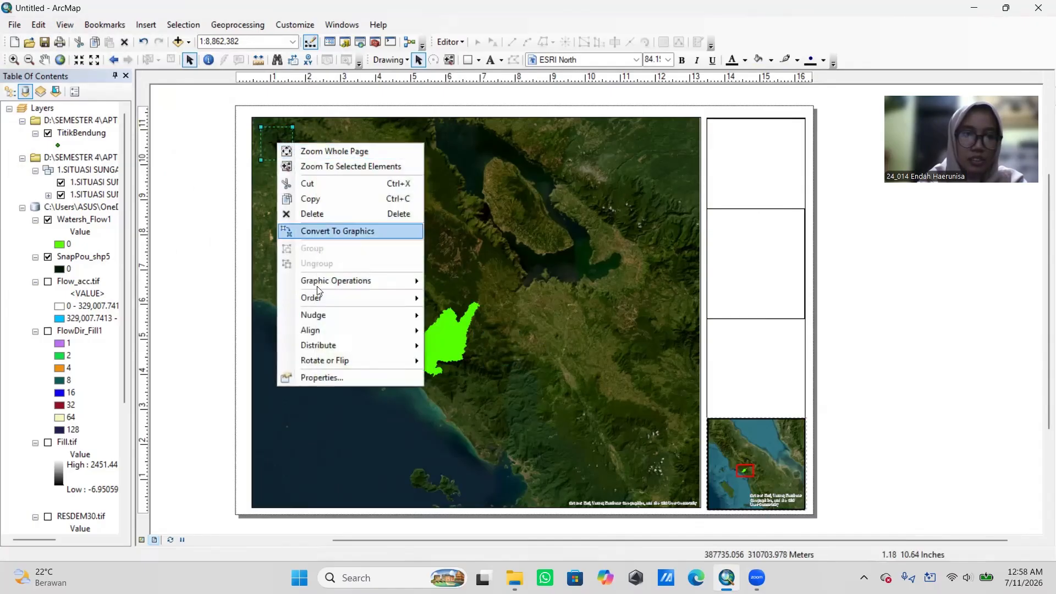
click(324, 379)
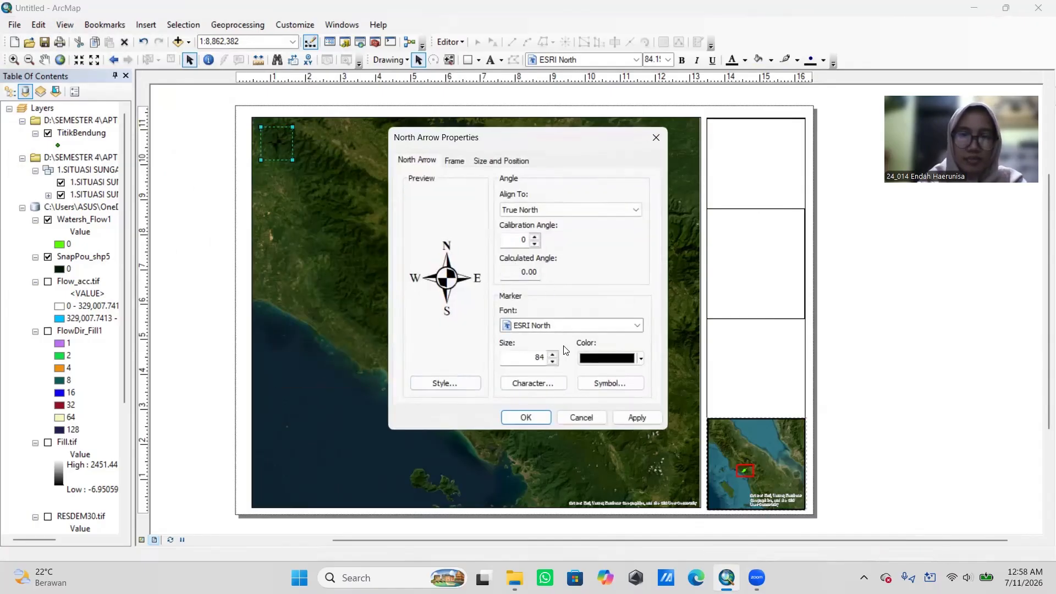
click(611, 359)
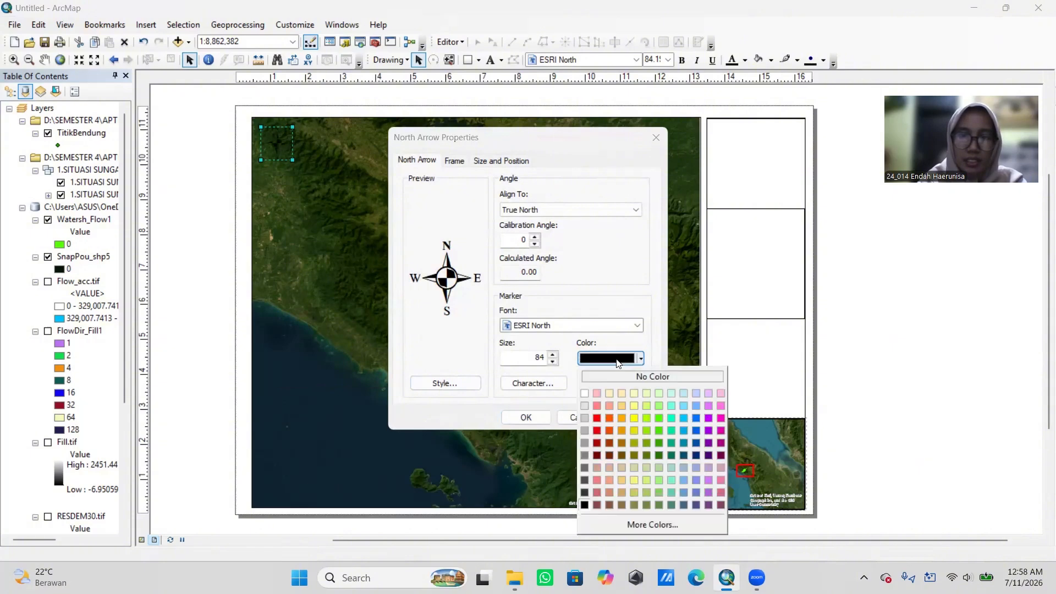
click(583, 394)
click(627, 420)
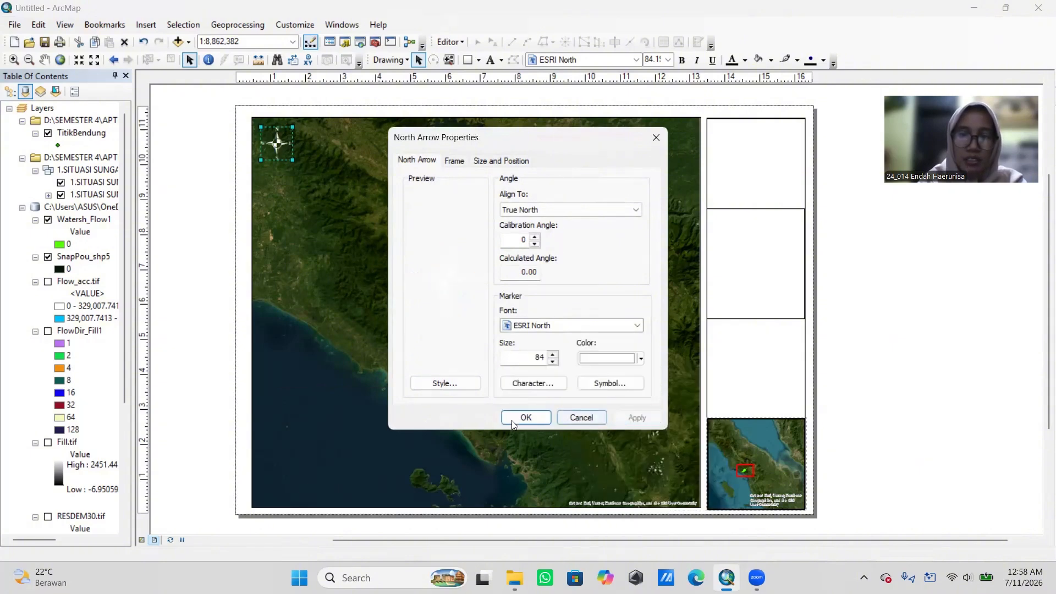
click(516, 418)
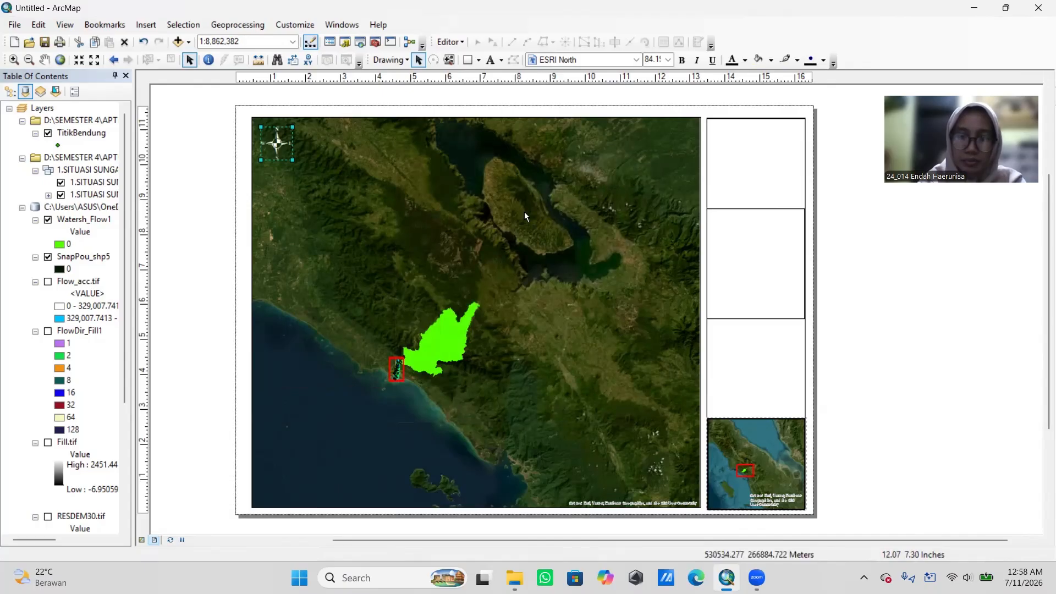
Step: Start a legend for the main map and remove all World Imagery basemap entries from its items, keeping only Watersh_Flow1
click(146, 25)
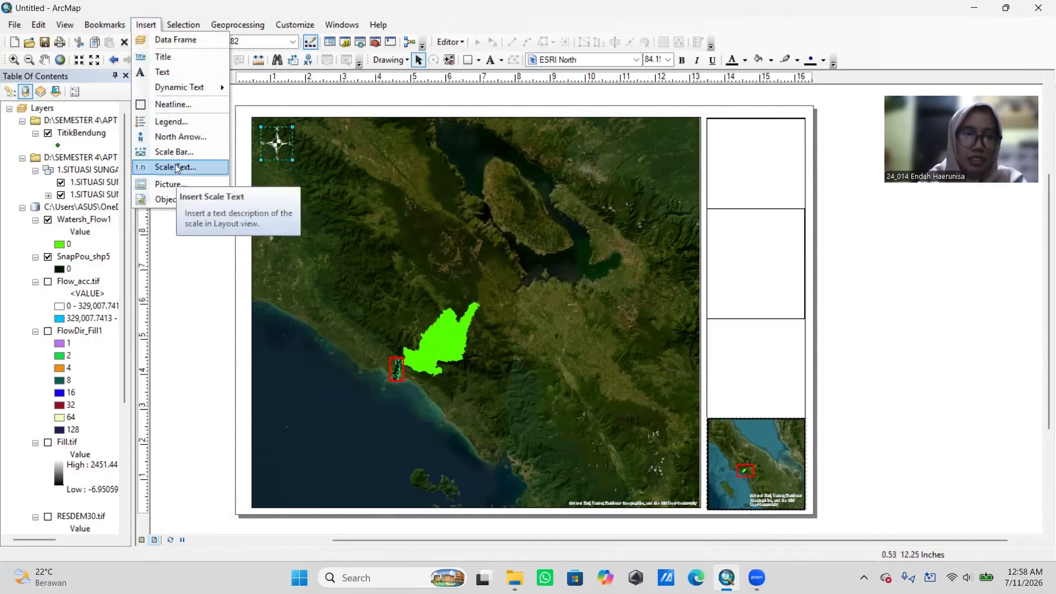
click(170, 136)
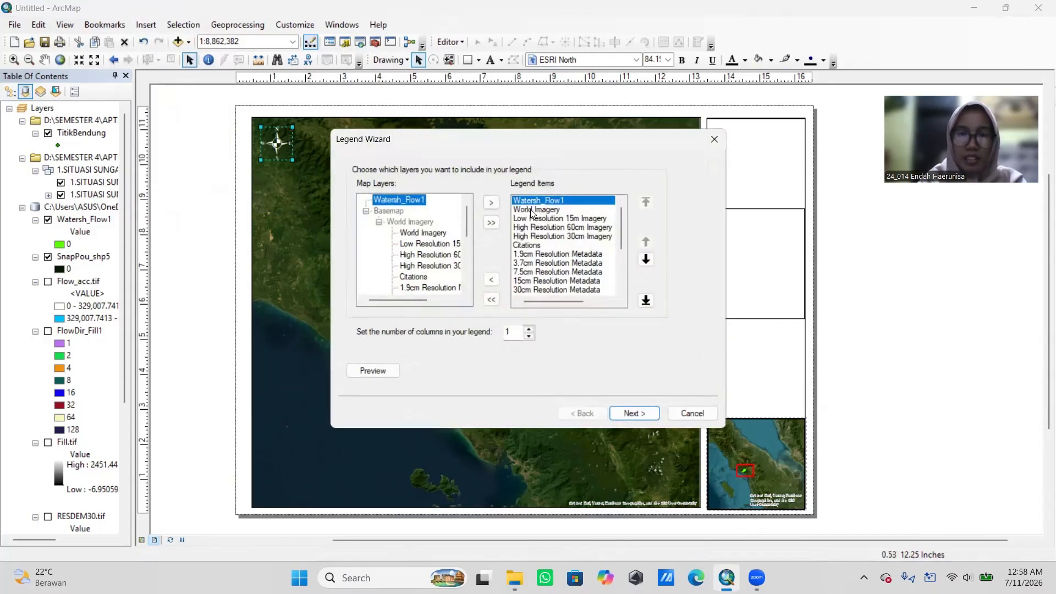
click(530, 209)
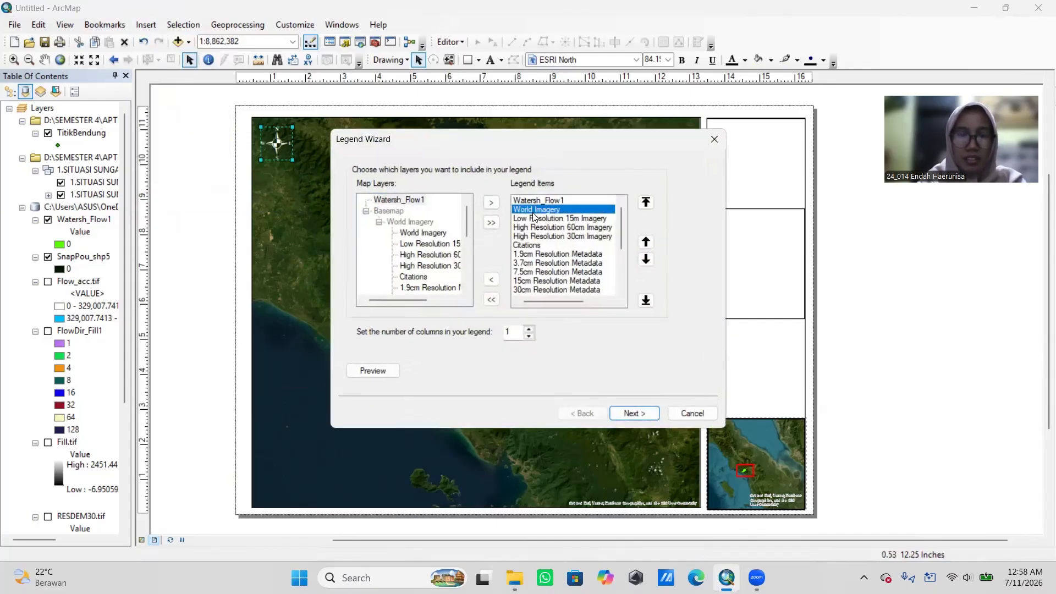
shift+click(556, 292)
scroll(555, 272, down, 3)
scroll(551, 245, up, 2)
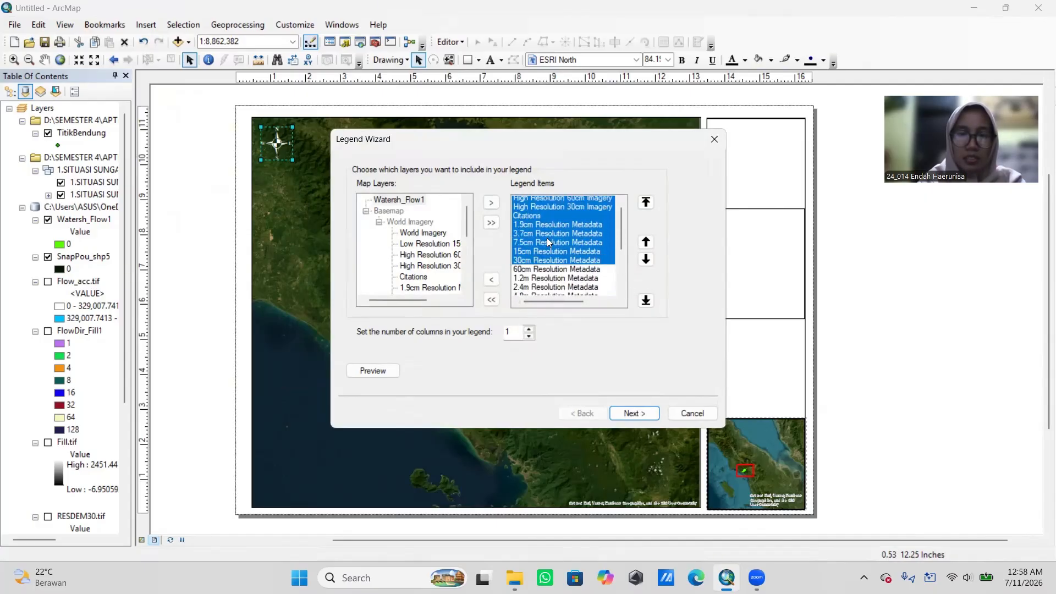
scroll(548, 242, up, 2)
click(541, 211)
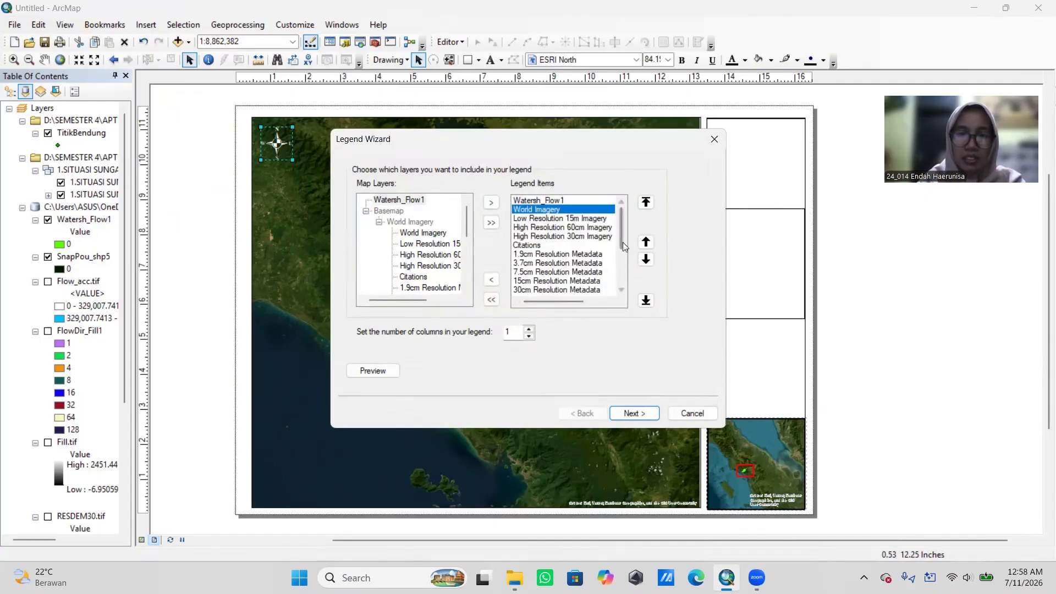
drag(623, 242, 622, 281)
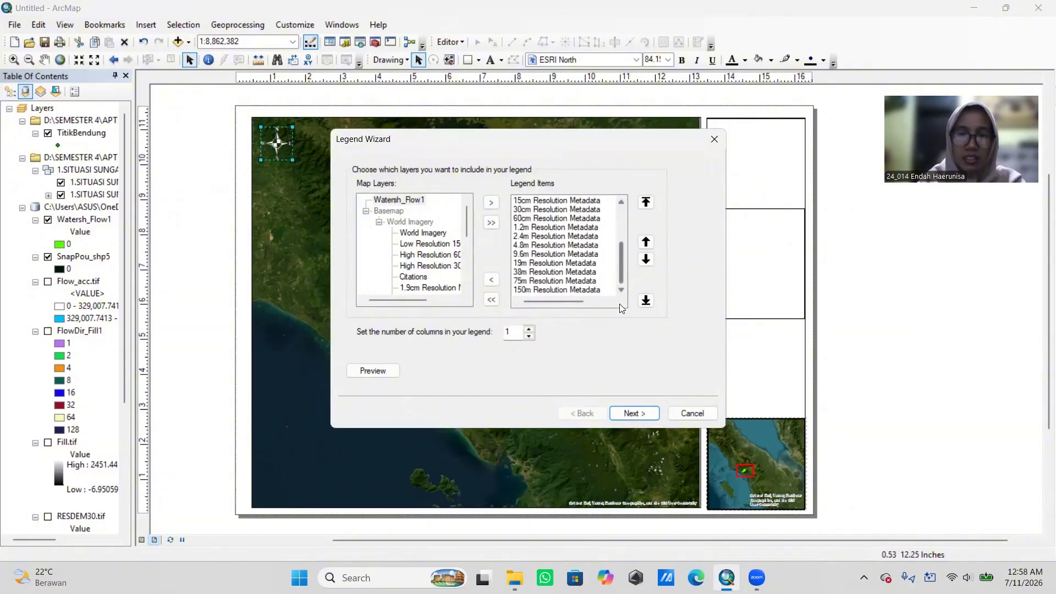
shift+click(555, 287)
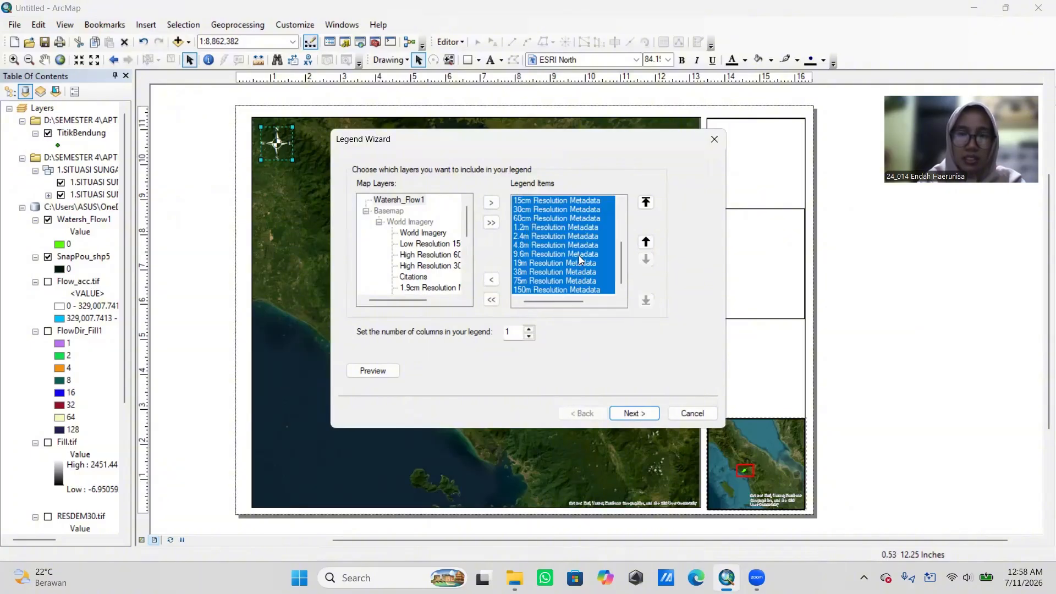
click(489, 280)
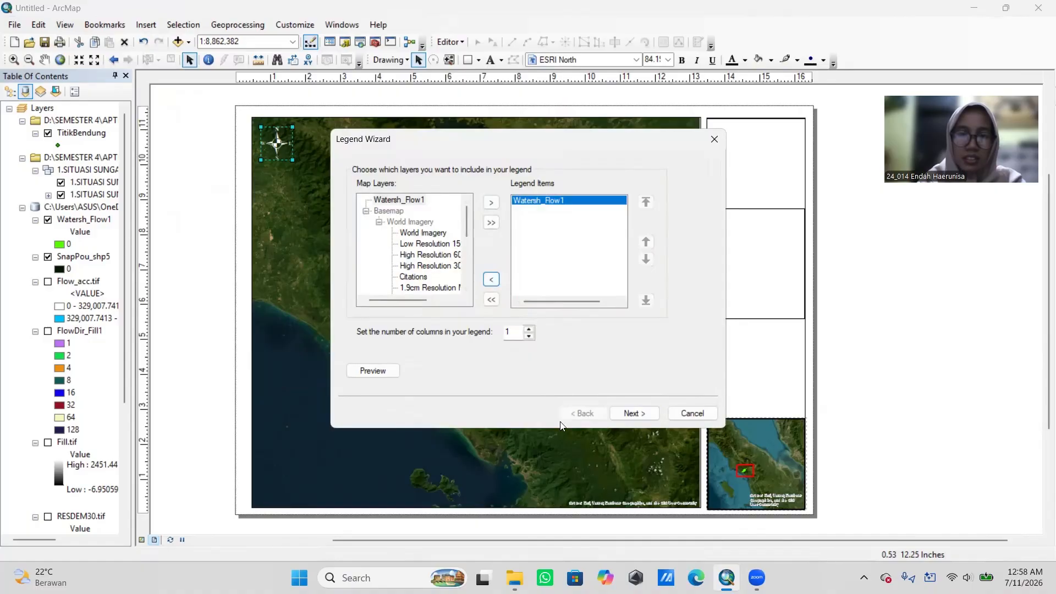
Step: Create the one-column legend with the default title and patch settings and place it in the middle information box
click(648, 412)
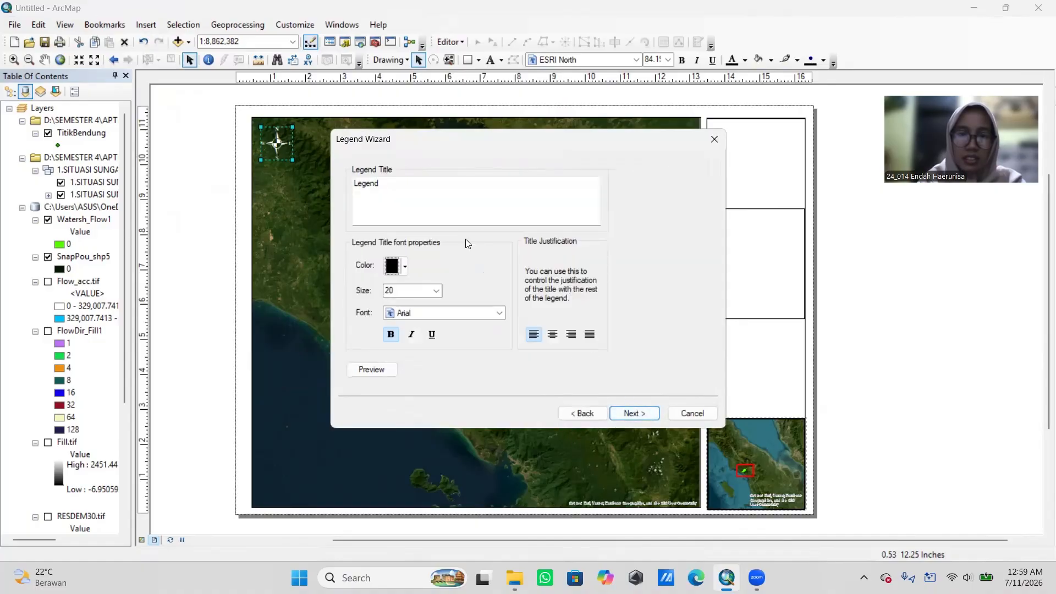
click(642, 412)
click(641, 411)
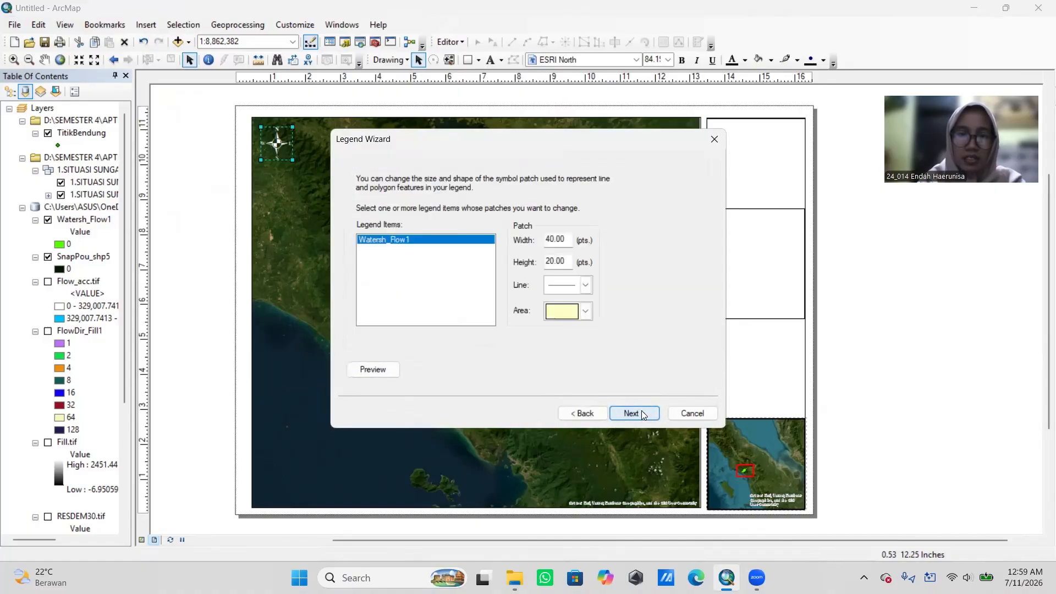
click(641, 412)
click(641, 413)
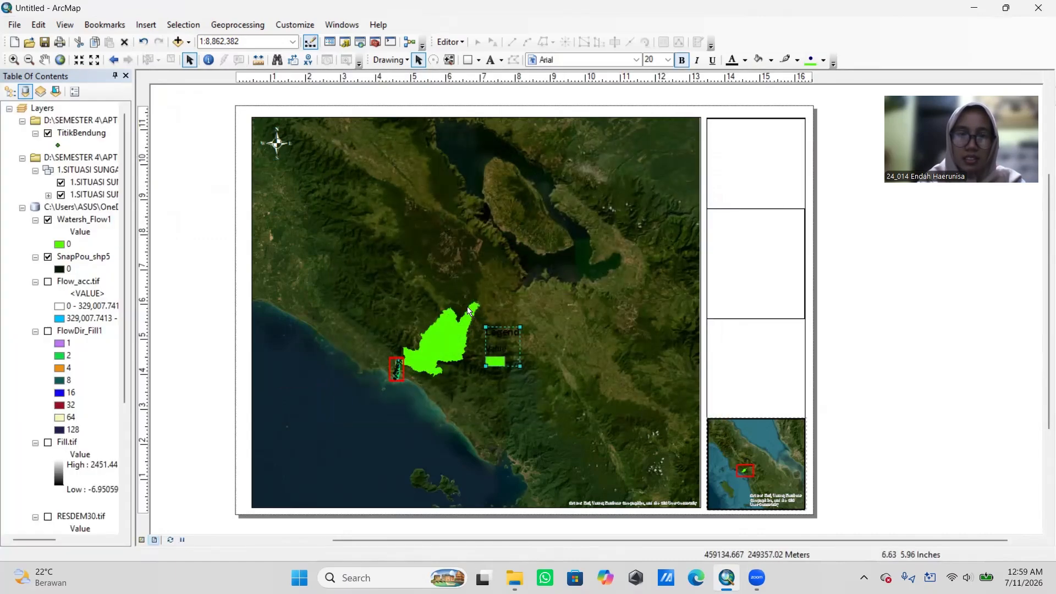
drag(502, 349, 753, 267)
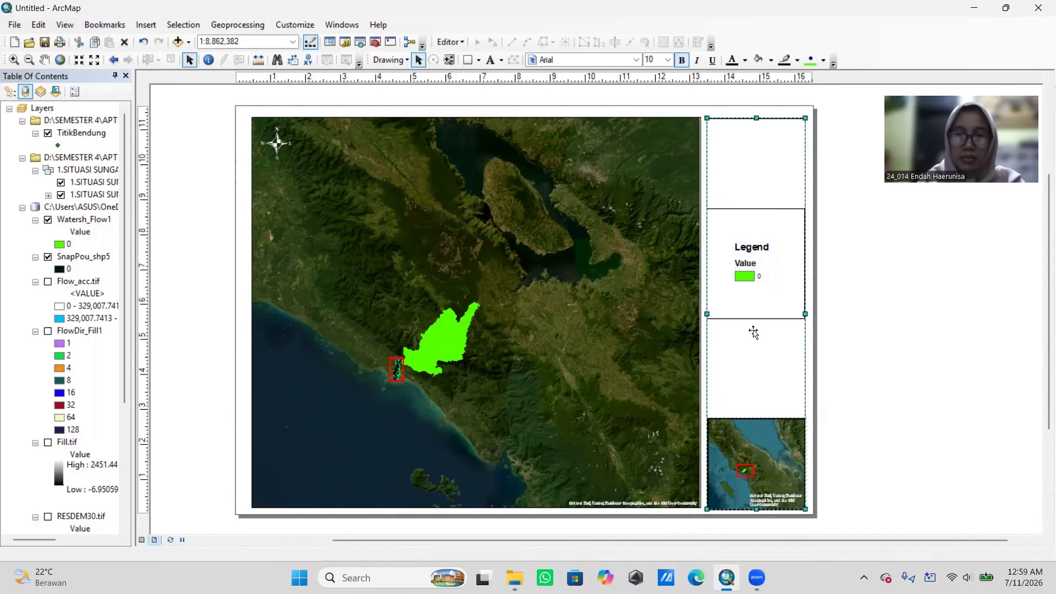
click(745, 265)
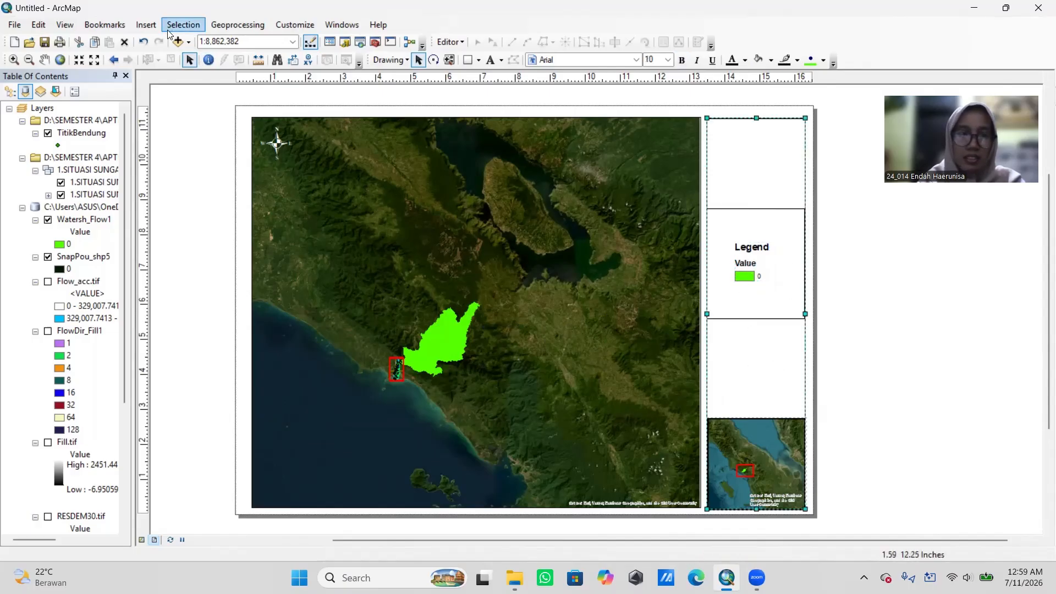
click(146, 25)
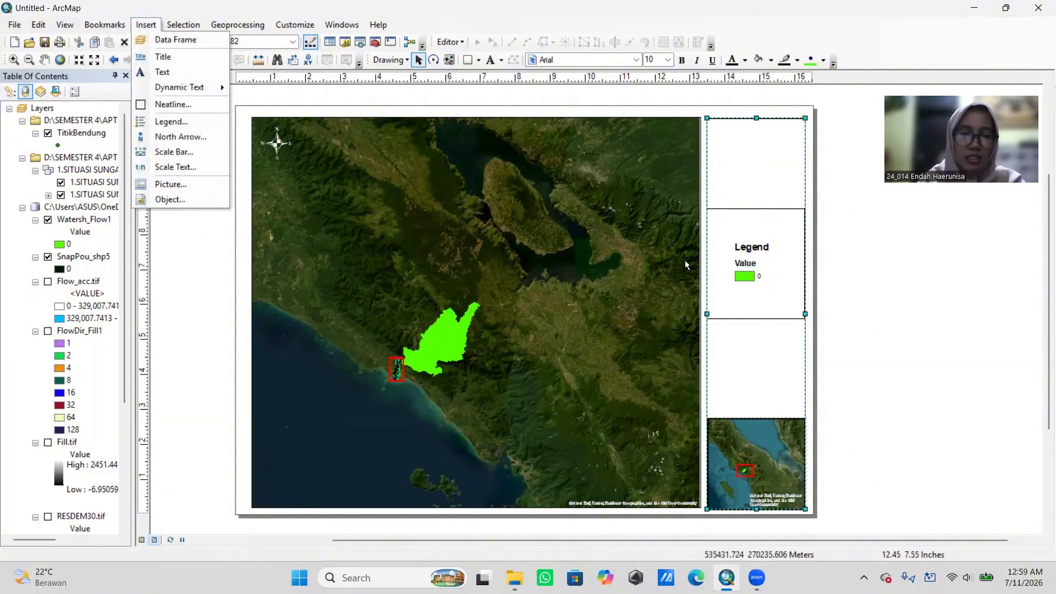
drag(749, 258, 753, 327)
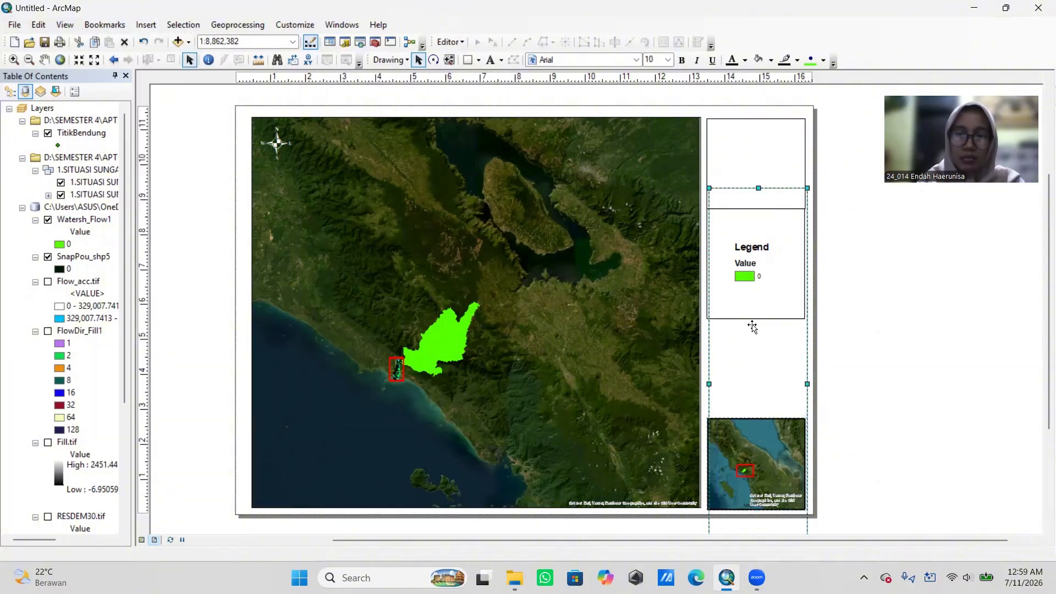
key(ctrl+z)
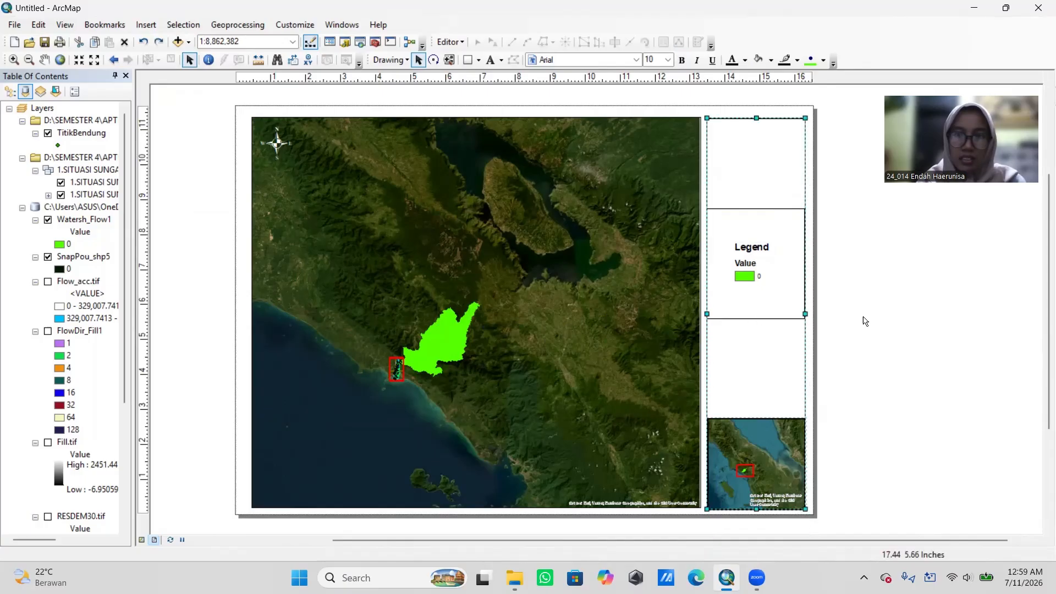
Step: Shorten the middle information box by raising its lower edge slightly
click(863, 318)
click(764, 318)
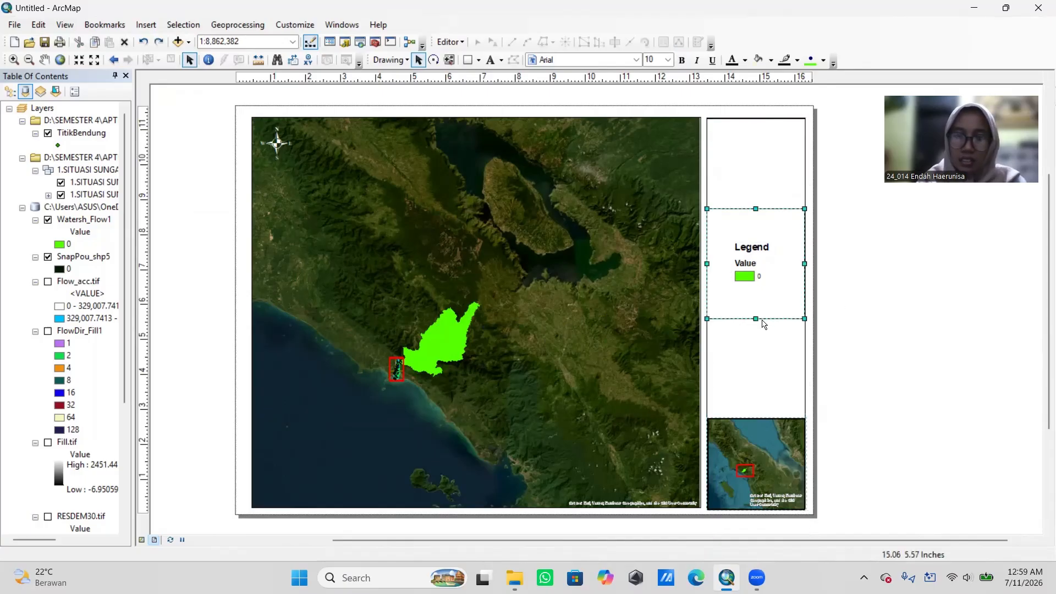
drag(756, 317, 757, 307)
click(839, 306)
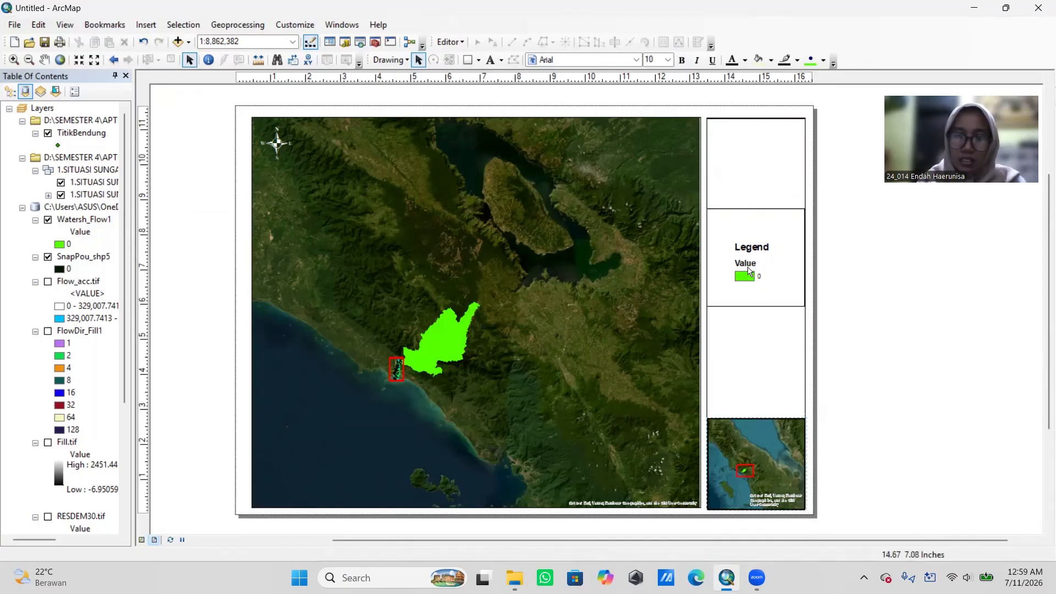
Step: Move the legend down into the empty box directly above the Sumatra inset
click(748, 260)
drag(748, 260, 750, 356)
click(826, 337)
click(146, 25)
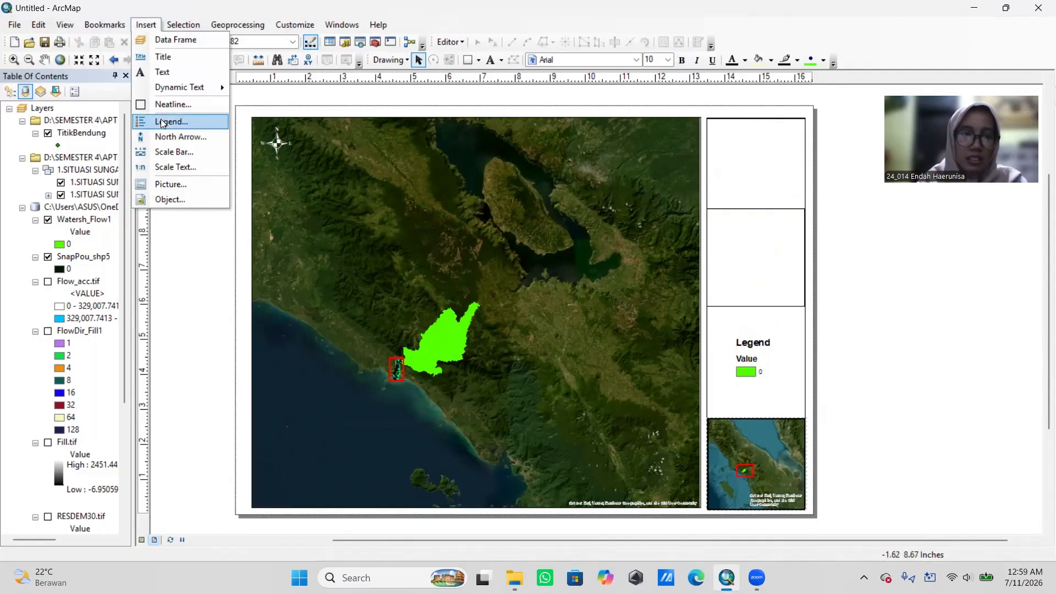
click(160, 119)
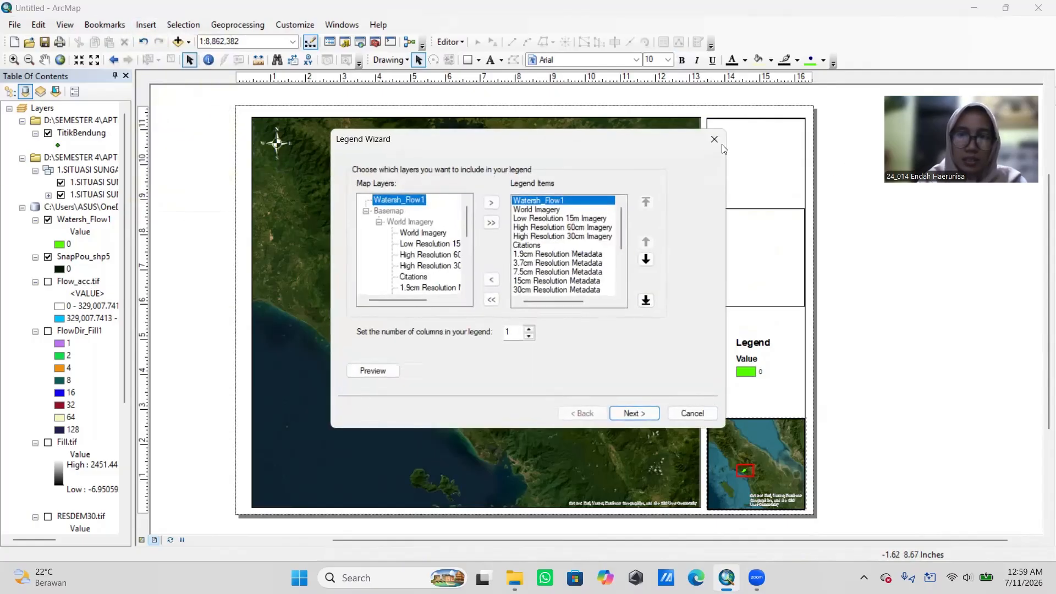
click(706, 145)
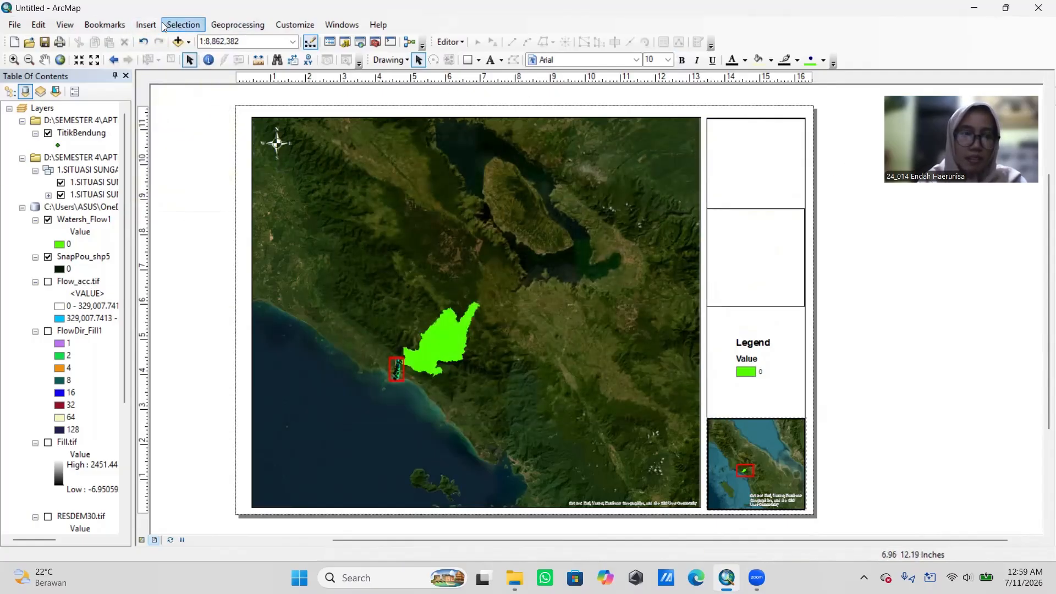
Step: Insert the Alternating Scale Bar 1 style scale bar and place it in the main map's lower-right corner
click(150, 25)
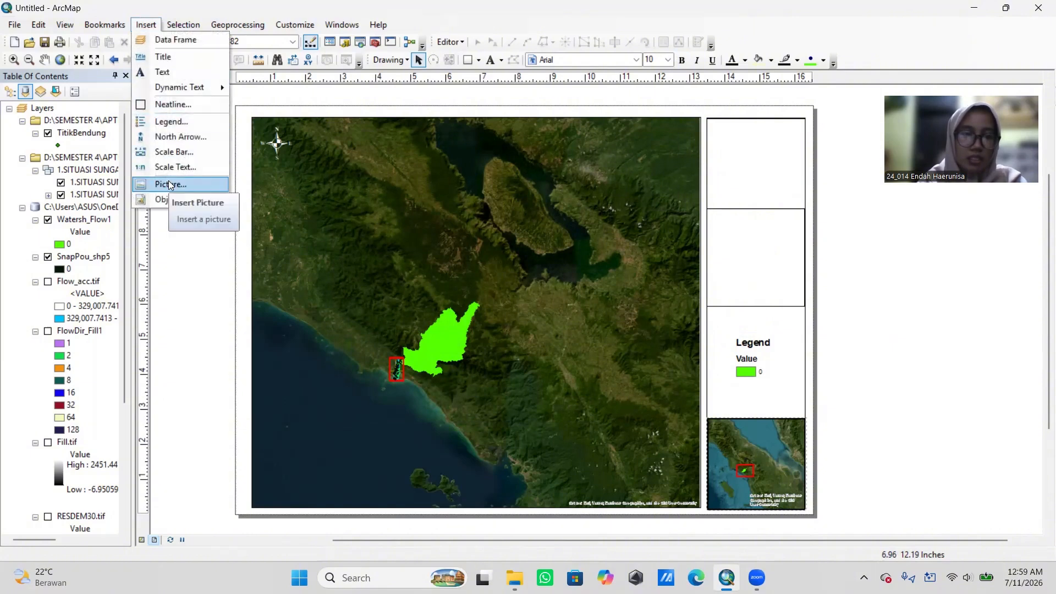
click(166, 157)
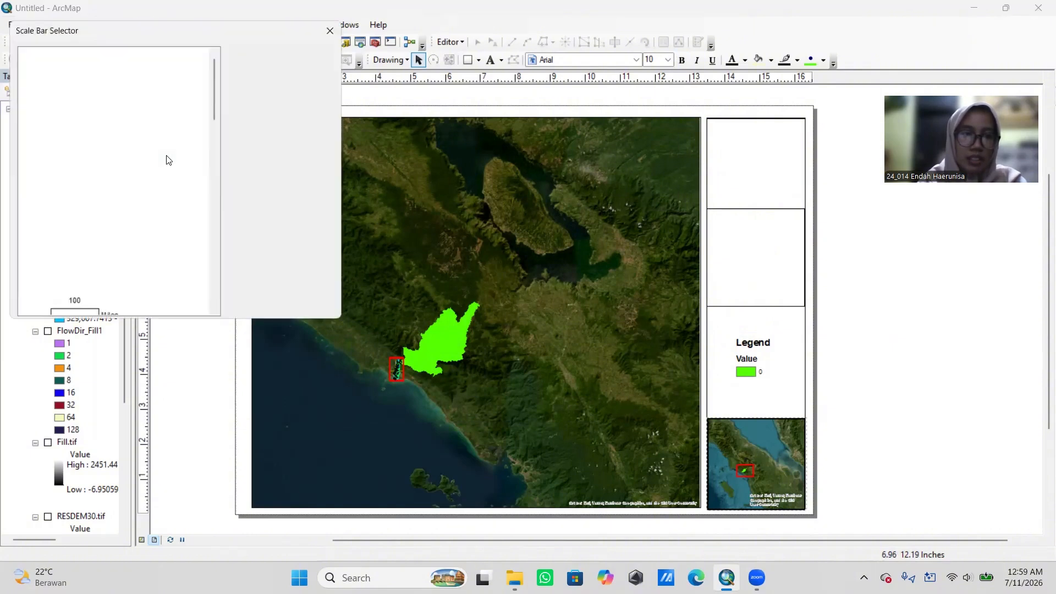
click(71, 239)
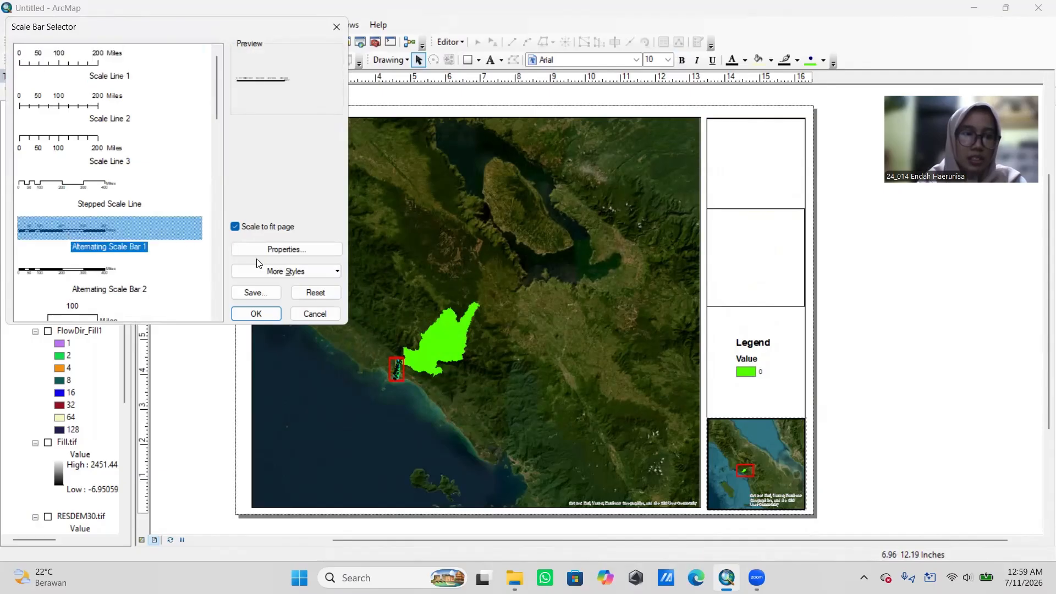
click(257, 313)
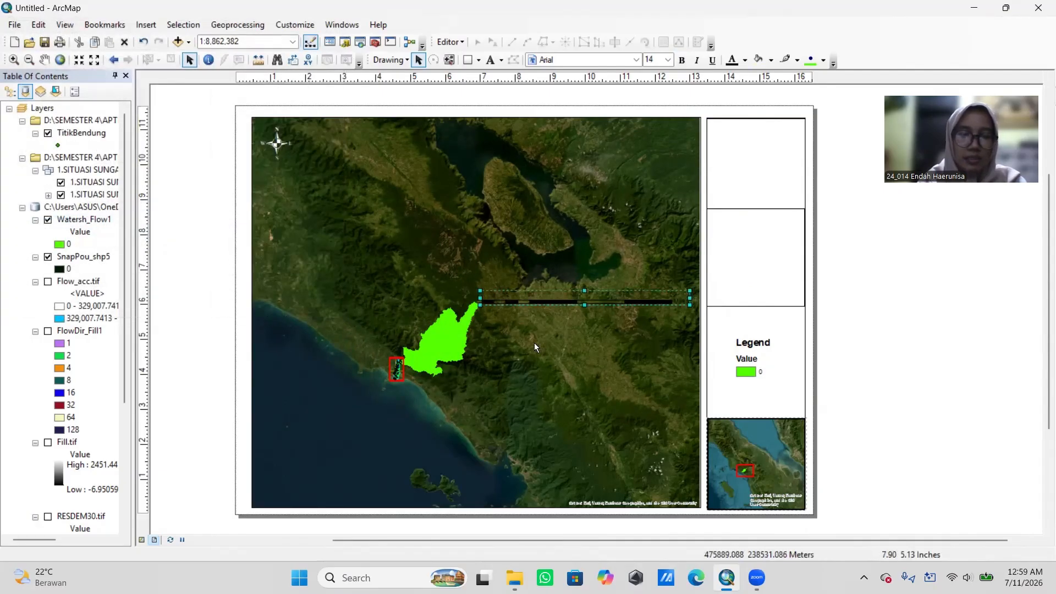
drag(616, 298, 621, 494)
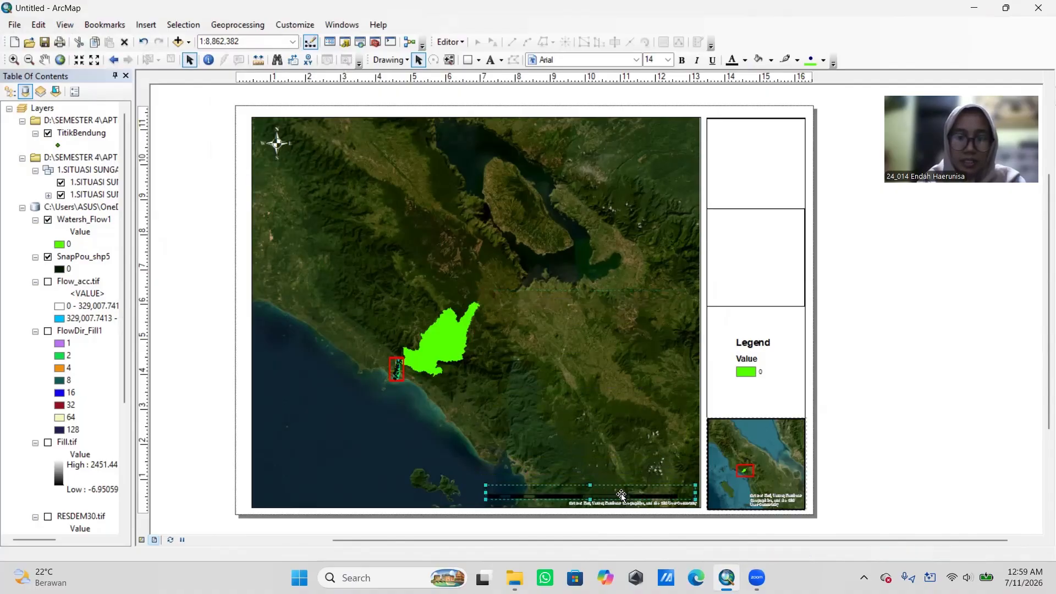
Step: Change the scale bar's text and bar colors to white and nudge it slightly upward above the imagery credits
right_click(622, 494)
click(672, 483)
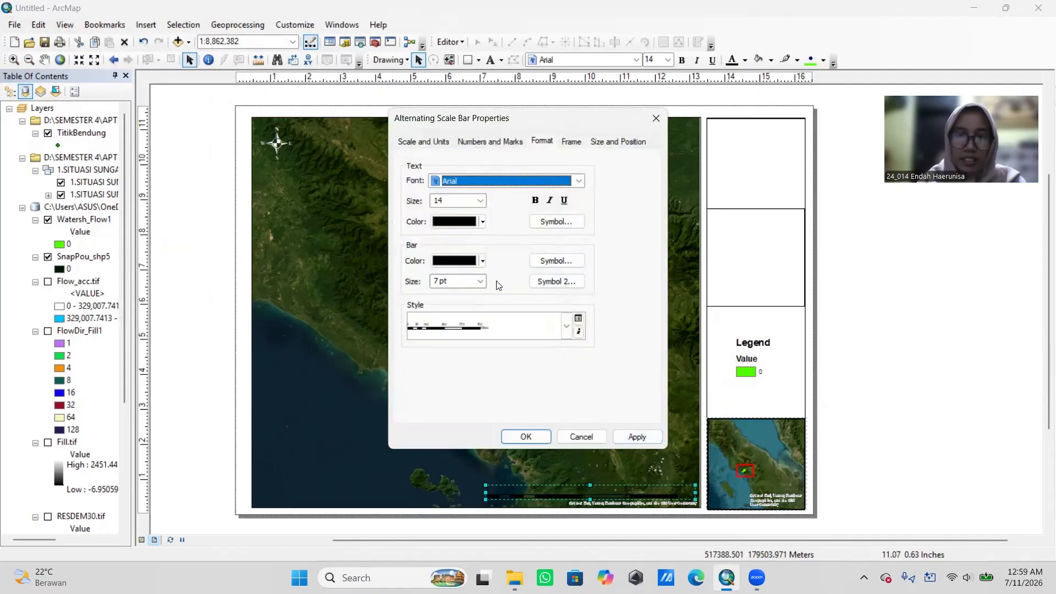
click(459, 222)
click(436, 256)
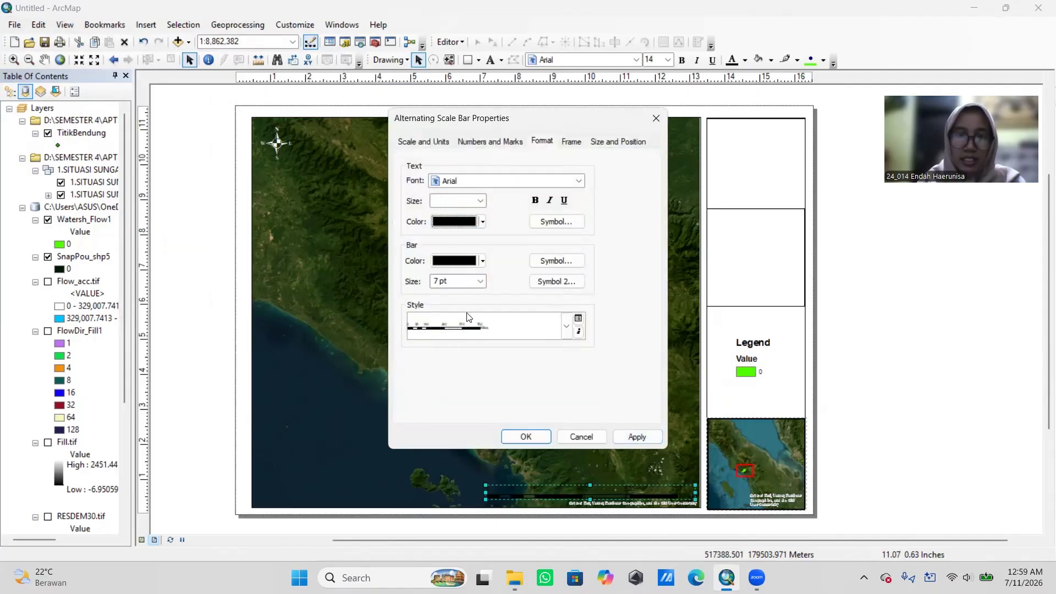
click(456, 261)
click(437, 295)
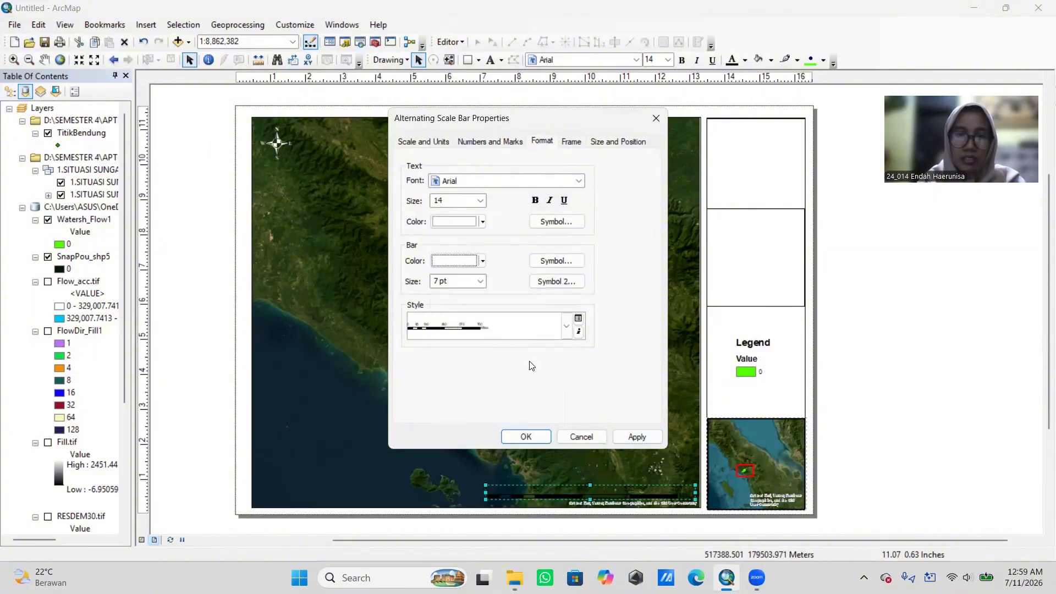
click(636, 437)
click(526, 437)
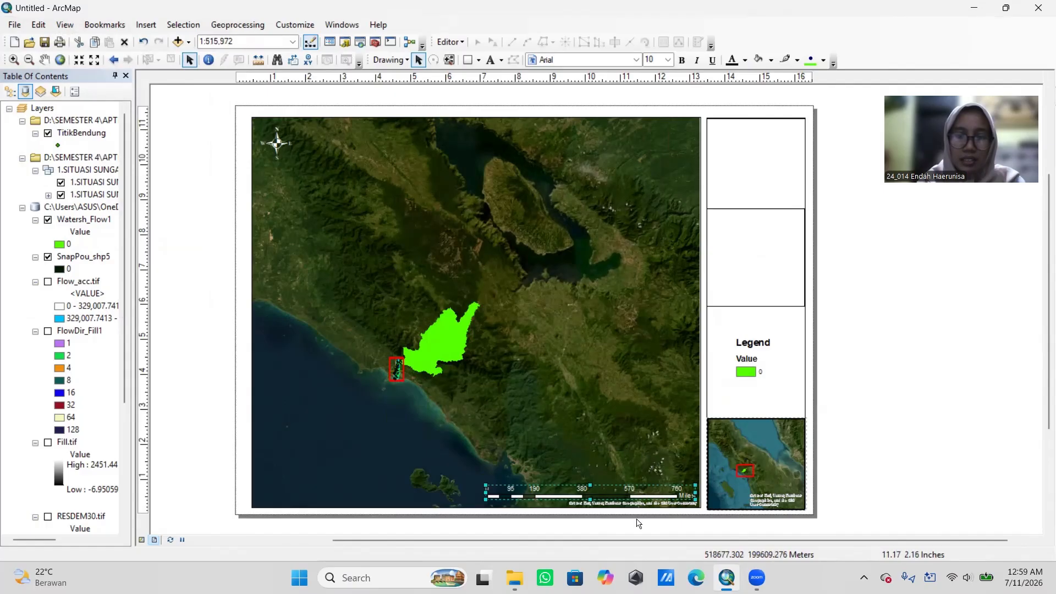
drag(621, 495, 620, 490)
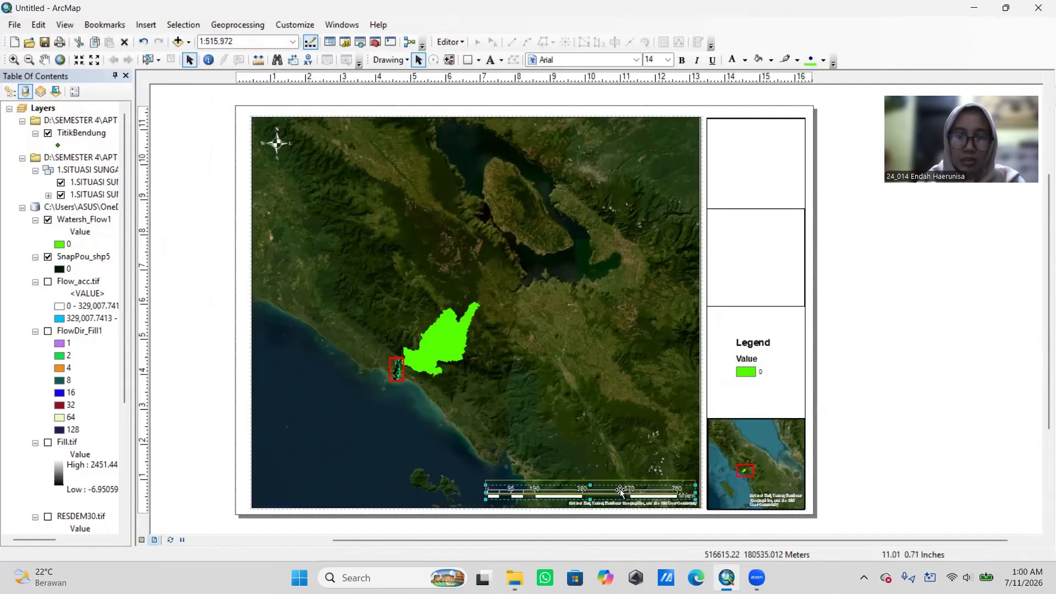
click(607, 436)
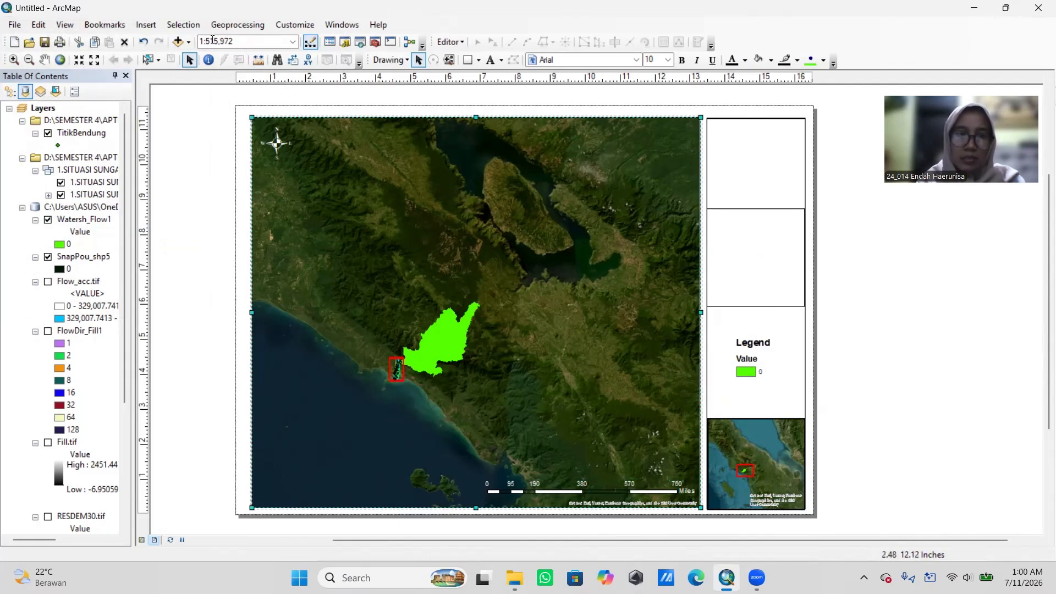
Step: Insert the text "Deliniasi Daerah Aliran Sungai Sittakurak" and place it in the middle information box
click(145, 25)
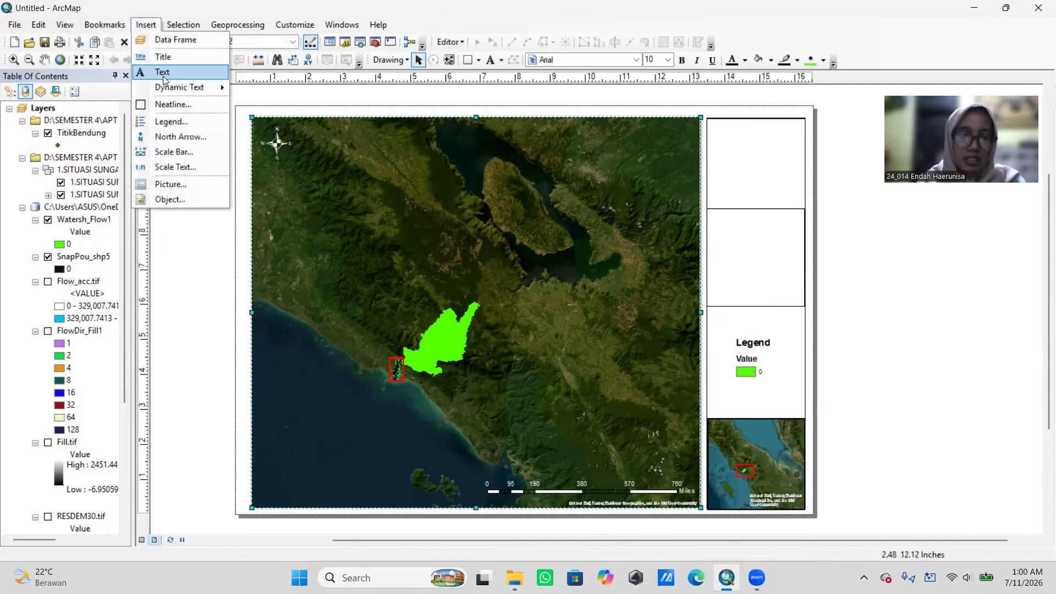
click(162, 70)
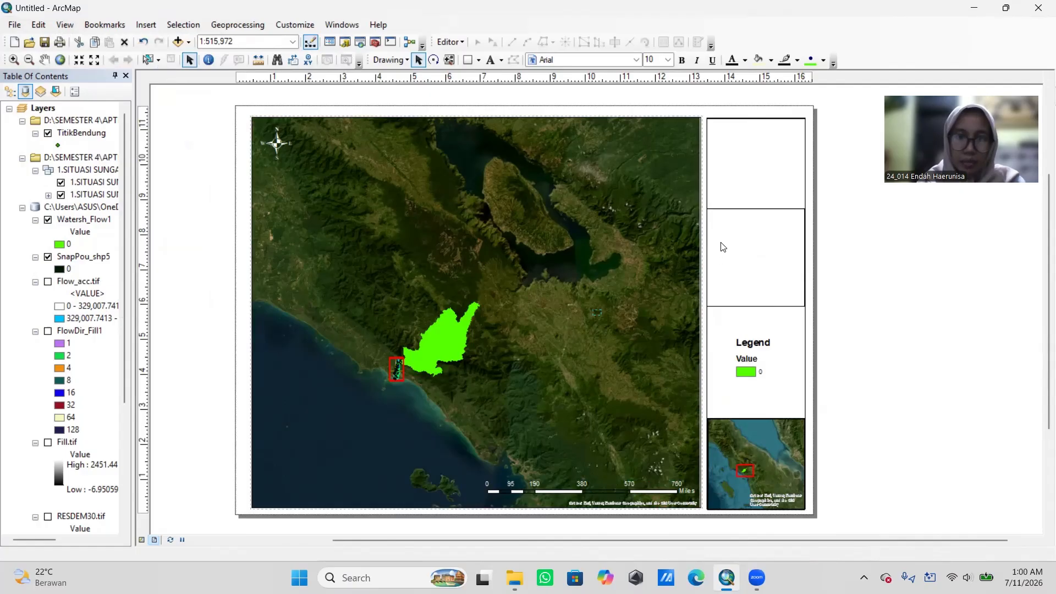
drag(598, 310, 742, 288)
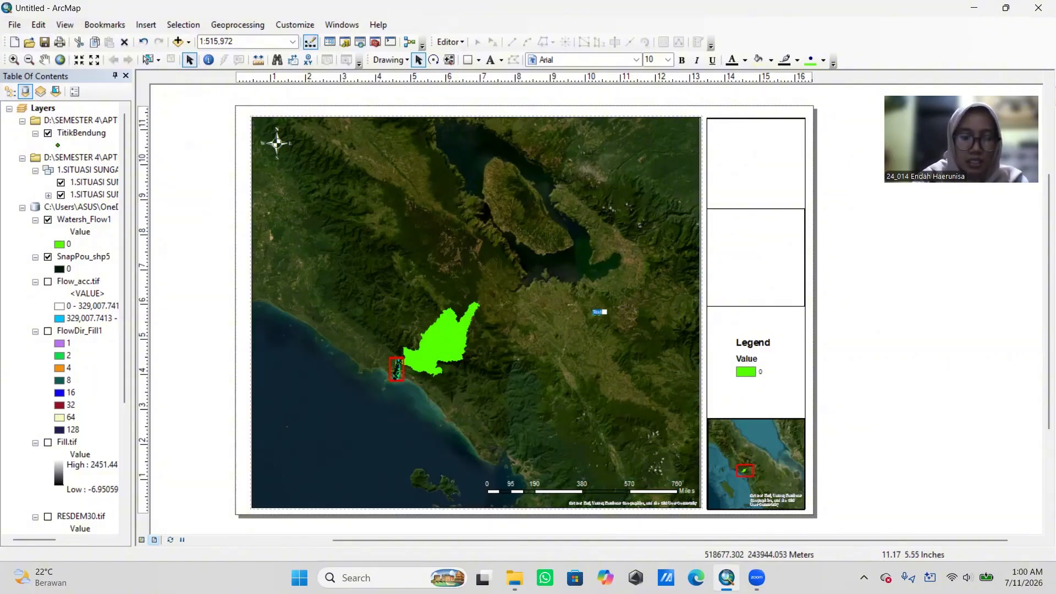
text(Deliniasi Daerah Aliran)
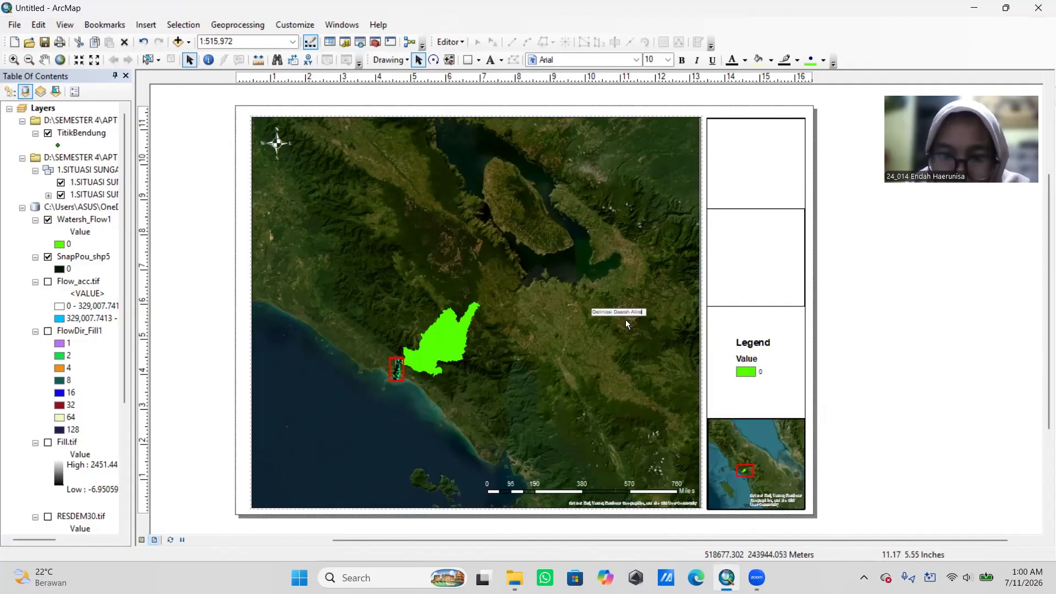
text(gai)
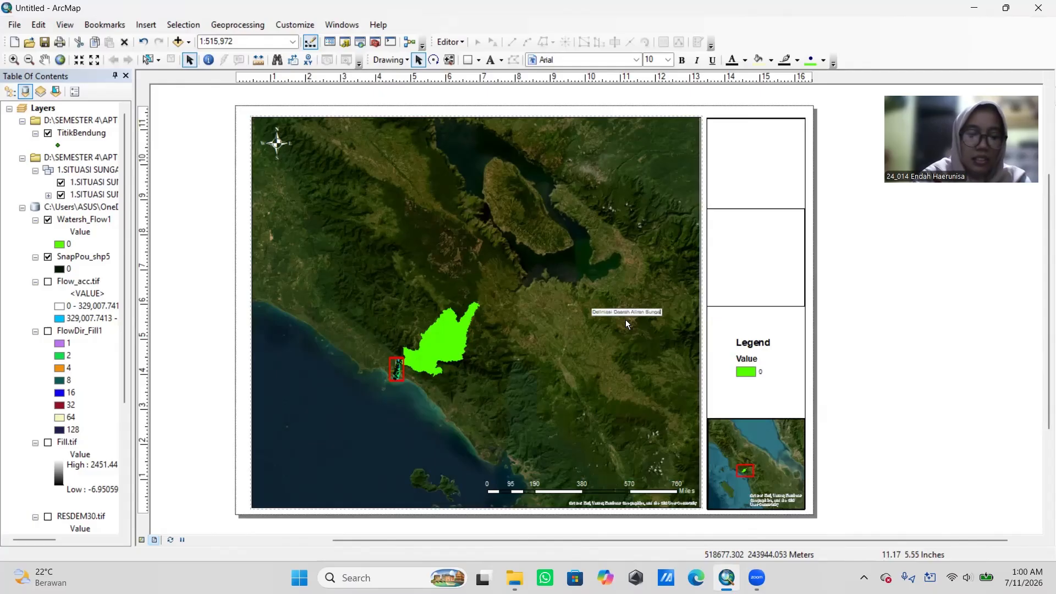
text( Sittakural)
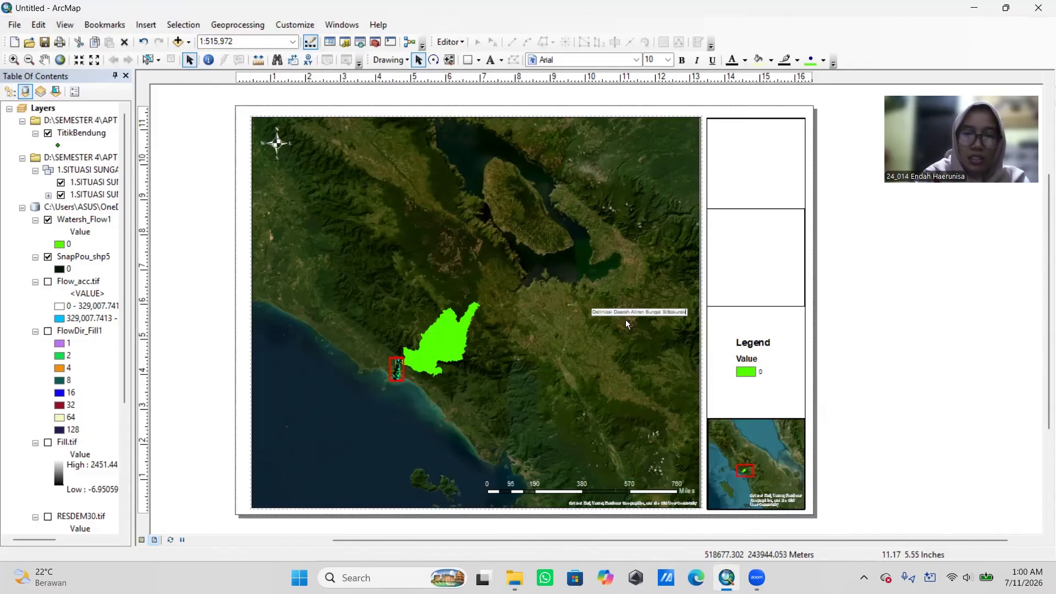
key(Return)
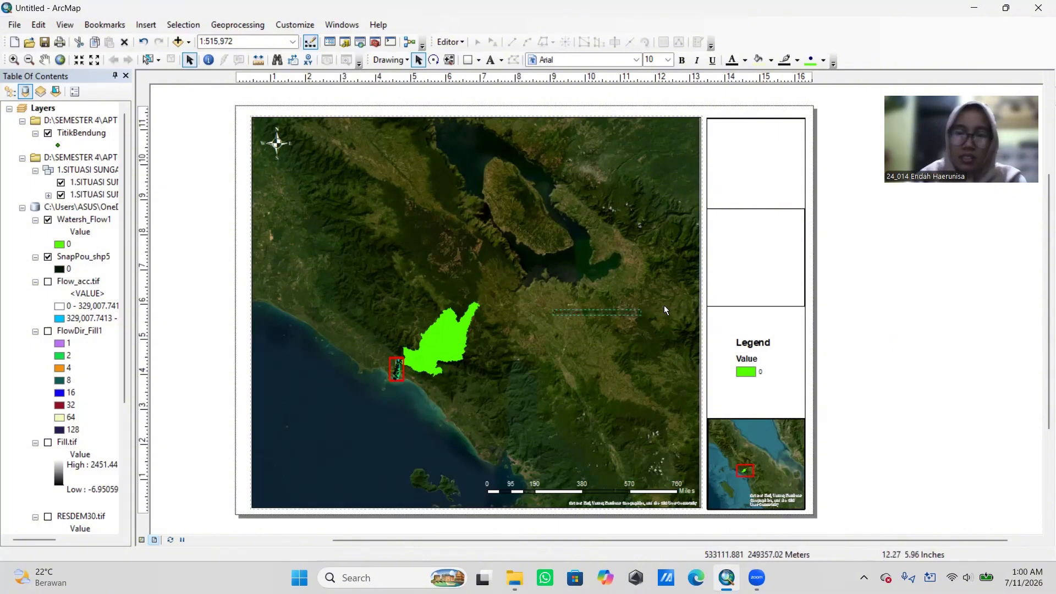
drag(611, 313, 771, 255)
click(826, 270)
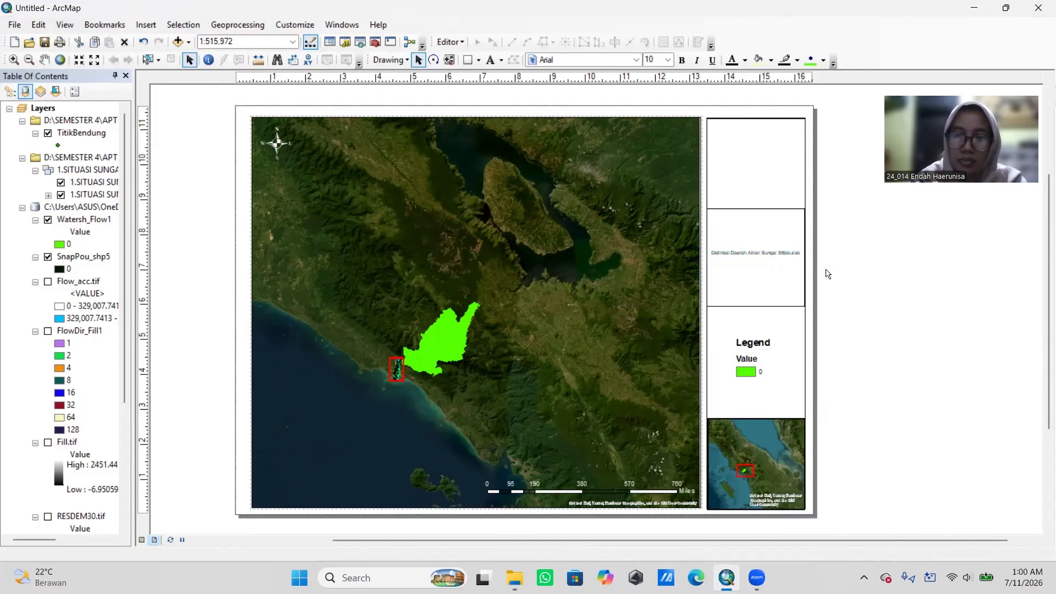
Step: Copy the Universitas Jenderal Achmad Yani logo file from File Explorer's recent files and return to the ArcMap layout
click(779, 163)
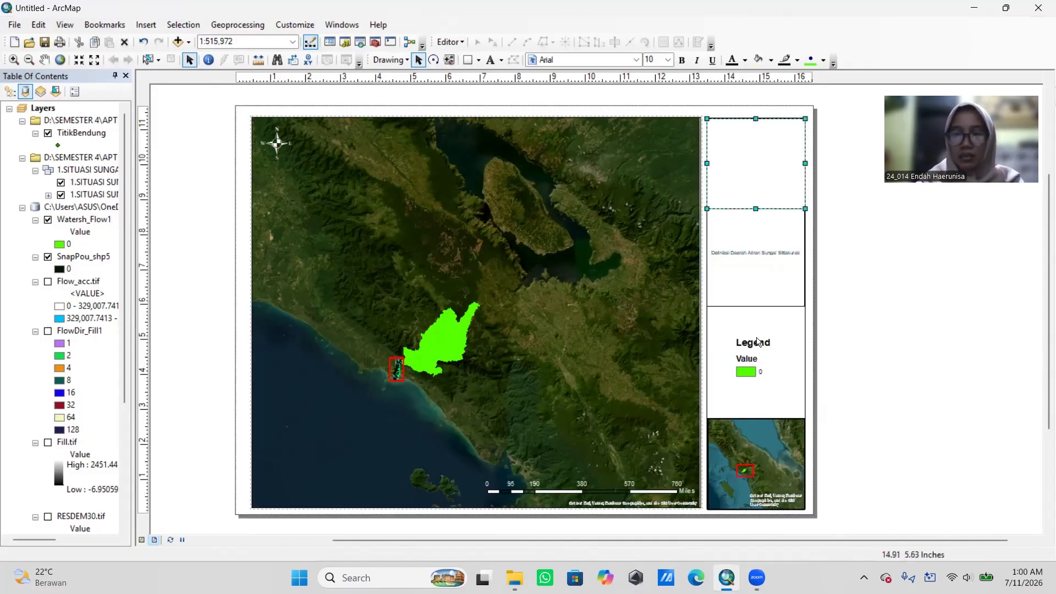
click(515, 578)
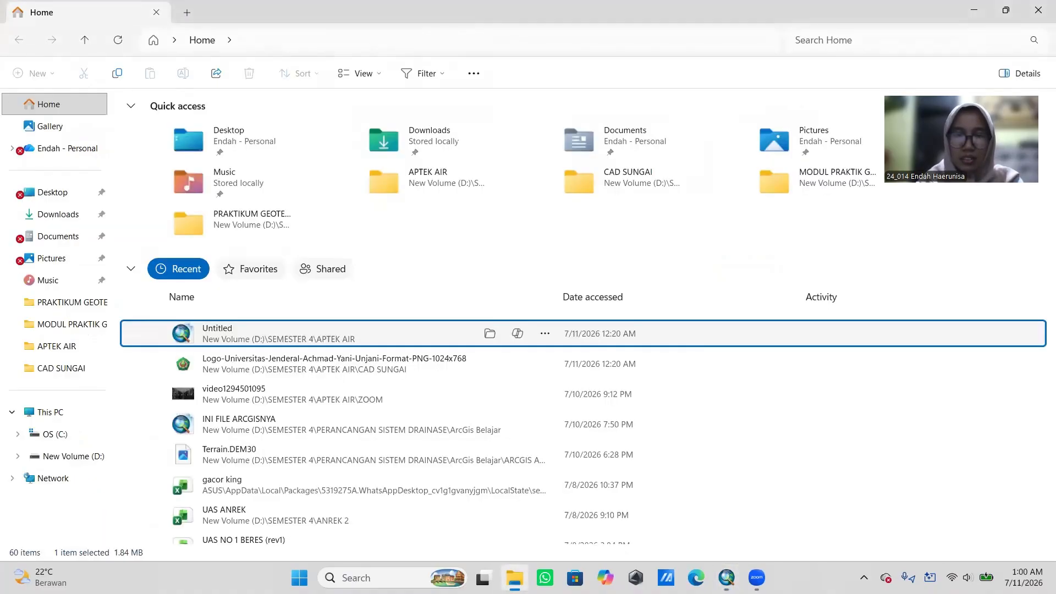
click(275, 375)
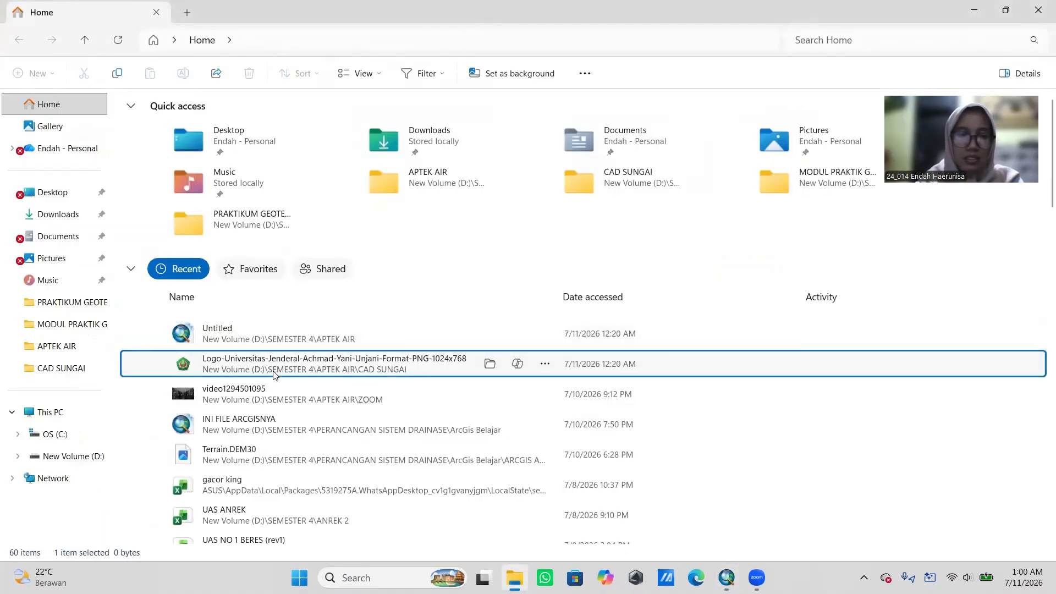
right_click(275, 374)
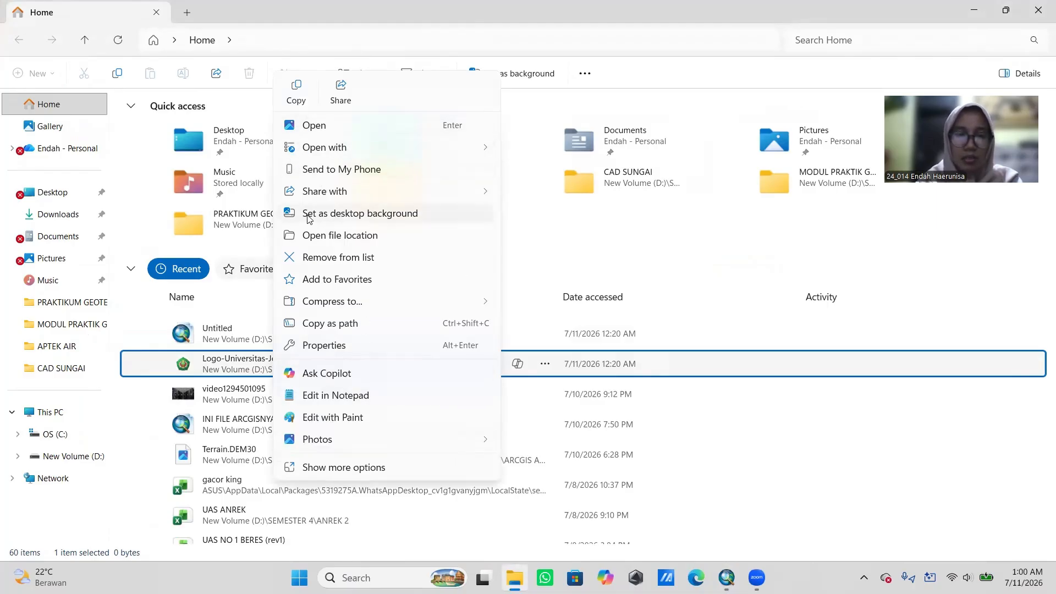
click(292, 101)
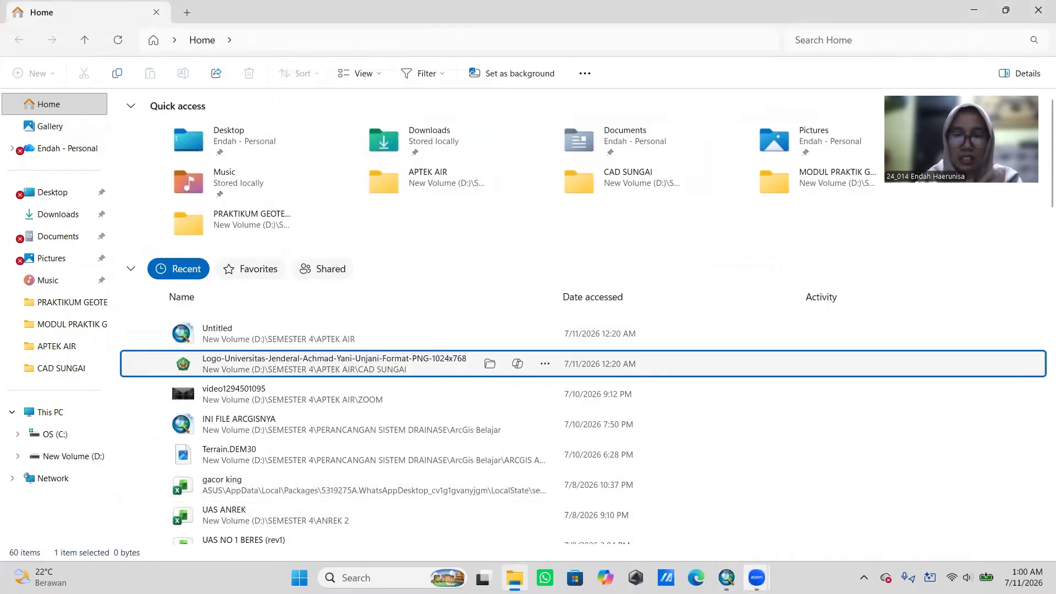
click(726, 578)
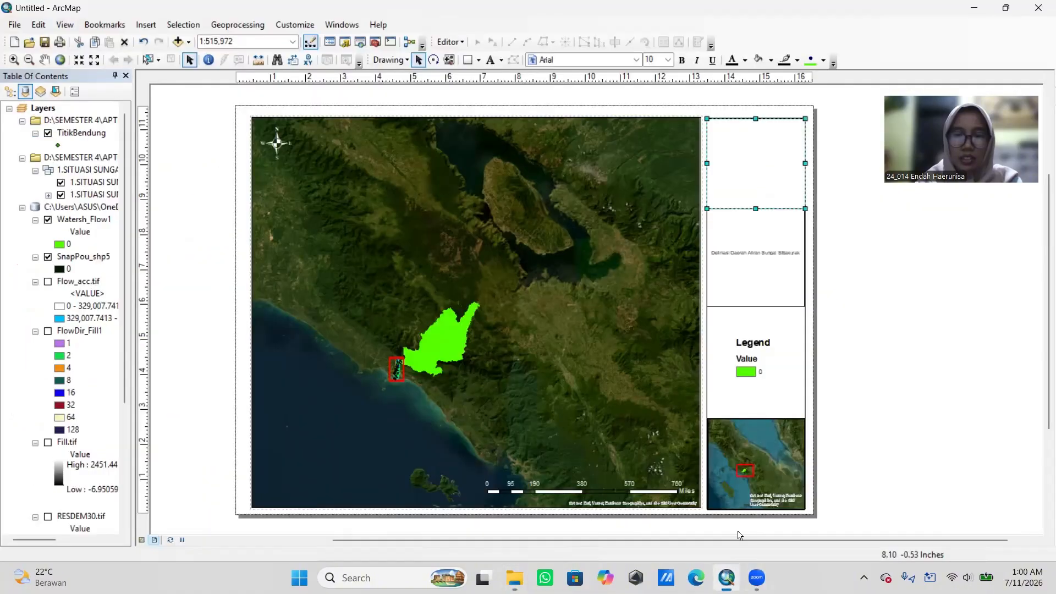
click(752, 165)
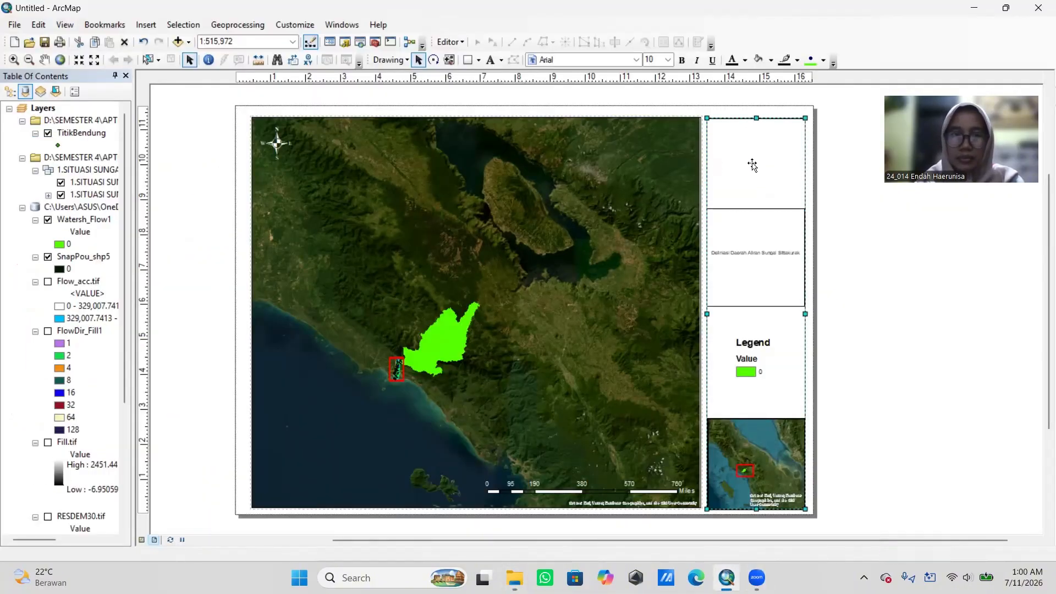
click(146, 26)
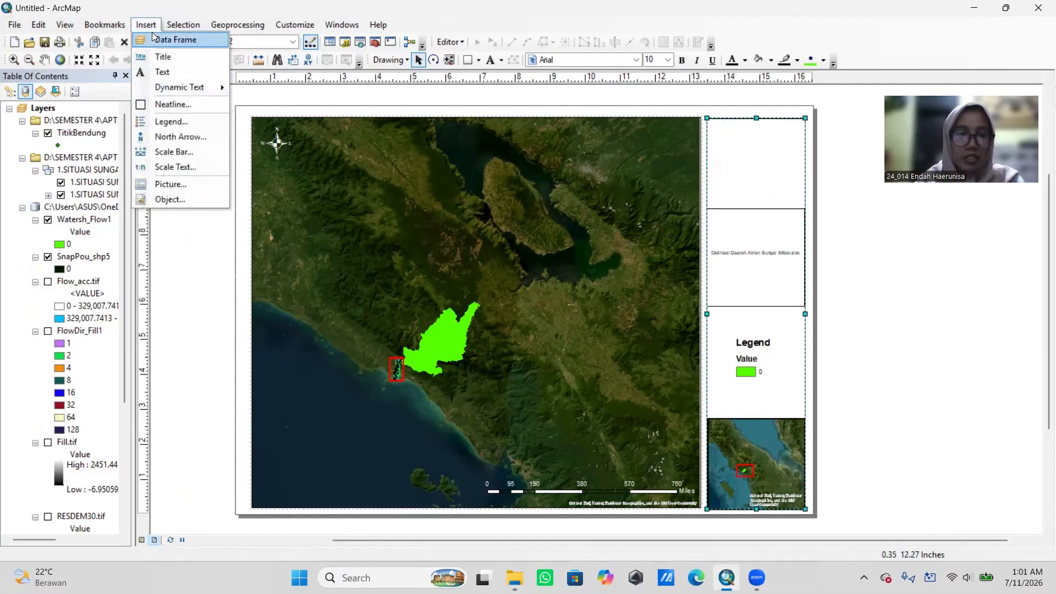
click(175, 184)
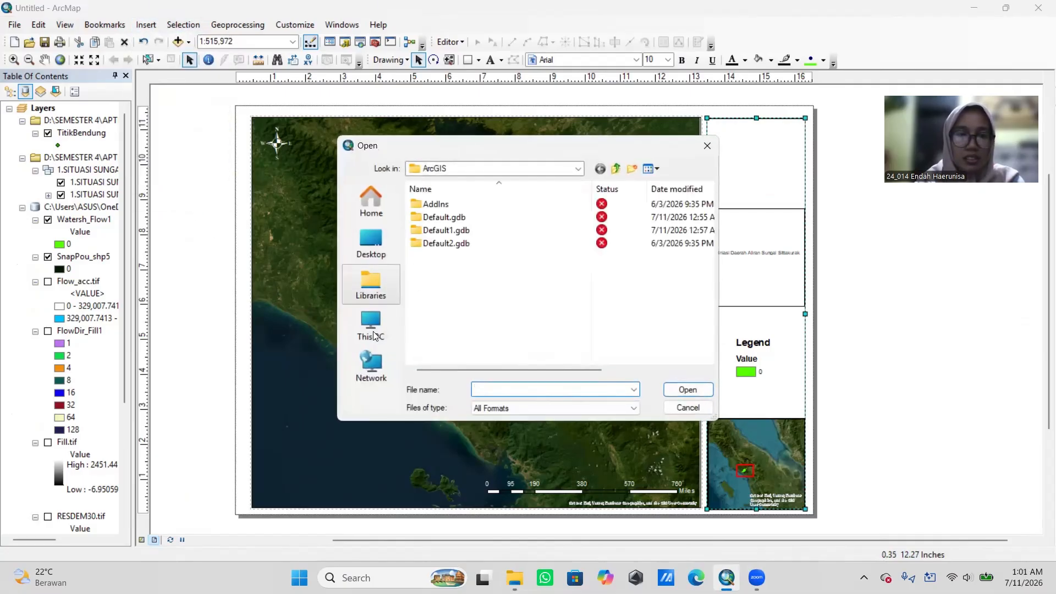
click(368, 331)
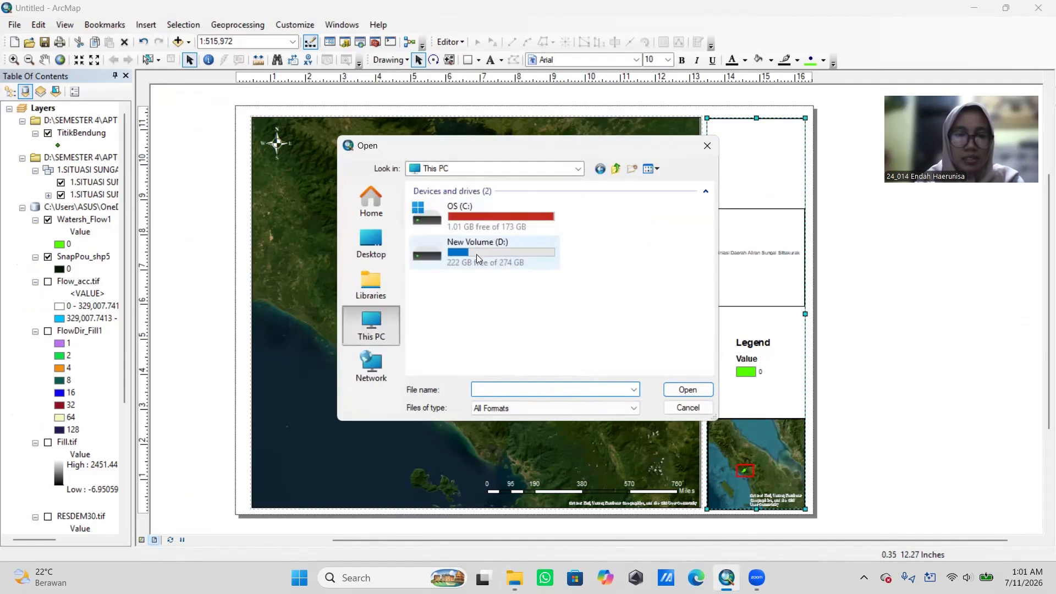
double_click(476, 254)
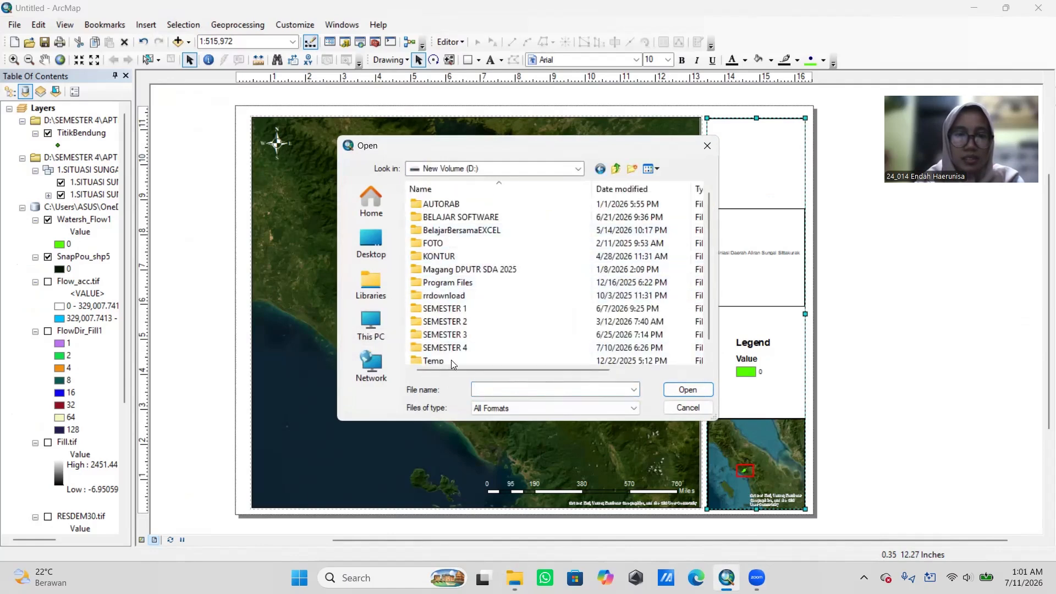
click(457, 350)
double_click(456, 349)
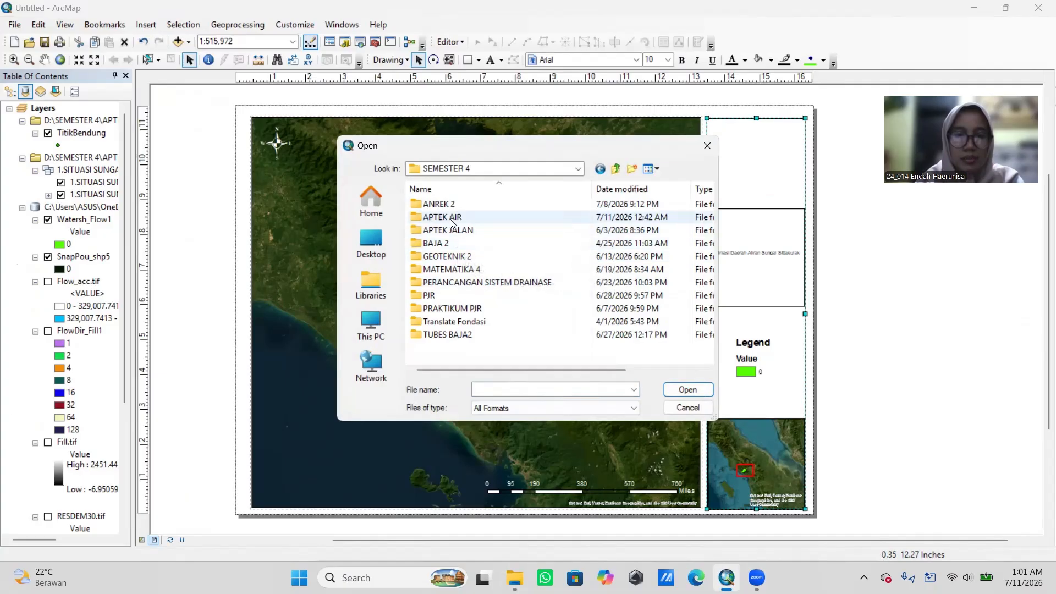
double_click(451, 219)
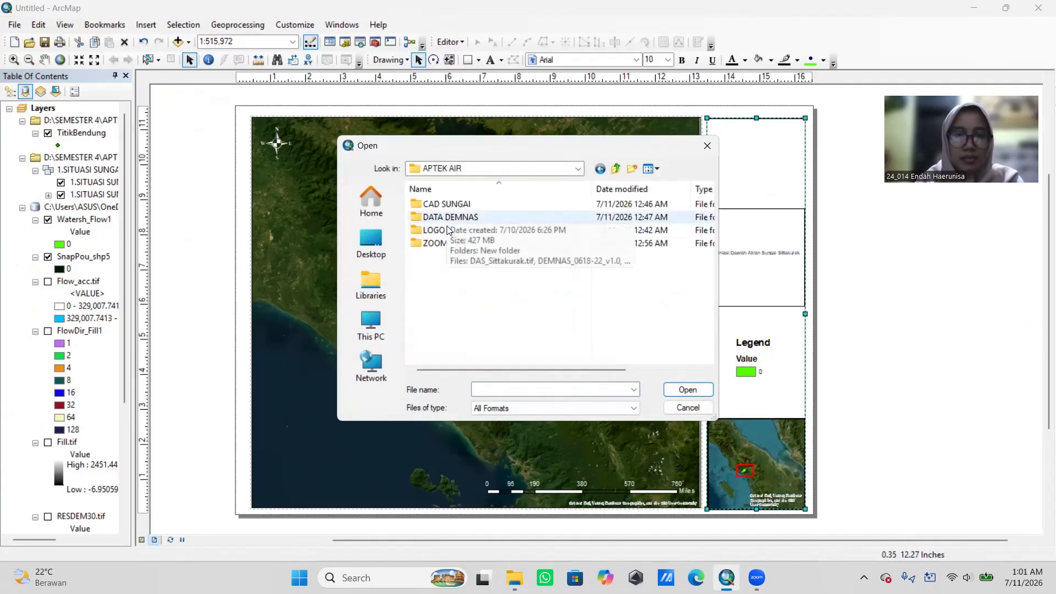
click(440, 235)
double_click(438, 236)
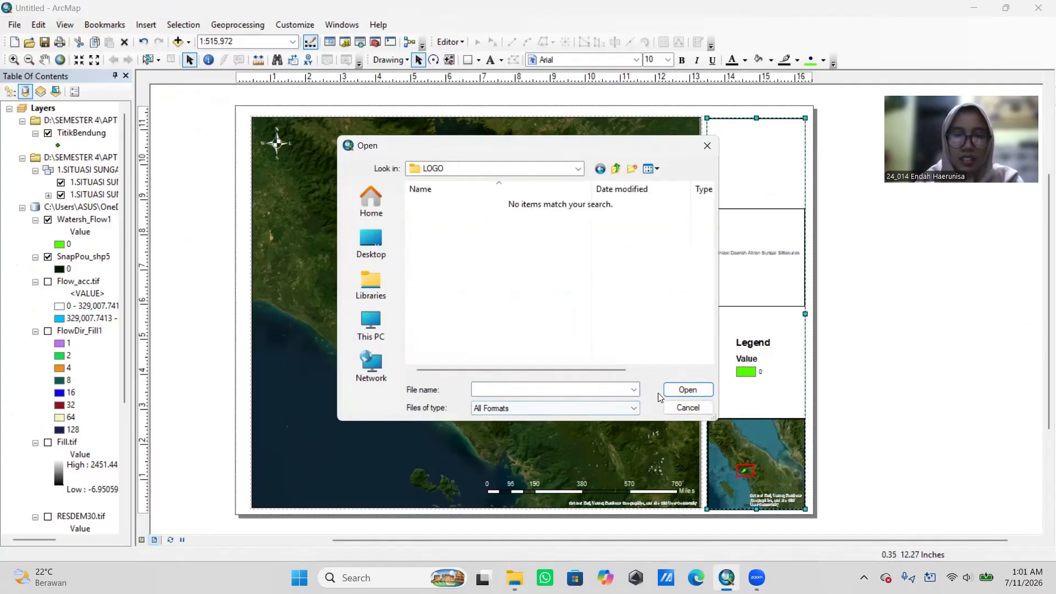
click(688, 408)
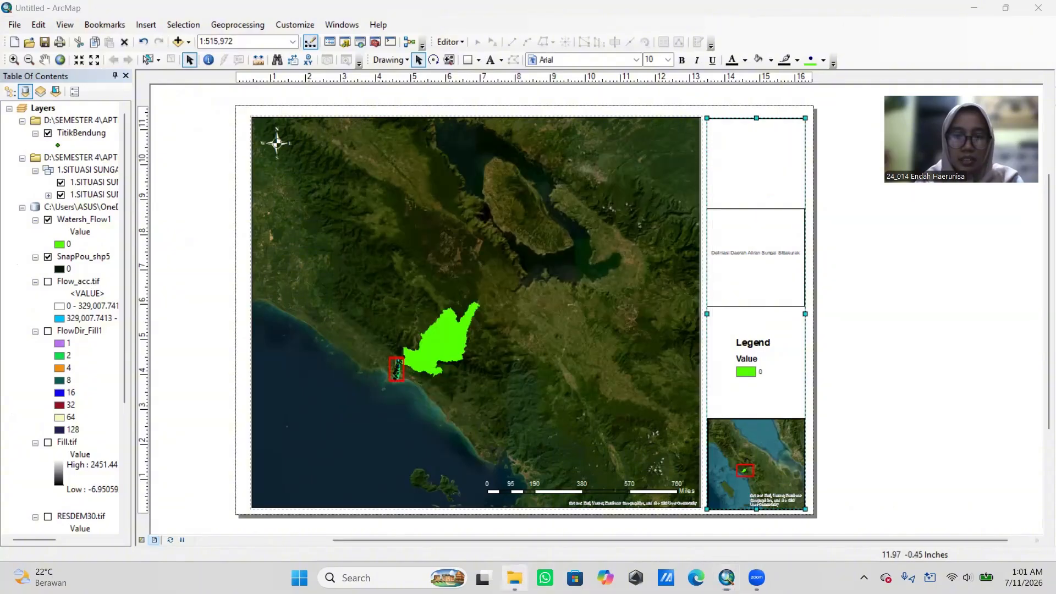
Step: Open the university logo image from File Explorer, copy the picture and paste it into the ArcMap layout
click(514, 577)
double_click(269, 363)
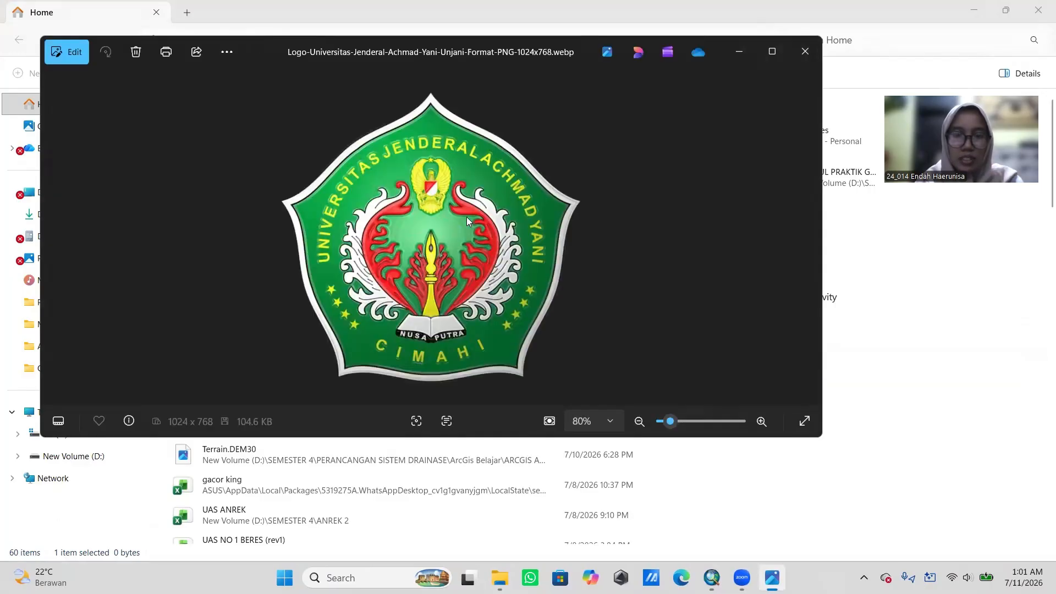
key(ctrl+c)
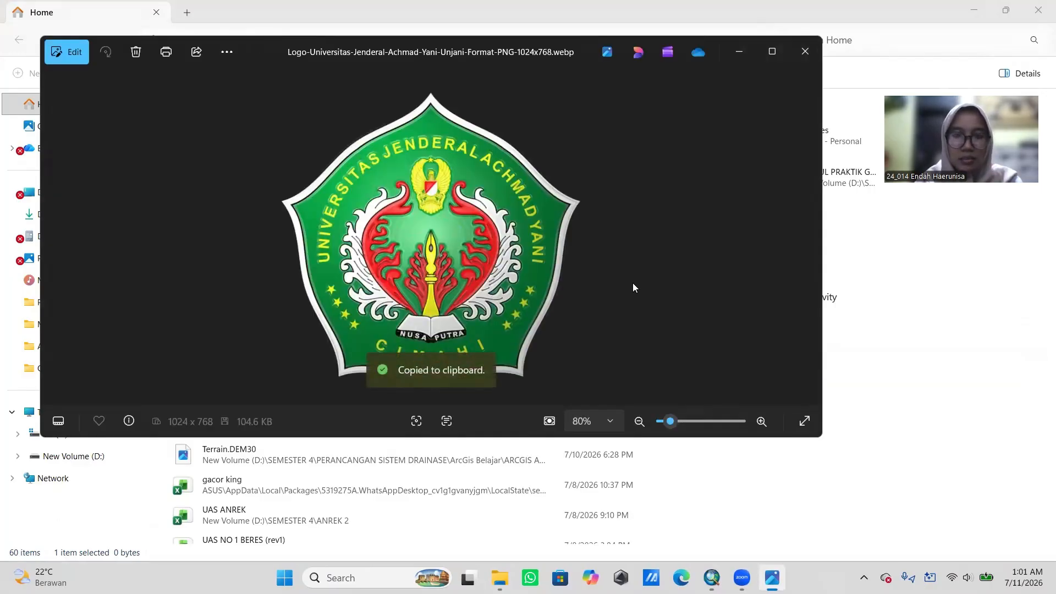
mouse_move(712, 577)
click(742, 539)
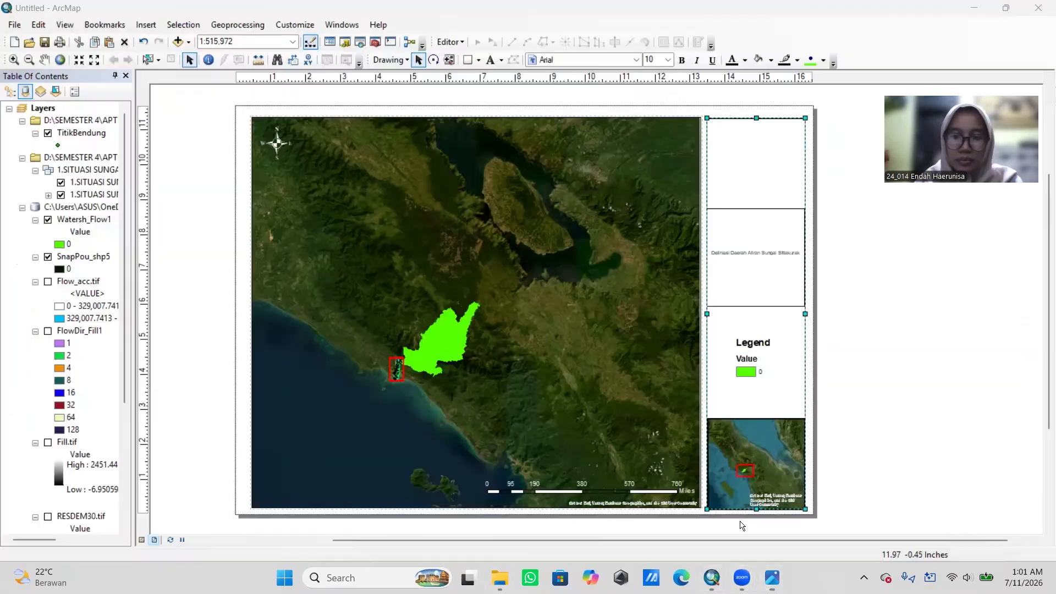
key(ctrl+v)
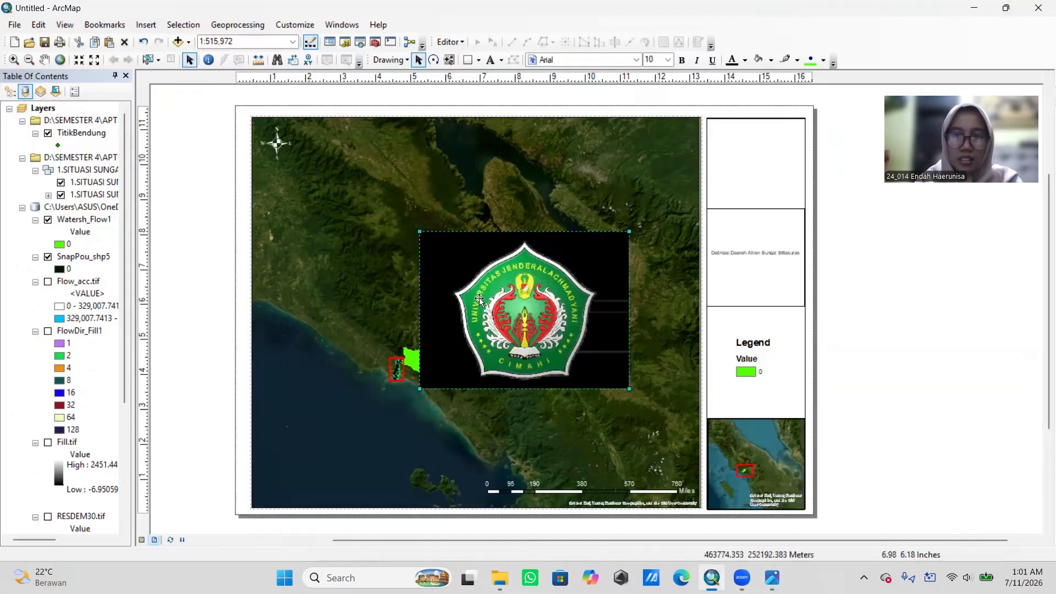
Step: Shrink the pasted university logo and center it inside the empty uppermost information box
drag(520, 315, 743, 192)
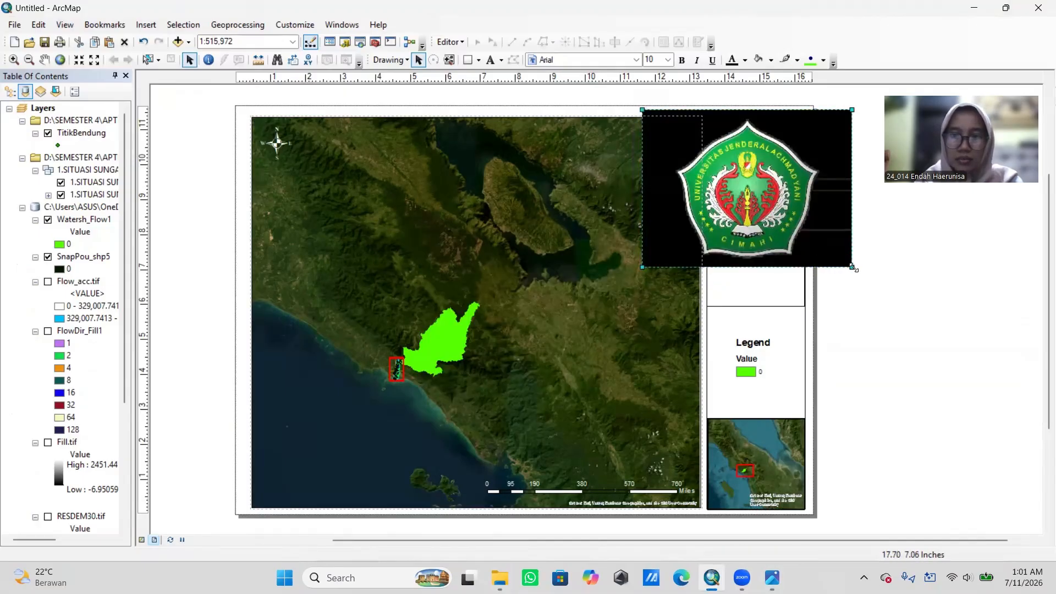
drag(852, 267, 783, 215)
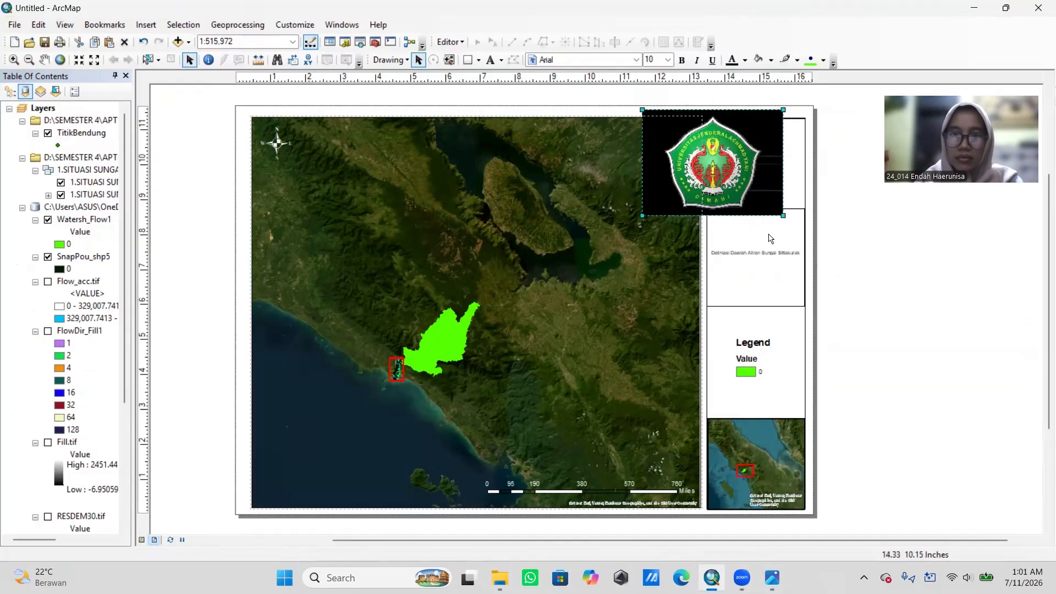
mouse_move(742, 578)
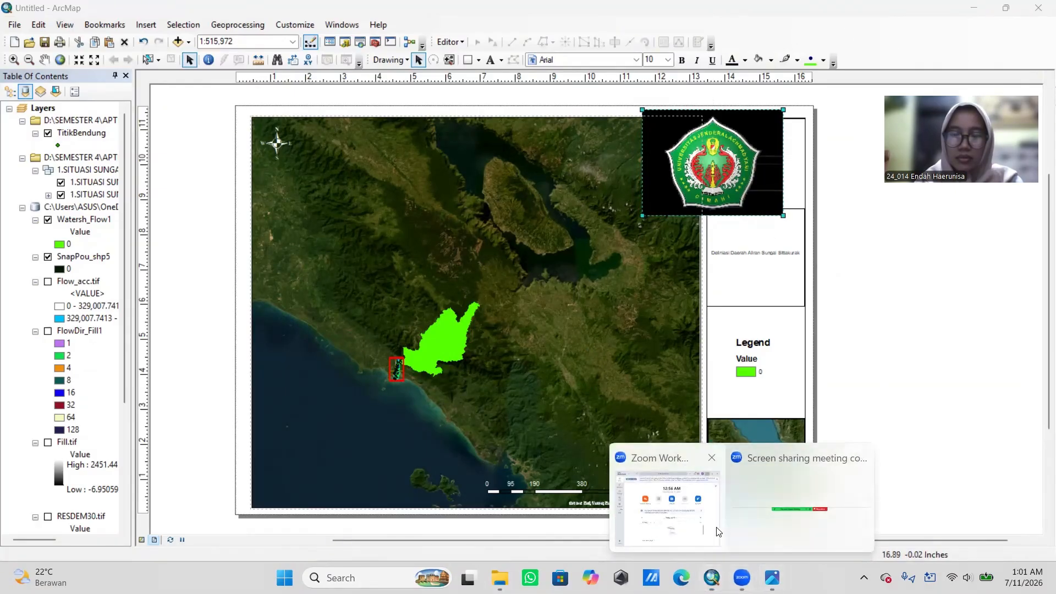
click(701, 524)
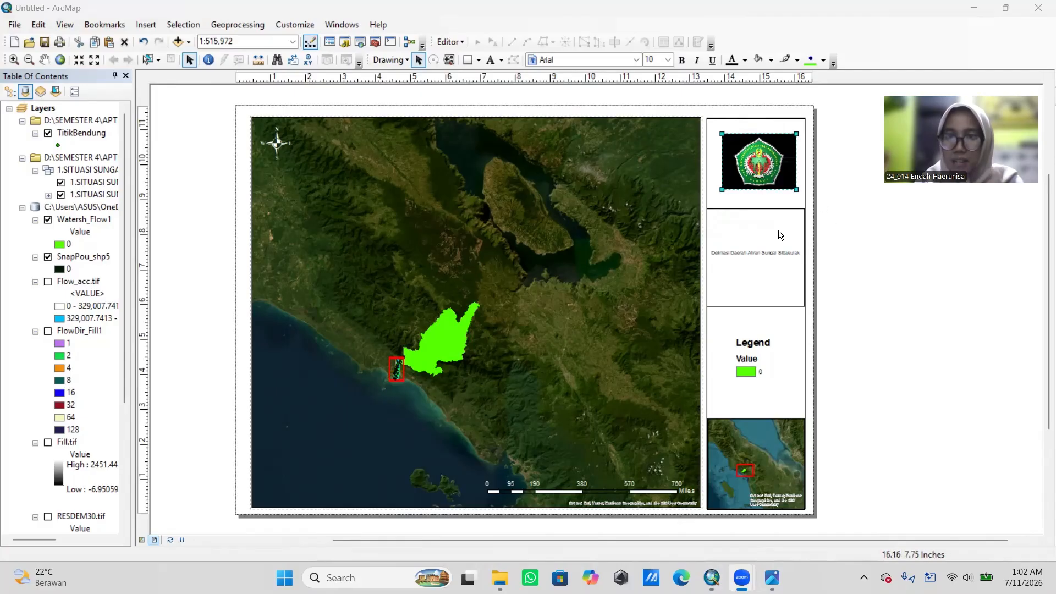
click(764, 171)
mouse_move(763, 169)
mouse_down()
mouse_move(672, 226)
mouse_move(772, 172)
mouse_up()
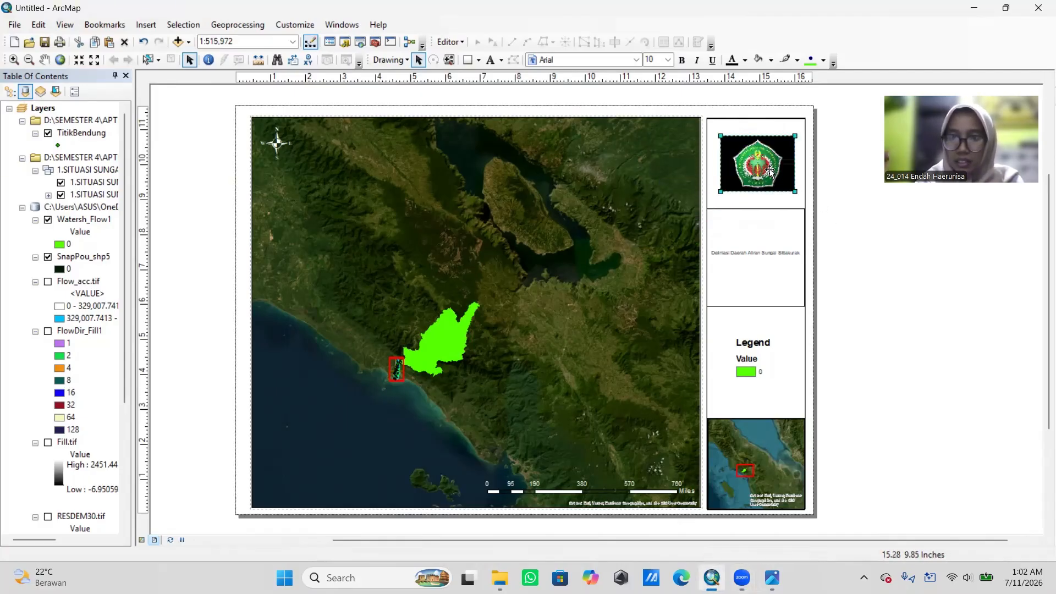
click(862, 220)
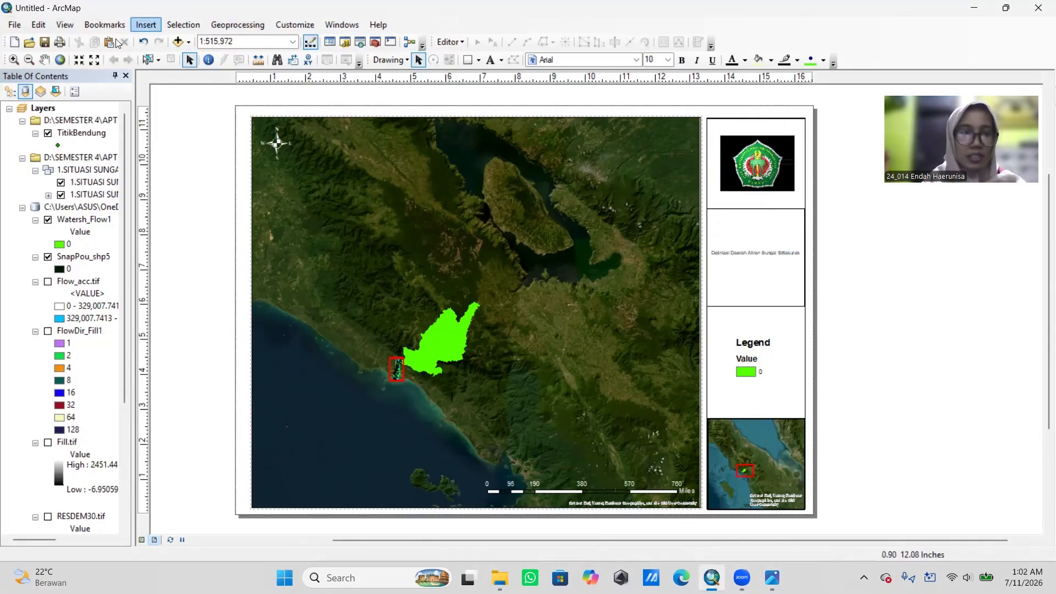
Step: Add a graticule with labels to the main map data frame, placing parallels and meridians every 20 minutes
click(441, 203)
right_click(442, 203)
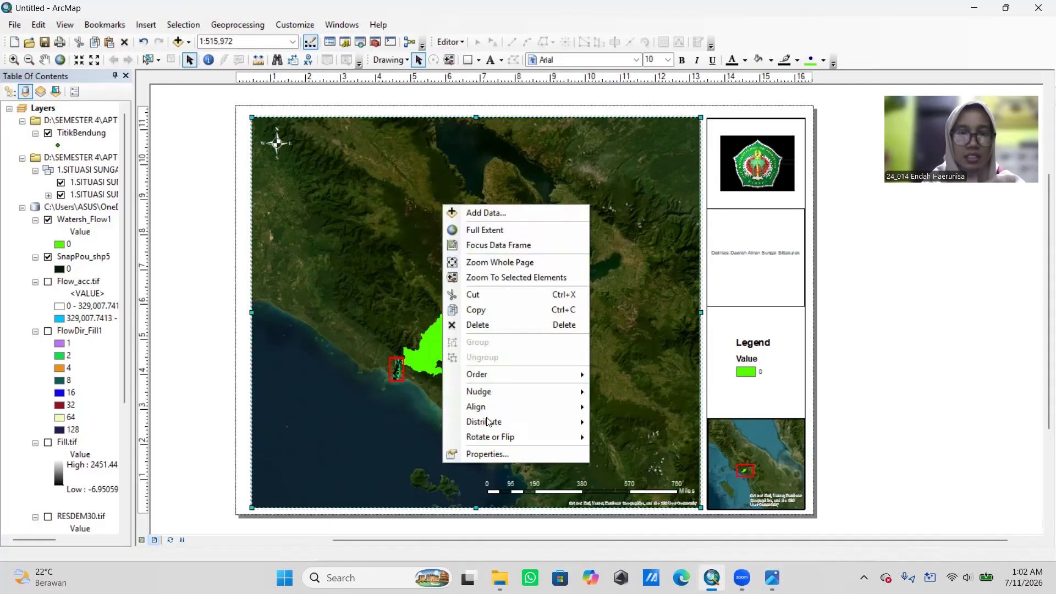
click(488, 458)
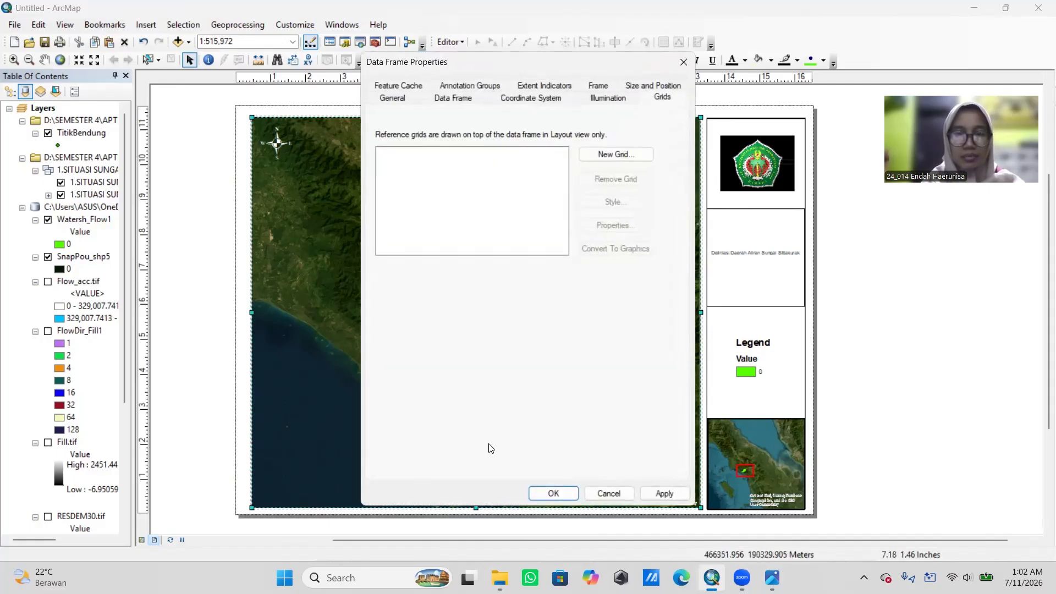
click(617, 155)
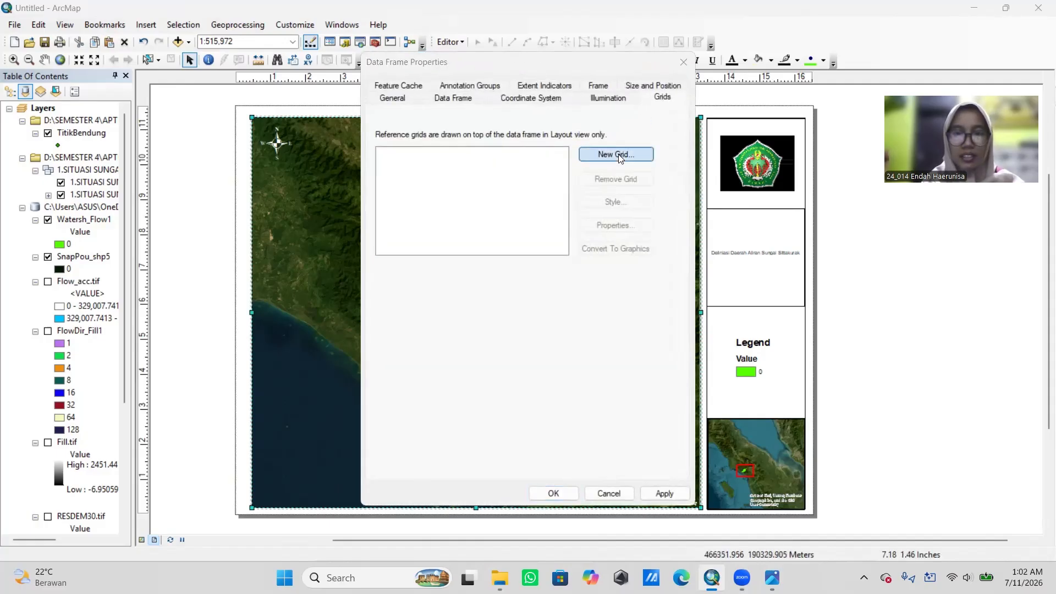
click(620, 403)
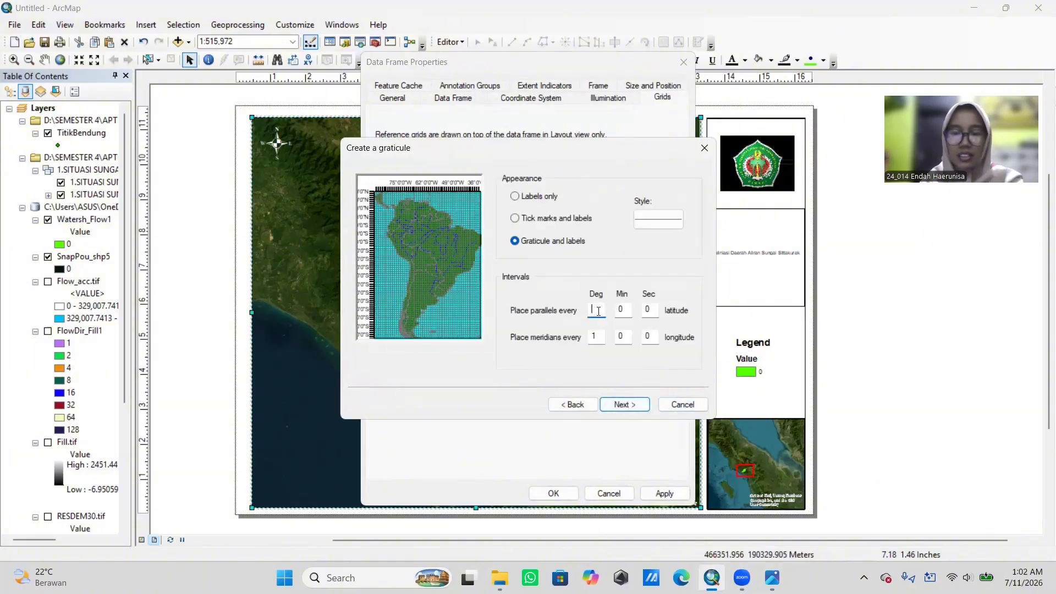
click(595, 336)
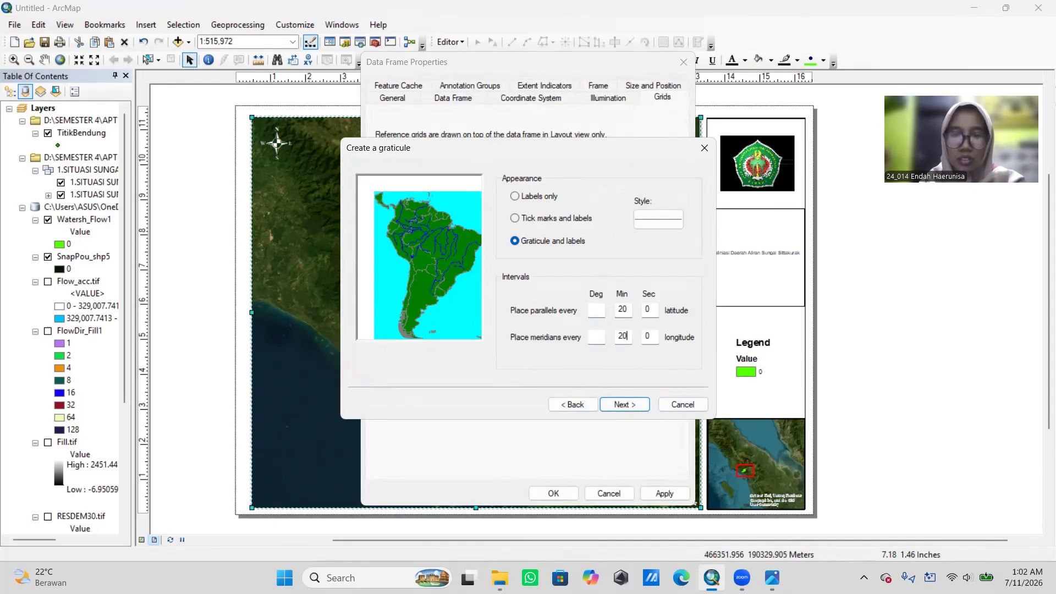
click(635, 405)
click(631, 405)
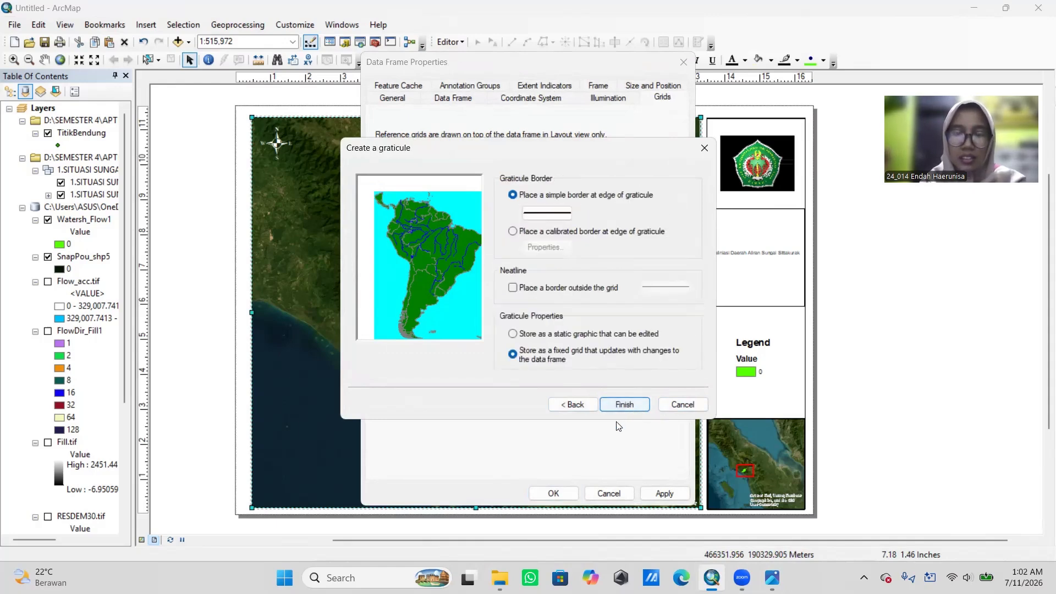
click(625, 404)
click(665, 494)
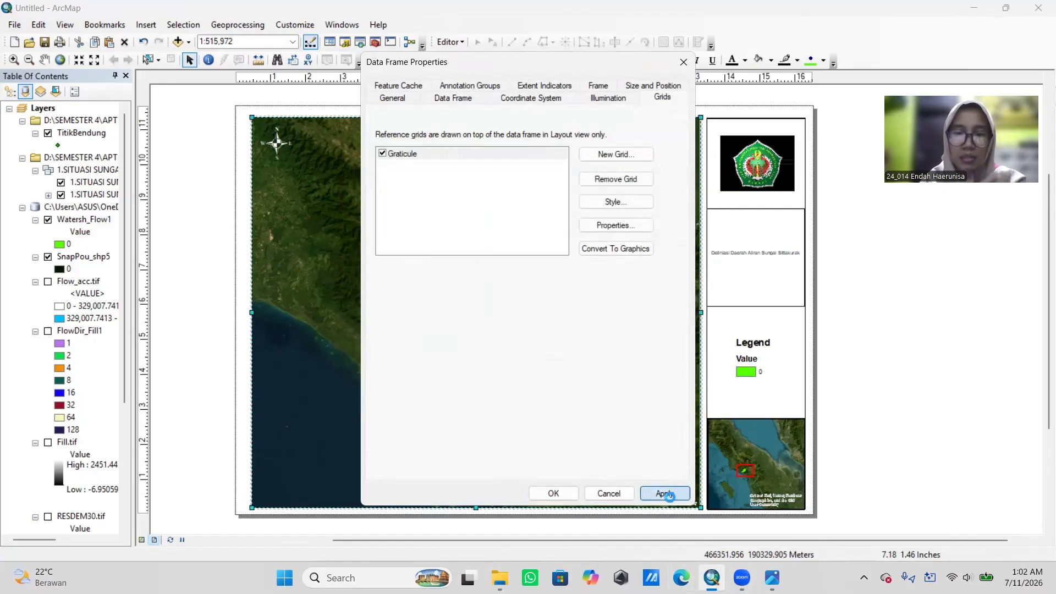
click(566, 497)
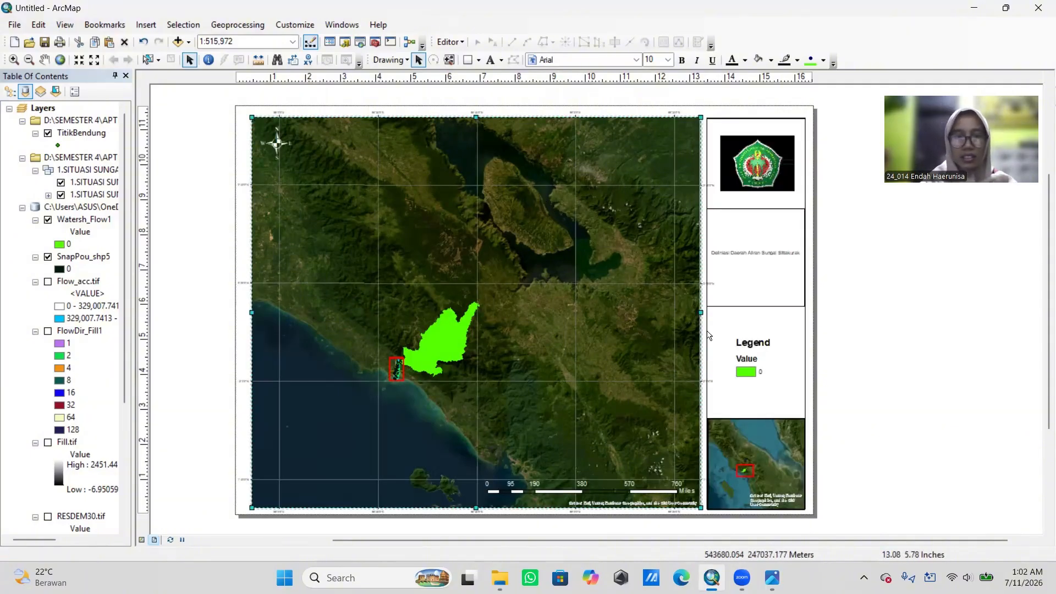
Step: Add a labelled graticule to the Sumatra inset data frame with parallels and meridians every 20 minutes
click(761, 460)
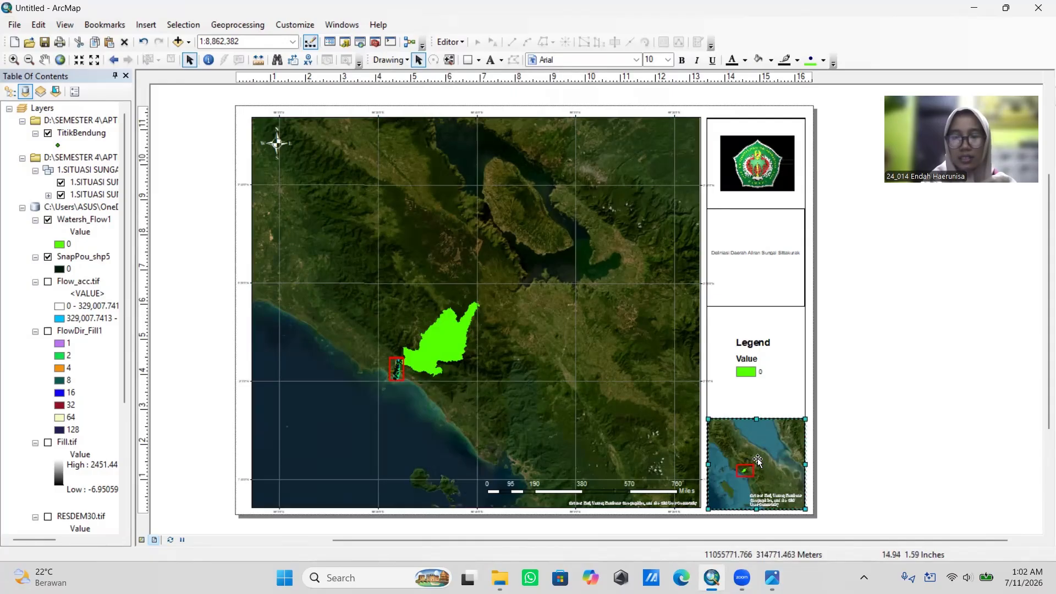
right_click(757, 458)
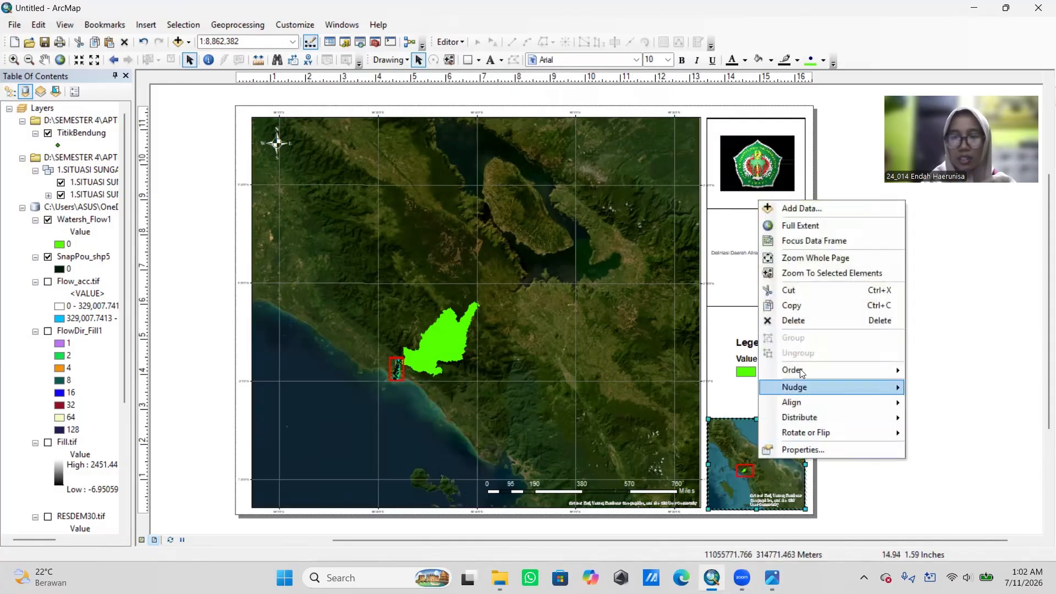
click(822, 451)
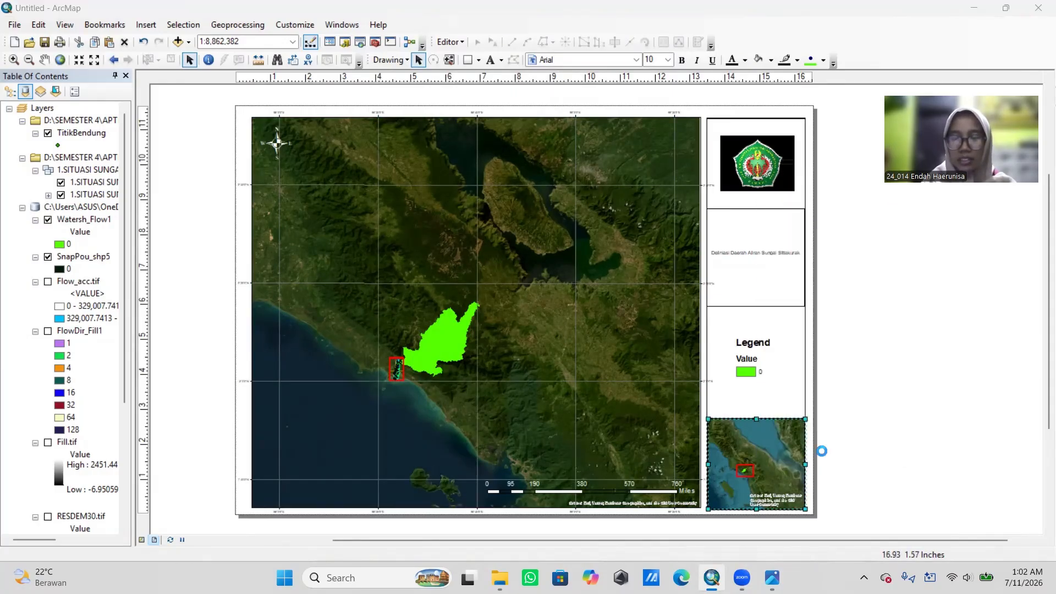
click(612, 154)
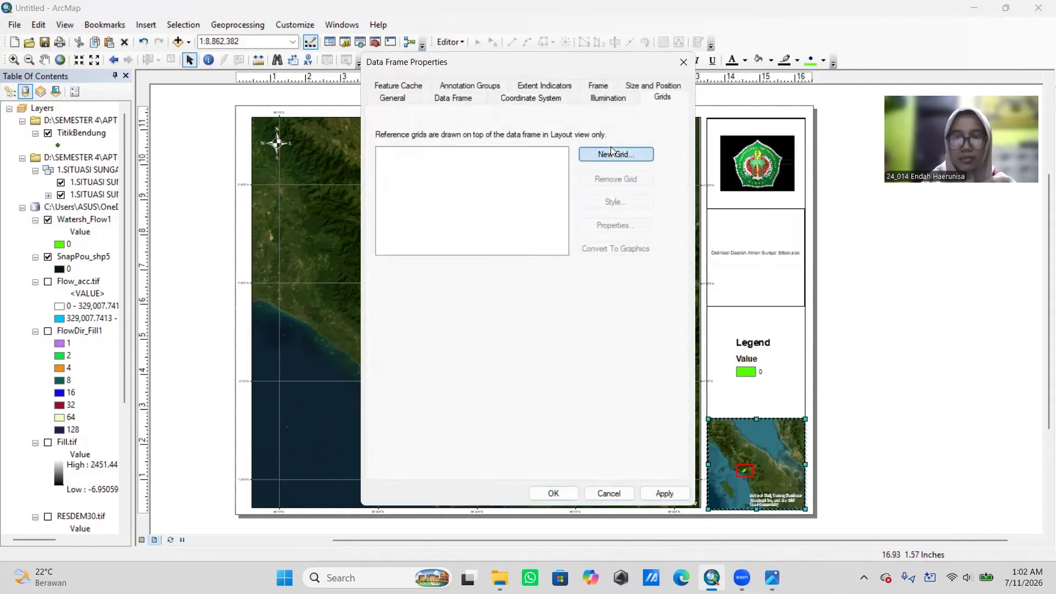
click(618, 404)
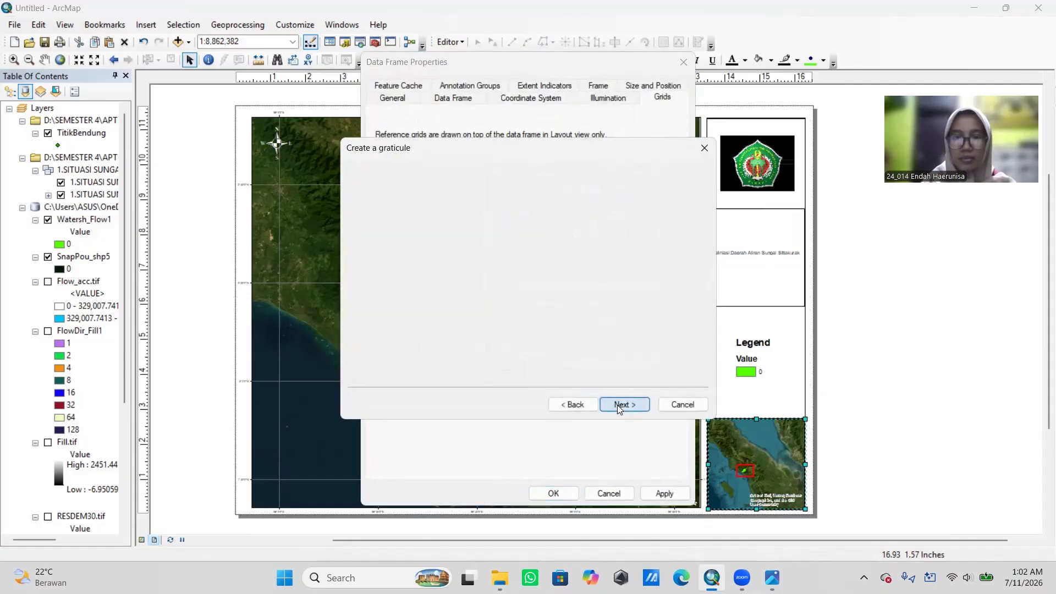
click(593, 308)
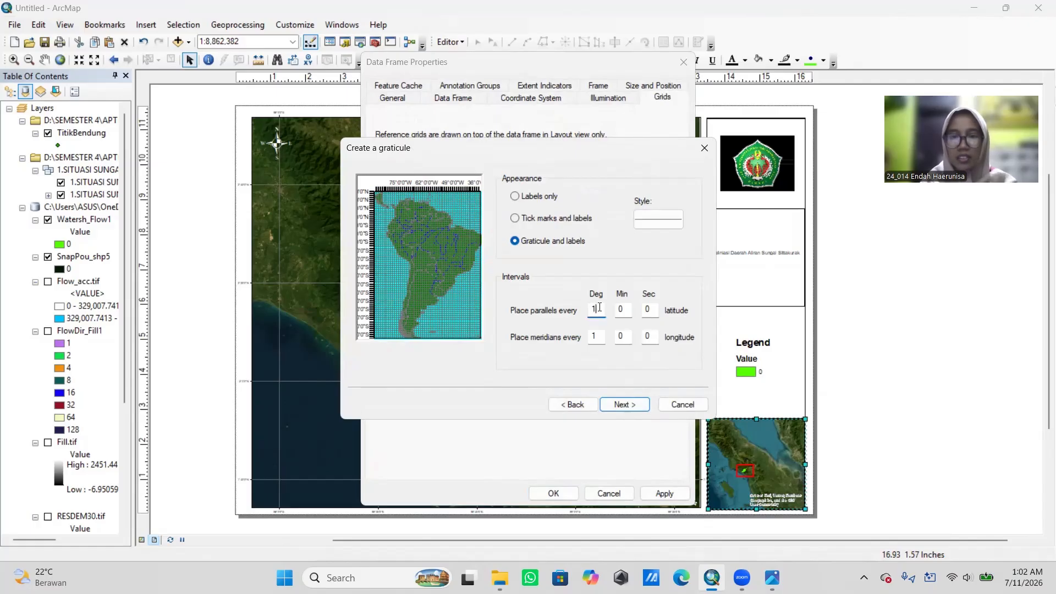
text(0)
click(604, 339)
key(BackSpace)
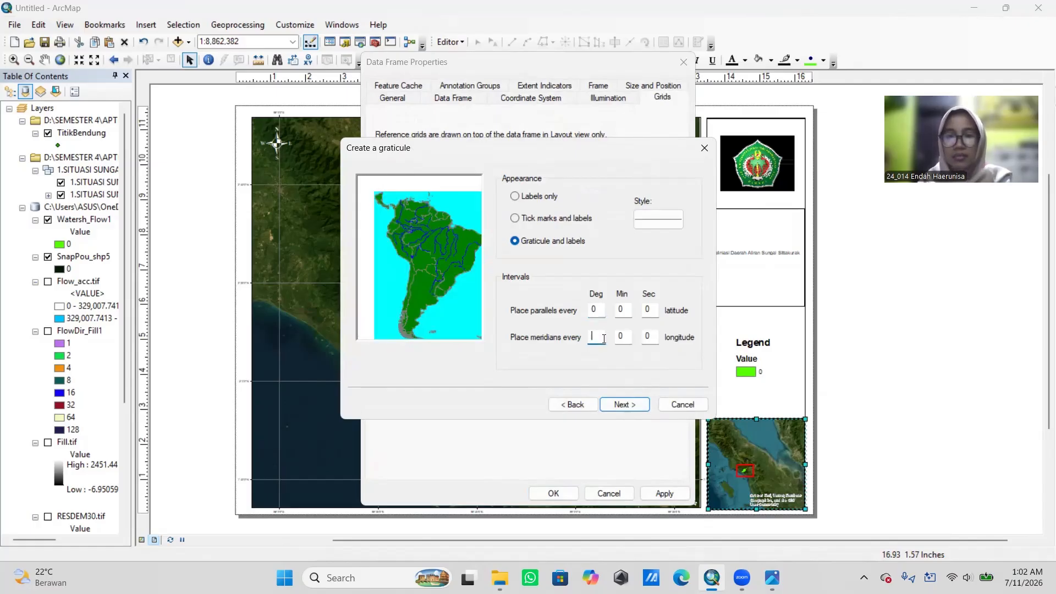
click(624, 309)
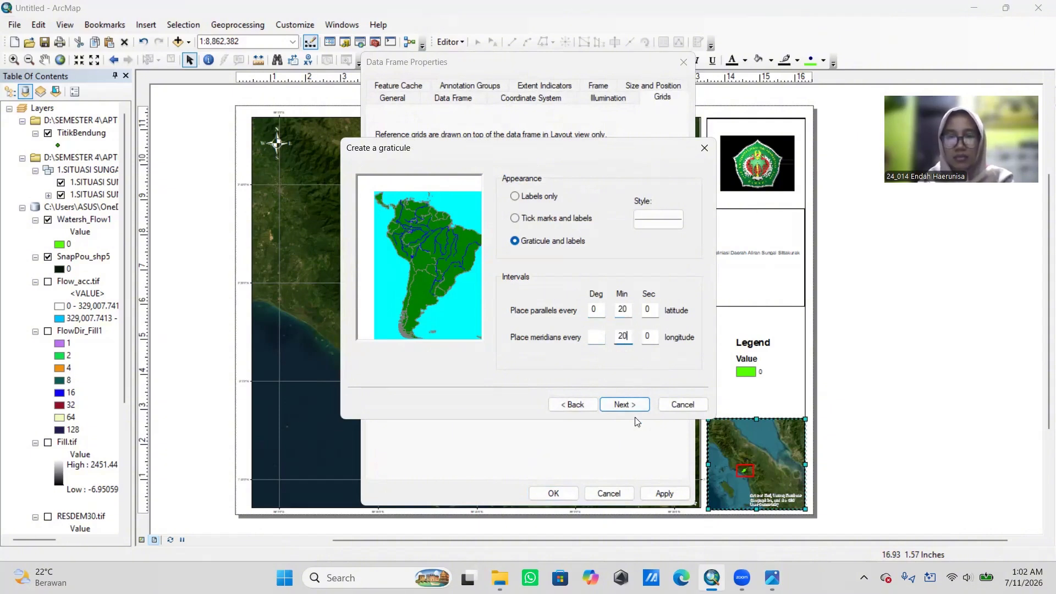
click(625, 405)
click(624, 404)
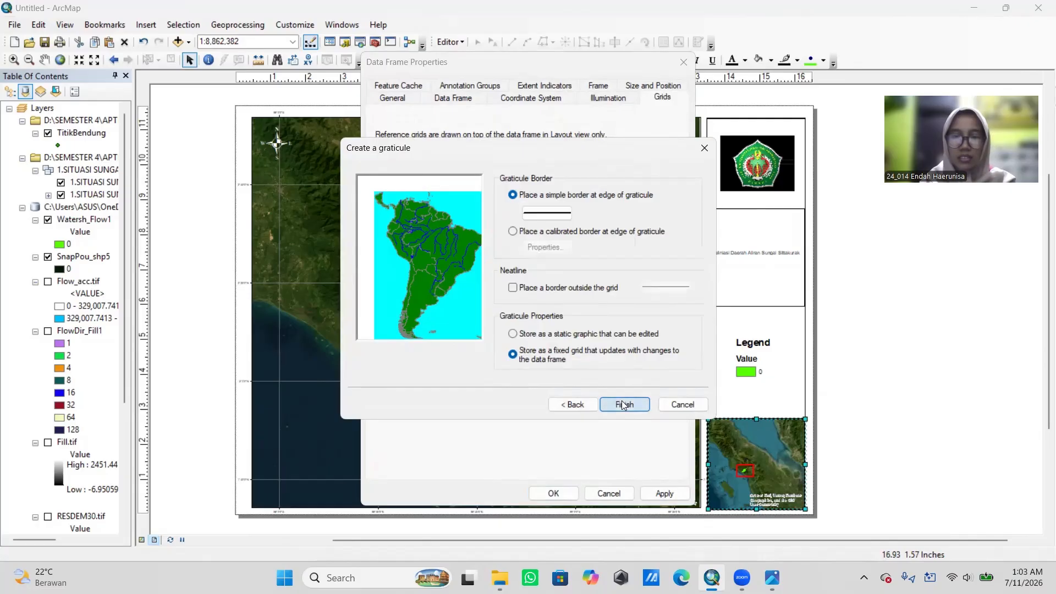
click(624, 404)
click(664, 494)
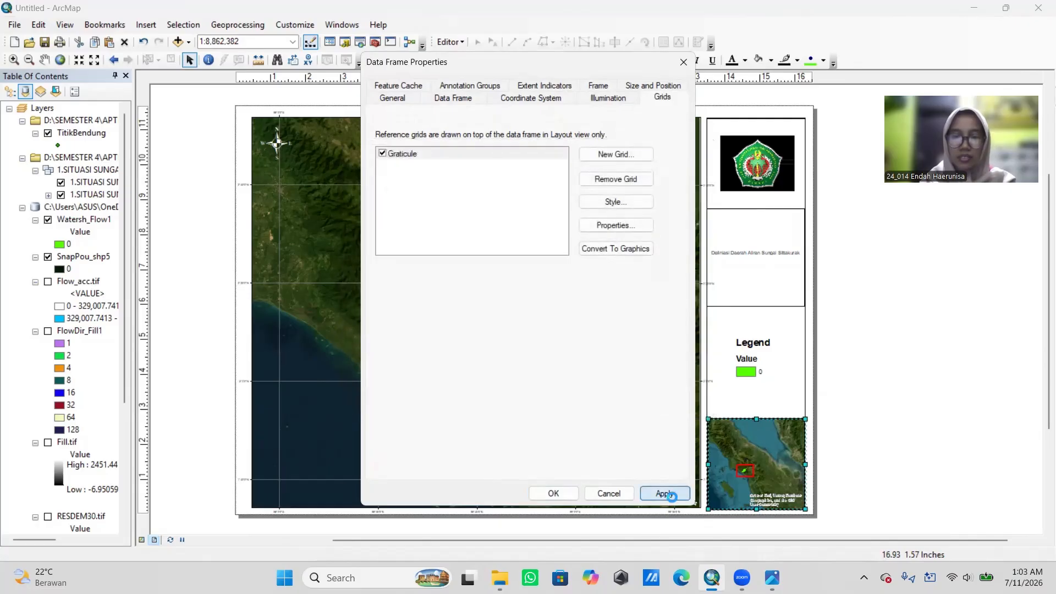
click(554, 494)
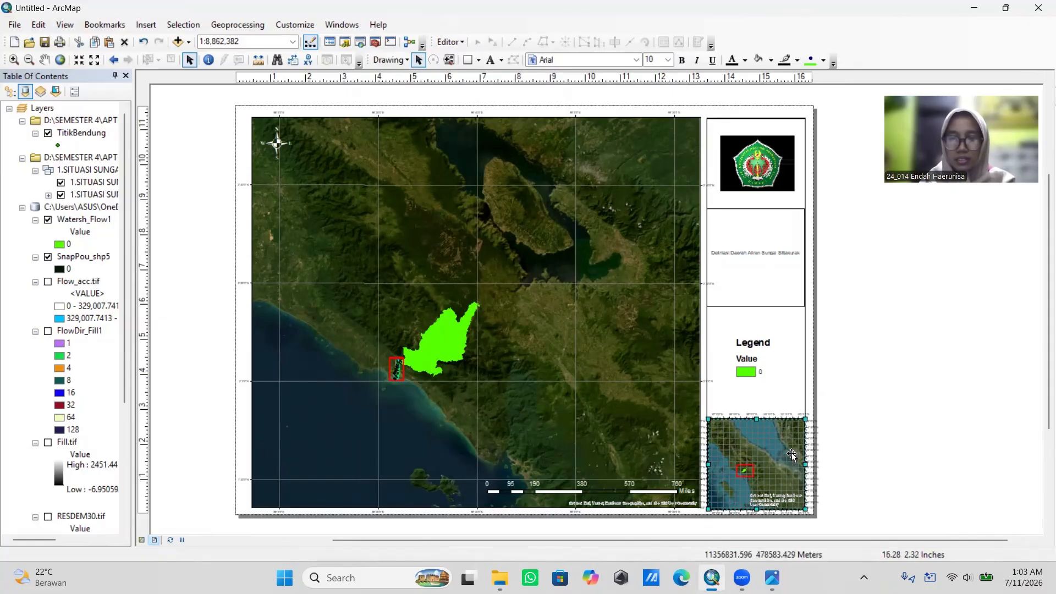
Step: Replace the Sumatra inset's graticule with a labelled one placing parallels and meridians every 50 minutes
right_click(764, 466)
click(781, 518)
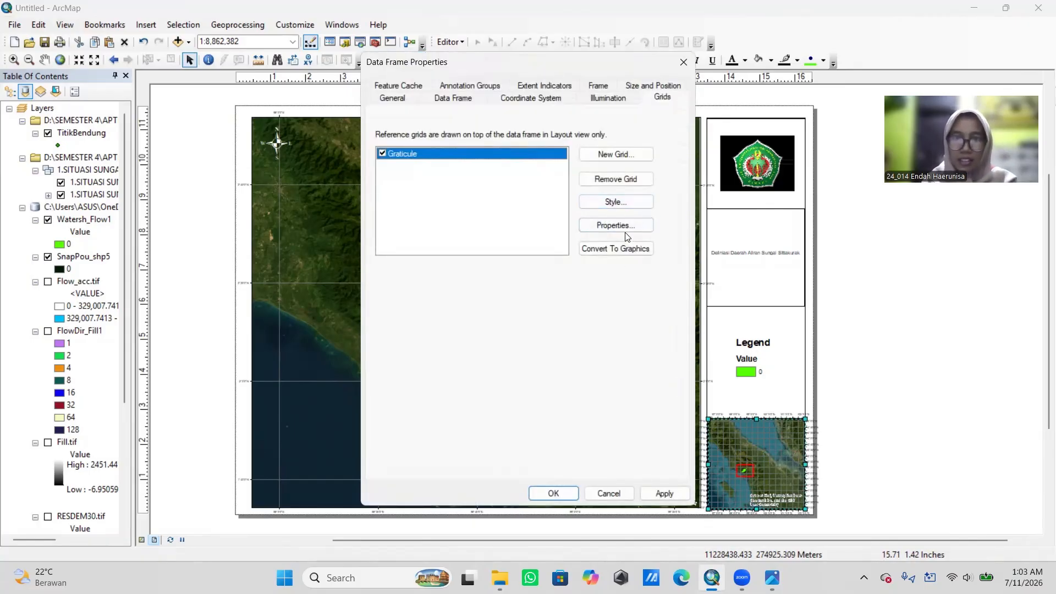
click(614, 179)
click(615, 154)
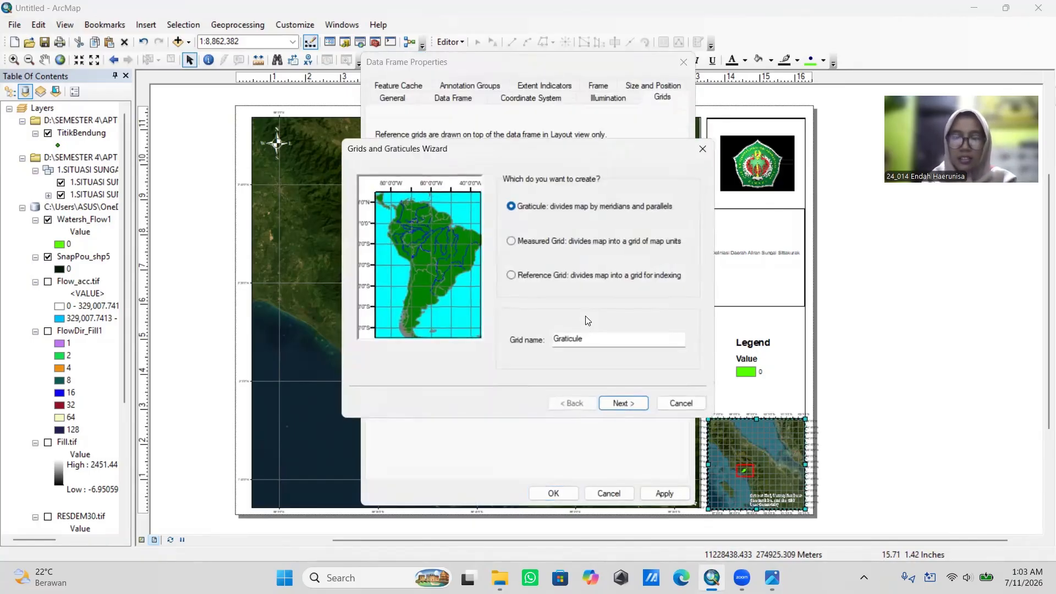
click(630, 409)
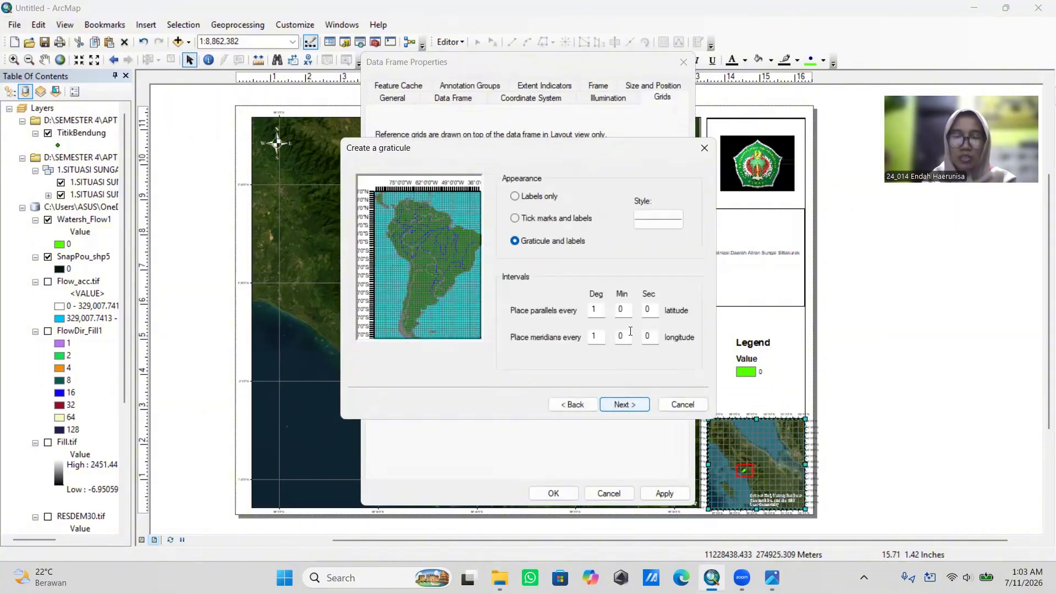
click(596, 308)
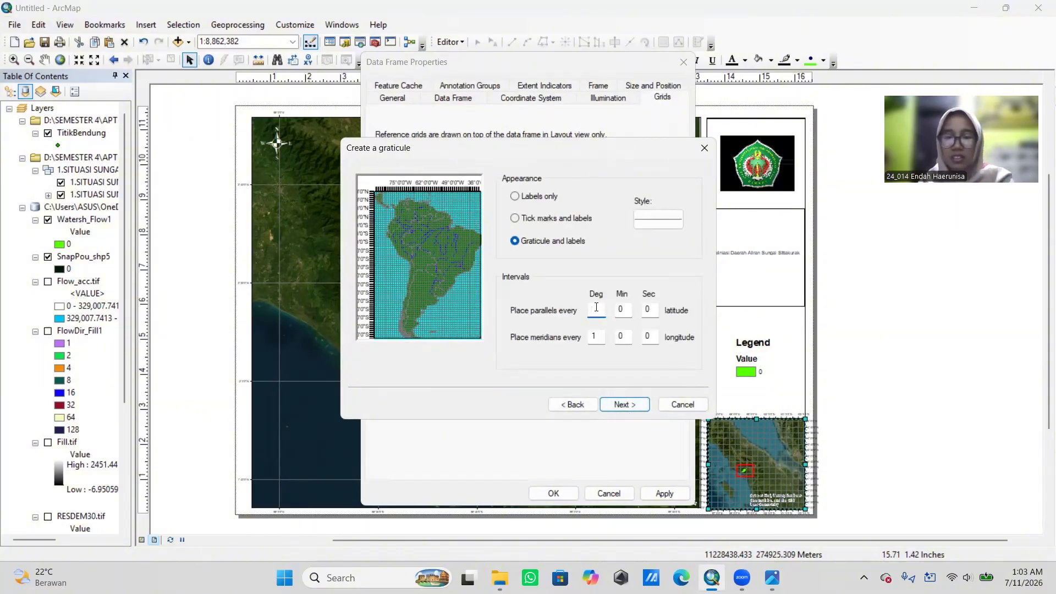
click(599, 337)
key(equal)
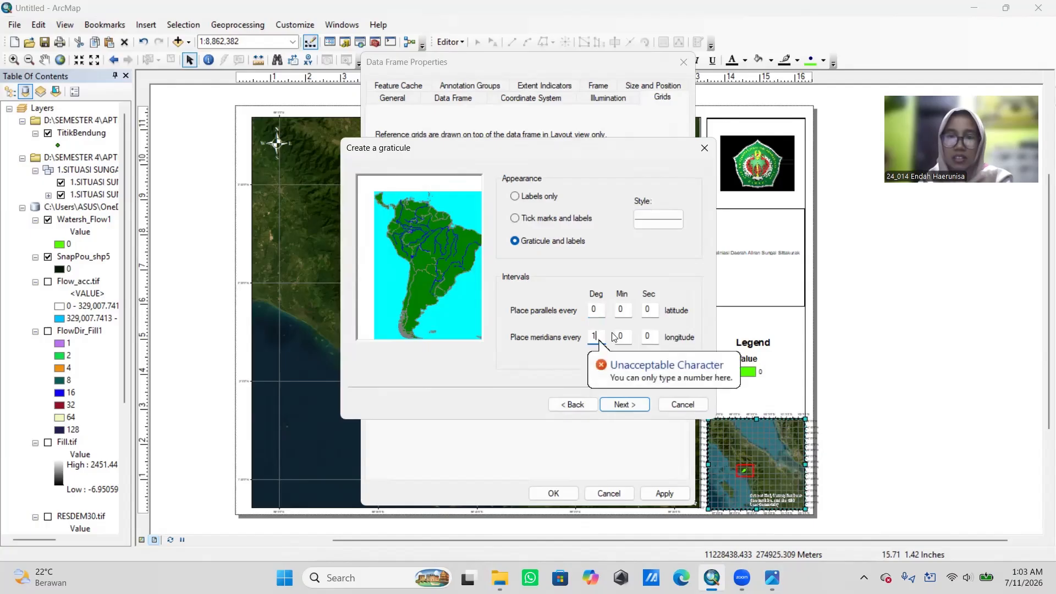
key(BackSpace)
text(0)
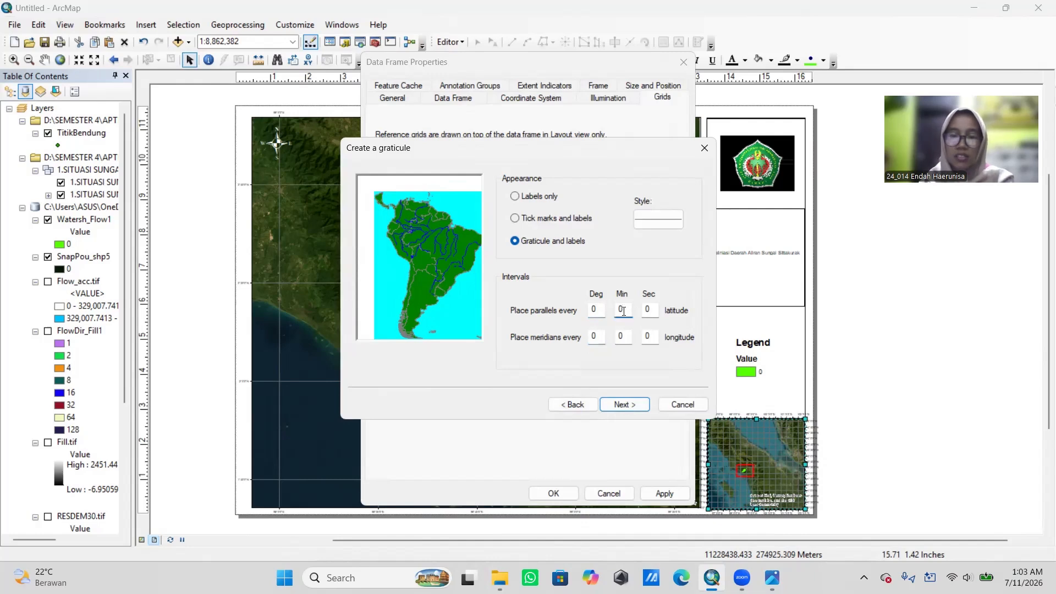
text(5)
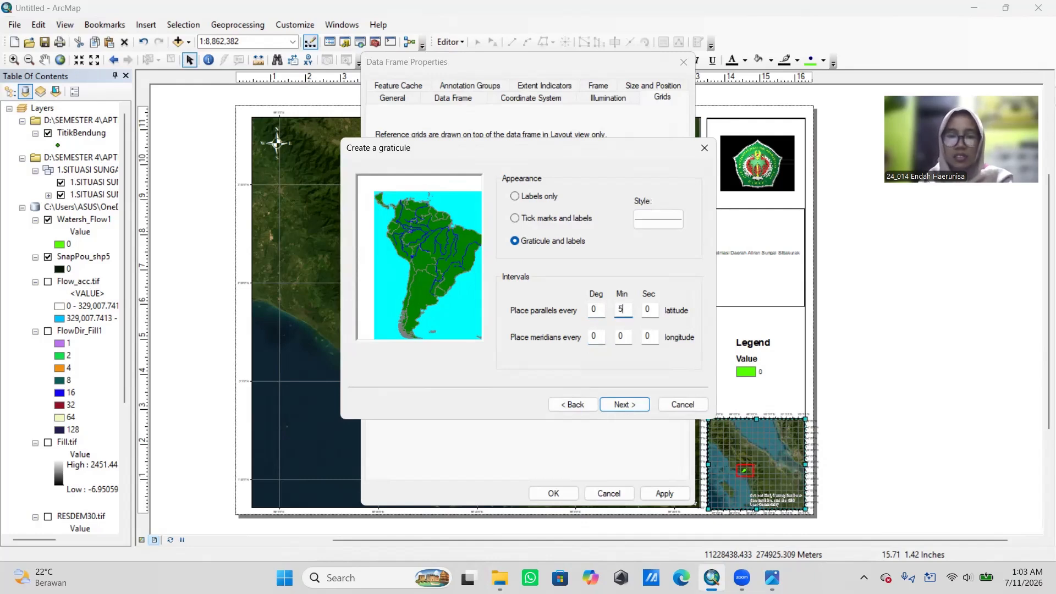
text(0)
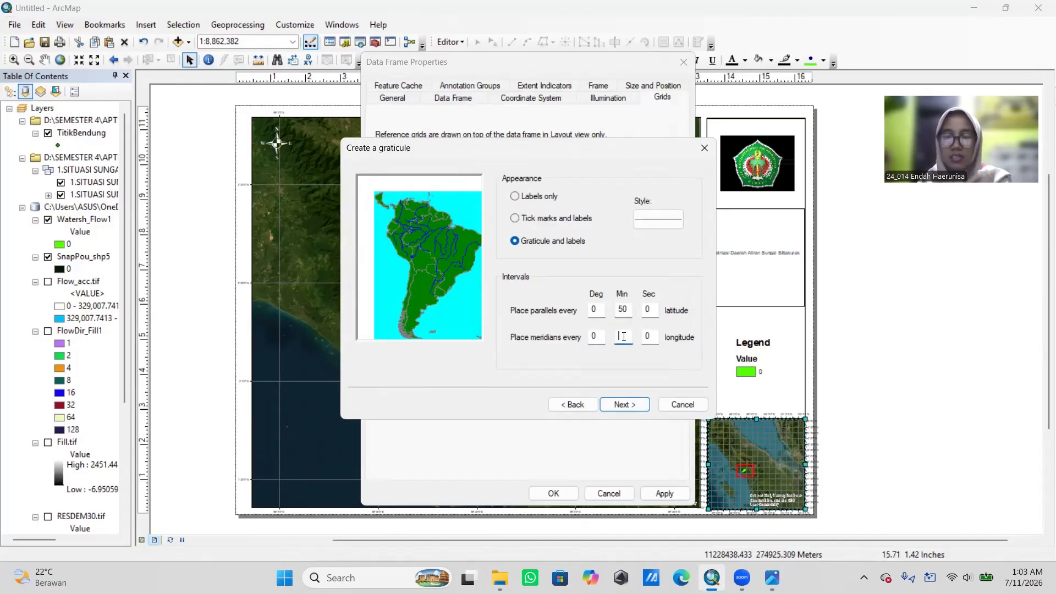
click(625, 405)
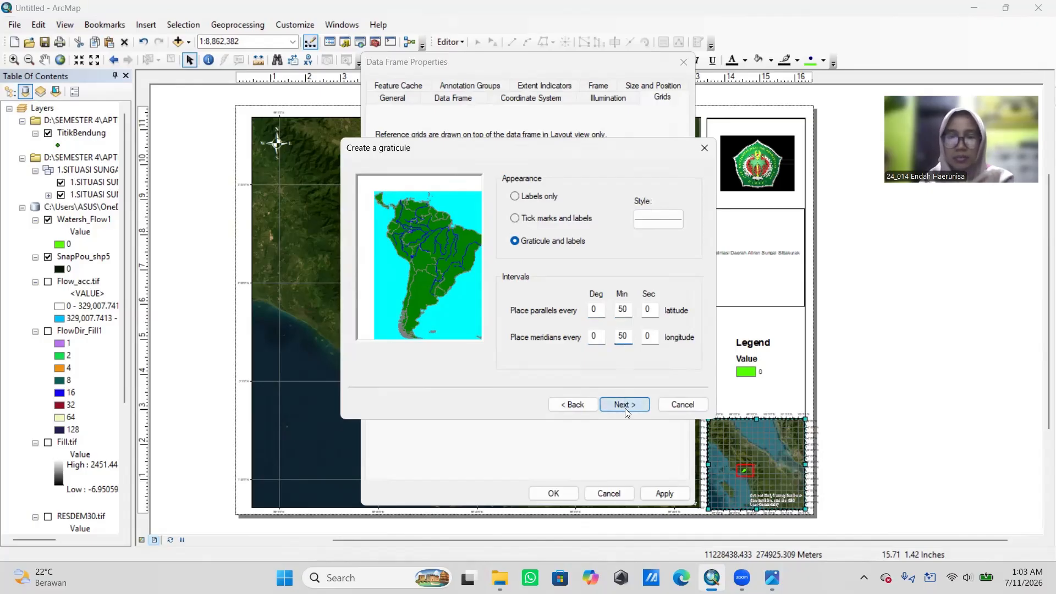
click(625, 405)
click(625, 405)
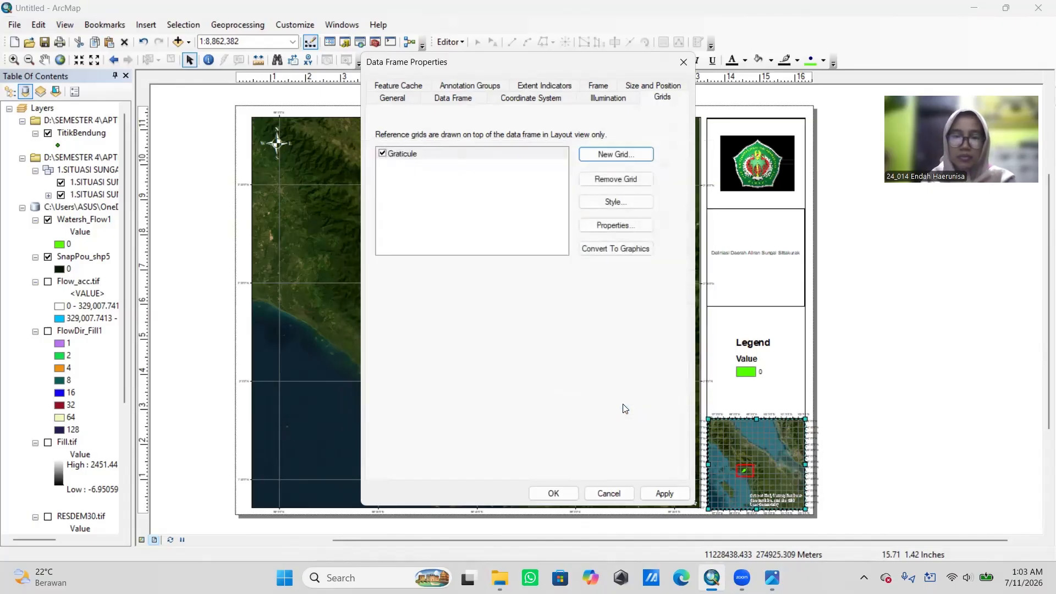
click(664, 494)
click(553, 493)
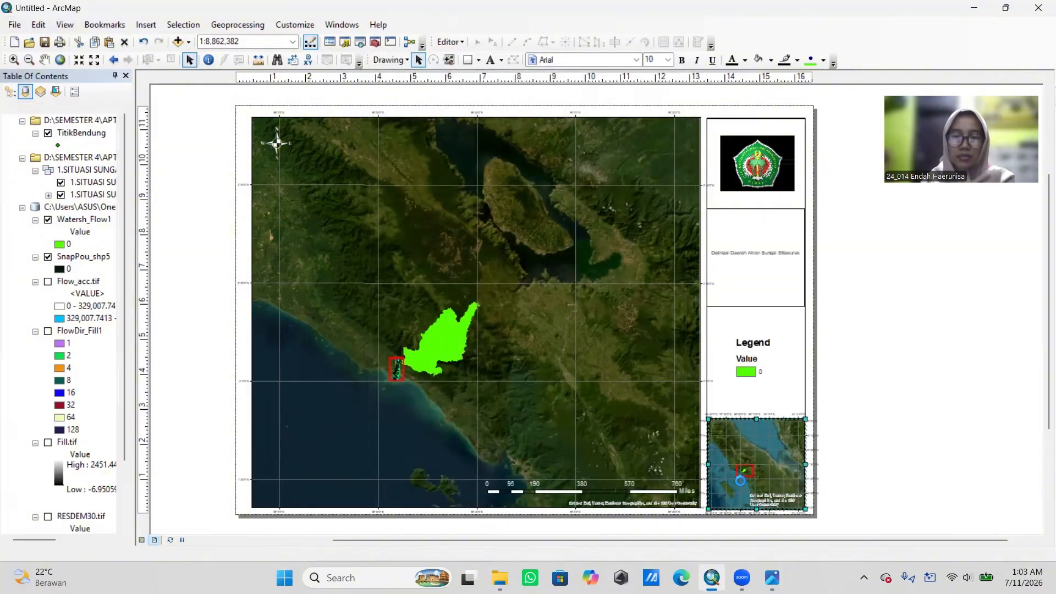
click(843, 392)
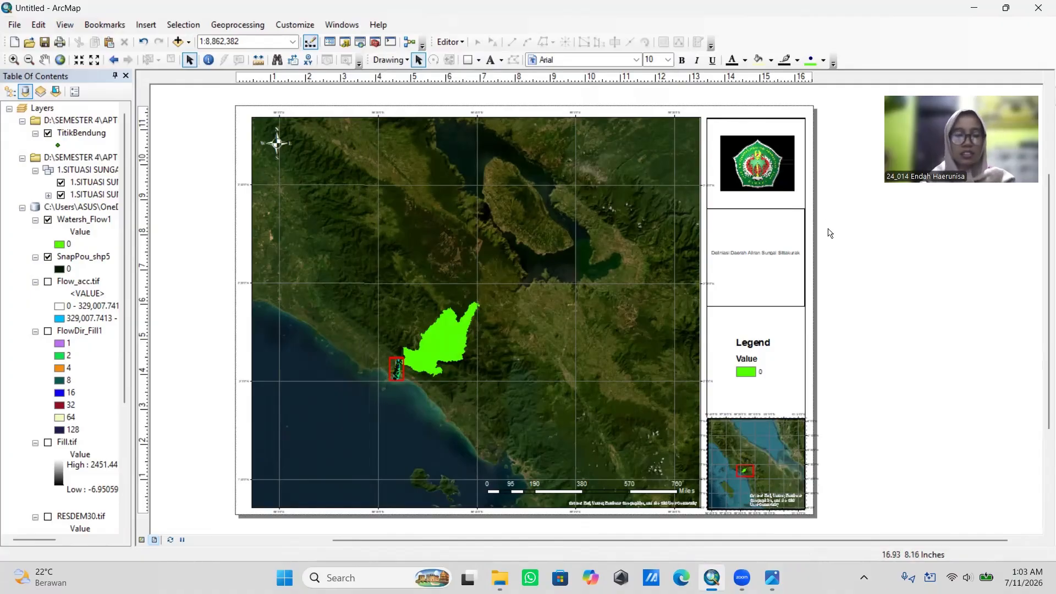
click(14, 25)
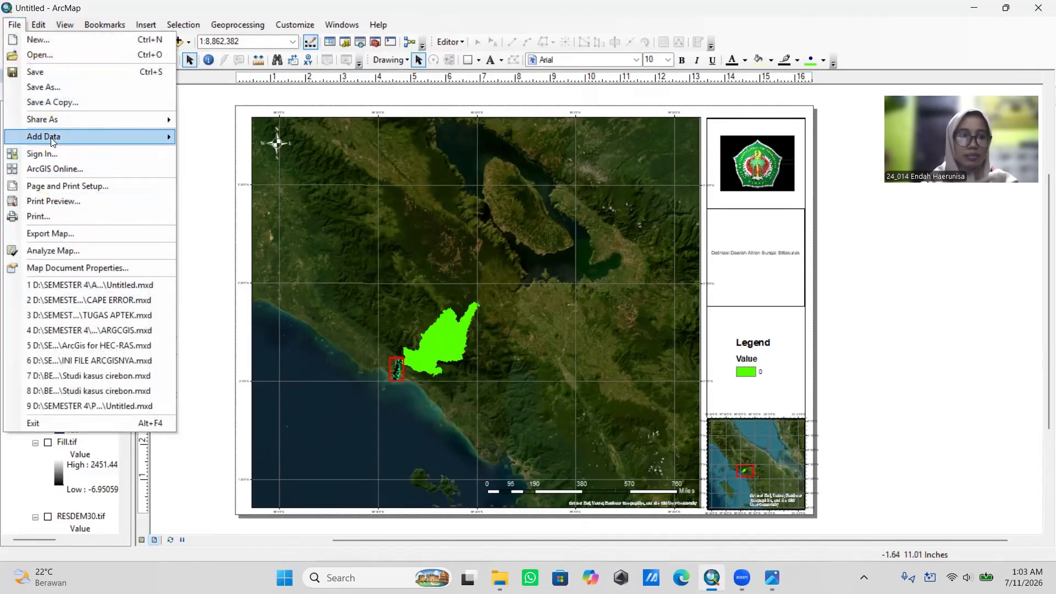
mouse_move(138, 136)
click(847, 254)
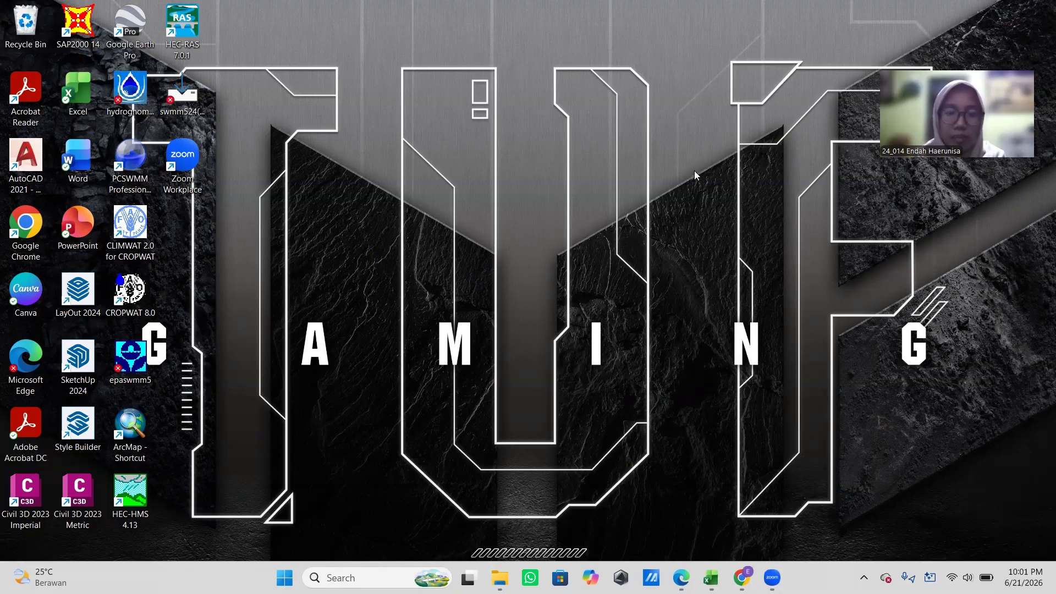
Step: Launch Hydrognomon from the desktop and switch to the Excel workbook holding the Sitakkurak hydrology input data
double_click(137, 97)
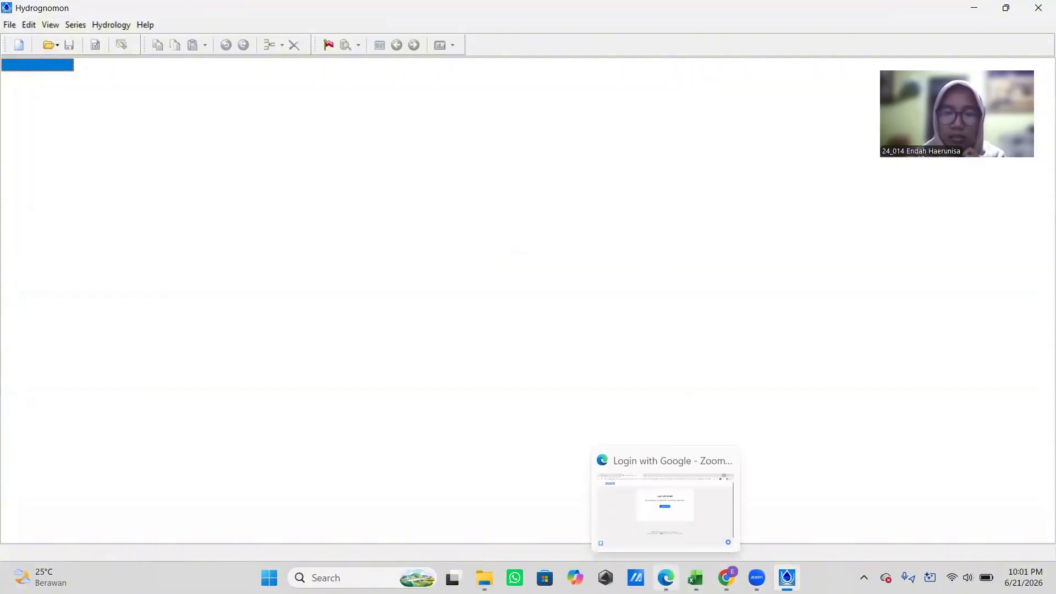
click(666, 578)
click(695, 578)
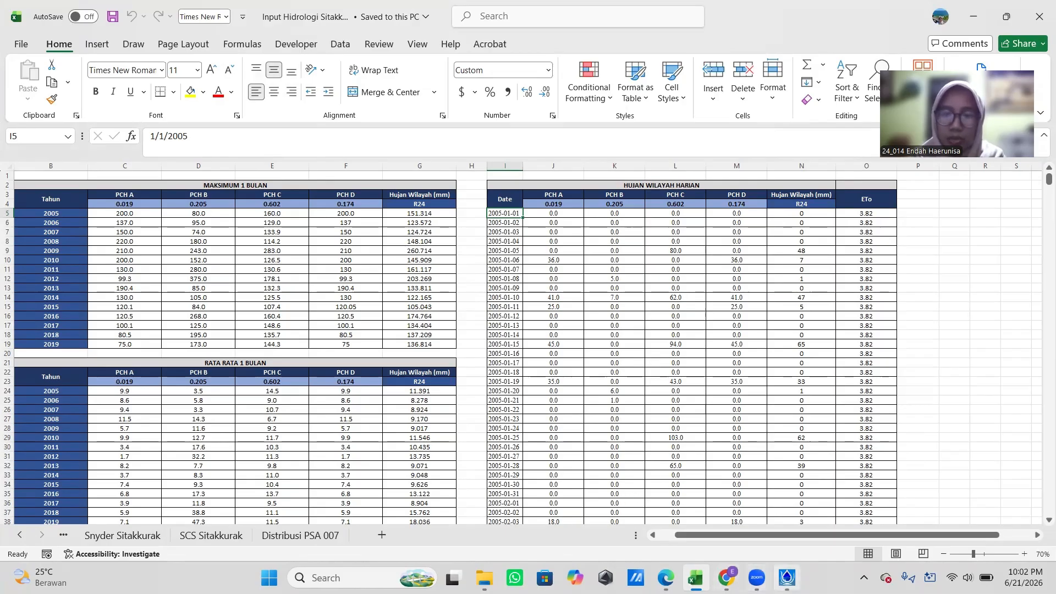
Step: Switch to Hydrognomon and start a new time series with Precipitation as the variable and mm as the measurement unit
click(787, 578)
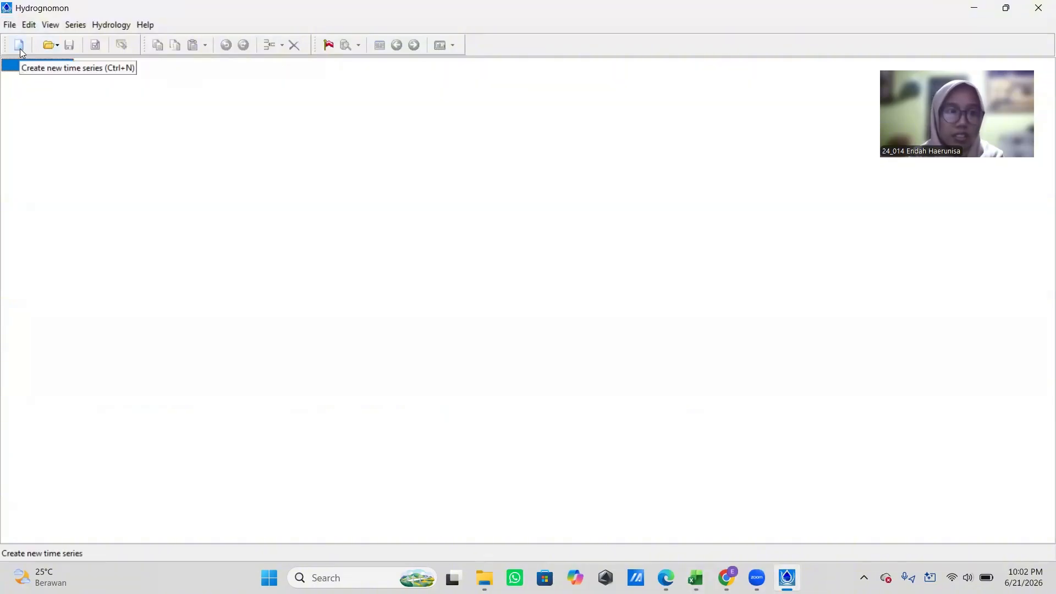
click(22, 52)
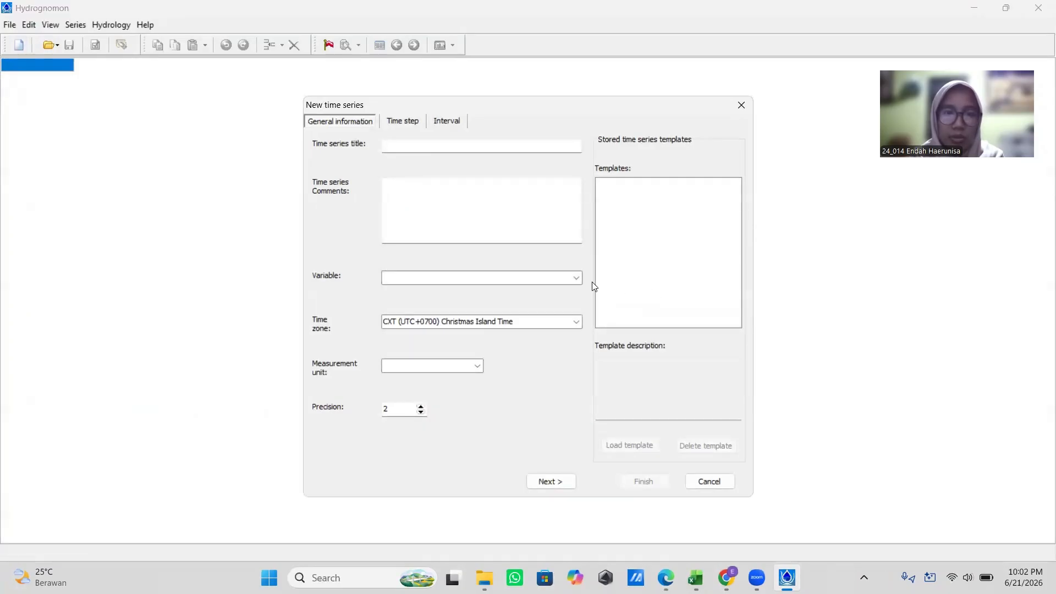
click(578, 279)
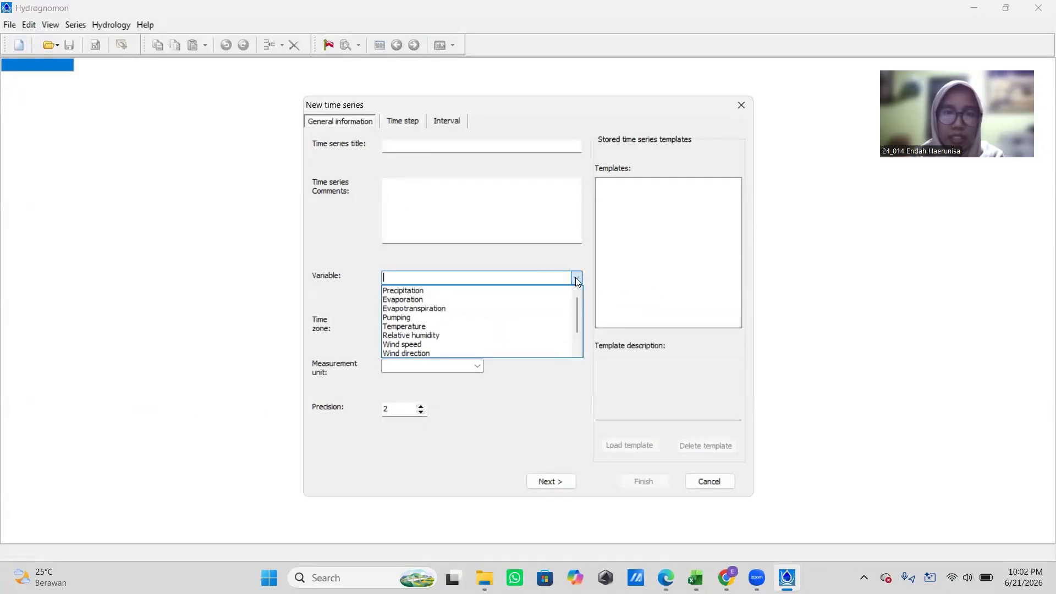
click(429, 292)
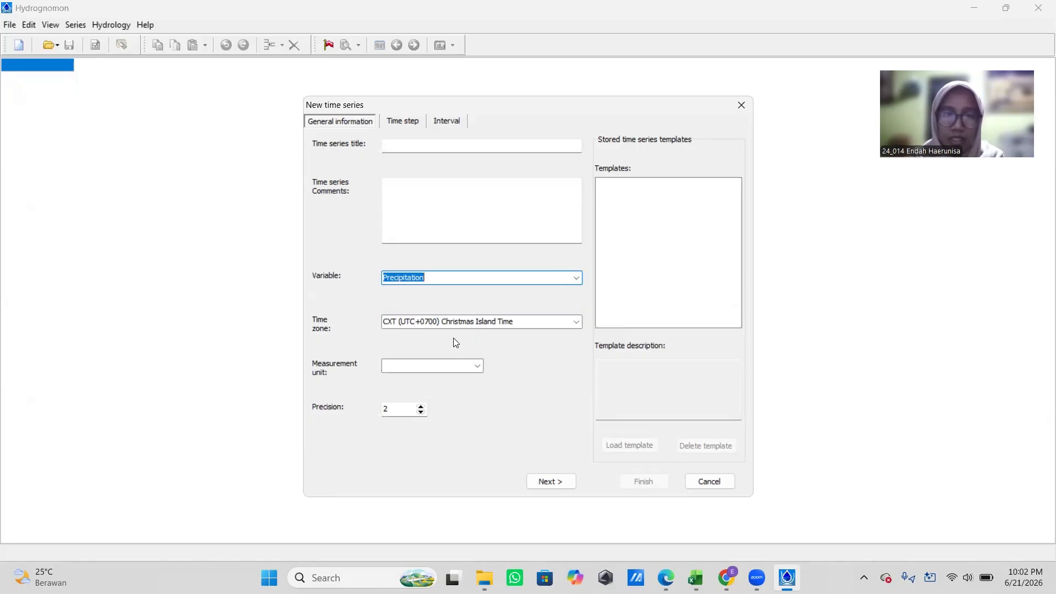
click(477, 366)
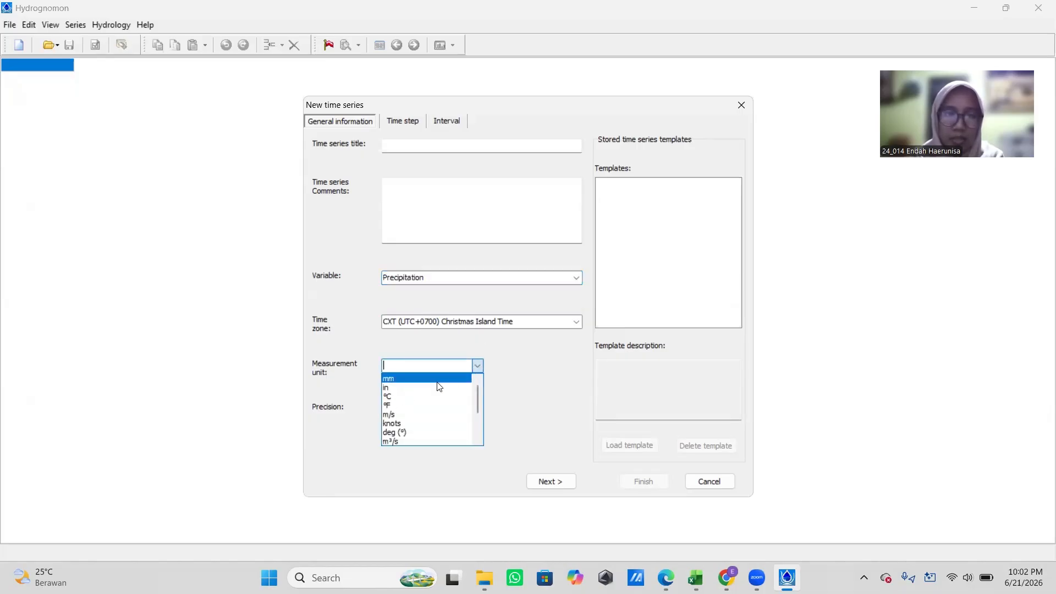
click(438, 379)
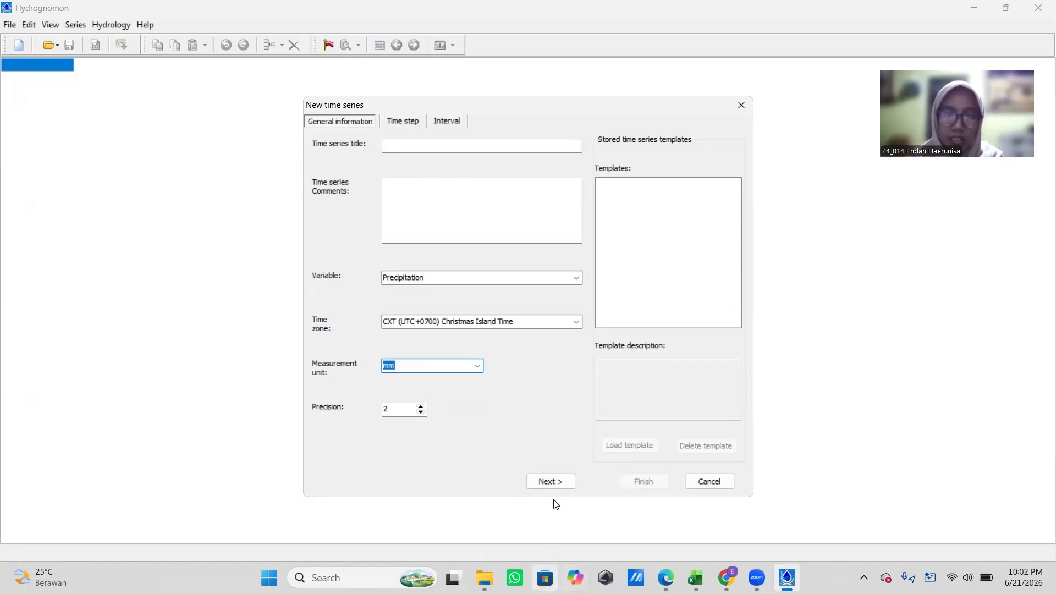
Step: Define the new series' time step as Annual and finish creating it with the Sum interval type
click(554, 486)
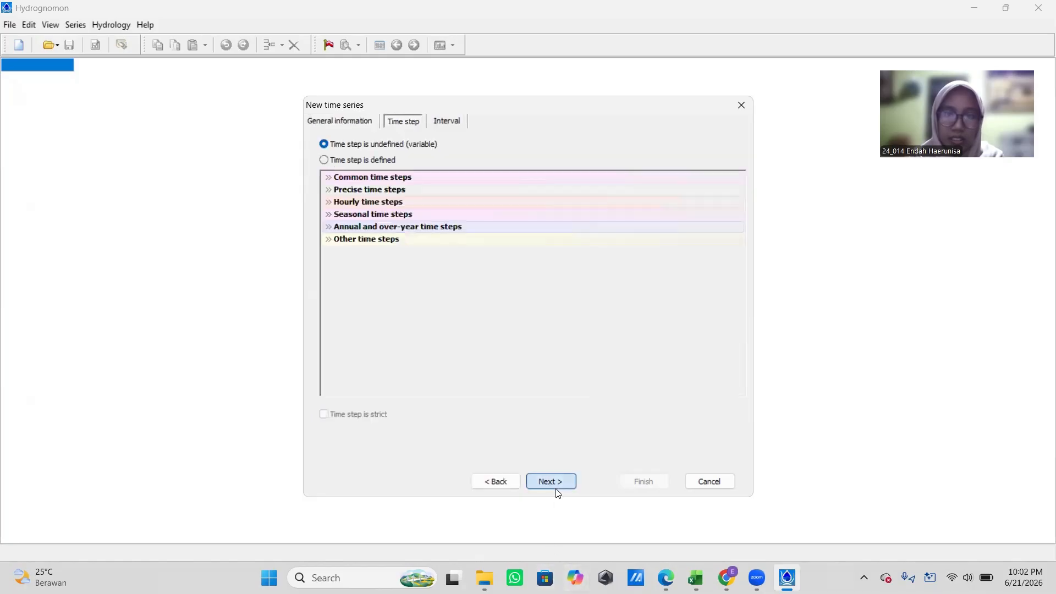
click(323, 161)
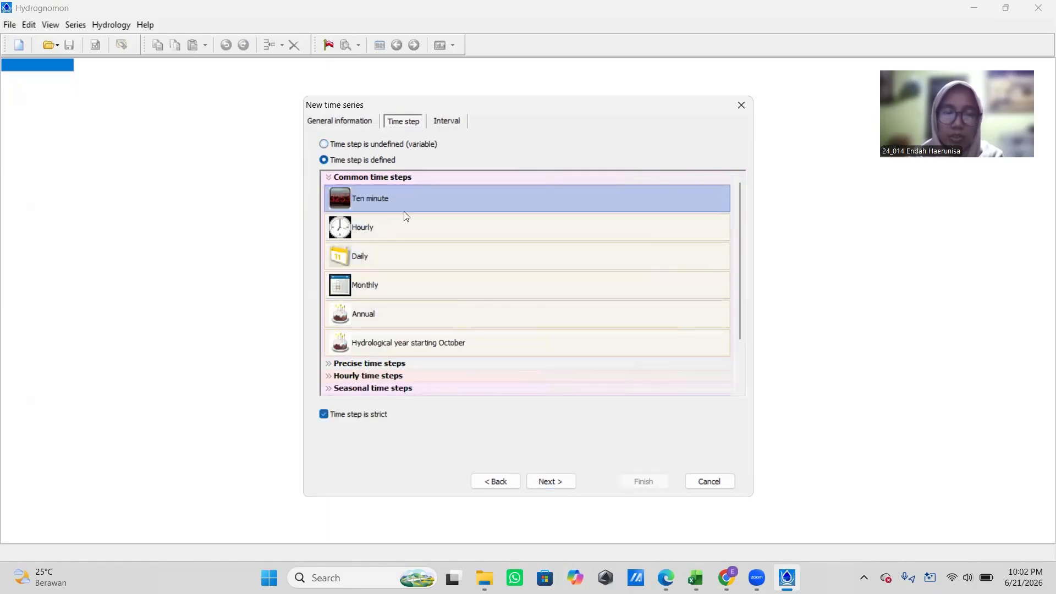
click(389, 310)
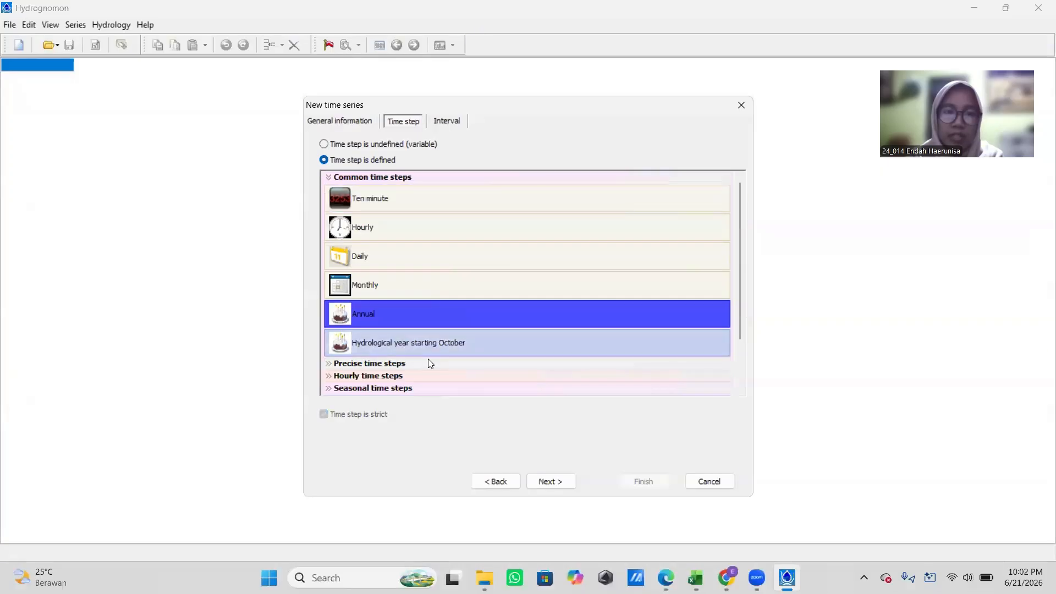
click(569, 482)
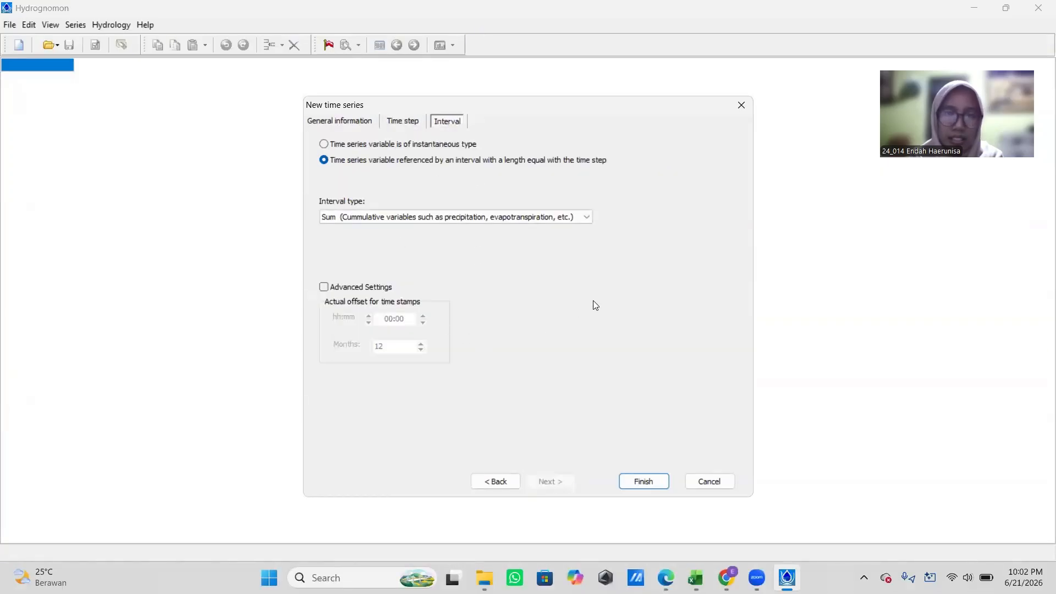
click(629, 485)
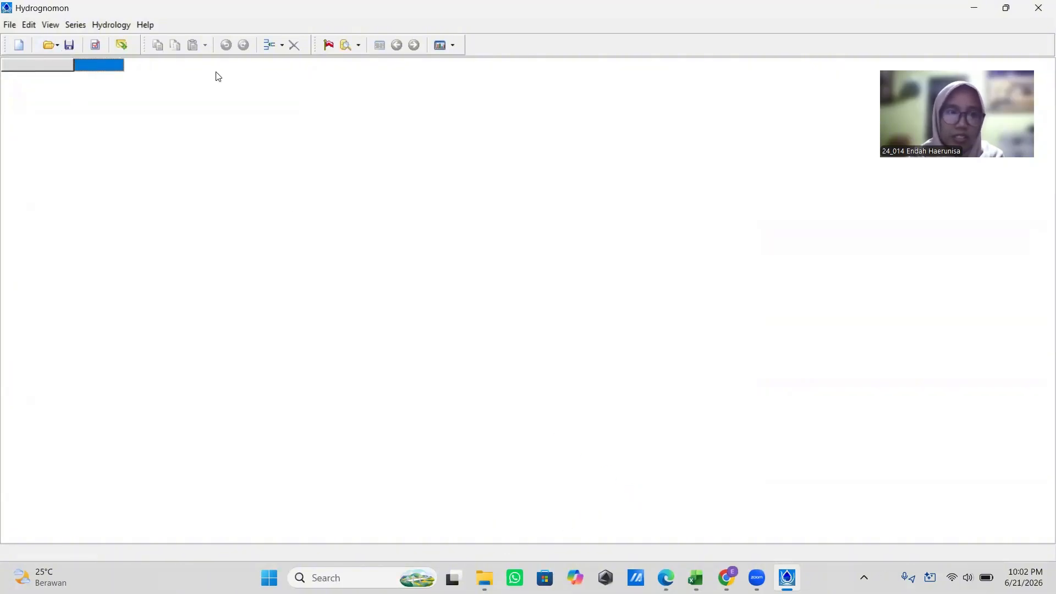
Step: Insert the first record with the year 2005, checking the starting year in the Excel rainfall workbook
click(273, 47)
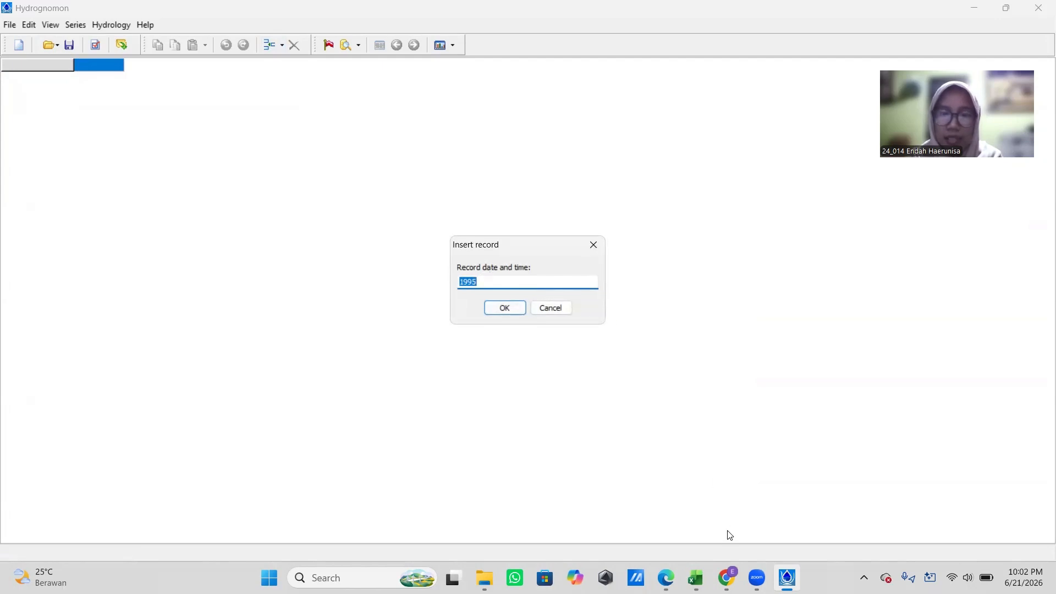
click(695, 577)
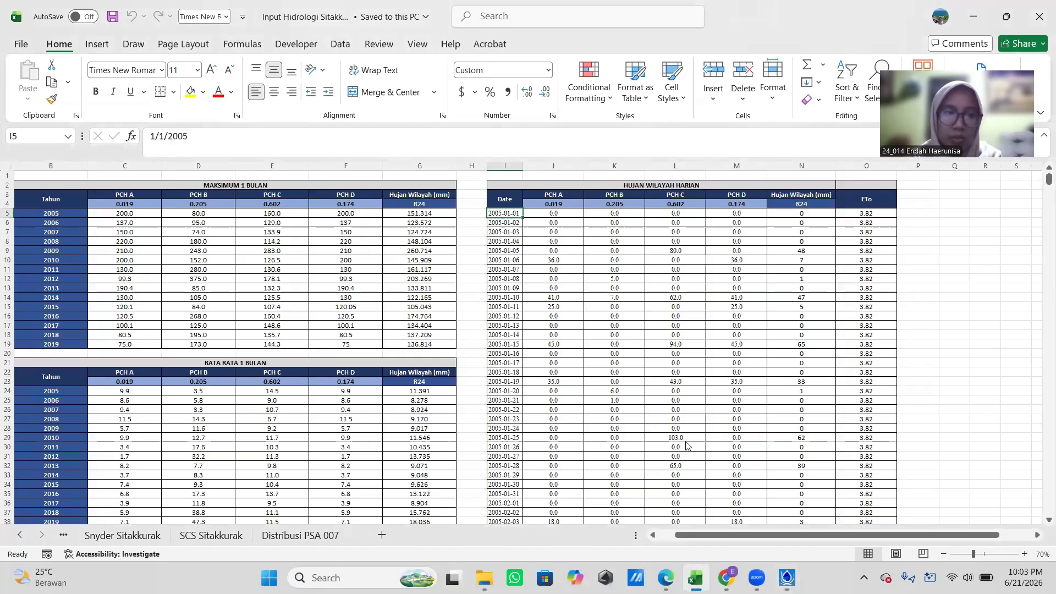
click(787, 578)
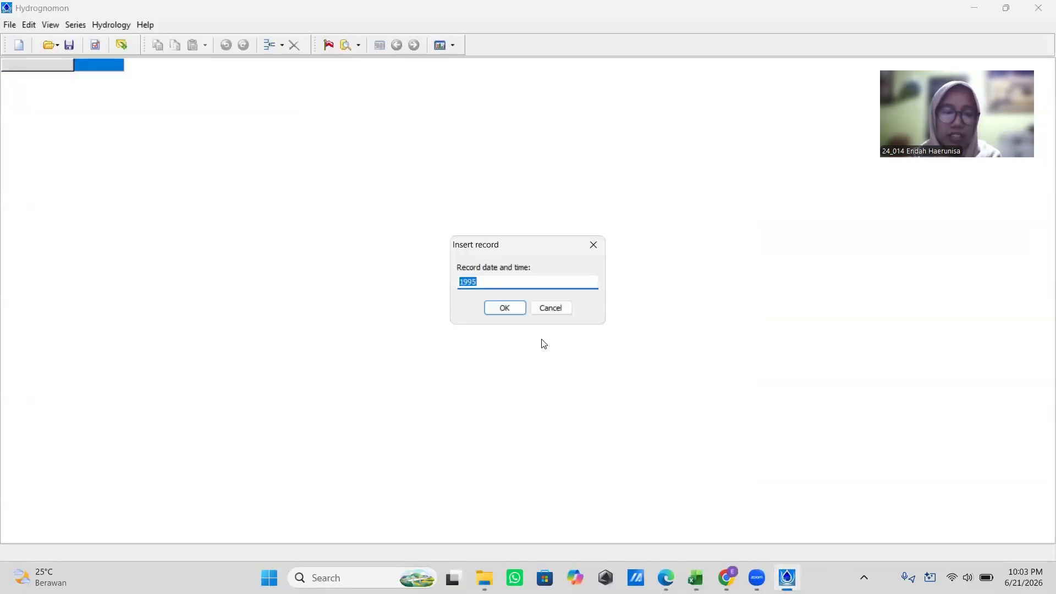
text(2005)
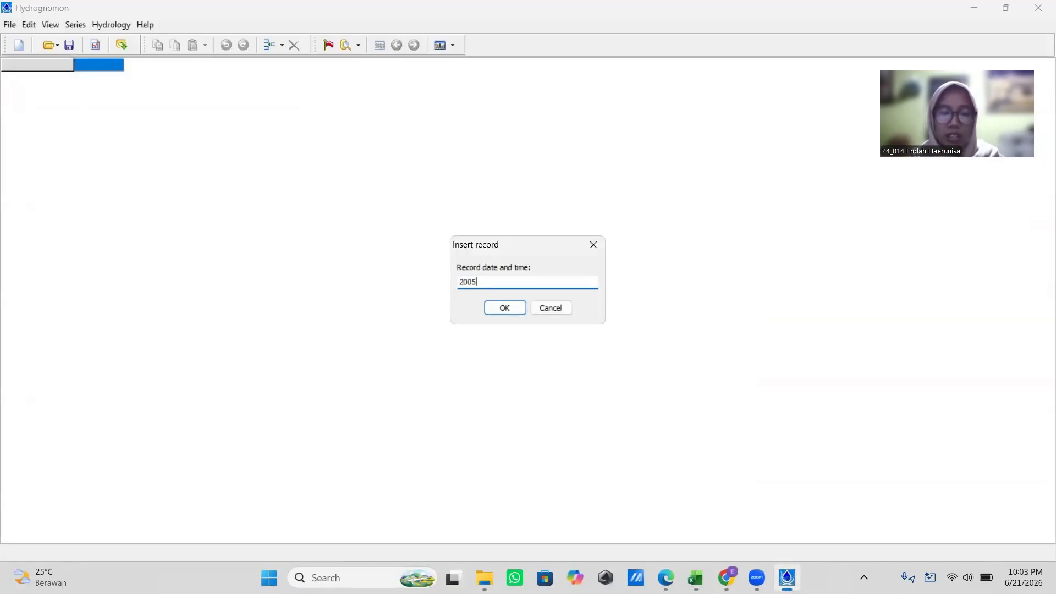
click(504, 308)
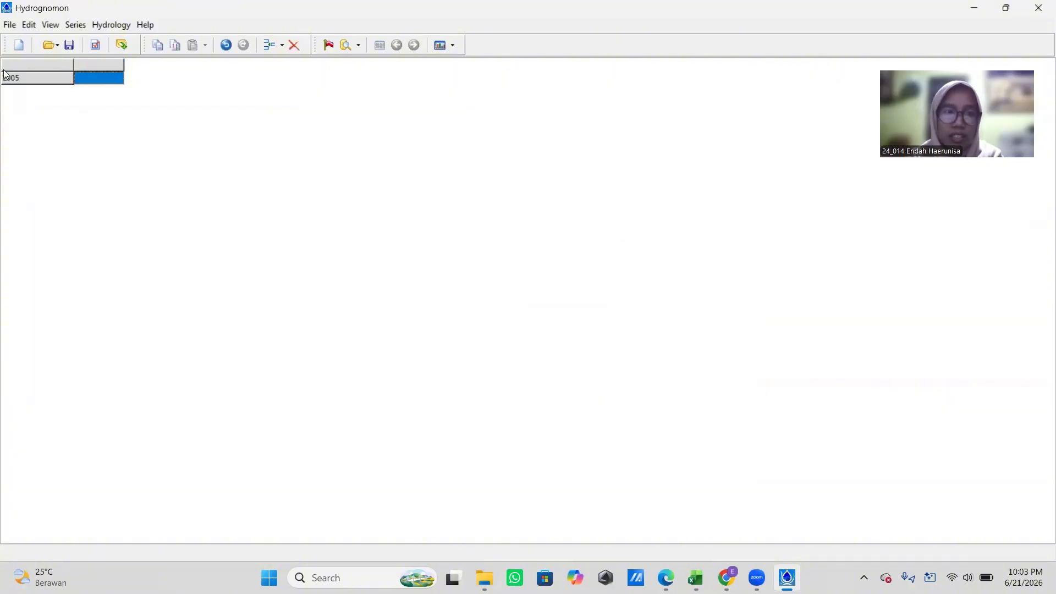
Step: Start inserting multiple records after 2005 and look up the final year of the monthly maximum rainfall table in the Excel workbook
click(282, 46)
click(287, 62)
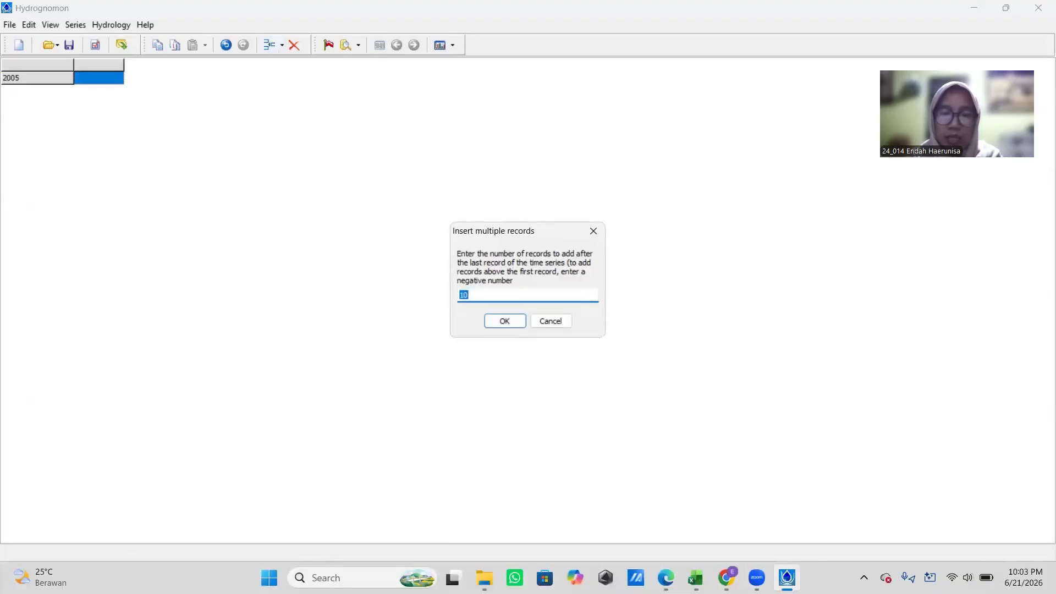
mouse_move(757, 577)
click(696, 578)
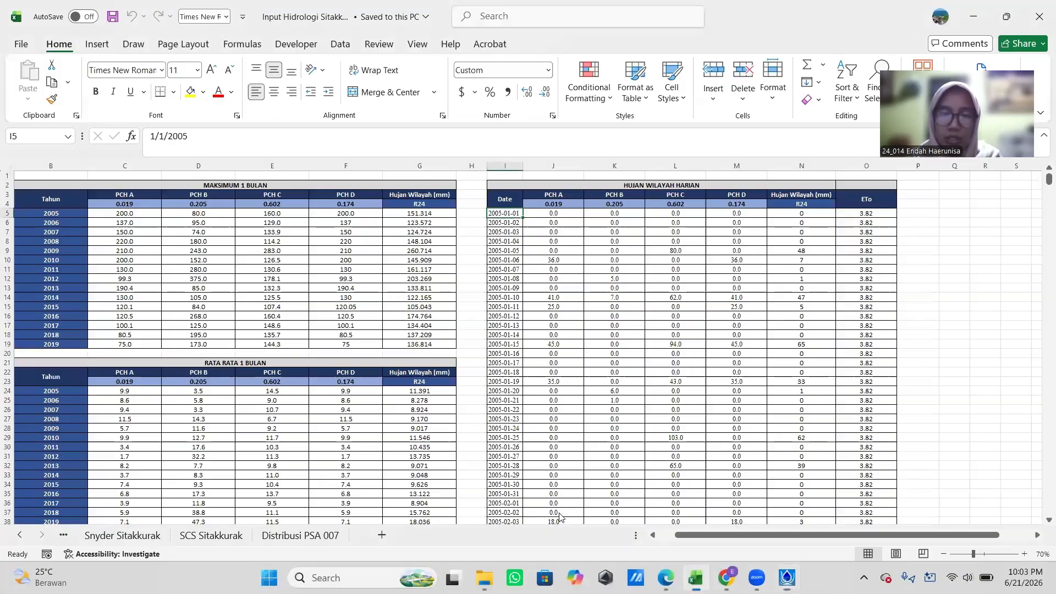
click(64, 346)
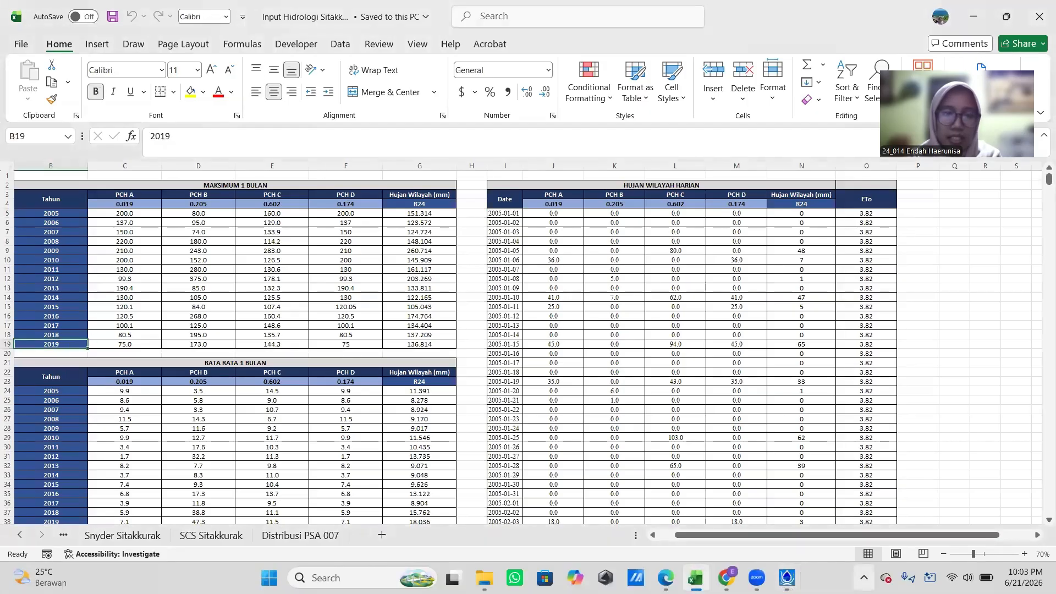
Step: Switch to Hydrognomon and insert 14 records after the 2005 record of the time series
click(787, 577)
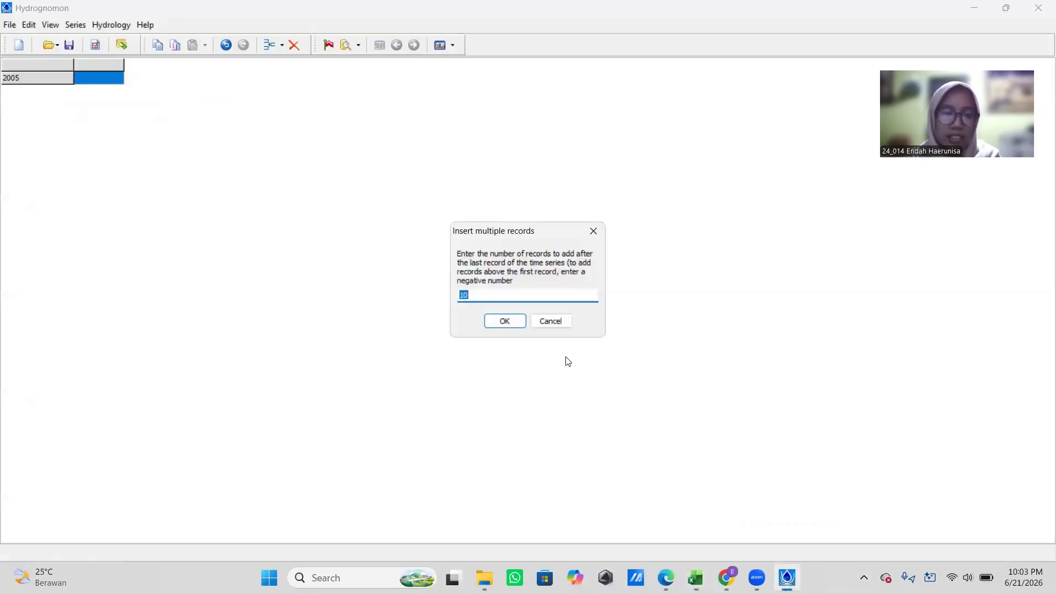
text(14)
click(489, 322)
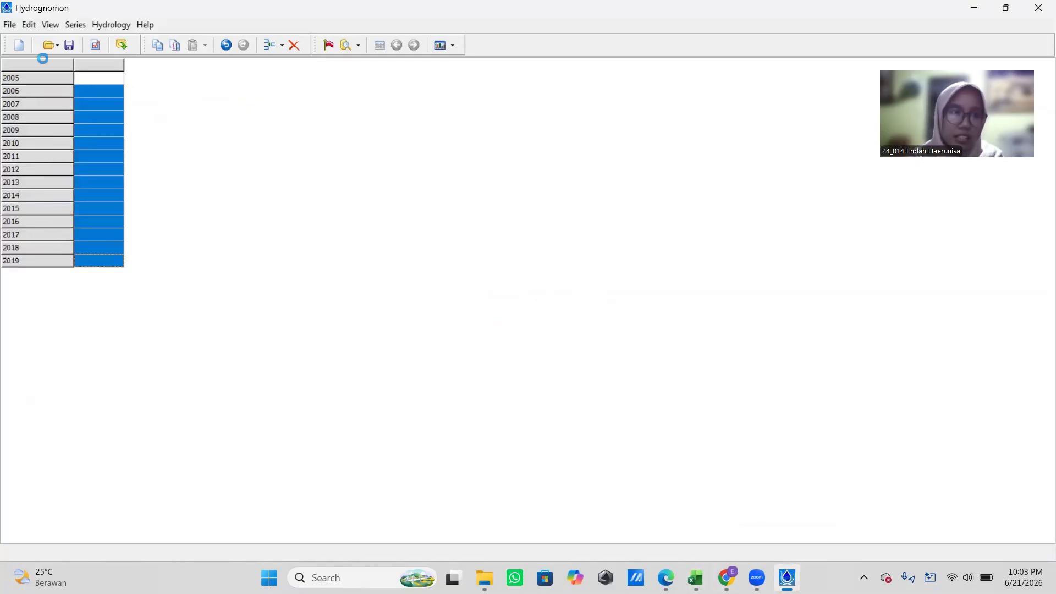
Step: Copy the 2005–2019 Hujan Wilayah values of the MAKSIMUM 1 BULAN table from Excel into the Hydrognomon series, starting at 2005
click(36, 78)
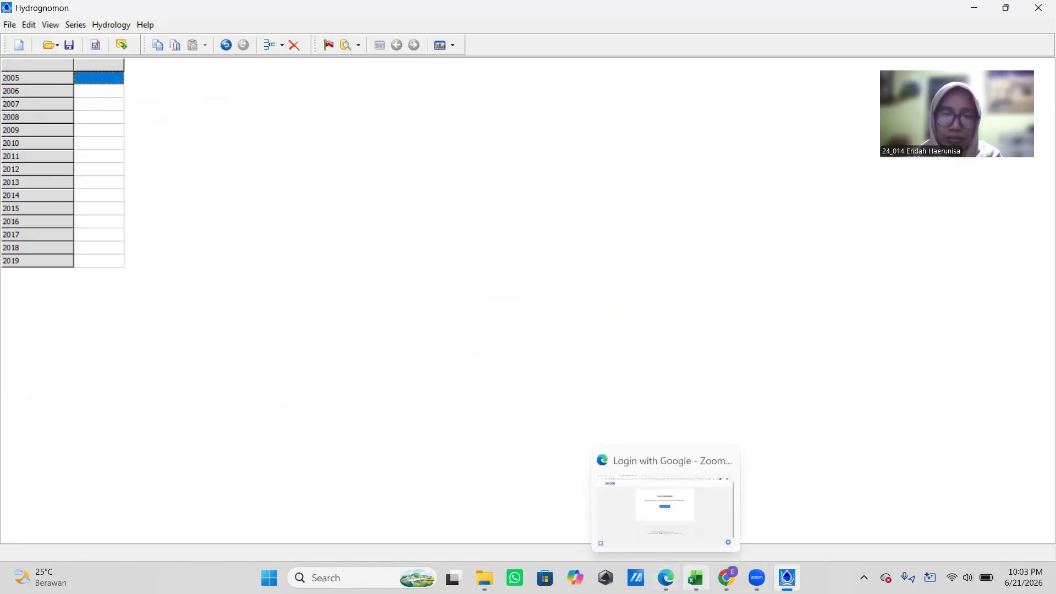
click(696, 578)
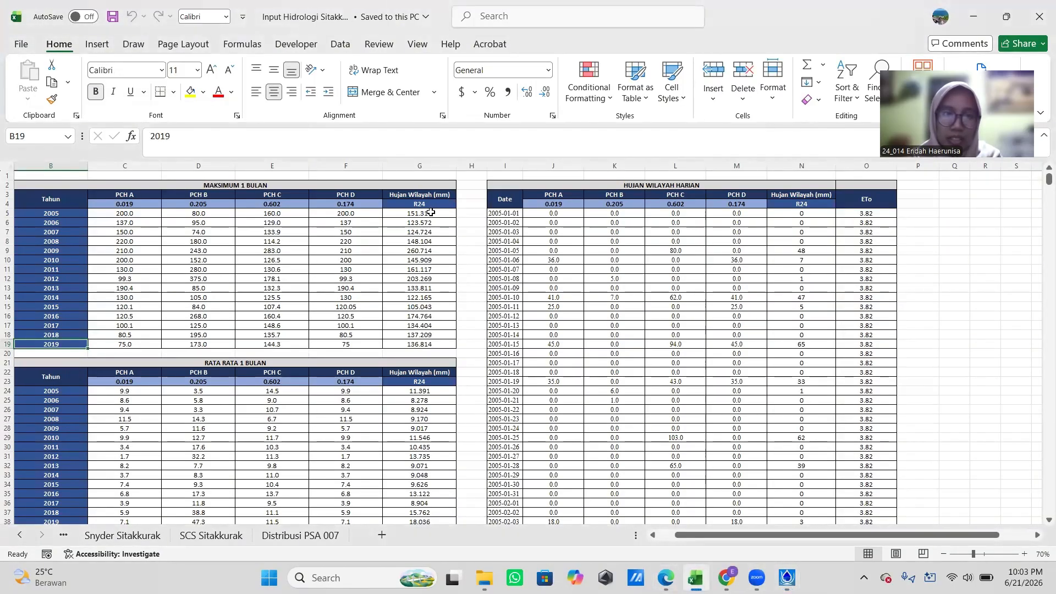
drag(431, 213, 419, 341)
key(ctrl+c)
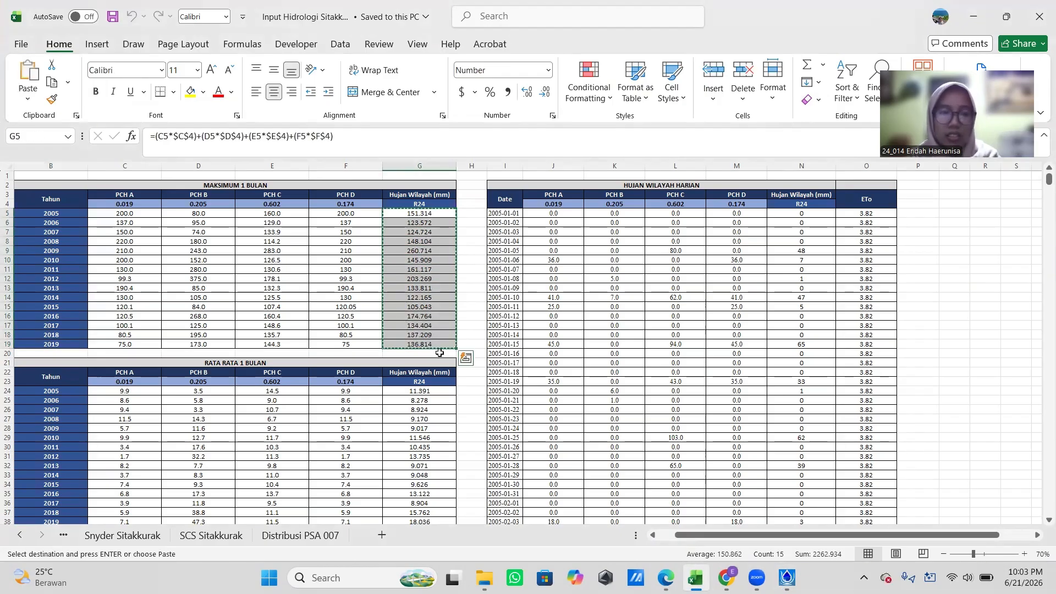
mouse_move(757, 577)
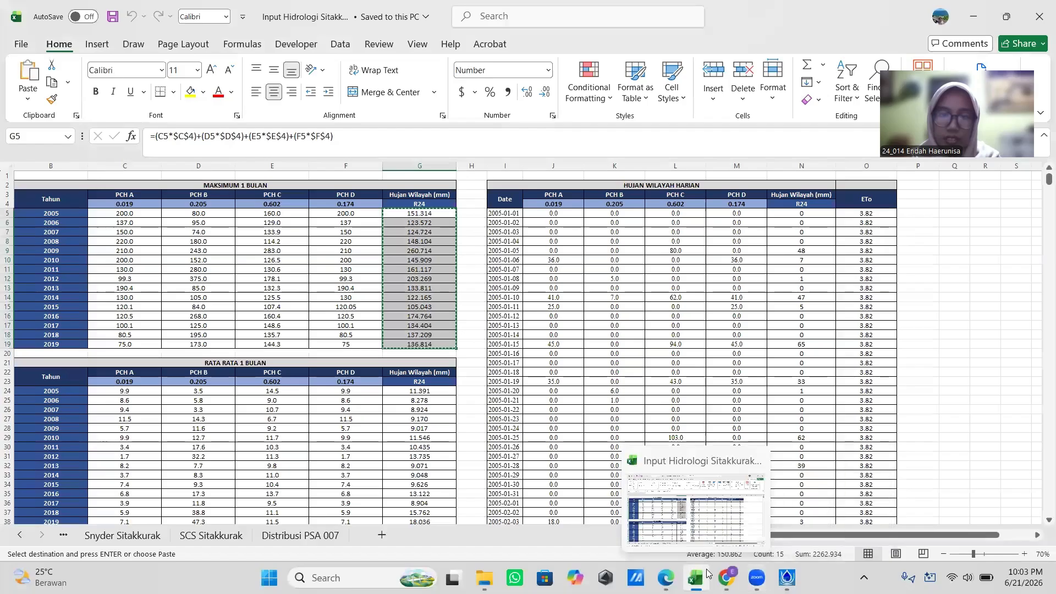
click(788, 578)
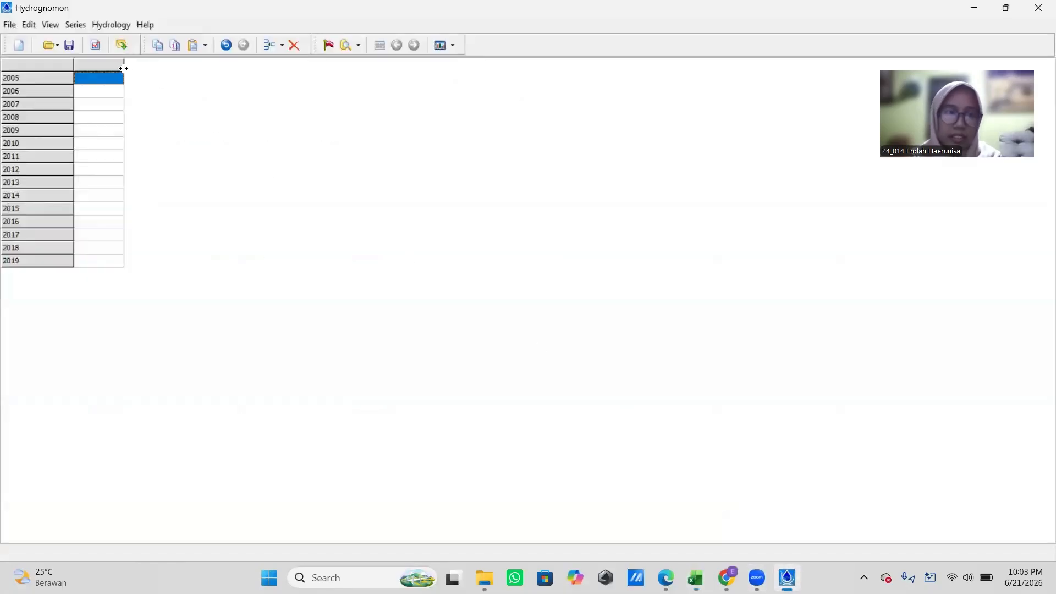
key(ctrl+v)
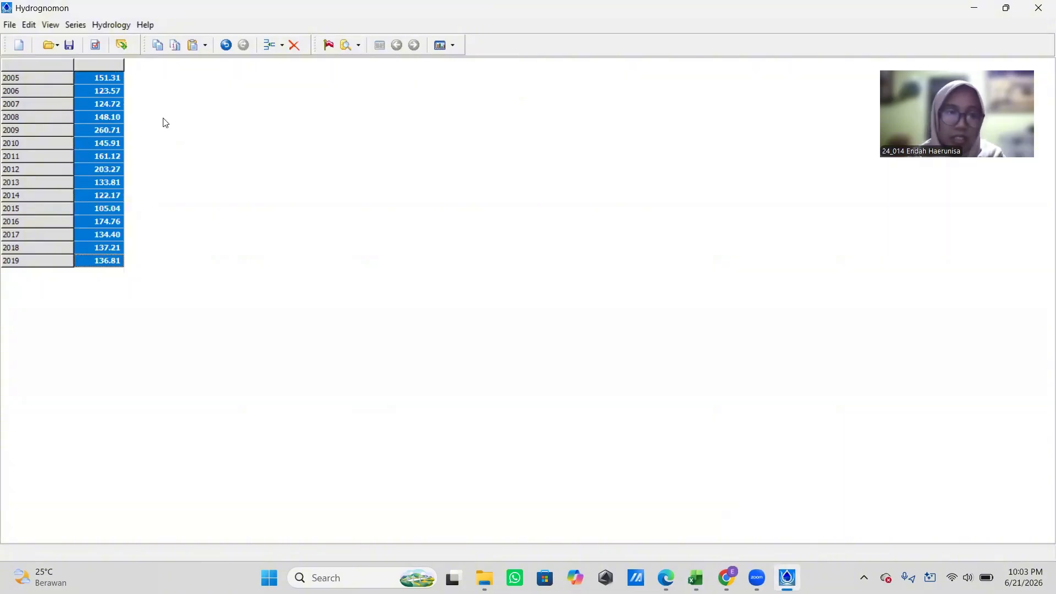
Step: Start the Pythia statistical analysis and plot the Normal, LogNormal, LogPearsonIII, Gumbel Max and GEV Max distributions together
click(111, 25)
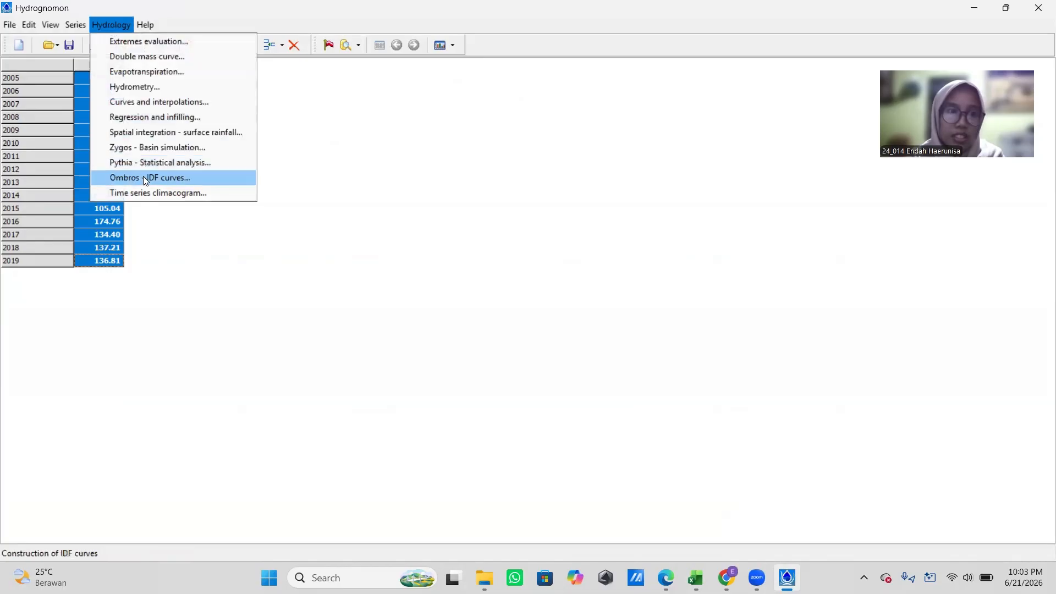
click(142, 159)
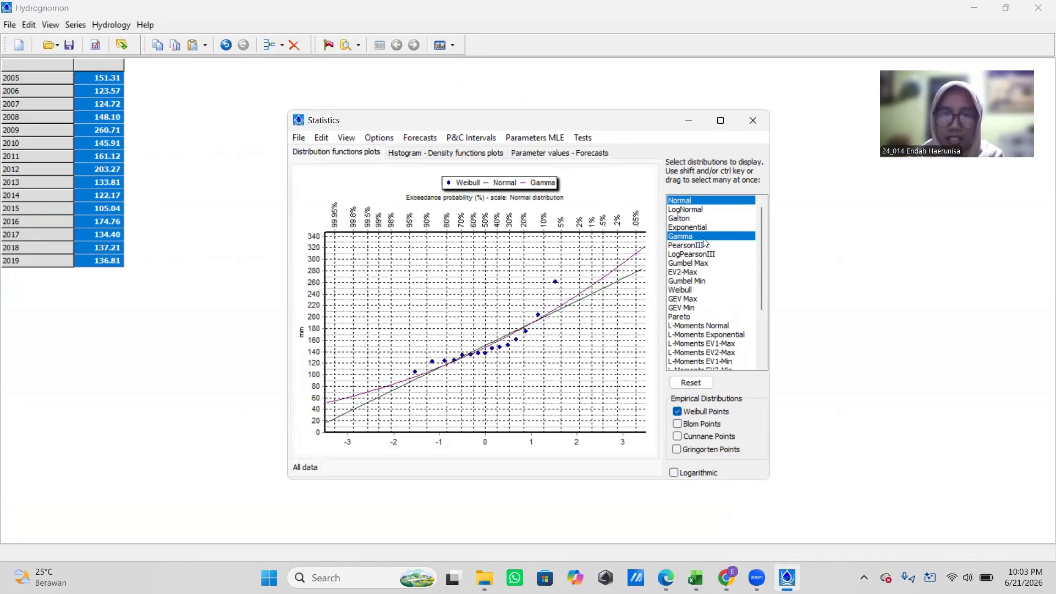
click(693, 212)
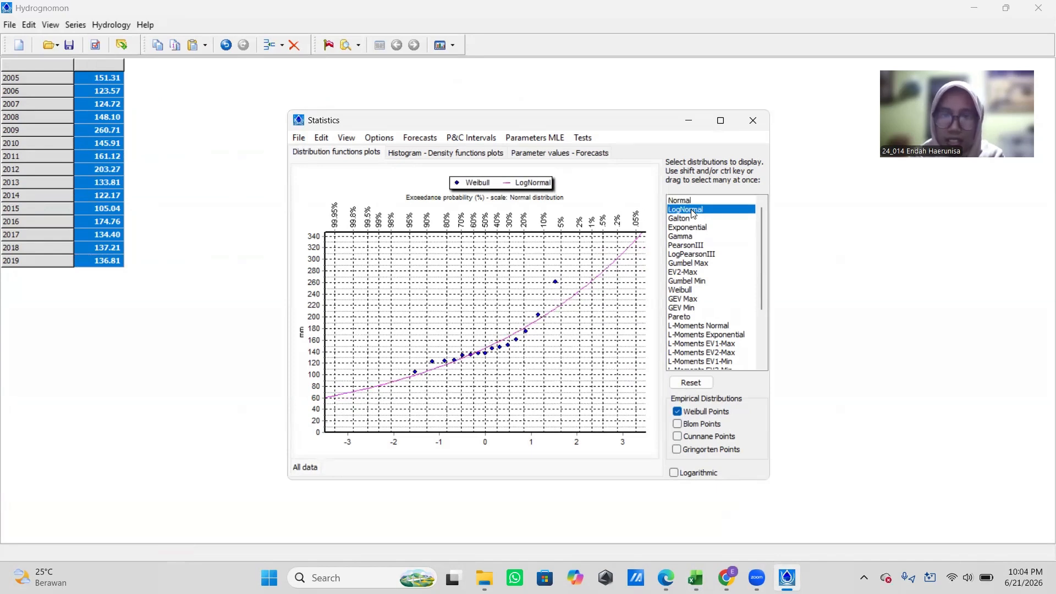
click(691, 201)
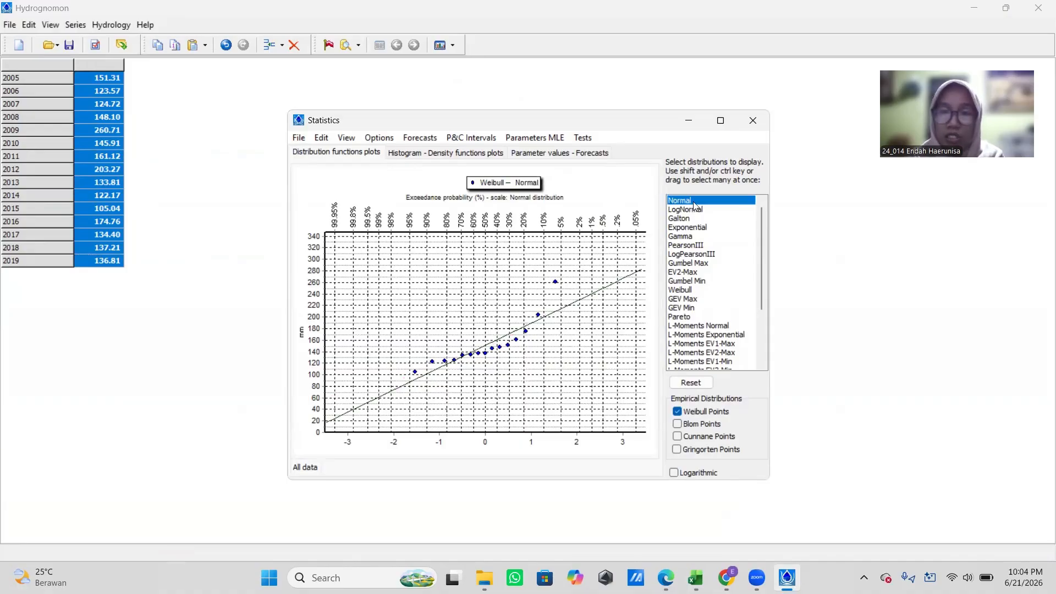
ctrl+click(694, 201)
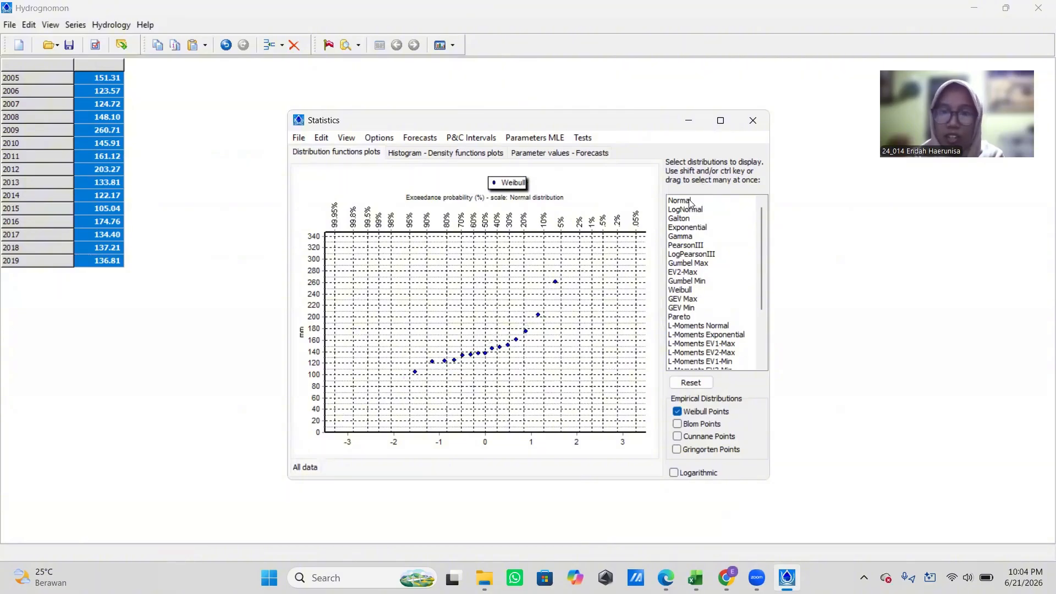
click(692, 201)
ctrl+click(692, 210)
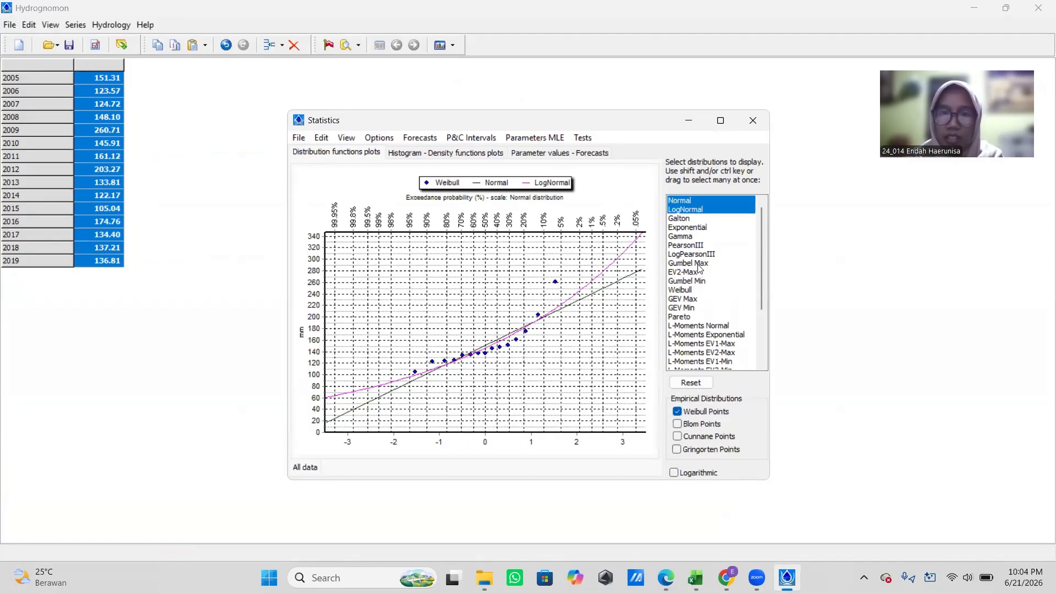
ctrl+click(697, 256)
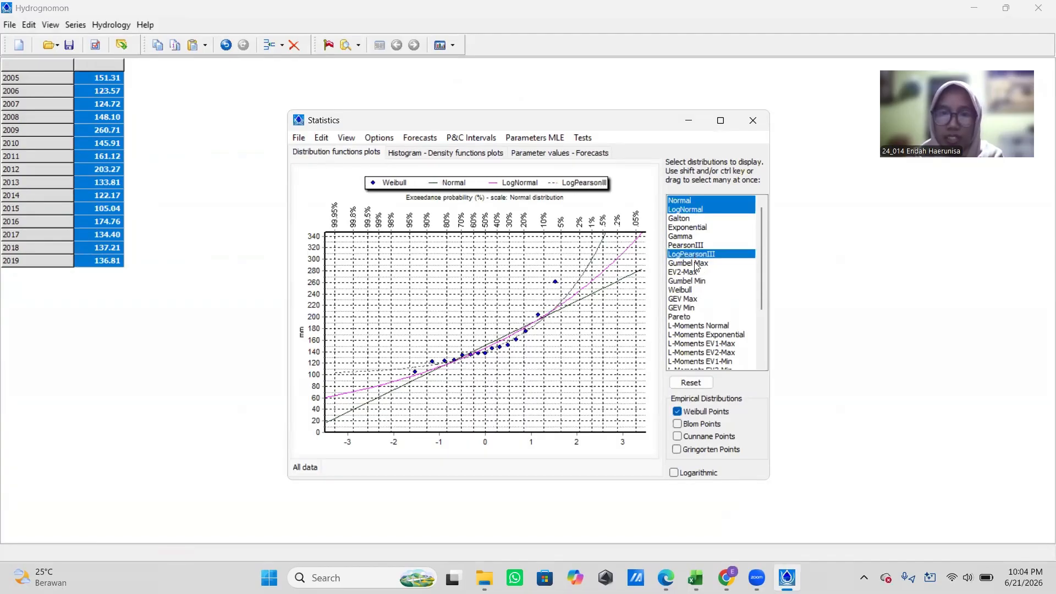
ctrl+click(694, 267)
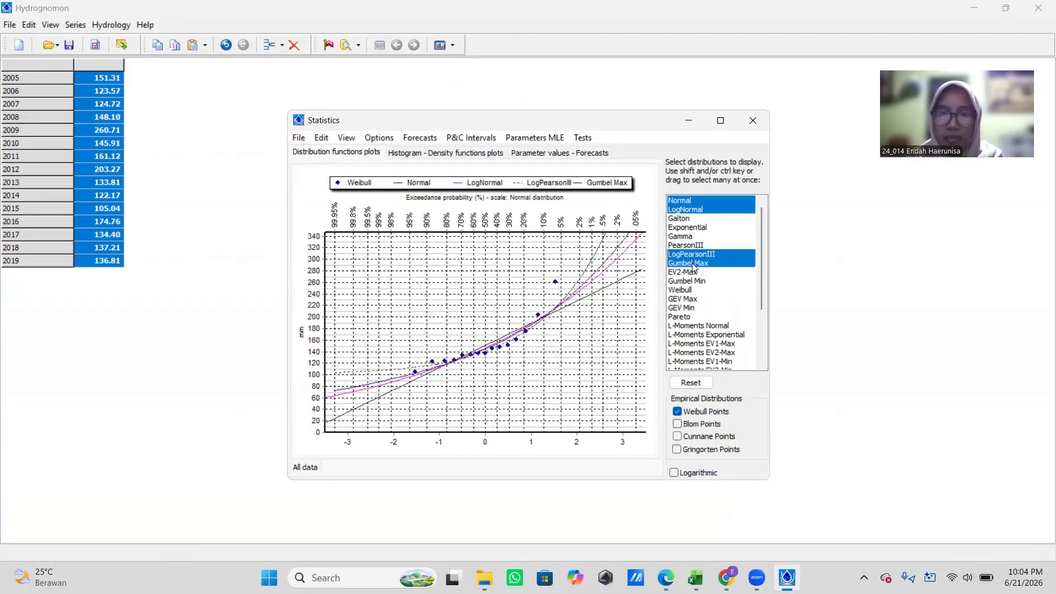
ctrl+click(687, 300)
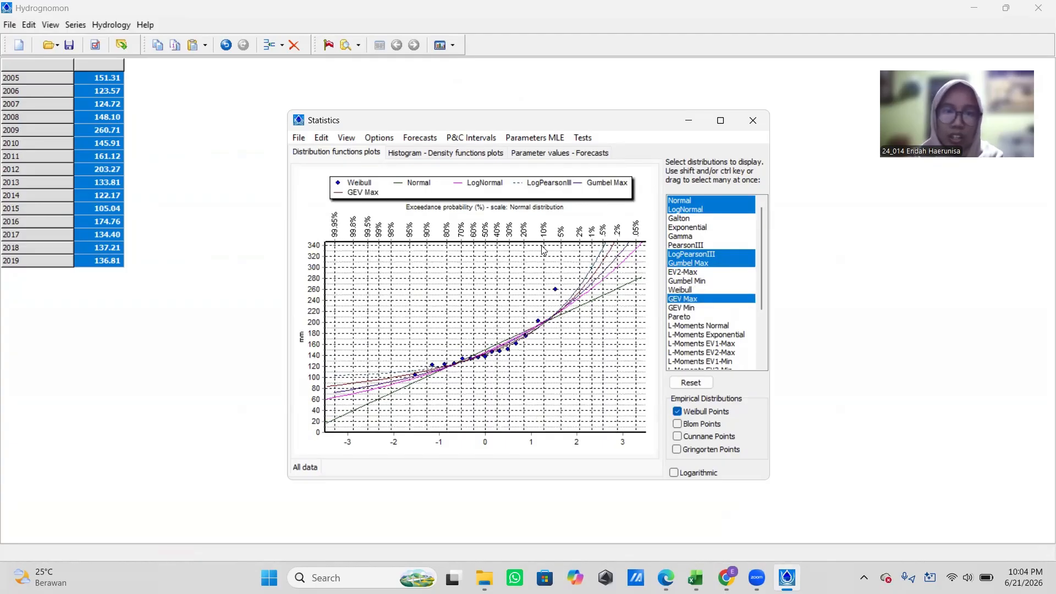
Step: Examine the density function histogram and the parameter values, and return to the distribution function plots
click(434, 154)
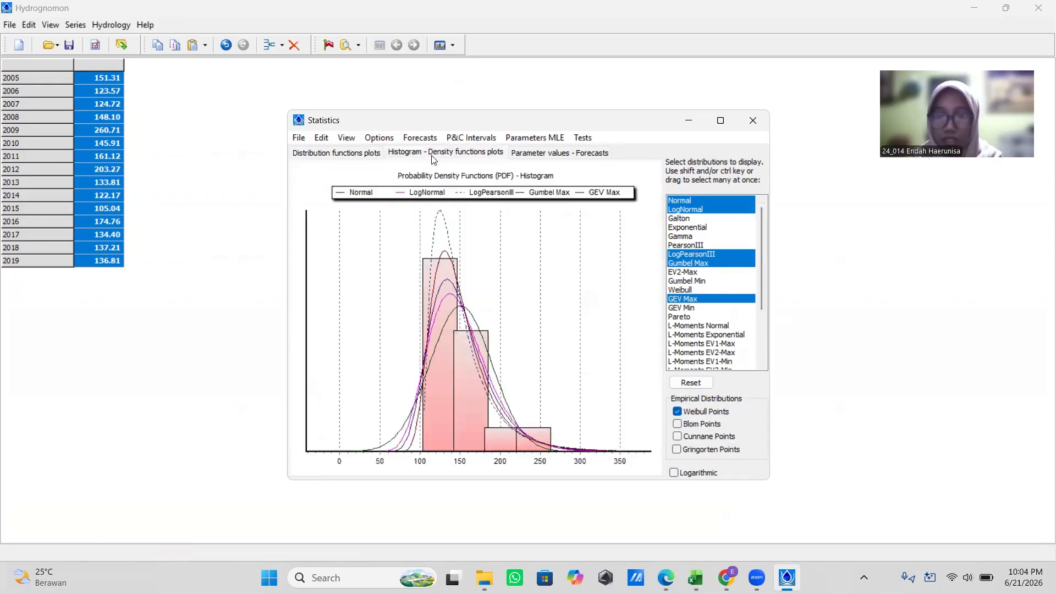
click(542, 154)
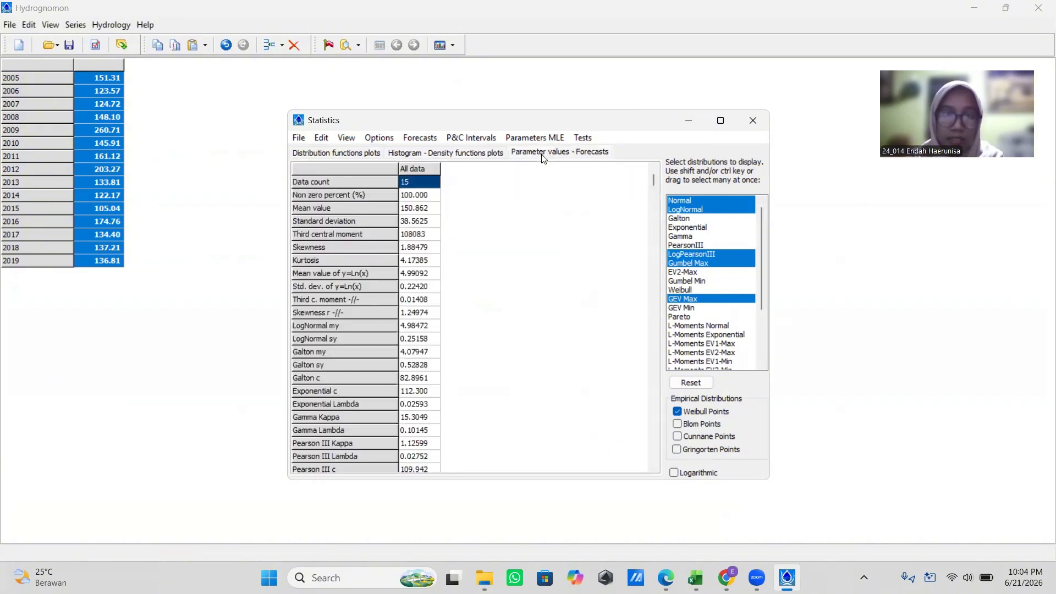
click(329, 156)
Step: Run the Kolmogorov-Smirnov test and review the acceptance levels and DMax values of the distributions
click(587, 137)
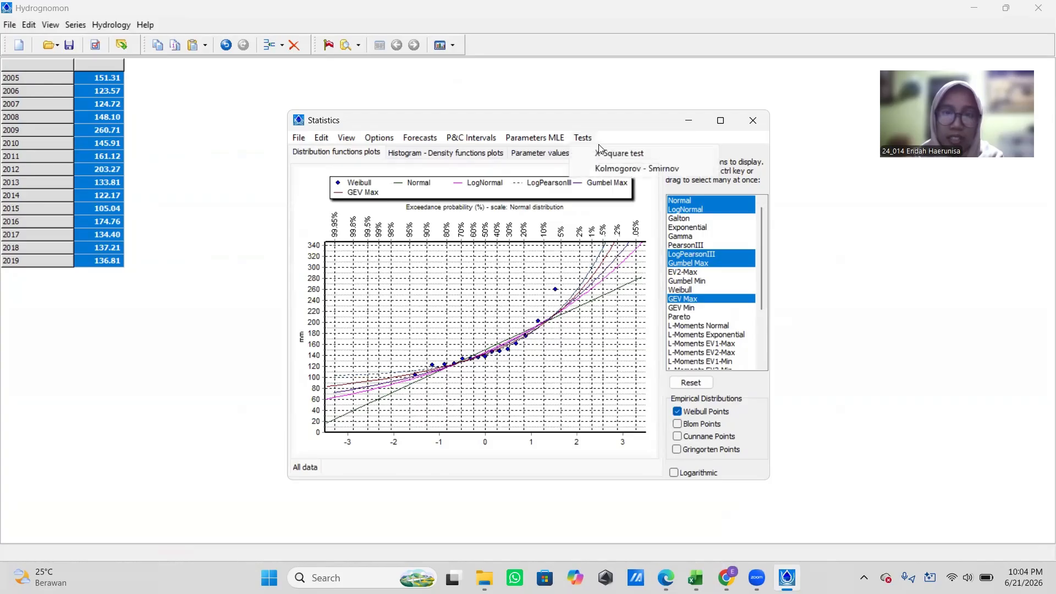
click(635, 174)
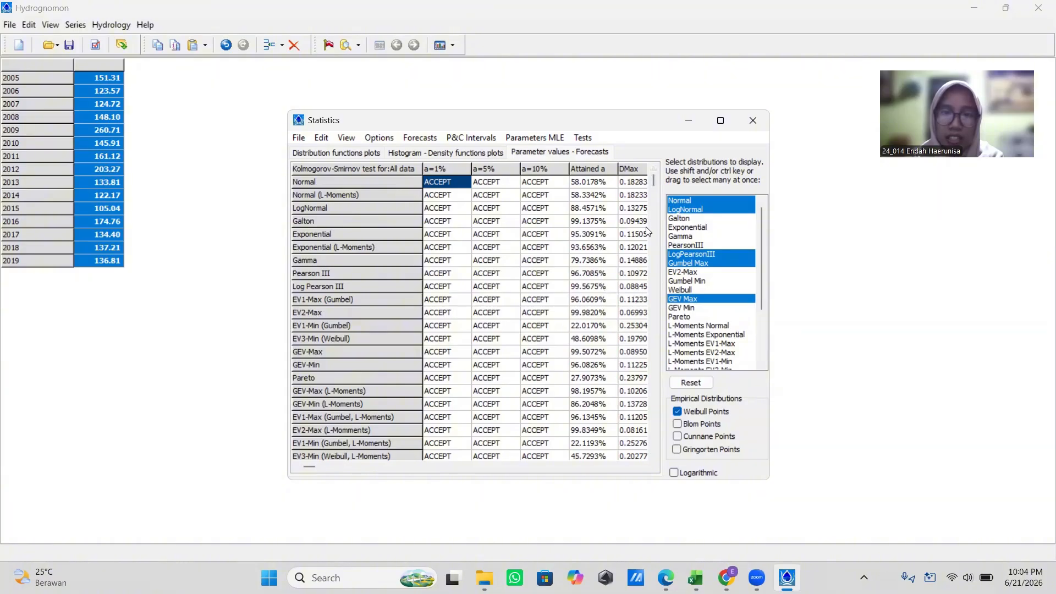
mouse_move(634, 175)
mouse_down()
mouse_move(621, 174)
mouse_move(646, 169)
mouse_up()
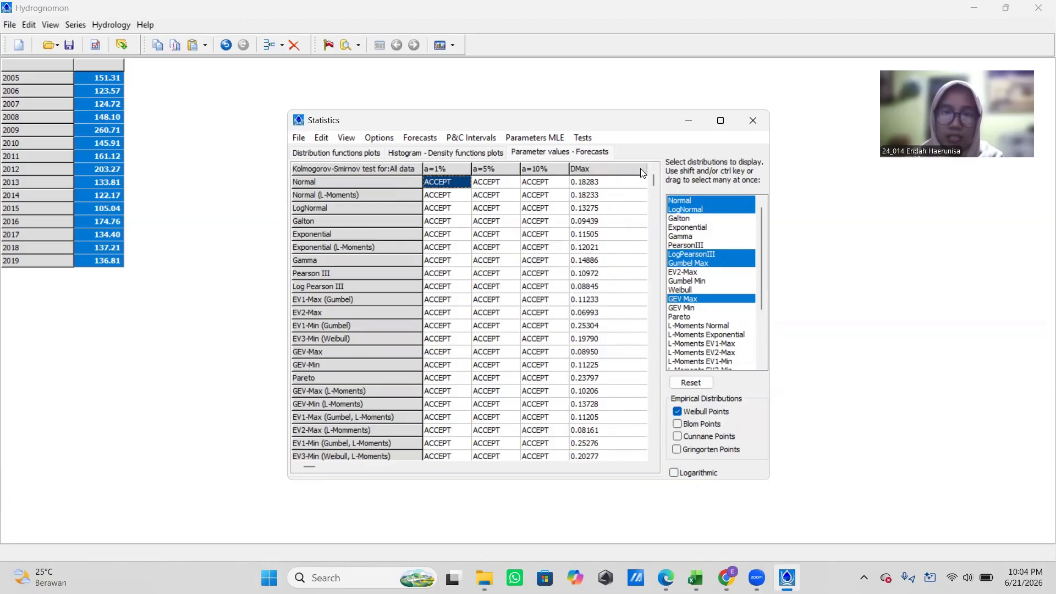
scroll(624, 370, down, 2)
scroll(638, 342, up, 2)
scroll(553, 305, down, 2)
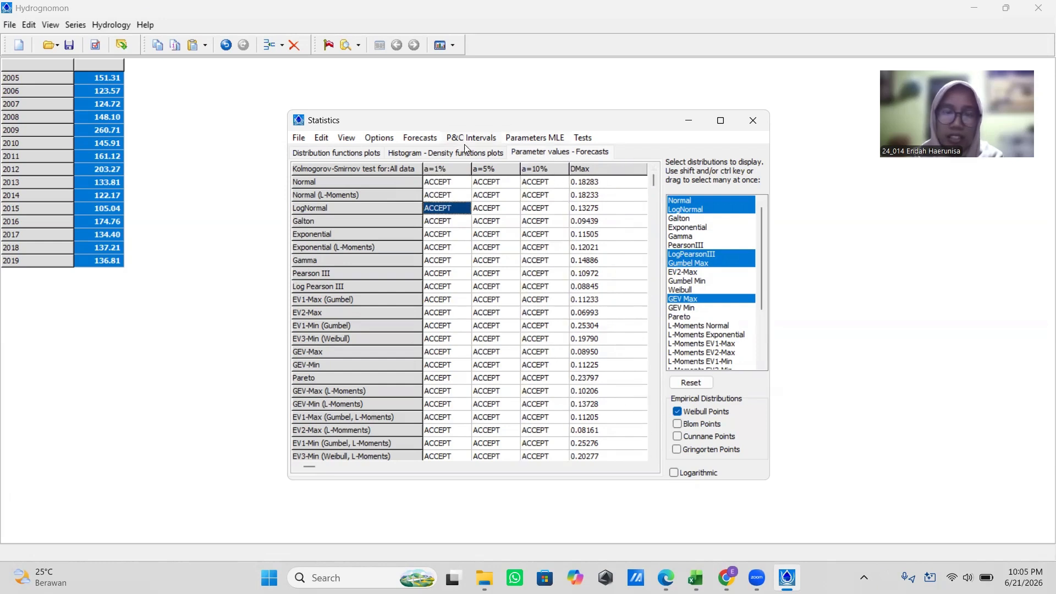
Step: Run the X-Square test on all data with the default of 4 classes
click(591, 141)
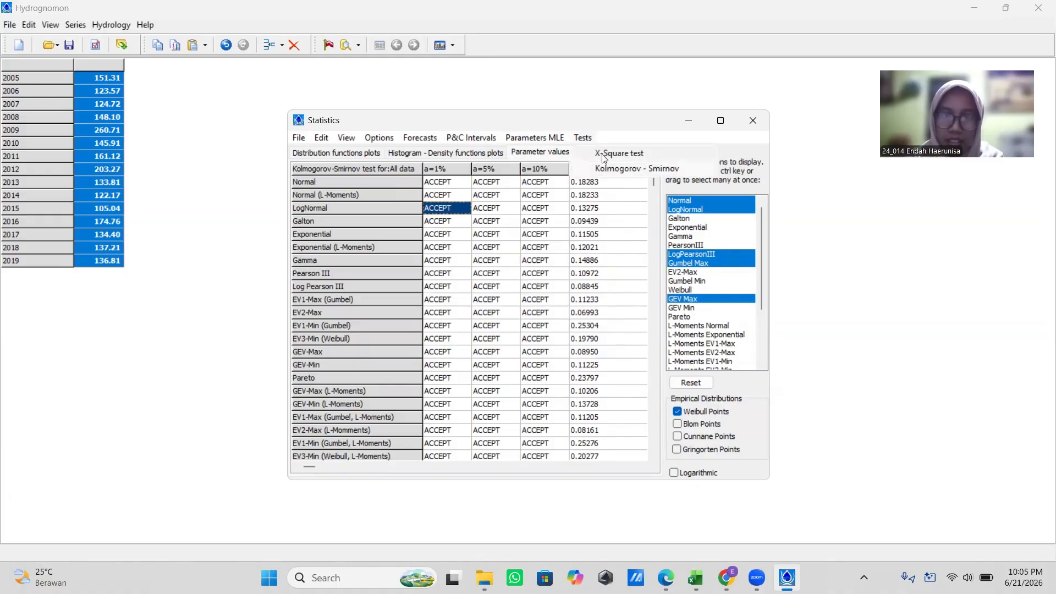
click(604, 157)
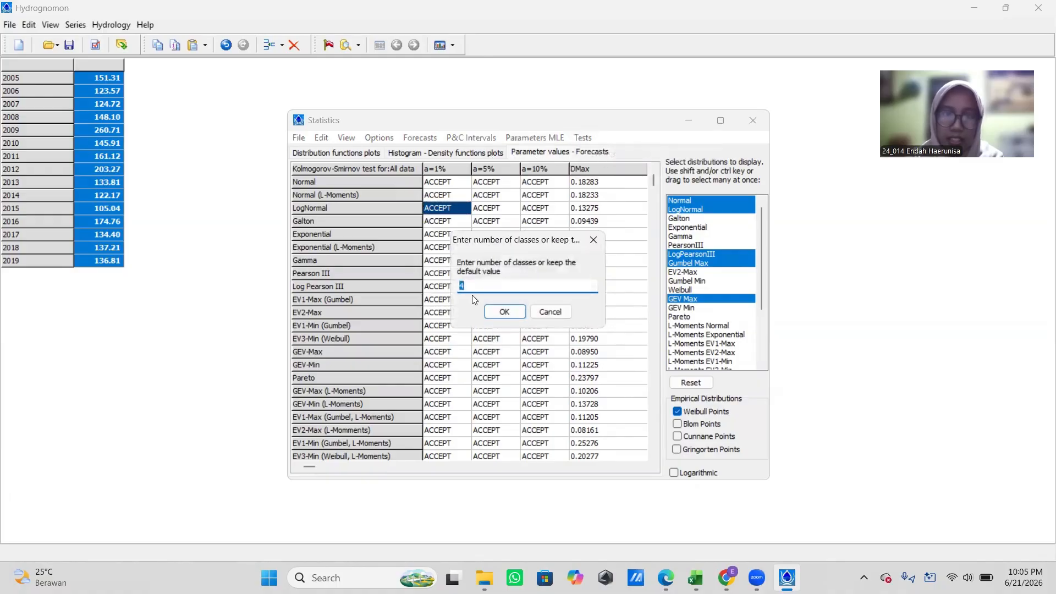
click(516, 313)
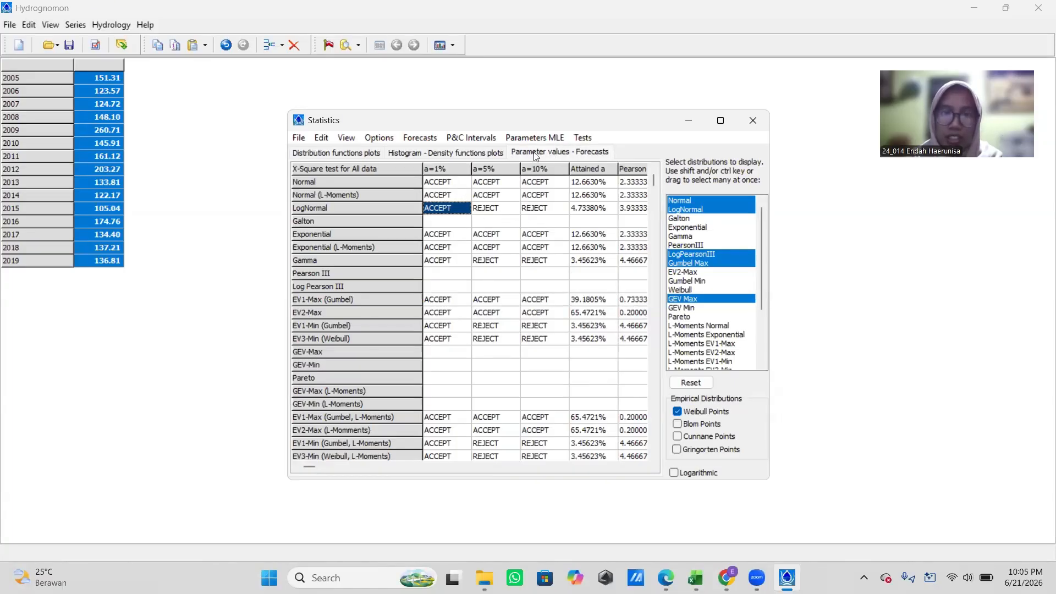
Step: Forecast the rainfall values of all distributions for a maximum return period of 2 years
click(420, 141)
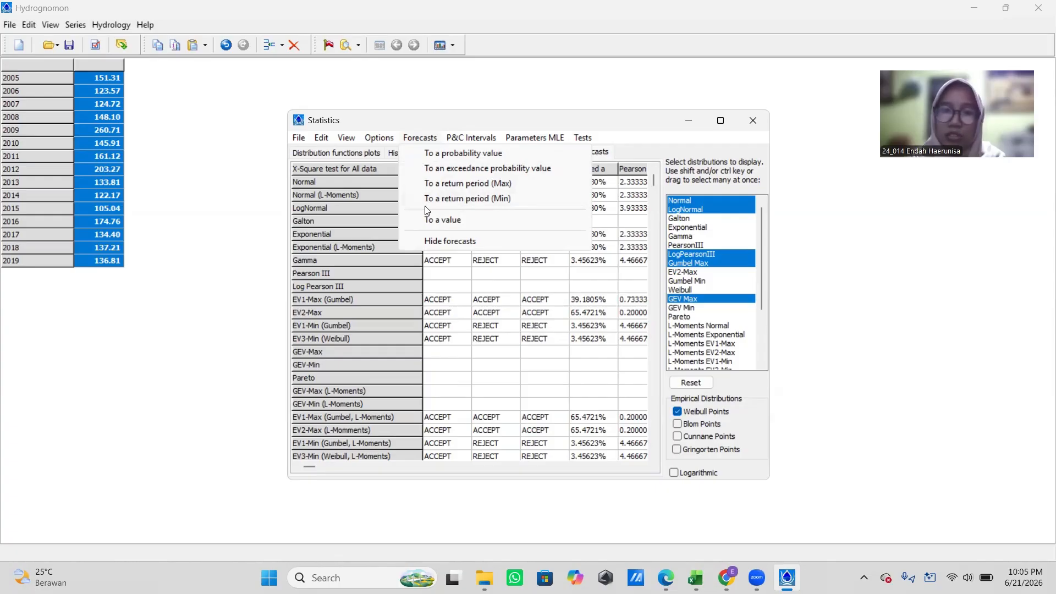
click(458, 184)
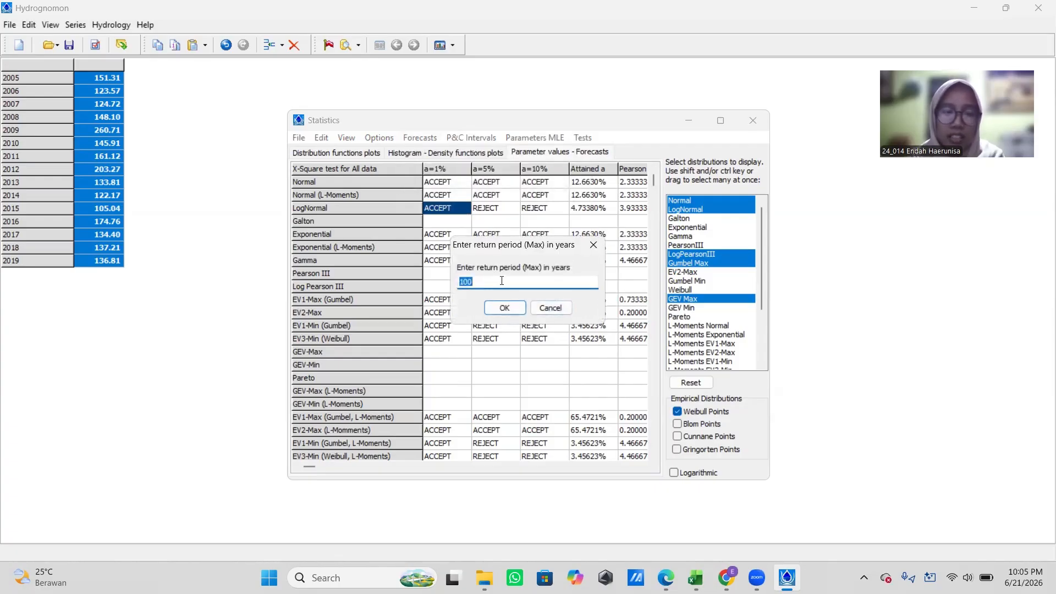
text(2)
click(502, 307)
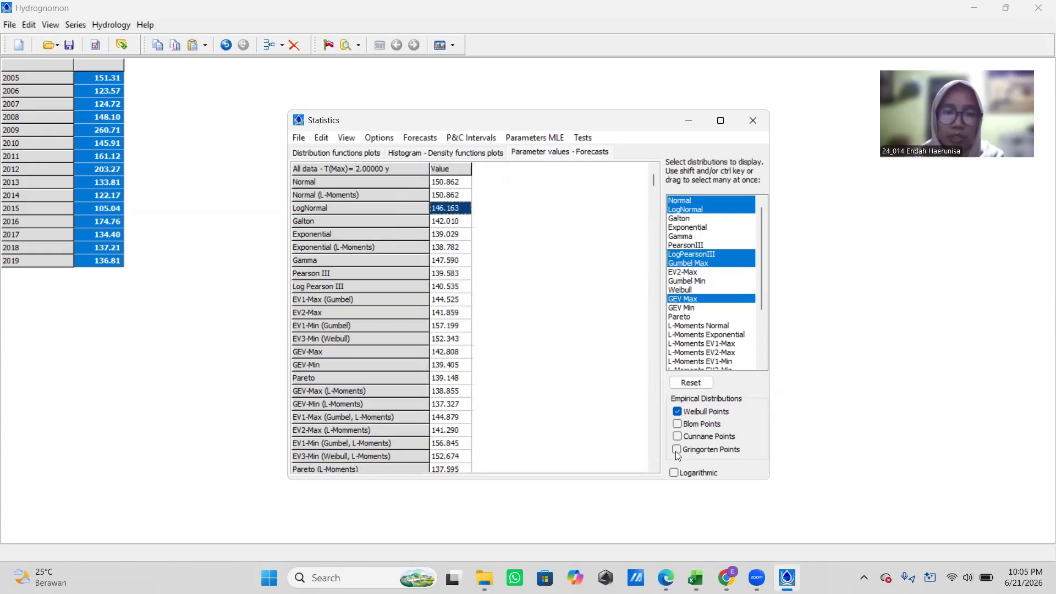
Step: Compare Hydrognomon's statistical parameter values with the METODE CS DAN CK table in the Excel workbook, ending in Excel
click(695, 578)
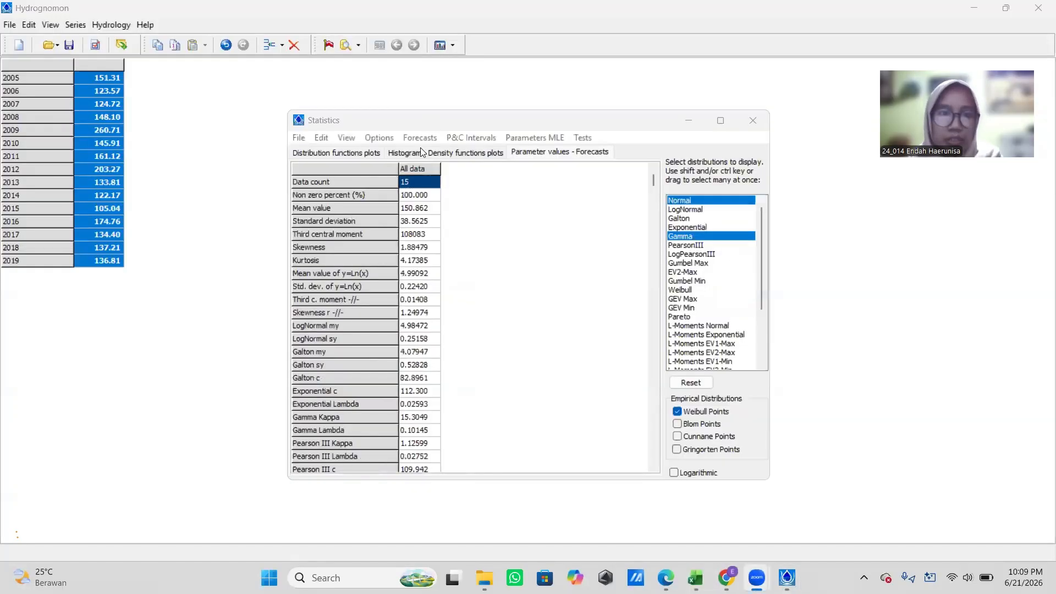
click(421, 149)
click(558, 154)
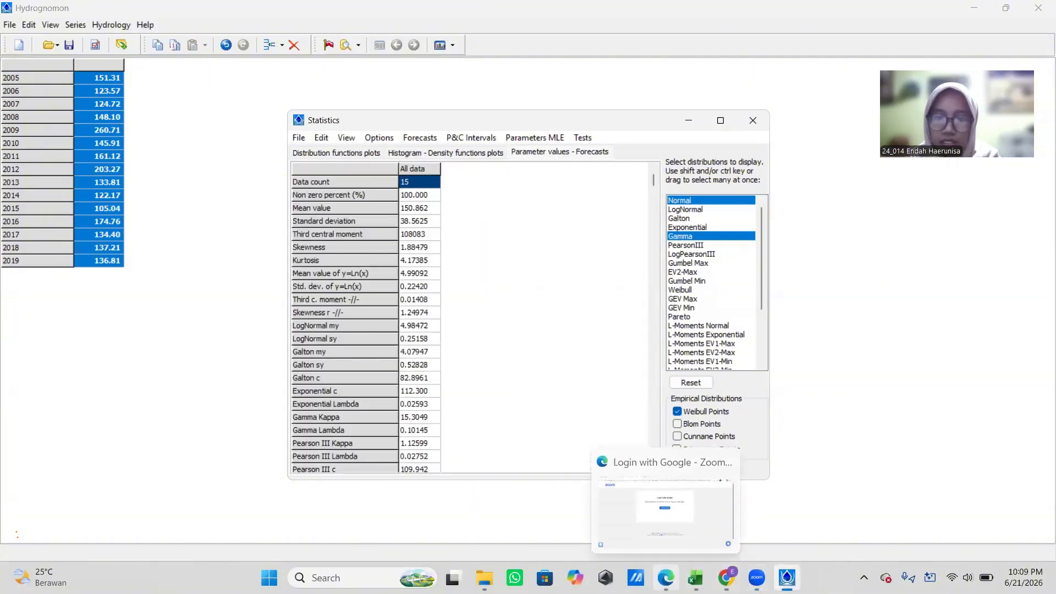
click(695, 578)
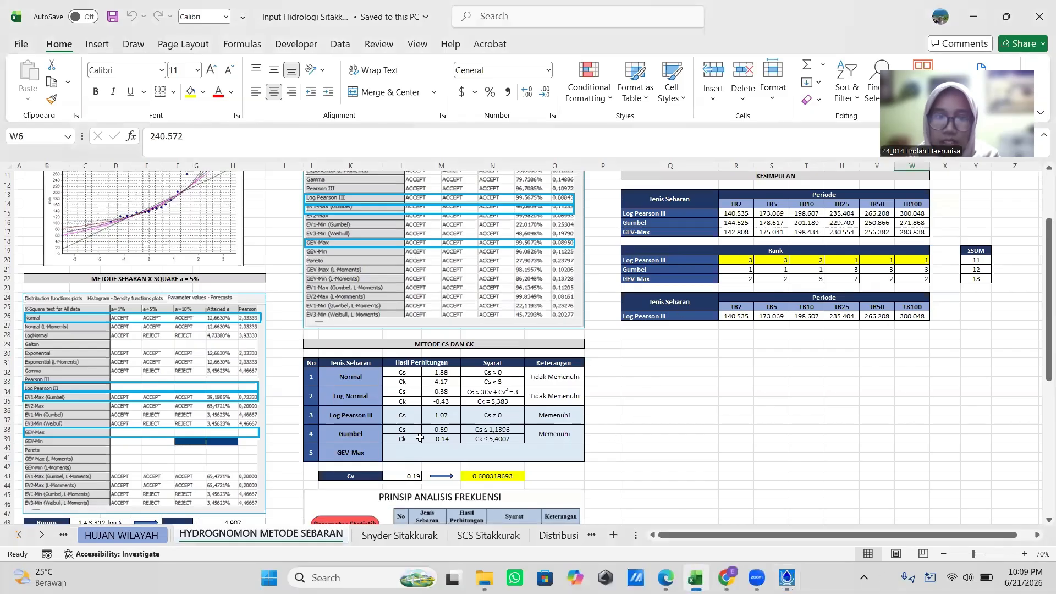
scroll(401, 405, down, 1)
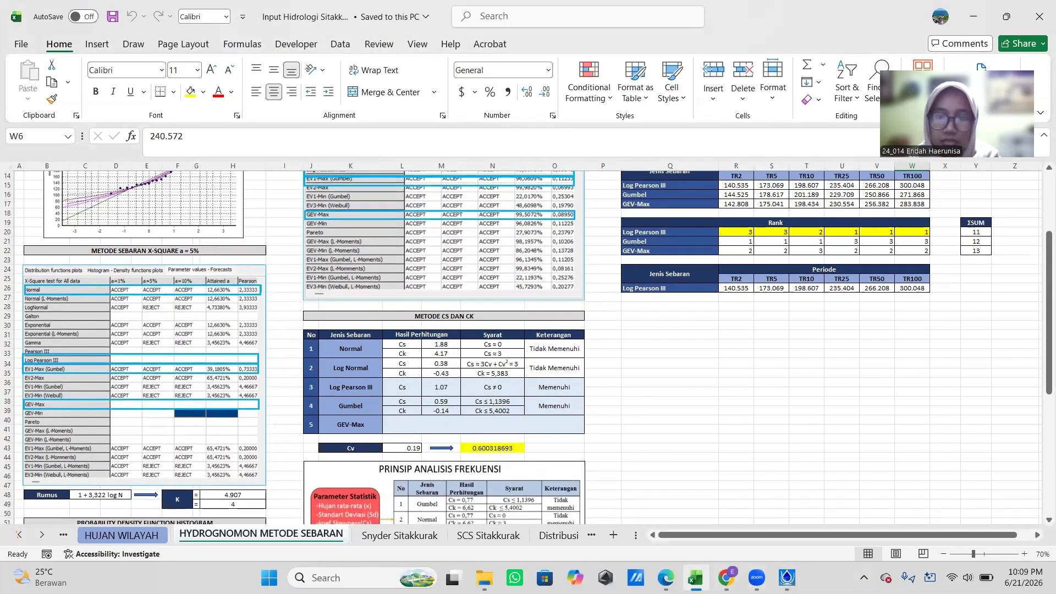
click(787, 578)
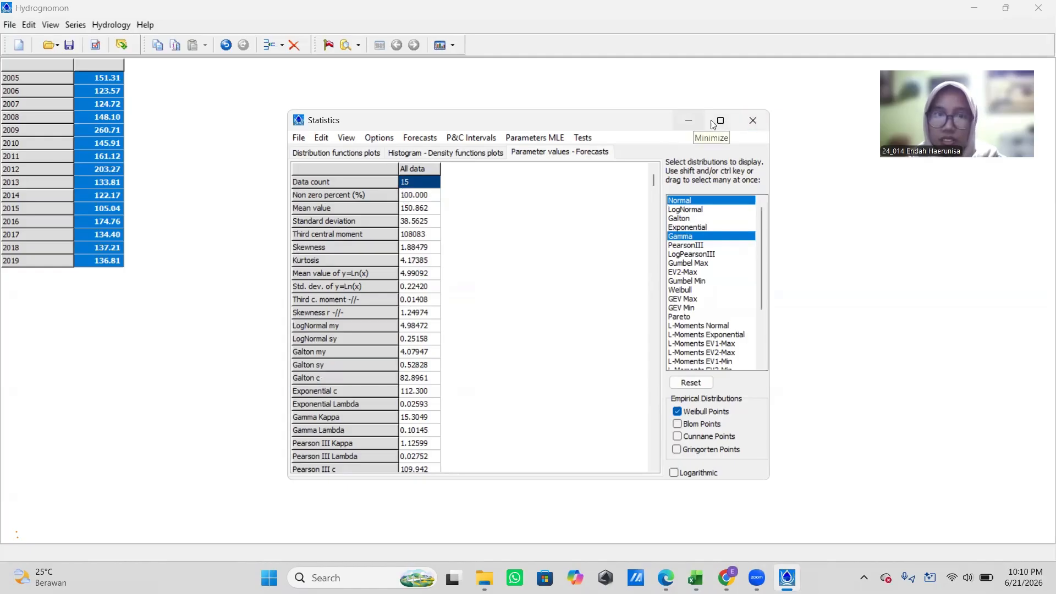
click(690, 122)
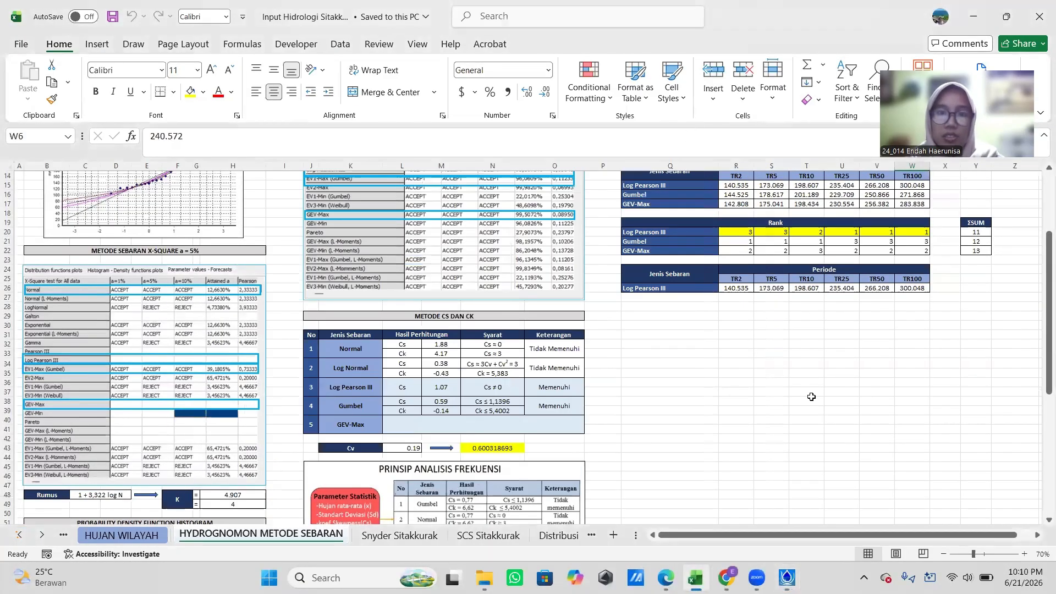
click(787, 578)
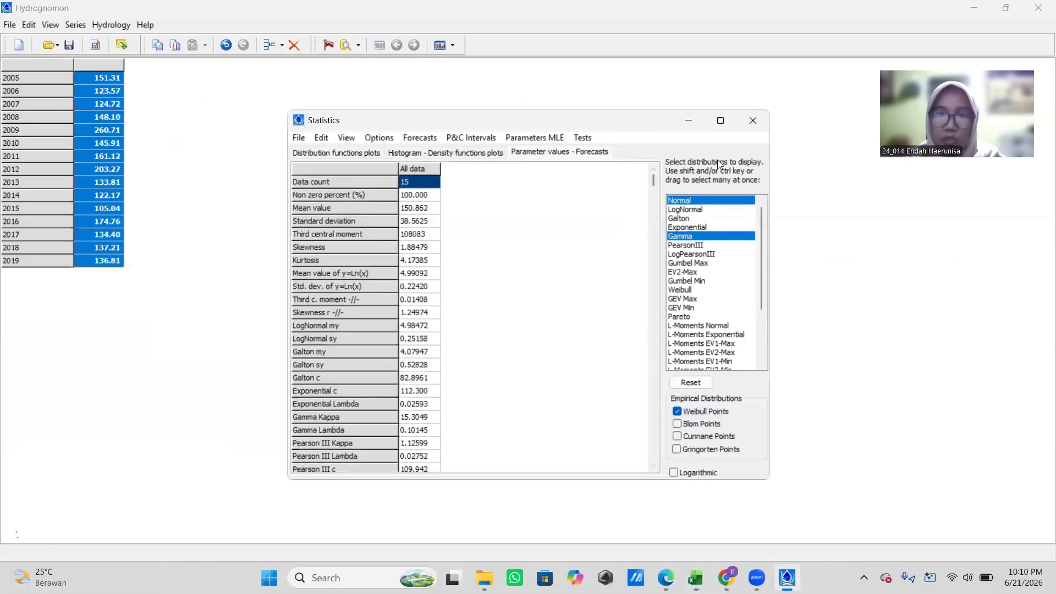
click(689, 123)
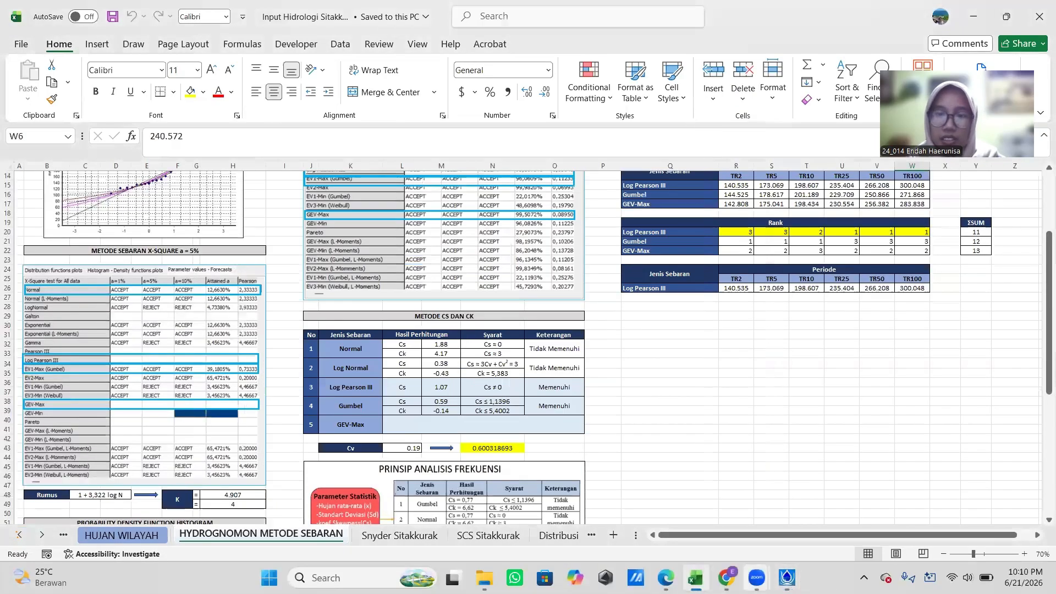
click(794, 576)
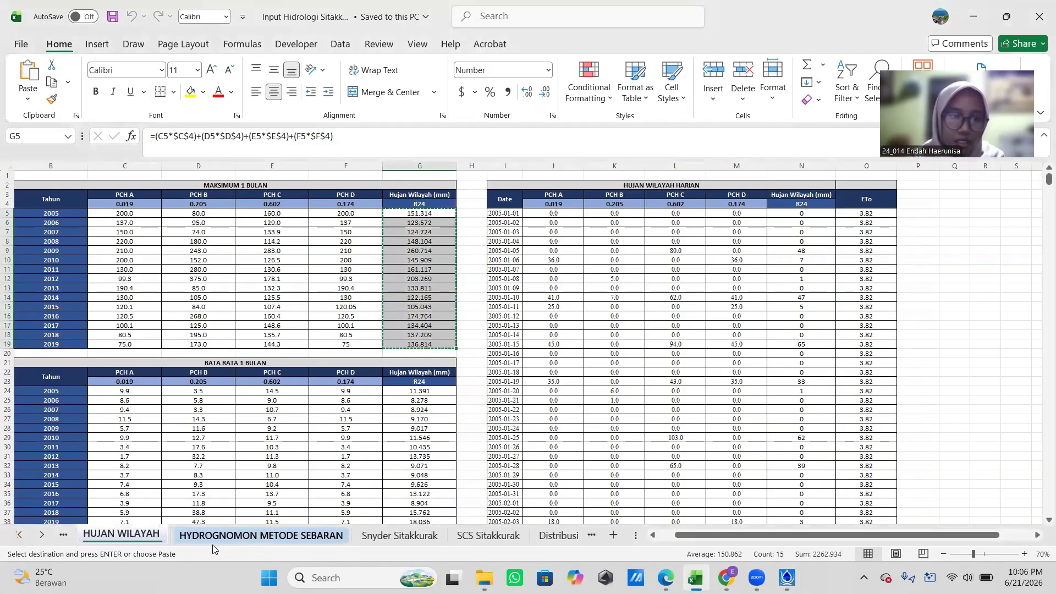
Step: On the HYDROGNOMON METODE SEBARAN sheet, compare the Normal TR2 value with Hydrognomon's 2-year Normal forecast, ending in Excel
click(231, 537)
key(Escape)
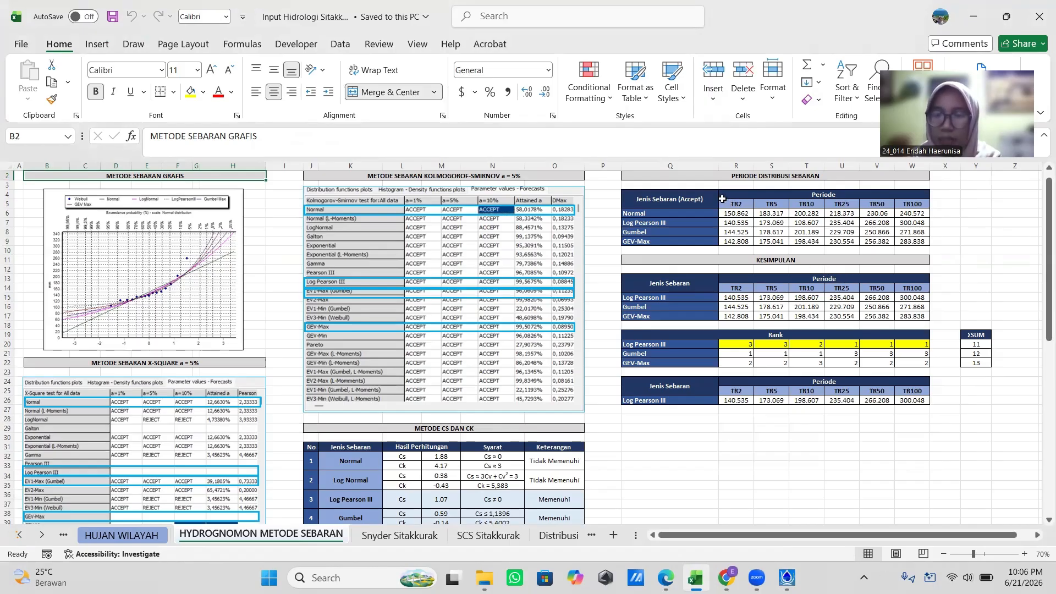
click(750, 215)
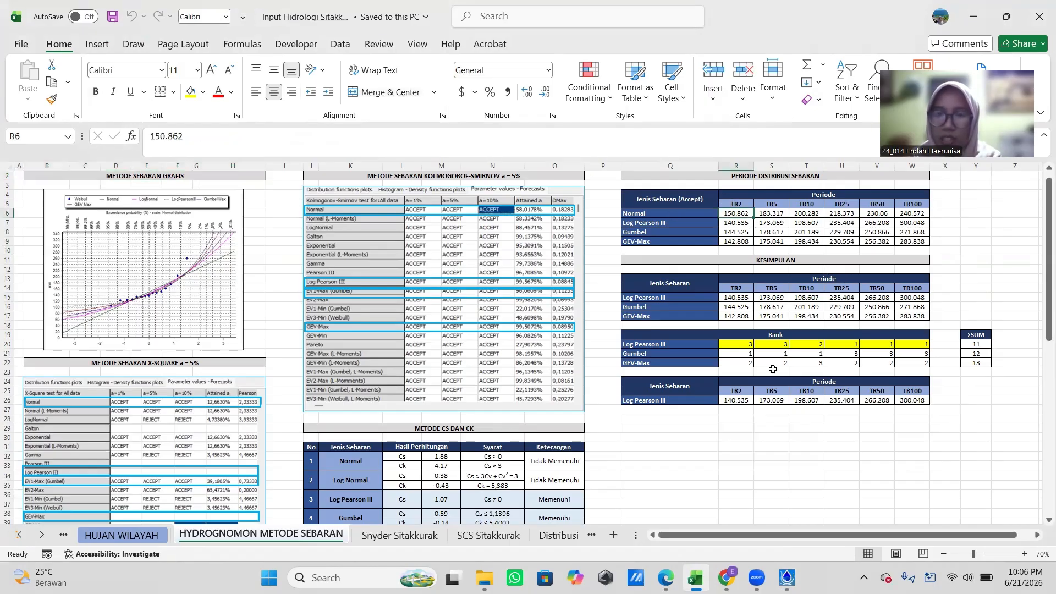
click(787, 579)
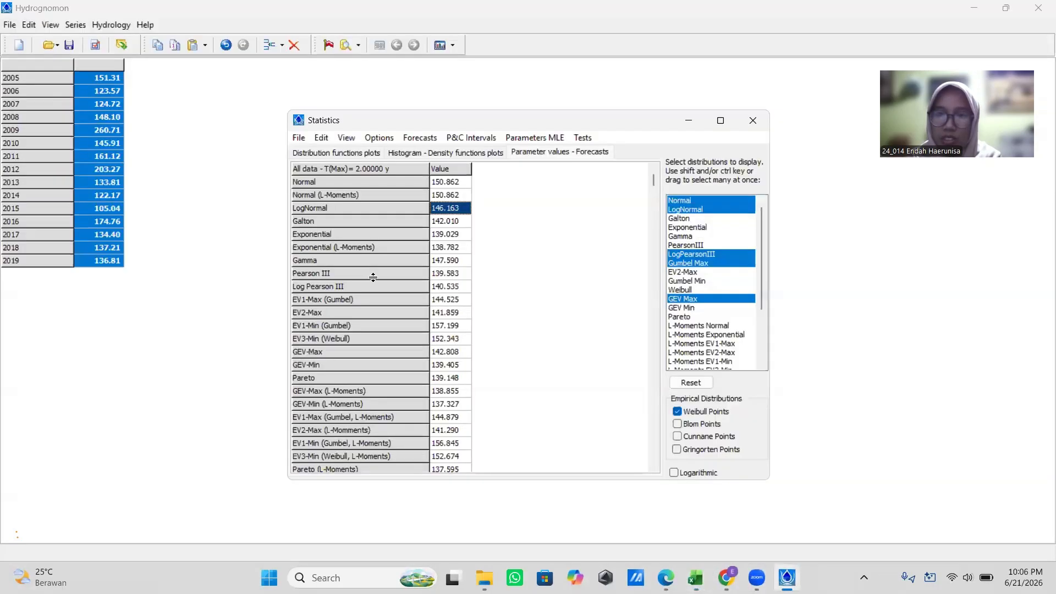
click(448, 183)
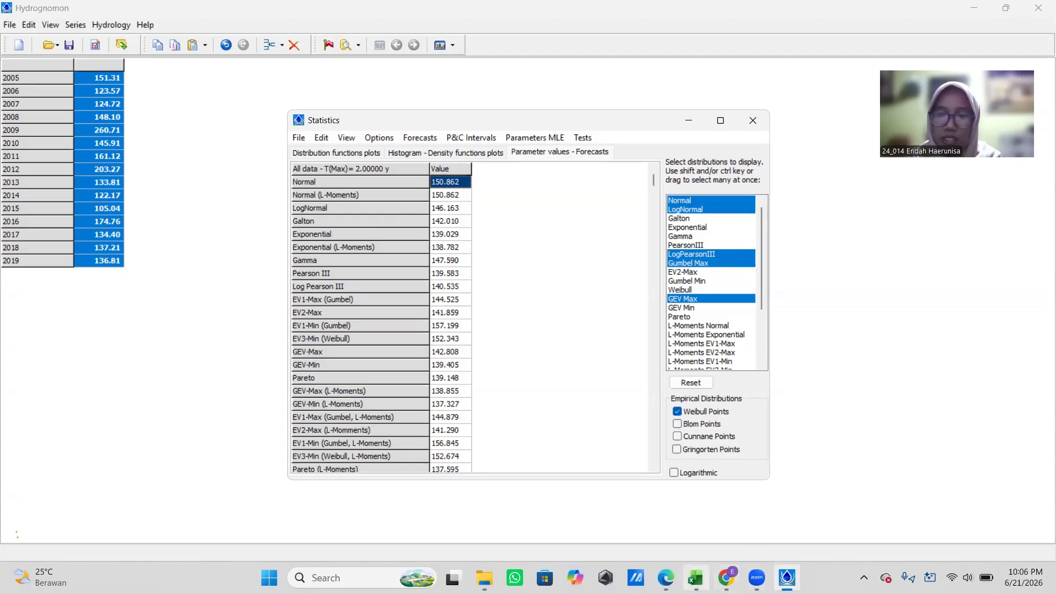
click(696, 578)
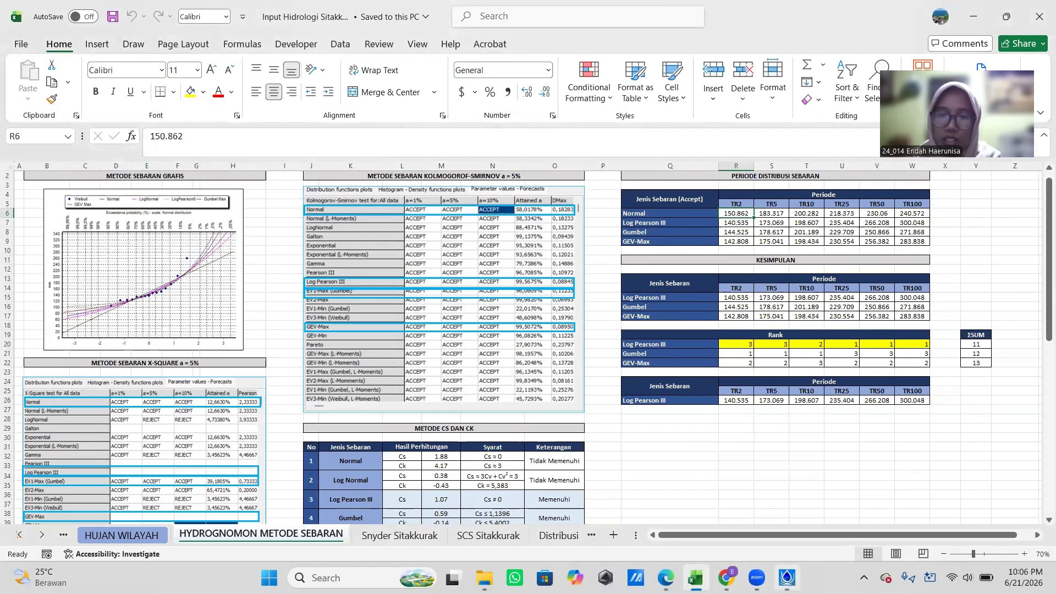
Step: Forecast the rainfall in Hydrognomon for a maximum return period of 5 years and check it against the Normal TR5 value in Excel
click(787, 577)
click(413, 140)
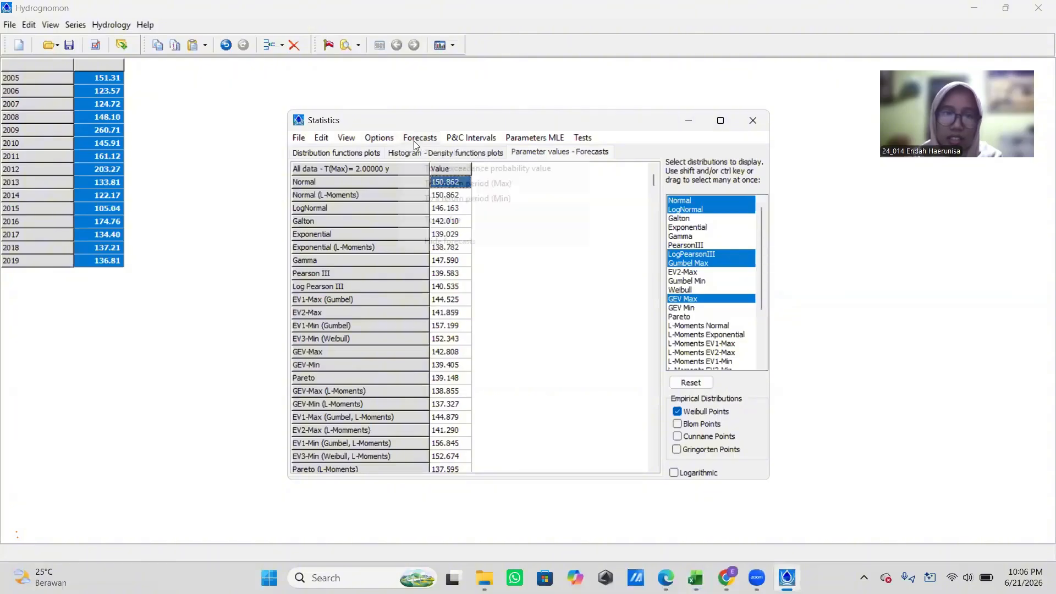
click(458, 187)
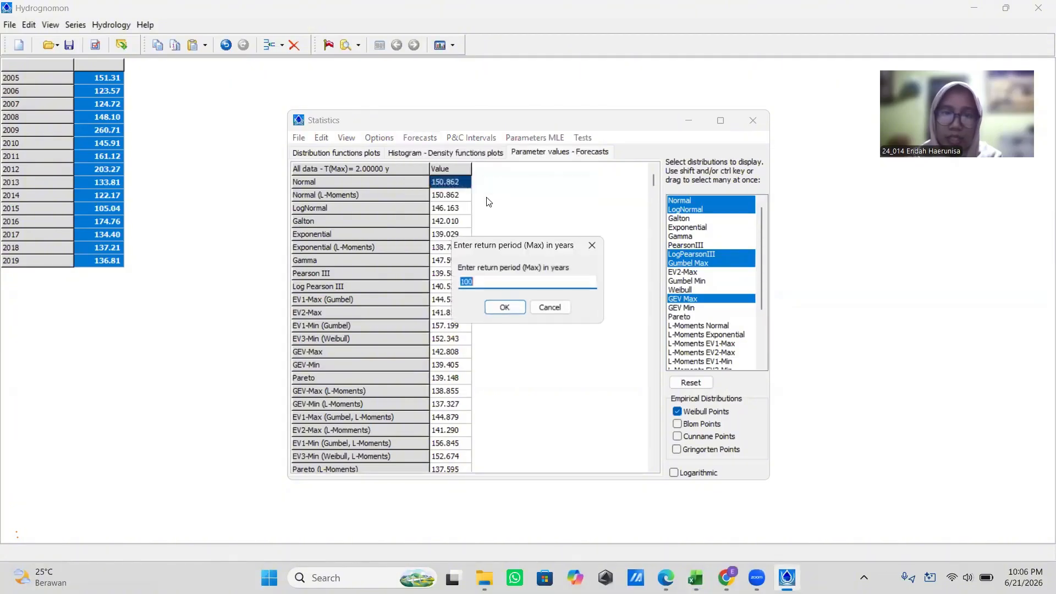
text(5)
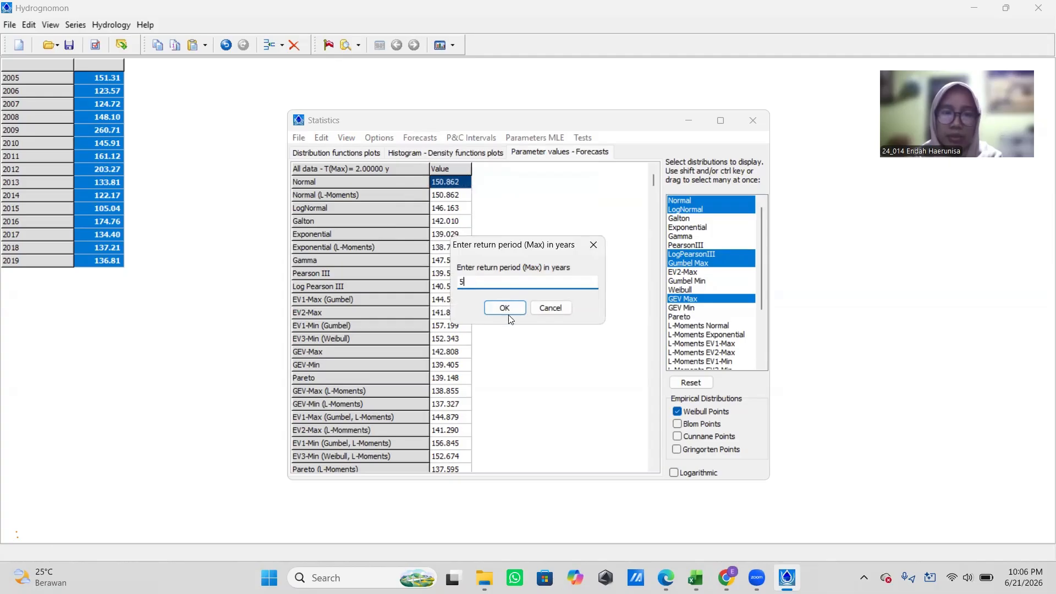
click(505, 307)
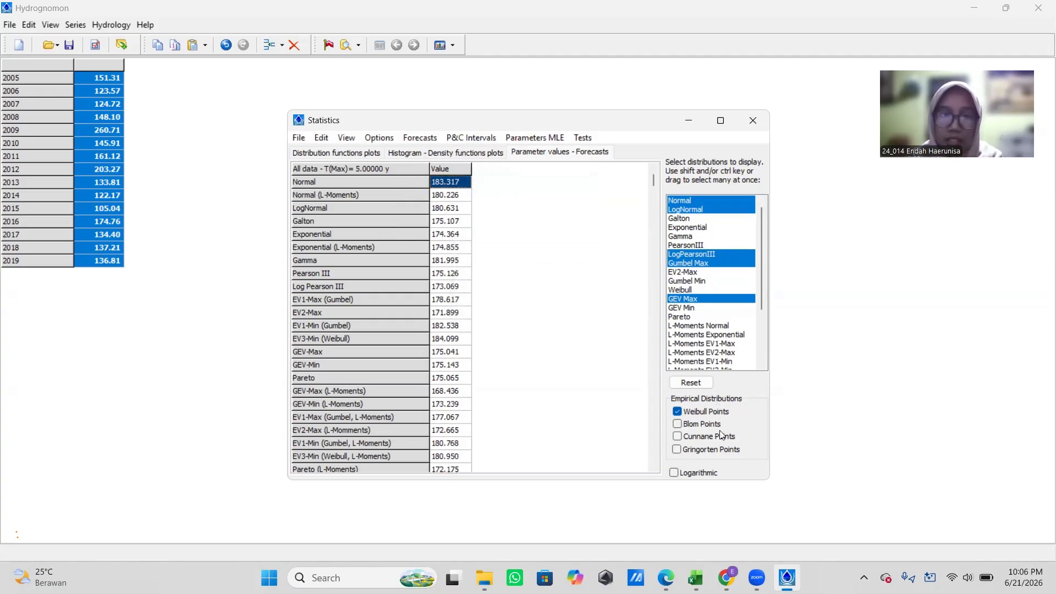
mouse_move(763, 576)
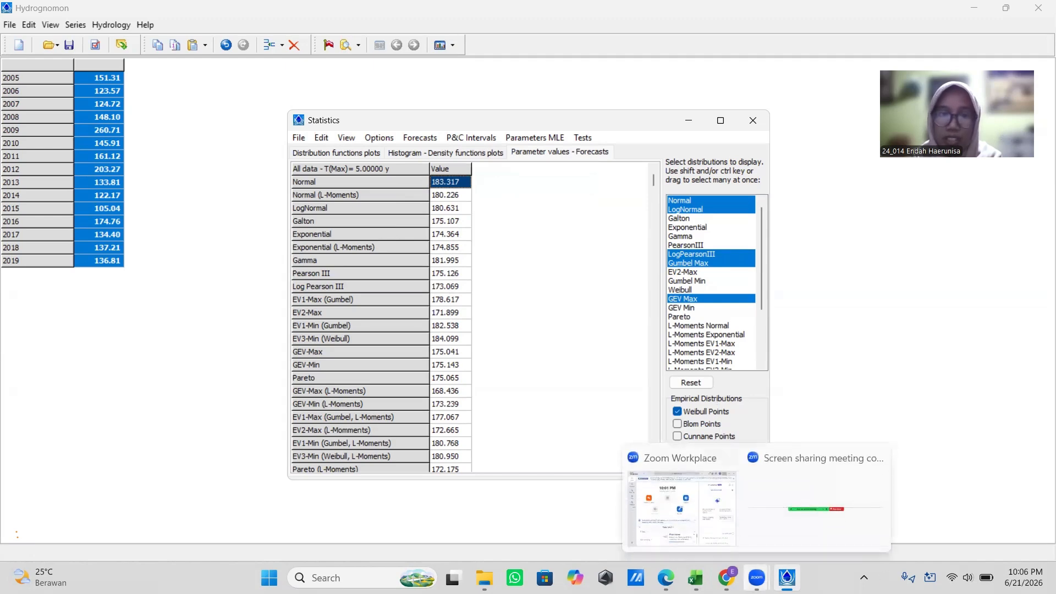
click(696, 578)
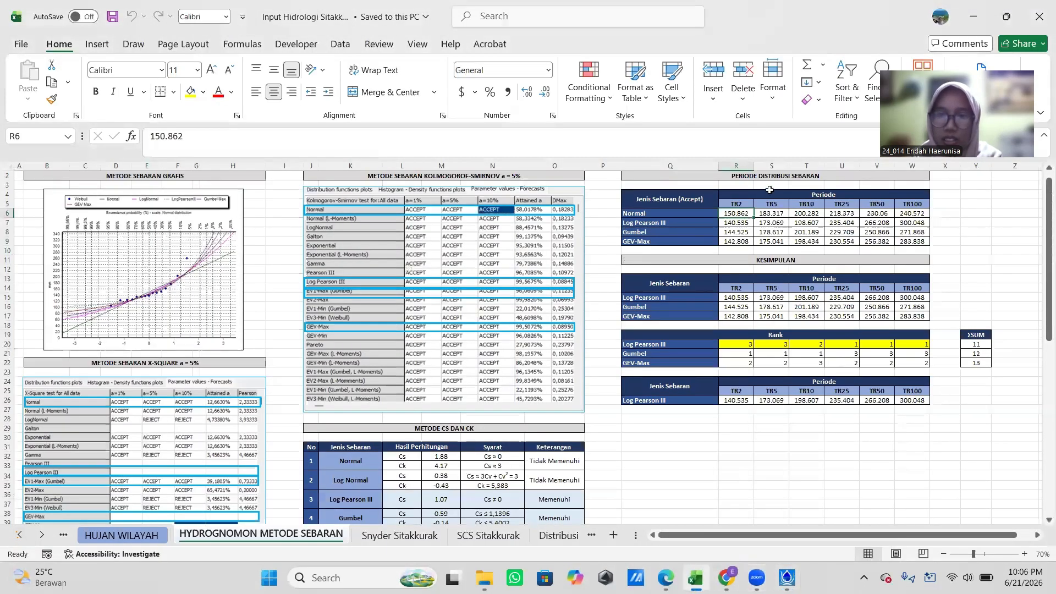
click(775, 212)
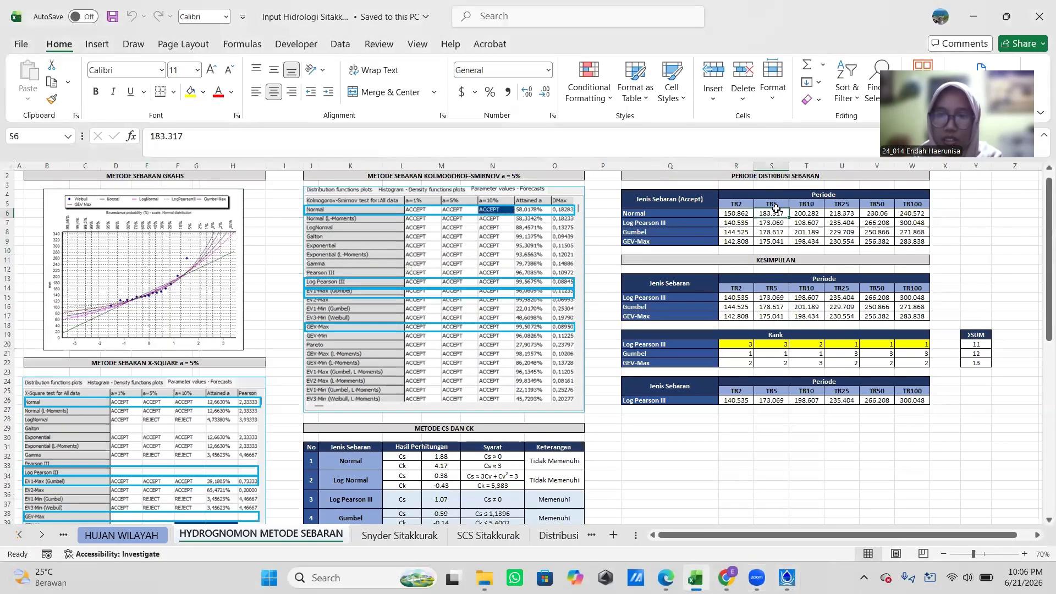
Step: Forecast the rainfall in Hydrognomon for a maximum return period of 50 years and check it against the Normal TR50 value in Excel
click(798, 575)
click(419, 138)
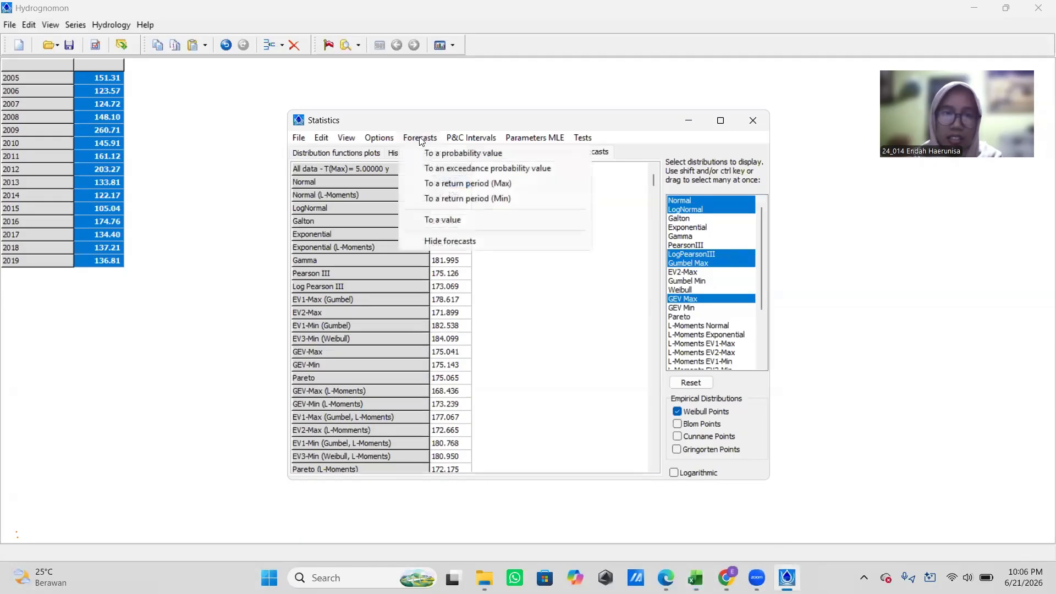
click(459, 182)
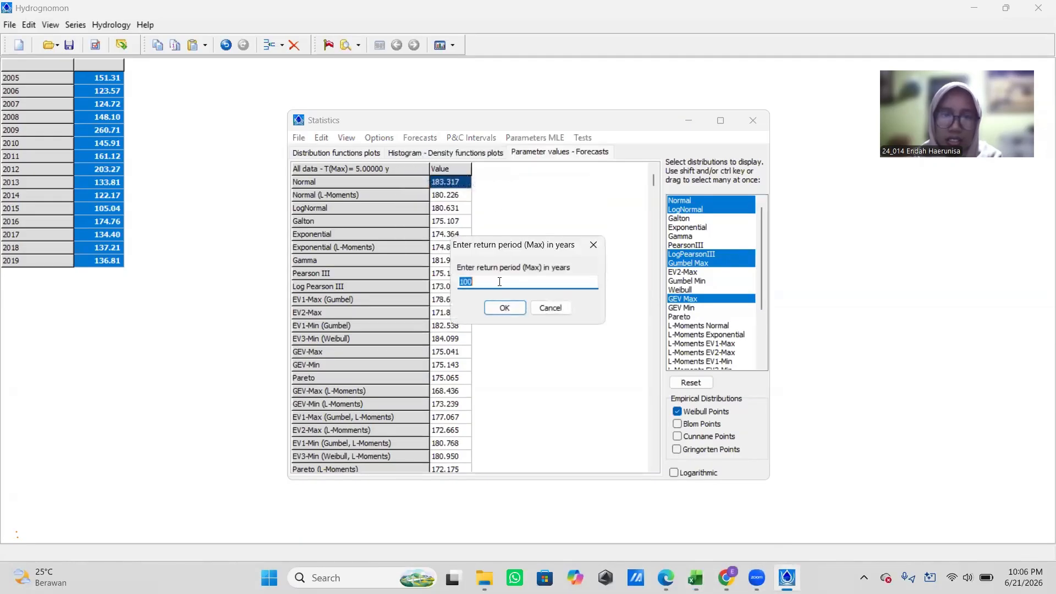
text(50)
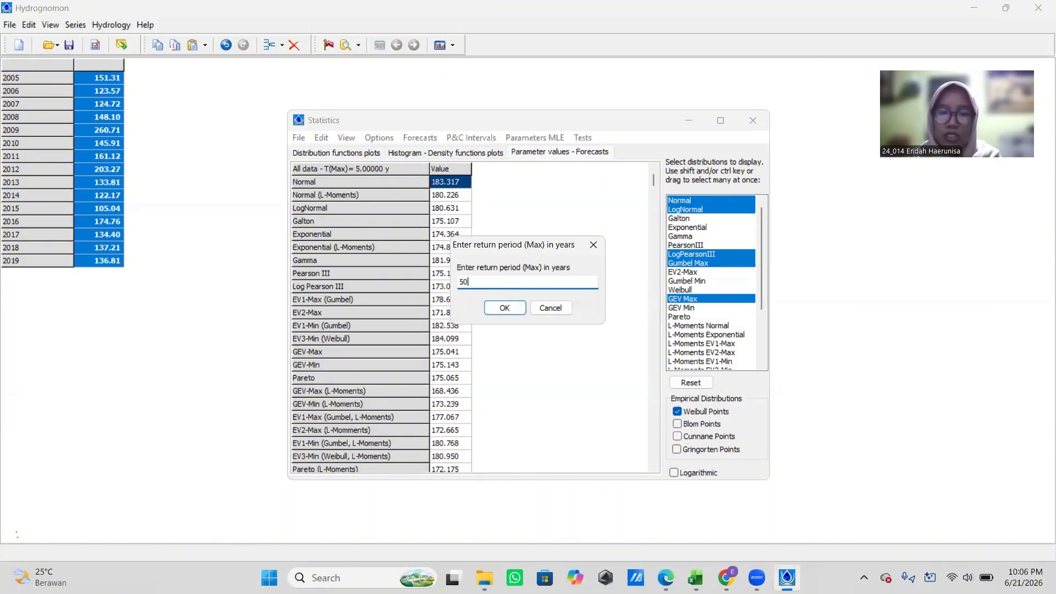
click(502, 310)
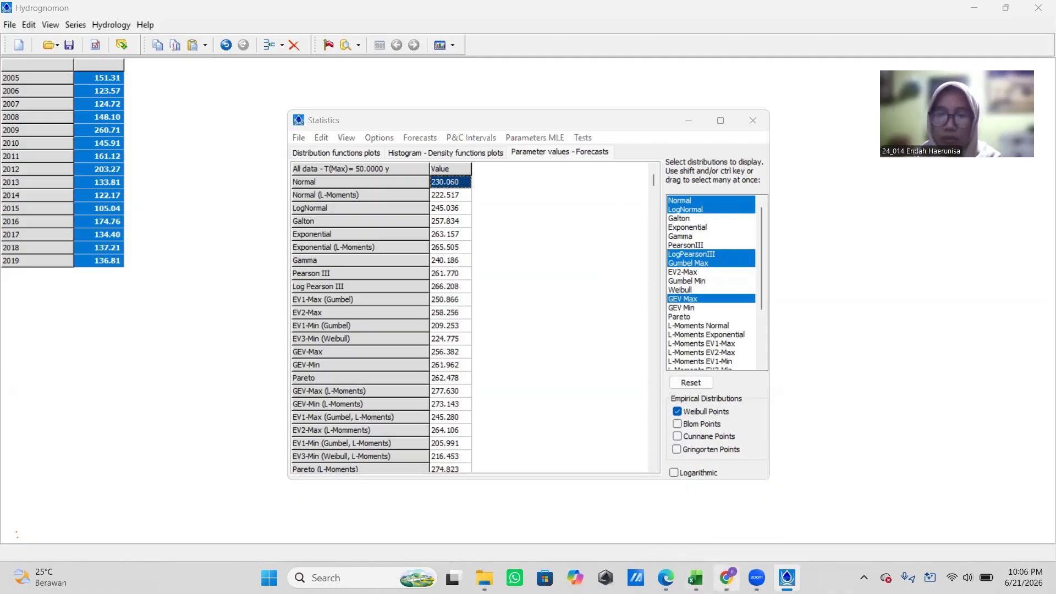
click(726, 577)
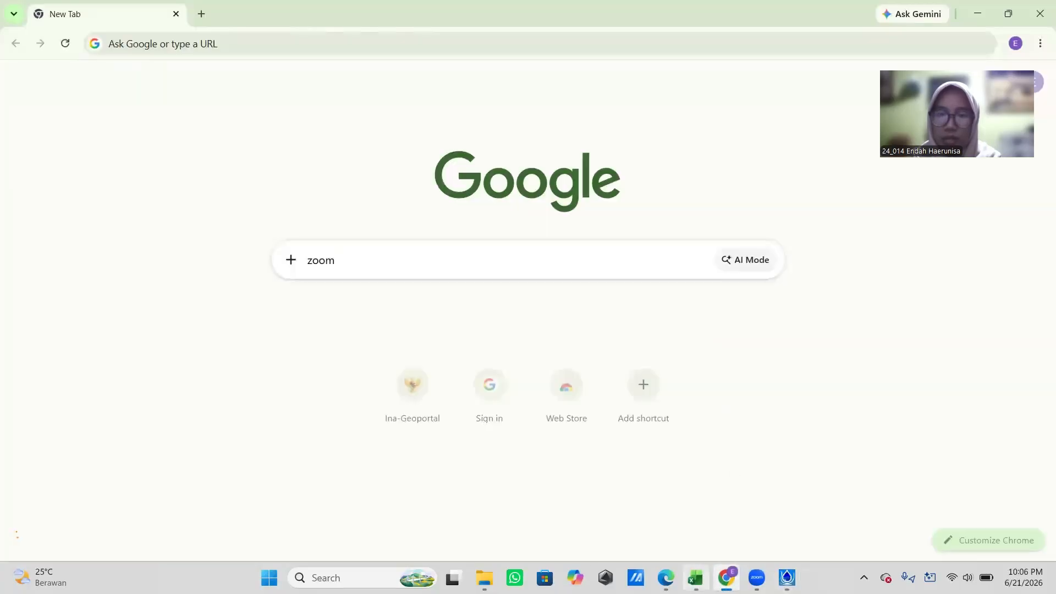
click(696, 578)
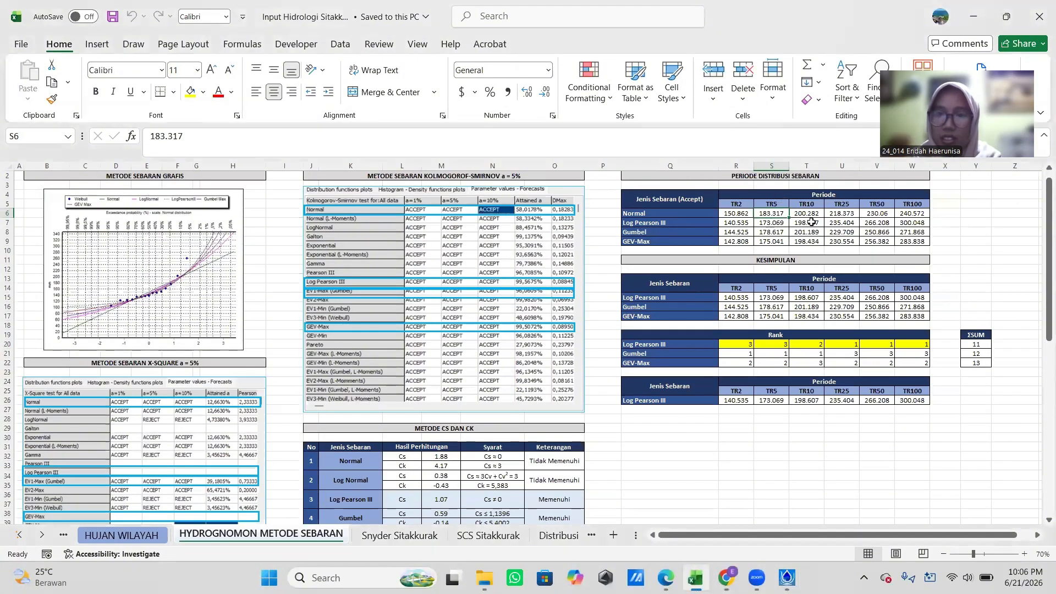
click(879, 214)
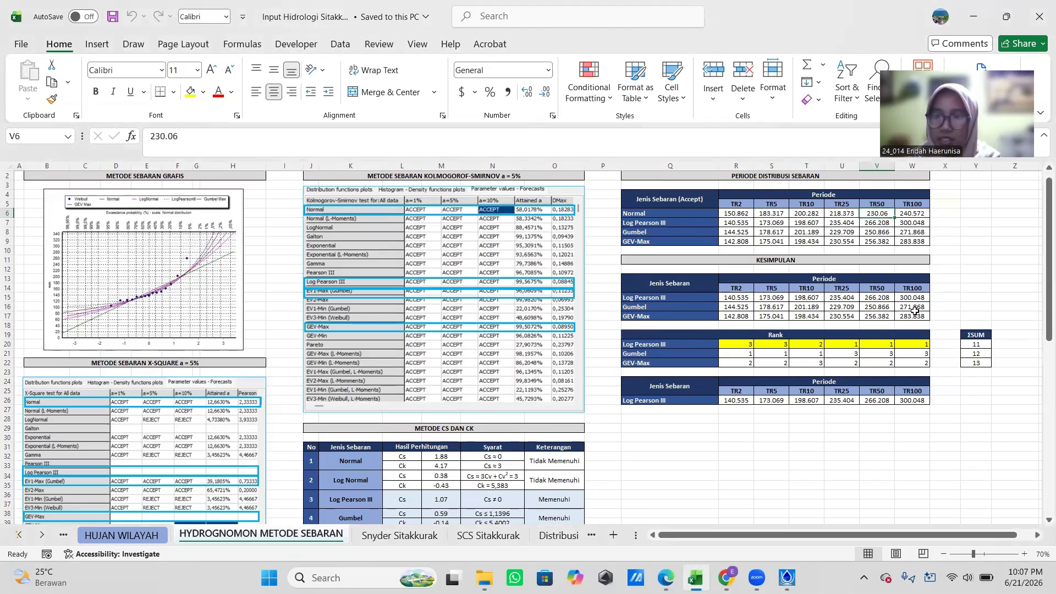
Step: Forecast the rainfall in Hydrognomon for a maximum return period of 100 years and check it against the Normal TR100 value in Excel
click(788, 577)
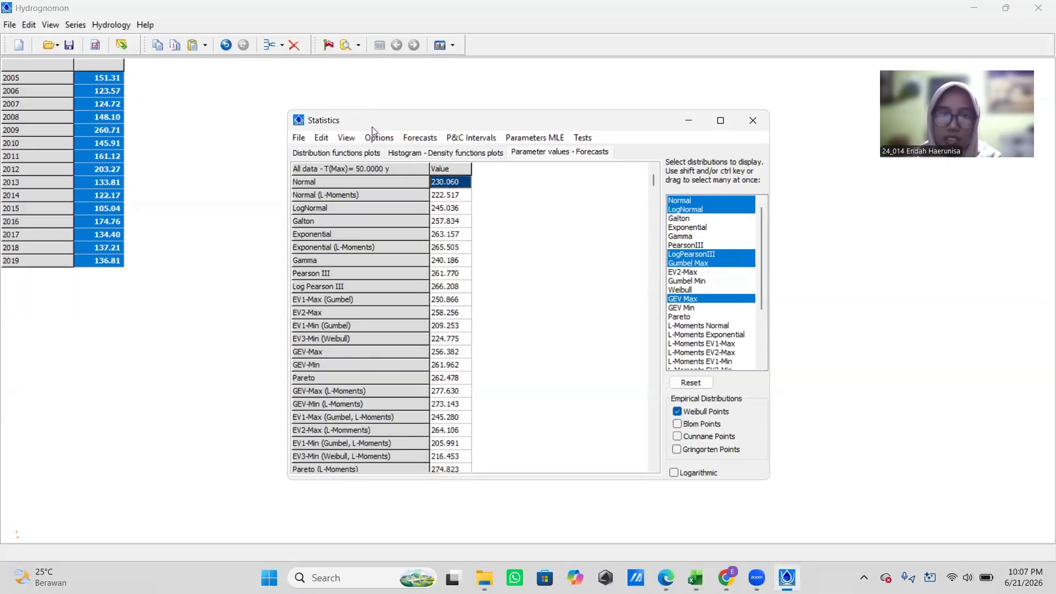
click(432, 141)
click(490, 184)
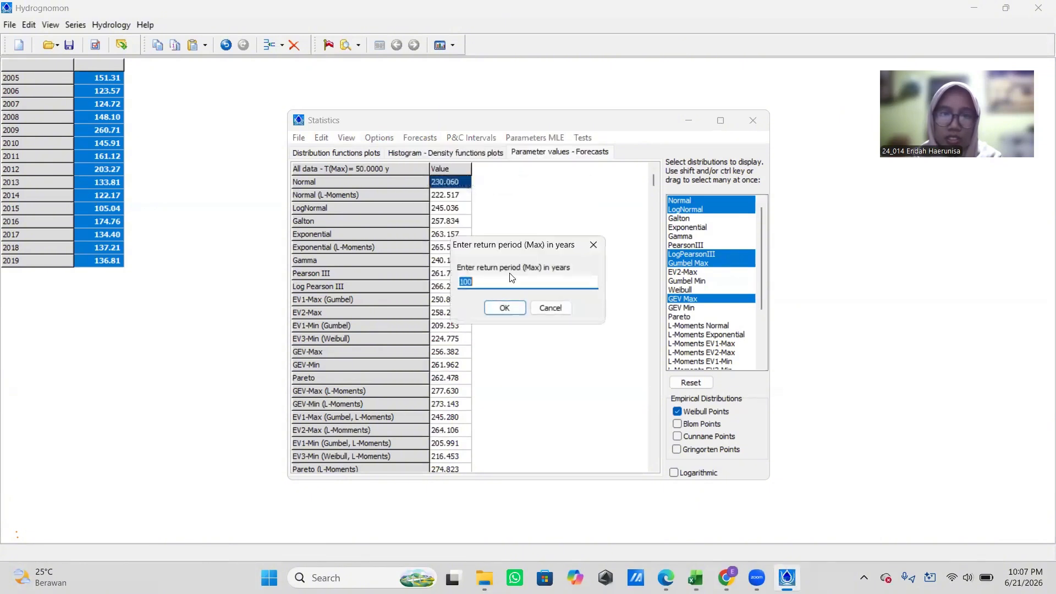
click(505, 308)
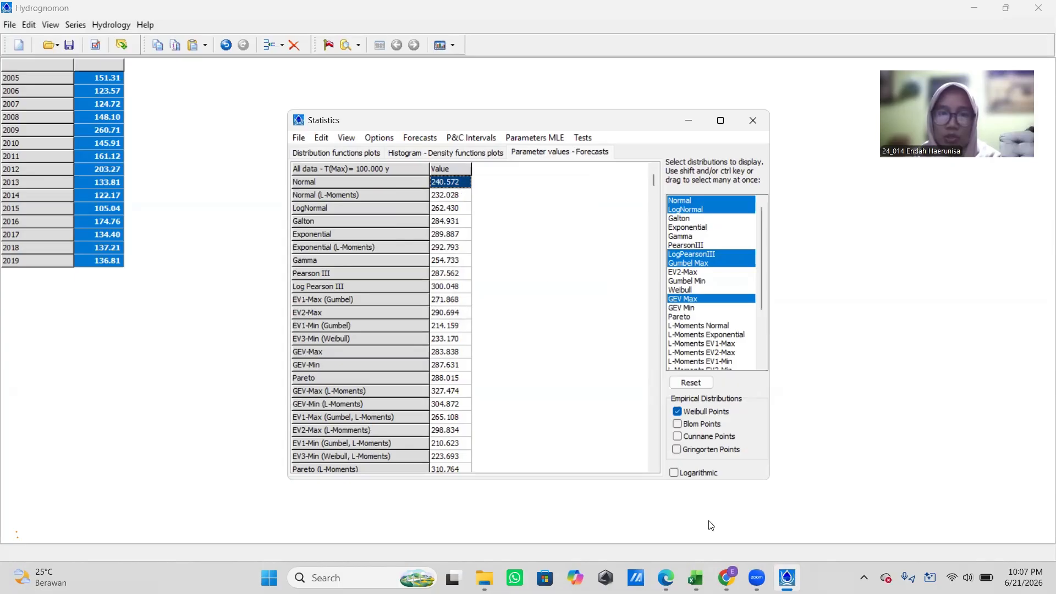
mouse_move(695, 578)
click(695, 508)
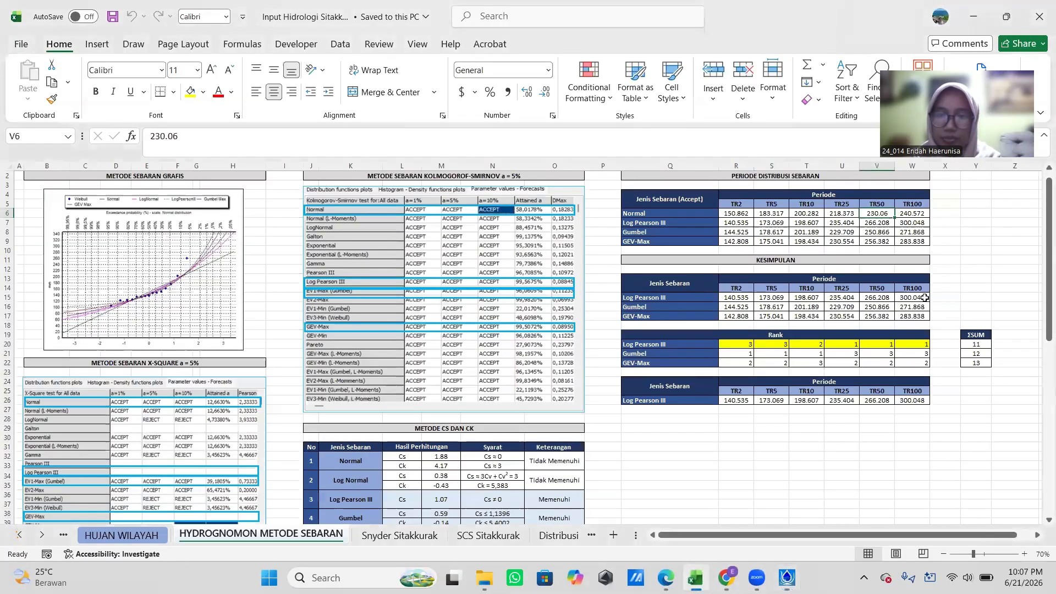
click(914, 214)
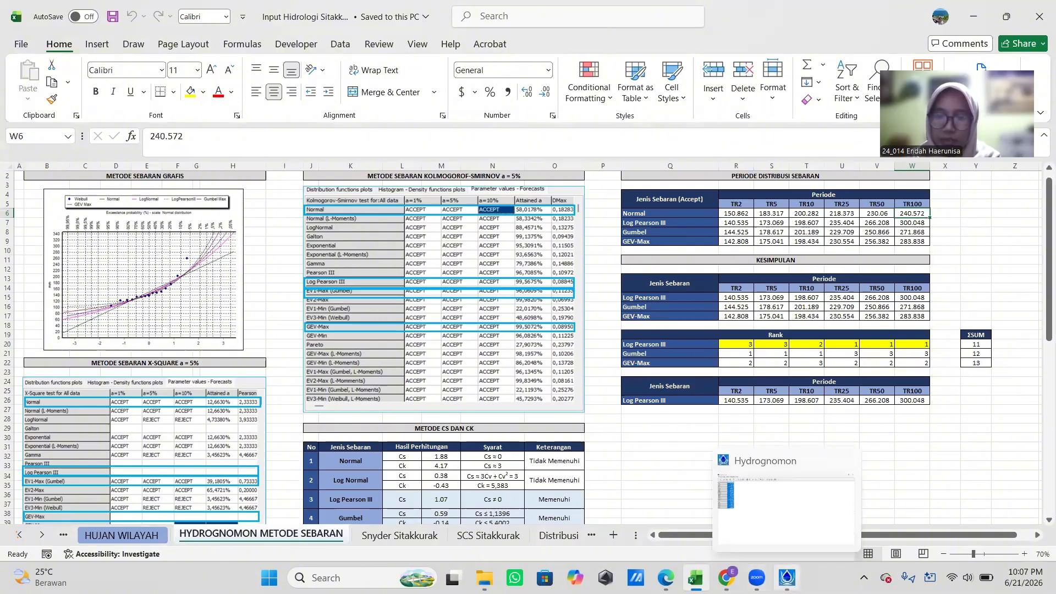
Step: Review the METODE CS DAN CK and PERIODE DISTRIBUSI SEBARAN tables in the workbook, and return to Hydrognomon's Statistics window
scroll(704, 316, down, 2)
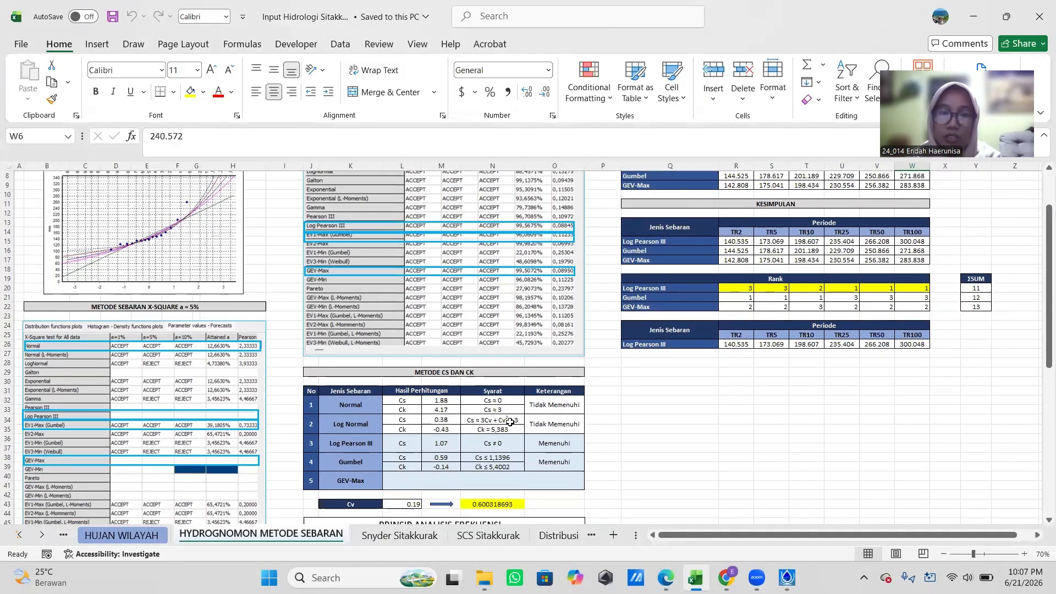
scroll(510, 421, down, 1)
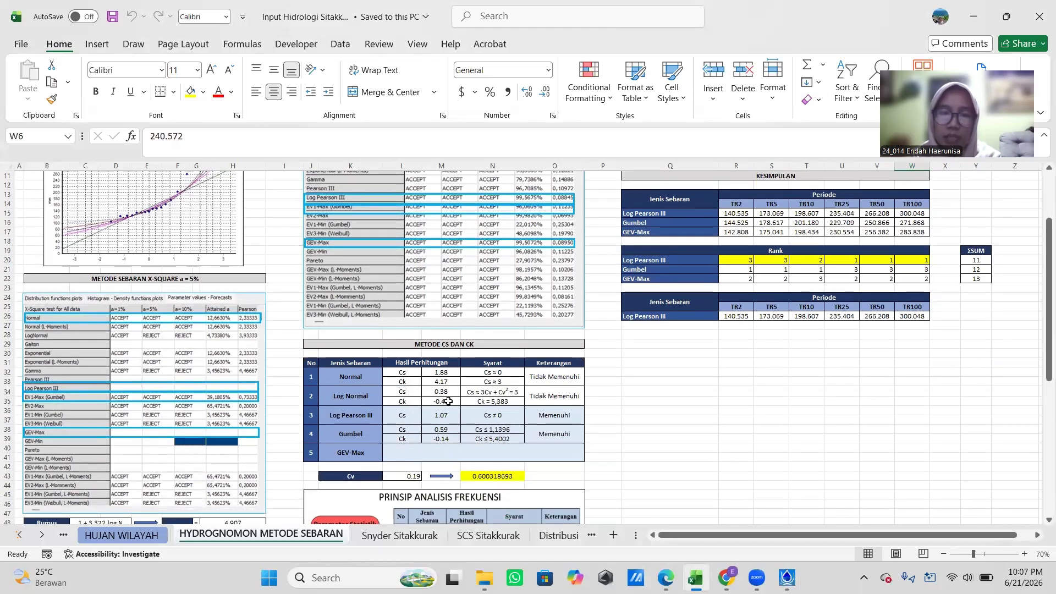
scroll(805, 228, up, 3)
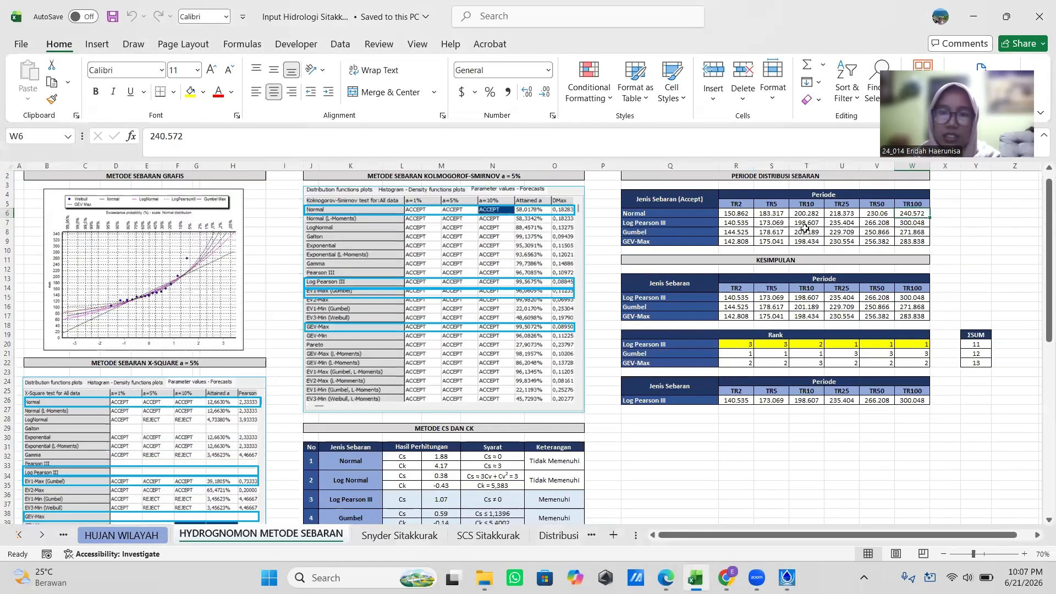
scroll(512, 433, down, 3)
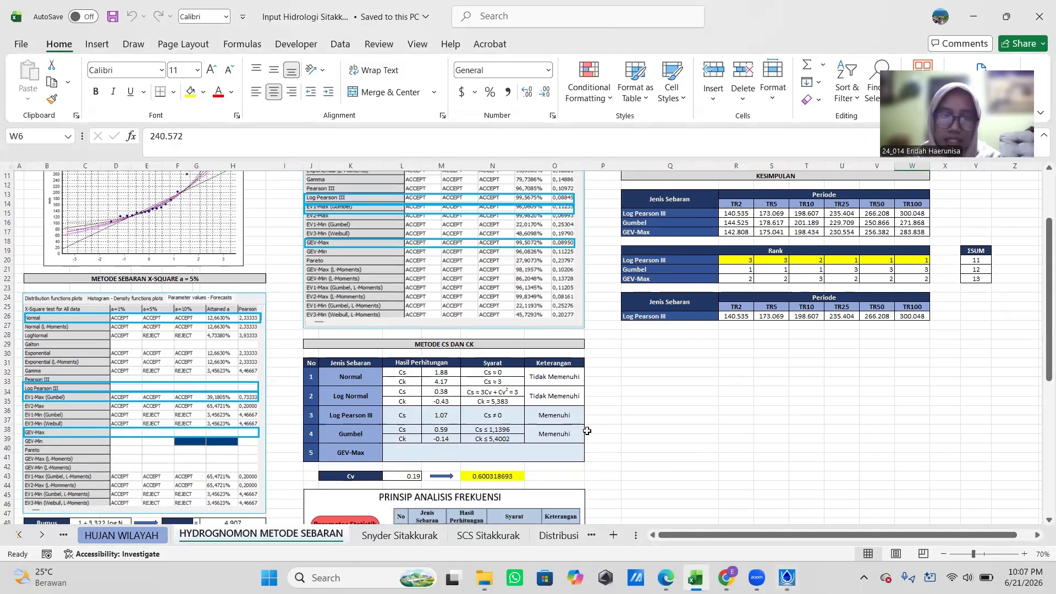
click(787, 578)
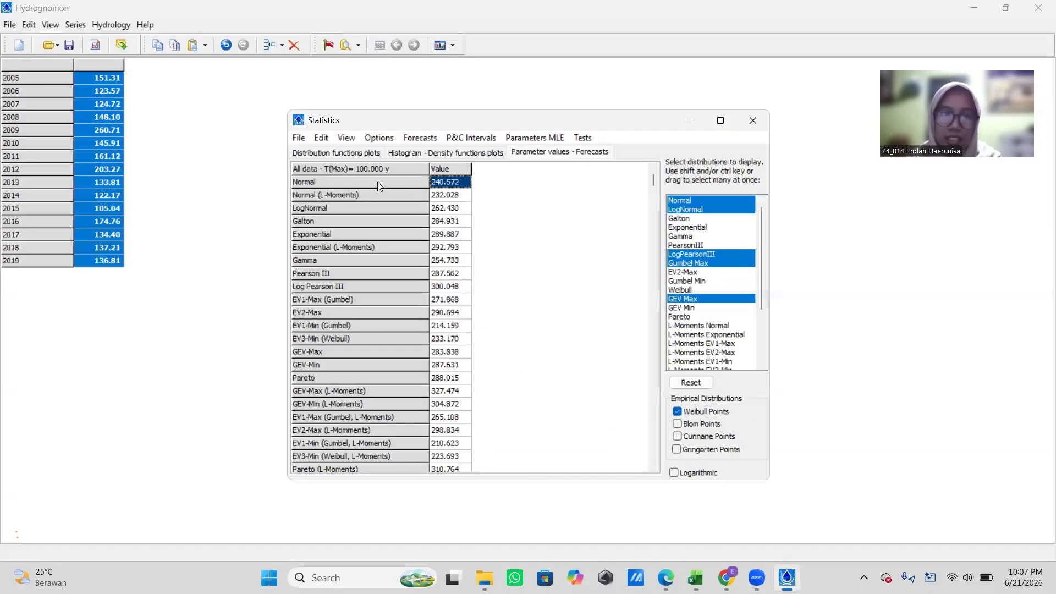
click(395, 138)
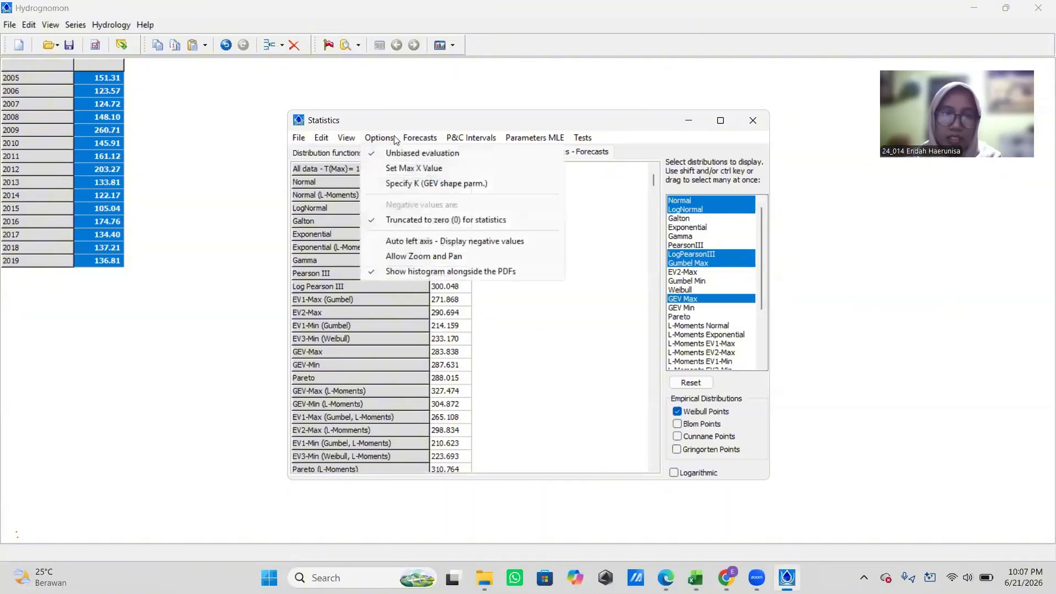
click(395, 139)
click(346, 138)
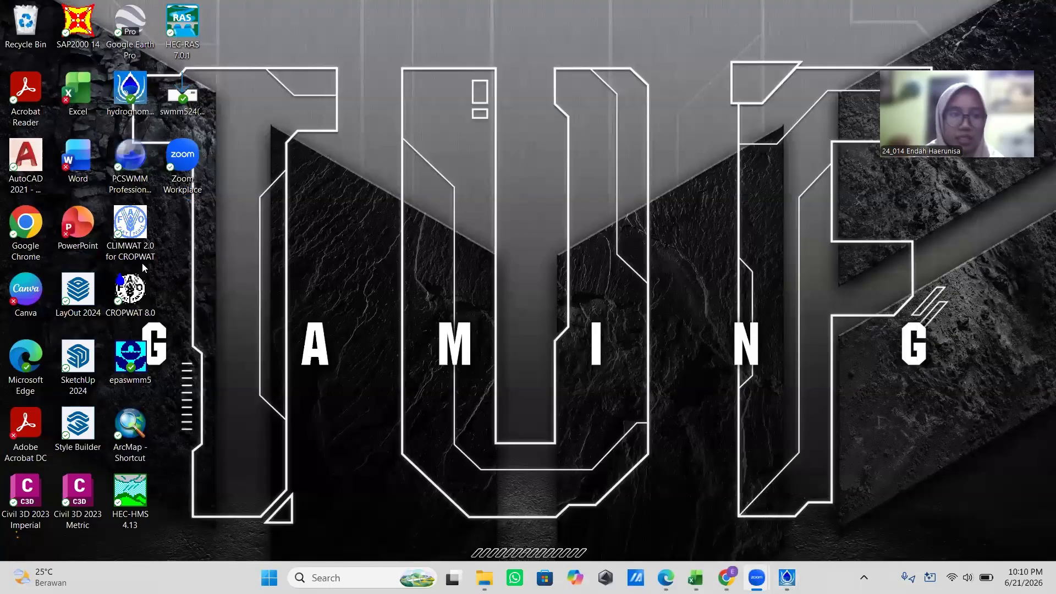
Step: Launch CROPWAT 8.0 from the desktop
double_click(131, 291)
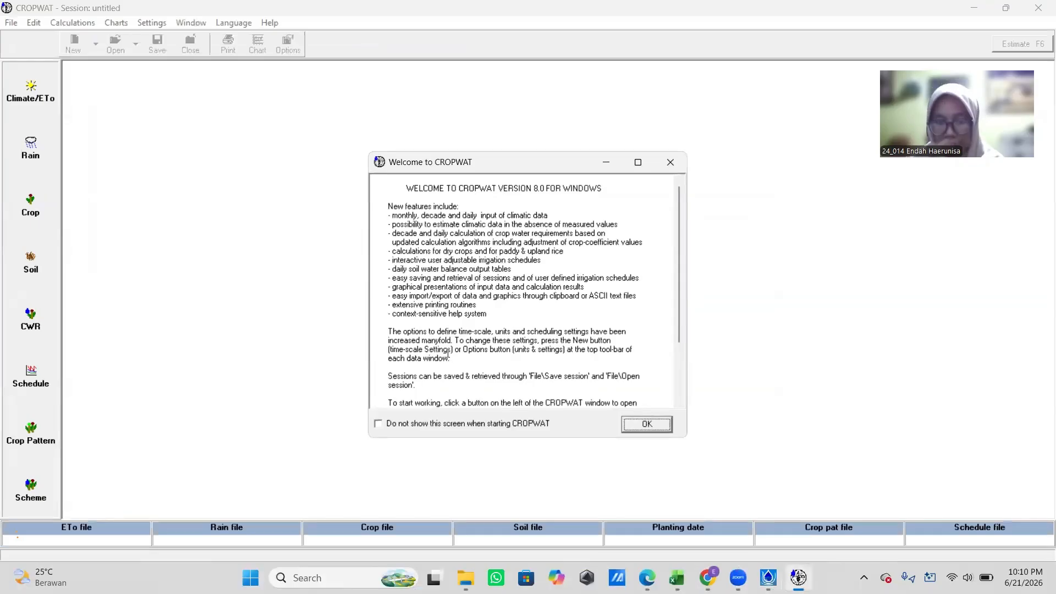
Step: Dismiss the CROPWAT welcome screen and launch CLIMWAT 2.0 for CROPWAT
click(653, 429)
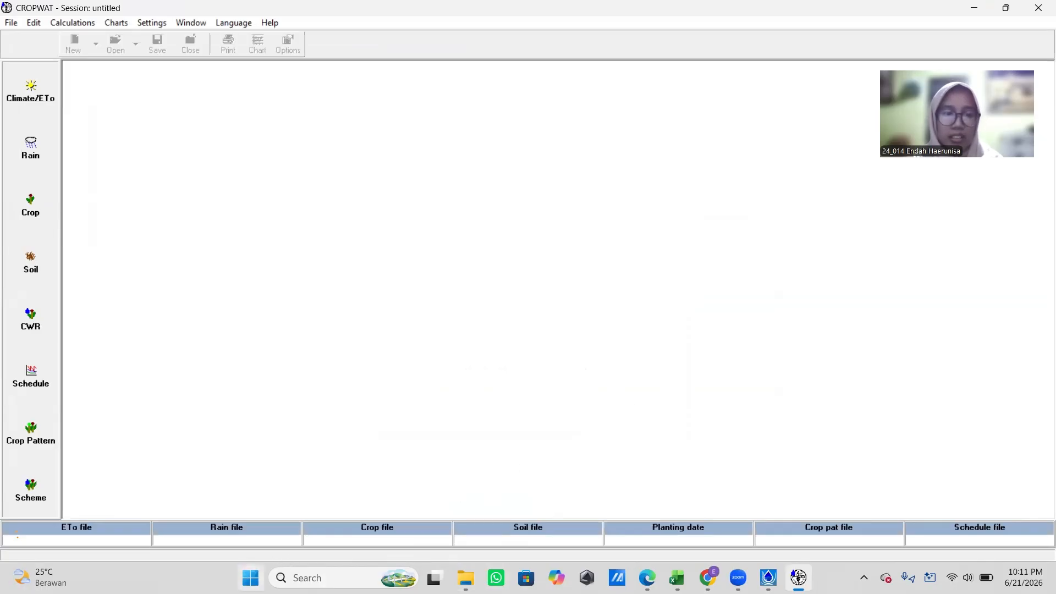
click(250, 577)
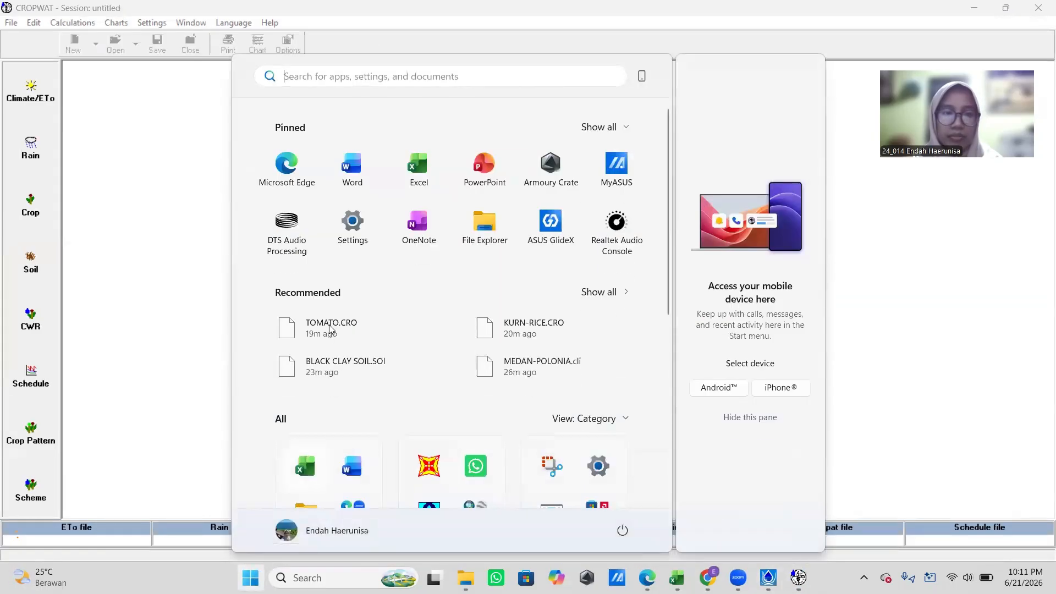
click(394, 87)
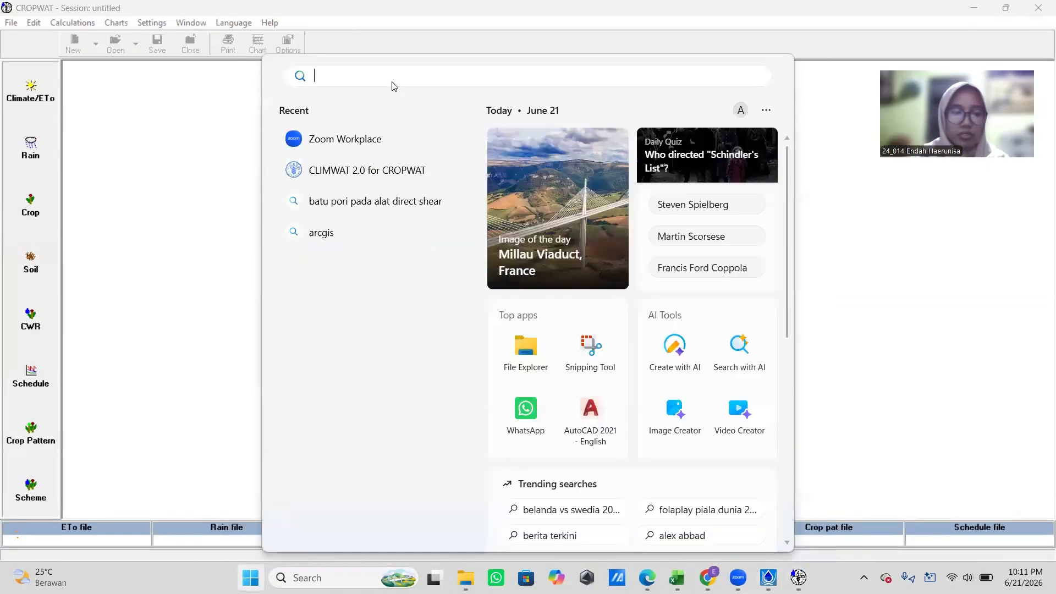
text(clim)
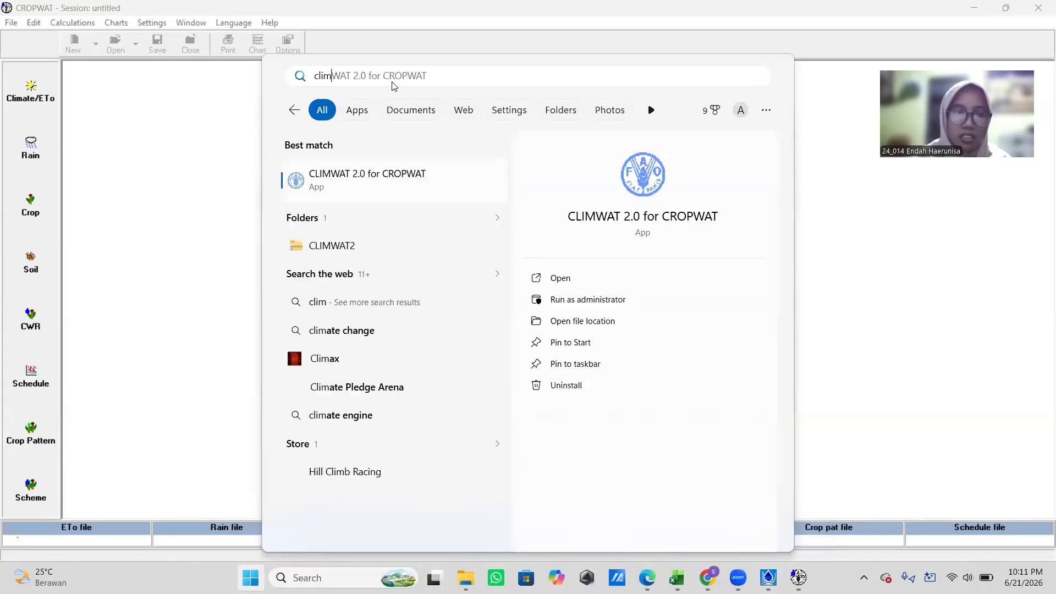
click(418, 182)
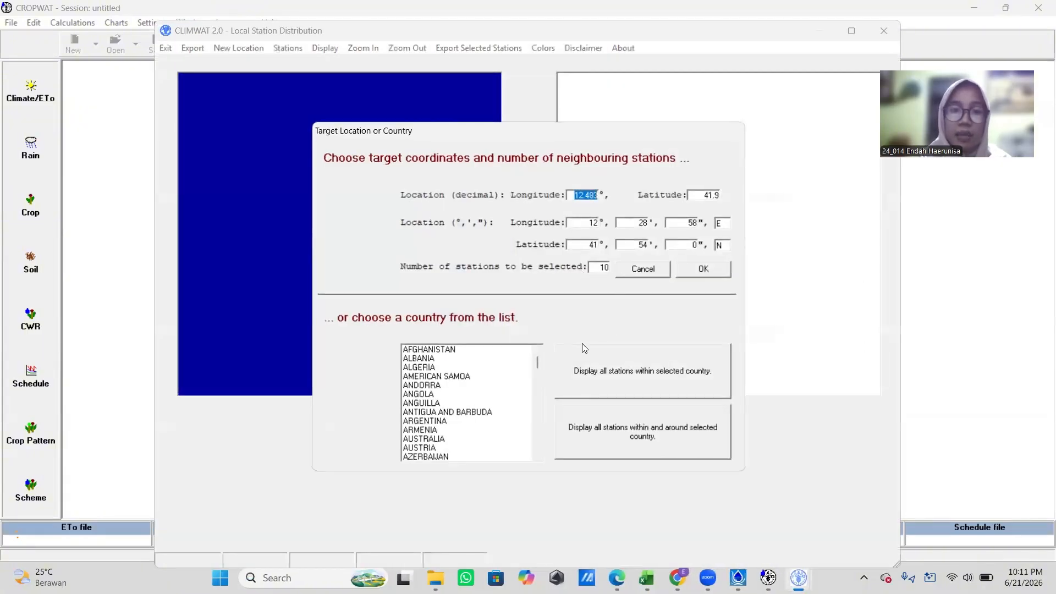
Step: Choose INDONESIA as the target country and load its climate stations
scroll(426, 385, down, 8)
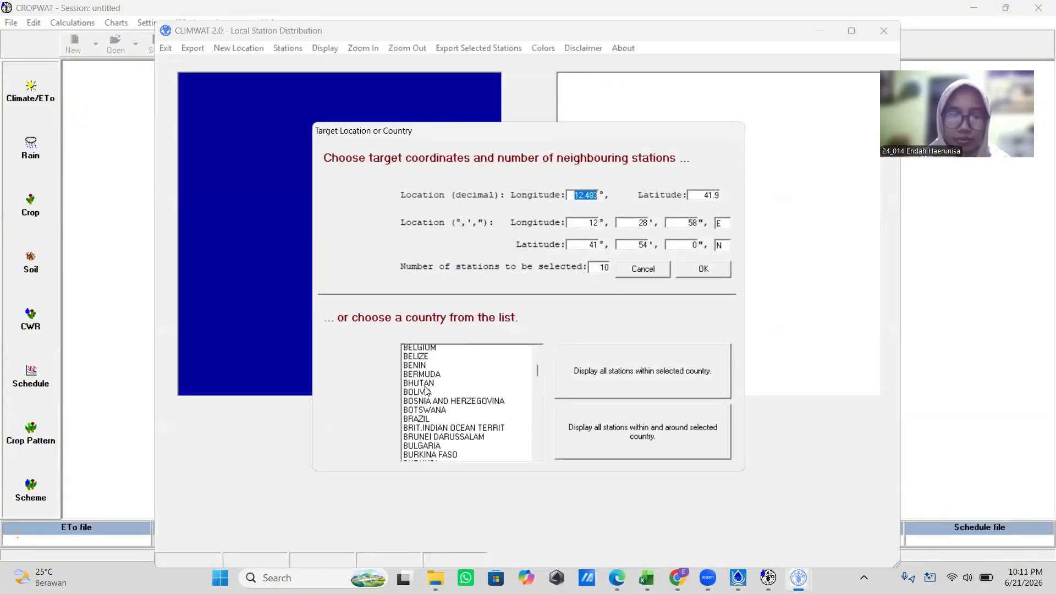
scroll(426, 390, down, 10)
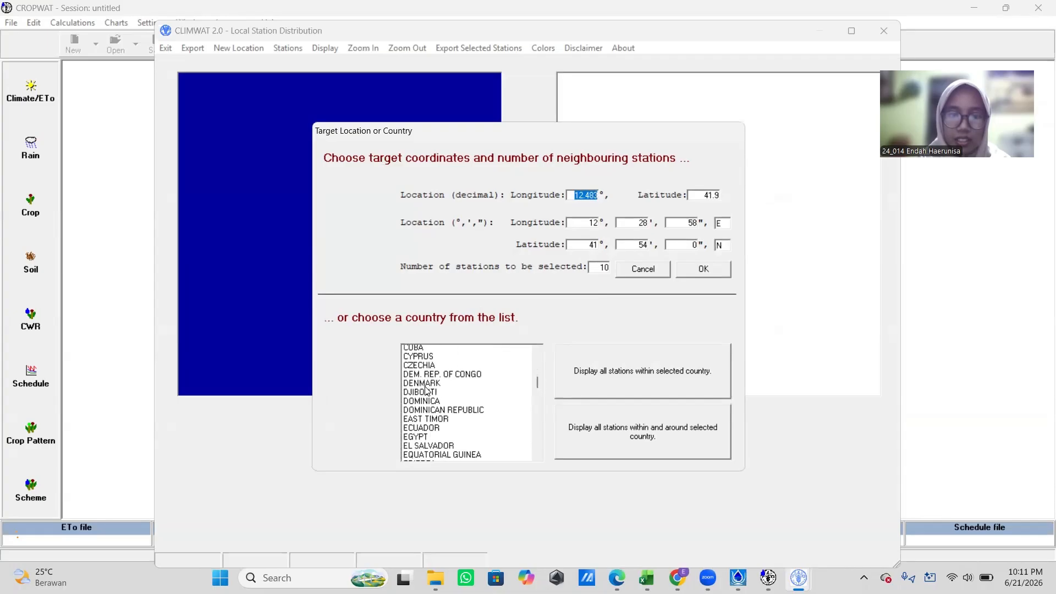
scroll(426, 389, down, 5)
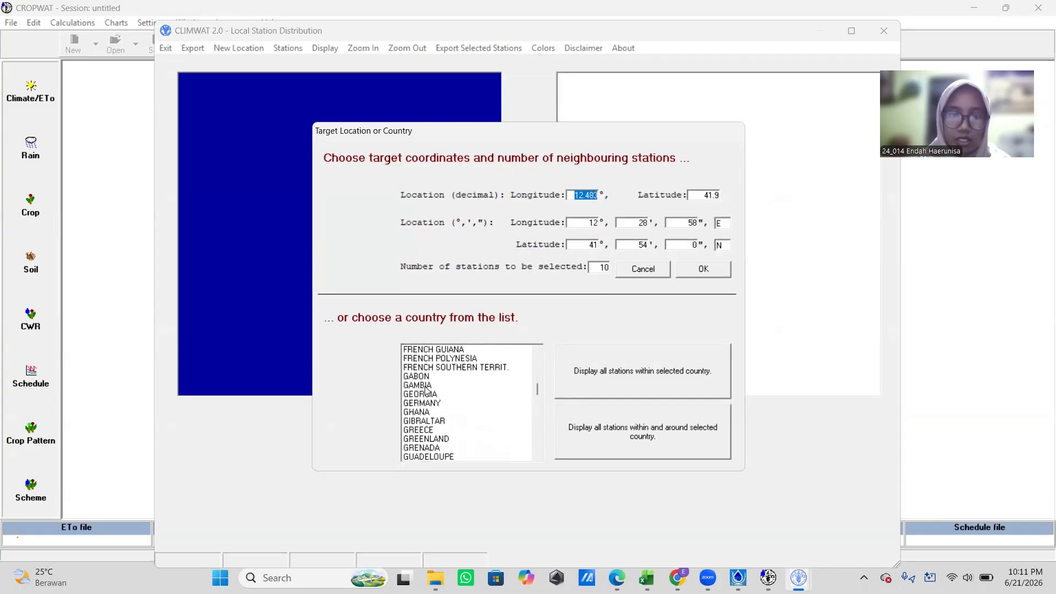
scroll(425, 423, down, 5)
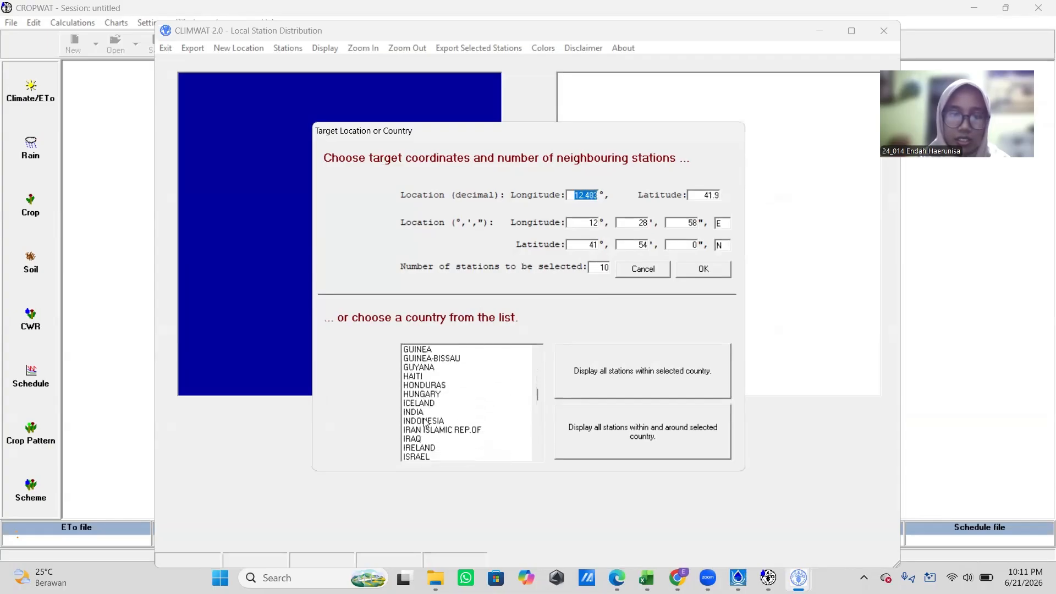
double_click(430, 423)
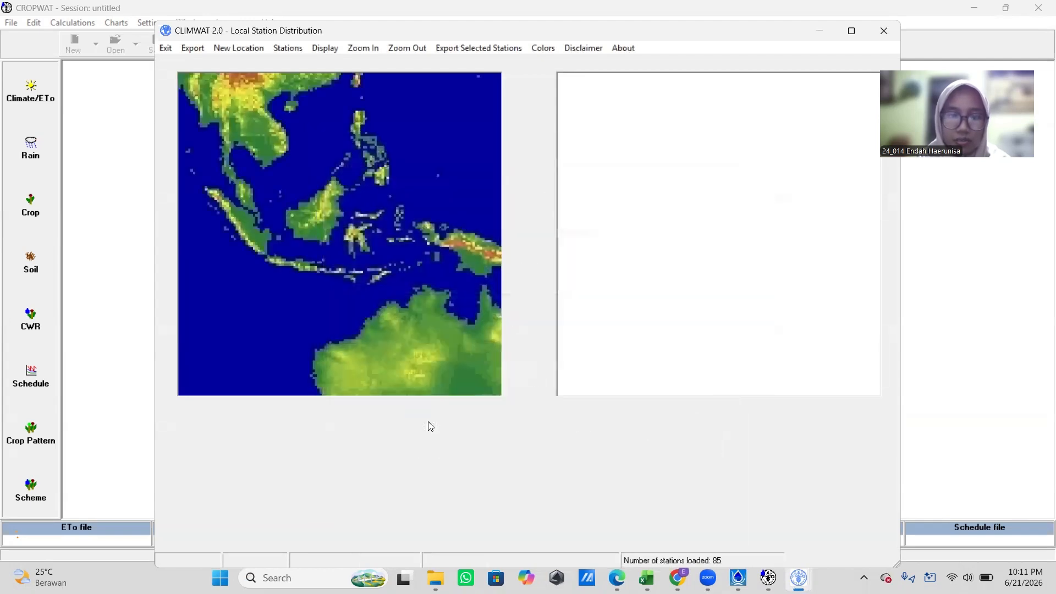
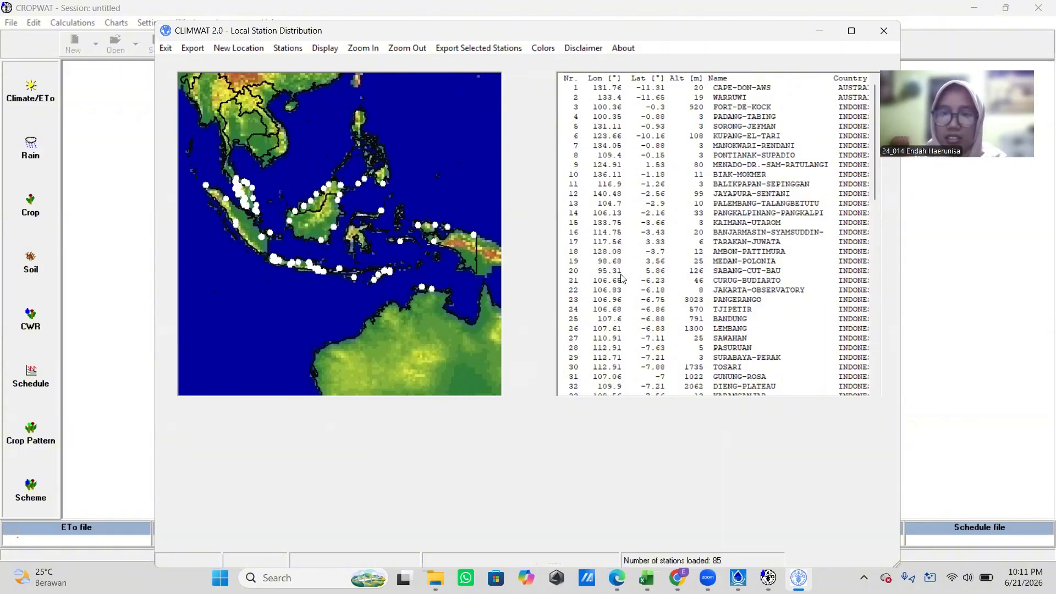
Step: Select the MEDAN-POLONIA station for export and set the destination folder to d:\BELAJAR SOFTWARE\CLIMWAT
click(761, 263)
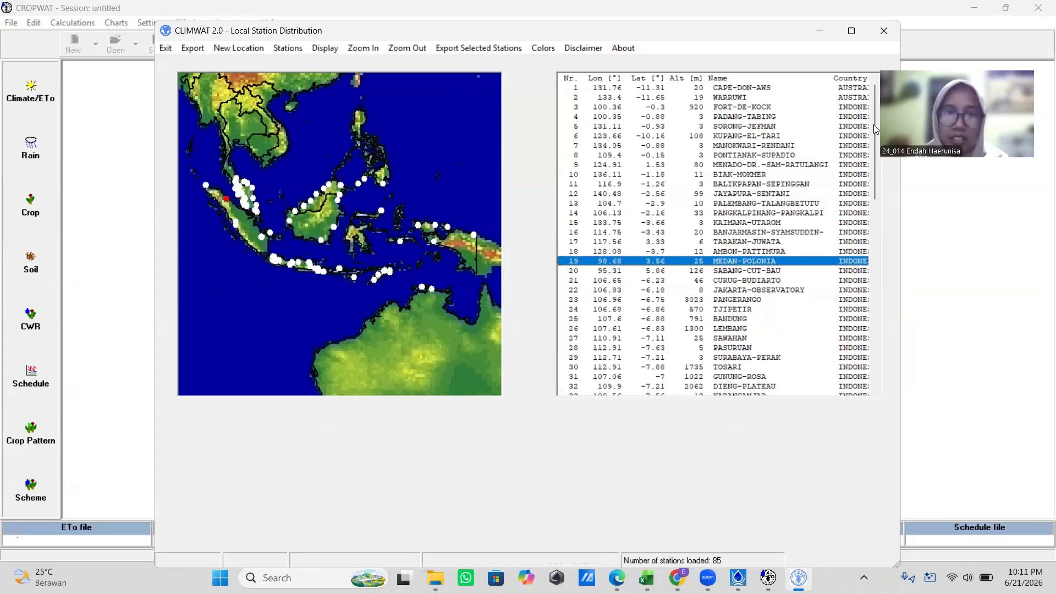
click(479, 48)
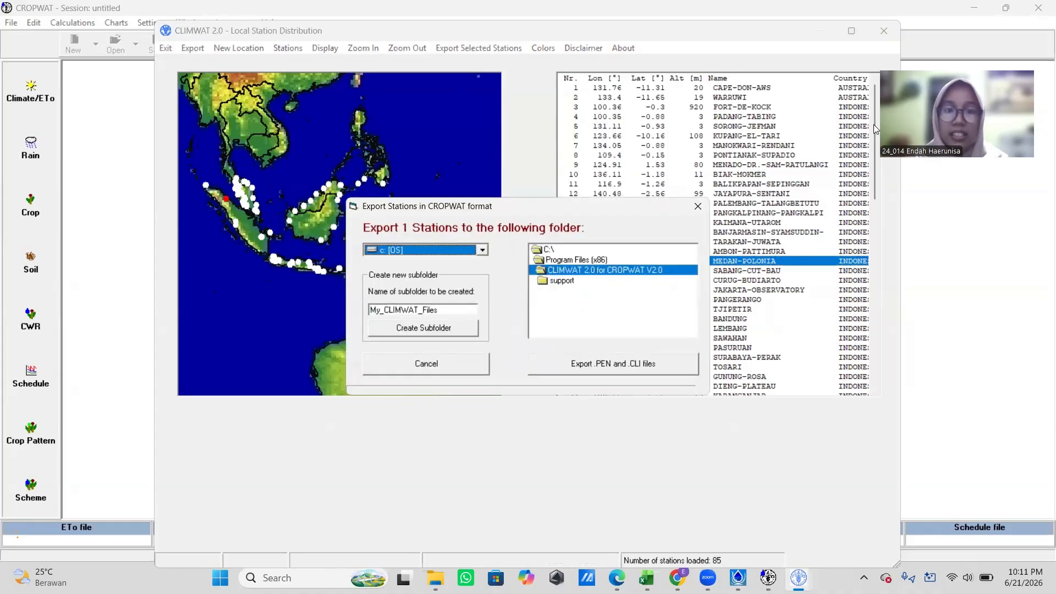
click(482, 249)
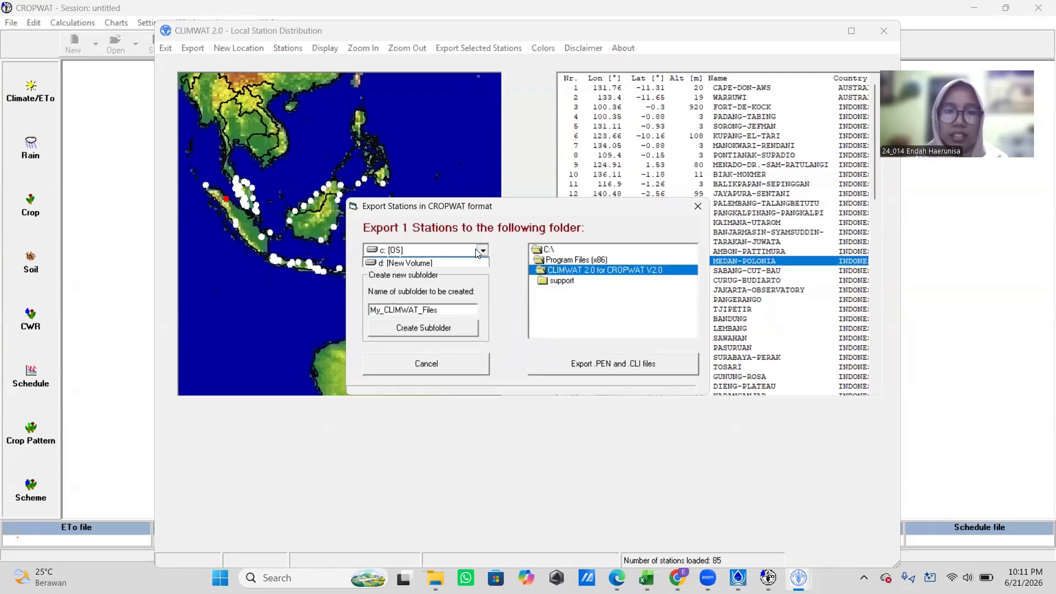
click(456, 272)
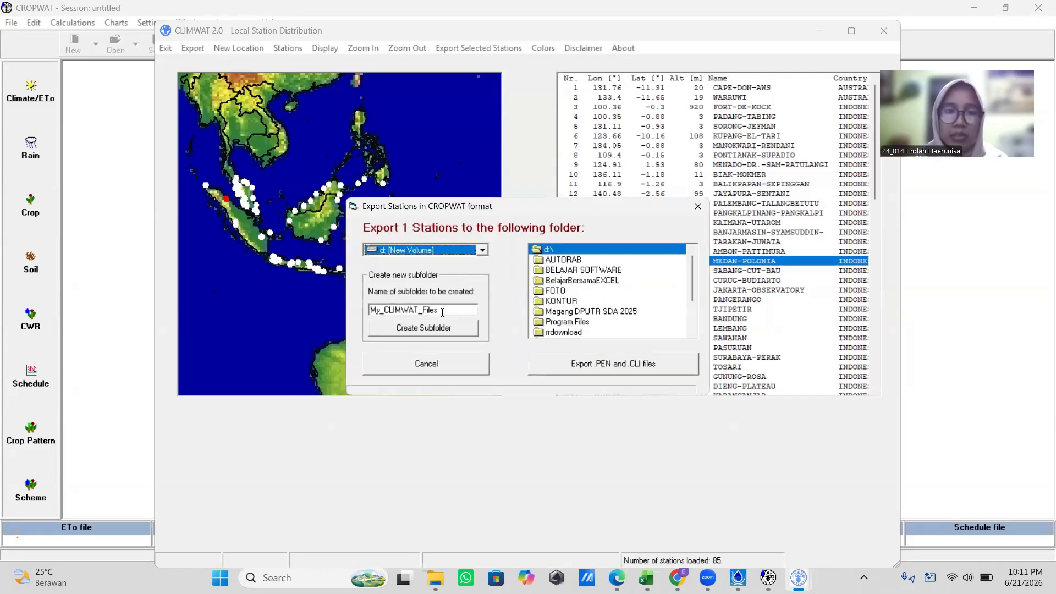
double_click(587, 270)
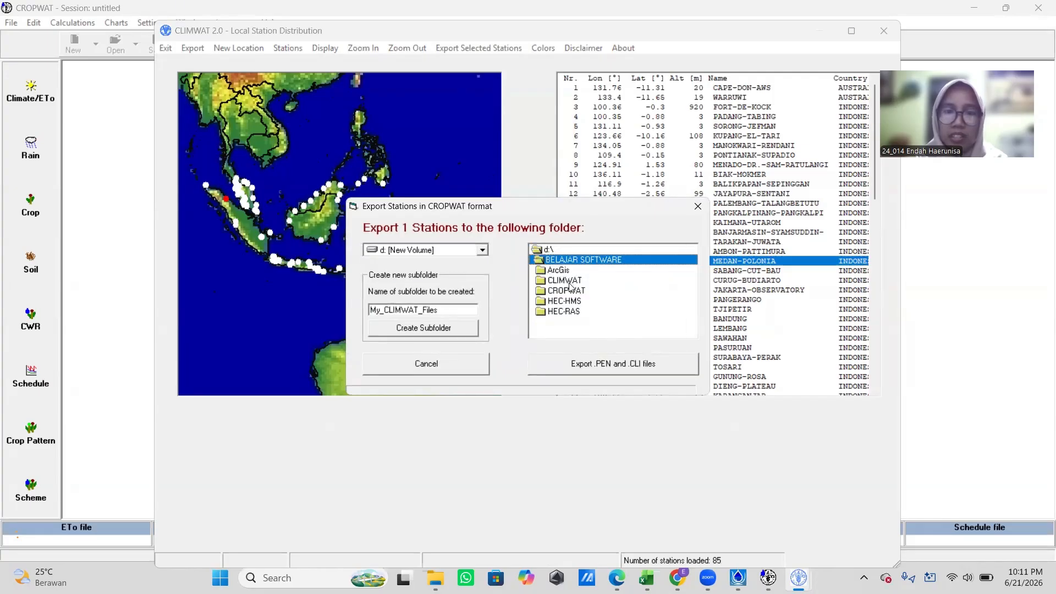
click(571, 282)
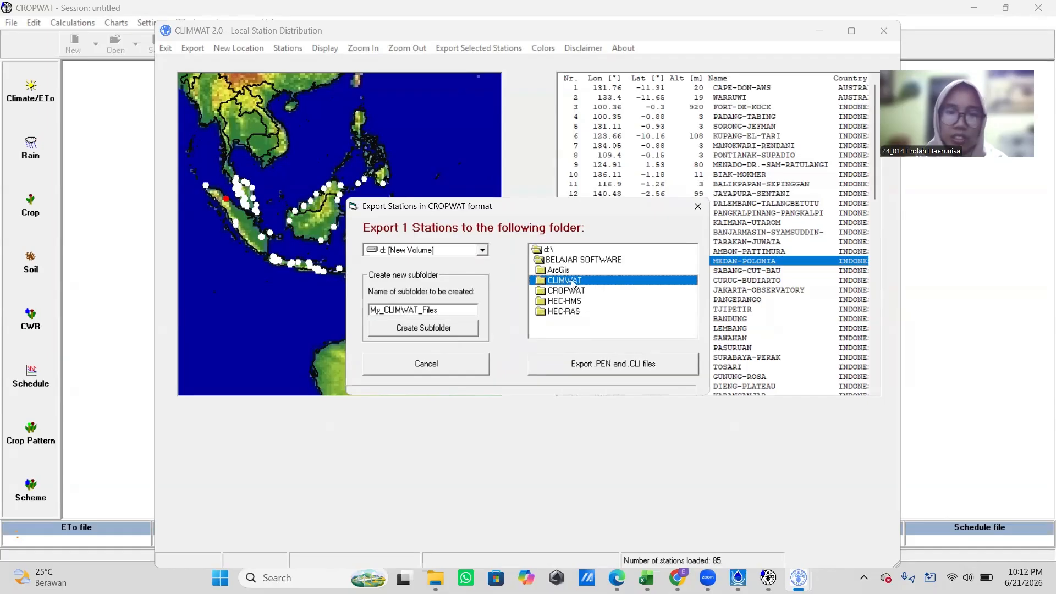
double_click(572, 282)
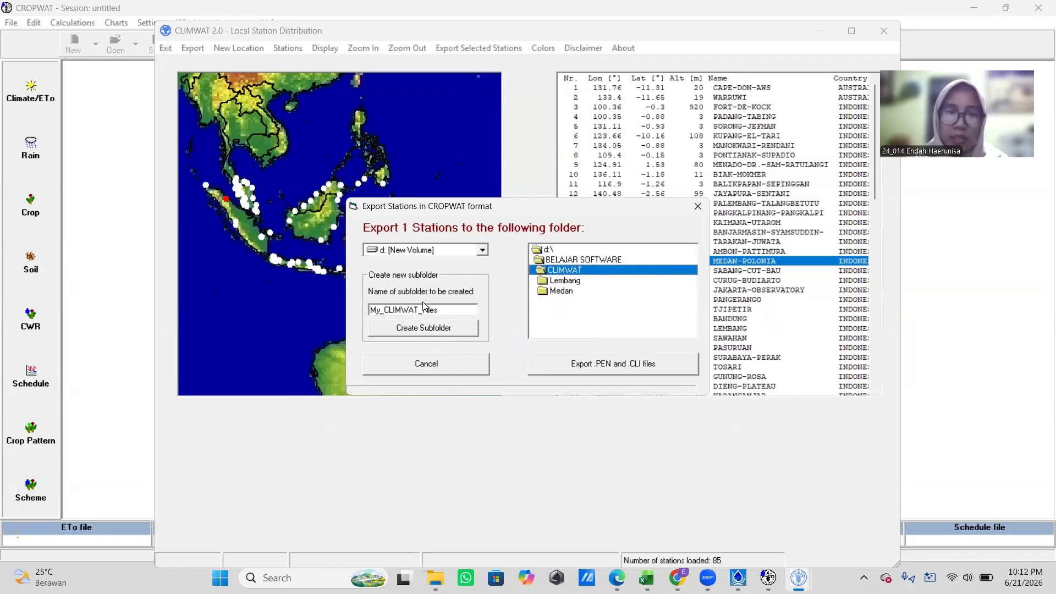
Step: Enter Medan2 as the new subfolder name and export the station's .PEN and .CLI files
drag(440, 310, 369, 310)
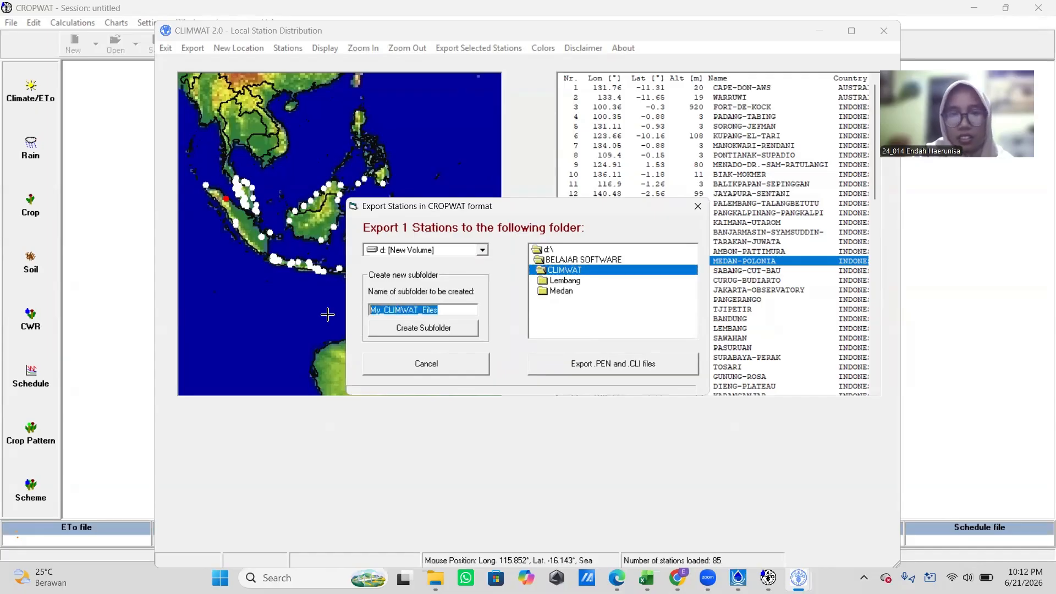
text(Medan2)
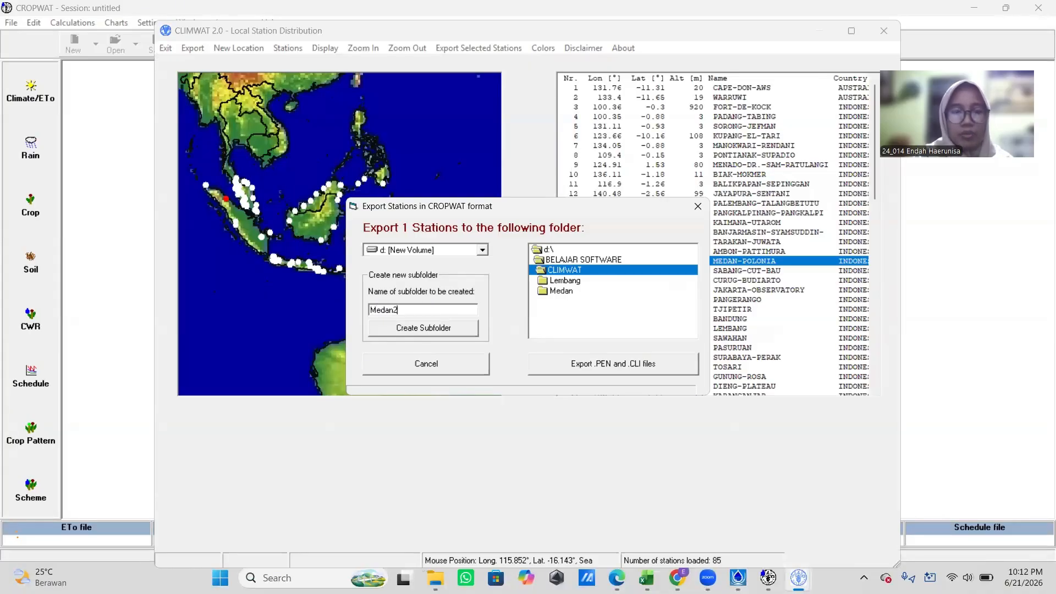
click(604, 364)
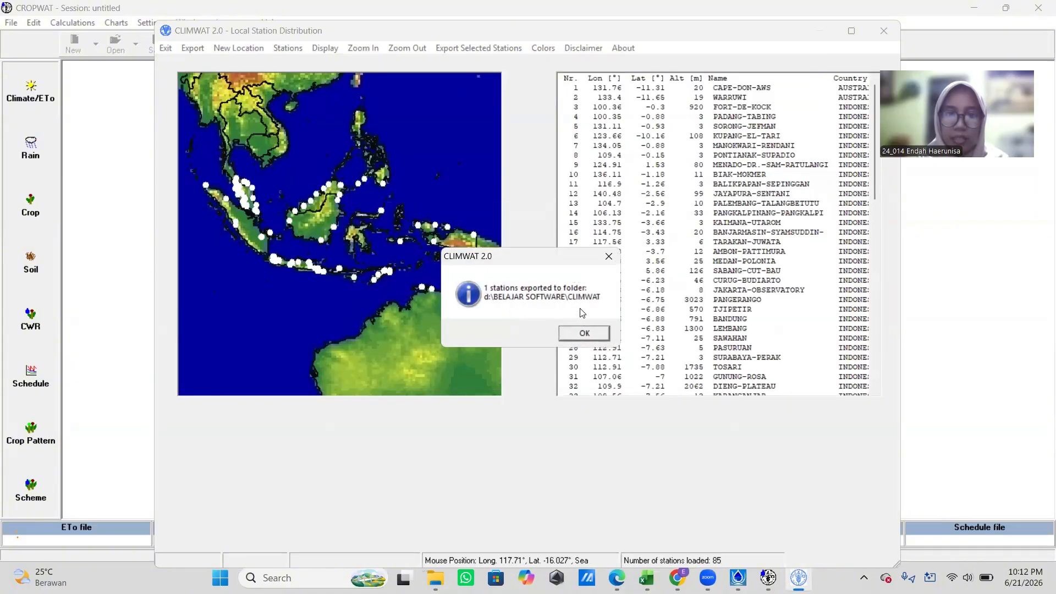
click(583, 332)
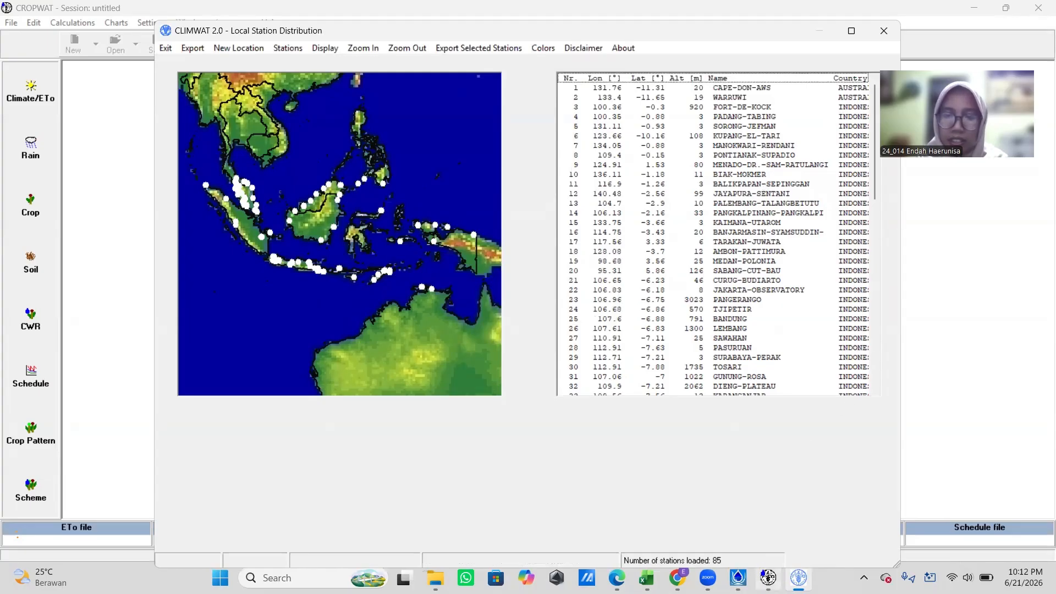
Step: Switch to CROPWAT and choose Fixed Percentage as the effective rainfall method in its options
click(769, 577)
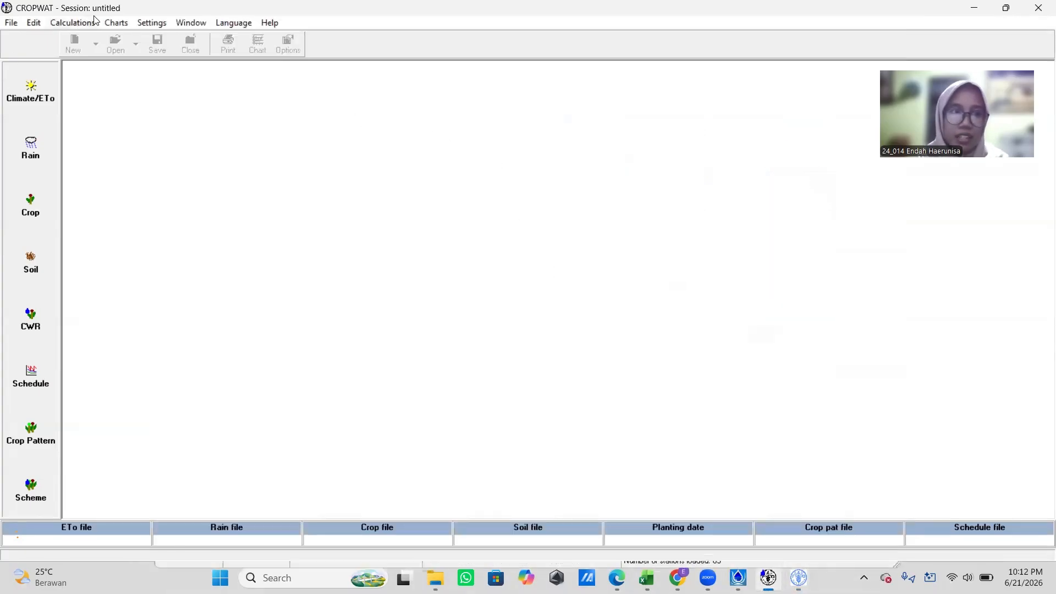
click(163, 26)
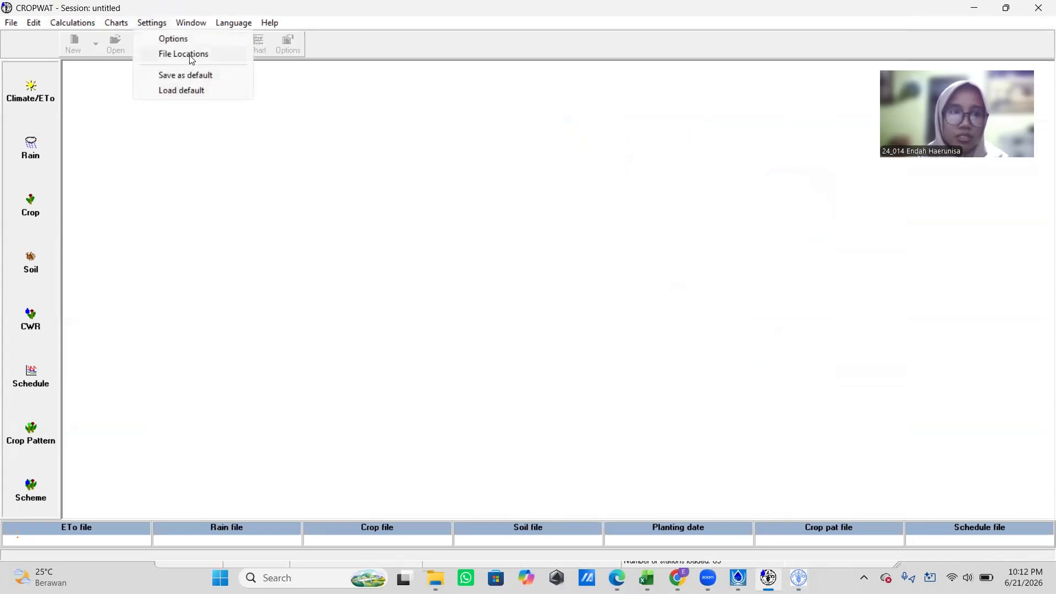
click(189, 39)
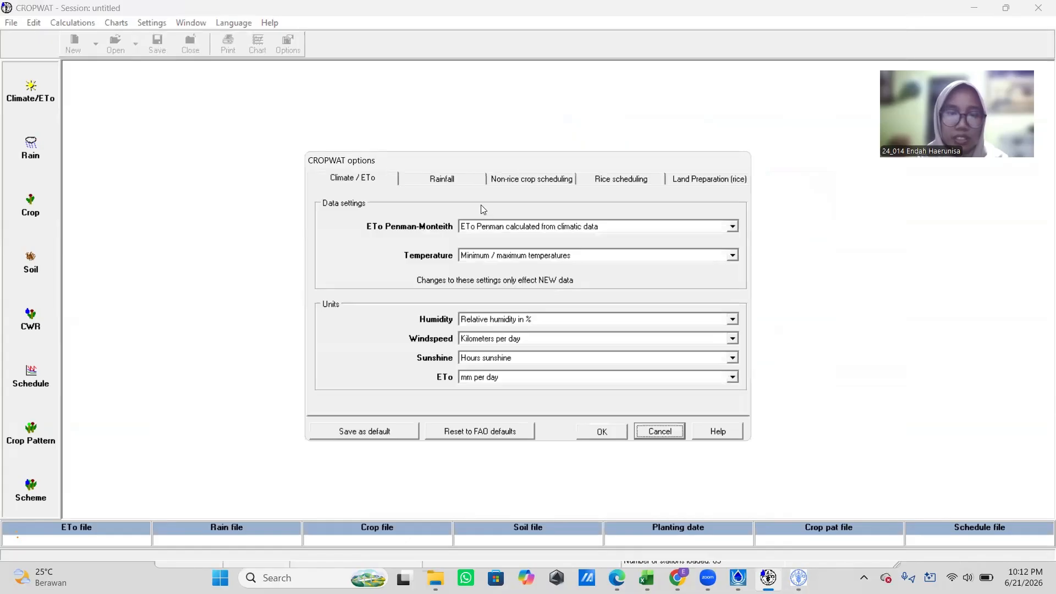
click(459, 178)
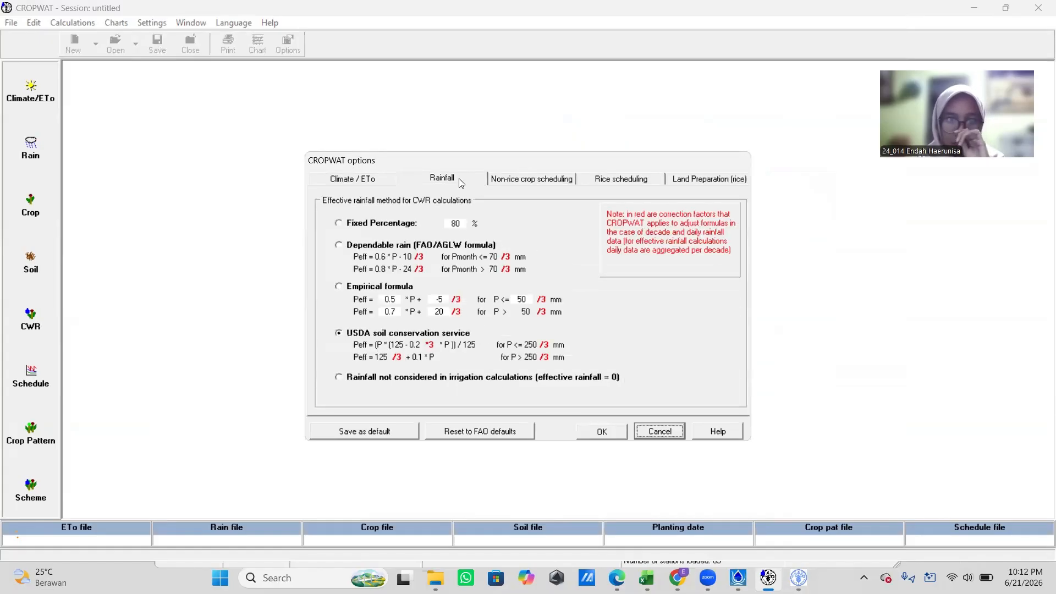
click(339, 224)
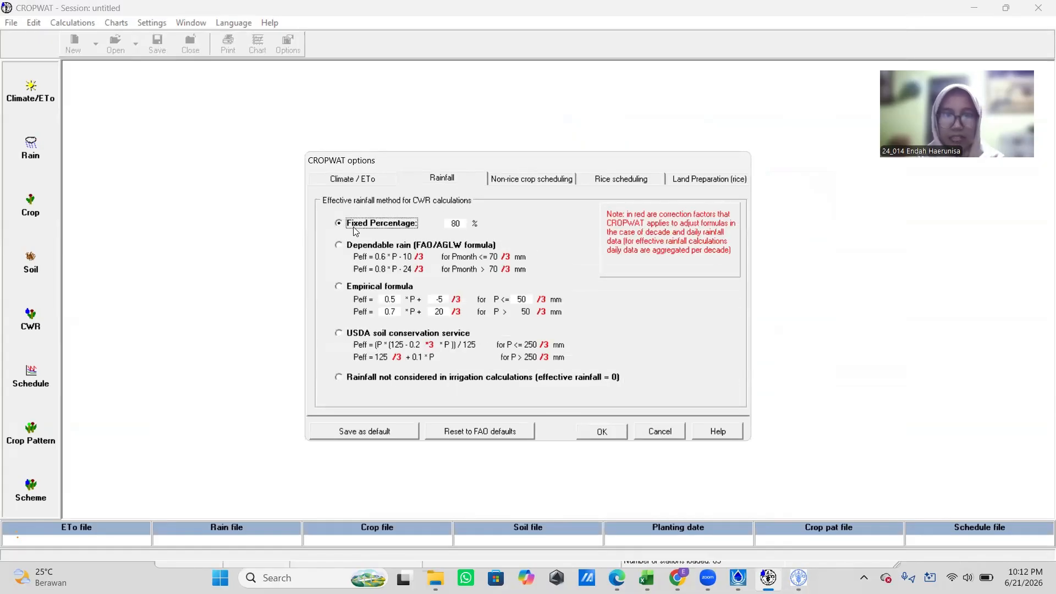
Step: Look through the crop scheduling, land preparation and climate options, and set the windspeed unit to Meters per sec
click(353, 182)
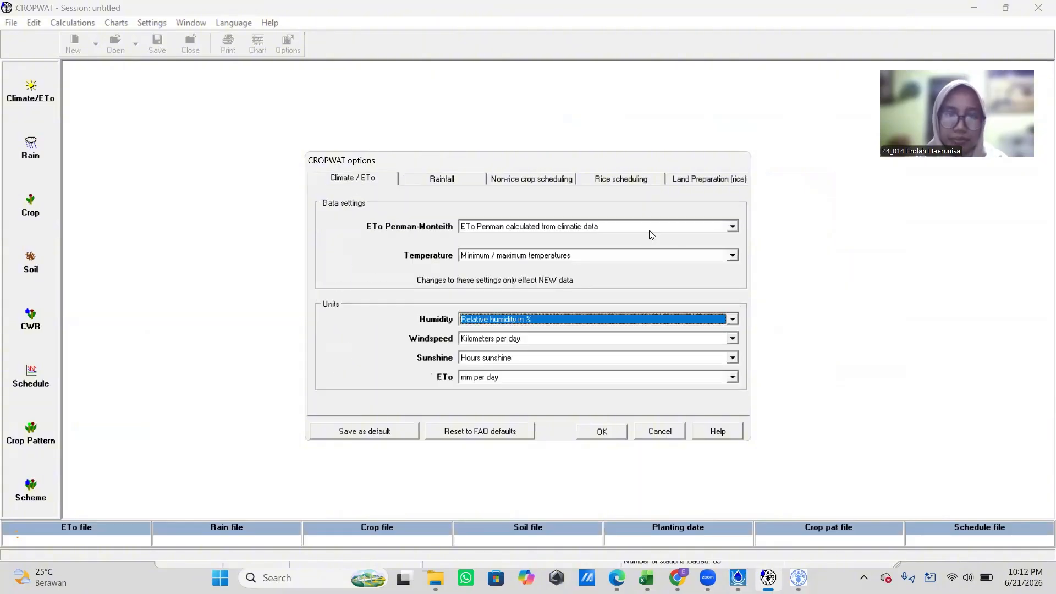
click(558, 183)
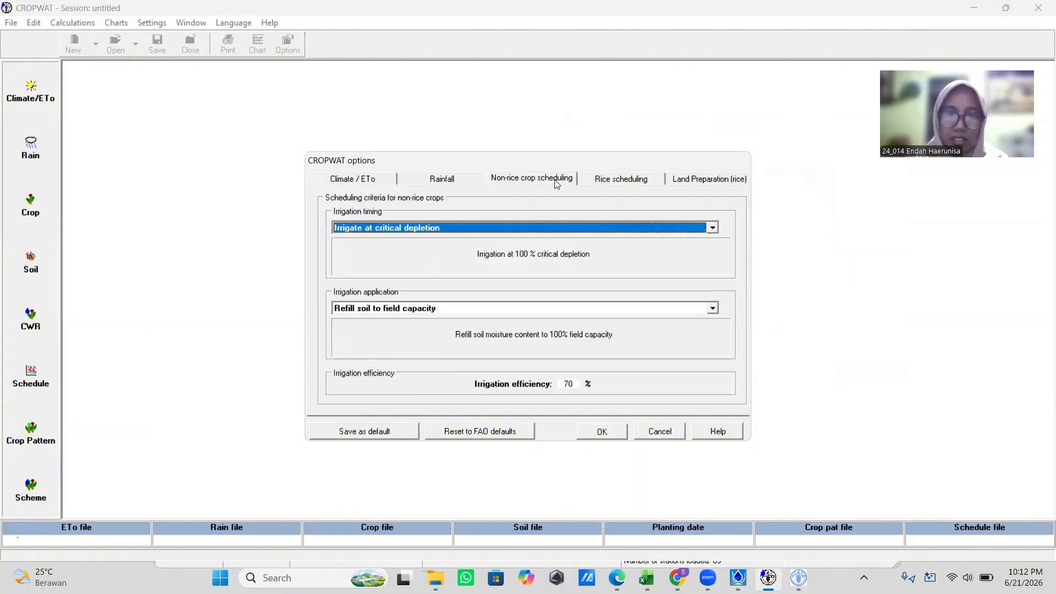
click(615, 182)
click(682, 182)
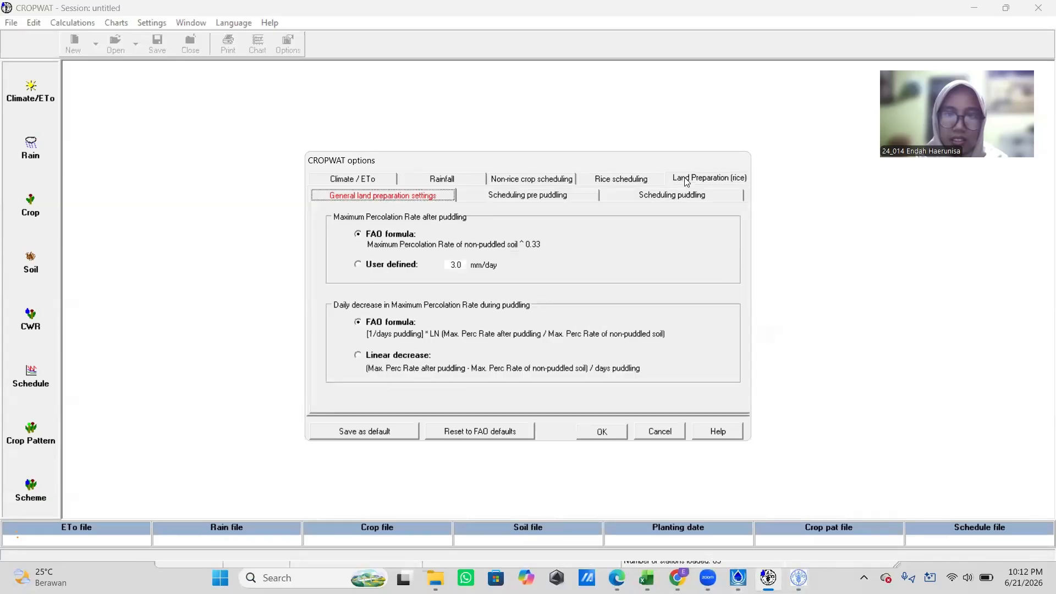
click(376, 185)
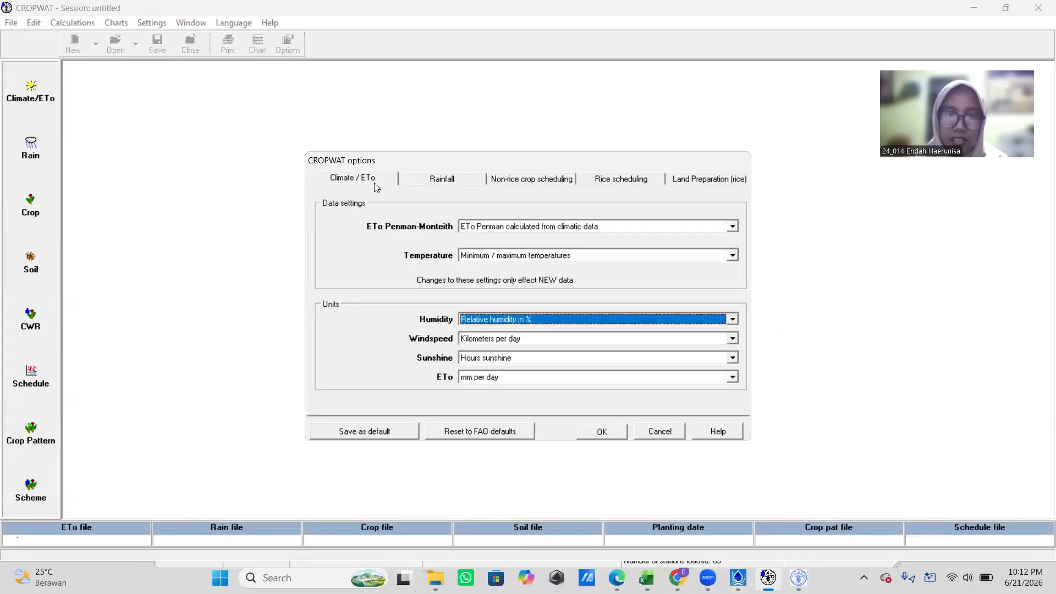
click(733, 321)
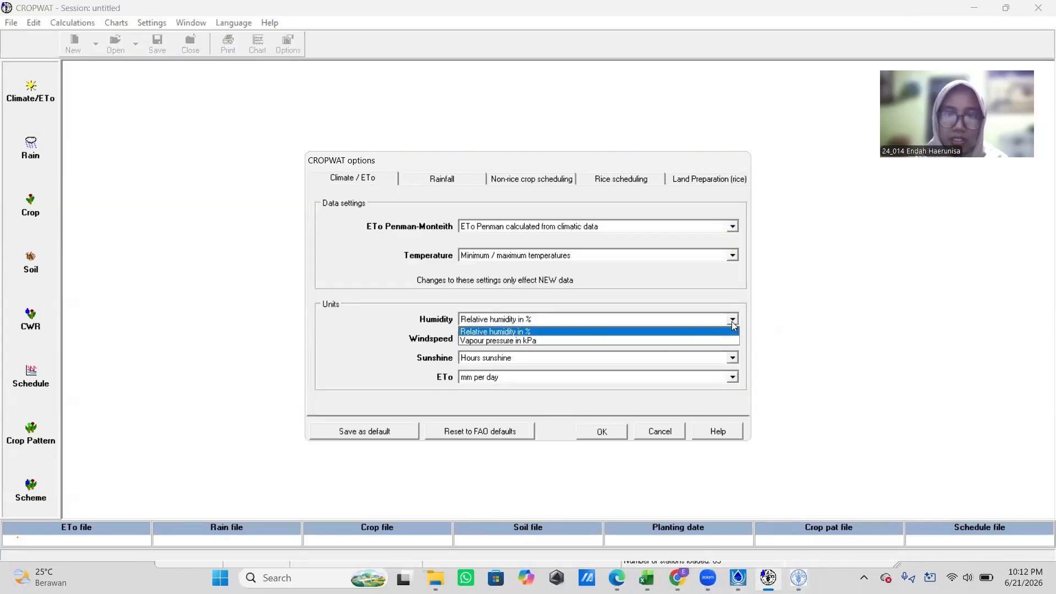
click(733, 323)
click(731, 340)
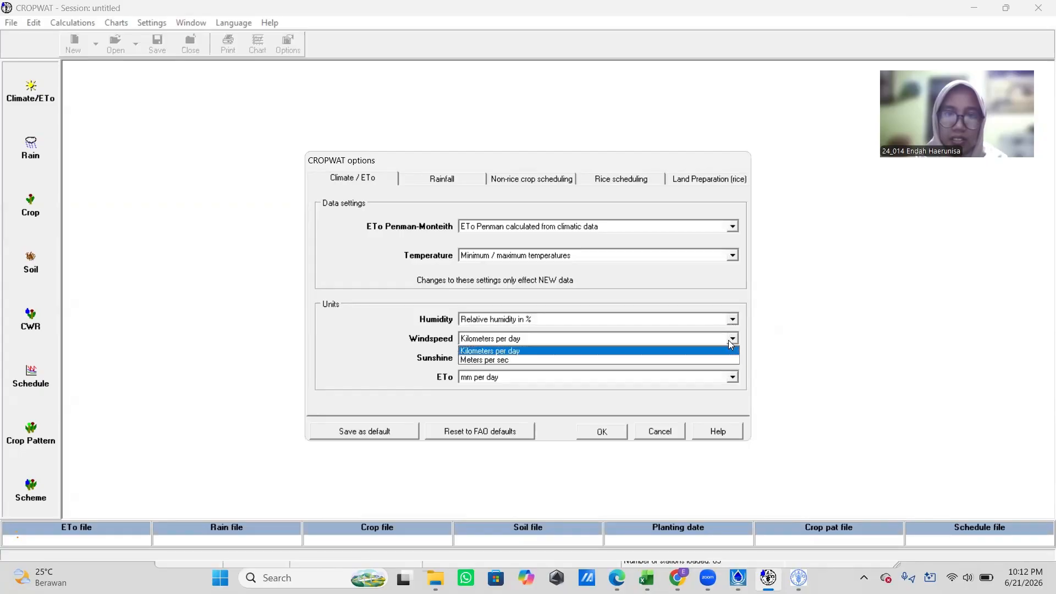
click(731, 341)
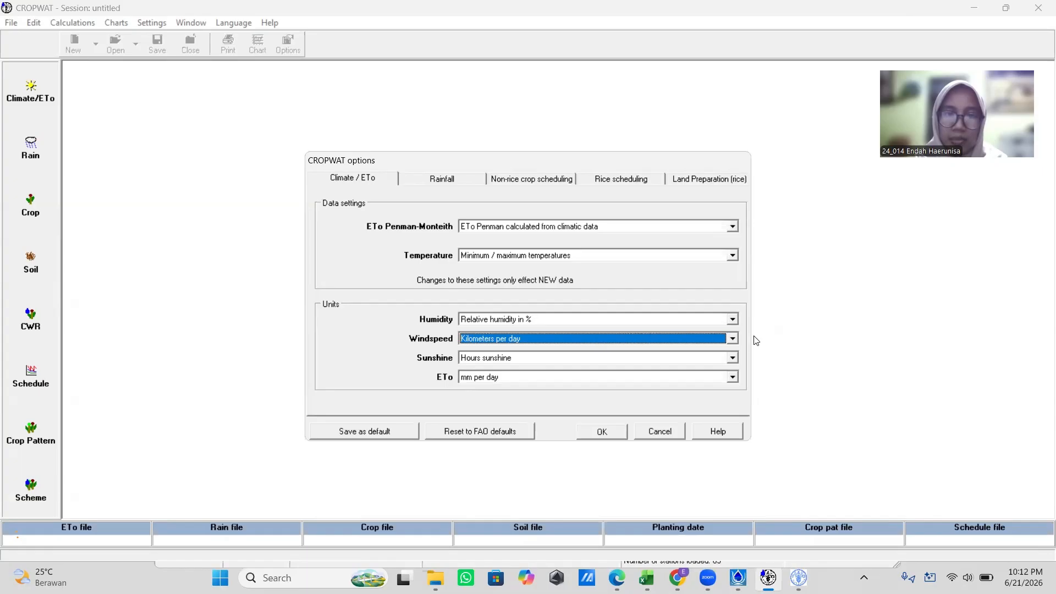
click(730, 339)
click(645, 360)
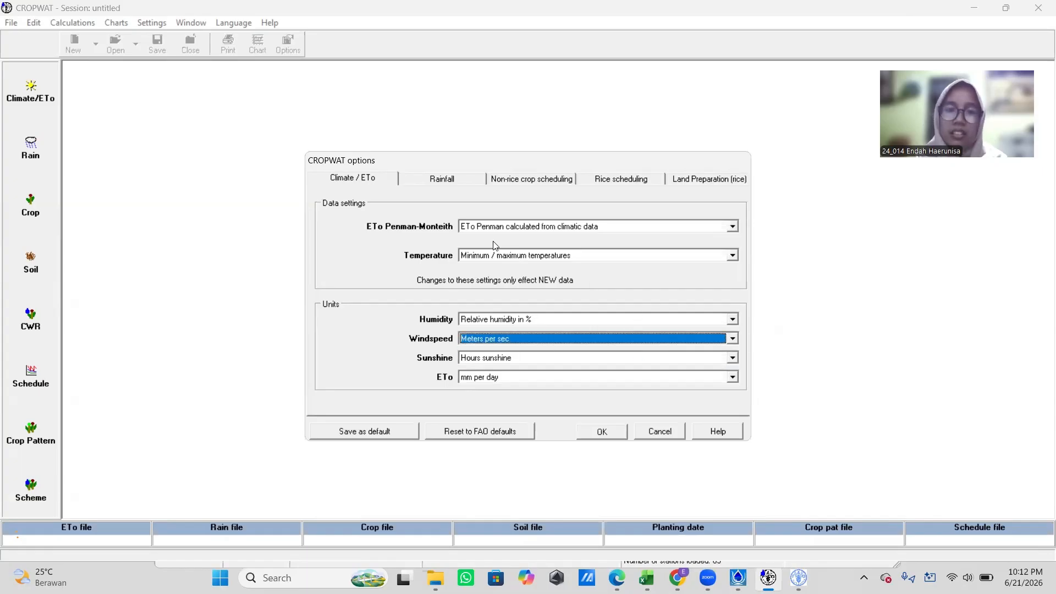
Step: Keep ETo Penman calculated from climatic data with minimum / maximum temperatures in the climate options, and apply the CROPWAT options
click(732, 227)
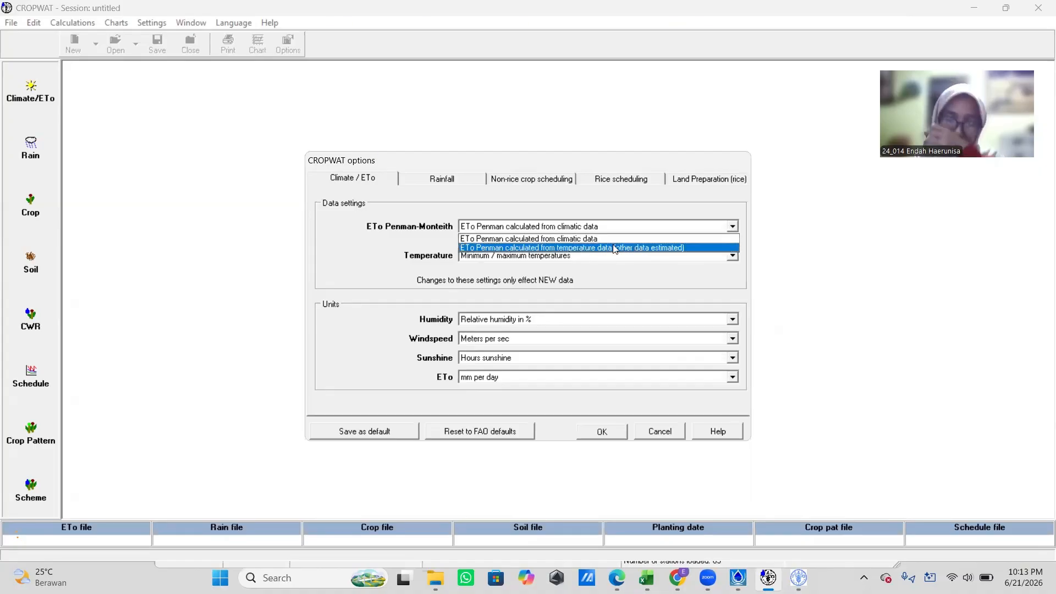
click(664, 240)
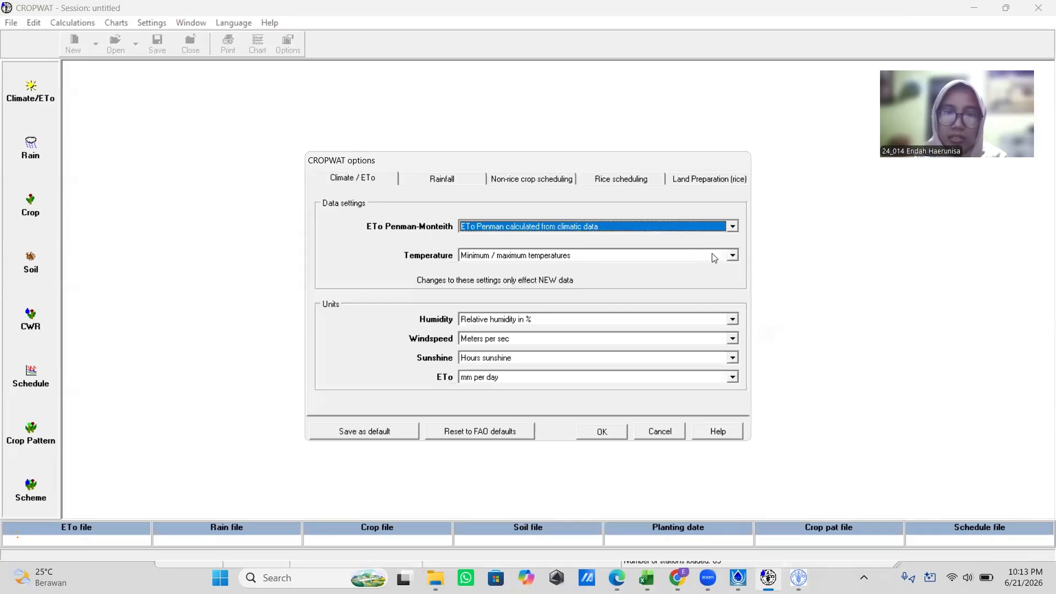
click(731, 257)
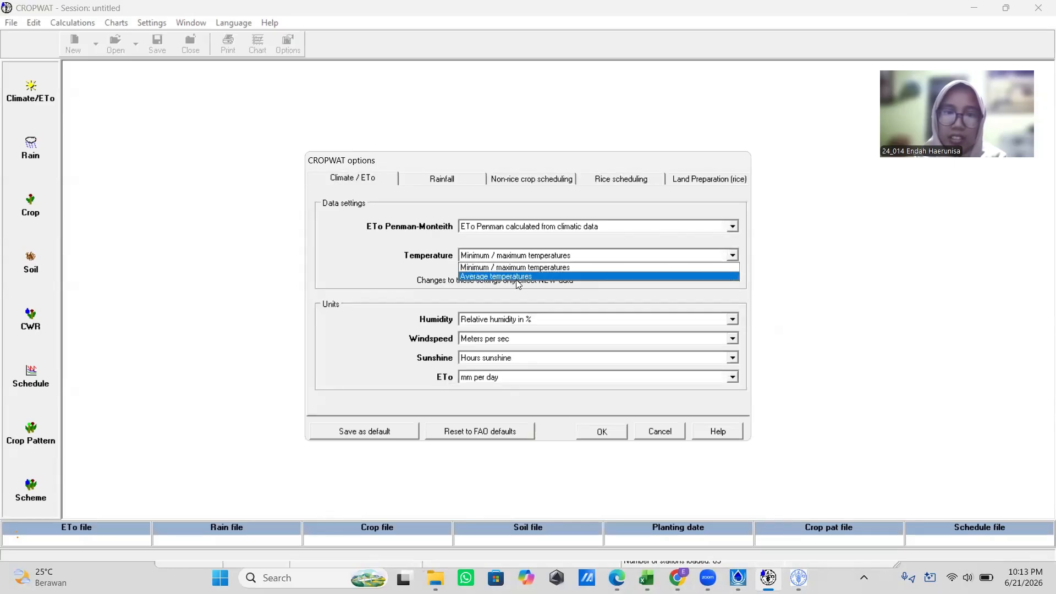
click(730, 255)
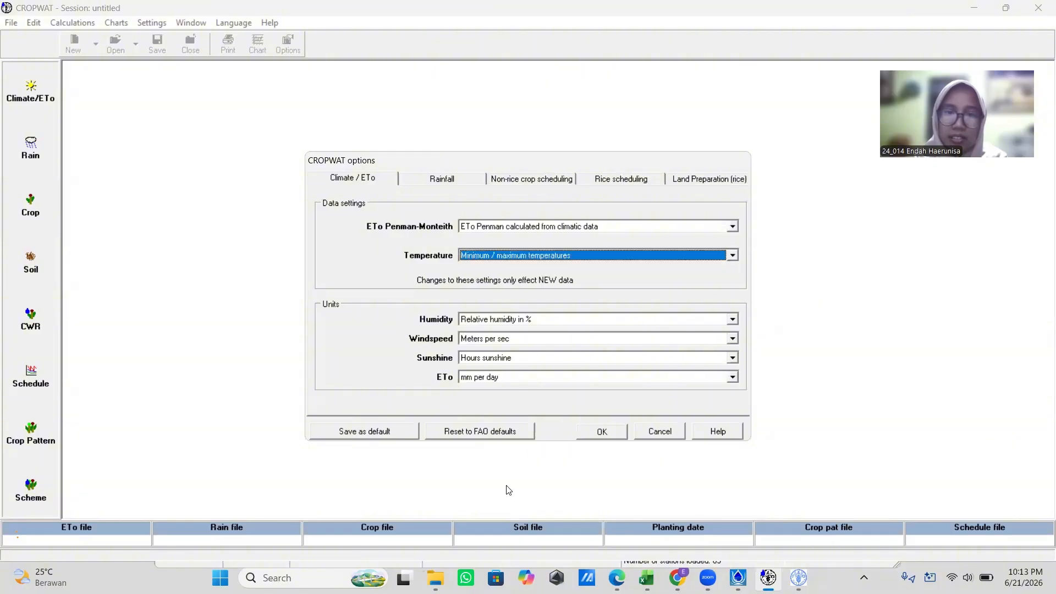
click(609, 434)
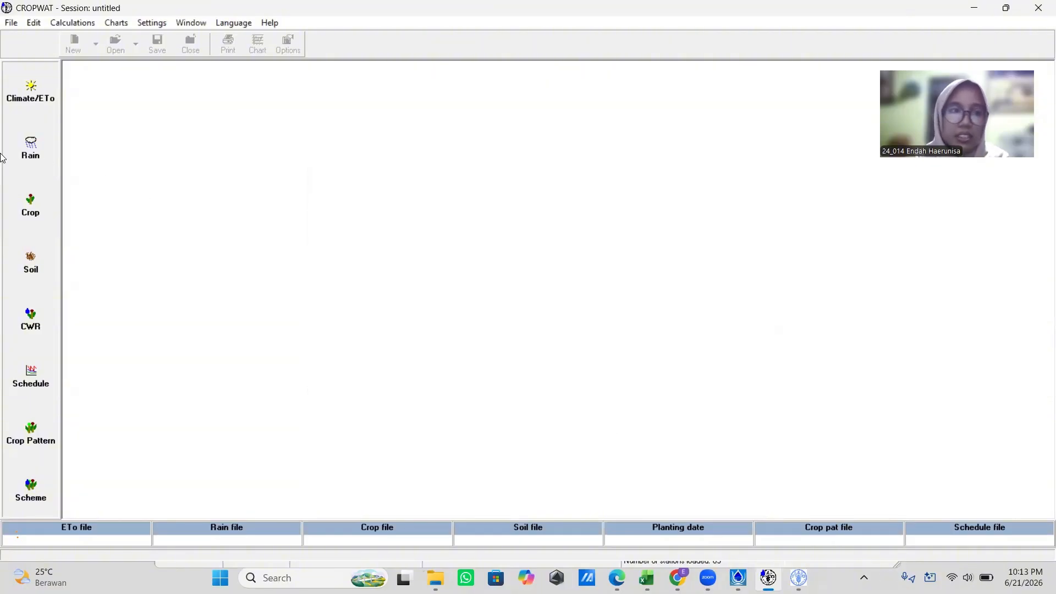
Step: Open the monthly climate/ETo data window and browse to New Volume (D:) for an existing ETo file
click(41, 106)
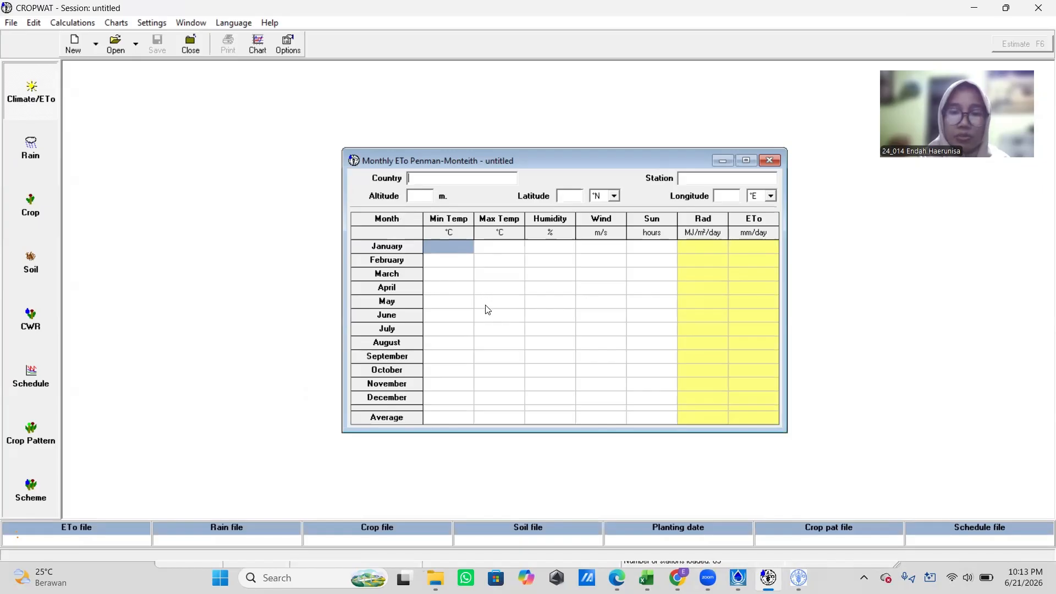
click(116, 45)
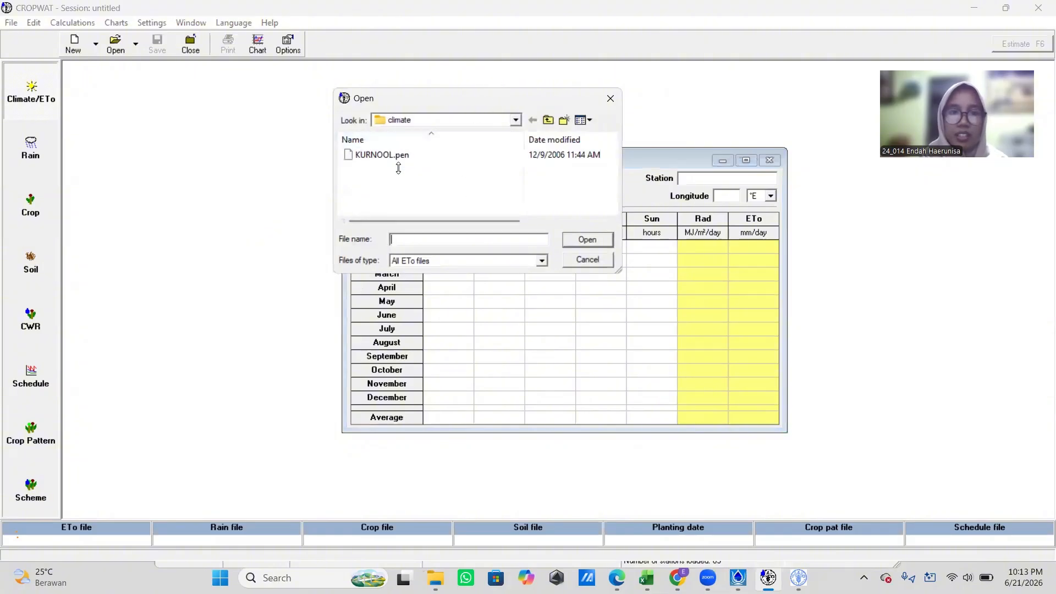
click(516, 120)
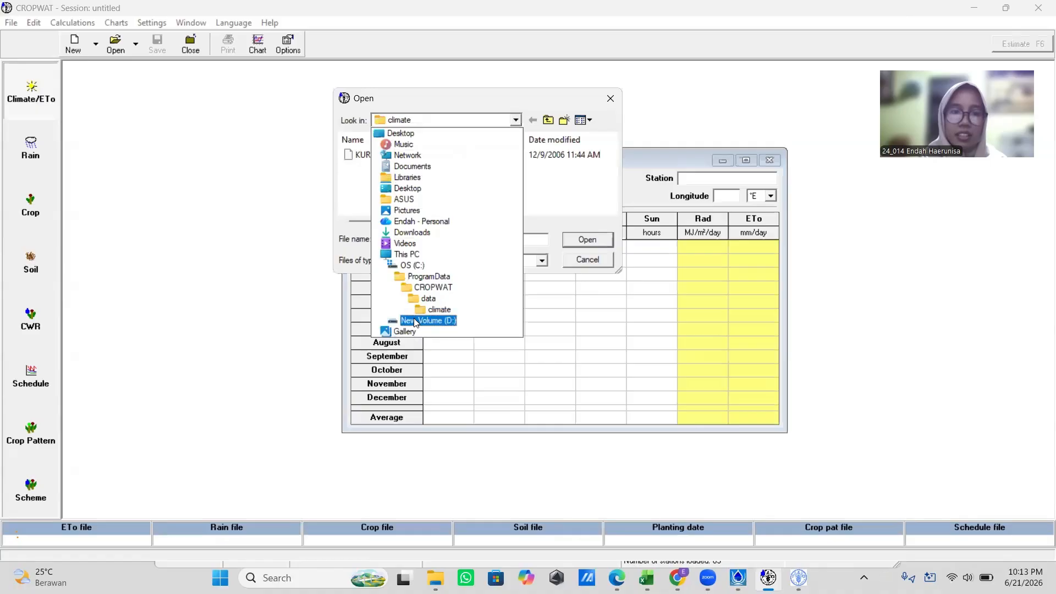
click(435, 309)
click(515, 120)
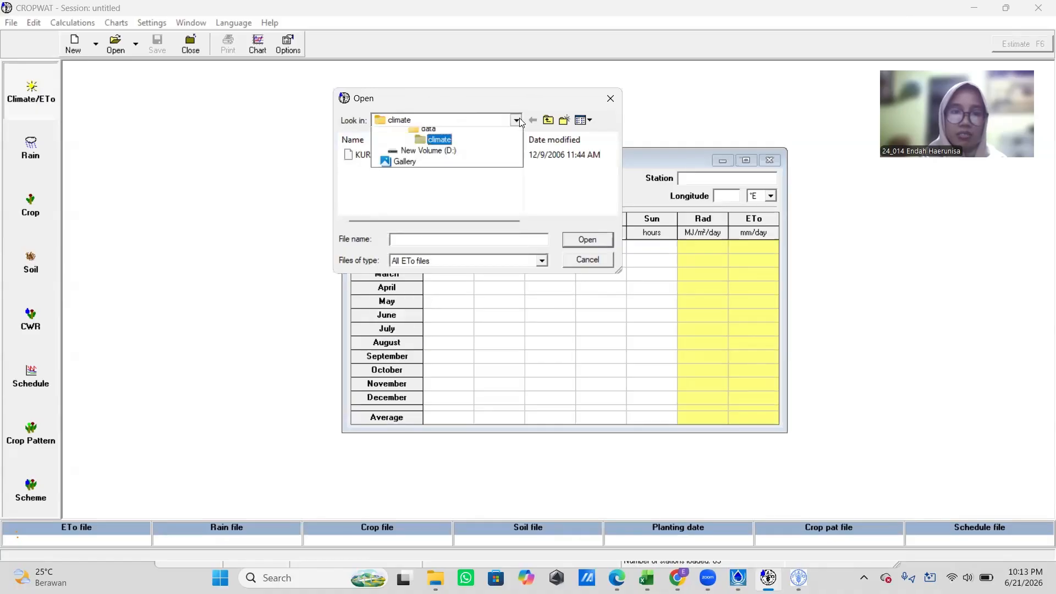
click(432, 325)
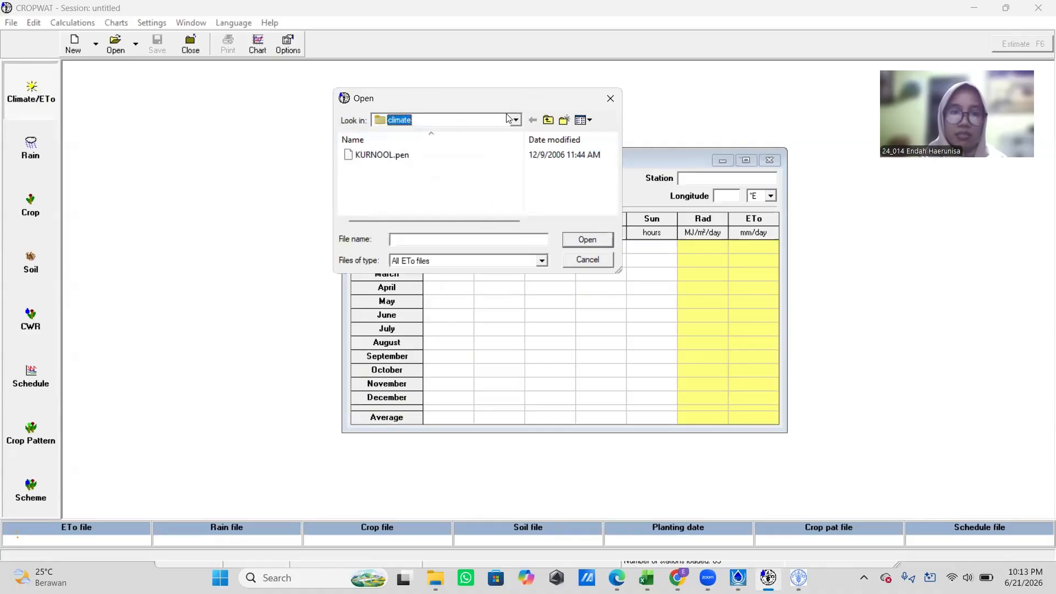
click(512, 120)
click(428, 320)
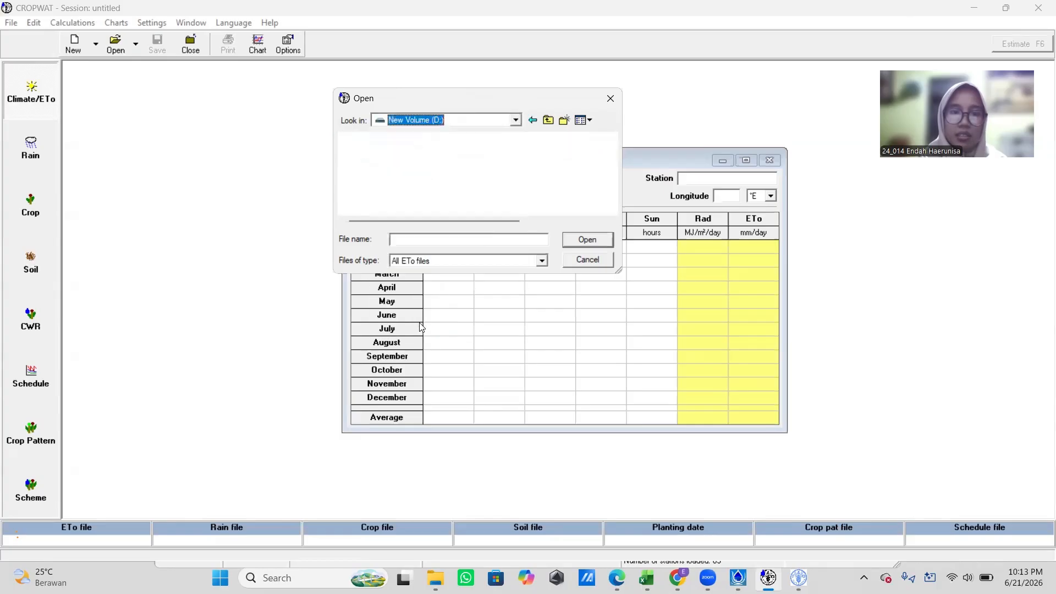
Step: Load the MEDAN-POLONIA.pen climate file from the BELAJAR SOFTWARE\CLIMWAT\Medan folder
click(401, 168)
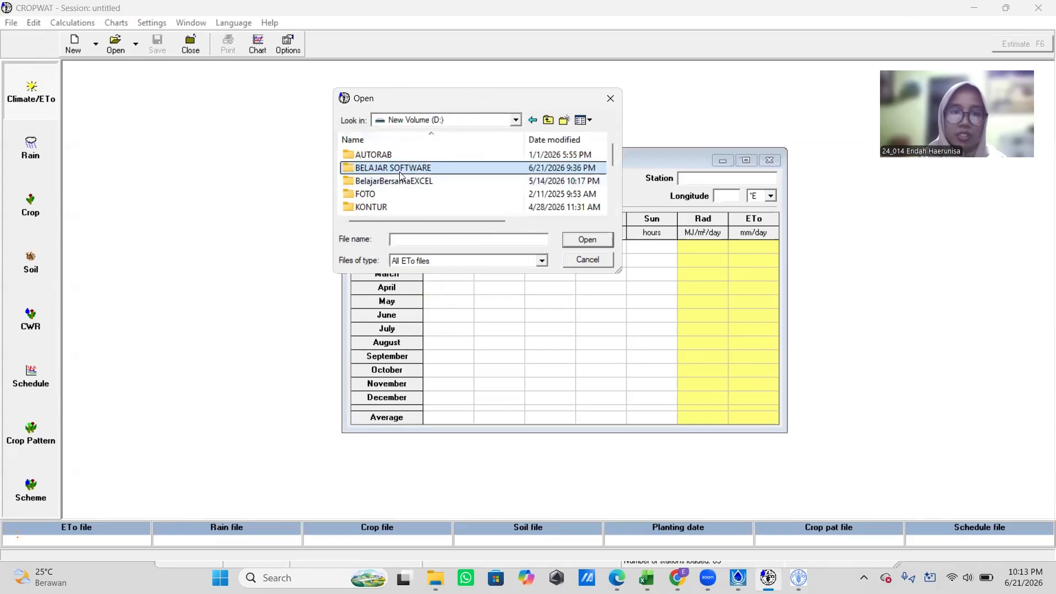
double_click(400, 172)
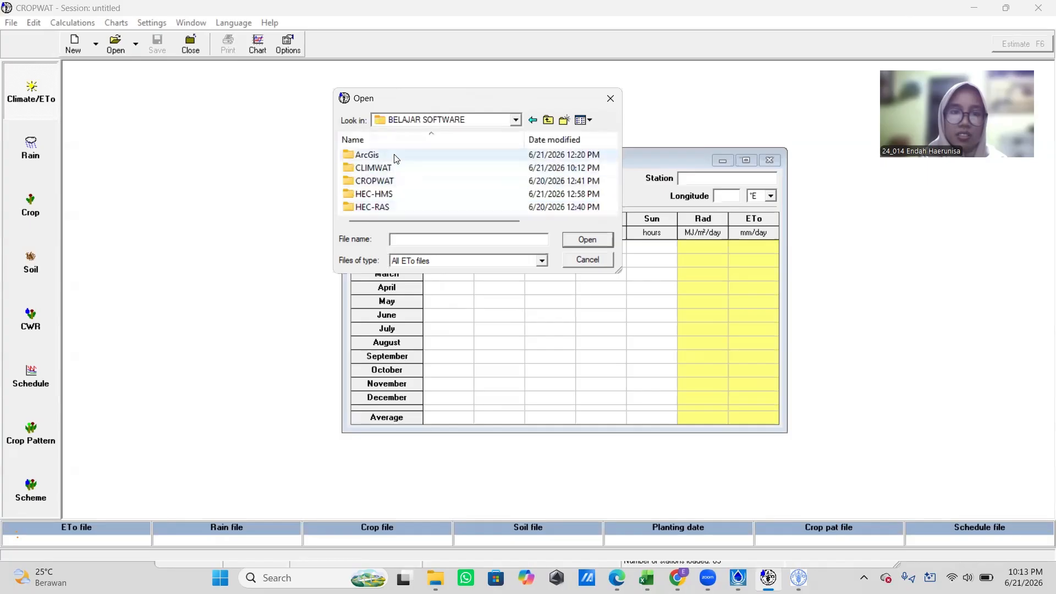
click(392, 169)
double_click(392, 169)
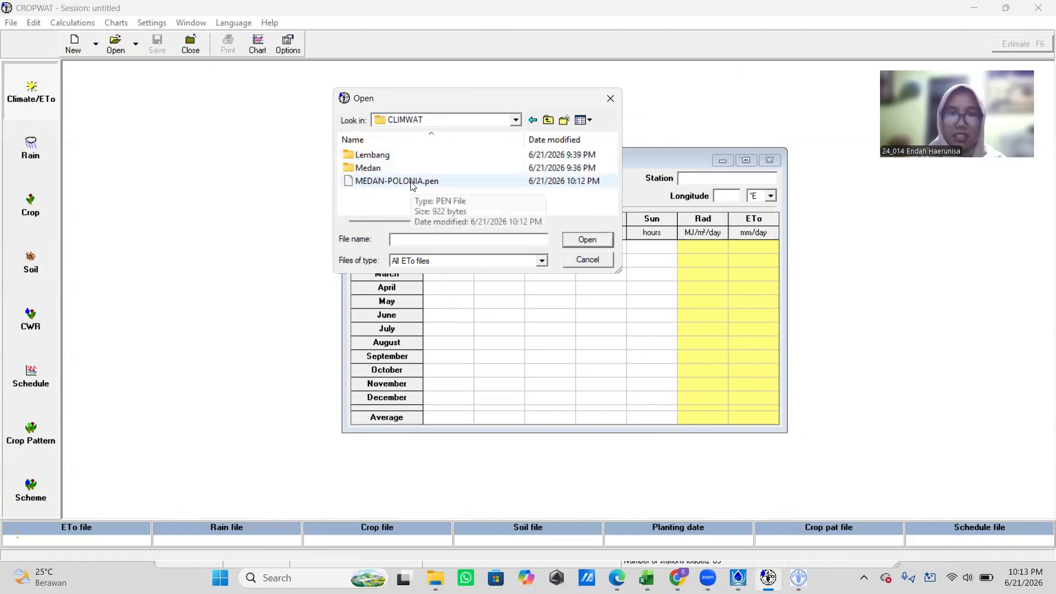
double_click(379, 169)
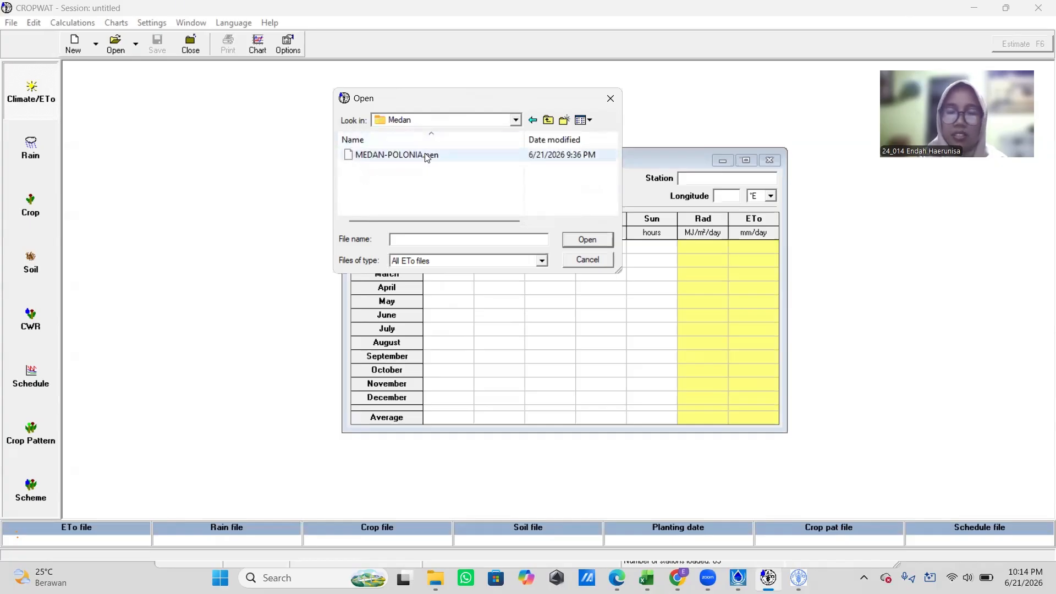
click(418, 155)
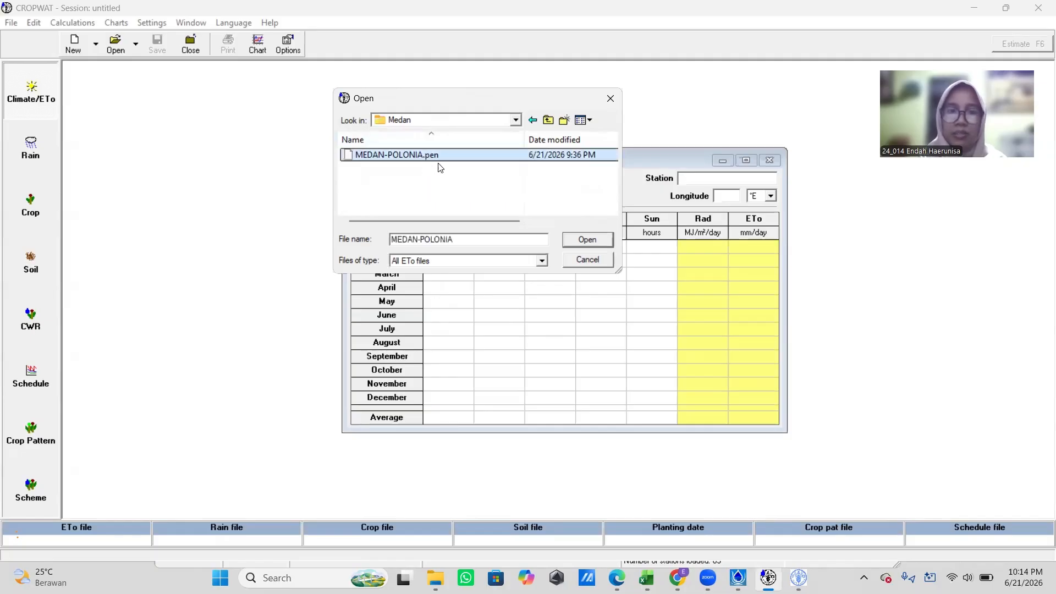
click(588, 242)
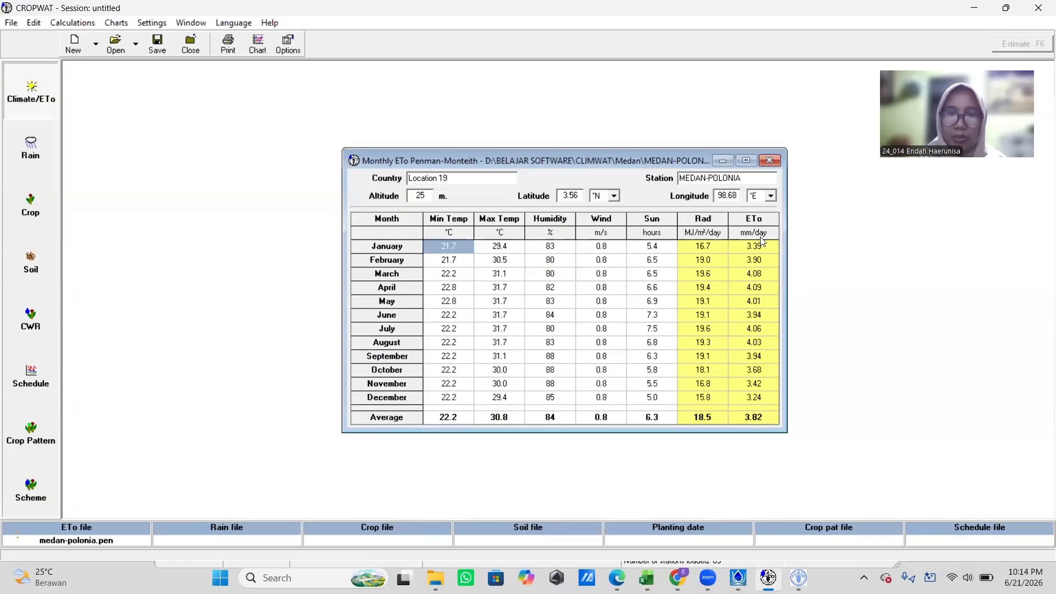
Step: Compare the average ETo in CROPWAT with the daily ETo column of the HUJAN WILAYAH sheet in Excel, and return to CROPWAT
click(754, 417)
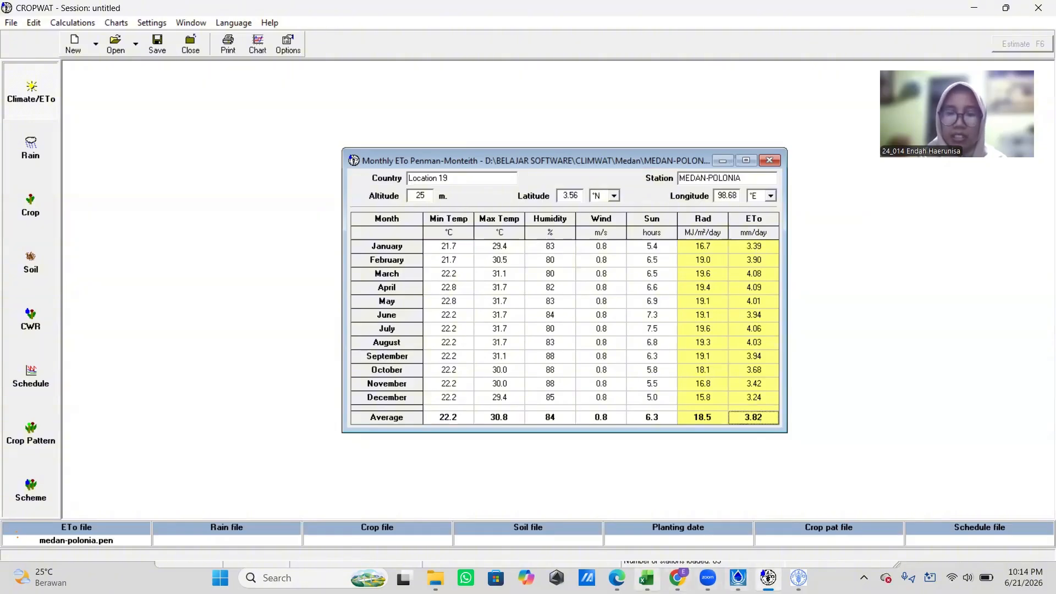
click(647, 577)
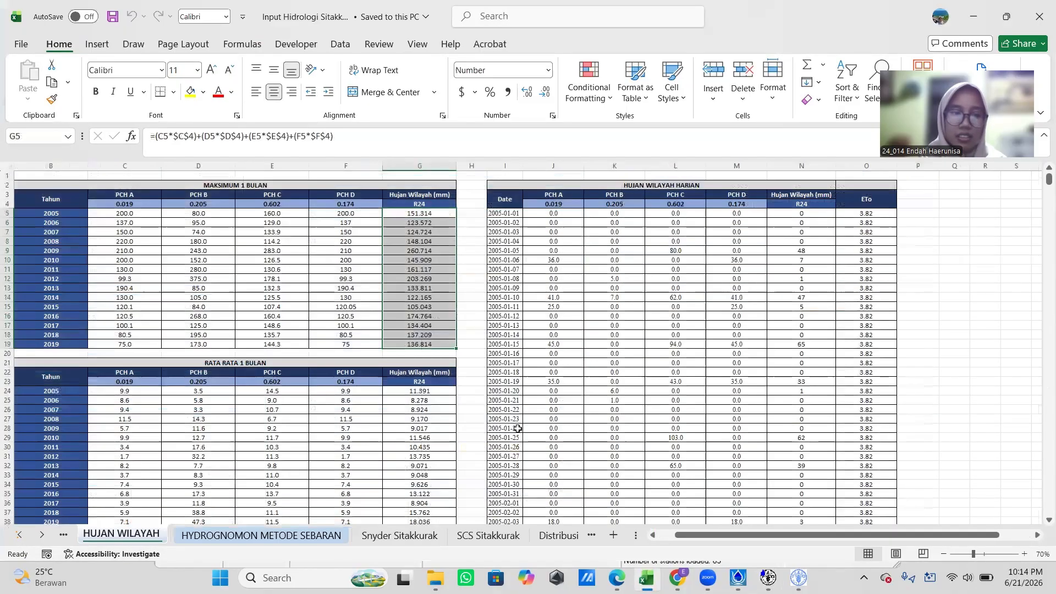
click(126, 535)
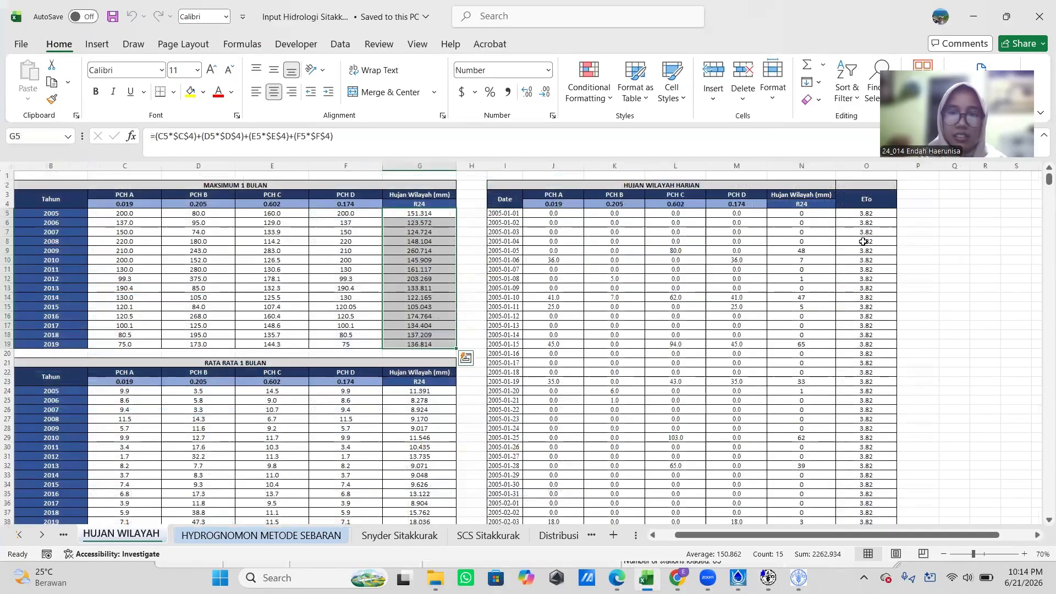
drag(865, 211, 875, 278)
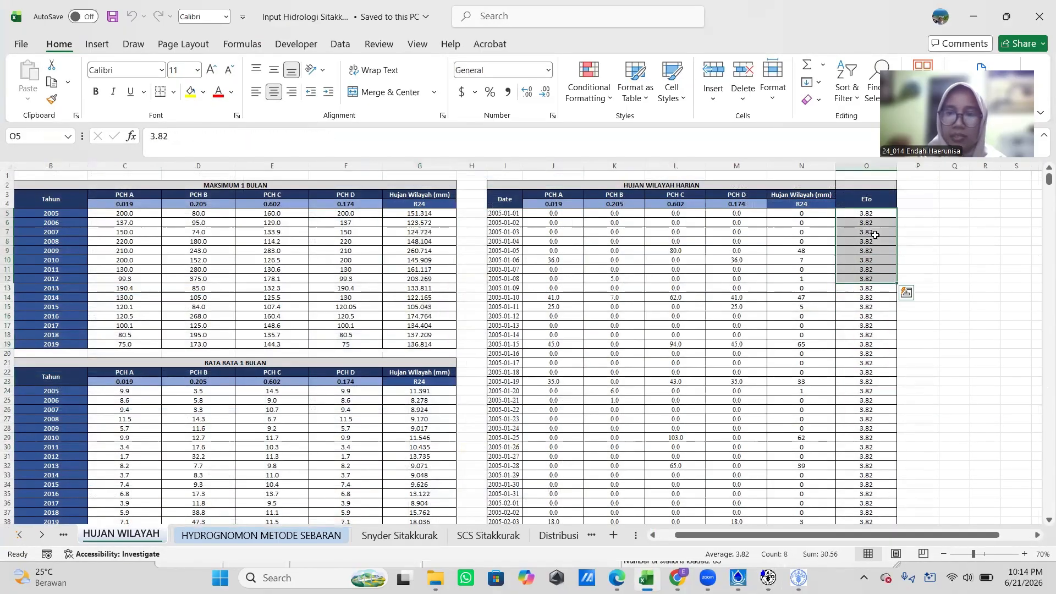
drag(875, 212, 889, 165)
click(867, 231)
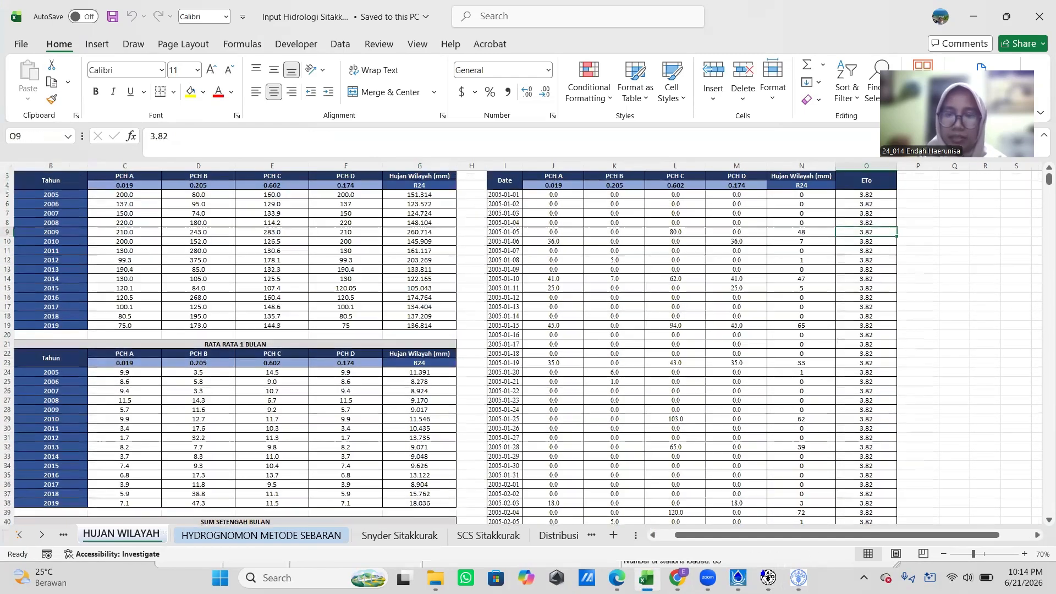
click(768, 578)
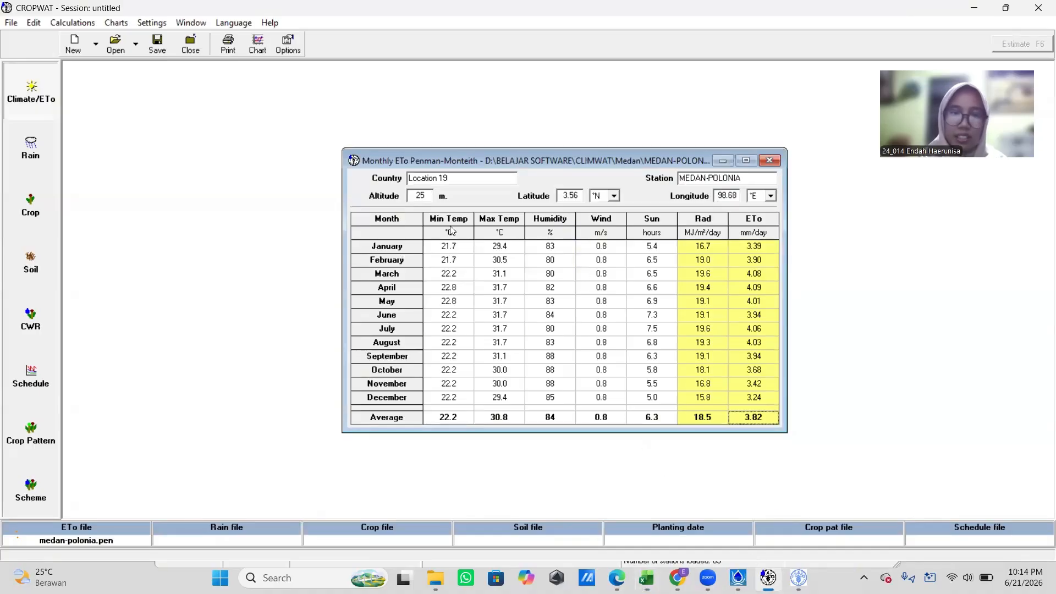
scroll(453, 251, up, 1)
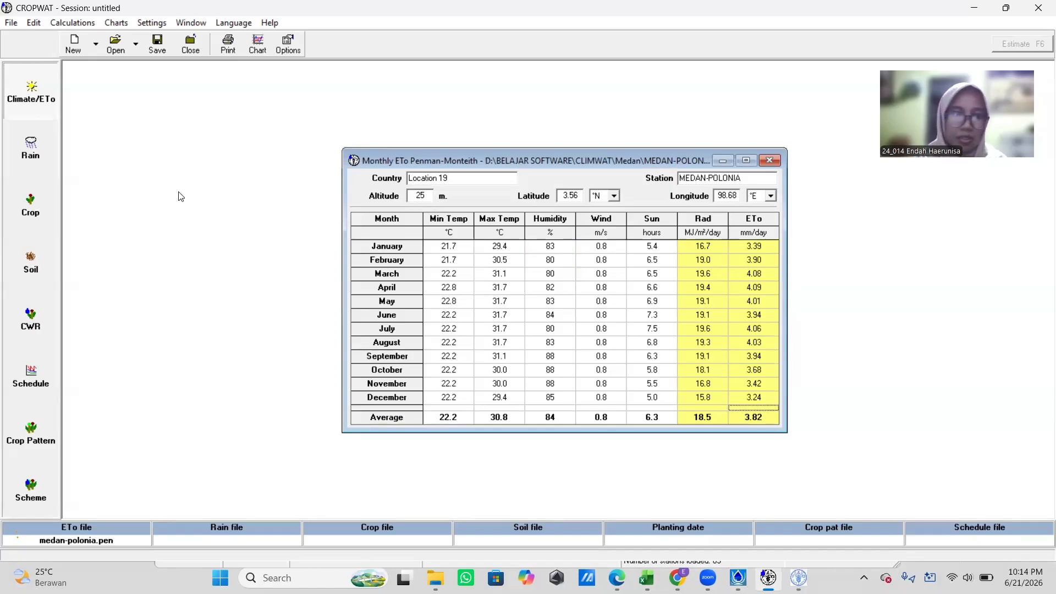
Step: Open the monthly rain data window and browse to New Volume (D:) for an existing rain file
click(29, 157)
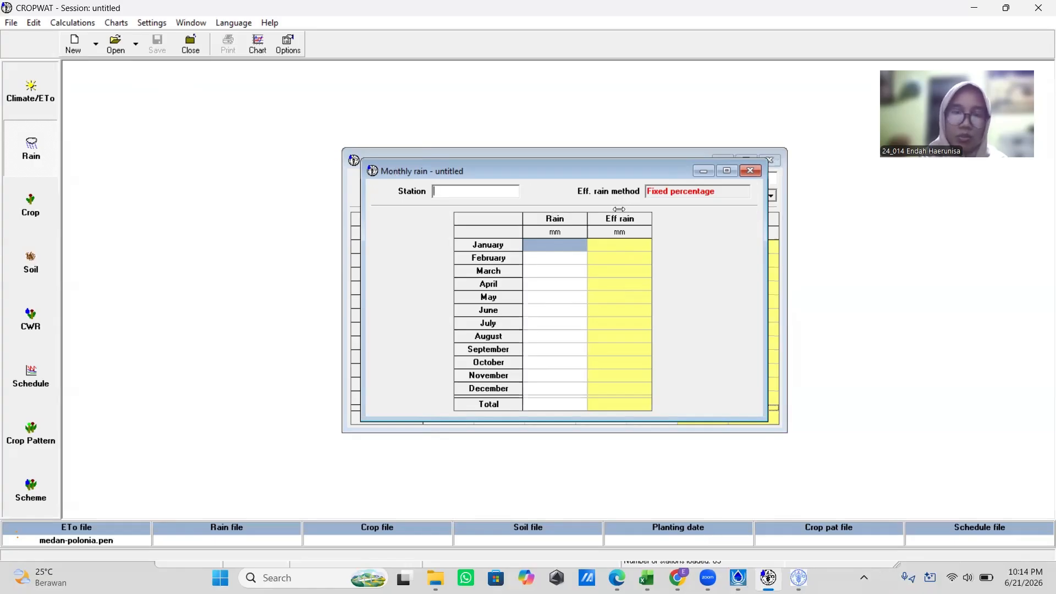
click(115, 44)
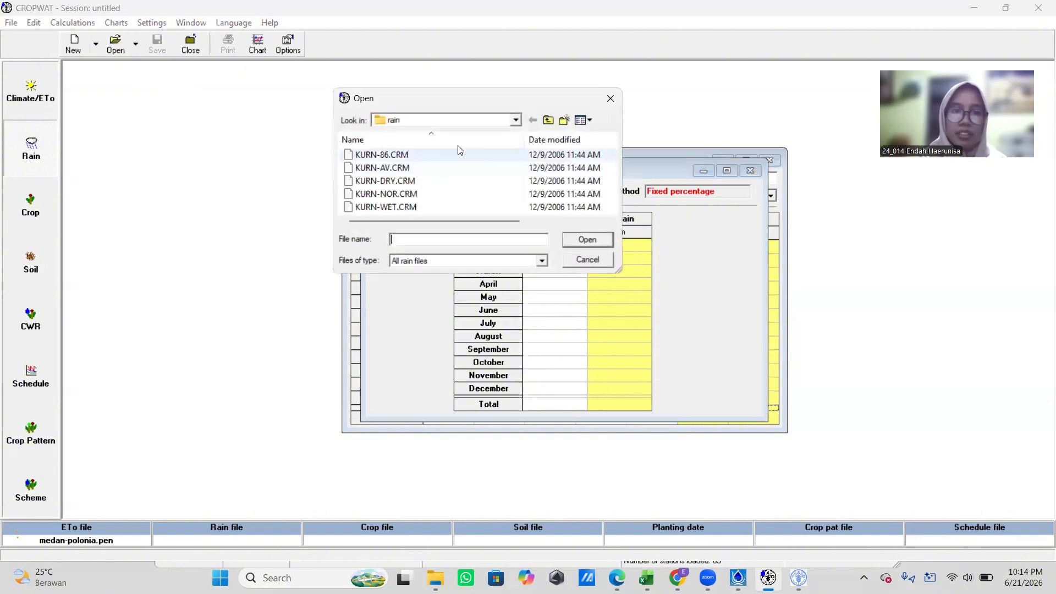
scroll(383, 183, right, 1)
scroll(383, 183, left, 1)
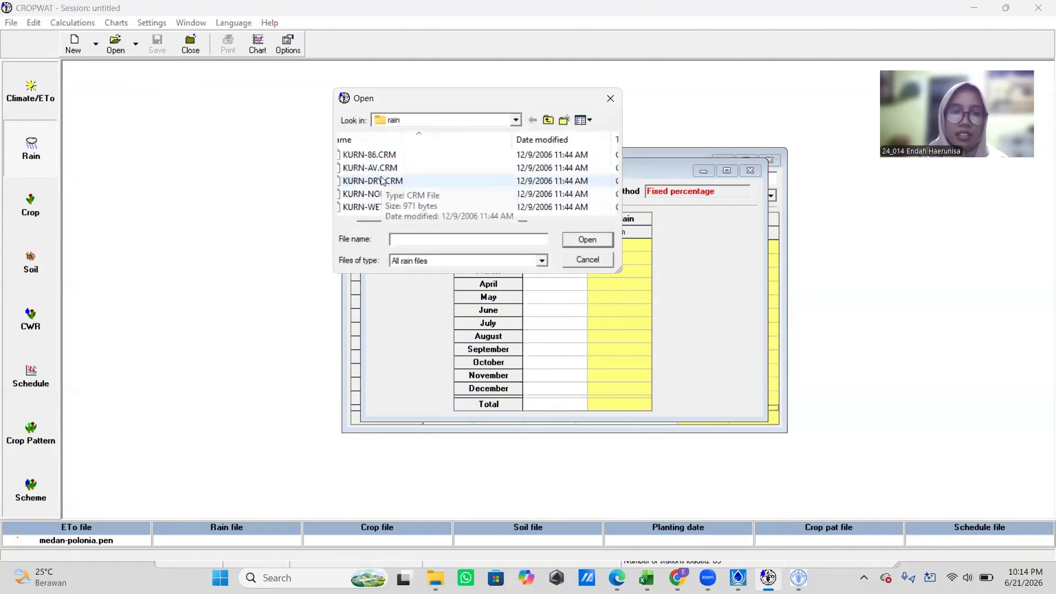
click(516, 120)
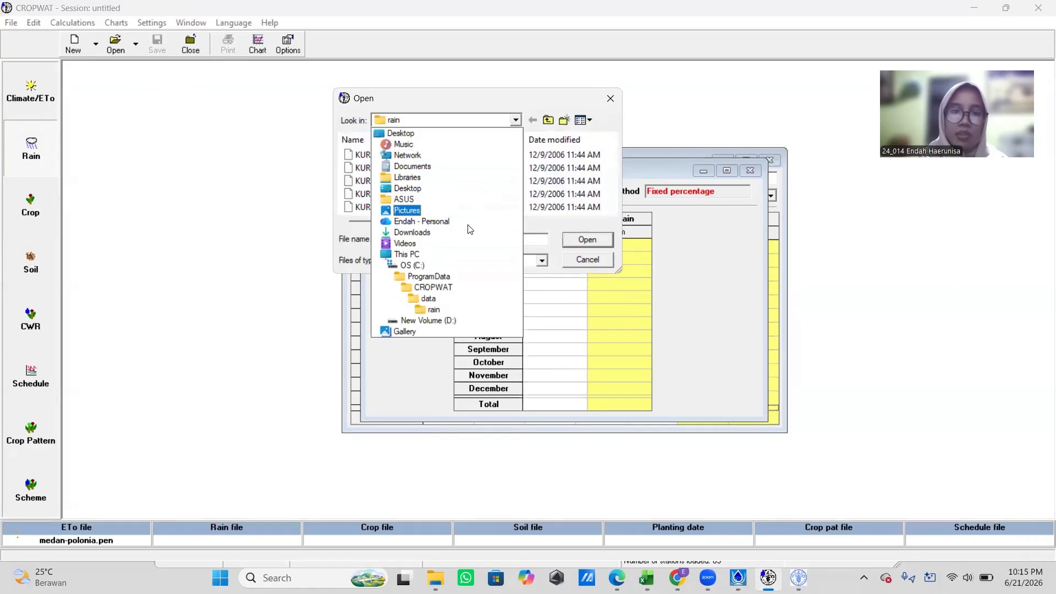
click(436, 336)
click(516, 121)
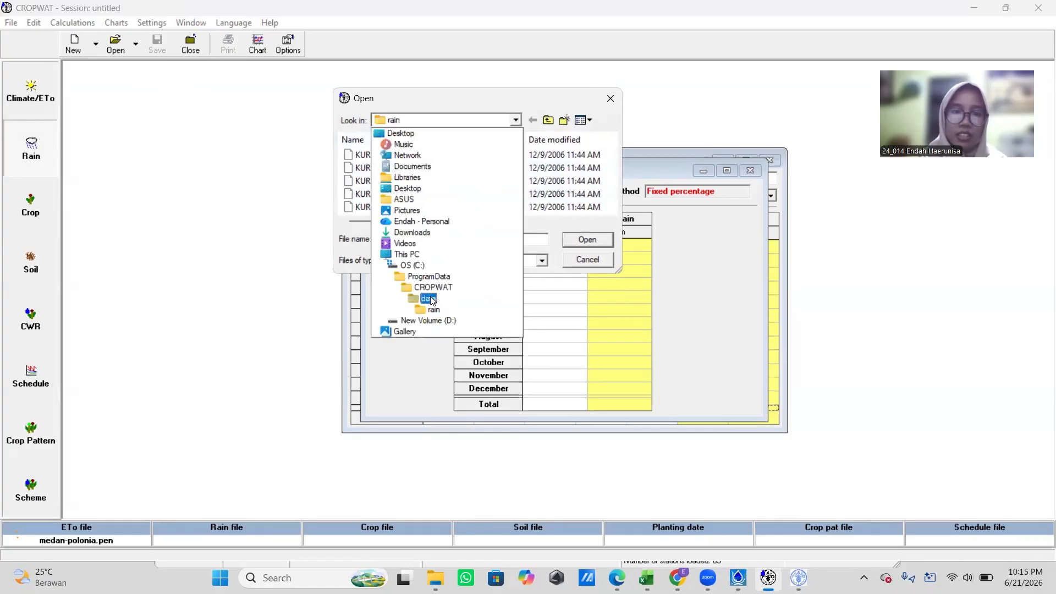
click(424, 321)
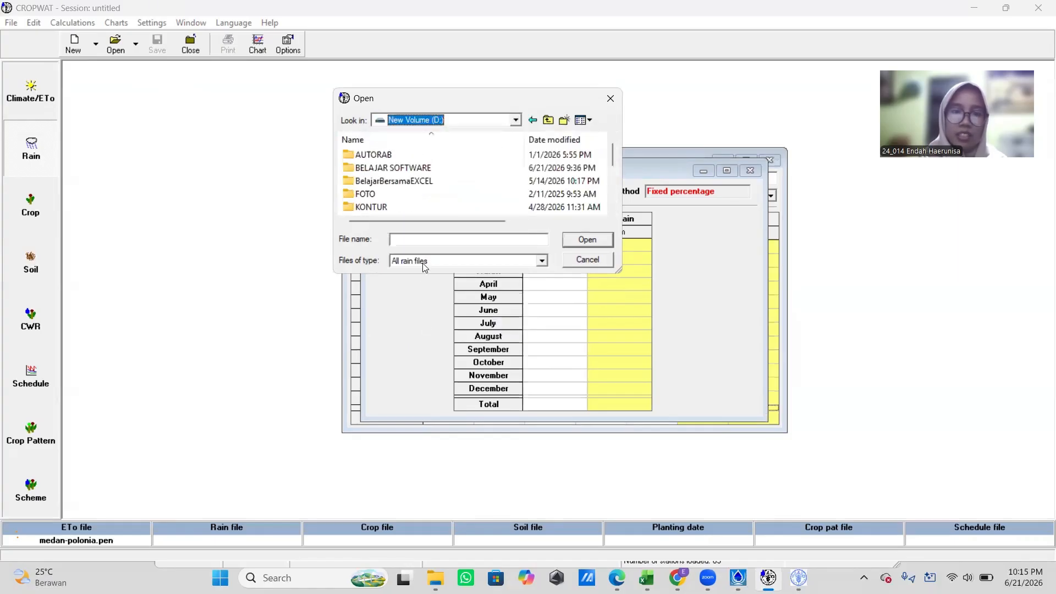
Step: Load MEDAN-POLONIA.cli from the BELAJAR SOFTWARE\CLIMWAT\Medan folder and check the total effective rain
double_click(395, 165)
double_click(389, 171)
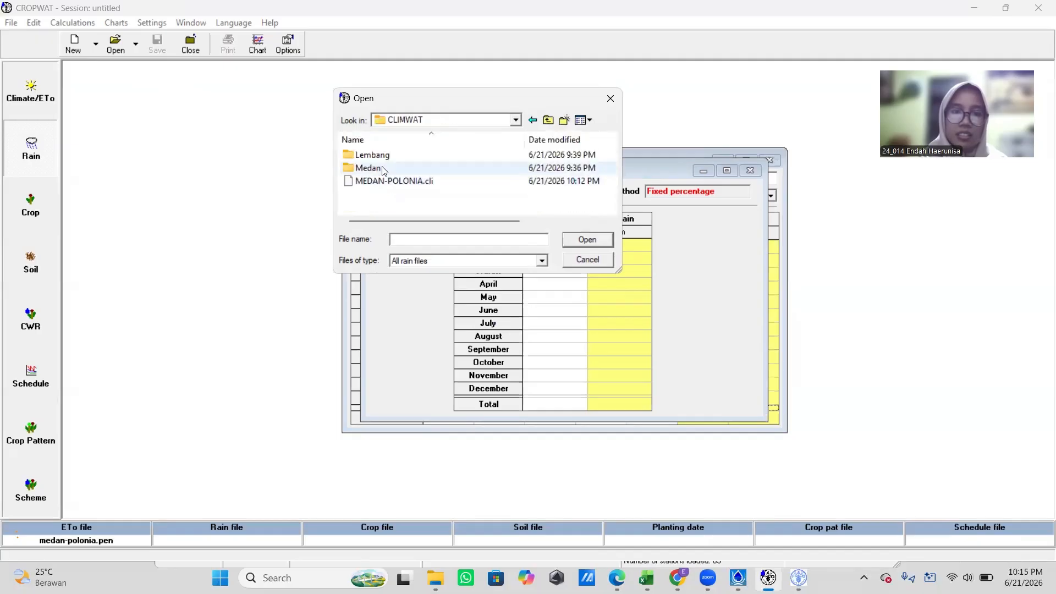
click(385, 168)
double_click(386, 169)
click(386, 155)
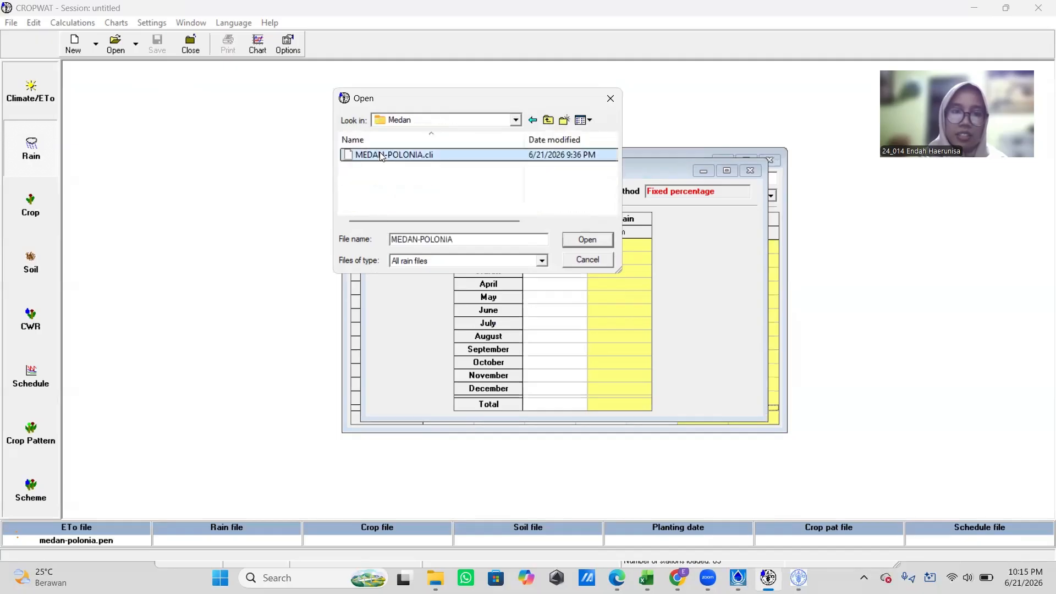
click(588, 239)
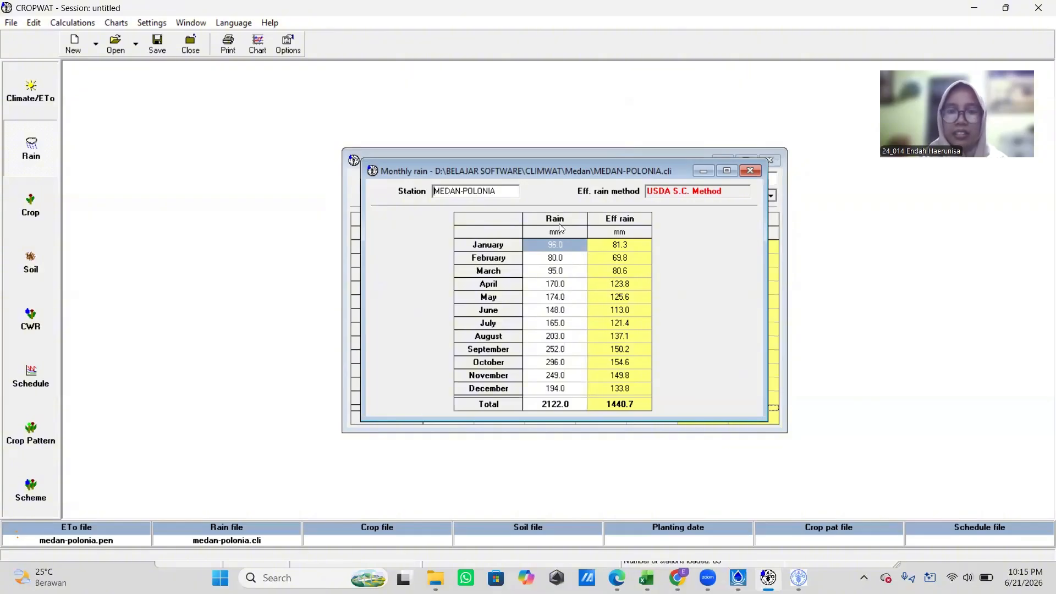
click(628, 405)
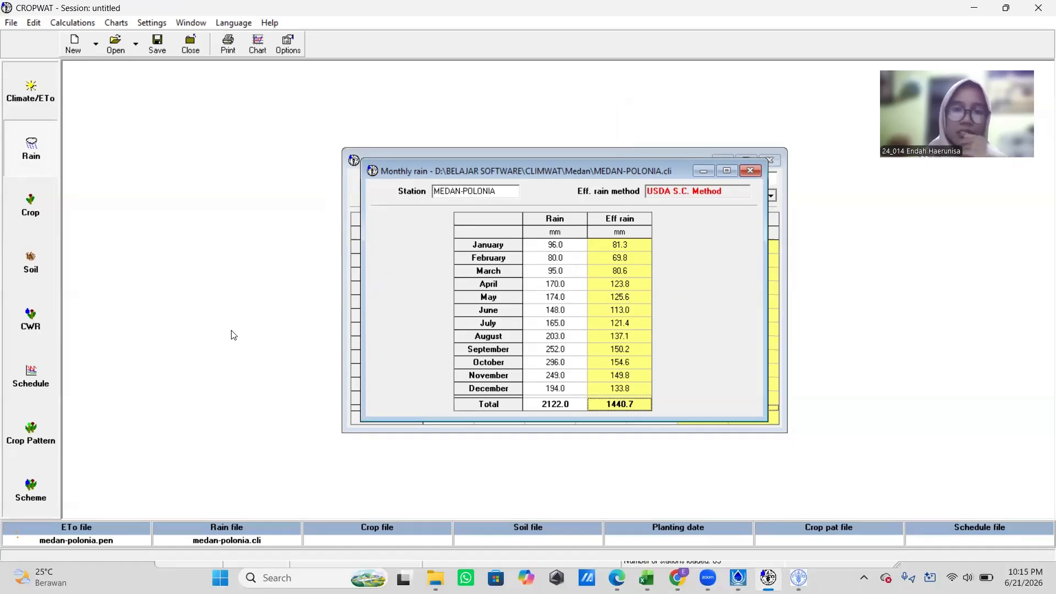
Step: Review the monthly ETo climate data, the monthly rain data and the empty crop form
click(38, 214)
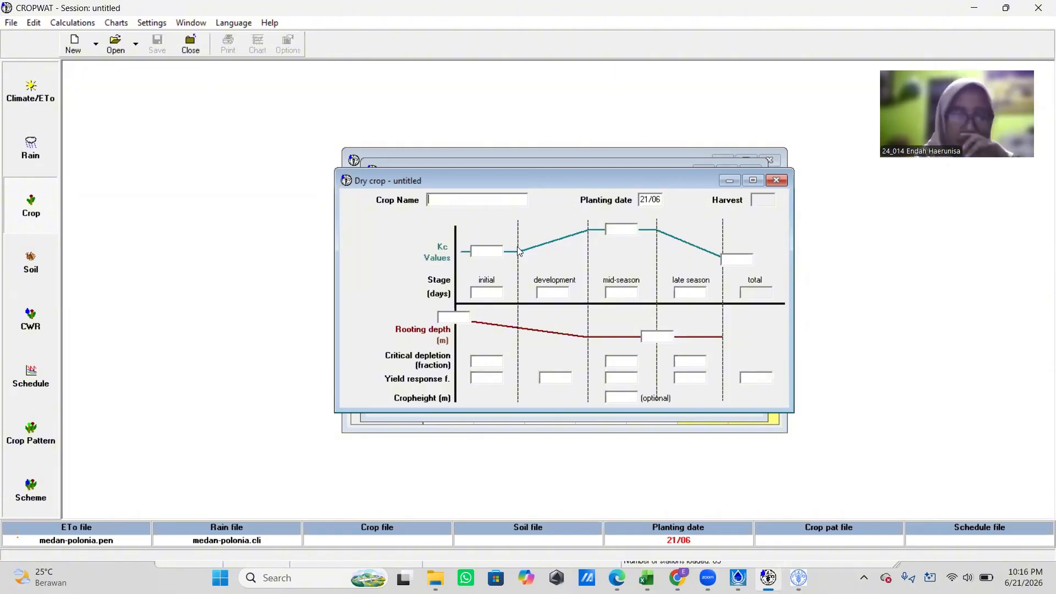
click(49, 109)
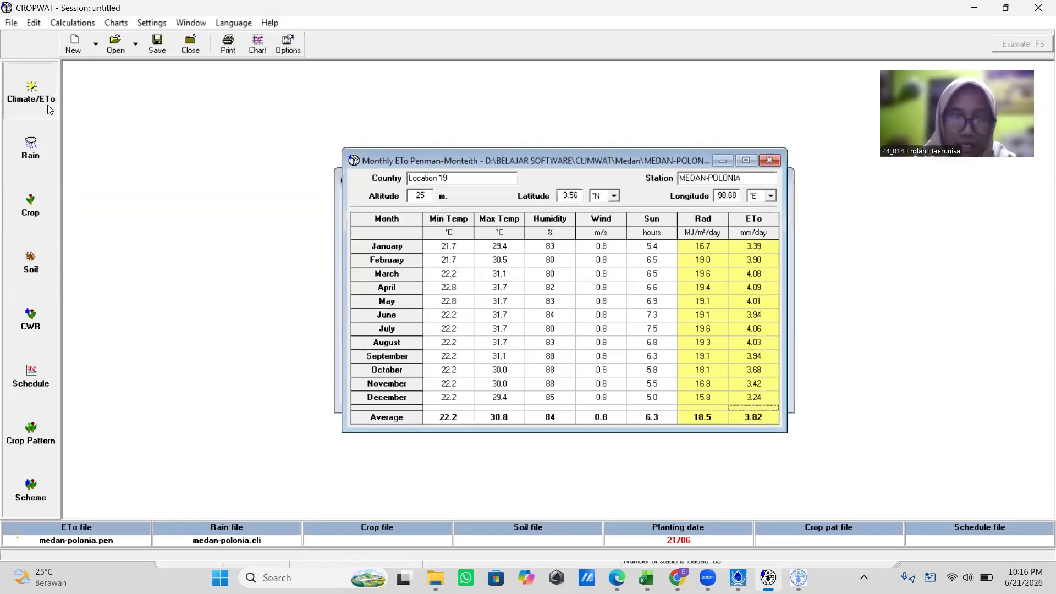
click(35, 145)
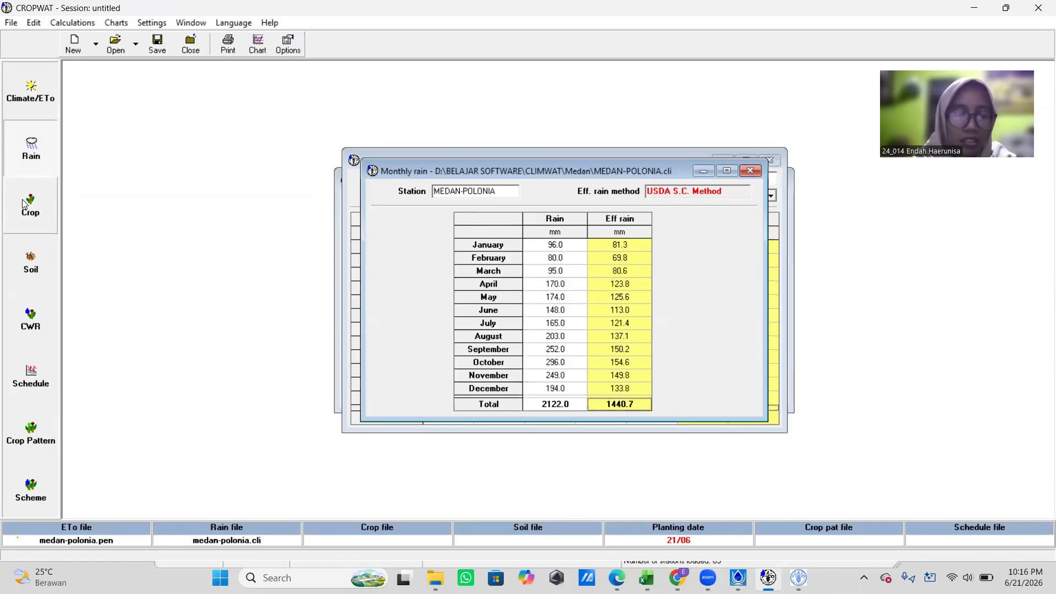
click(24, 204)
click(36, 151)
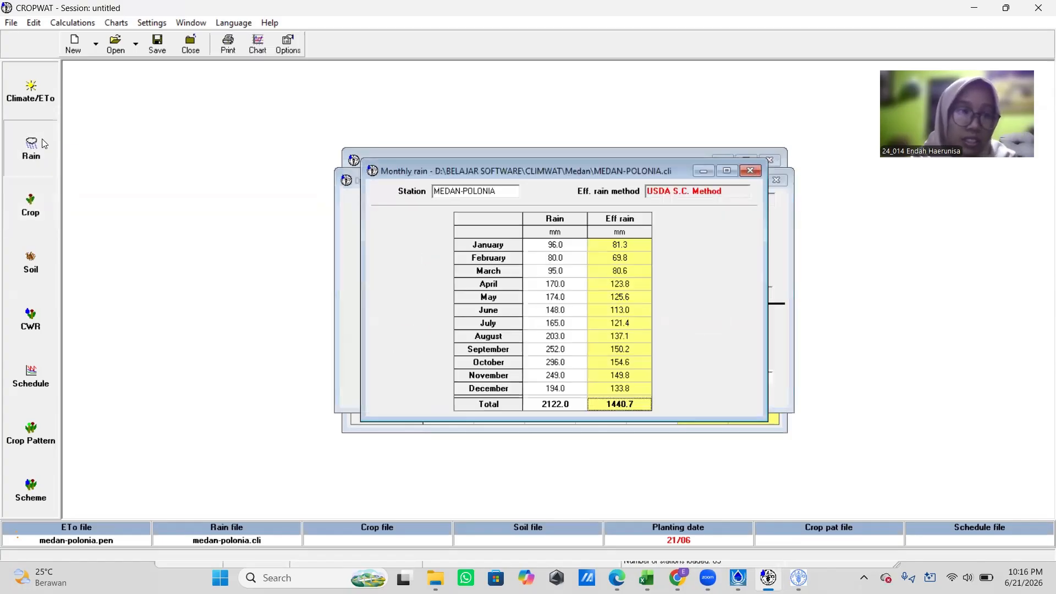
Step: Load the KURN-RICE.CRO crop file into the crop form and enable direct sowing for the rice
click(33, 205)
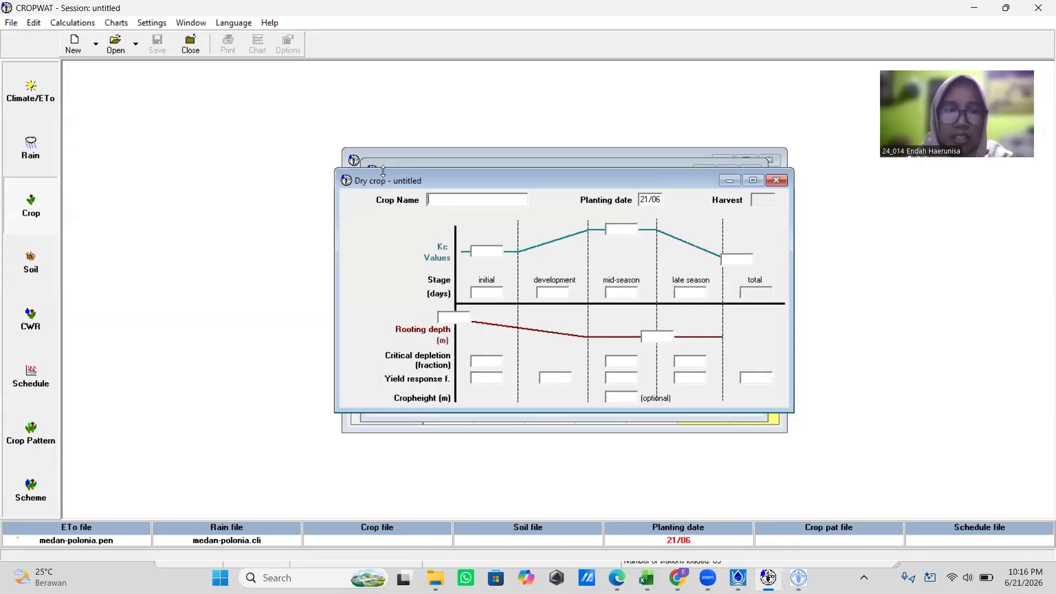
click(115, 43)
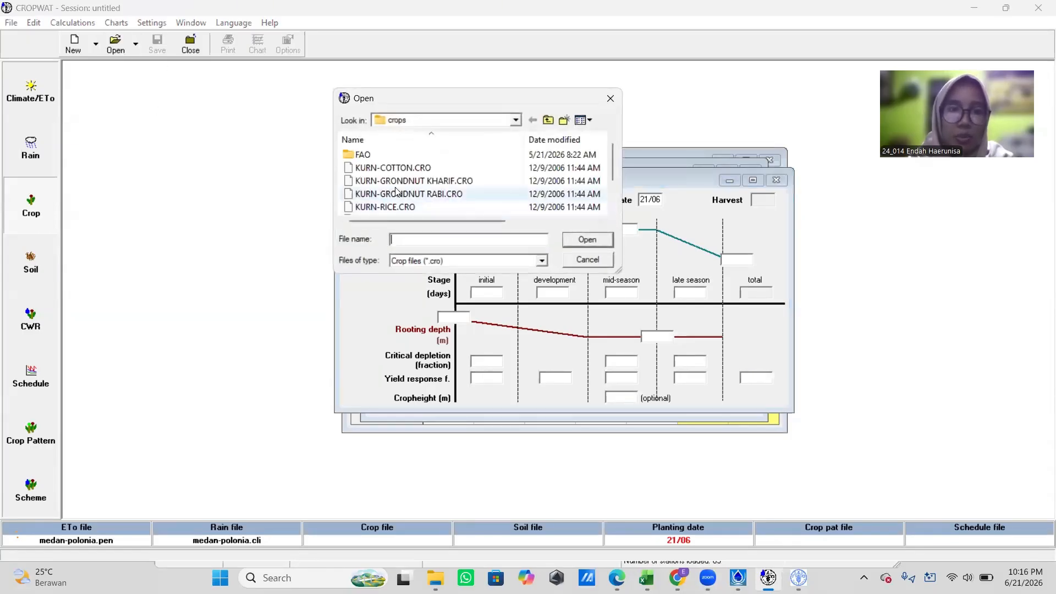
scroll(440, 201, down, 1)
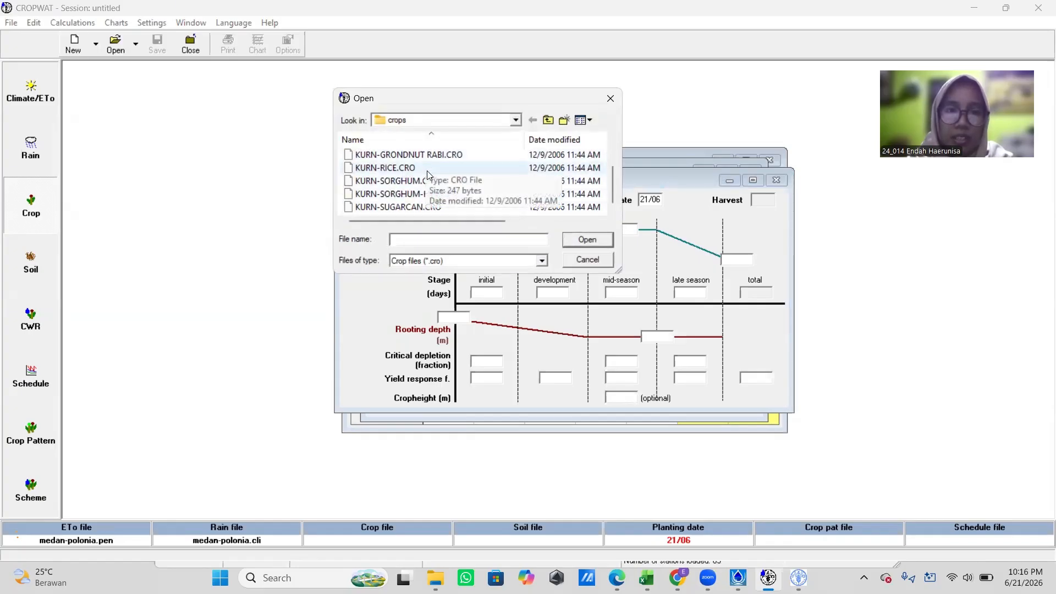
click(588, 239)
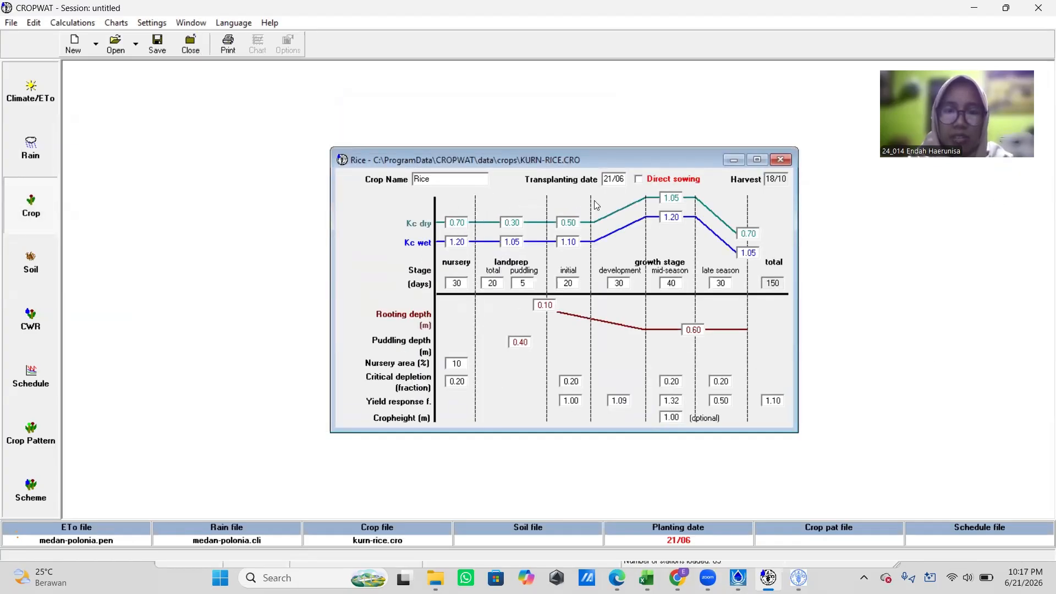
click(640, 177)
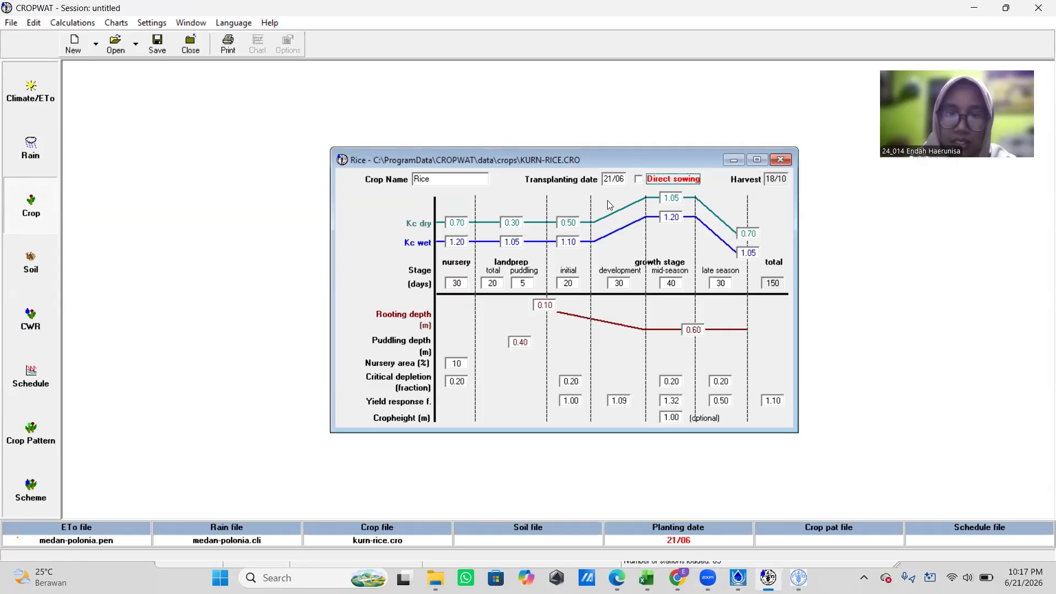
click(641, 181)
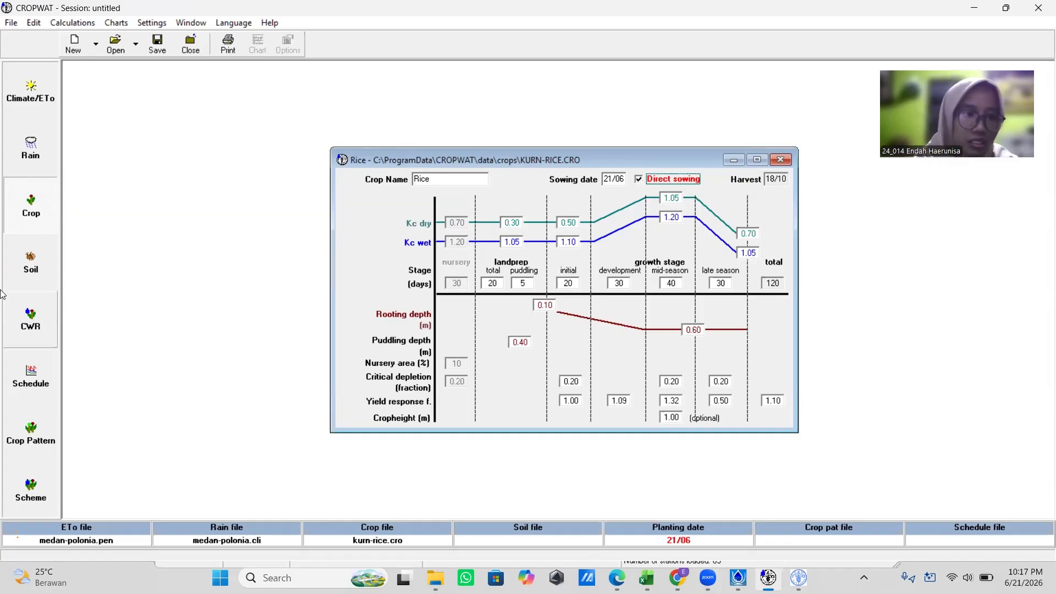
Step: Load the BLACK CLAY SOIL.SOI file from the soils folder into the soil data form
click(42, 258)
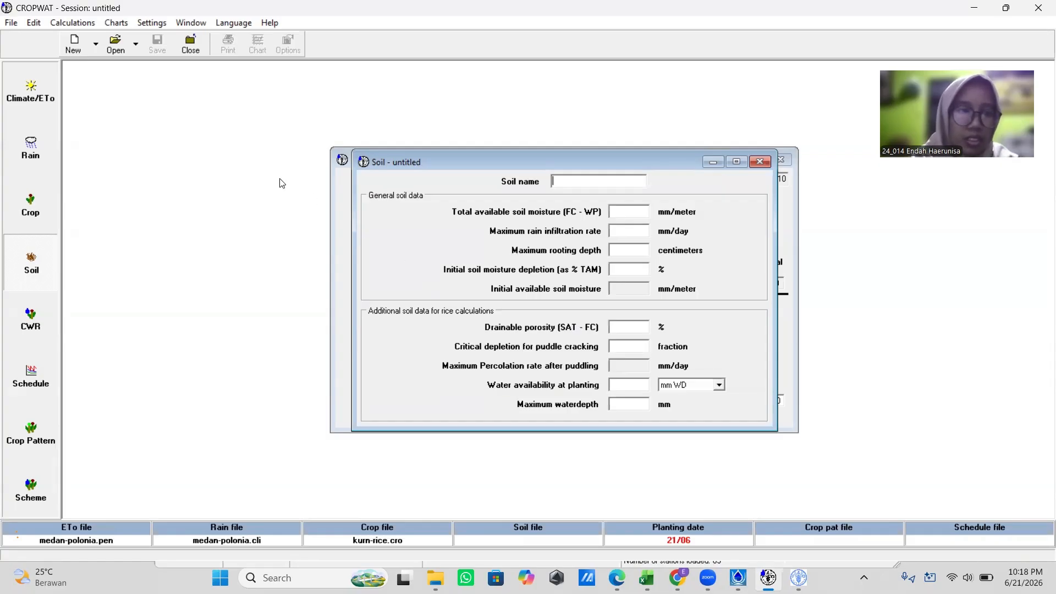
click(118, 49)
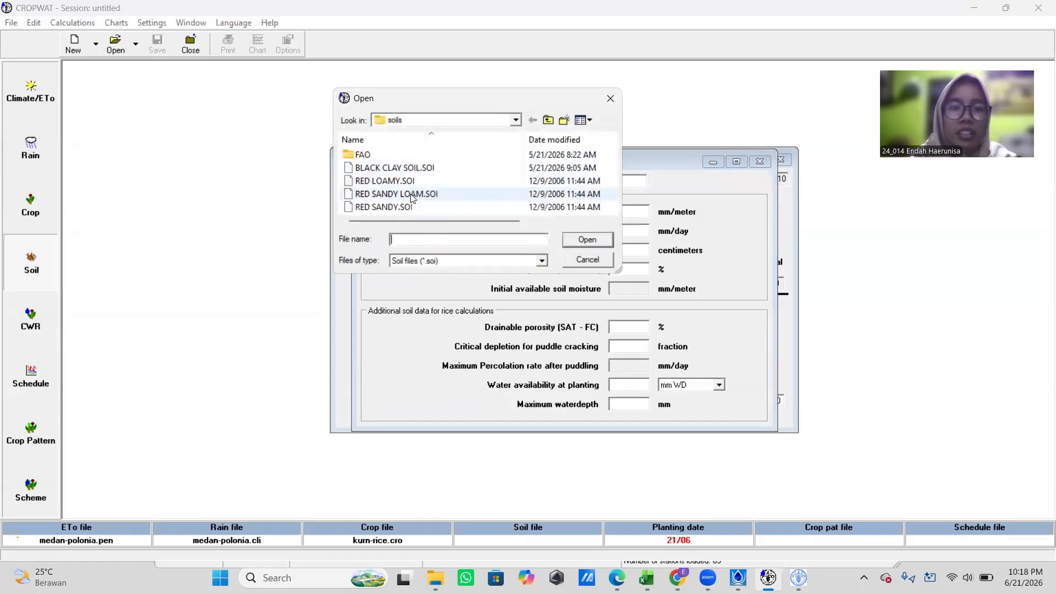
click(402, 170)
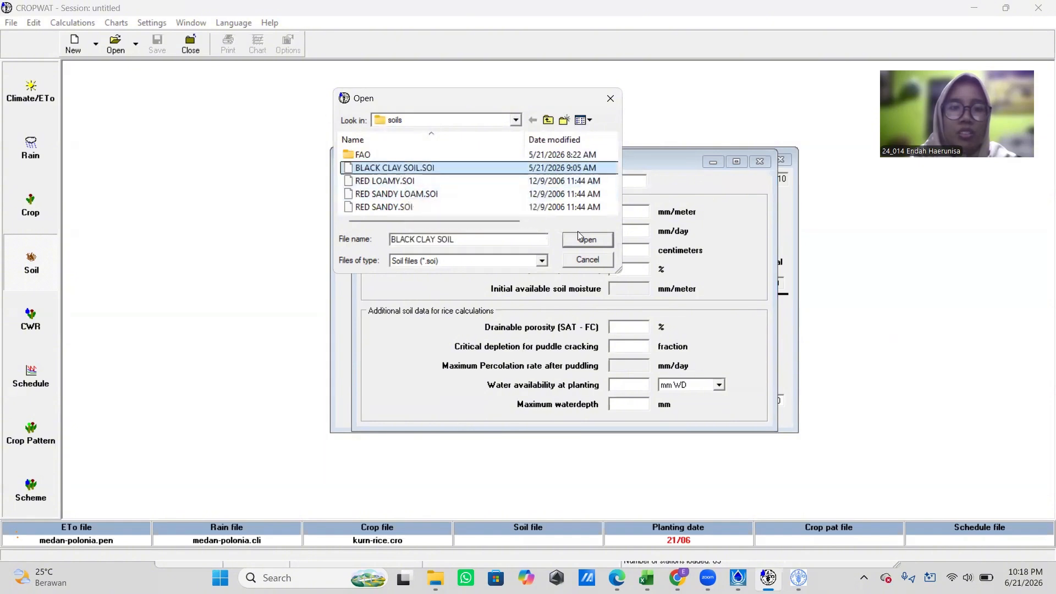
click(602, 243)
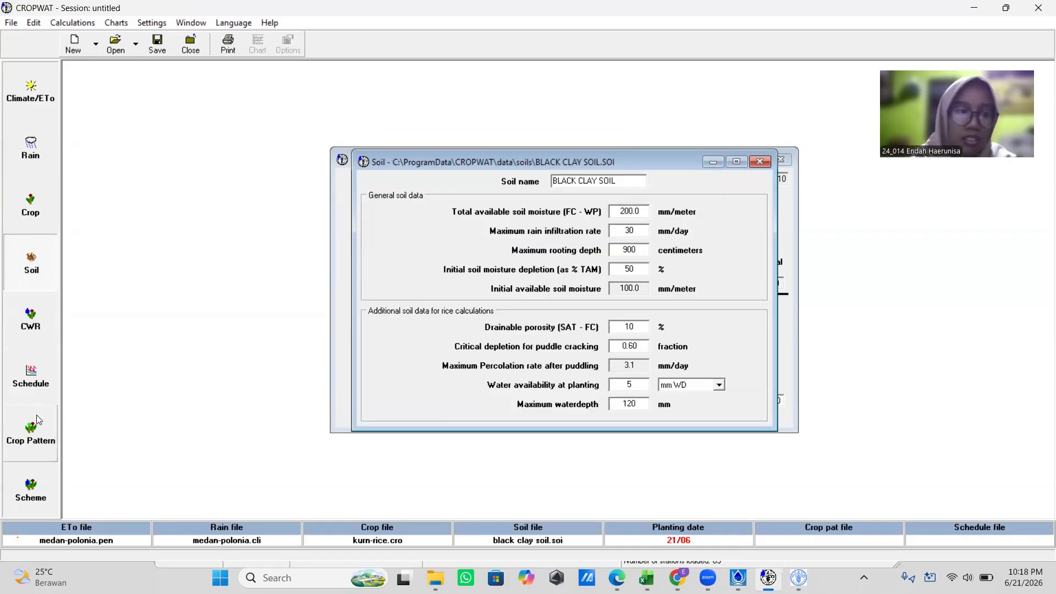
Step: Calculate the rice crop water requirements and irrigation schedule, and try to calculate the scheme supply
click(30, 327)
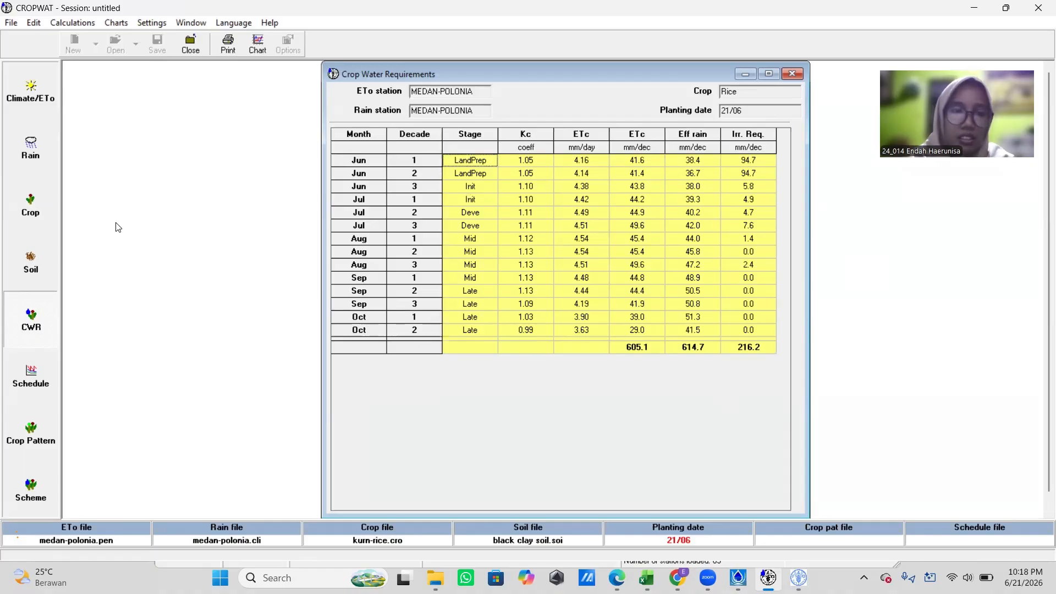
click(31, 374)
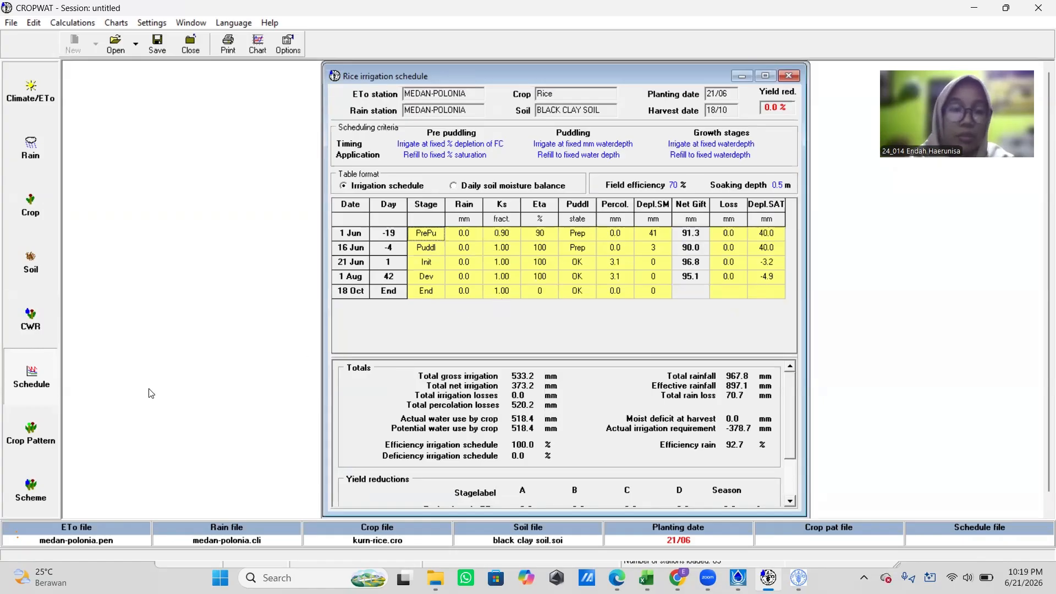
click(31, 485)
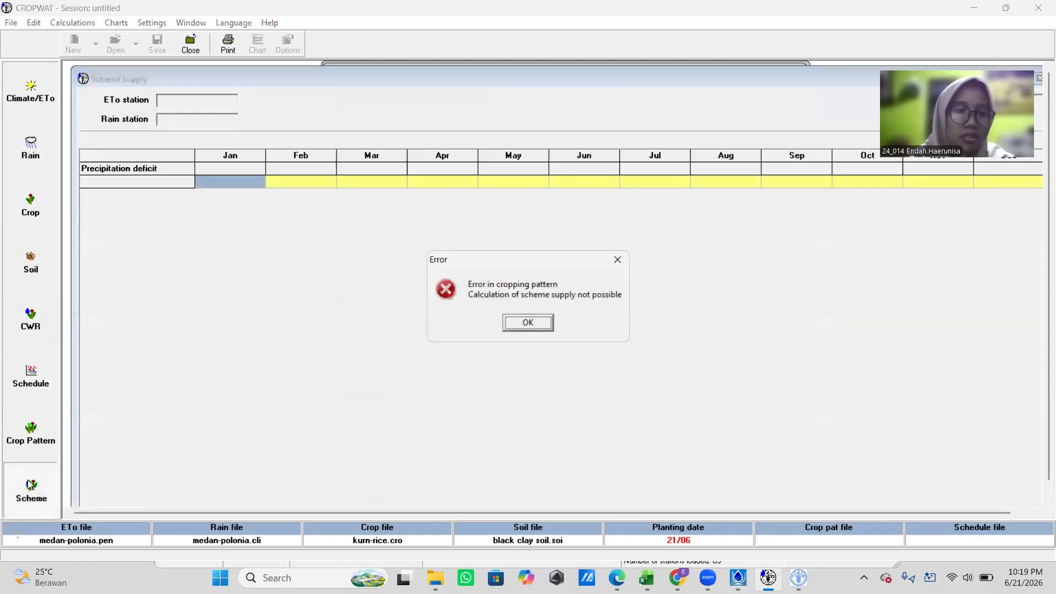
click(523, 325)
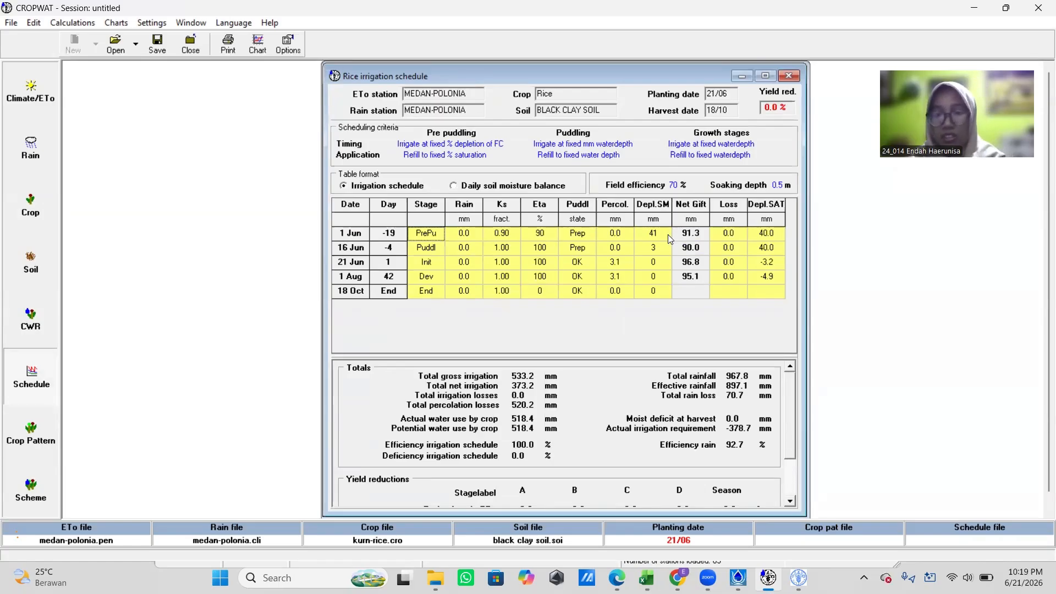
Step: Examine the entries and totals of the rice irrigation schedule
scroll(672, 417, down, 3)
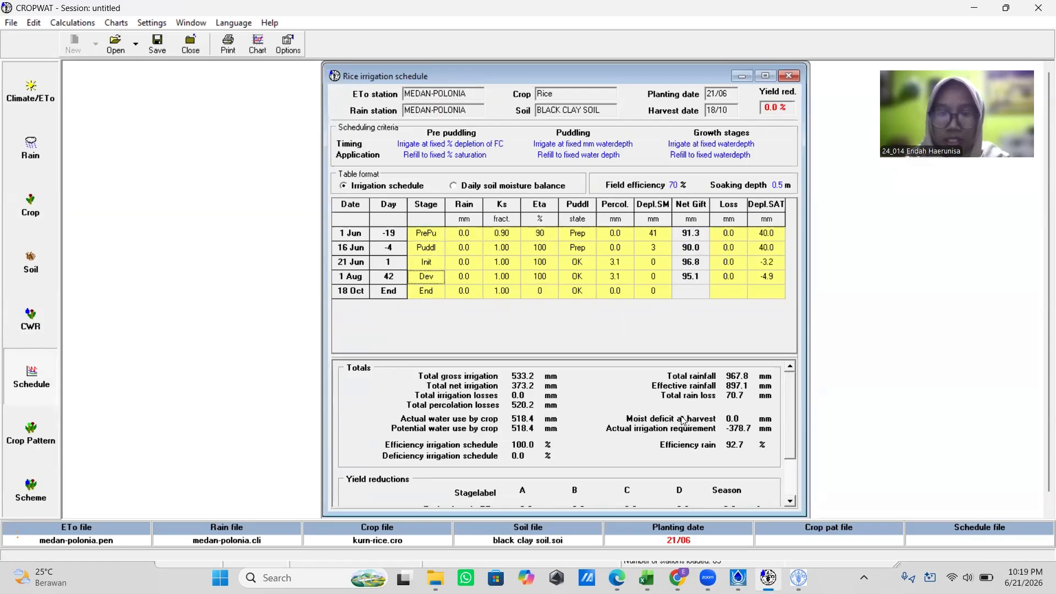
scroll(692, 510, down, 1)
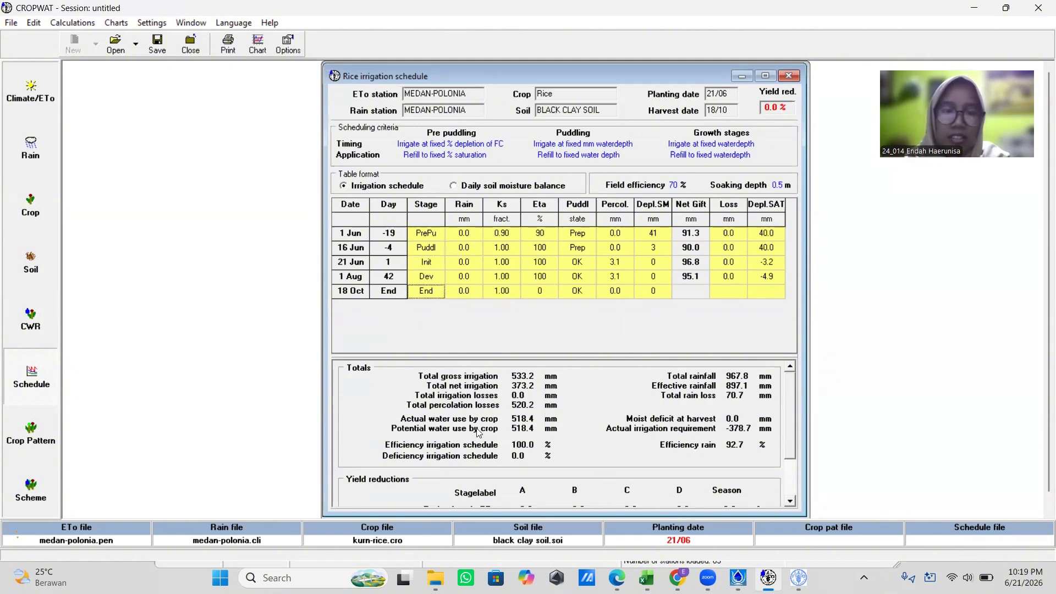
scroll(766, 280, up, 2)
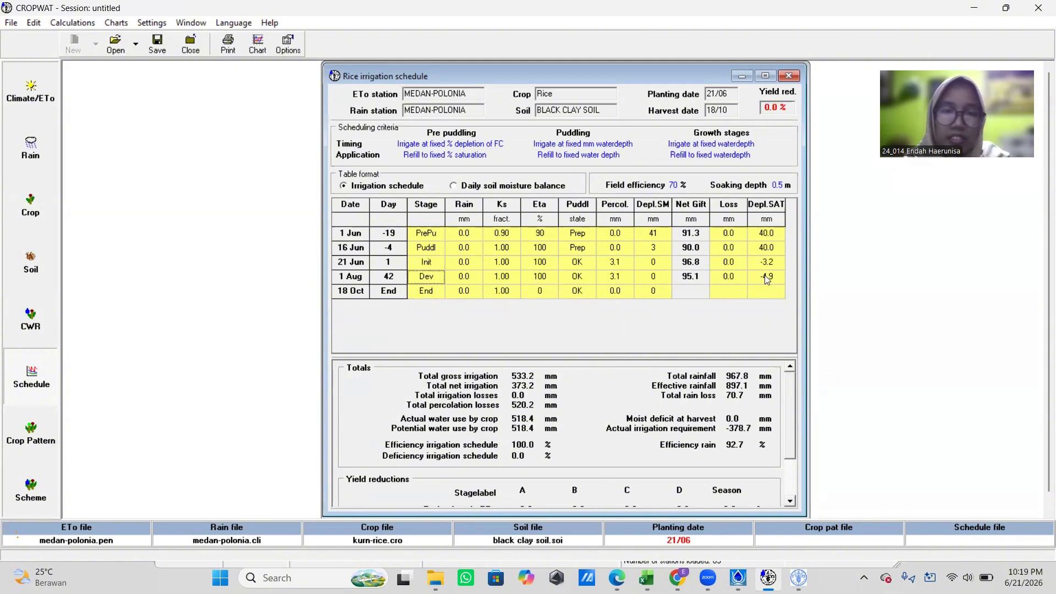
Step: Bring up the monthly ETo data and minimize all open data and result windows
click(31, 92)
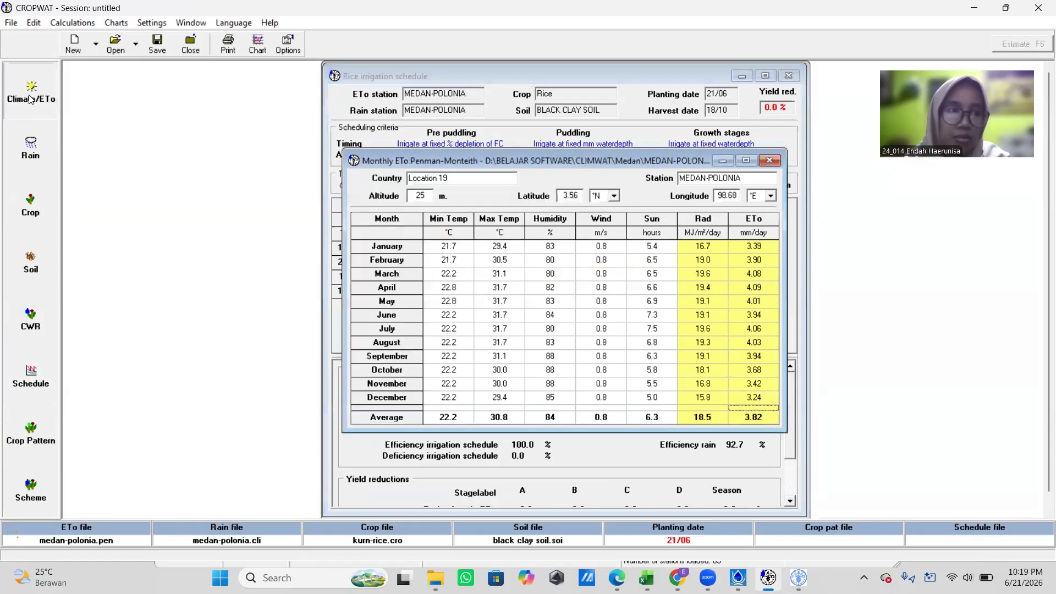
click(723, 160)
click(748, 81)
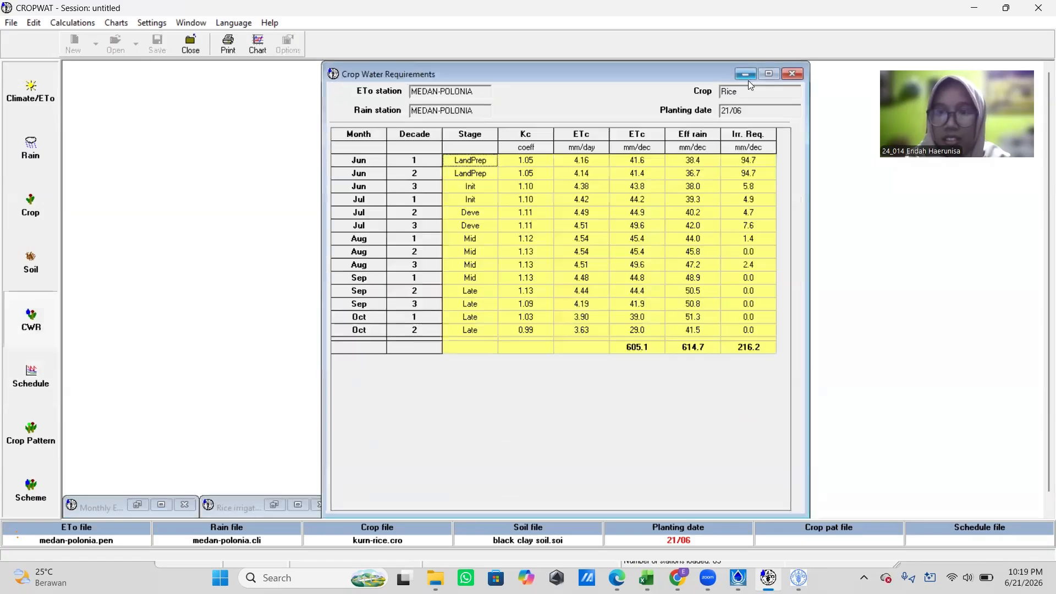
click(743, 79)
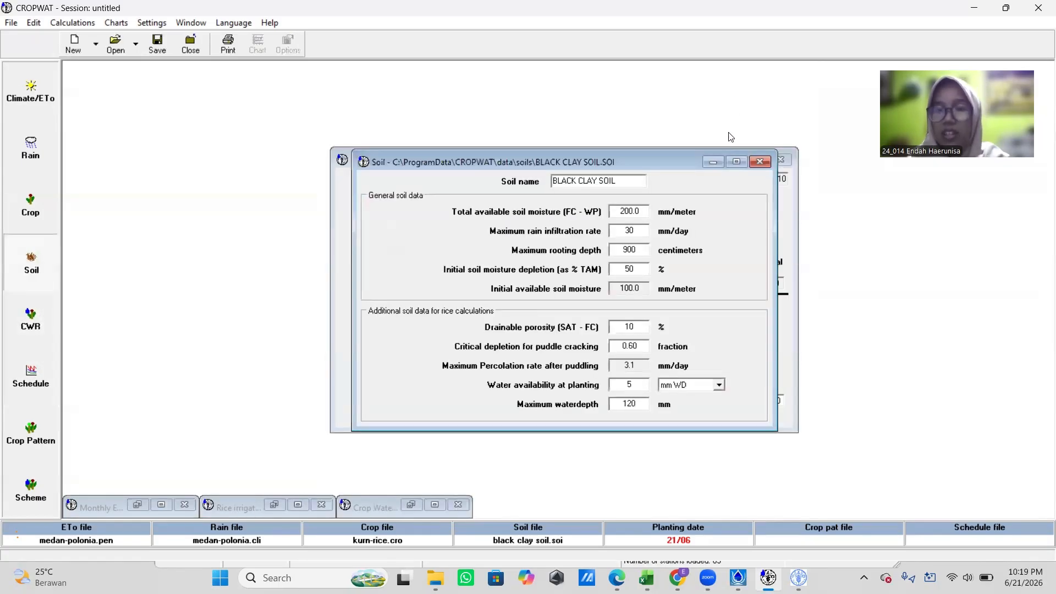
click(719, 165)
click(734, 156)
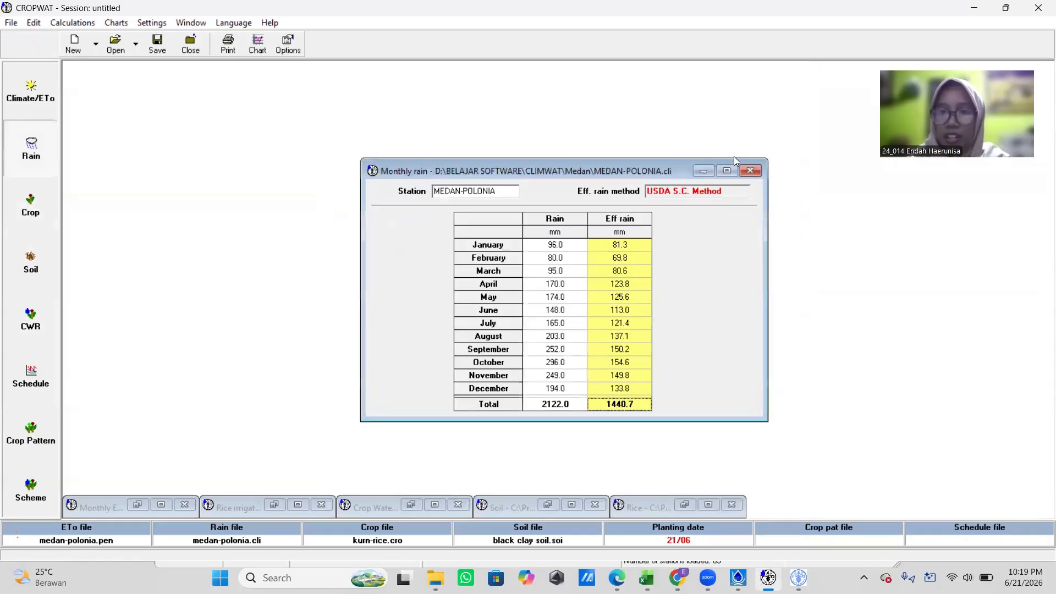
click(705, 171)
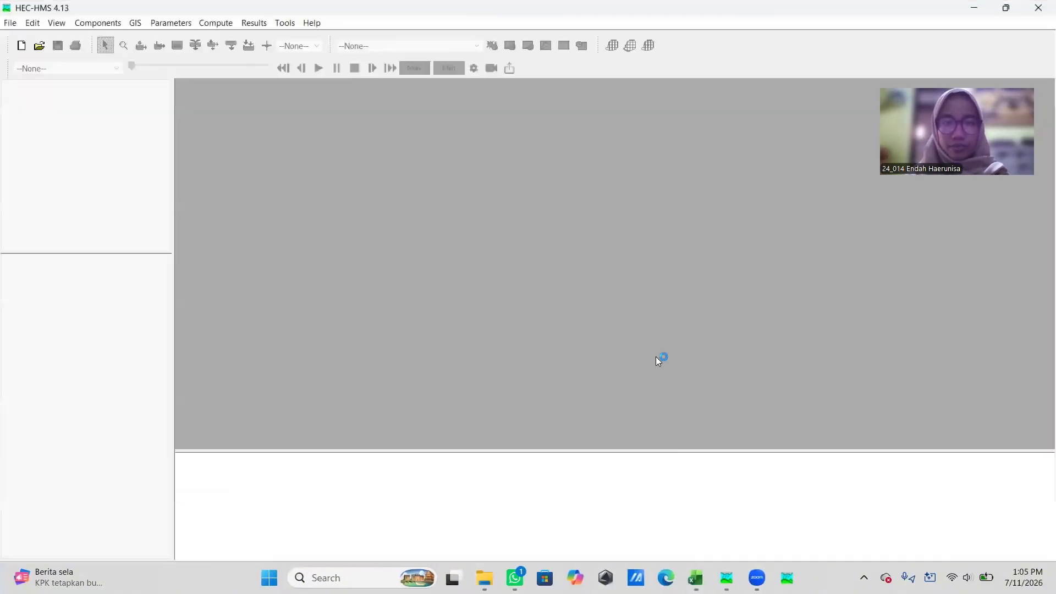
Step: Start creating a new project in HEC-HMS 4.13 and name it Das Sitakkurak
click(15, 25)
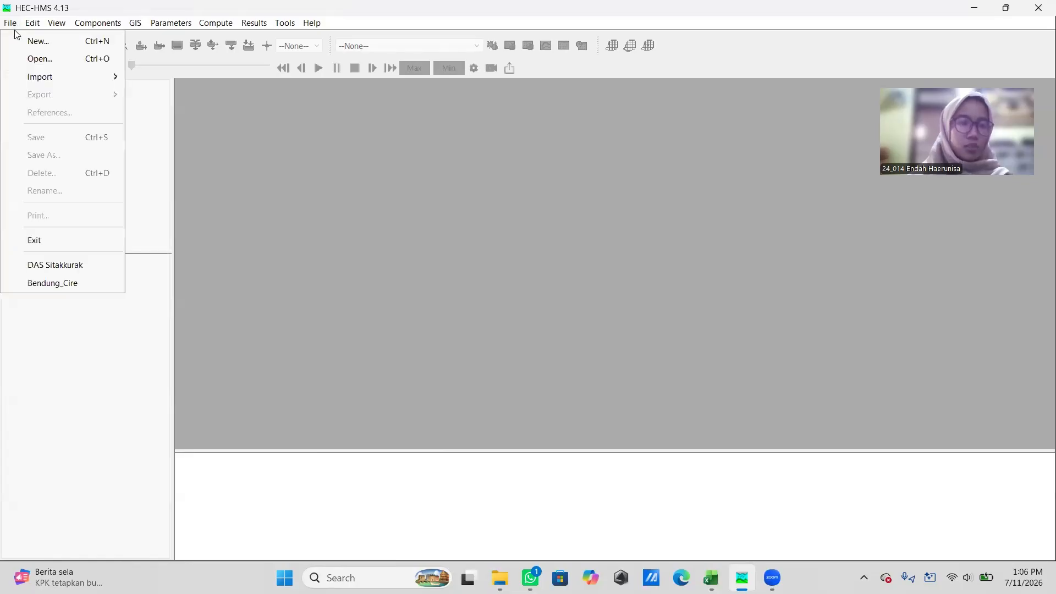
click(63, 42)
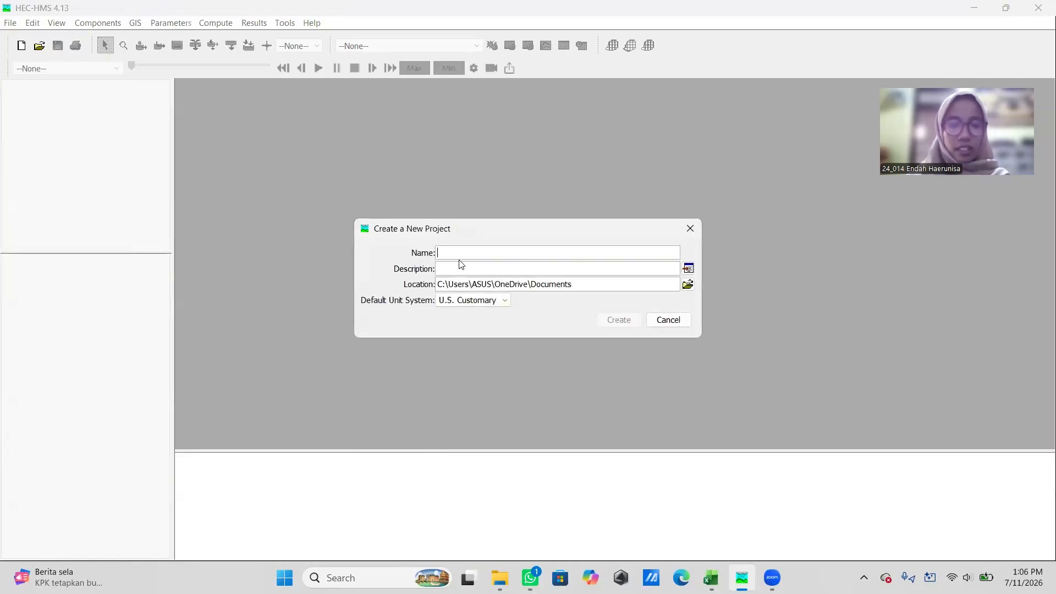
text(Da)
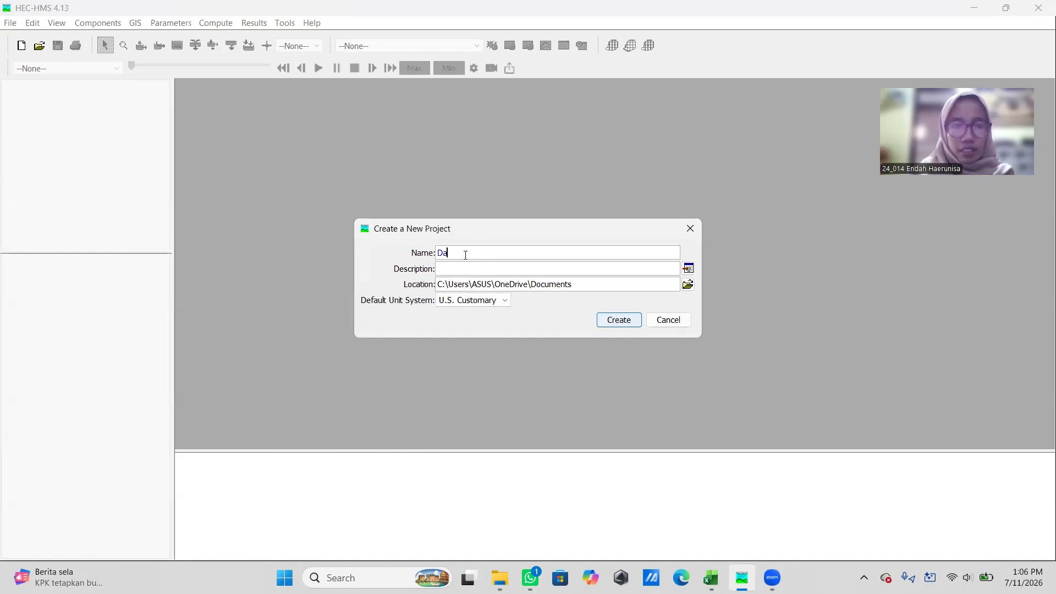
text(s S)
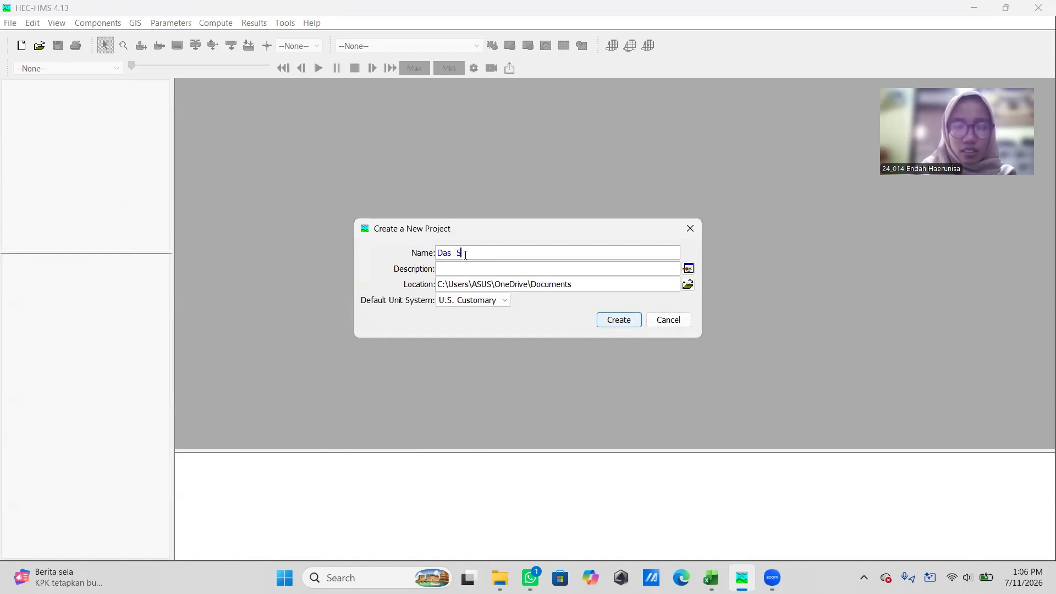
text(Itakkurak)
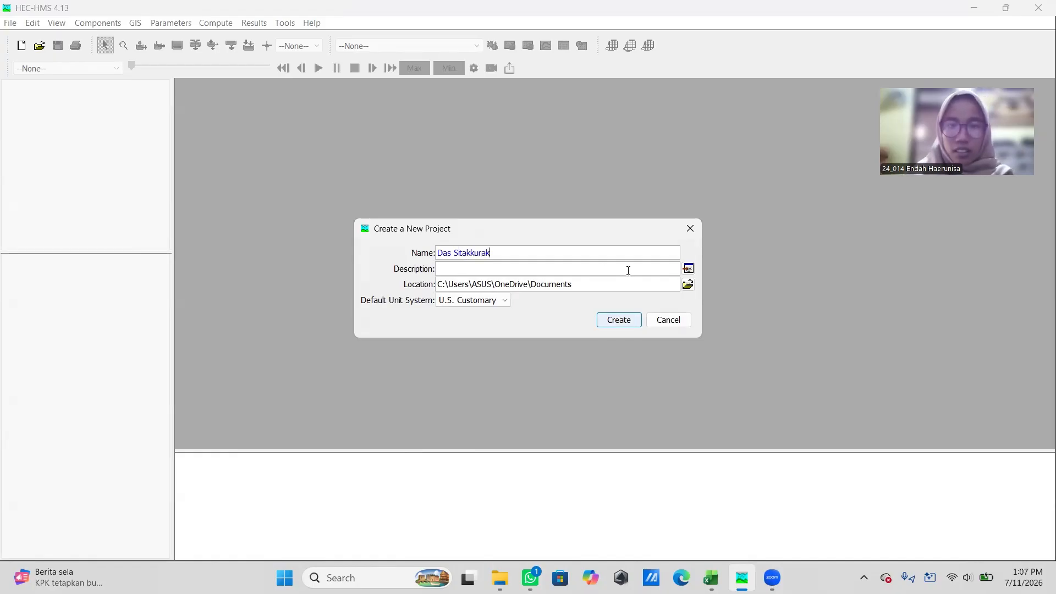
Step: Set the new project's location to D:\SEMESTER 4\APTEK AIR\HEC-HMS
click(688, 285)
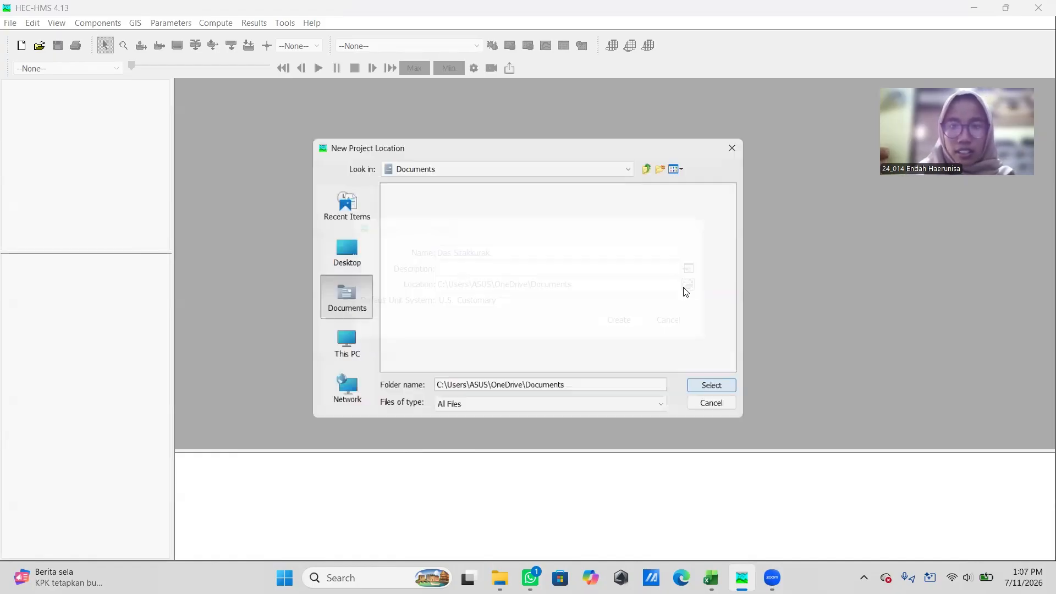
click(330, 343)
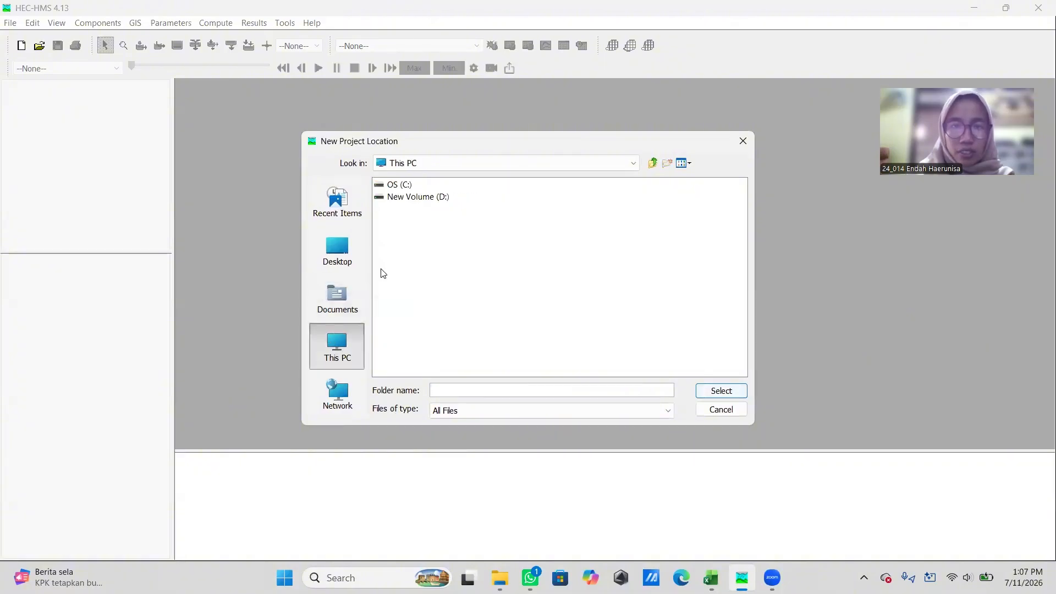
double_click(412, 198)
double_click(417, 322)
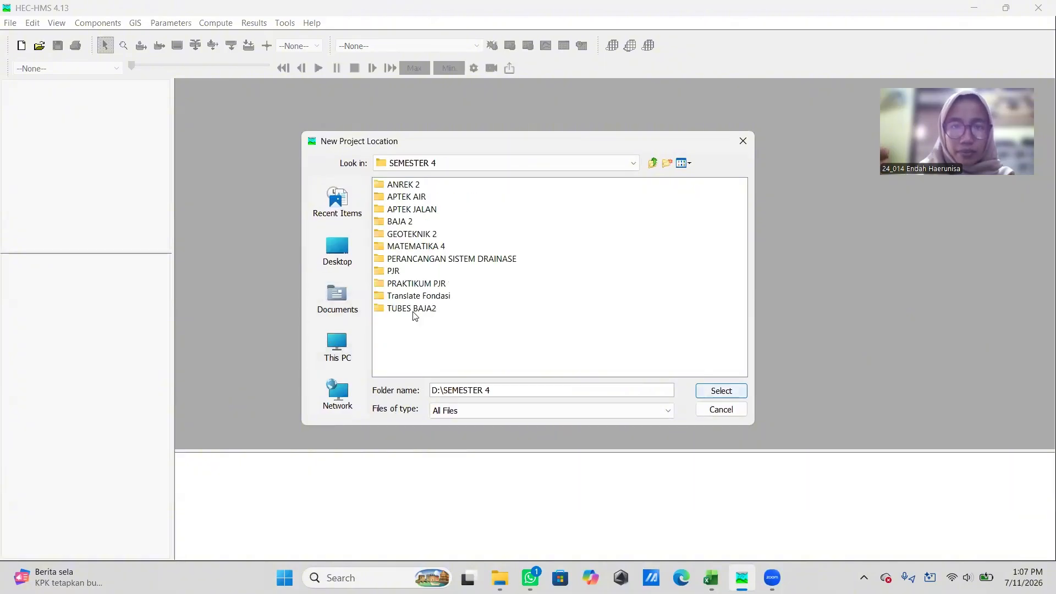
double_click(412, 198)
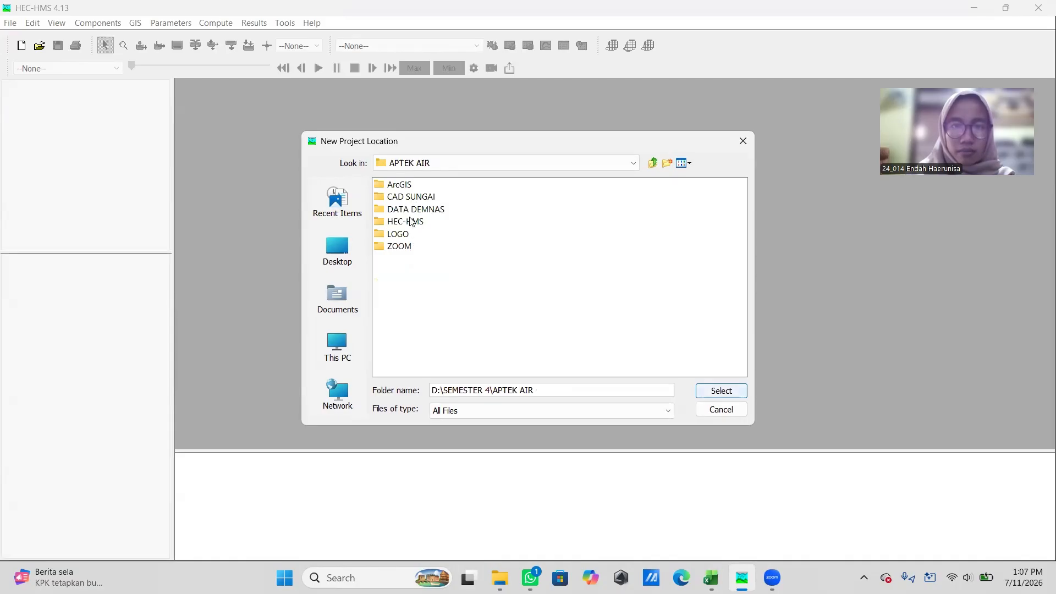
click(410, 222)
double_click(412, 223)
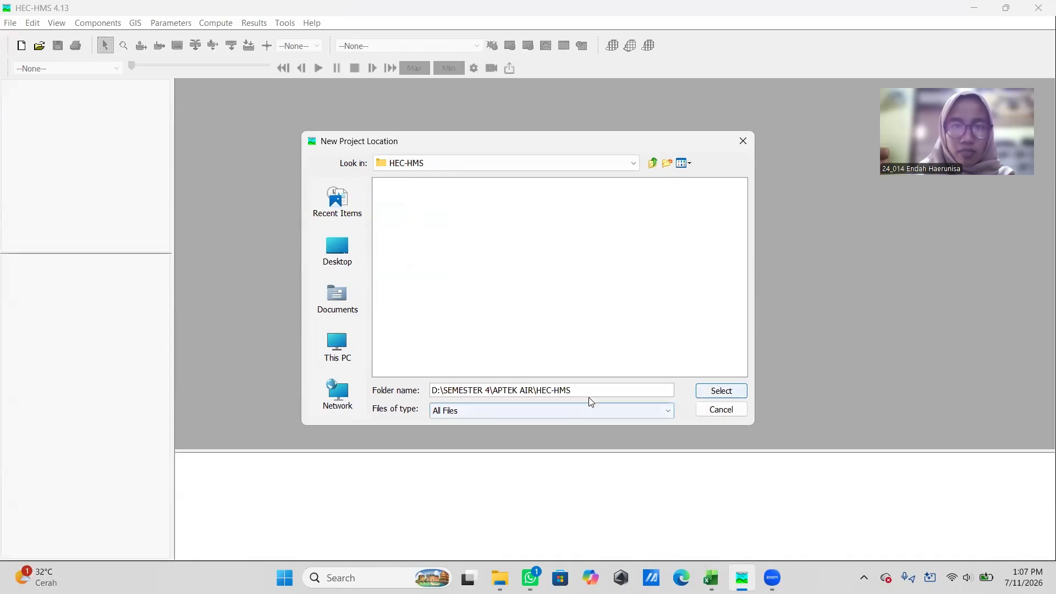
click(723, 392)
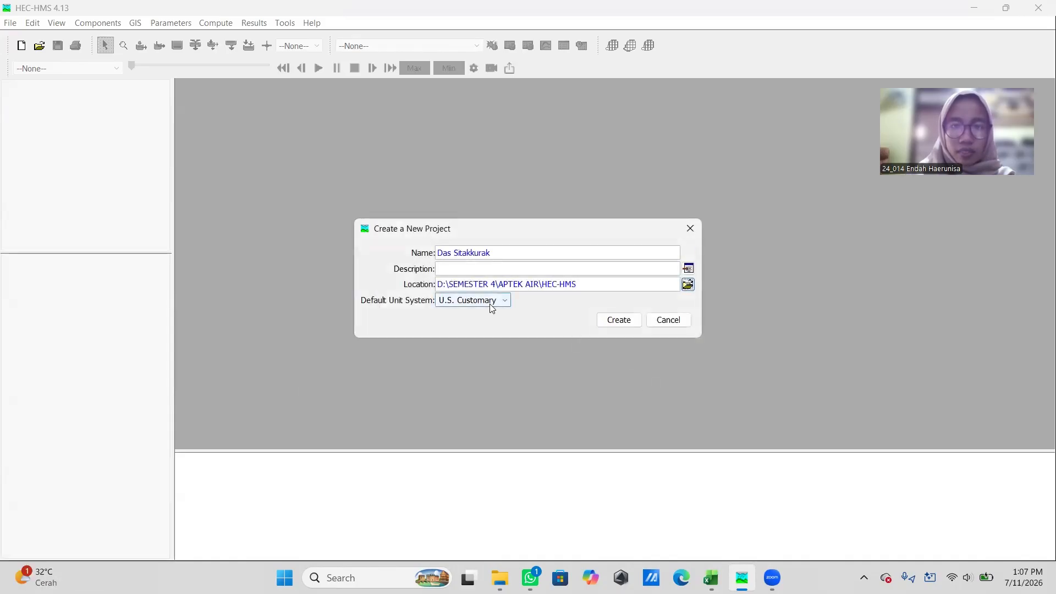
Step: Set the default unit system to Metric and create the Das Sitakkurak project
click(491, 304)
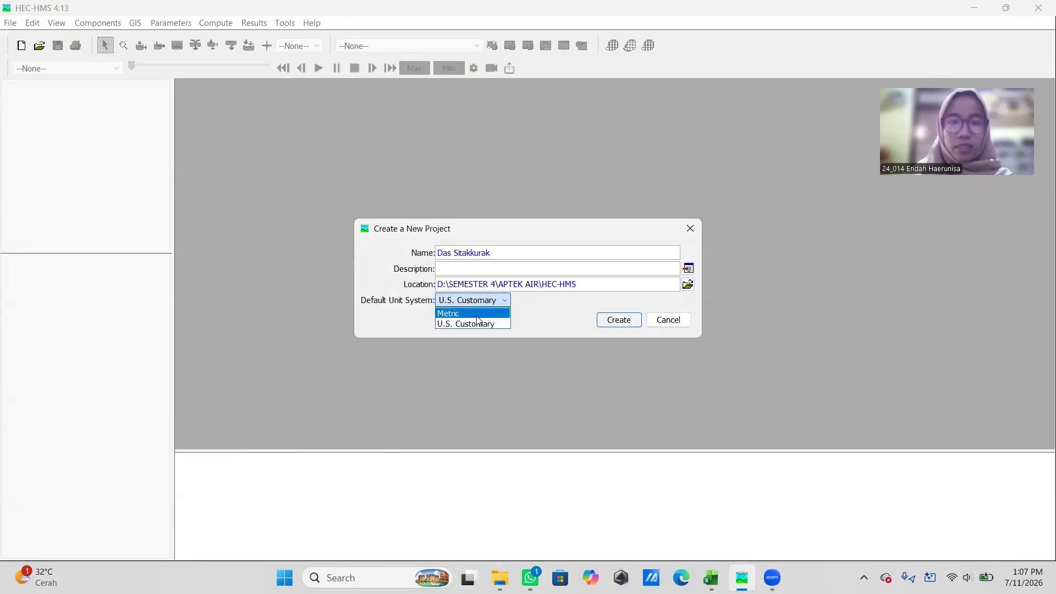
click(478, 314)
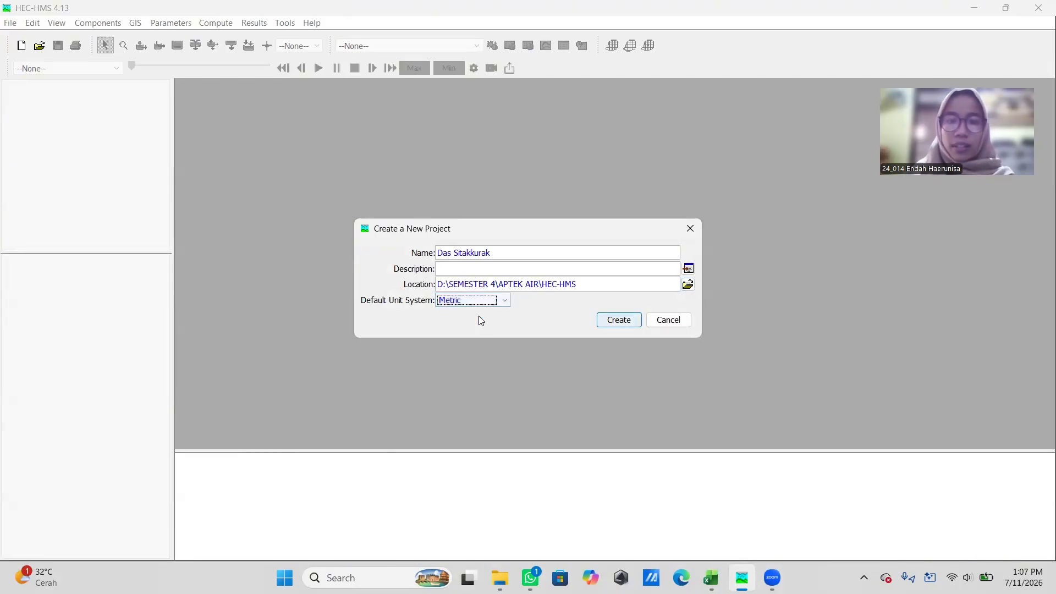
click(631, 323)
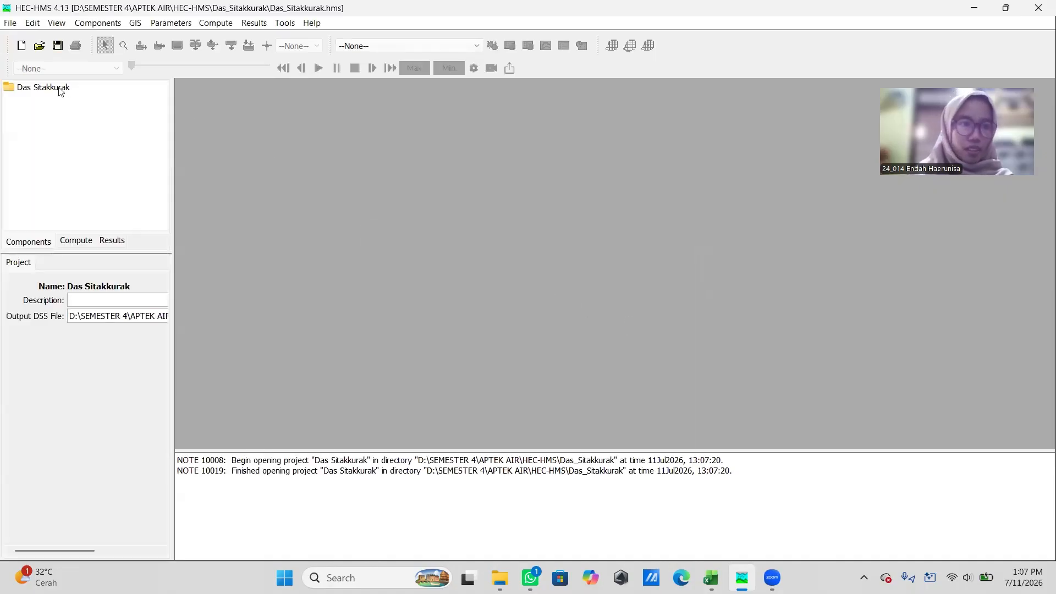
Step: Create a basin model named DAS Sitakkurak in the project and open its map and settings
click(61, 92)
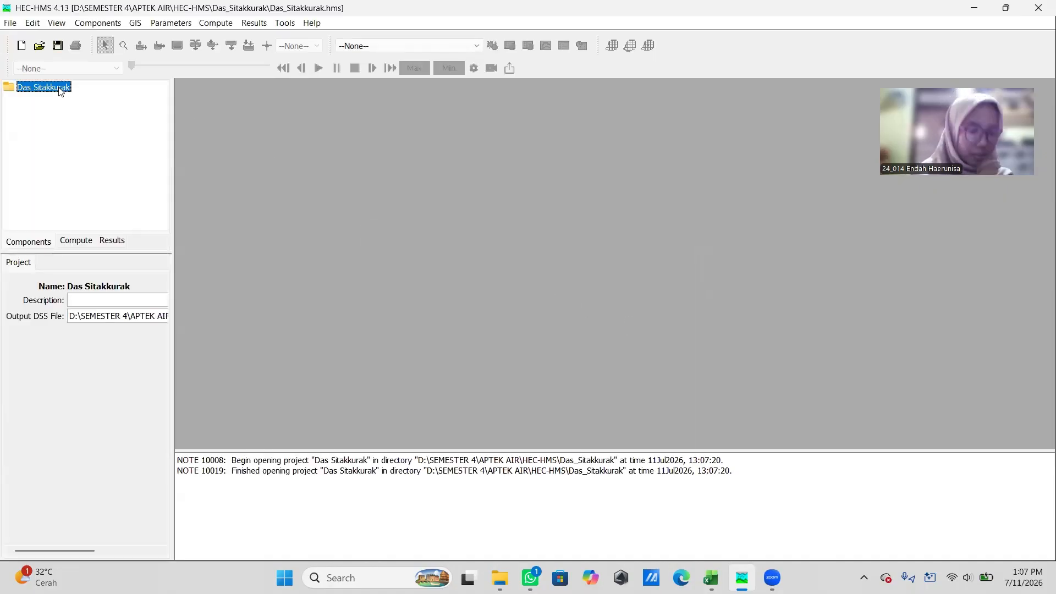
click(97, 26)
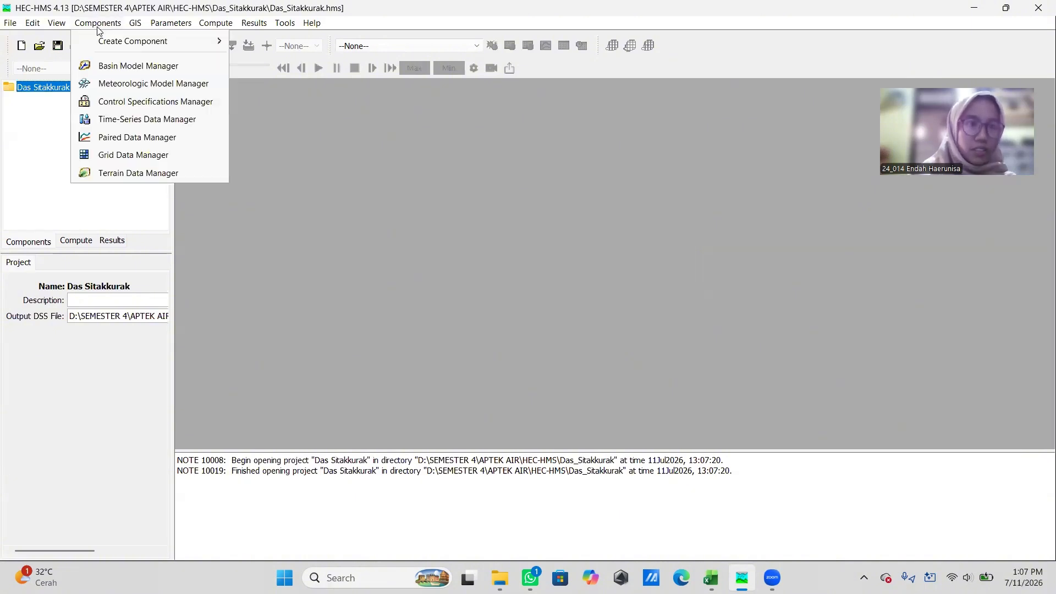
mouse_move(116, 41)
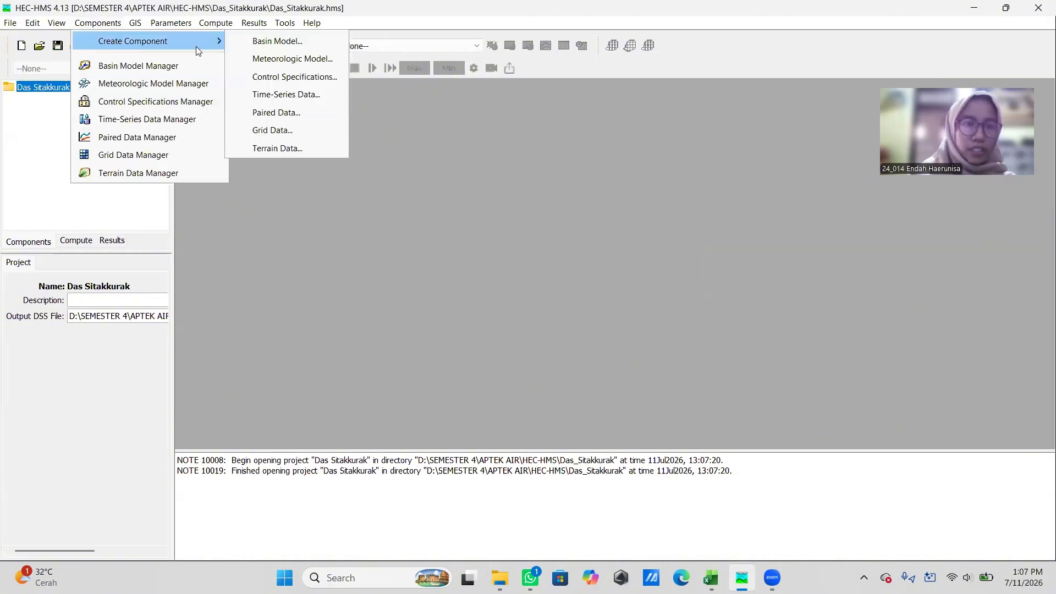
click(273, 42)
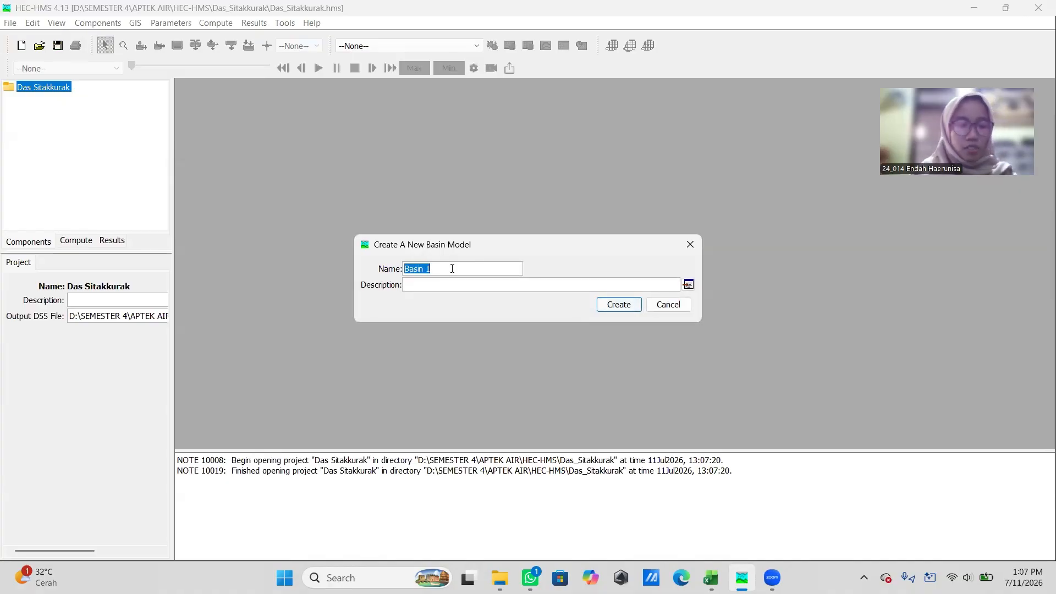
text(DAS Sitakkurak)
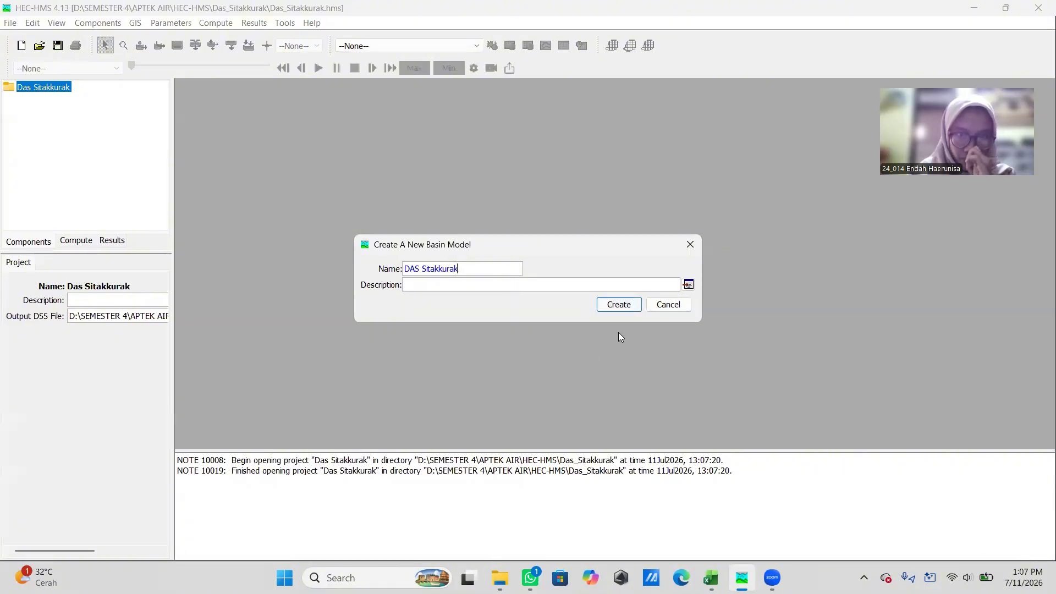
click(622, 305)
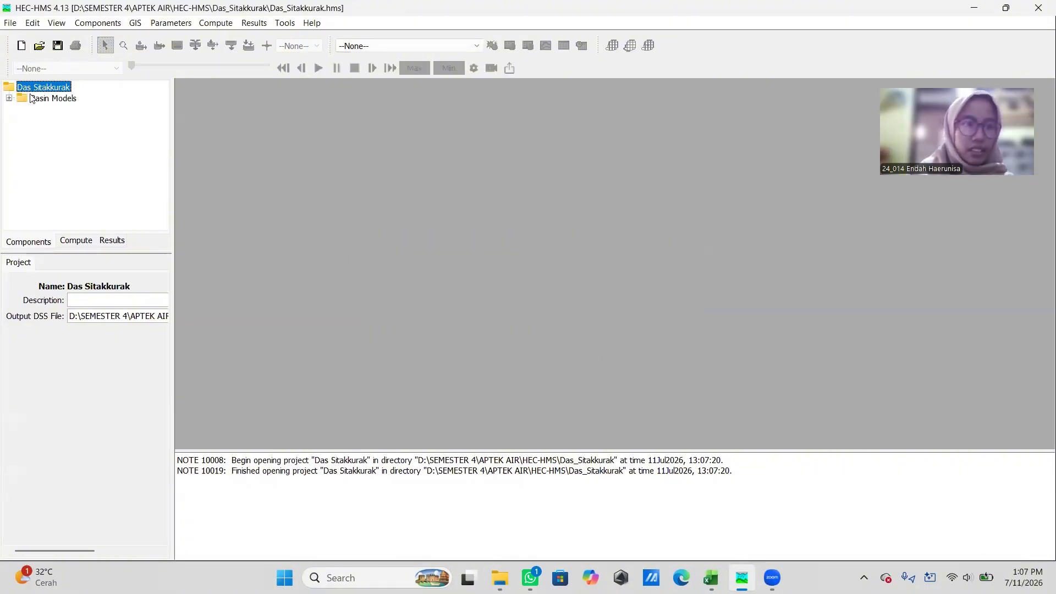
click(9, 100)
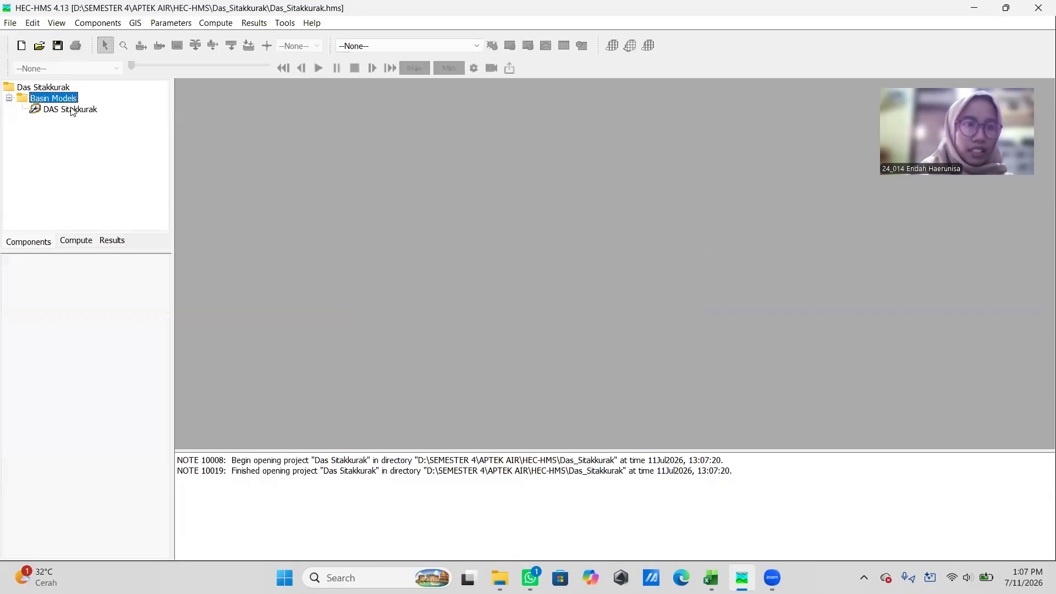
click(70, 110)
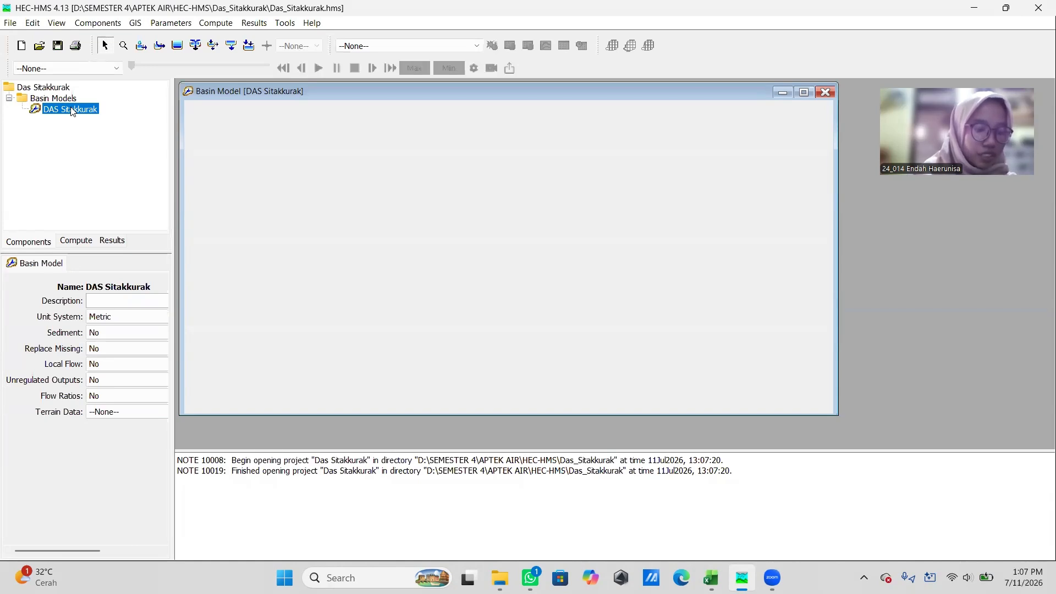
Step: Start a new terrain data component, name it DEM Sitakkurak, and continue to the elevation file settings
click(109, 23)
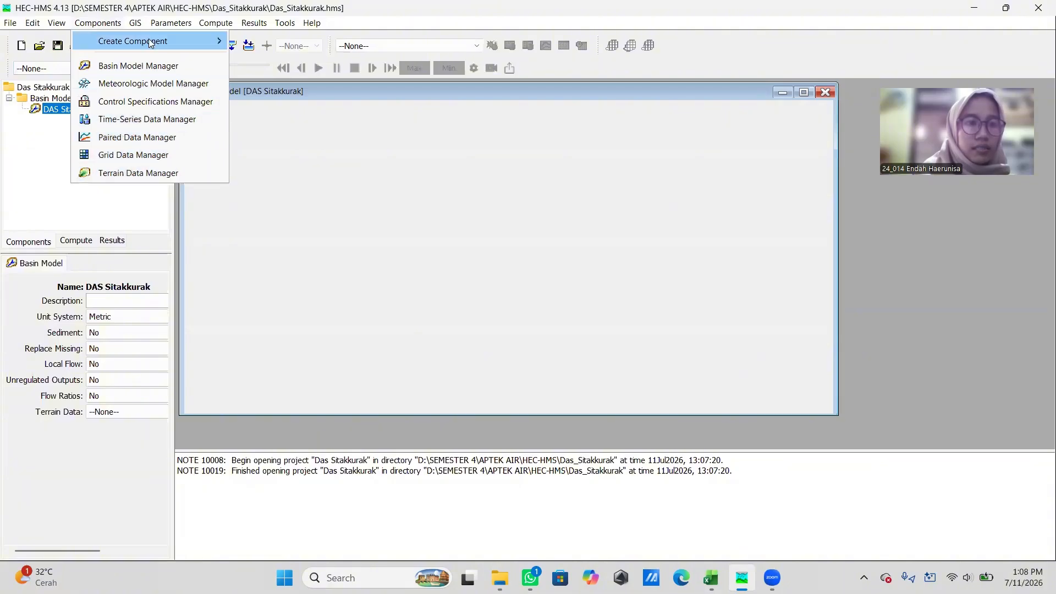
mouse_move(158, 42)
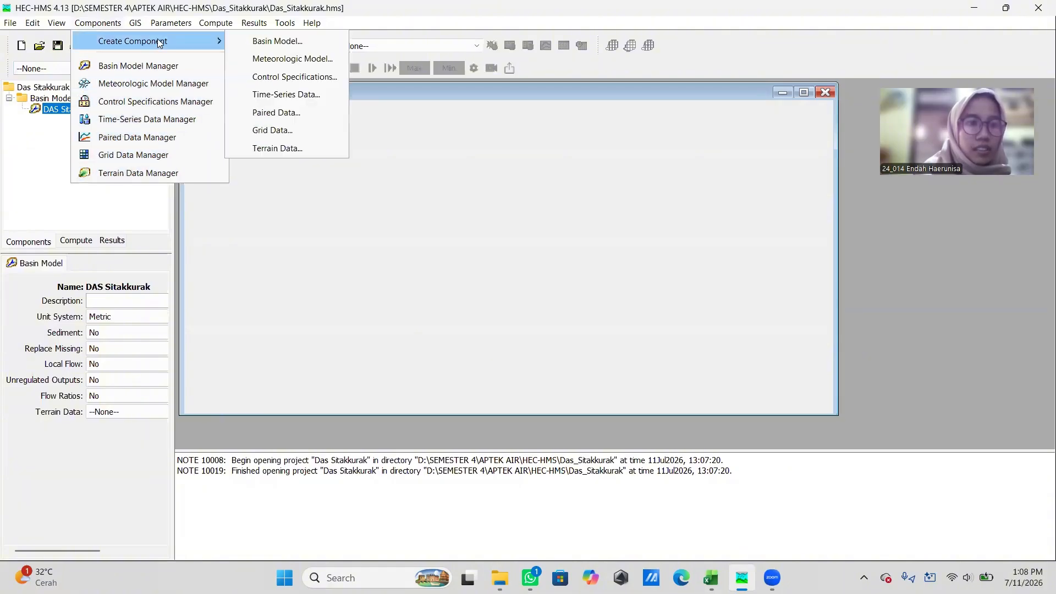
click(150, 174)
click(349, 150)
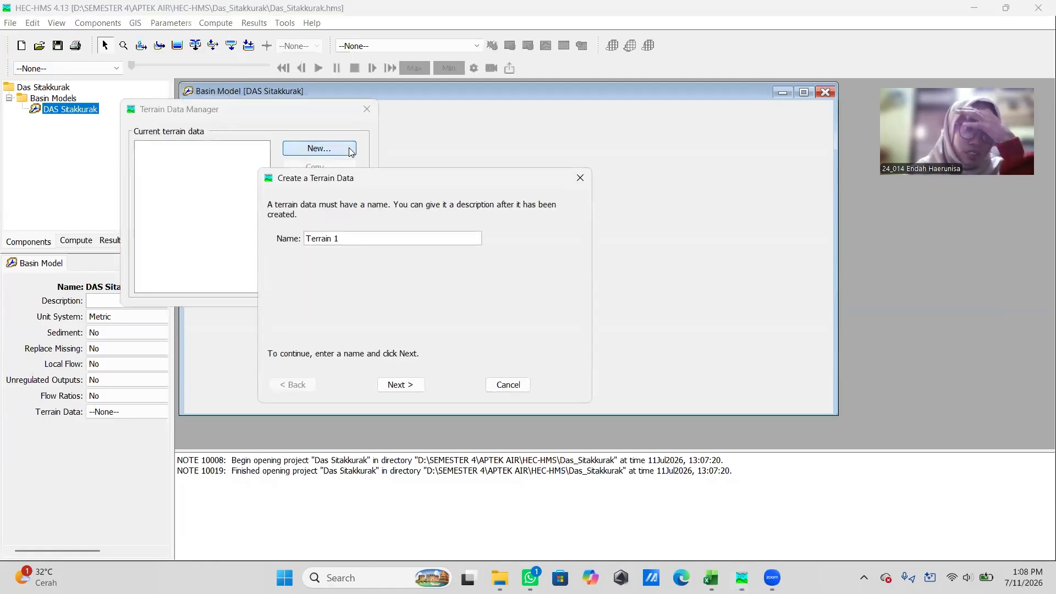
drag(352, 244, 288, 245)
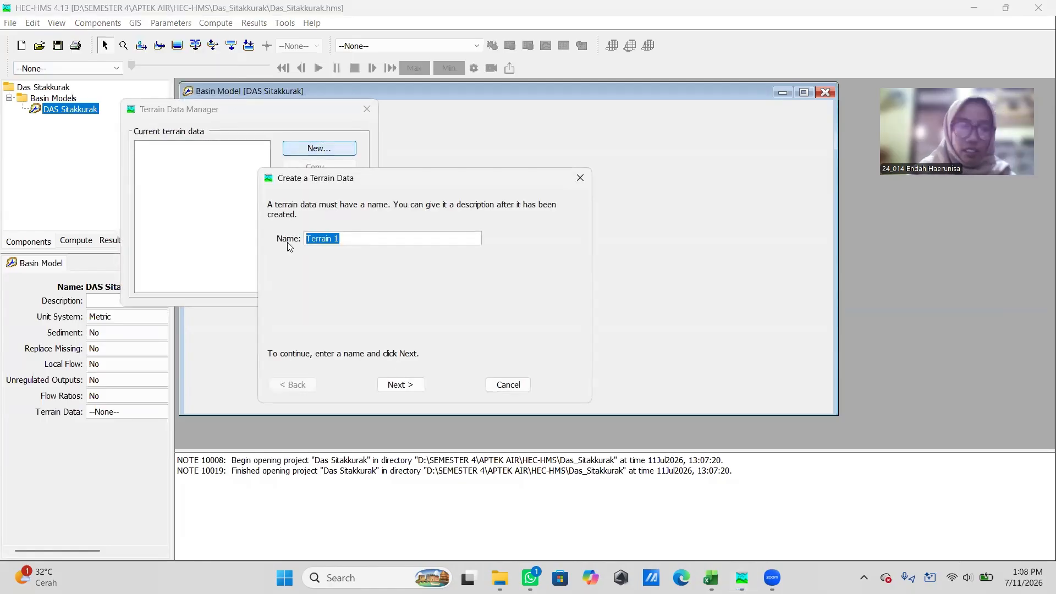
key(BackSpace)
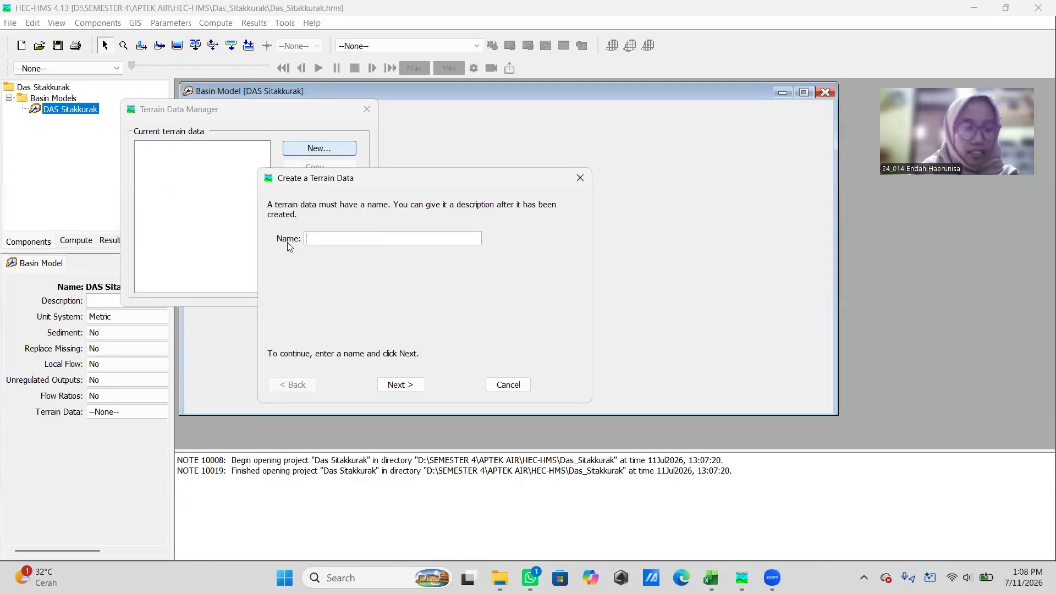
text(De)
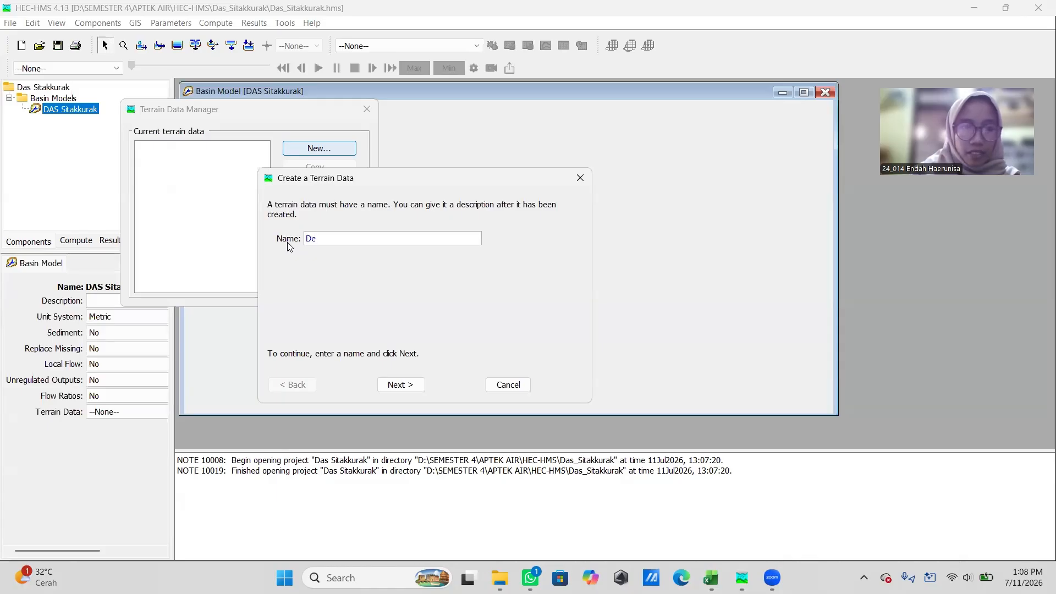
key(BackSpace)
text(EM)
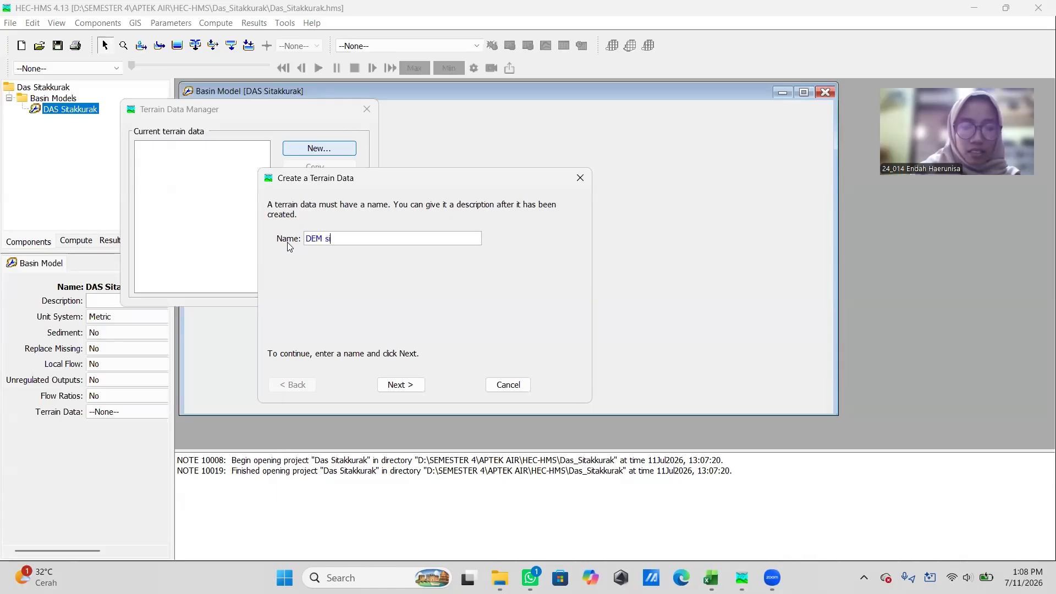
text( Si)
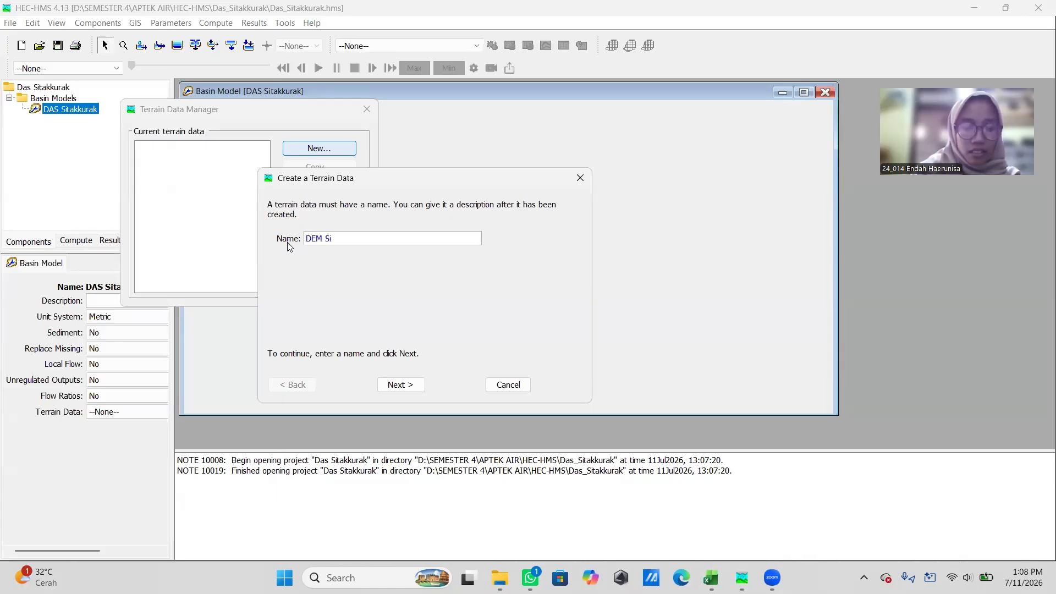
text(takkurak)
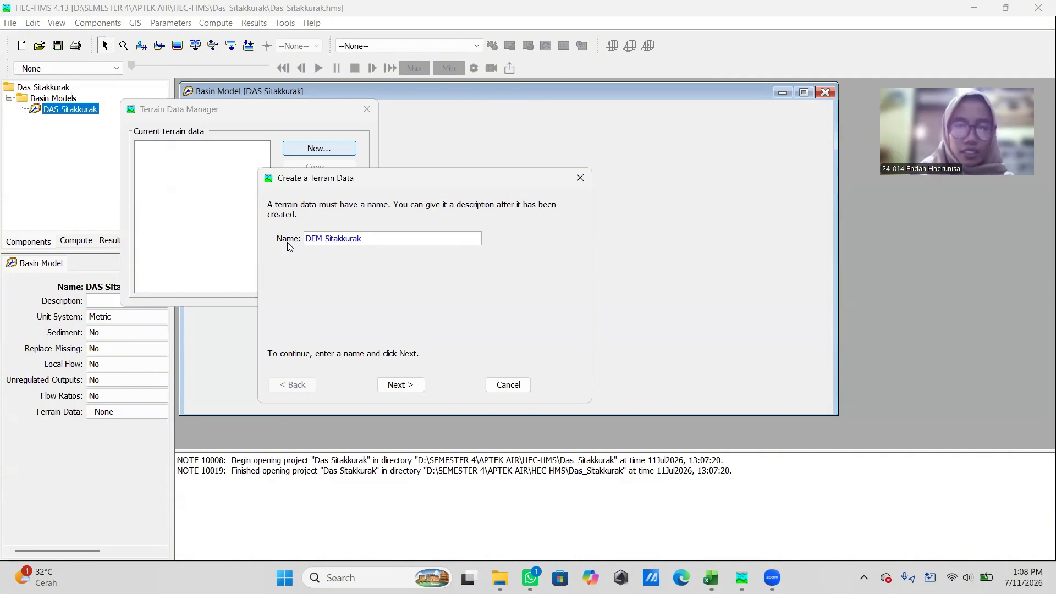
click(400, 384)
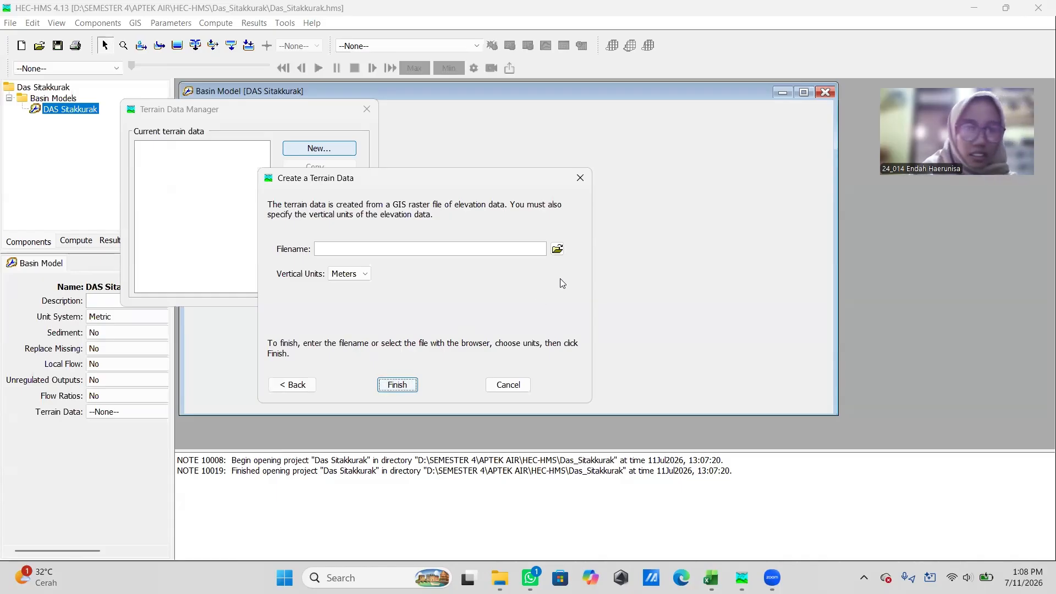
Step: Finish the terrain data using DEM30 (1).tif from the HEC-HMS folder with vertical units in Meters, and close the terrain manager
click(557, 249)
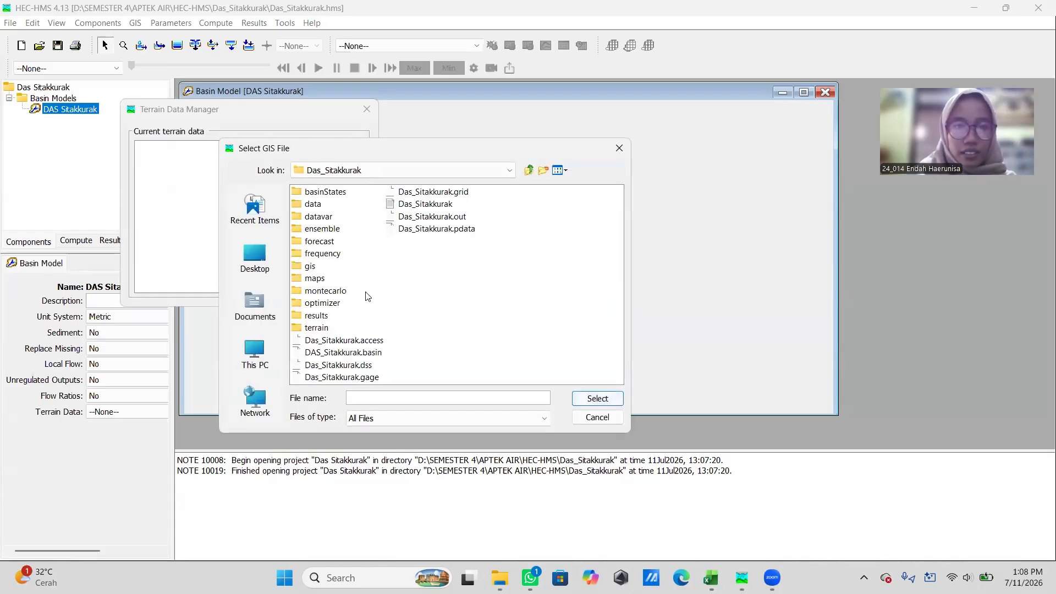
click(528, 170)
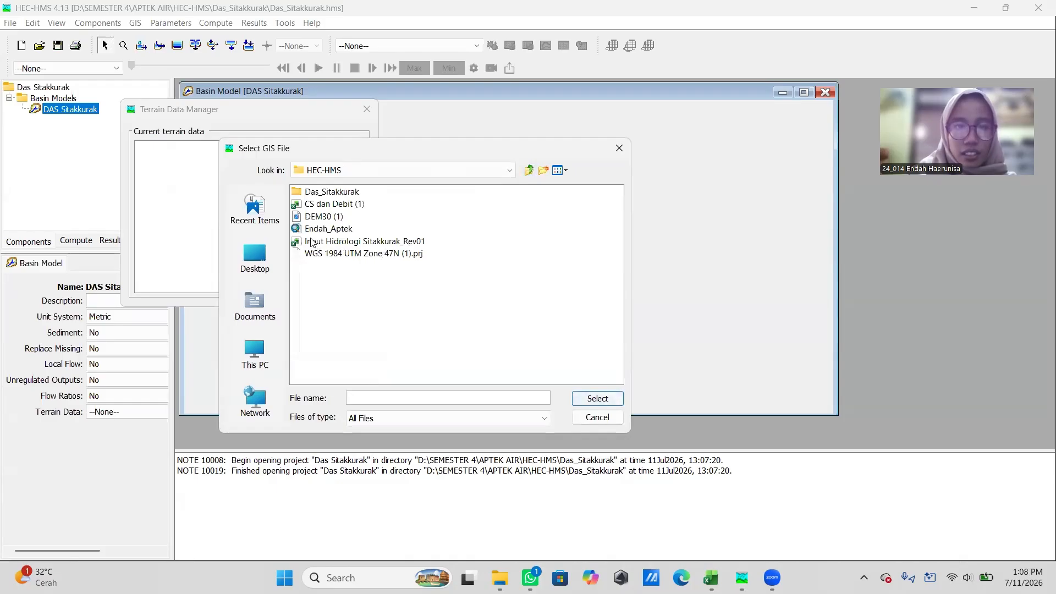
click(315, 218)
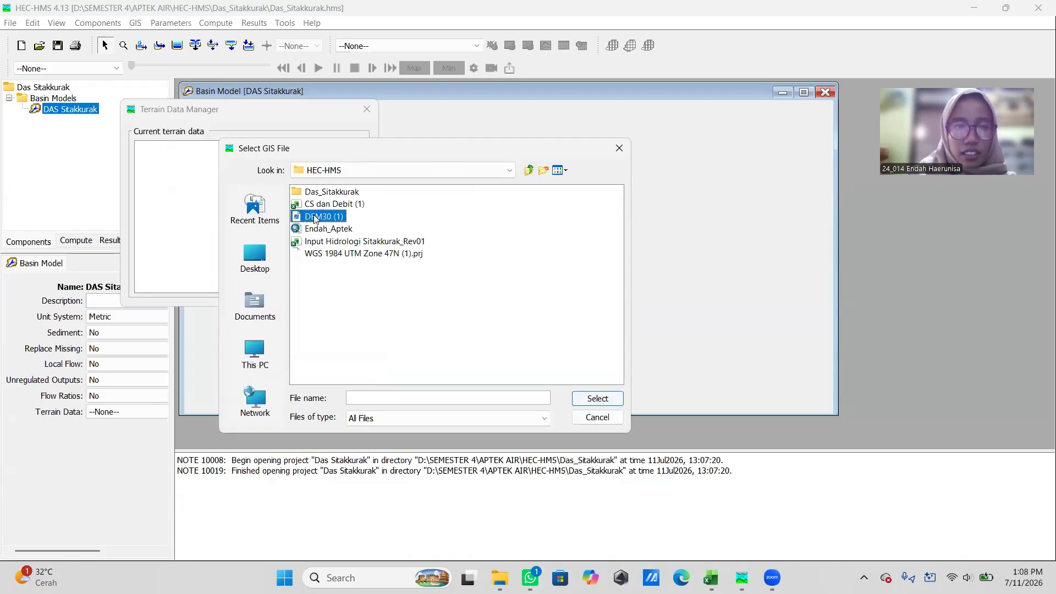
click(598, 398)
click(349, 274)
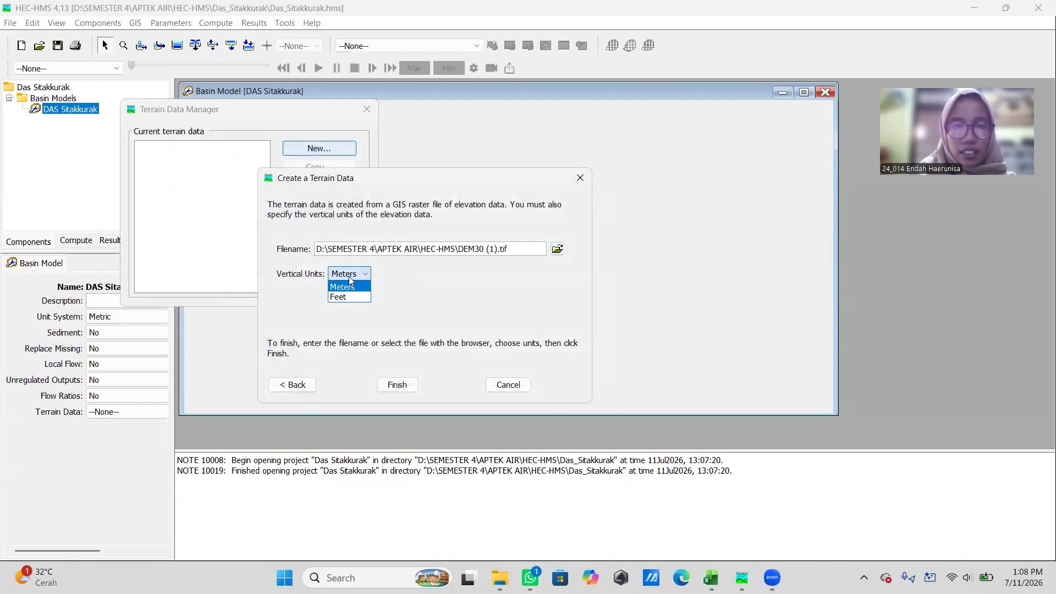
click(354, 288)
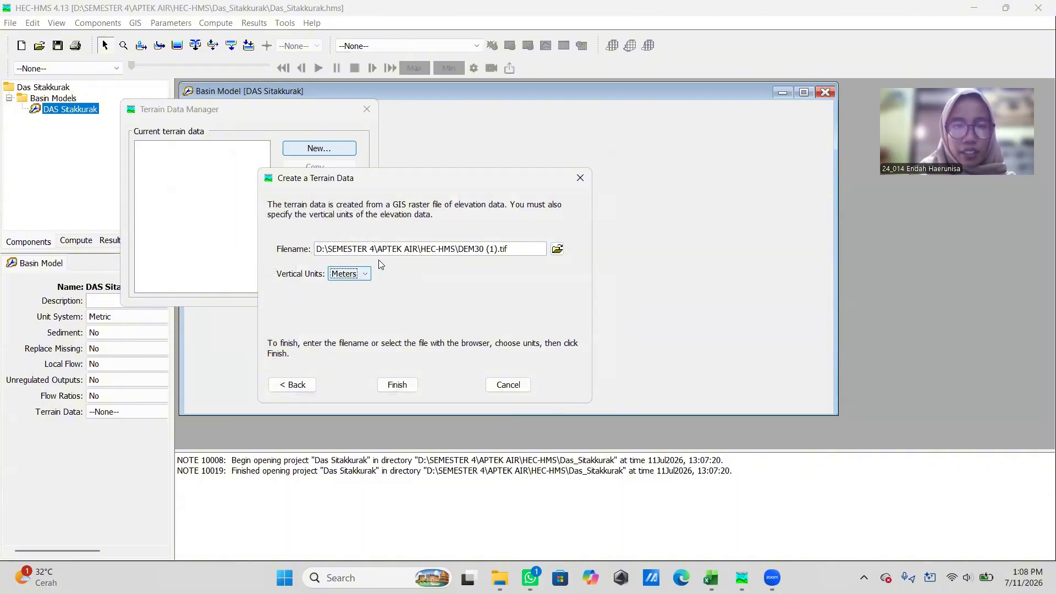
click(412, 387)
click(367, 109)
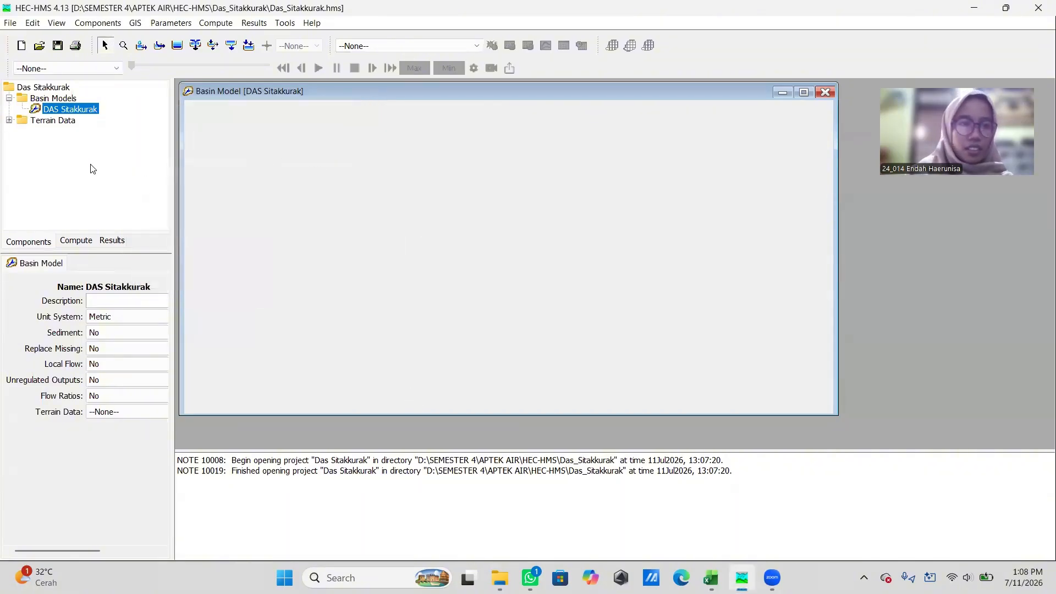
Step: View the properties of the DEM Sitakkurak terrain data, and return to the DAS Sitakkurak basin model's settings
click(10, 120)
click(59, 130)
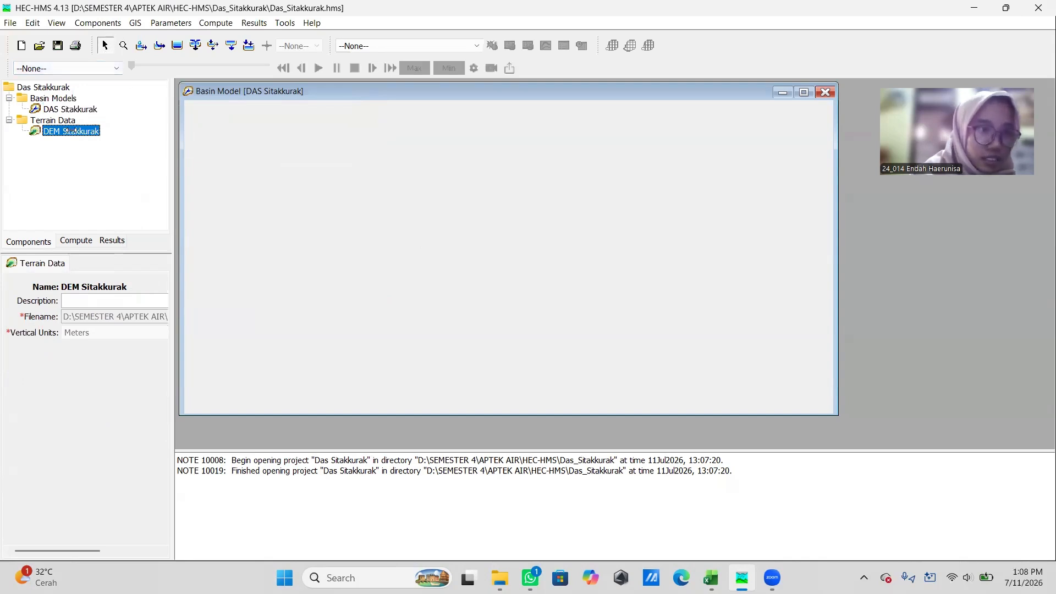
click(58, 109)
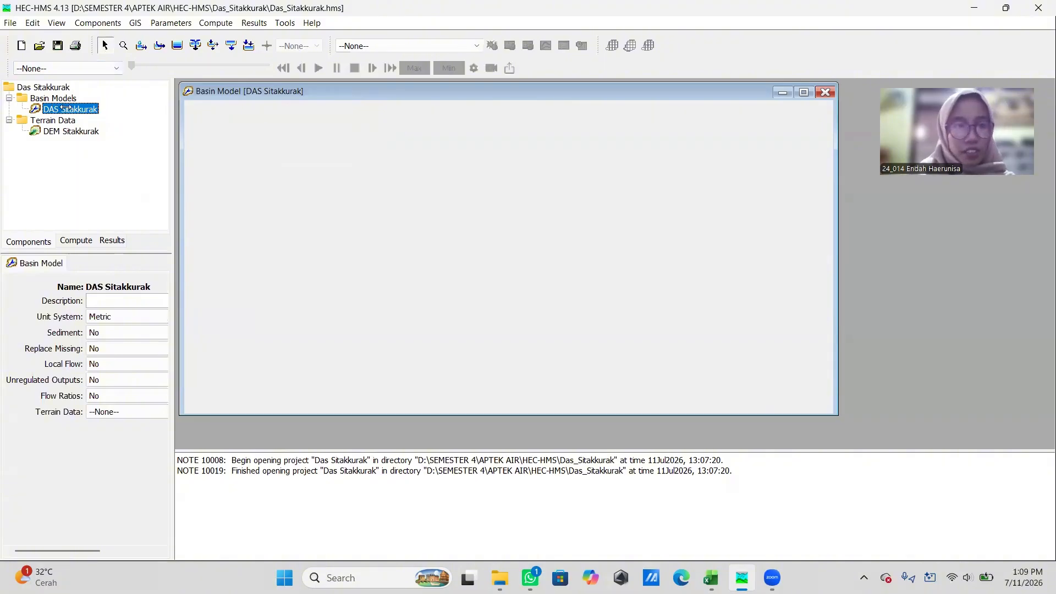
Step: Assign DEM Sitakkurak as the basin model's terrain data and choose to select a coordinate system for the basin model
click(127, 413)
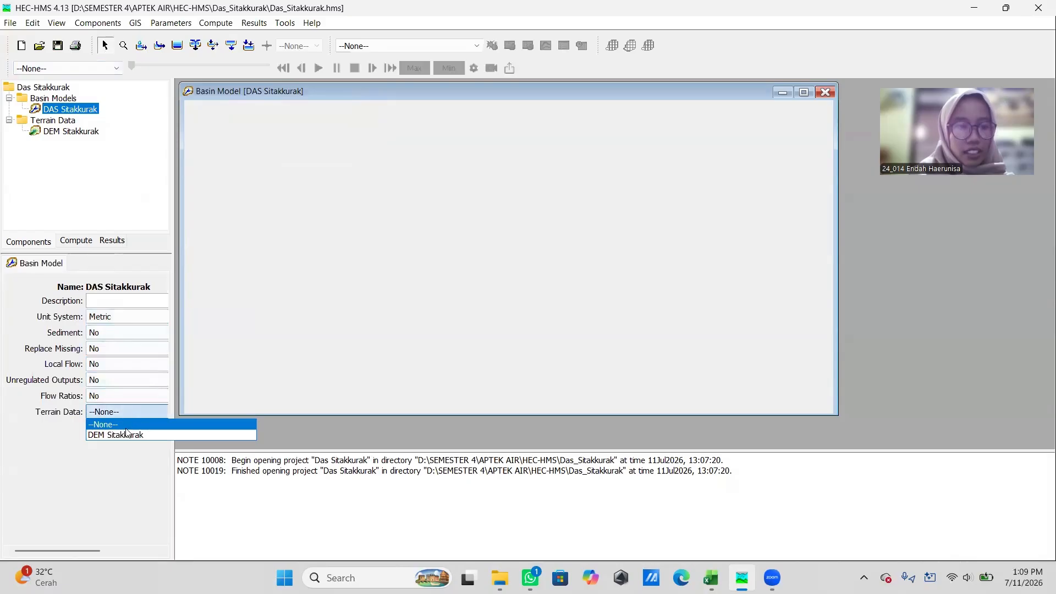
click(125, 437)
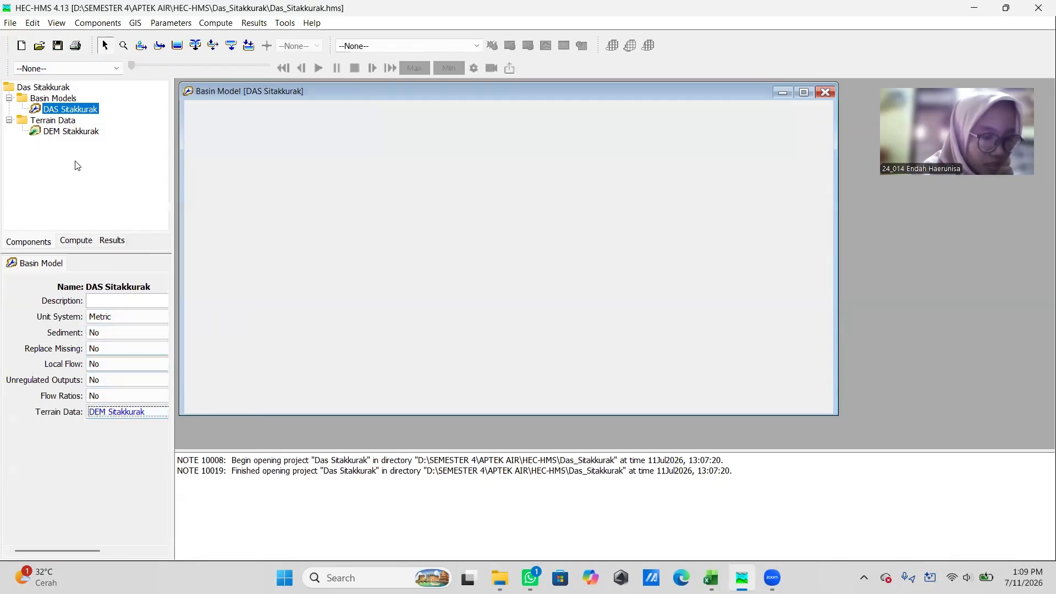
click(77, 131)
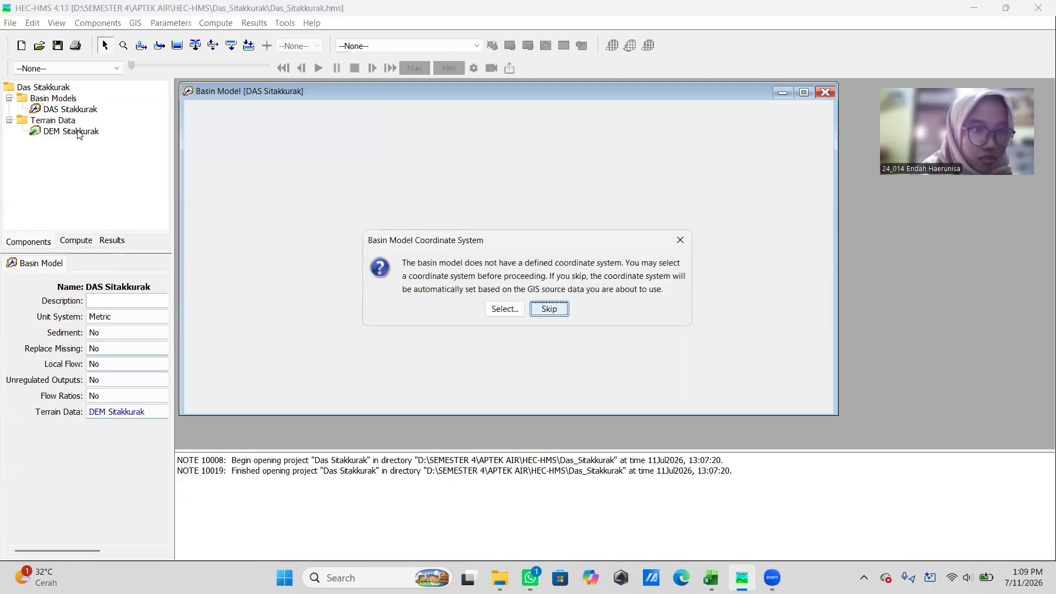
click(504, 308)
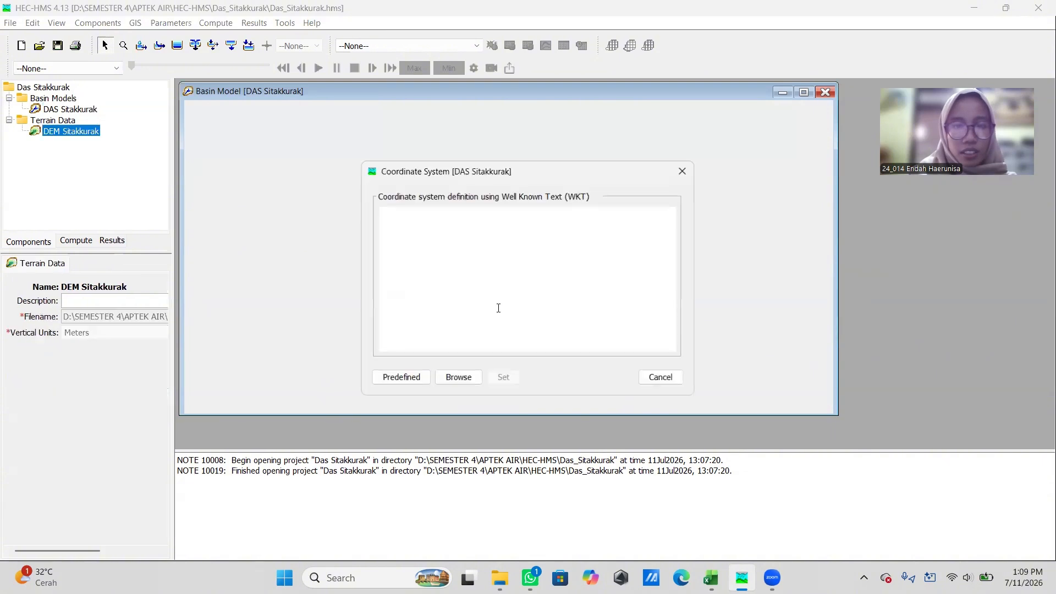
Step: Try to load the basin model's coordinate system from WGS 1984 UTM Zone 47N (1).prj in the HEC-HMS folder
click(458, 378)
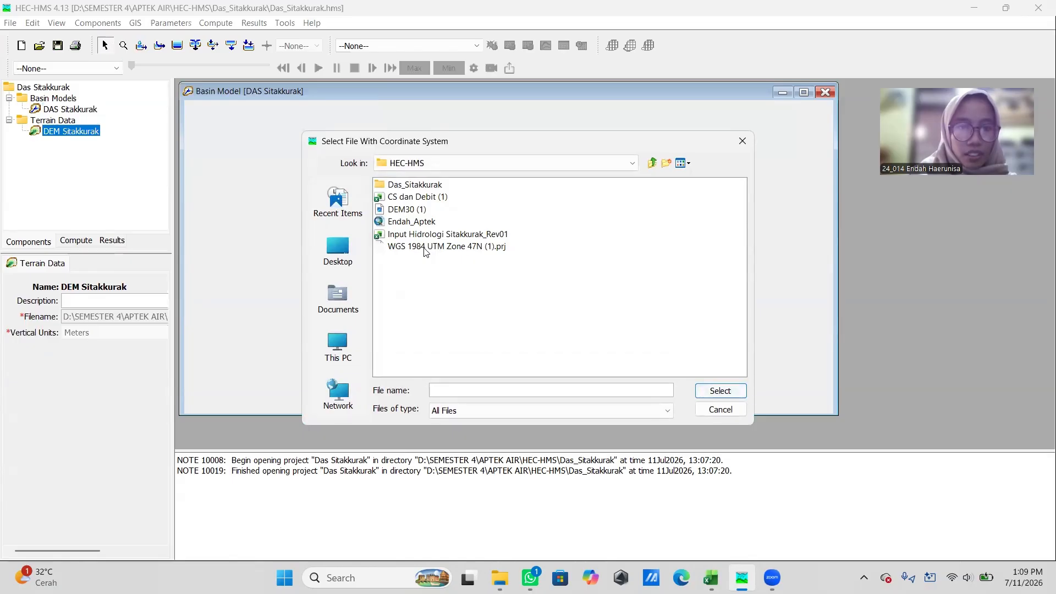
click(425, 249)
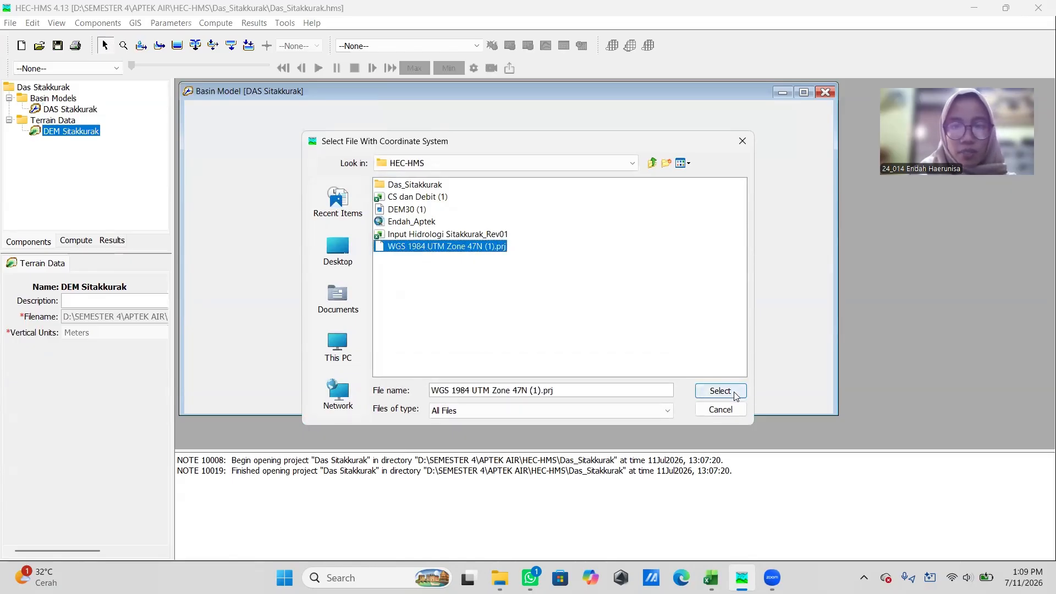
click(721, 409)
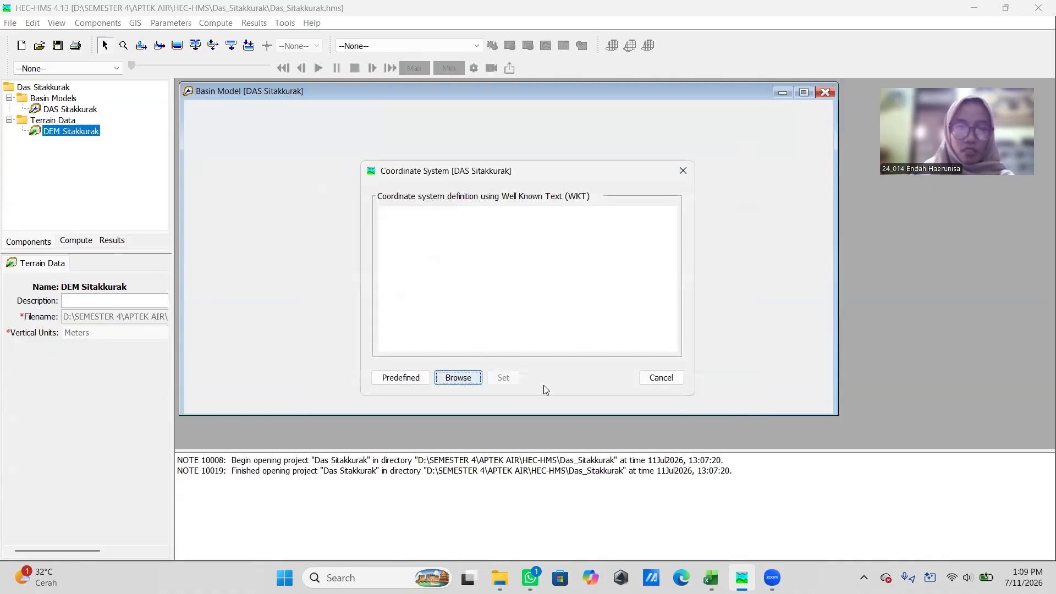
click(470, 379)
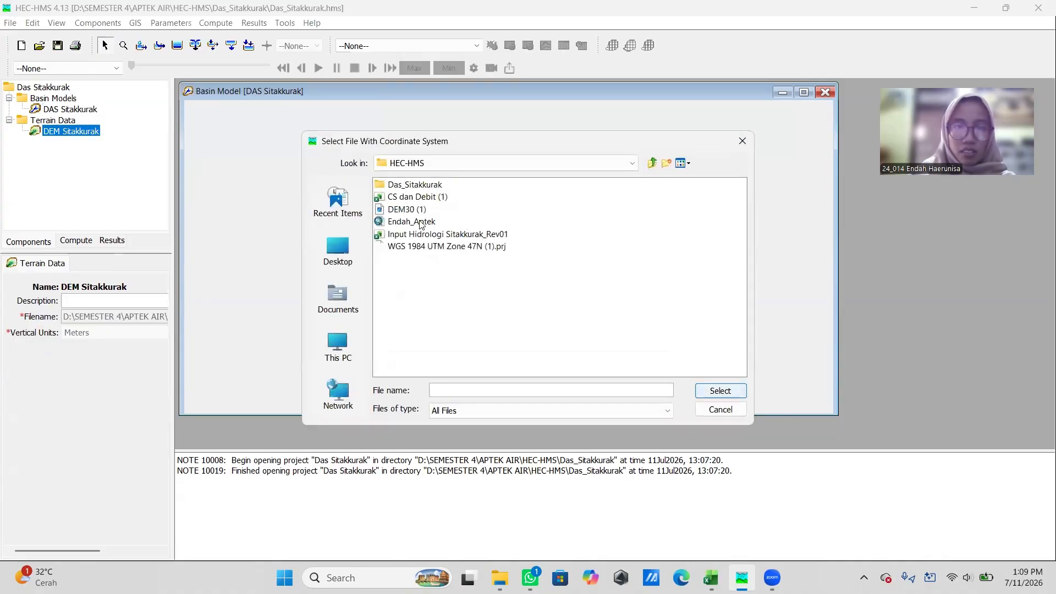
click(424, 247)
click(720, 391)
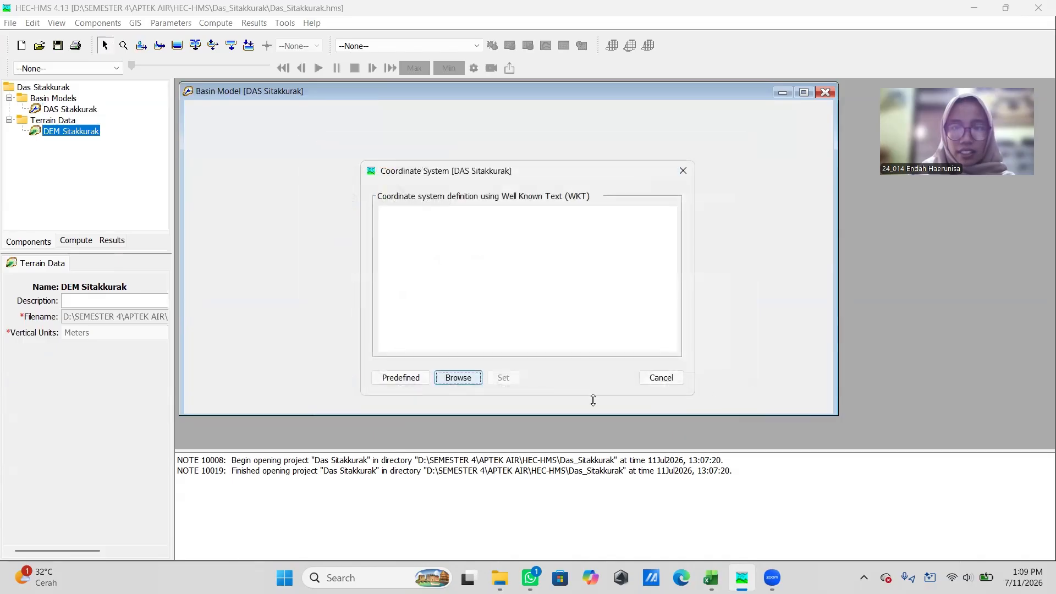
Step: Set the predefined Universal Transverse Mercator (UTM) coordinate system with zone 10, Northern hemisphere and NAD 83 datum, and save the project
click(403, 378)
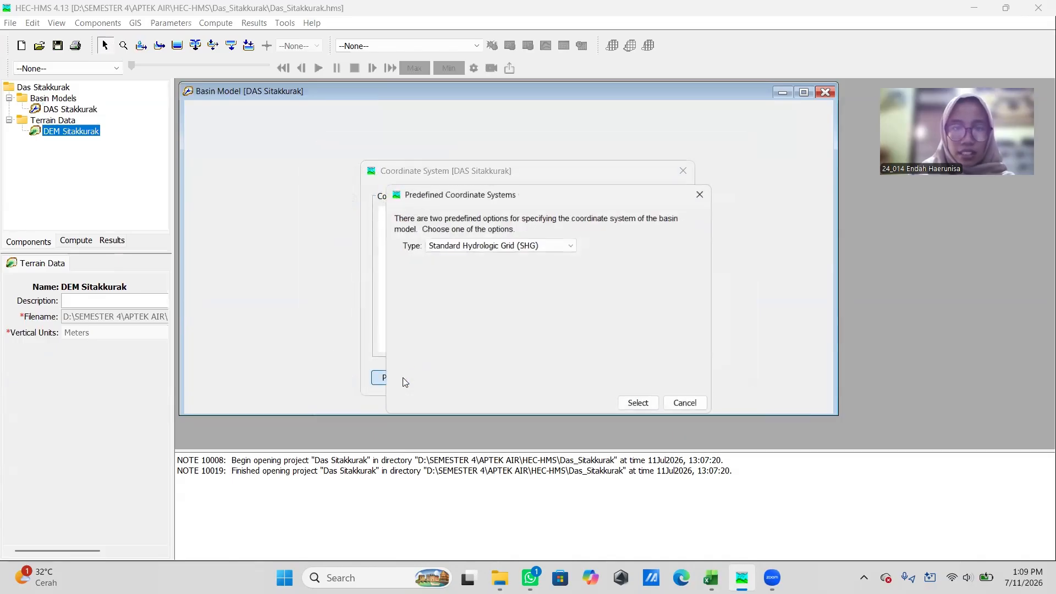
click(547, 245)
click(546, 268)
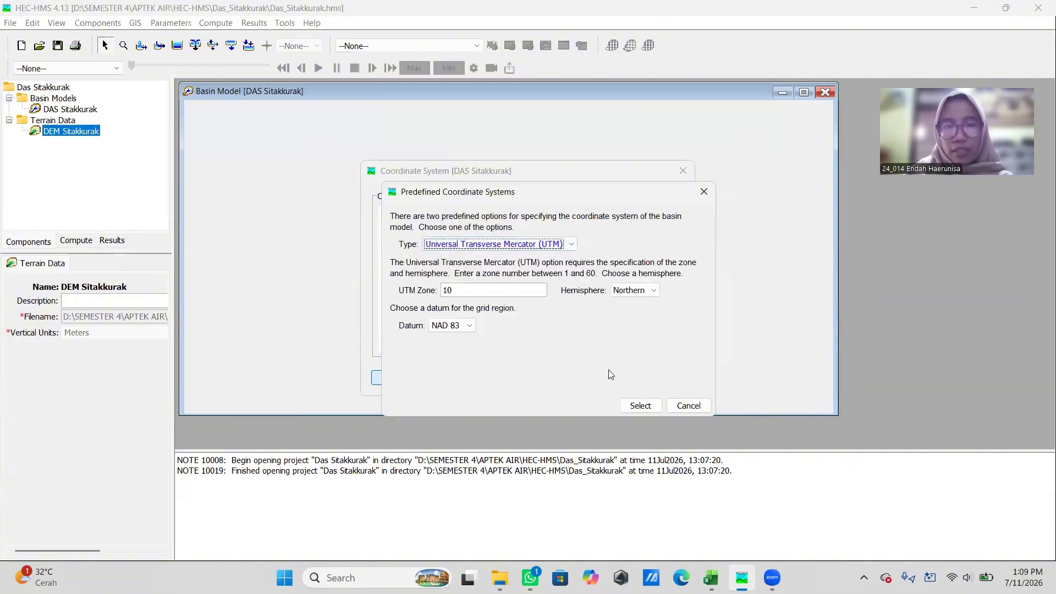
click(640, 406)
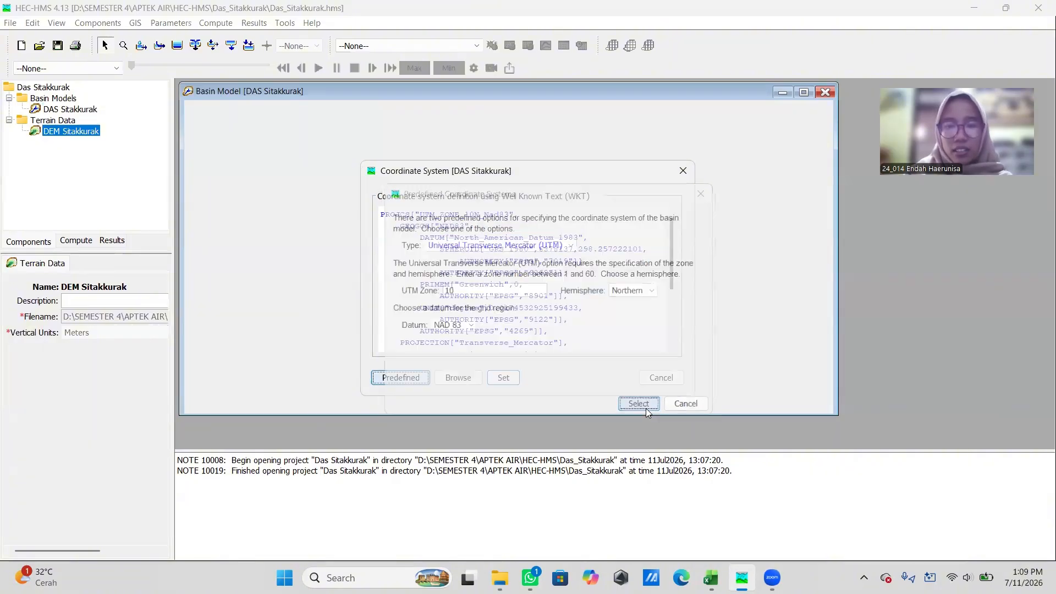
click(504, 377)
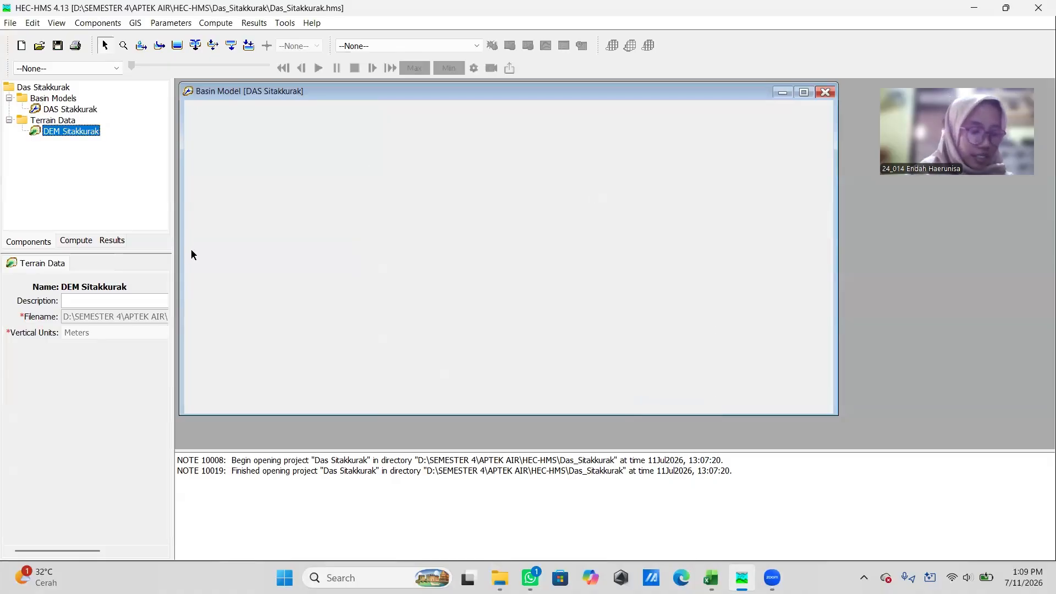
click(58, 50)
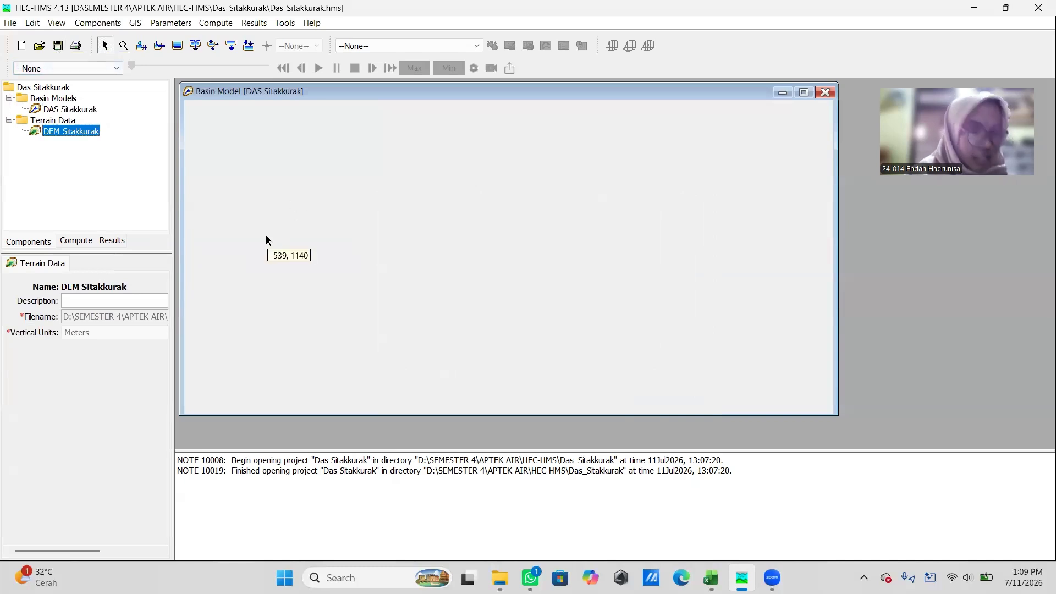
Step: Review the basin model's coordinate system definition through to its end and close it
click(138, 23)
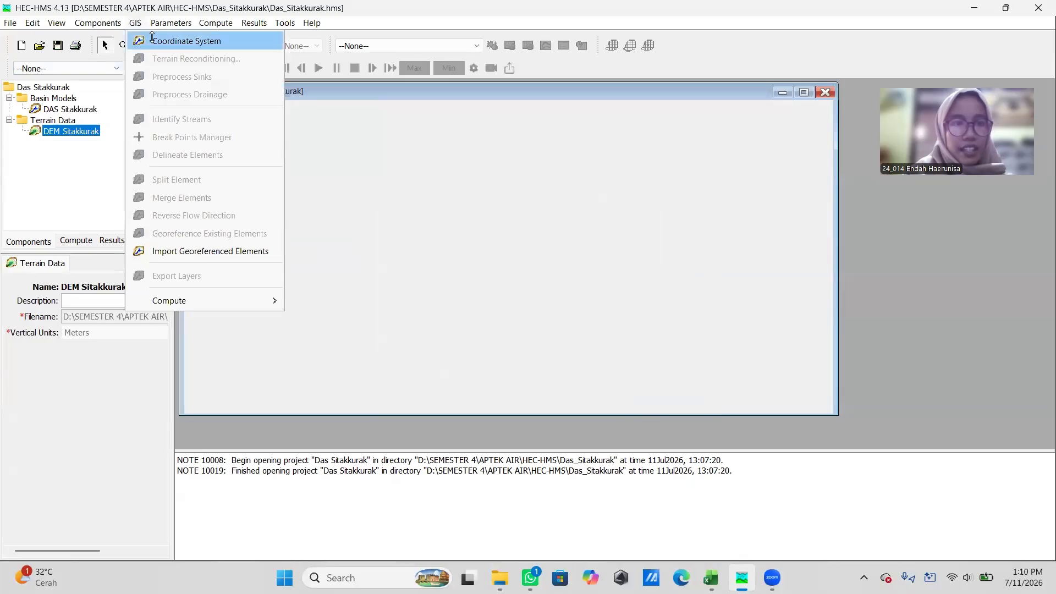
click(165, 40)
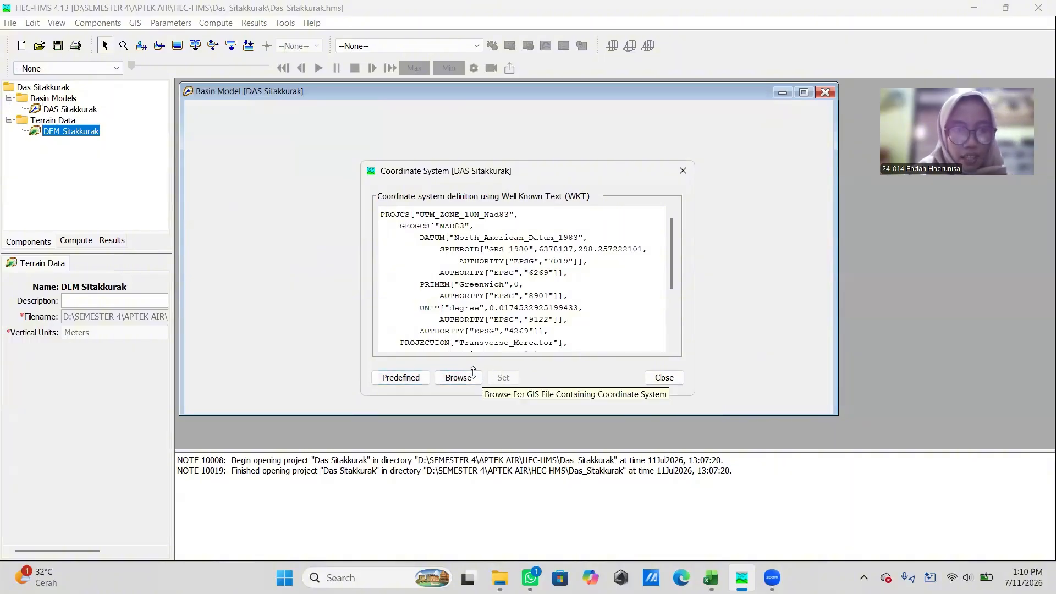
scroll(498, 316, down, 3)
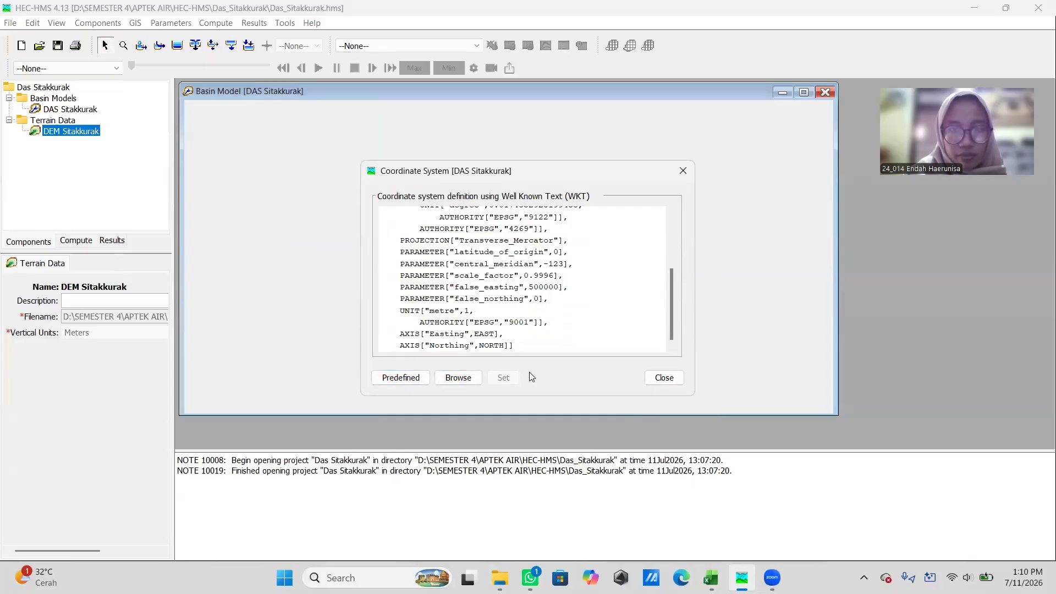
click(664, 378)
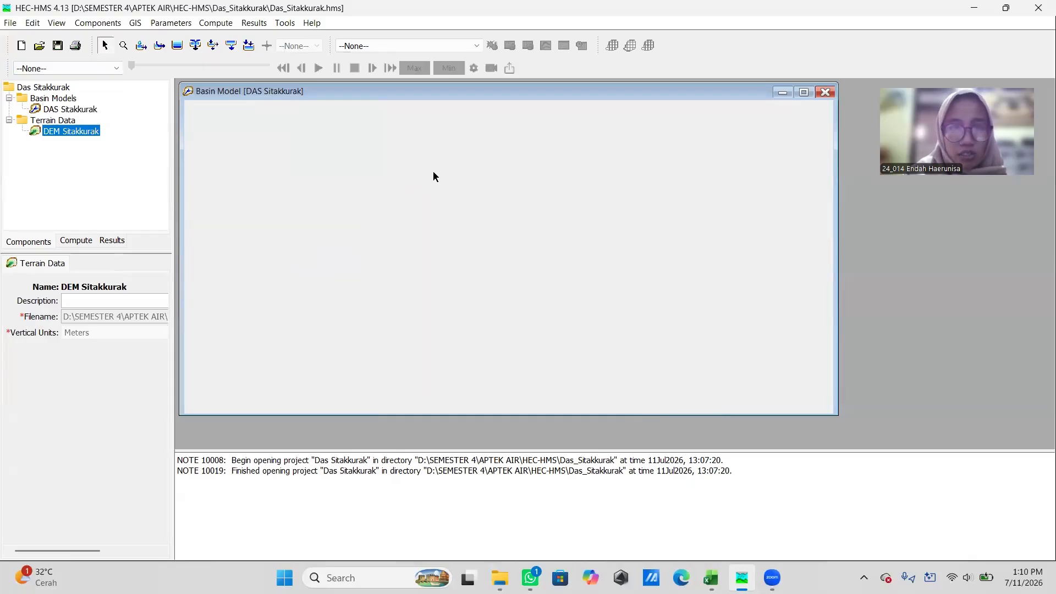
Step: Select the DAS Sitakkurak basin model, reopen its coordinate system, and try to load WGS 1984 UTM Zone 47N (1).prj
click(137, 23)
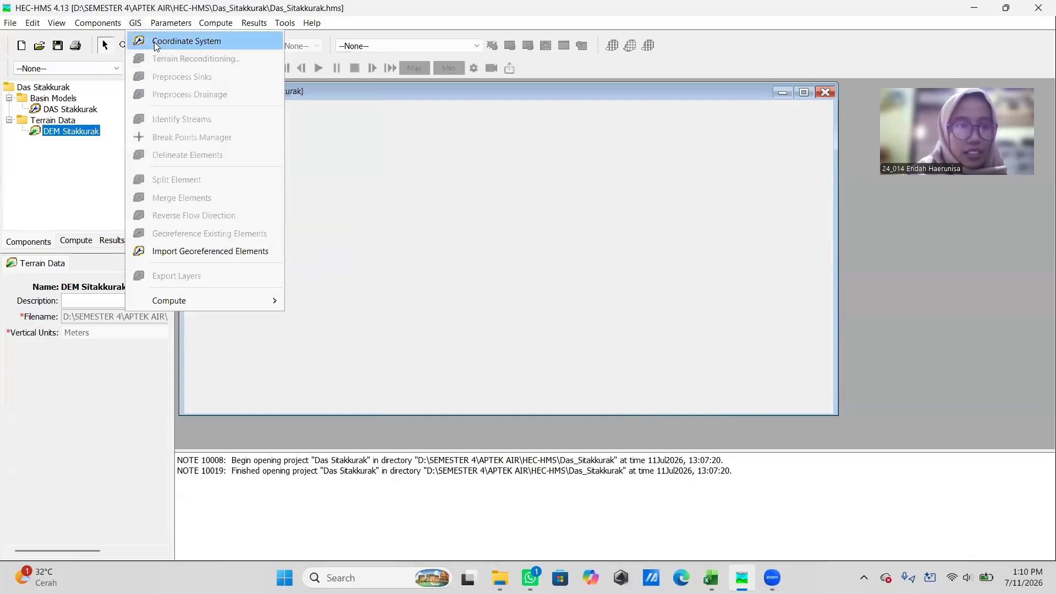
click(70, 108)
click(136, 23)
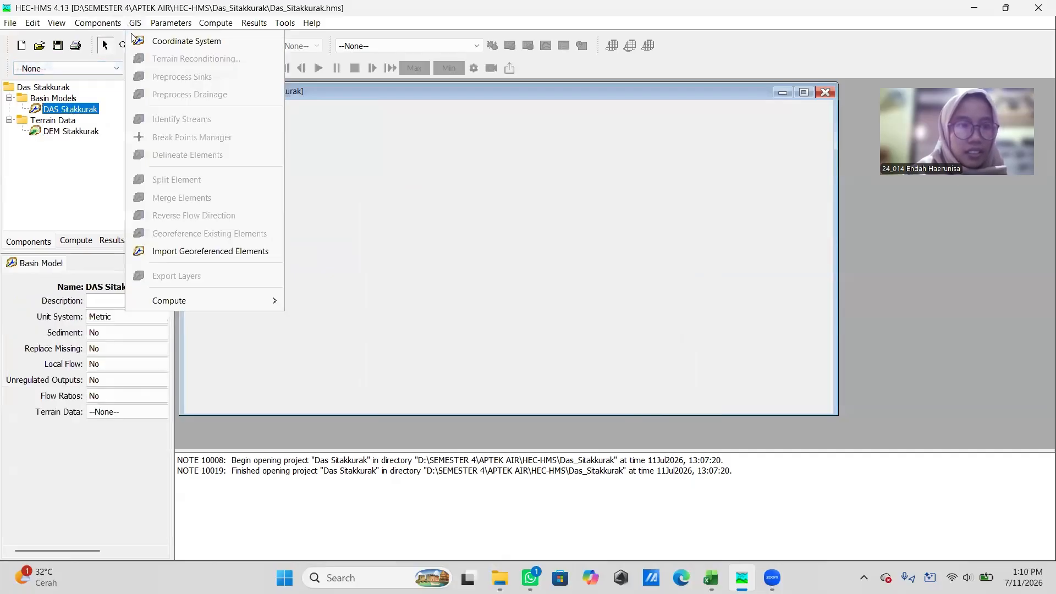
click(150, 42)
scroll(466, 325, down, 3)
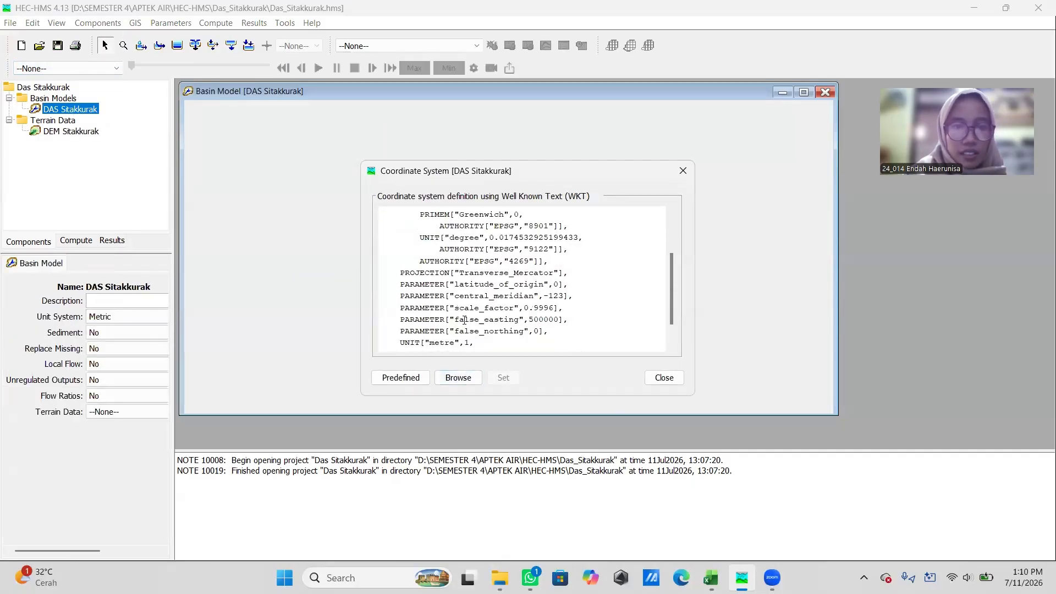
click(460, 378)
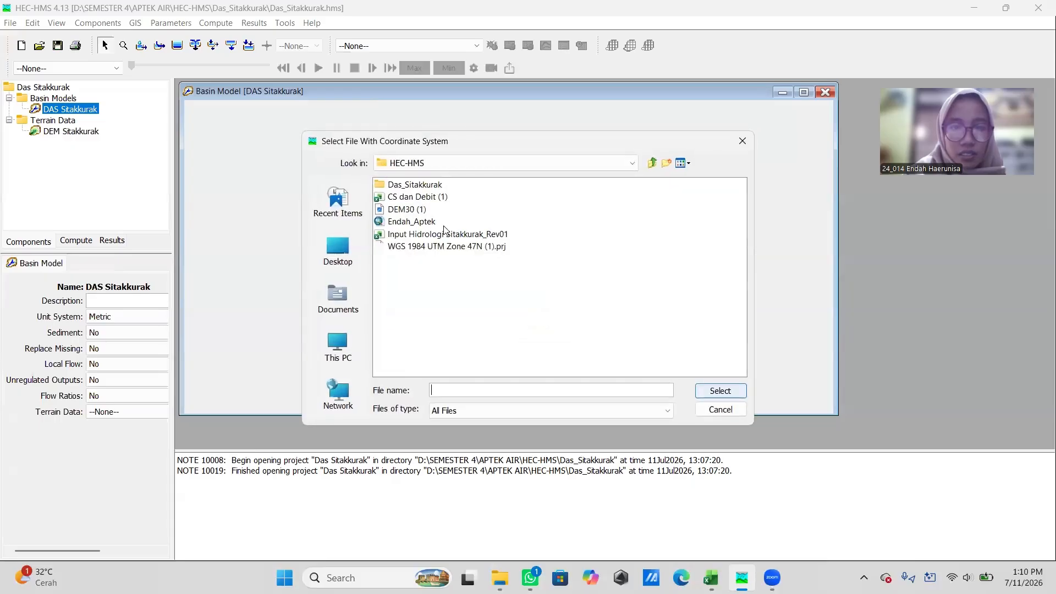
click(424, 248)
click(717, 407)
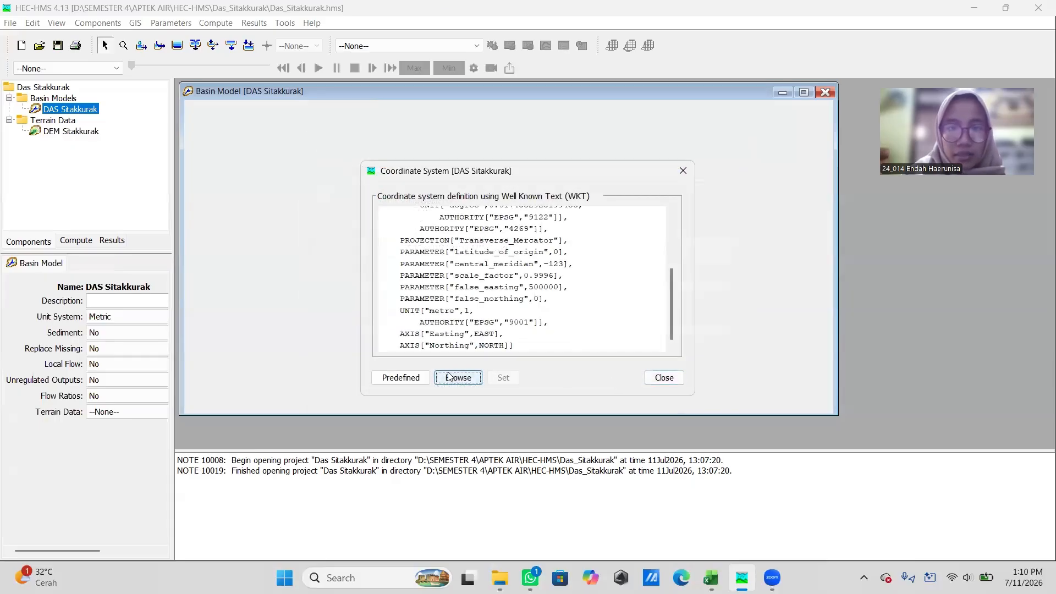
Step: Reapply the predefined Universal Transverse Mercator (UTM) coordinate system to the basin model and close the coordinate system settings
click(421, 379)
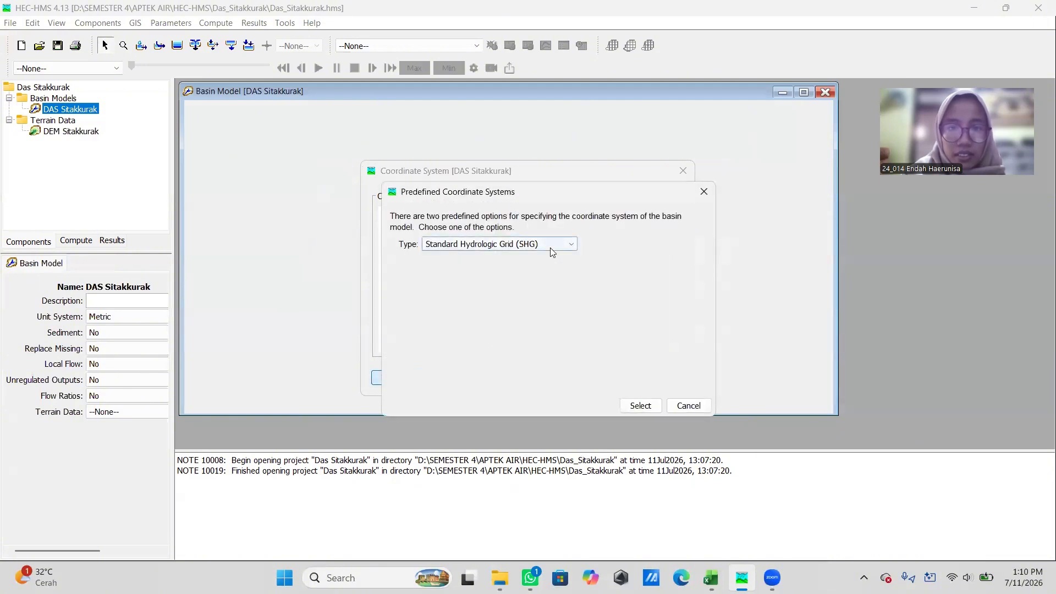
click(556, 244)
click(546, 268)
click(640, 406)
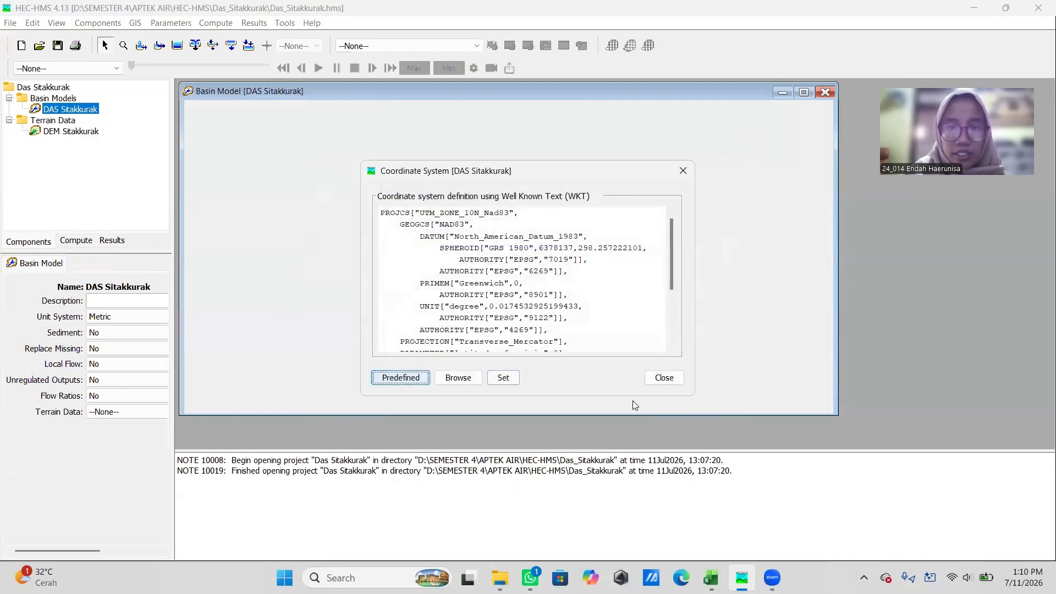
click(501, 378)
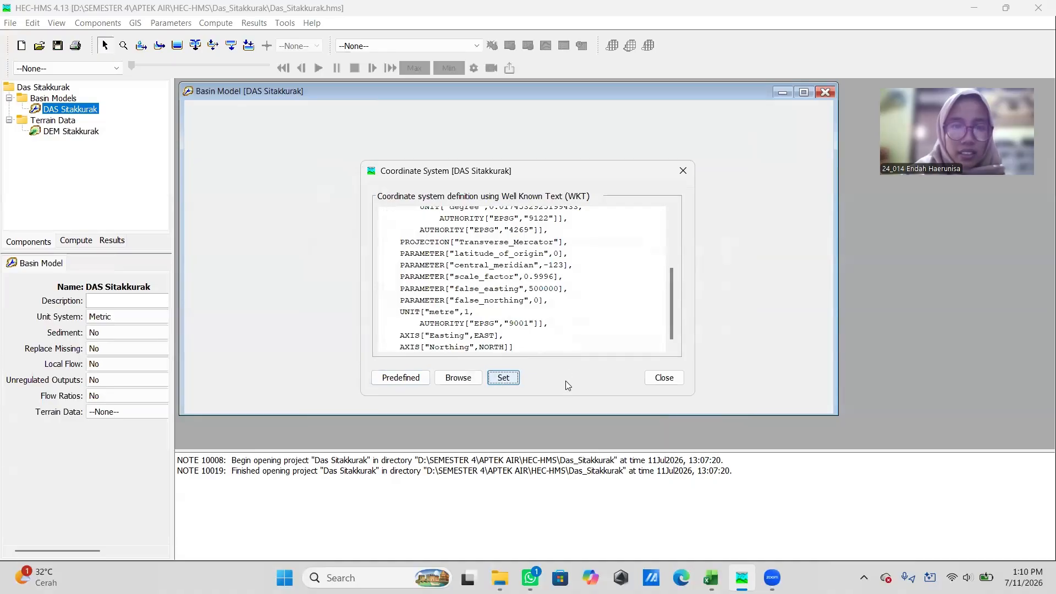
click(680, 383)
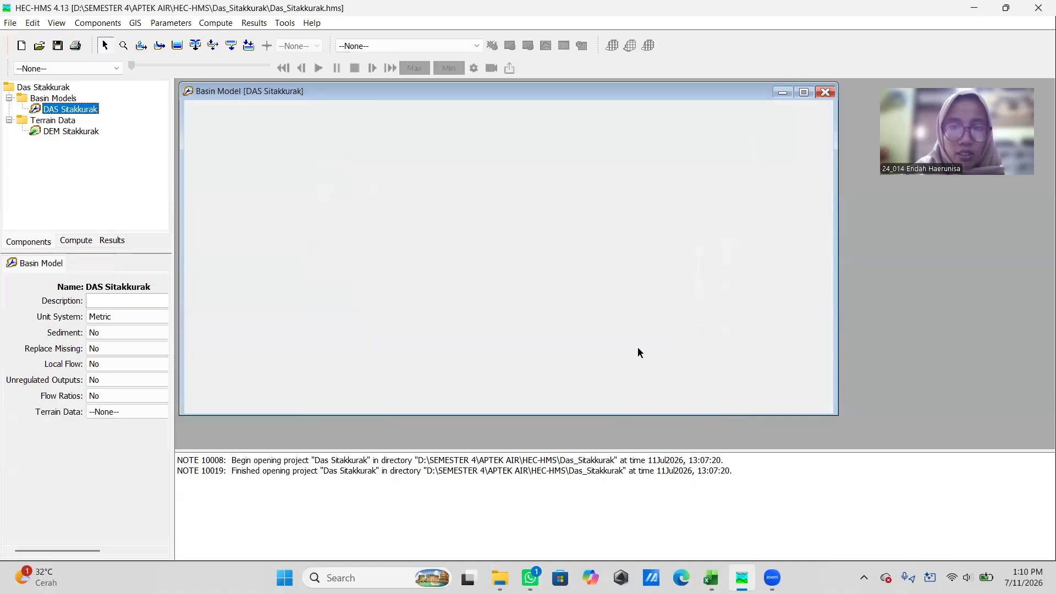
Step: Reopen the basin model's coordinate system settings and delete the entire Well Known Text definition
click(138, 25)
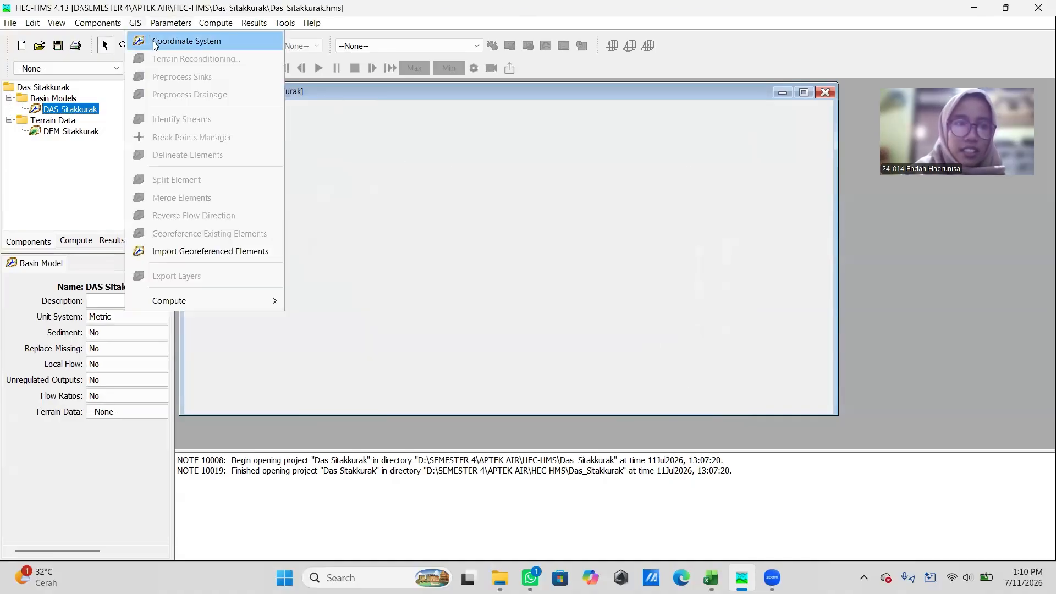
mouse_move(105, 26)
click(138, 26)
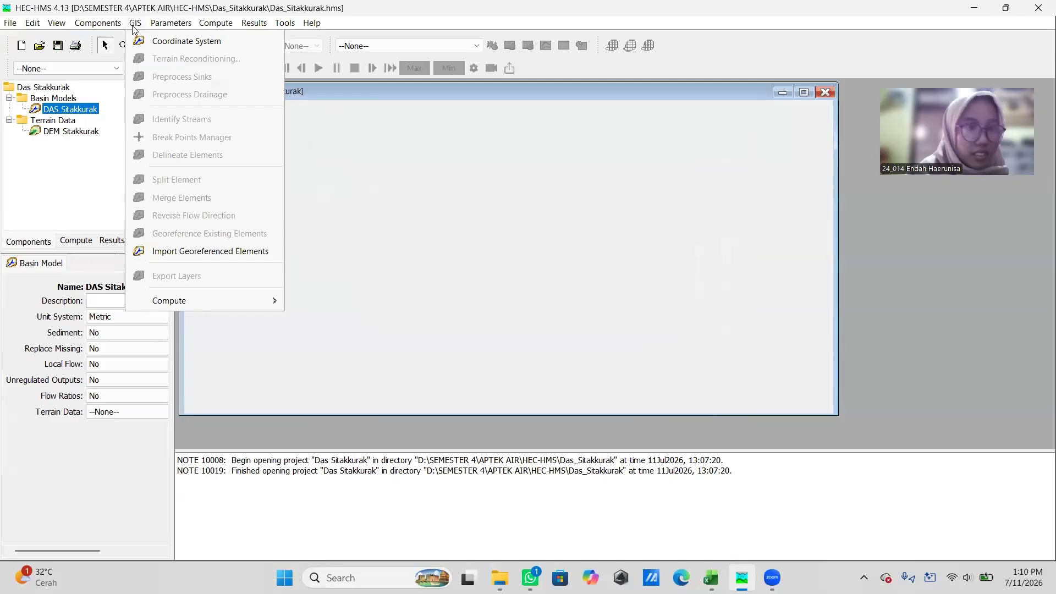
click(136, 26)
click(136, 26)
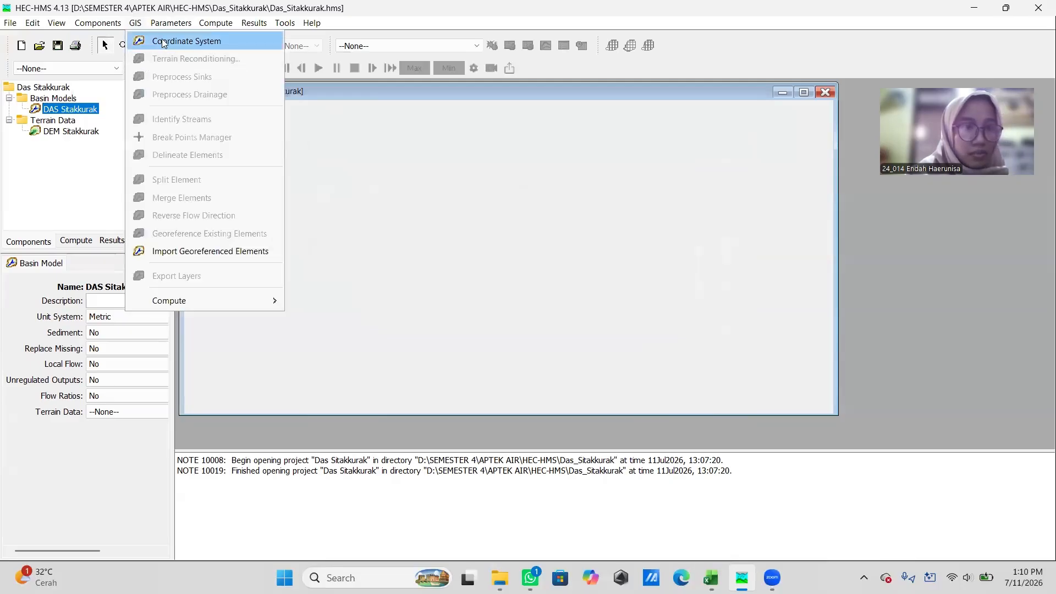
click(165, 41)
scroll(477, 344, down, 3)
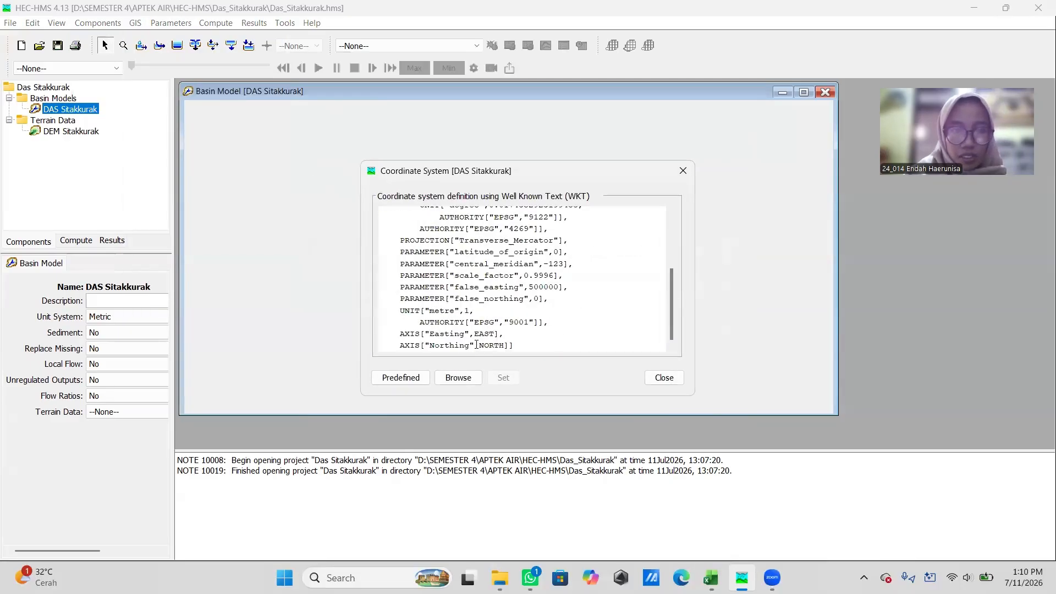
drag(520, 347, 396, 190)
key(BackSpace)
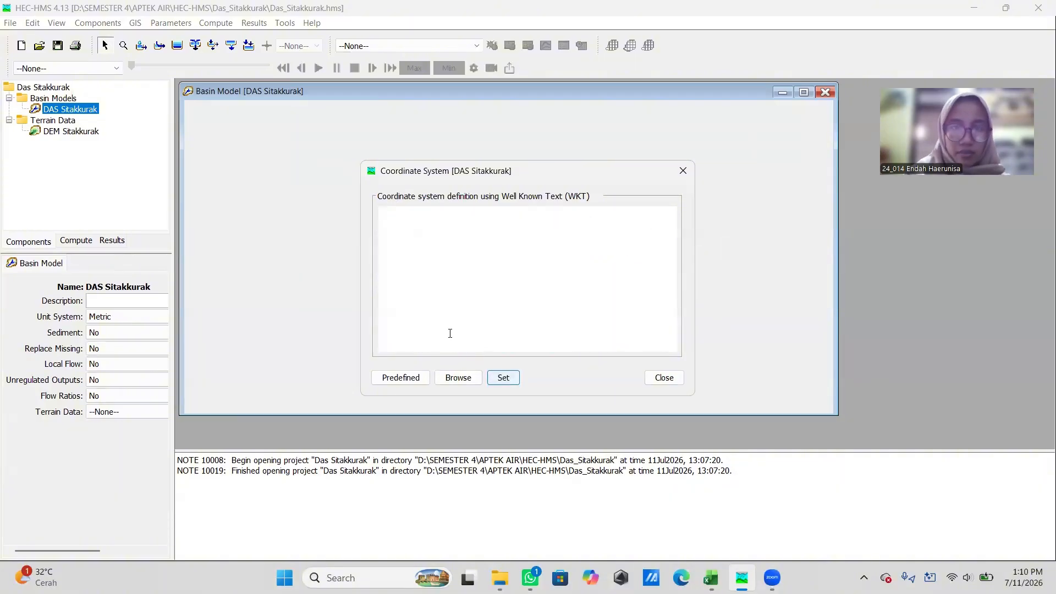
Step: Try to load the coordinate system from WGS 1984 UTM Zone 47N (1).prj into the basin model
click(457, 379)
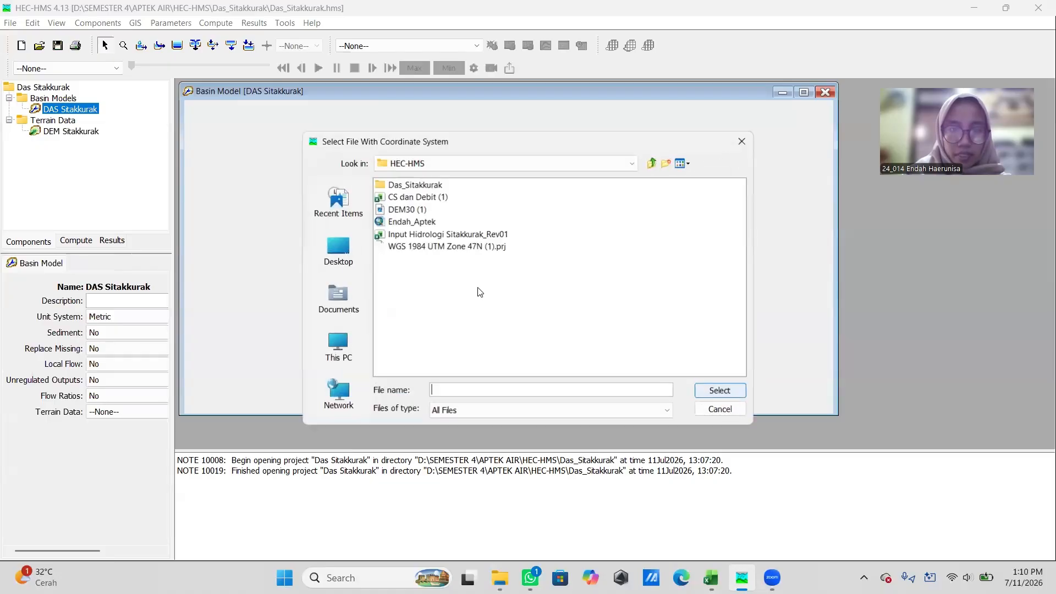
click(413, 247)
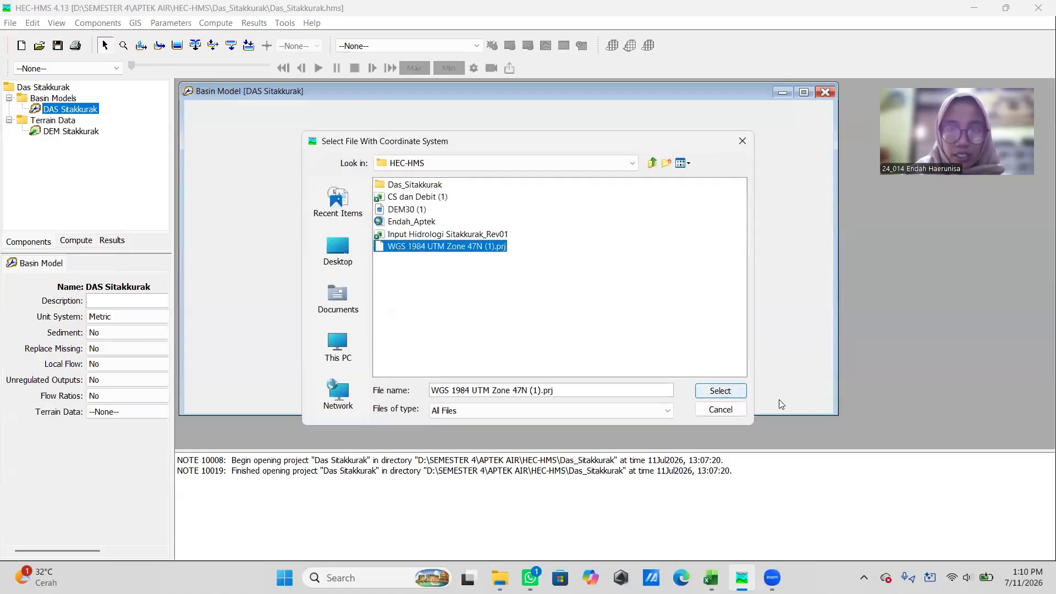
click(720, 391)
Step: Set the basin model's coordinate system to predefined Universal Transverse Mercator (UTM), zone 10, Northern hemisphere, NAD 83 datum, and close the settings
click(401, 377)
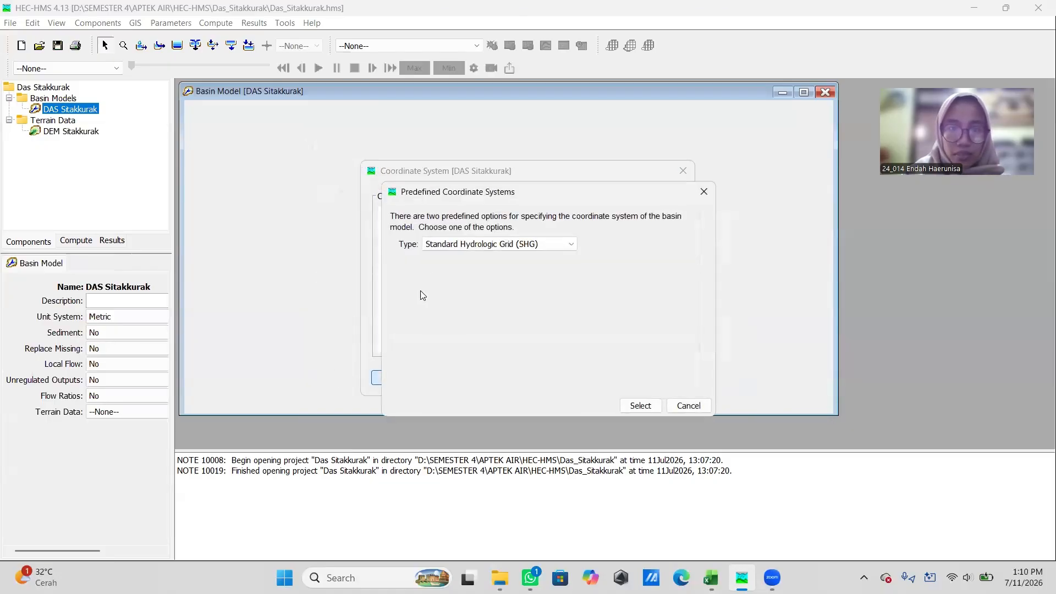
click(484, 246)
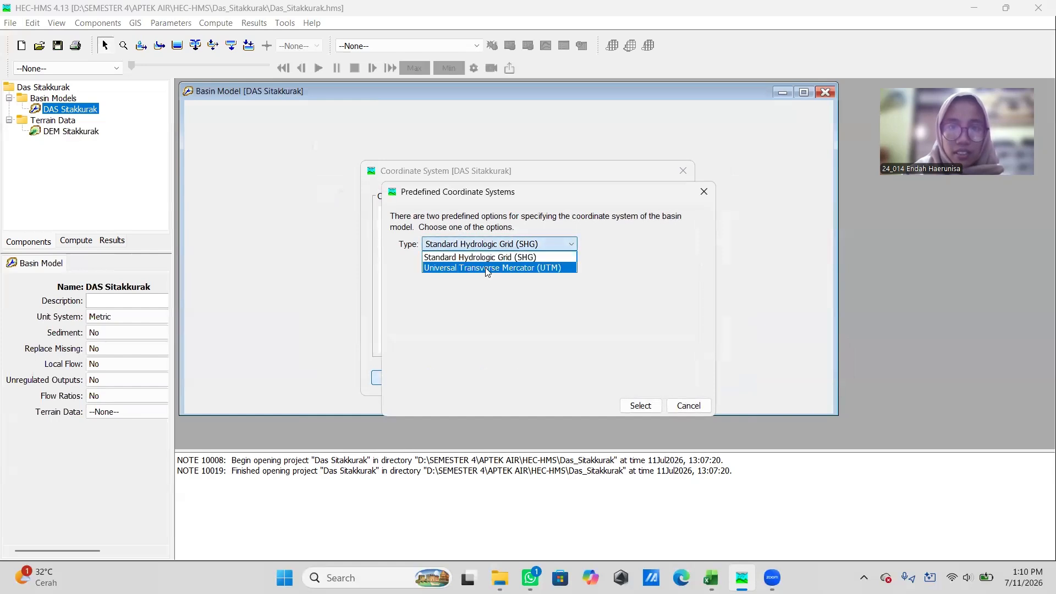
click(487, 268)
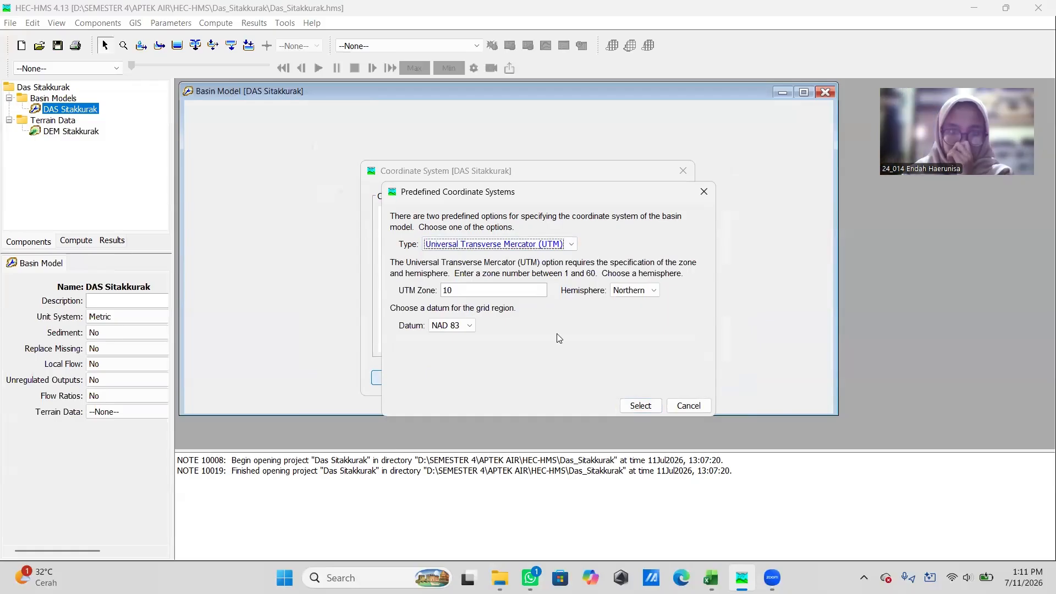
click(631, 408)
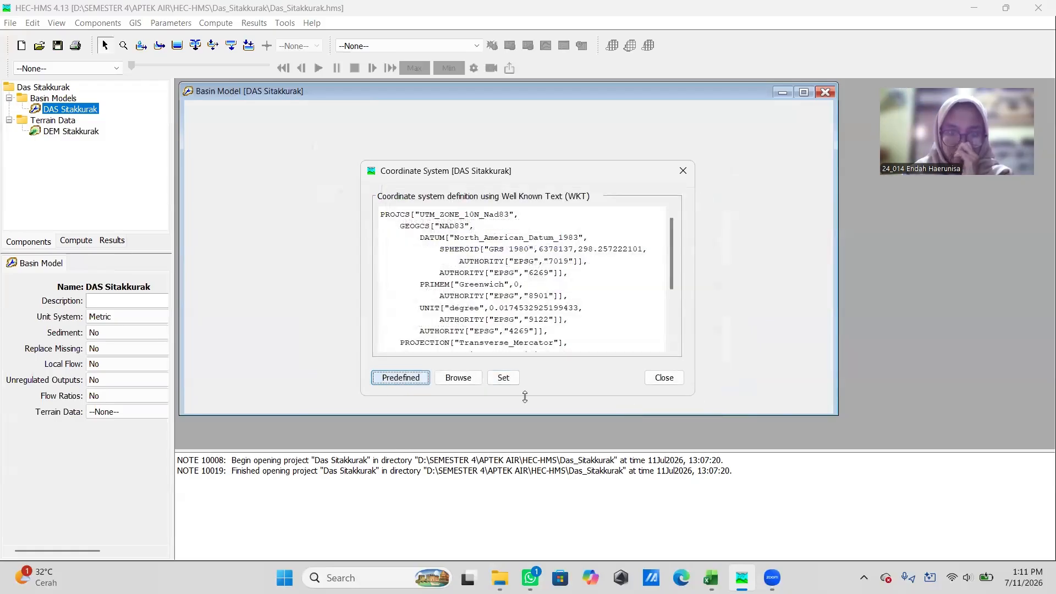
click(504, 380)
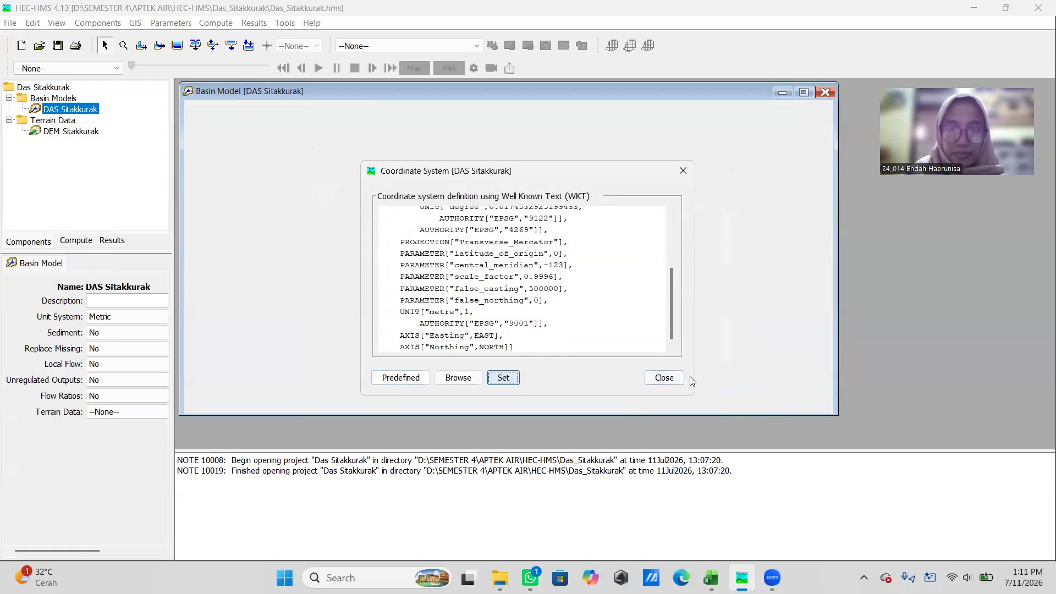
click(665, 378)
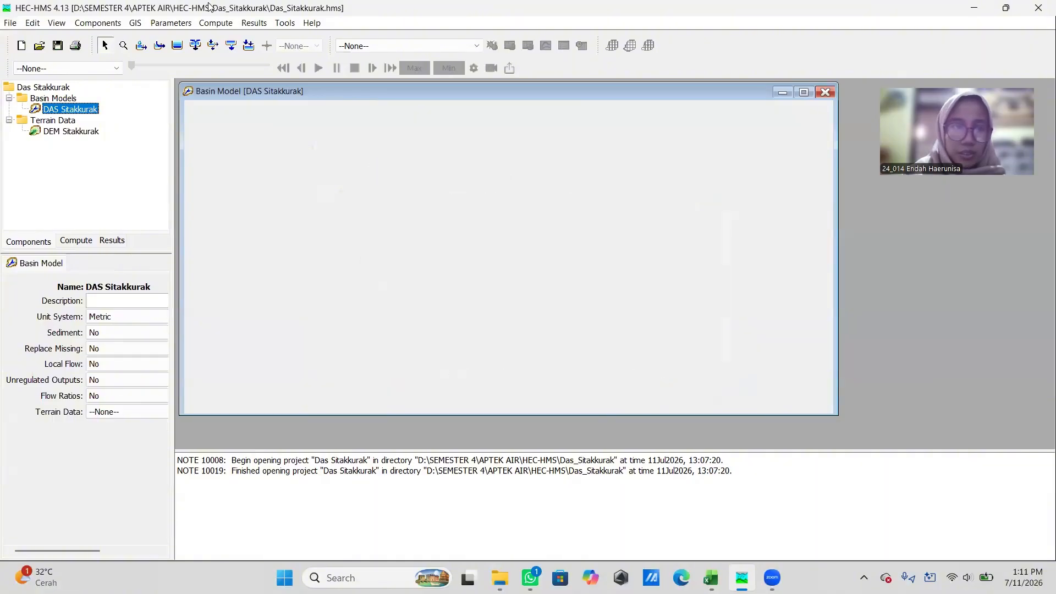
click(136, 23)
mouse_move(200, 302)
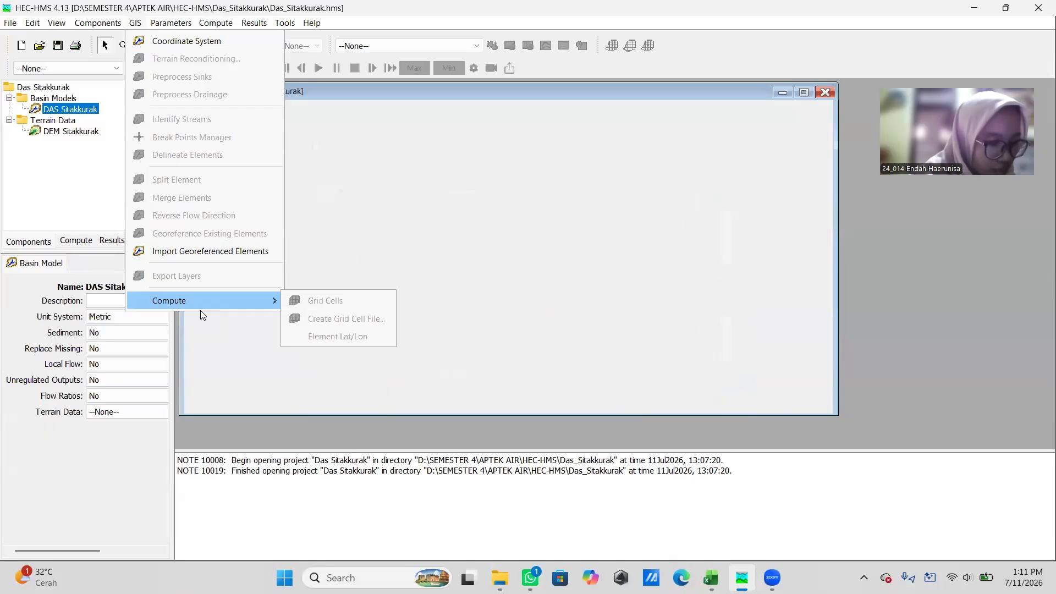
click(457, 266)
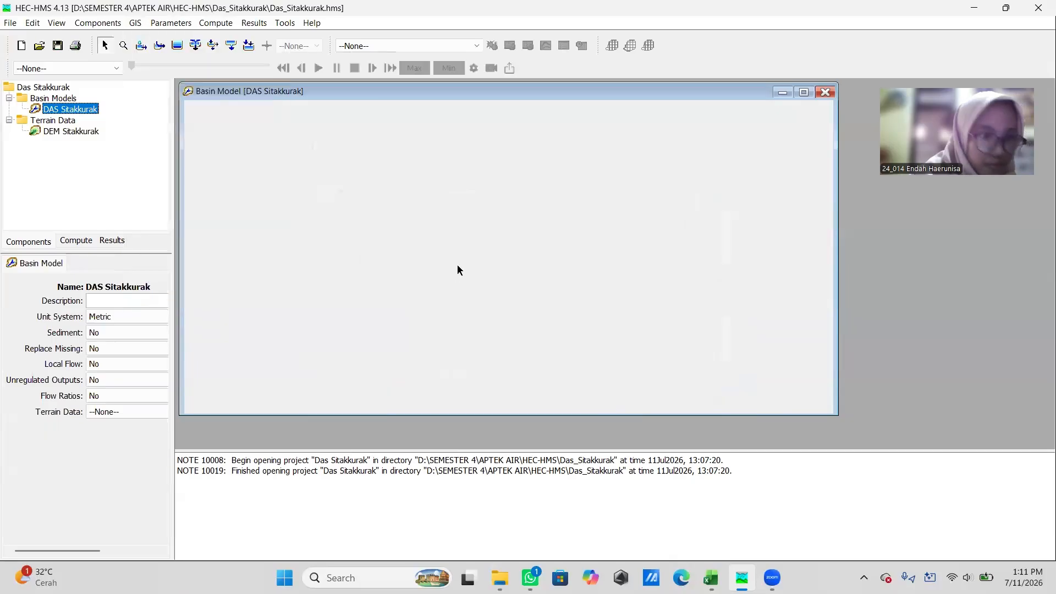
Step: Assign DEM Sitakkurak as the terrain data of the DAS Sitakkurak basin model
click(104, 412)
click(108, 421)
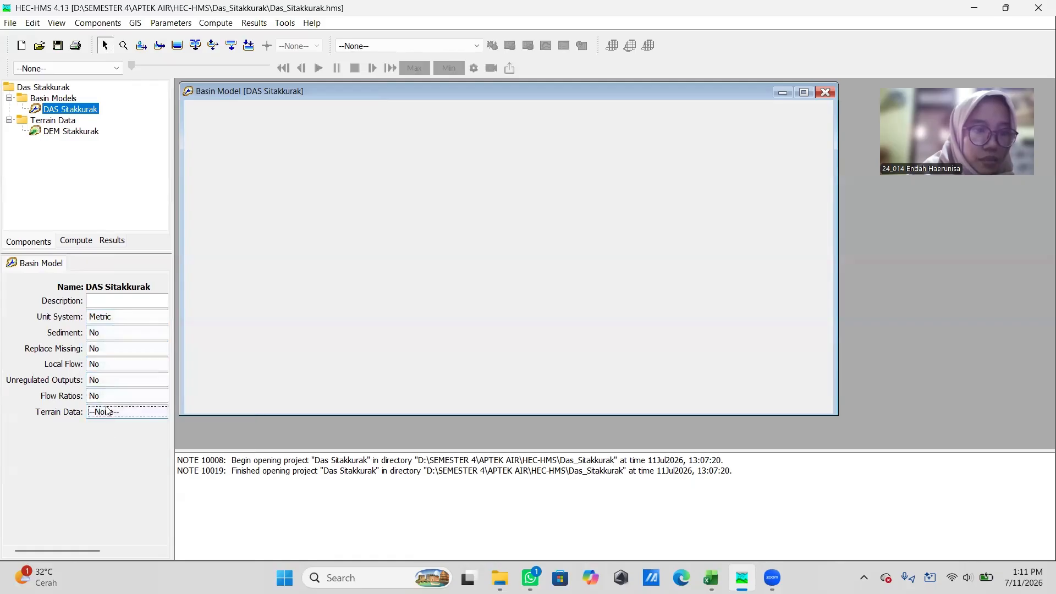
click(110, 412)
click(112, 436)
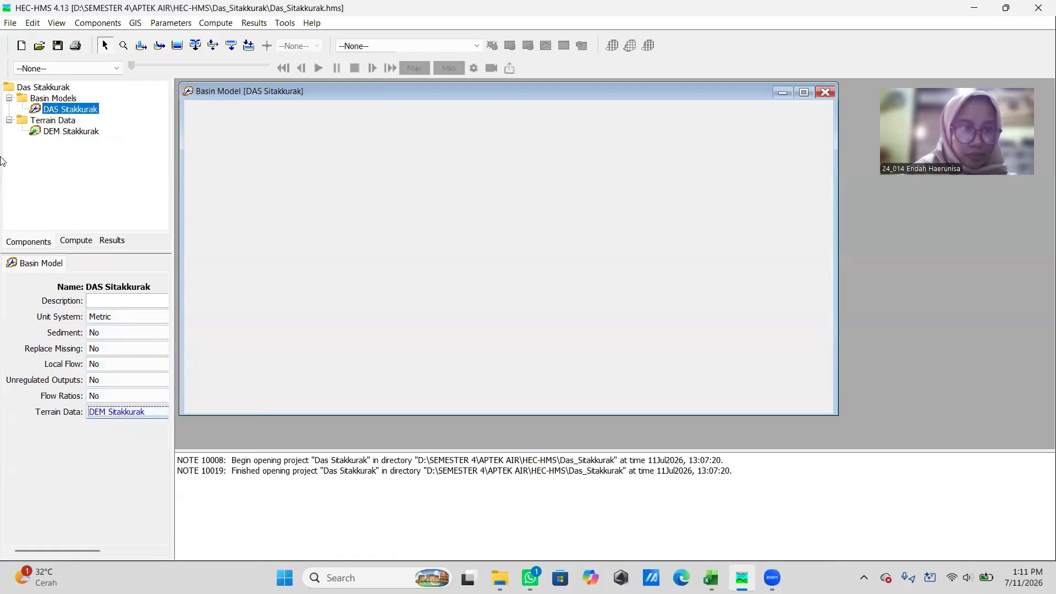
Step: Select the DEM Sitakkurak terrain, check the basin model's coordinate system definition, and close it
click(70, 132)
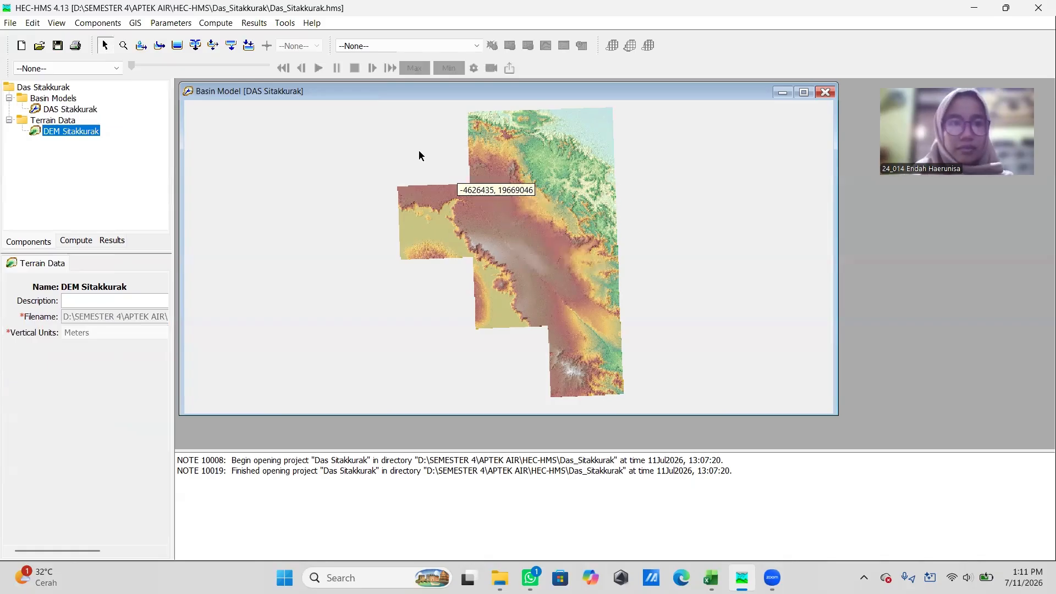
click(135, 23)
click(189, 40)
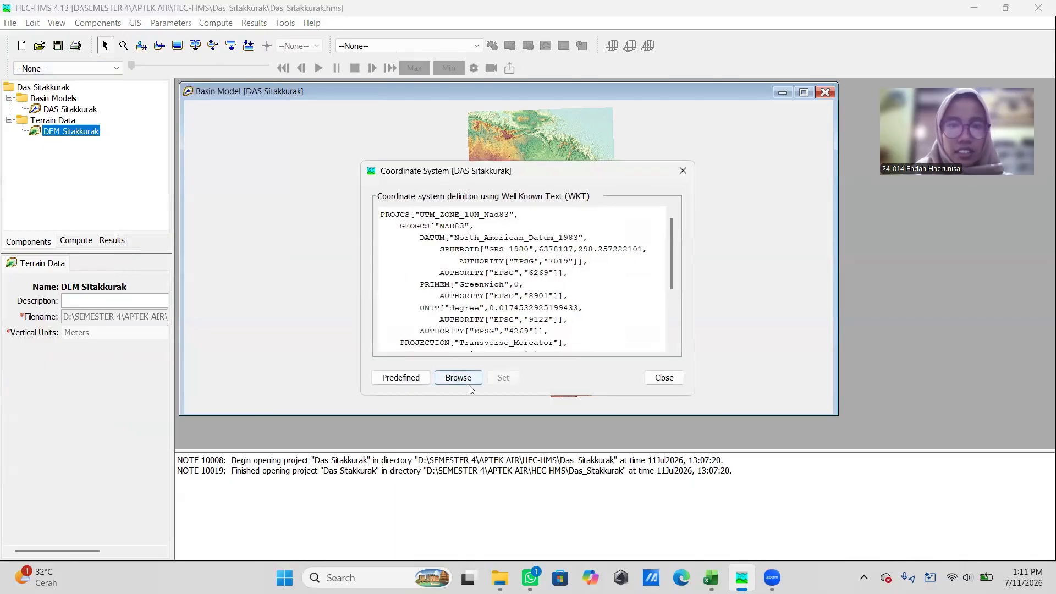
click(660, 378)
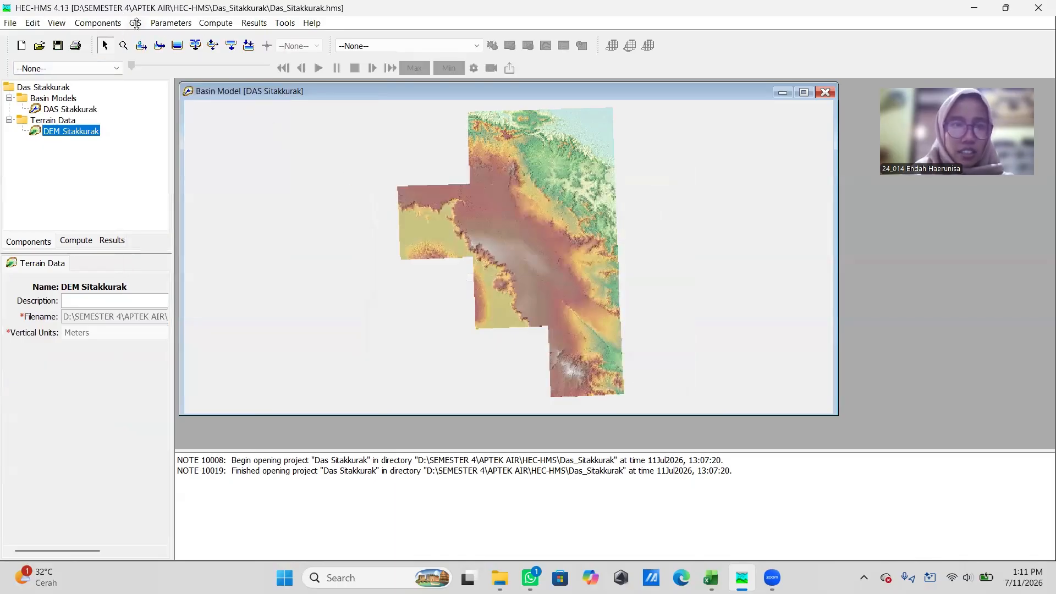
Step: Preprocess the sinks and the drainage of the basin model's terrain
click(135, 24)
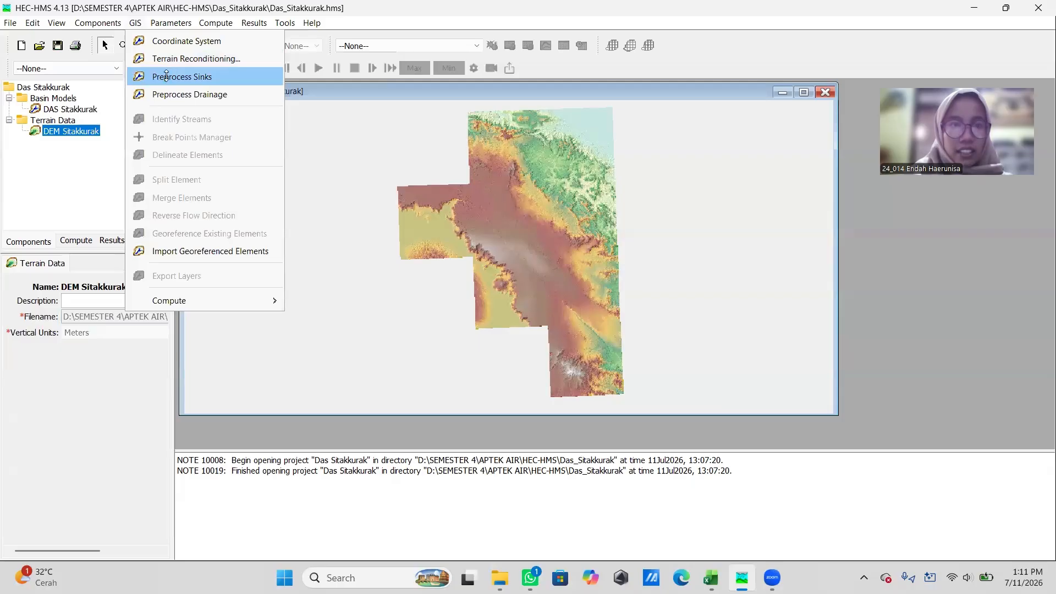
click(166, 77)
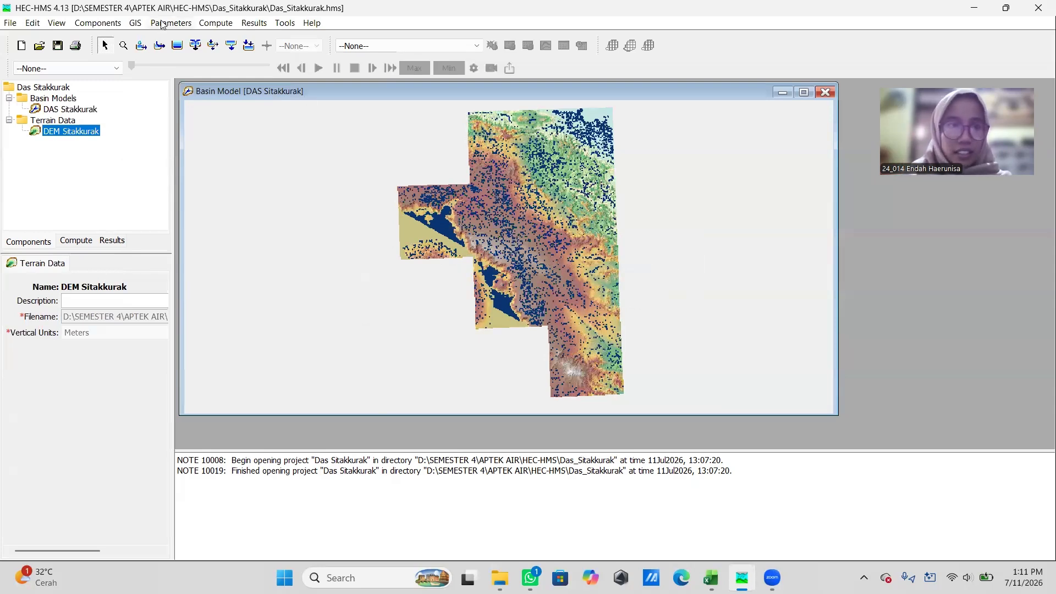
click(140, 26)
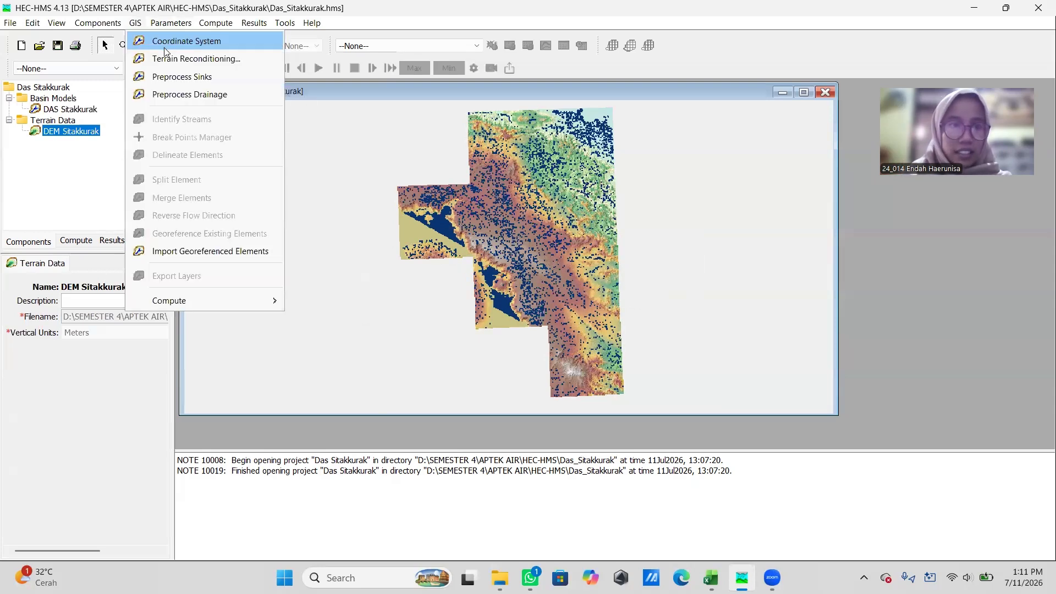
click(174, 97)
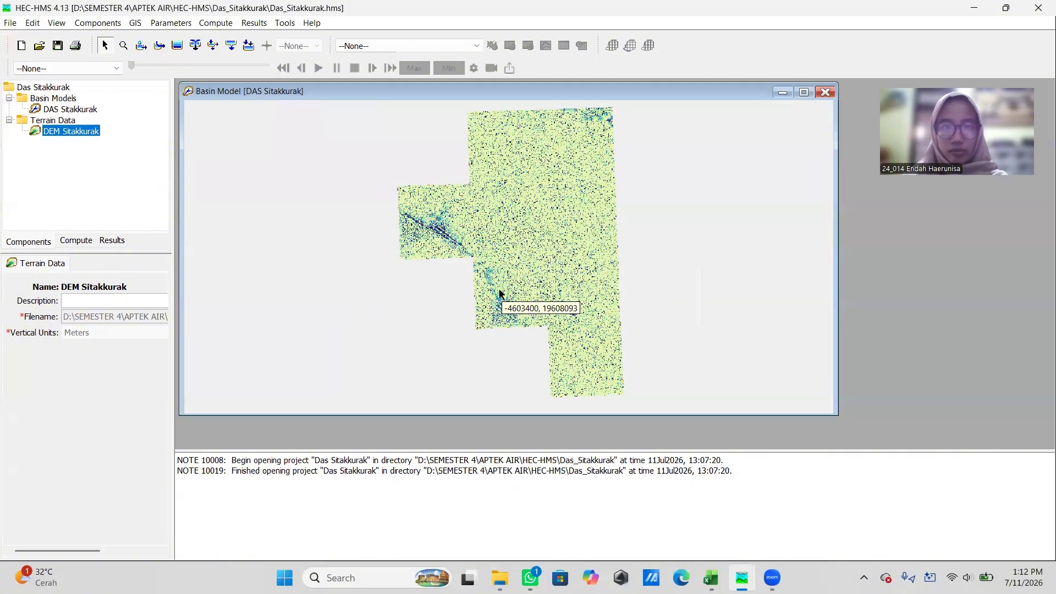
Step: Identify the streams using a stream definition area of 5 km²
click(136, 23)
click(171, 118)
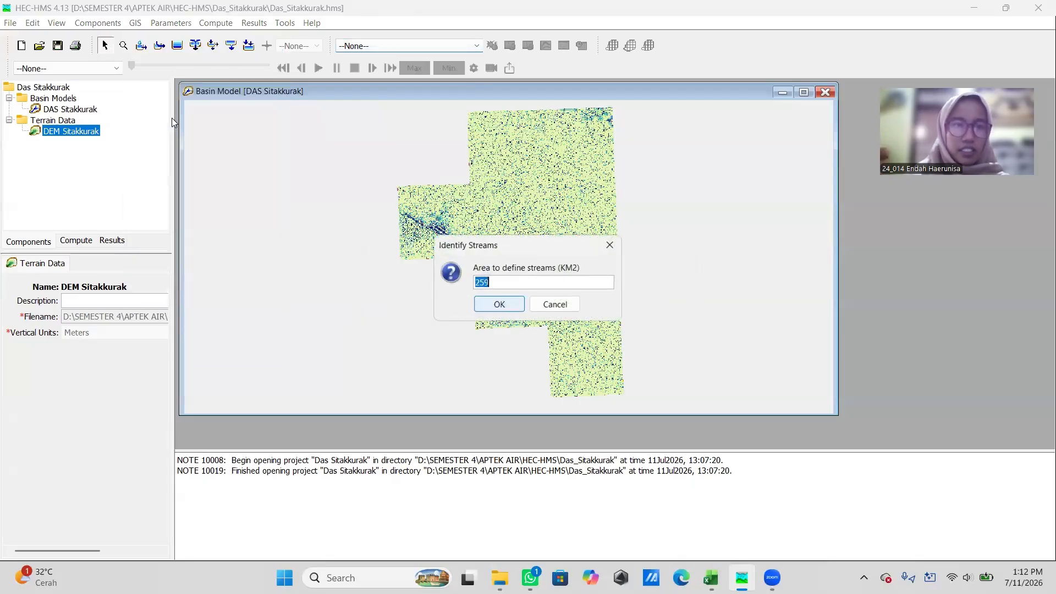
key(BackSpace)
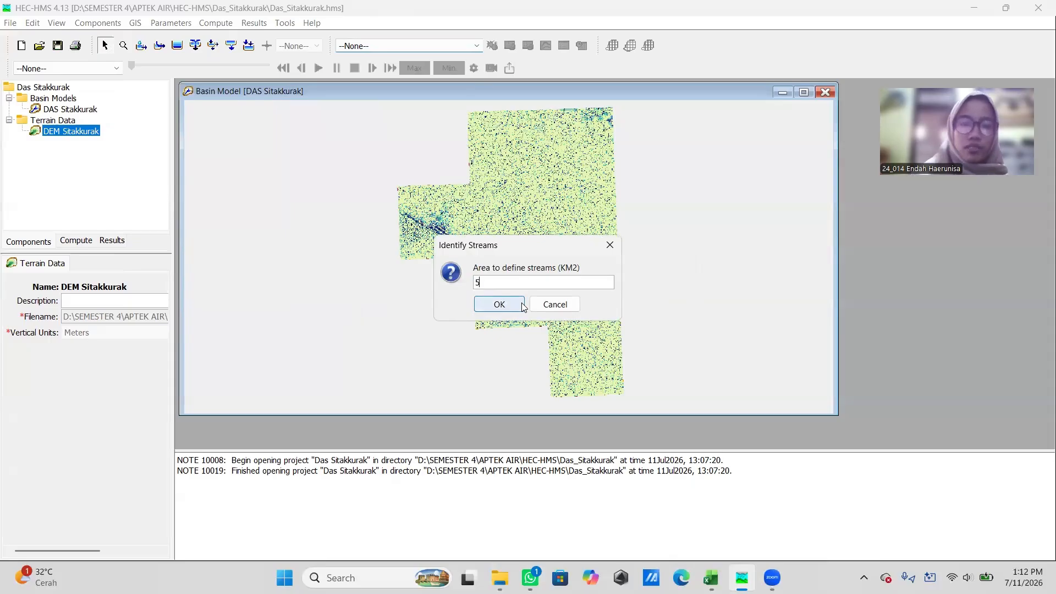
click(523, 305)
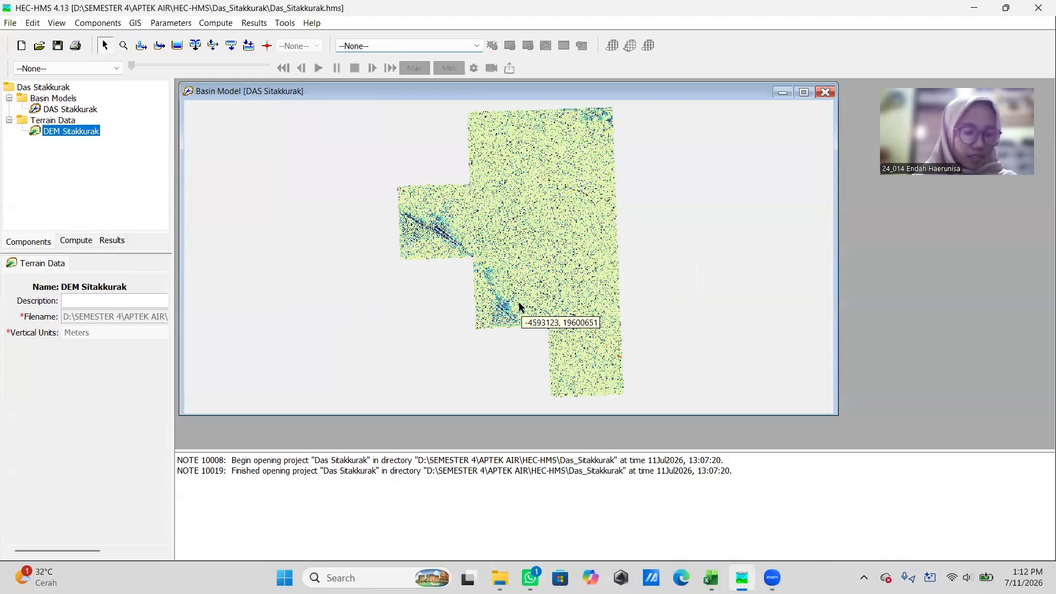
Step: Open the Break Points Manager and try to import break points from a file entered as Titik Bendung
click(136, 23)
click(171, 138)
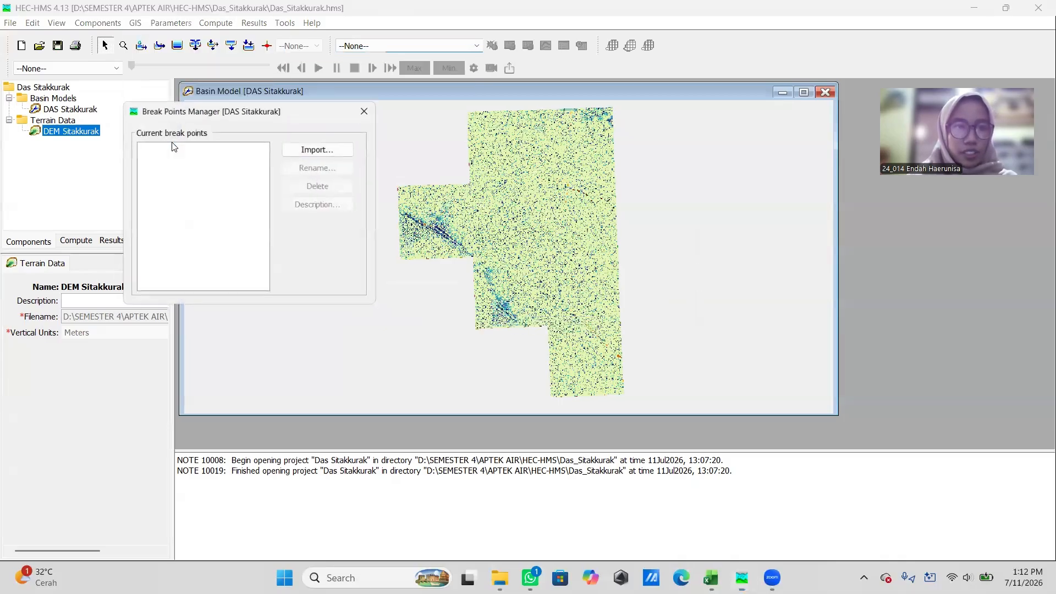
click(312, 150)
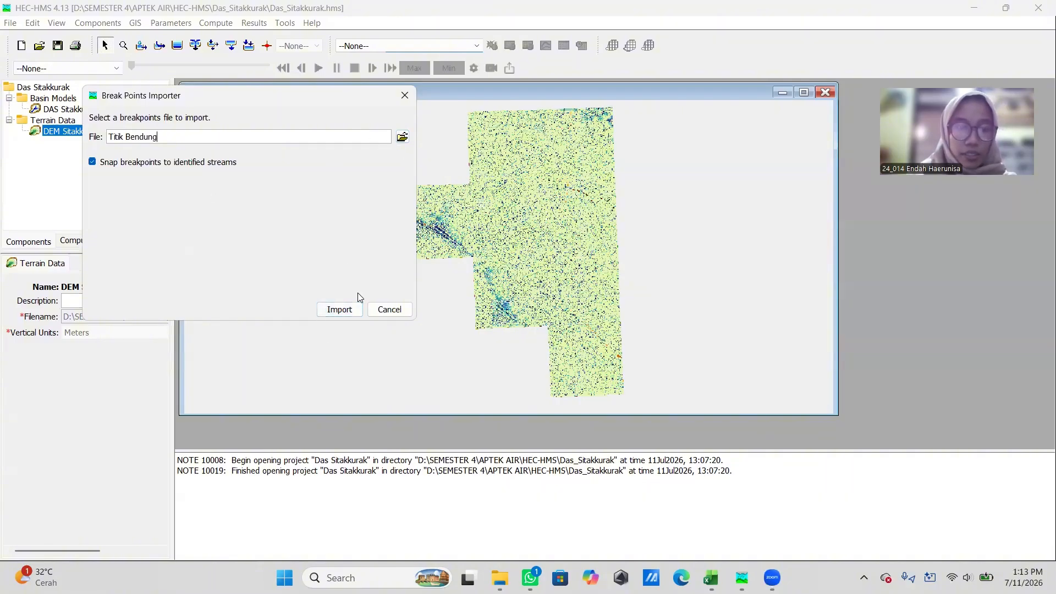
click(352, 314)
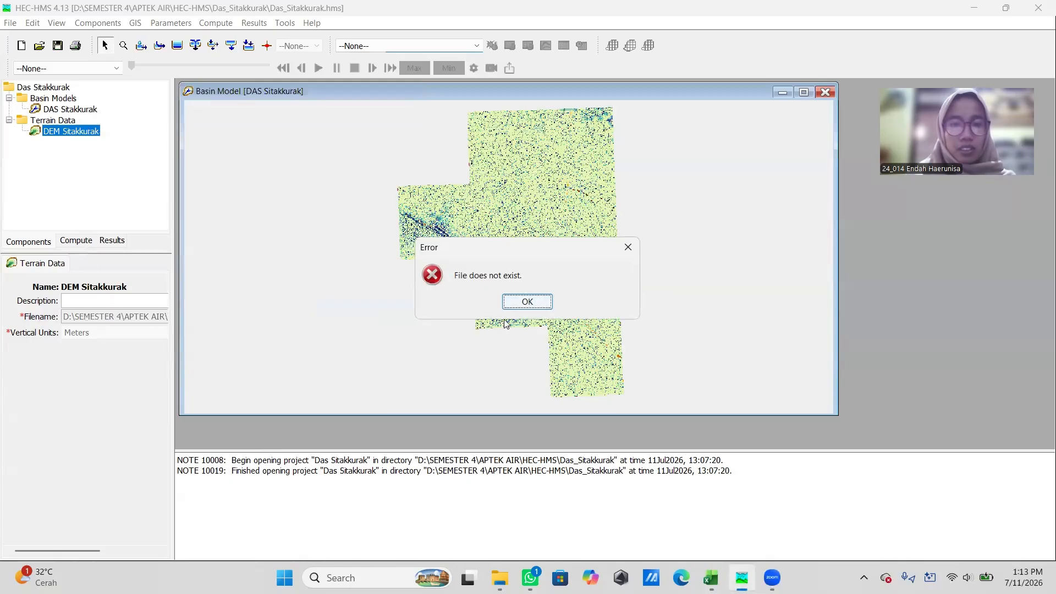
click(526, 302)
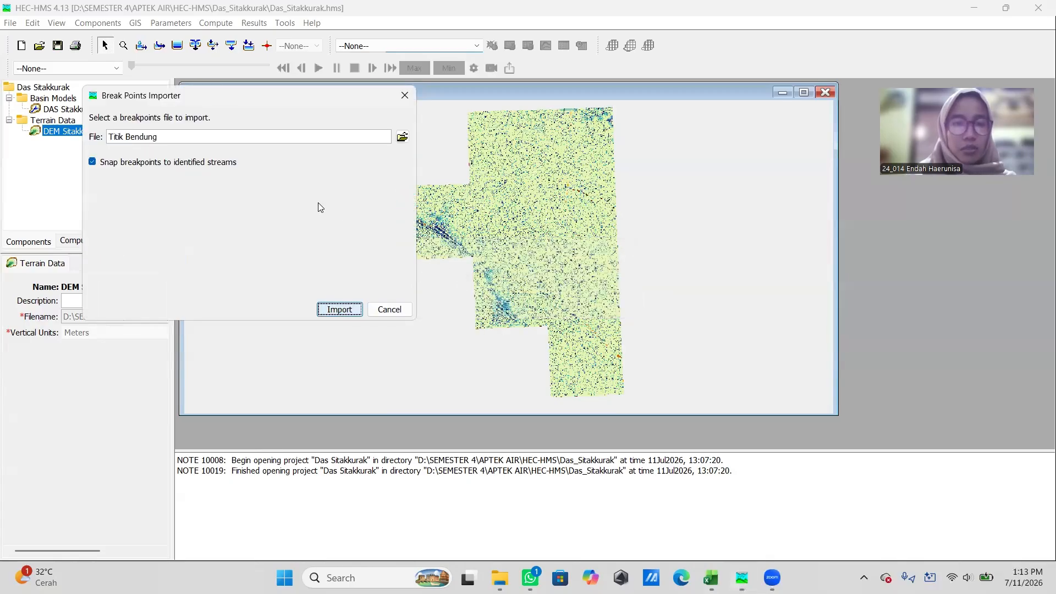
Step: Import the break points from Titik_Bendung.shp in the DATA DEMNAS folder, snapping them to the identified streams
click(403, 137)
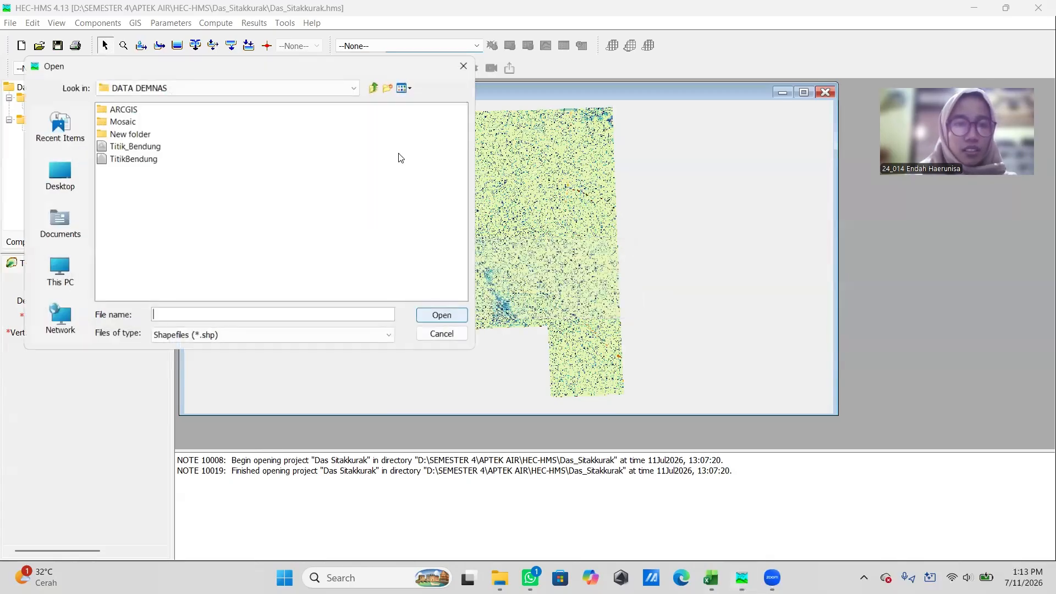
click(139, 148)
click(462, 316)
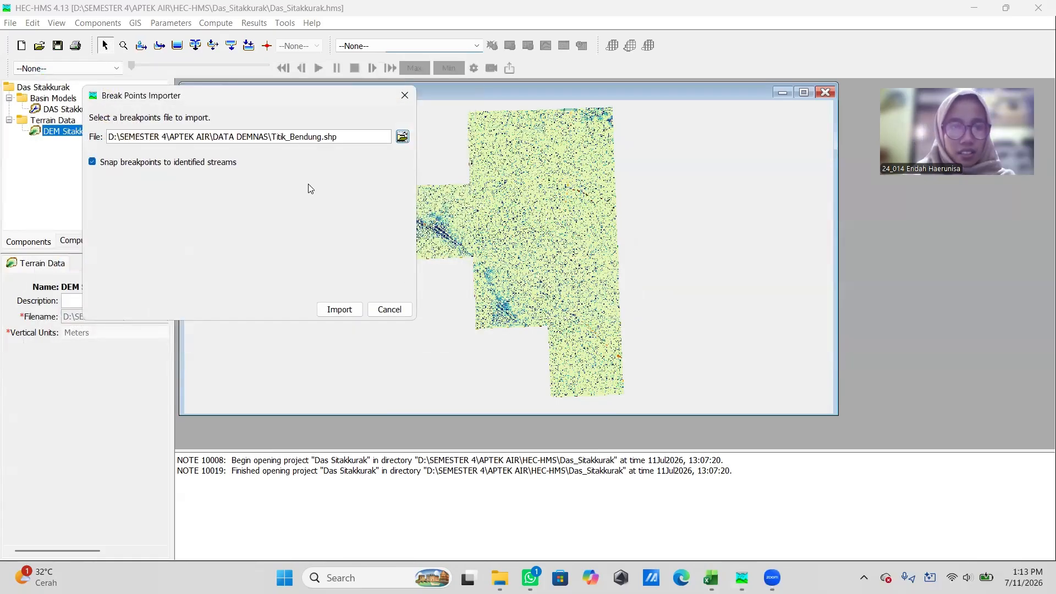
click(402, 137)
click(135, 147)
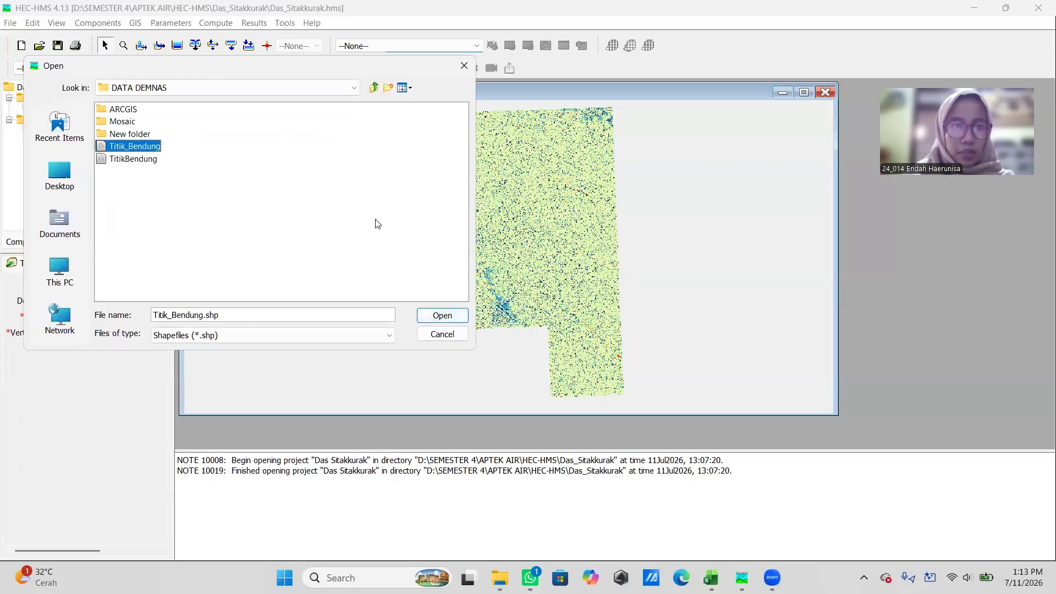
click(443, 315)
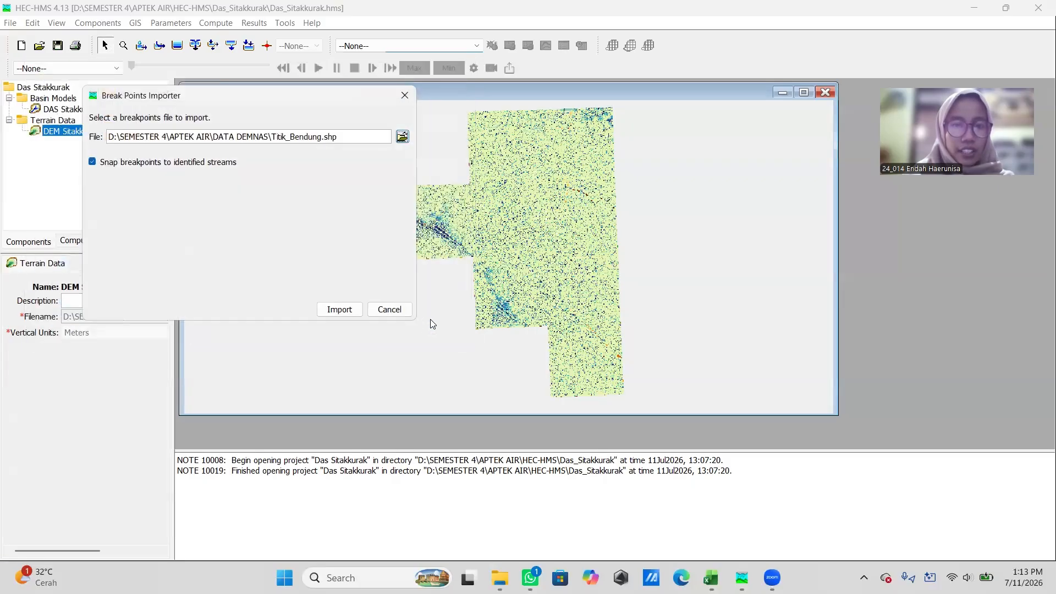
click(341, 304)
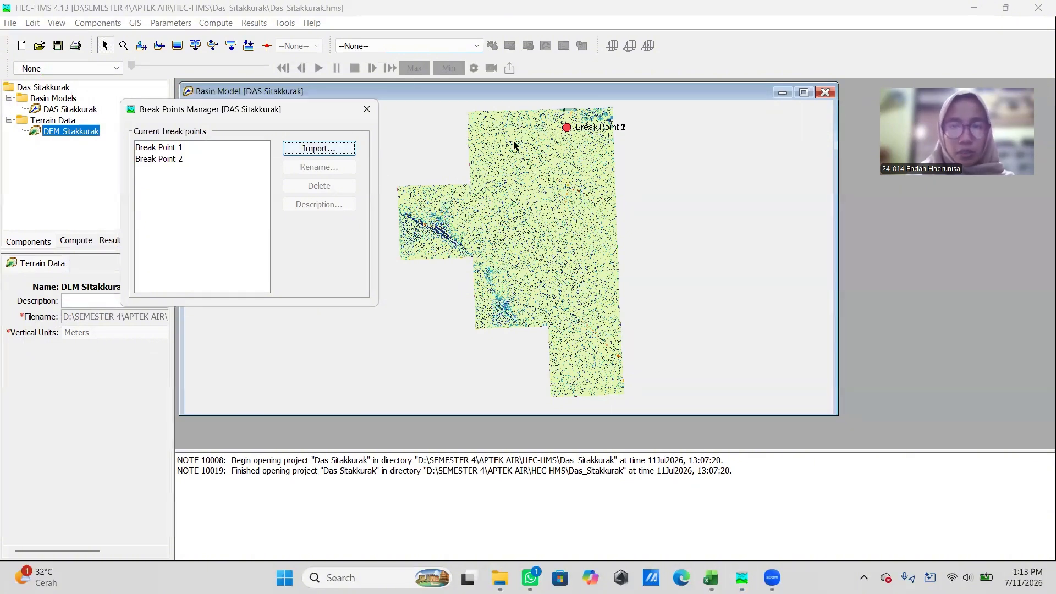
Step: Delete Break Point 2 from the basin model's break points and close the Break Points Manager
click(161, 159)
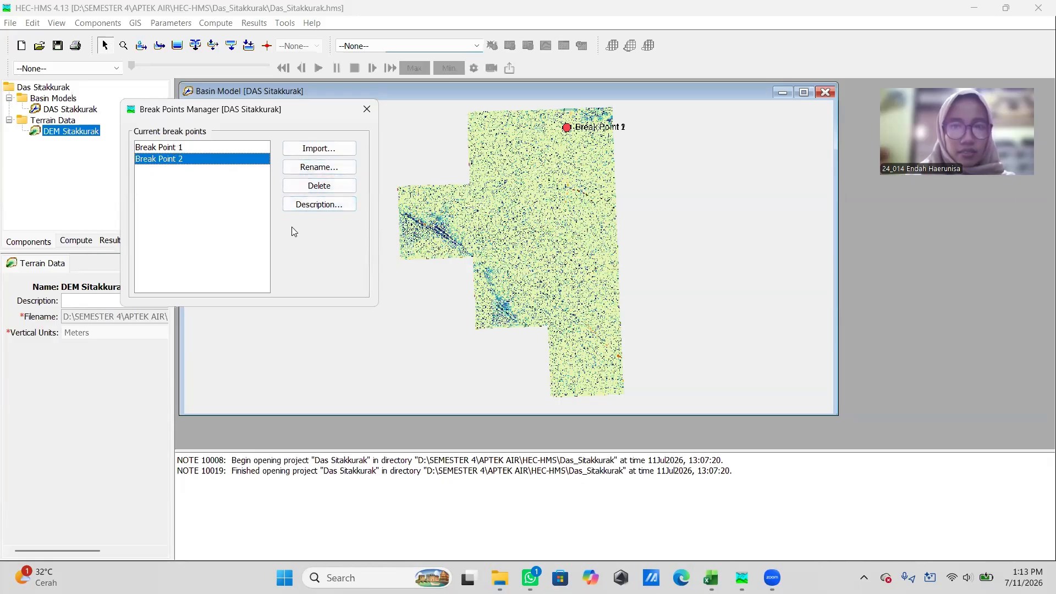
click(307, 187)
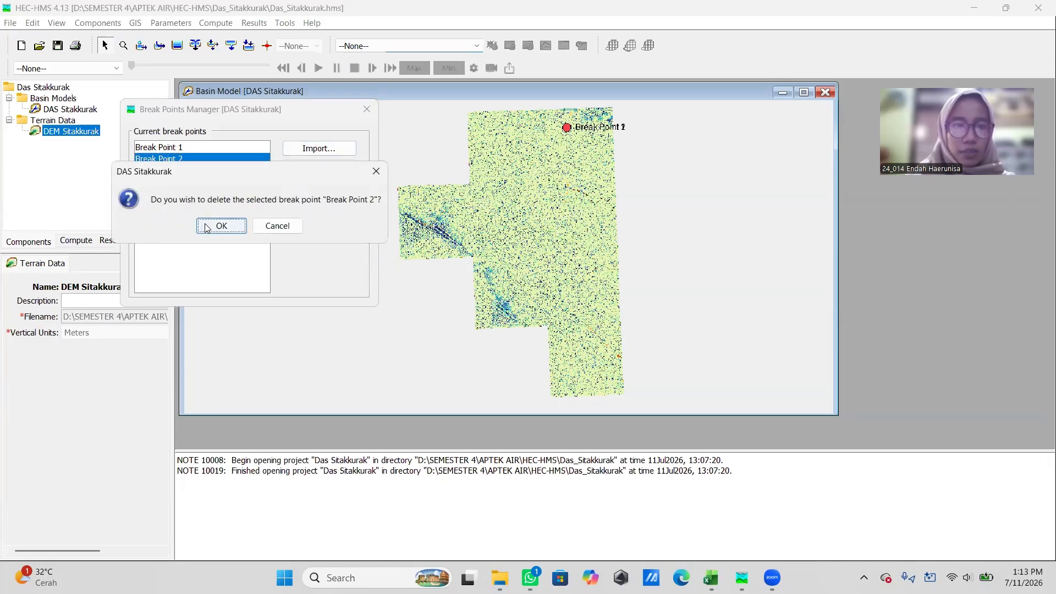
click(207, 228)
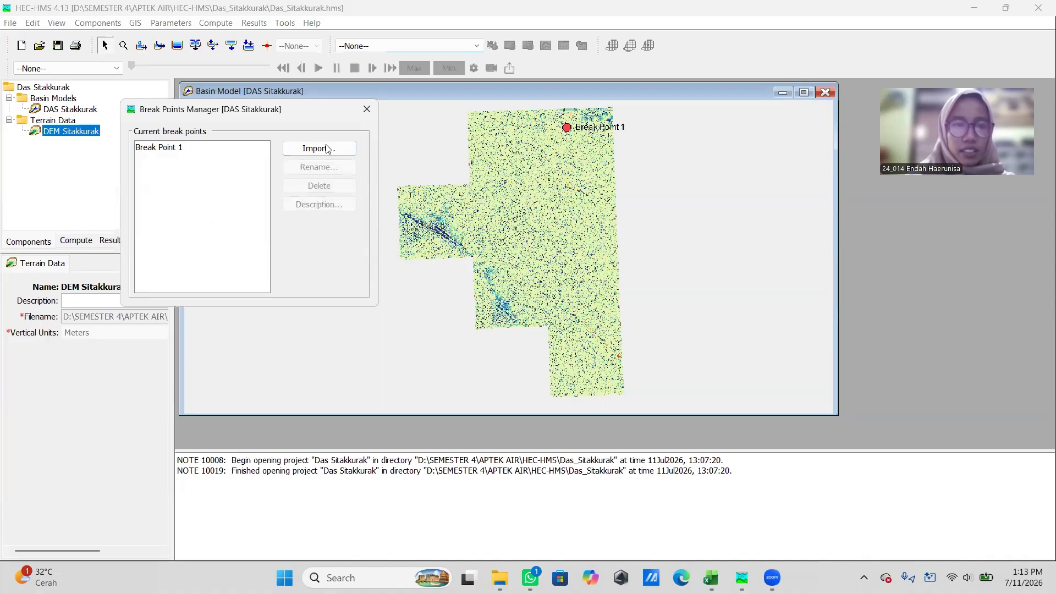
click(354, 119)
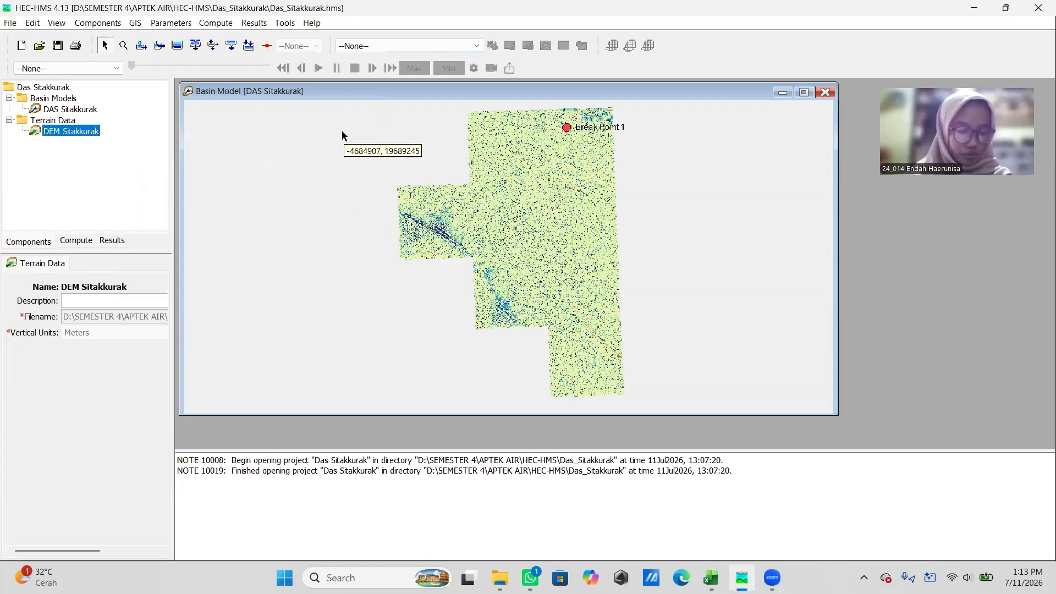
Step: Start delineating the basin model's elements with the subbasin prefix Subbasin and the reach prefix Reach
click(136, 22)
click(176, 156)
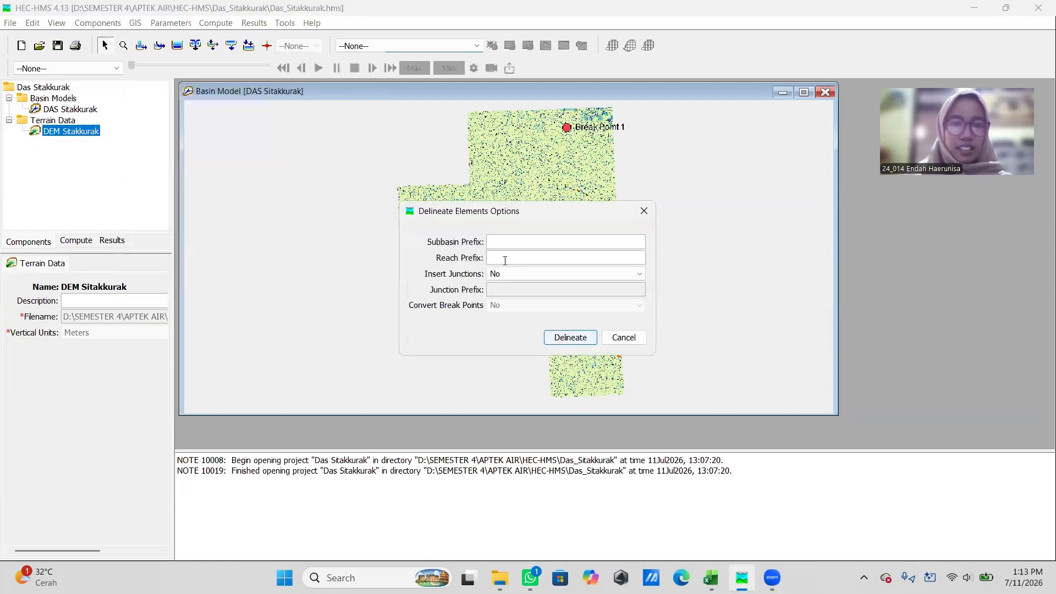
click(518, 245)
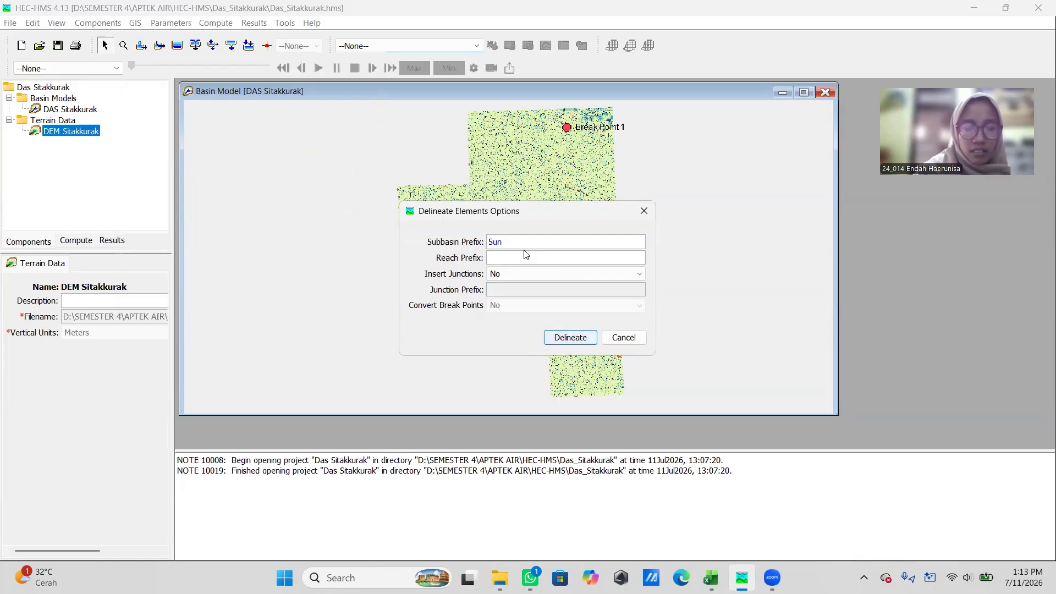
text(Subbasi)
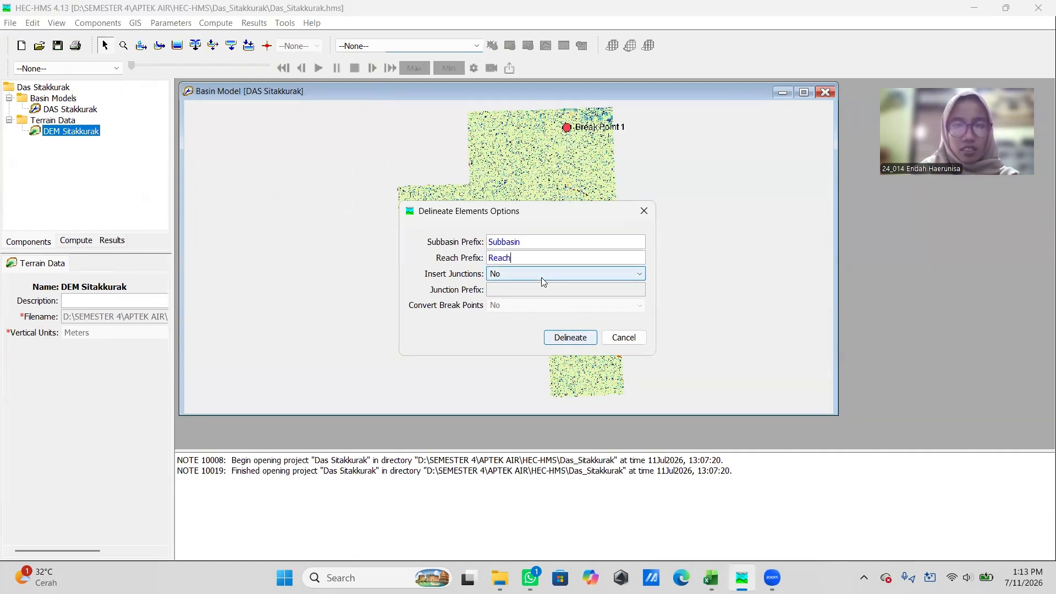
Step: Delineate the elements with junctions inserted under the prefix Junction and break points converted
click(513, 275)
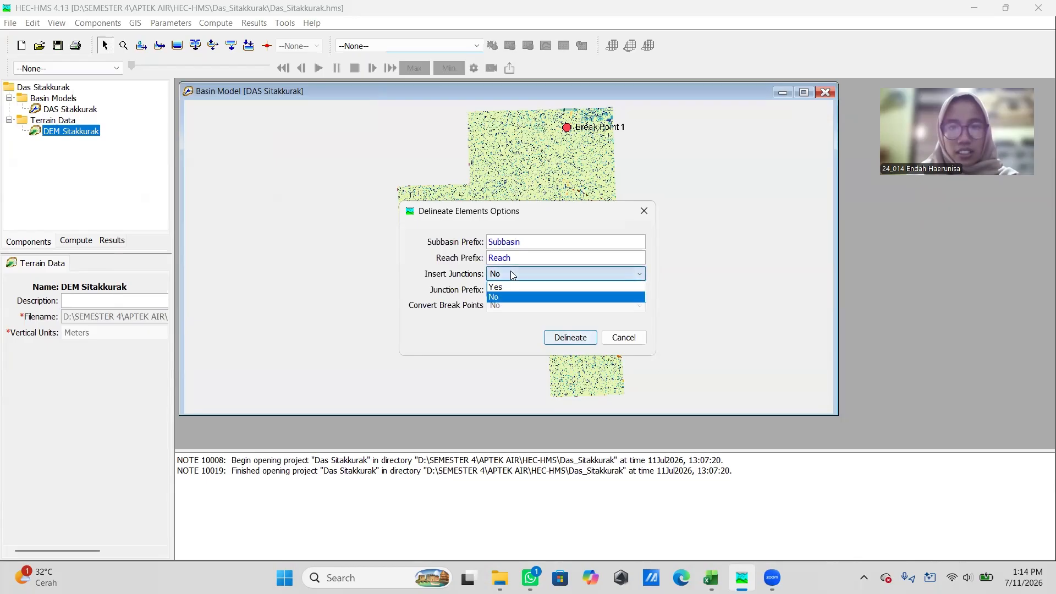
click(519, 287)
click(513, 306)
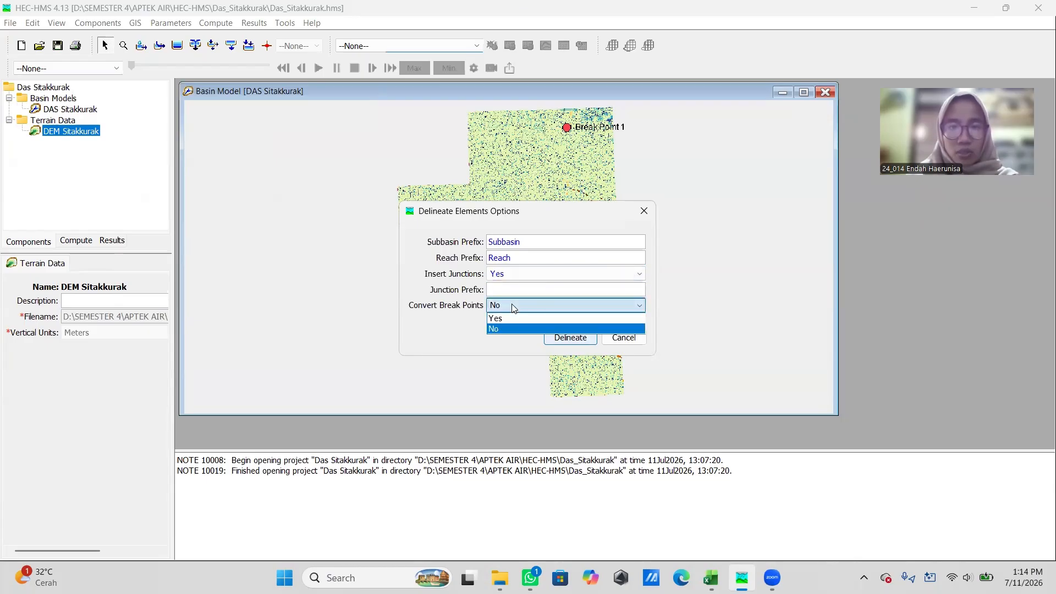
click(526, 319)
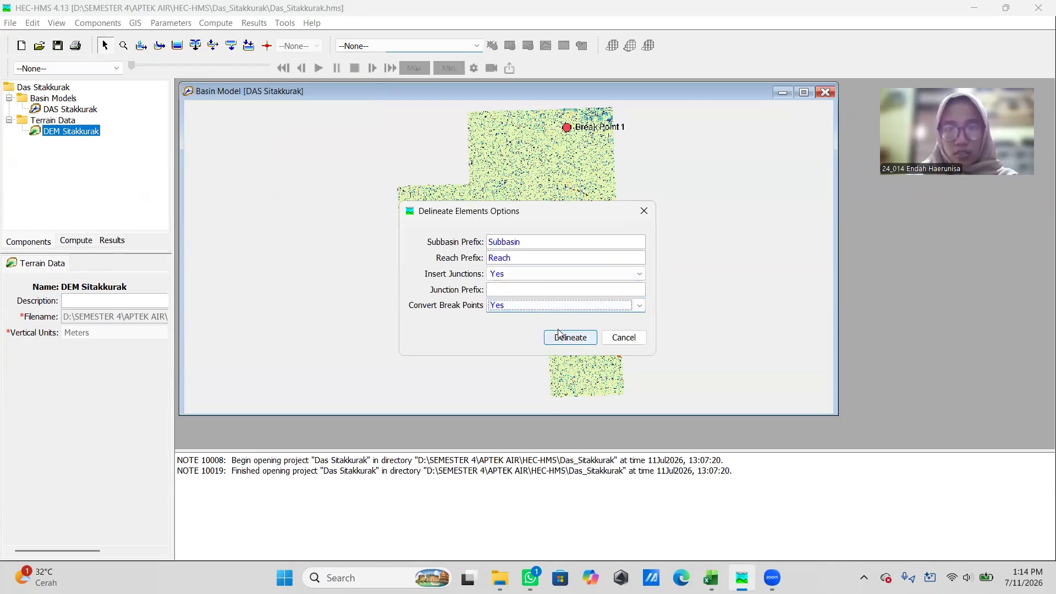
click(588, 291)
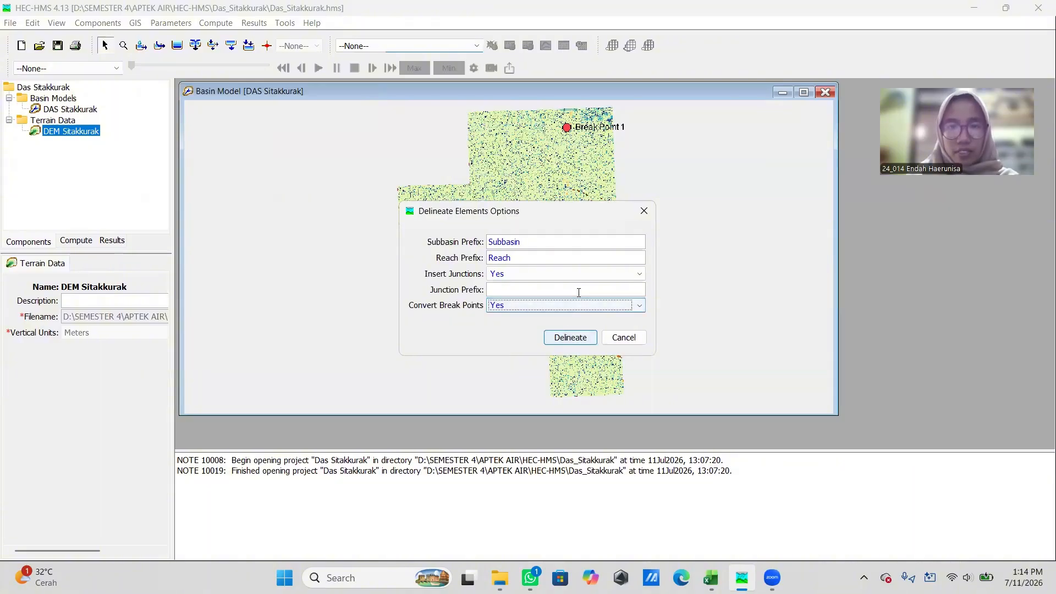
text(J)
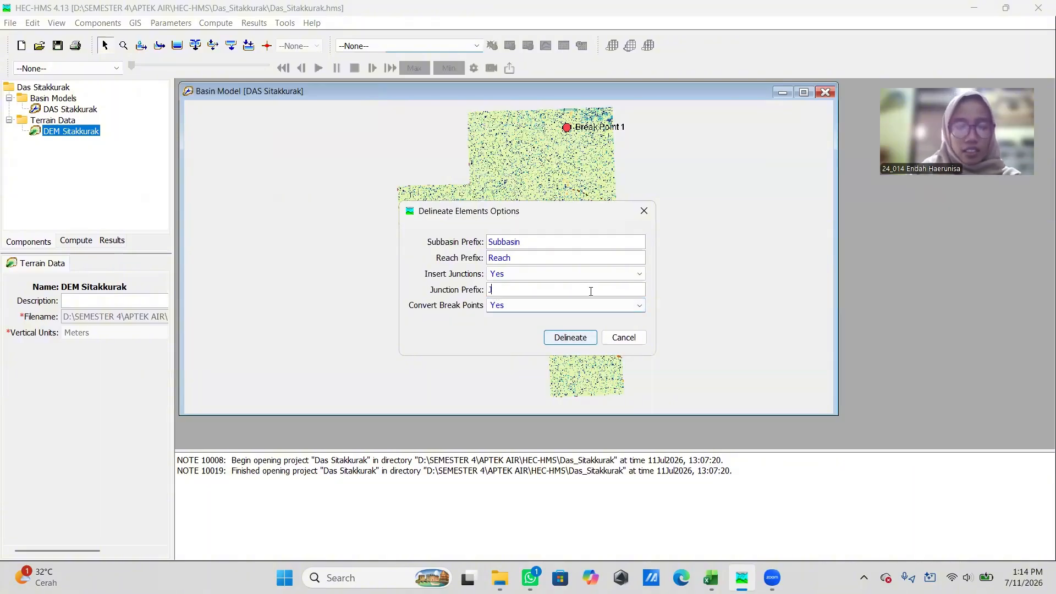
text(untio)
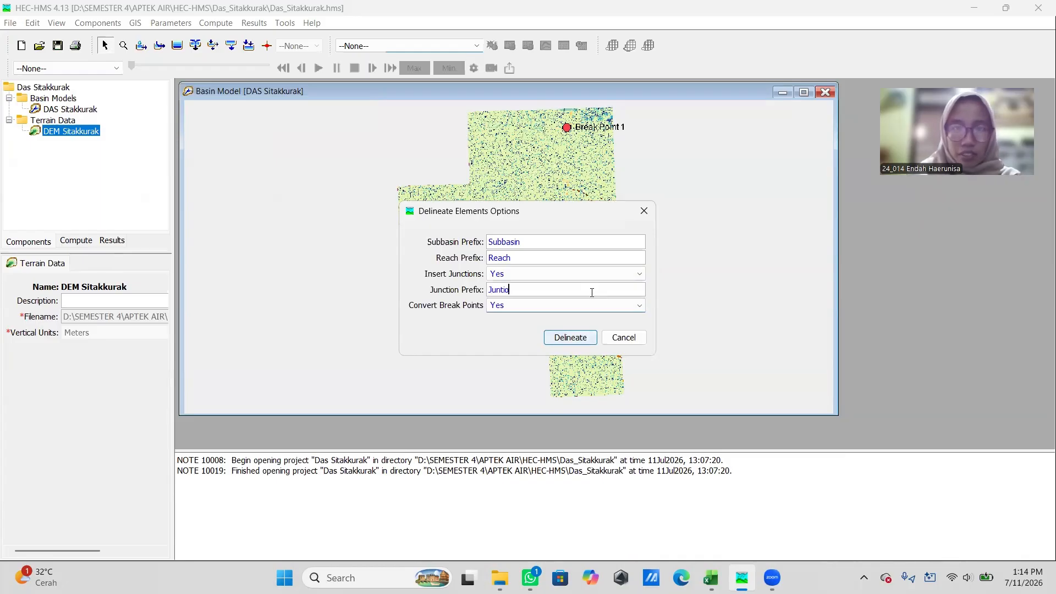
key(BackSpace)
key(BackSpace)
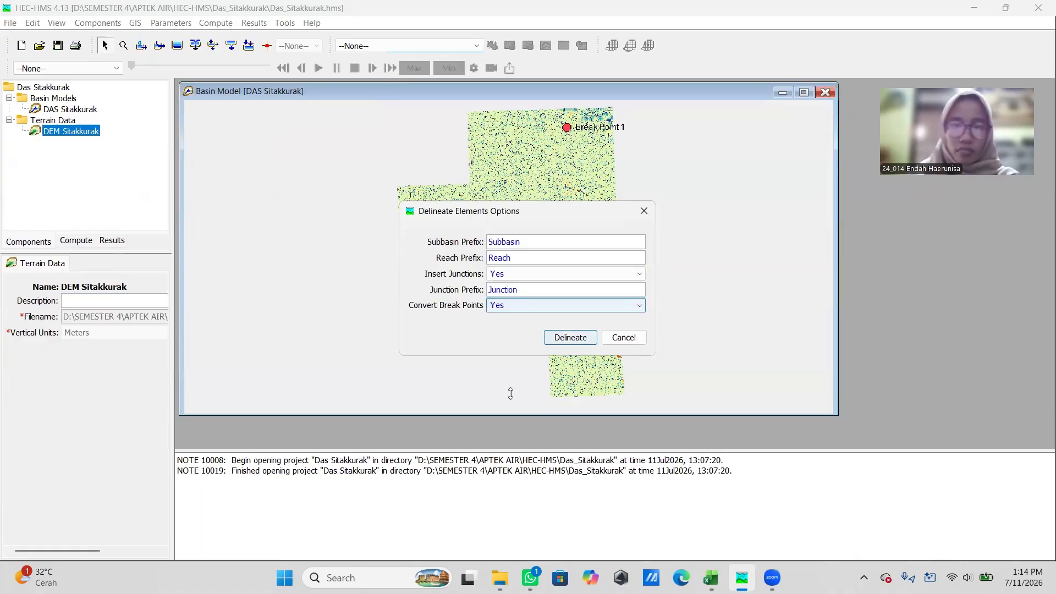
click(565, 341)
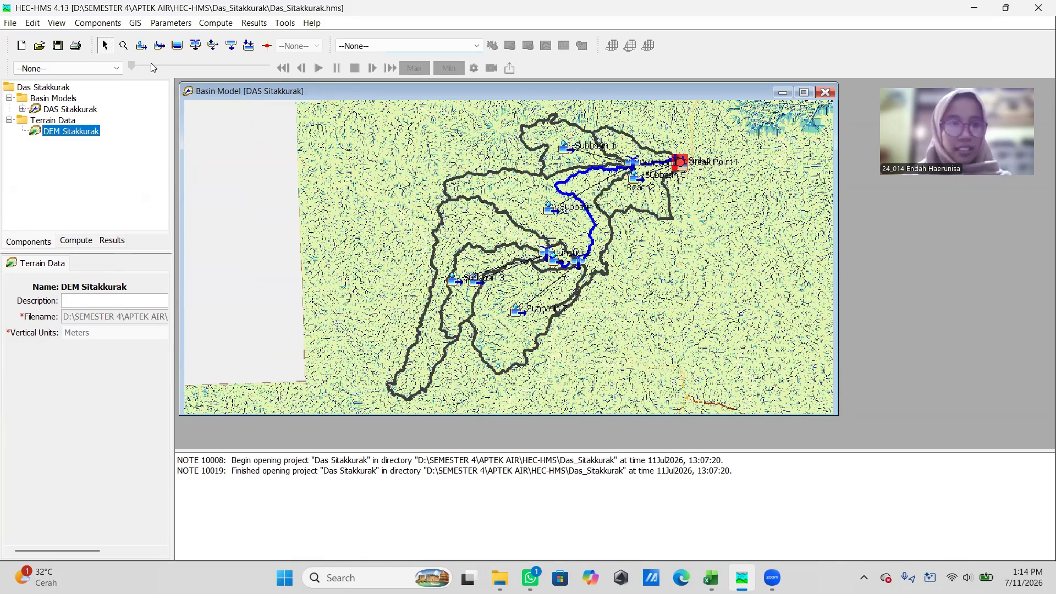
Step: Change the canopy method for all subbasins in the basin model to Simple Canopy
click(180, 27)
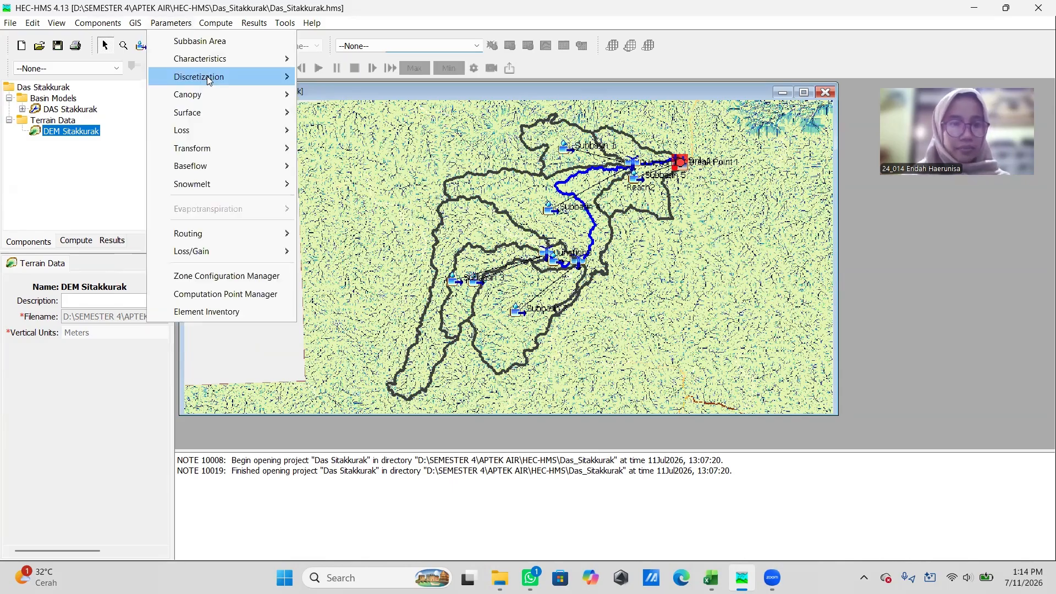
mouse_move(209, 80)
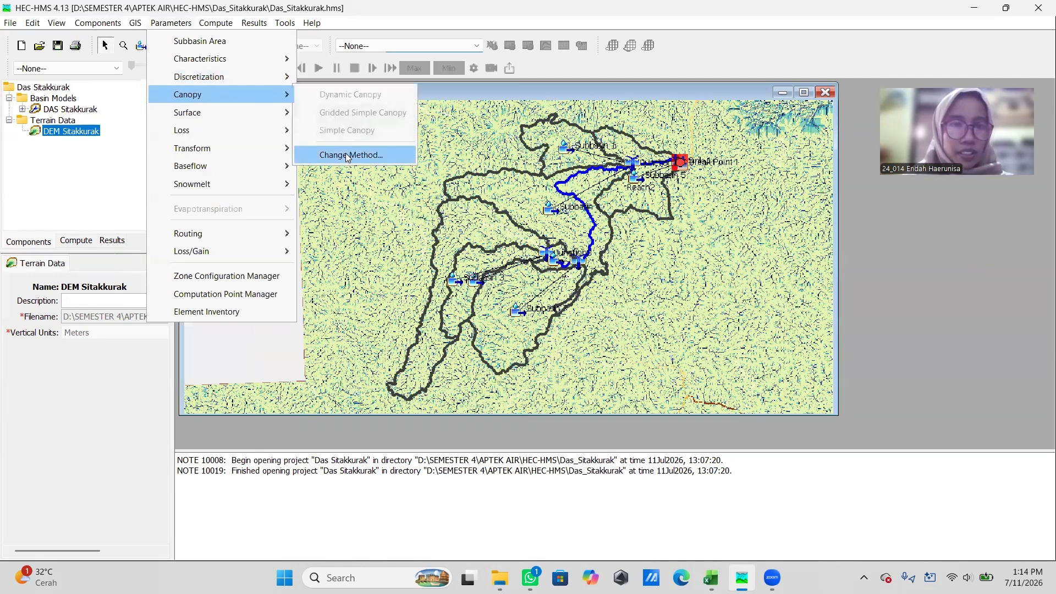
click(352, 154)
click(499, 303)
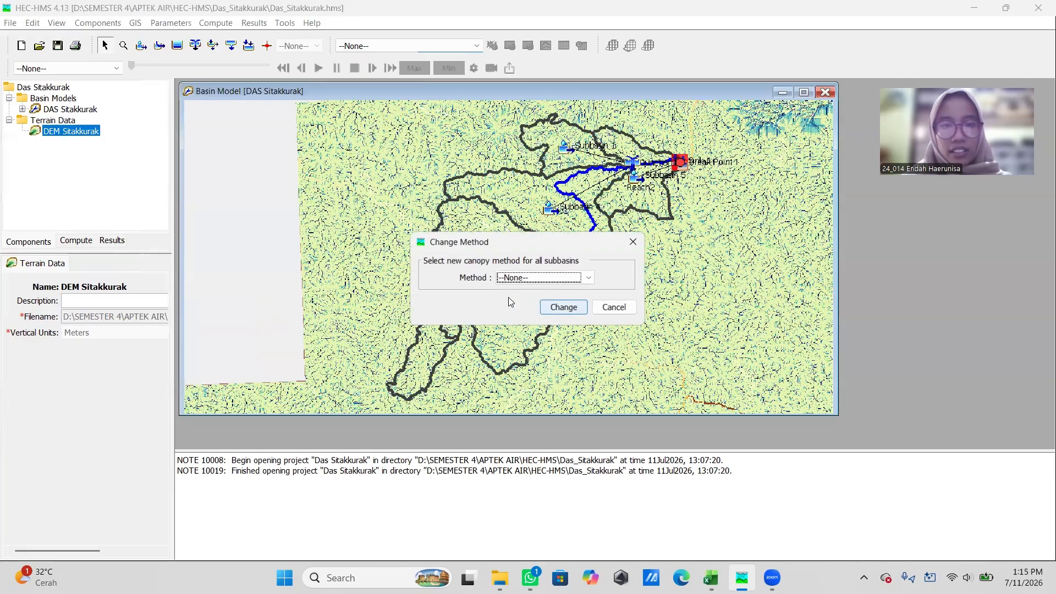
click(538, 286)
click(544, 324)
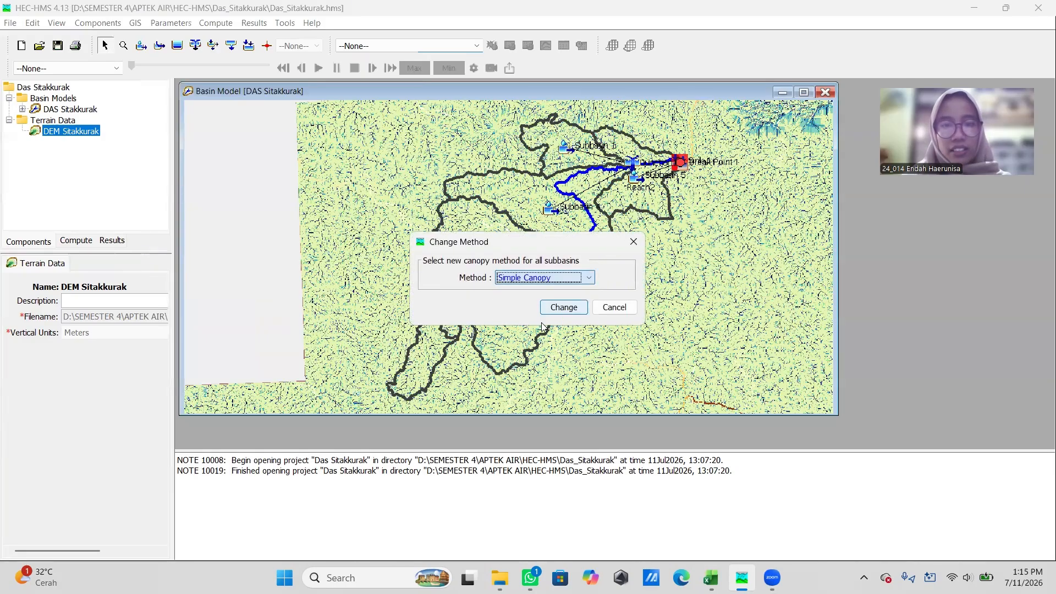
click(555, 313)
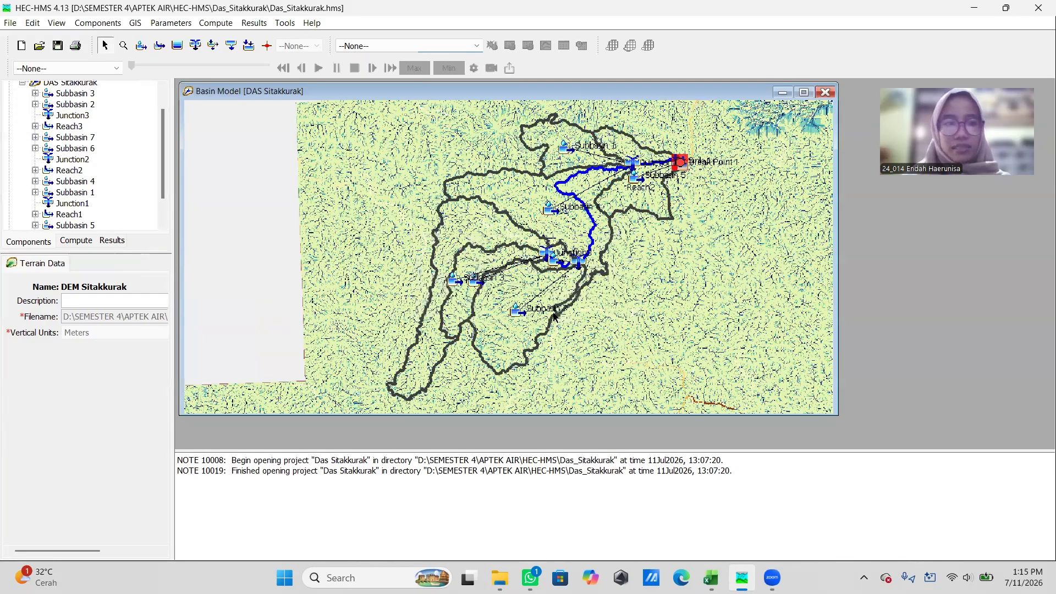
Step: Change the surface method for all subbasins in the basin model to Simple Surface
scroll(63, 164, down, 1)
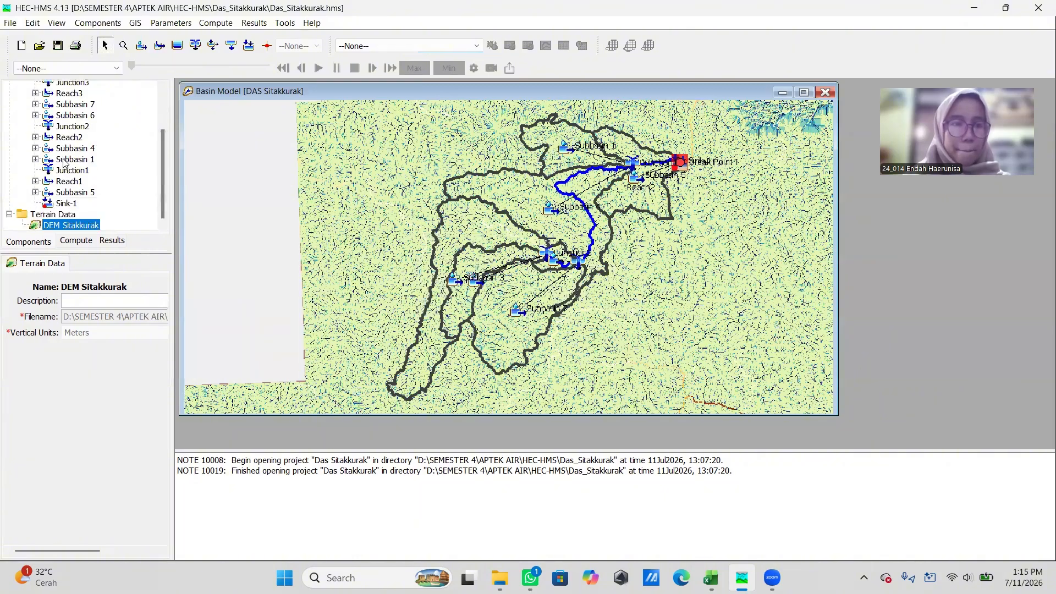
scroll(64, 163, up, 2)
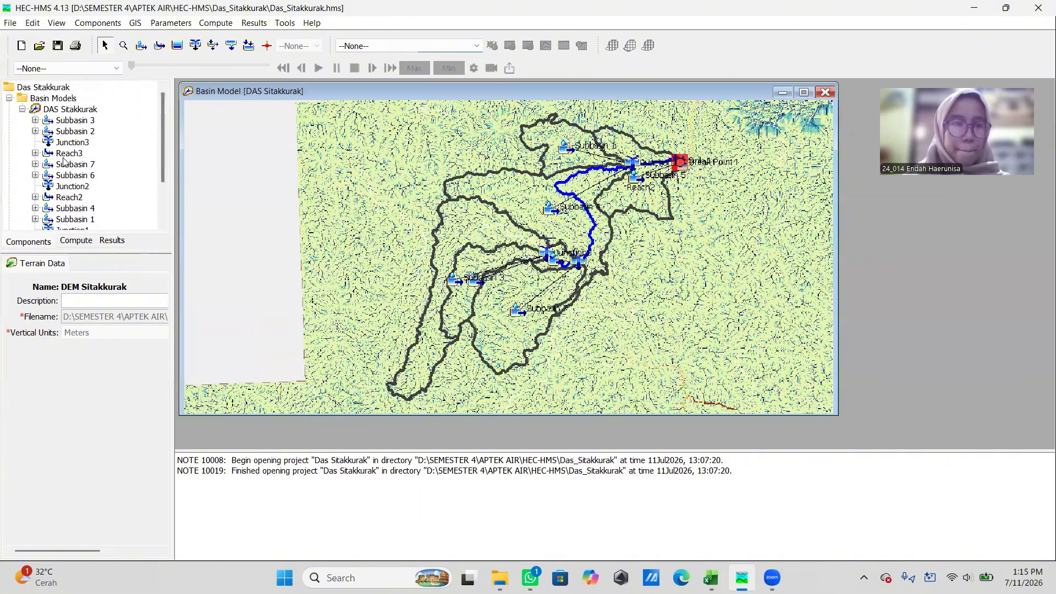
click(163, 24)
mouse_move(161, 59)
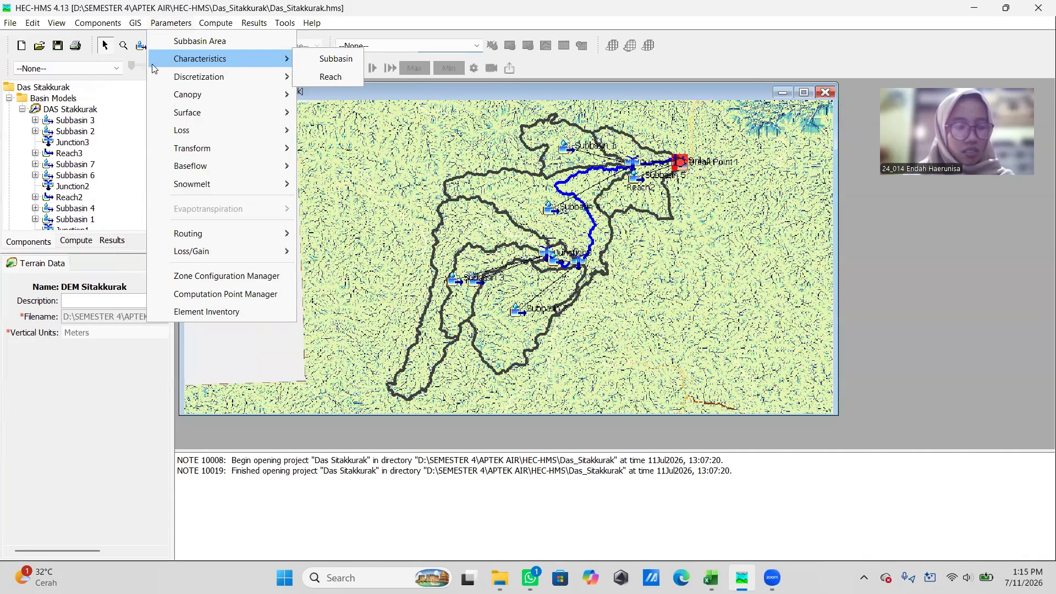
mouse_move(165, 111)
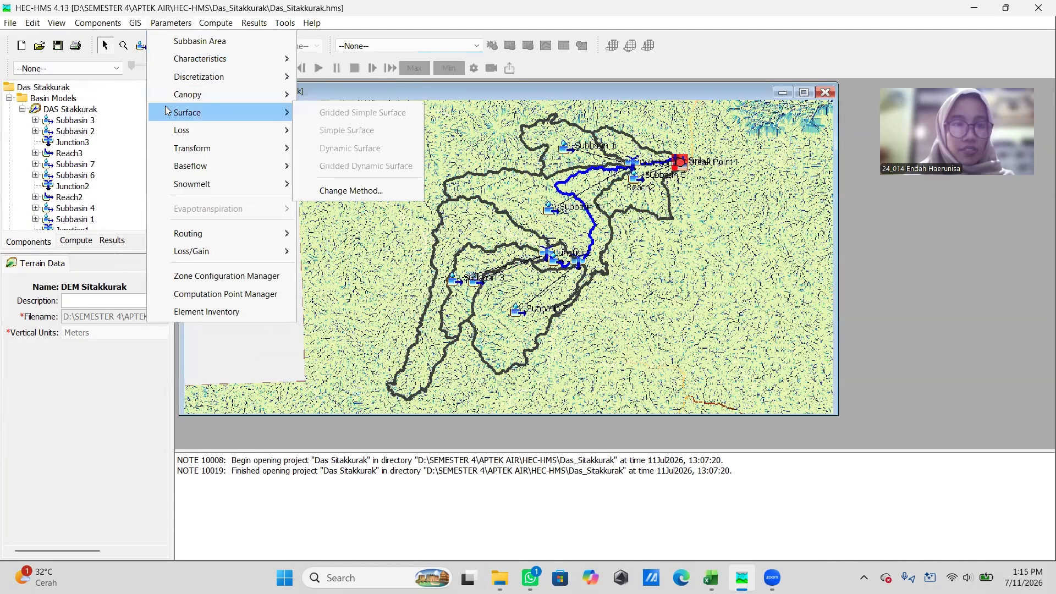
click(355, 190)
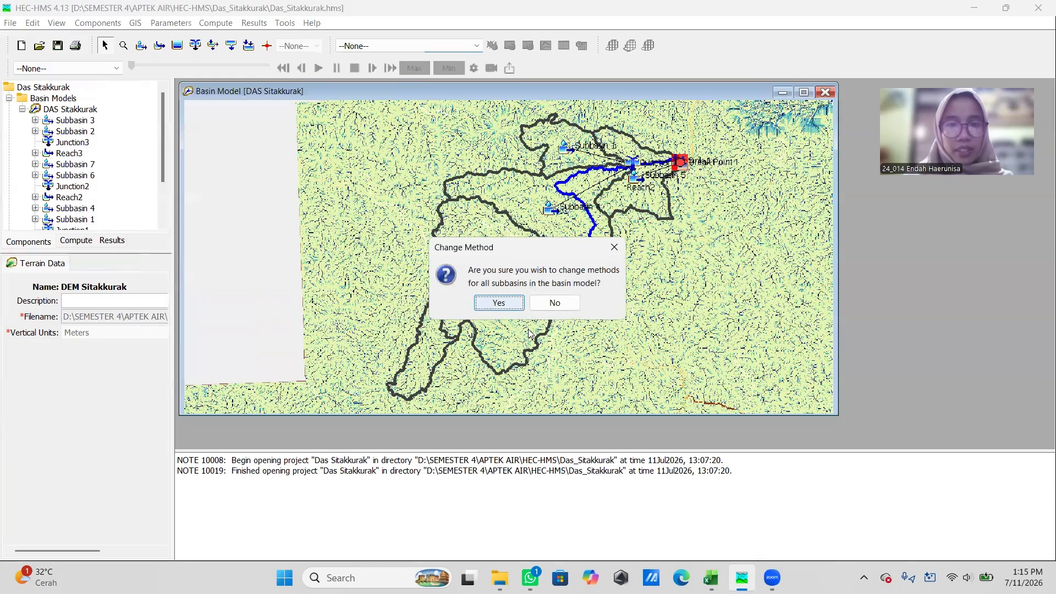
click(498, 302)
click(520, 281)
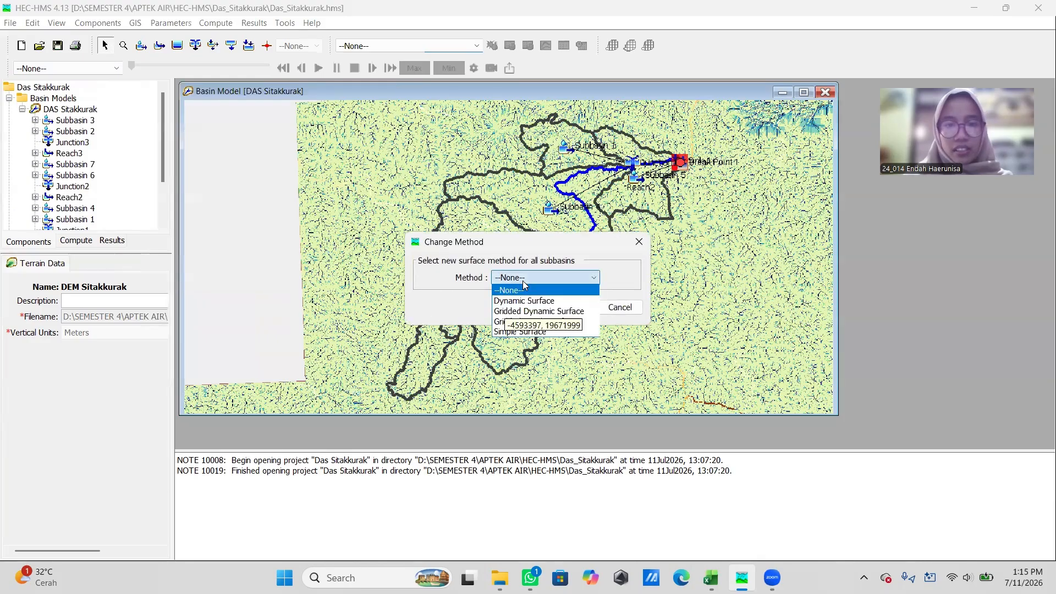
click(528, 333)
click(568, 307)
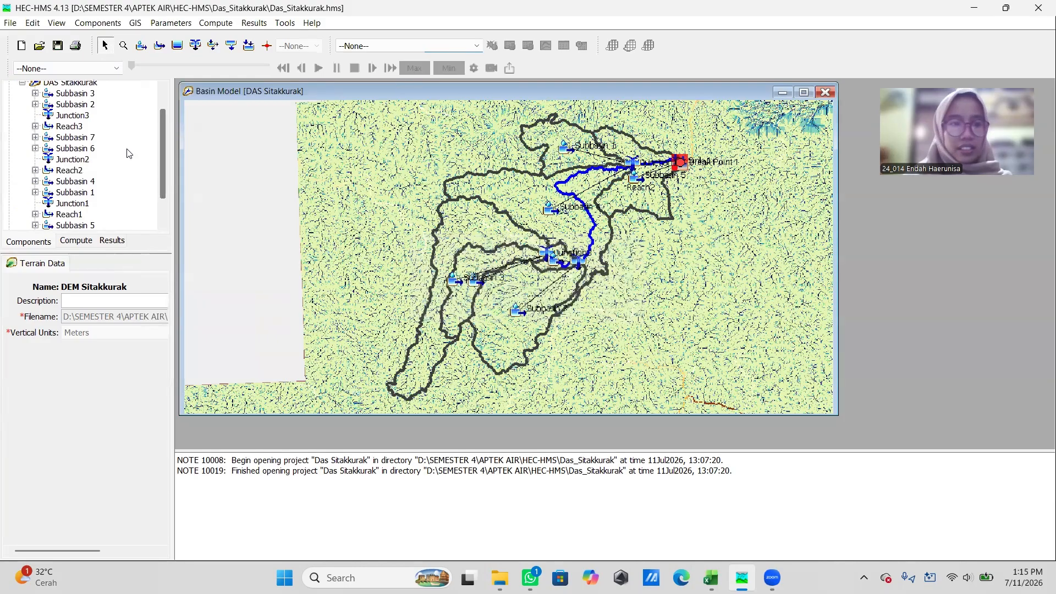
Step: Change the loss method for all subbasins in the basin model to Deficit and Constant
scroll(129, 154, up, 1)
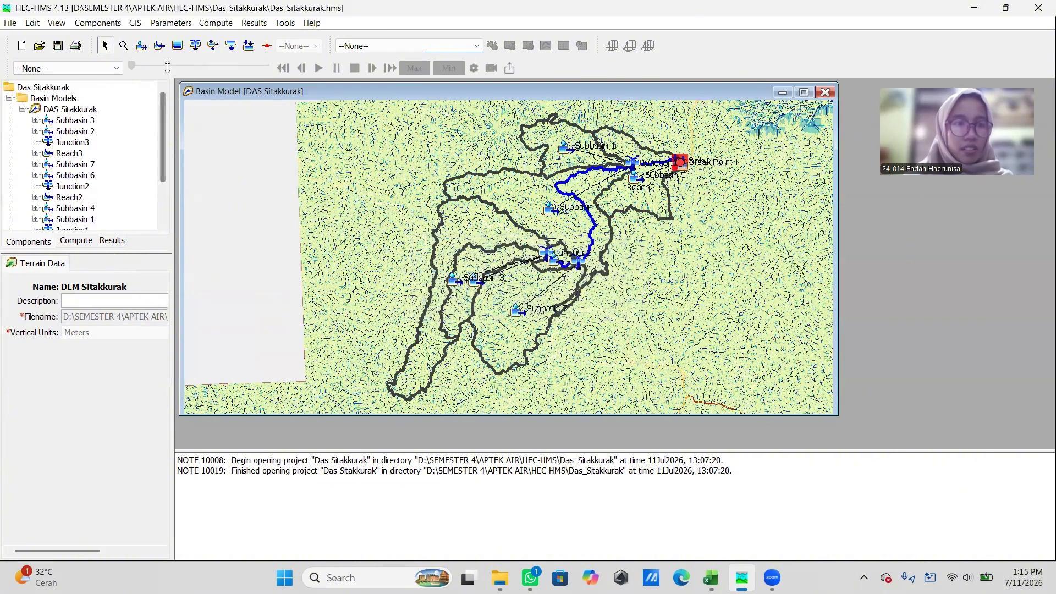
click(171, 23)
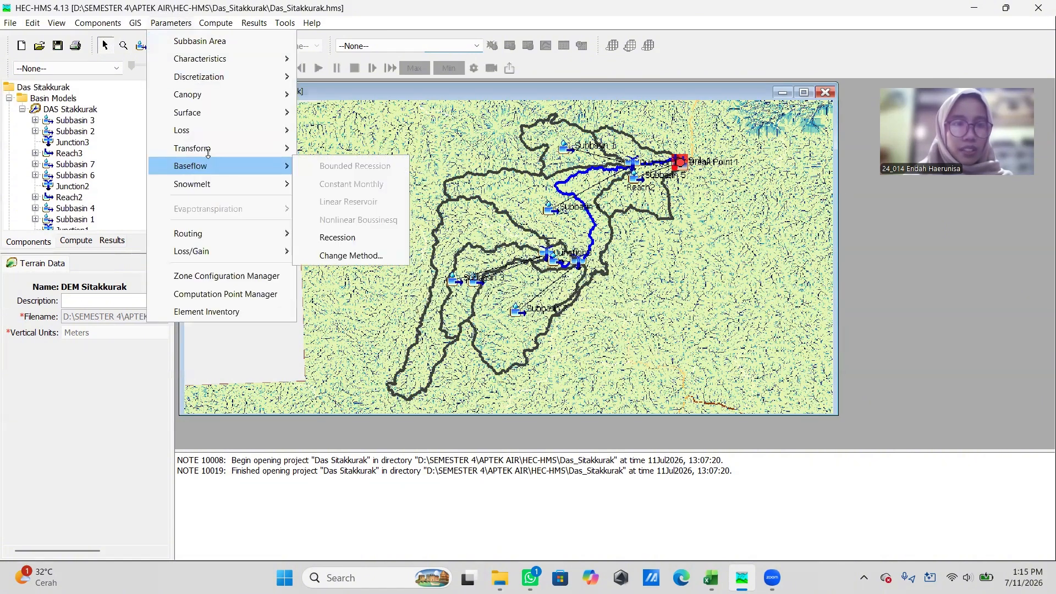
mouse_move(208, 130)
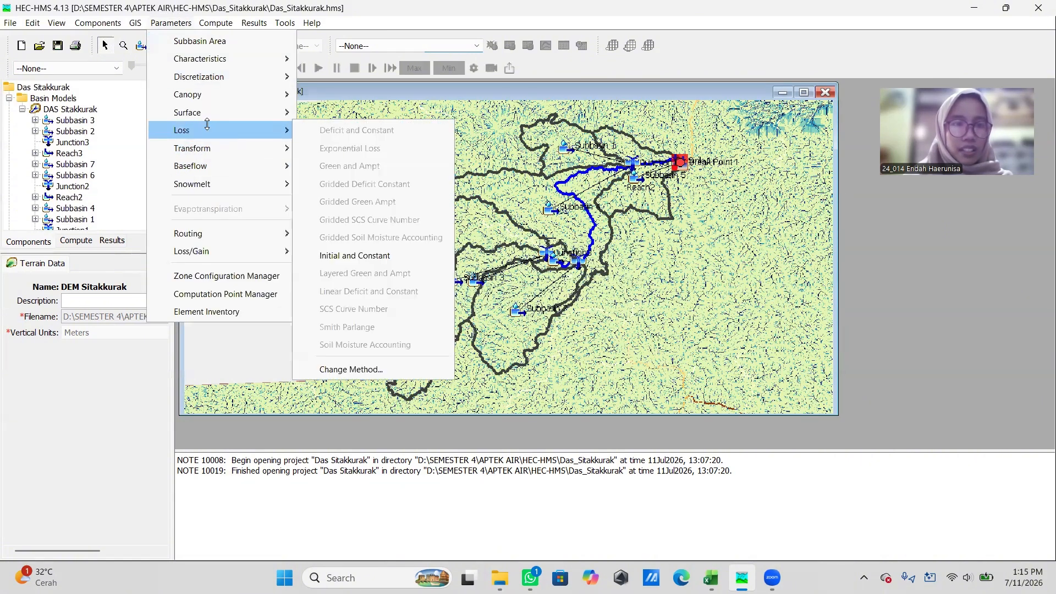
click(383, 368)
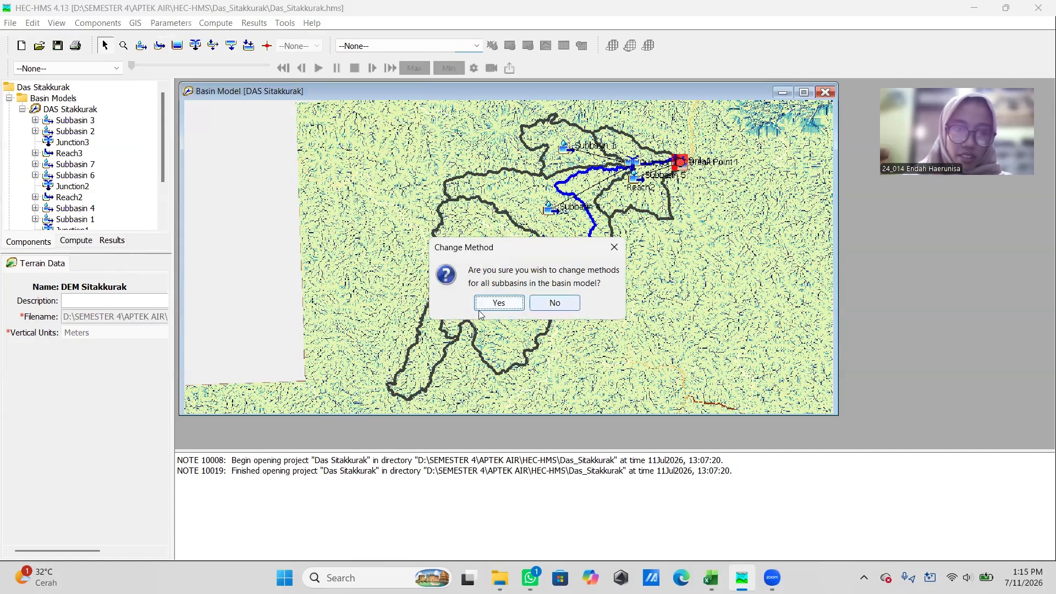
click(499, 303)
click(547, 279)
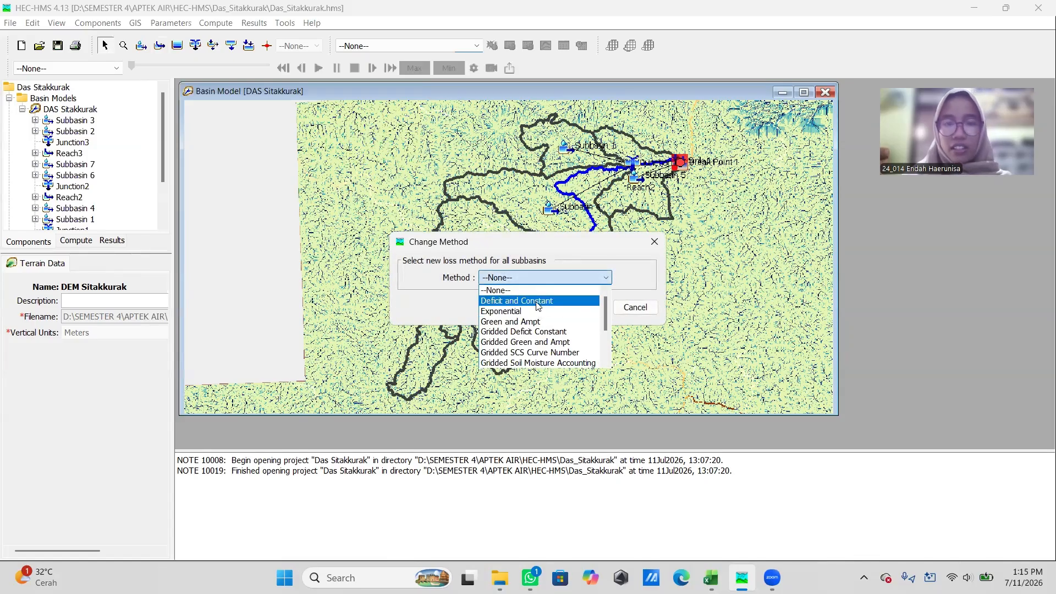
click(538, 302)
click(582, 307)
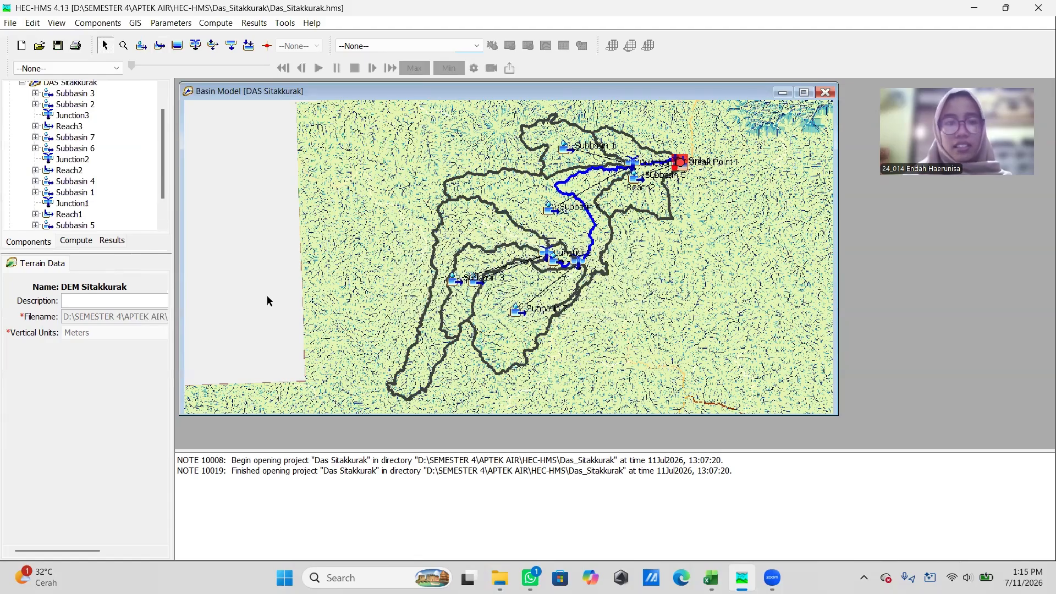
Step: Change the transform method for all subbasins in the basin model to None
click(163, 23)
mouse_move(206, 153)
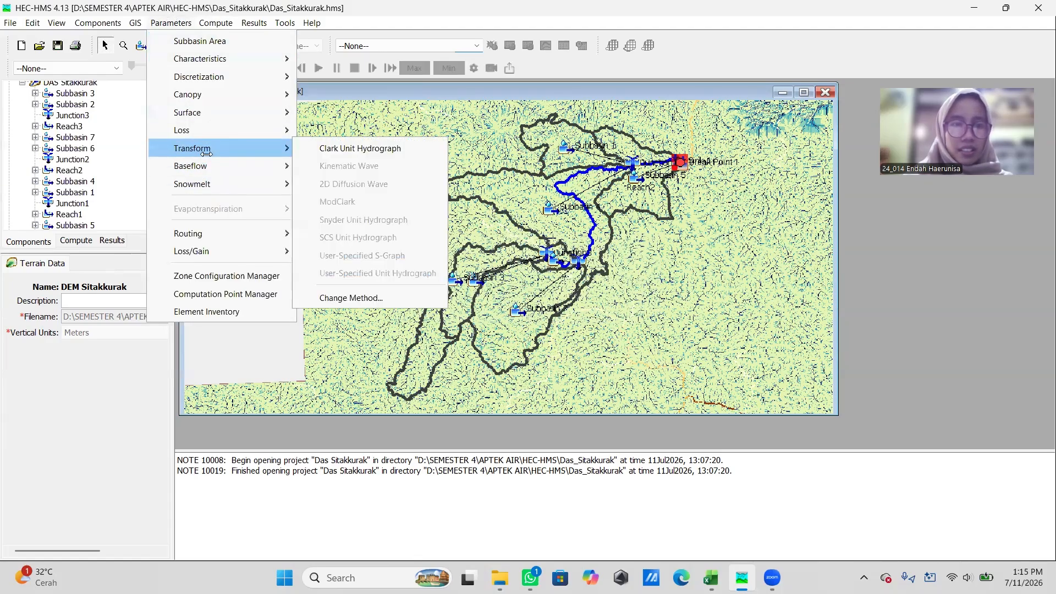
click(352, 298)
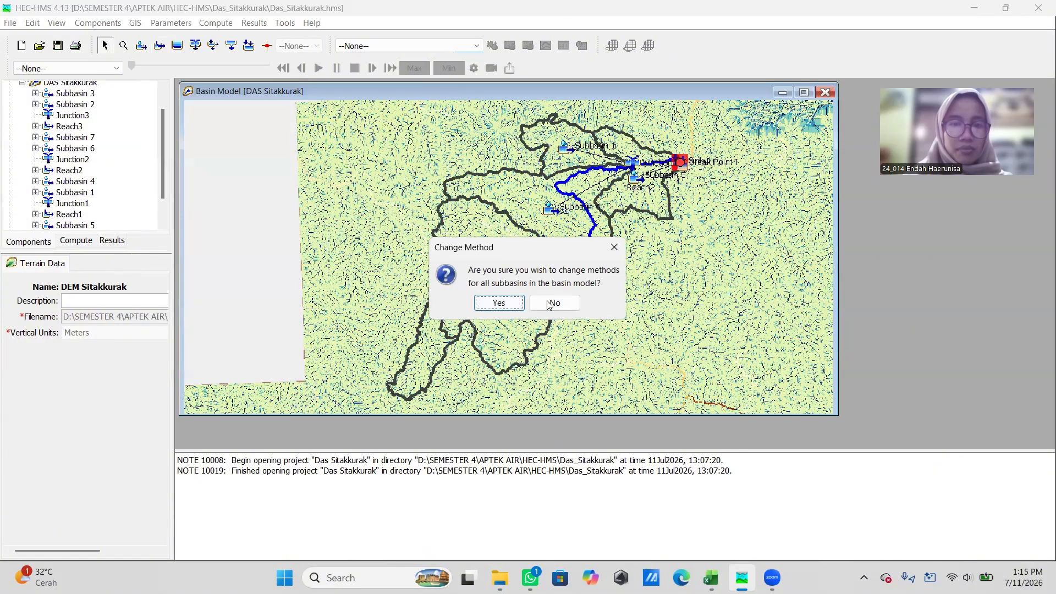
click(501, 306)
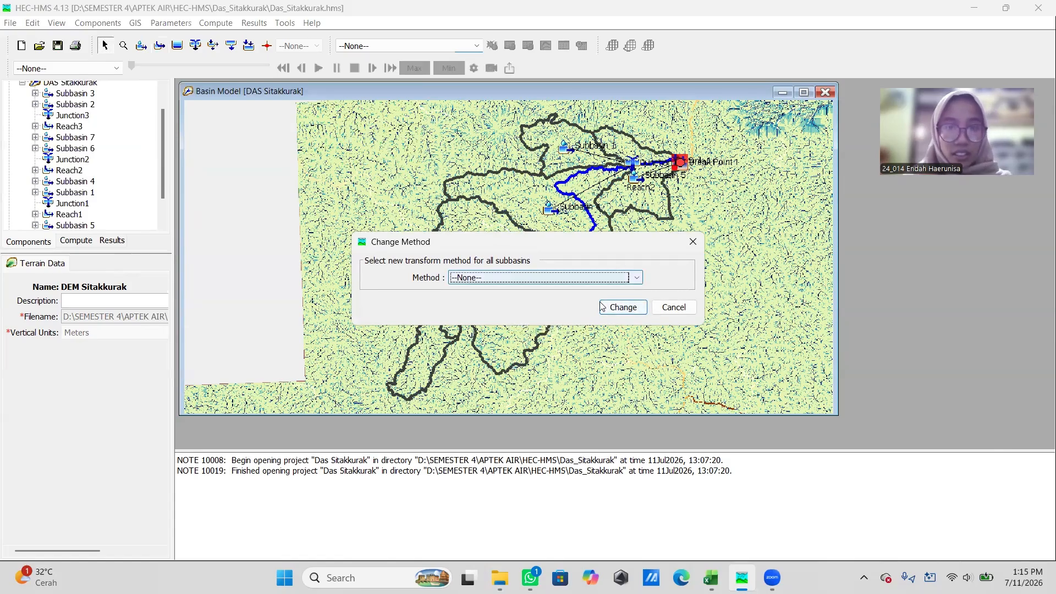
click(624, 308)
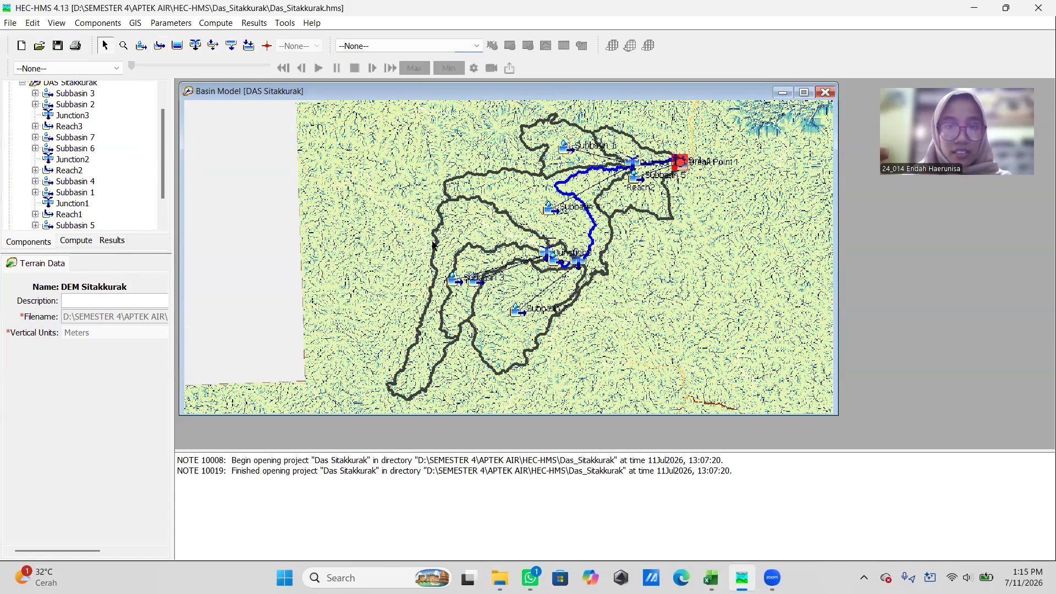
Step: Change the baseflow method for all subbasins in the basin model to None
click(185, 25)
mouse_move(204, 165)
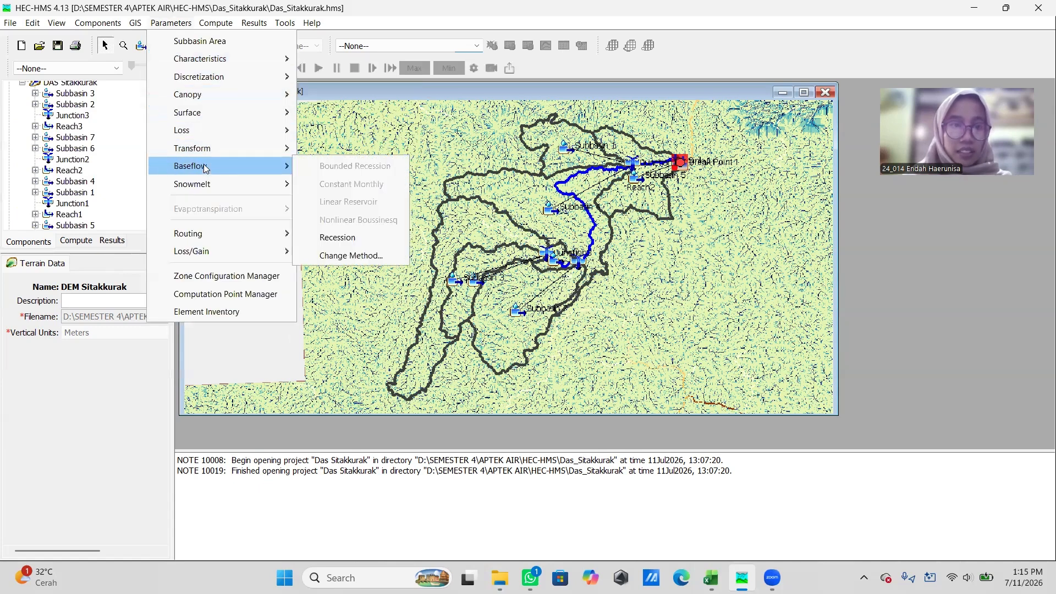
click(344, 255)
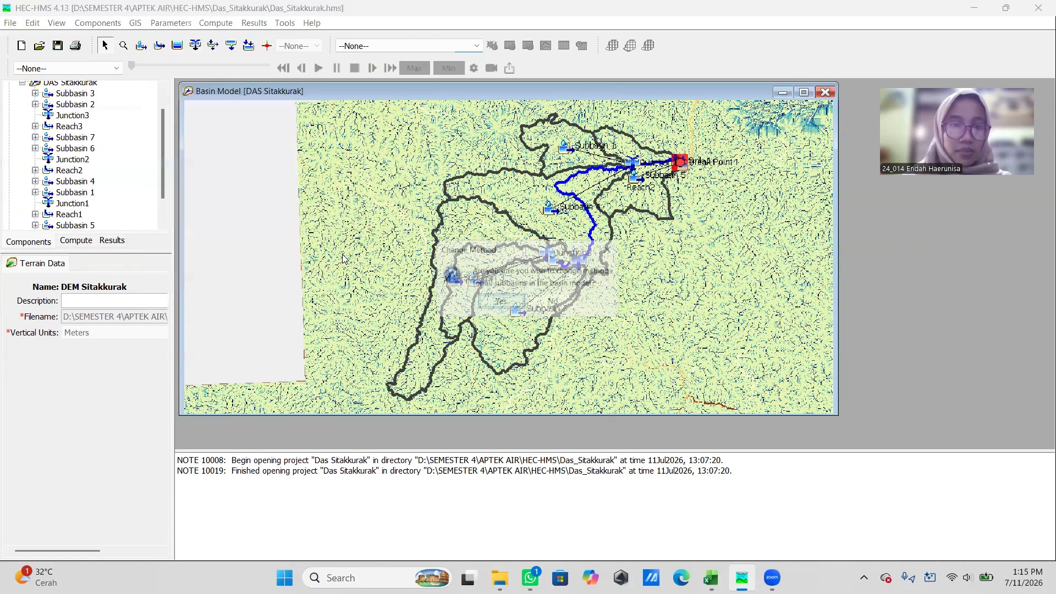
click(514, 307)
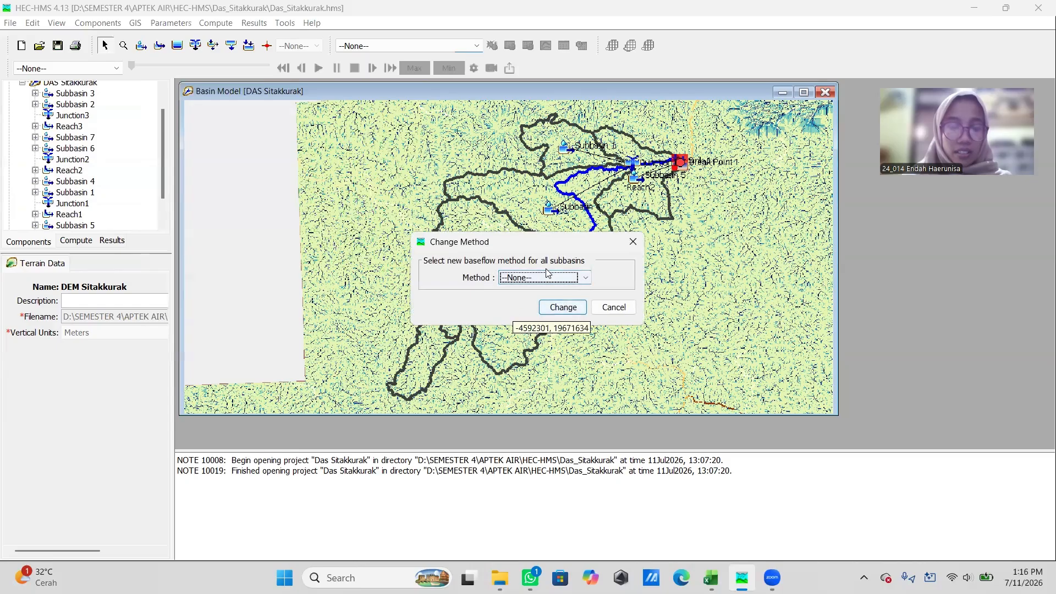
click(561, 307)
Step: Change the routing method for all reaches in the basin model to None
click(164, 21)
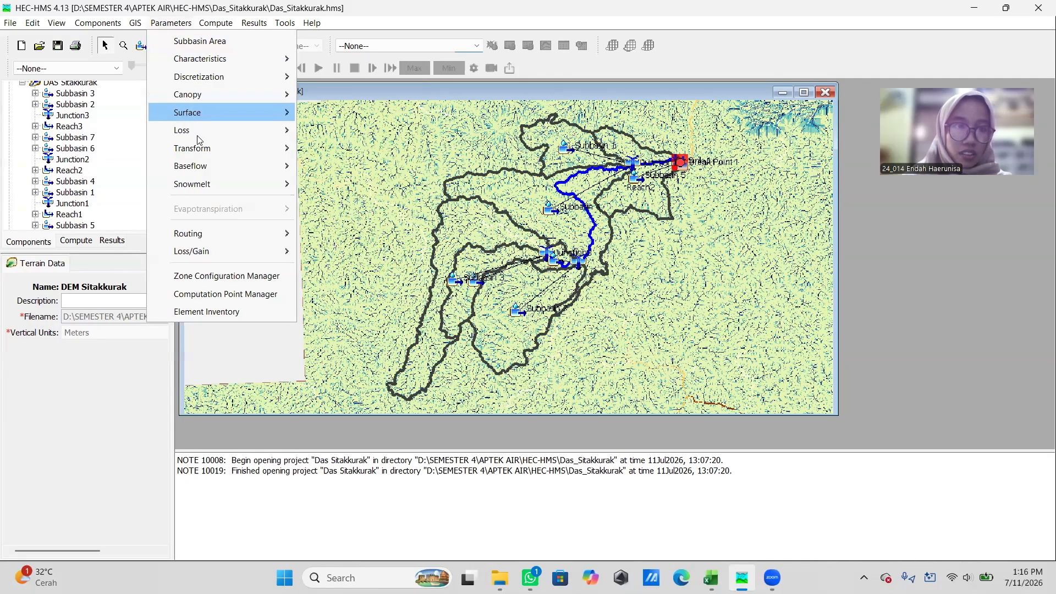
mouse_move(211, 233)
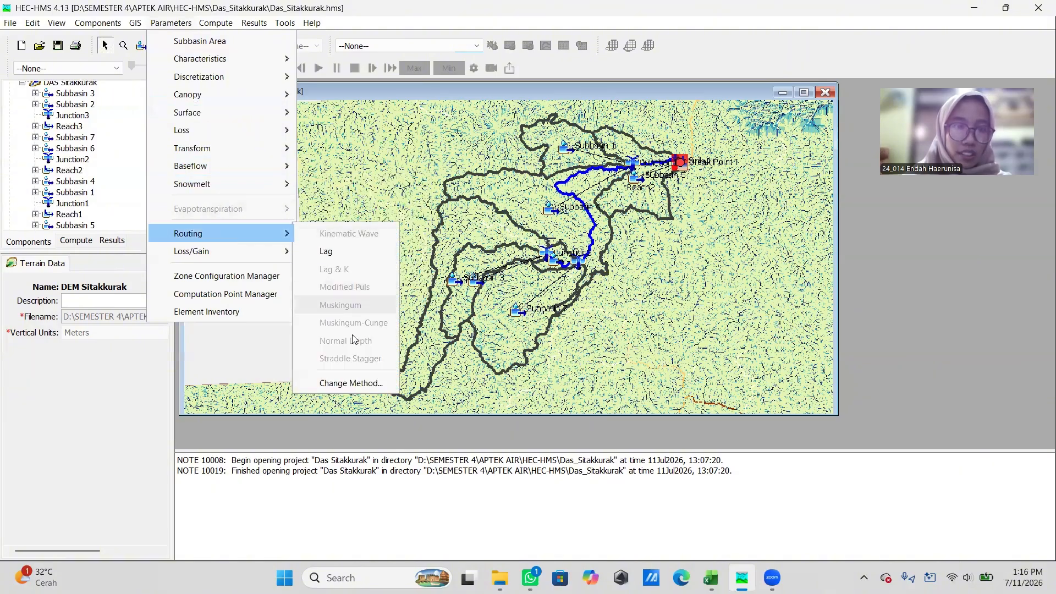
click(351, 382)
click(510, 308)
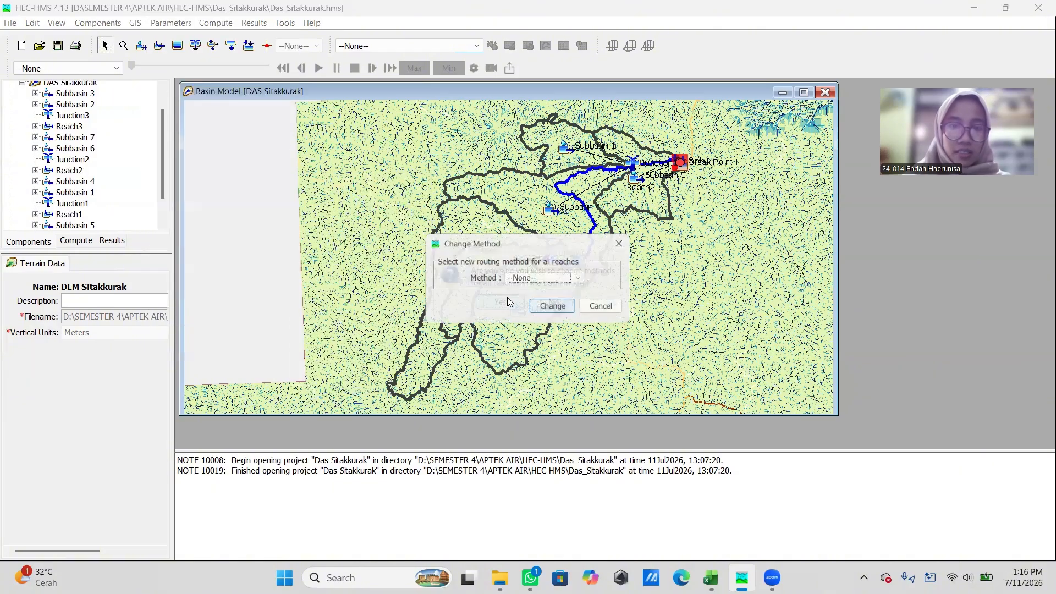
click(531, 278)
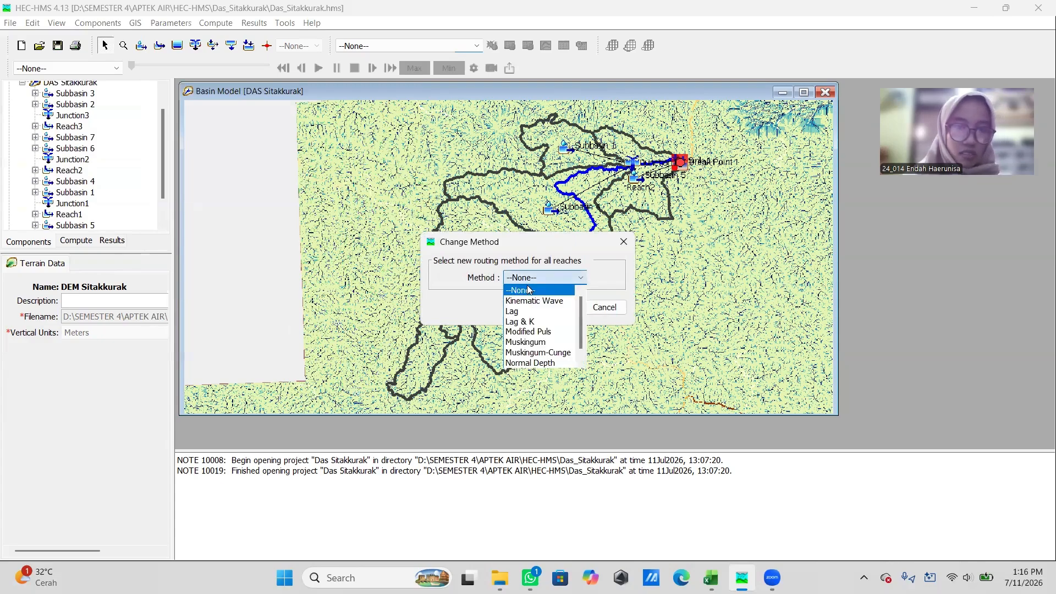
click(549, 272)
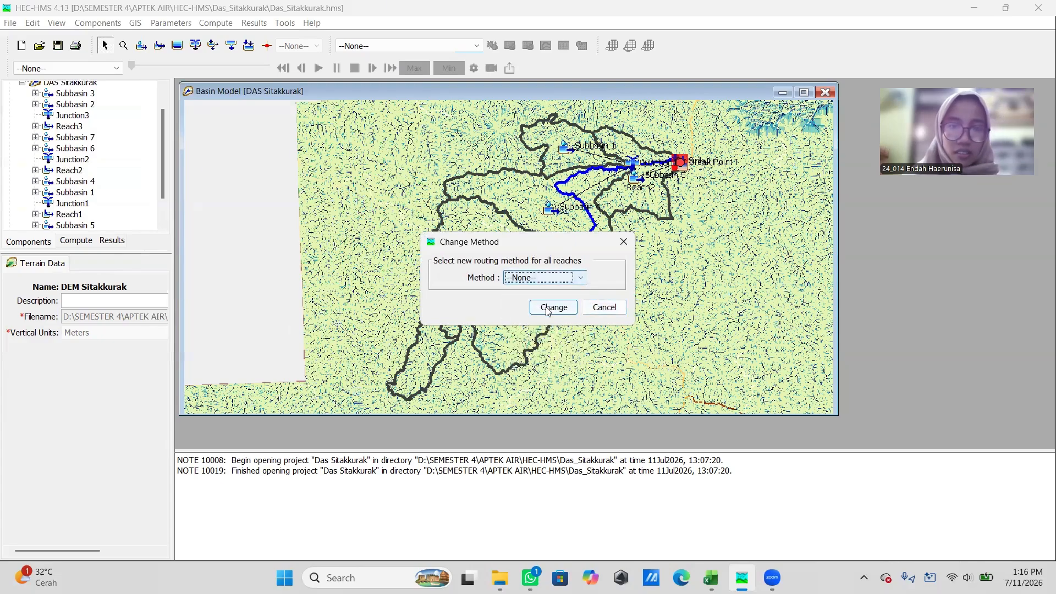
click(553, 307)
Step: Open the Simple Canopy parameters for all subbasins and set the initial storage of Subbasin 3 to 10 %
click(164, 23)
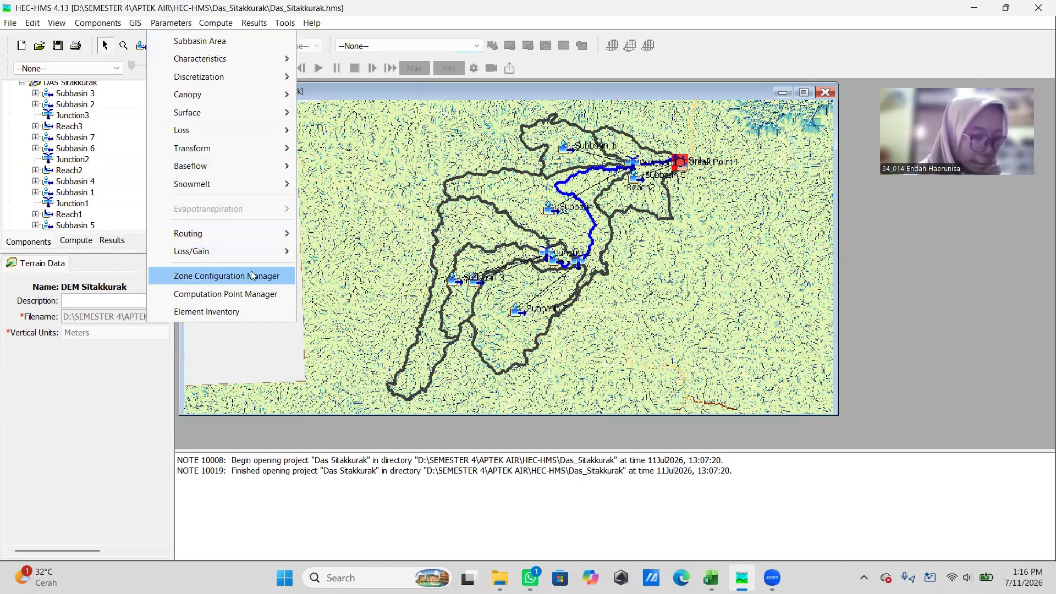
click(362, 236)
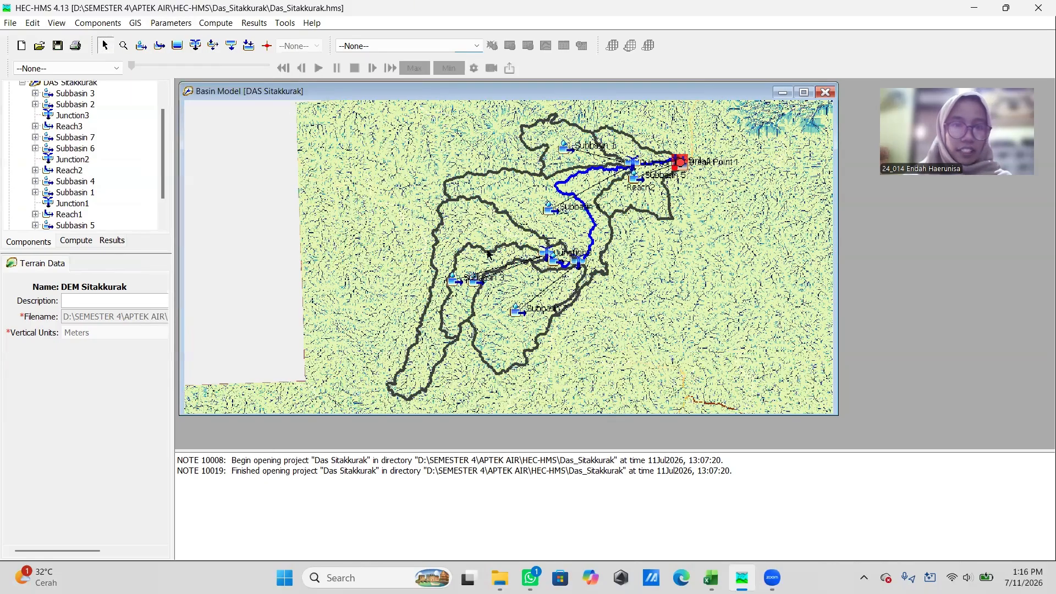
click(175, 24)
mouse_move(196, 95)
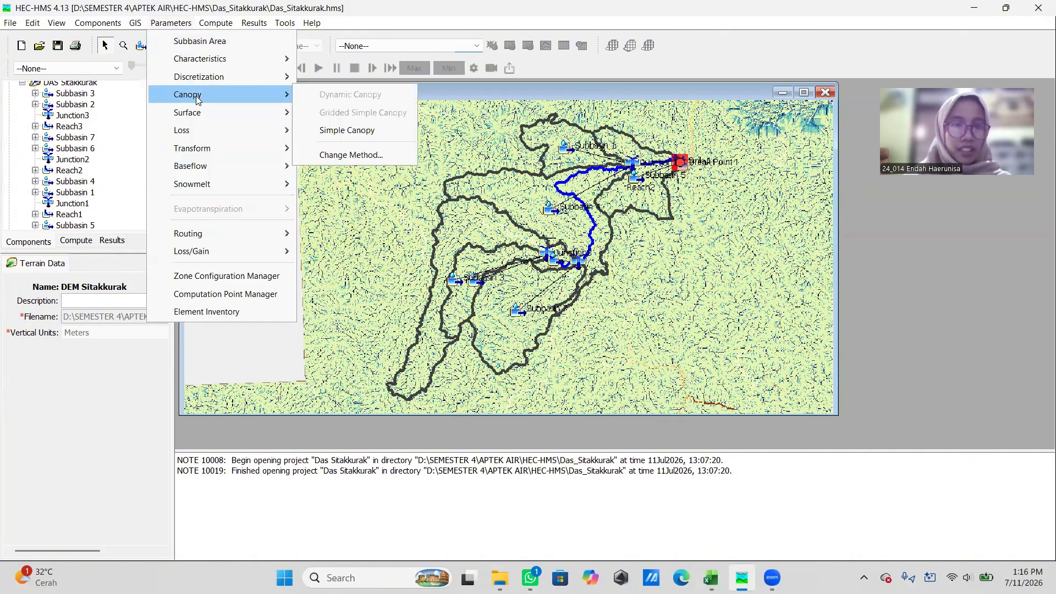
click(337, 136)
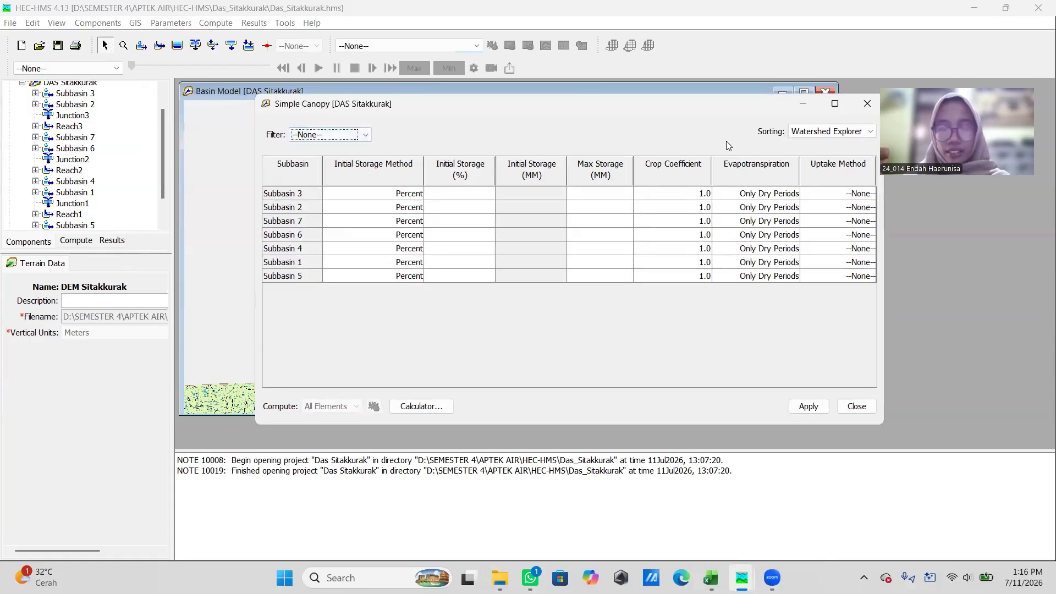
click(486, 198)
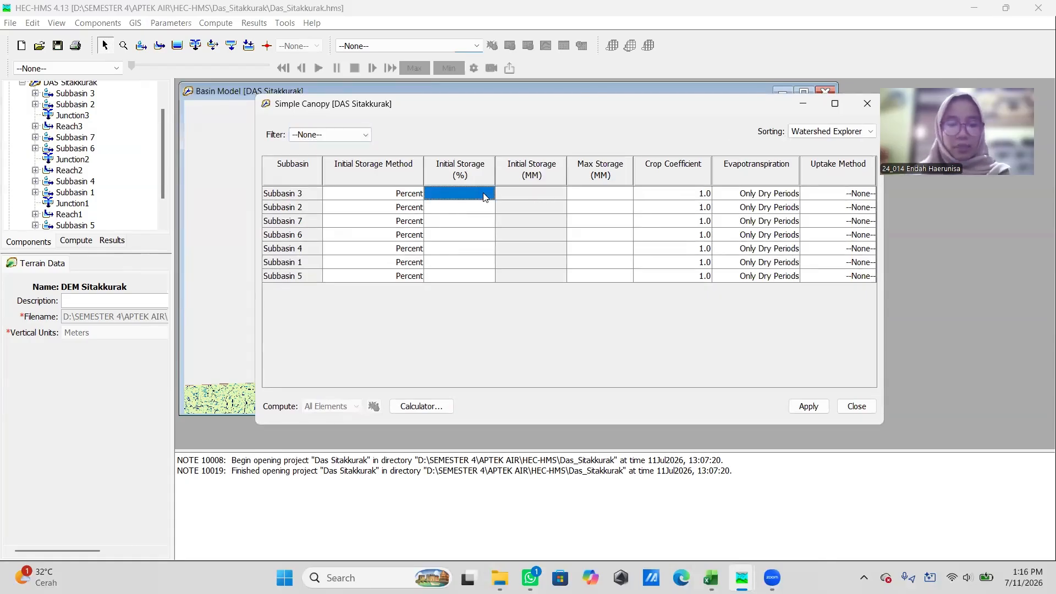
text(10)
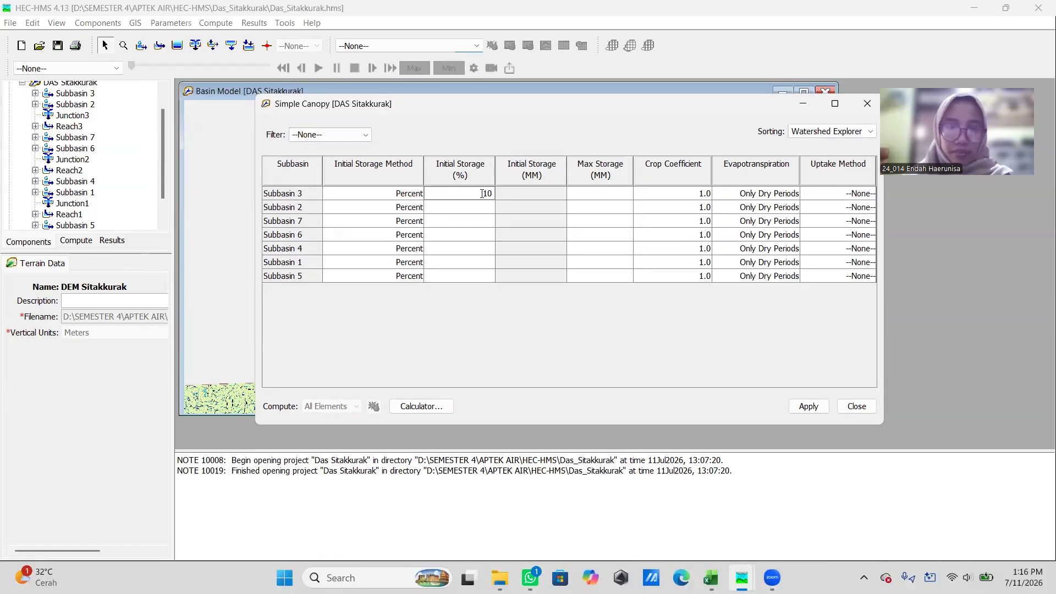
Step: Copy the 10 % initial storage from Subbasin 3 to Subbasins 2, 7, 6, 4, 1 and 5
drag(482, 194, 496, 194)
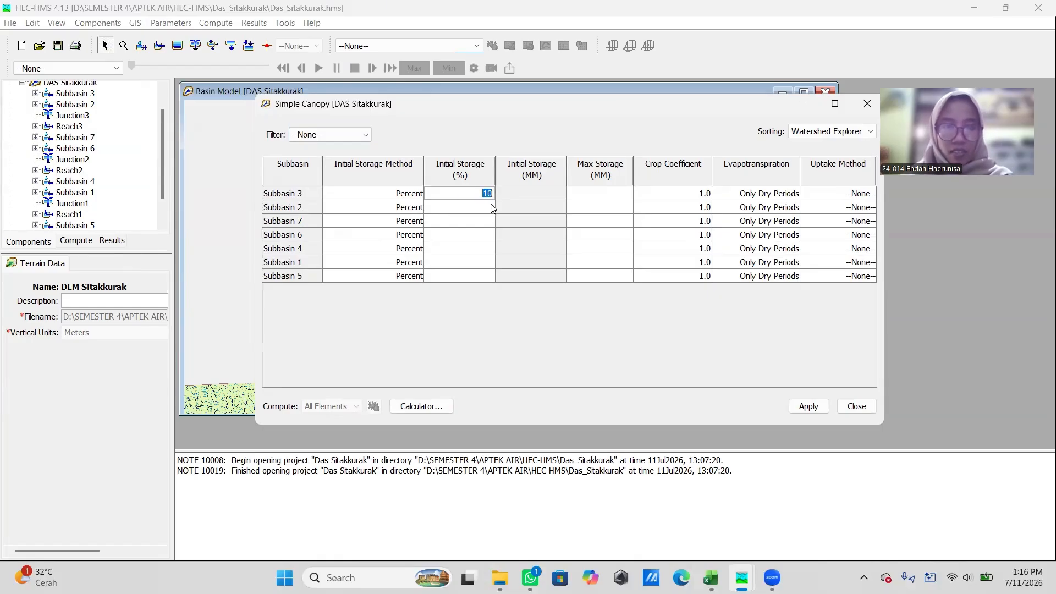
click(491, 207)
text(10.0)
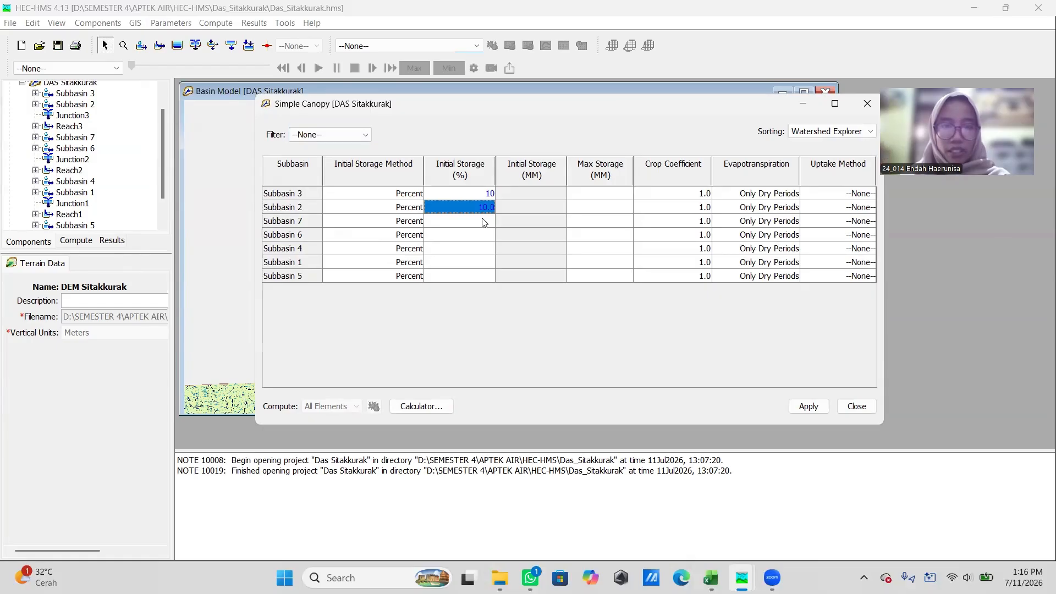
click(483, 220)
text(10.0)
click(482, 235)
text(10.0)
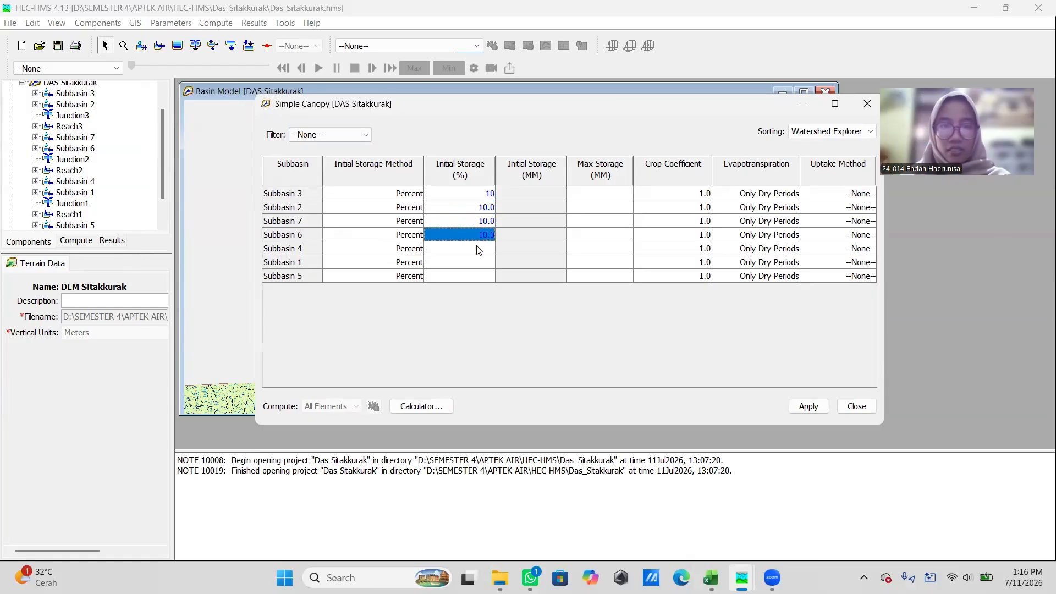
click(478, 249)
text(10.0)
click(479, 262)
text(10.0)
click(477, 275)
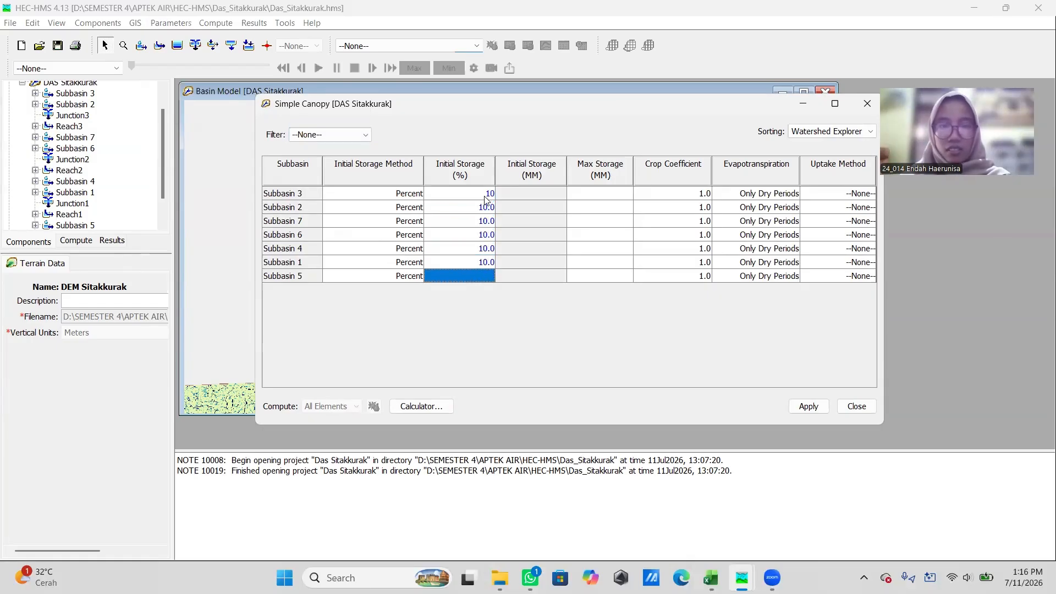
text(10.0)
click(487, 194)
Step: Switch to the Excel workbook and check the soil type of each land cover in the AKIBAT TUTUPAN LAHAN table
click(607, 193)
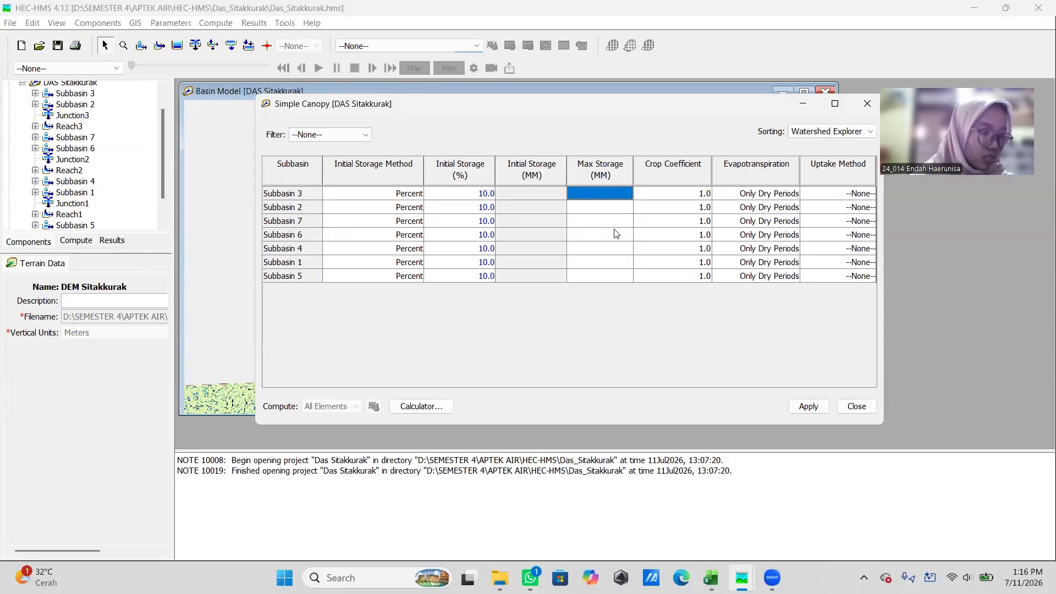
click(711, 578)
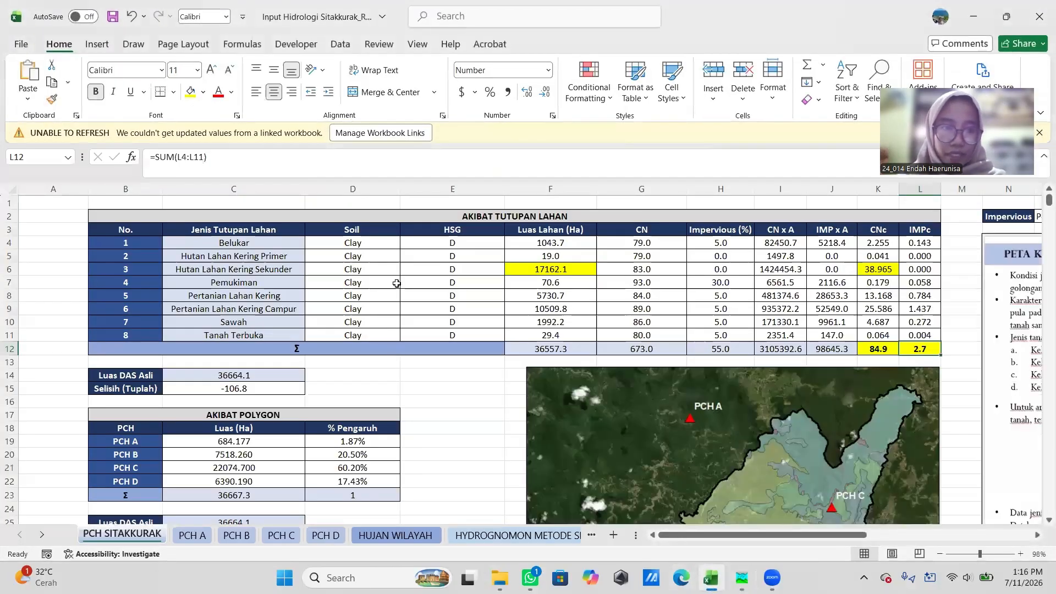
drag(346, 245, 363, 335)
drag(382, 242, 387, 317)
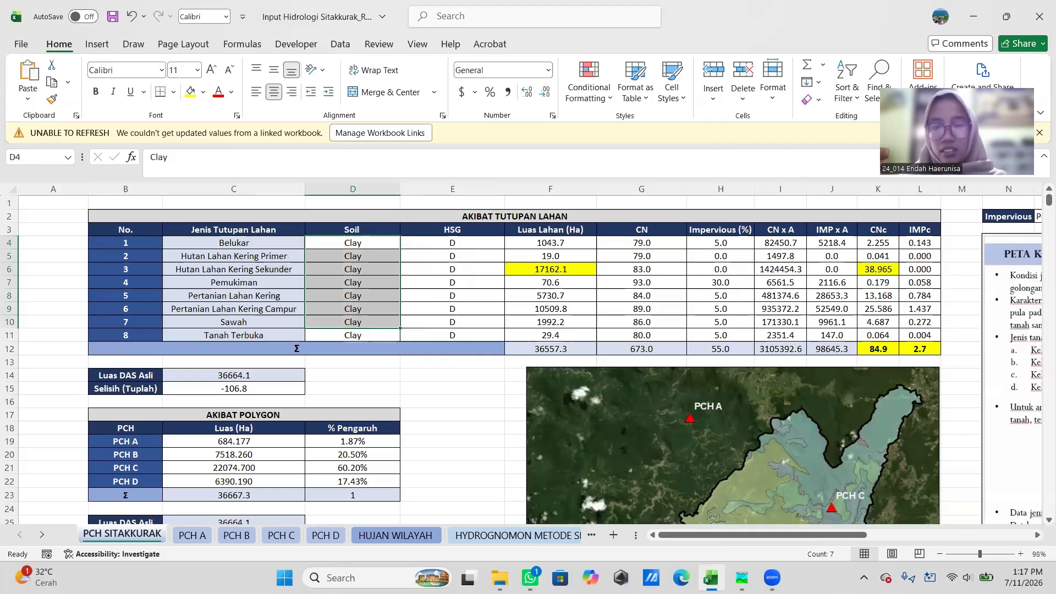
Step: Return to the Simple Canopy table in HEC-HMS and set the max storage of Subbasin 3 to 49.5 mm
mouse_move(748, 576)
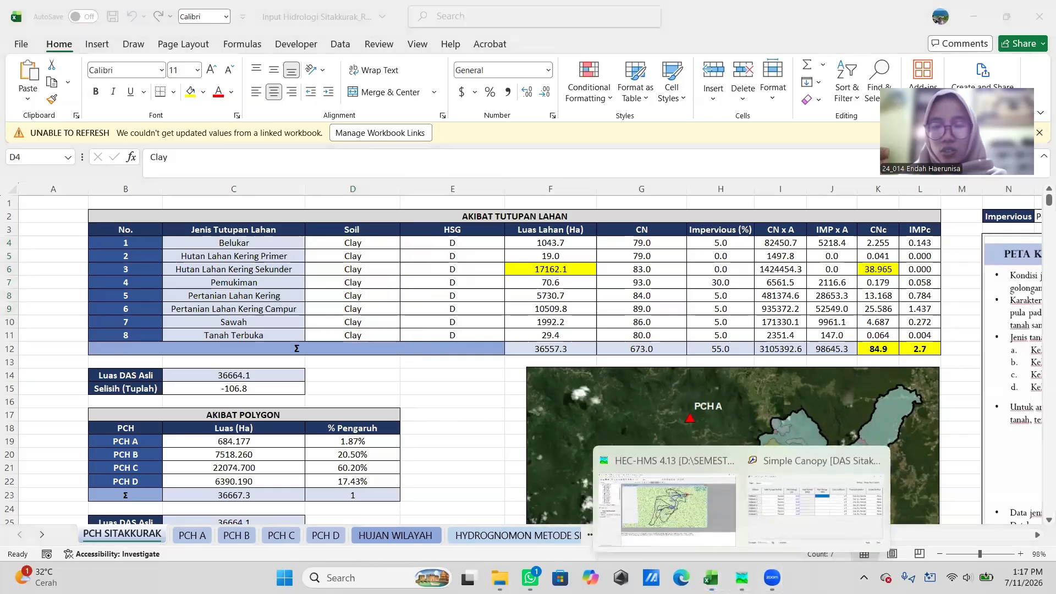
click(700, 538)
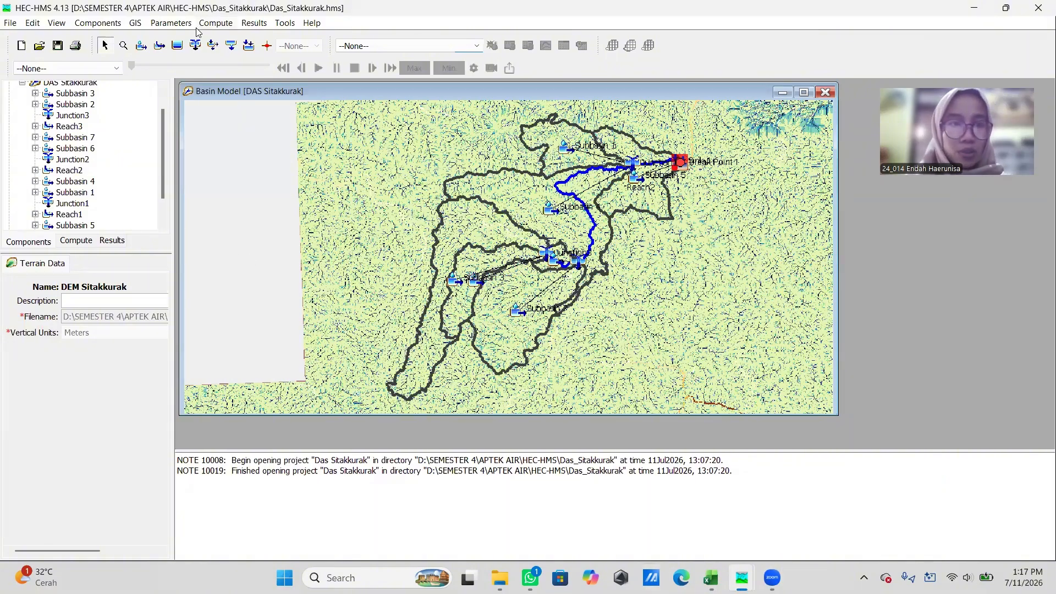
mouse_move(741, 578)
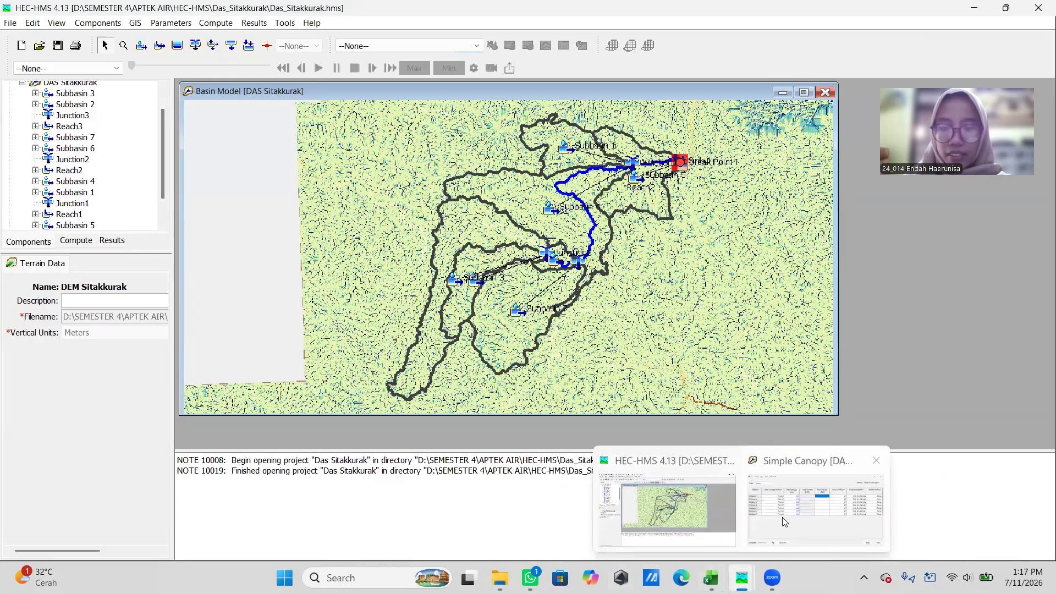
click(787, 514)
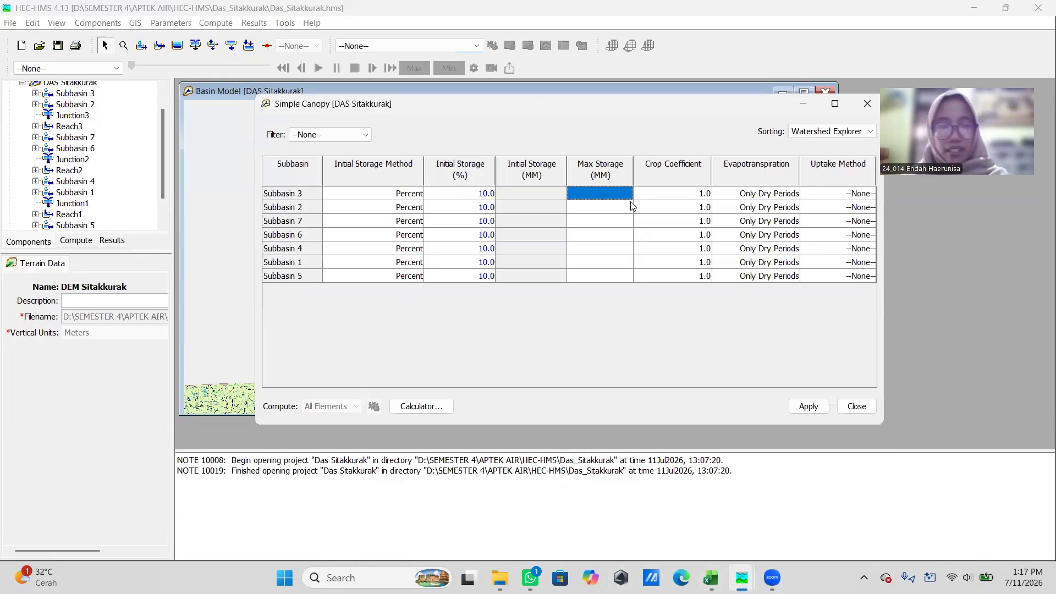
text(4)
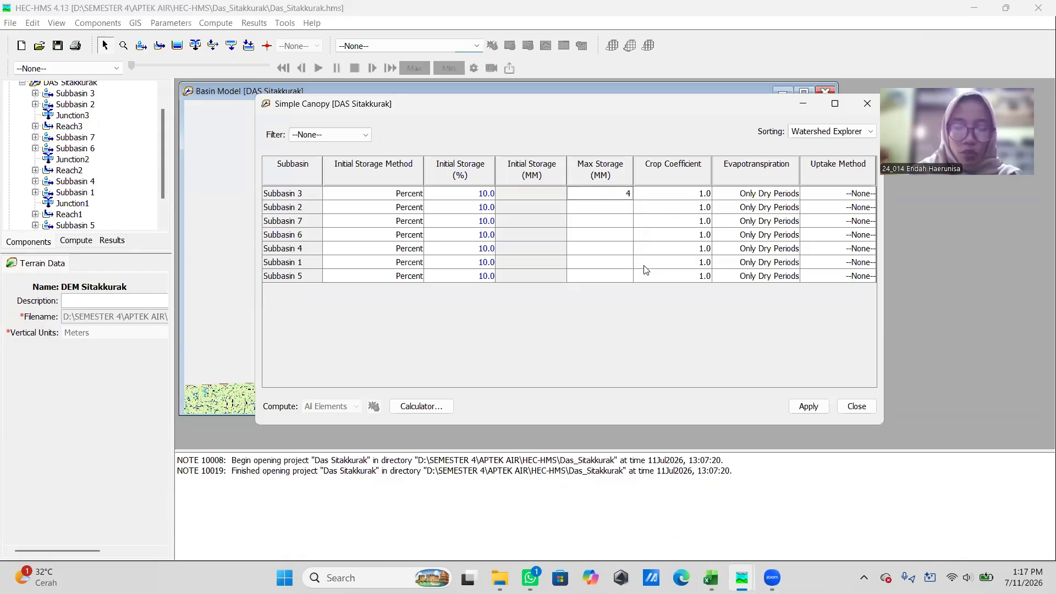
text(9.5)
drag(610, 194, 661, 200)
key(ctrl+c)
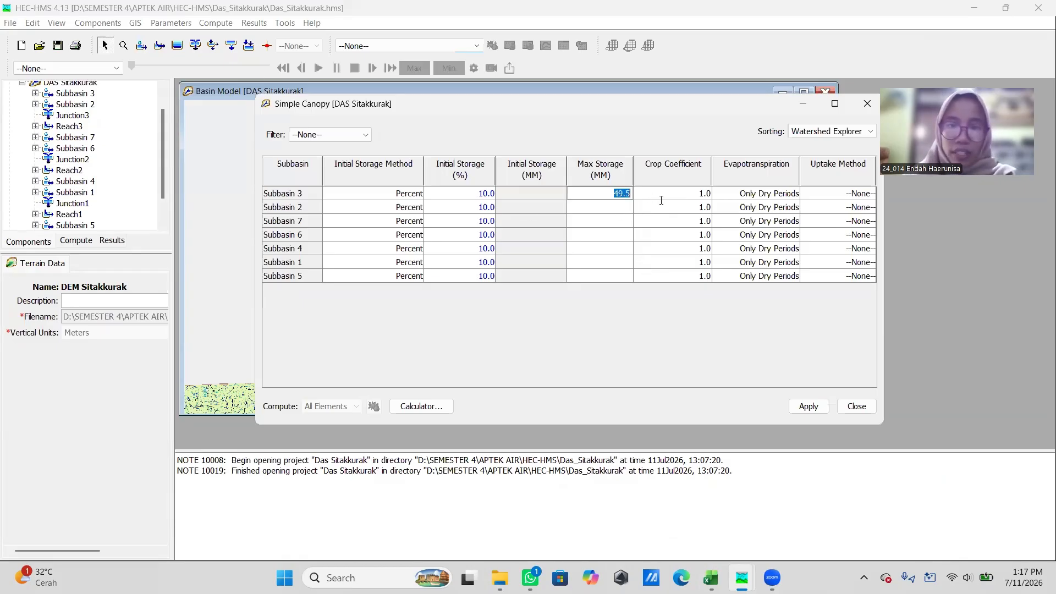
Step: Copy the 49.5 mm max storage to Subbasins 2, 7, 6, 4, 1 and 5
click(616, 208)
key(ctrl+v)
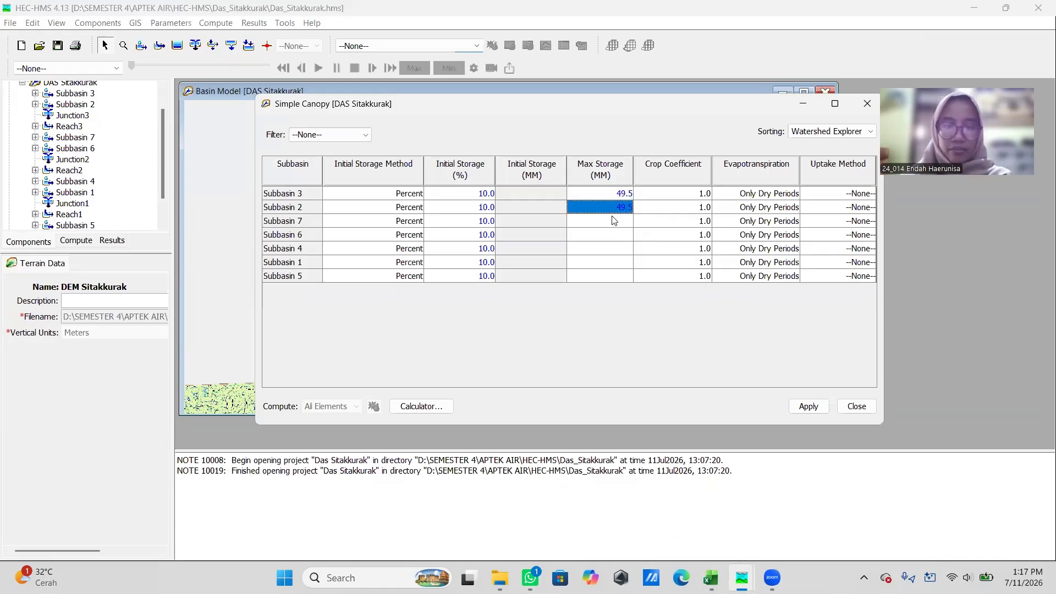
click(614, 220)
key(ctrl+v)
click(615, 234)
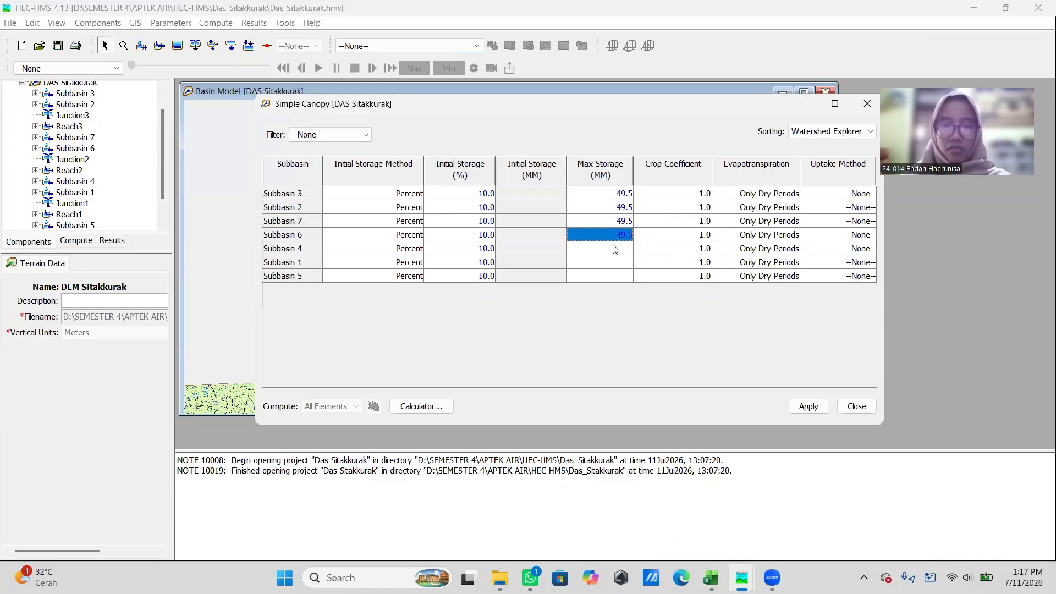
key(ctrl+v)
click(614, 248)
key(ctrl+v)
click(612, 263)
key(ctrl+v)
click(608, 271)
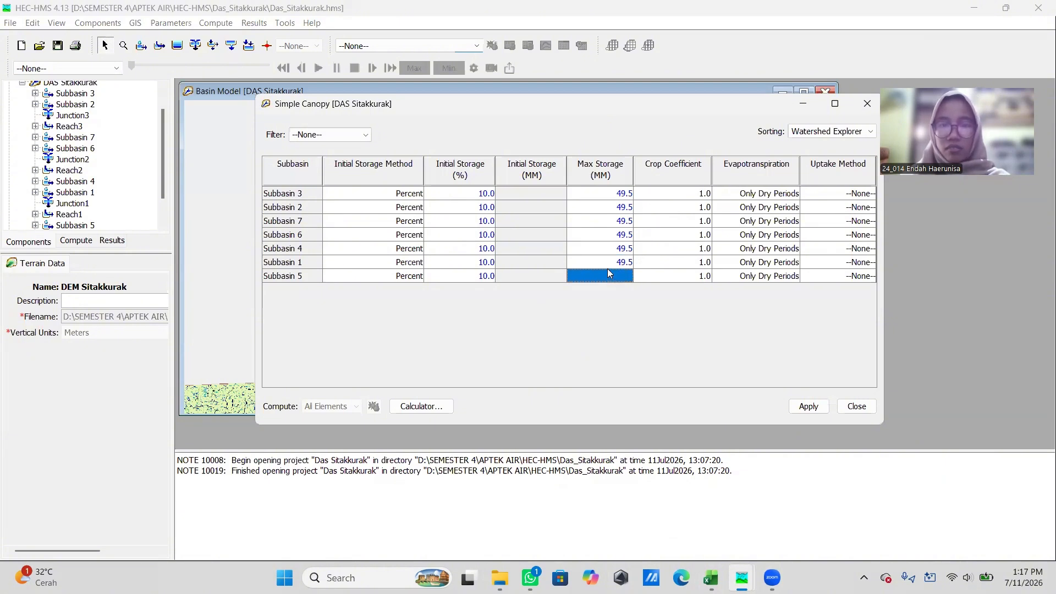
key(ctrl+v)
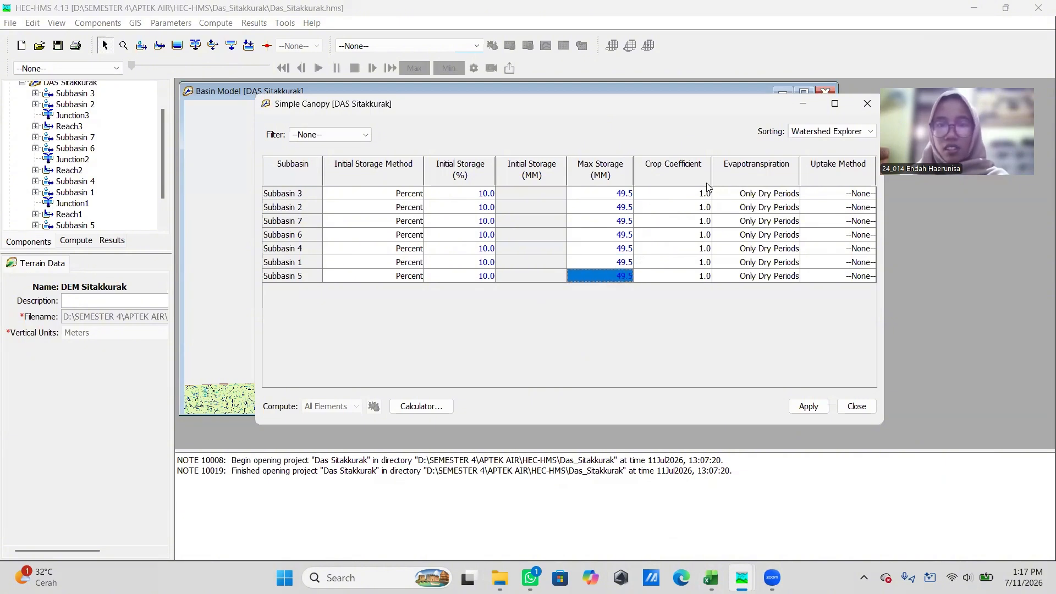
Step: Switch to the Excel workbook and examine the area and land cover type in the Hutan Lahan Kering Sekunder row
click(679, 194)
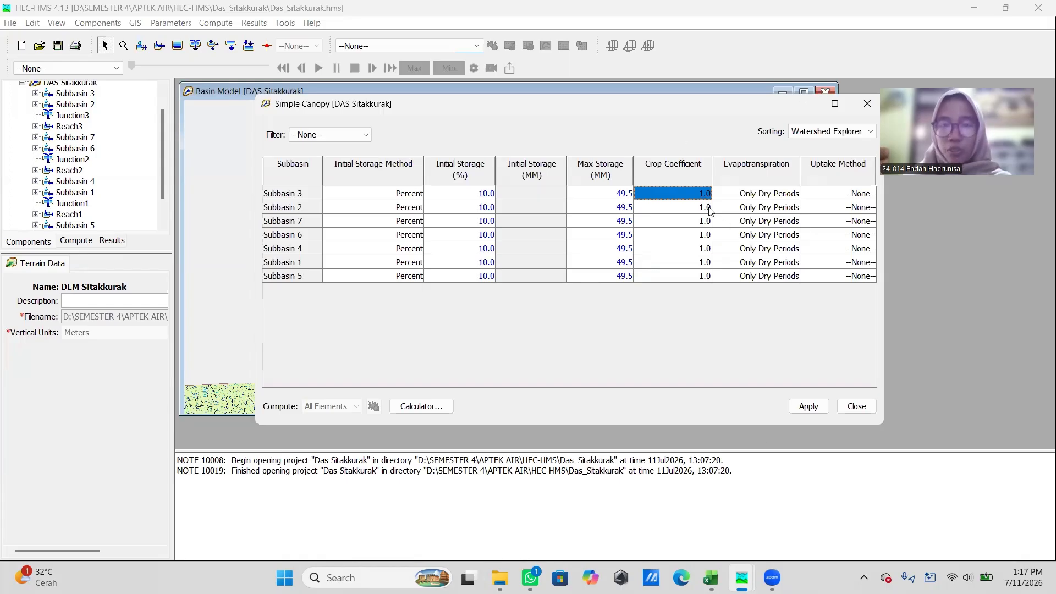
click(711, 578)
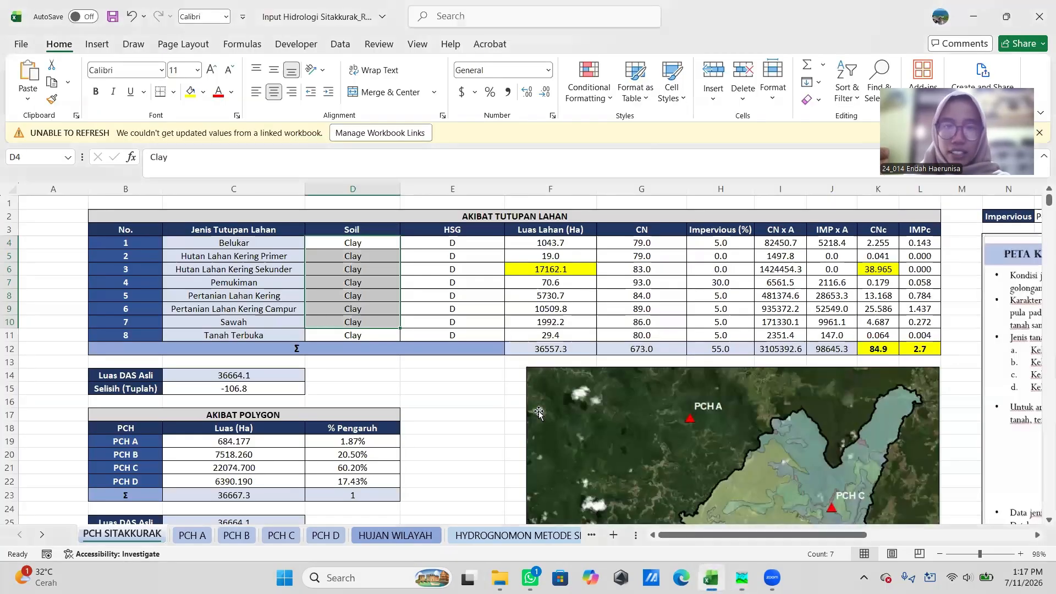
click(421, 270)
click(568, 268)
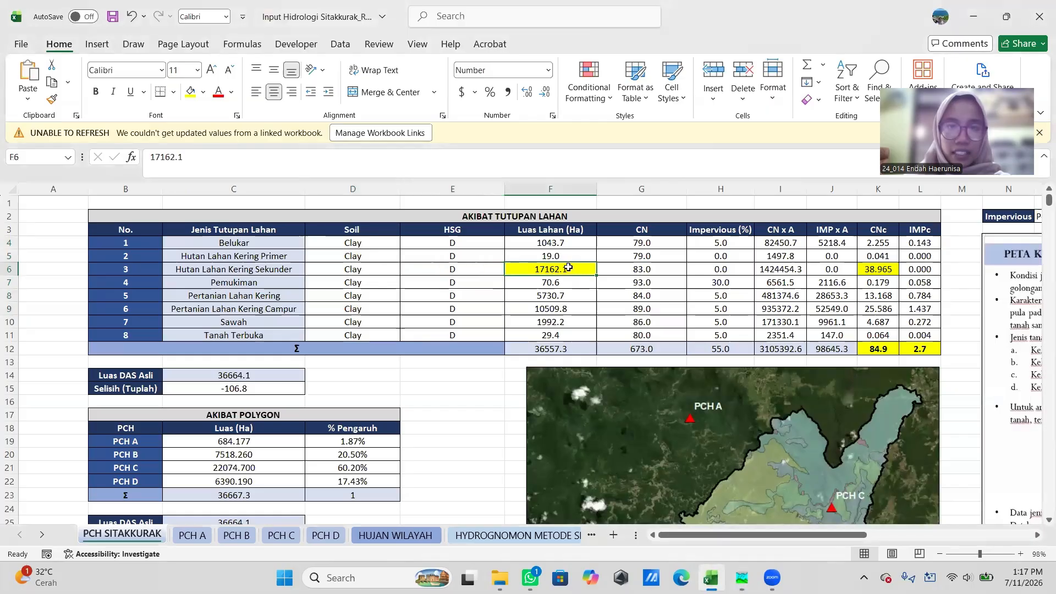
click(262, 270)
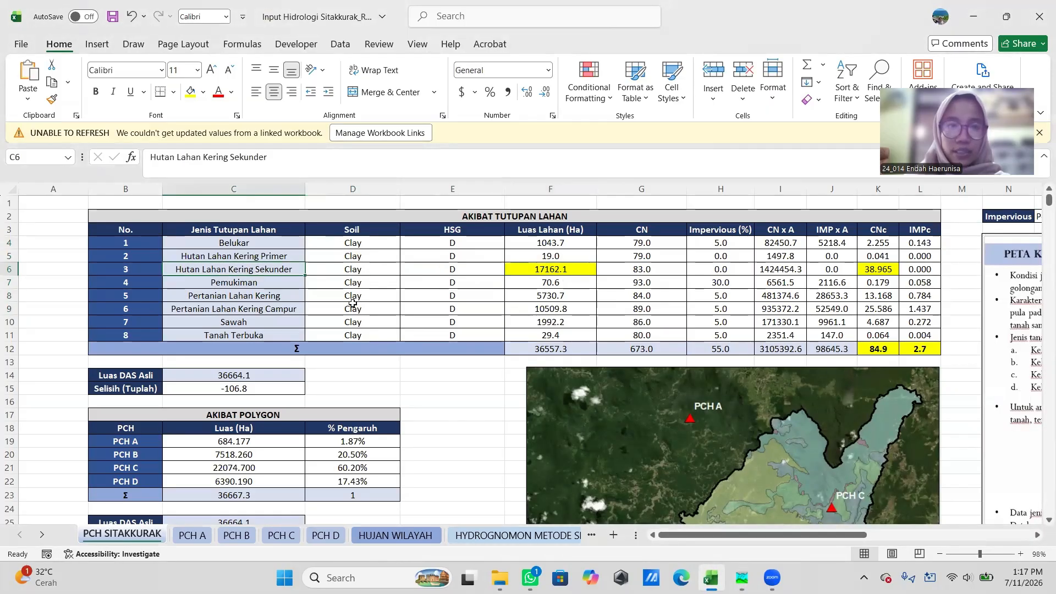
Step: Switch back to the Simple Canopy table in HEC-HMS and set the crop coefficient of Subbasin 3 to 0.85
click(554, 273)
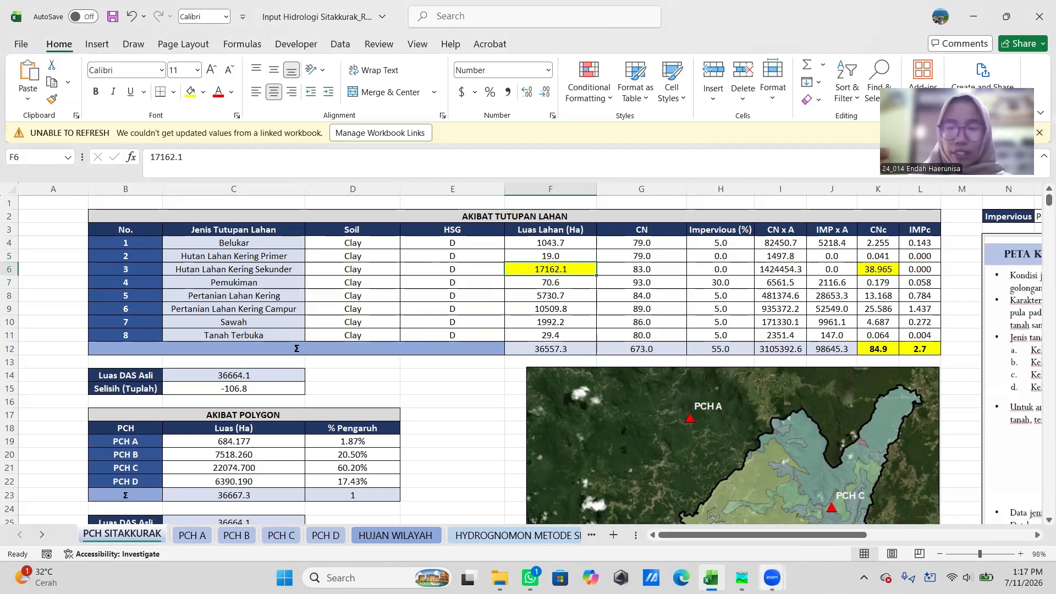
mouse_move(742, 578)
click(807, 517)
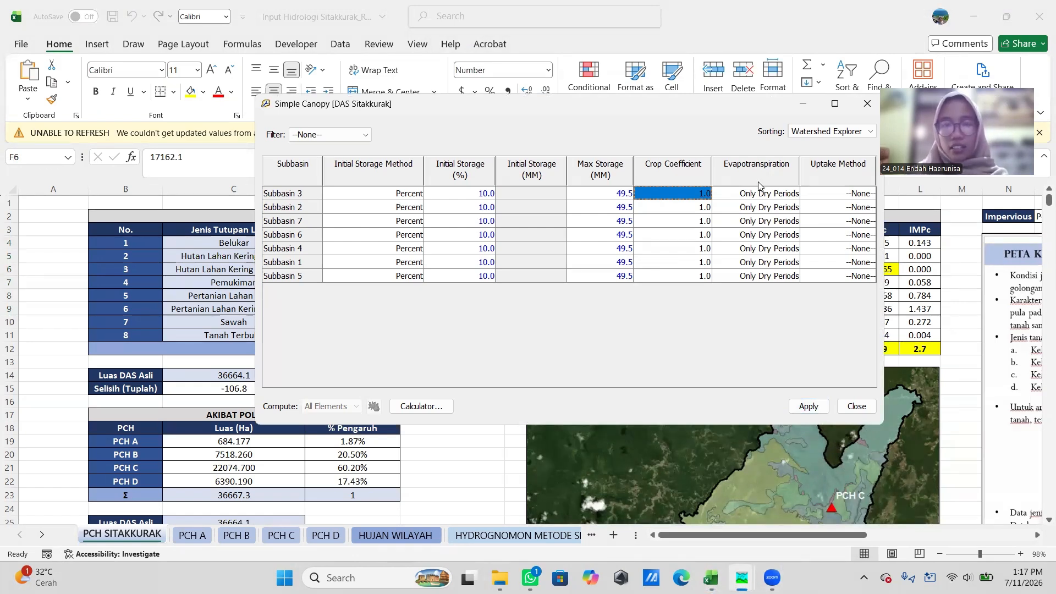
text(0.)
text(85)
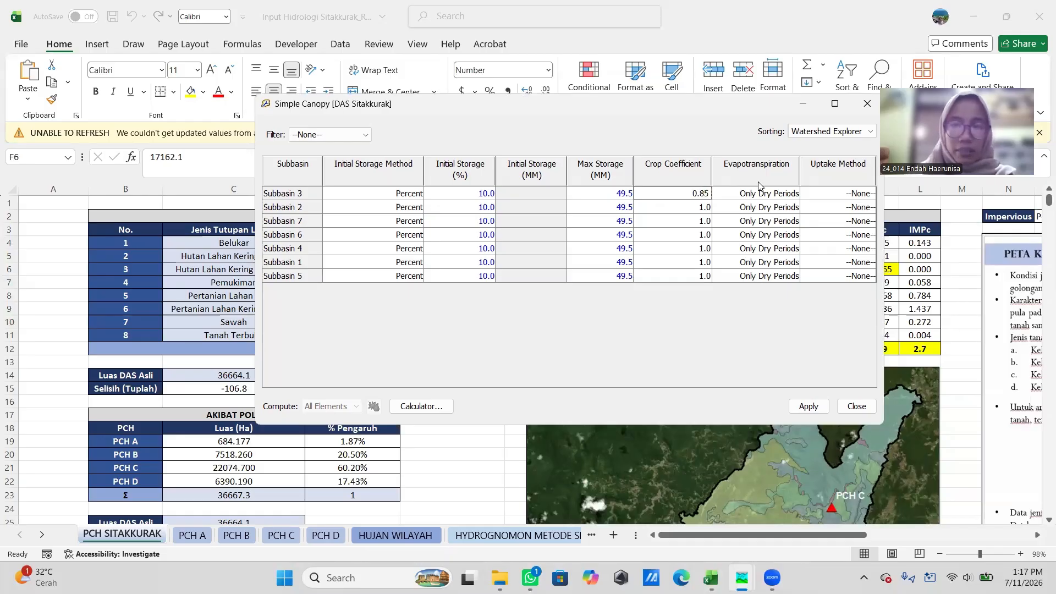
Step: Copy the 0.85 crop coefficient to Subbasins 2, 7, 6, 4, 1 and 5
drag(689, 195, 727, 196)
key(ctrl+c)
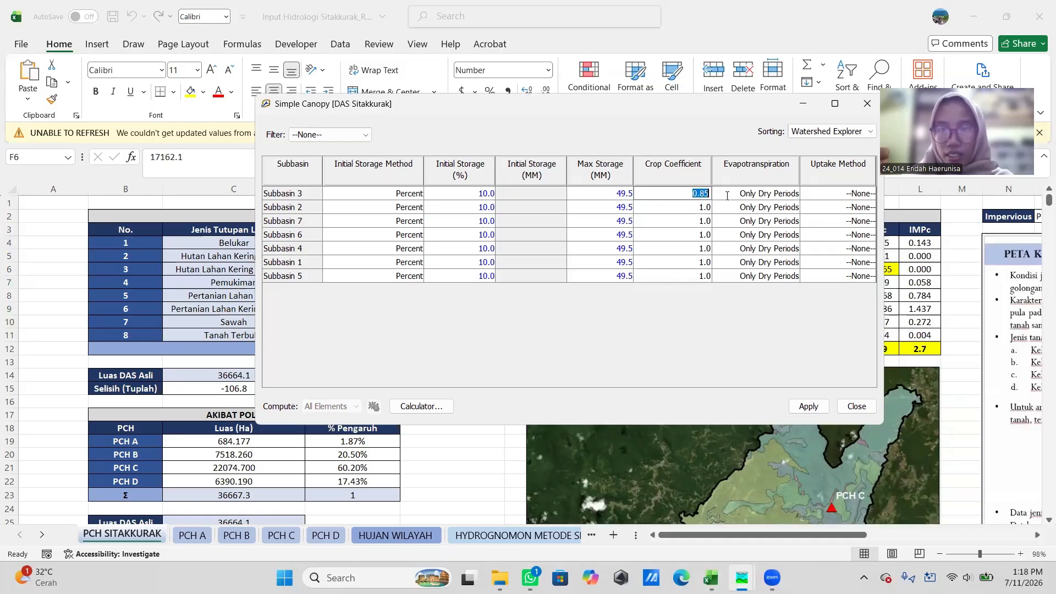
click(696, 210)
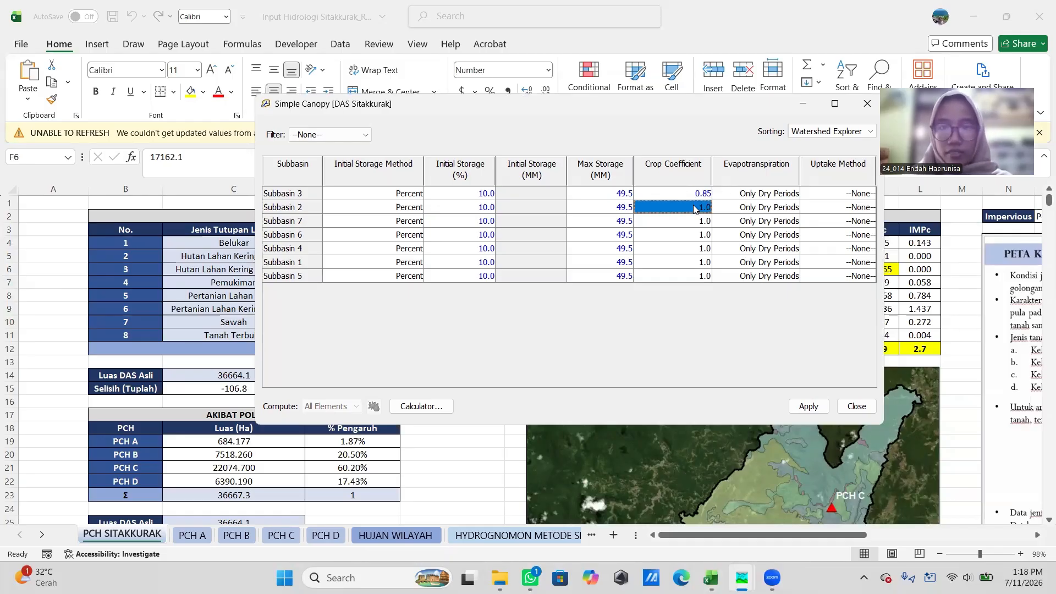
key(ctrl+v)
click(691, 224)
key(ctrl+v)
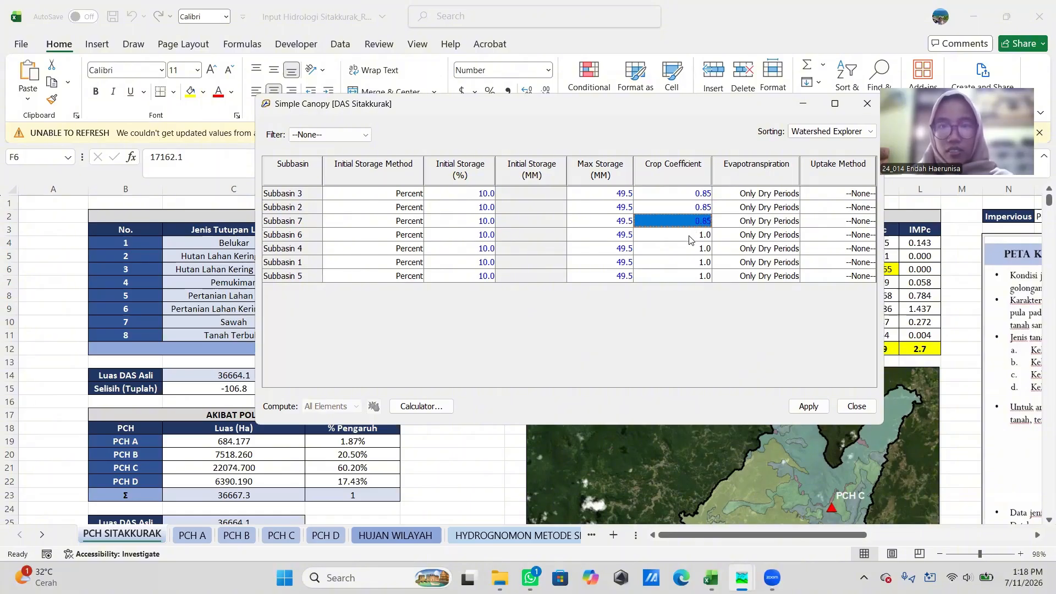
click(691, 237)
key(ctrl+v)
click(691, 247)
key(ctrl+v)
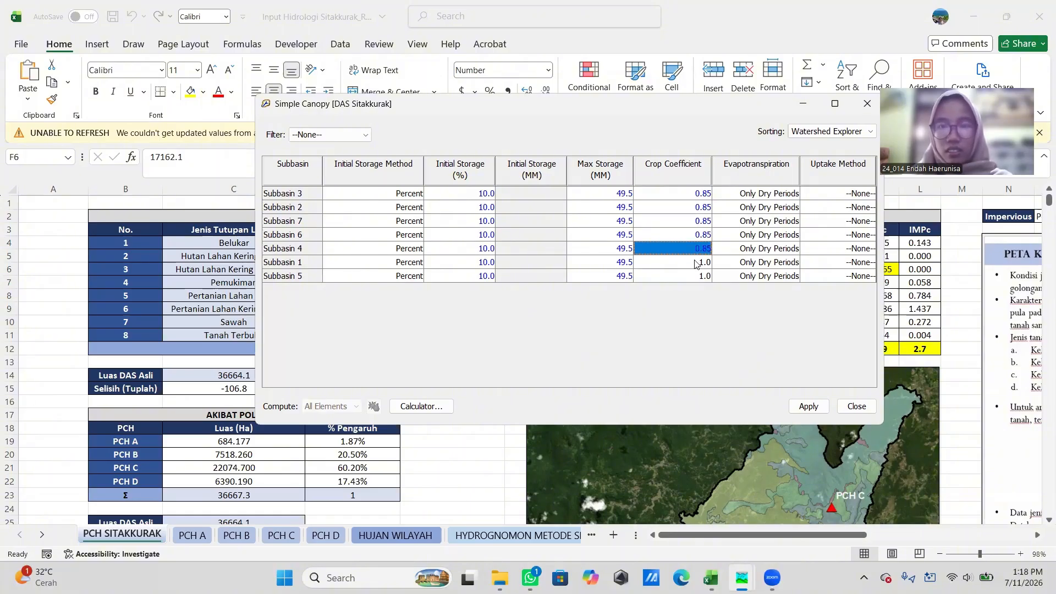
click(696, 263)
key(ctrl+v)
click(695, 277)
key(ctrl+v)
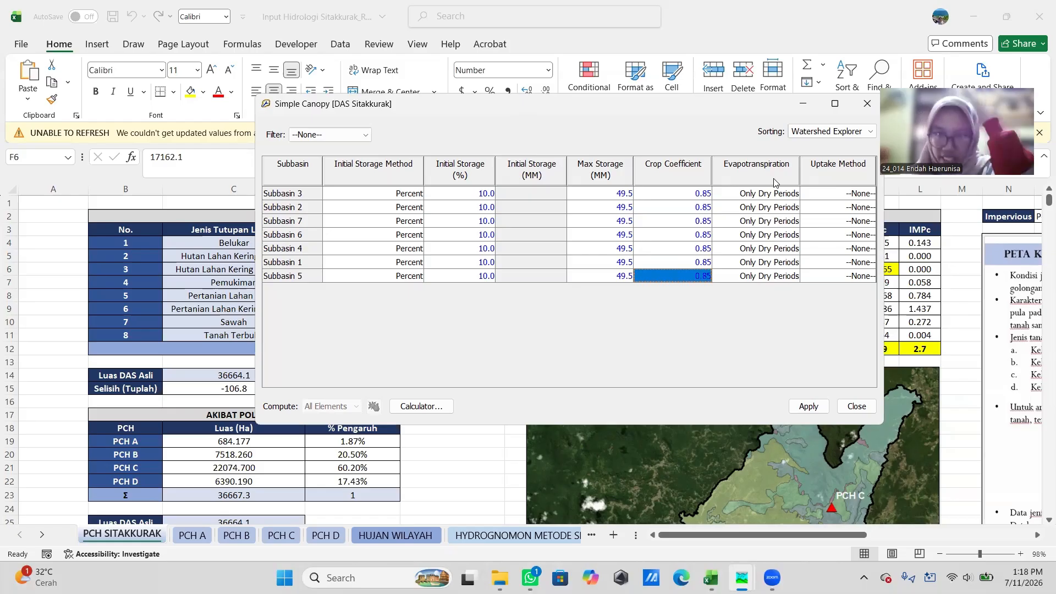
Step: Set the evapotranspiration of Subbasin 3 to Wet and Dry Periods
click(782, 192)
click(780, 206)
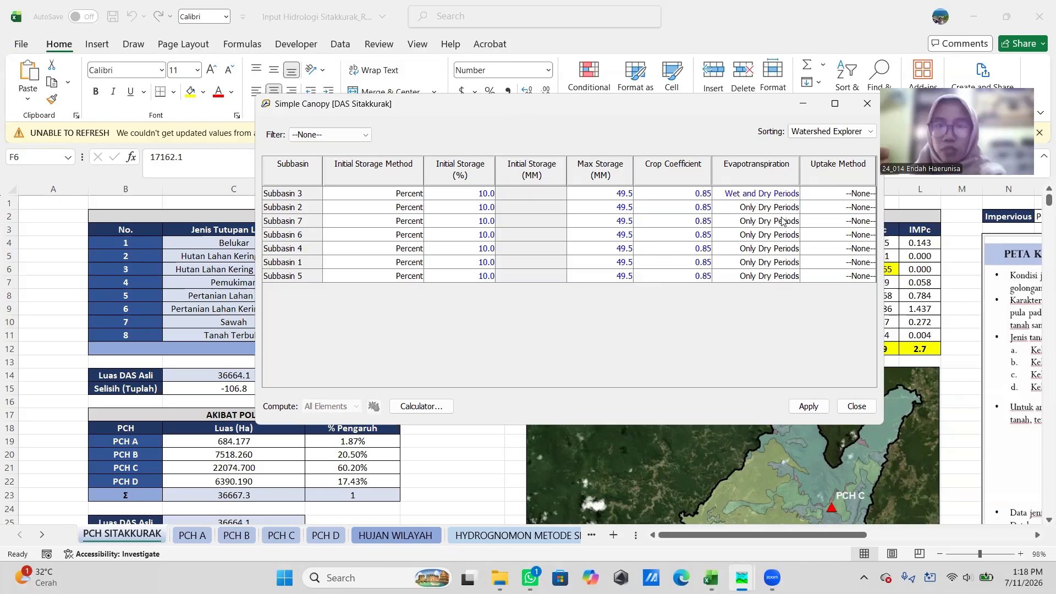
Step: Set the evapotranspiration to Wet and Dry Periods for Subbasins 2, 7 and 6 in the Simple Canopy table
click(779, 209)
click(779, 208)
click(776, 221)
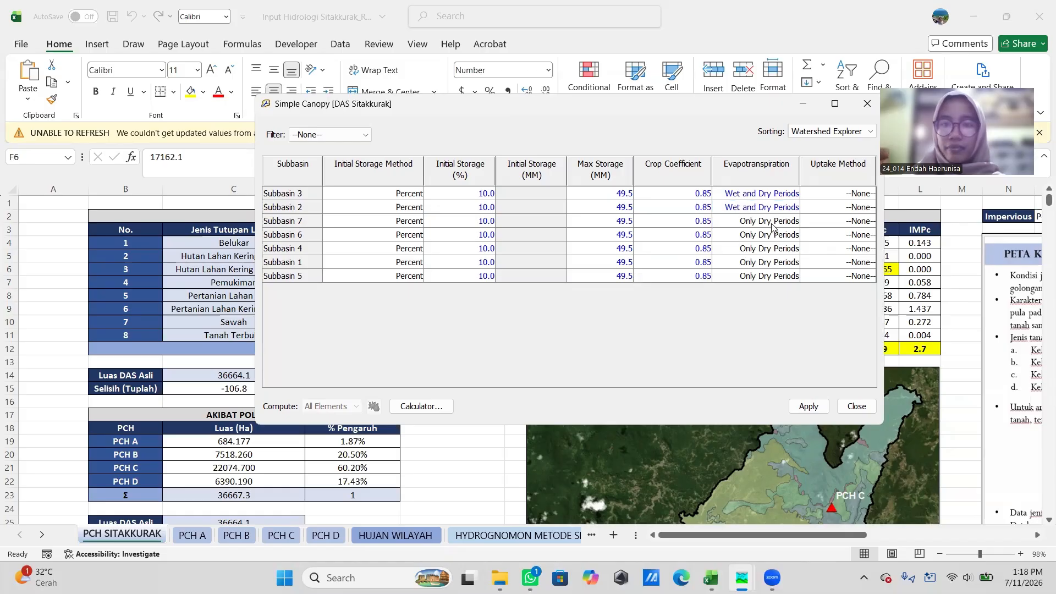
click(775, 223)
click(775, 223)
click(773, 235)
click(770, 235)
click(770, 235)
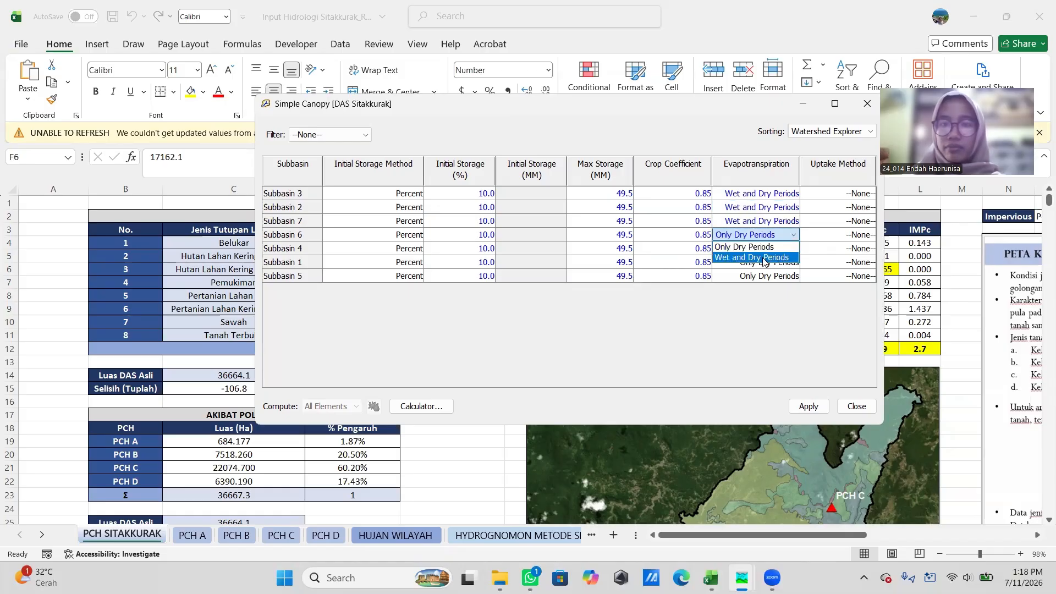
click(765, 257)
Step: Set the evapotranspiration to Wet and Dry Periods for Subbasins 4, 1 and 5, and apply and close the Simple Canopy table
click(762, 251)
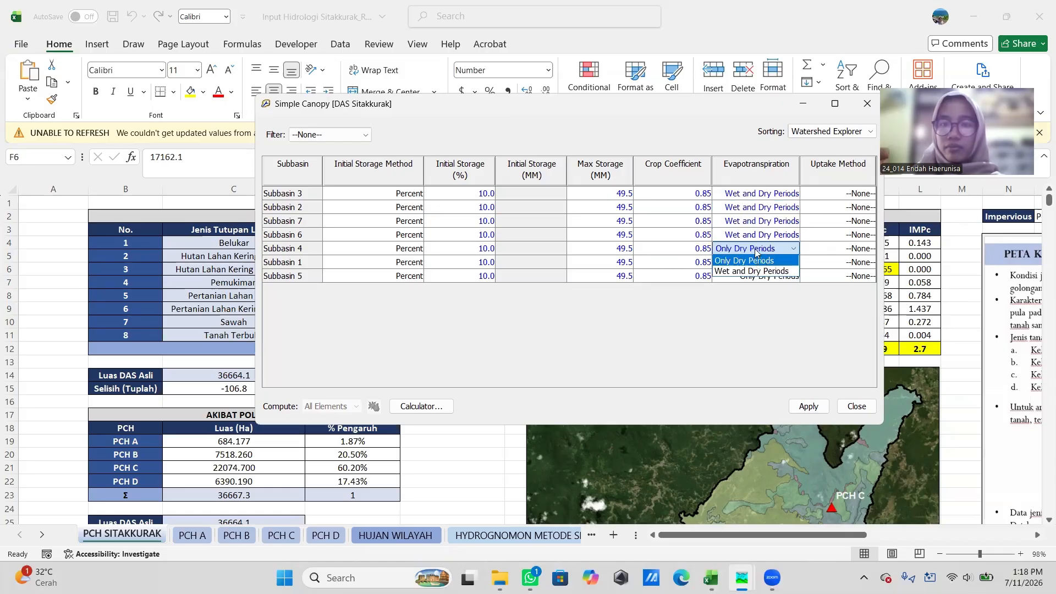
click(759, 270)
click(761, 263)
click(761, 263)
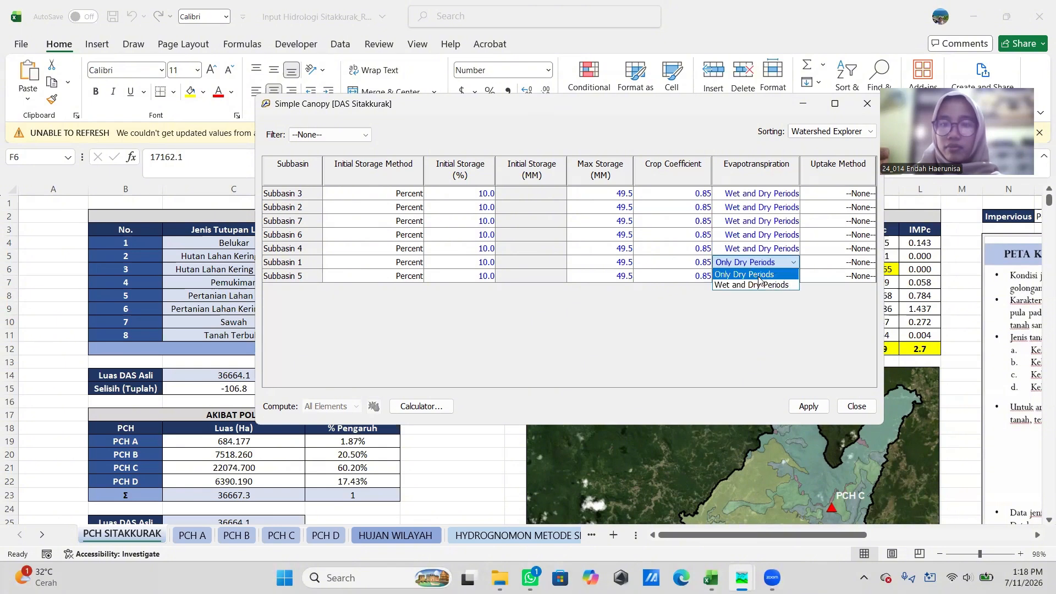
click(759, 285)
click(760, 276)
click(760, 275)
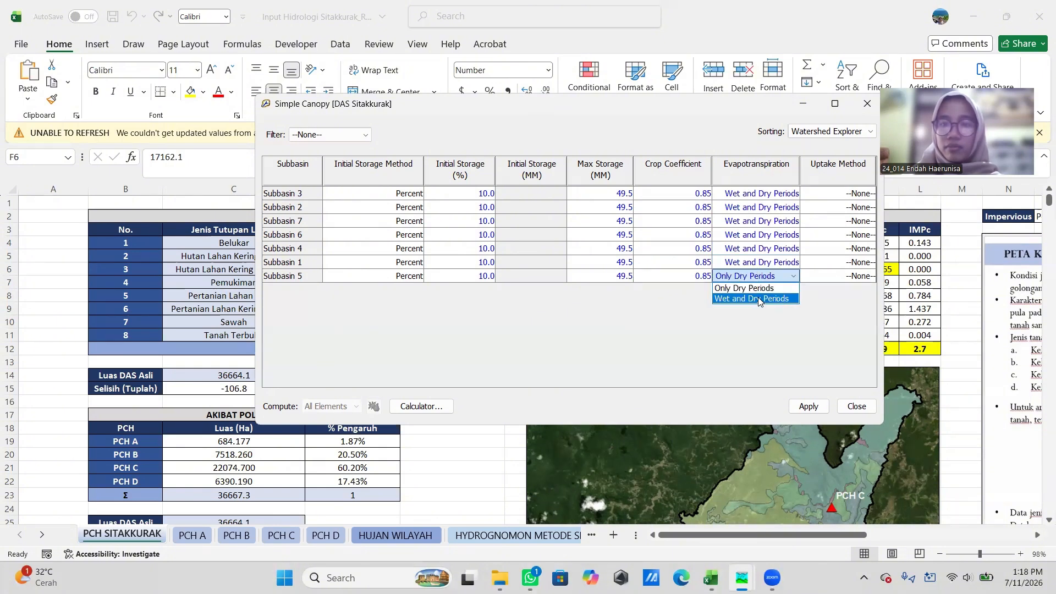
click(759, 298)
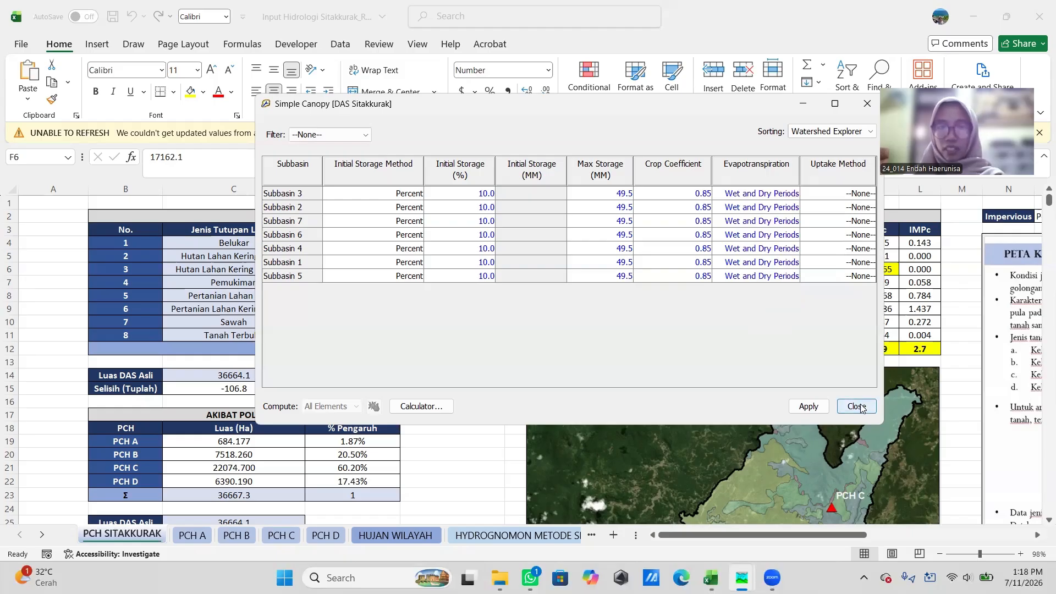
click(791, 410)
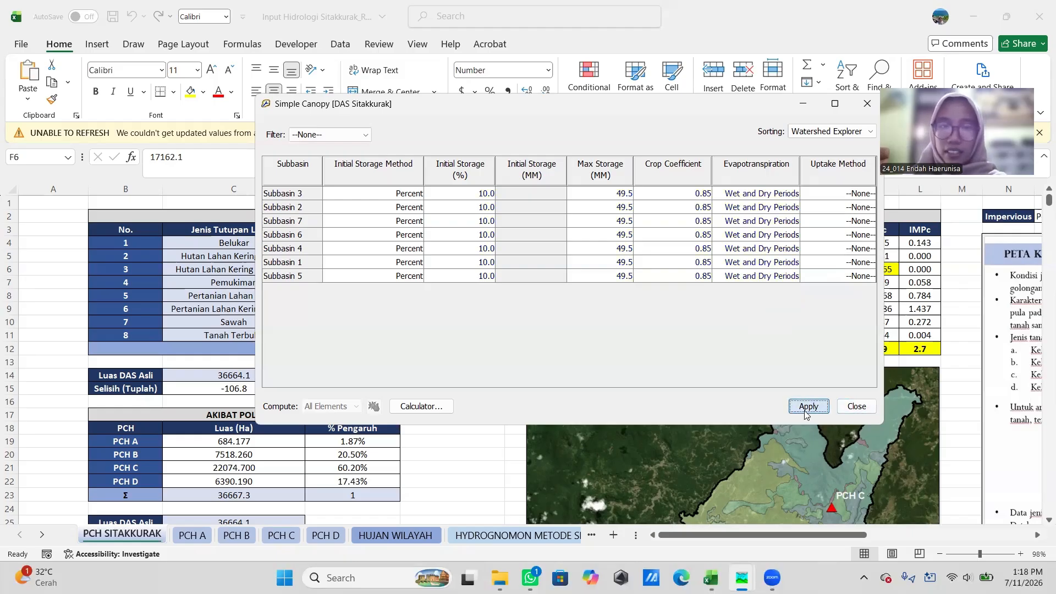
click(849, 410)
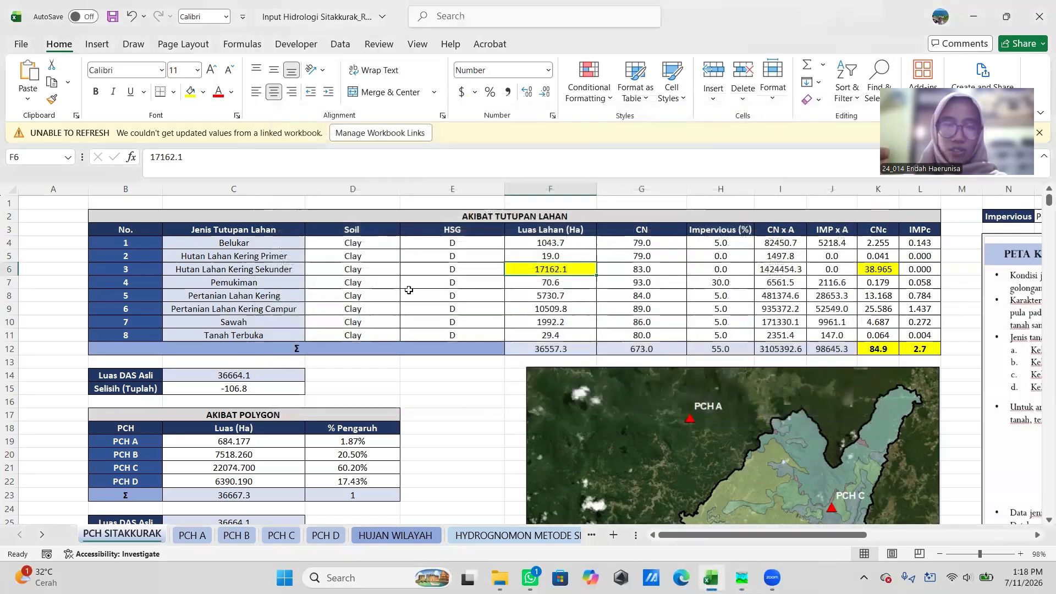
Step: Switch to the HEC-HMS main window and enter a Simple Surface initial storage of 10% for Subbasins 3, 2 and 7
click(735, 559)
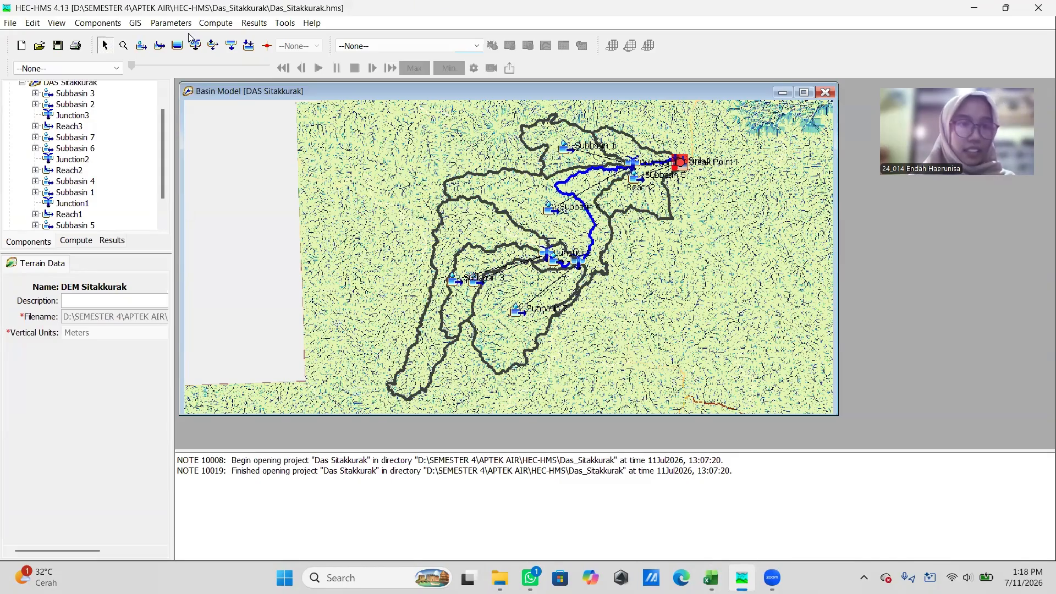
click(171, 22)
mouse_move(207, 110)
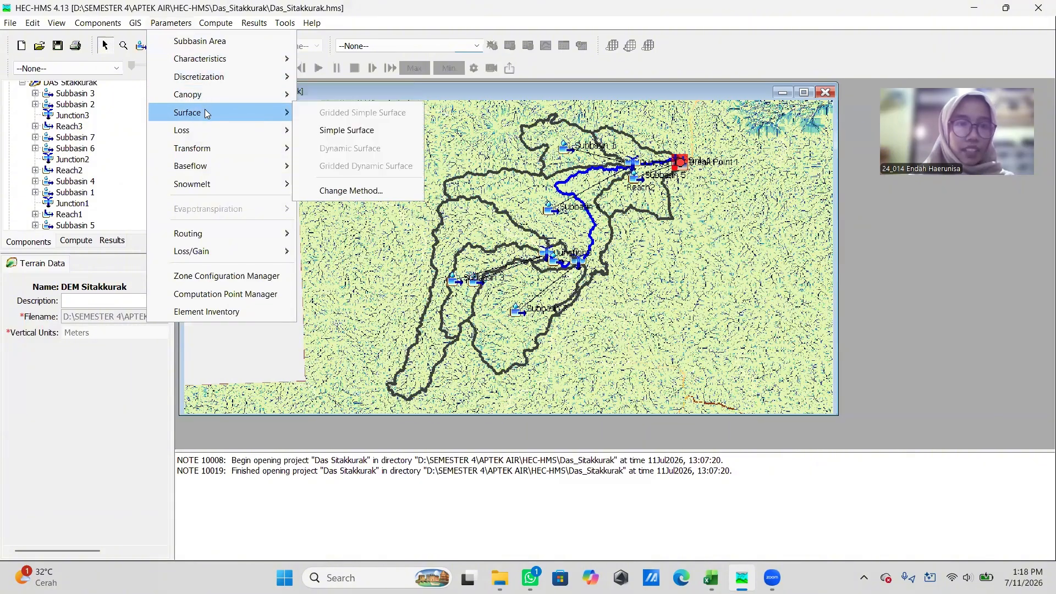
click(326, 130)
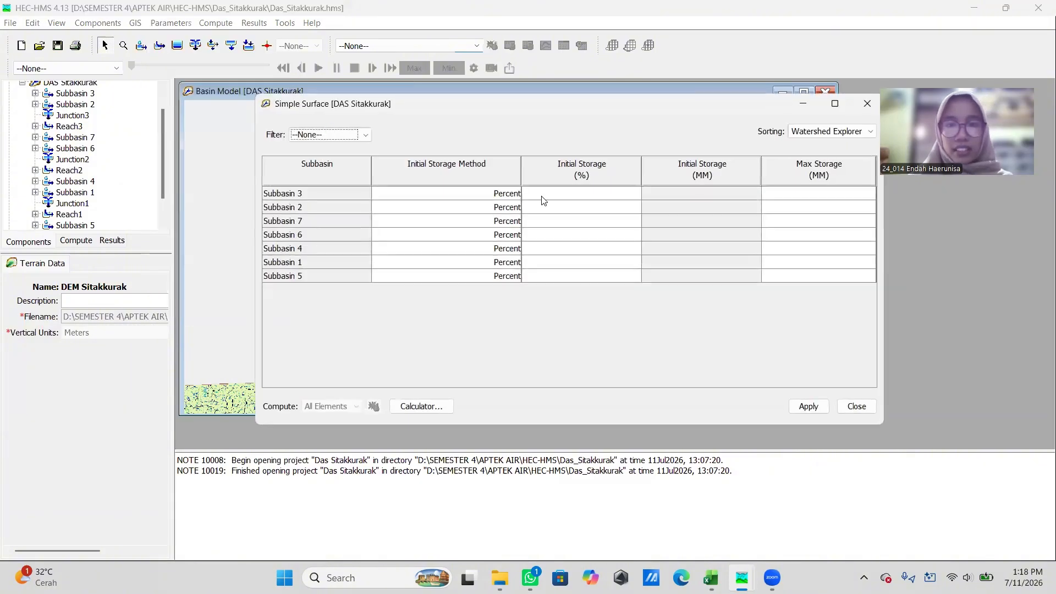
click(582, 196)
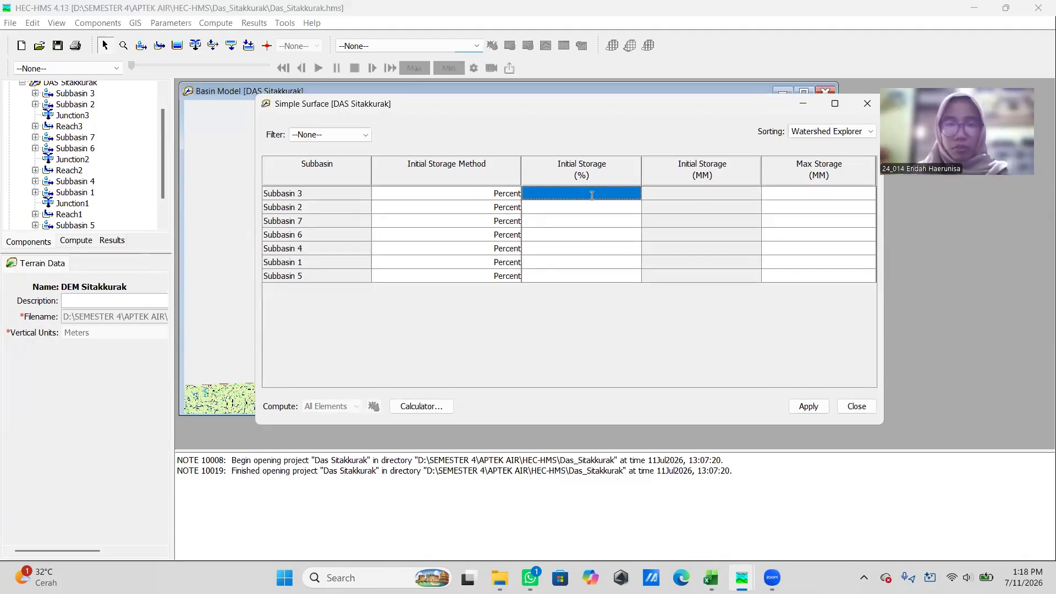
text(10)
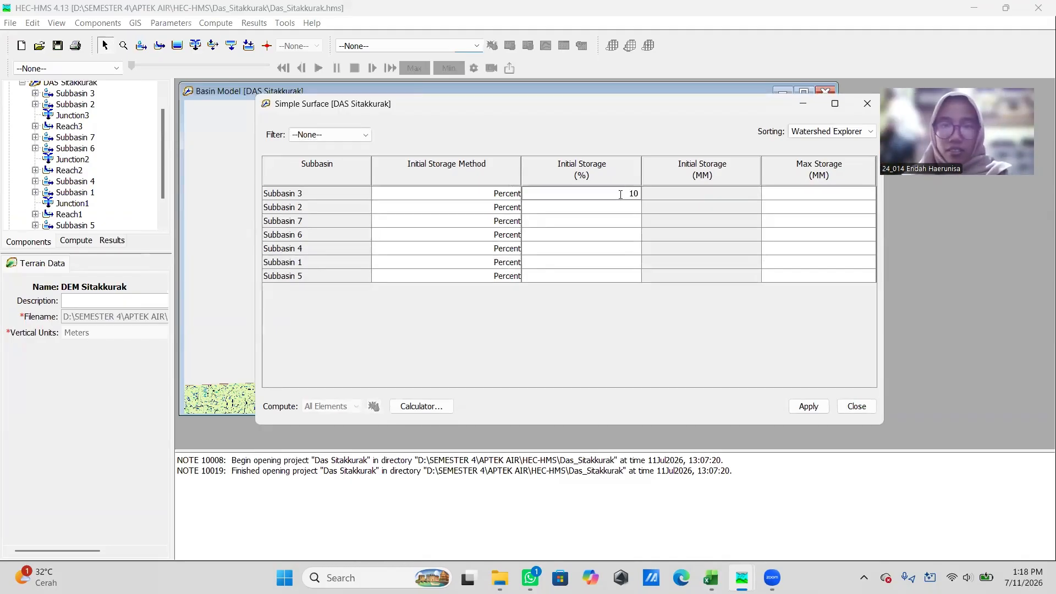
drag(624, 194, 657, 196)
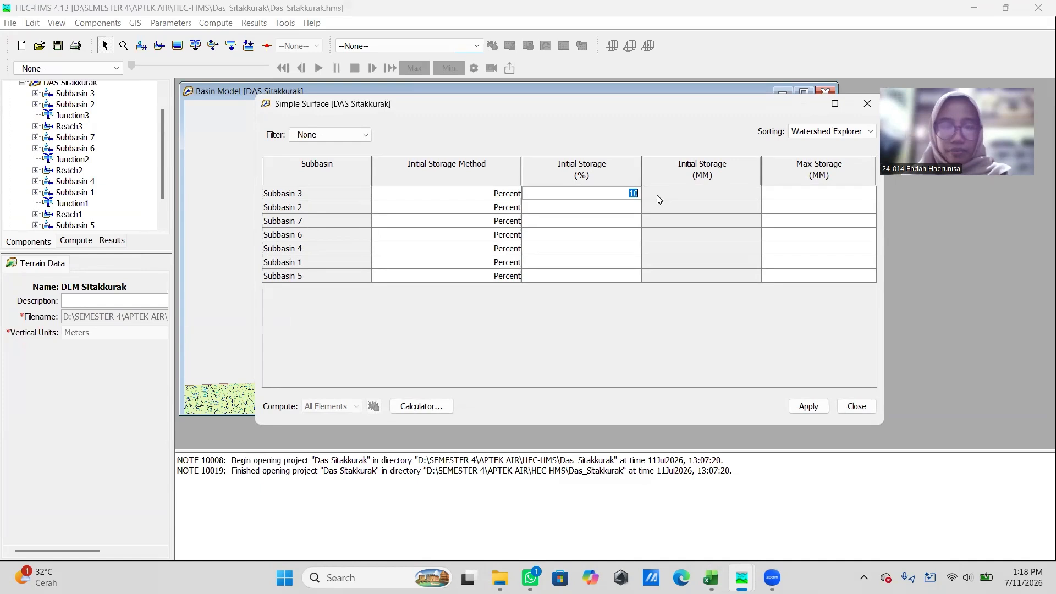
click(632, 207)
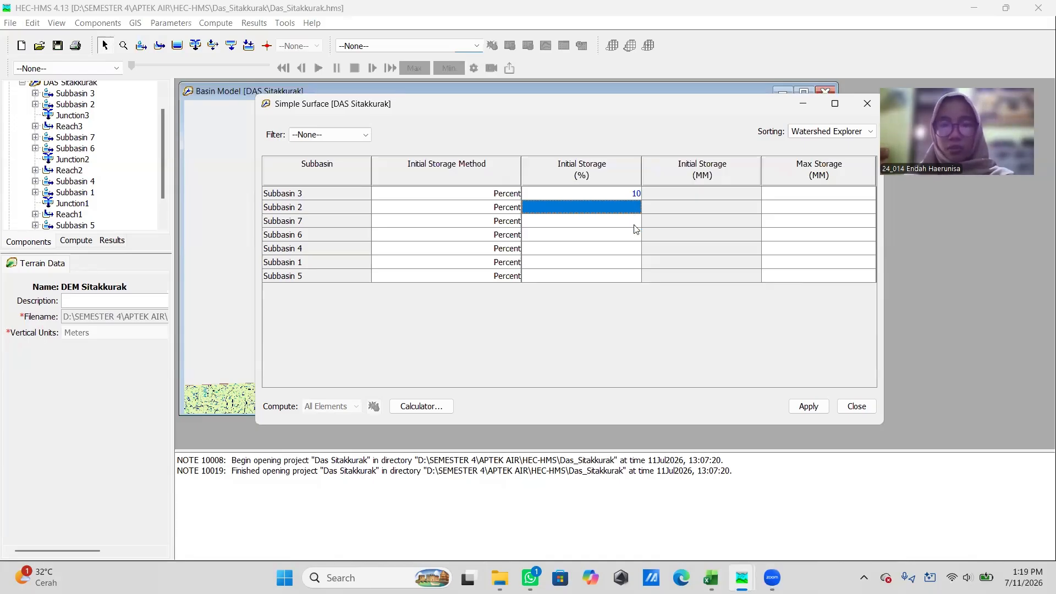
text(10.0)
click(634, 221)
text(10.0)
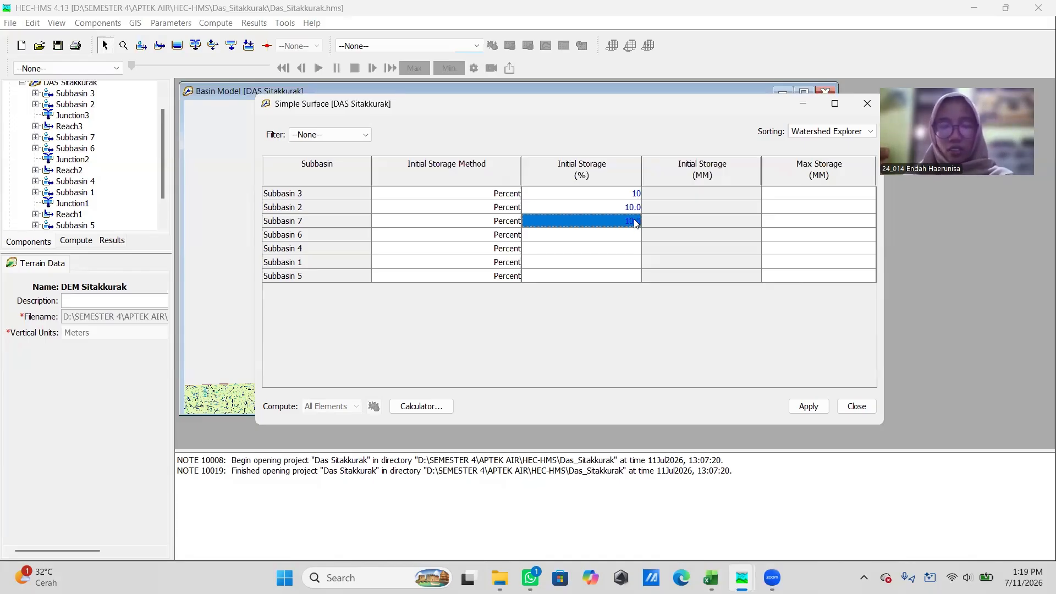
click(621, 194)
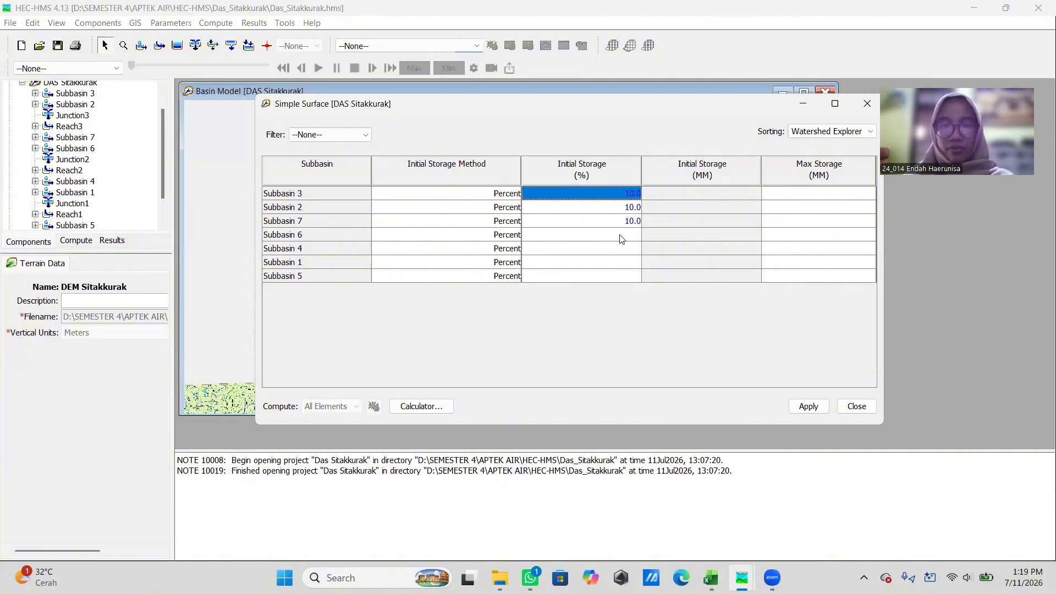
Step: Set the Simple Surface initial storage to 10.0% for Subbasins 6, 4, 1 and 5
click(622, 235)
key(ctrl+v)
click(621, 249)
text(10.0)
click(624, 262)
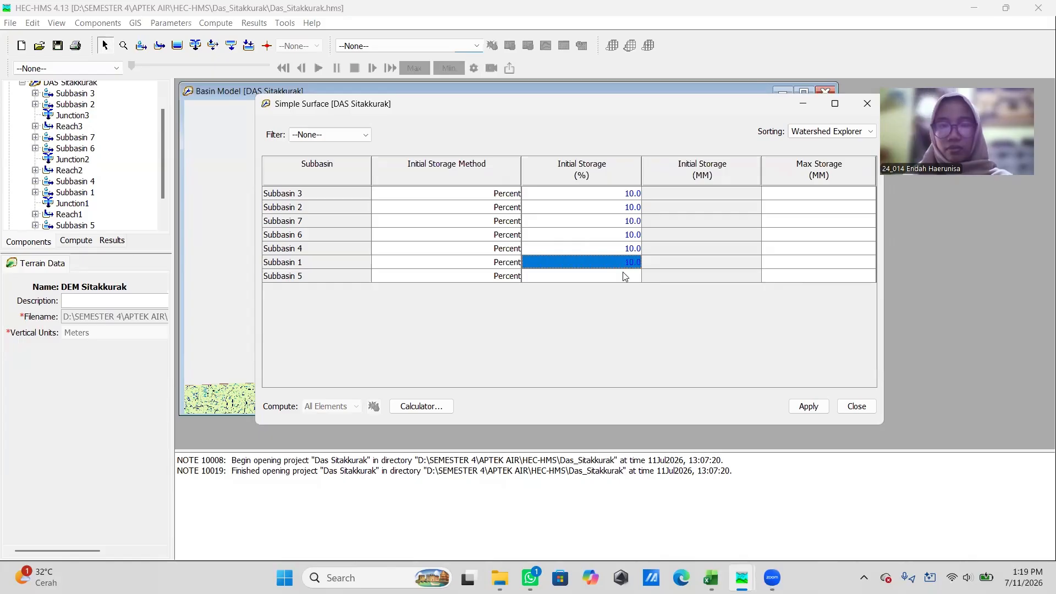
text(10.0)
click(624, 277)
Step: Set the Simple Surface maximum storage to 49.5 mm for Subbasins 3, 2 and 7
click(806, 193)
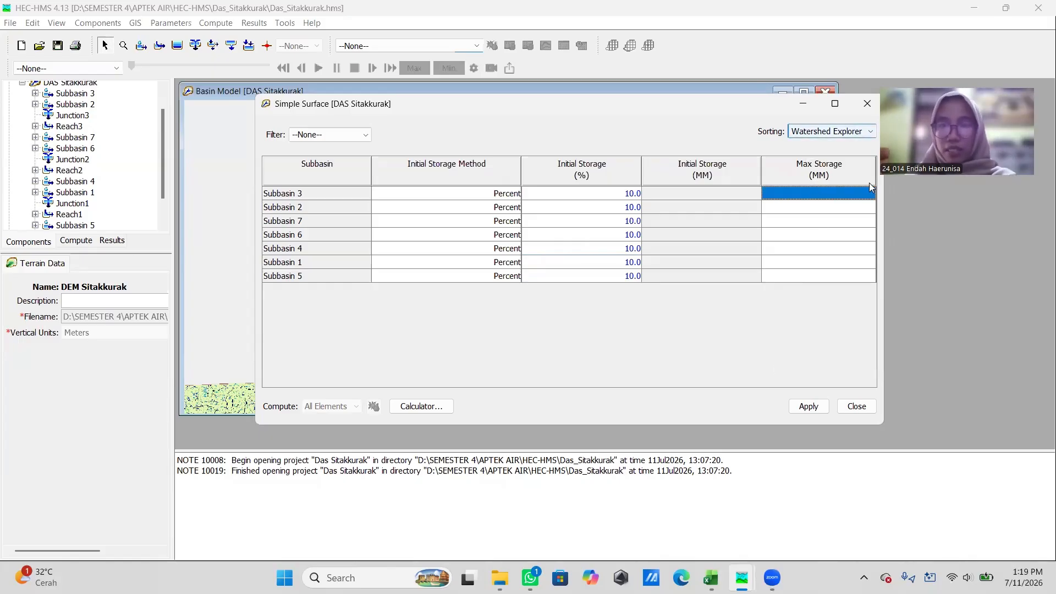
text(49.)
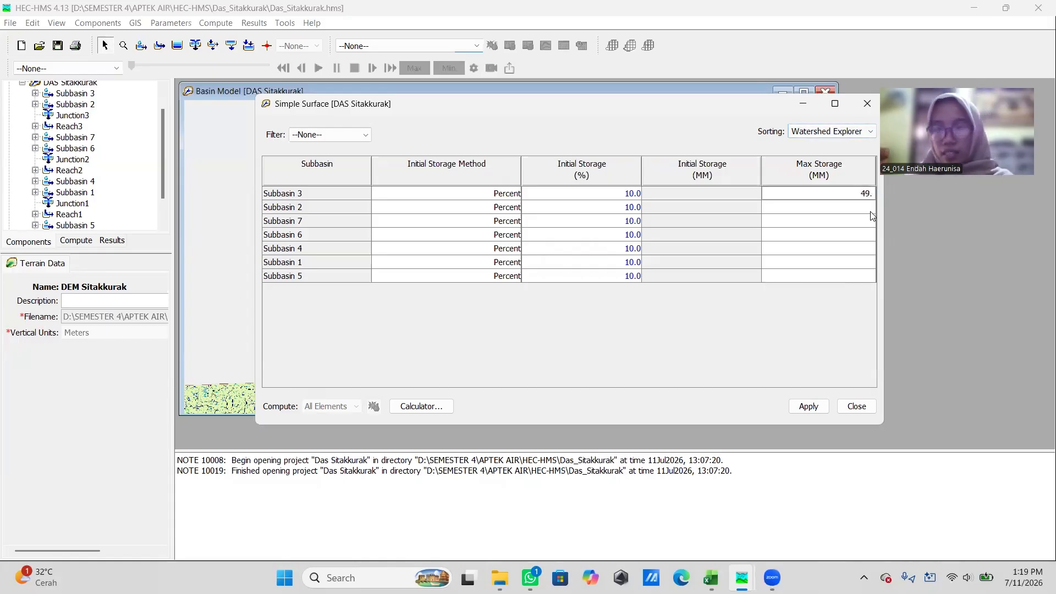
text(5)
drag(857, 195, 877, 196)
key(ctrl+c)
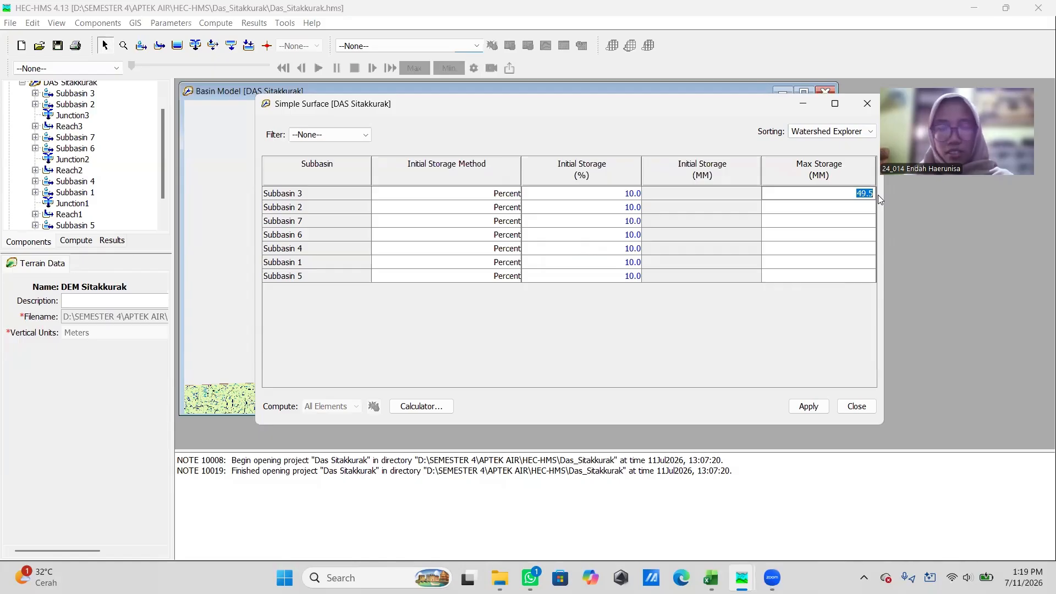
click(853, 209)
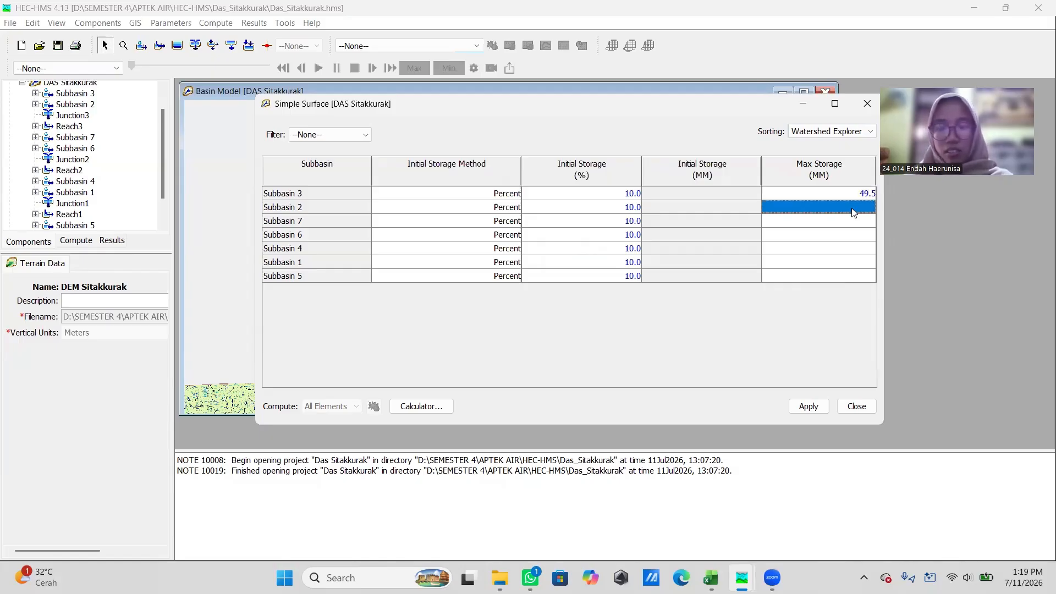
key(ctrl+v)
drag(851, 209, 853, 282)
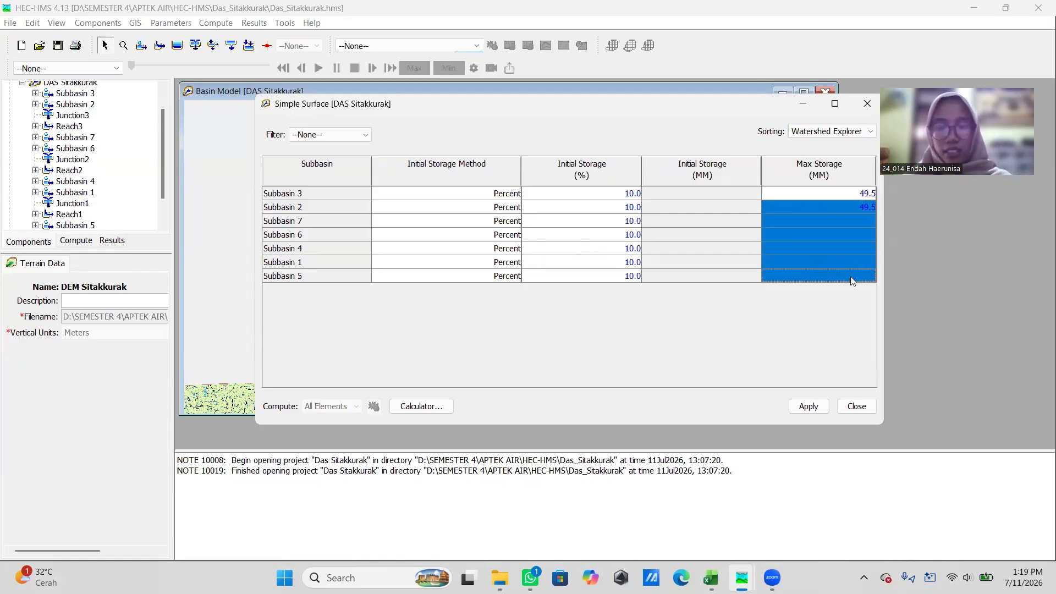
key(ctrl+v)
drag(847, 225, 846, 274)
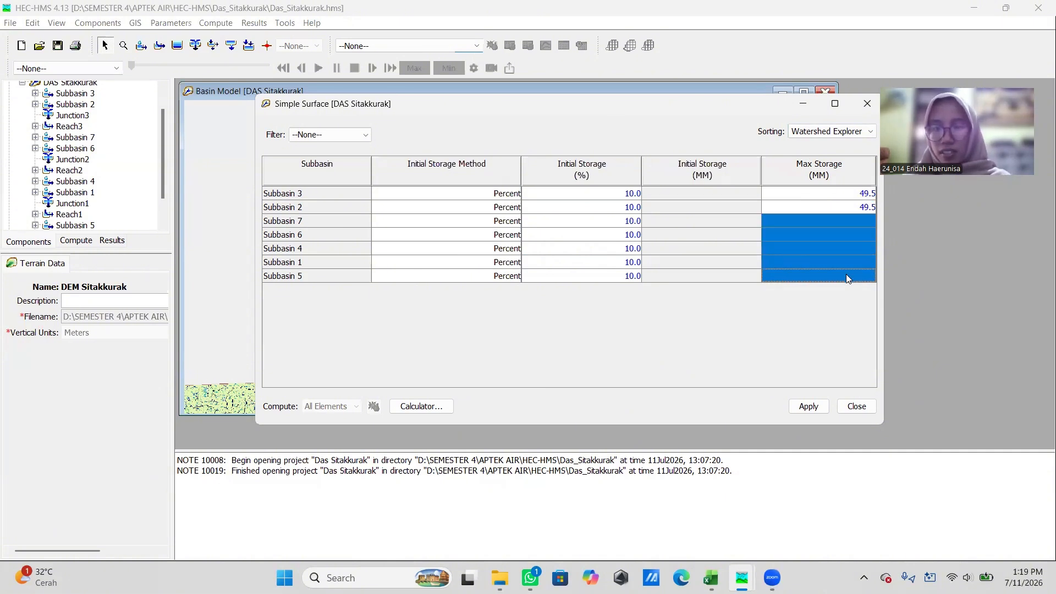
key(ctrl+v)
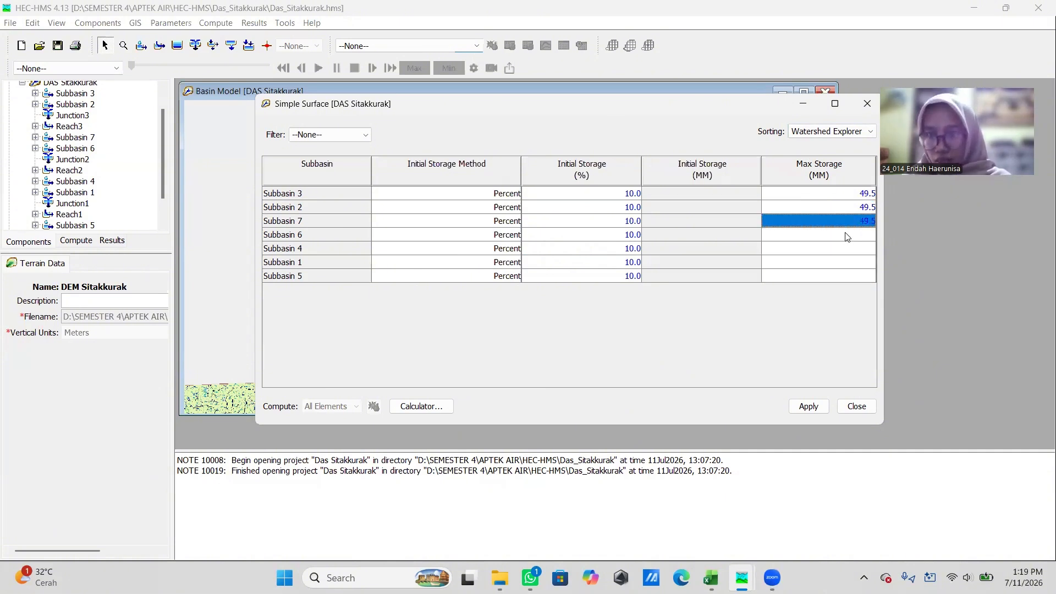
Step: Set the maximum storage to 49.5 mm for Subbasins 6, 4, 1 and 5, and apply and close the Simple Surface table
click(845, 235)
key(ctrl+v)
click(845, 248)
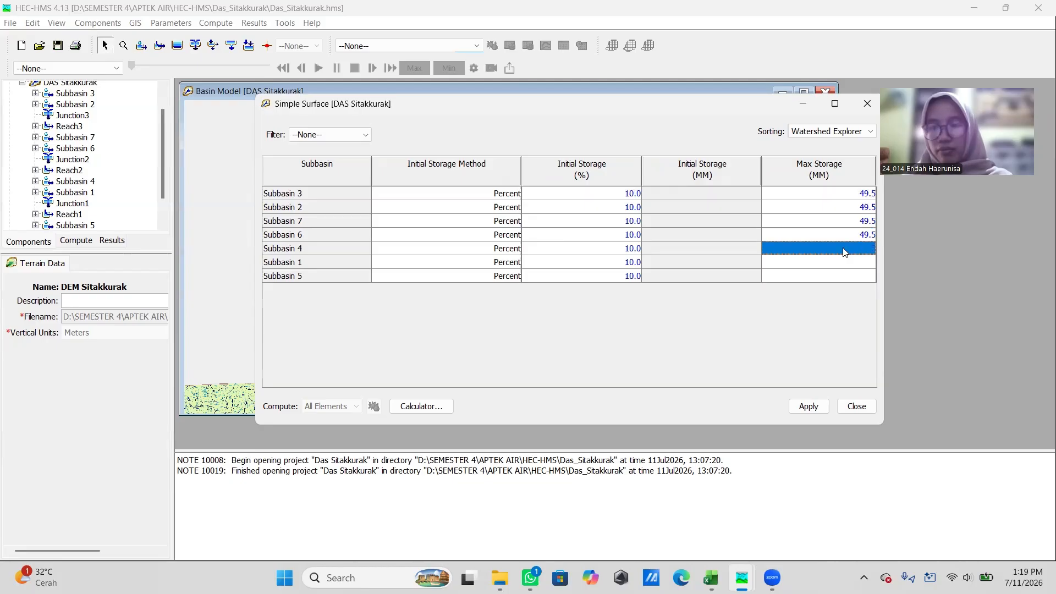
key(ctrl+v)
click(848, 263)
key(ctrl+v)
click(848, 276)
key(ctrl+v)
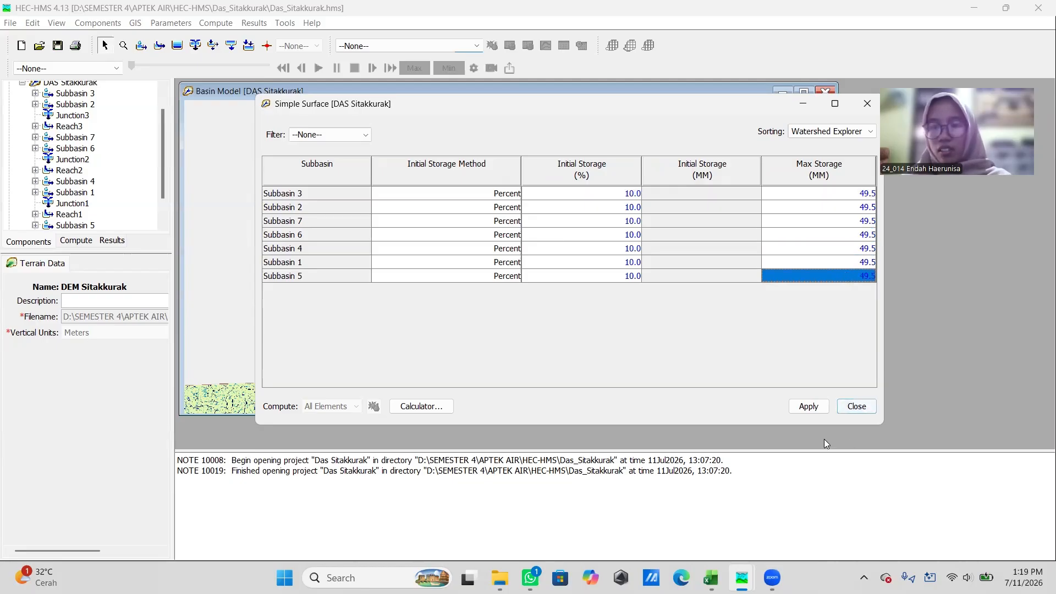
click(809, 406)
click(855, 407)
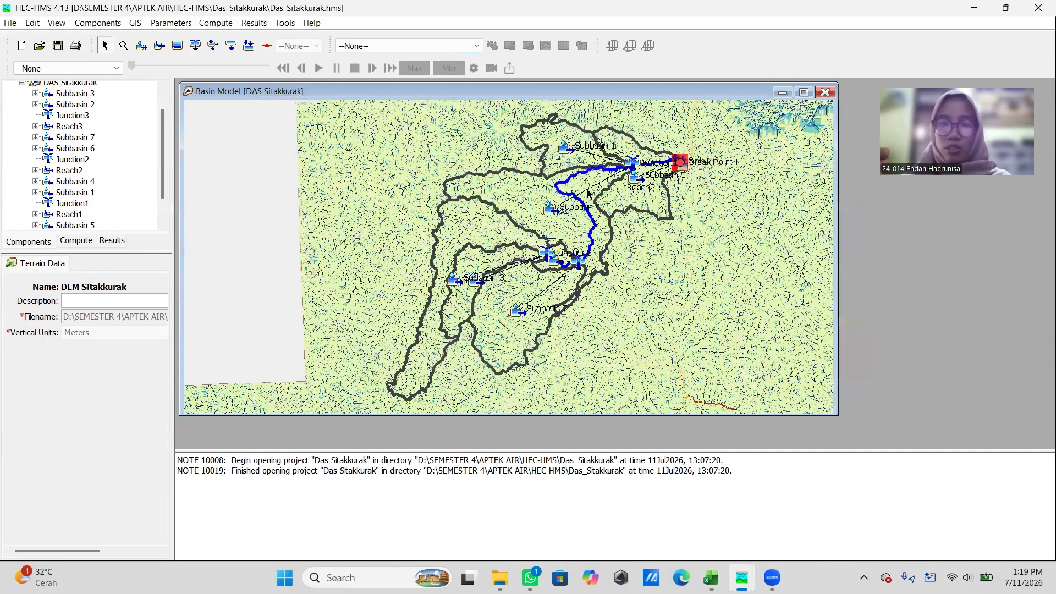
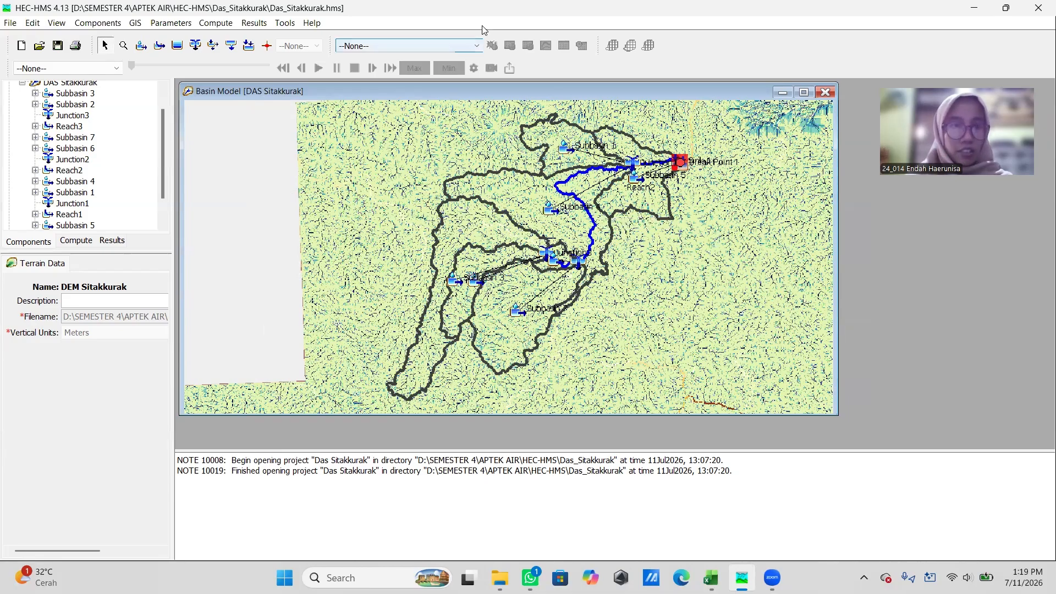
Step: Open the Deficit and Constant loss parameters and set the initial deficit of Subbasin 3 to 10 mm
click(177, 23)
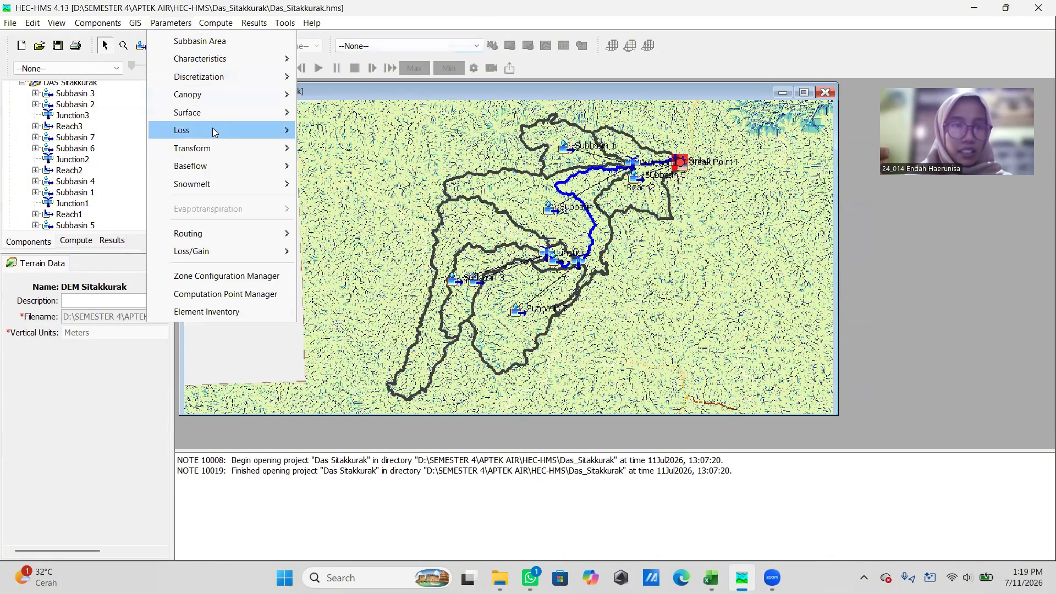
mouse_move(213, 127)
click(402, 132)
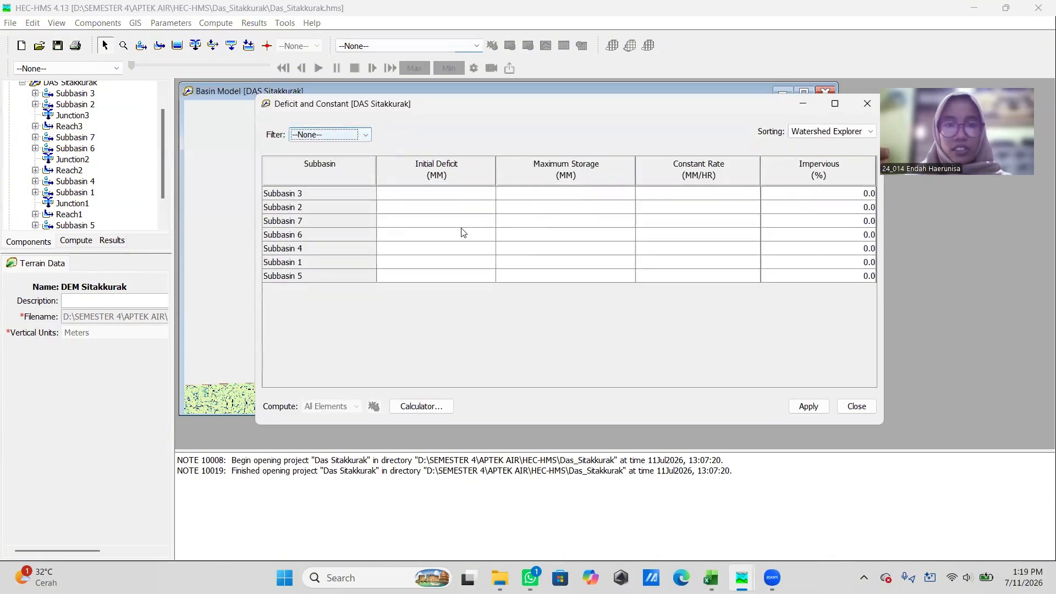
click(451, 199)
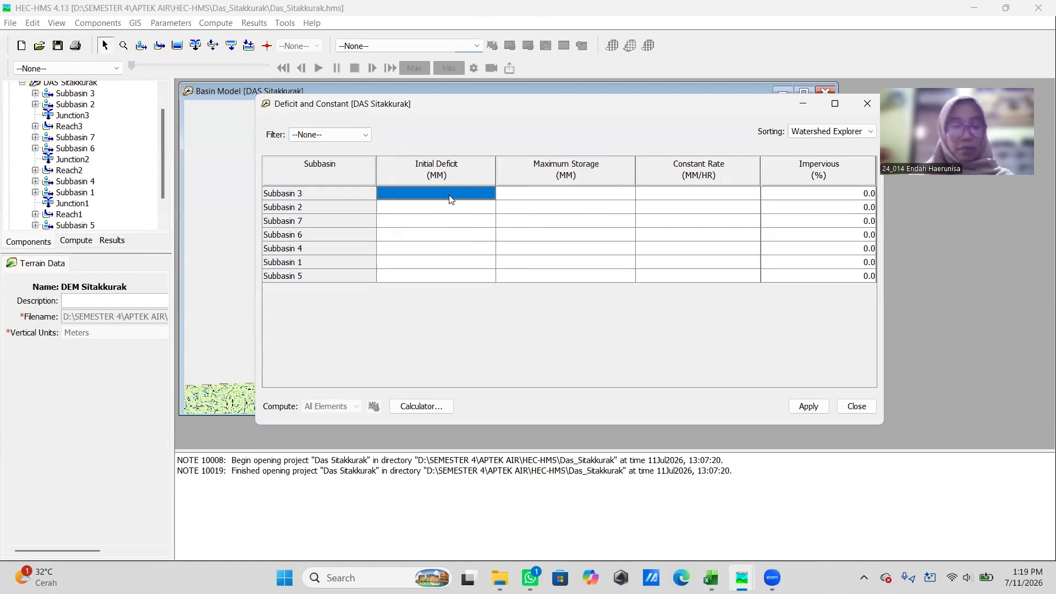
text(10)
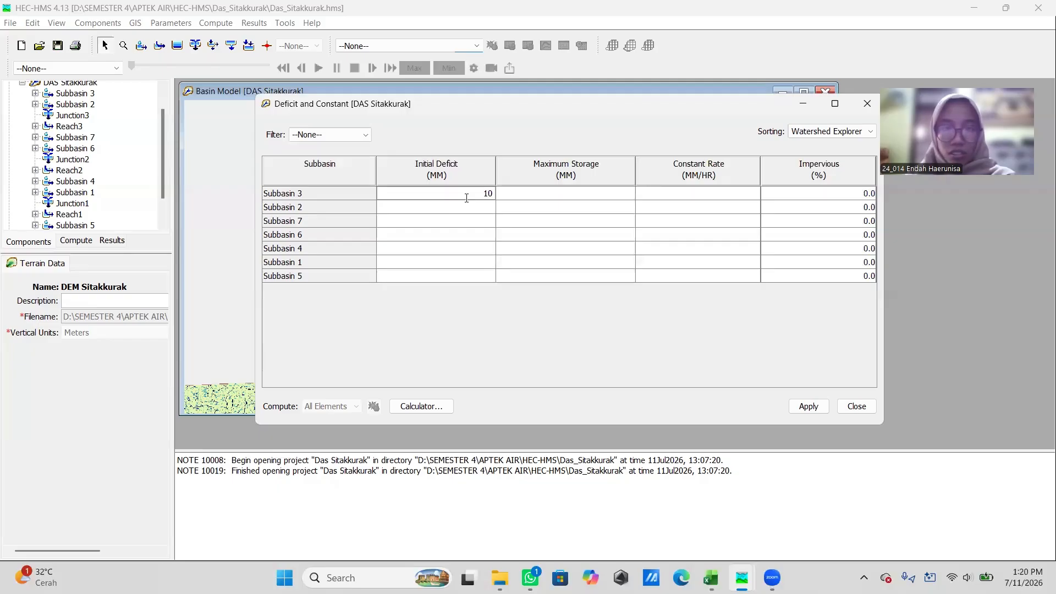
double_click(467, 198)
text(49.5)
key(Return)
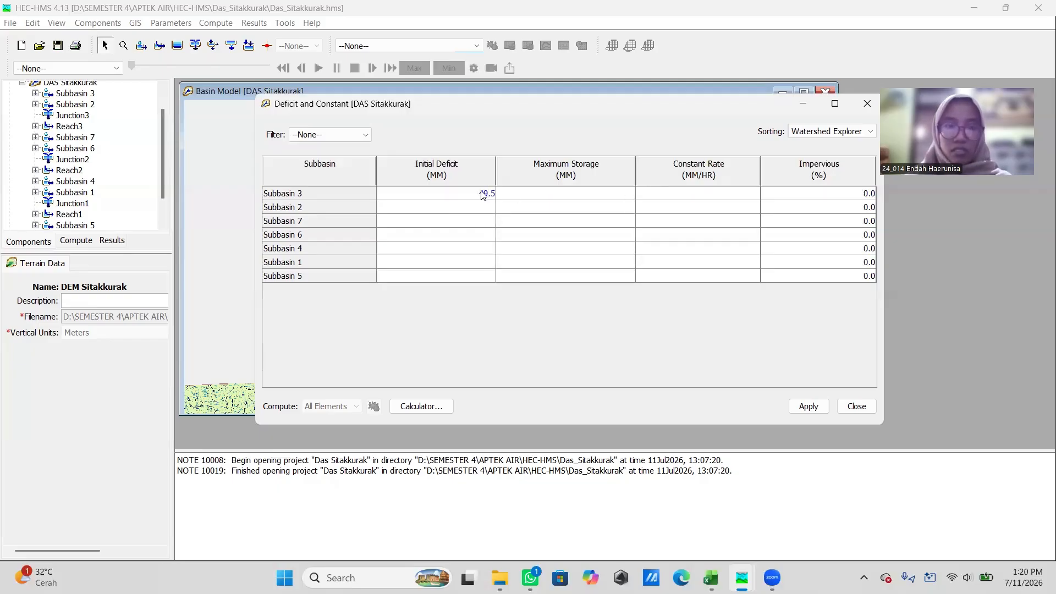
click(482, 193)
text(10)
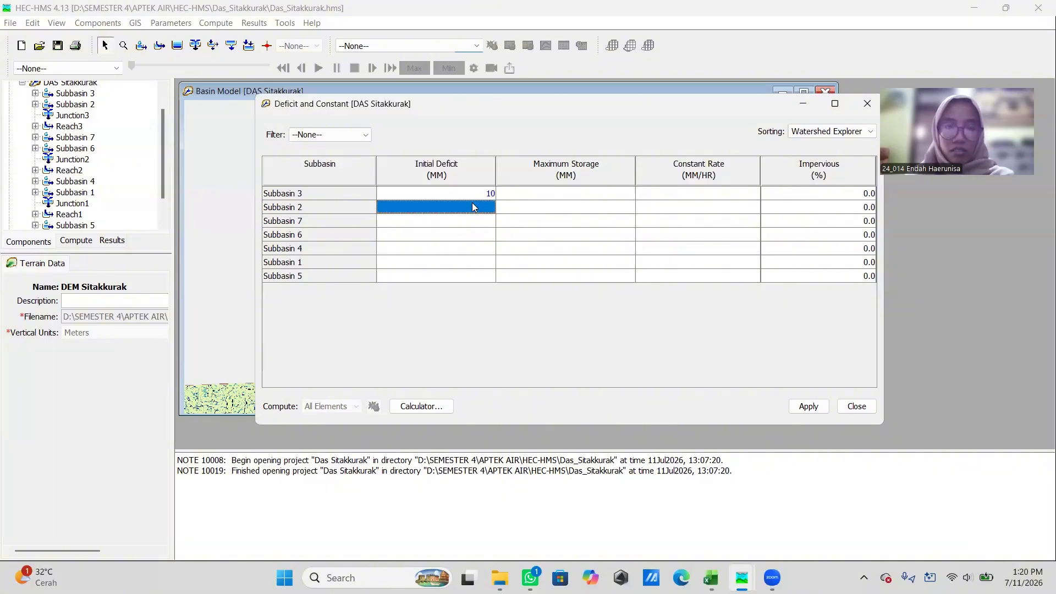
Step: Set the initial deficit to 10.0 mm for Subbasins 2, 7 and 6 in the Deficit and Constant table
key(Return)
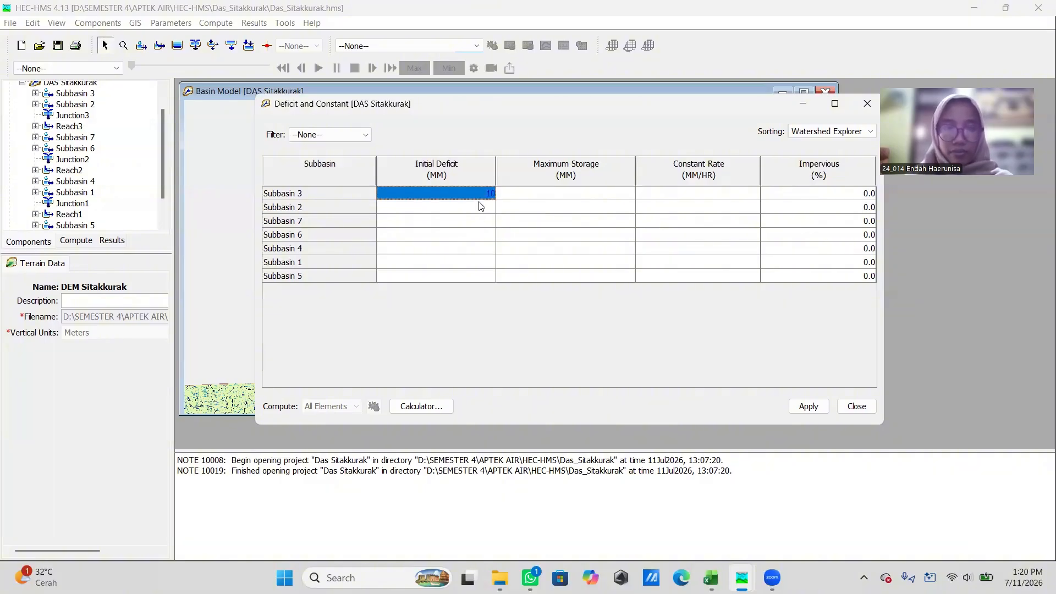
click(479, 204)
text(10.0)
click(478, 219)
text(10.0)
click(478, 234)
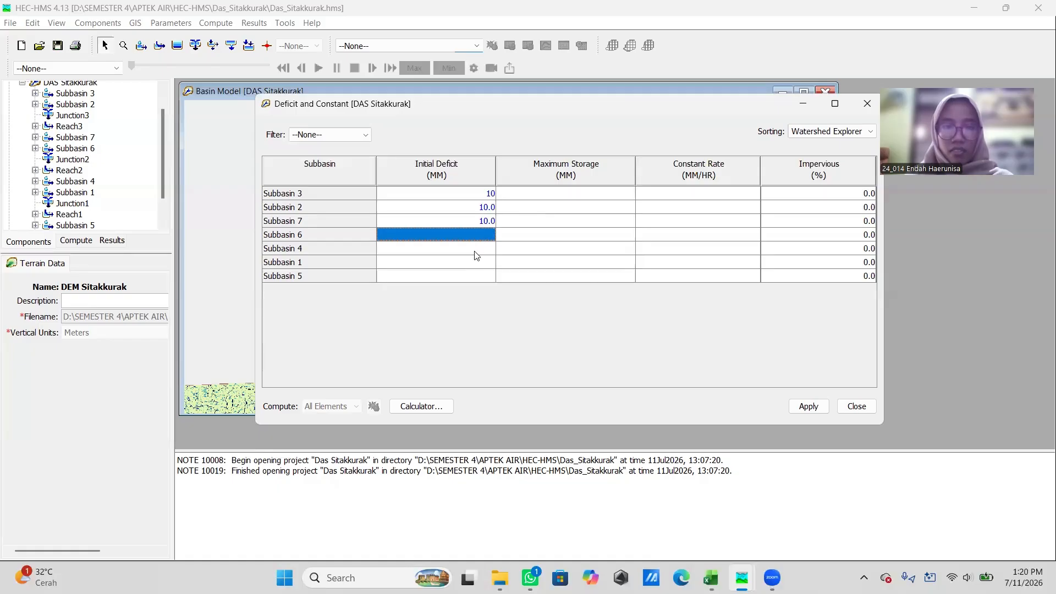
text(10.0)
Step: Set the initial deficit to 10.0 mm for Subbasins 4, 1, 5 and 3
click(480, 249)
text(10.0)
drag(480, 252, 481, 270)
click(474, 253)
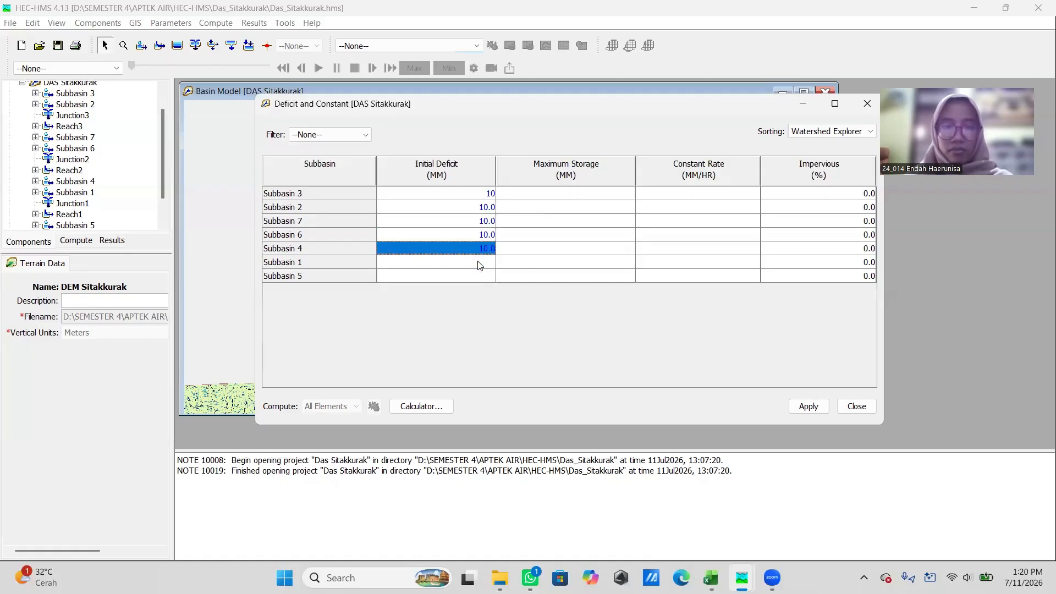
click(477, 265)
key(ctrl+v)
click(477, 271)
key(ctrl+v)
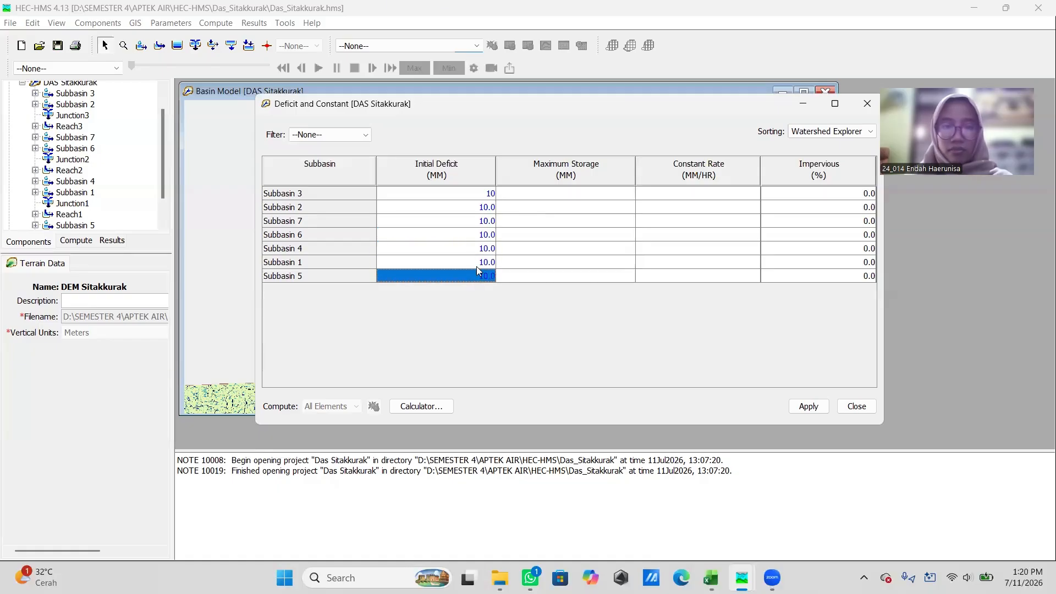
click(482, 193)
Step: Set the Deficit and Constant maximum storage to 49.5 mm for Subbasins 3, 2 and 7
click(561, 200)
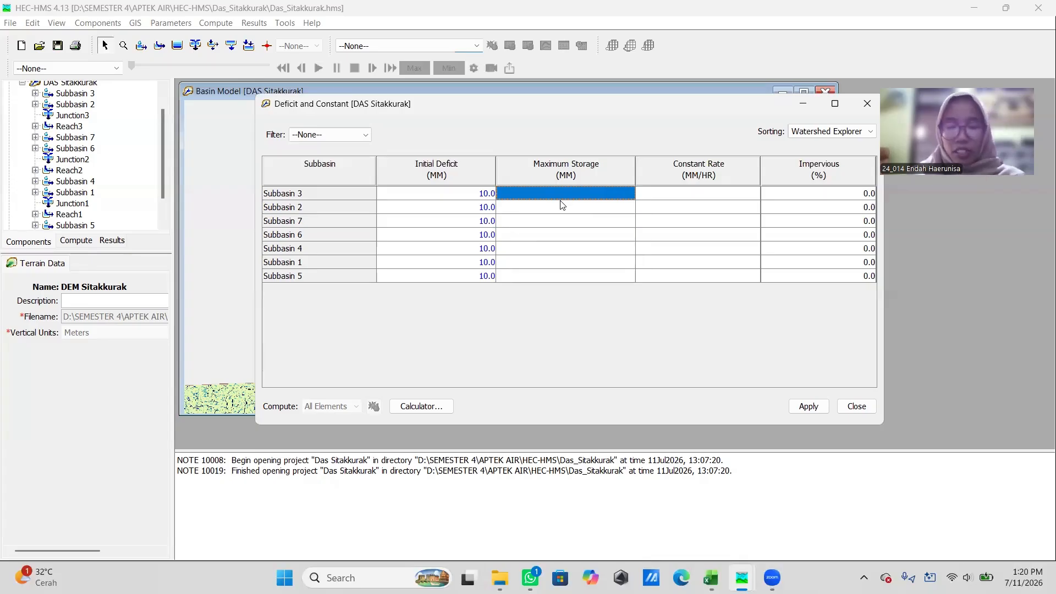
text(49.)
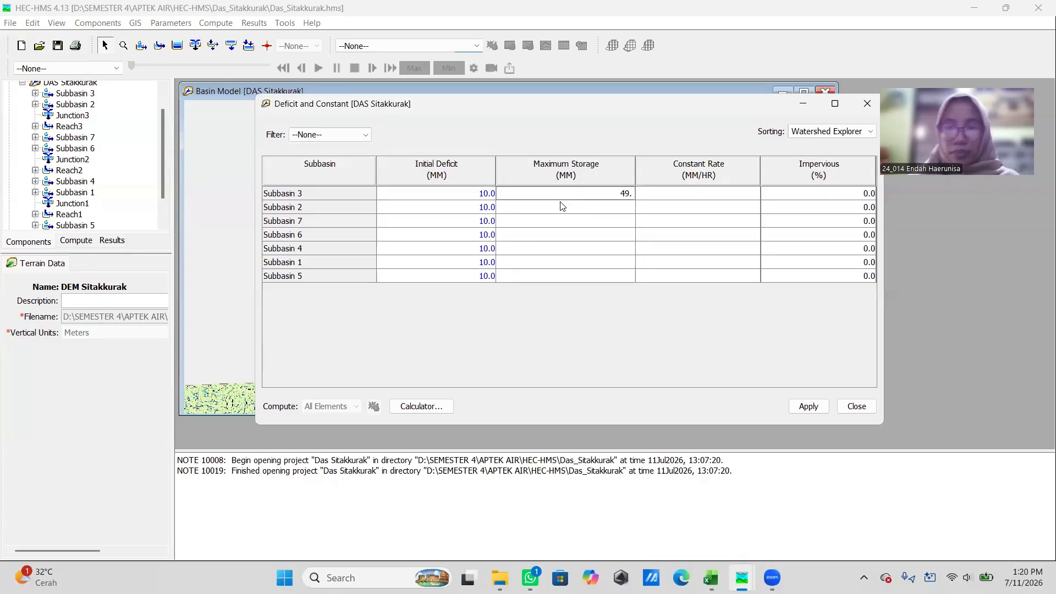
text(5)
drag(574, 189, 661, 196)
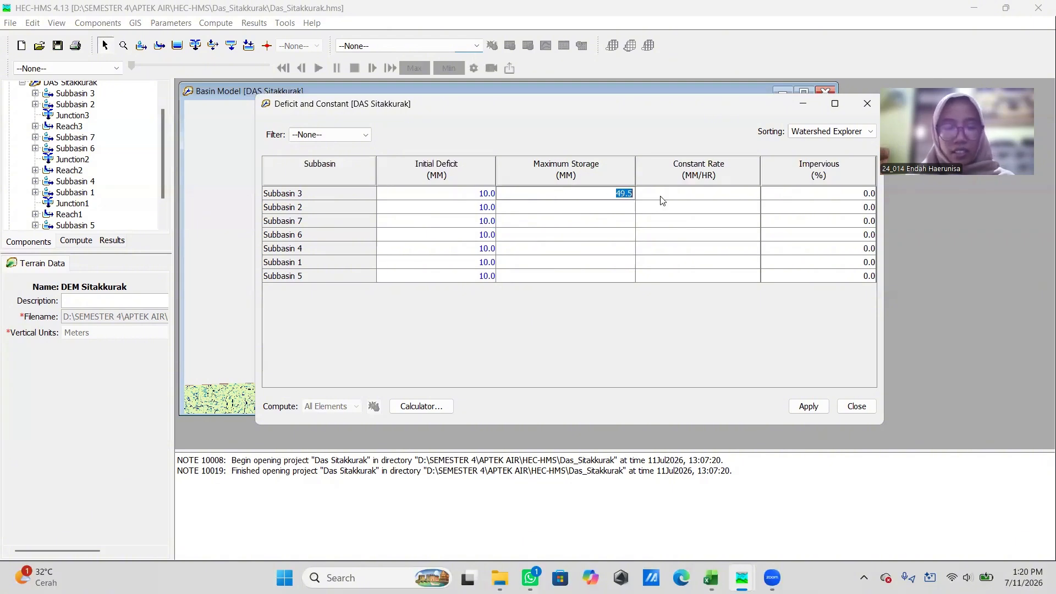
key(ctrl+c)
click(610, 204)
key(ctrl+v)
click(614, 221)
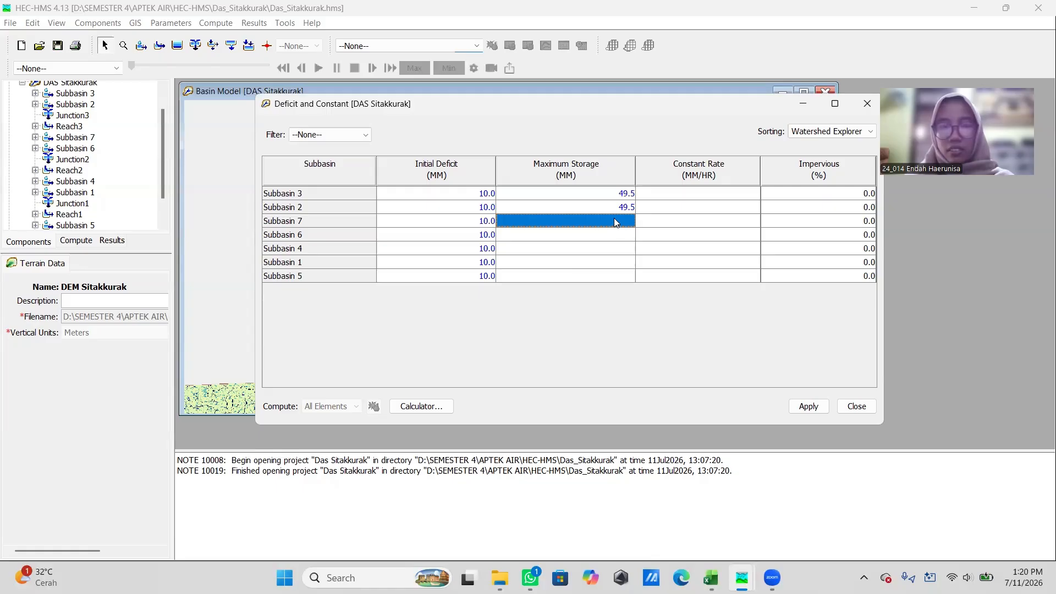
click(617, 236)
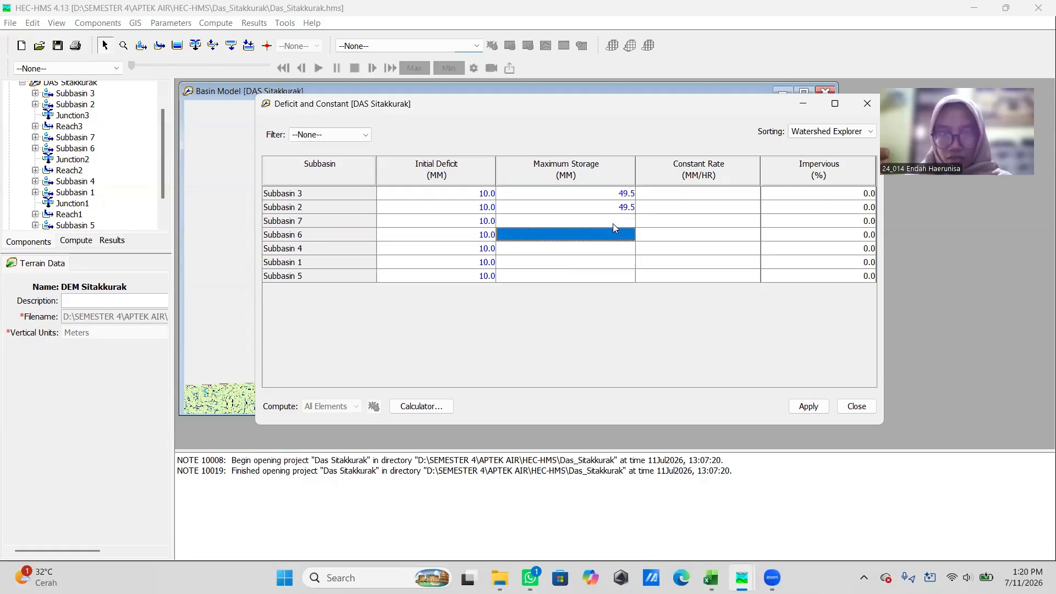
click(613, 223)
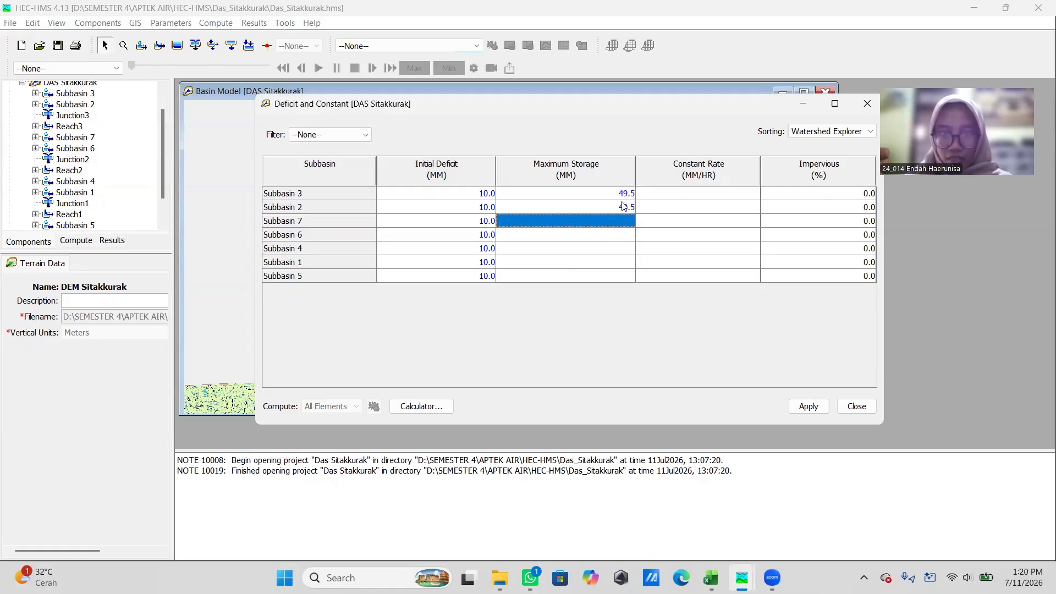
click(616, 235)
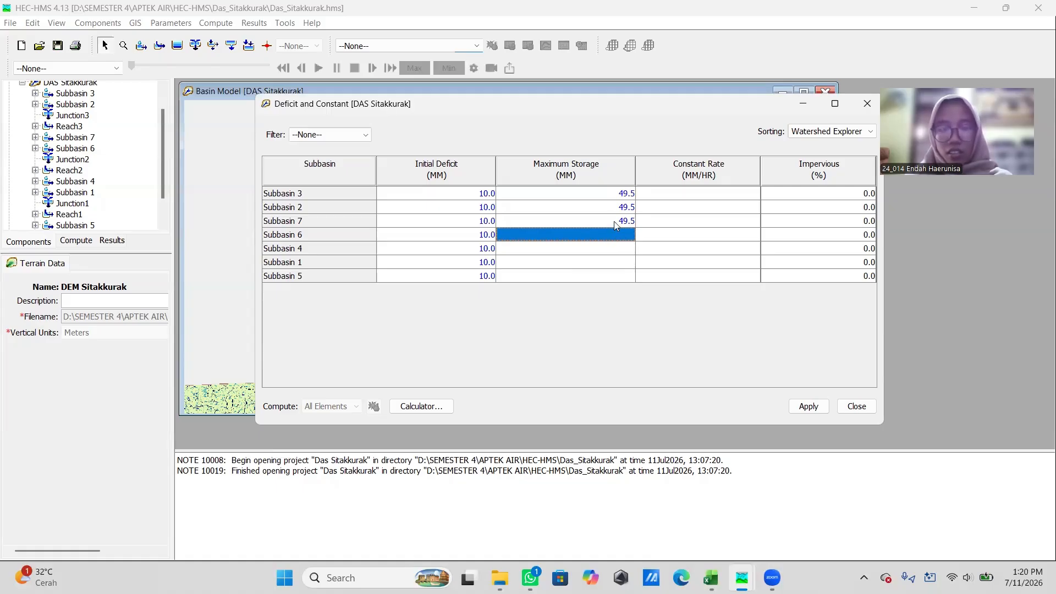
Step: Set the Deficit and Constant maximum storage to 49.5 mm for Subbasins 6, 4, 1 and 5
click(614, 221)
click(618, 232)
key(ctrl+v)
click(620, 243)
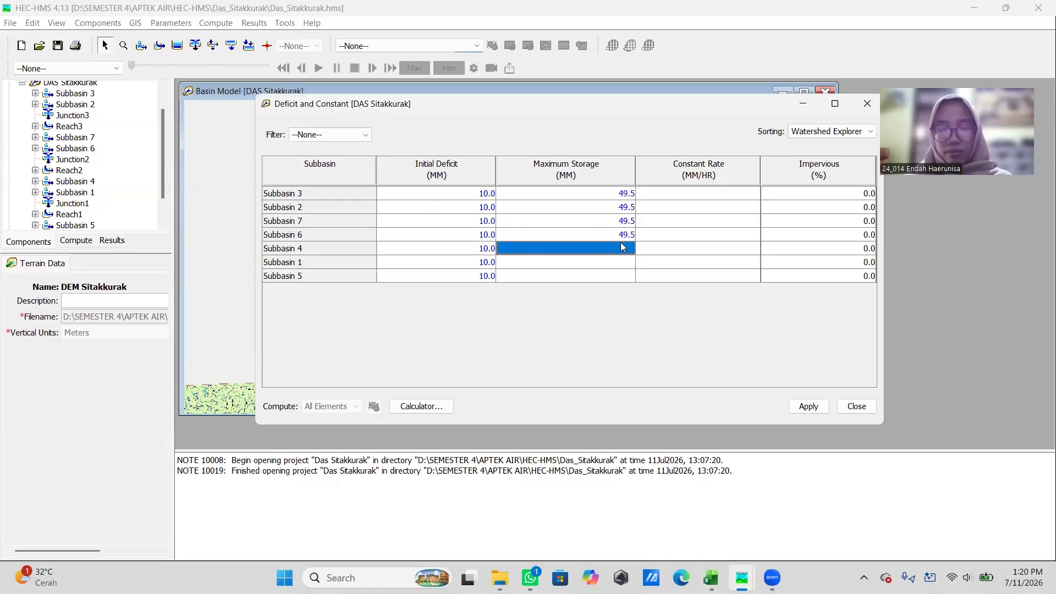
key(ctrl+v)
click(615, 258)
key(ctrl+v)
click(616, 274)
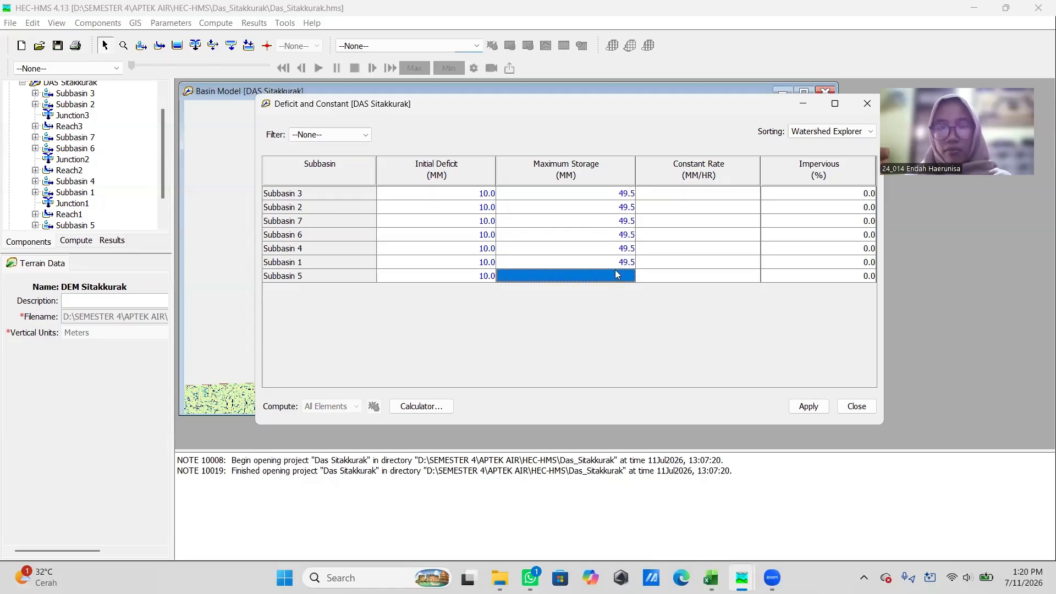
key(ctrl+v)
Step: Switch to the Excel workbook and copy the CNc value 38.965 of Hutan Lahan Kering Sekunder on the PCH SITAKKURAK sheet
click(705, 192)
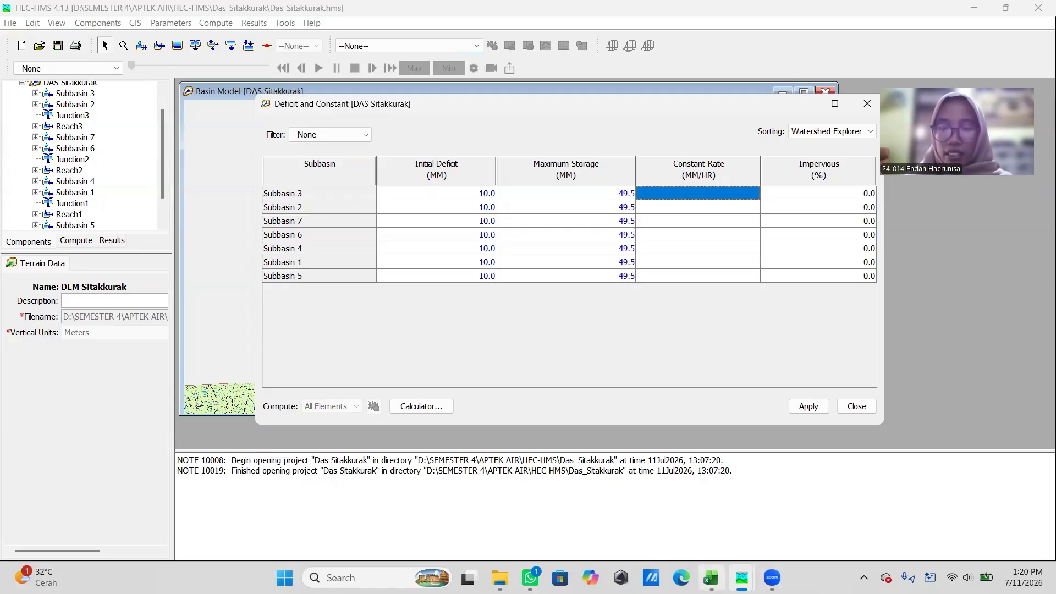
key(alt+Tab)
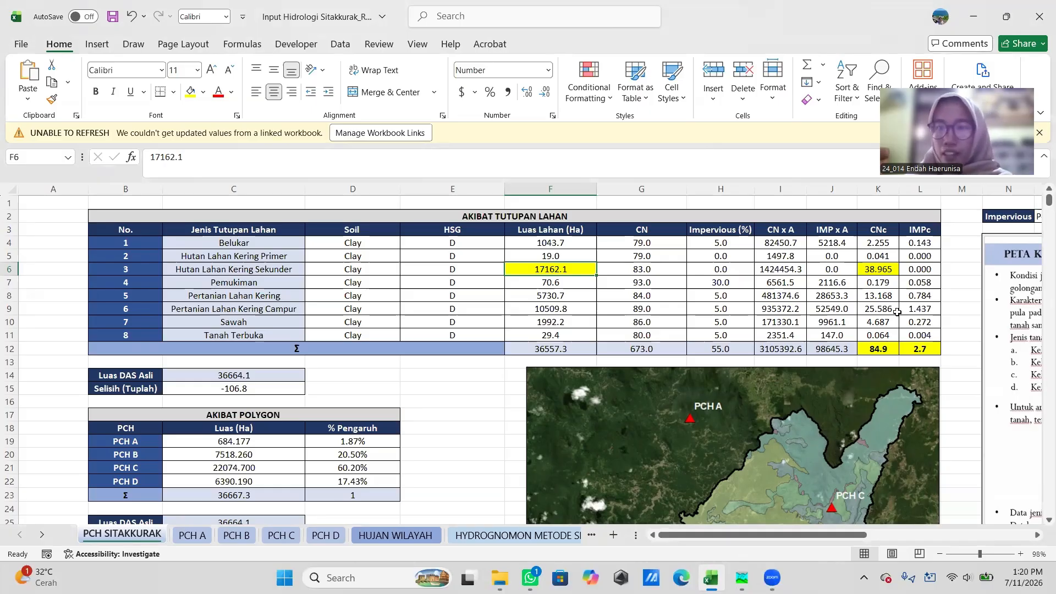
click(878, 272)
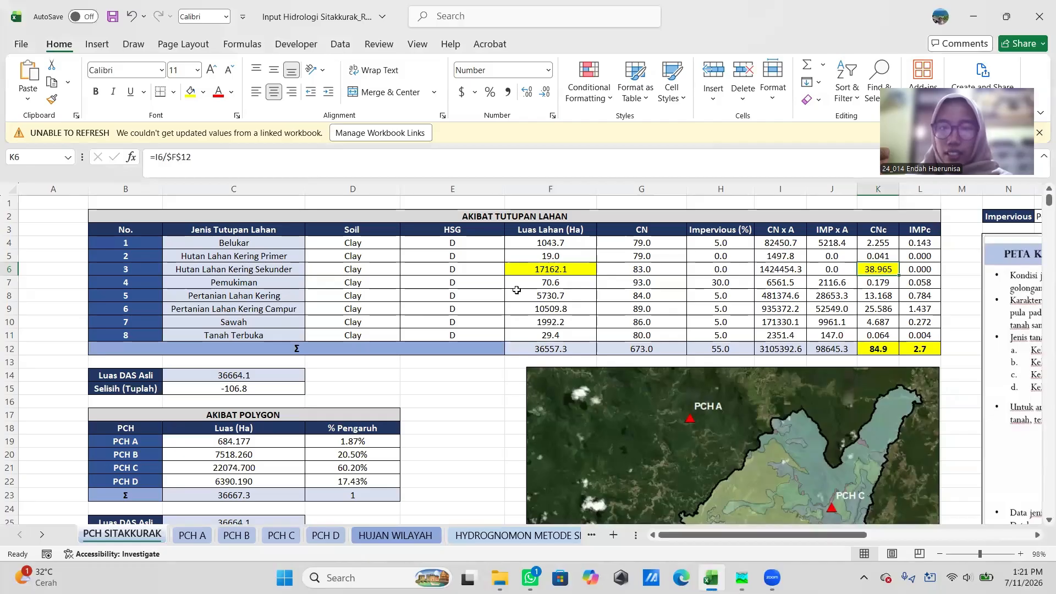
key(ctrl+c)
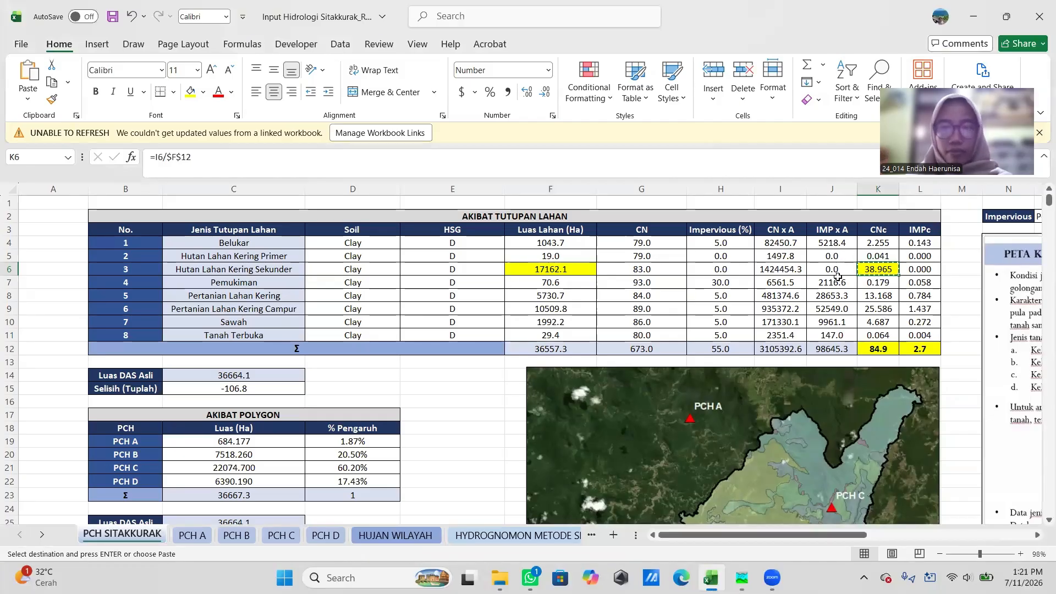
Step: Return to the HEC-HMS Deficit and Constant table and paste a constant rate of 38.965 mm/hr for Subbasins 3, 2, 7 and 6
mouse_move(742, 578)
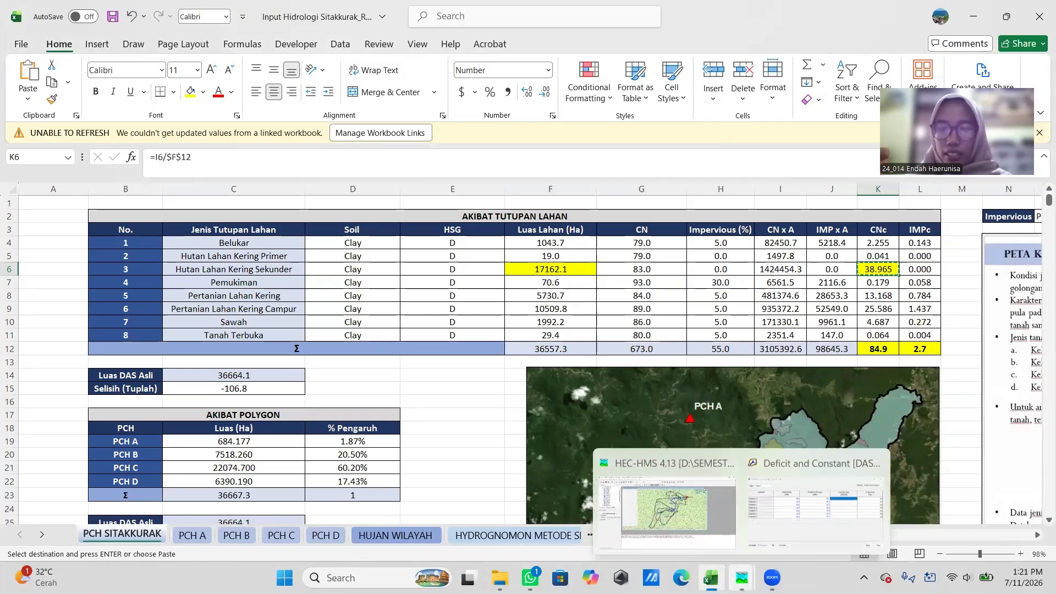
click(775, 510)
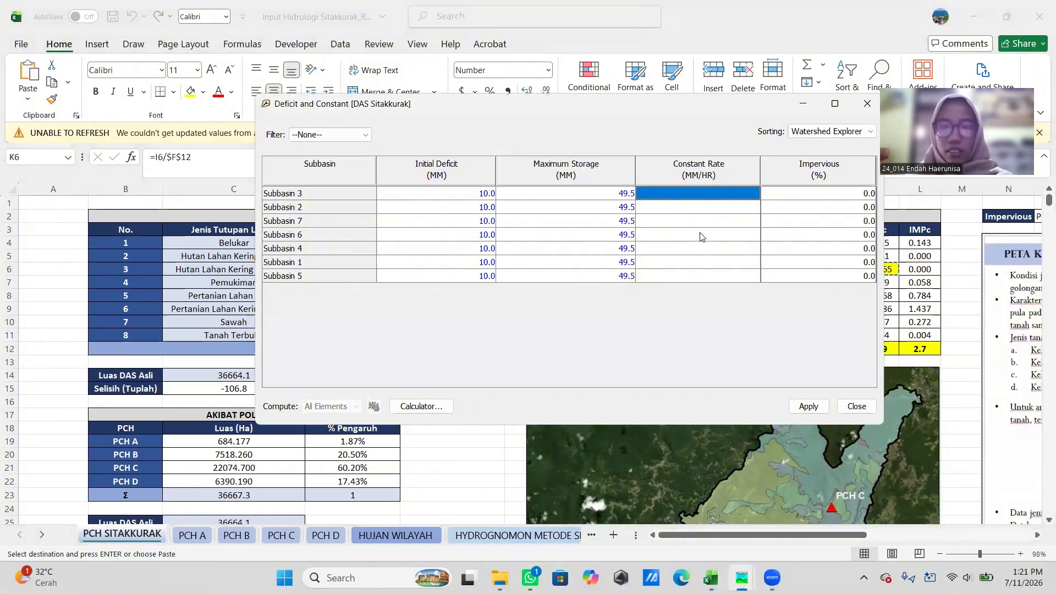
key(ctrl+v)
click(720, 213)
key(ctrl+v)
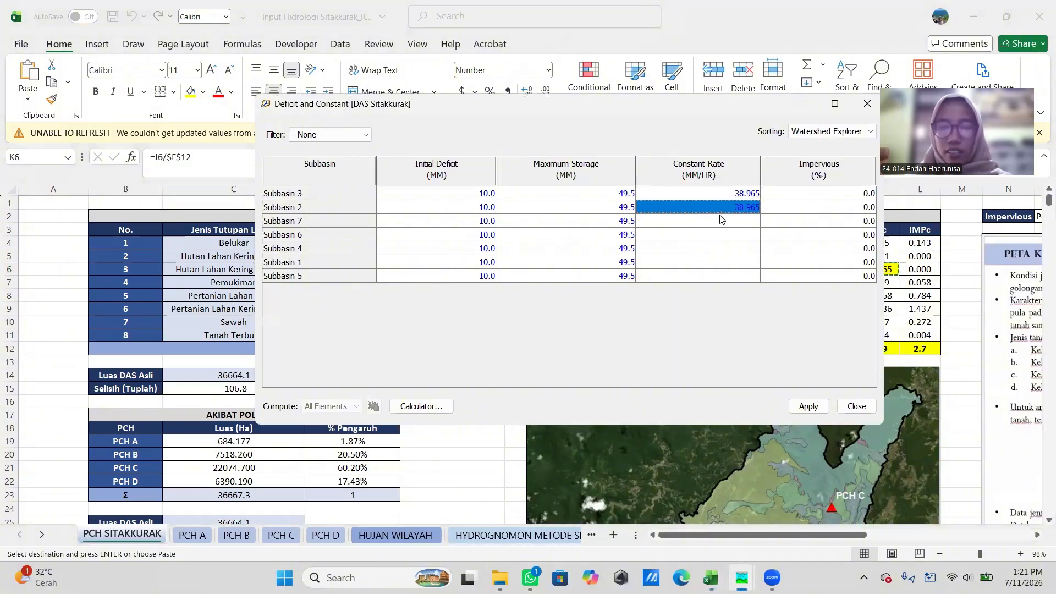
click(722, 220)
key(ctrl+v)
click(726, 236)
key(ctrl+v)
Step: Paste the constant rate of 38.965 mm/hr for Subbasins 4, 1 and 5
click(727, 249)
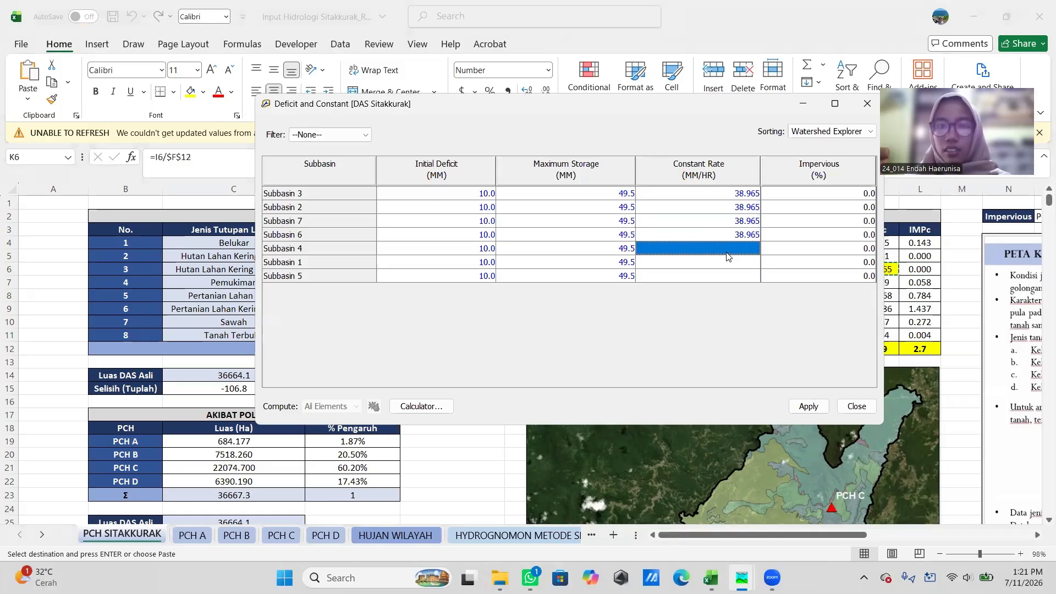
key(ctrl+v)
click(729, 263)
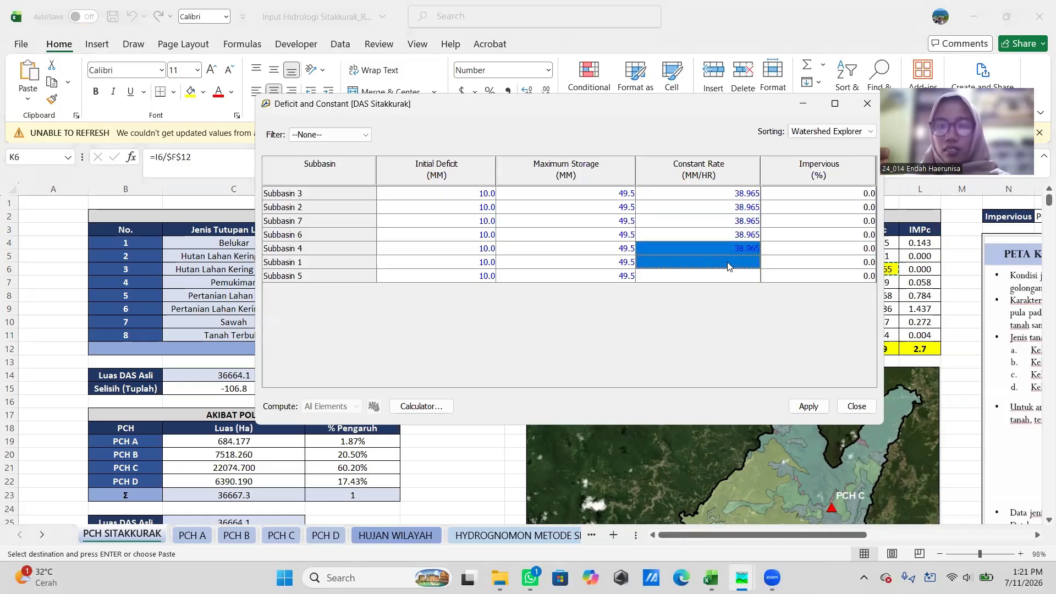
key(ctrl+v)
click(727, 276)
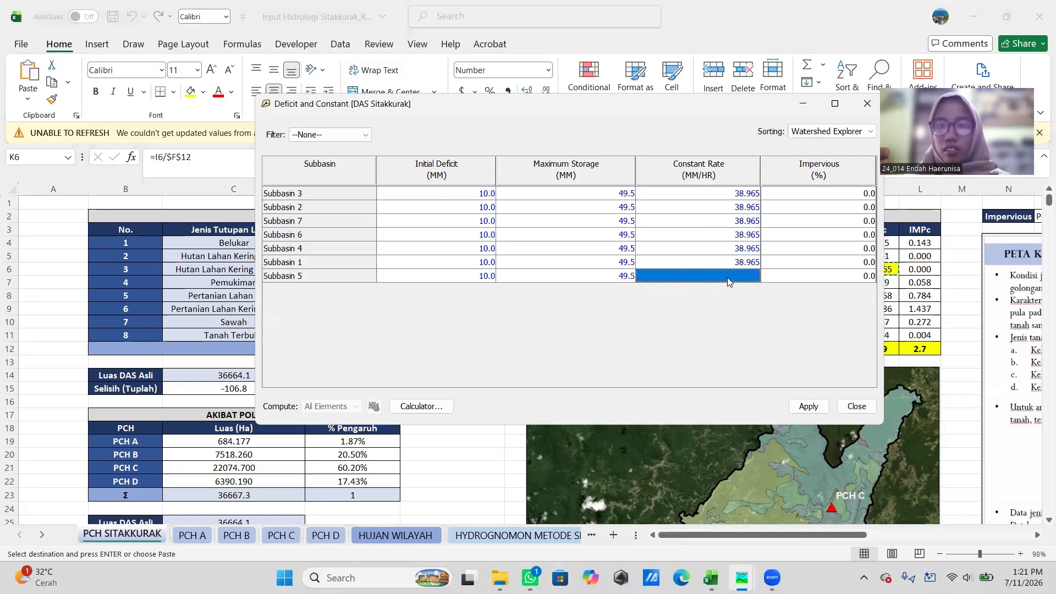
key(ctrl+v)
Step: Switch to the Excel workbook and copy the total IMPc value 2.7 from the land-cover table
click(847, 193)
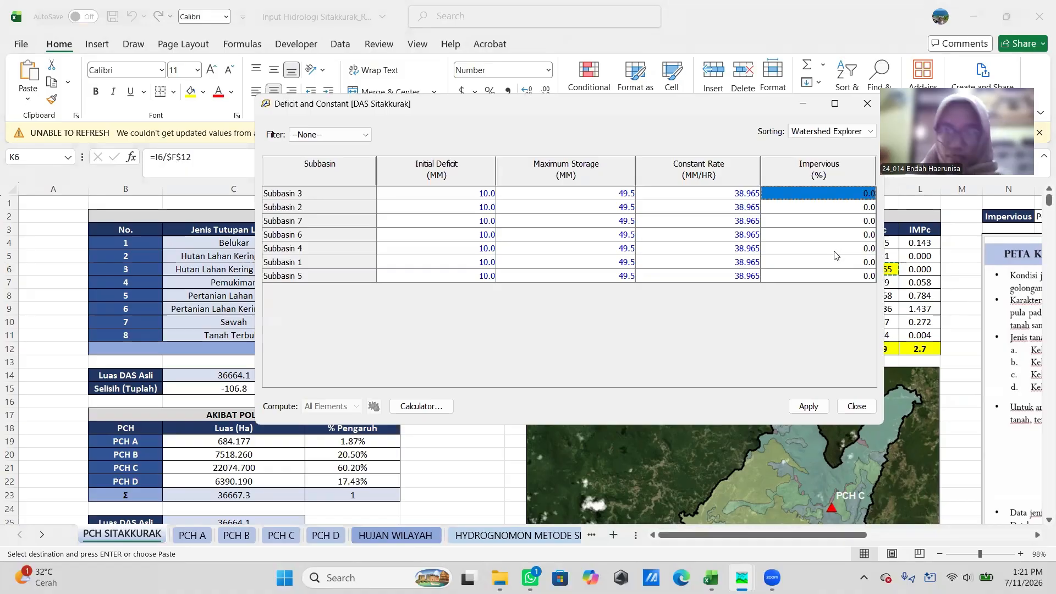
click(711, 577)
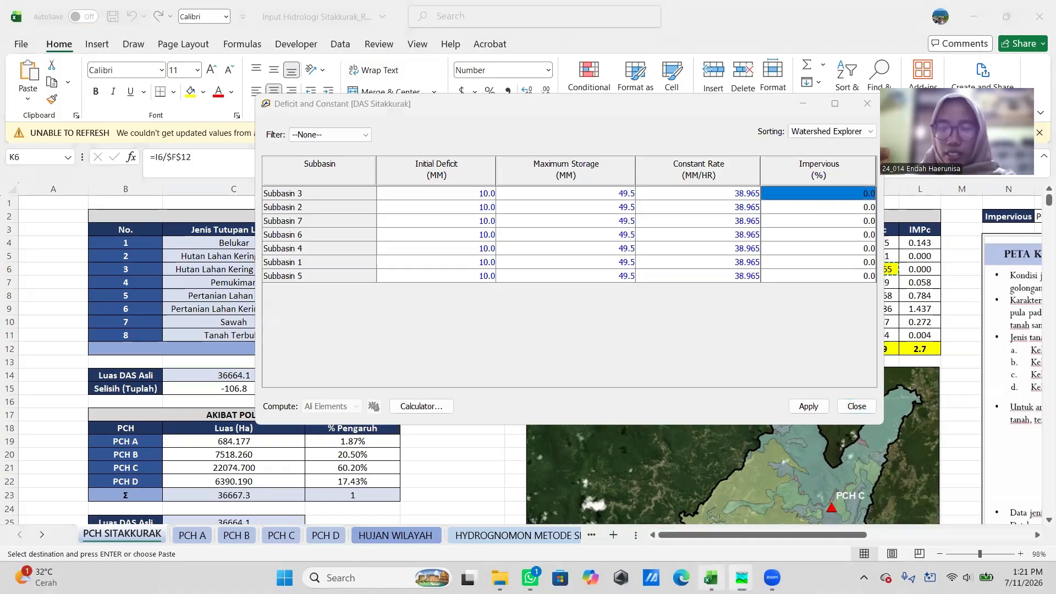
click(924, 345)
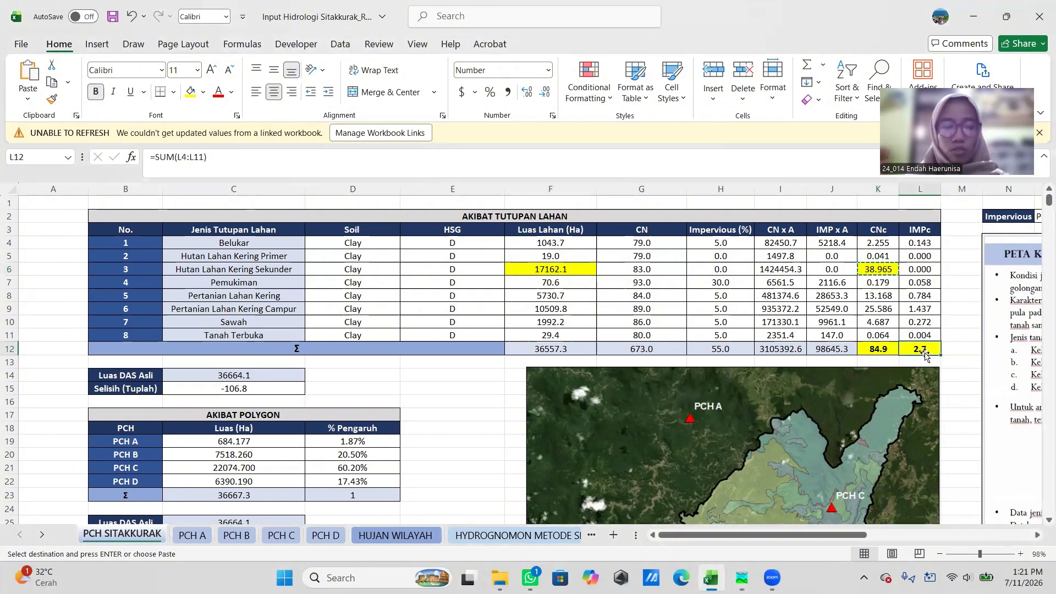
key(ctrl+c)
Step: Return to the HEC-HMS Deficit and Constant table and paste 2.7% impervious for Subbasins 3, 2, 7 and 6
click(741, 576)
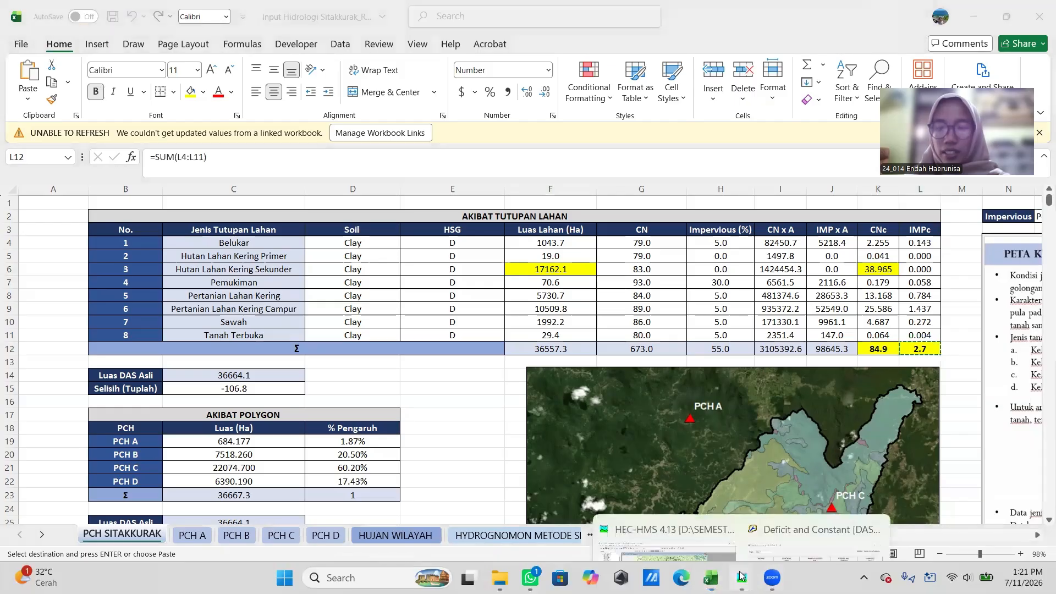
click(813, 536)
click(868, 194)
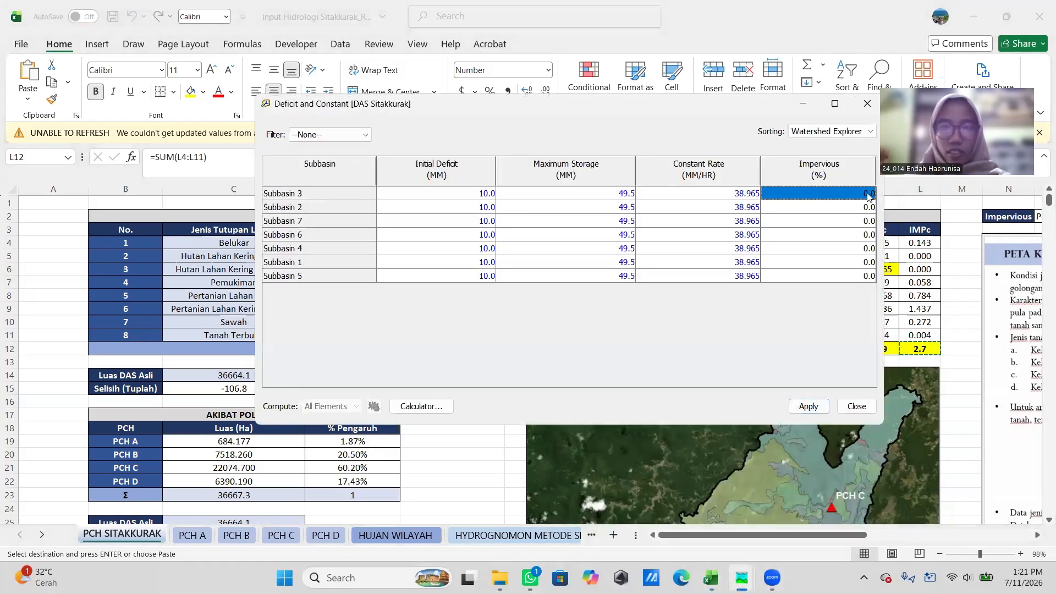
key(ctrl+v)
click(865, 208)
key(ctrl+v)
click(862, 221)
key(ctrl+v)
click(860, 235)
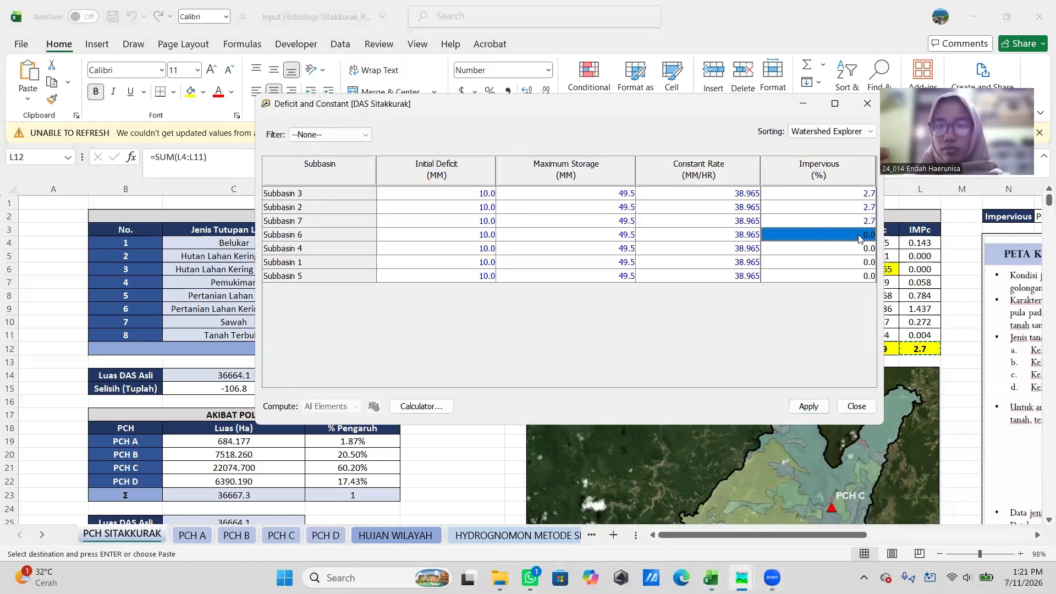
key(ctrl+v)
Step: Paste 2.7% impervious for Subbasins 4, 1 and 5, and apply and close the Deficit and Constant table
click(860, 248)
key(ctrl+v)
click(860, 276)
click(860, 262)
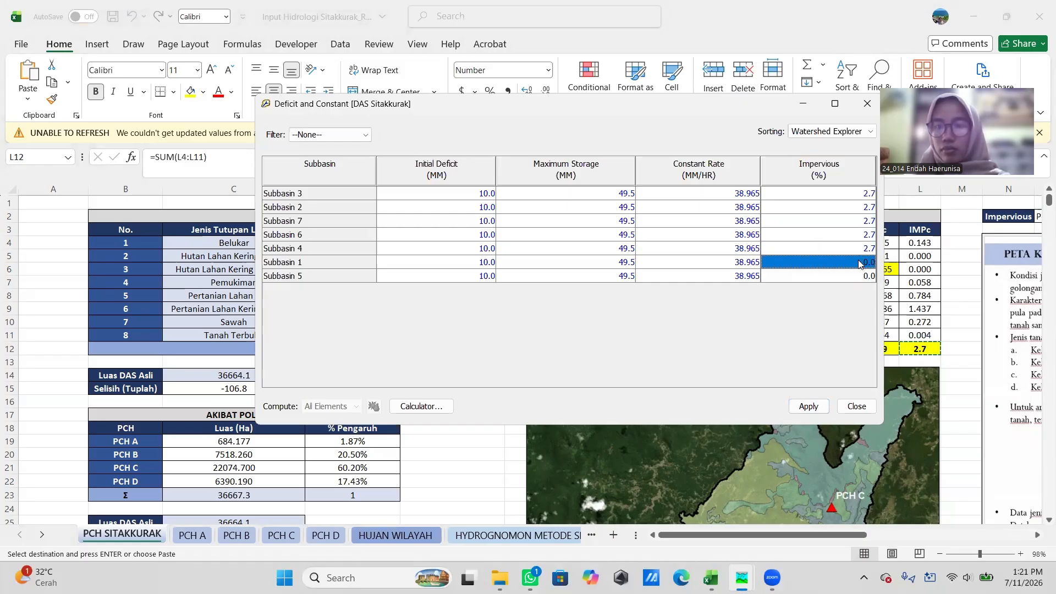
key(ctrl+v)
click(860, 276)
key(ctrl+v)
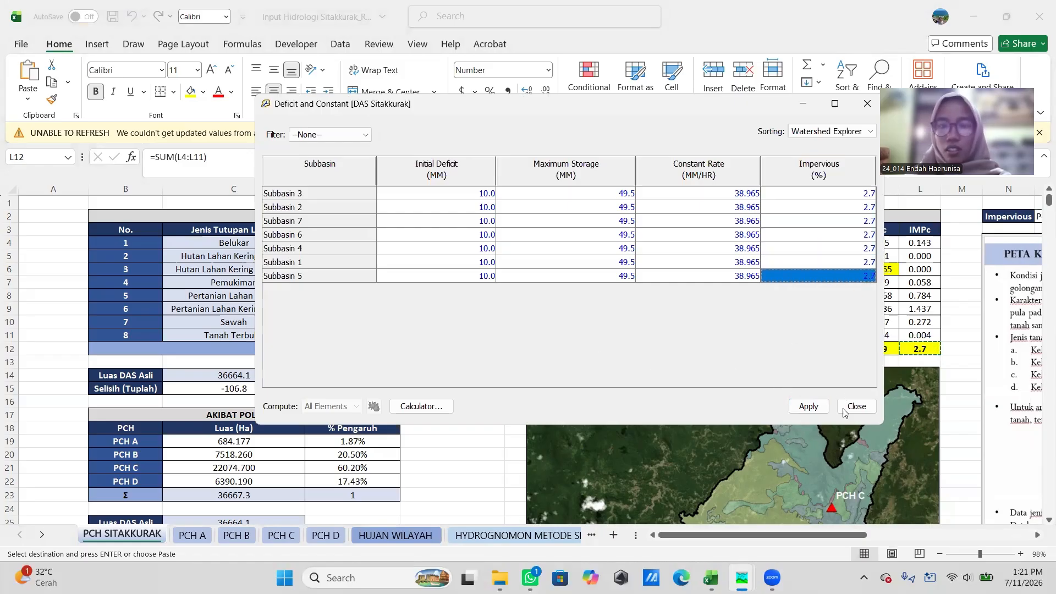
click(809, 406)
click(856, 406)
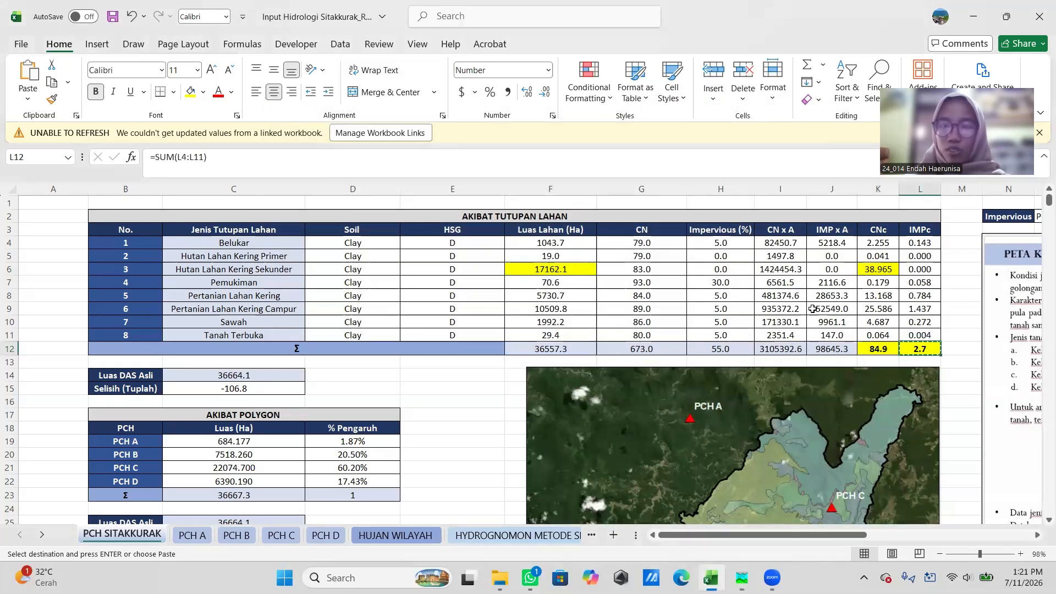
Step: Switch back to the HEC-HMS main window and open the Control Specifications Manager
click(750, 574)
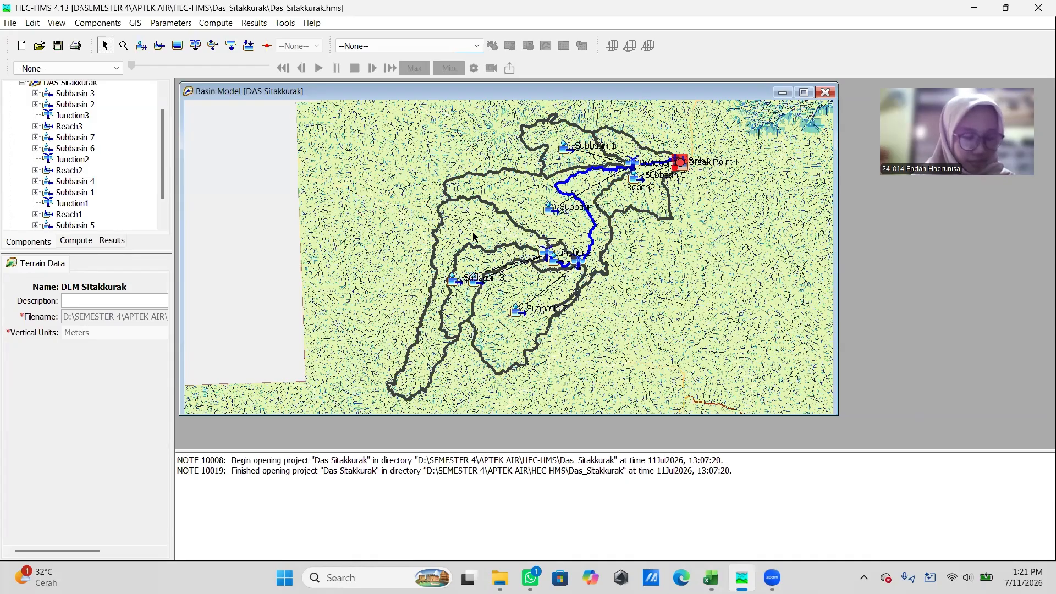
click(121, 27)
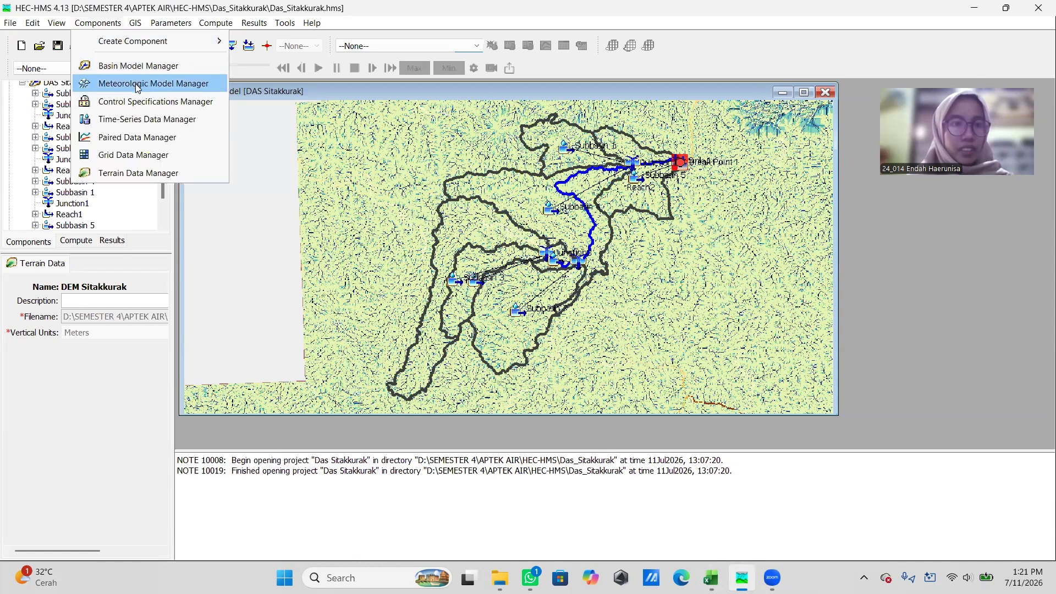
click(135, 104)
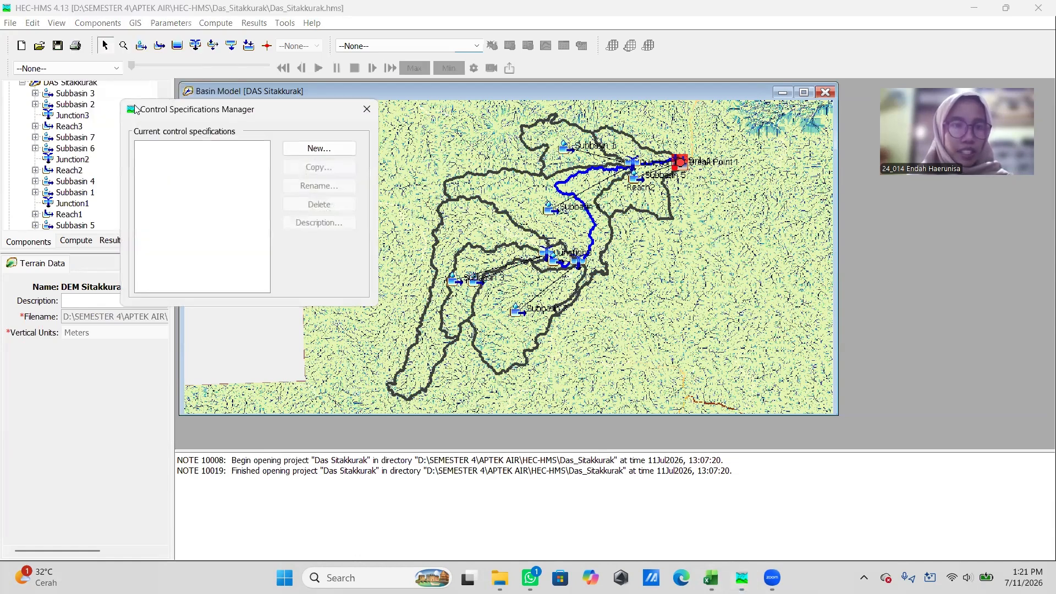
Step: Create a new control specifications set named Debit Andalan and close the Control Specifications Manager
click(296, 147)
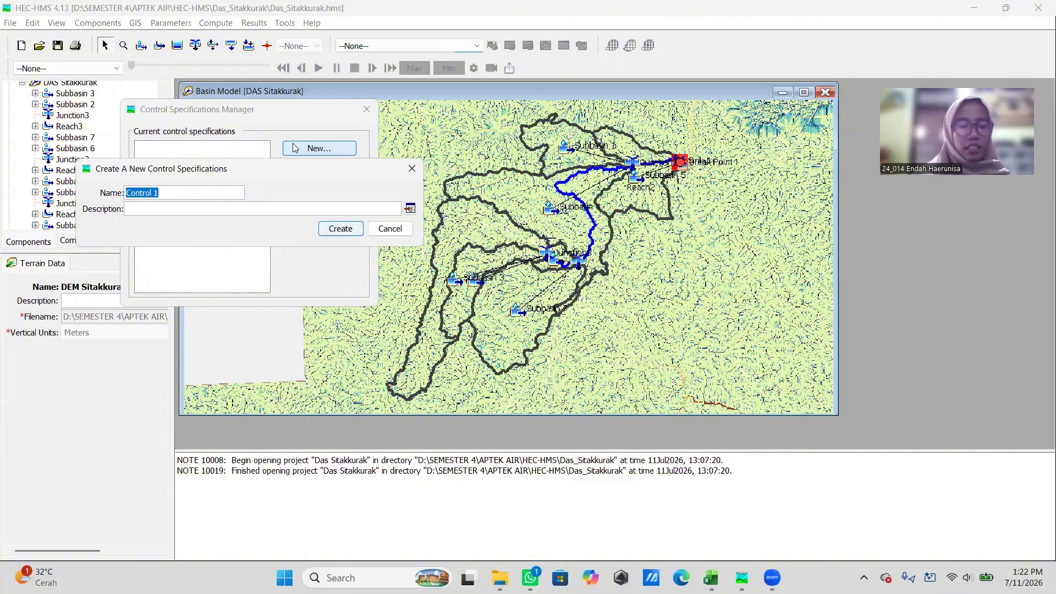
text(Debit Andalan)
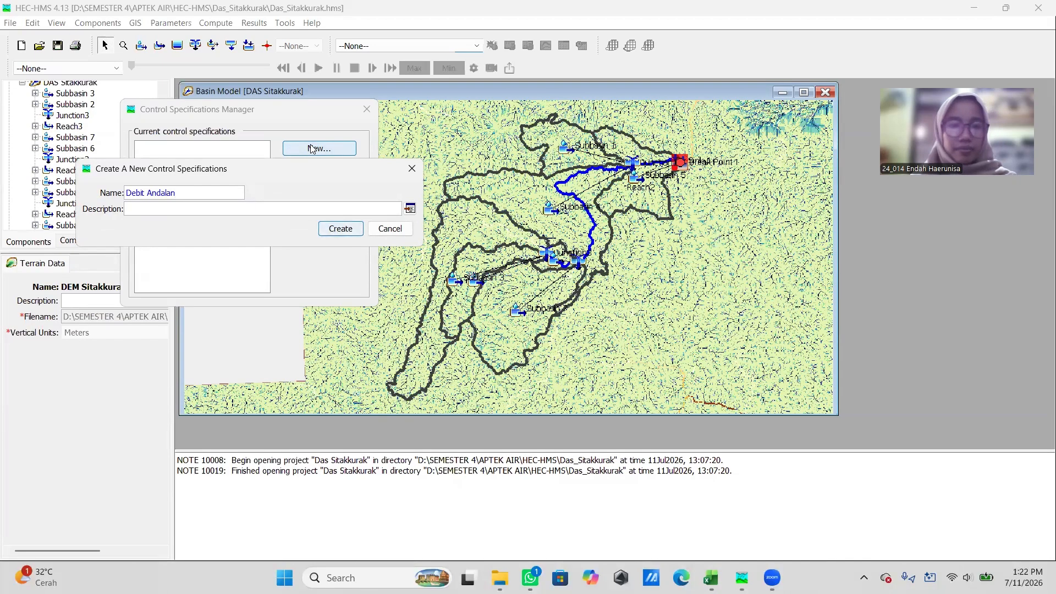
click(341, 227)
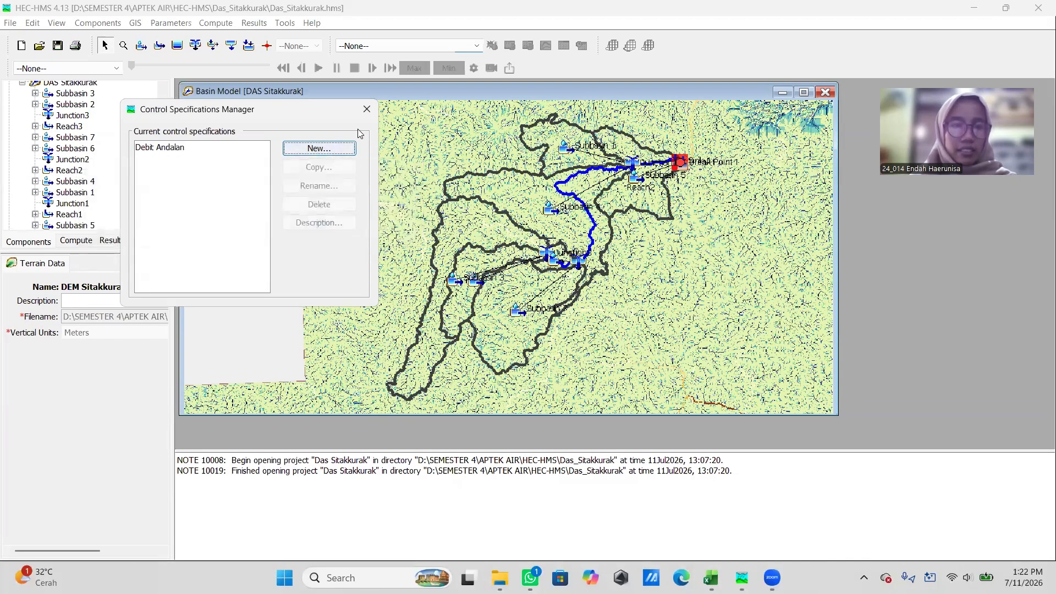
click(365, 110)
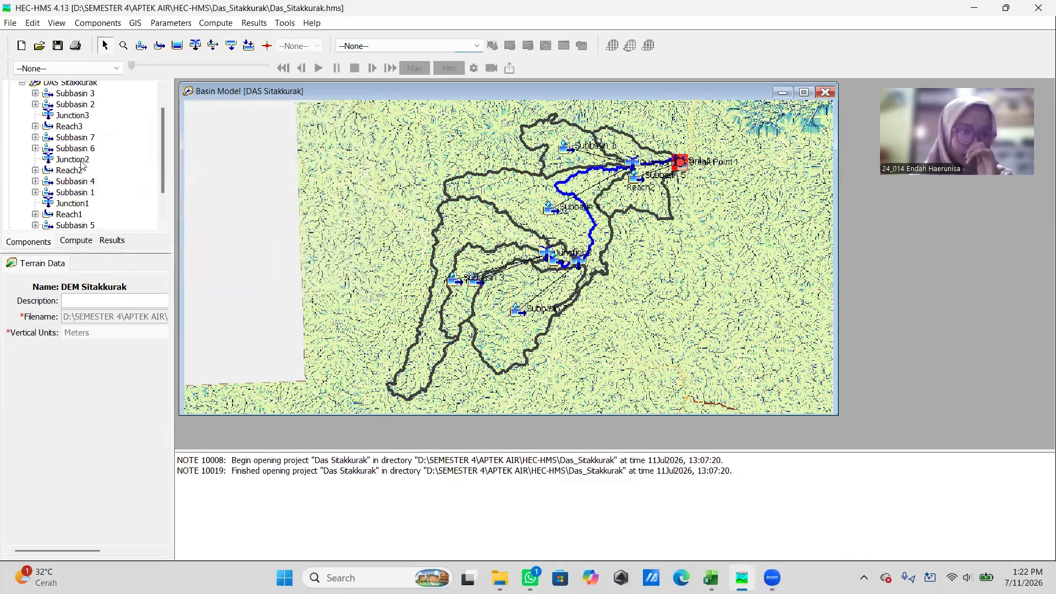
Step: Collapse the DAS Sitakkurak basin model in the project tree and open the Debit Andalan control specifications for editing
scroll(77, 161, up, 1)
click(23, 109)
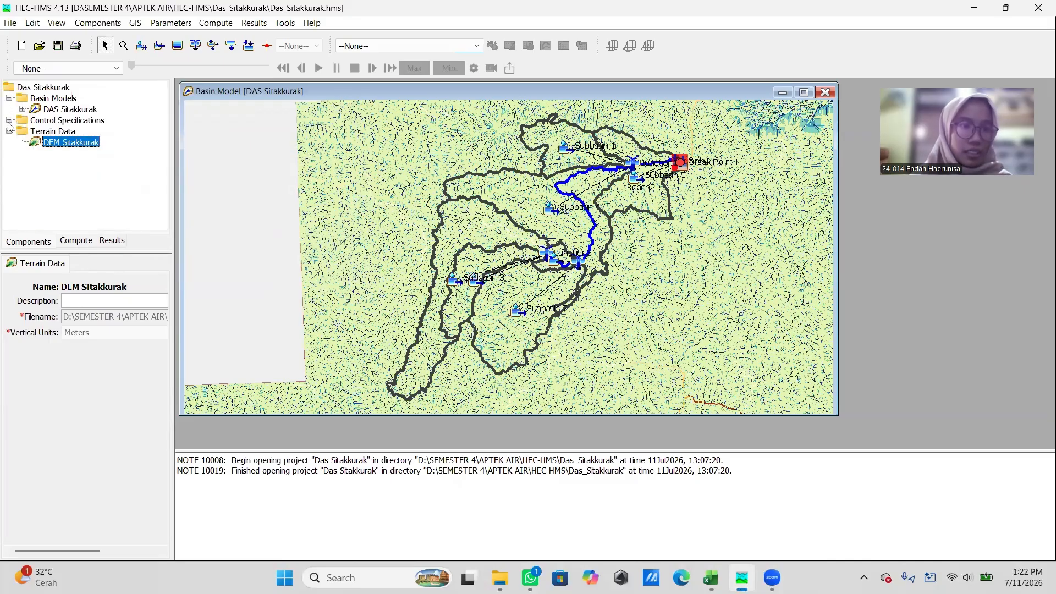
double_click(58, 121)
click(58, 132)
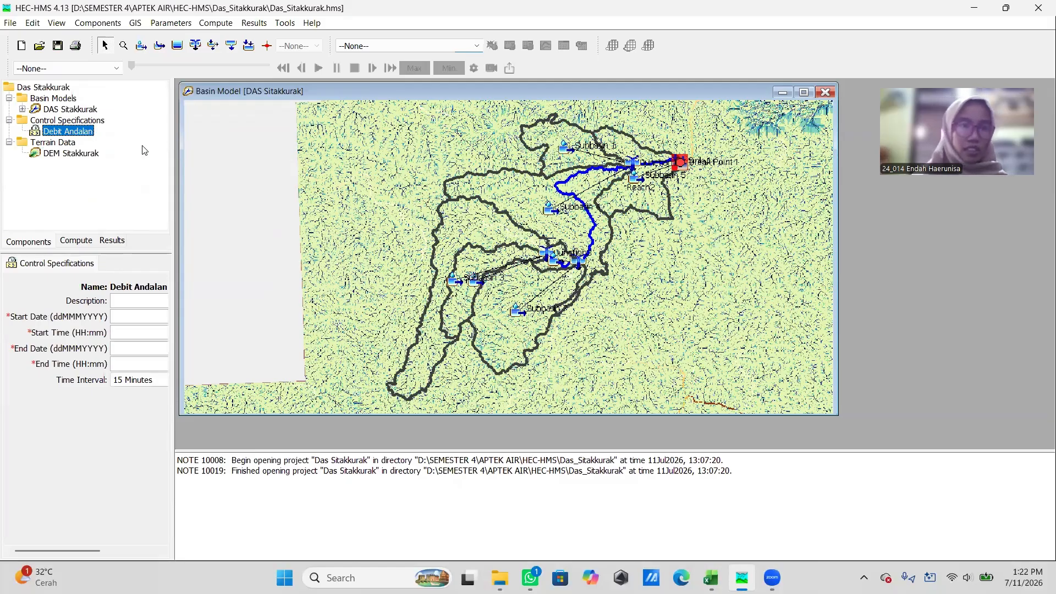
click(117, 23)
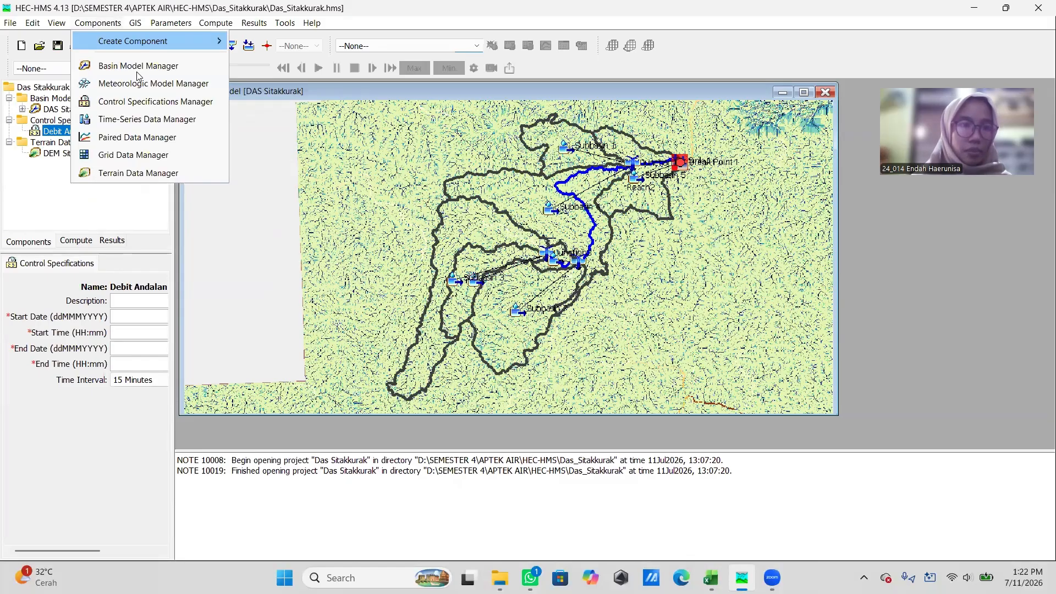
click(152, 122)
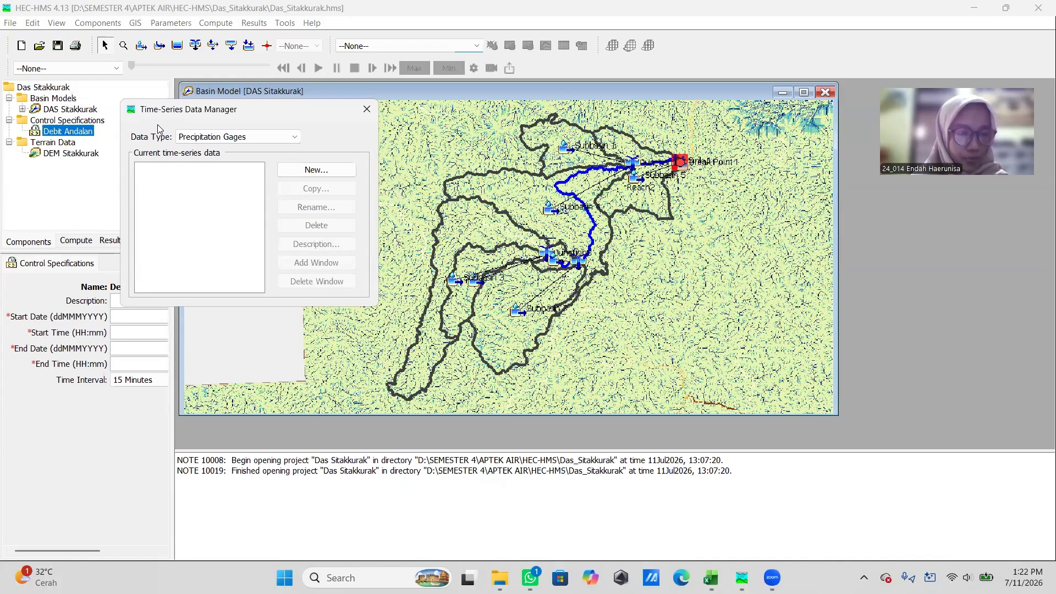
click(368, 109)
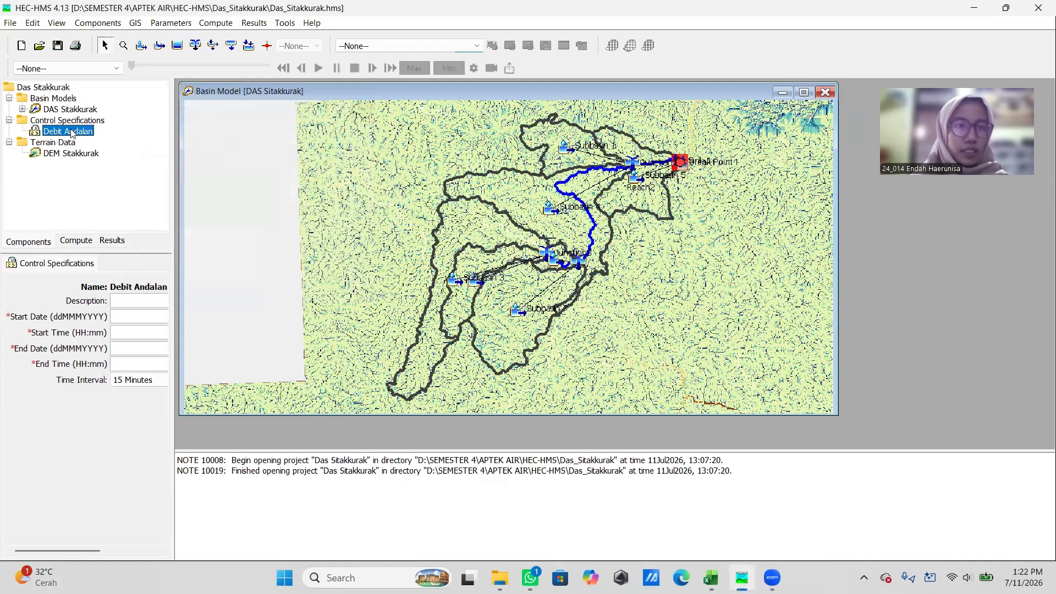
Step: Set the Debit Andalan start date to 1Jan2005 and its start time to 00:00
click(137, 317)
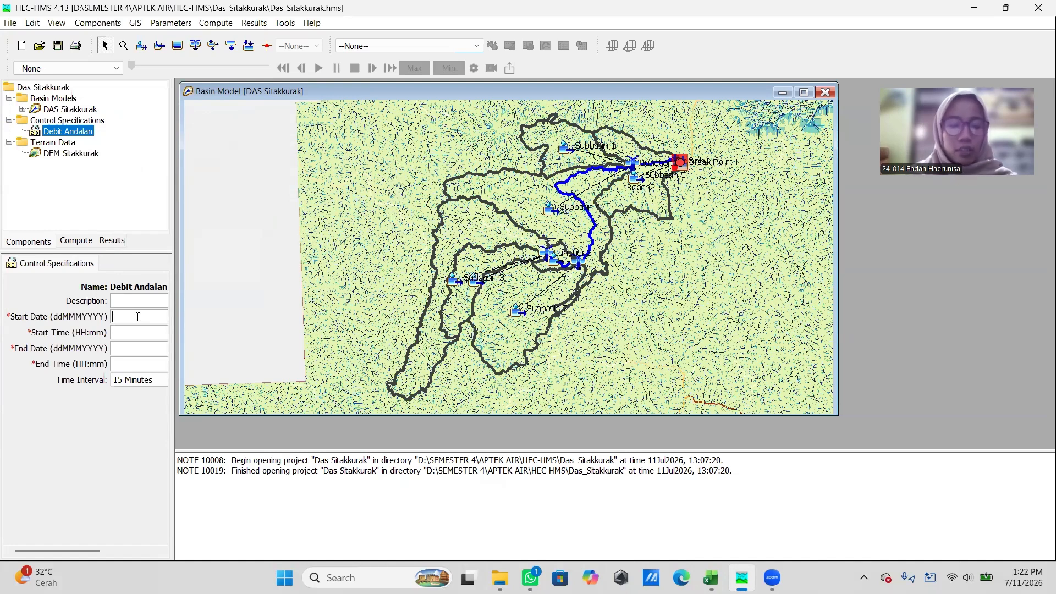
text(1Jan20)
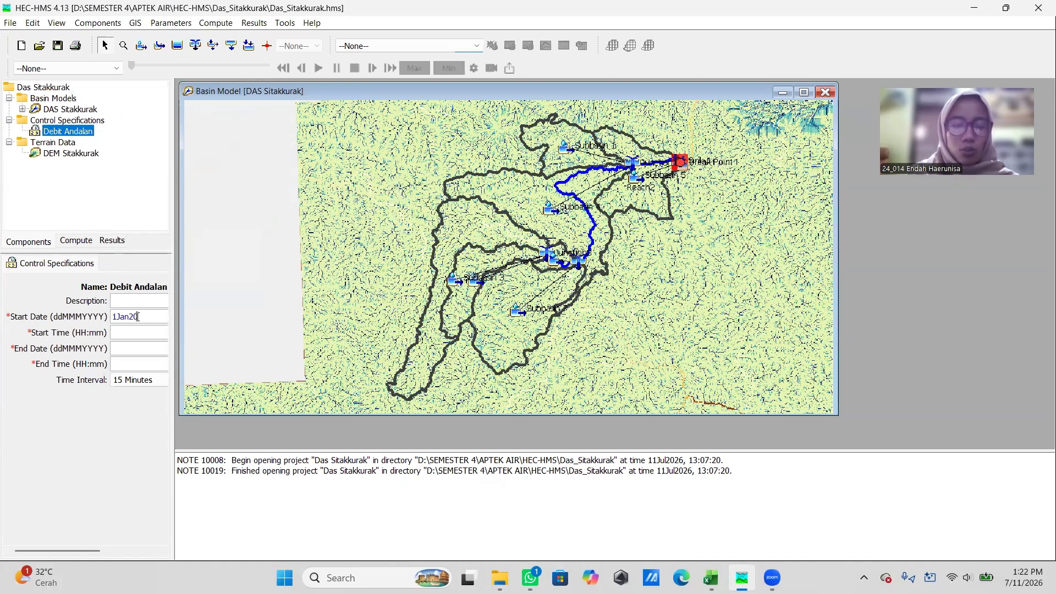
text(05)
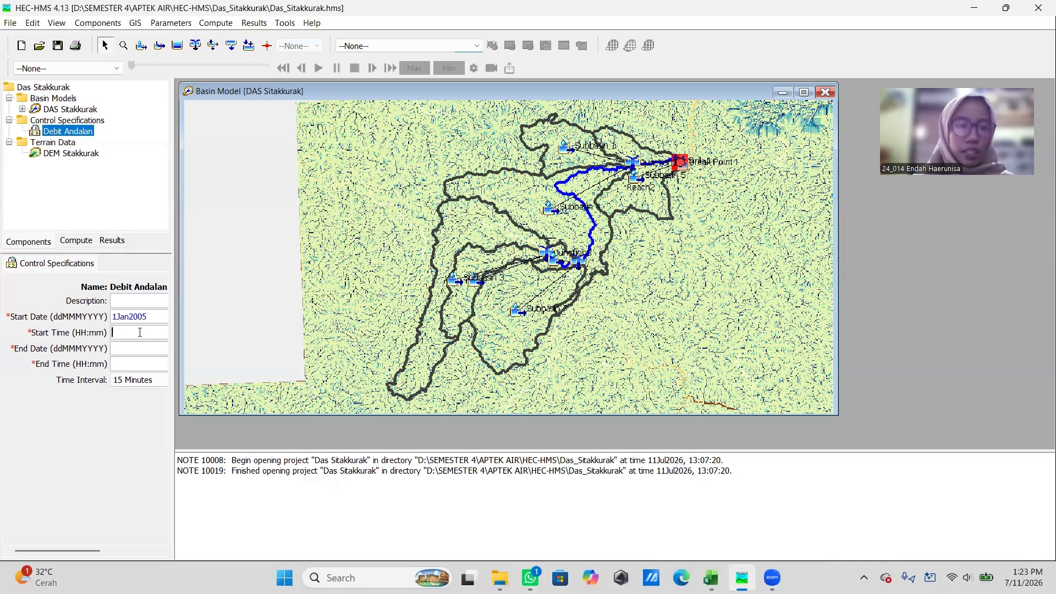
text(00:)
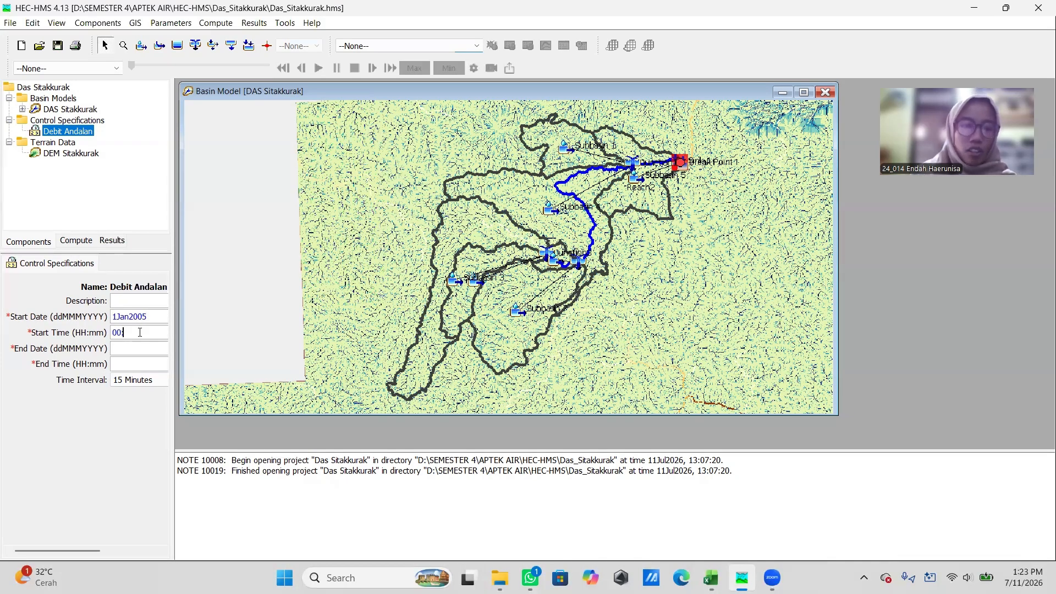
text(00)
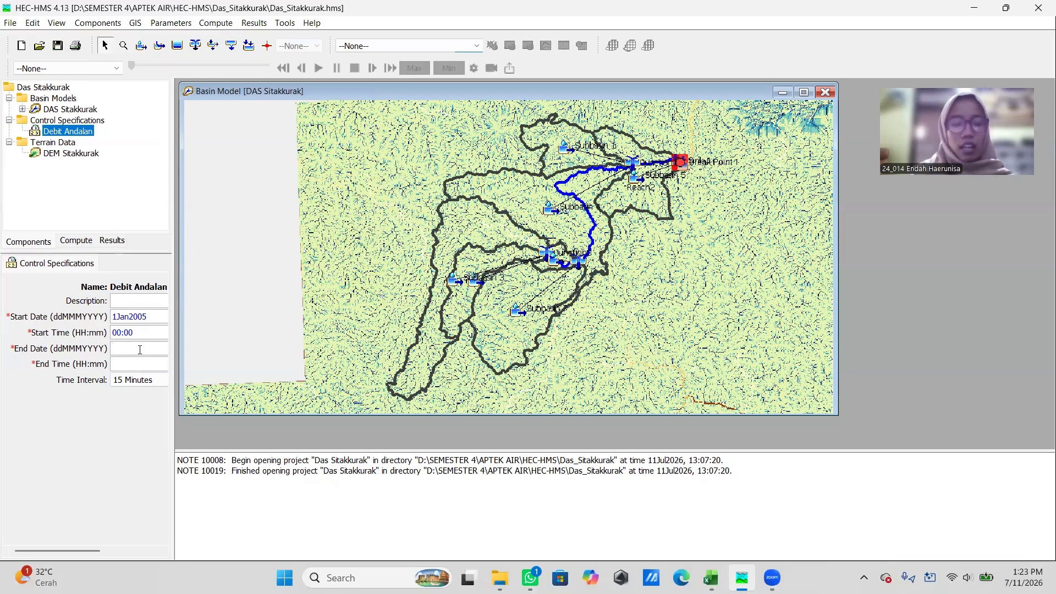
Step: Set the Debit Andalan end date to 31Dec2019 and its end time to 00:00
text(31De)
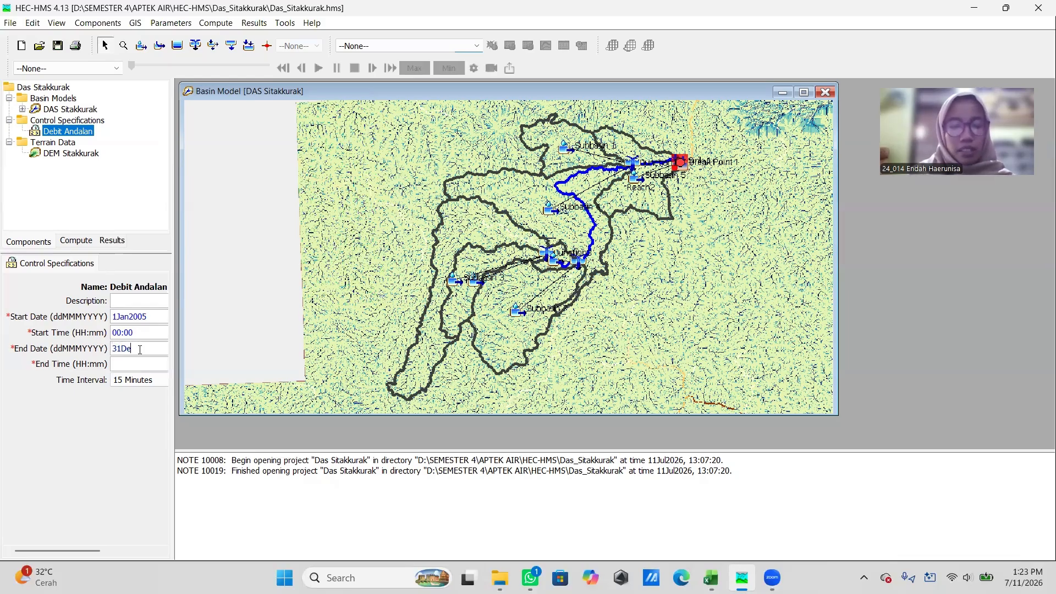
text(c200)
key(BackSpace)
text(19)
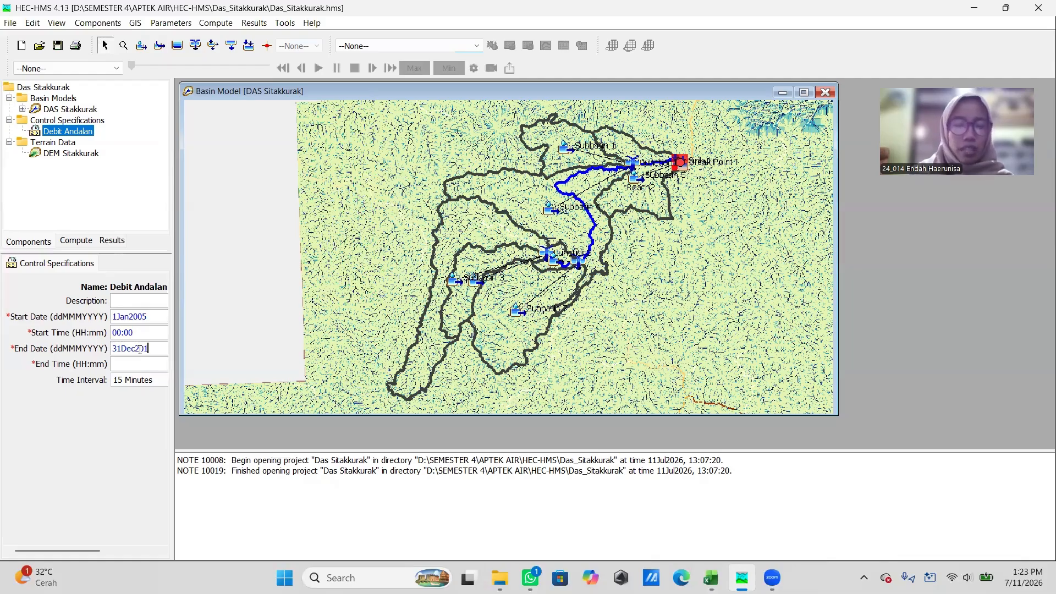
click(140, 364)
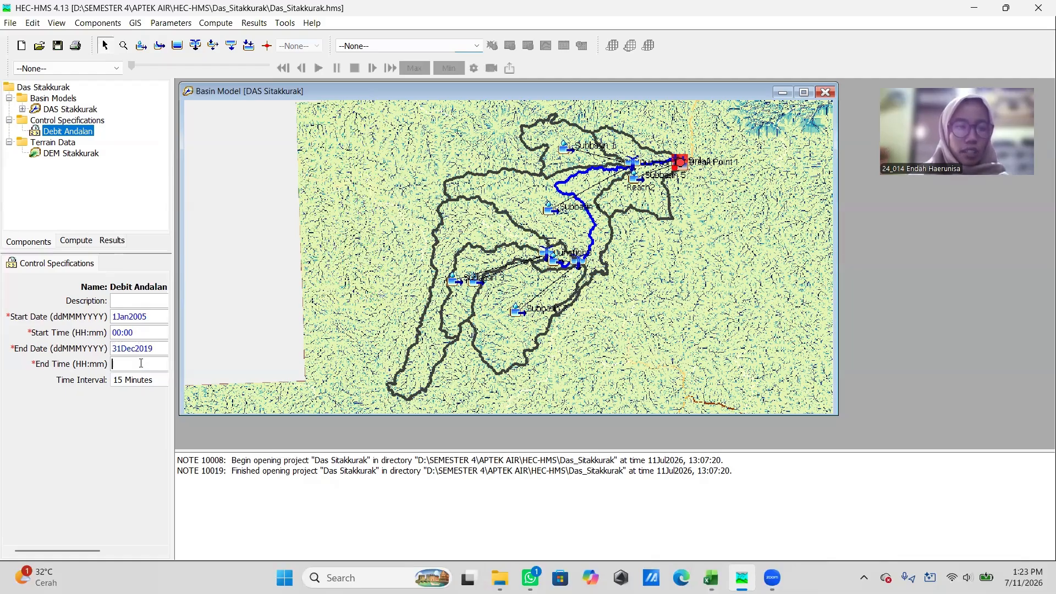
text(00:00)
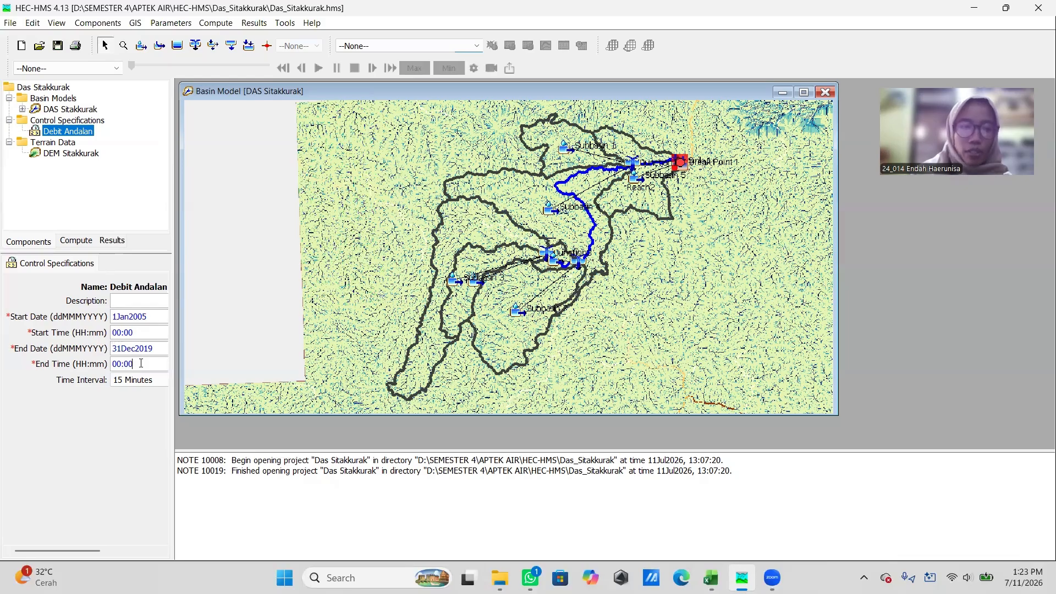
Step: Set the time interval of the Debit Andalan control specifications to 1 Day
click(138, 379)
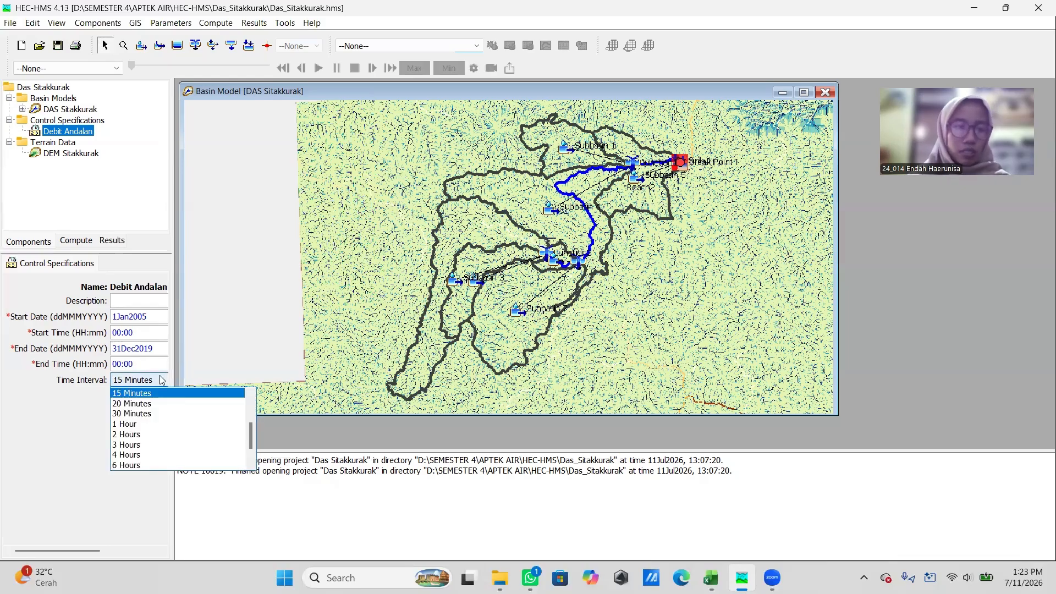
scroll(146, 466, down, 1)
click(145, 466)
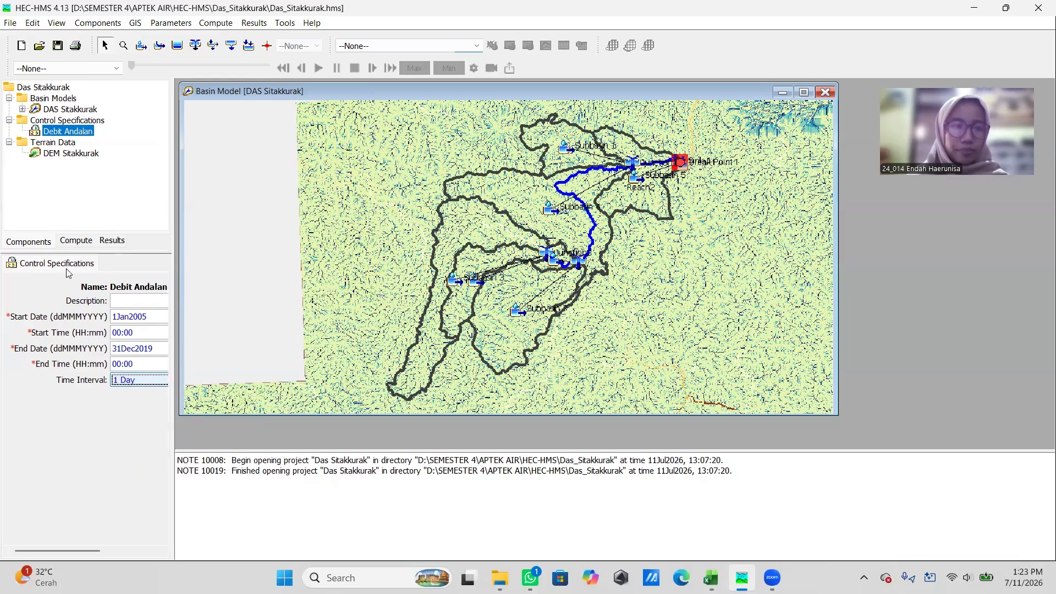
Step: Open the Time-Series Data Manager with Precipitation Gages as the data type
click(92, 25)
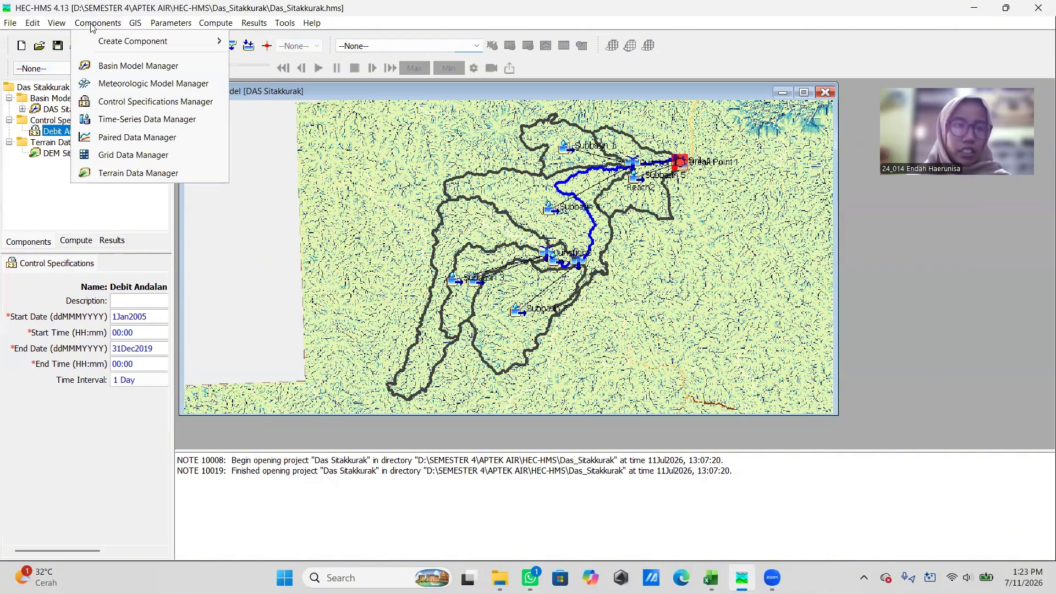
click(144, 119)
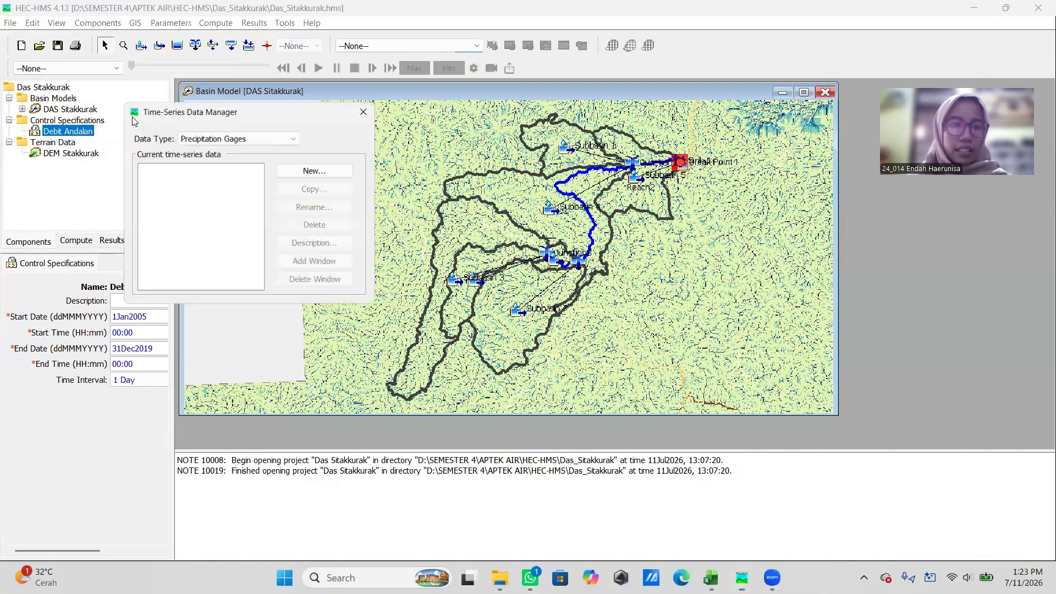
click(202, 137)
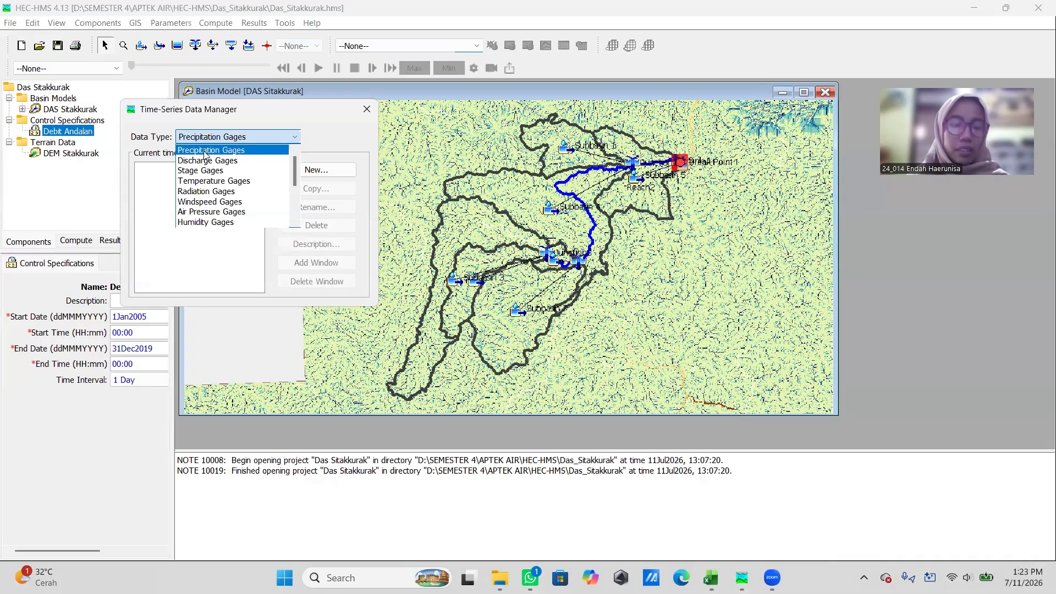
click(204, 154)
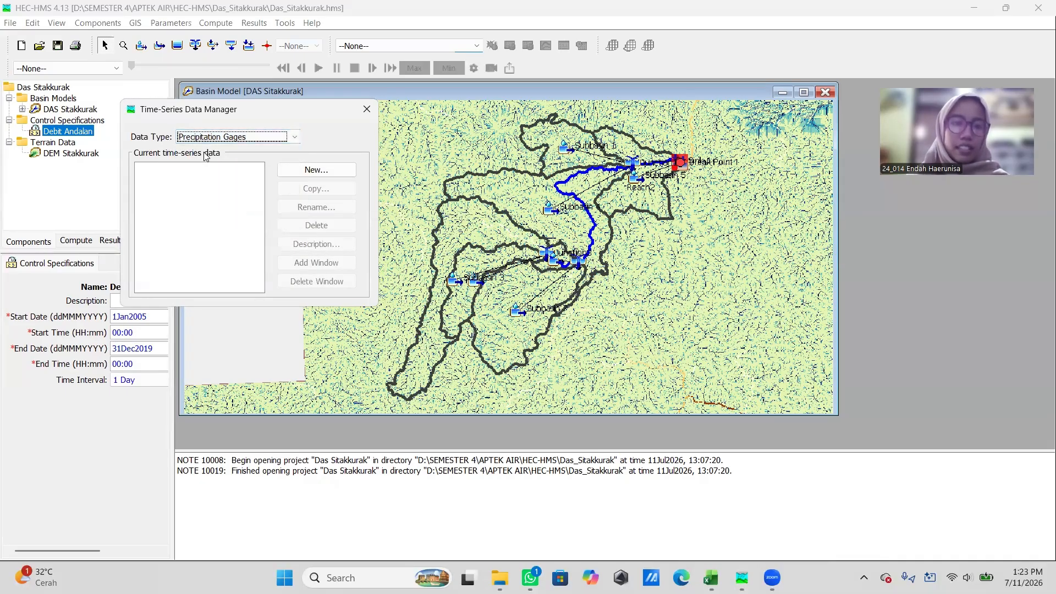
Step: Create a new precipitation gage named Hujan Harian and close the Time-Series Data Manager
click(316, 170)
drag(348, 258, 251, 257)
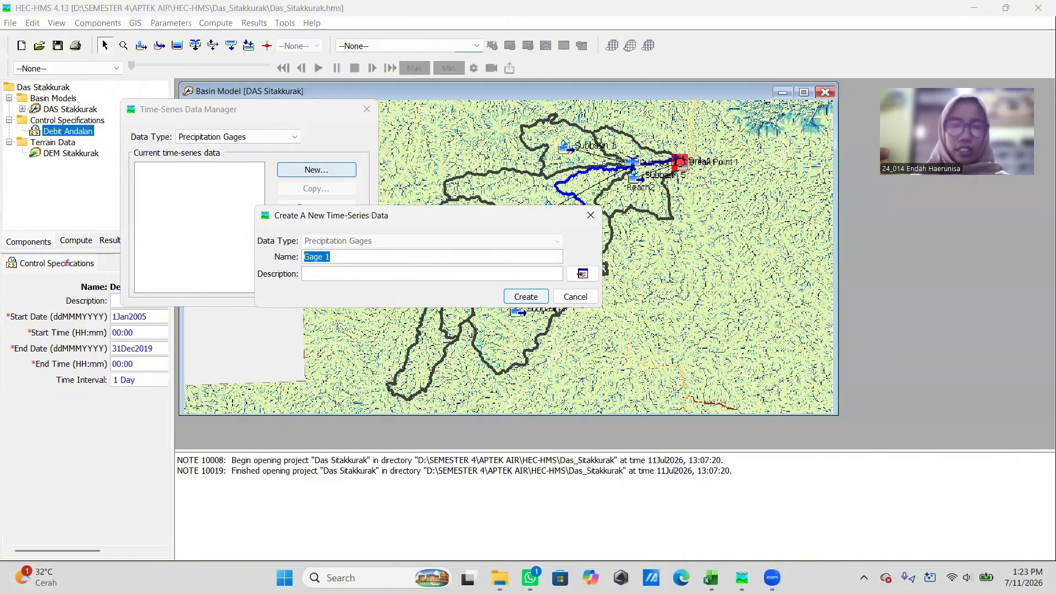
key(BackSpace)
text(Hujan)
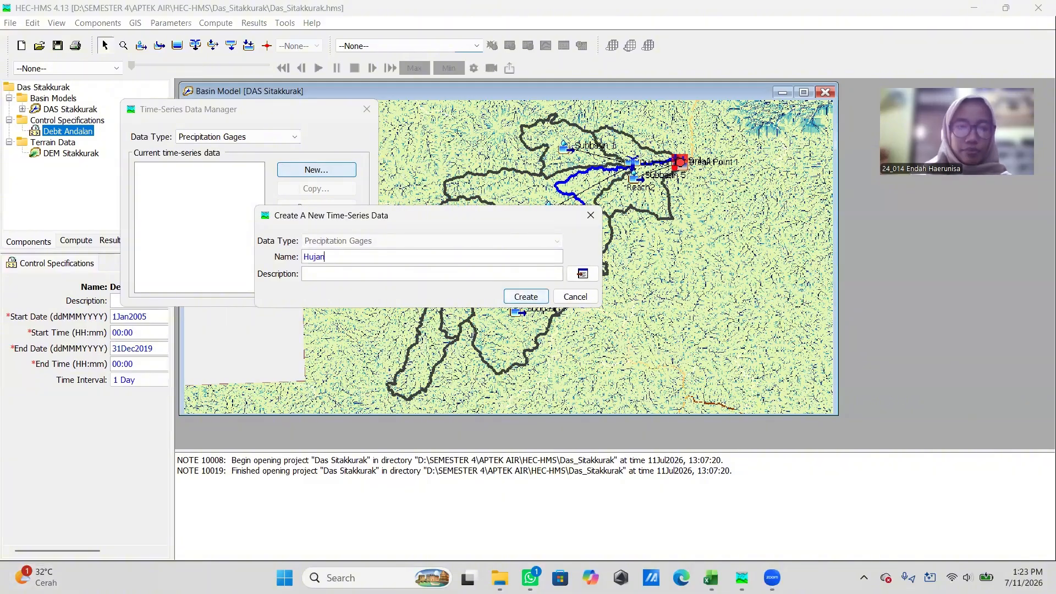
text( Har)
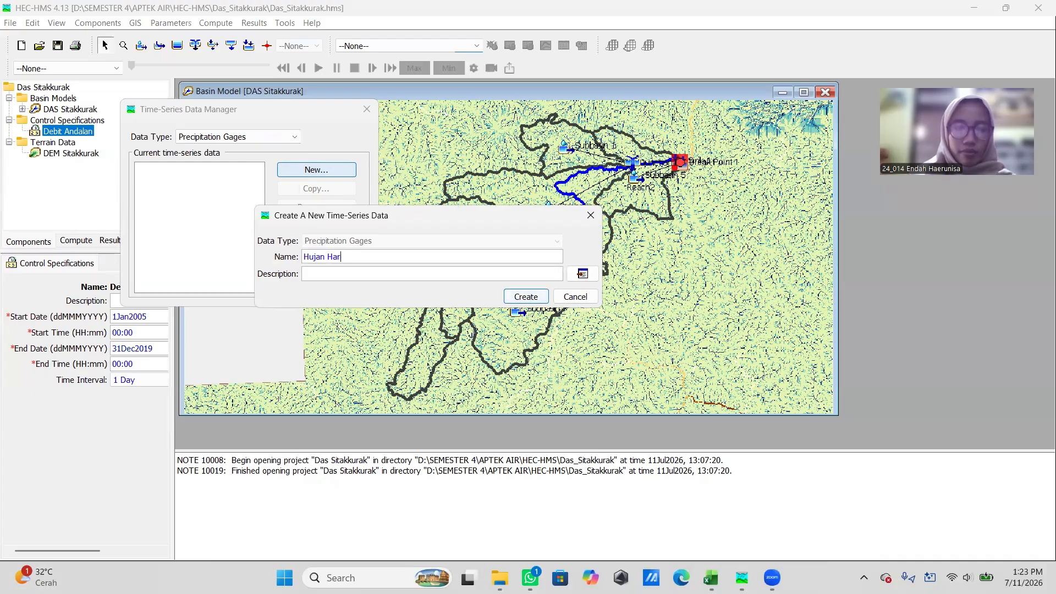
text(ian)
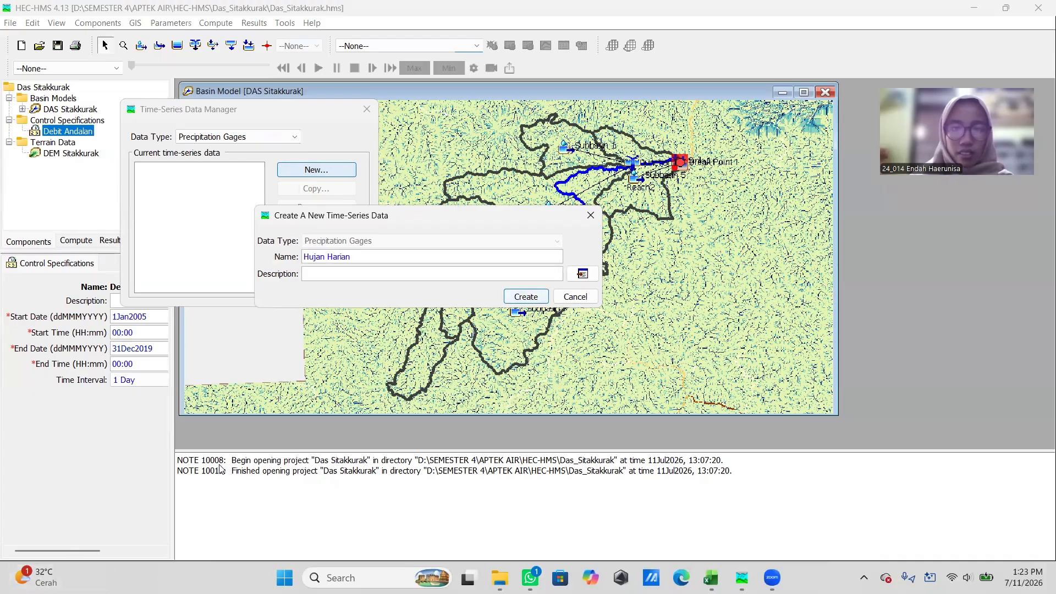
click(527, 297)
click(366, 109)
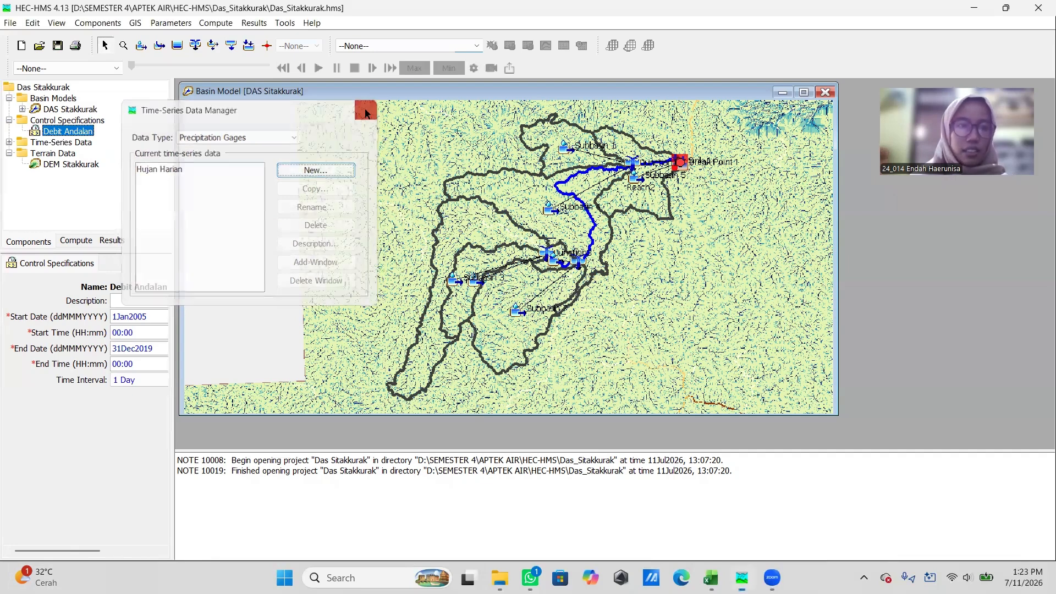
Step: Expand the time-series data down to the Hujan Harian precipitation gage and open its time window settings
click(31, 153)
click(8, 143)
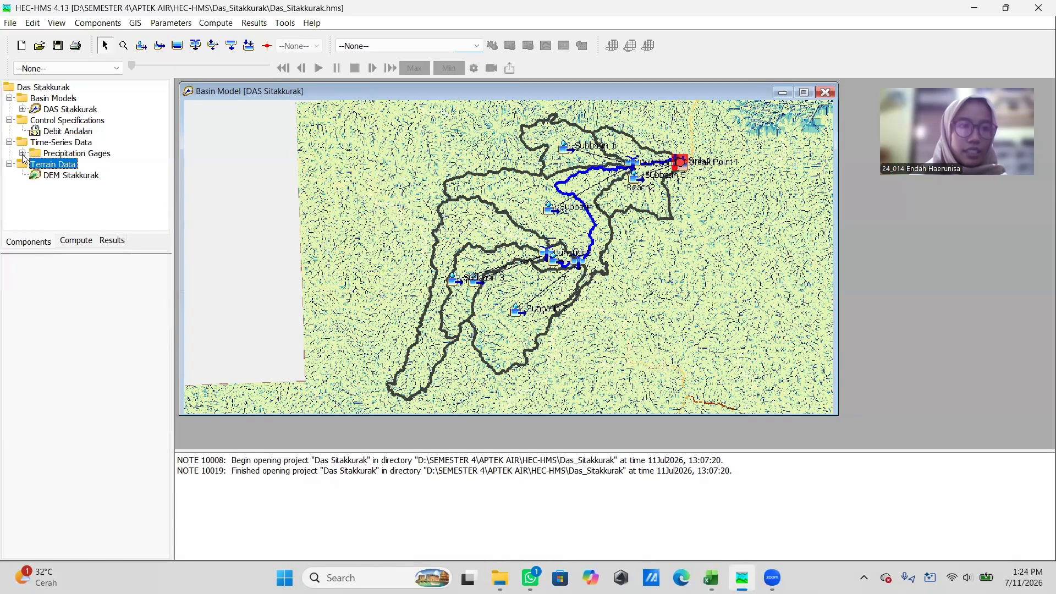
click(22, 154)
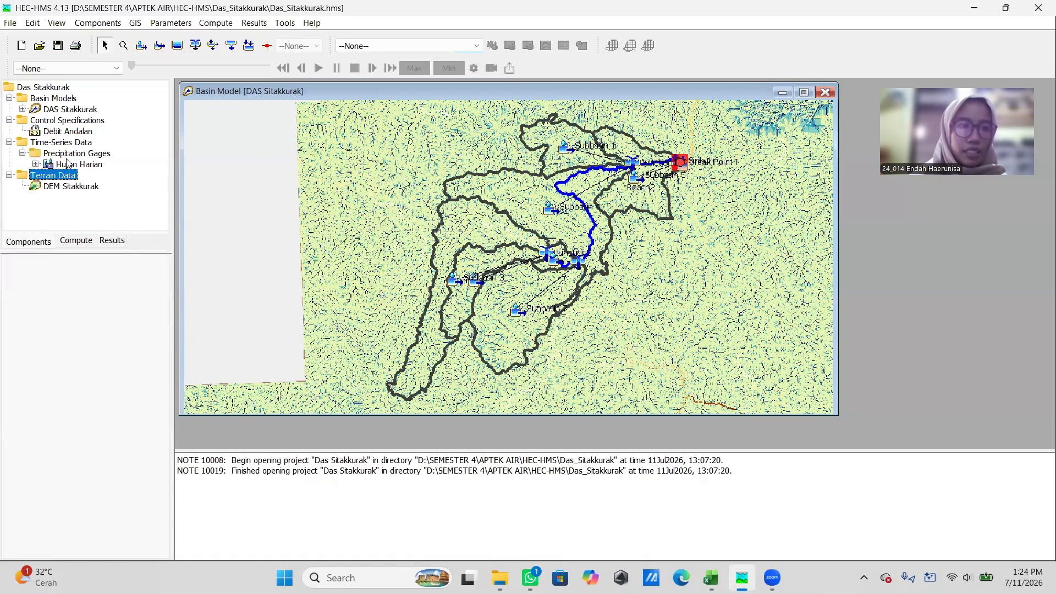
click(39, 165)
click(36, 165)
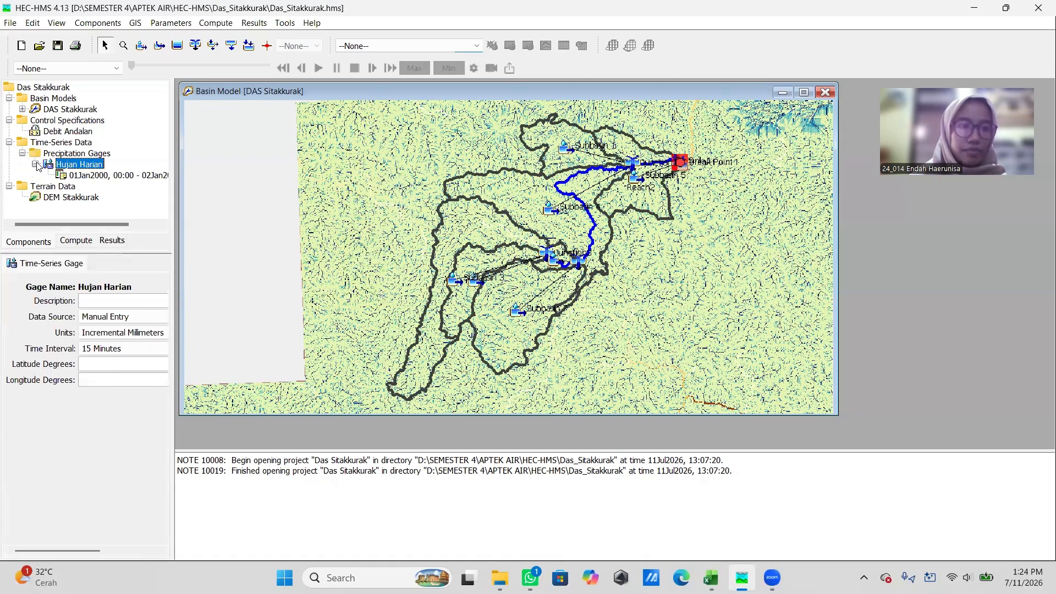
click(94, 176)
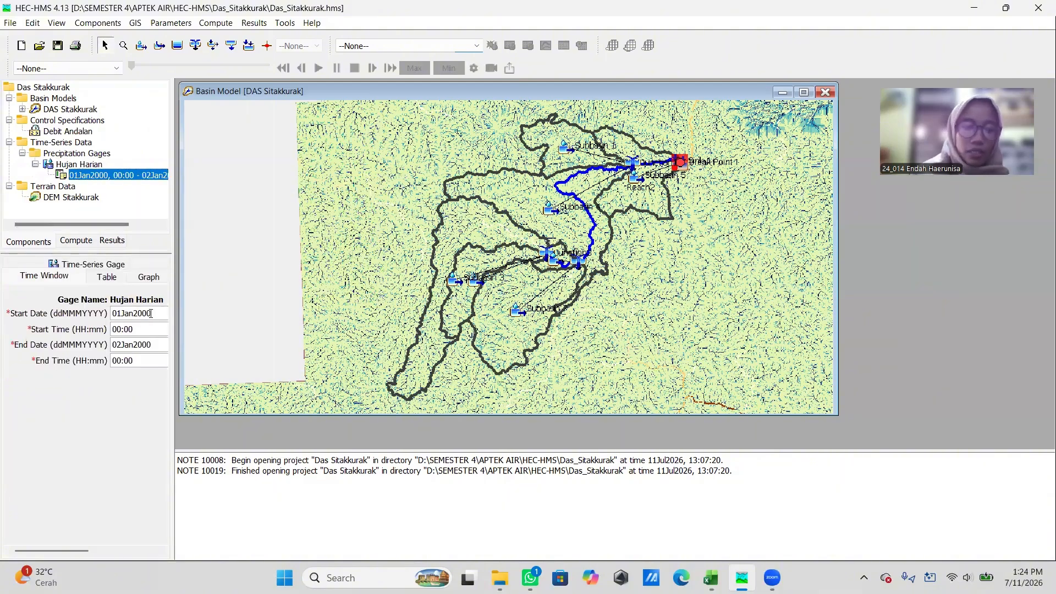
Step: Set the Hujan Harian gage's time window to start on 01Jan2005 and end on 31Dec2019
click(161, 346)
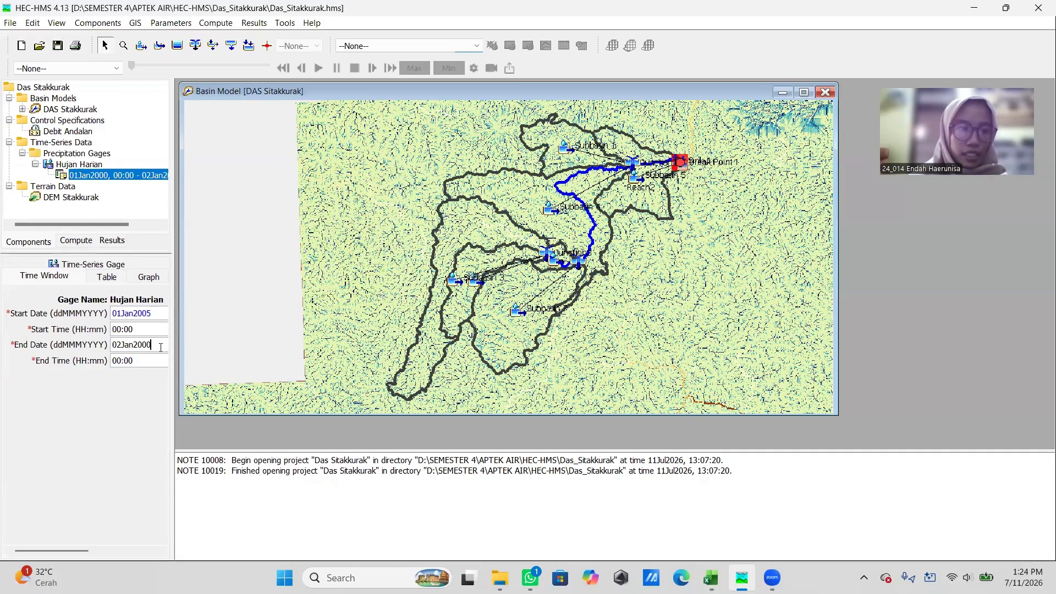
key(BackSpace)
key(BackSpace)
key(BackSpace)
key(BackSpace)
key(BackSpace)
key(BackSpace)
key(BackSpace)
key(BackSpace)
key(BackSpace)
text(0)
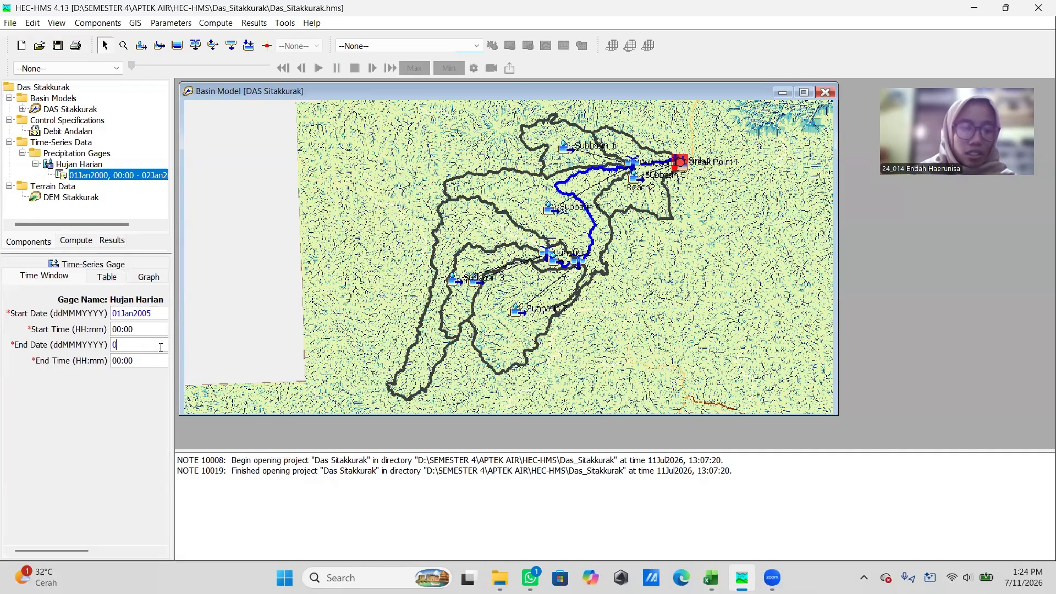
text(1)
key(BackSpace)
key(BackSpace)
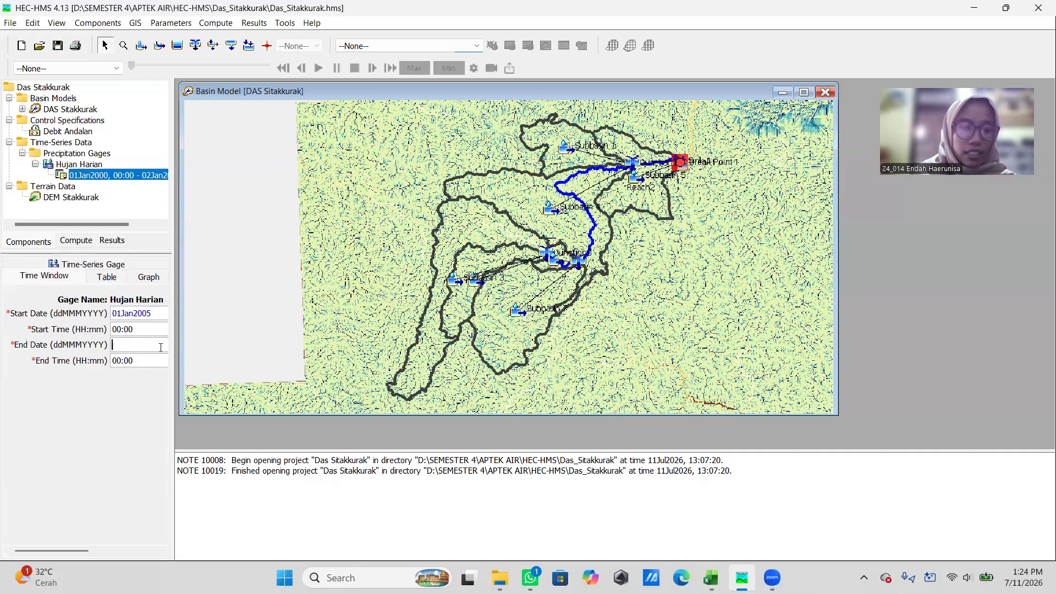
text(31De)
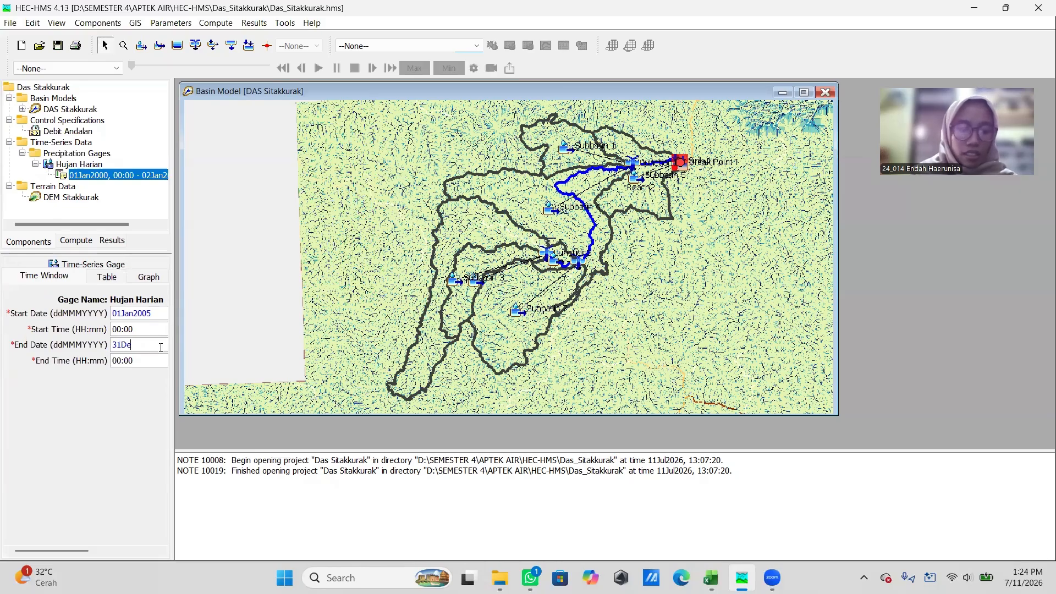
text(c2019)
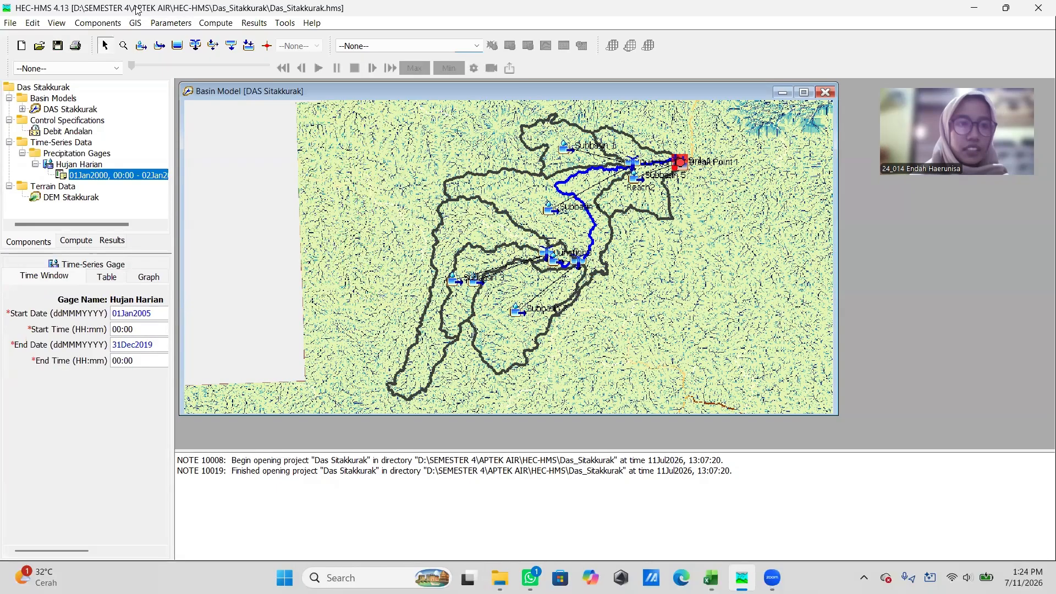
Step: Open the Time-Series Data Manager and choose Evapotranspiration Gages as the data type
click(98, 22)
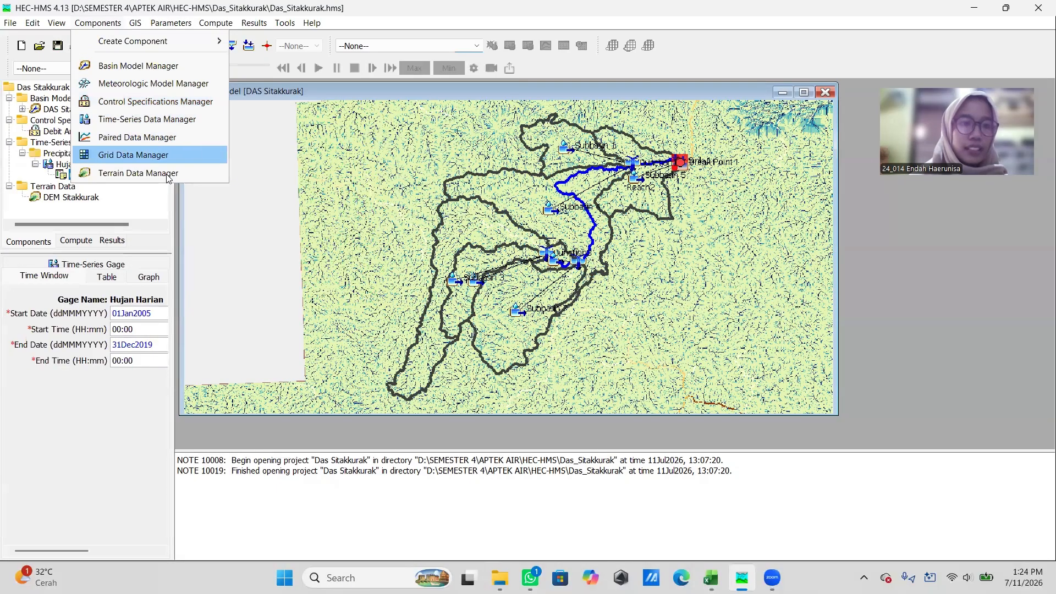
click(147, 119)
click(194, 137)
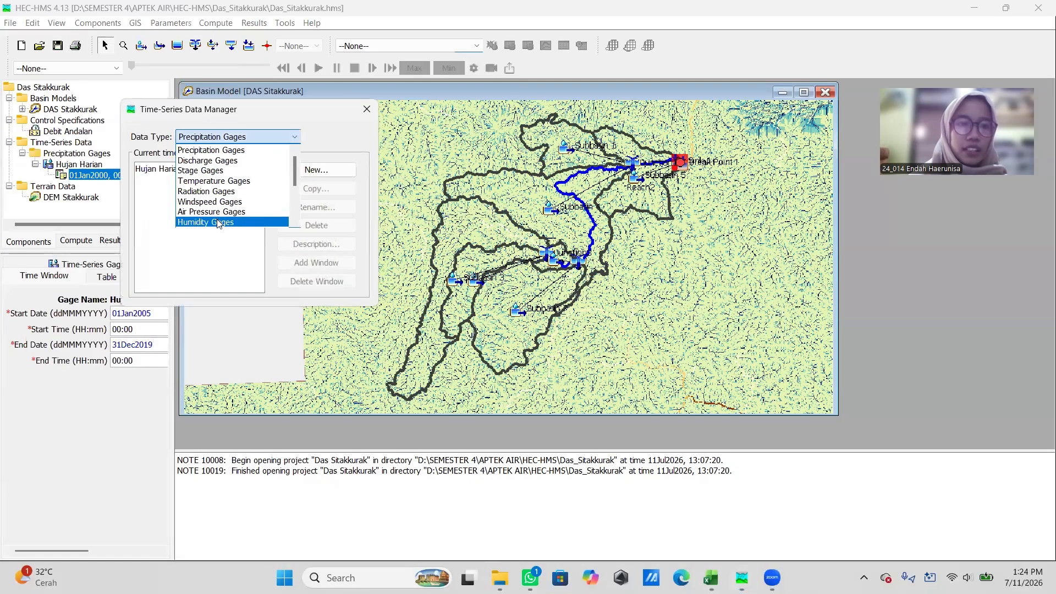
scroll(214, 213, down, 2)
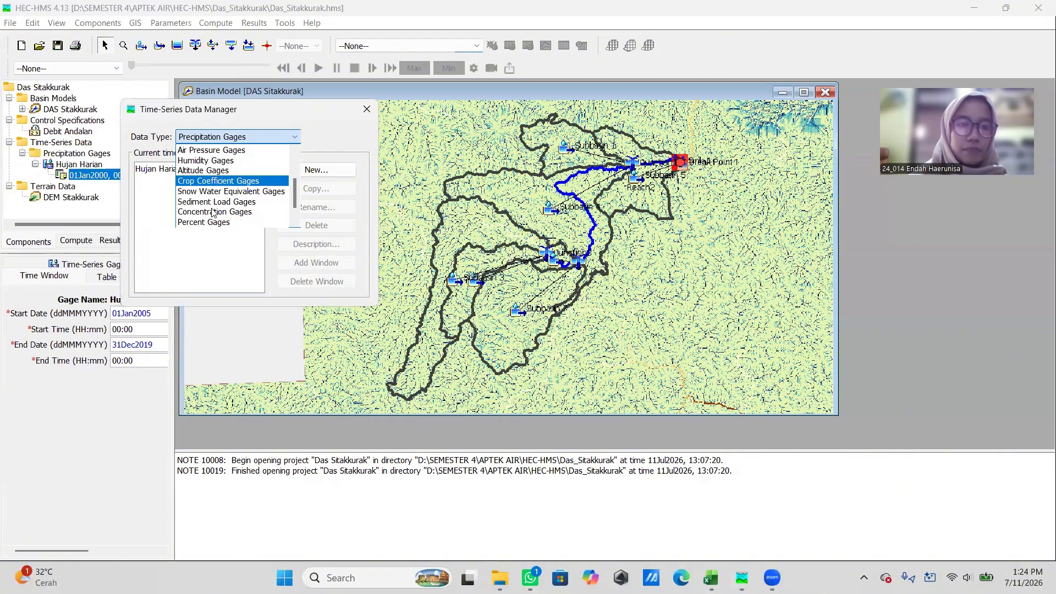
scroll(214, 213, down, 1)
click(214, 214)
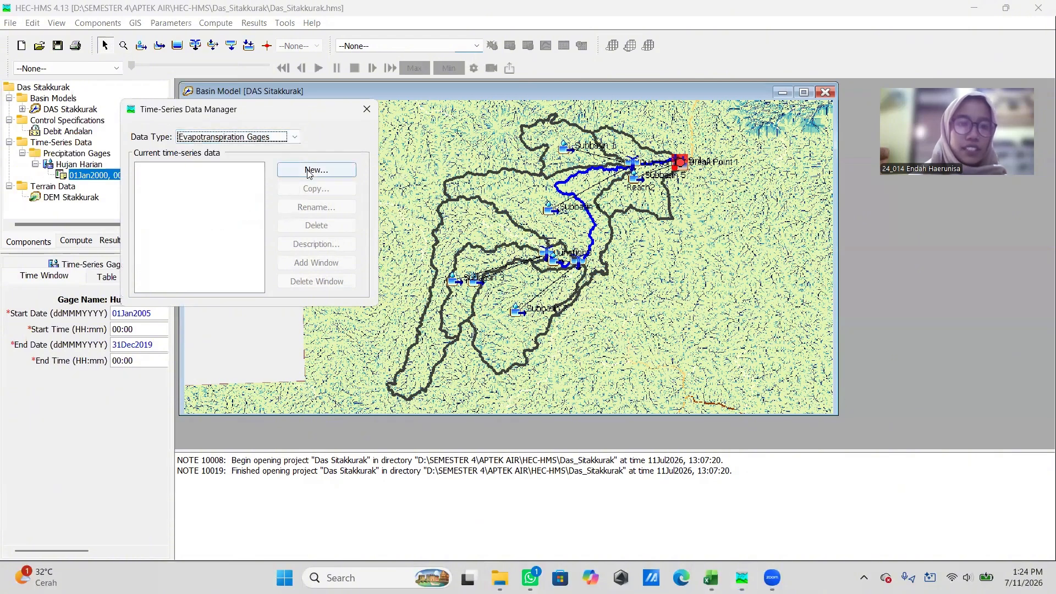
Step: Create a new evapotranspiration gage named Evapotranspirasi and close the Time-Series Data Manager
click(316, 170)
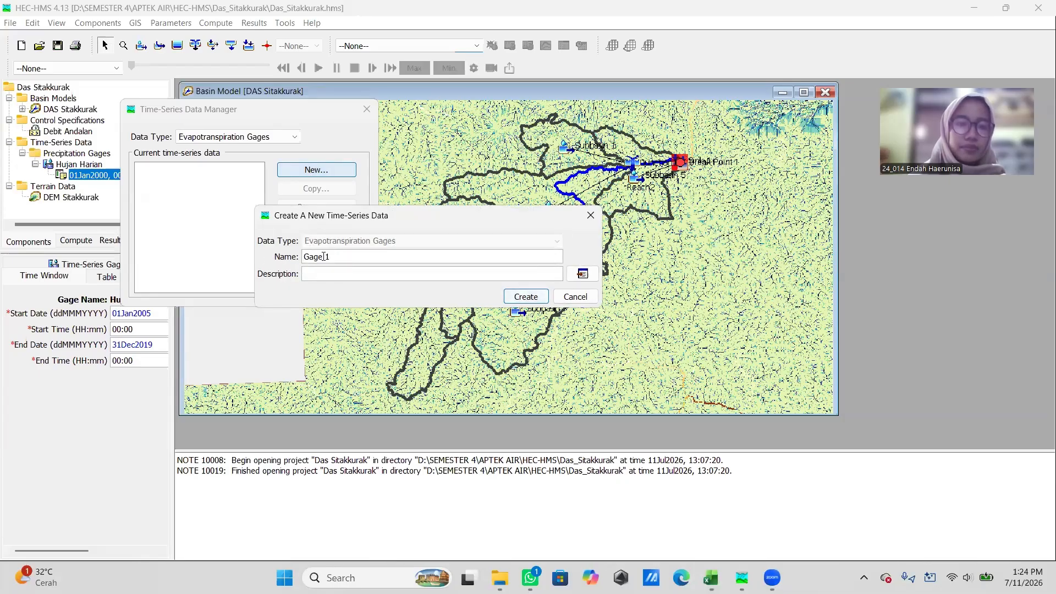
drag(335, 258, 303, 259)
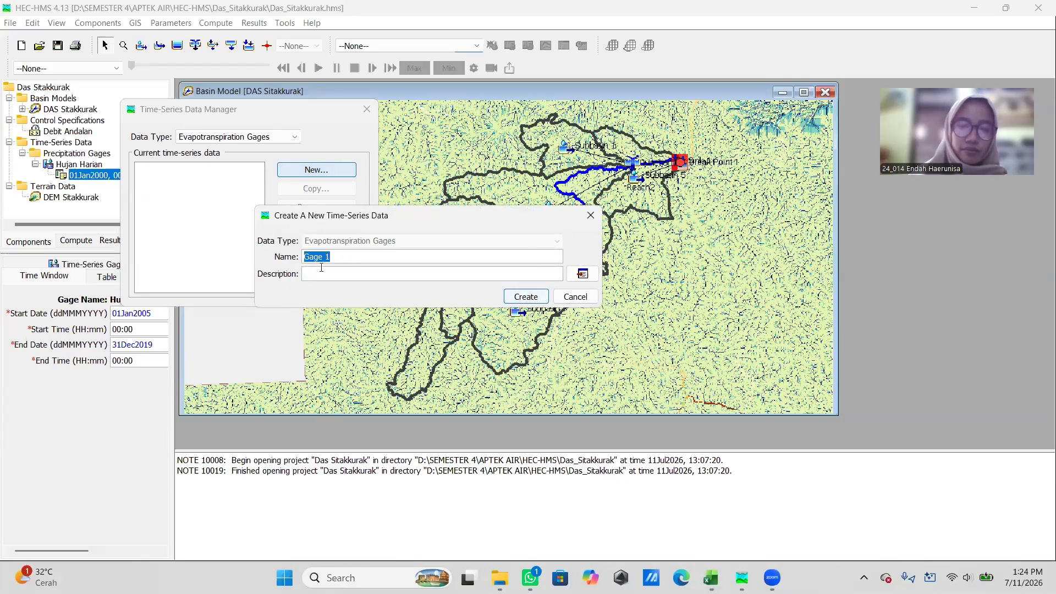
key(BackSpace)
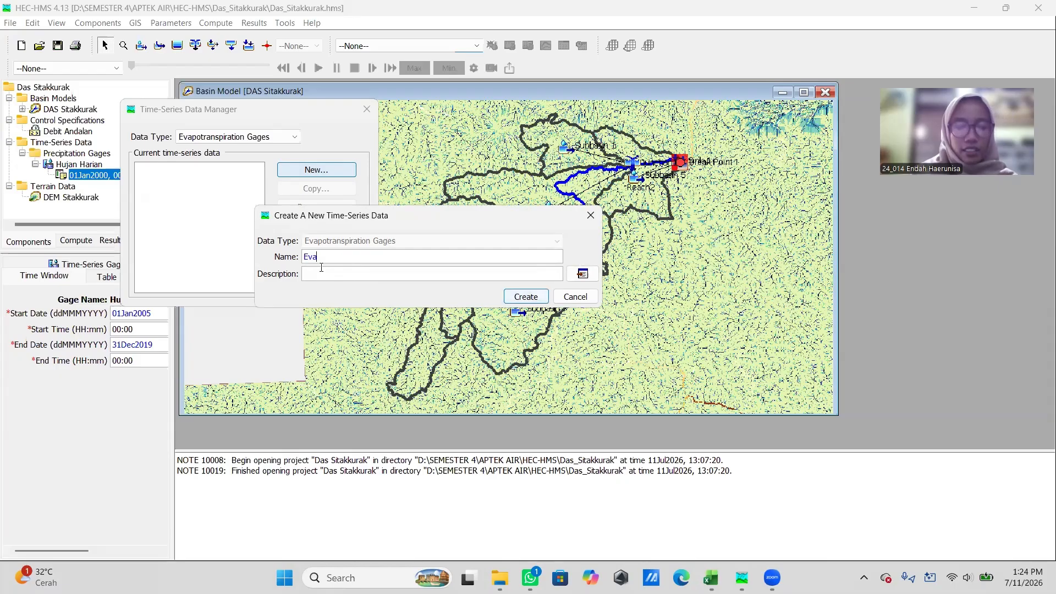
text(transp)
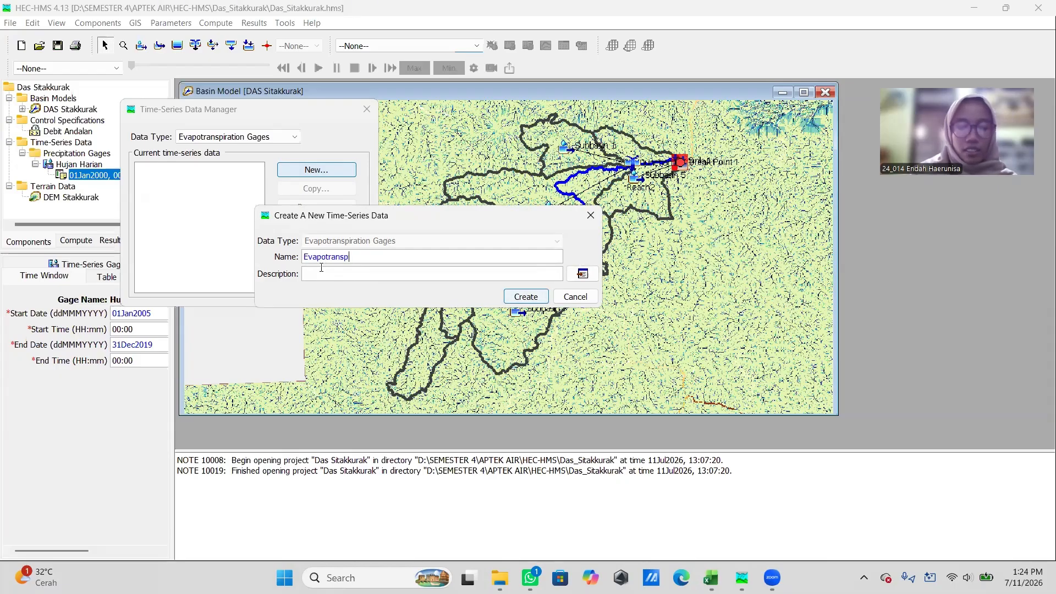
text(irasi)
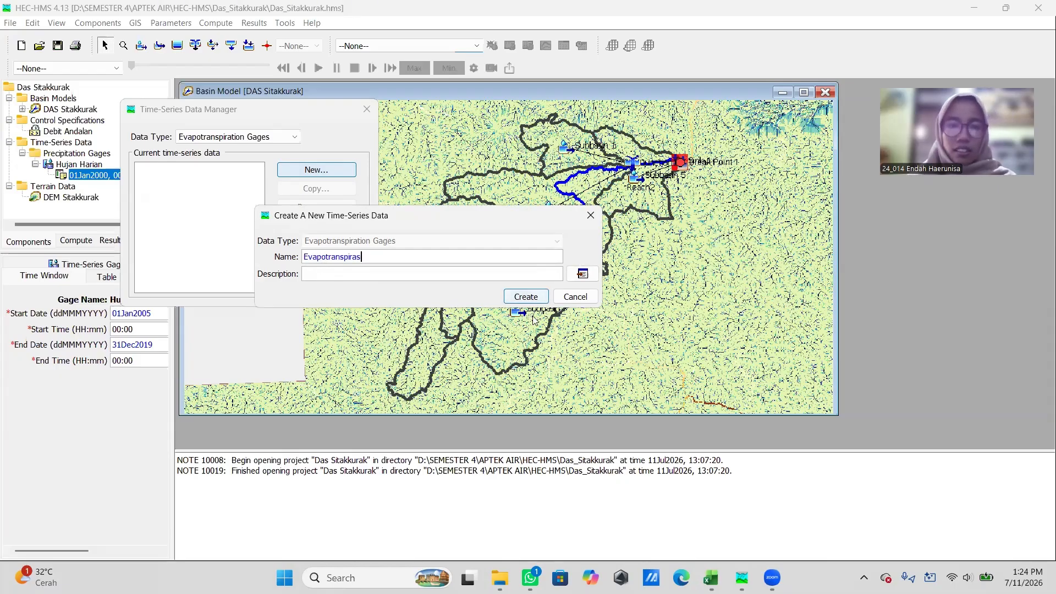
click(526, 297)
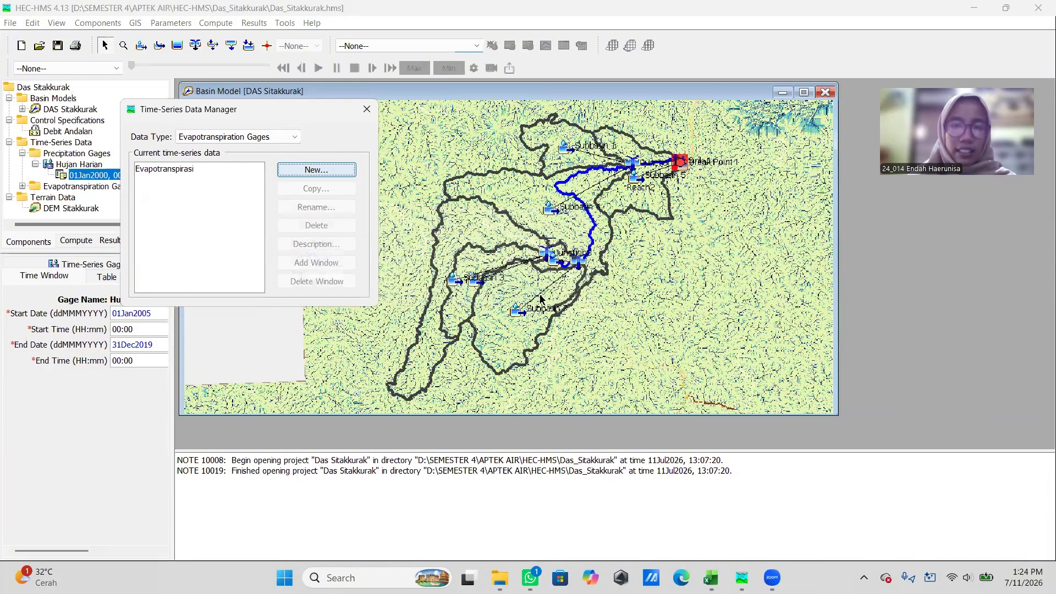
click(369, 113)
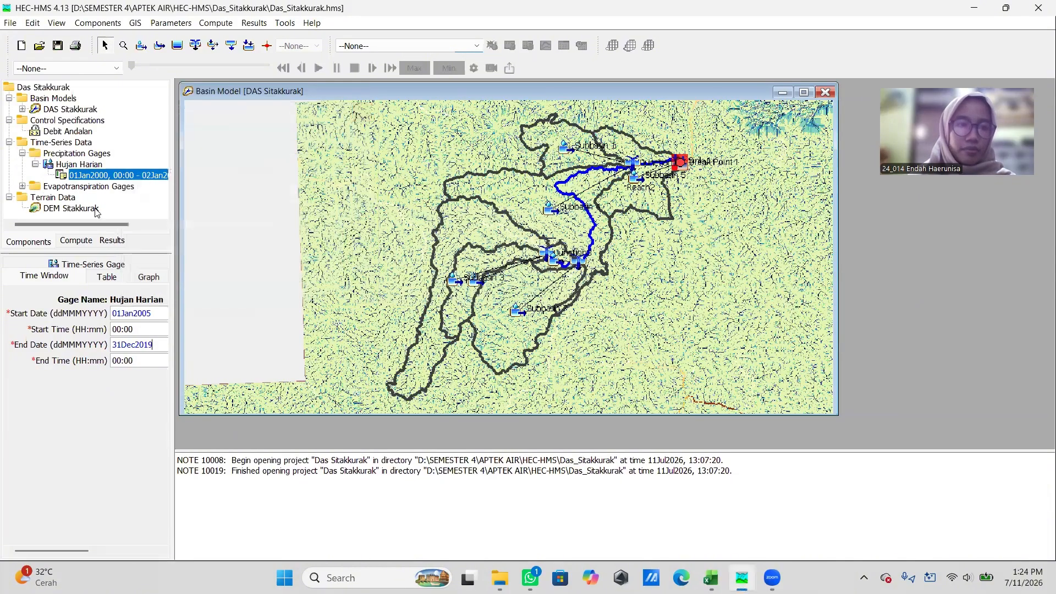
Step: Set the Evapotranspirasi gage to Manual Entry, units Milimeters and a 1 Day time interval, and save the project
click(22, 186)
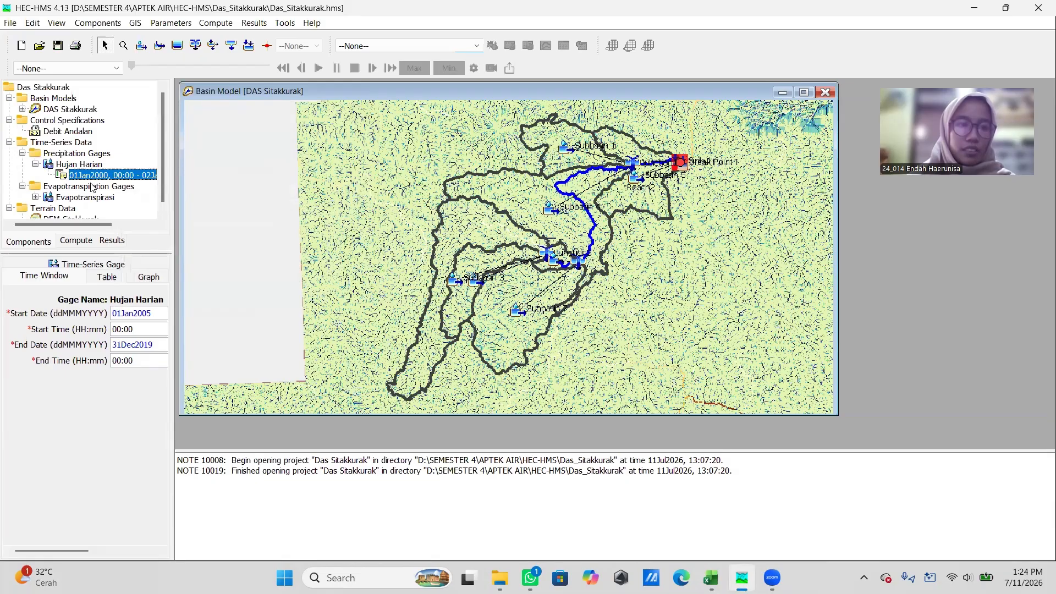
click(80, 197)
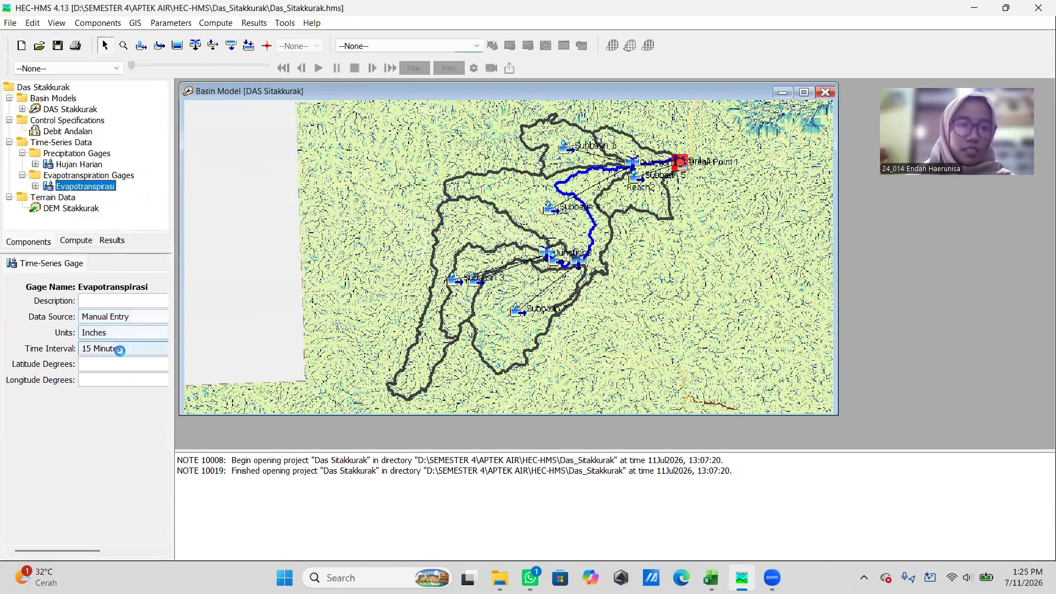
click(120, 351)
scroll(115, 409, down, 3)
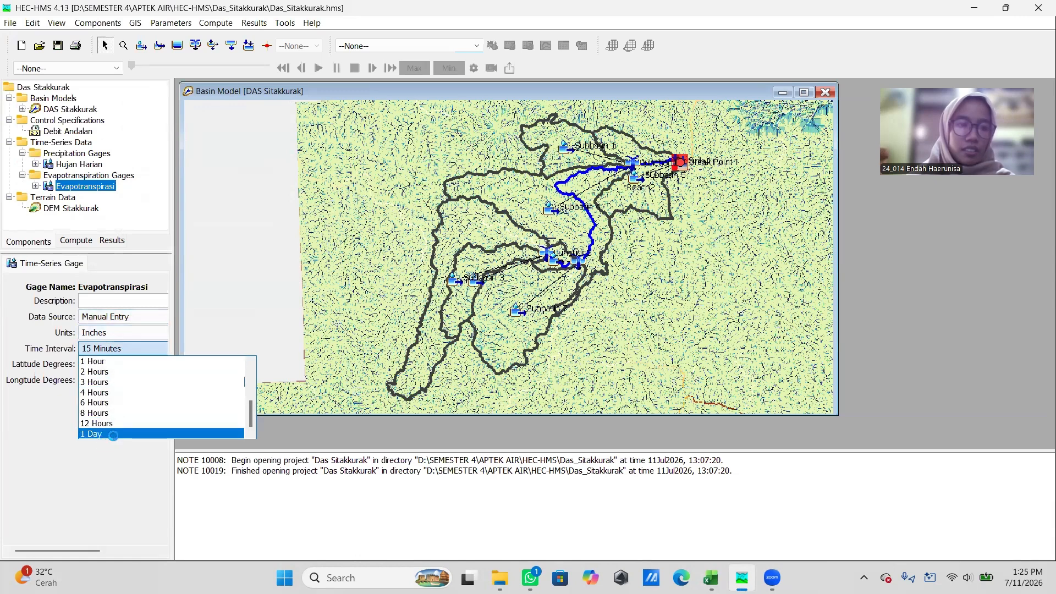
click(113, 436)
click(132, 332)
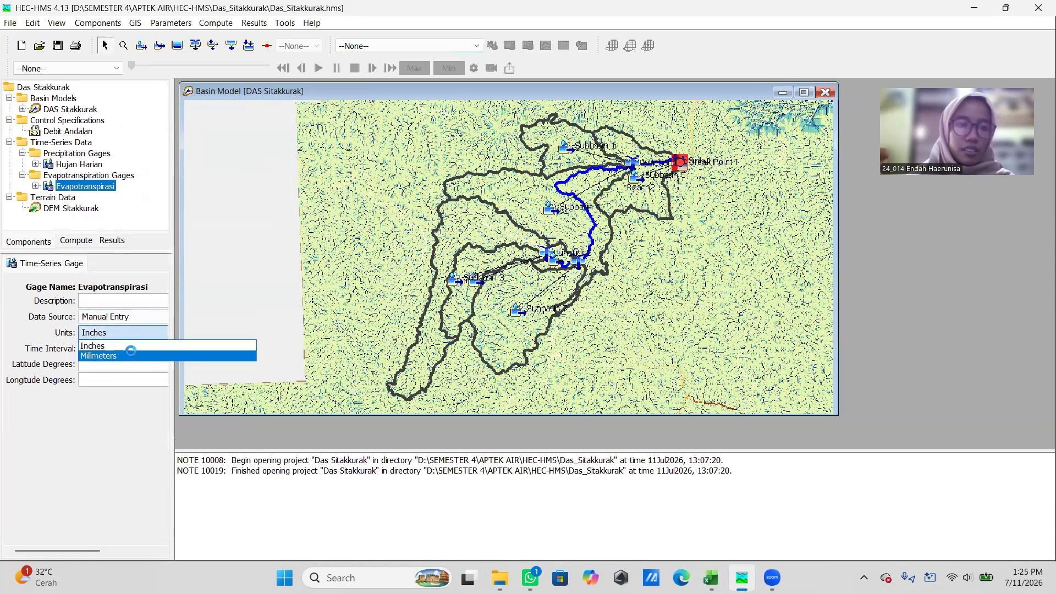
click(131, 353)
click(130, 318)
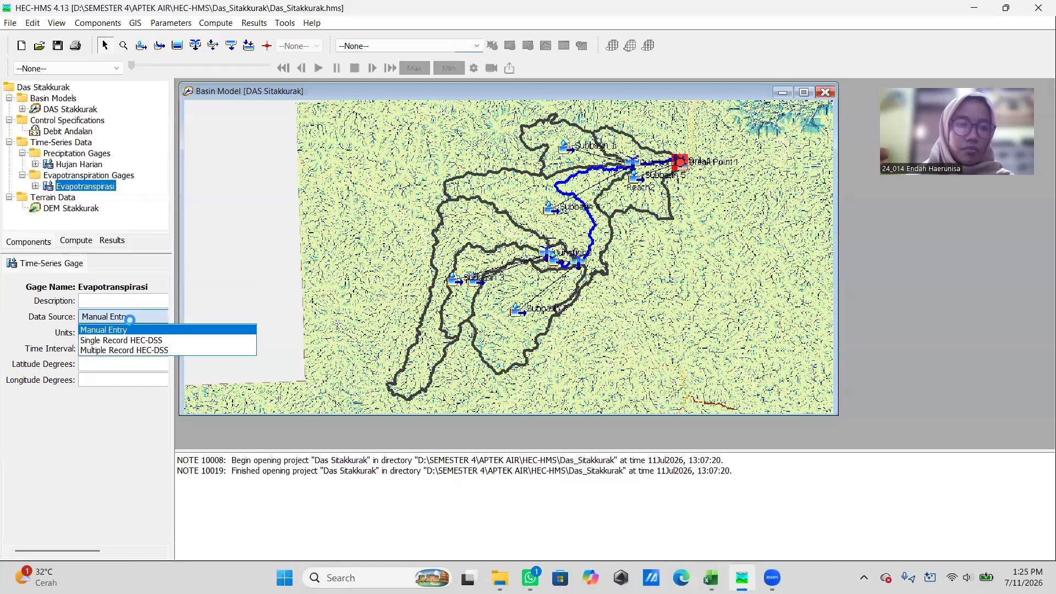
click(130, 320)
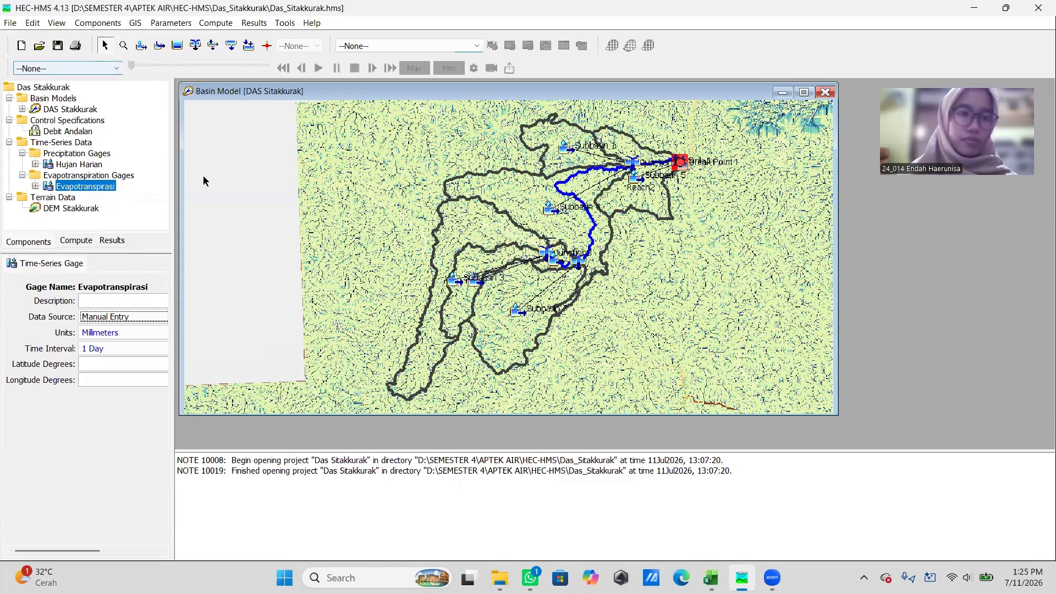
click(58, 46)
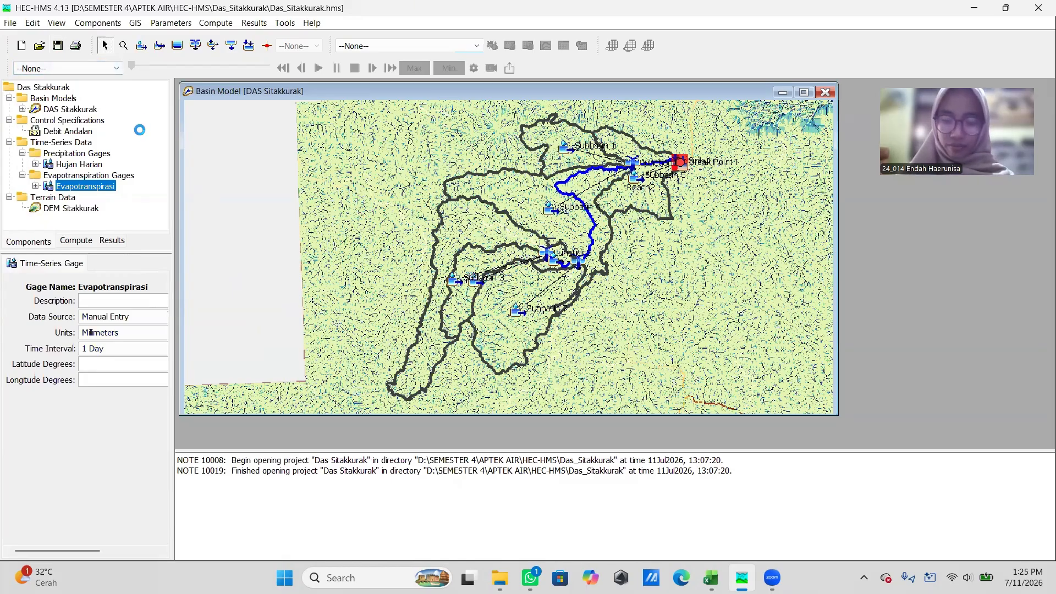
Step: Open the precipitation data table for the Hujan Harian gage's 2005–2019 time window
click(72, 165)
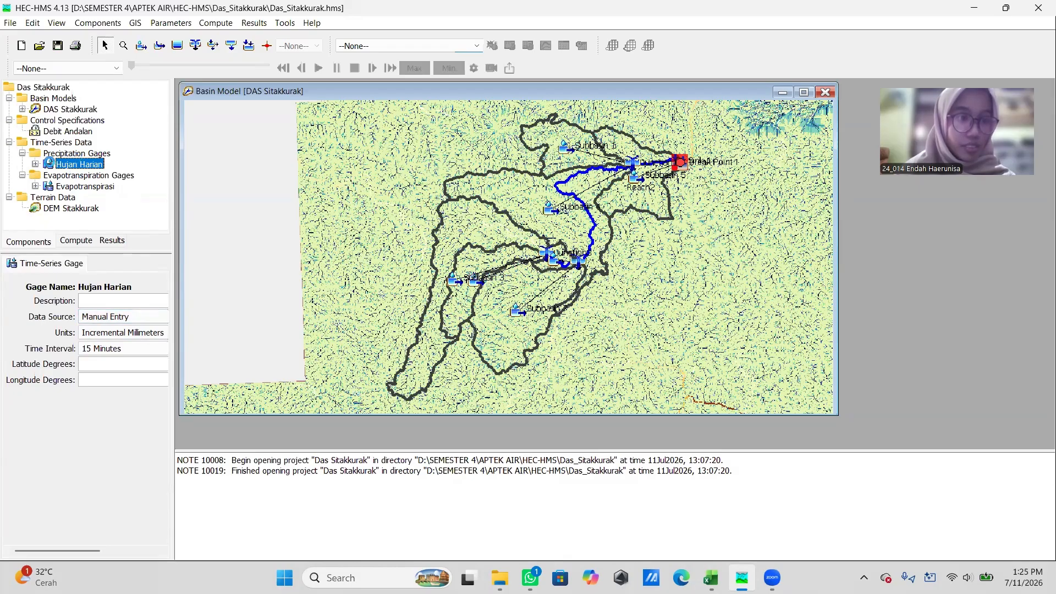
click(36, 164)
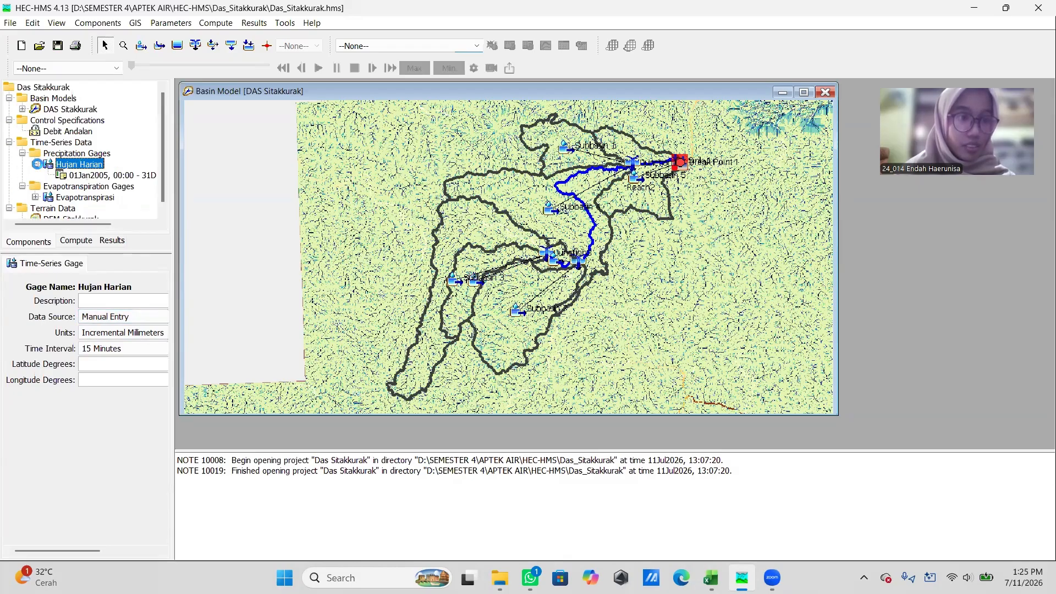
click(88, 176)
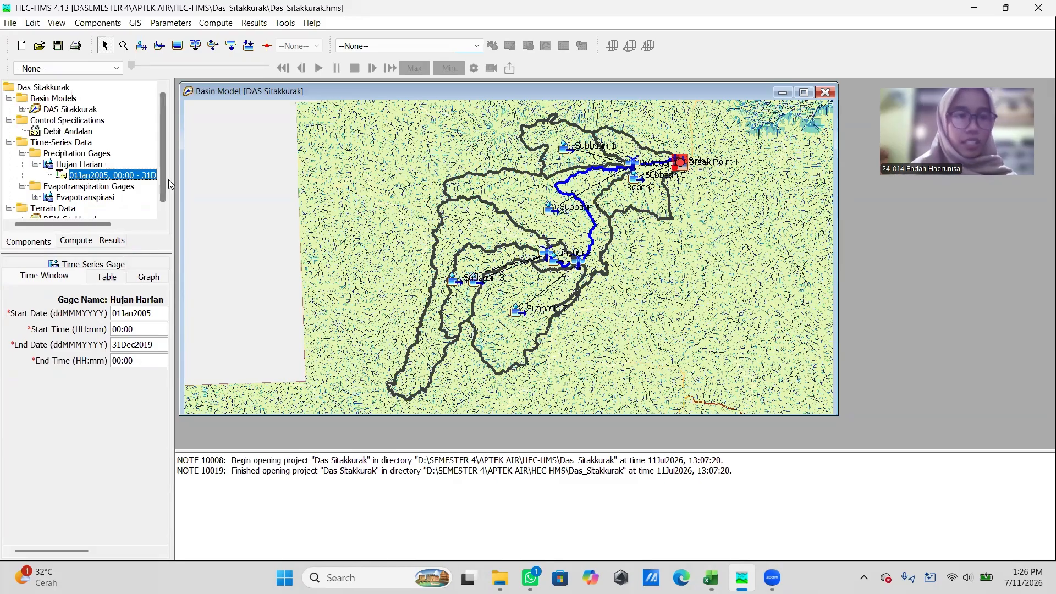
click(98, 264)
click(100, 263)
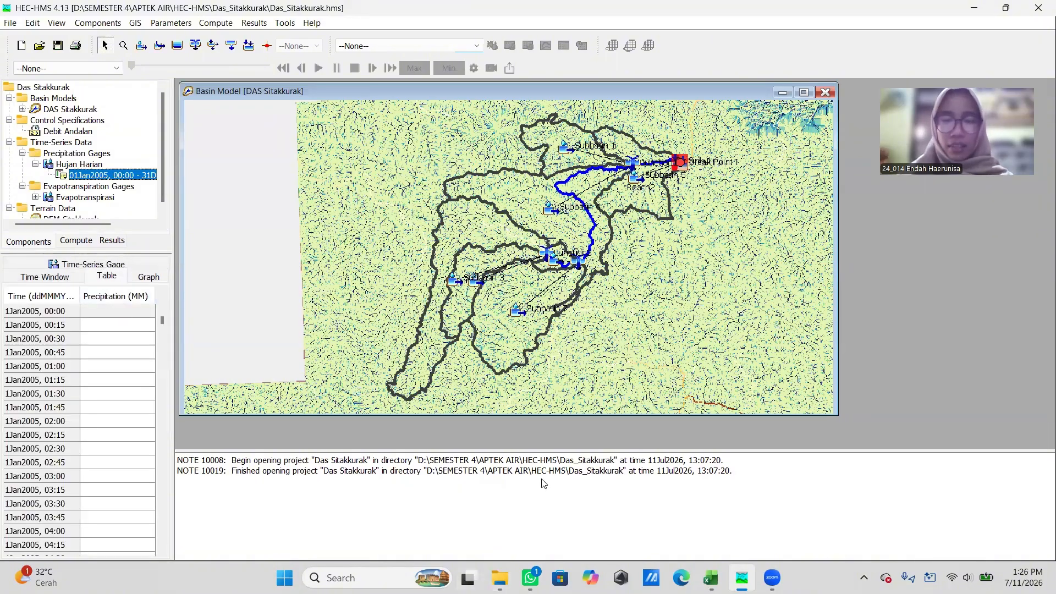
Step: Switch to the Excel workbook and copy the daily Hujan Wilayah (mm) R24 column from N5 down on the HUJAN WILAYAH sheet
click(710, 577)
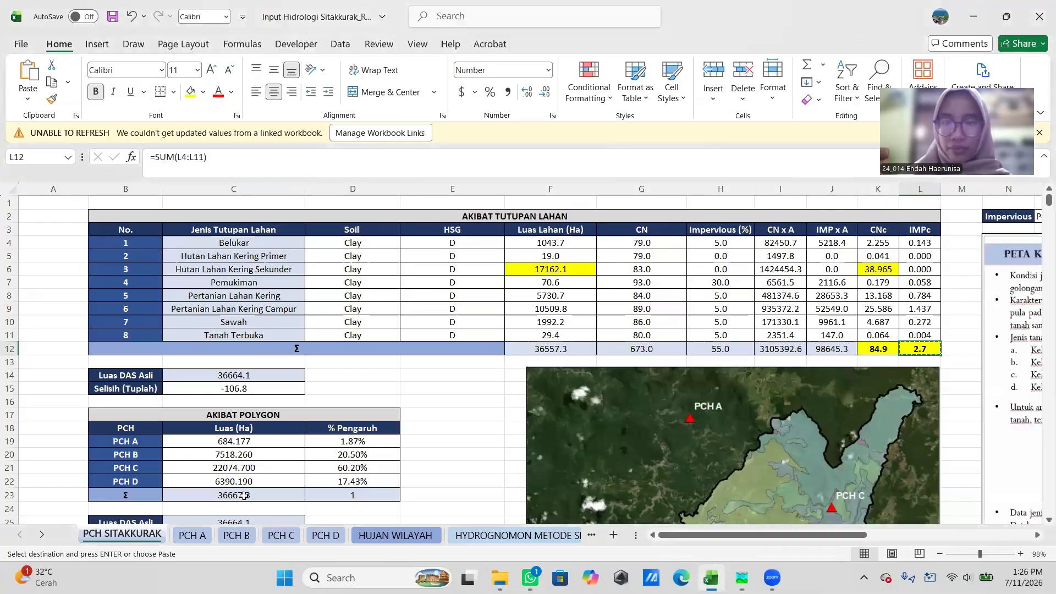
click(424, 536)
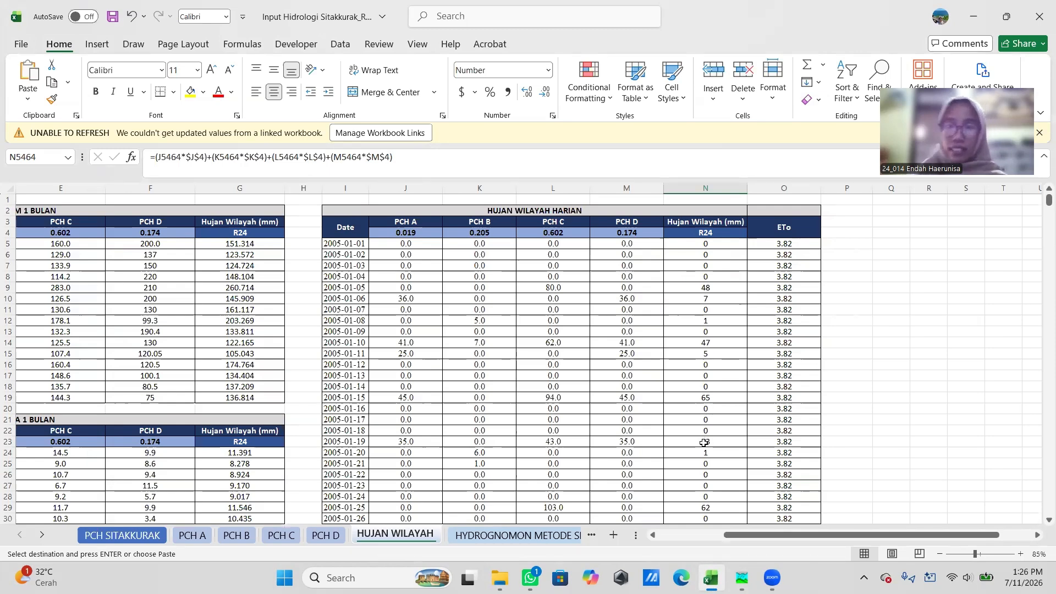
click(713, 243)
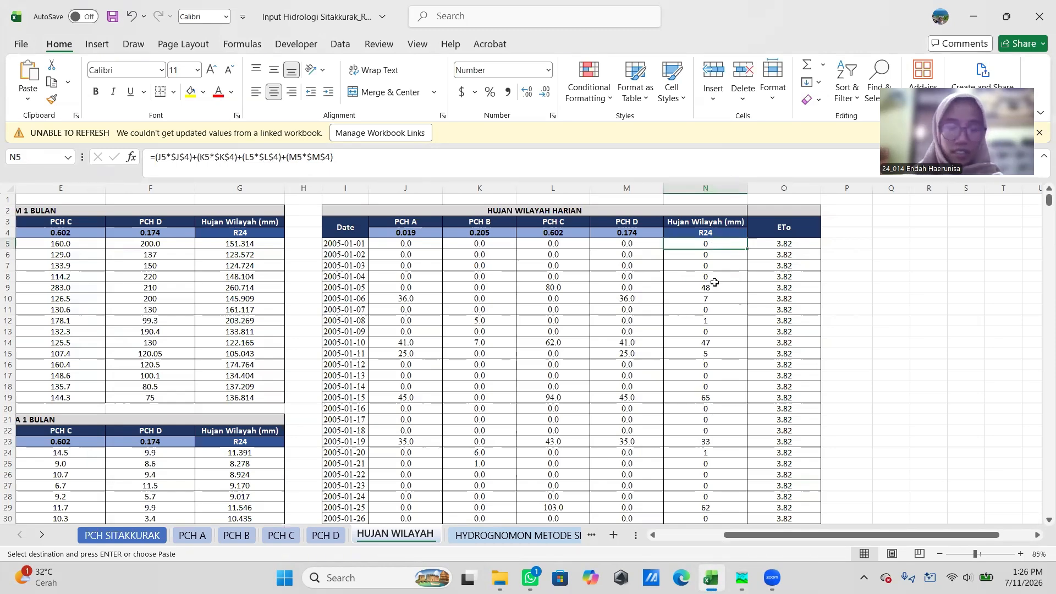
key(ctrl+shift+Down)
key(ctrl+v)
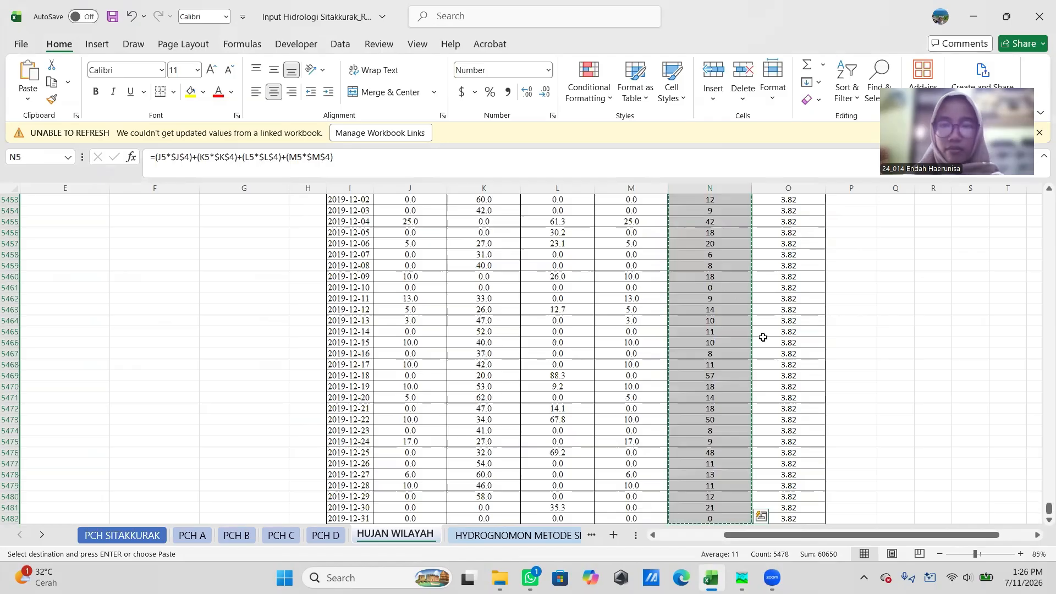
Step: Switch back to HEC-HMS, paste the copied rainfall into Hujan Harian's precipitation table from 1Jan2005, 00:00, and reselect the gage's time window
click(742, 577)
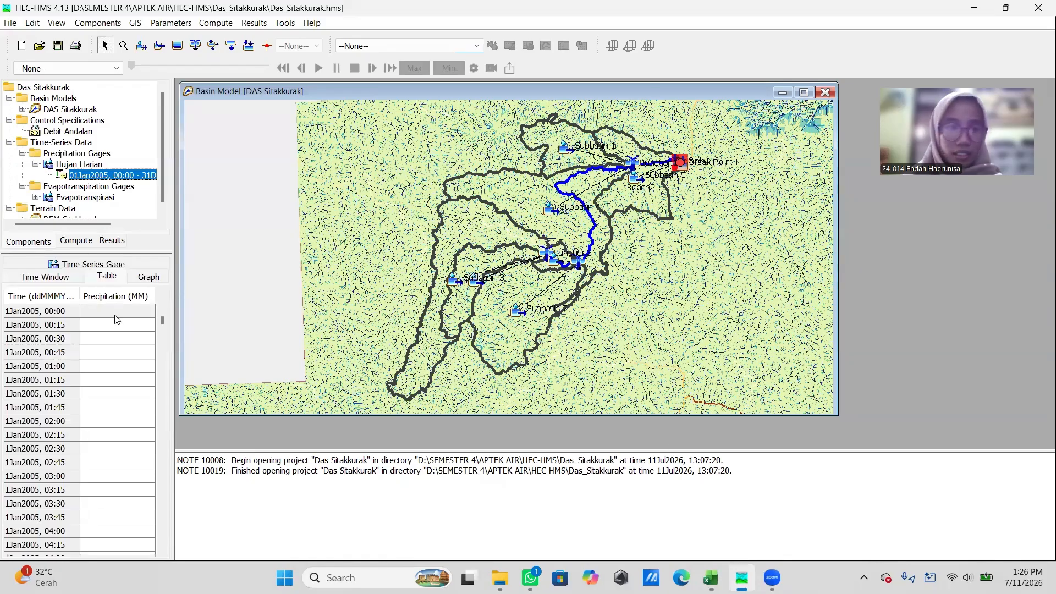
click(116, 313)
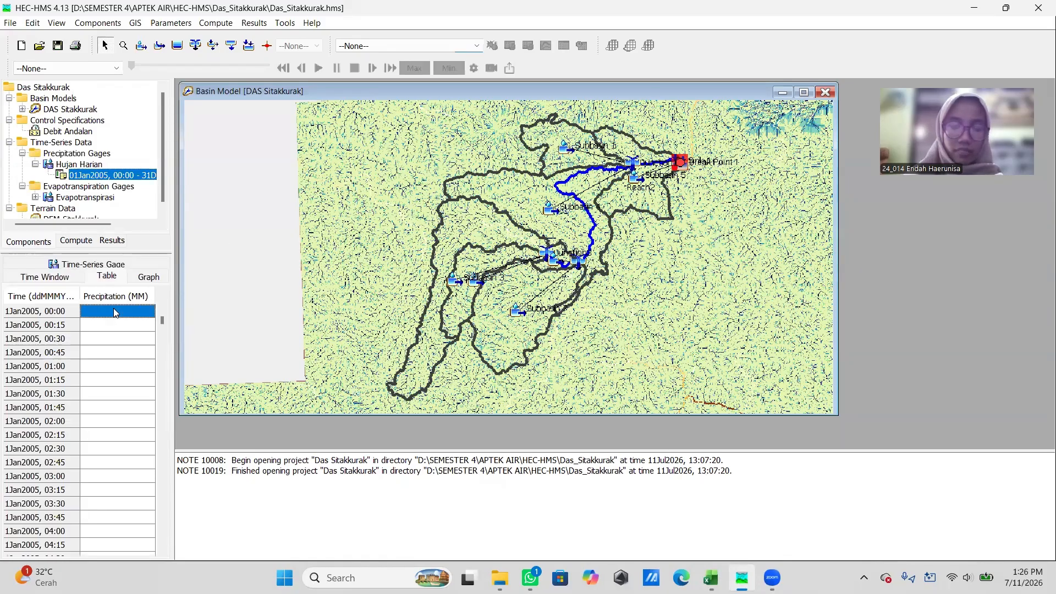
key(ctrl+v)
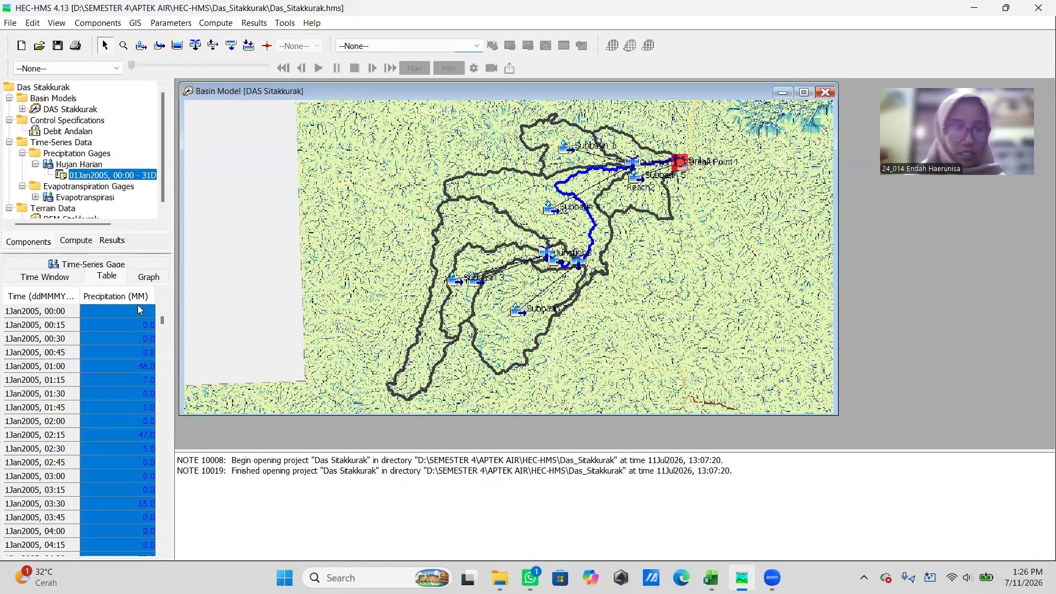
click(97, 201)
click(101, 175)
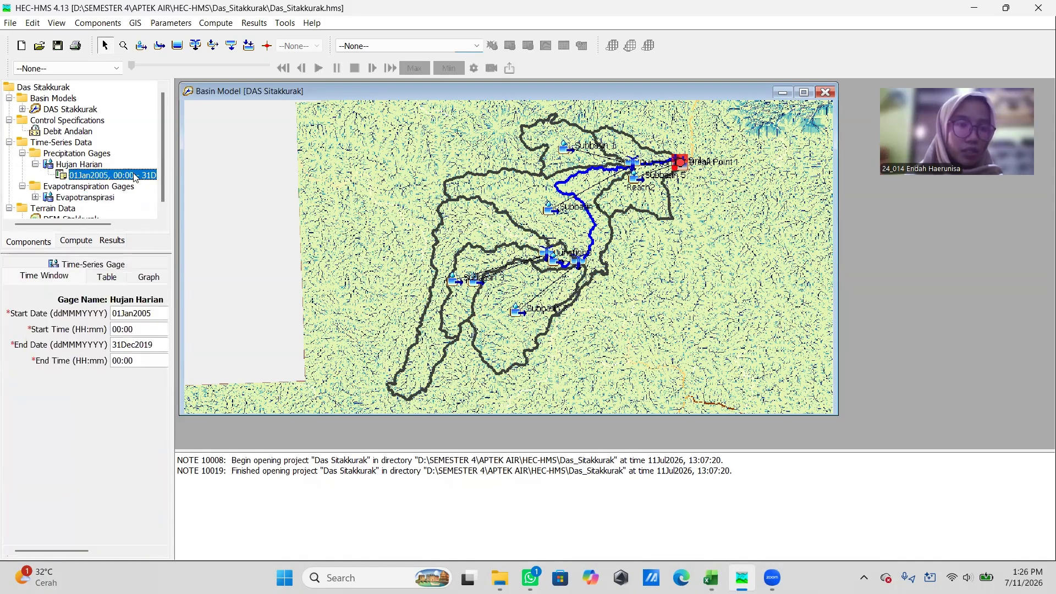
Step: Check the Hujan Harian gage's pasted precipitation in its table and graph through the end of 2019
click(107, 276)
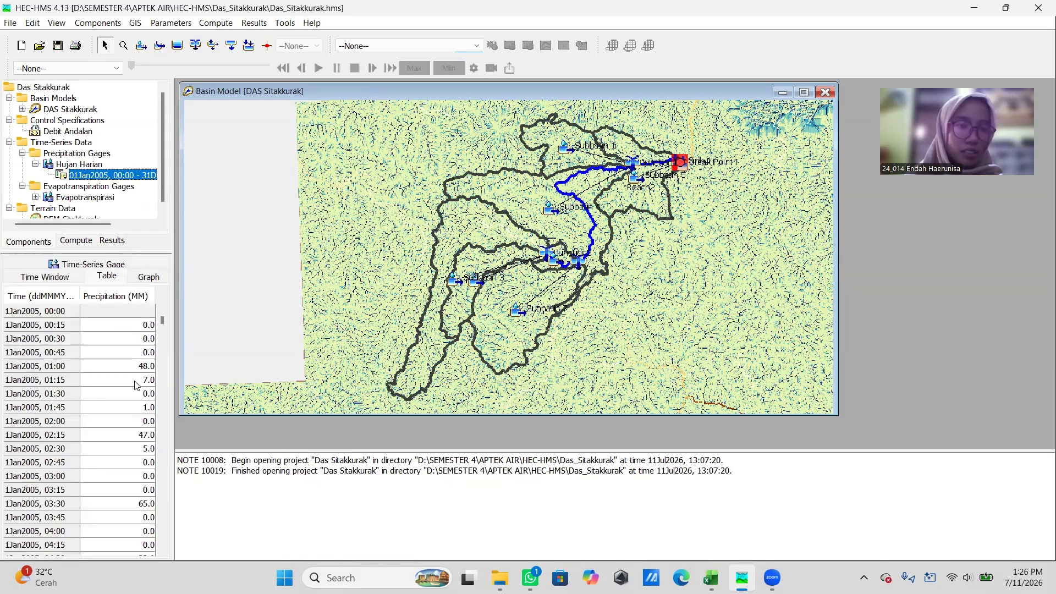
click(155, 277)
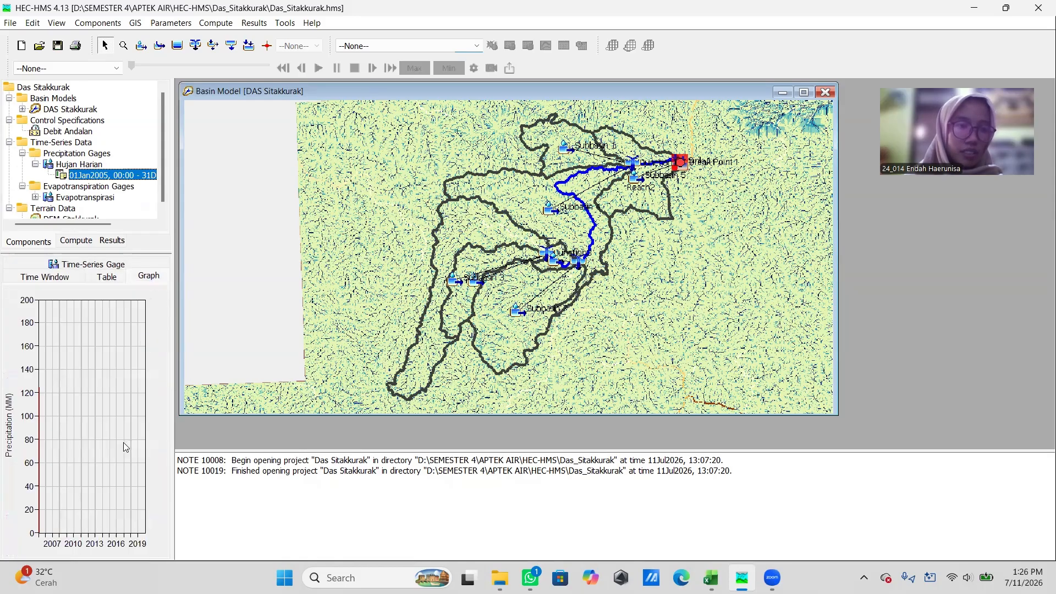
click(113, 277)
scroll(134, 417, down, 1)
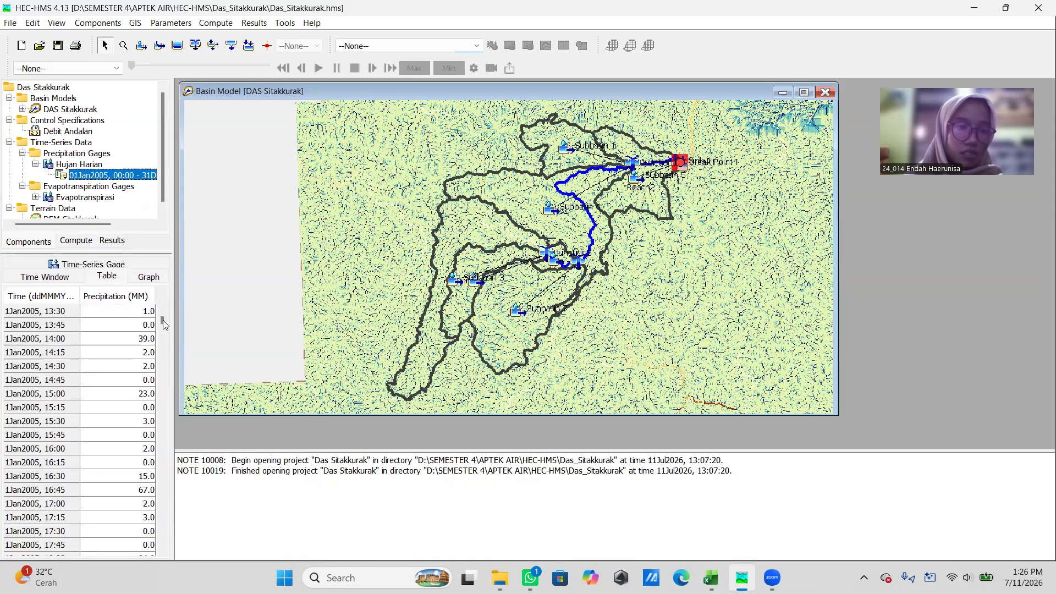
drag(163, 320, 181, 551)
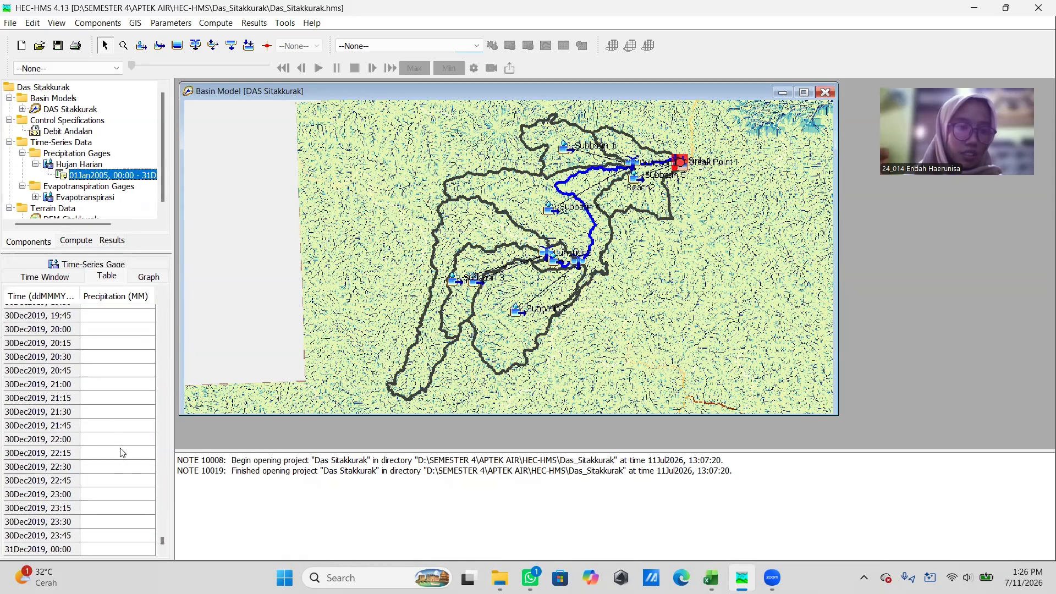
drag(120, 452, 122, 476)
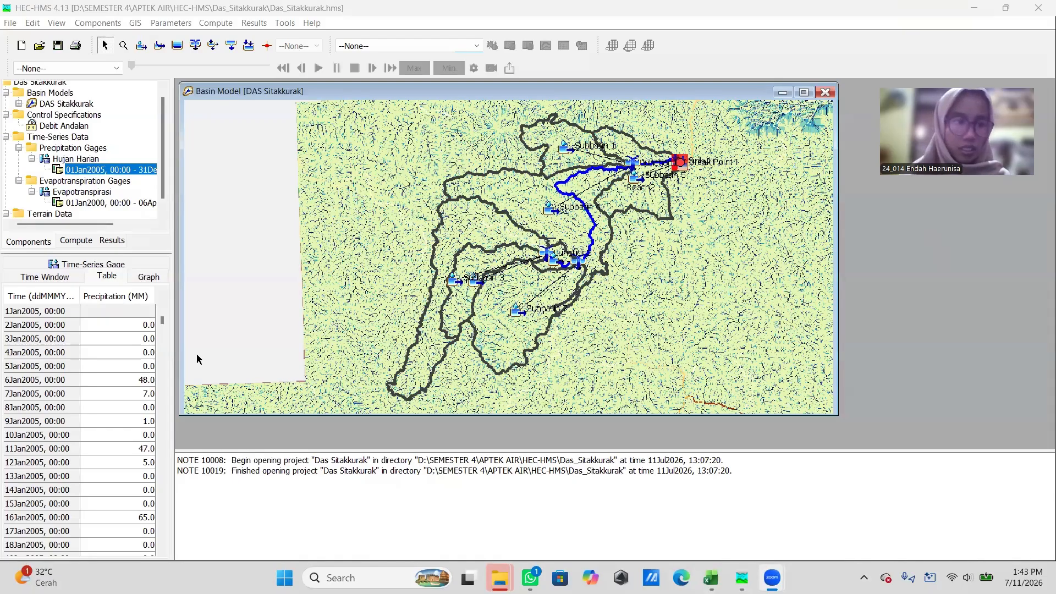
Step: Review the Hujan Harian gage's time window dates and its daily precipitation table
click(77, 298)
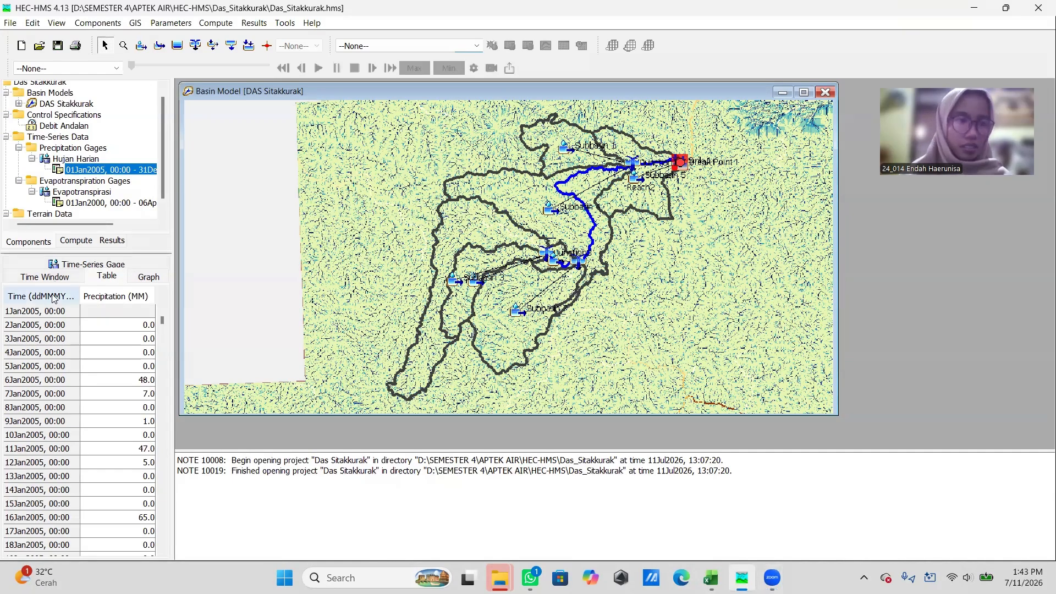
click(55, 277)
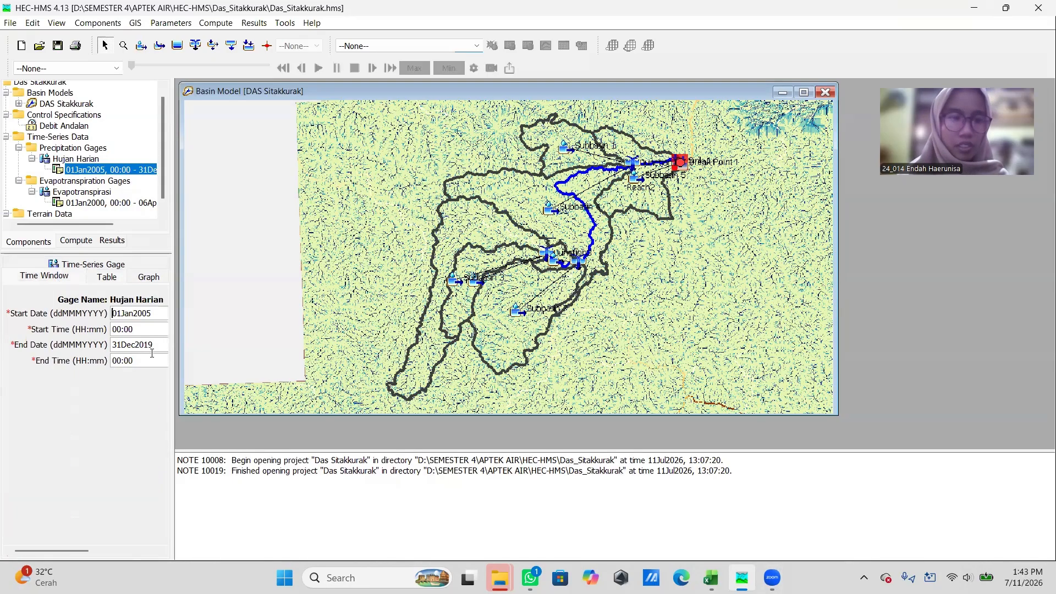
drag(154, 347, 124, 336)
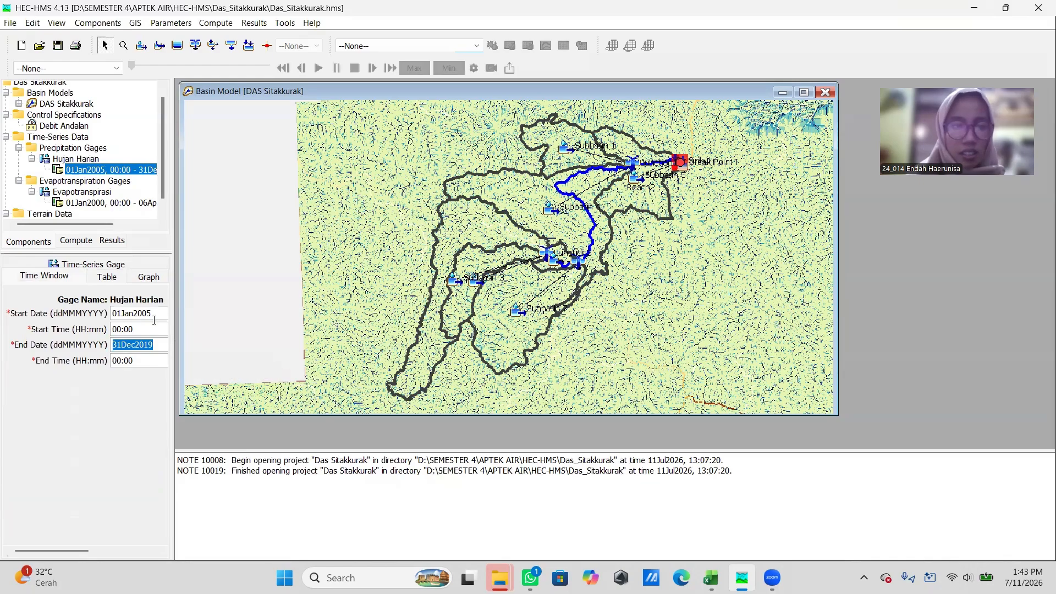
click(116, 279)
drag(162, 323, 177, 297)
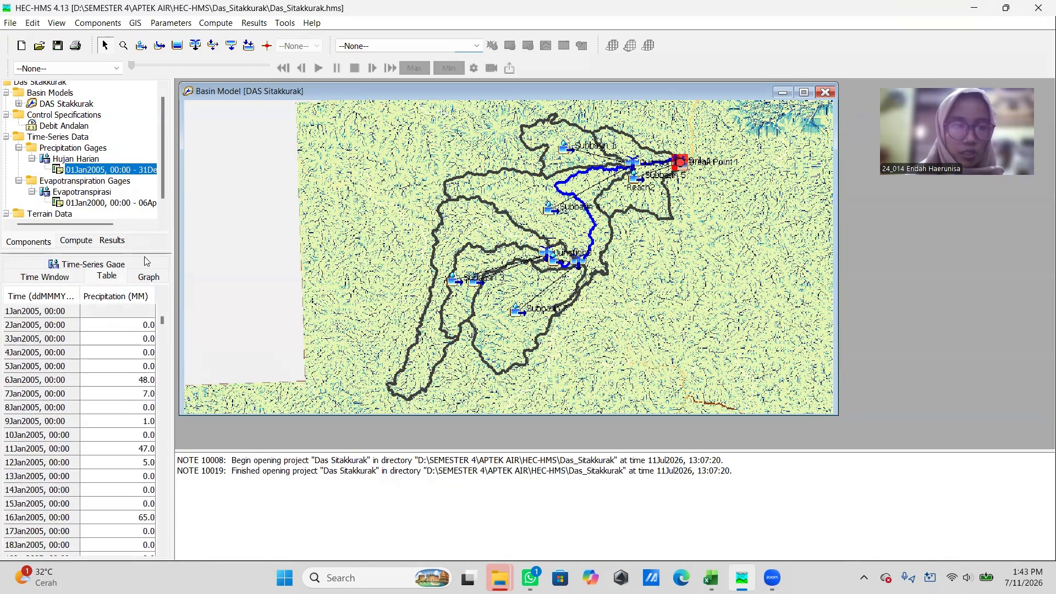
Step: Set the Evapotranspirasi gage's time window from 01Jan2005 to 31Dec2019 and open its data table
click(101, 203)
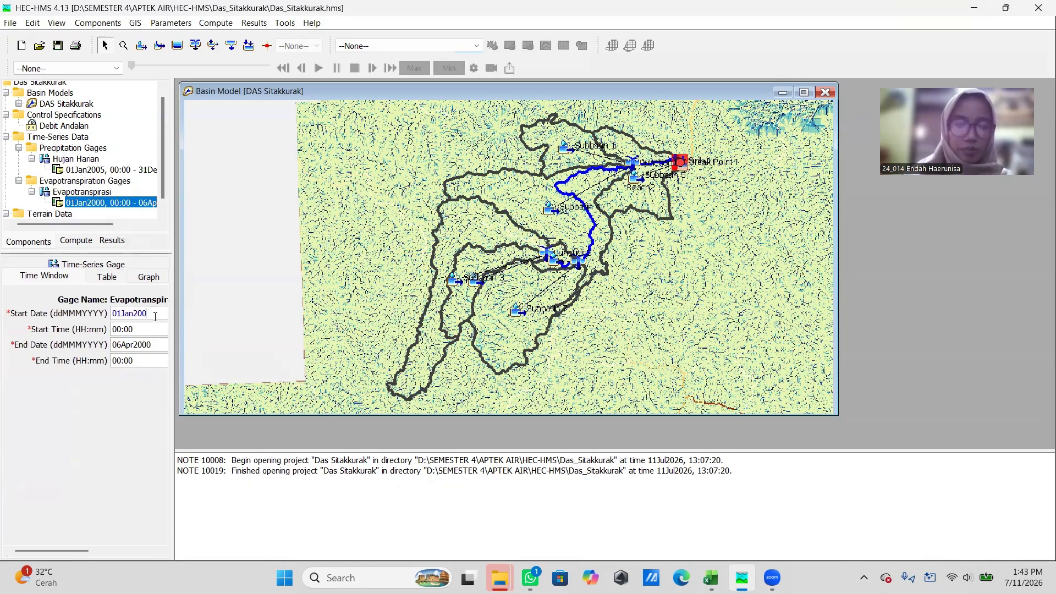
double_click(157, 345)
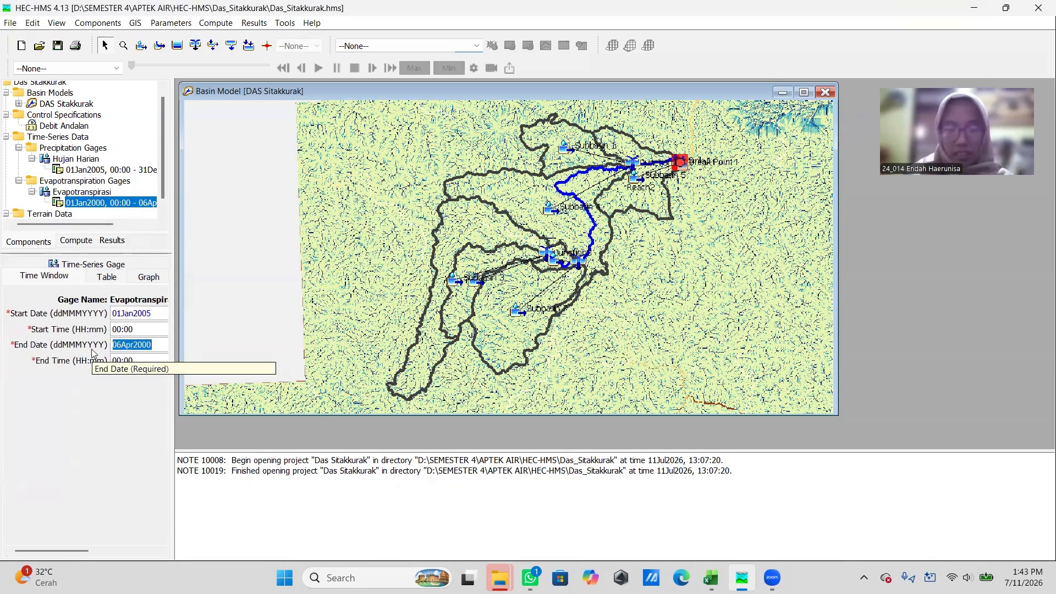
text(31Dec)
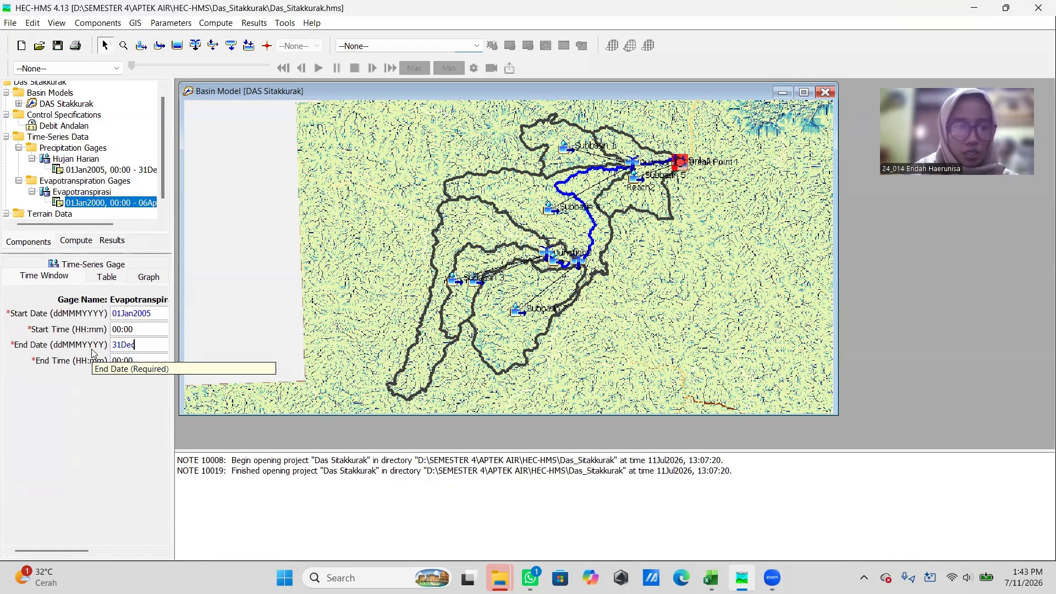
text(2019)
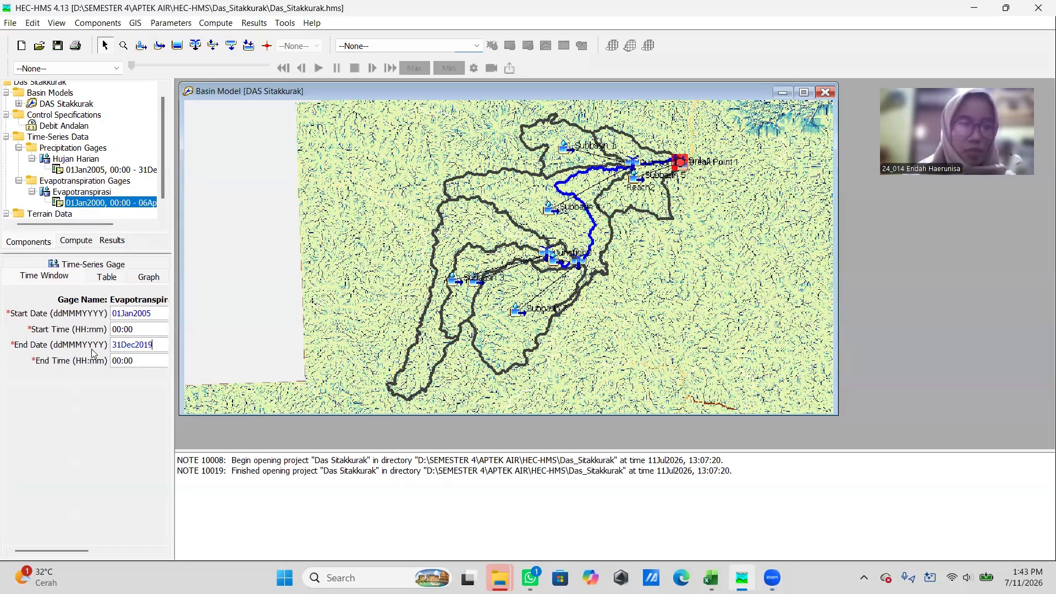
click(103, 279)
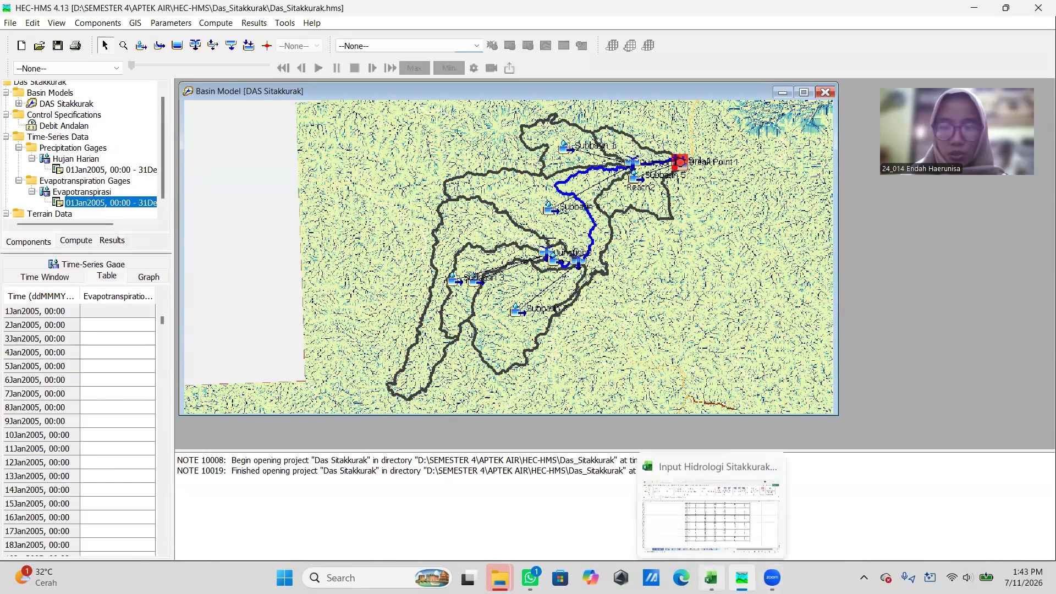
Step: Switch to the Excel workbook and copy the daily ETo column from O5 down on the HUJAN WILAYAH sheet
click(711, 577)
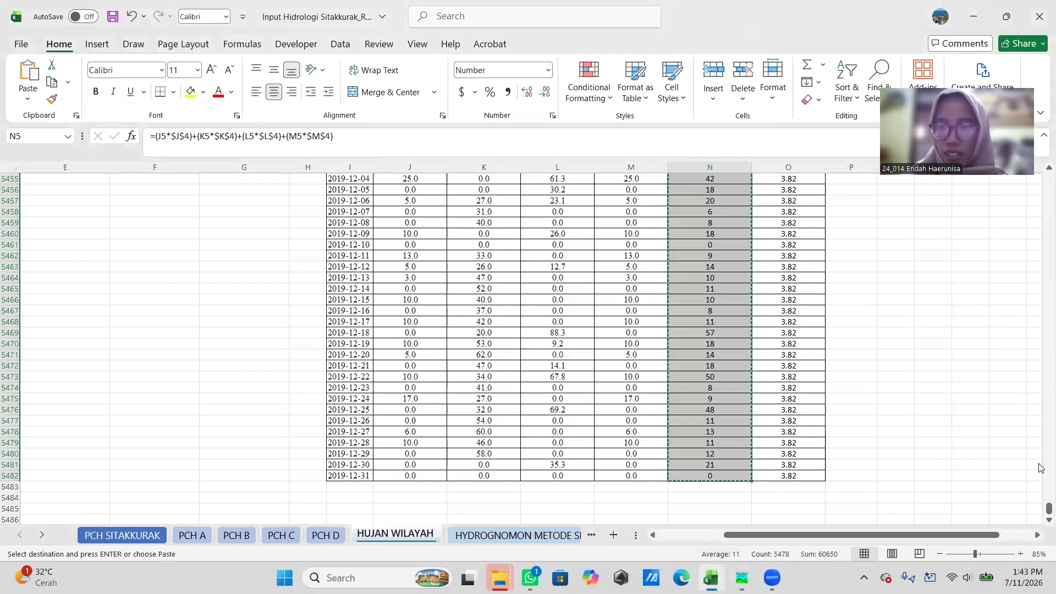
drag(1049, 508, 1041, 174)
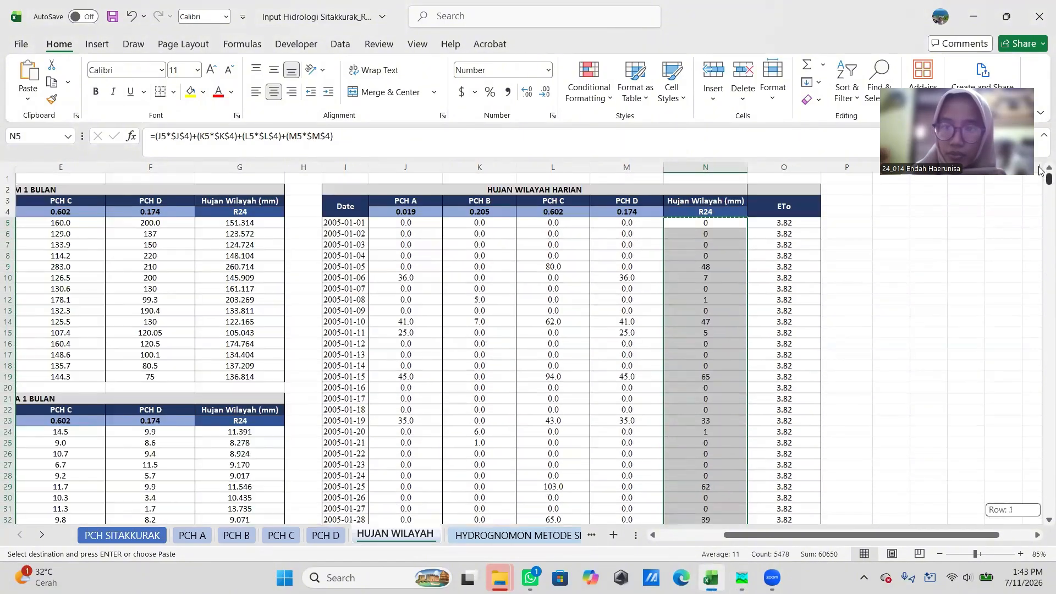
click(805, 225)
key(ctrl+shift+Down)
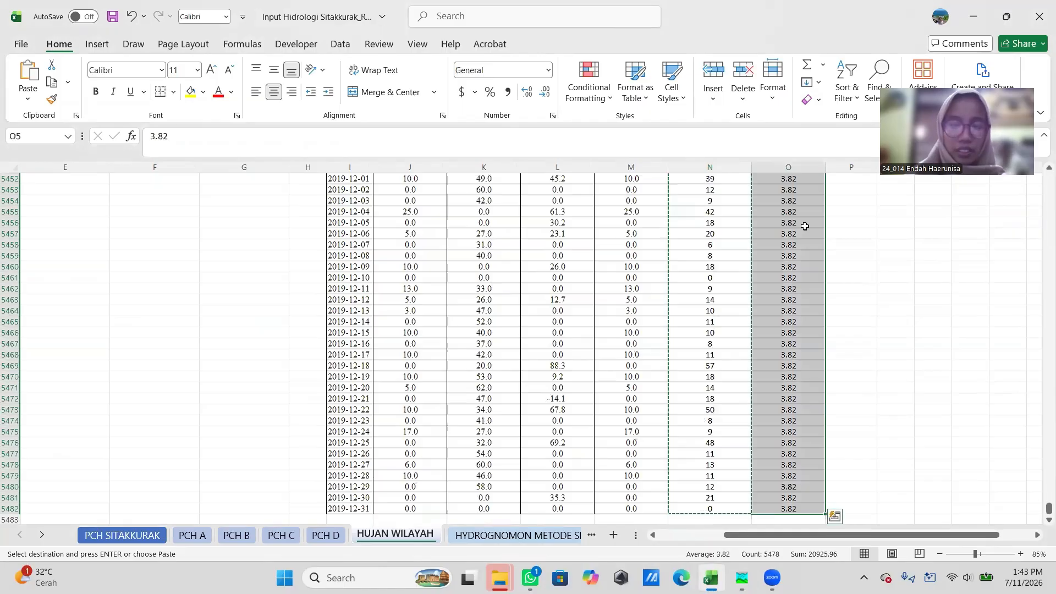
key(ctrl+c)
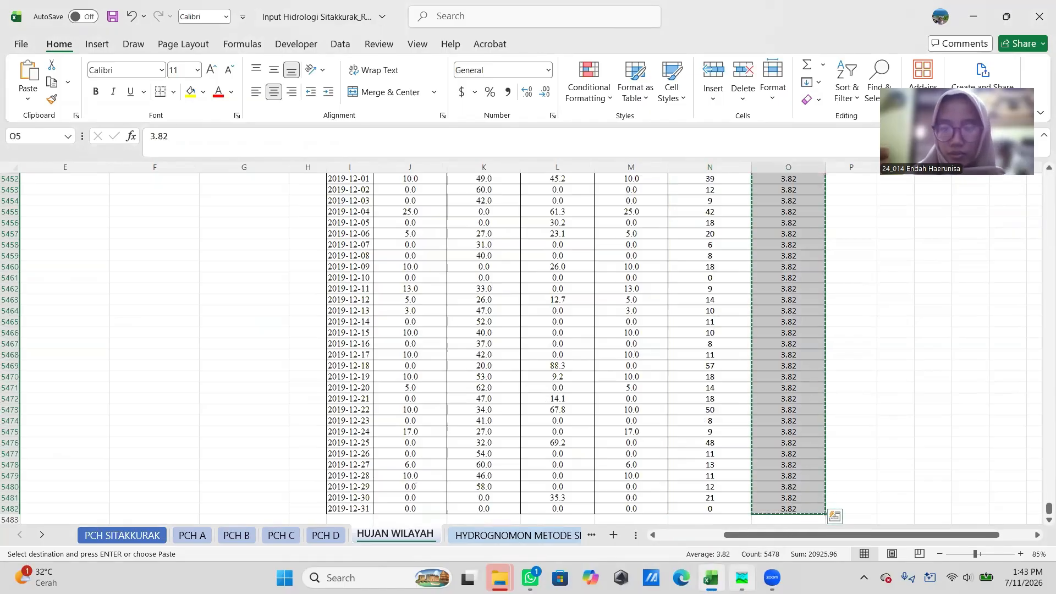
Step: Switch back to HEC-HMS, paste the copied ETo values into Evapotranspirasi's table from 1Jan2005, 00:00, and check the graph
click(742, 577)
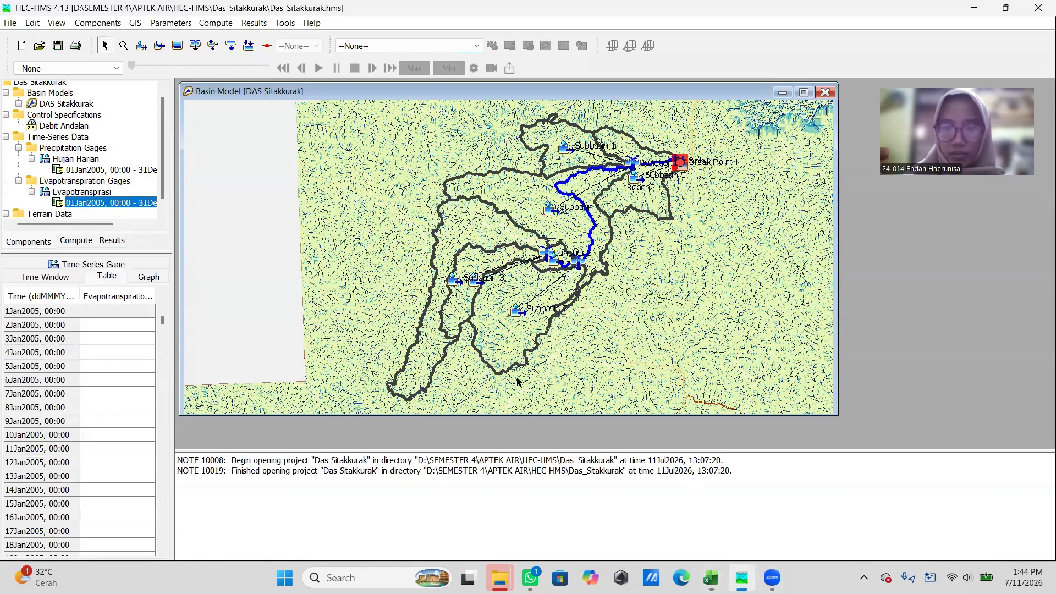
click(108, 316)
key(ctrl+v)
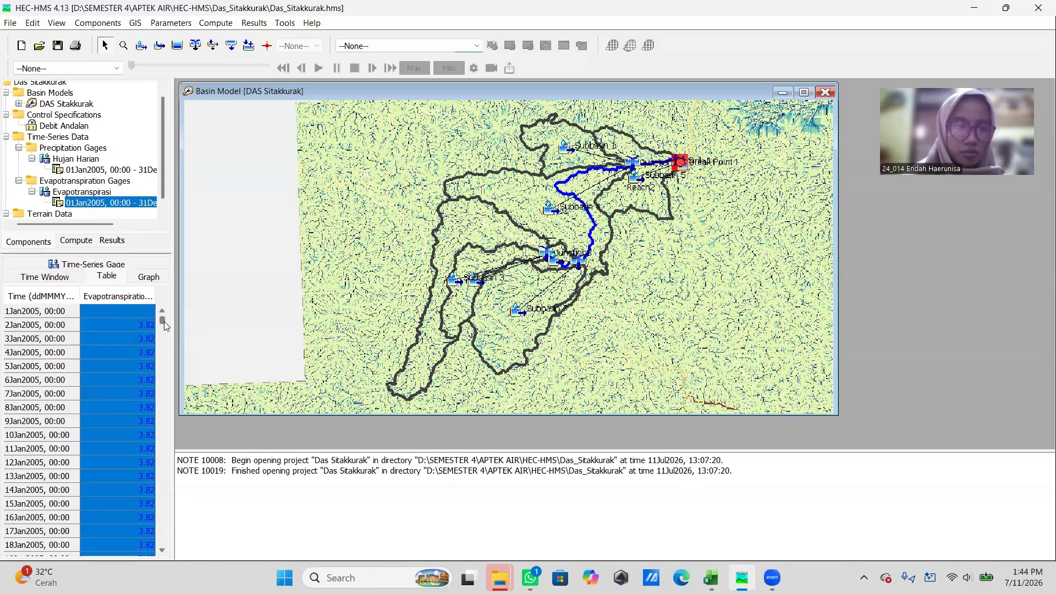
drag(163, 320, 188, 287)
click(134, 275)
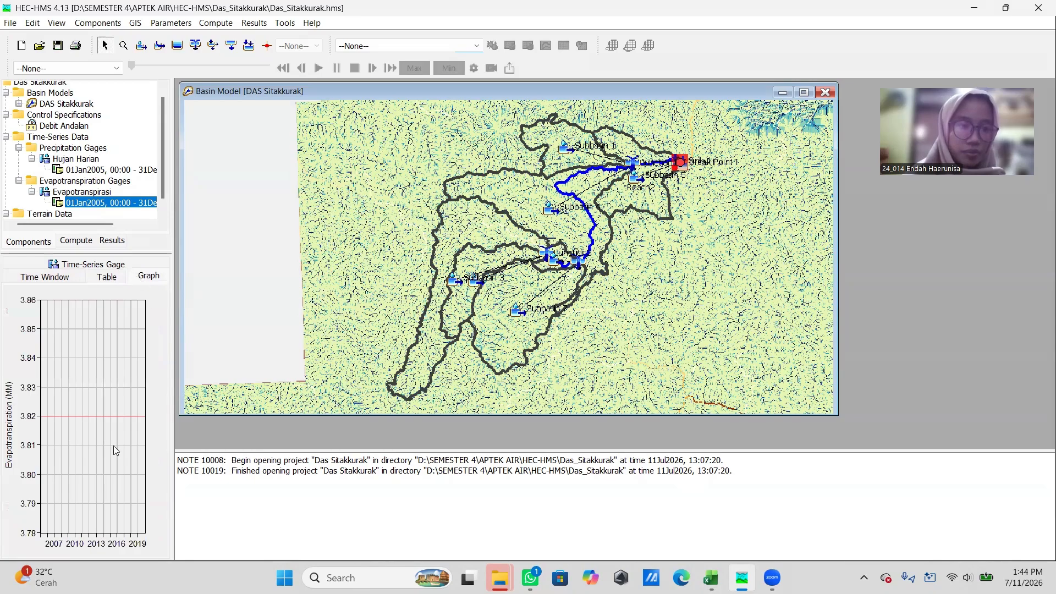
click(110, 277)
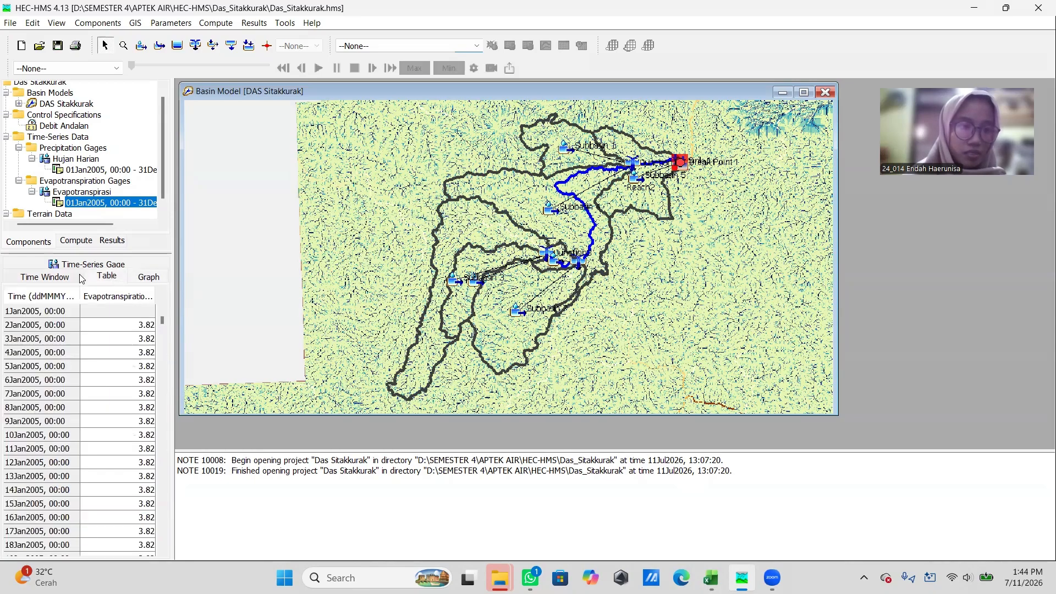
Step: Review the Hujan Harian gage's 2005–2019 precipitation graph and time window
click(45, 276)
click(104, 170)
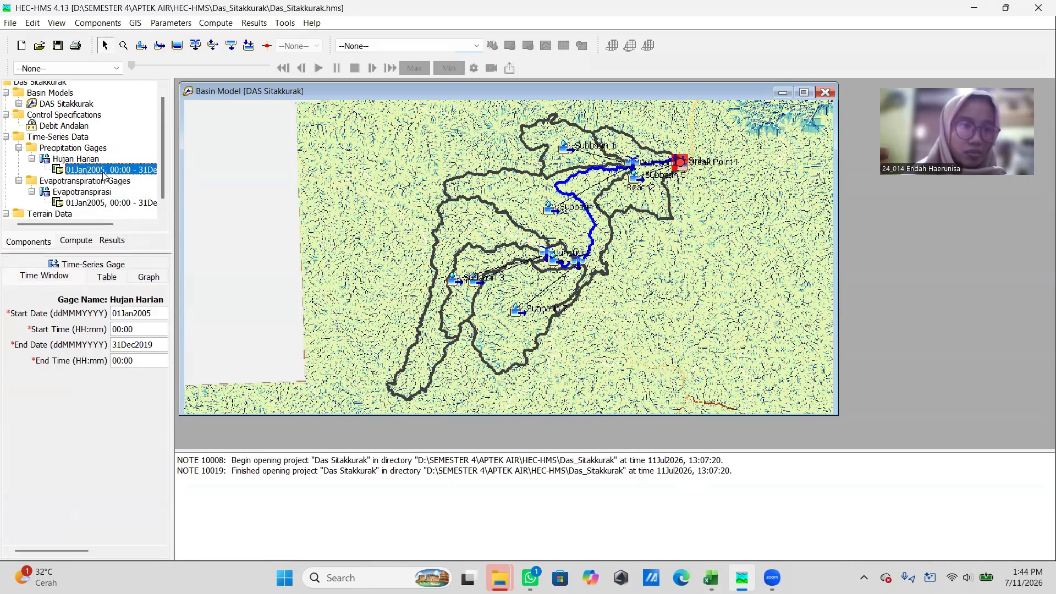
click(146, 277)
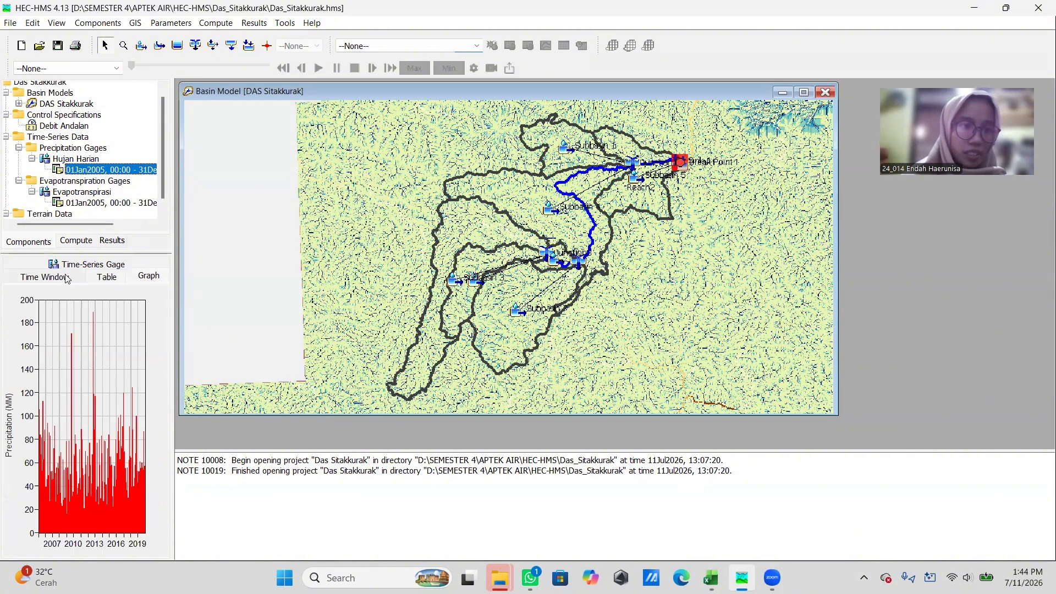
click(45, 277)
scroll(96, 185, down, 1)
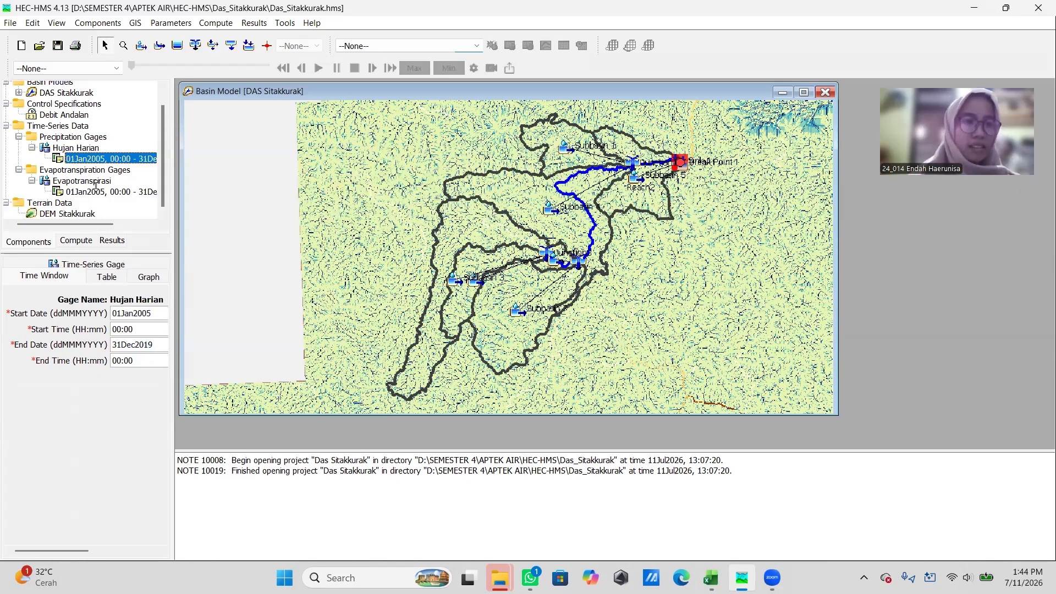
Step: Create a new meteorologic model named Hujan Harian and close the Meteorologic Model Manager
click(110, 23)
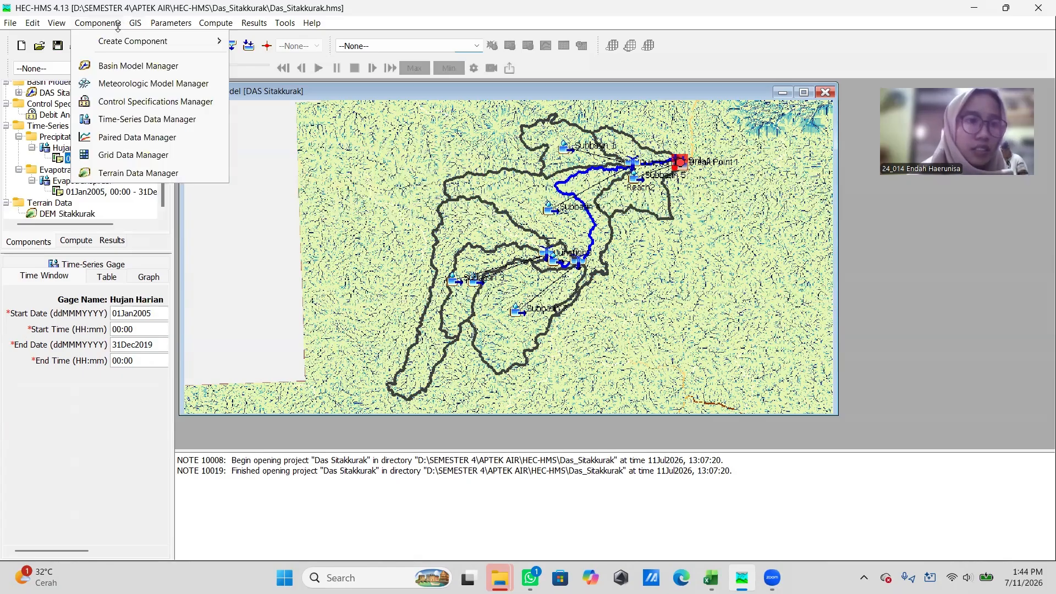
click(153, 83)
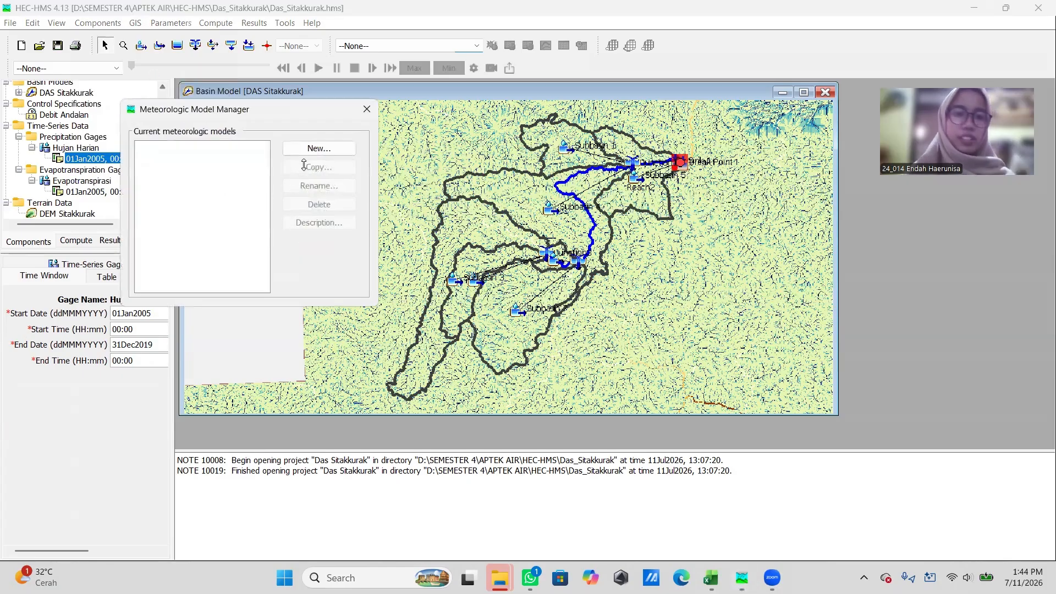
click(319, 148)
click(161, 196)
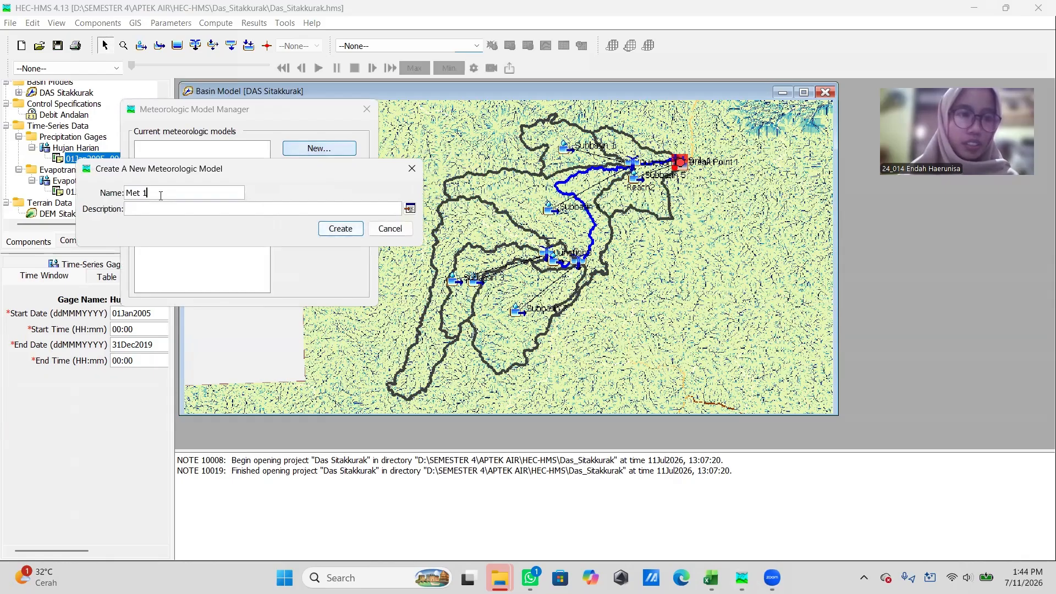
triple_click(119, 188)
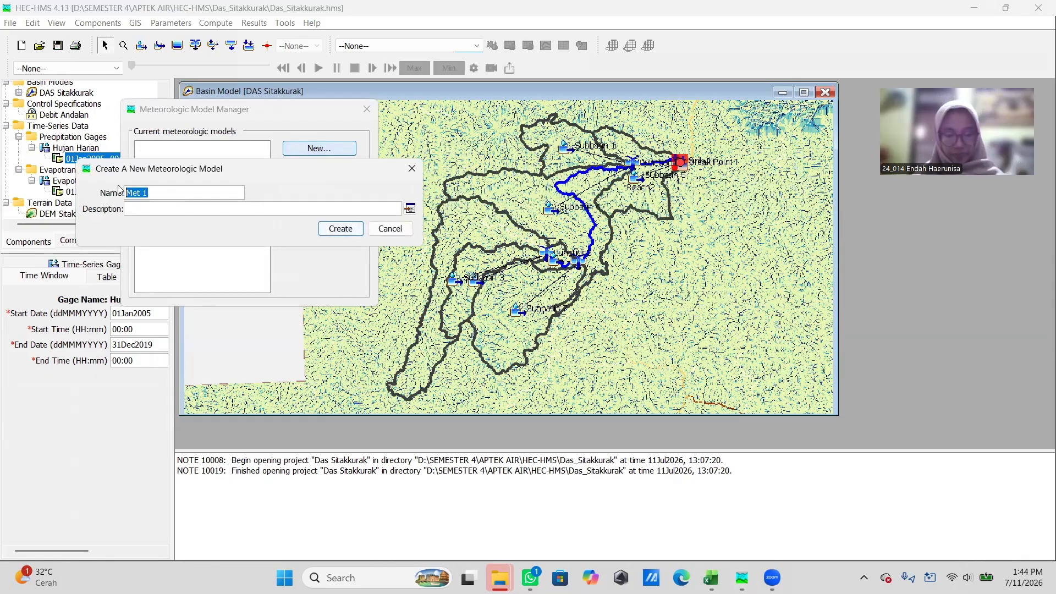
text(Hujan Harian)
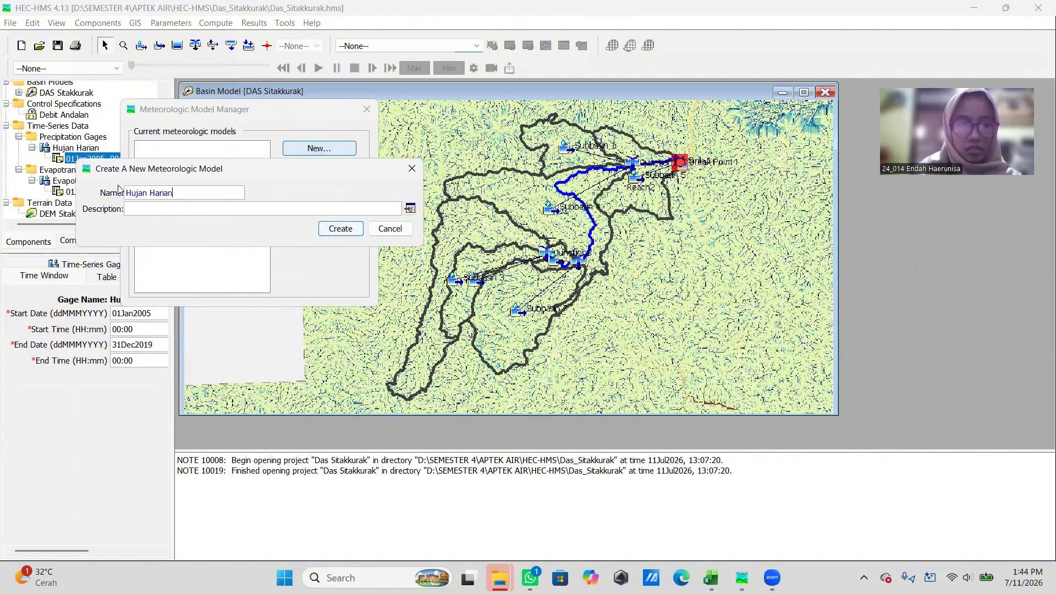
click(334, 232)
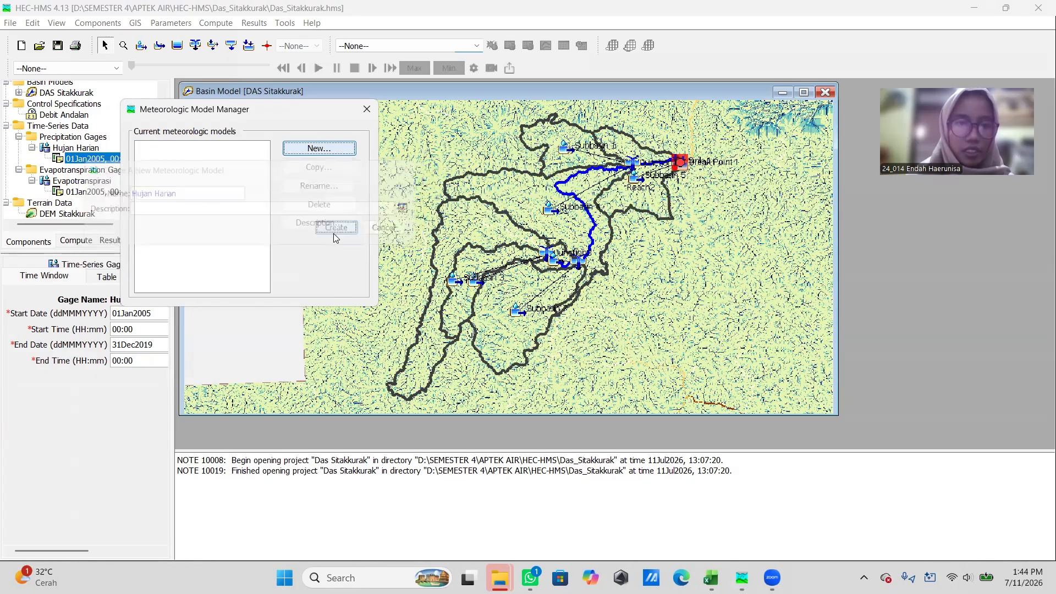
click(367, 109)
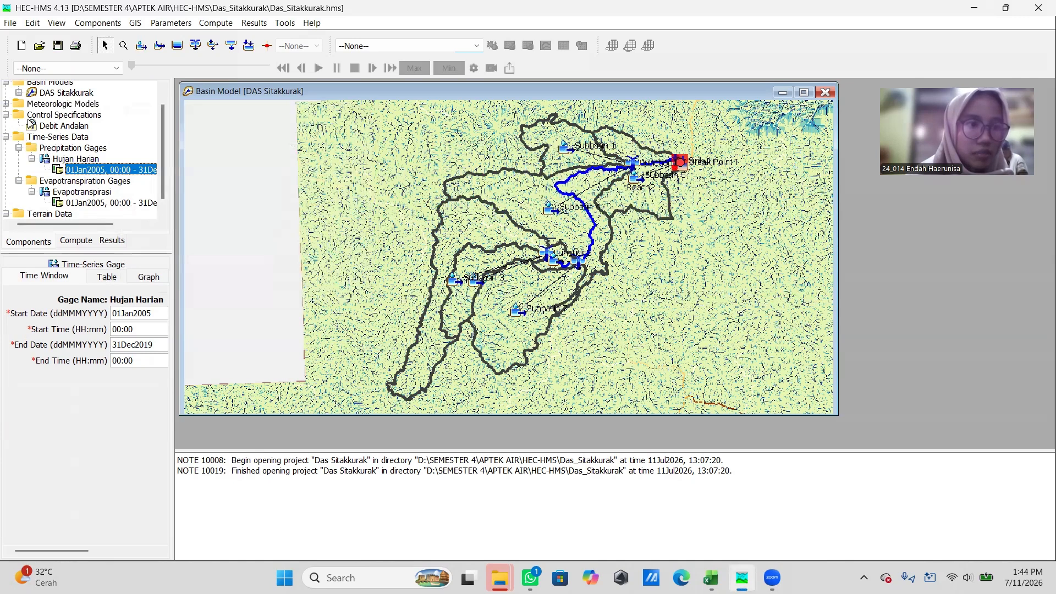
Step: Expand the Meteorologic Models folder and open the settings of the Hujan Harian meteorologic model
scroll(7, 120, up, 1)
click(7, 120)
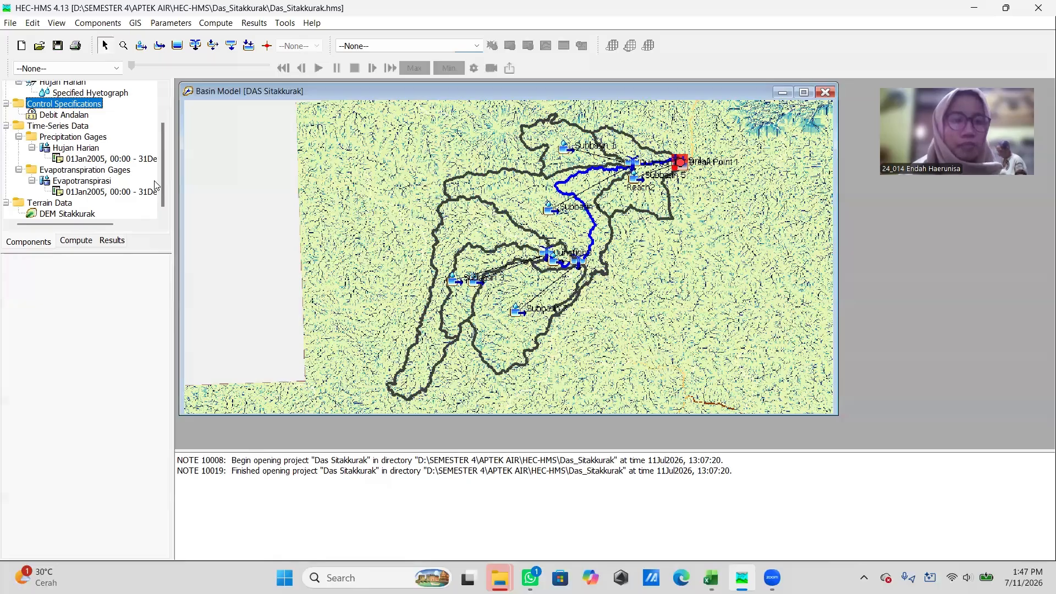
scroll(40, 100, up, 1)
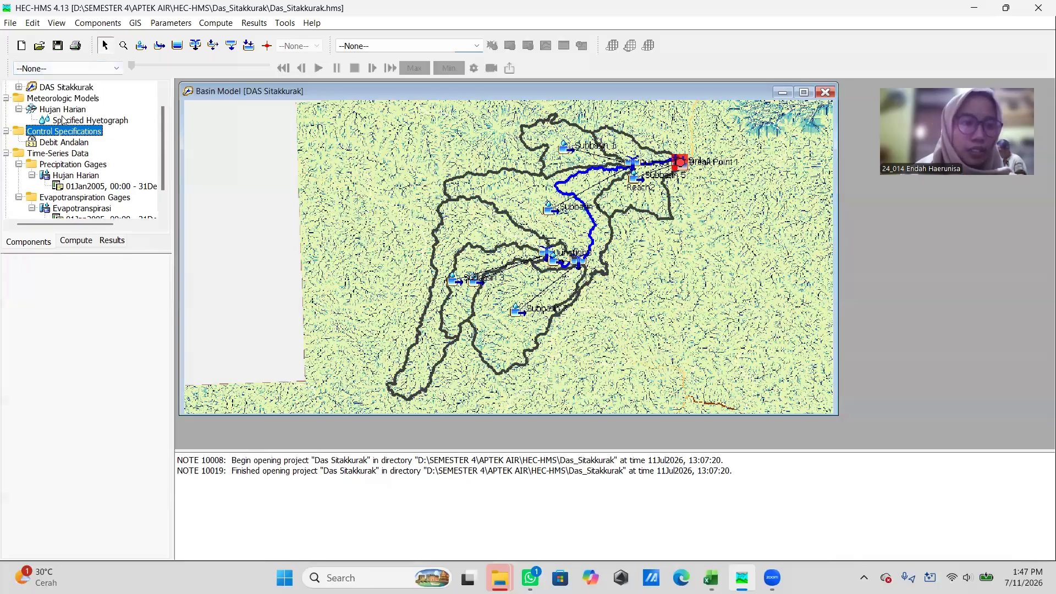
click(57, 109)
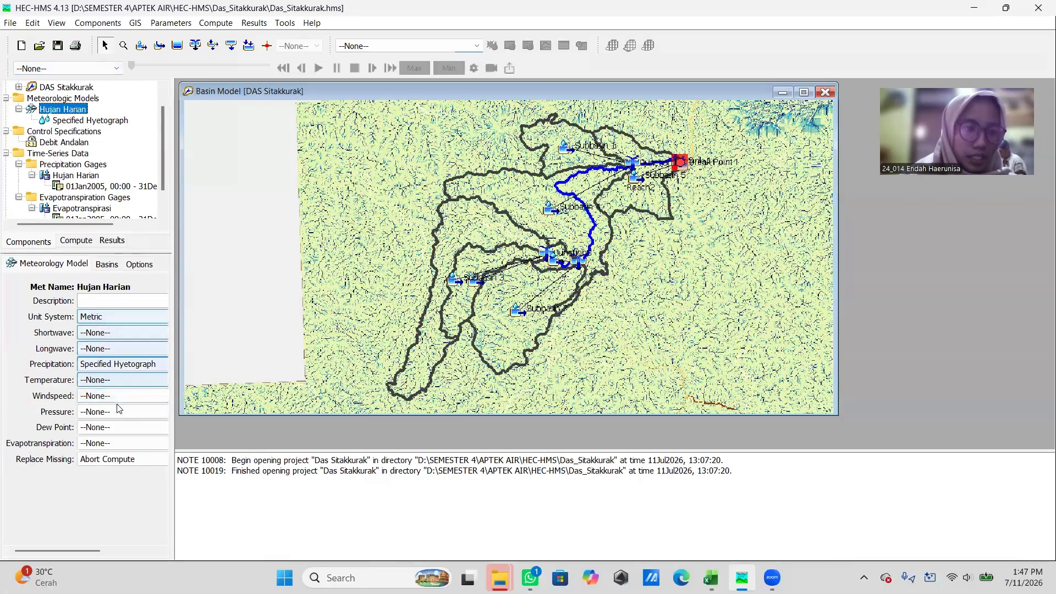
Step: Set Hujan Harian's missing-data replacement to Set To Default and its evapotranspiration method to Specified Evapotranspiration, accepting the method change
click(108, 460)
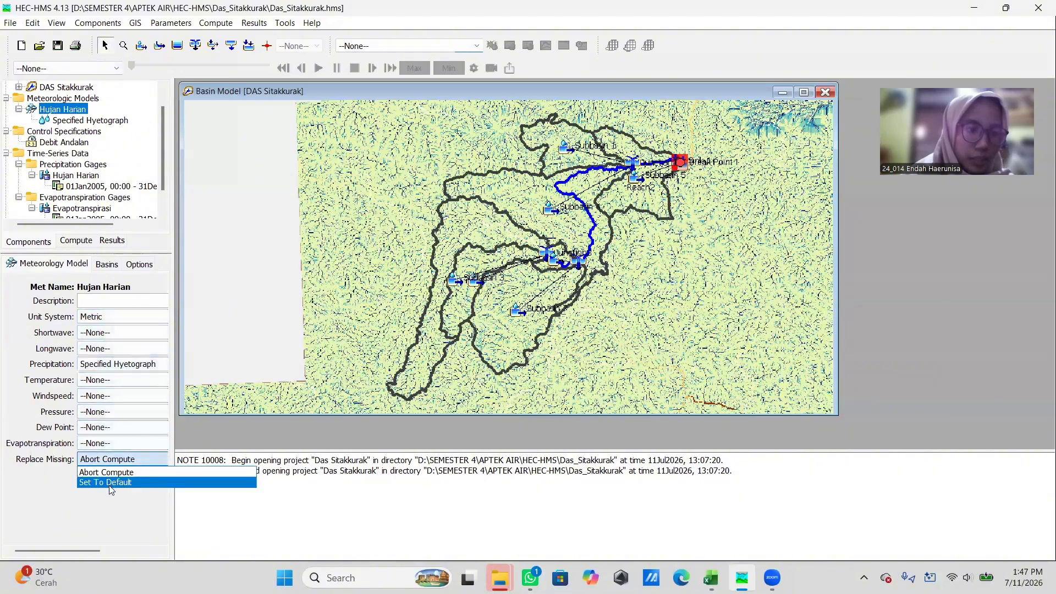
click(112, 483)
click(118, 443)
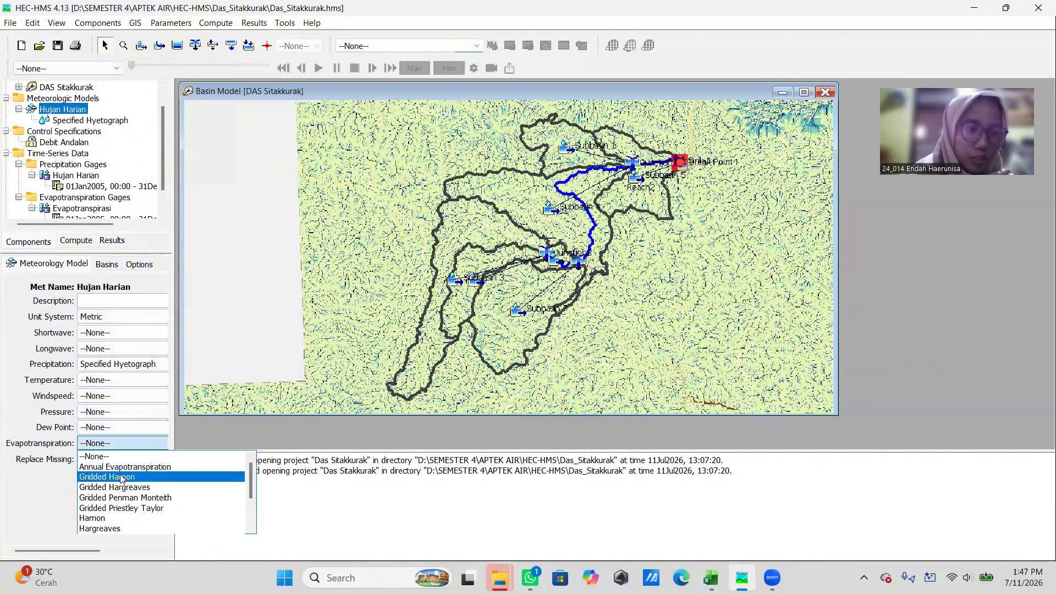
scroll(122, 484, down, 2)
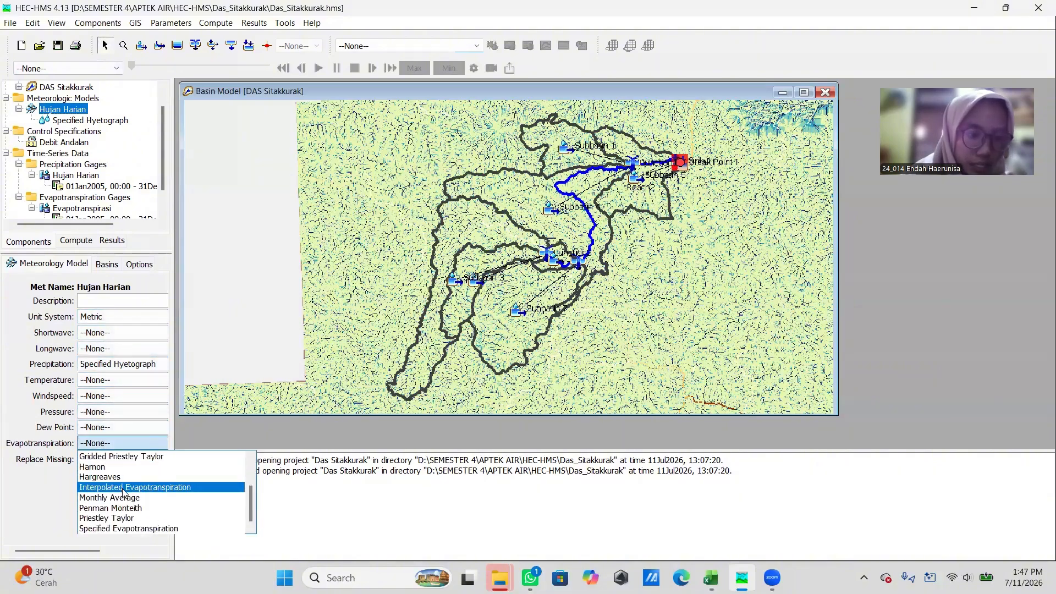
click(139, 529)
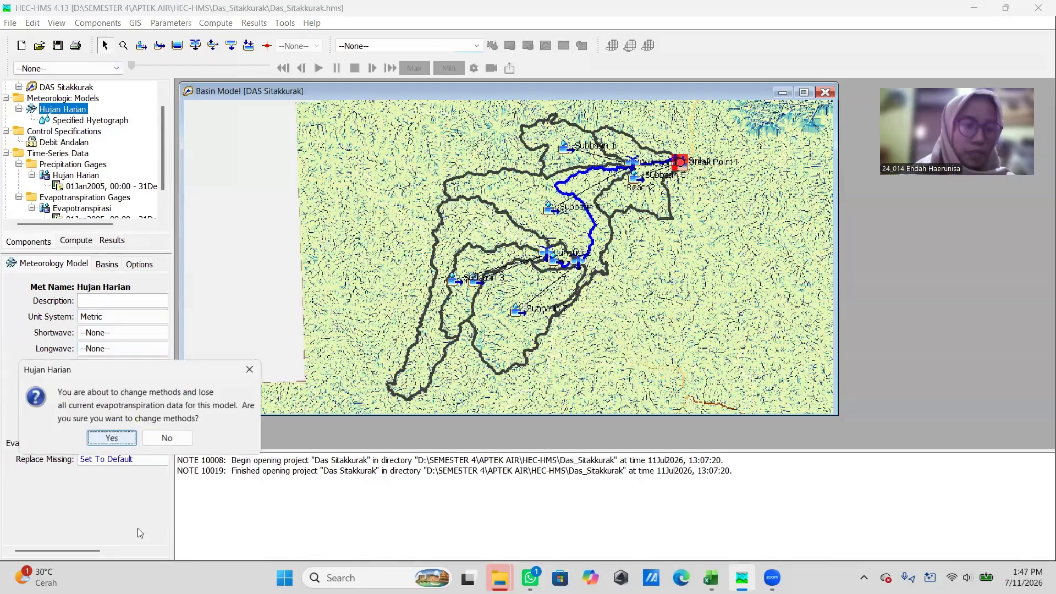
click(112, 439)
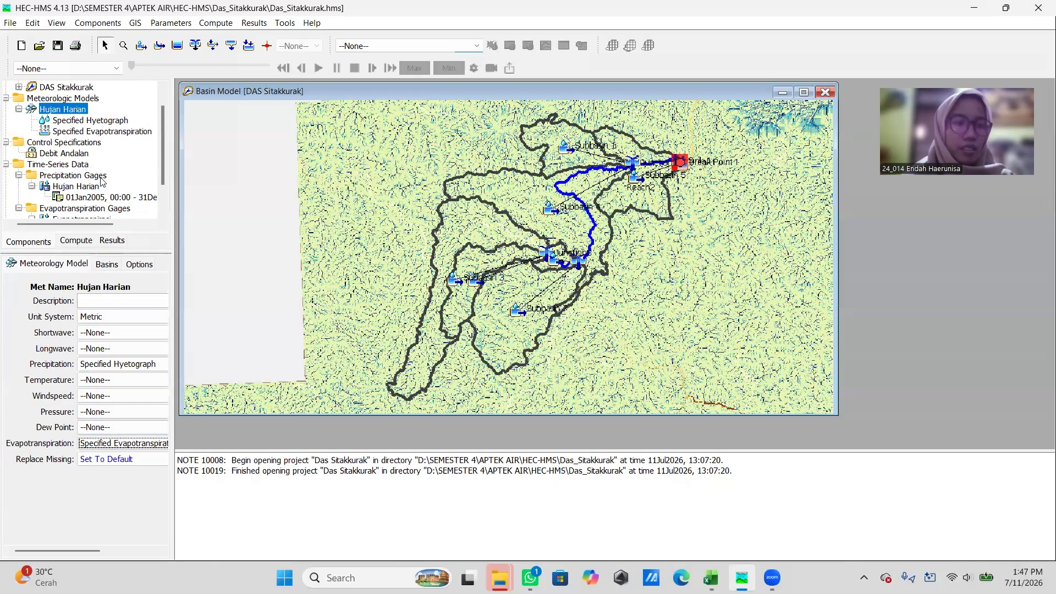
Step: Include the subbasins of DAS Sitakkurak in the Hujan Harian meteorologic model and set Total Override to Yes
click(105, 266)
click(132, 312)
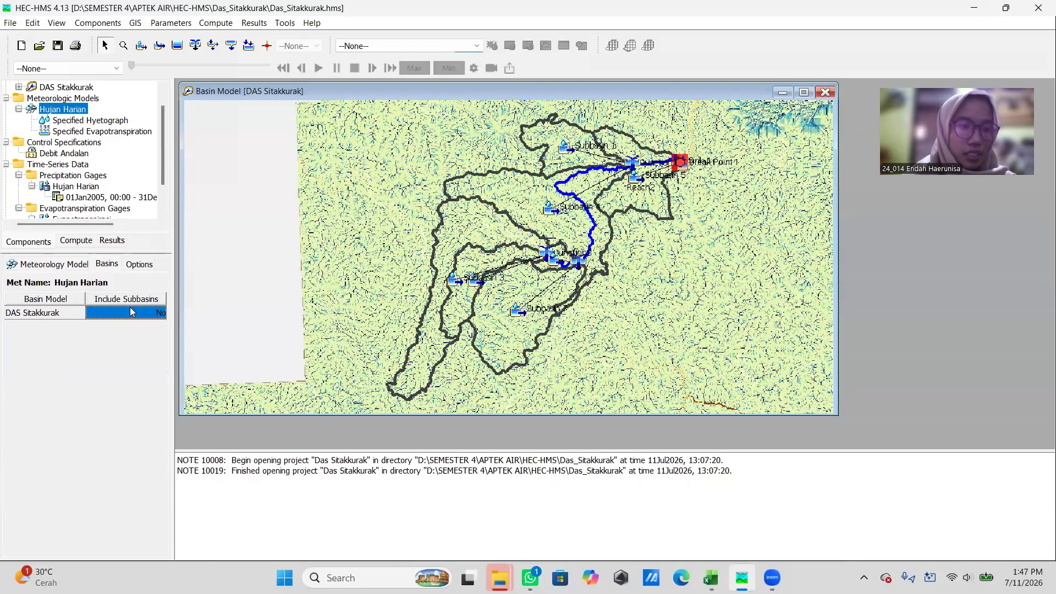
click(133, 312)
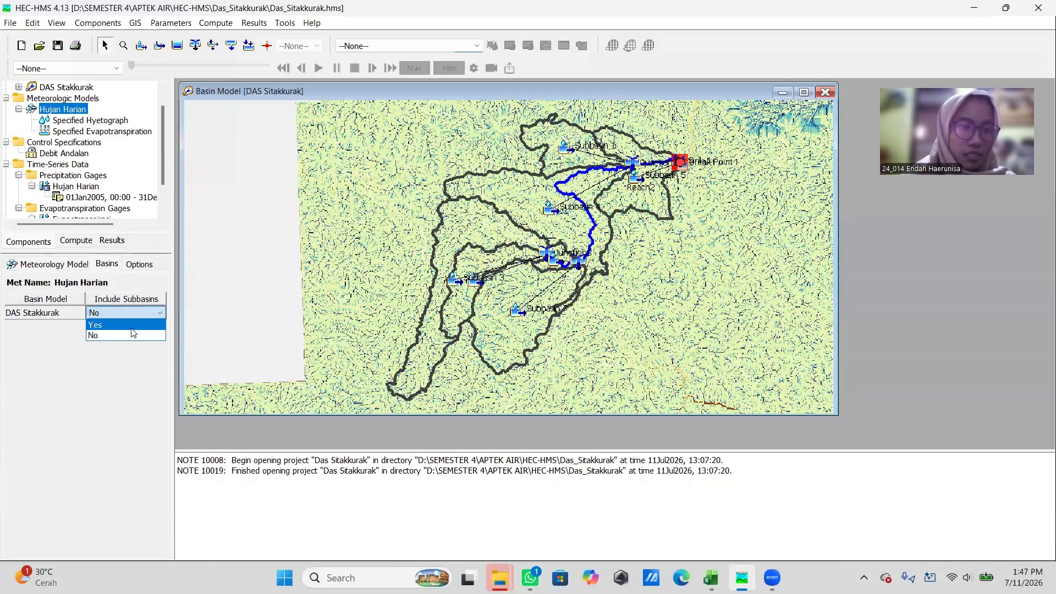
click(132, 334)
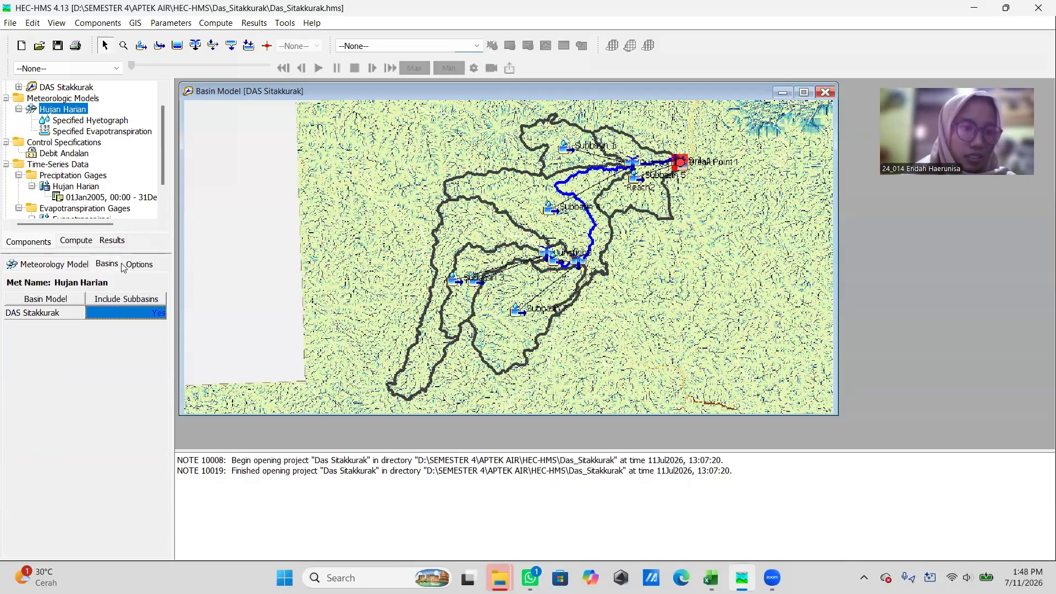
click(131, 265)
click(114, 303)
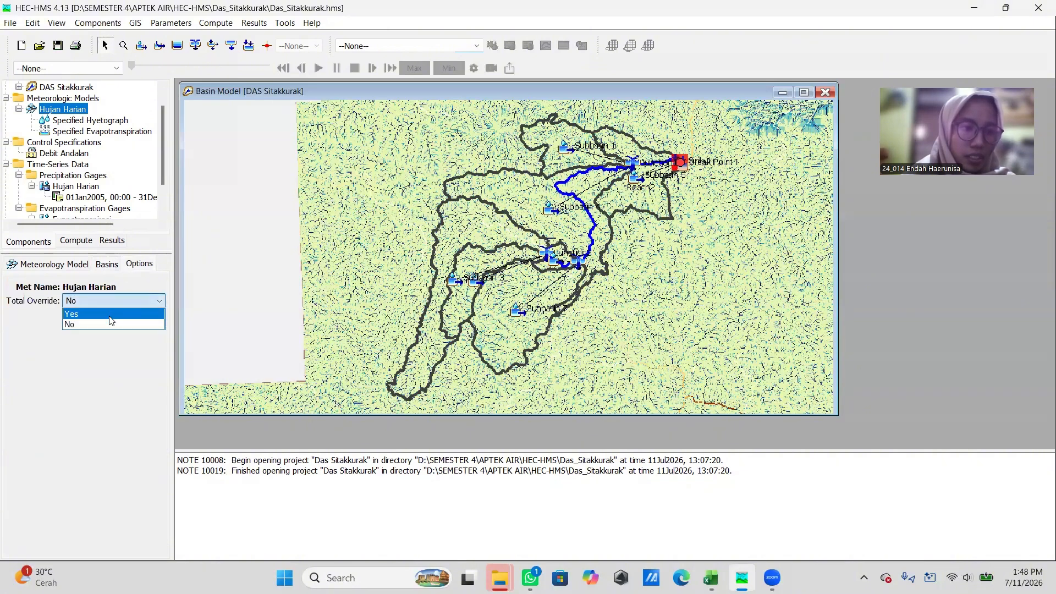
click(111, 313)
click(54, 266)
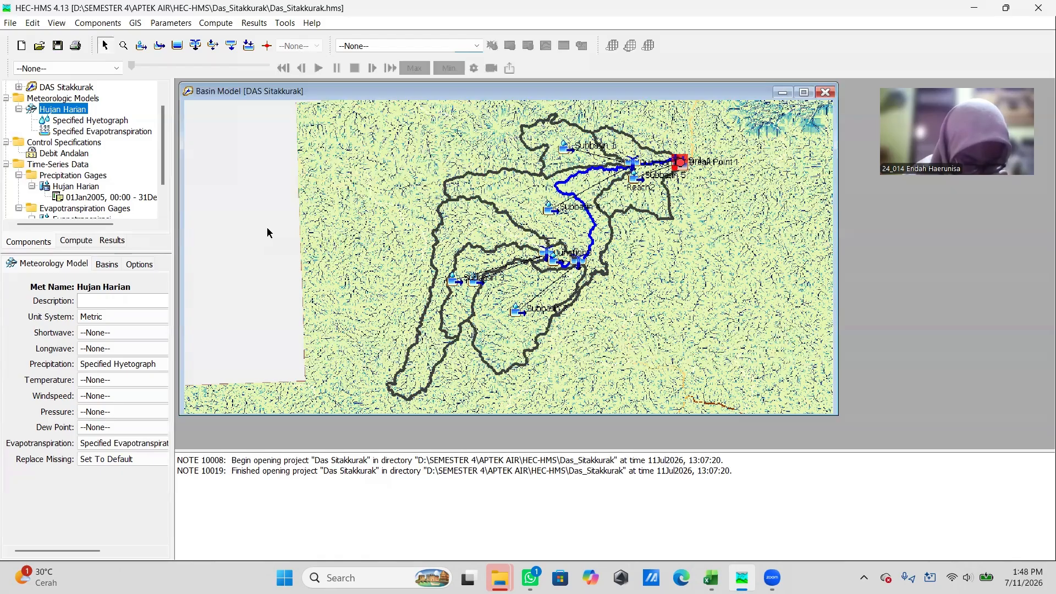
Step: Assign the Hujan Harian precipitation gage to Subbasin 1 through Subbasin 7 in the Specified Hyetograph
click(73, 121)
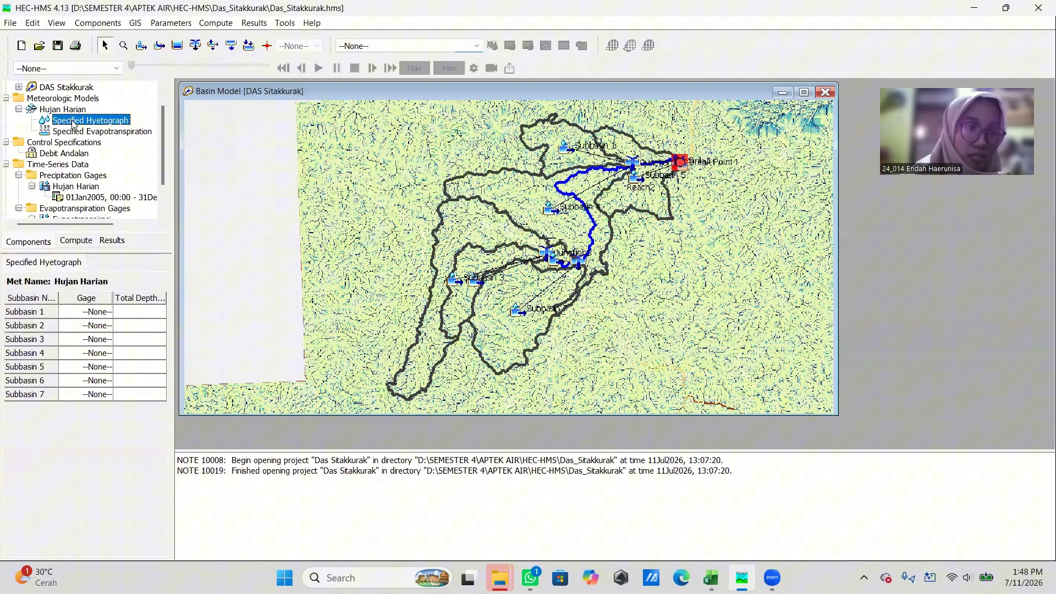
click(148, 312)
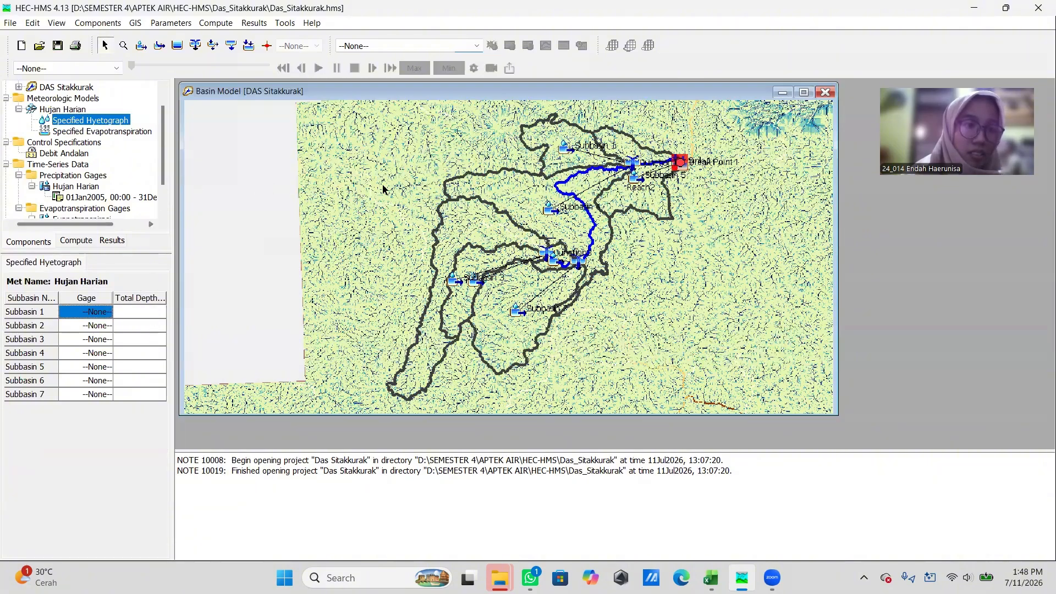
click(64, 110)
click(68, 121)
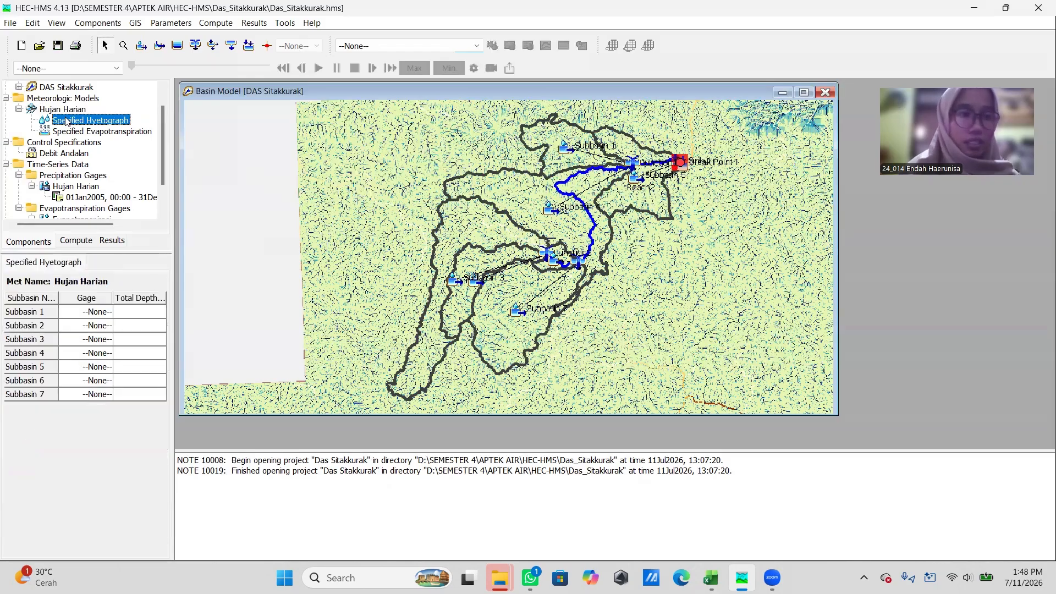
click(108, 313)
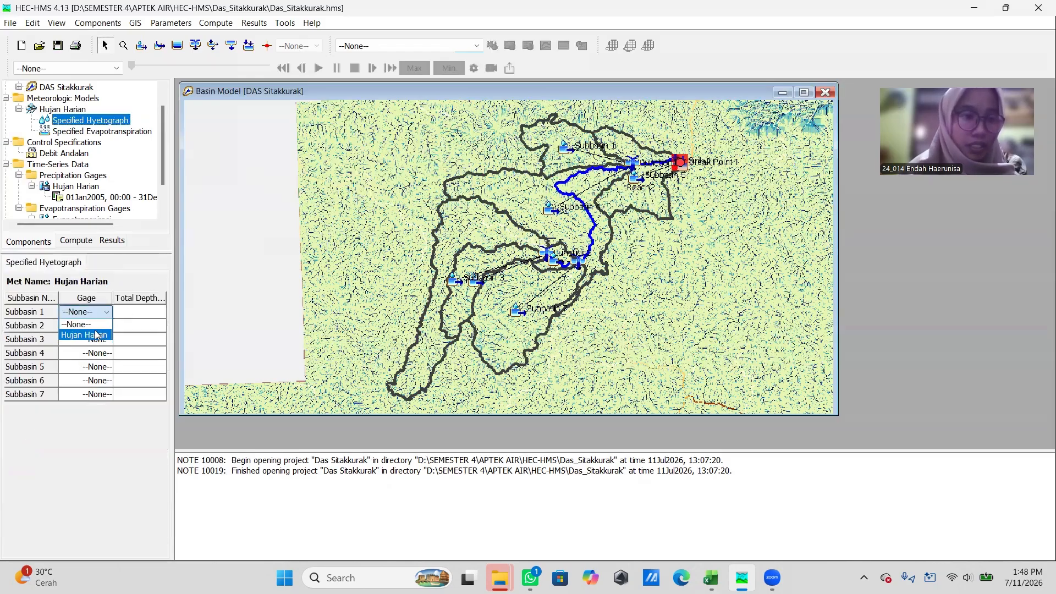
click(84, 335)
click(102, 326)
click(95, 350)
click(93, 340)
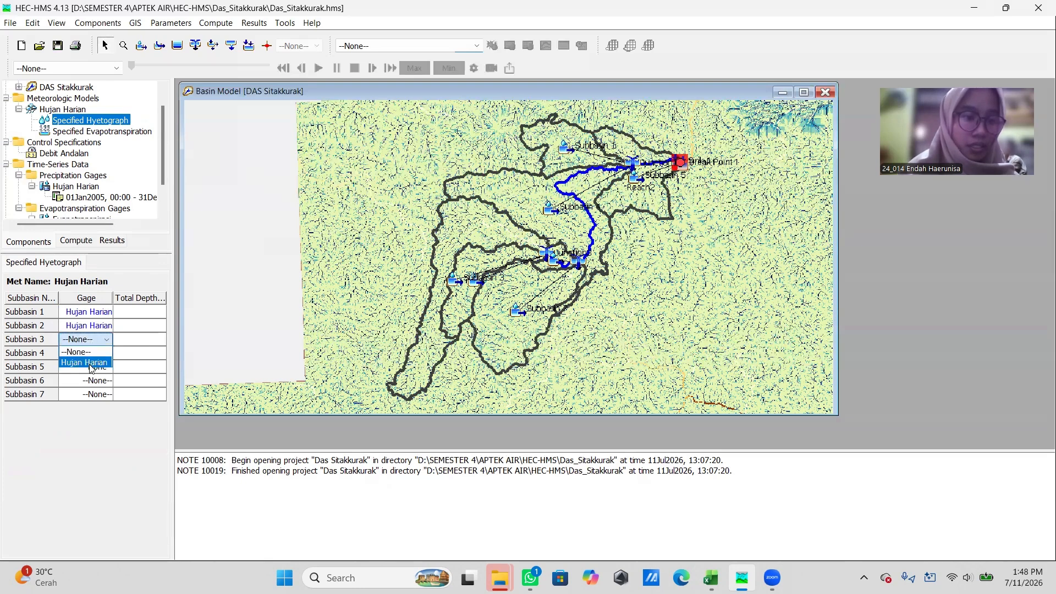
click(90, 363)
click(93, 355)
click(91, 376)
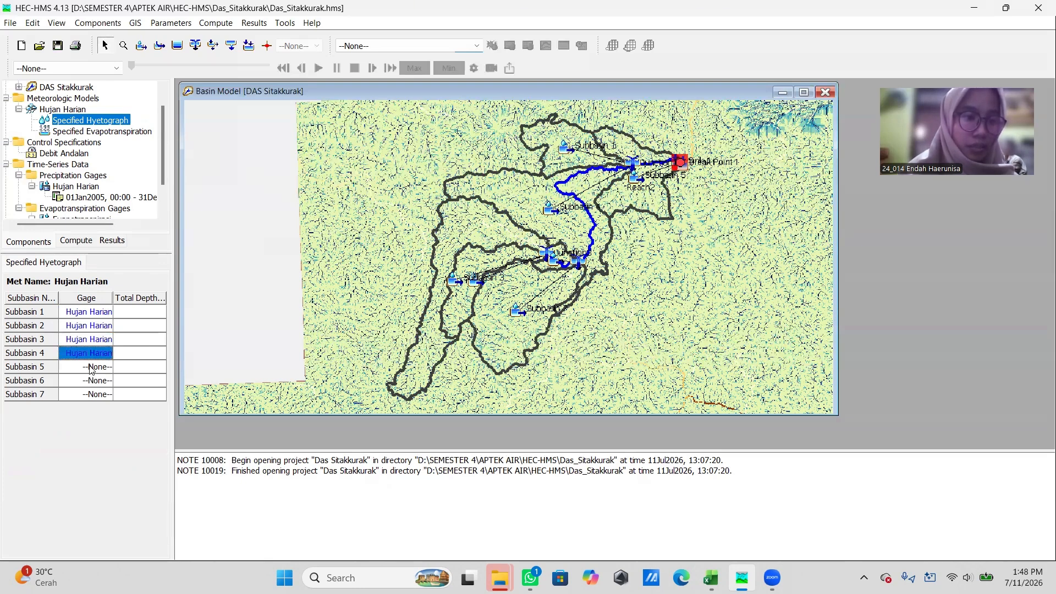
click(92, 366)
click(86, 390)
click(88, 380)
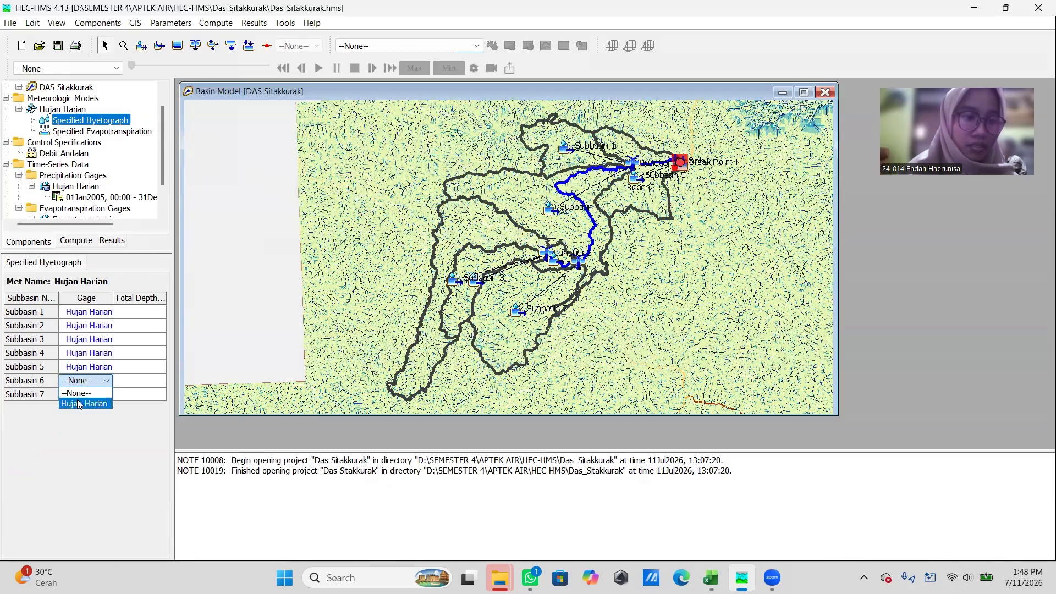
click(85, 404)
click(84, 394)
click(74, 418)
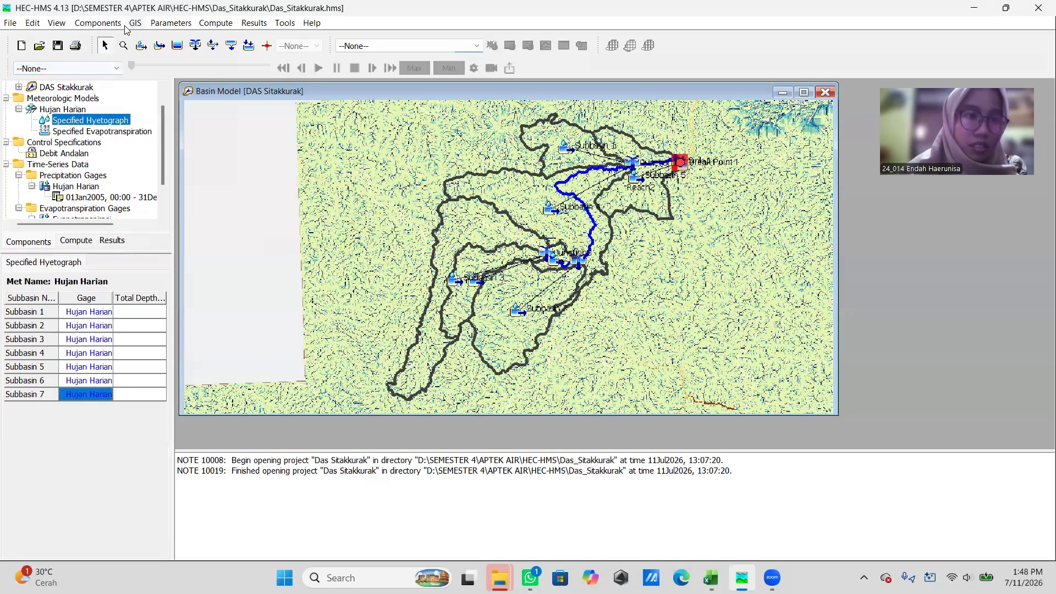
Step: Assign the Evapotranspirasi gage to Subbasin 1 through Subbasin 7 in the Specified Evapotranspiration
click(72, 132)
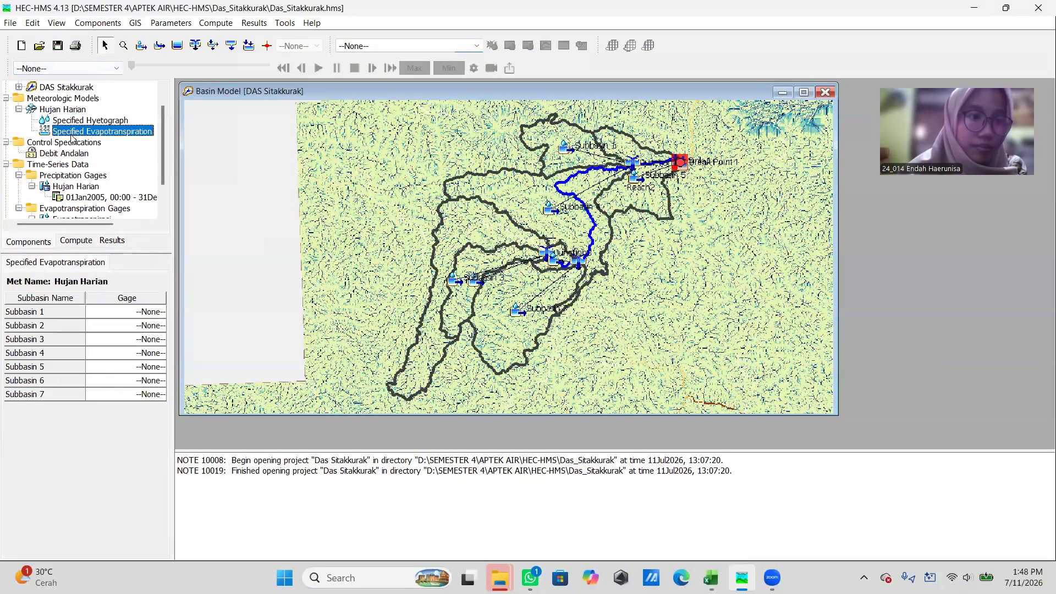
click(127, 312)
click(128, 337)
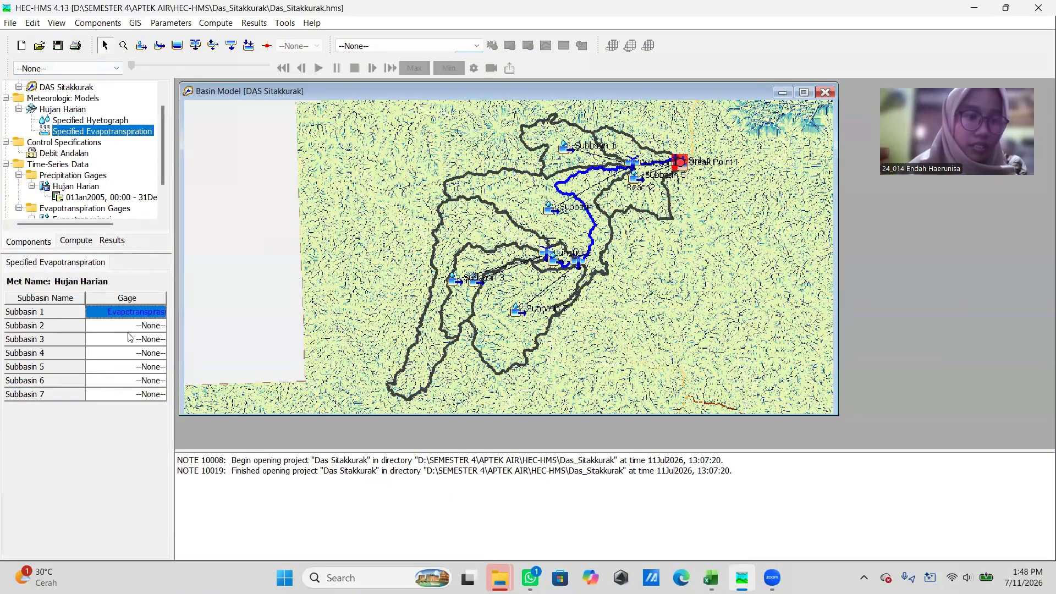
click(130, 328)
click(130, 348)
click(131, 339)
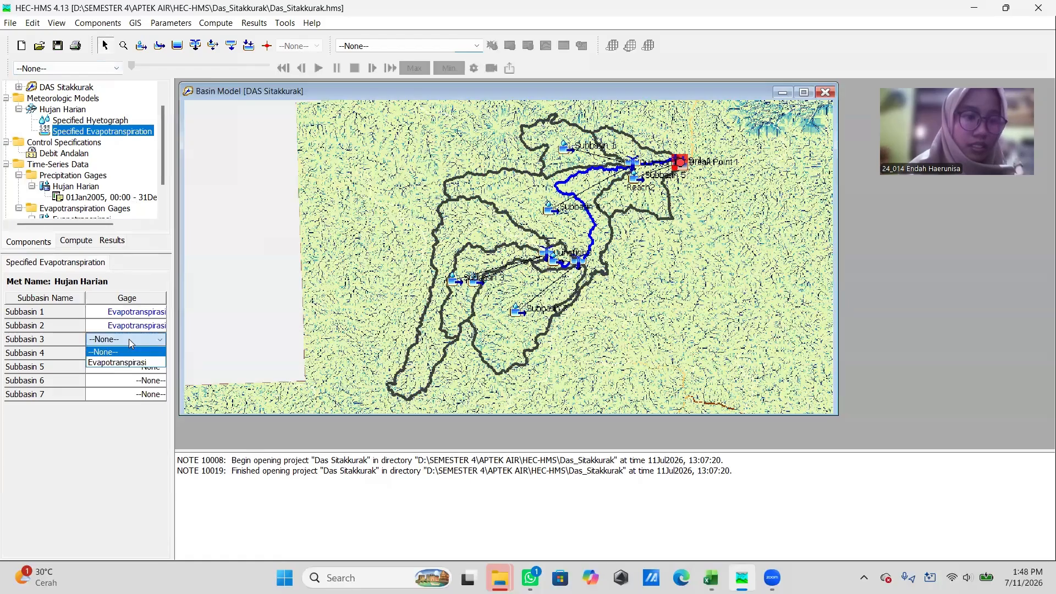
click(130, 363)
click(130, 353)
click(127, 378)
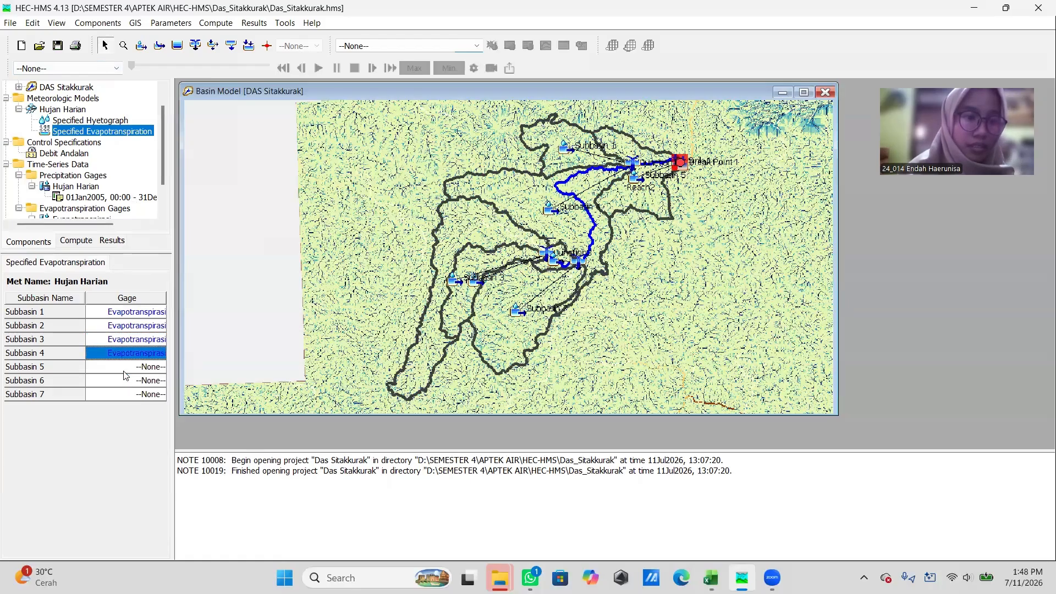
click(127, 366)
click(127, 389)
click(126, 380)
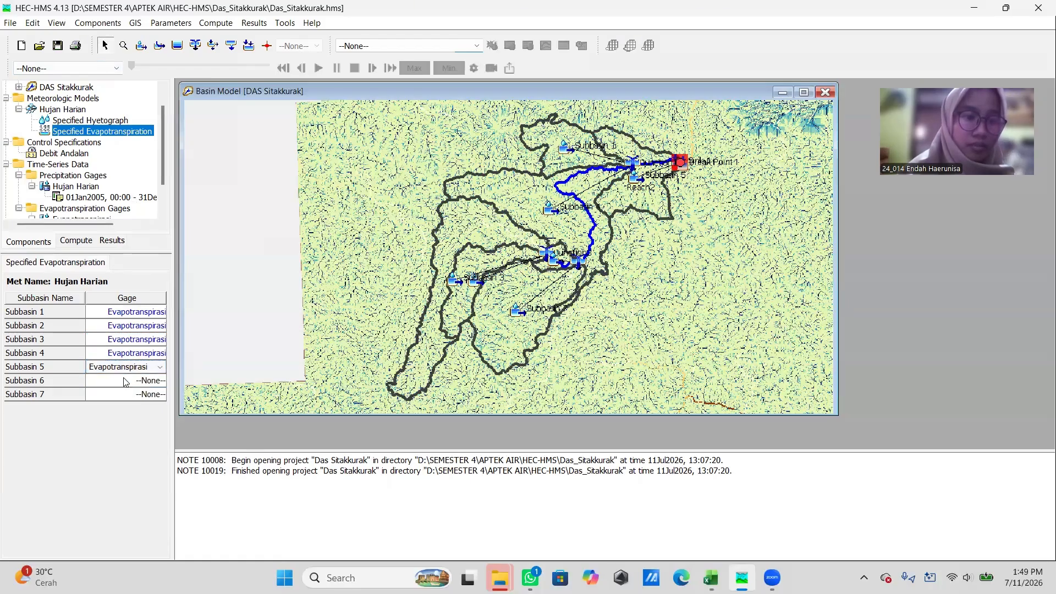
click(124, 404)
click(122, 394)
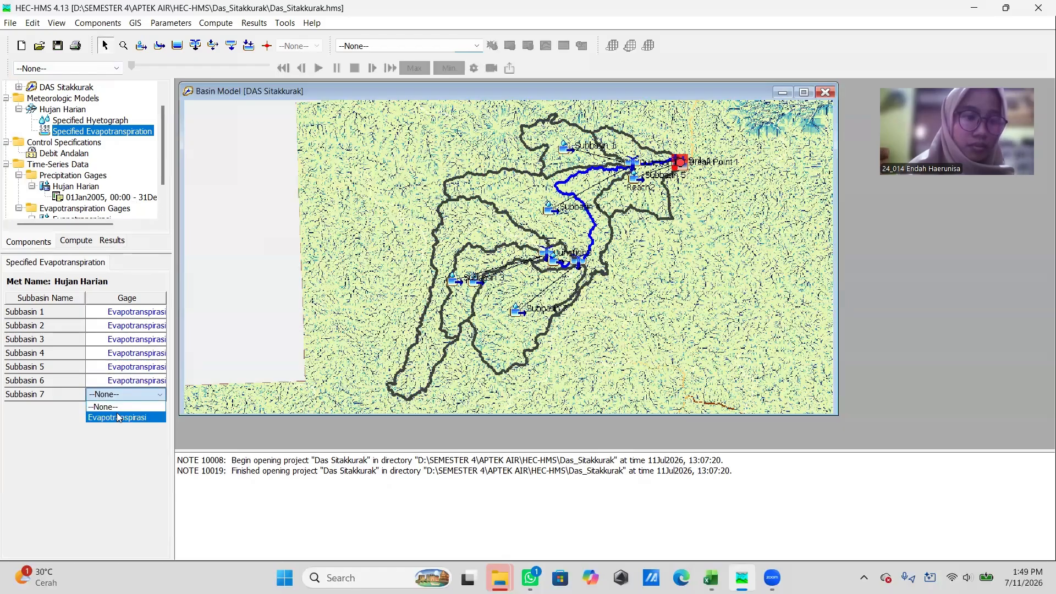
click(119, 417)
Step: Start creating a simulation run and name it Debit Ketersediaan Air
scroll(109, 198, down, 2)
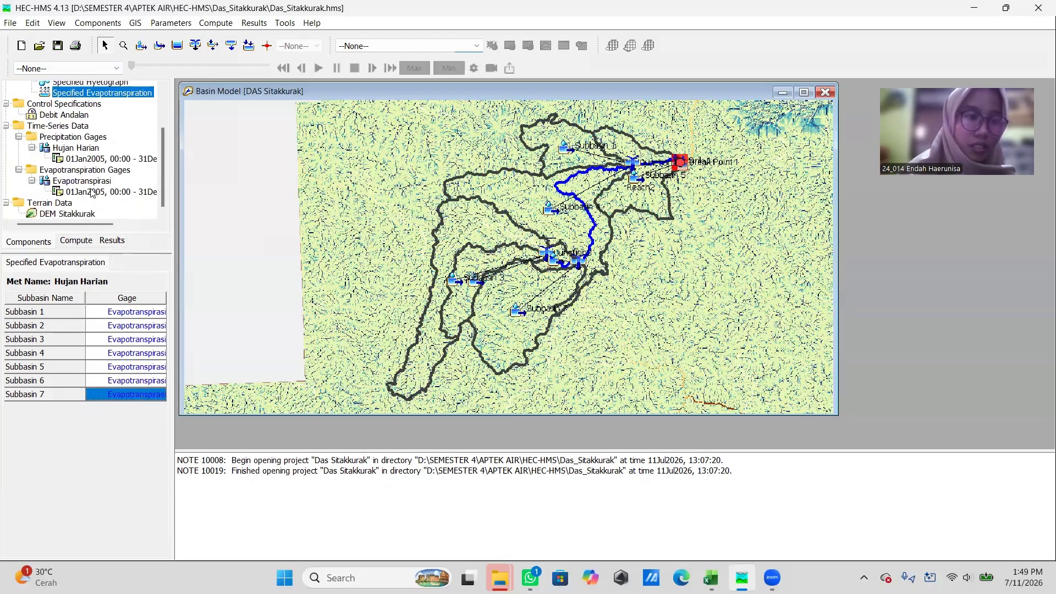
scroll(92, 193, up, 3)
click(216, 23)
mouse_move(240, 38)
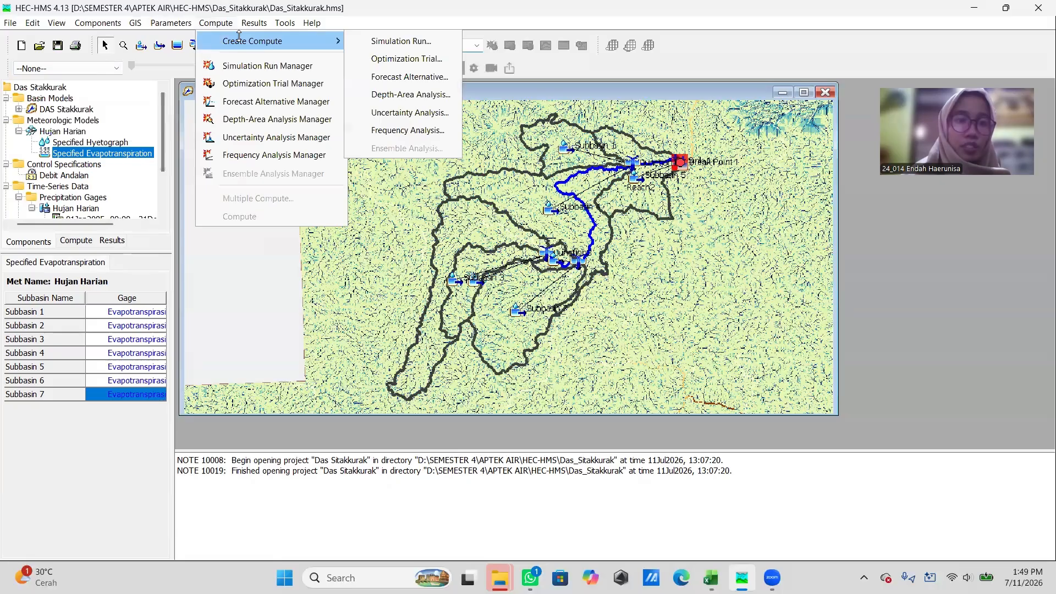
click(377, 41)
drag(248, 137, 141, 143)
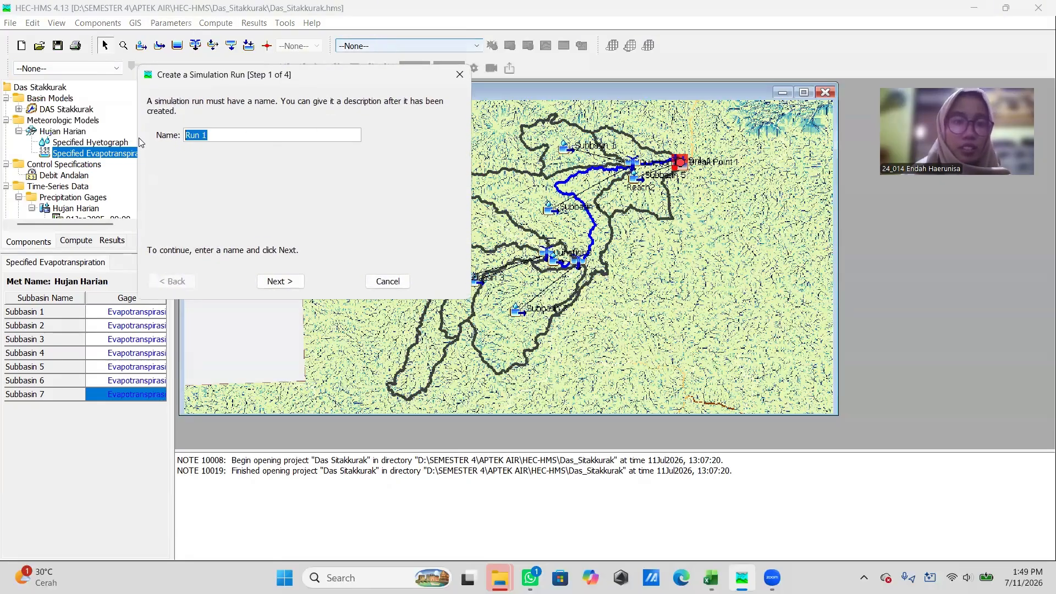
key(BackSpace)
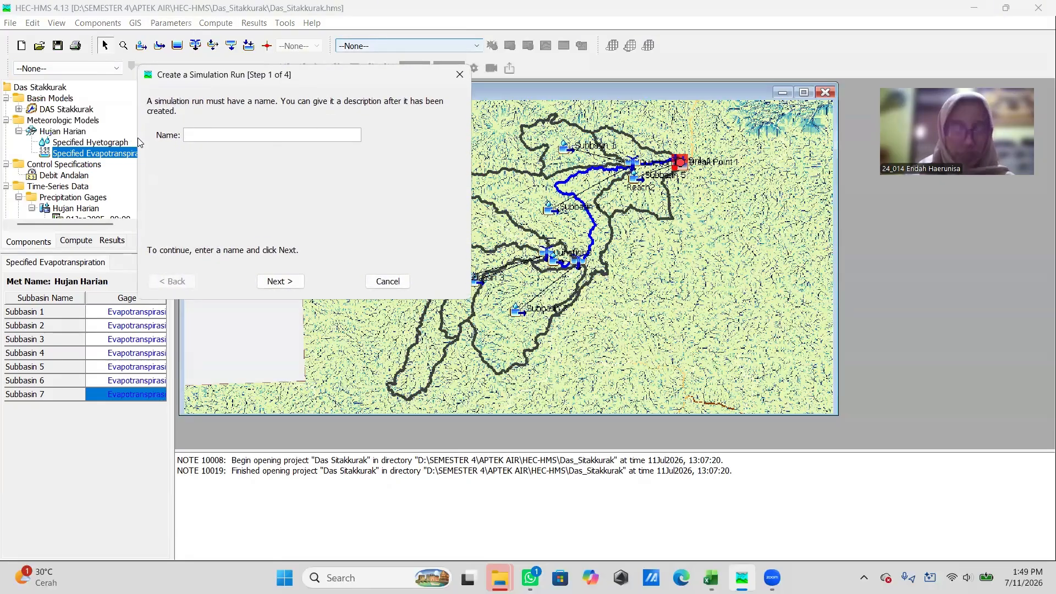
text(De)
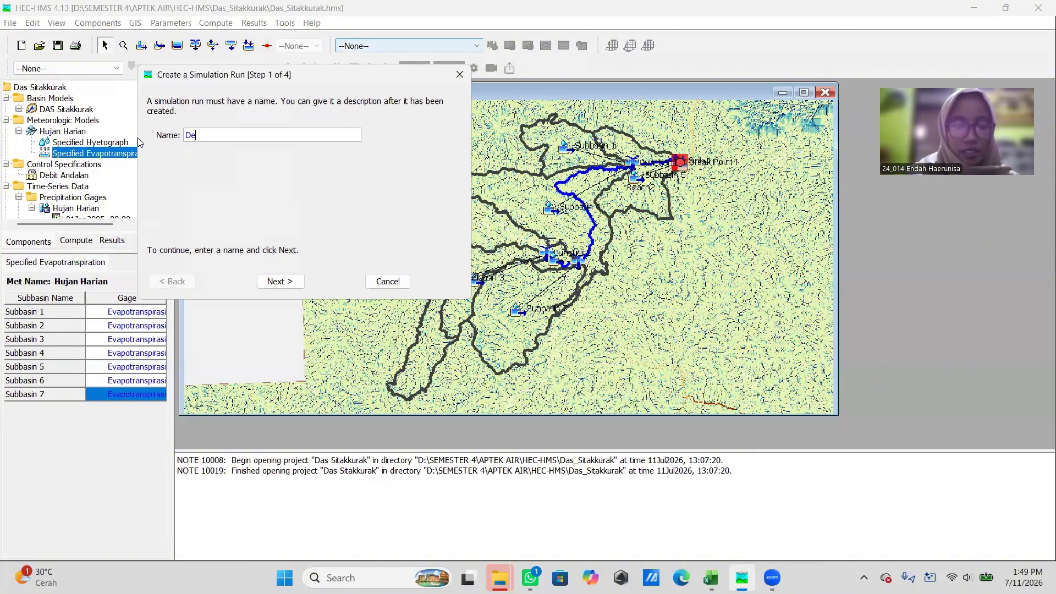
text(bit Ke)
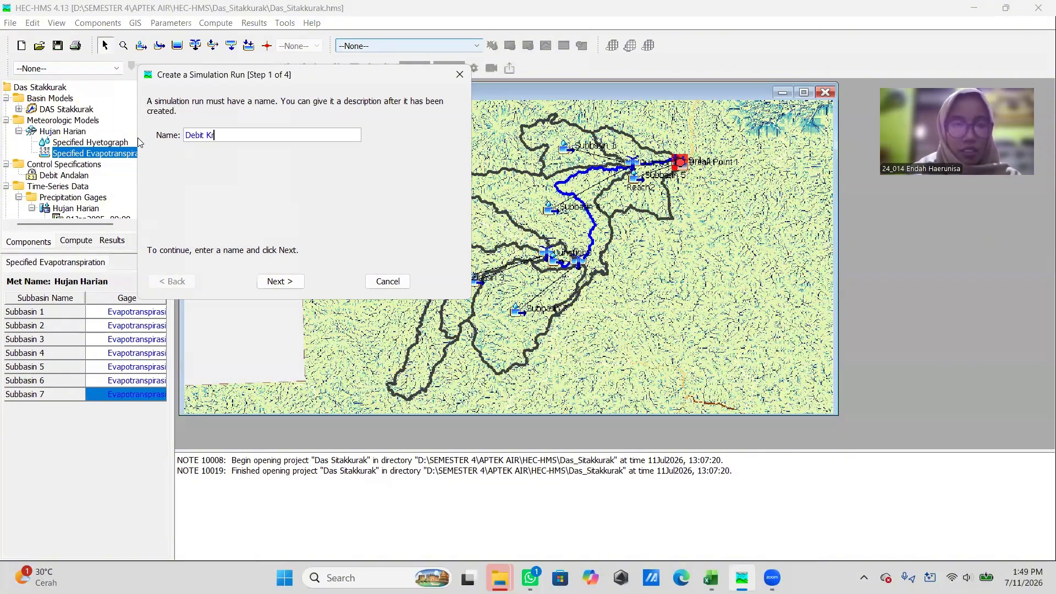
text(tersedi)
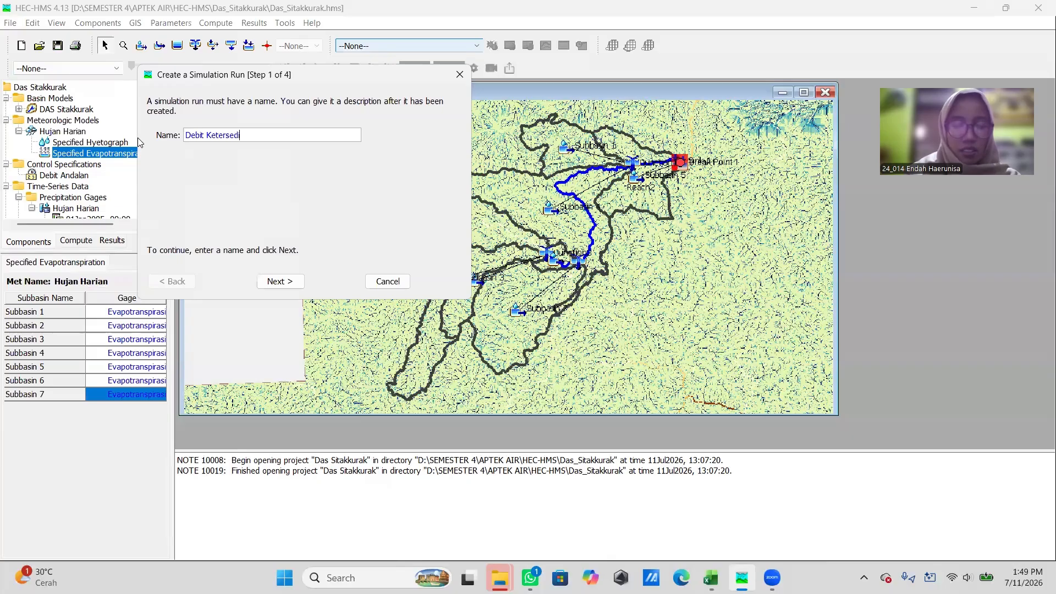
text(aan Air)
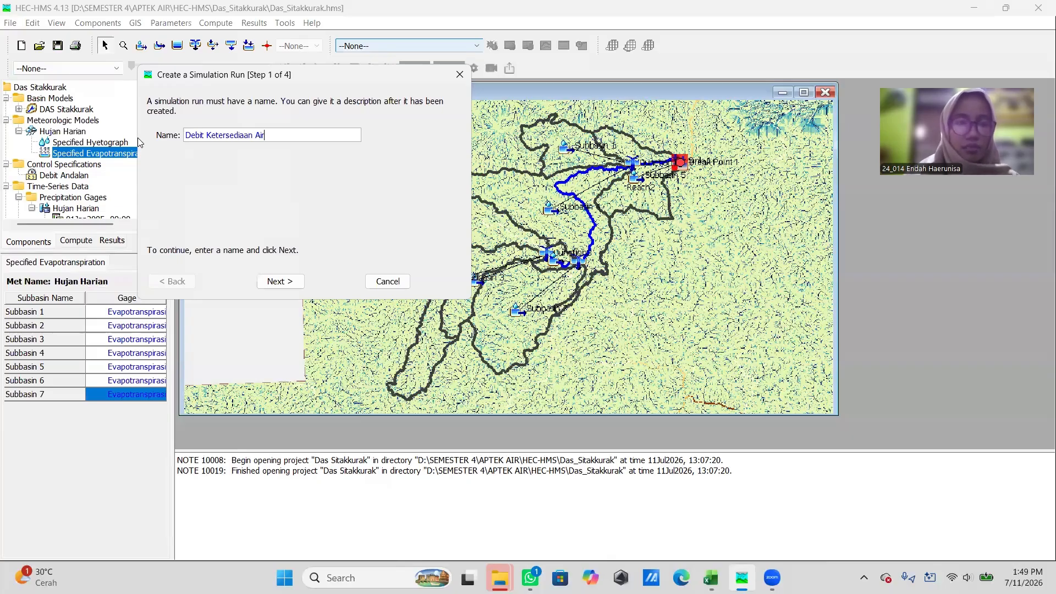
Step: Complete the simulation run with basin model DAS Sitakkurak, meteorologic model Hujan Harian and control specifications Debit Andalan
click(278, 289)
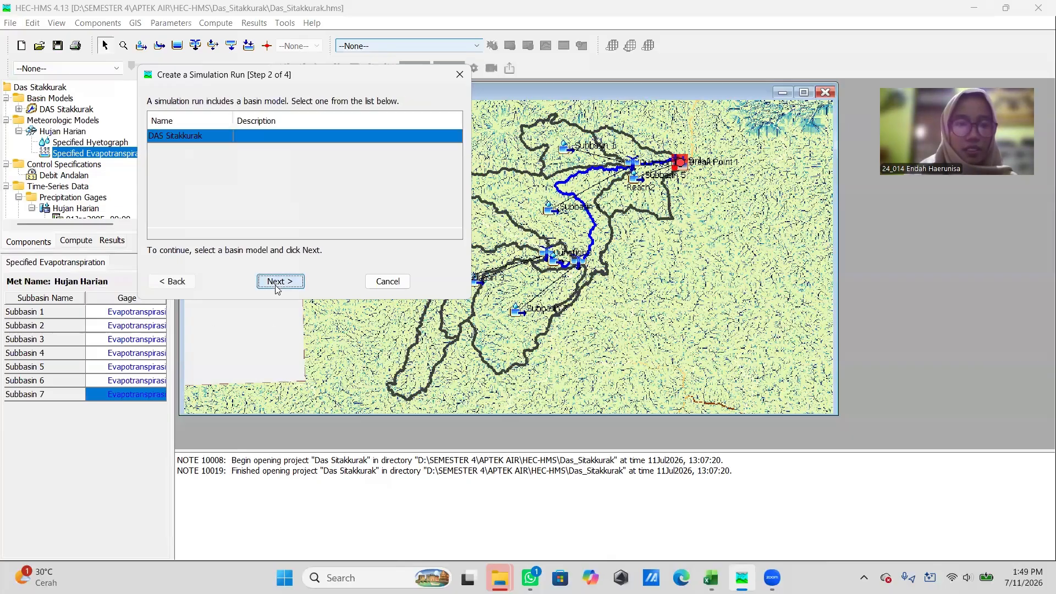
click(277, 285)
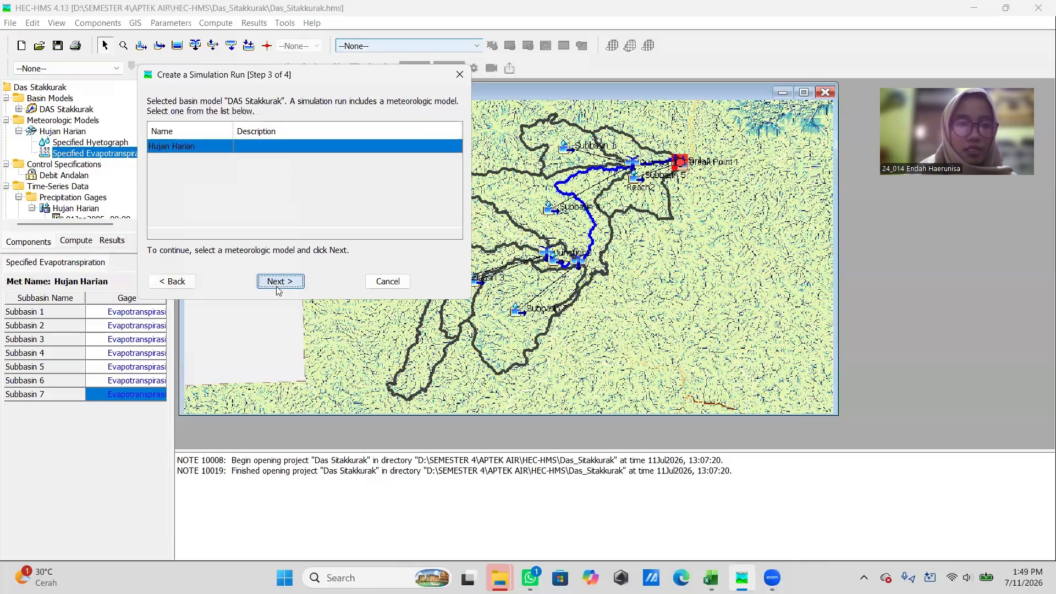
click(278, 286)
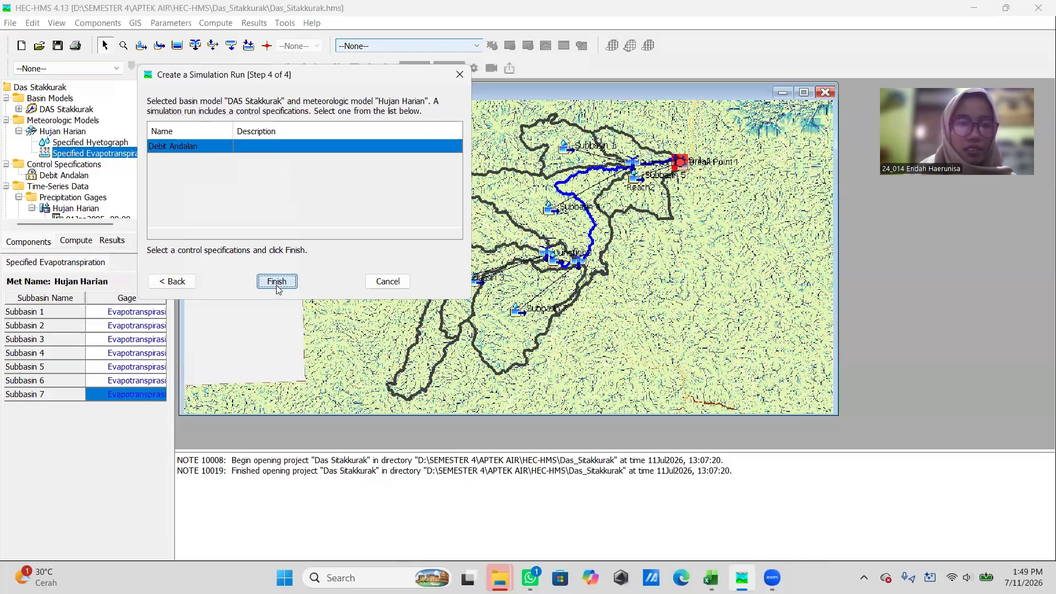
click(277, 281)
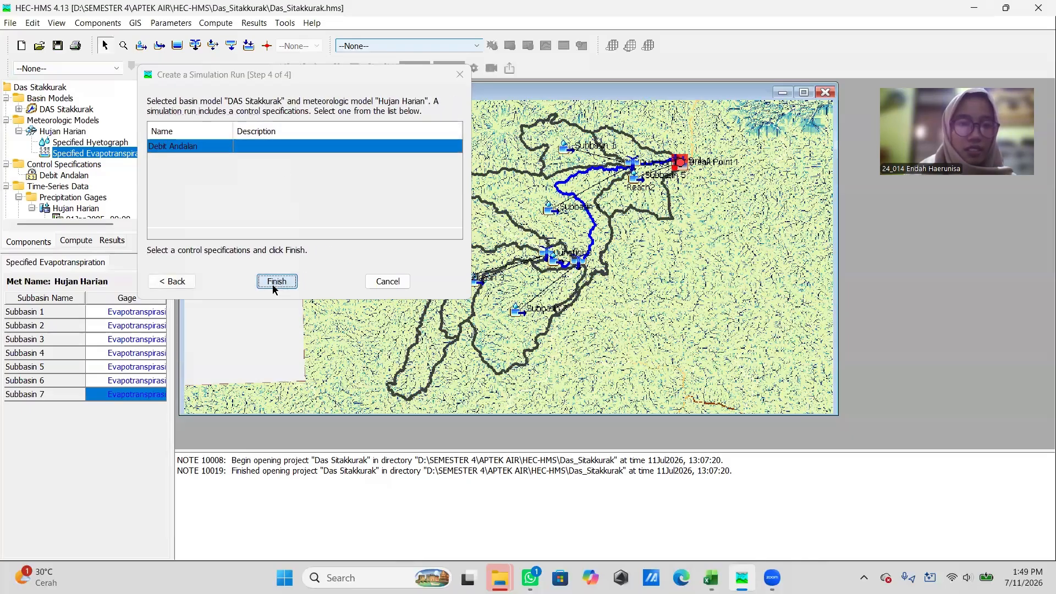
Step: Select the Debit Ketersediaan Air run as the current run and compute it
click(448, 51)
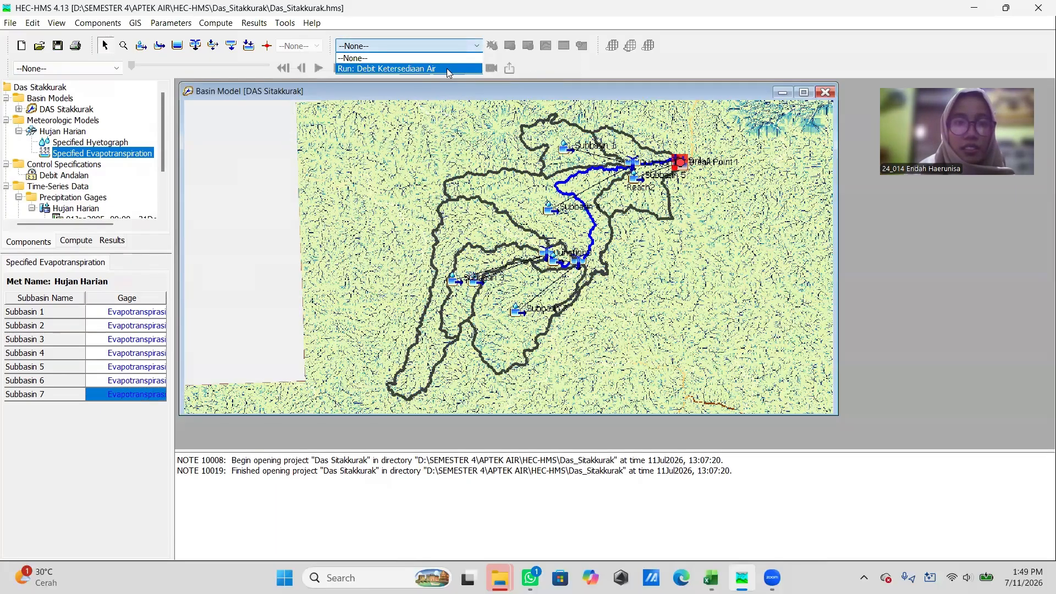
click(447, 68)
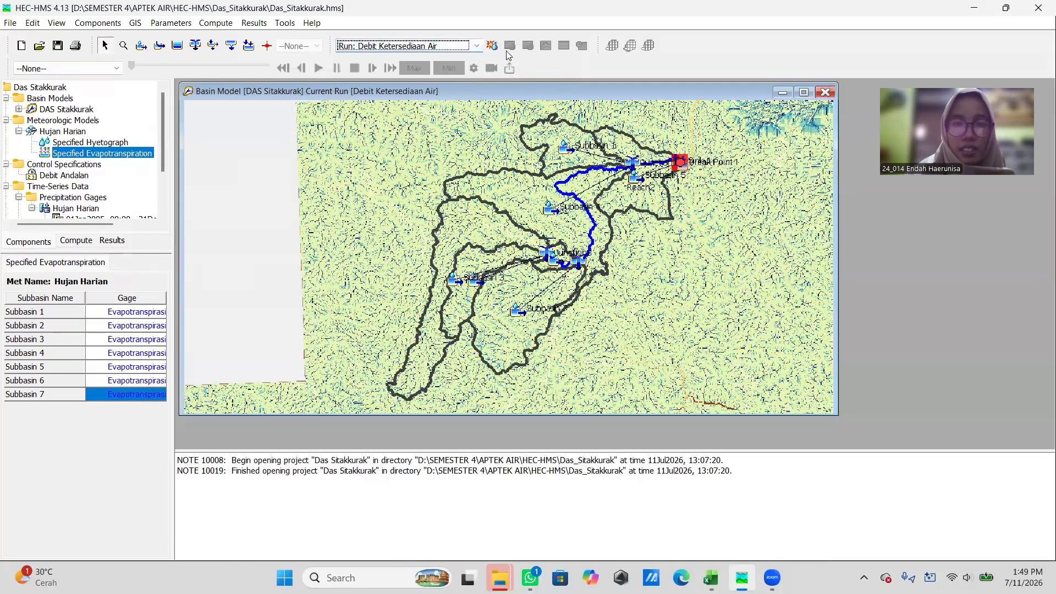
click(492, 45)
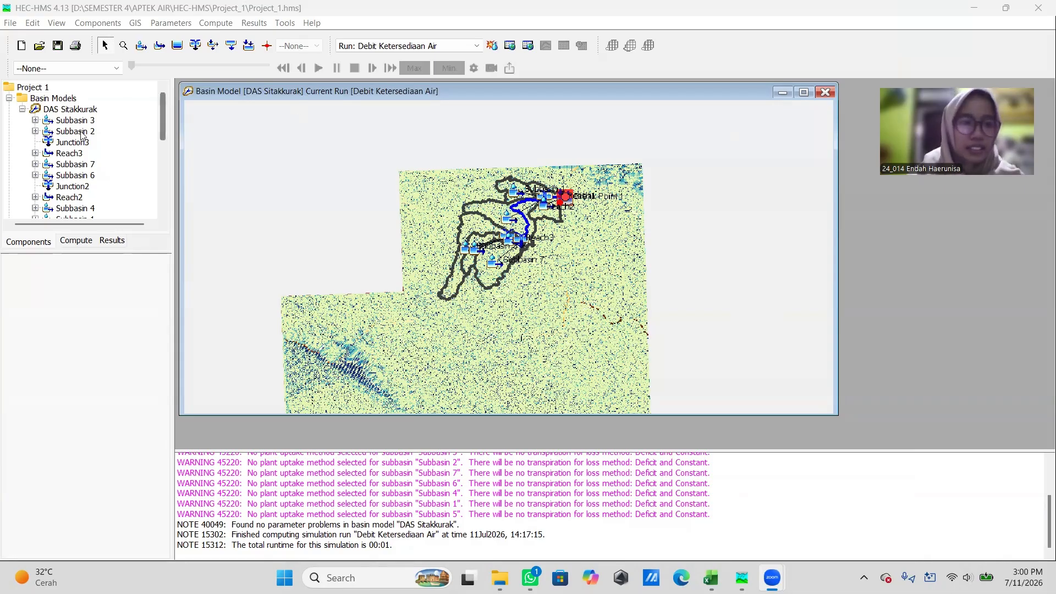
Step: View the result graph of Sink-1 for the Debit Ketersediaan Air run, and close it
click(116, 242)
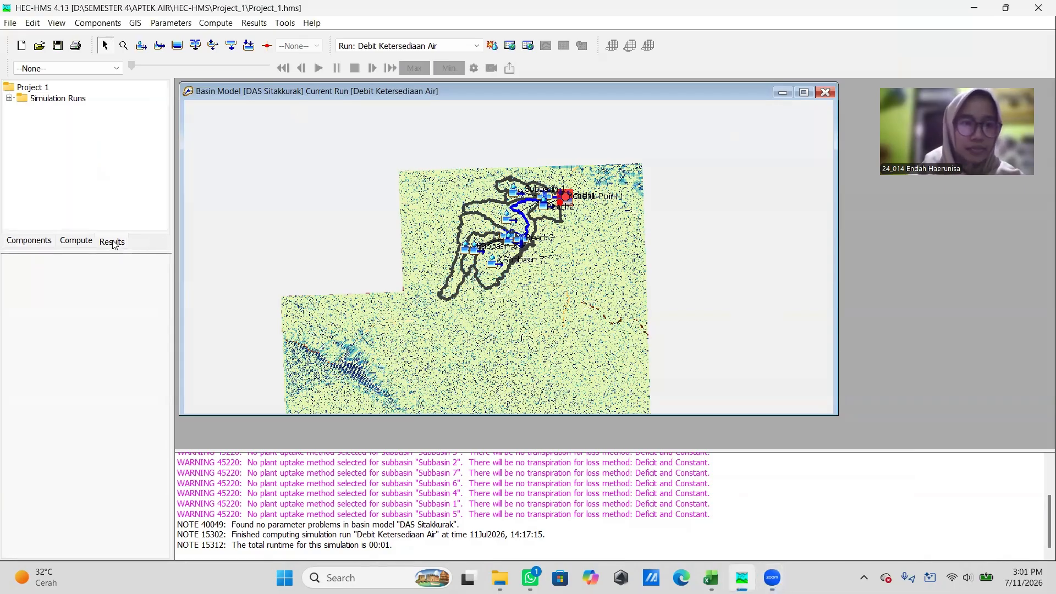
click(8, 98)
click(22, 109)
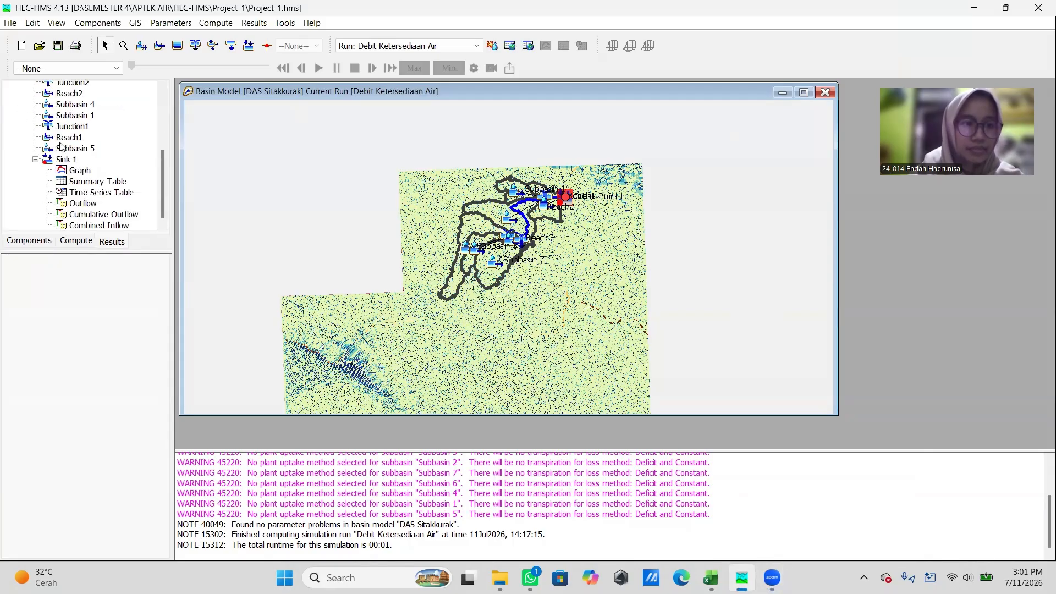
click(80, 171)
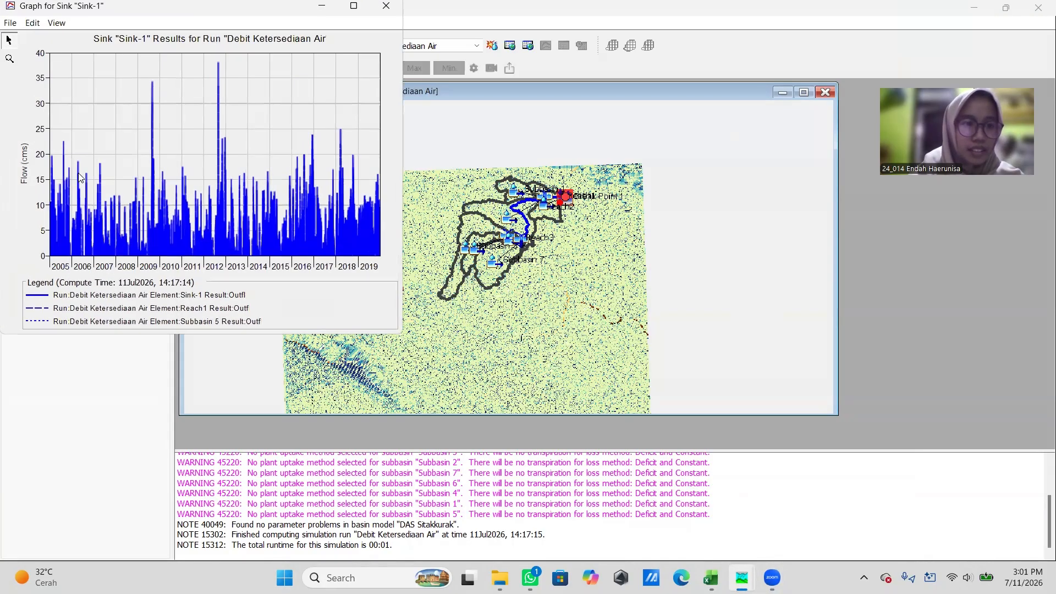
click(387, 5)
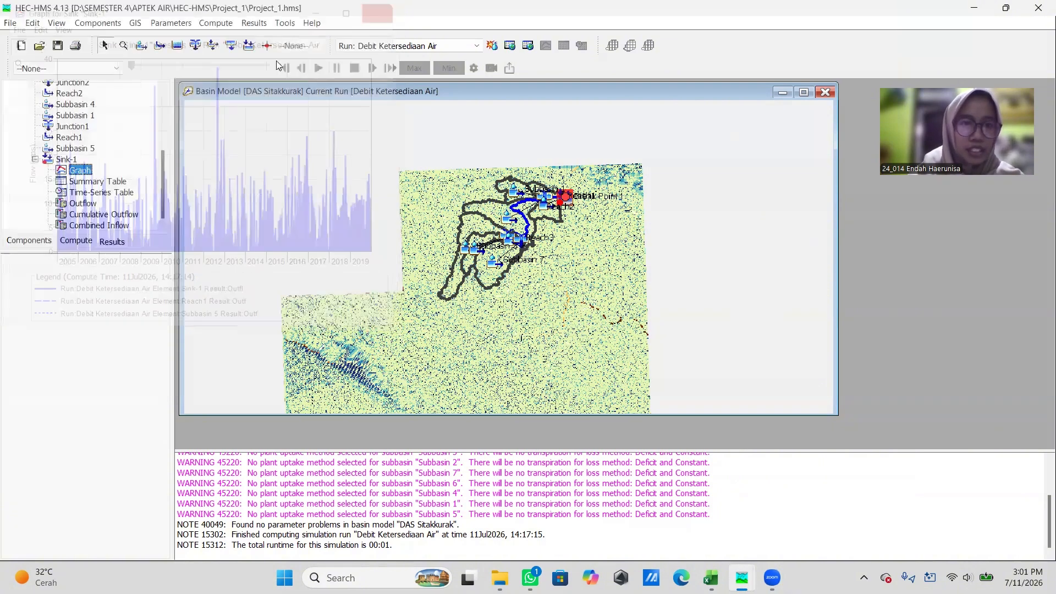
Step: Examine the time-series results table of Sink-1, then close it and collapse the simulation run results
click(90, 193)
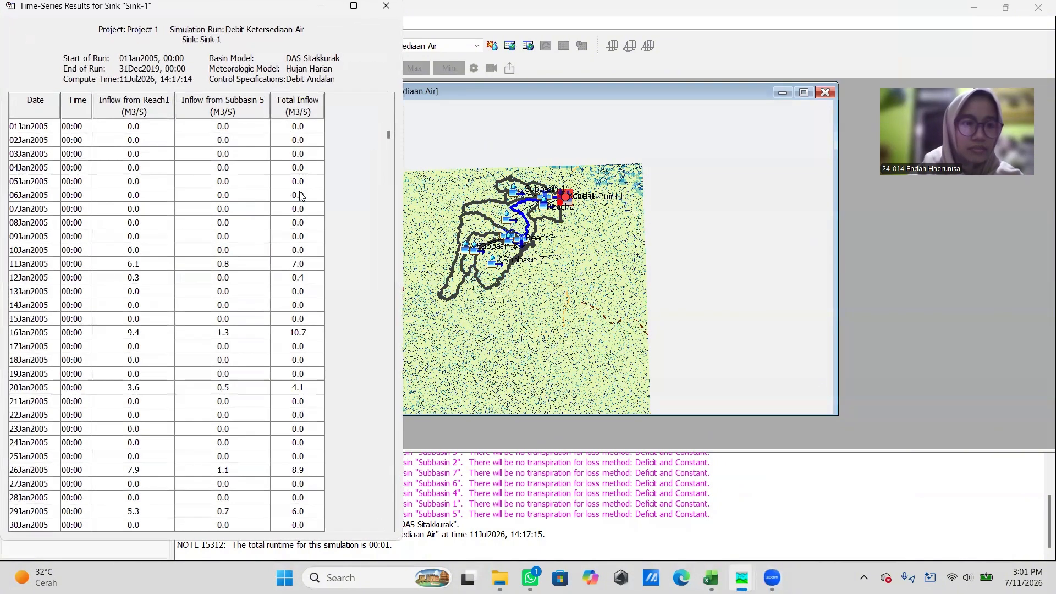
scroll(301, 196, down, 16)
scroll(301, 196, down, 8)
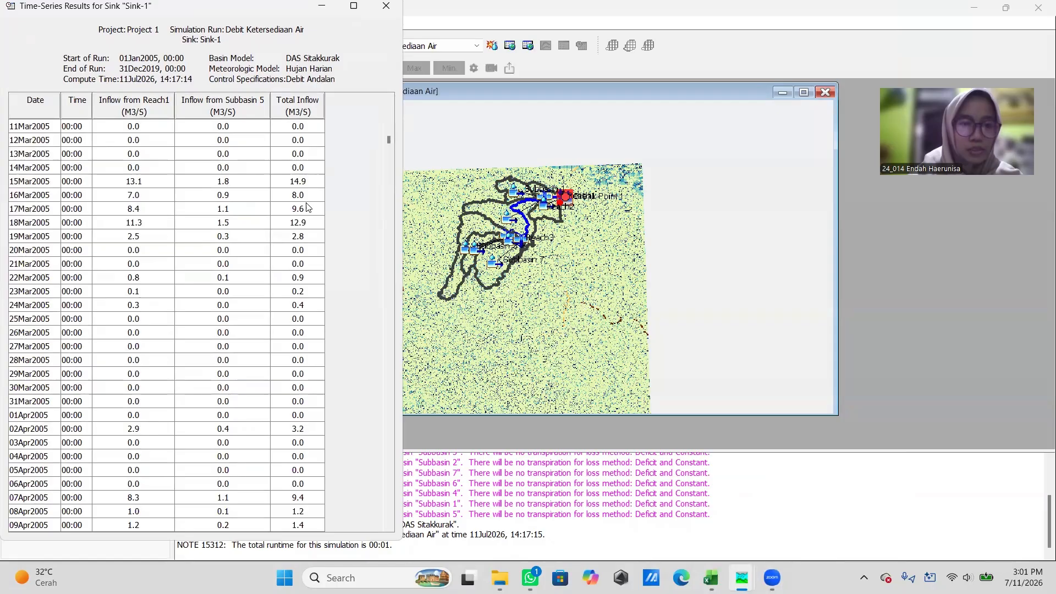
click(386, 5)
scroll(66, 147, up, 4)
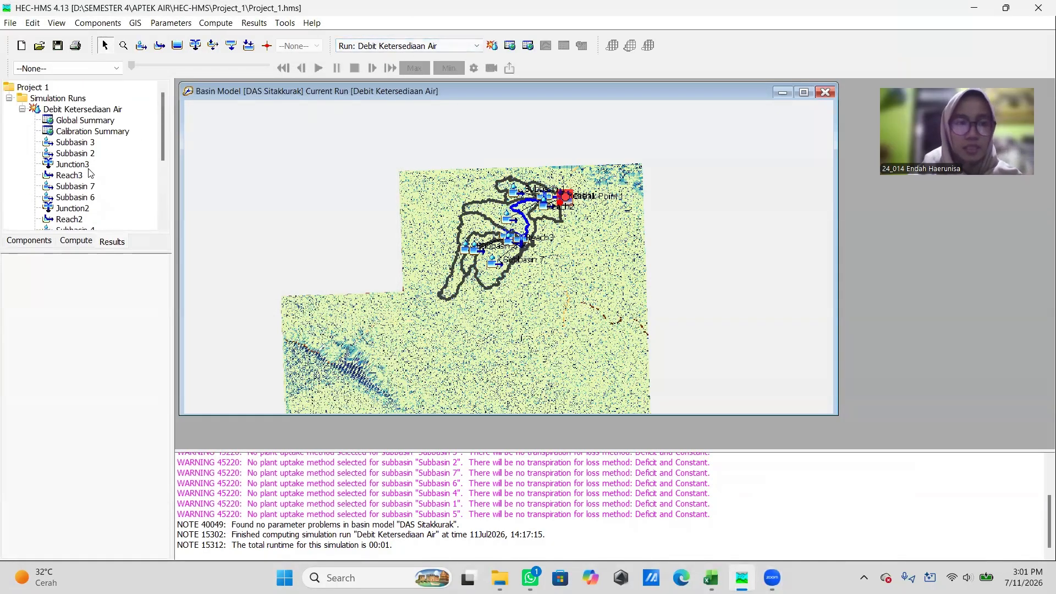
click(22, 109)
click(9, 98)
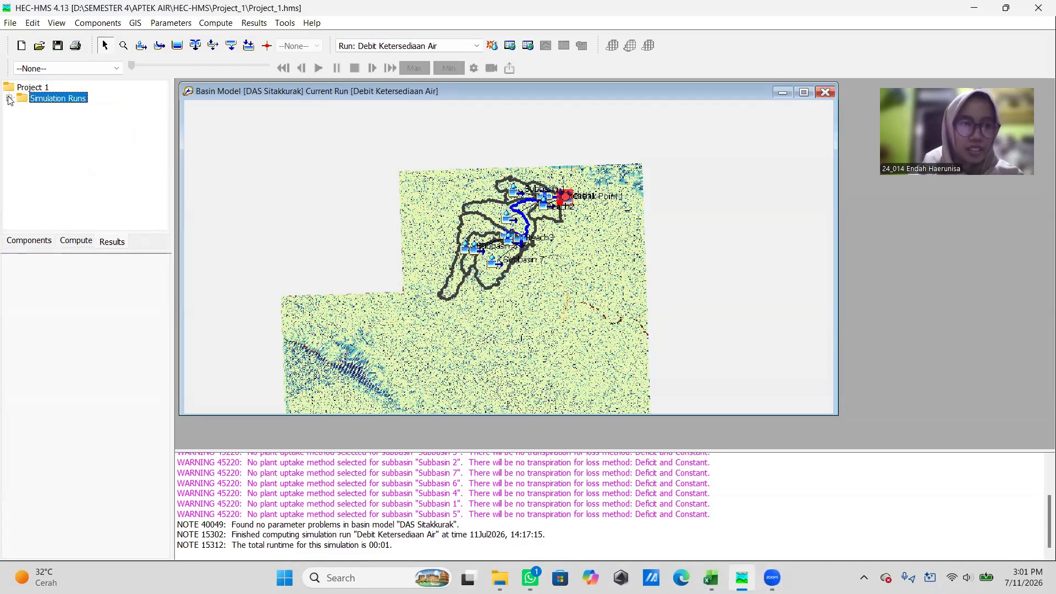
Step: Copy the DAS Sitakkurak basin model under the name DAS Sitakkurak - Snyder
click(25, 238)
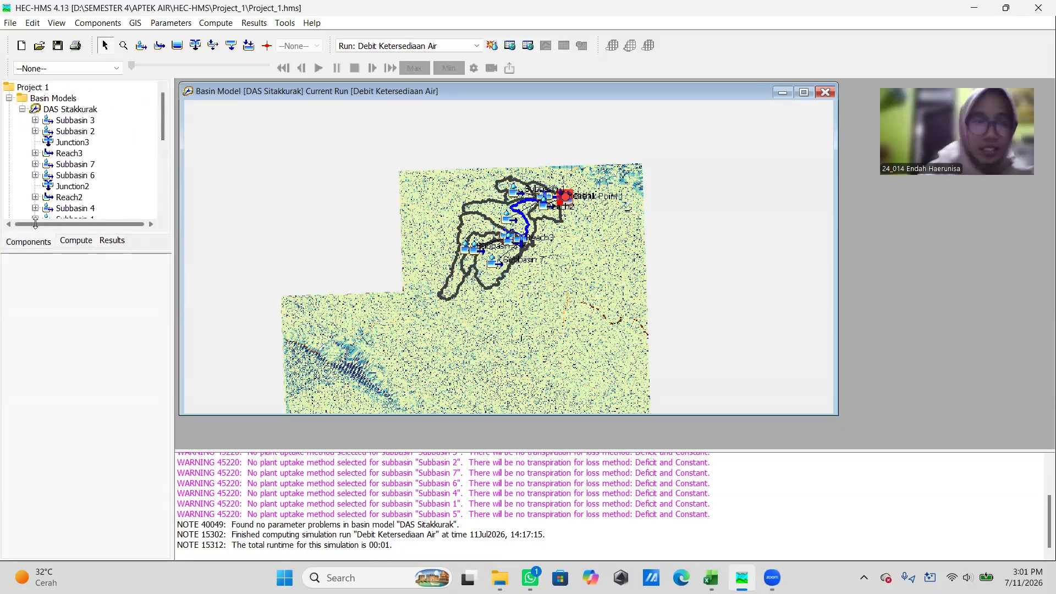
click(72, 109)
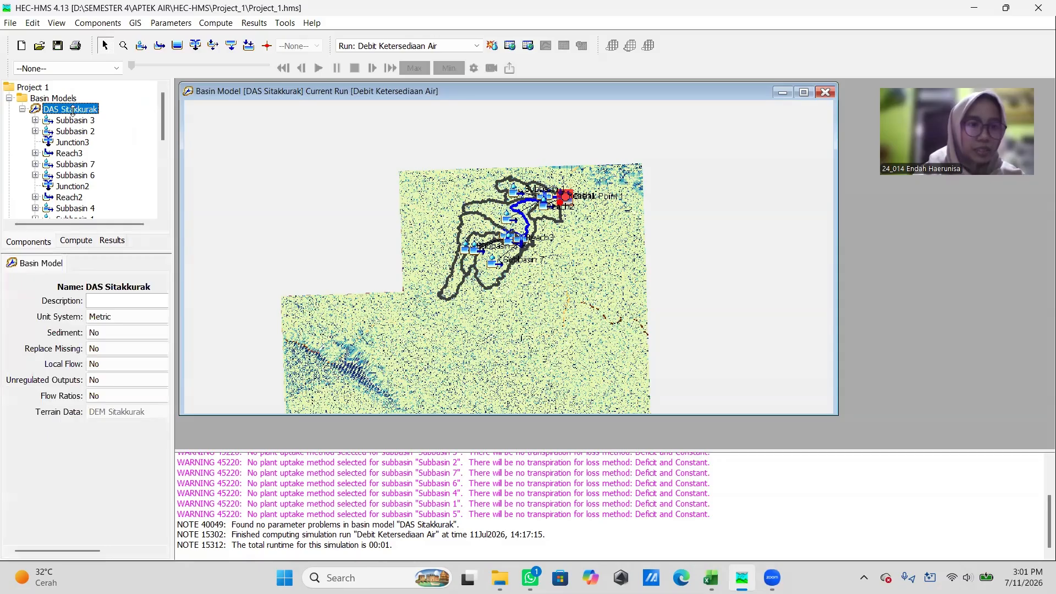
right_click(72, 109)
click(104, 120)
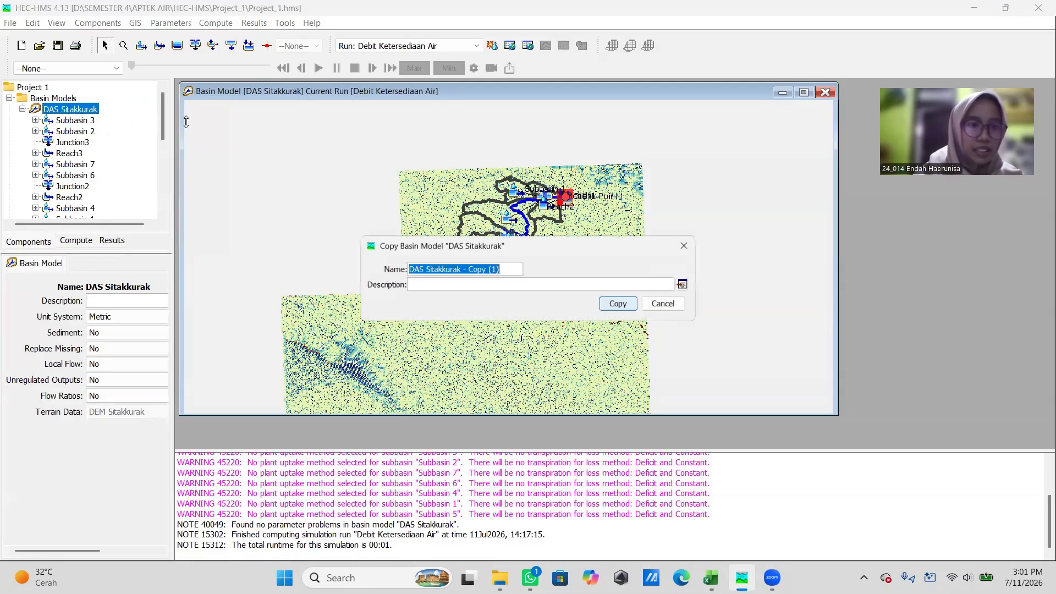
click(509, 270)
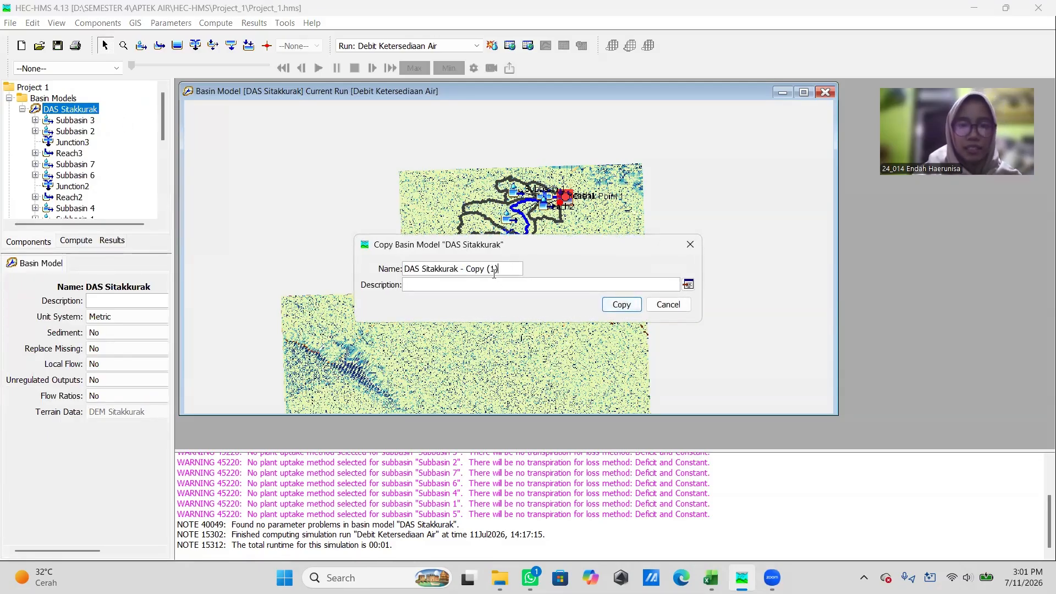
drag(499, 269, 466, 271)
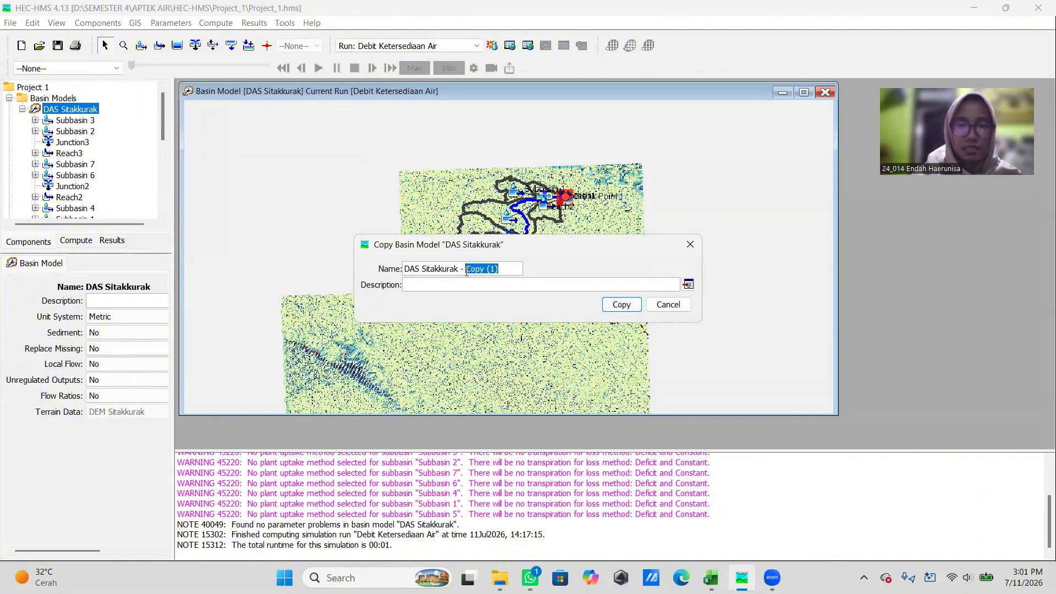
key(BackSpace)
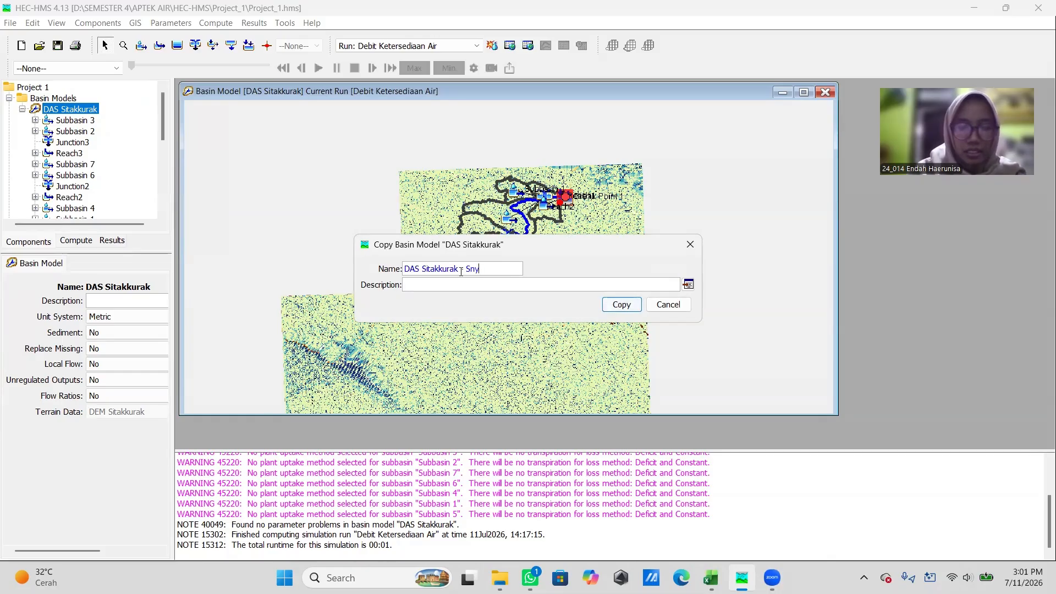
click(619, 305)
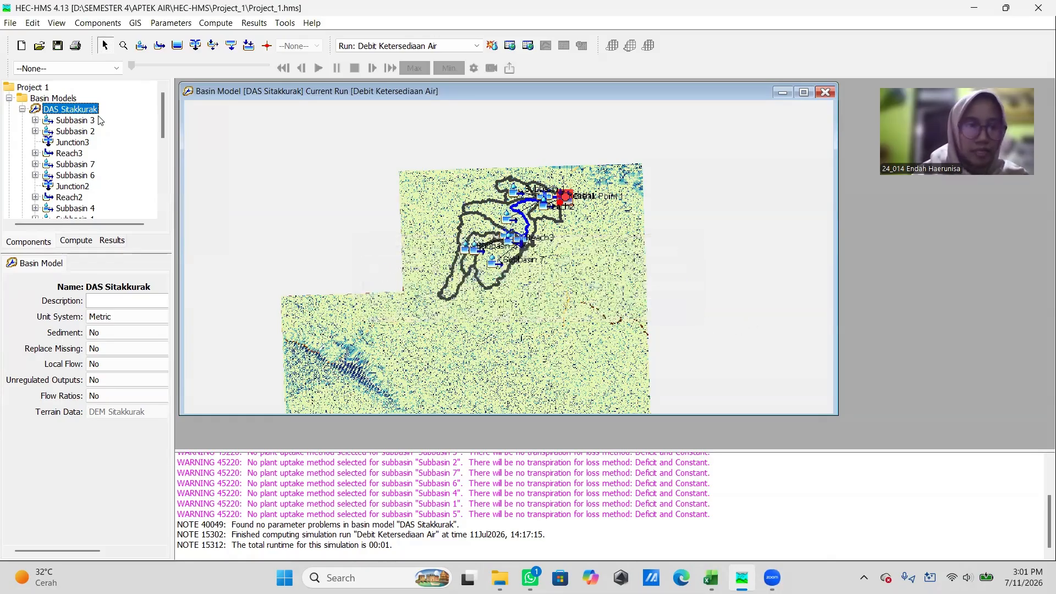
click(64, 118)
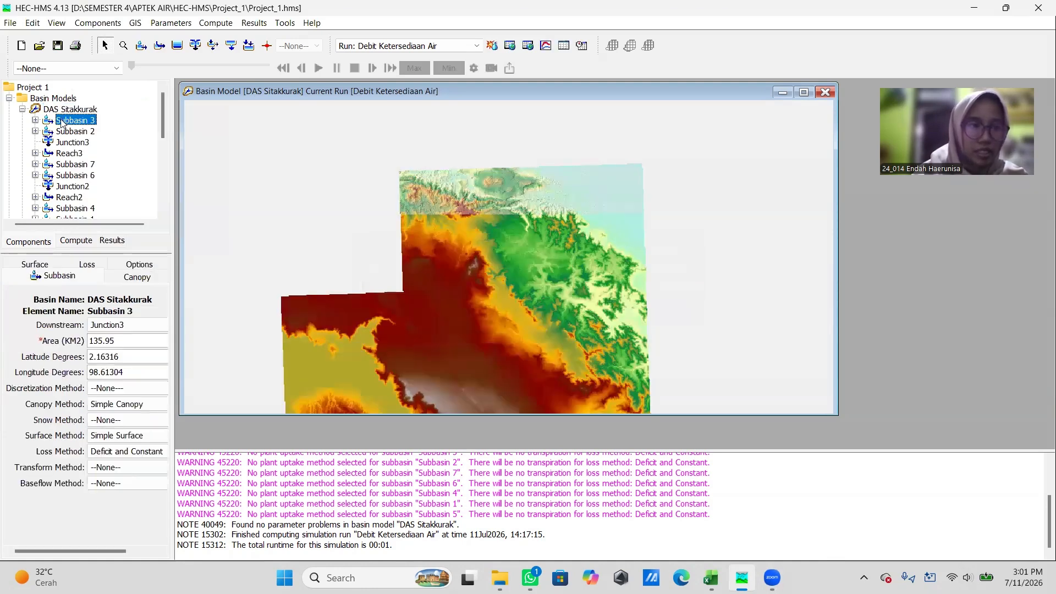
click(67, 110)
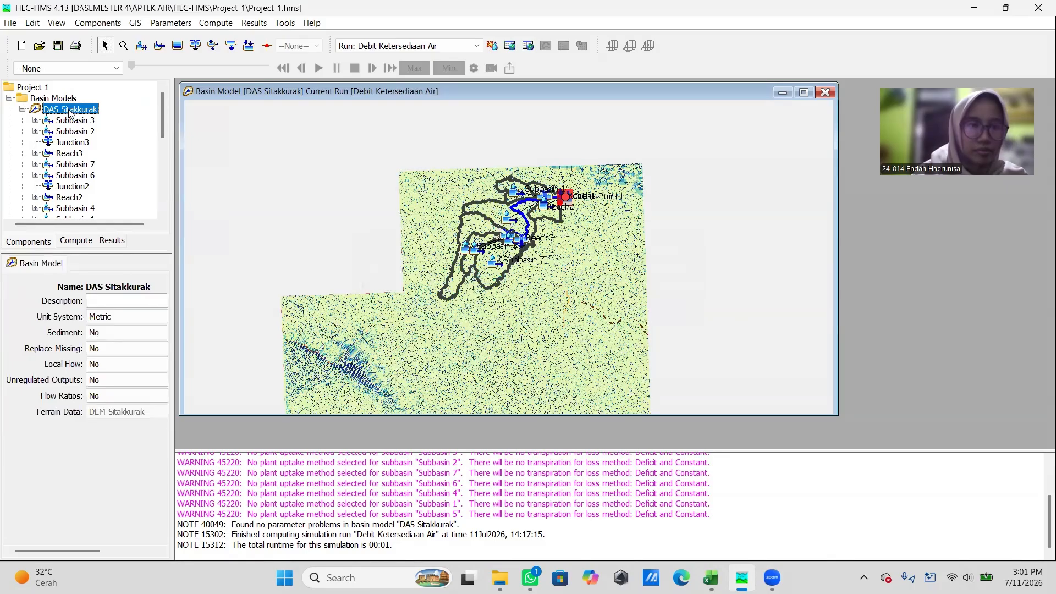
right_click(70, 113)
click(110, 117)
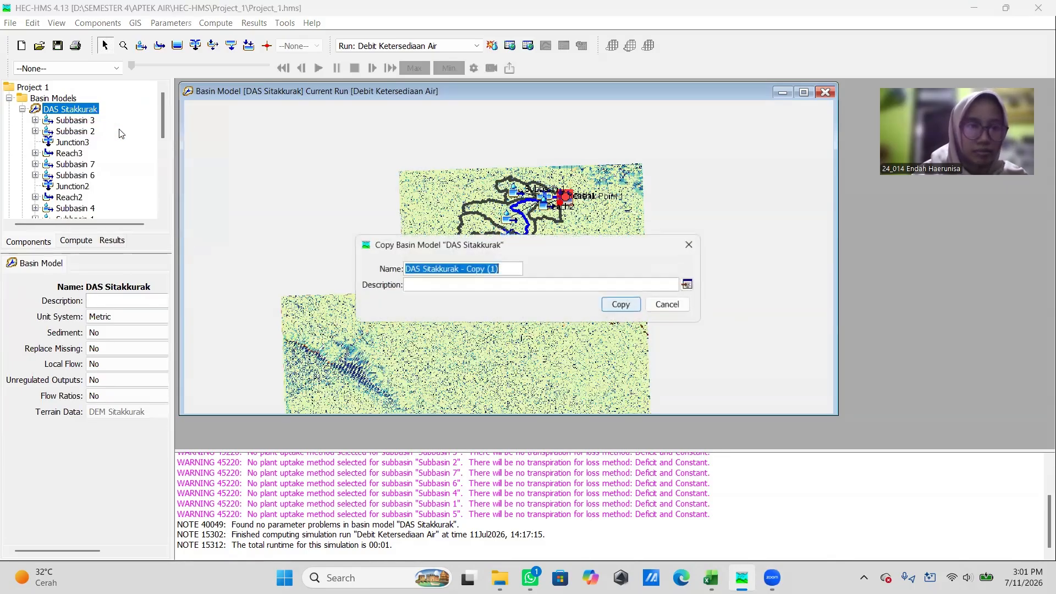
click(498, 269)
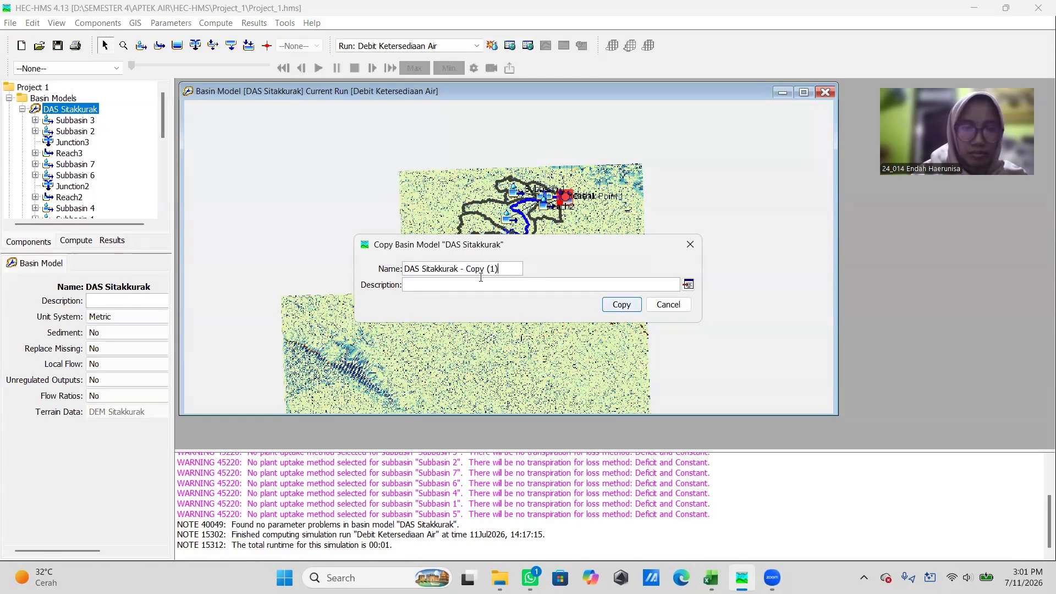
drag(480, 277, 466, 269)
text(Sny)
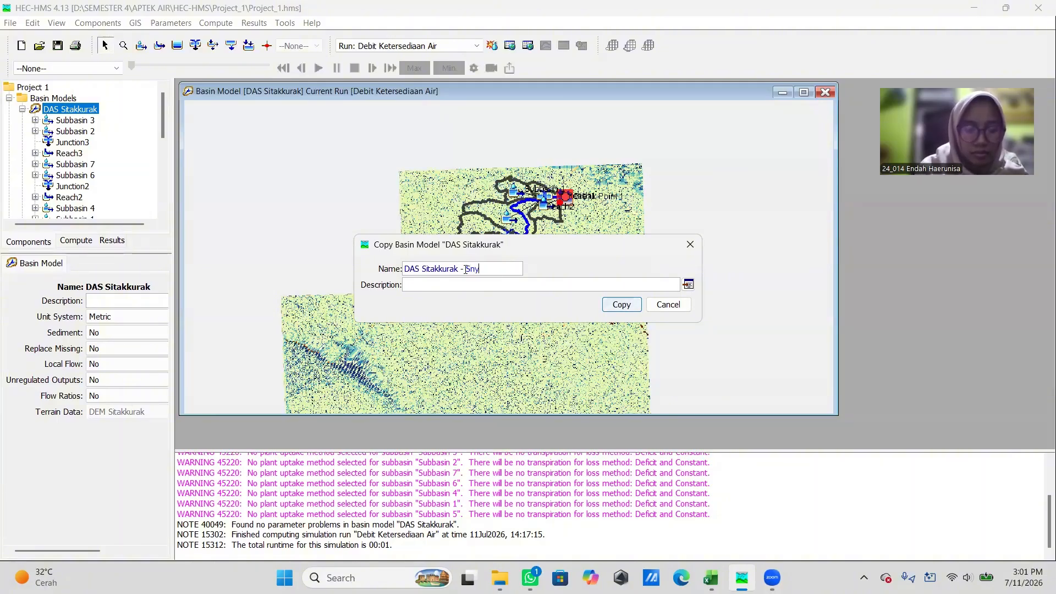
text(der)
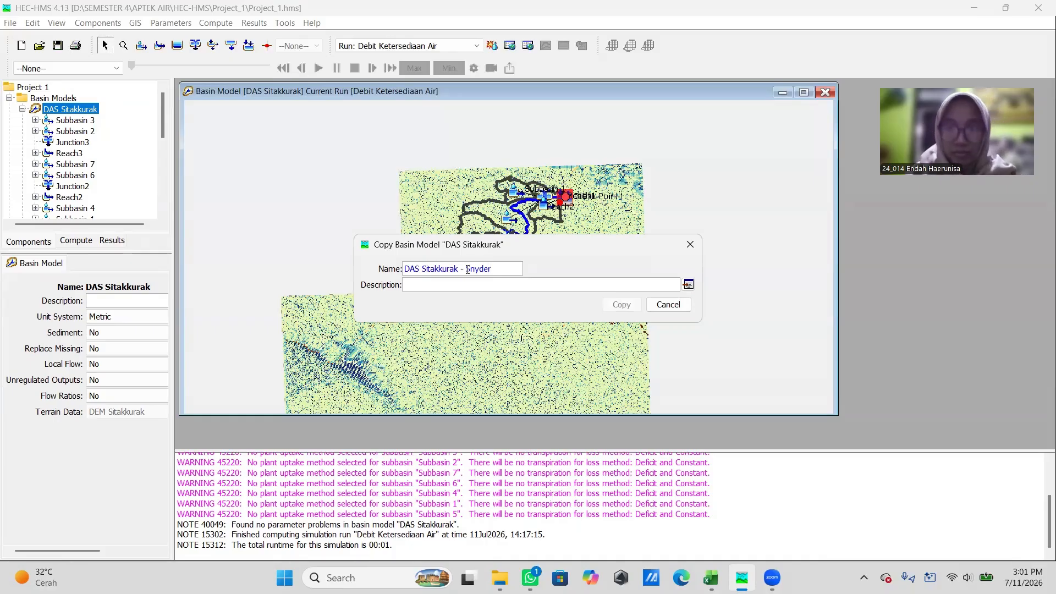
click(614, 281)
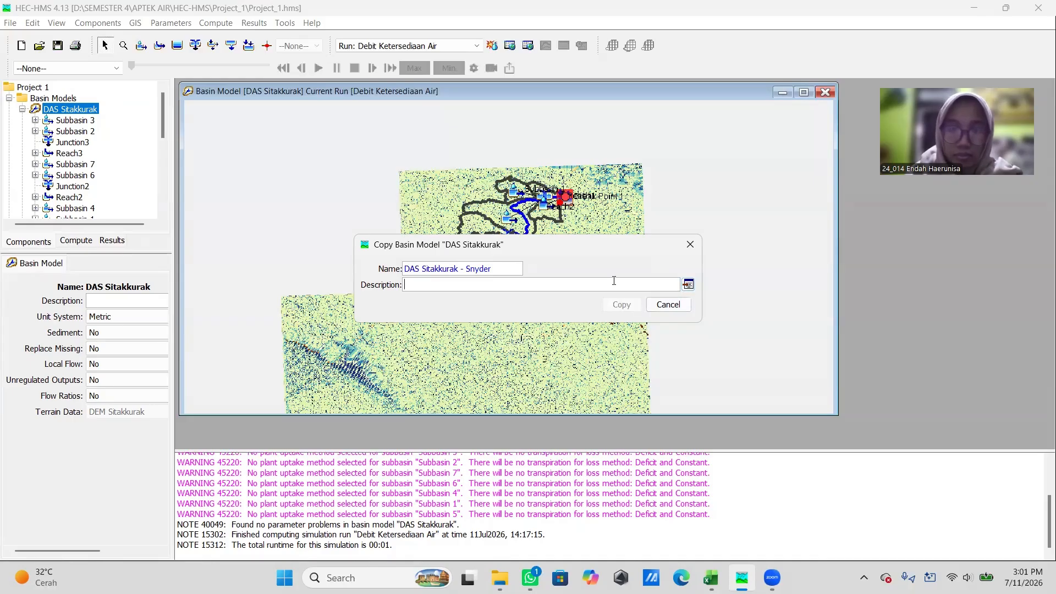
click(688, 286)
click(646, 343)
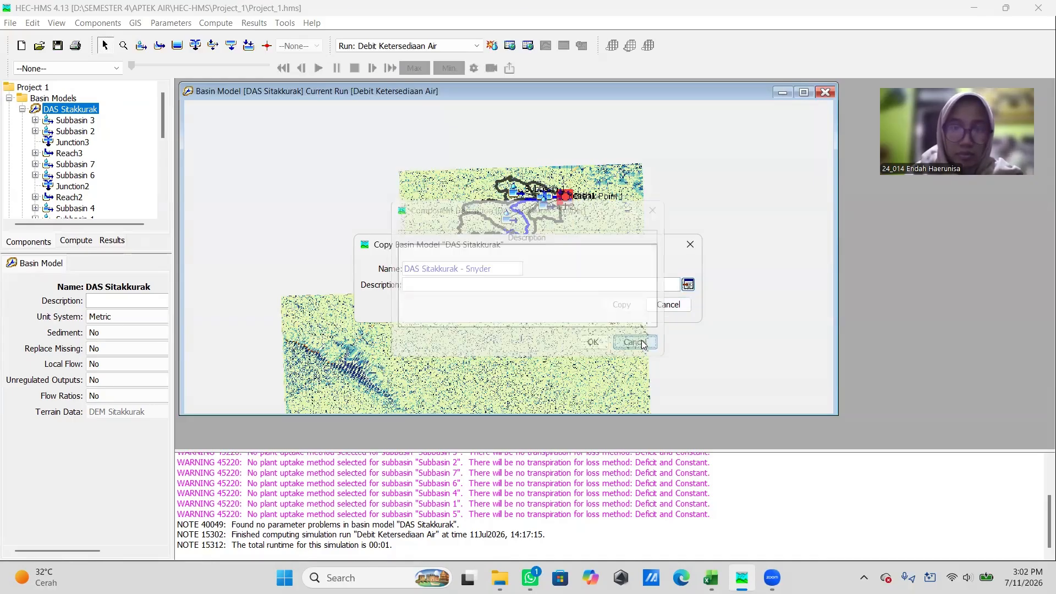
click(668, 304)
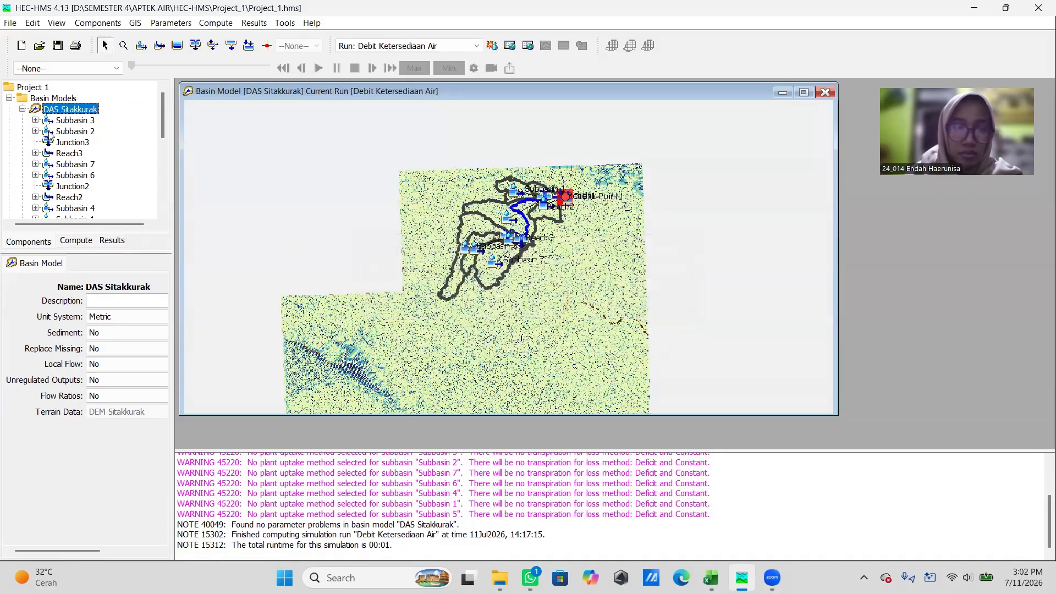
Step: Open the DAS Sitakkurak - Snyder basin model and collapse the elements of the original DAS Sitakkurak model
scroll(72, 156, down, 8)
scroll(72, 157, up, 7)
scroll(71, 157, down, 4)
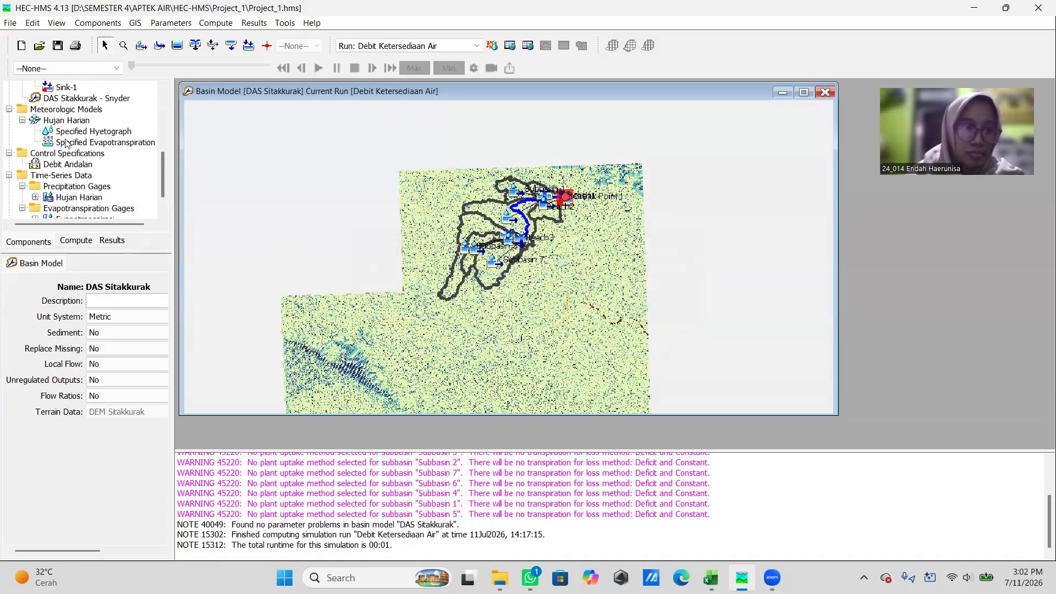
scroll(66, 134, up, 1)
double_click(66, 133)
scroll(55, 132, up, 5)
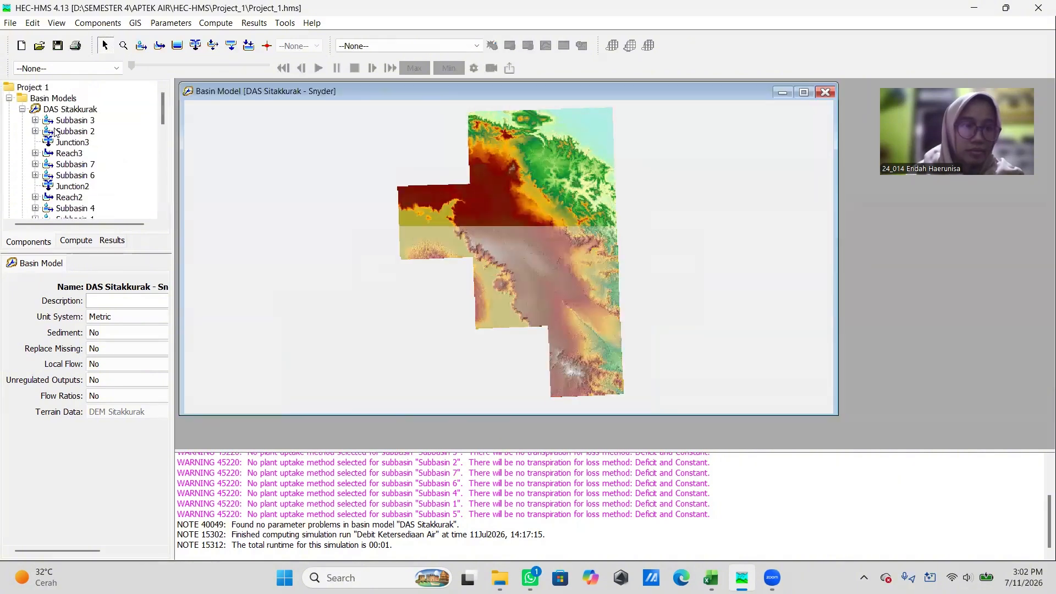
click(22, 109)
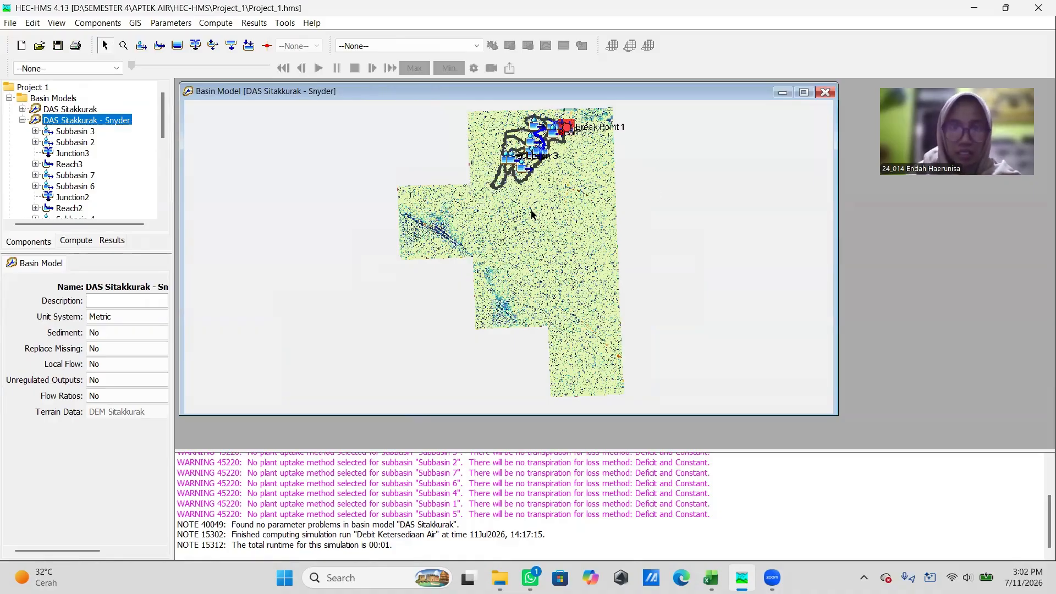
scroll(559, 181, up, 1)
scroll(559, 179, up, 1)
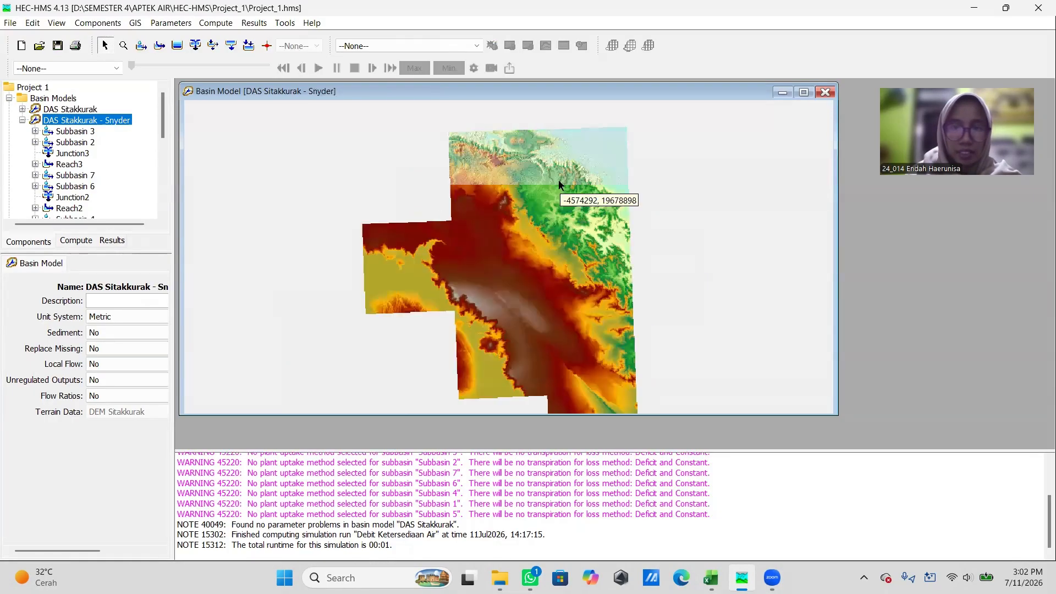
Step: Change the canopy method to --None-- for all subbasins in the DAS Sitakkurak - Snyder basin model
scroll(553, 179, up, 1)
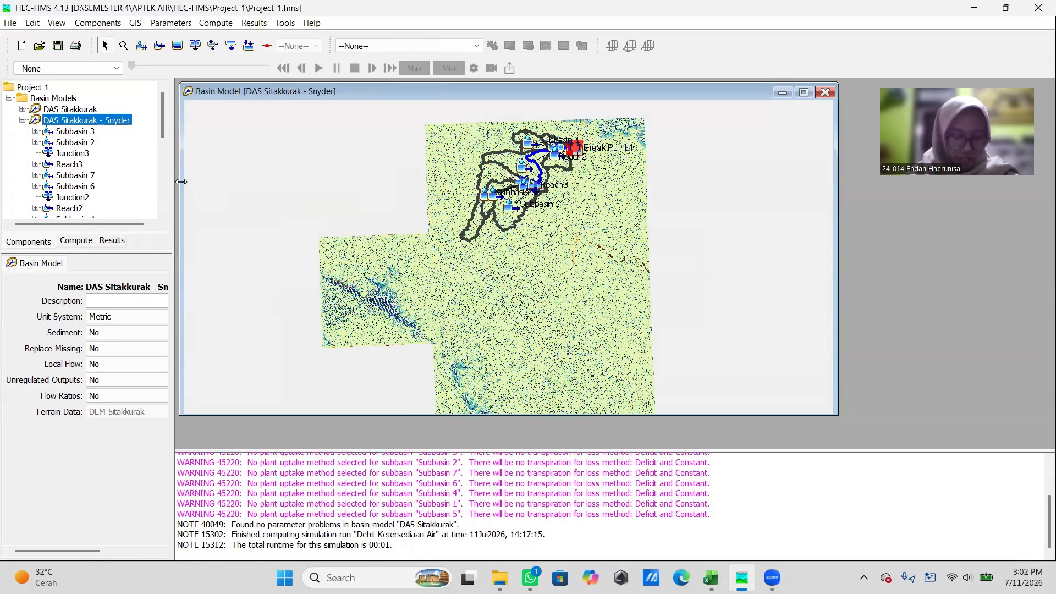
click(170, 22)
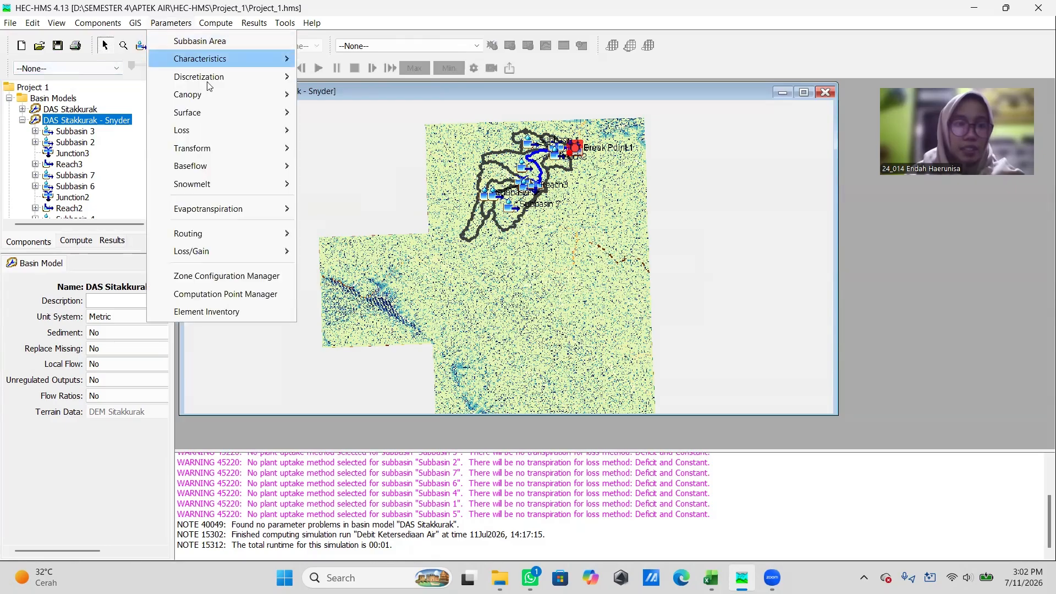
mouse_move(221, 108)
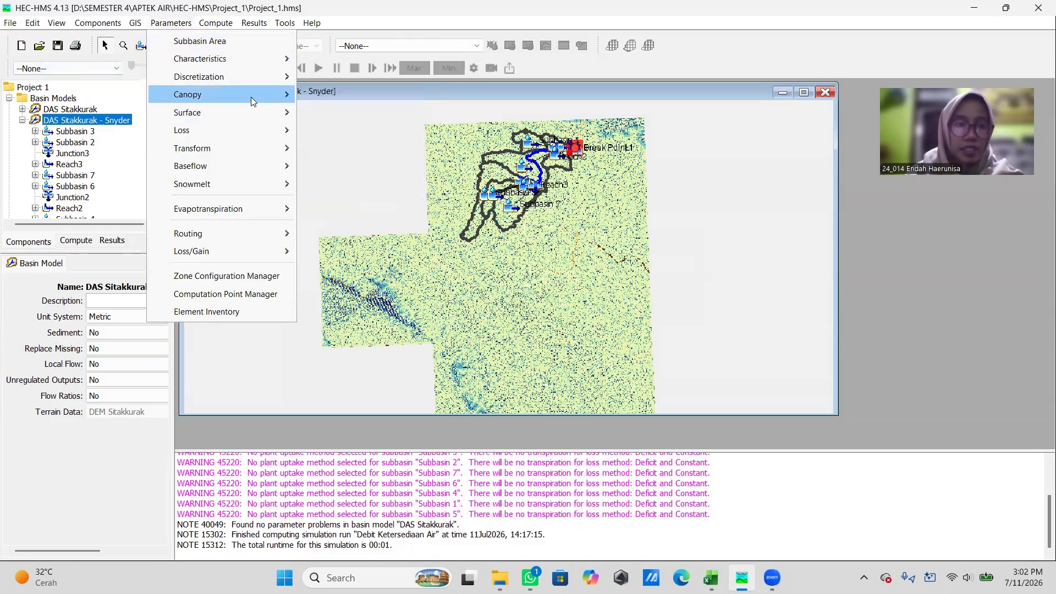
mouse_move(268, 97)
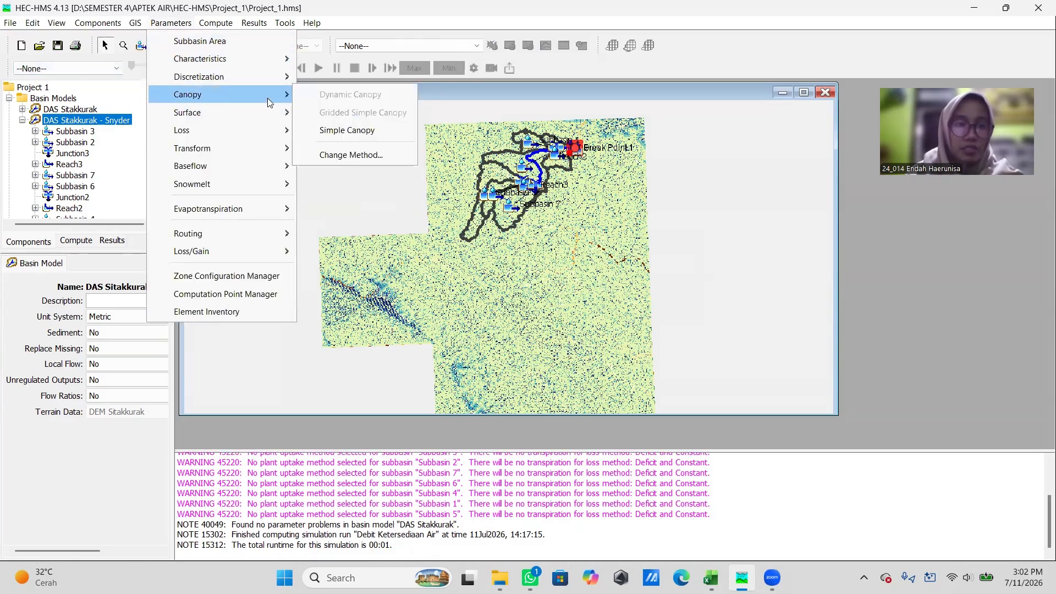
click(347, 150)
click(499, 303)
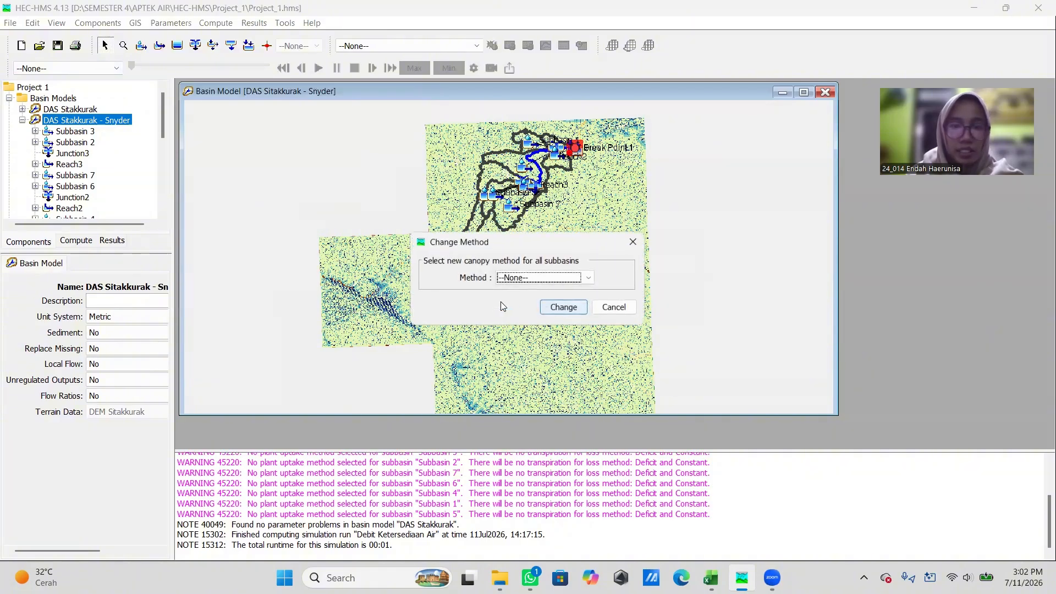
click(562, 306)
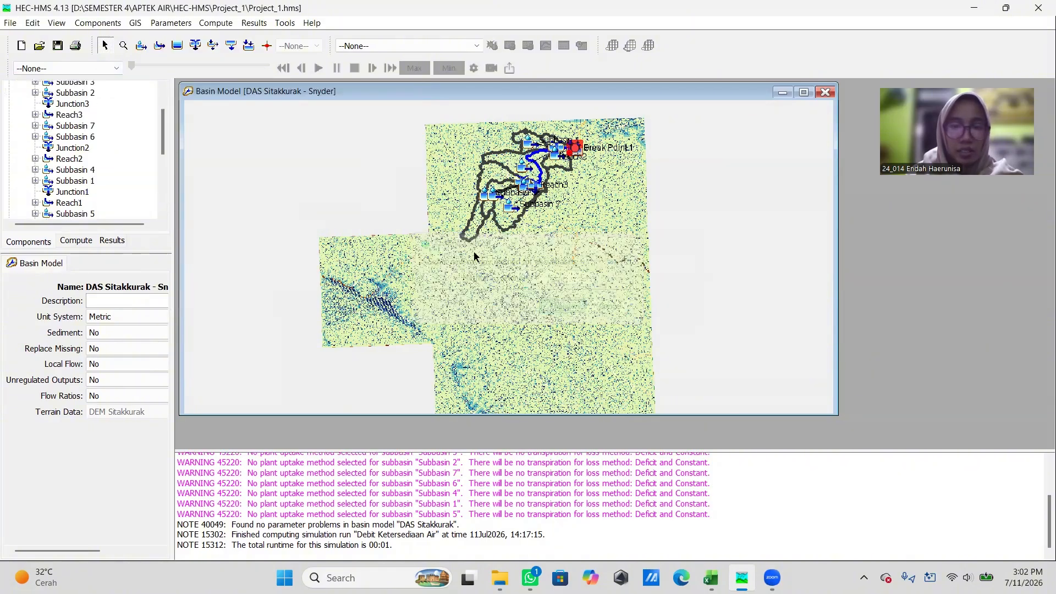
Step: Change the surface method to --None-- for all subbasins of the Snyder basin model
click(177, 23)
mouse_move(234, 118)
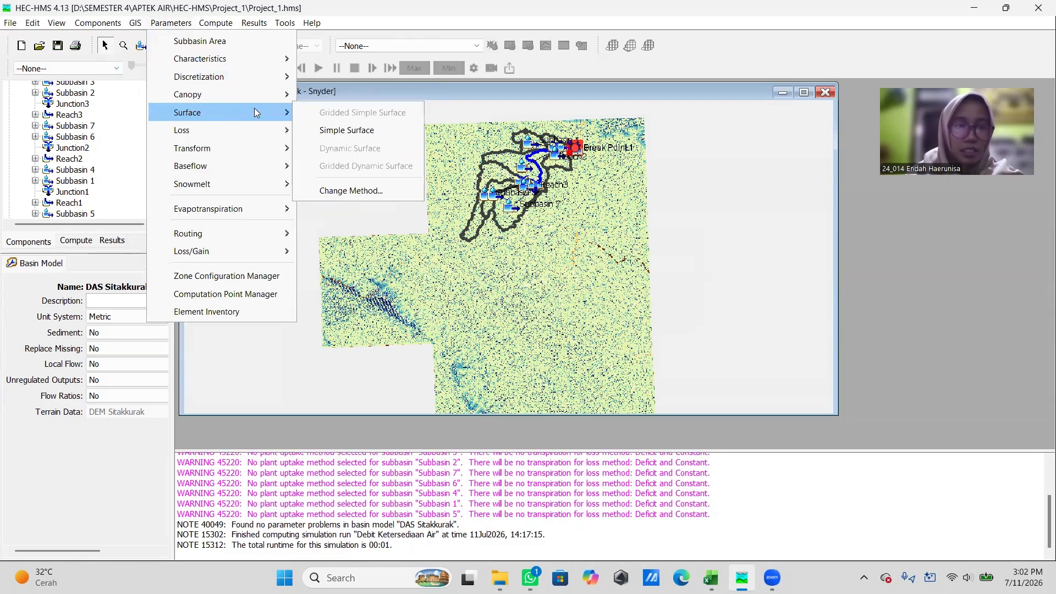
click(333, 190)
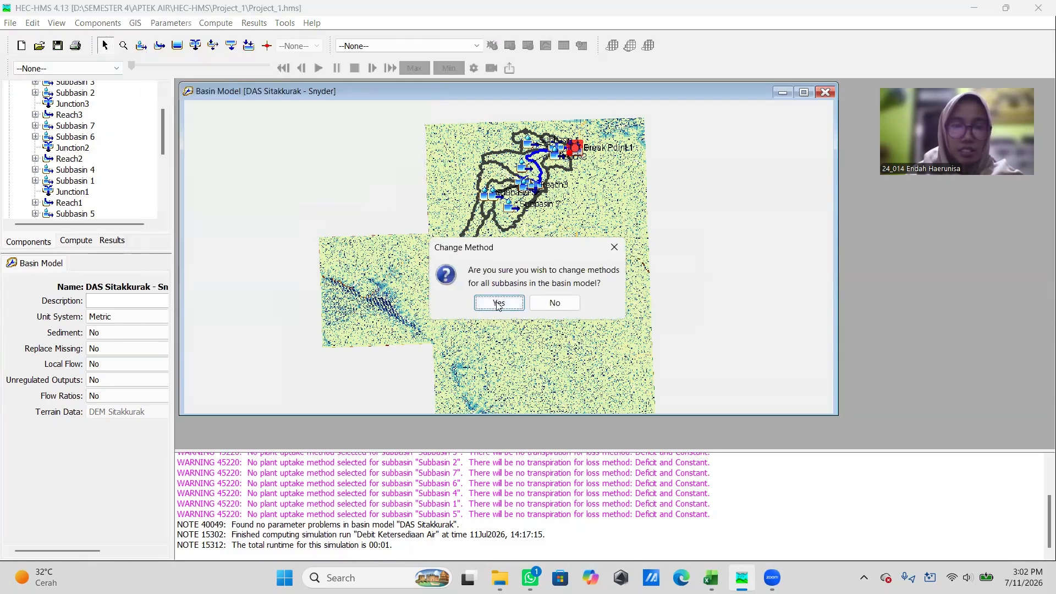
click(498, 305)
click(568, 306)
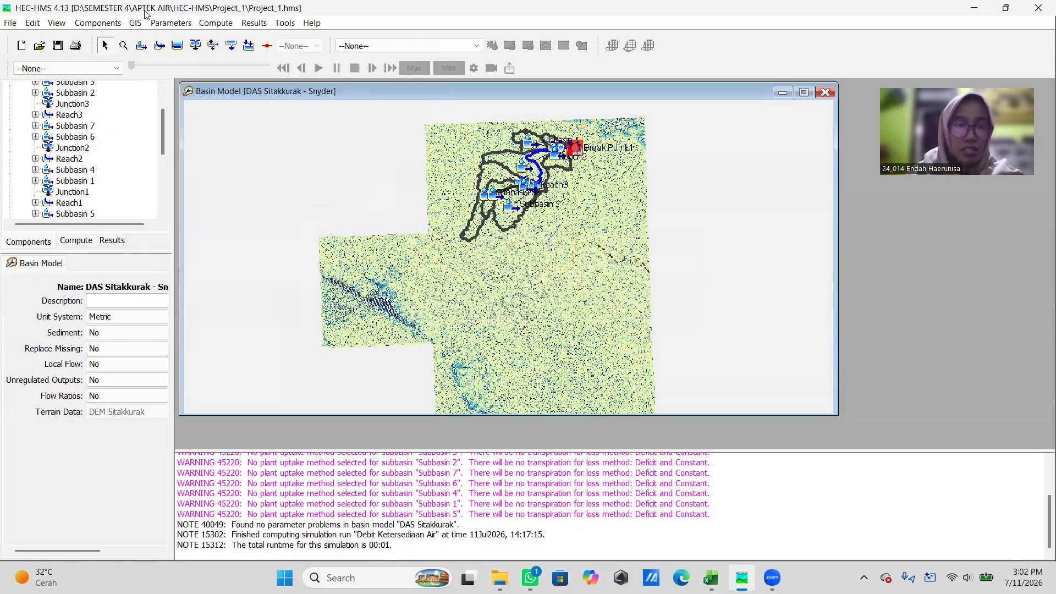
Step: Change the loss method to SCS Curve Number for all subbasins of the Snyder basin model
click(156, 24)
mouse_move(215, 137)
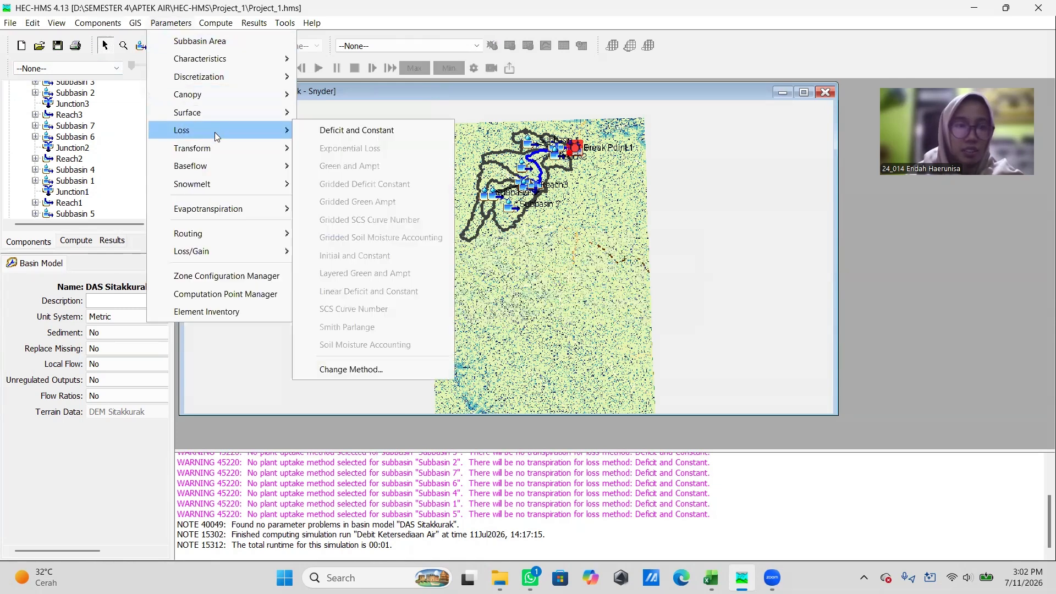
click(365, 369)
click(500, 302)
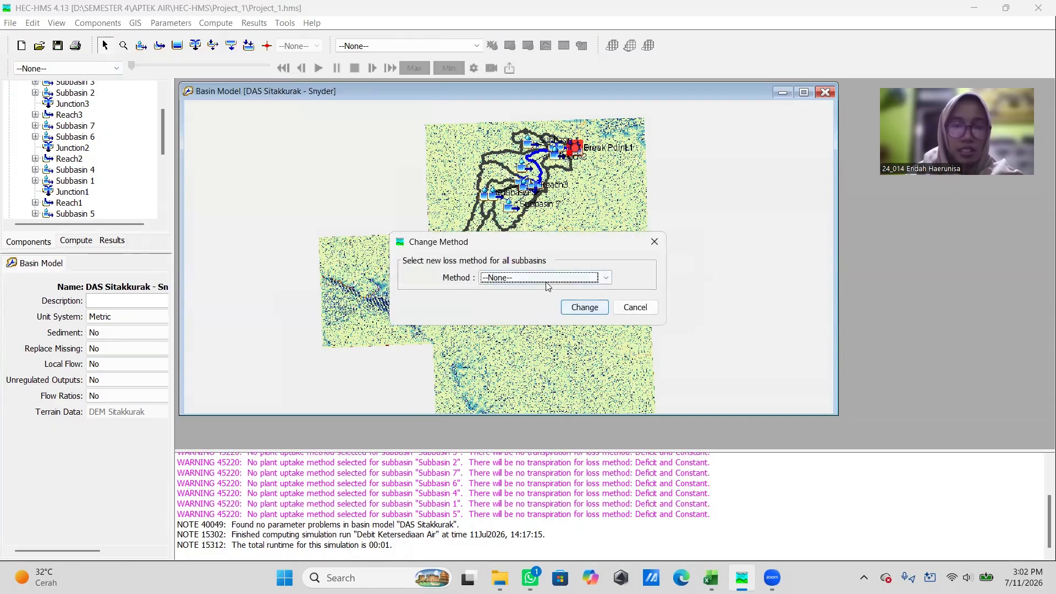
click(550, 277)
scroll(571, 357, down, 2)
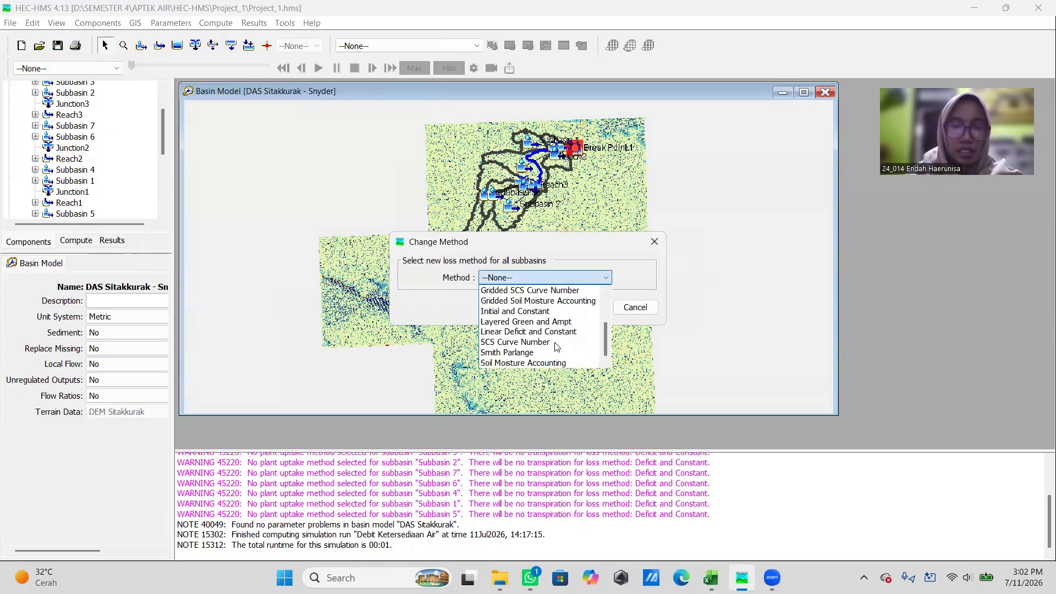
click(539, 342)
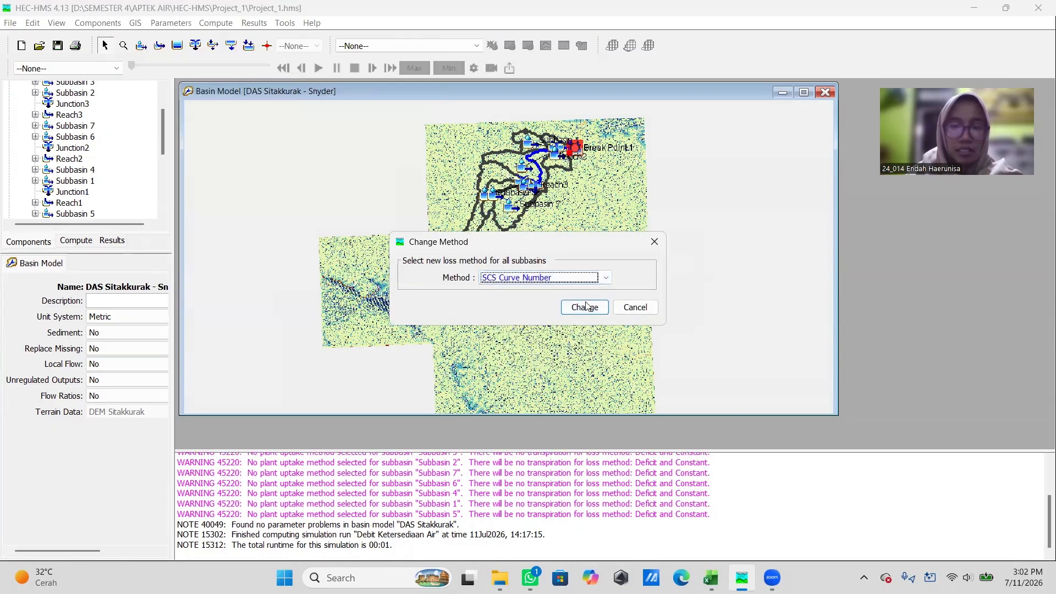
click(585, 306)
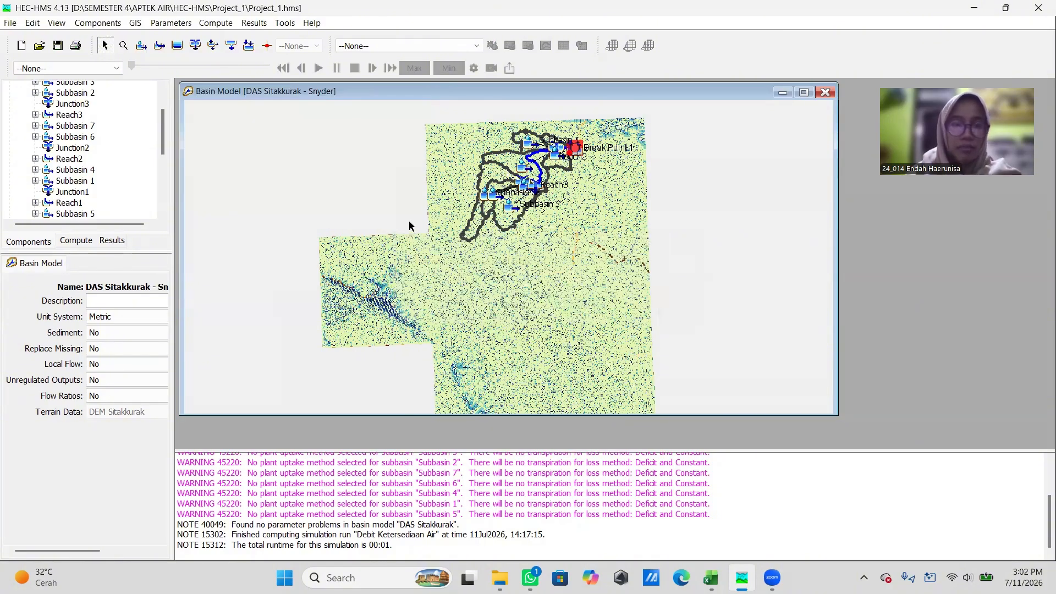
Step: Change the baseflow method to --None-- for all subbasins of the Snyder basin model
click(160, 29)
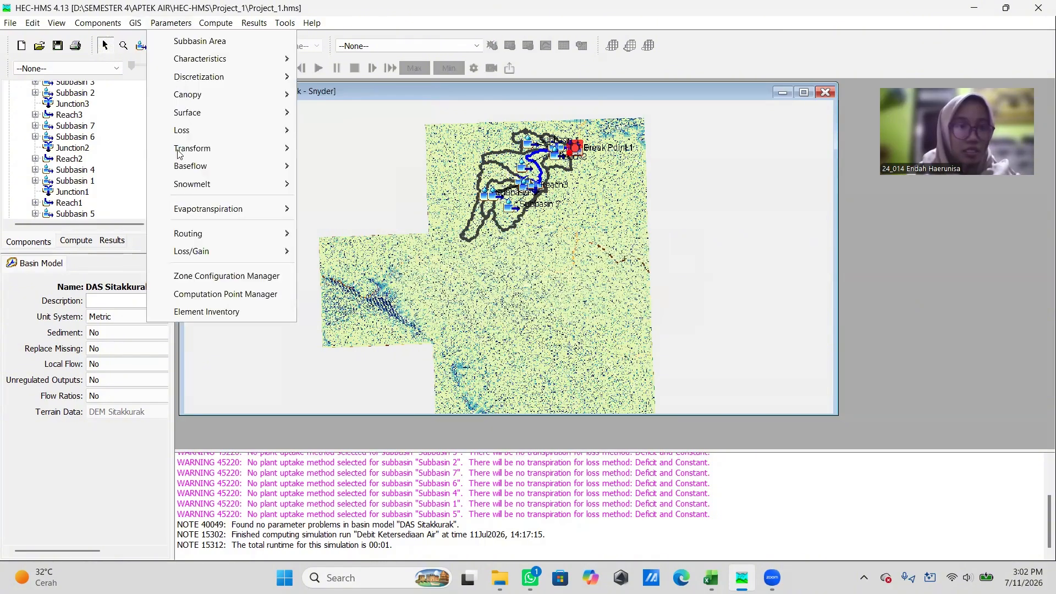
mouse_move(212, 166)
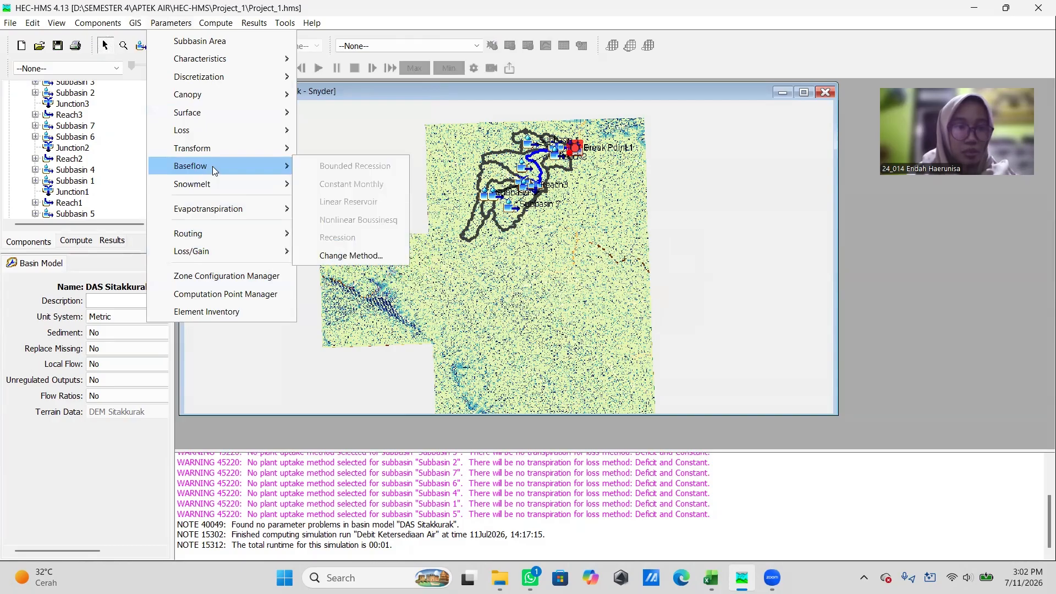
click(352, 254)
click(518, 303)
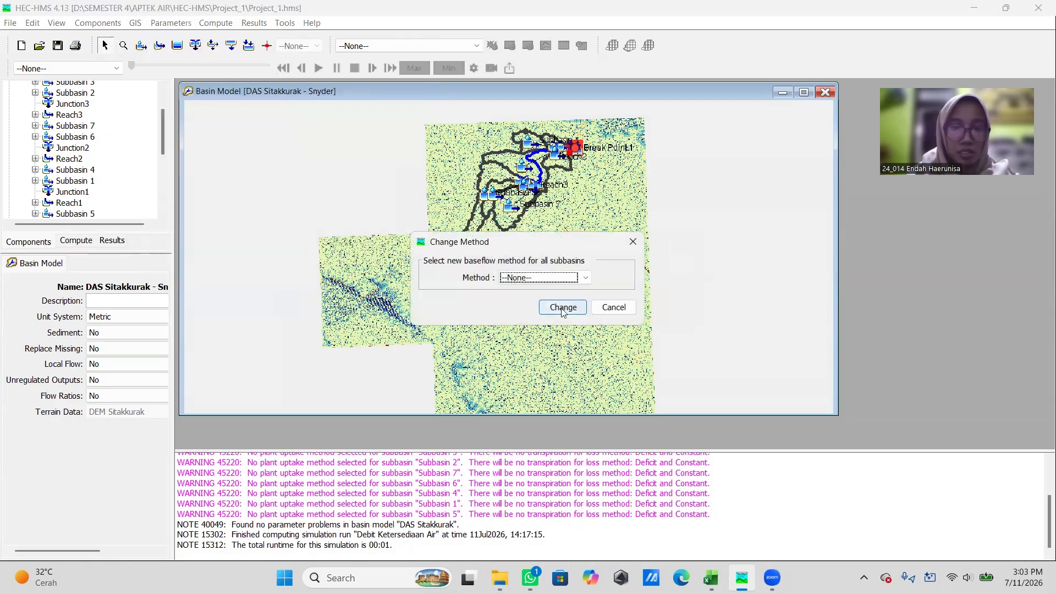
click(563, 308)
Step: Change the routing method to Lag for all reaches in the Snyder basin model
click(188, 24)
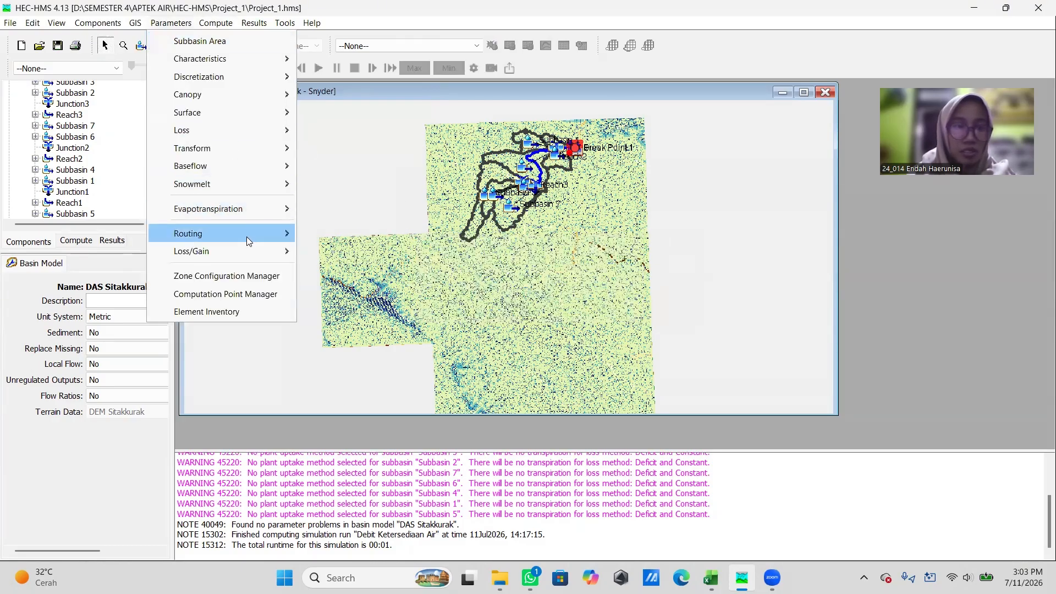
mouse_move(245, 233)
click(372, 385)
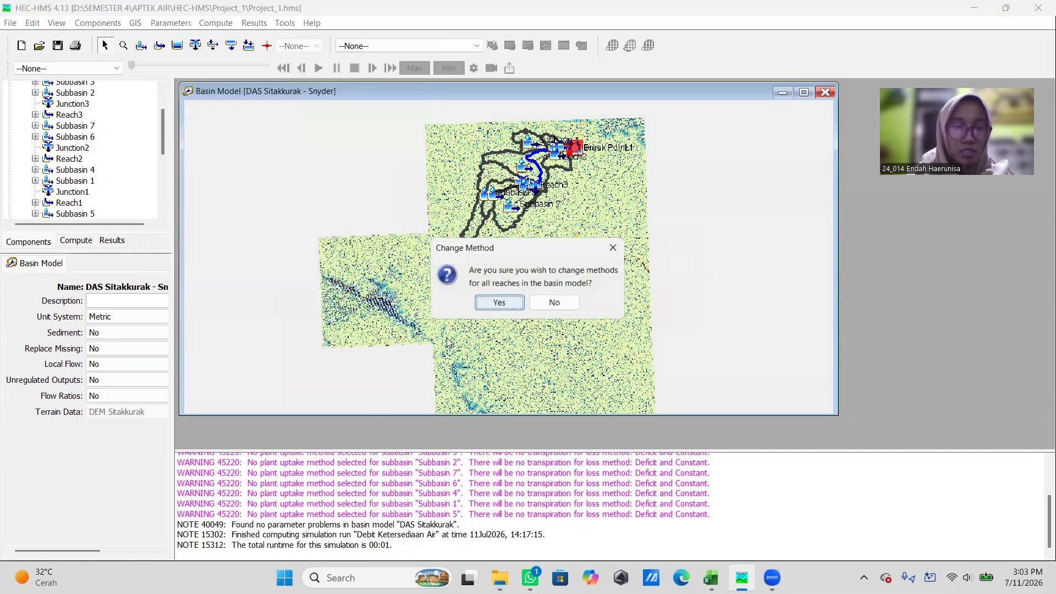
click(498, 302)
click(562, 283)
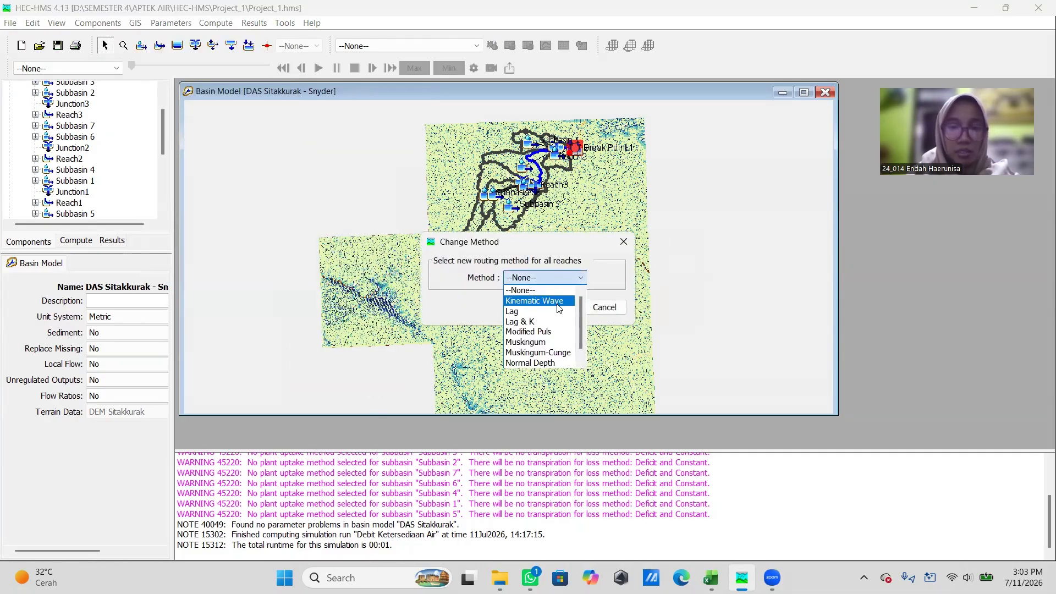
click(531, 312)
click(542, 303)
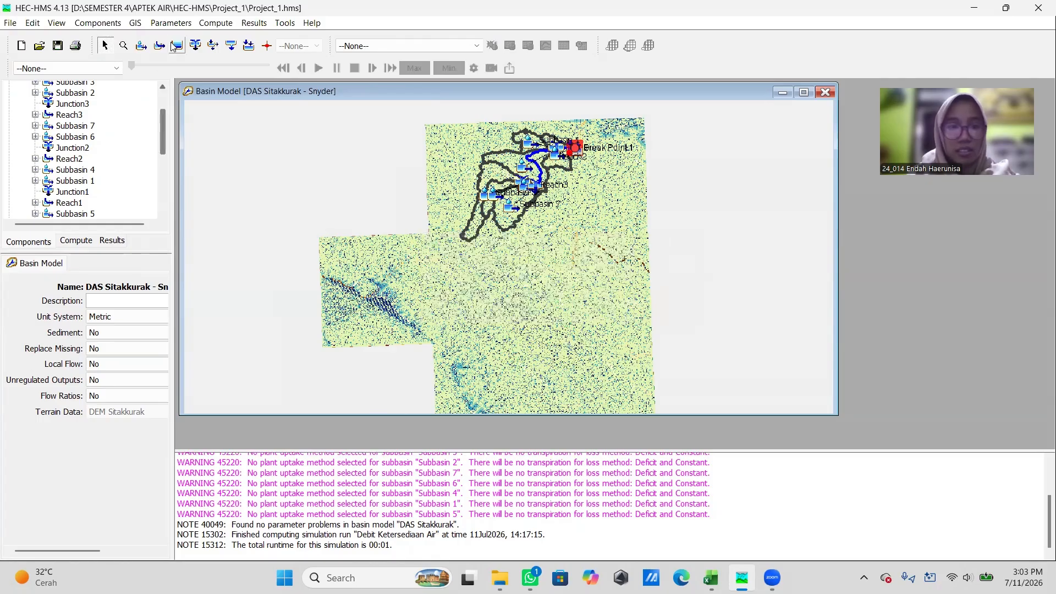
click(170, 22)
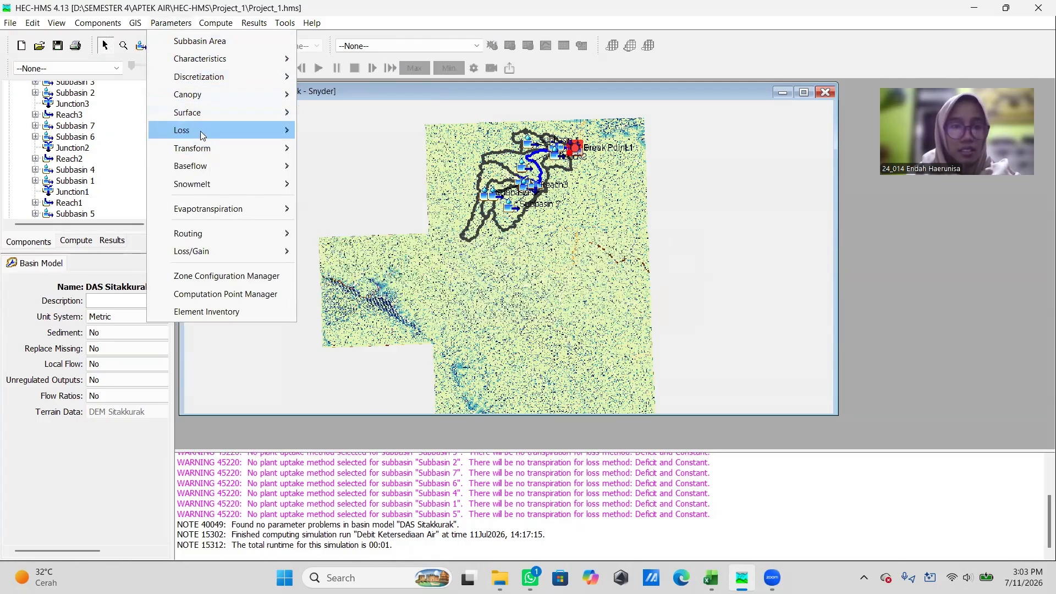
mouse_move(197, 109)
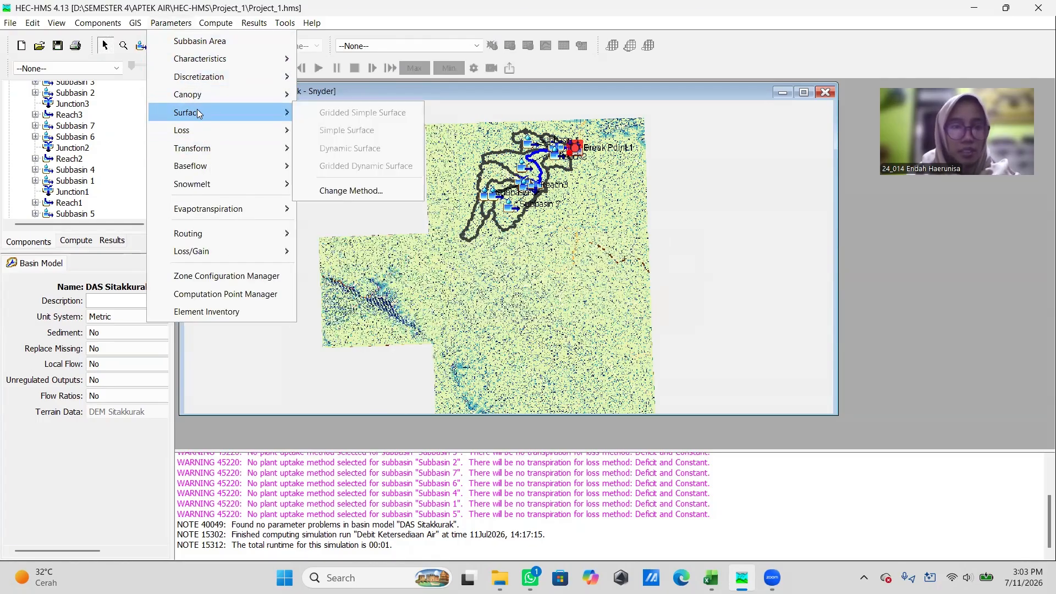
click(361, 190)
click(498, 303)
click(541, 279)
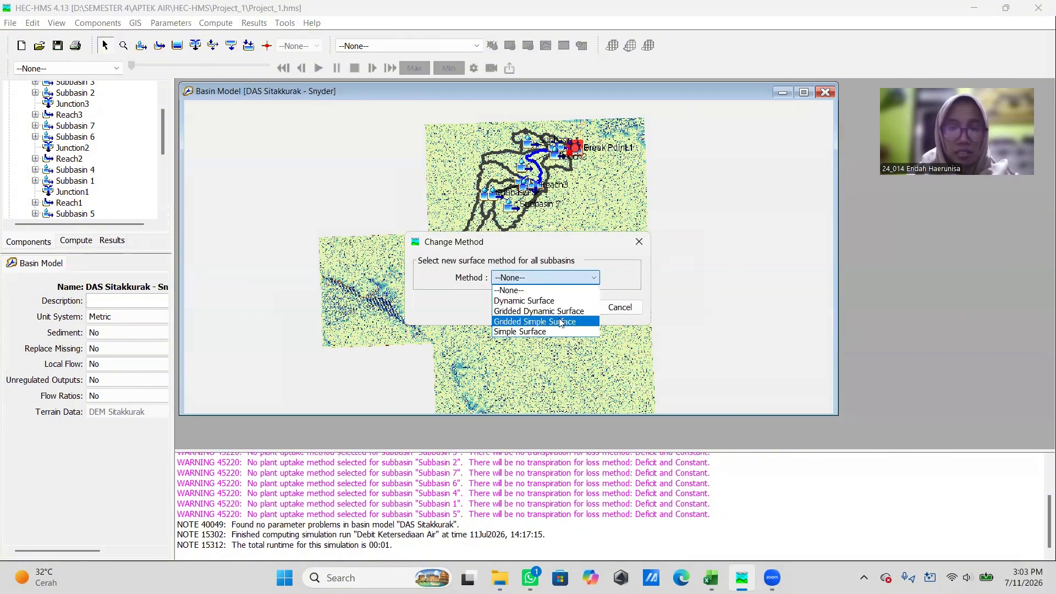
click(621, 289)
click(620, 307)
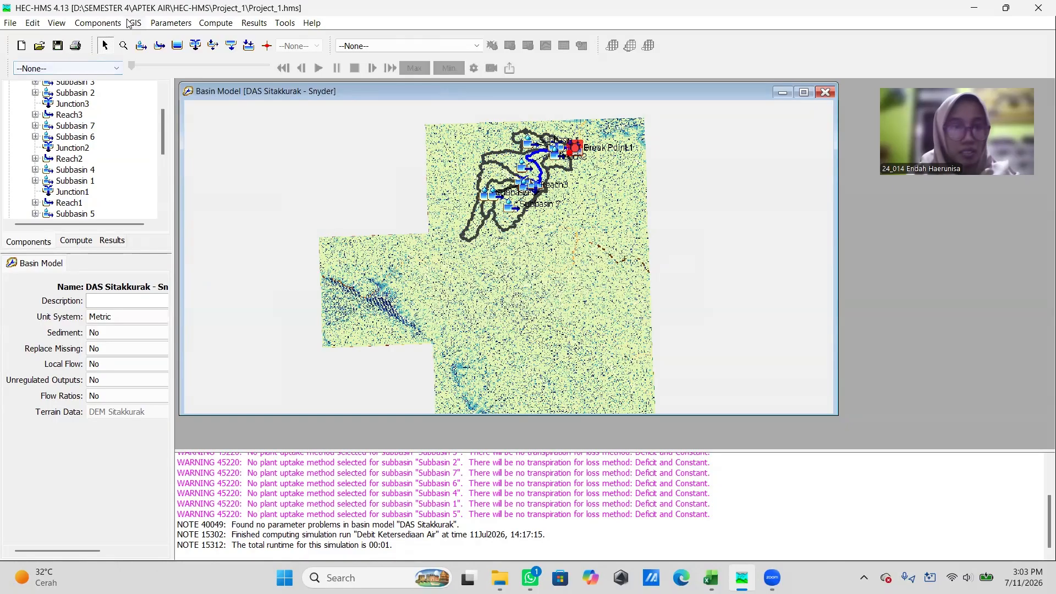
click(189, 24)
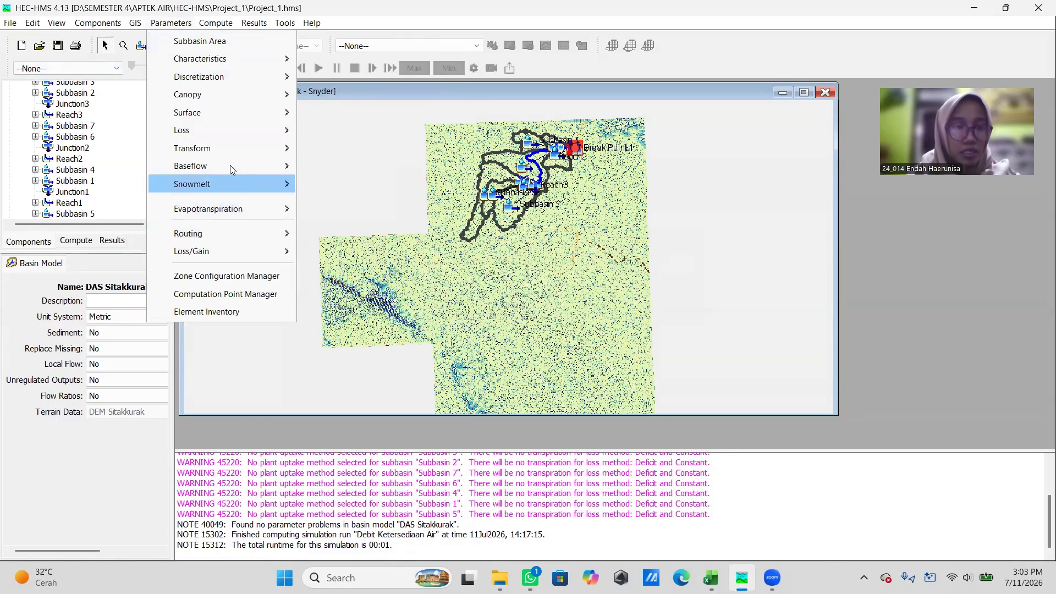
mouse_move(215, 133)
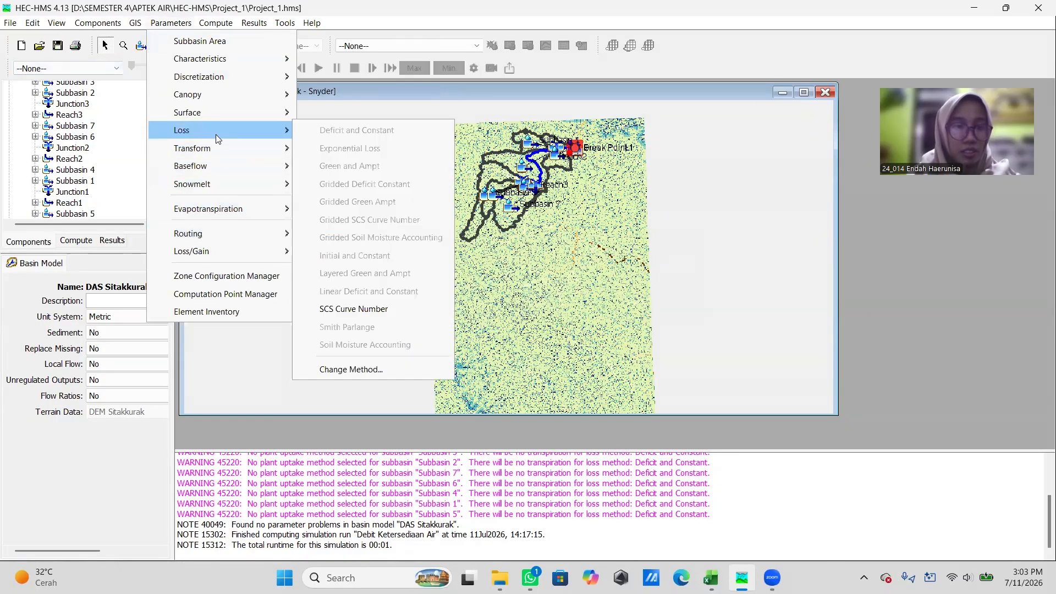
click(382, 367)
click(510, 302)
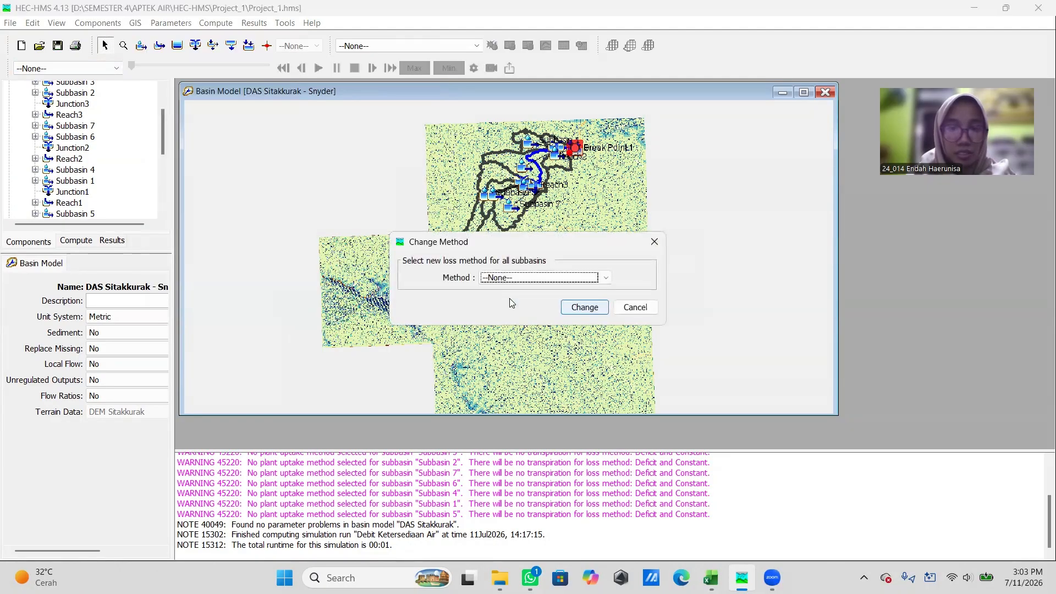
click(544, 278)
scroll(537, 363, down, 3)
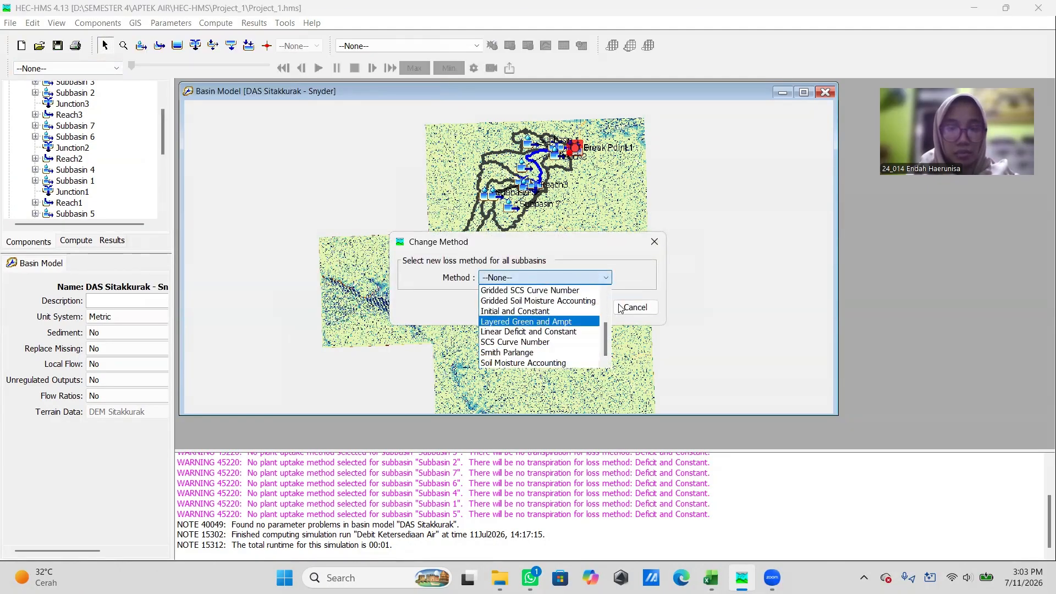
click(621, 307)
click(654, 242)
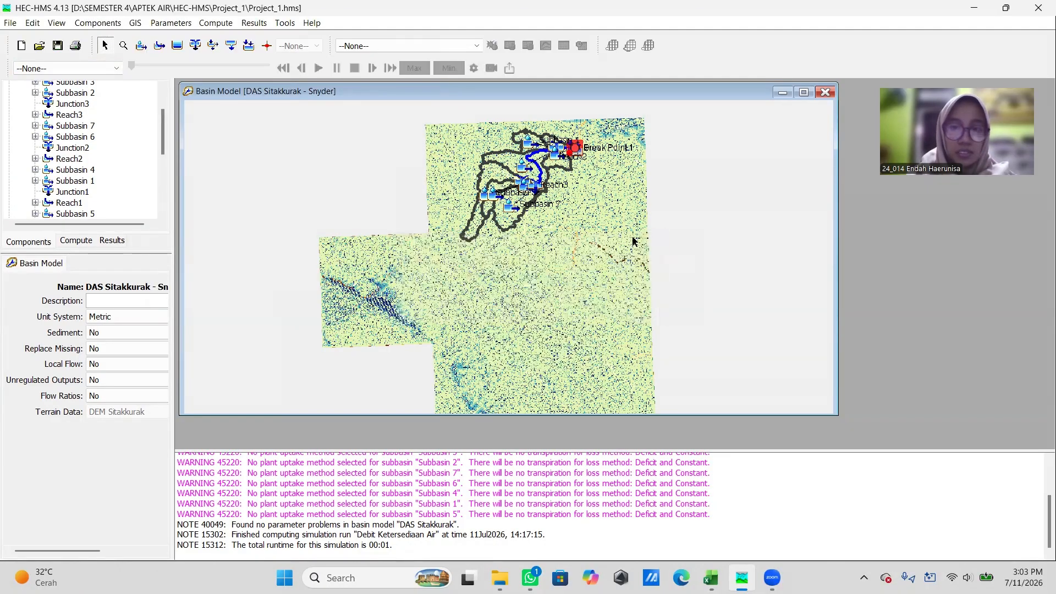
Step: Change the transform method to Snyder Unit Hydrograph : Standard for all subbasins of the Snyder basin model
click(171, 23)
mouse_move(249, 164)
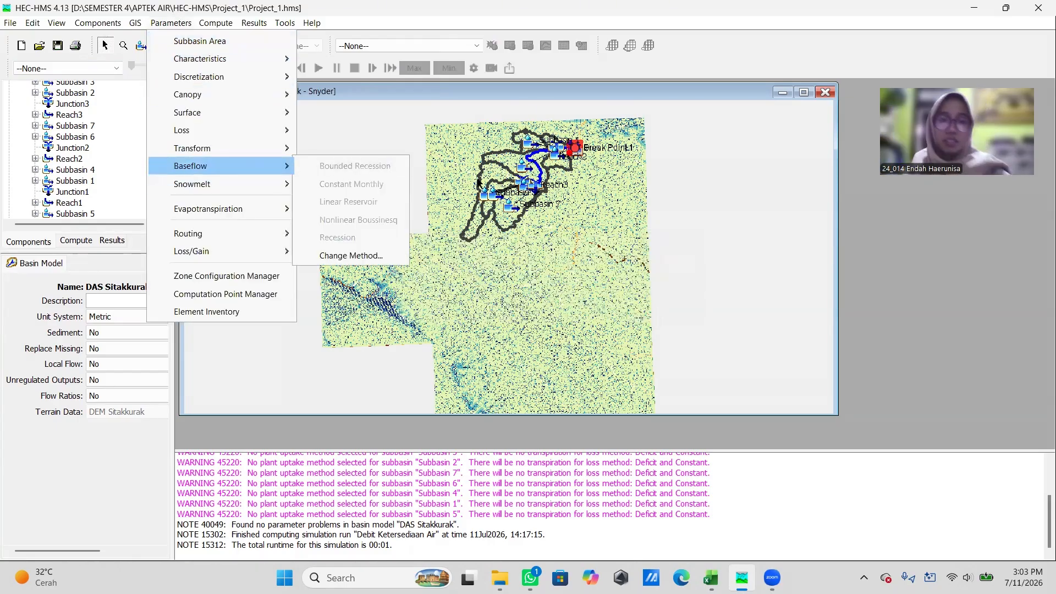
mouse_move(230, 145)
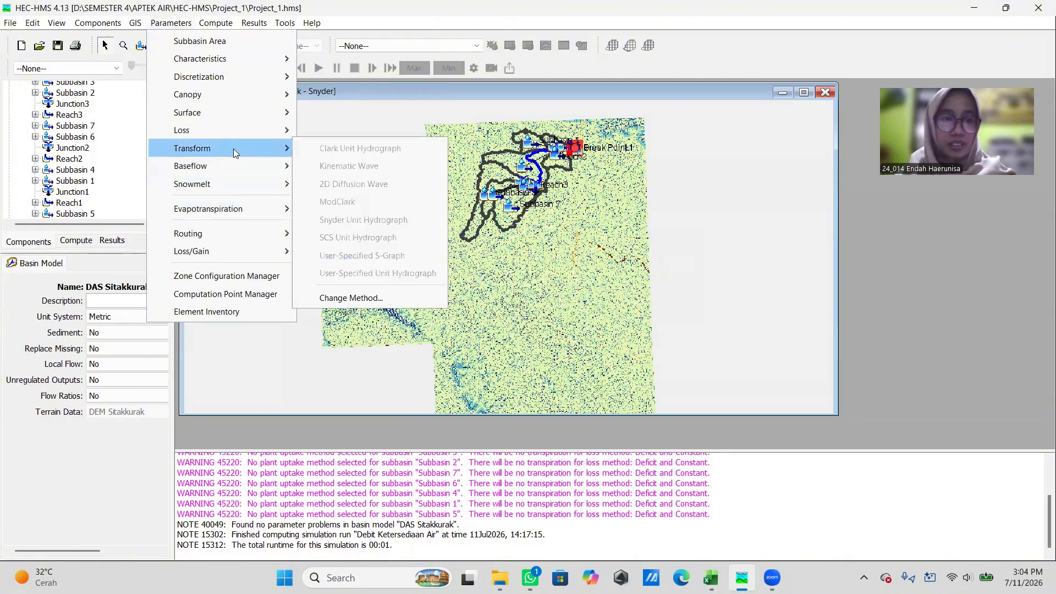
click(356, 299)
click(484, 302)
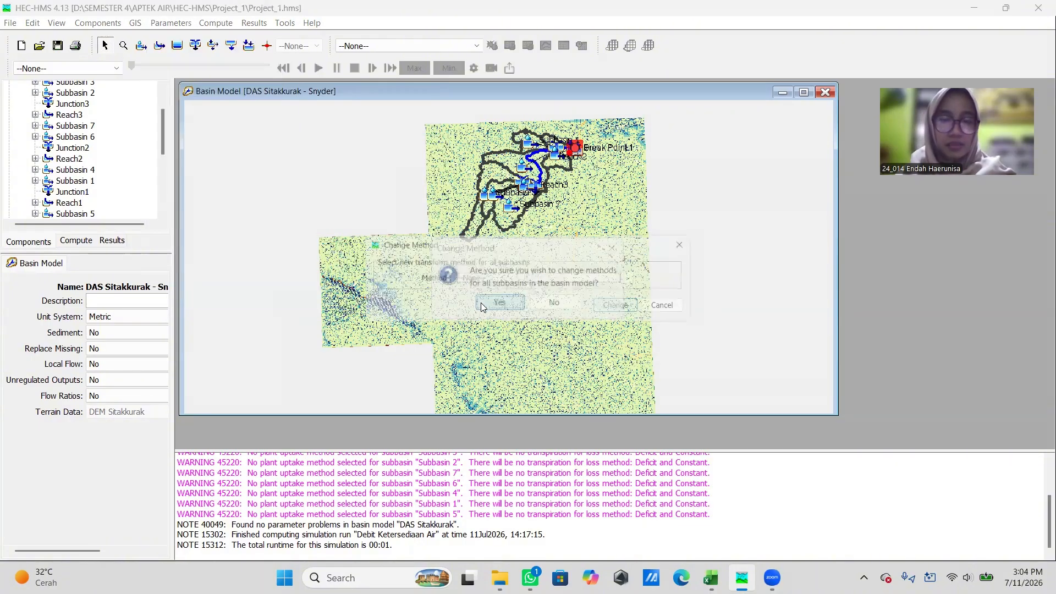
click(570, 282)
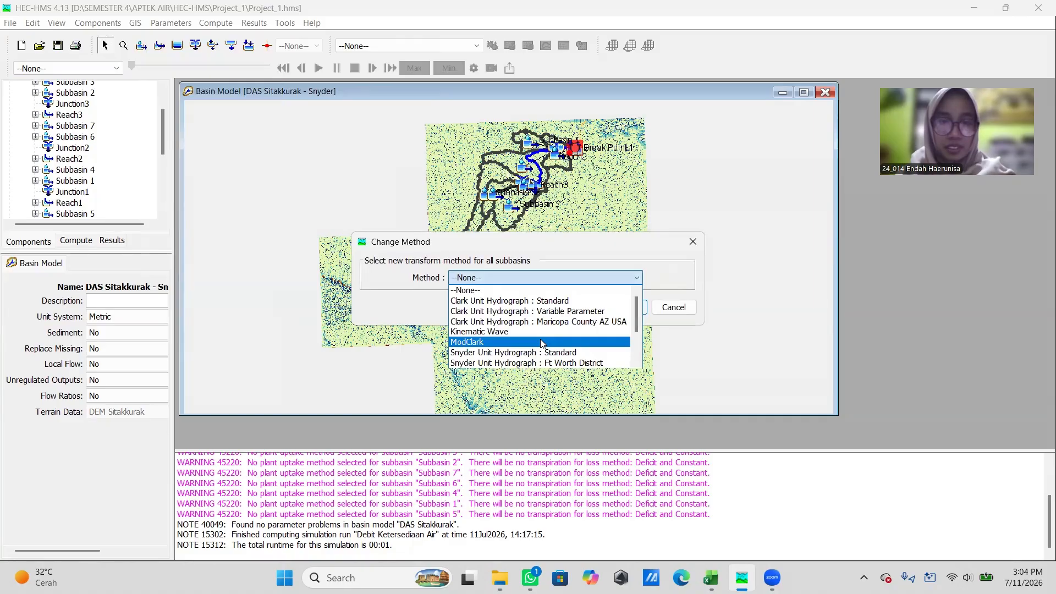
scroll(542, 343, down, 2)
click(544, 302)
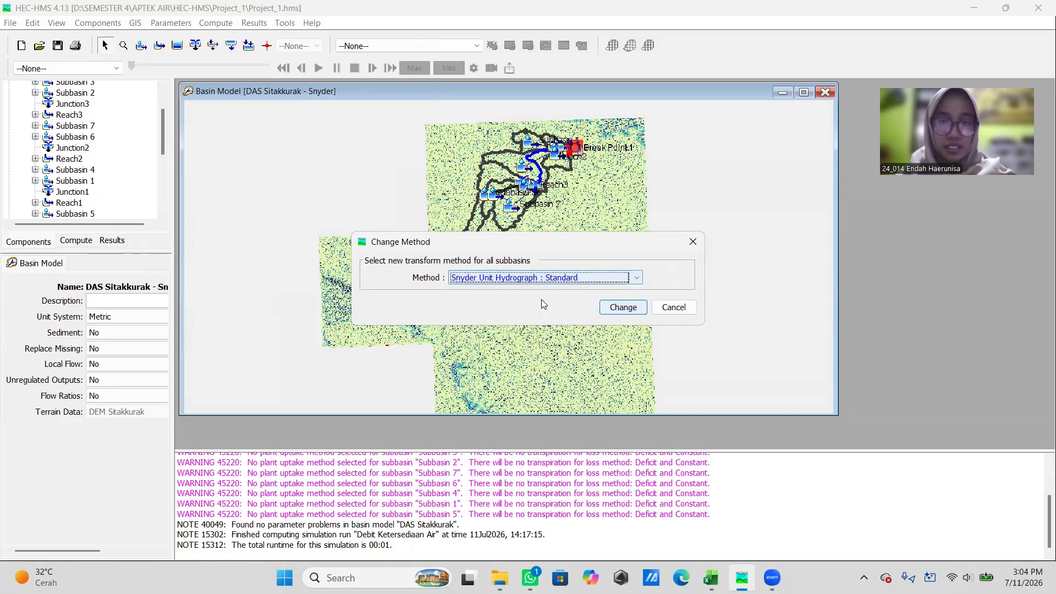
click(619, 308)
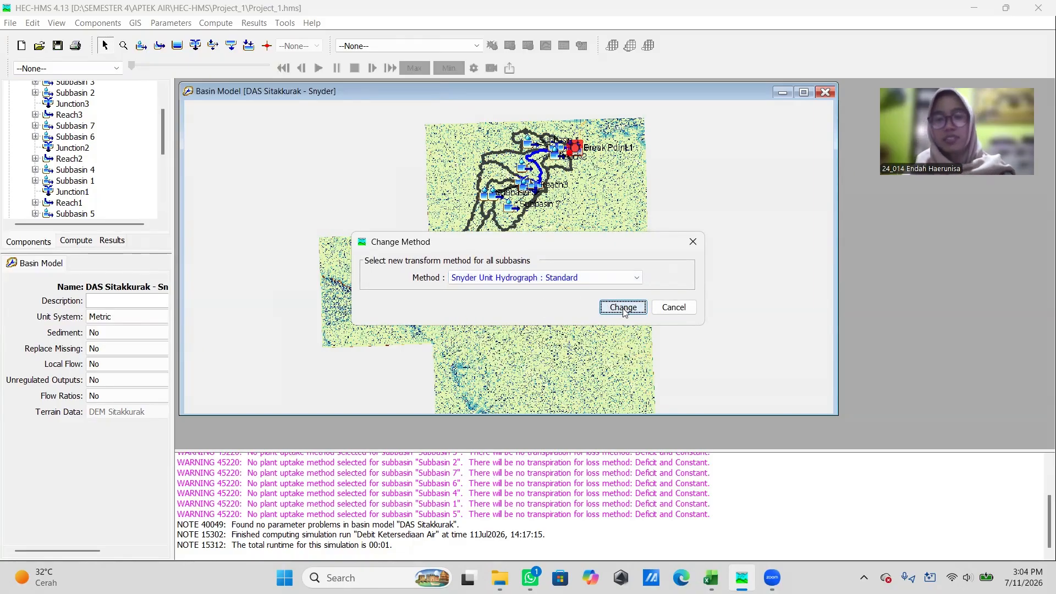
Step: Open the SCS Curve Number loss parameter table for the Snyder basin model, and switch to the hydrology input workbook in Excel
click(171, 22)
mouse_move(199, 134)
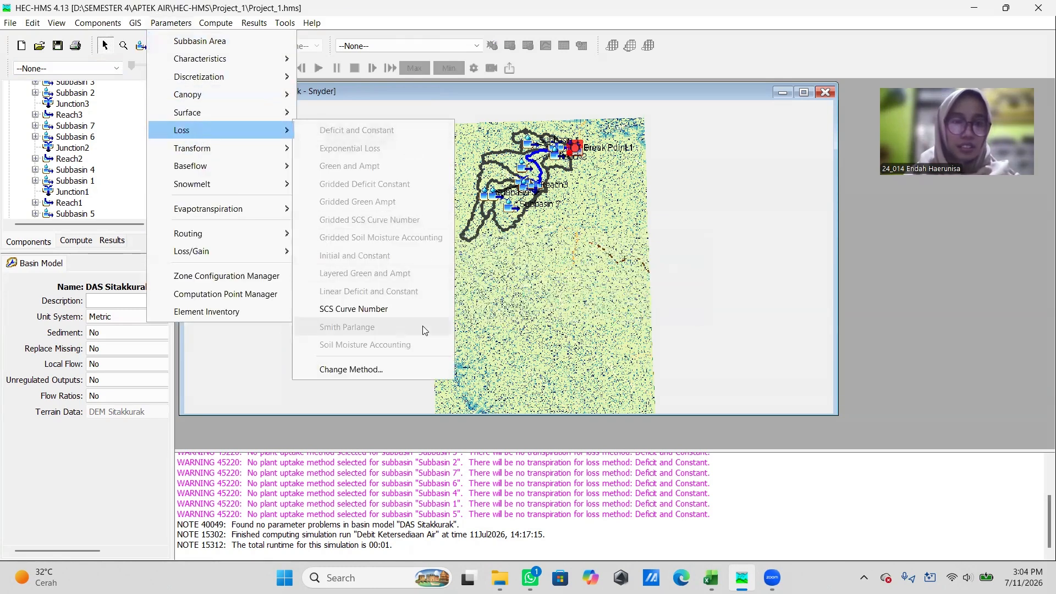
click(416, 304)
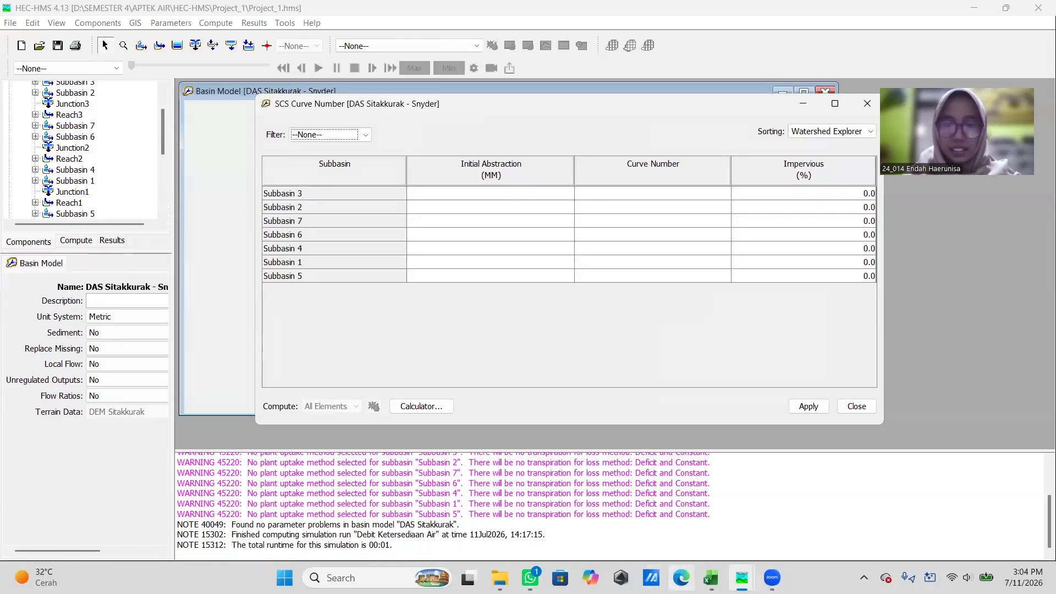
click(712, 578)
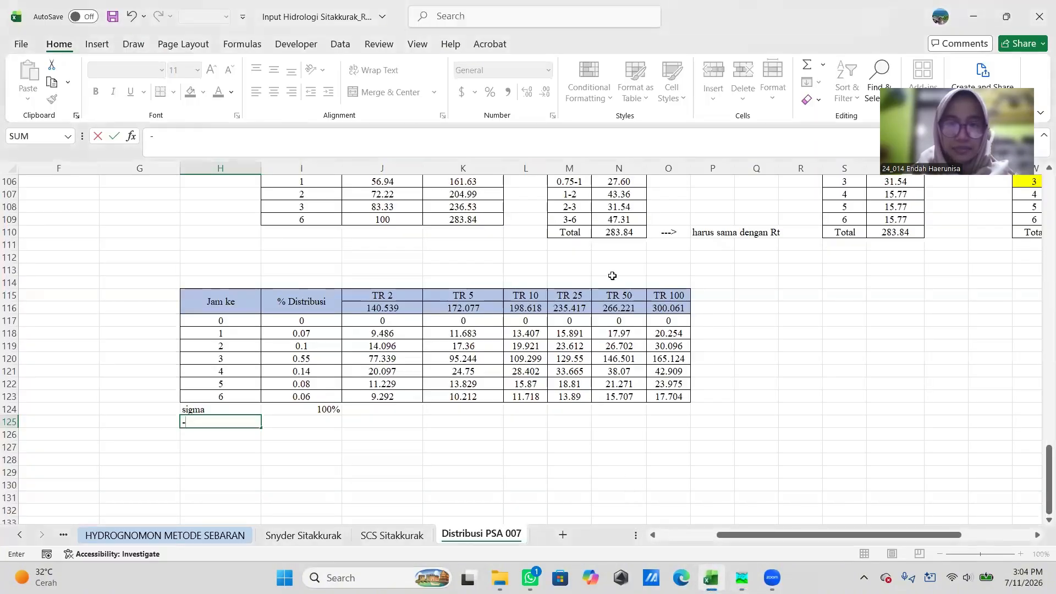
scroll(611, 275, up, 4)
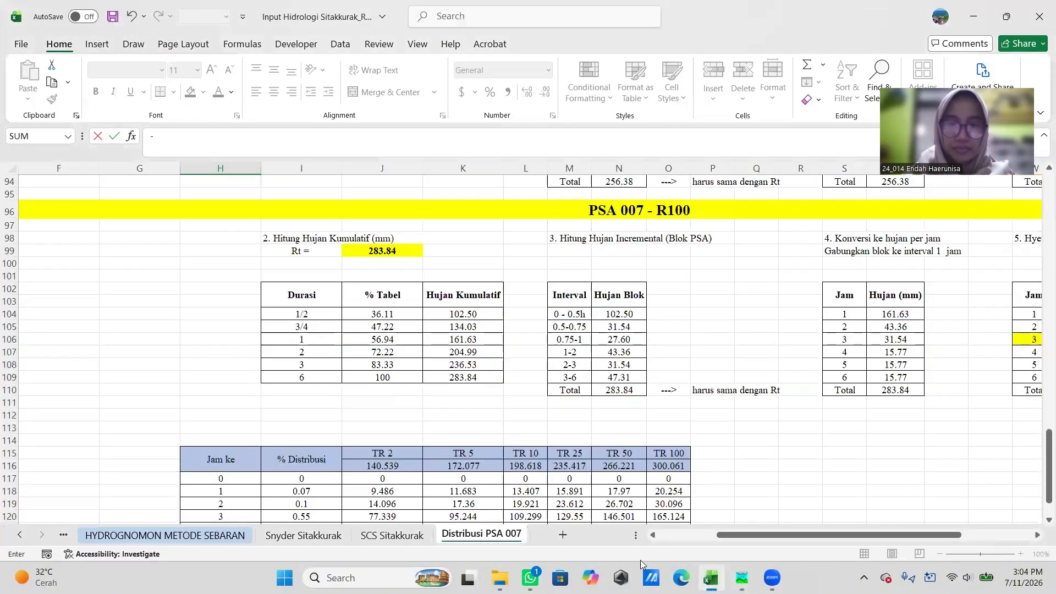
click(246, 539)
click(321, 542)
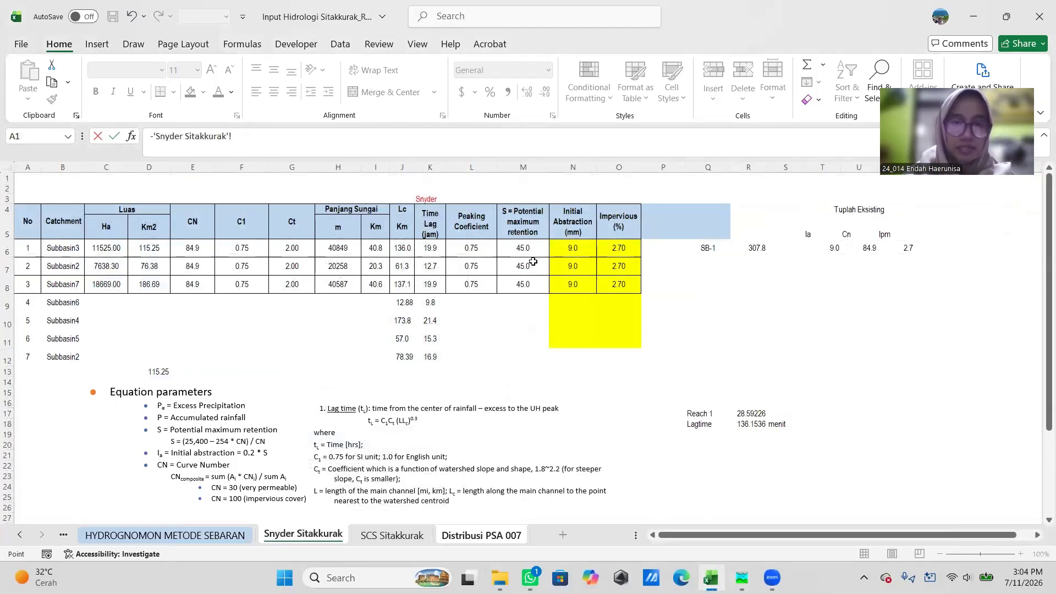
drag(568, 247, 576, 280)
click(577, 249)
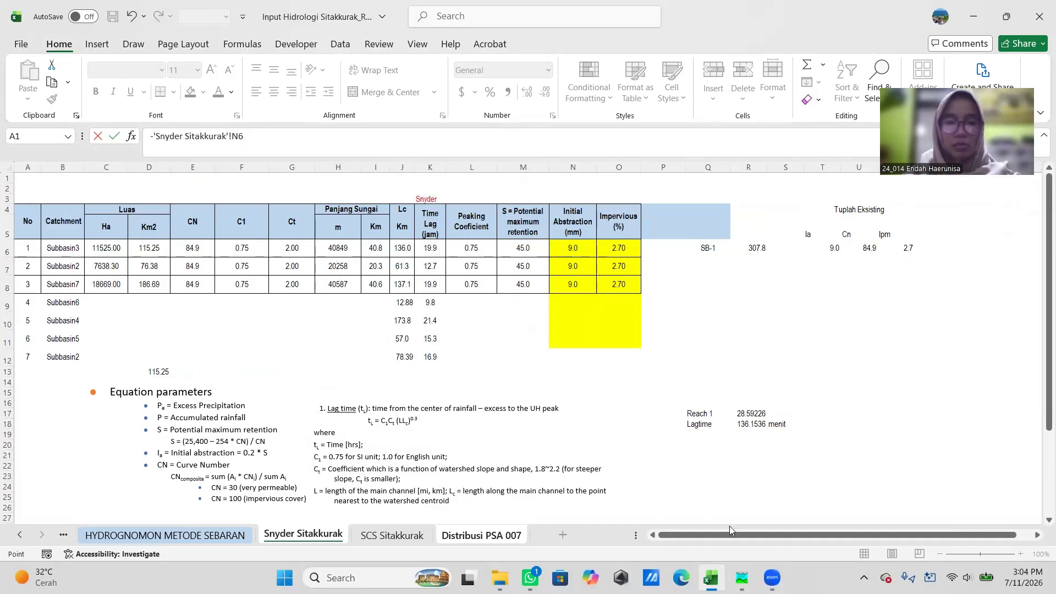
text(+)
click(569, 249)
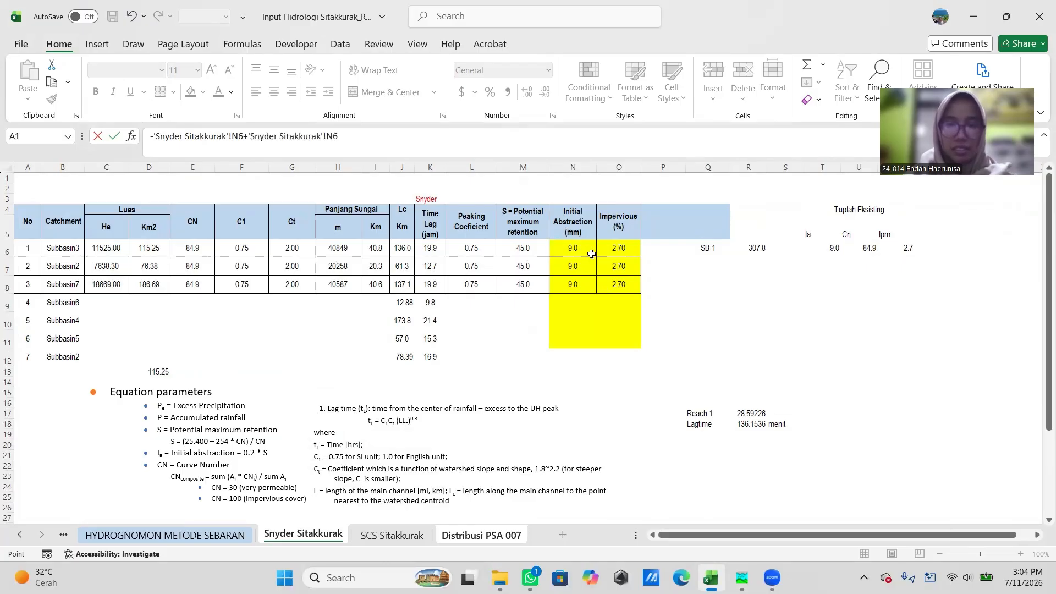
text(+)
click(591, 253)
key(Return)
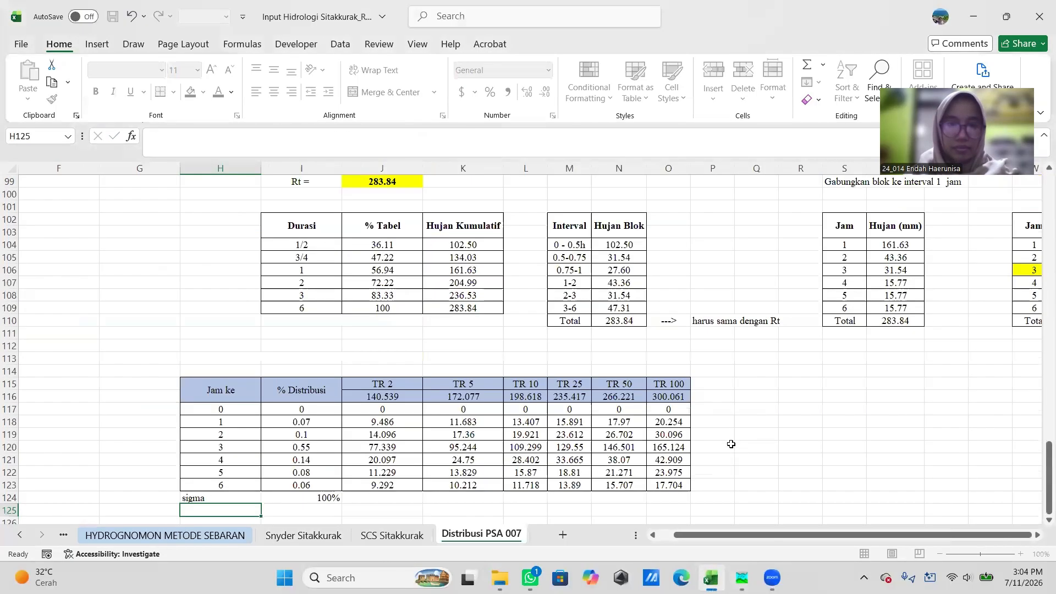
Step: Copy Subbasin3's initial abstraction value from the Snyder Sitakkurak sheet
click(324, 535)
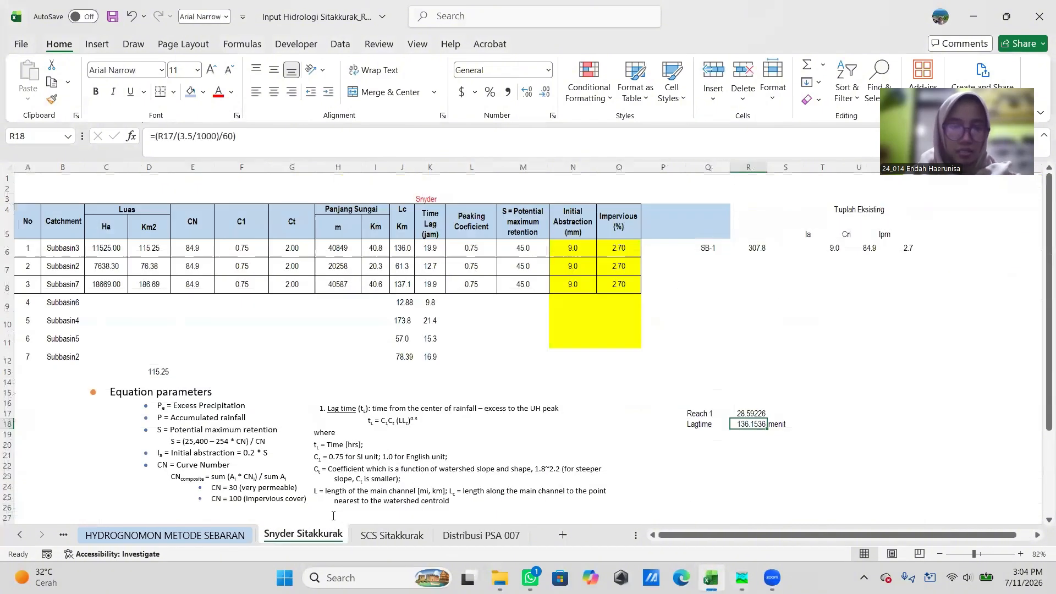
click(569, 246)
key(ctrl+c)
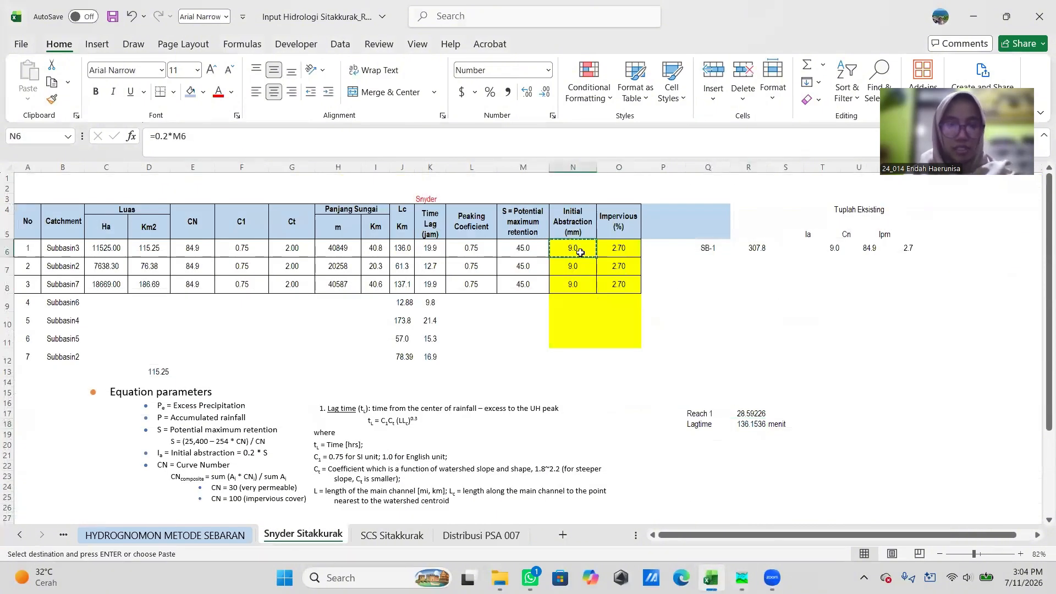
Step: Switch to the HEC-HMS SCS Curve Number table and paste an initial abstraction of 9.0 mm for all seven subbasins
mouse_move(742, 577)
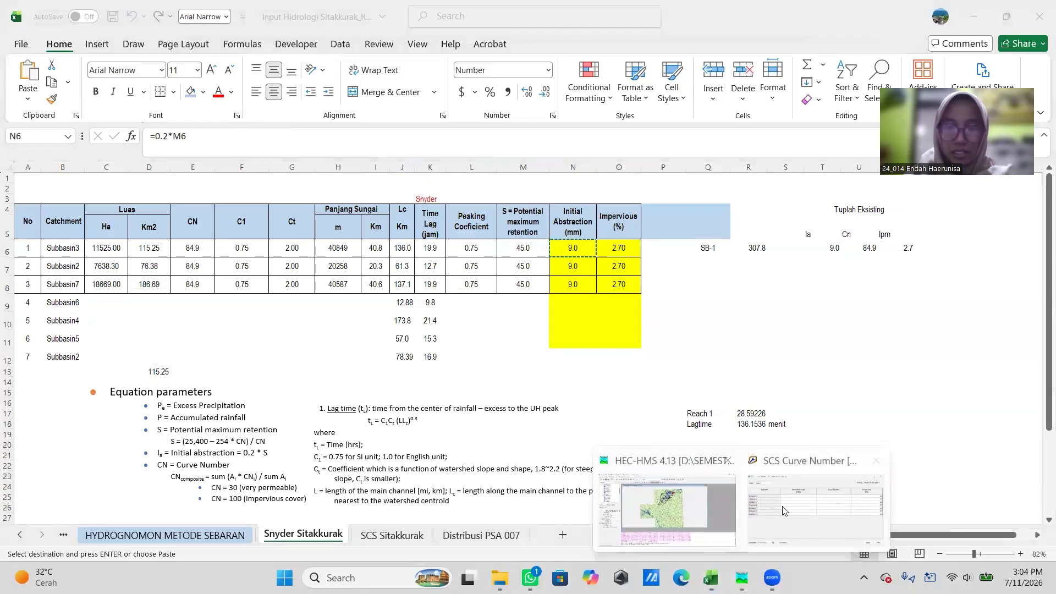
click(817, 506)
click(511, 194)
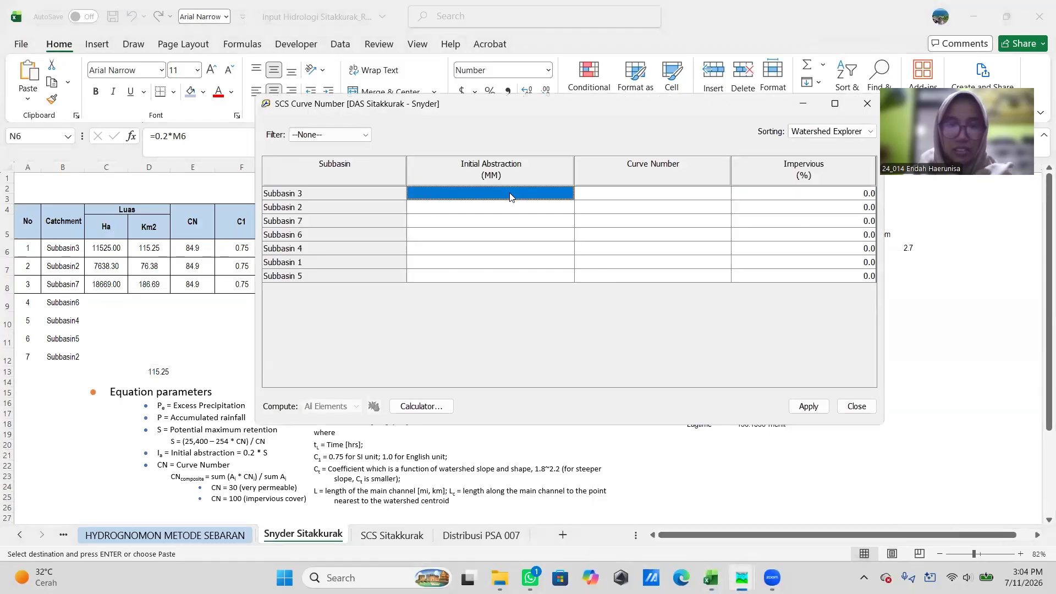
click(516, 207)
key(ctrl+v)
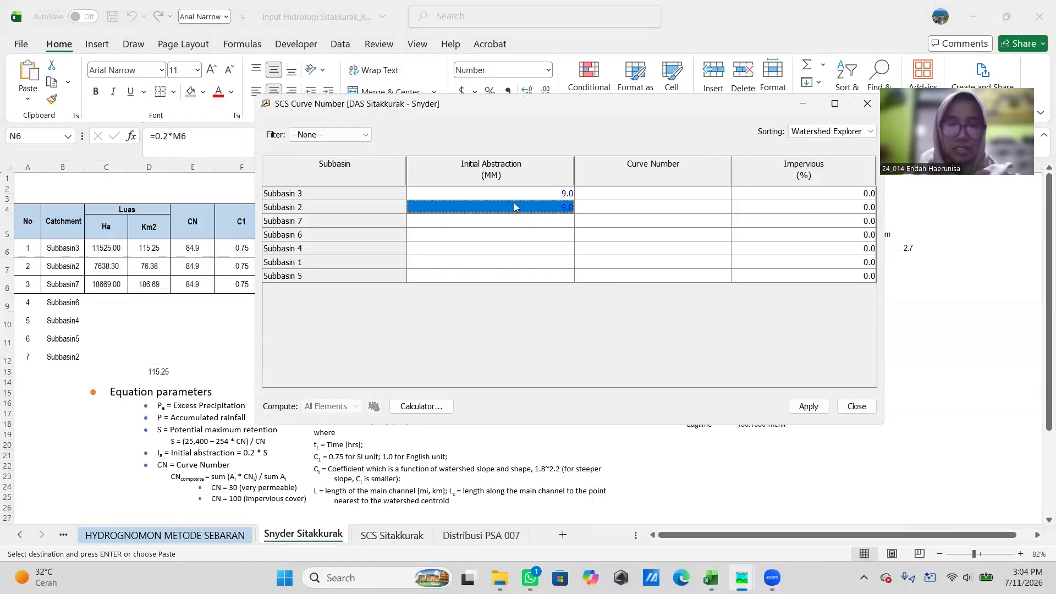
click(516, 223)
click(521, 237)
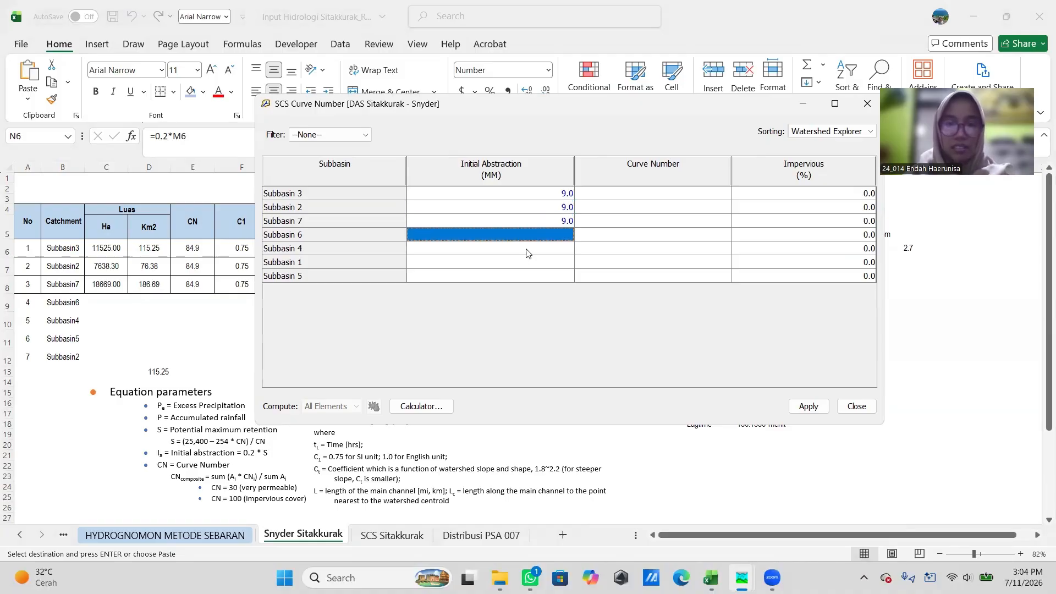
click(526, 253)
key(ctrl+v)
click(528, 264)
key(ctrl+v)
click(529, 275)
key(ctrl+v)
Step: Select Subbasin 3's curve number cell, switch to Excel and copy the CNc total from the land cover table on the PCH SITAKKURAK sheet
click(697, 196)
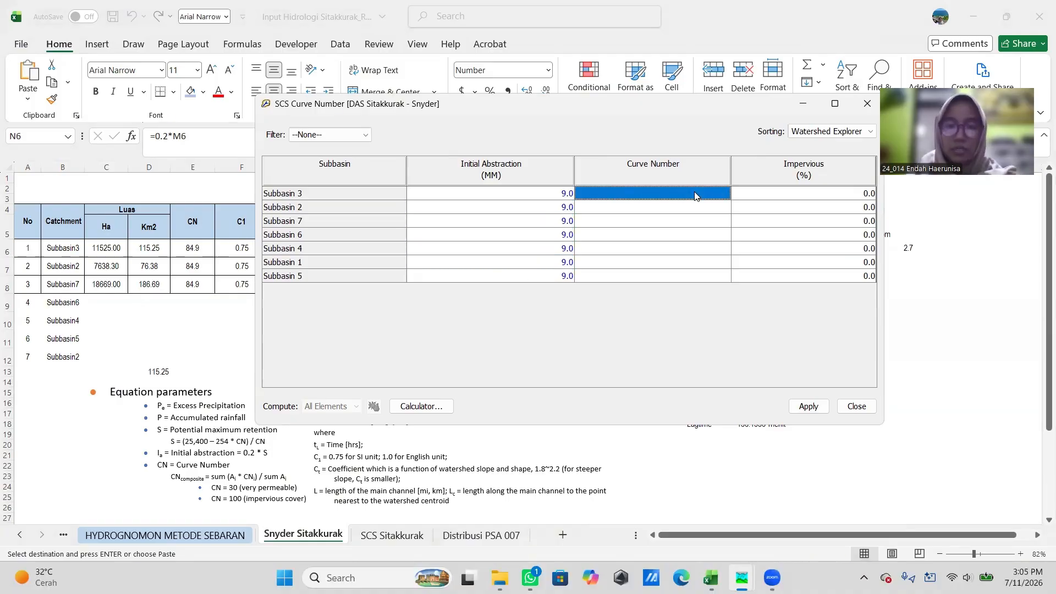
click(712, 578)
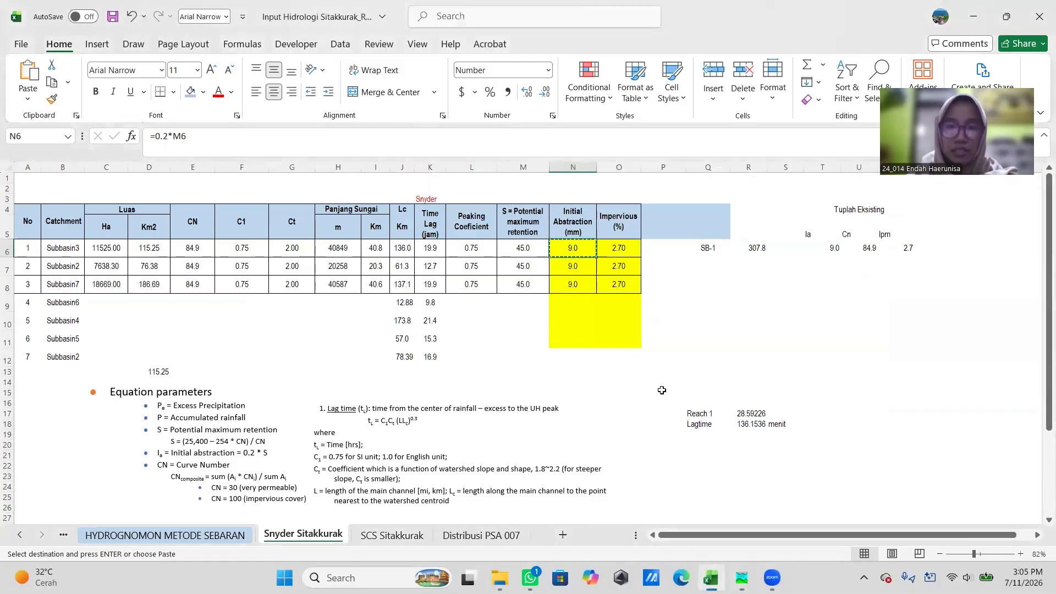
key(Escape)
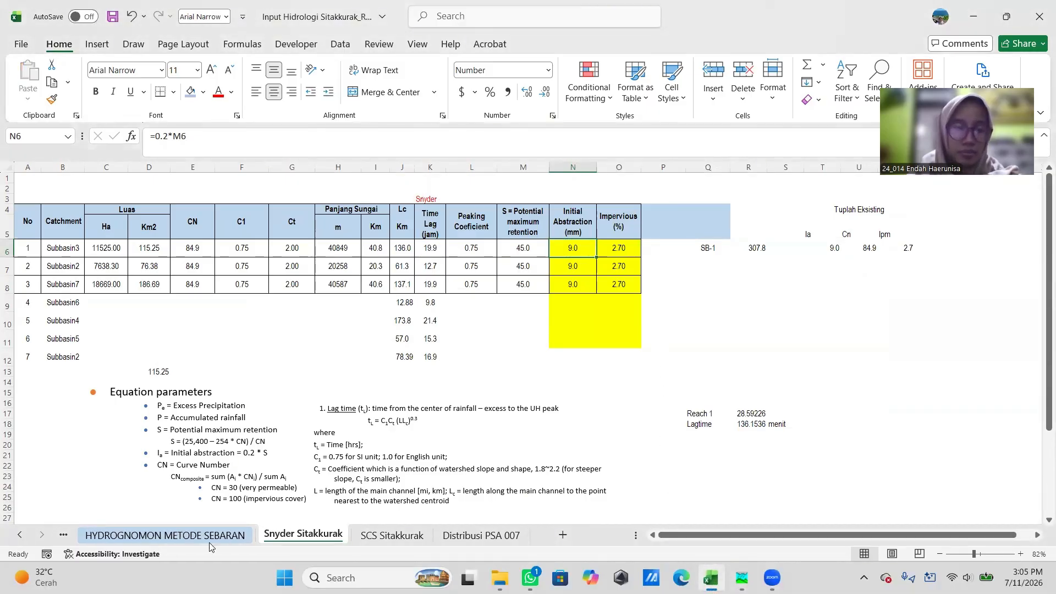
click(21, 536)
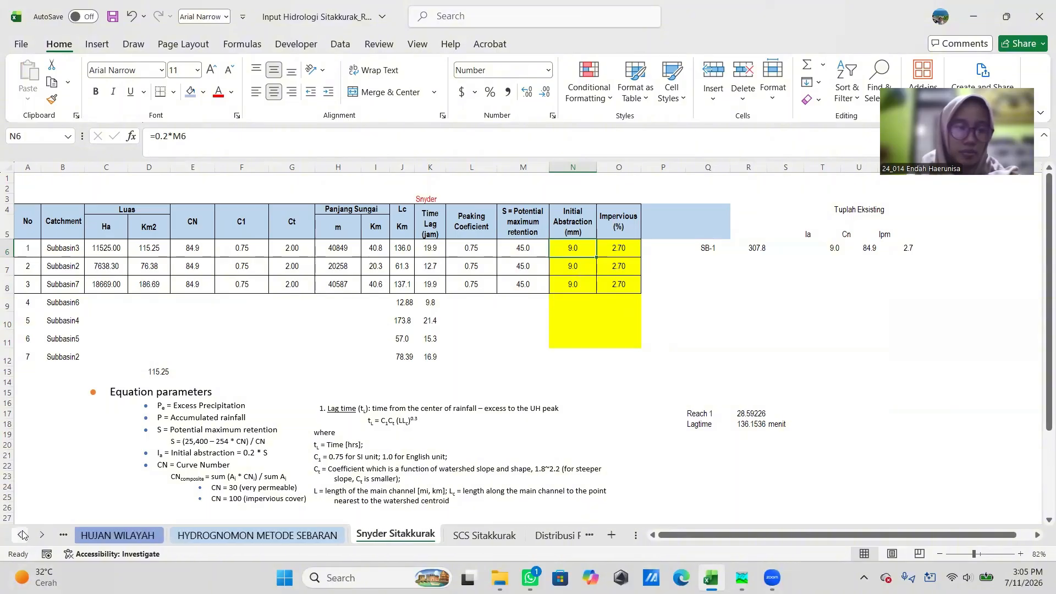
click(21, 535)
click(22, 535)
click(22, 535)
click(22, 535)
click(22, 535)
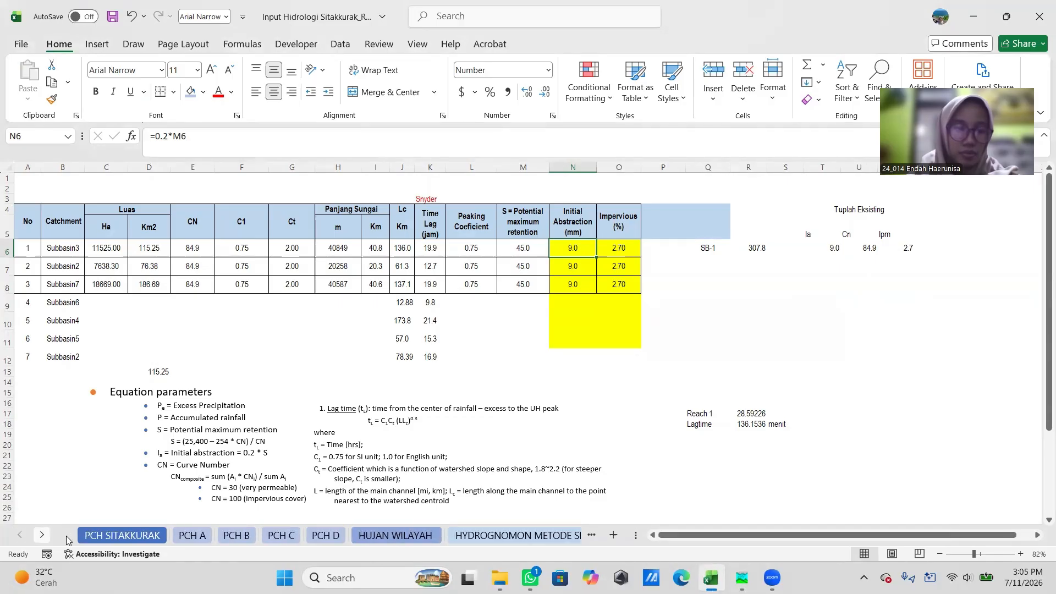
click(102, 539)
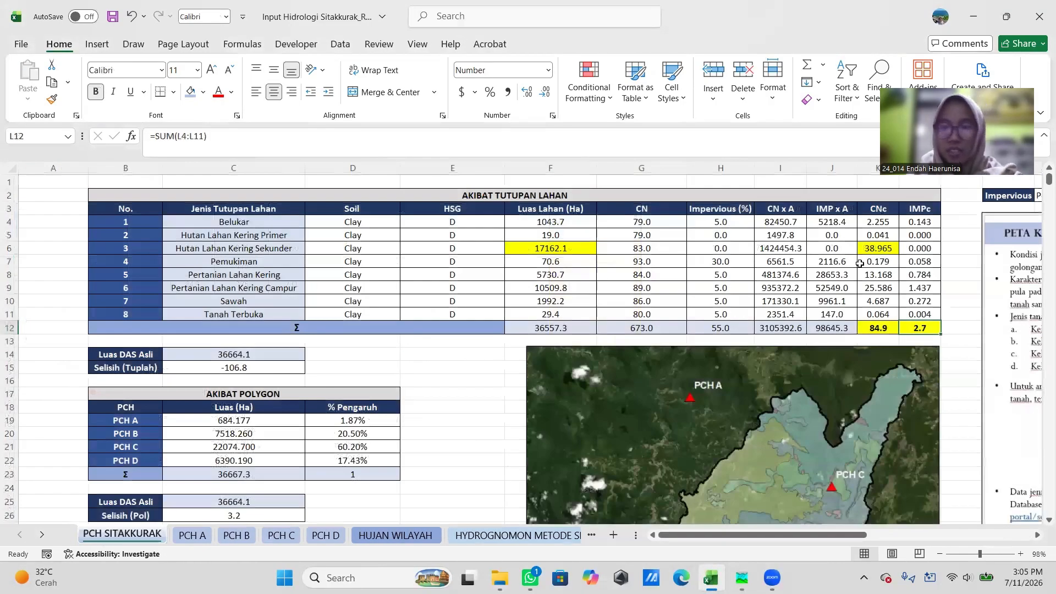
click(894, 328)
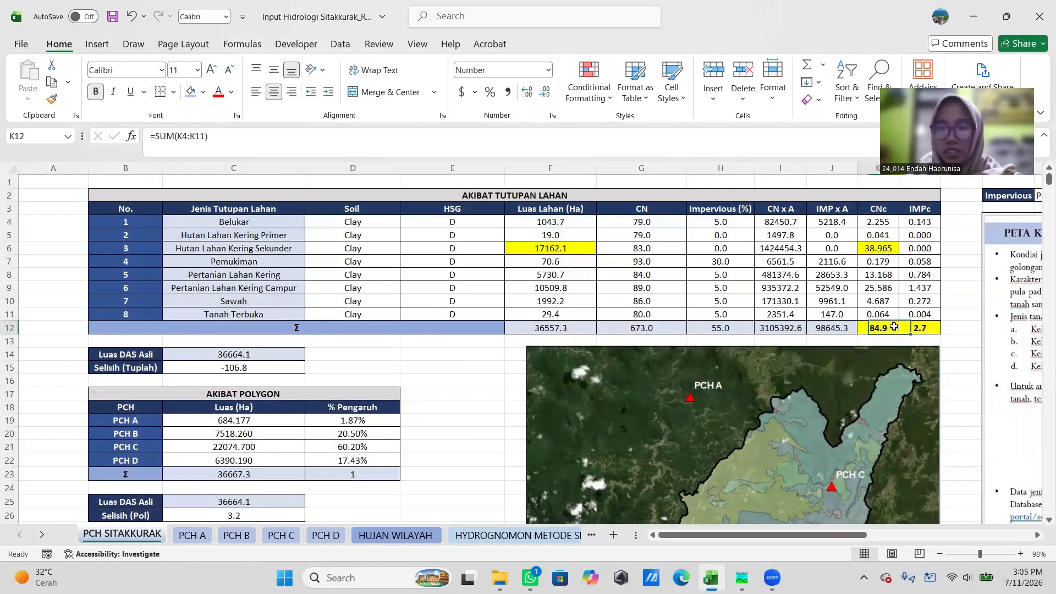
key(ctrl+c)
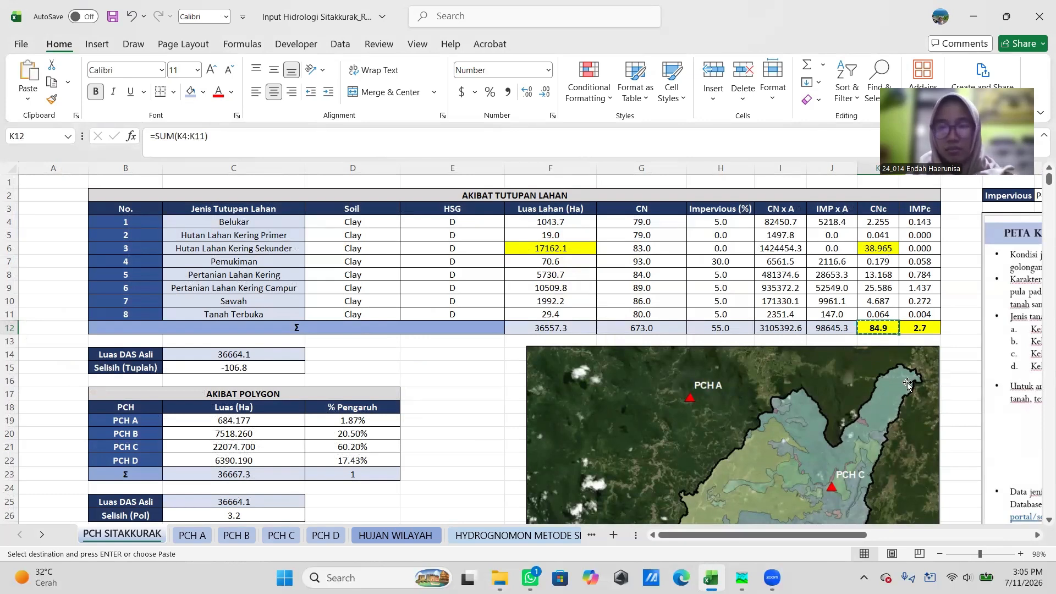
Step: Switch to the HEC-HMS SCS Curve Number table and paste a curve number of 84.9 for all seven subbasins
mouse_move(742, 578)
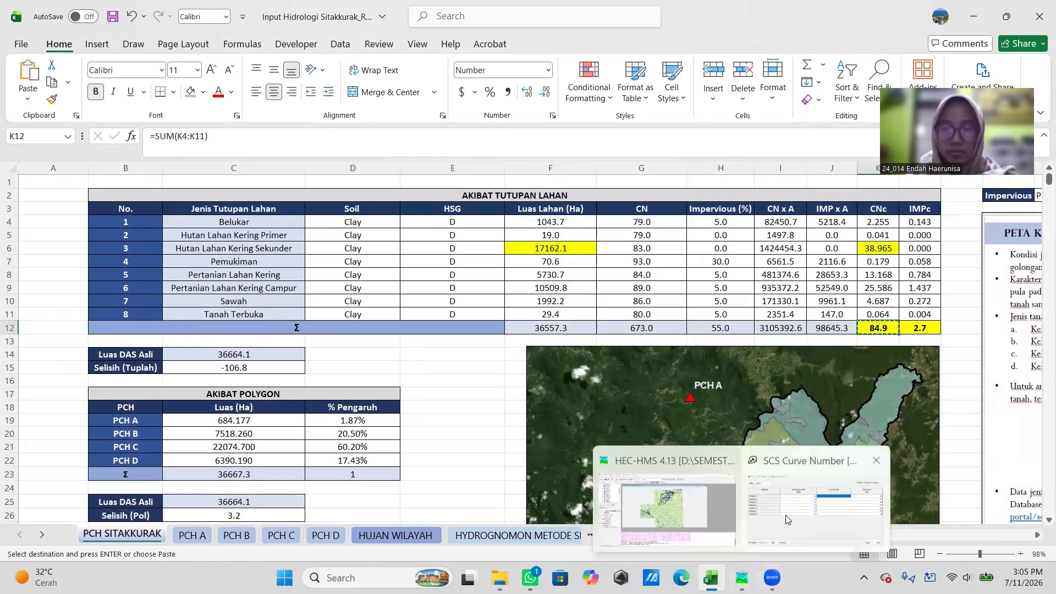
click(752, 527)
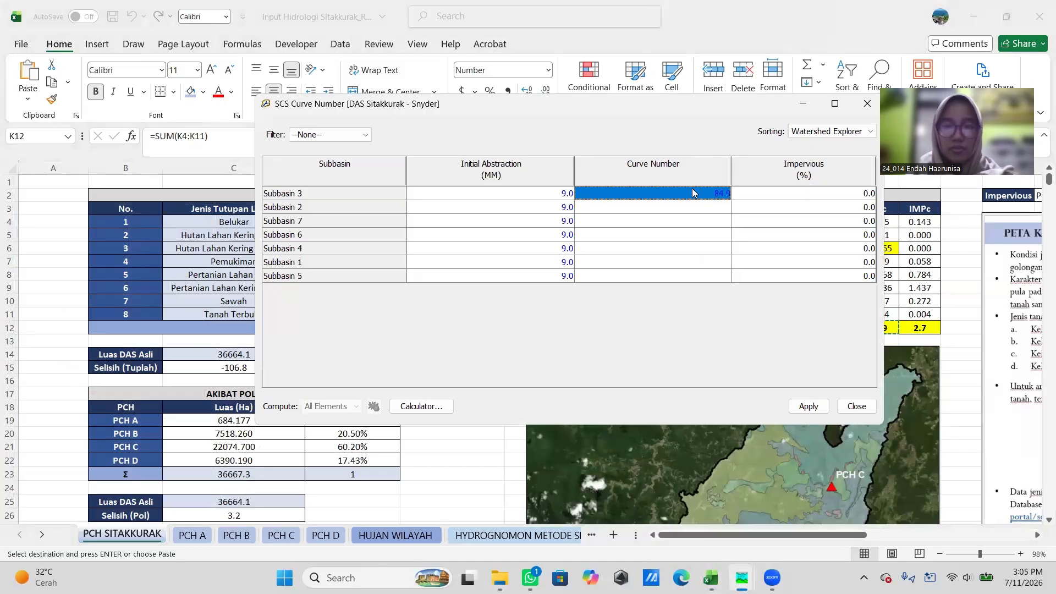
click(695, 211)
click(700, 224)
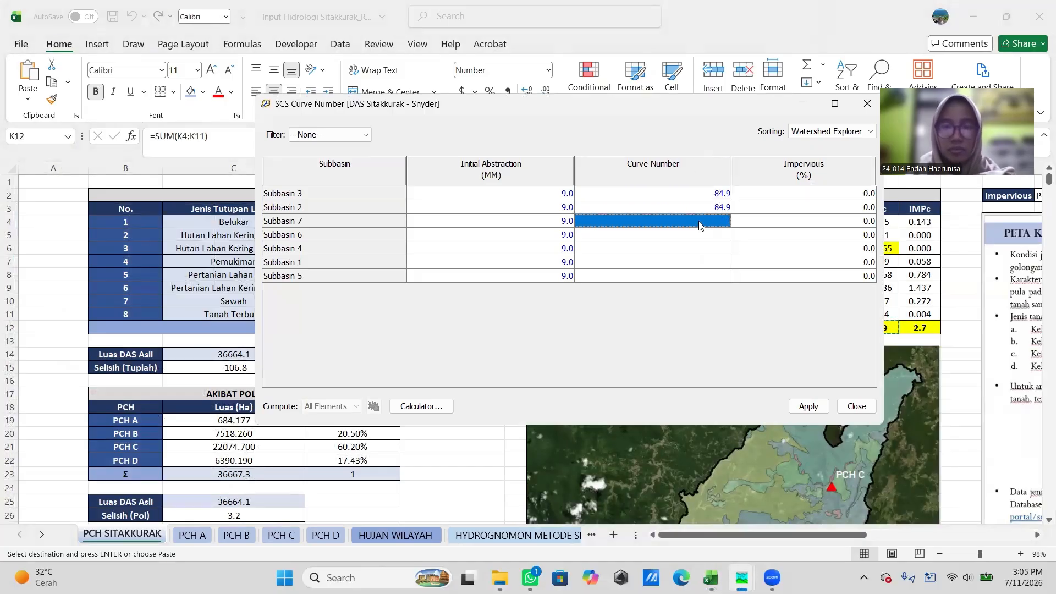
click(700, 238)
key(ctrl+v)
click(699, 251)
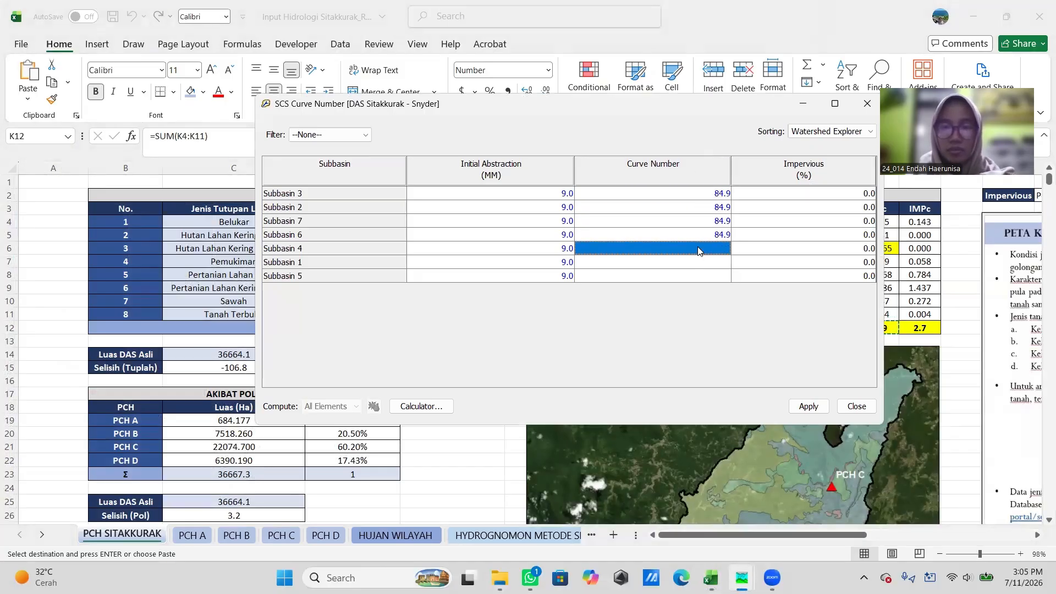
click(700, 262)
click(700, 276)
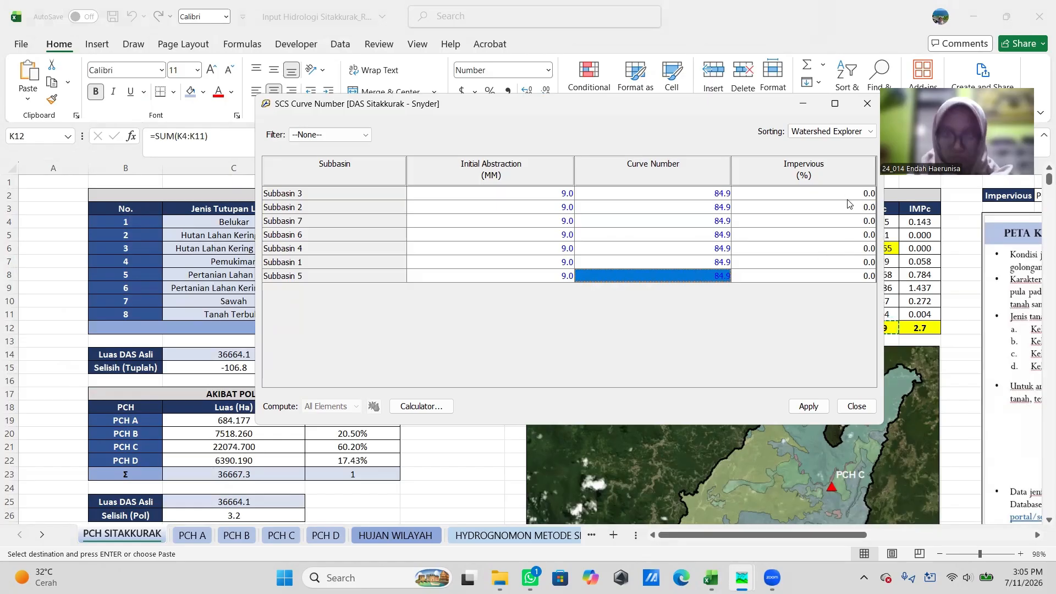
Step: Select Subbasin 3's impervious cell, switch to Excel and copy Subbasin3's impervious percentage from the Snyder Sitakkurak sheet
click(816, 193)
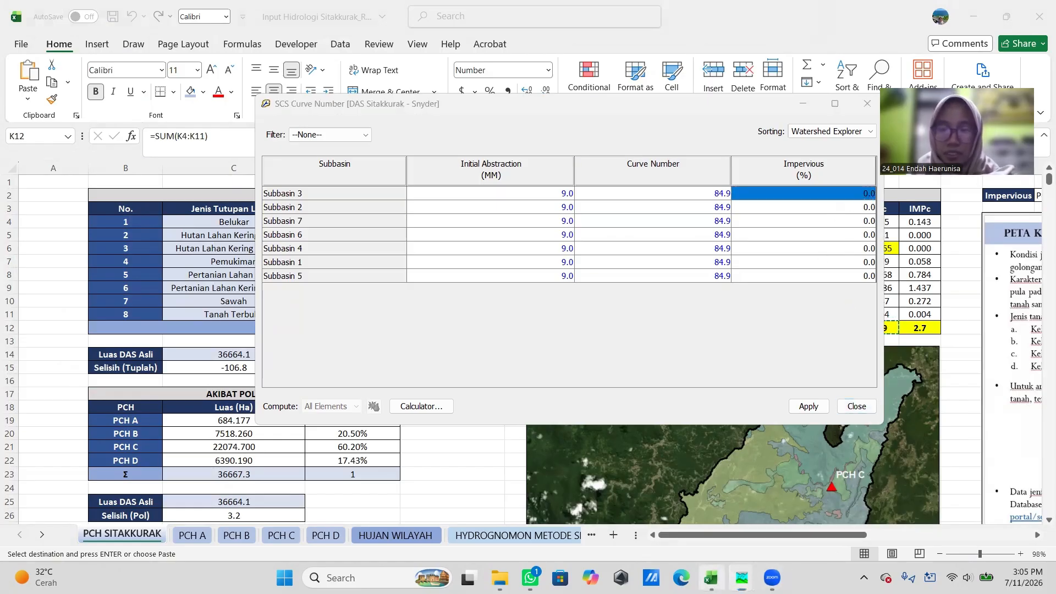
click(710, 577)
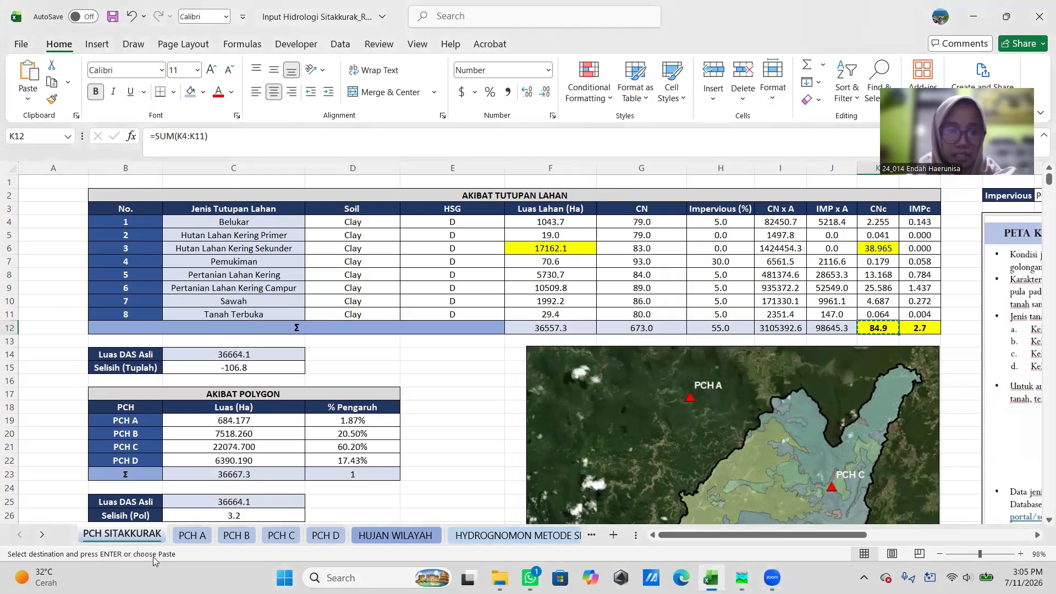
click(43, 534)
click(43, 534)
click(43, 534)
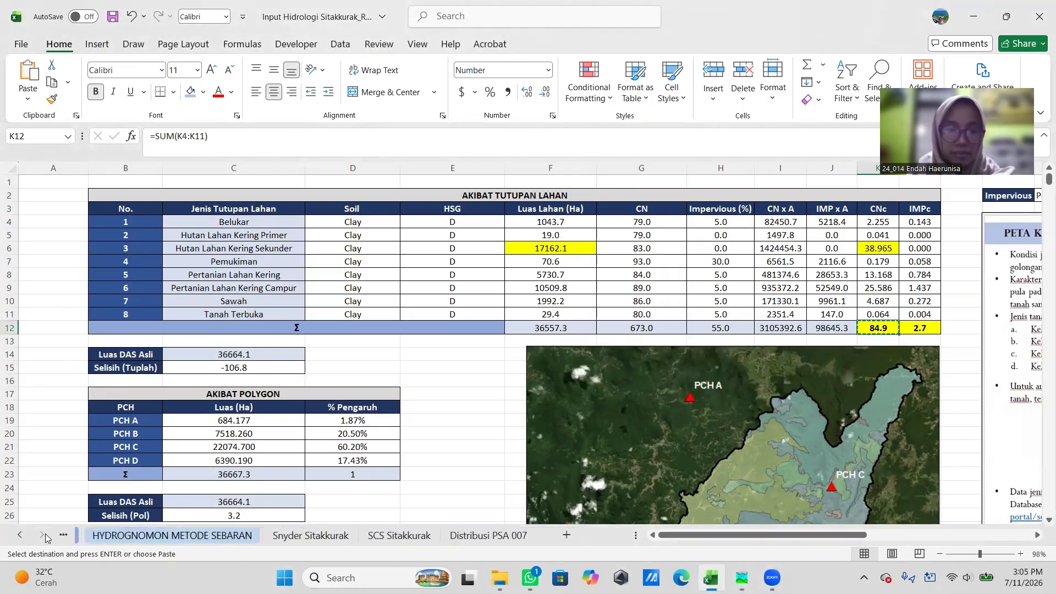
click(304, 536)
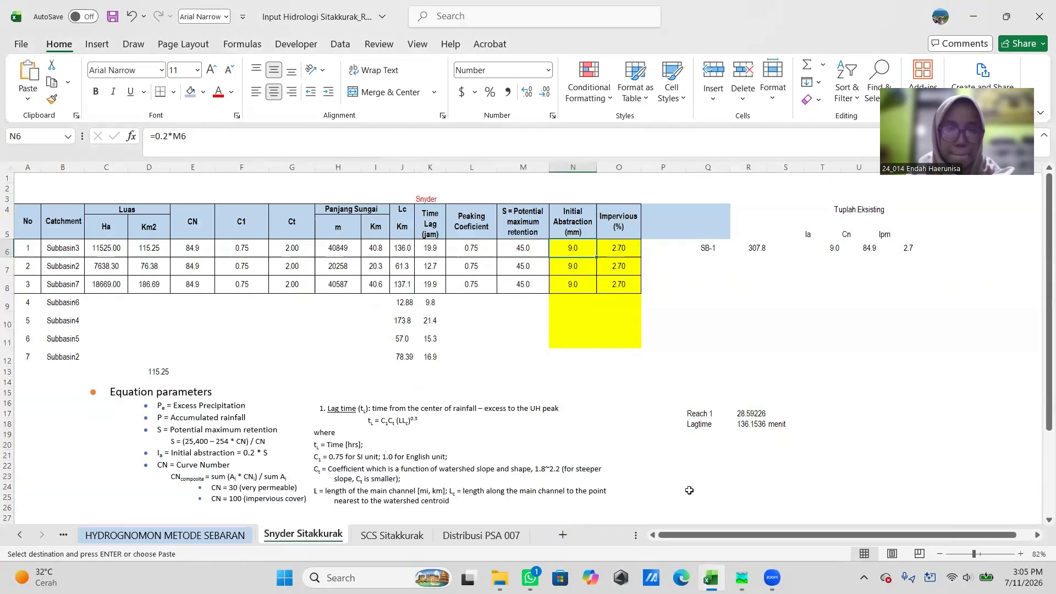
click(631, 250)
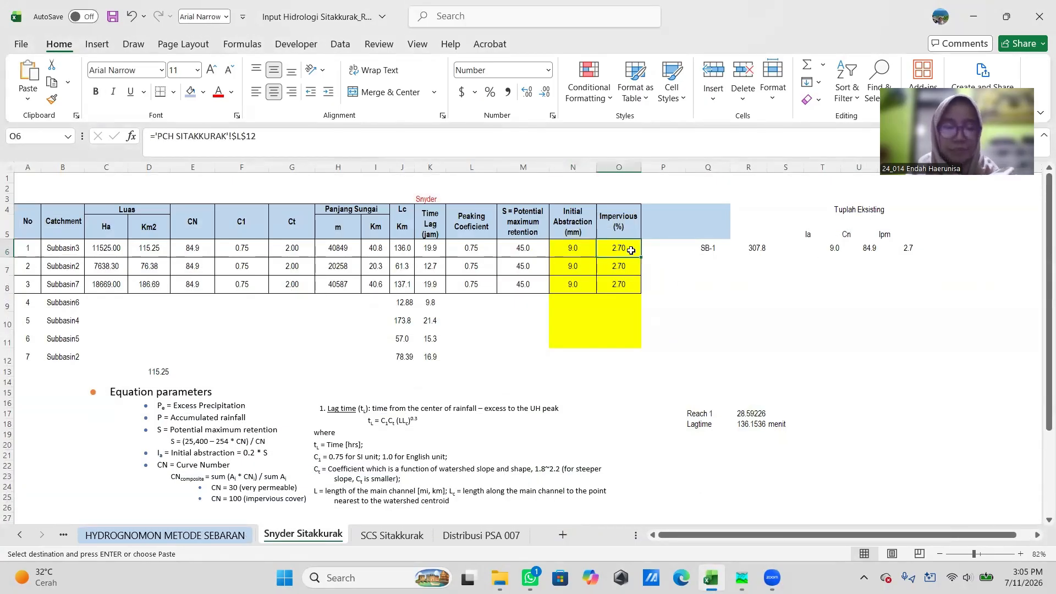
key(ctrl+c)
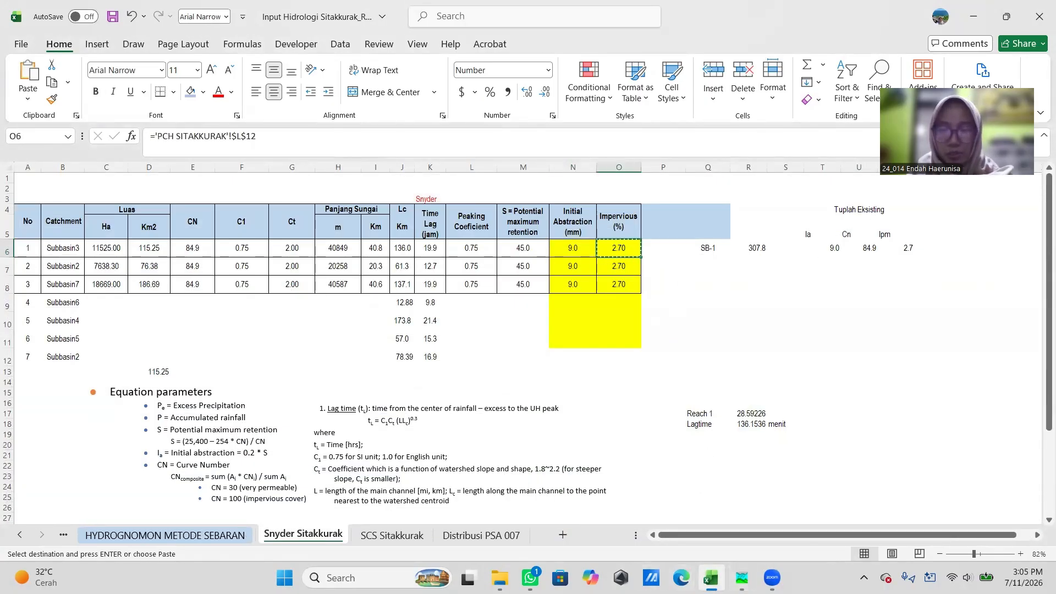
Step: Switch to the HEC-HMS SCS Curve Number table, paste 2.7% impervious for all seven subbasins, then apply and close the table
click(744, 576)
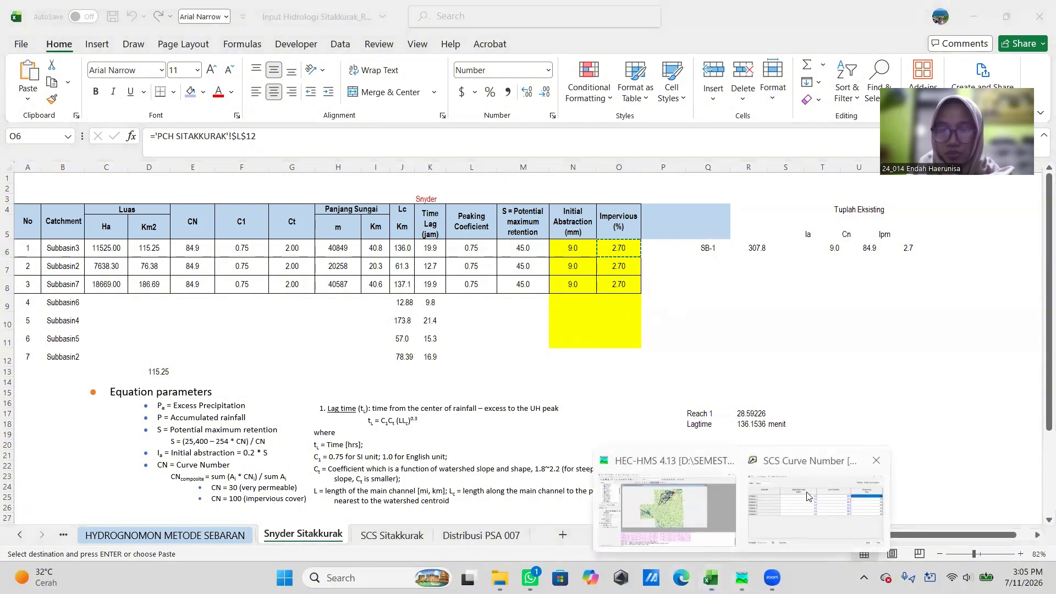
click(800, 498)
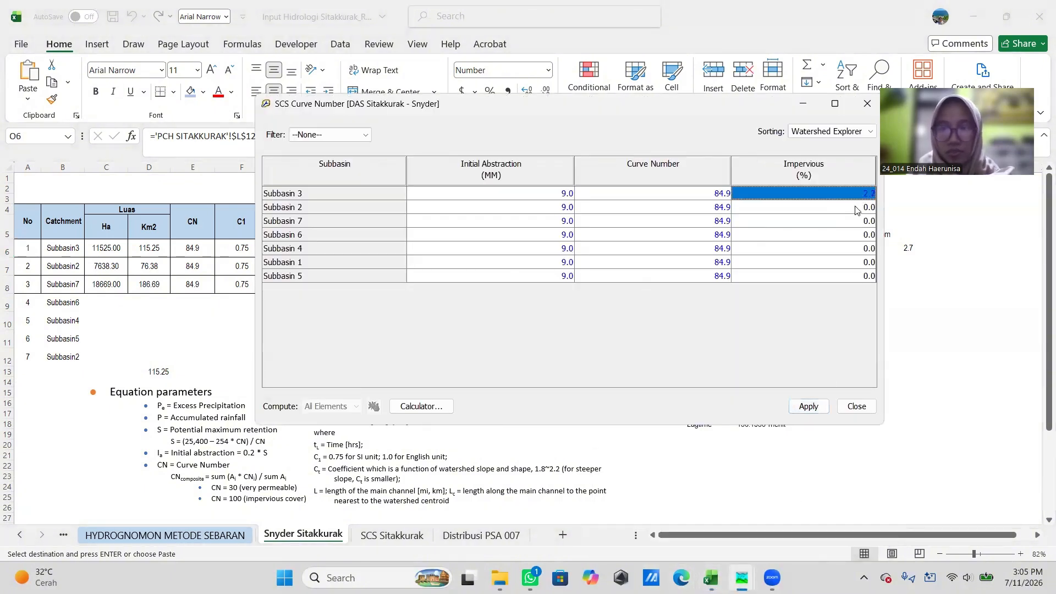
click(856, 208)
click(857, 220)
key(ctrl+v)
click(856, 237)
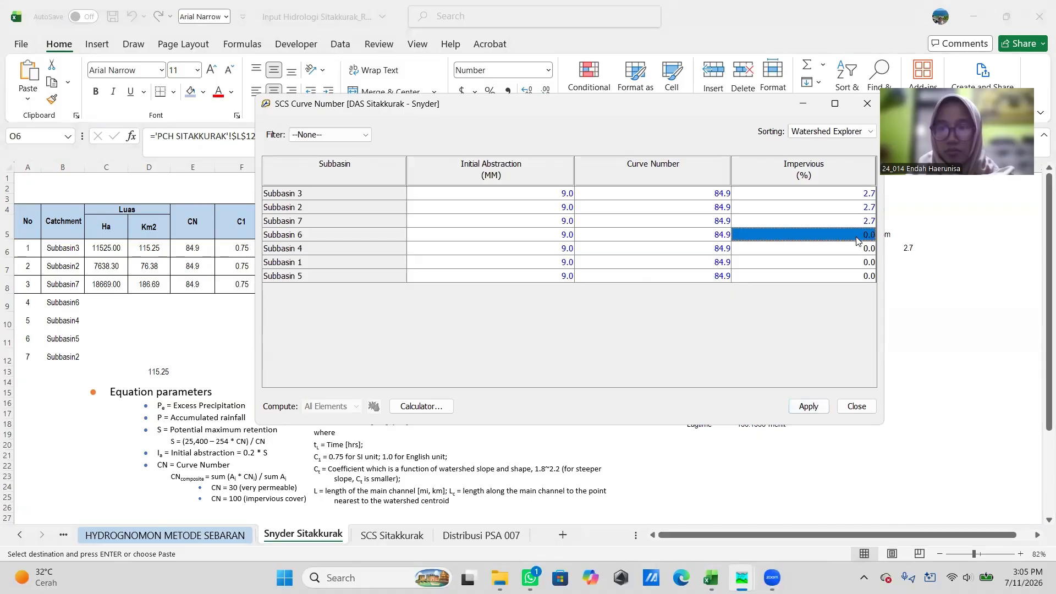
click(856, 251)
key(ctrl+v)
click(856, 263)
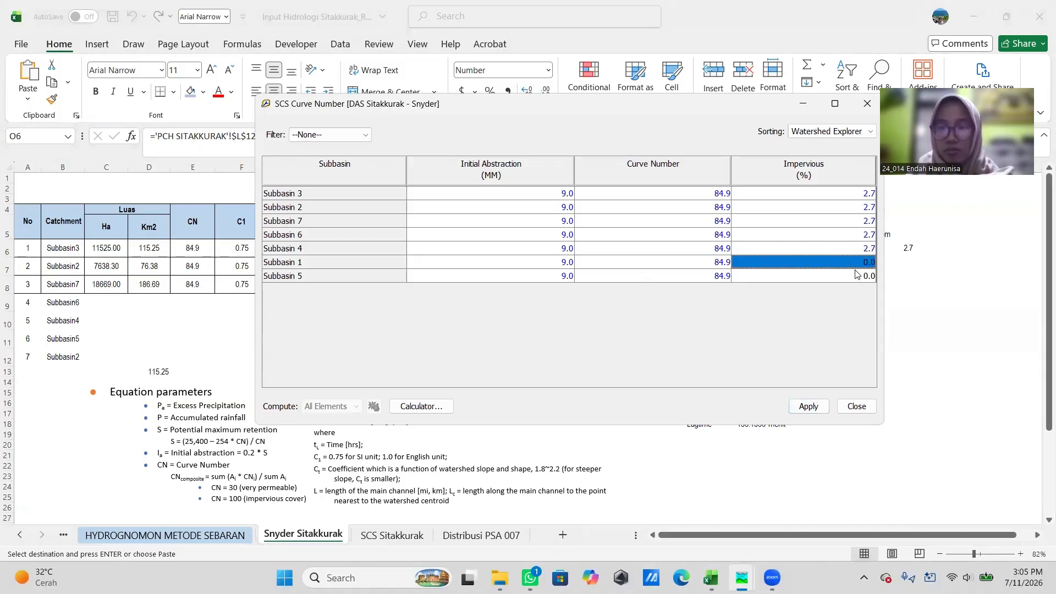
click(853, 276)
key(ctrl+v)
click(809, 406)
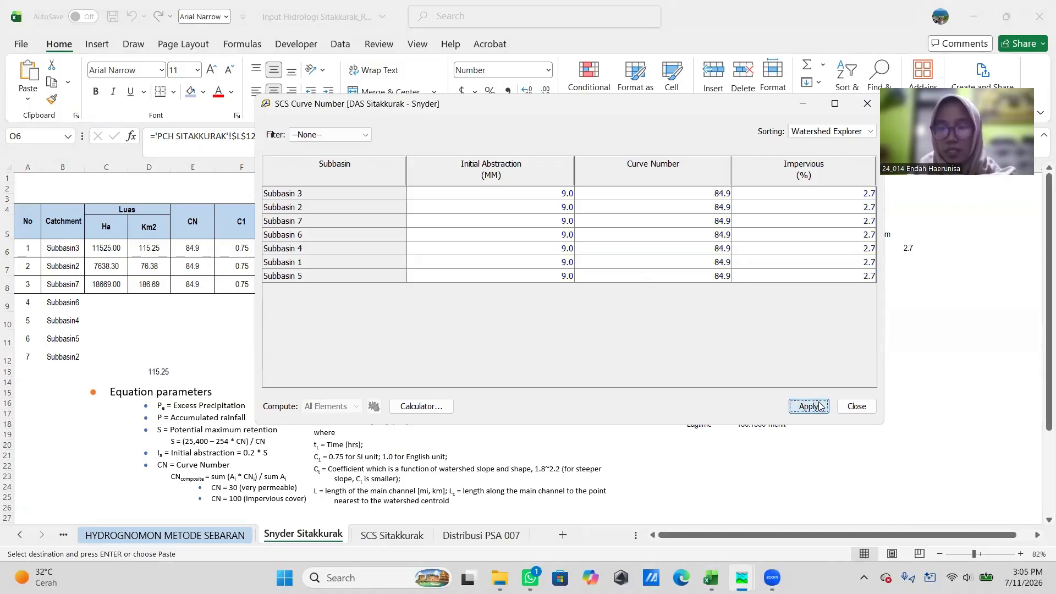
click(855, 407)
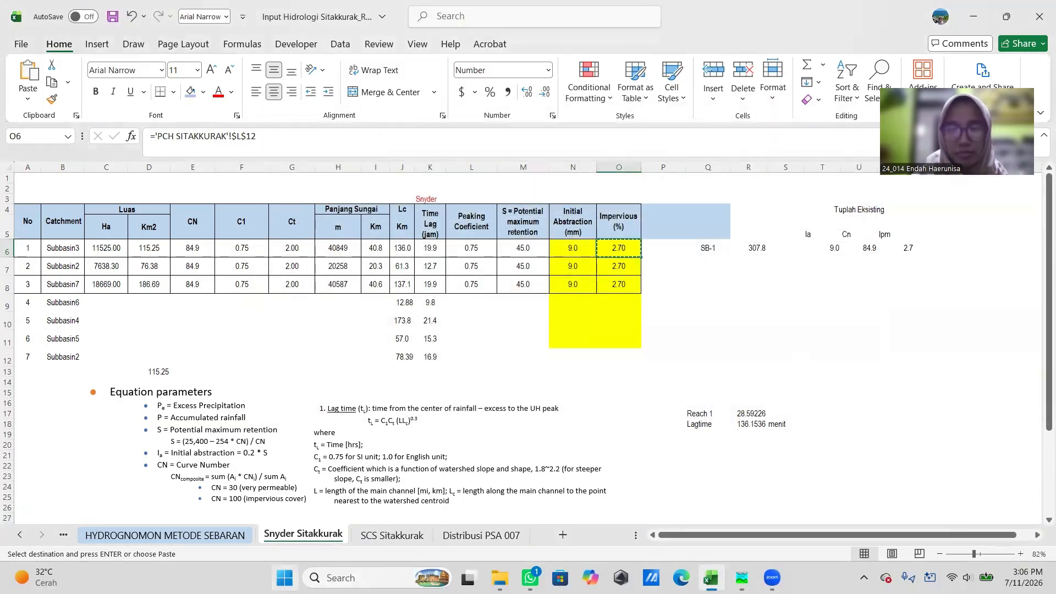
Step: Switch to the main HEC-HMS window and open the Snyder Unit Hydrograph transform table for DAS Sitakkurak - Snyder
click(742, 577)
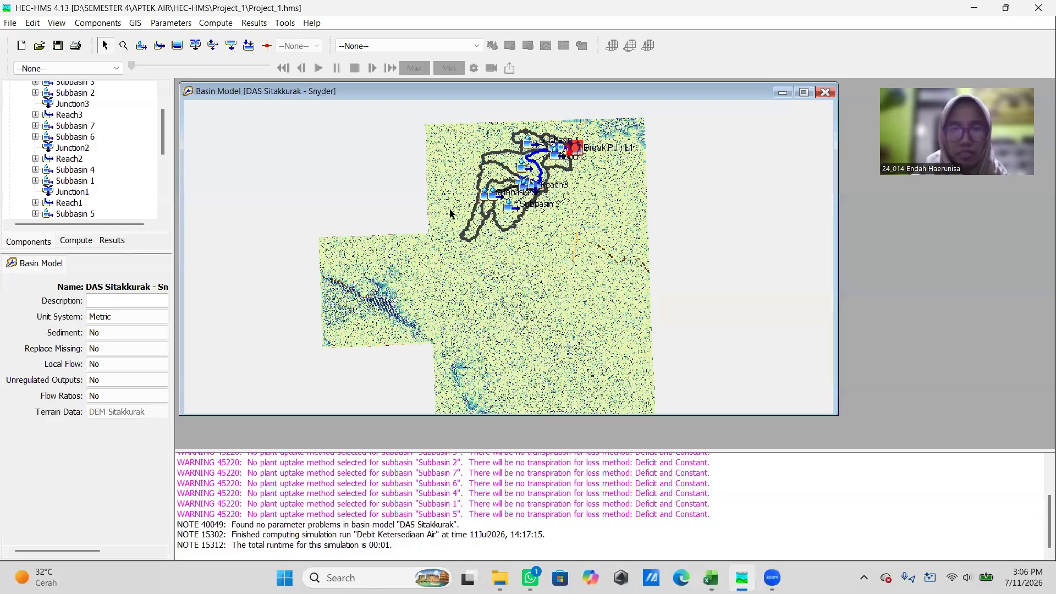
click(170, 23)
mouse_move(216, 248)
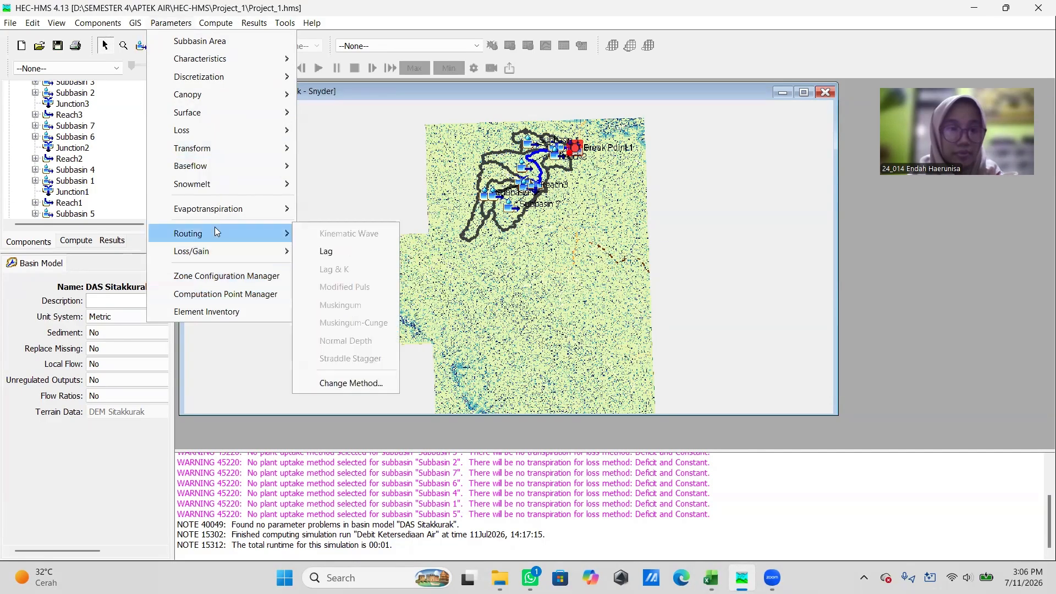
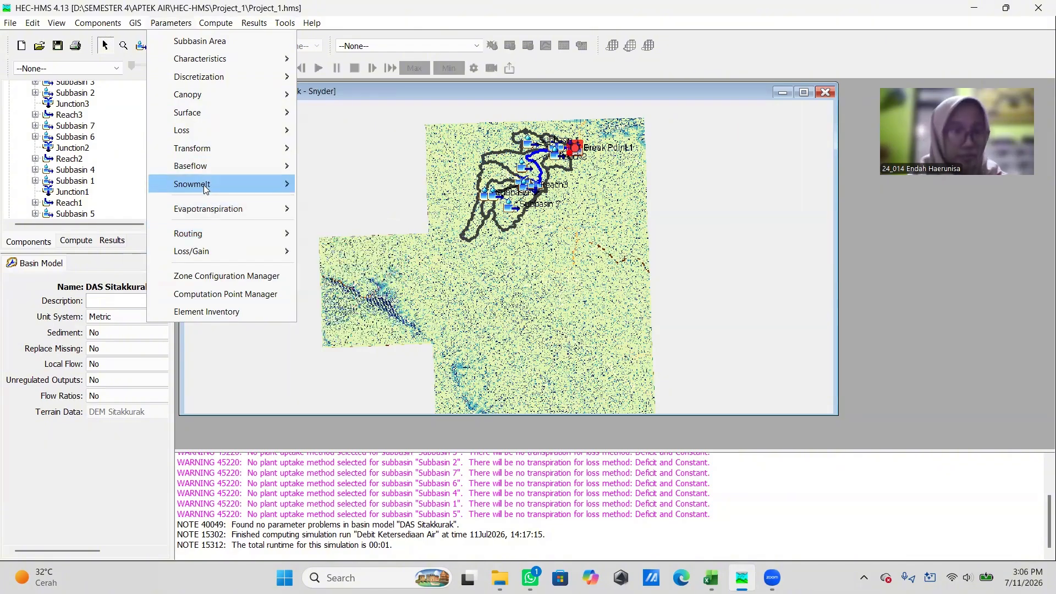
mouse_move(205, 150)
click(363, 221)
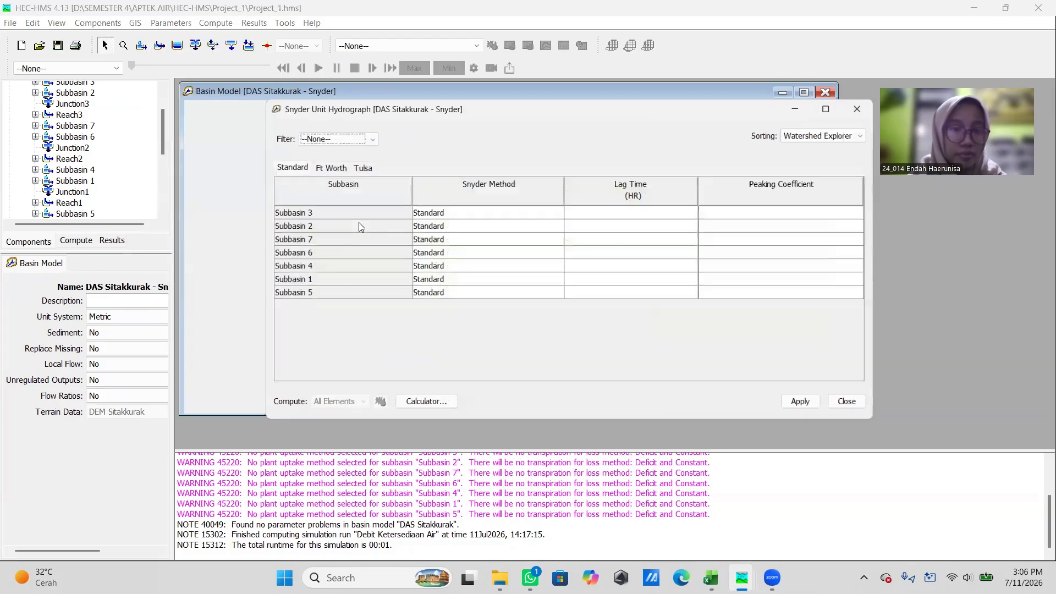
click(868, 103)
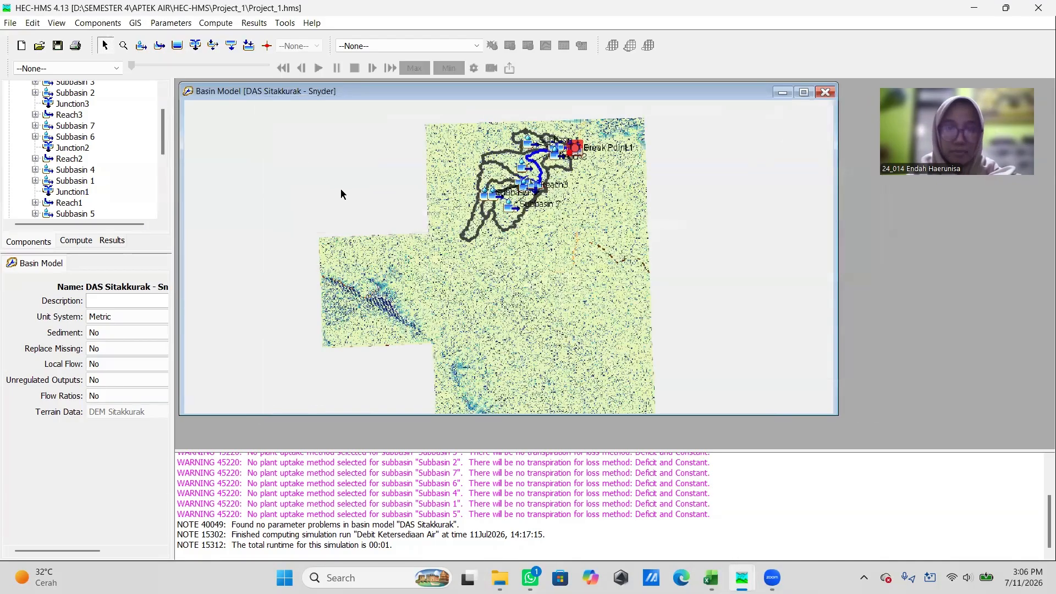
click(171, 23)
mouse_move(221, 147)
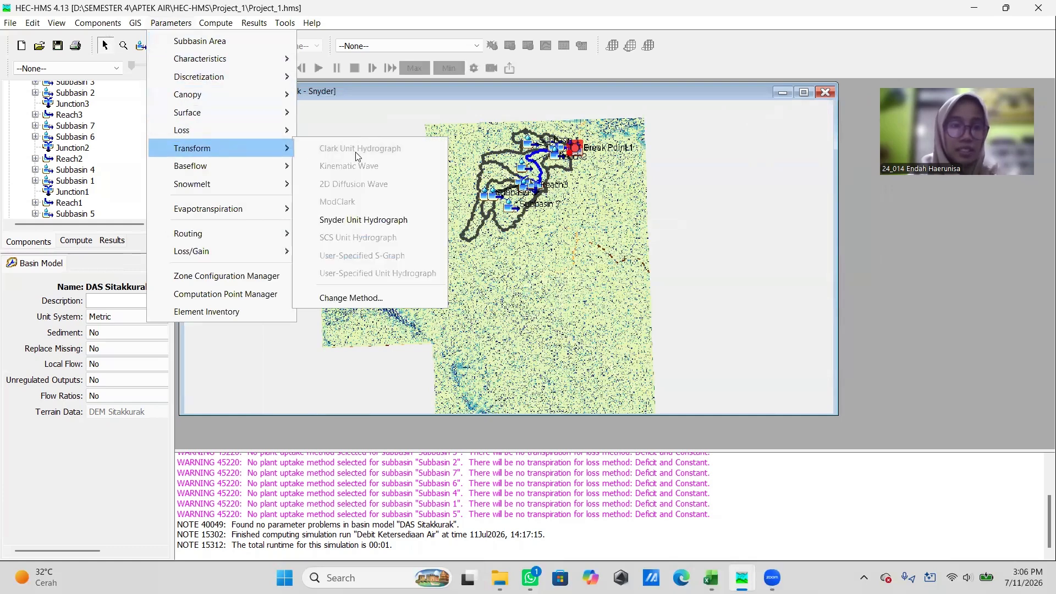
click(372, 223)
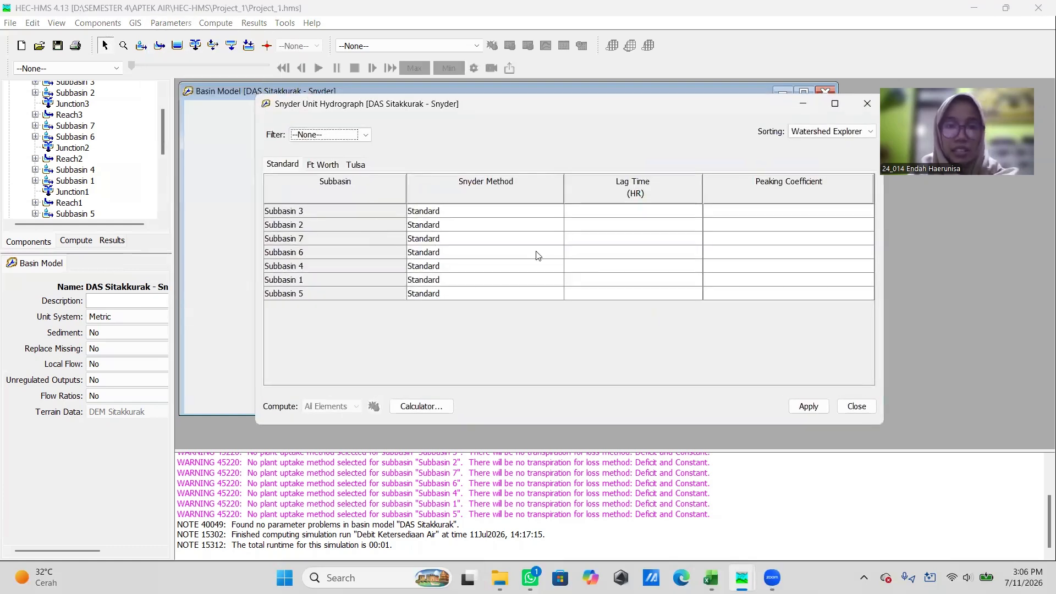
click(631, 90)
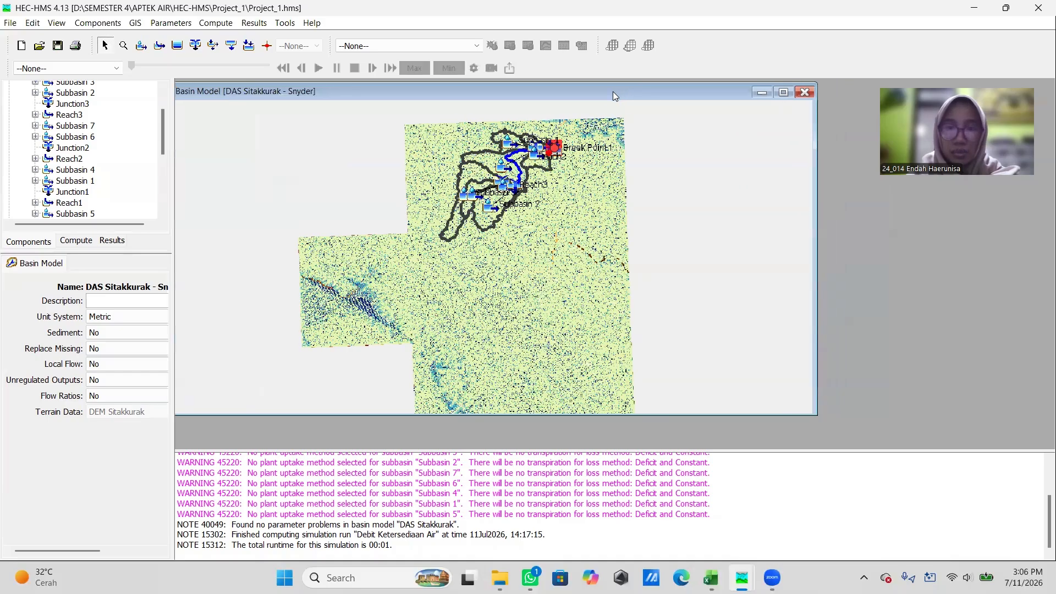
click(187, 23)
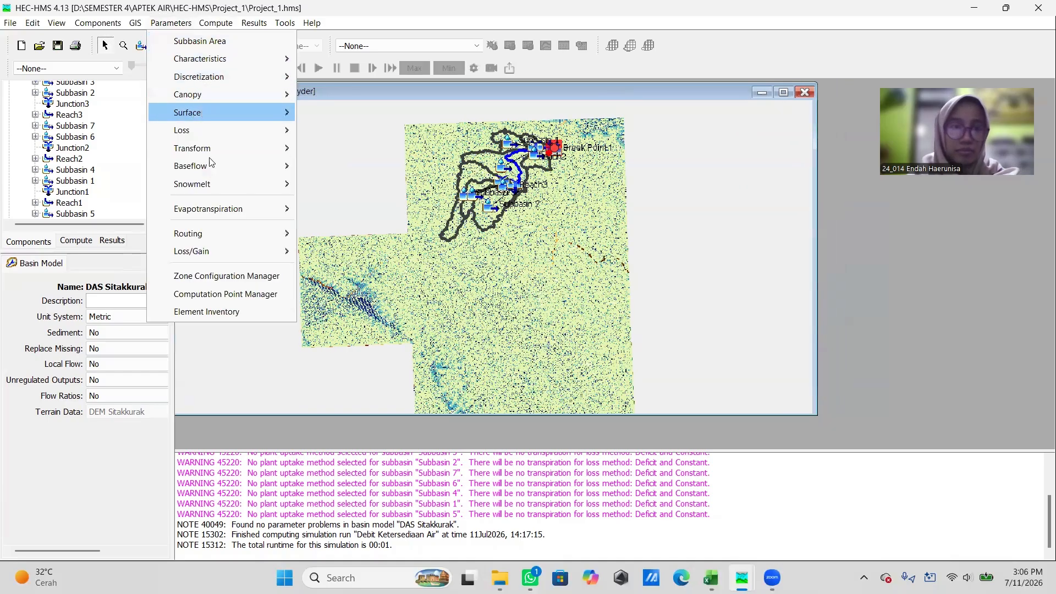
mouse_move(215, 153)
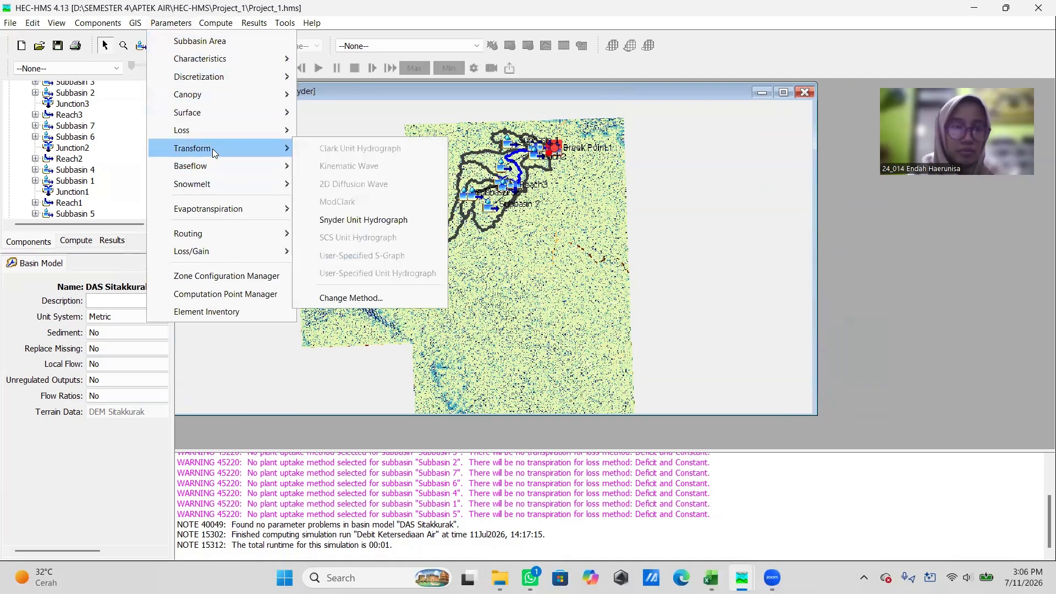
click(358, 220)
Step: Copy Subbasin3's time lag from the Snyder Sitakkurak sheet in Excel and paste it as Subbasin 3's 19.9 hr lag time in HEC-HMS
click(639, 211)
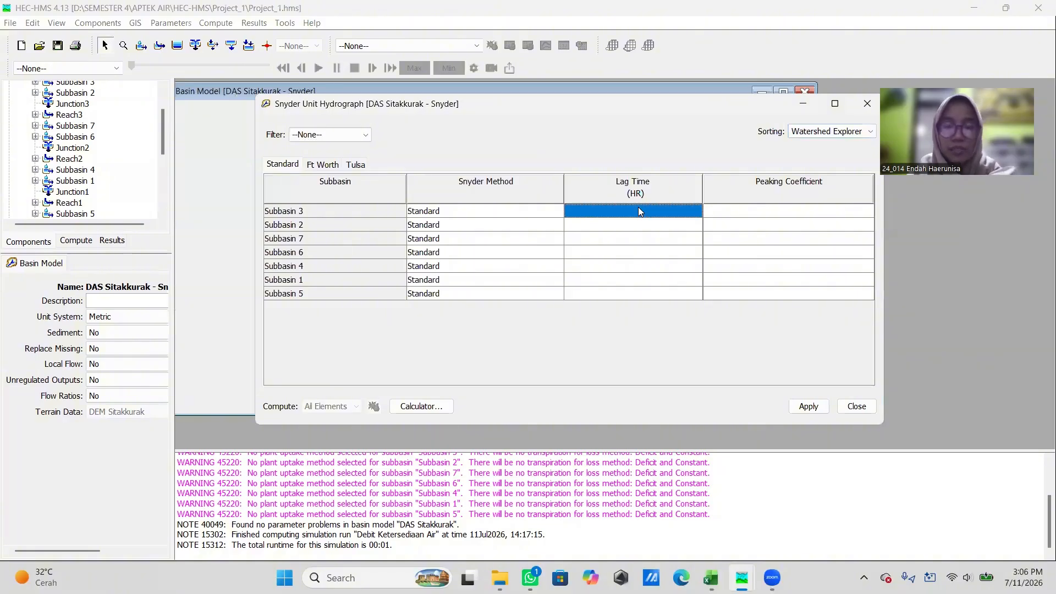
key(alt+Tab)
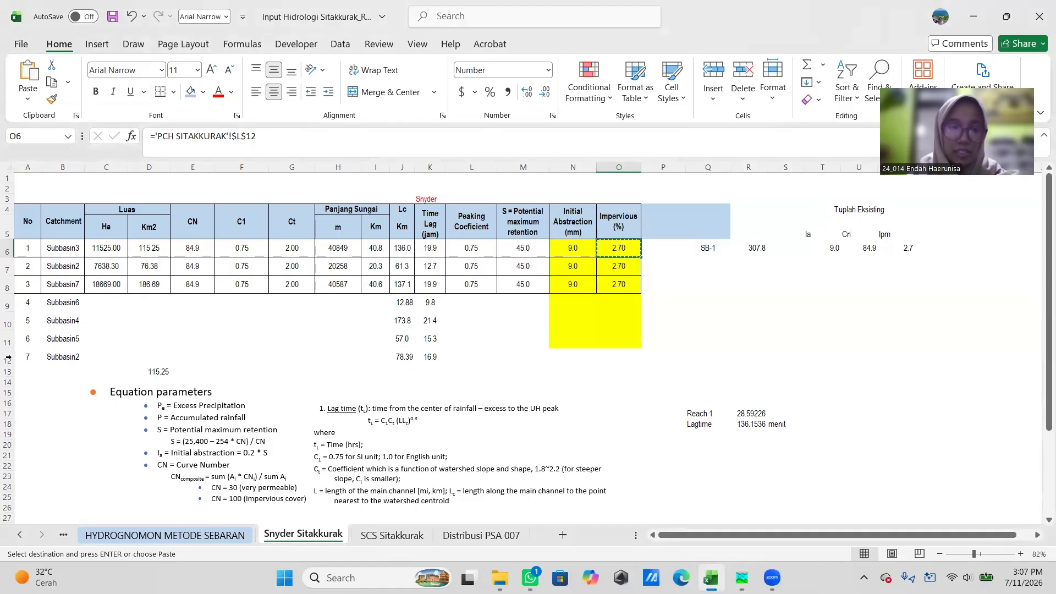
click(435, 249)
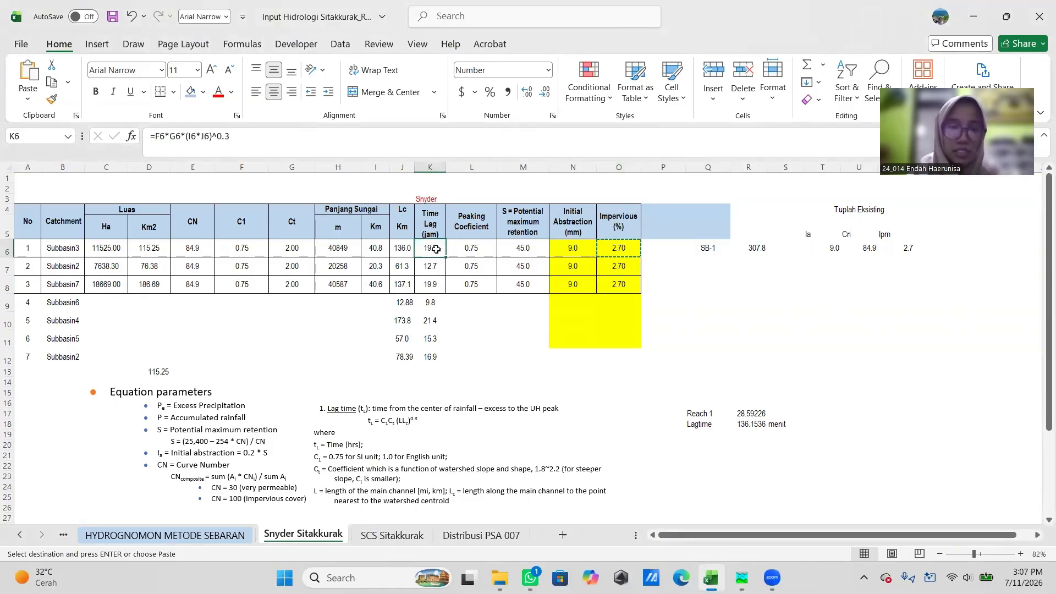
key(ctrl+c)
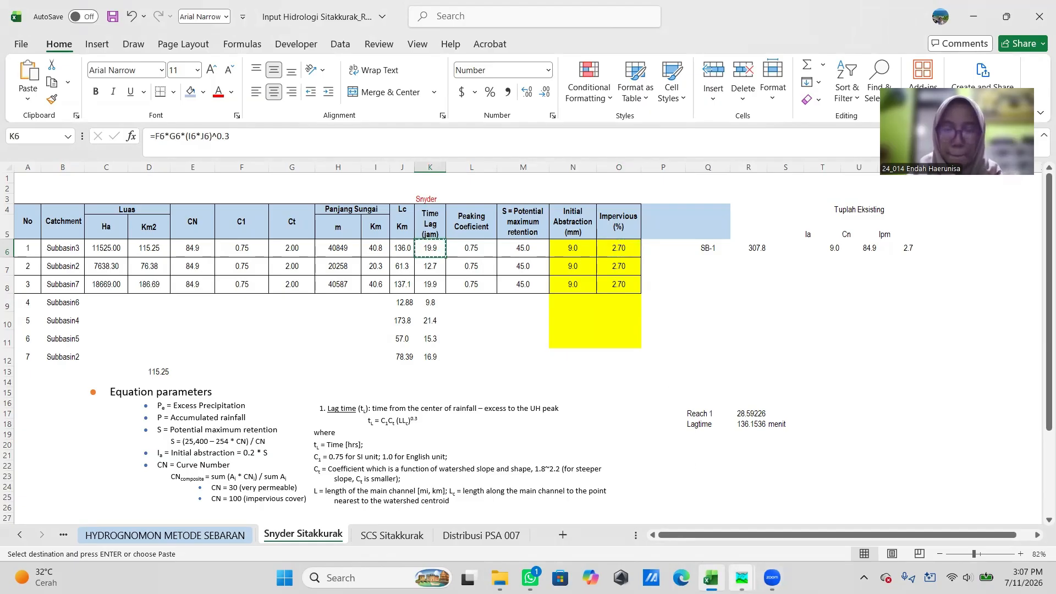
mouse_move(742, 577)
click(808, 512)
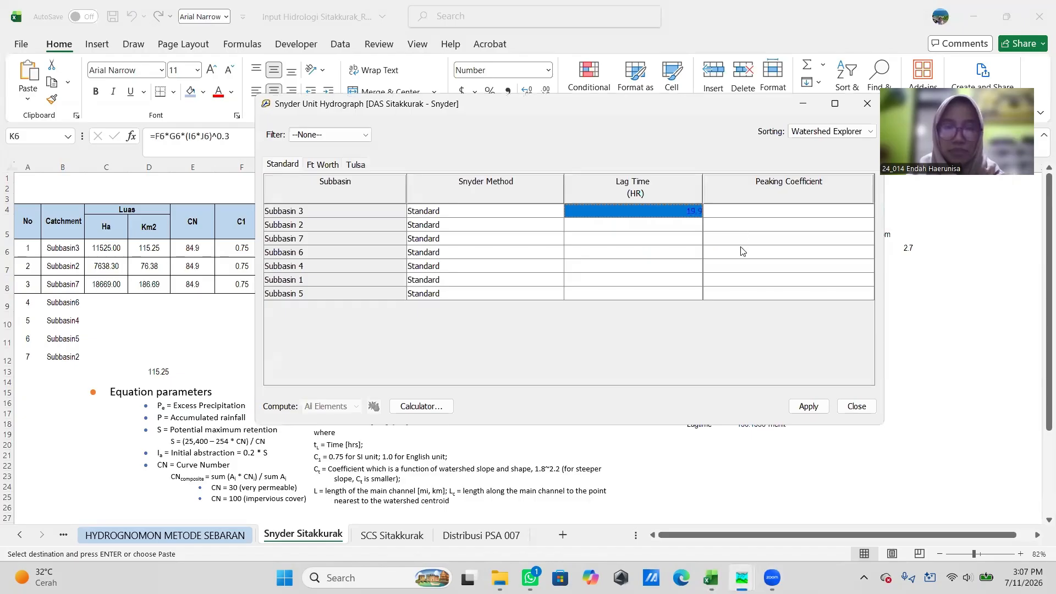
Step: Copy Subbasin2's time lag from row 2 of the Excel sheet and paste it as Subbasin 2's 12.7 hr lag time in HEC-HMS
click(711, 578)
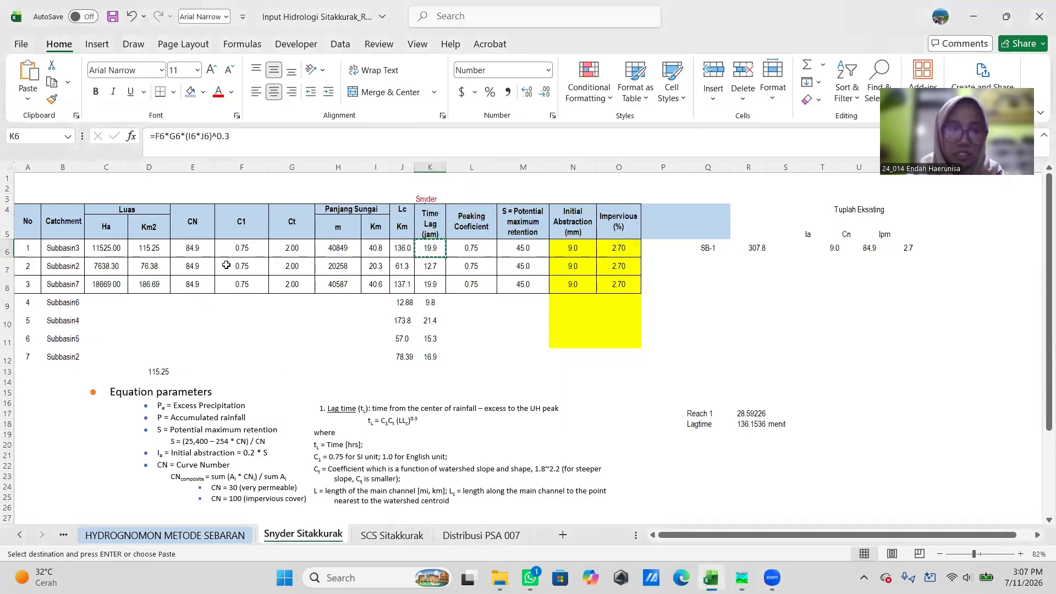
click(435, 268)
key(ctrl+c)
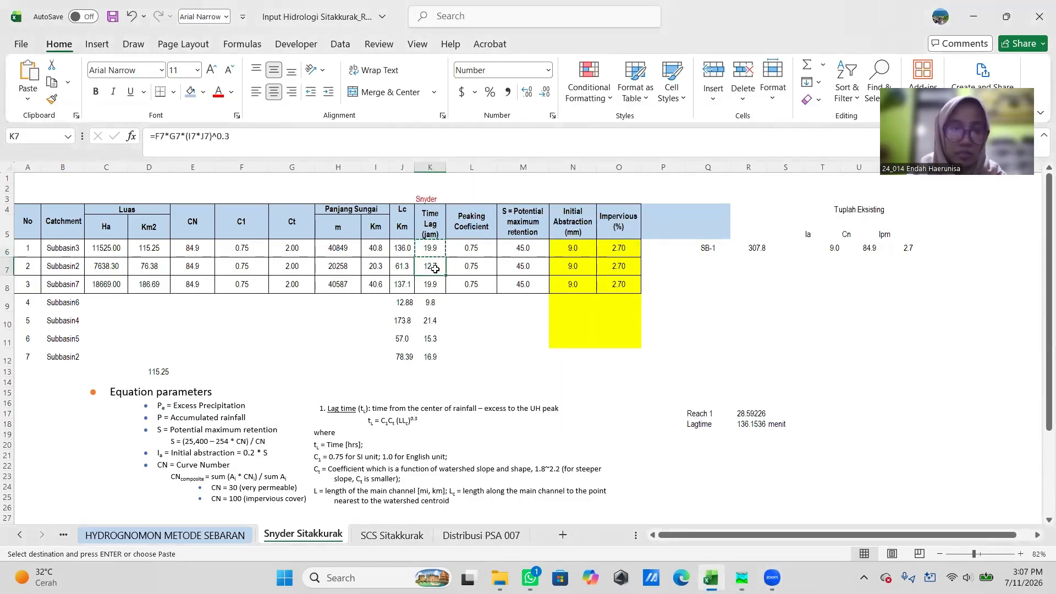
click(744, 577)
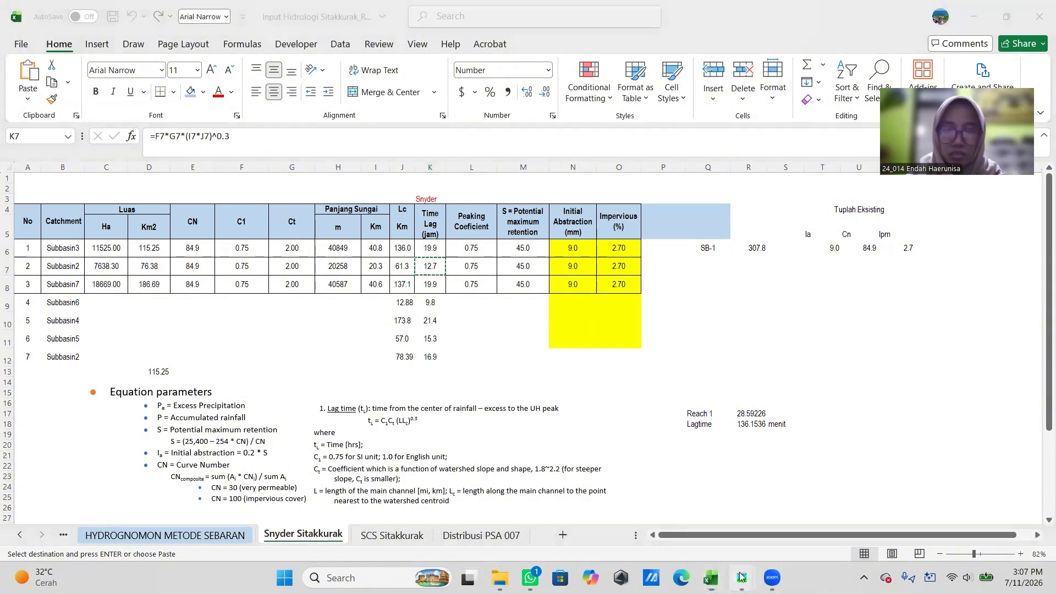
click(767, 497)
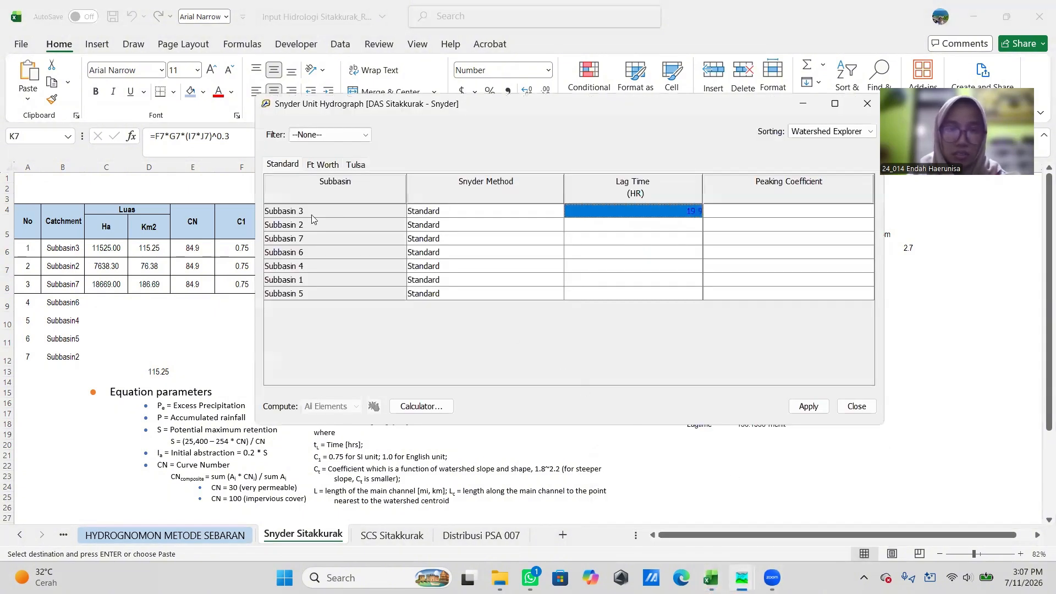
click(631, 224)
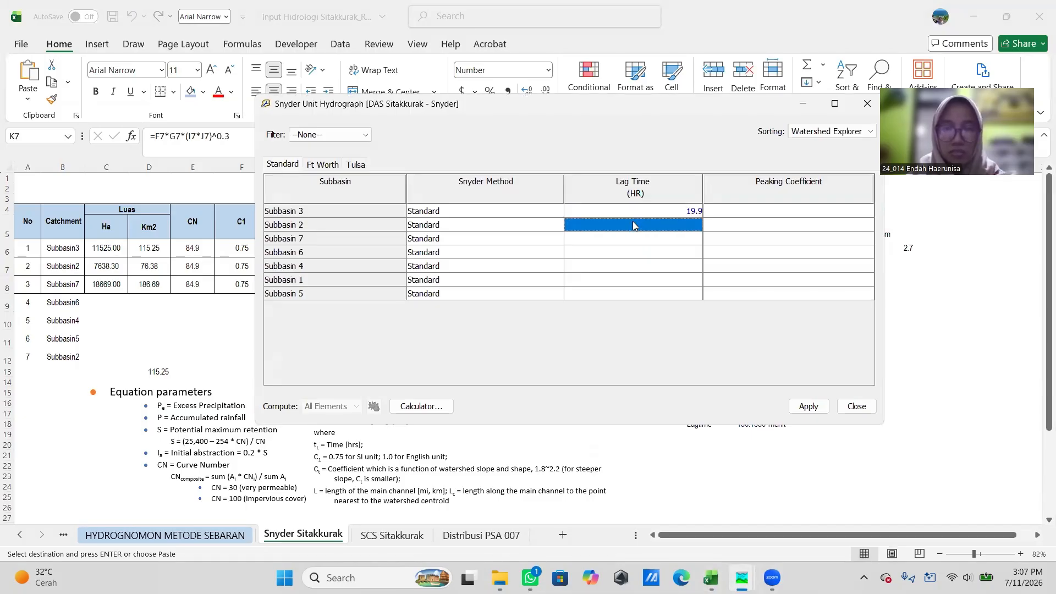
key(ctrl+v)
Step: Copy Subbasin7's time lag from the Snyder Sitakkurak sheet in Excel and paste it as Subbasin 7's 19.9 hr lag time in HEC-HMS
click(711, 577)
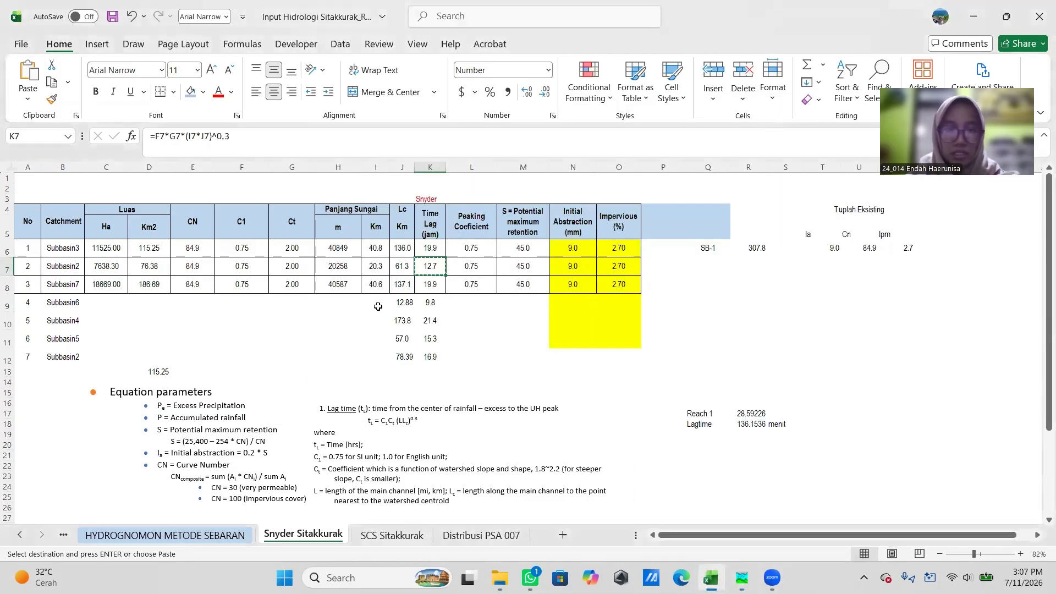
click(427, 283)
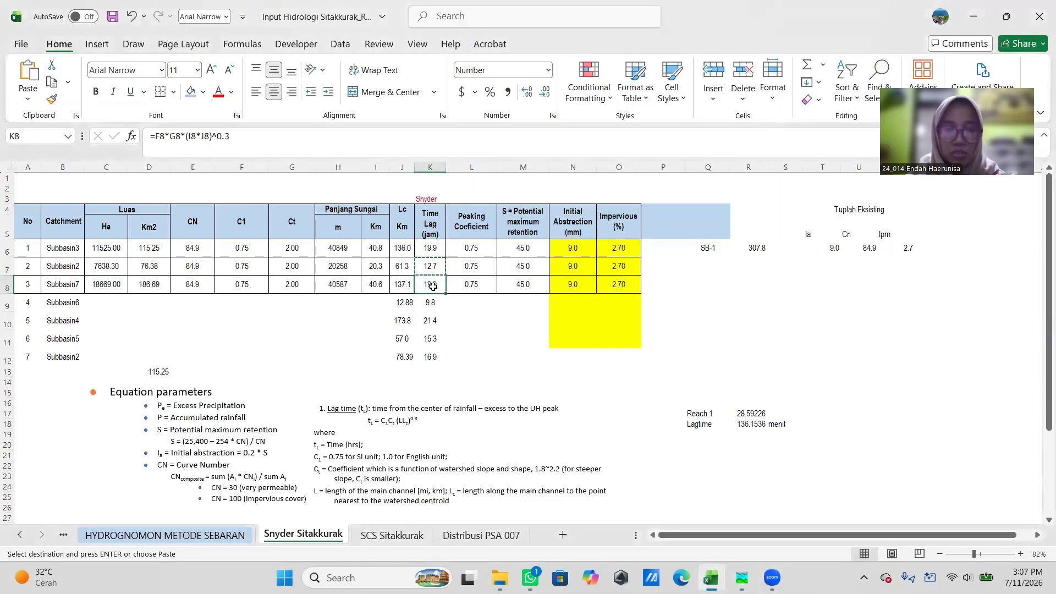
key(ctrl+c)
mouse_move(742, 577)
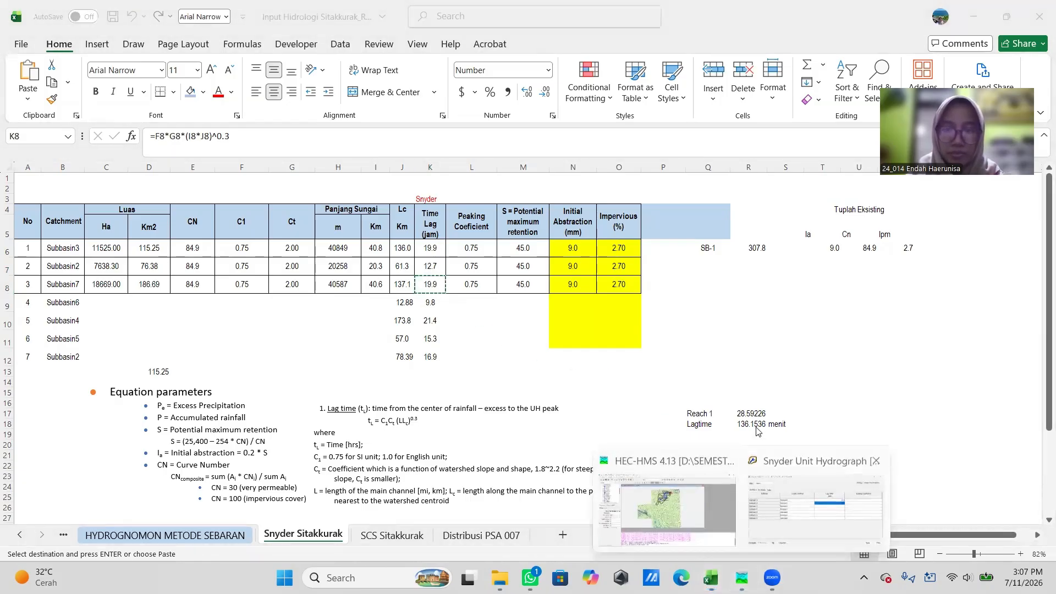
click(766, 498)
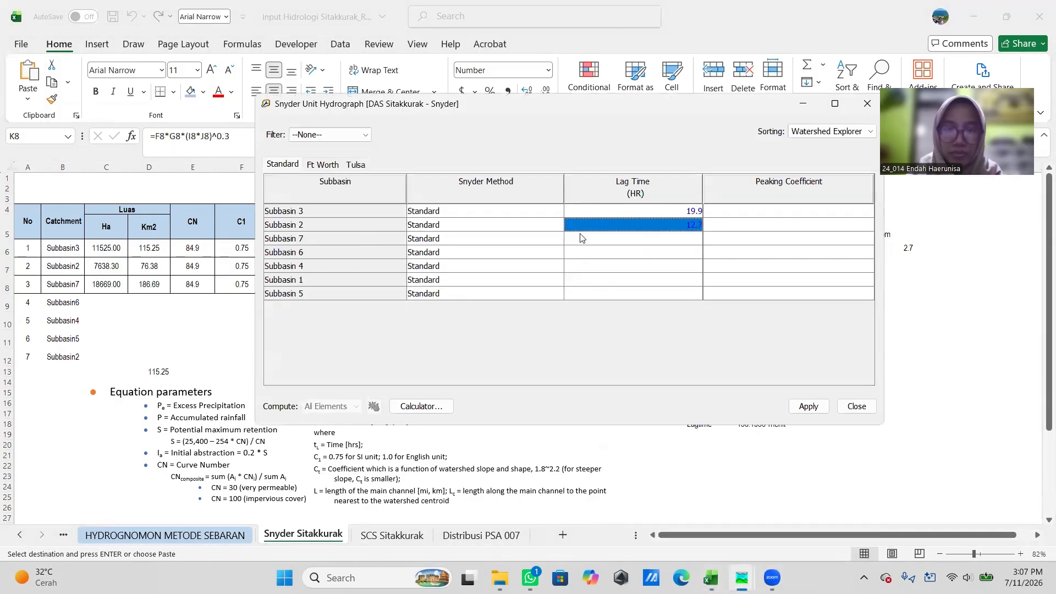
click(627, 241)
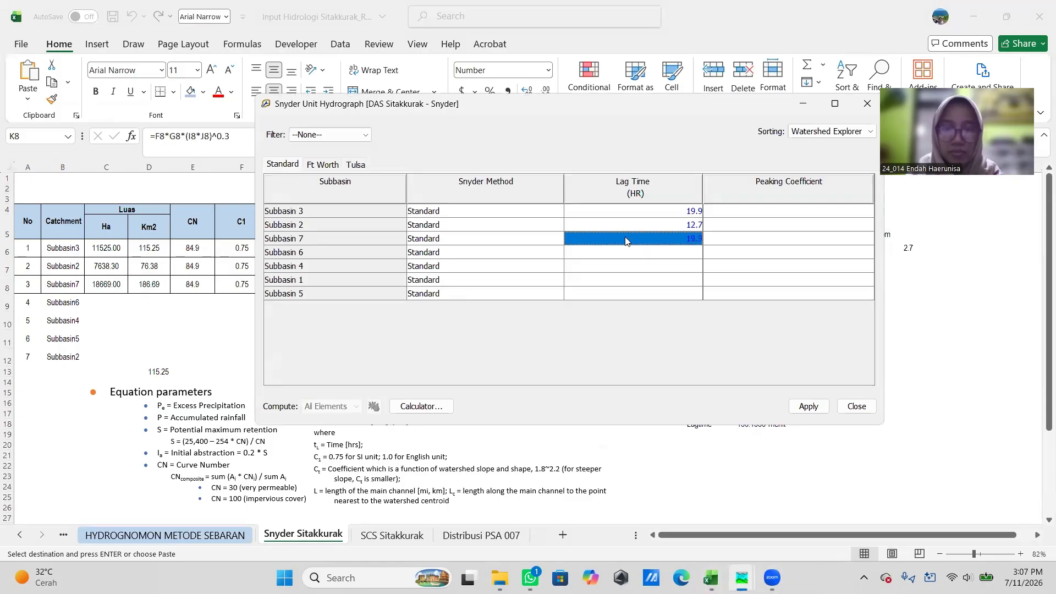
Step: Copy Subbasin6's time lag from the Excel sheet and paste it as Subbasin 6's 9.8 hr lag time in the HEC-HMS Snyder table
click(712, 578)
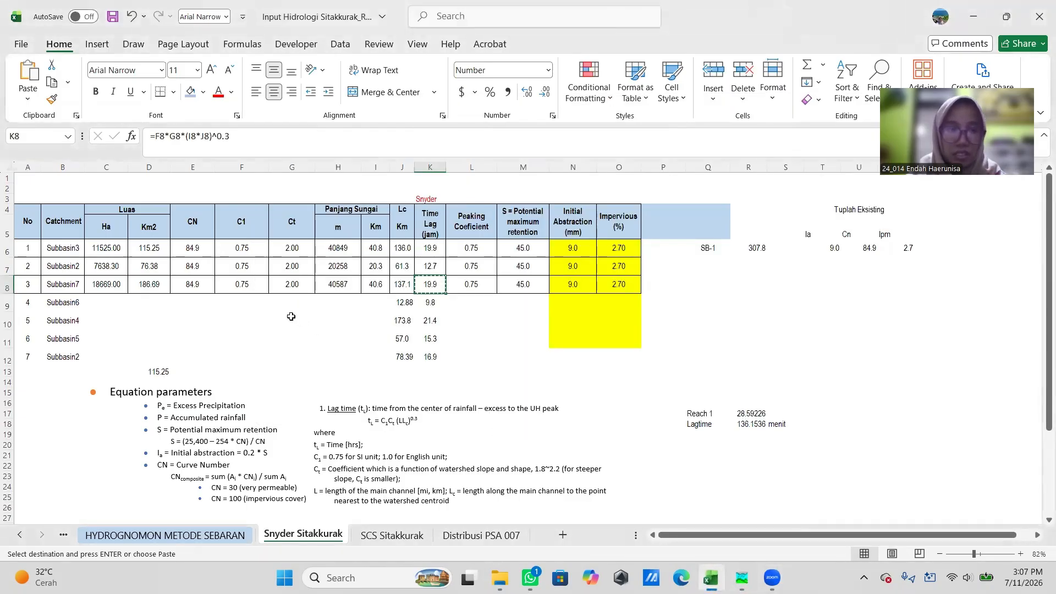
click(430, 303)
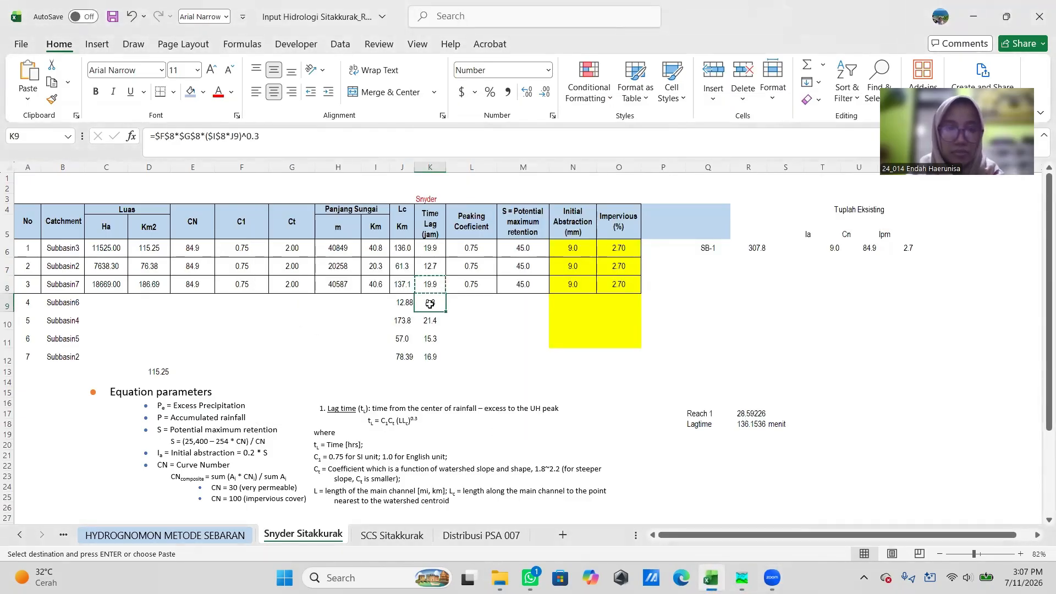
key(ctrl+c)
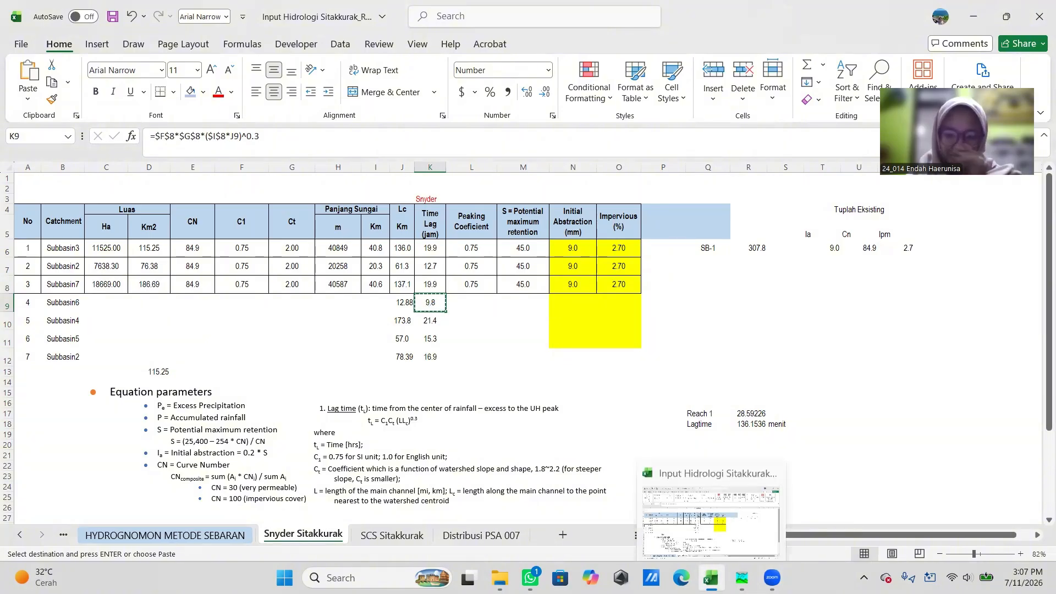
click(742, 578)
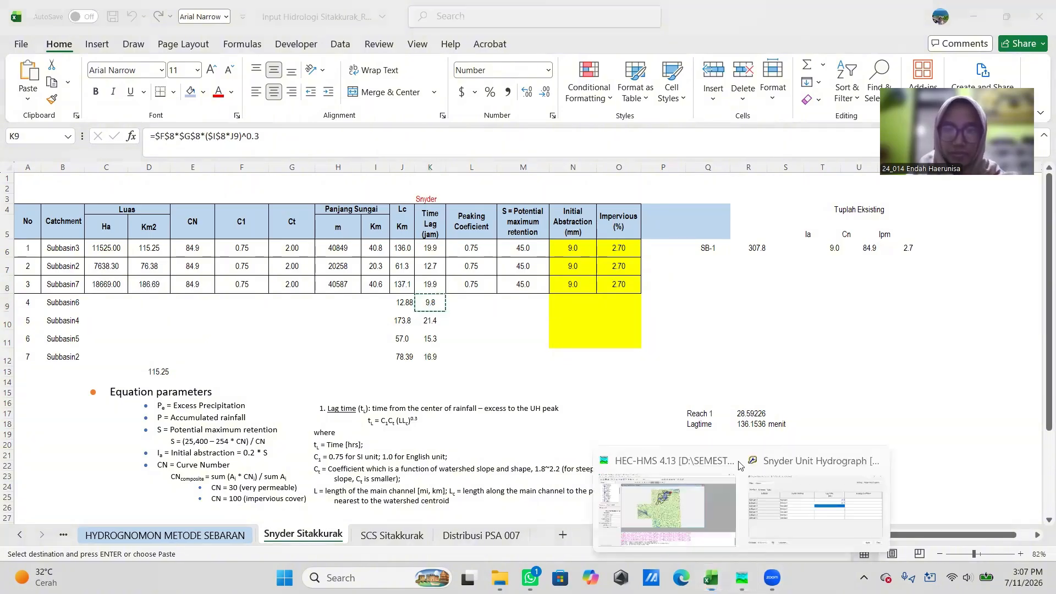
click(780, 525)
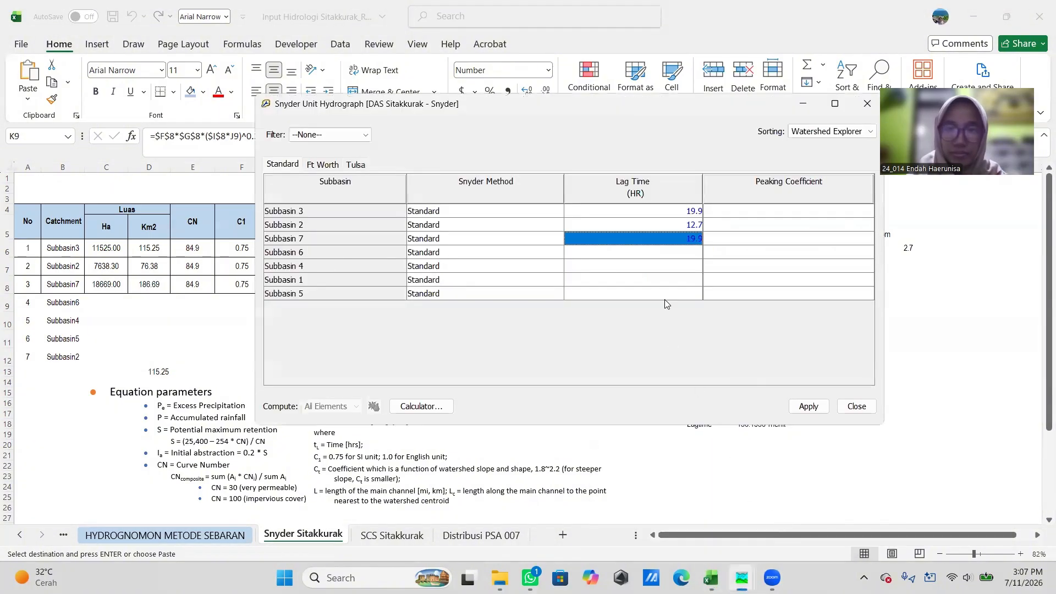
click(668, 254)
key(ctrl+v)
Step: Copy Subbasin4's 21.4 hr time lag from the Excel sheet into Subbasin 4's lag time in the HEC-HMS Snyder table
click(711, 578)
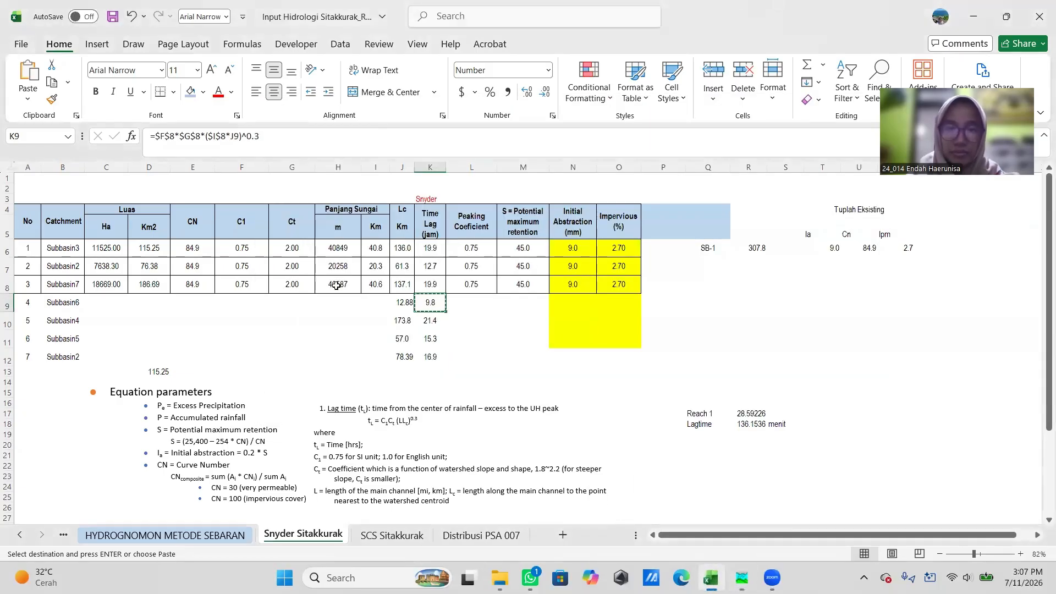
click(428, 320)
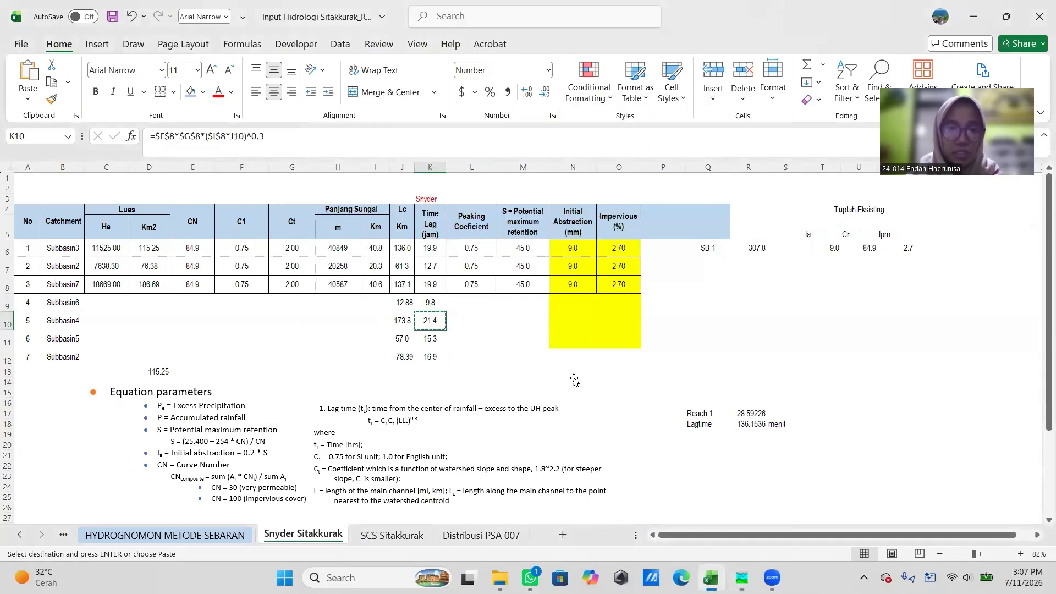
mouse_move(742, 578)
click(778, 526)
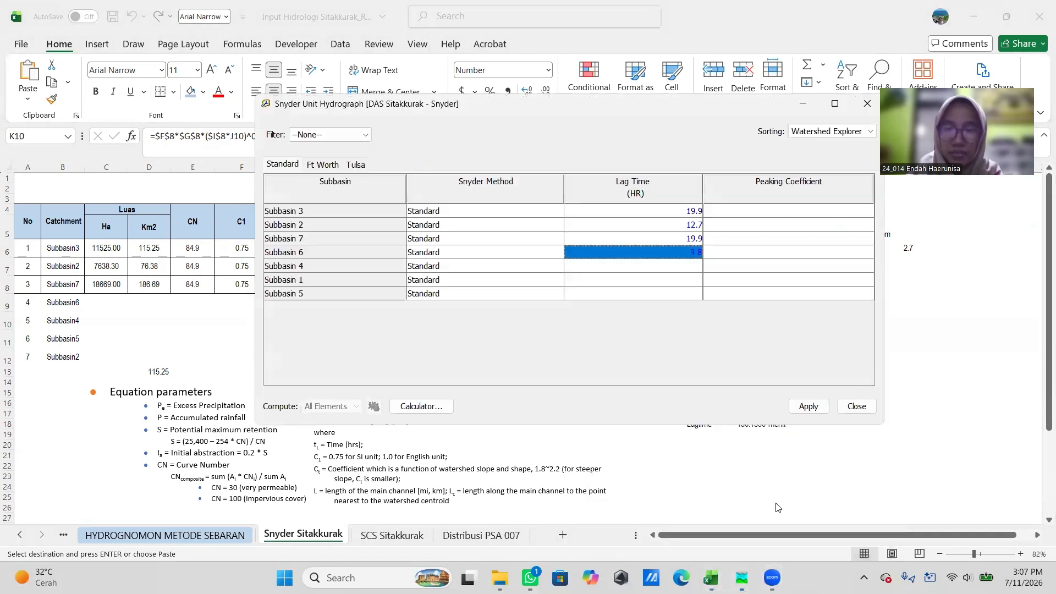
click(687, 269)
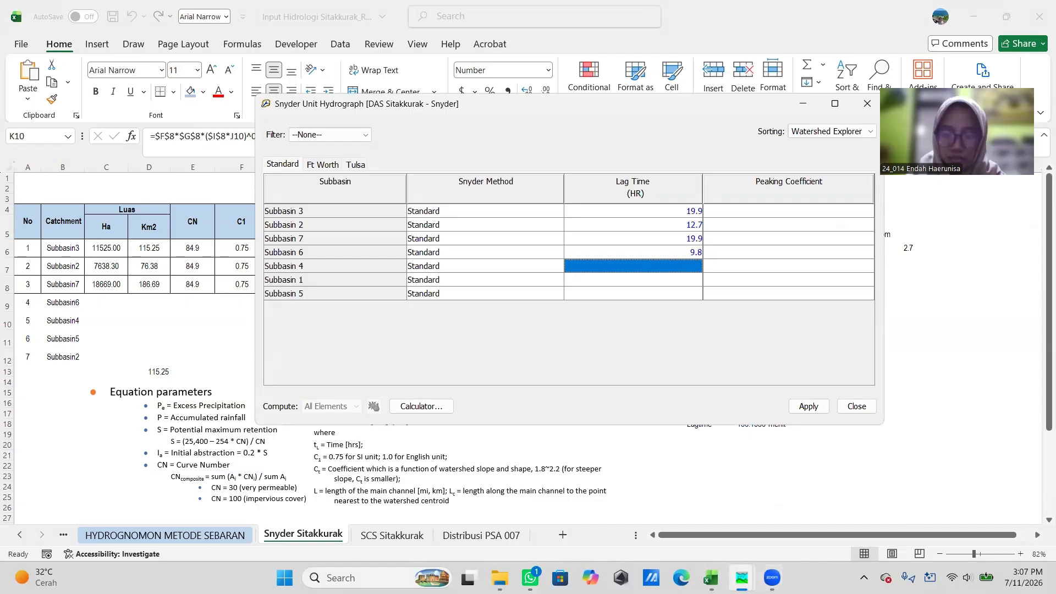
Step: Copy the 21.4 time lag from cell K10 of the Excel Snyder sheet into Subbasin 4's lag time in HEC-HMS
click(711, 578)
key(ctrl+c)
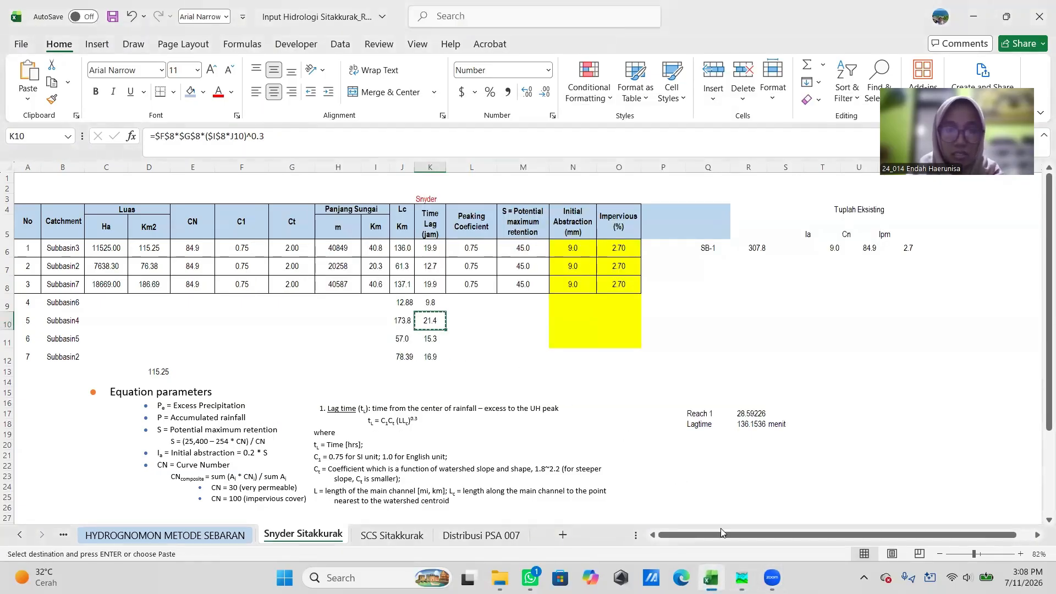
mouse_move(742, 577)
click(764, 468)
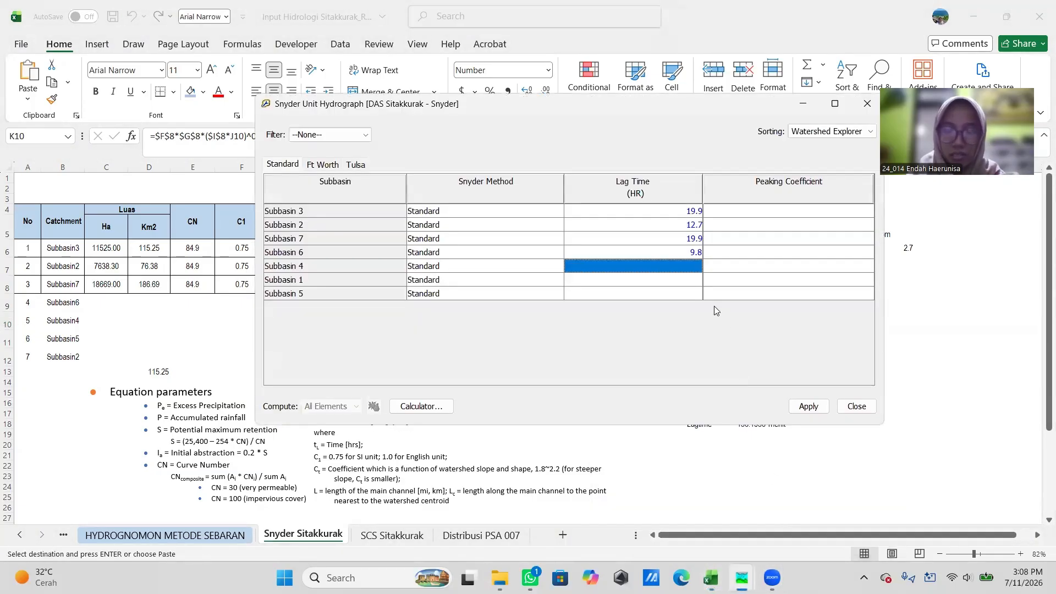
Step: Copy the 15.3 time lag from cell K11 in Excel into Subbasin 1's lag time in the HEC-HMS Snyder table
key(alt+Tab)
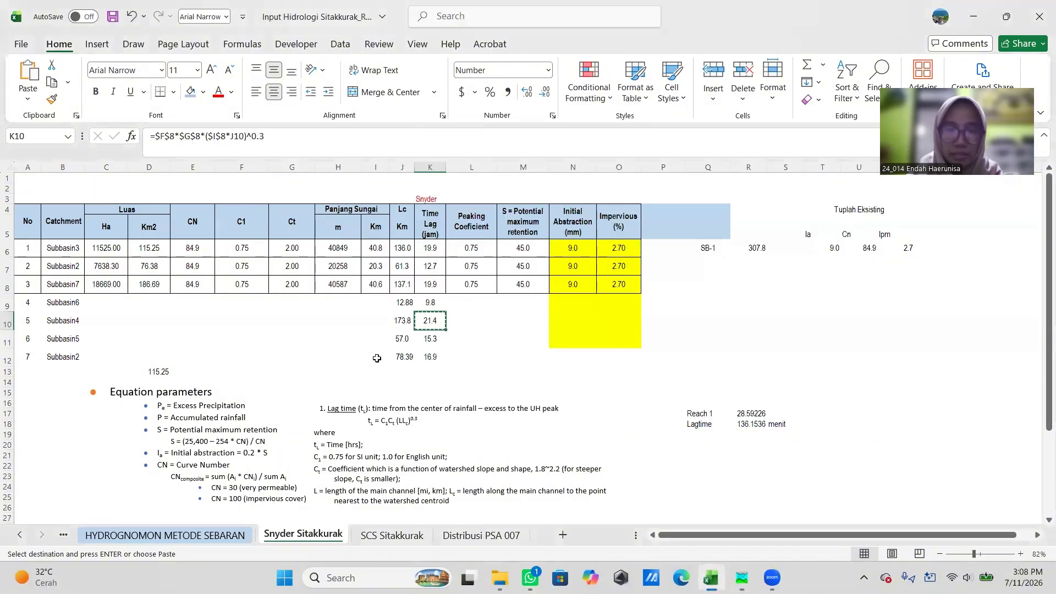
click(420, 341)
key(ctrl+c)
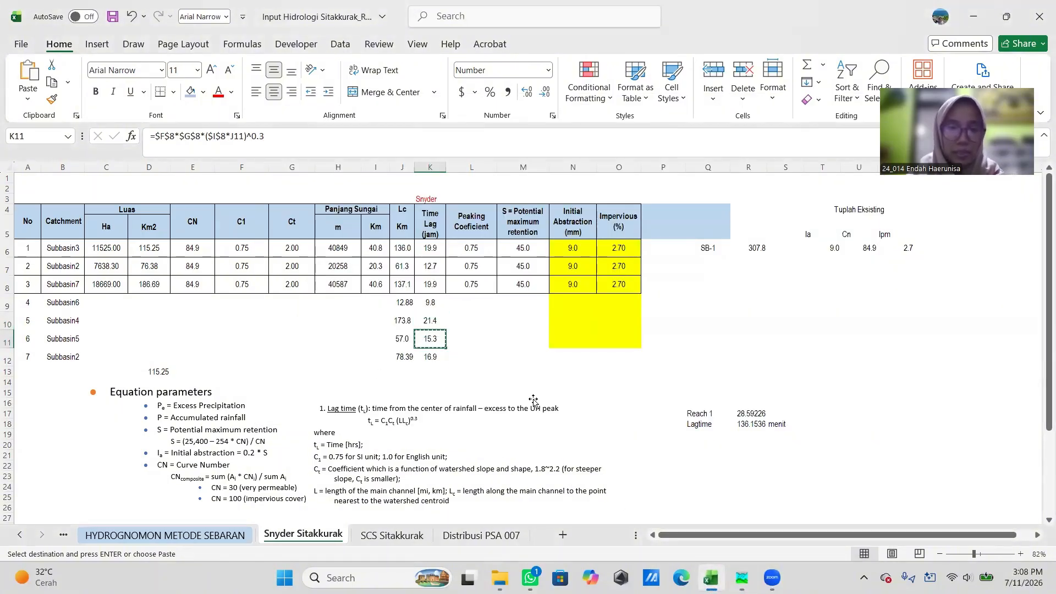
mouse_move(742, 578)
click(770, 468)
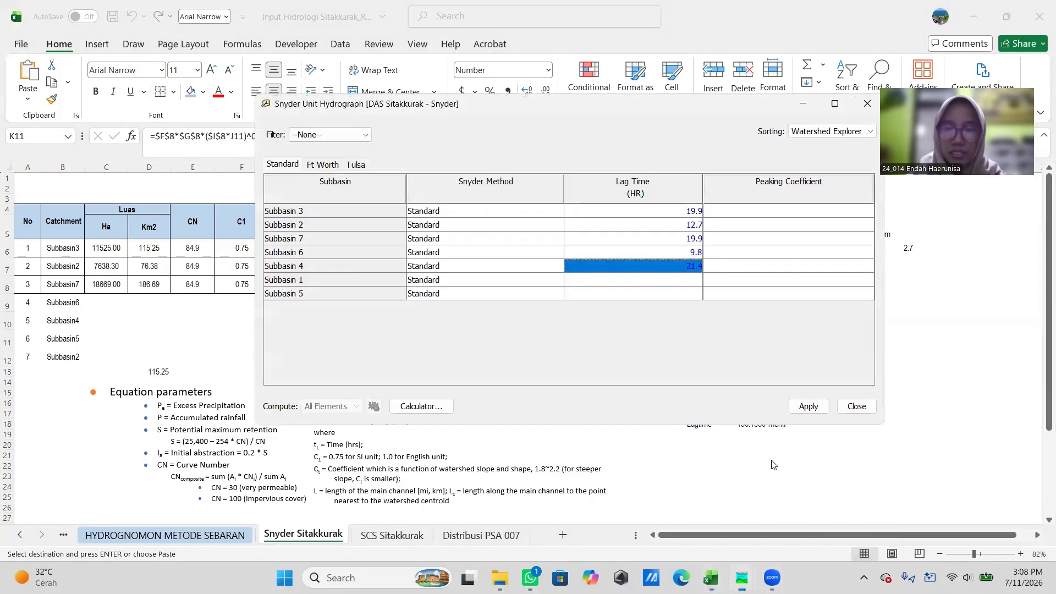
click(693, 290)
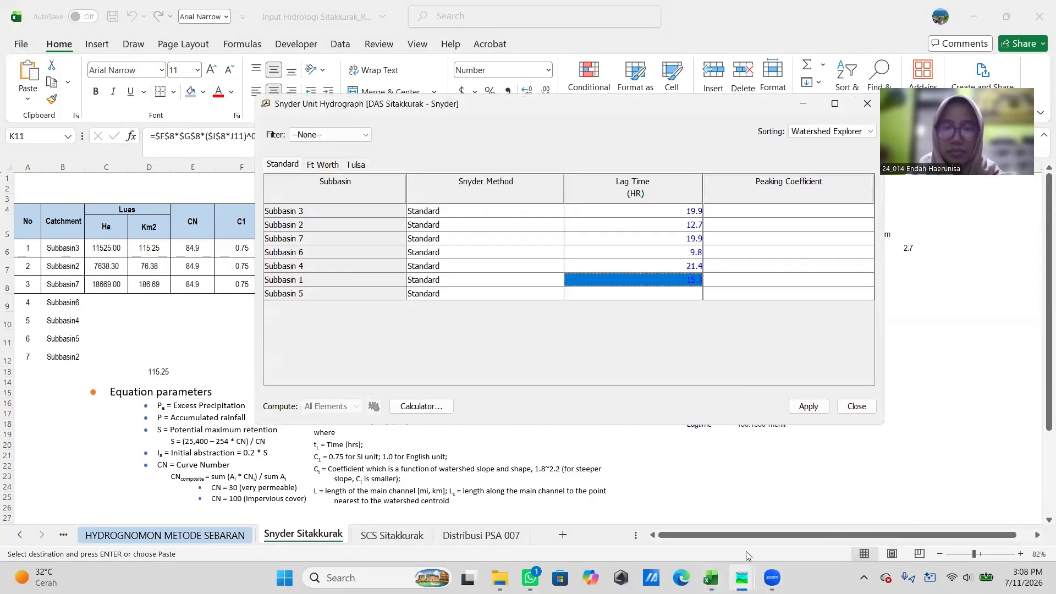
Step: Copy the 16.9 time lag from cell K12 in Excel into Subbasin 5's lag time in the HEC-HMS Snyder table
click(710, 578)
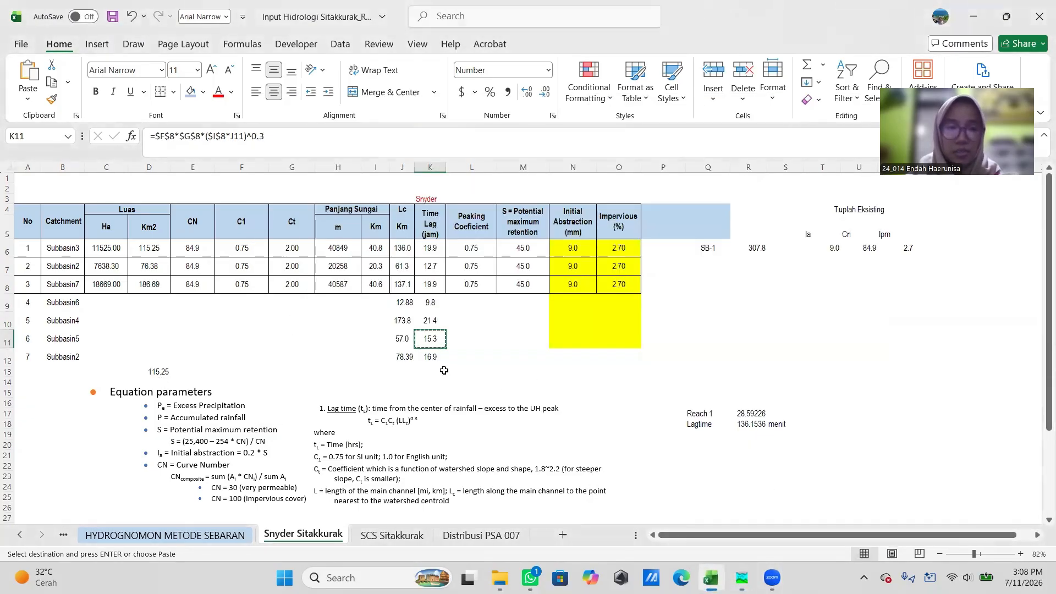
key(Down)
key(ctrl+c)
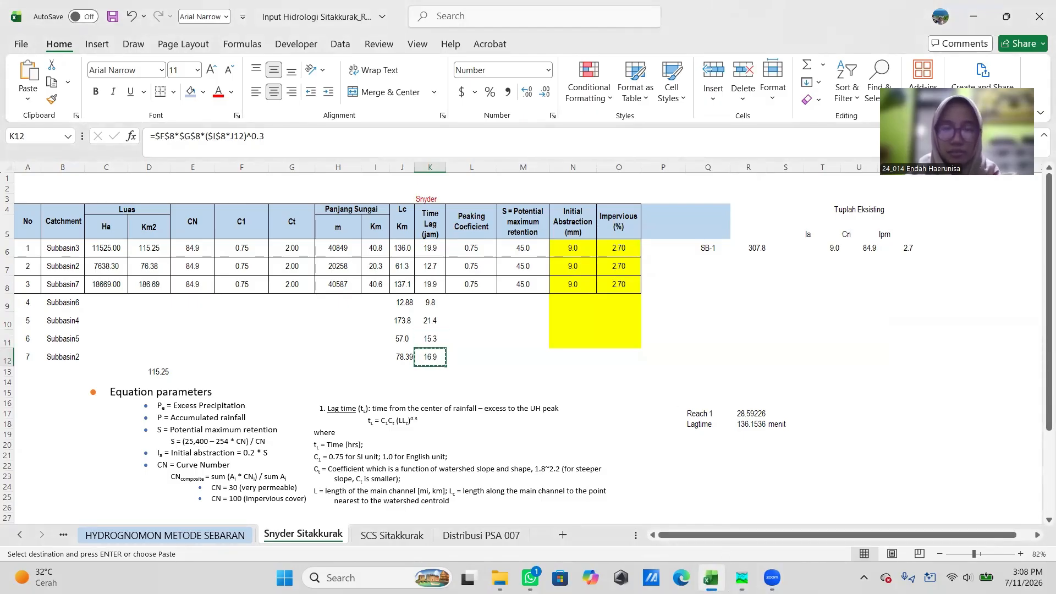
mouse_move(742, 577)
click(856, 463)
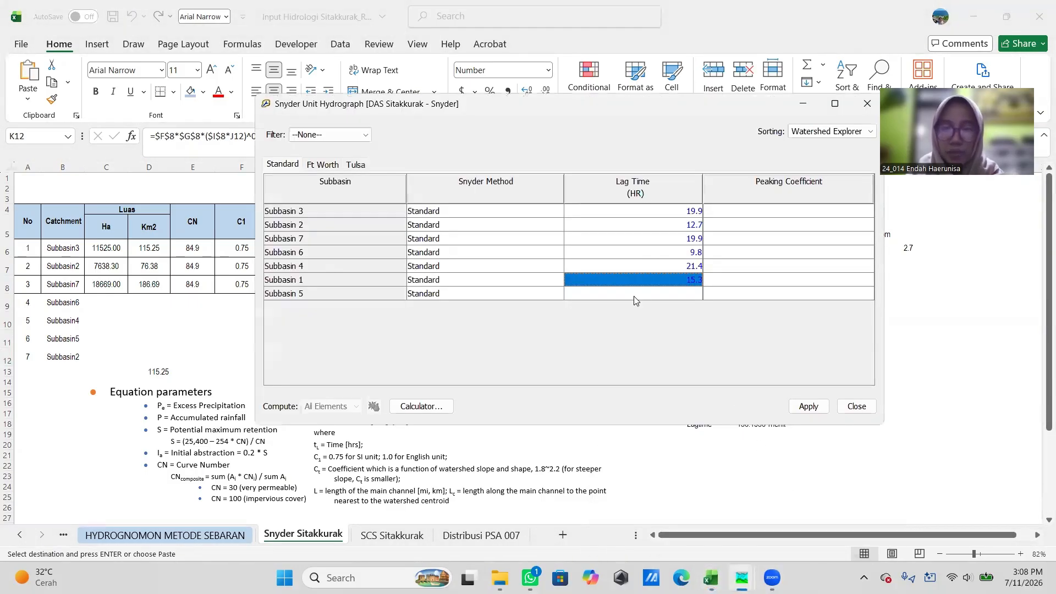
click(644, 295)
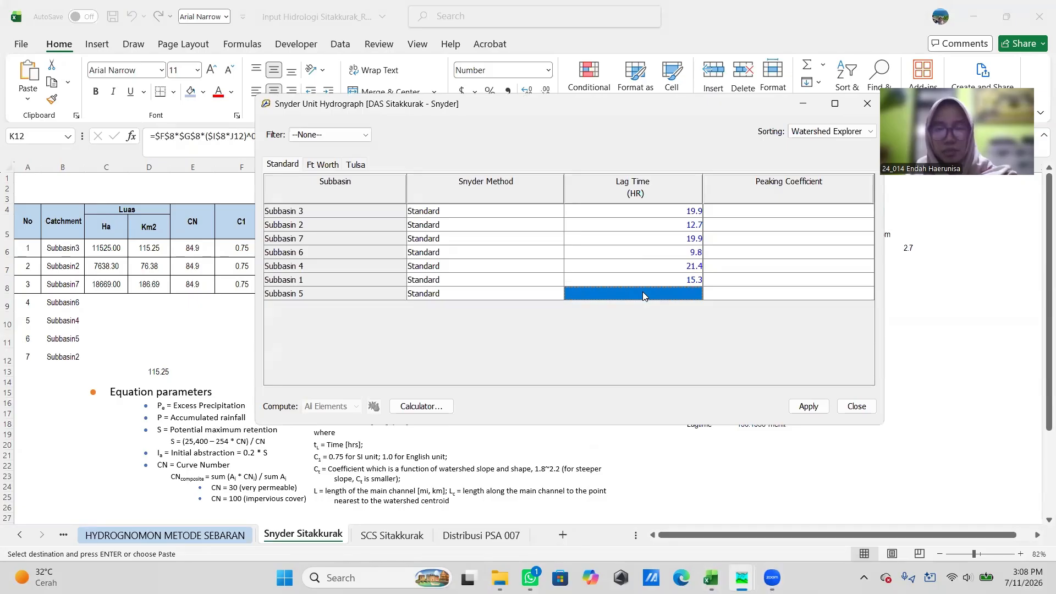
key(ctrl+v)
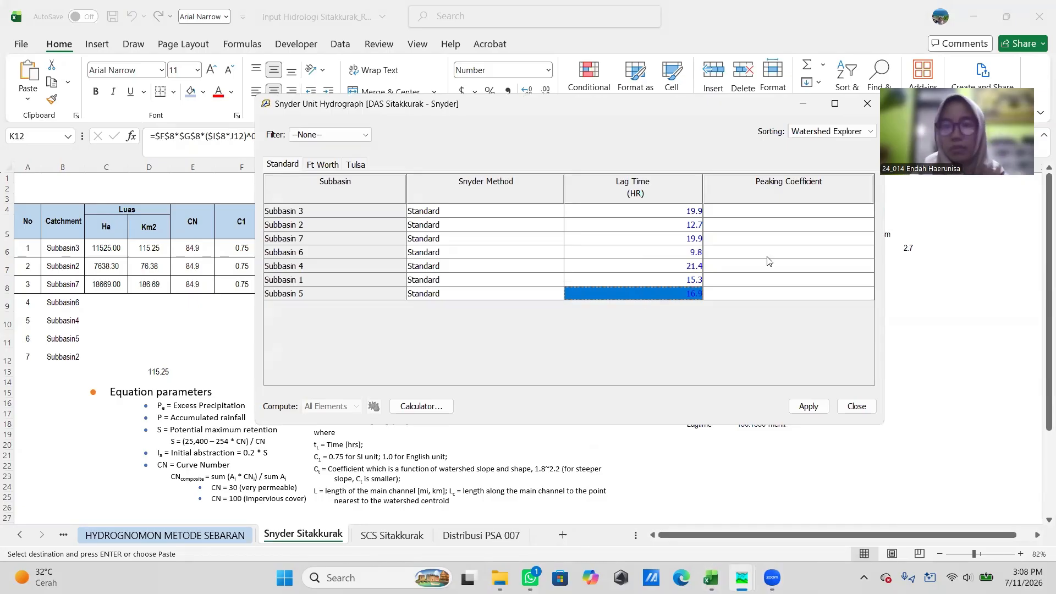
Step: Examine the composite CN and impervious totals on Excel's PCH SITAKKURAK sheet and the parameters on Snyder Sitakkurak, returning to the HEC-HMS Snyder table
click(815, 213)
mouse_move(711, 578)
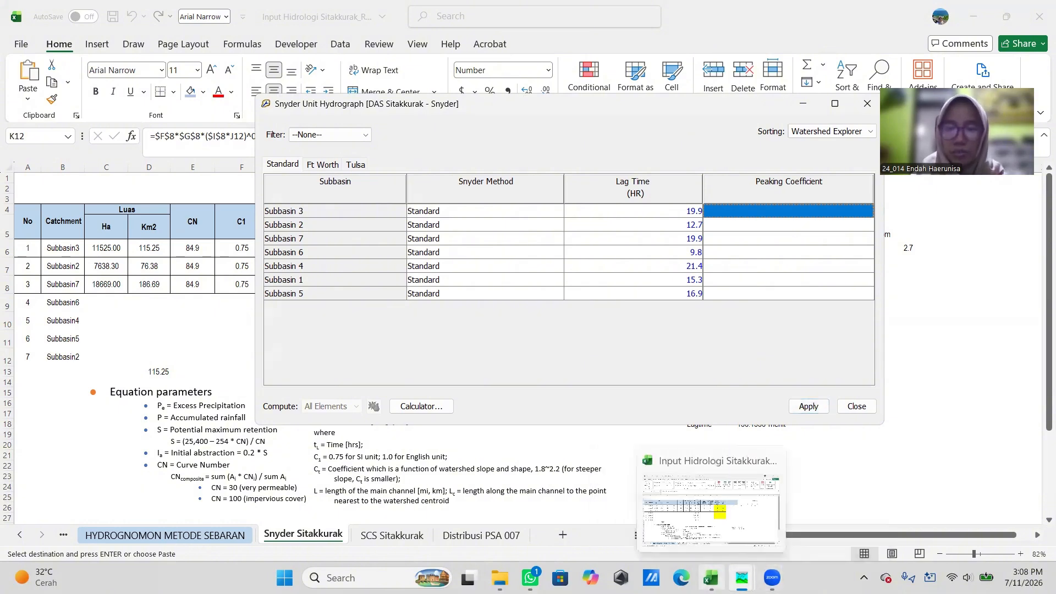
click(709, 508)
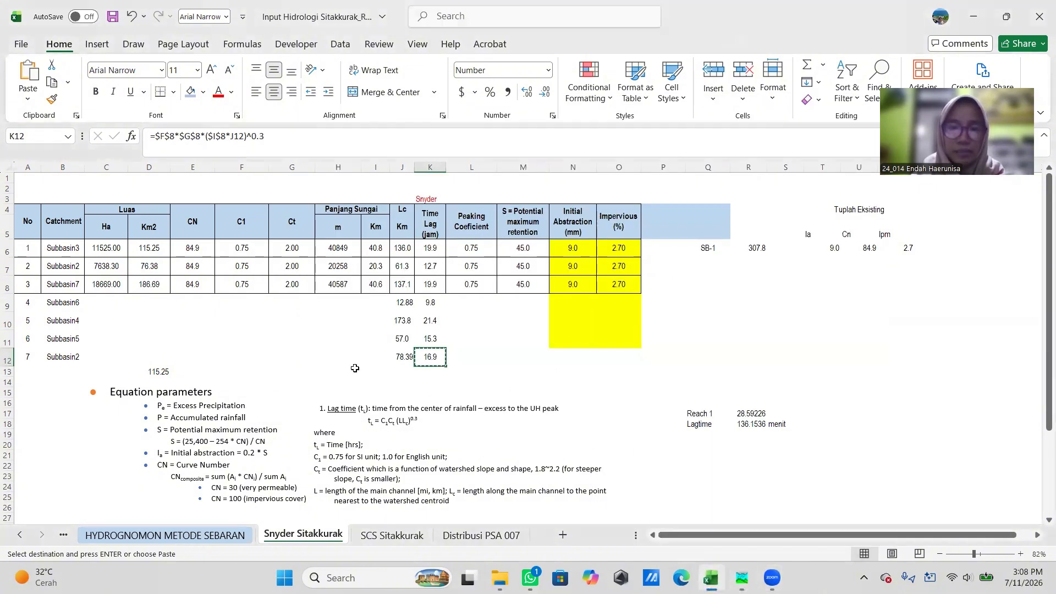
click(20, 535)
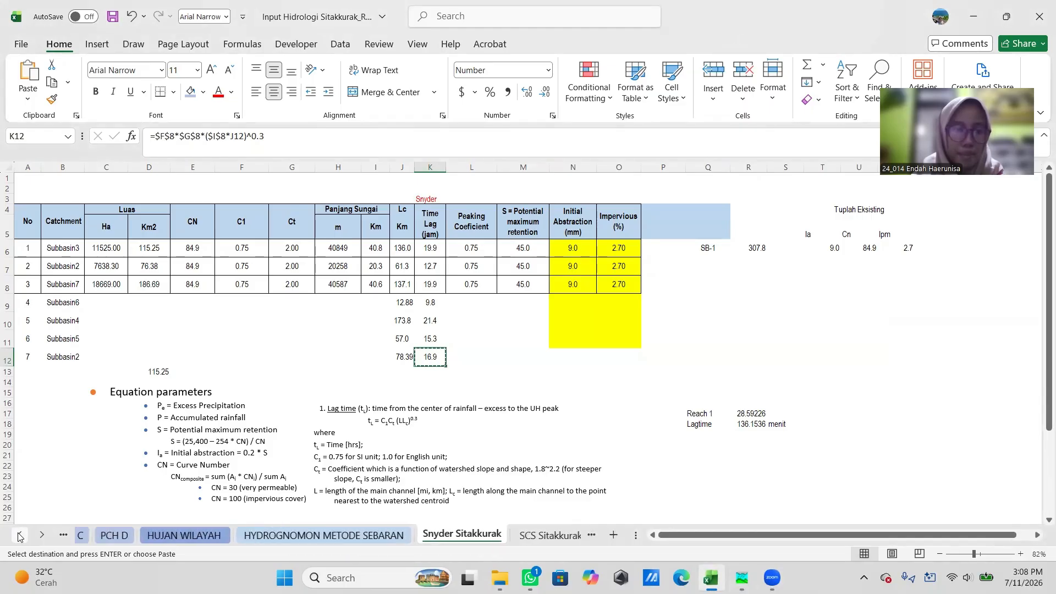
click(20, 535)
click(18, 537)
click(136, 538)
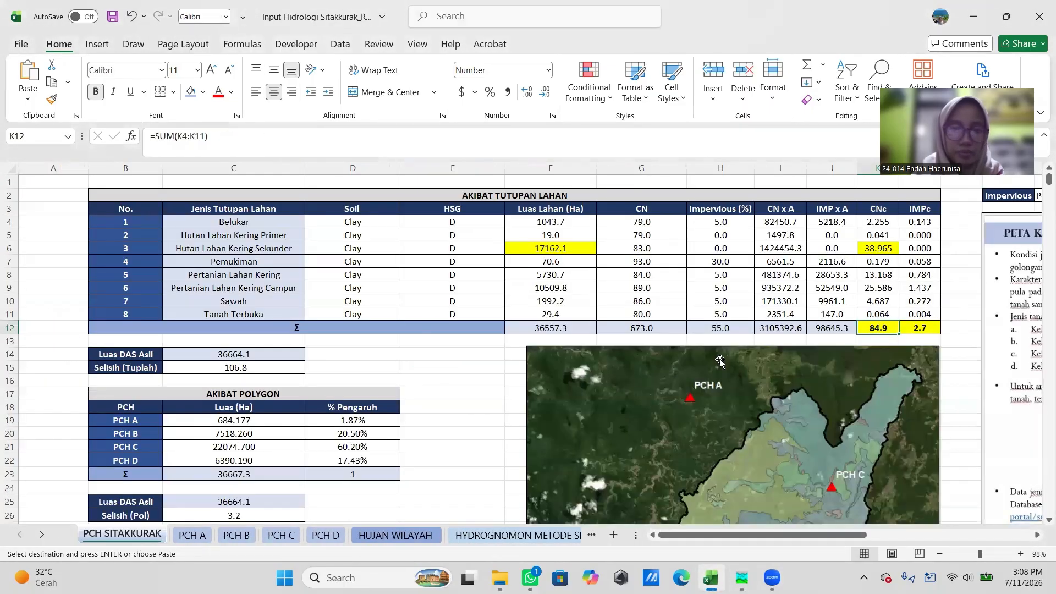
click(927, 330)
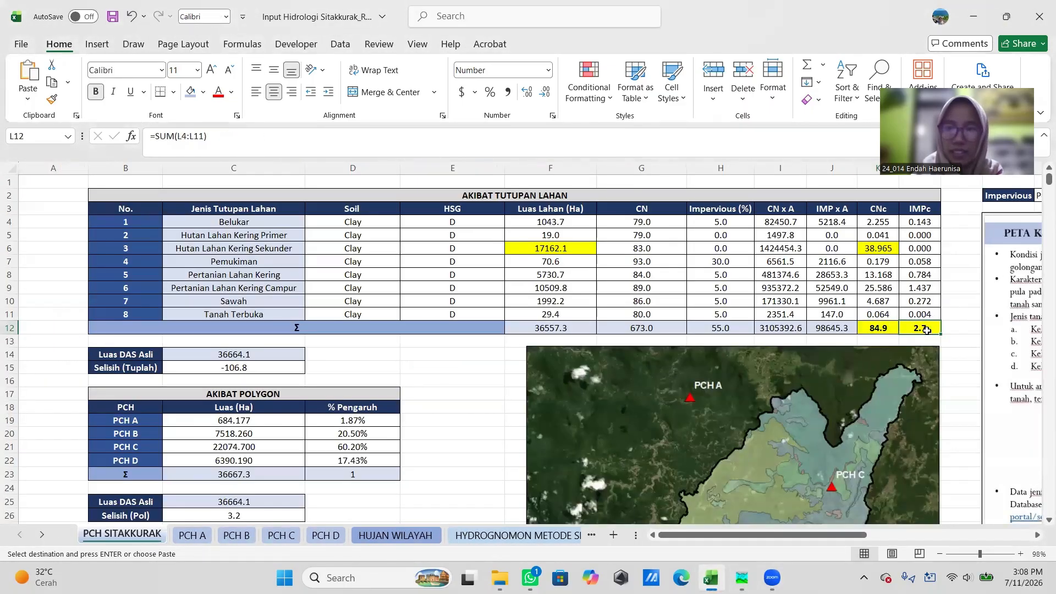
click(592, 535)
click(328, 539)
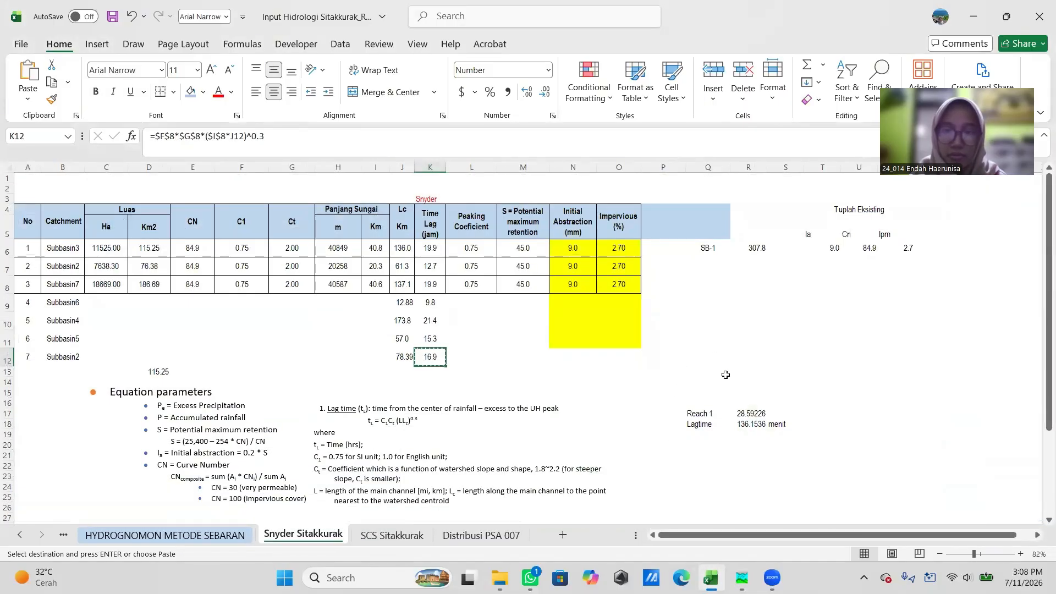
click(644, 380)
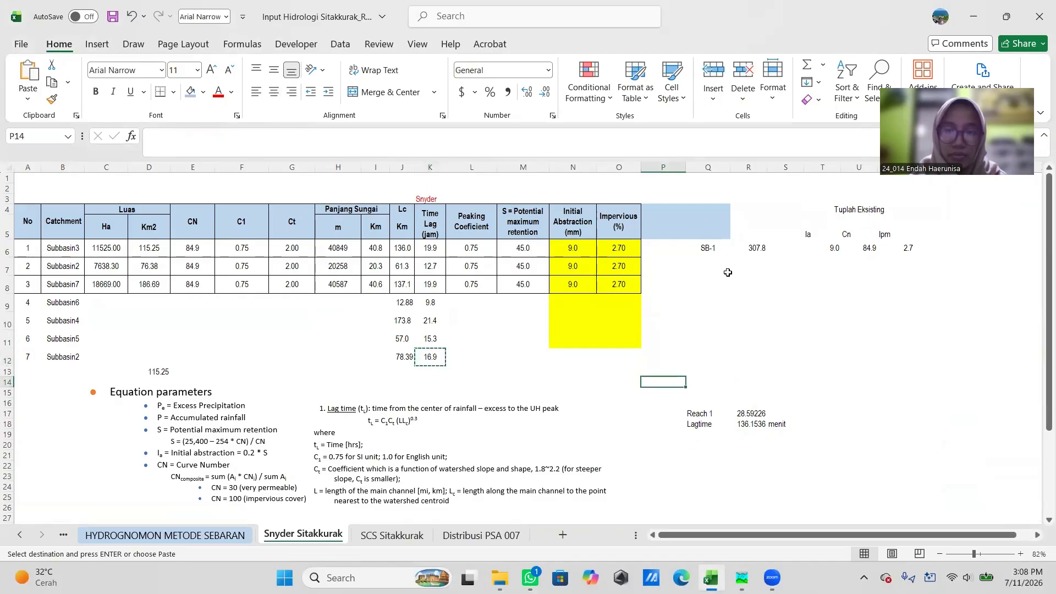
click(742, 578)
click(795, 509)
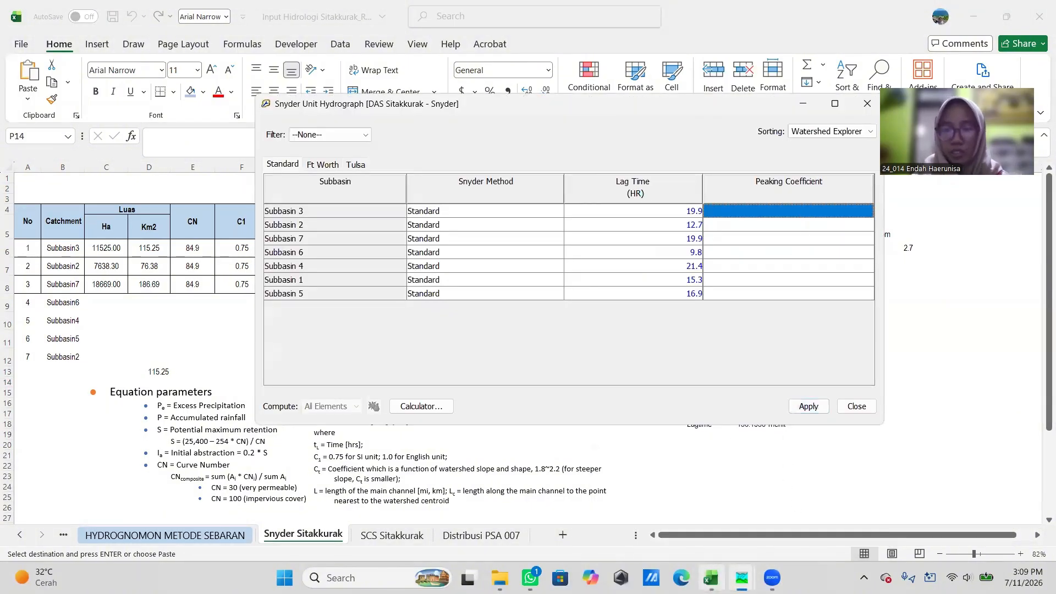
Step: Copy the 0.75 peaking coefficient from cell L6 in Excel into Subbasin 3's peaking coefficient in the HEC-HMS Snyder table
click(710, 577)
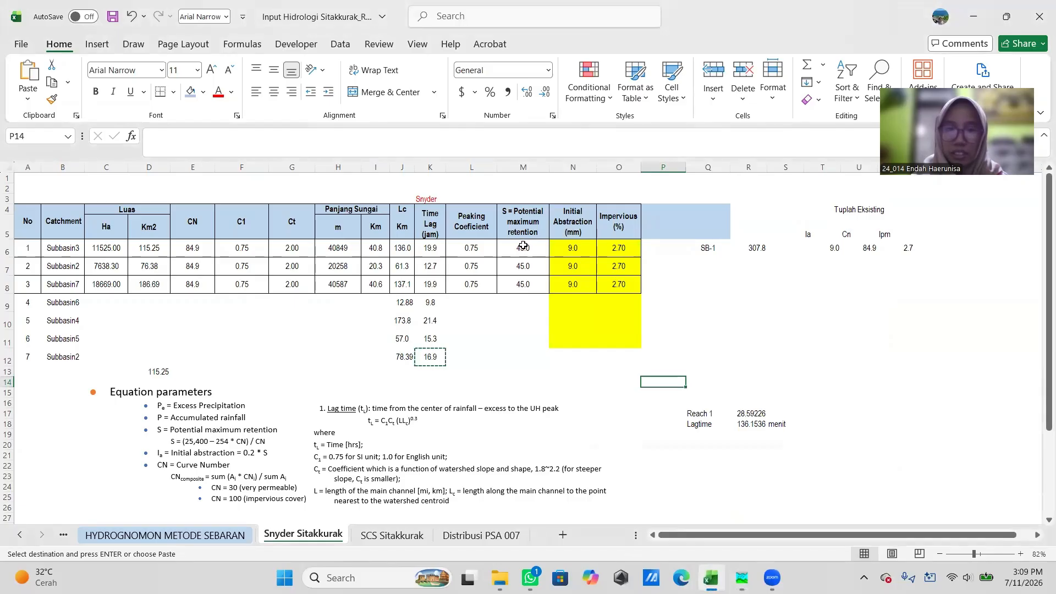
click(475, 247)
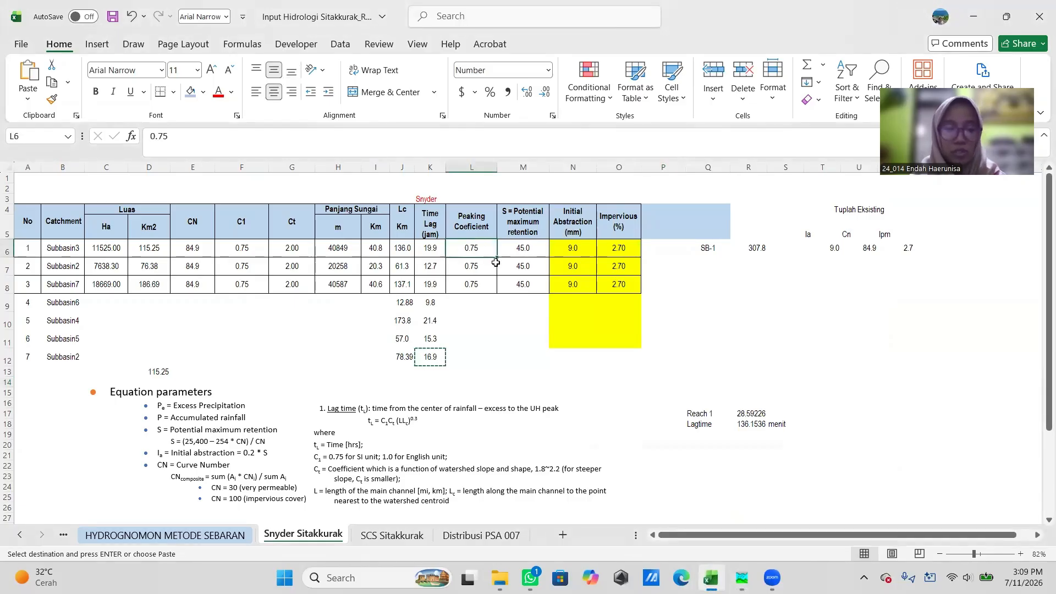
key(ctrl+c)
click(742, 577)
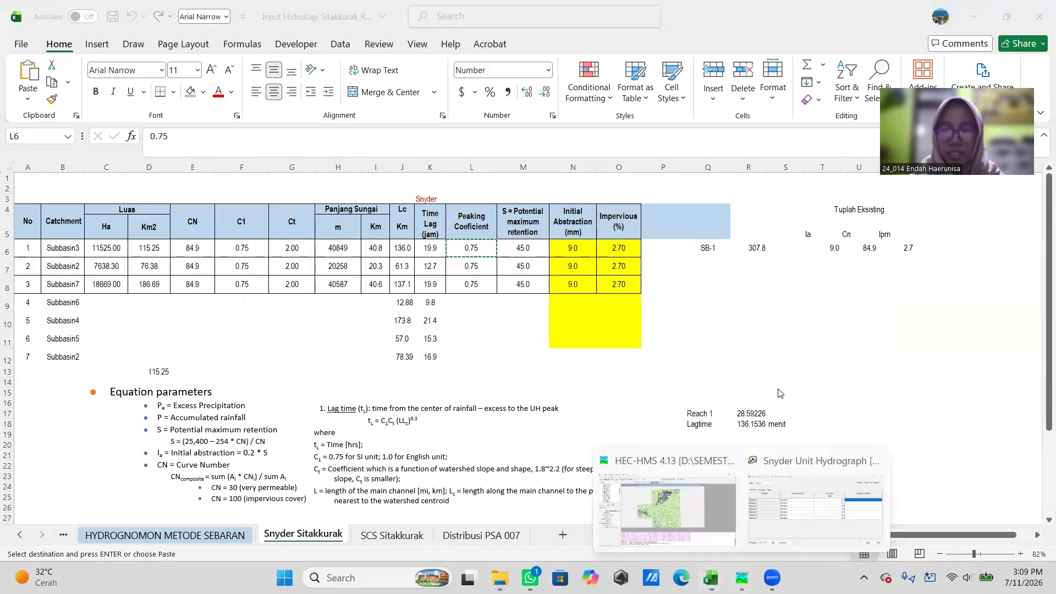
click(784, 493)
drag(849, 213, 853, 295)
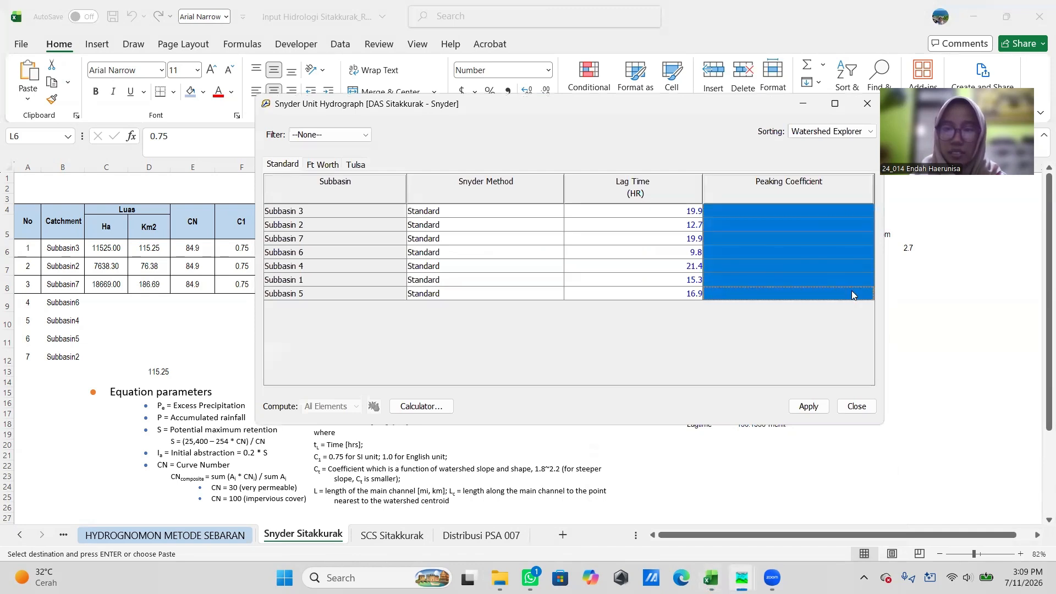
key(ctrl+v)
Step: Set the peaking coefficient to 0.75 for Subbasins 2, 7, 6, 4, 1 and 5, and apply and close the Snyder table
click(843, 226)
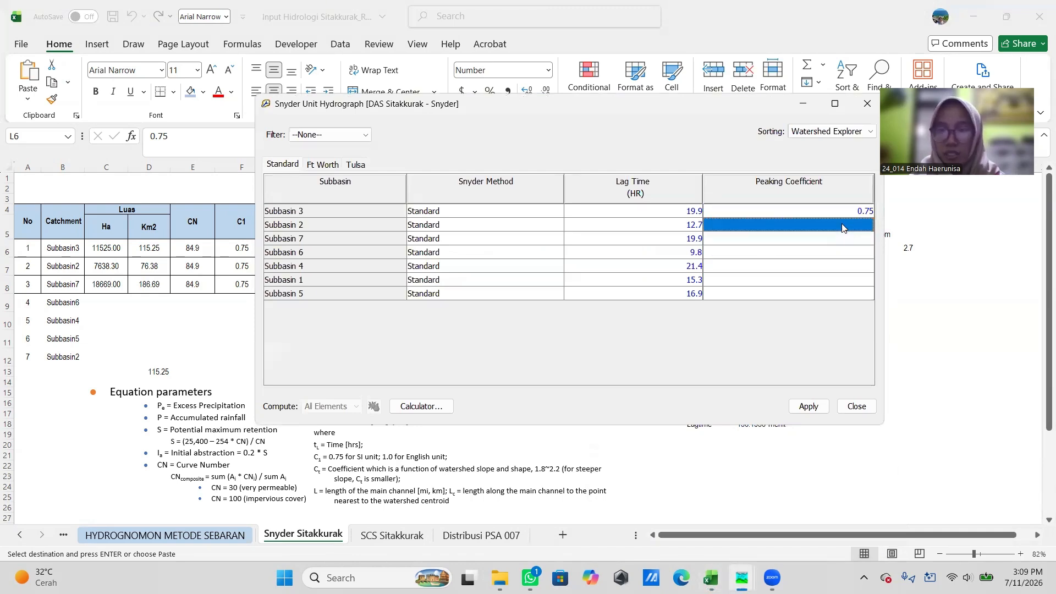
click(846, 241)
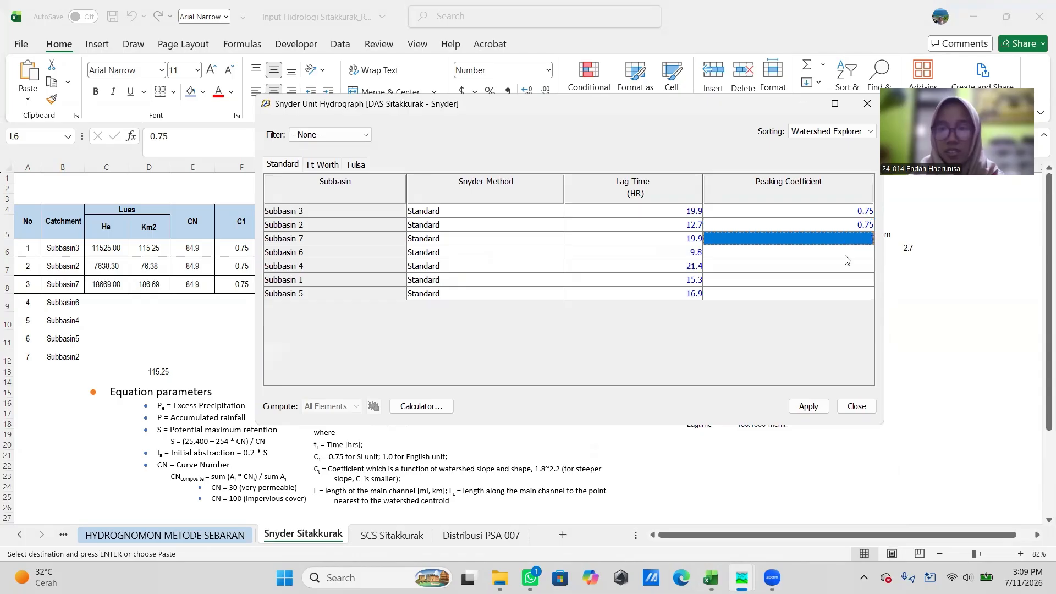
key(ctrl+v)
click(847, 255)
key(ctrl+v)
click(841, 268)
key(ctrl+v)
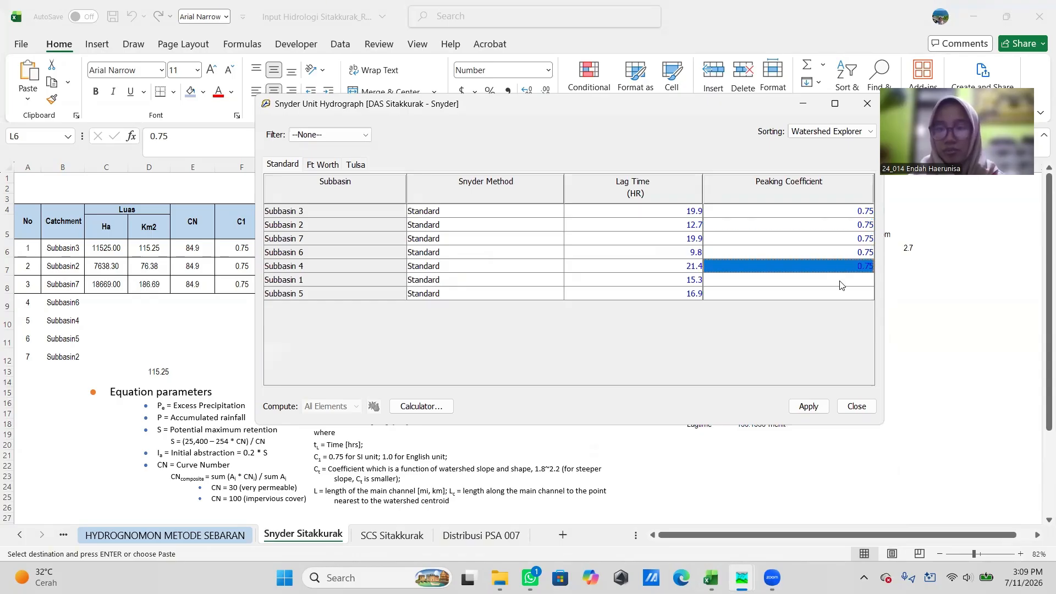
click(840, 283)
key(ctrl+v)
click(837, 295)
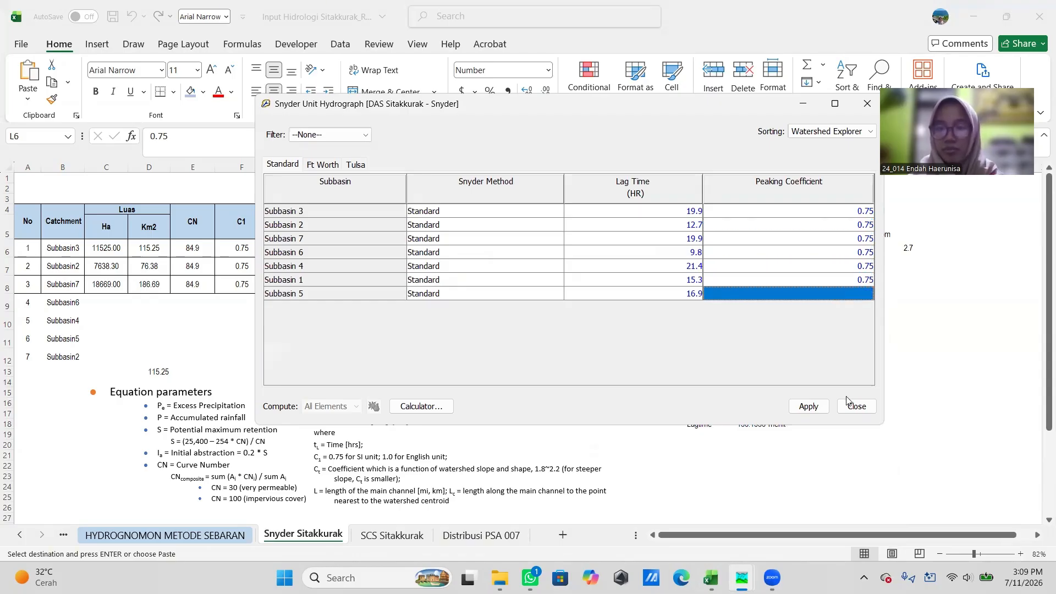
key(ctrl+v)
click(807, 406)
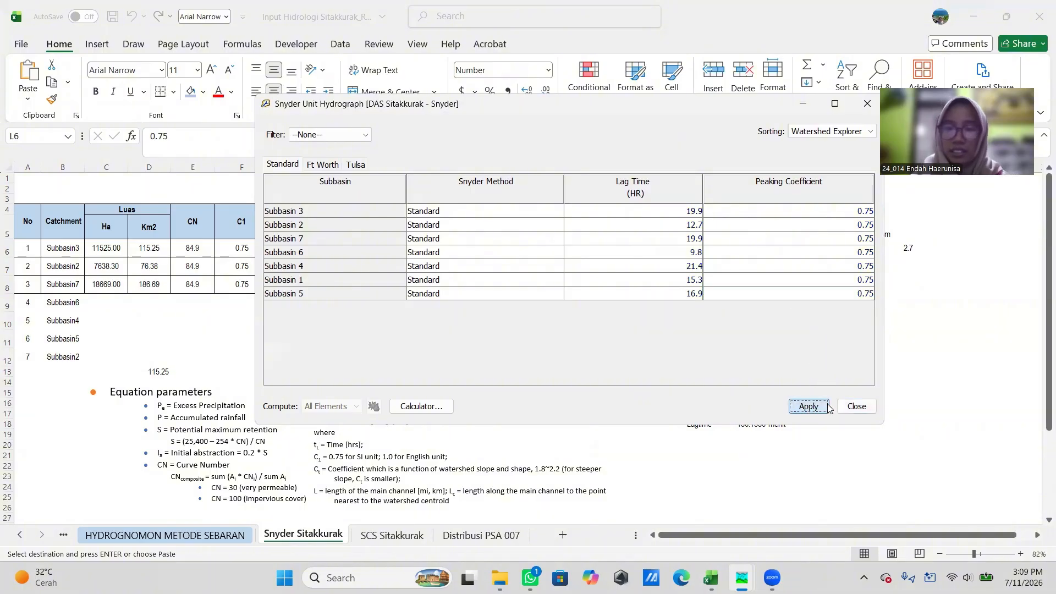
click(856, 406)
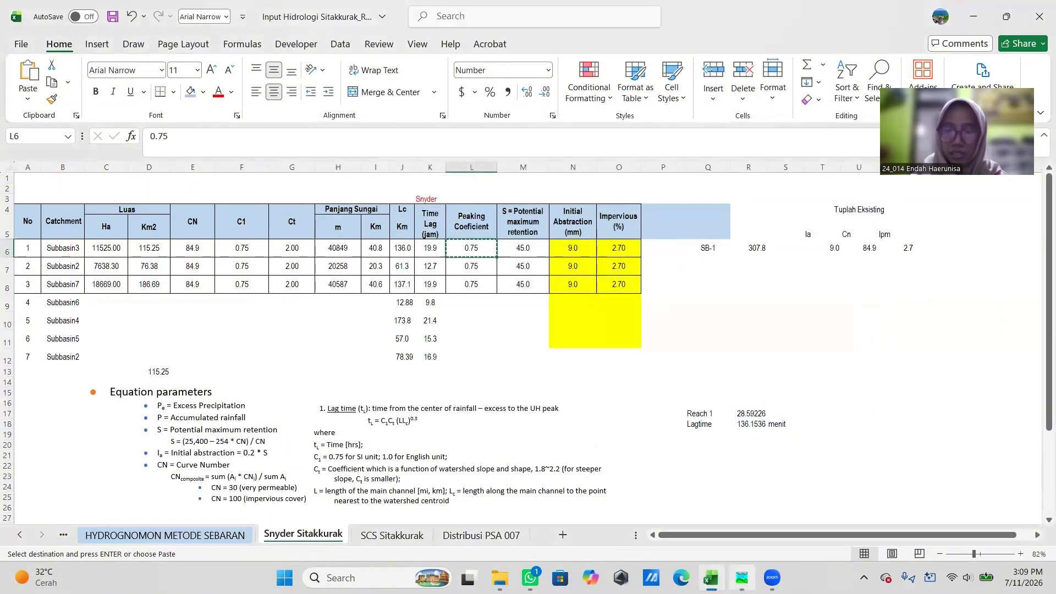
Step: Switch to HEC-HMS and open the Lag routing table for the DAS Sitakkurak - Snyder reaches at Reach3's lag time
click(742, 578)
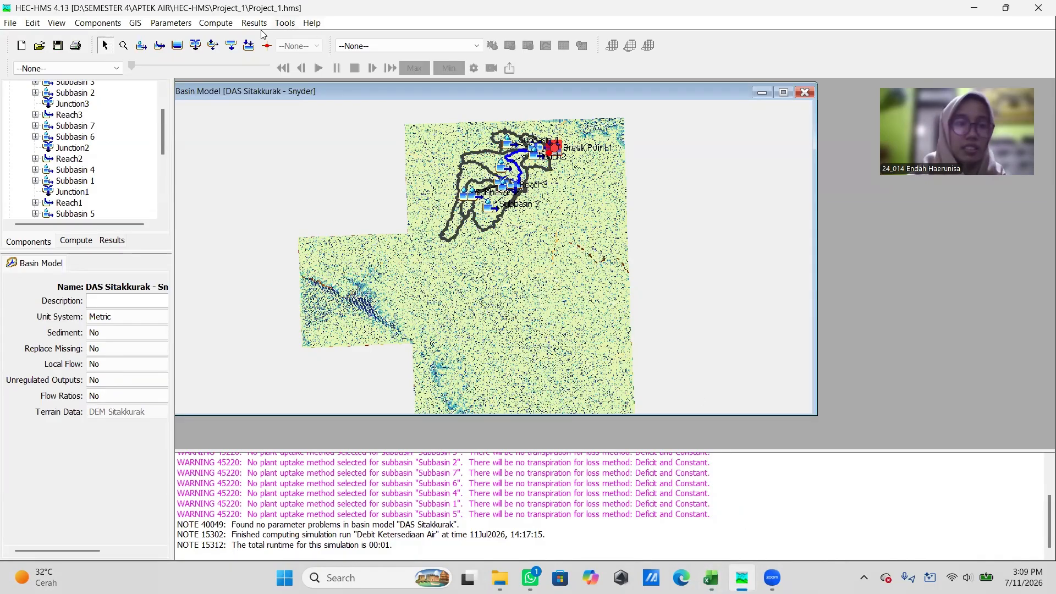
click(171, 23)
mouse_move(217, 234)
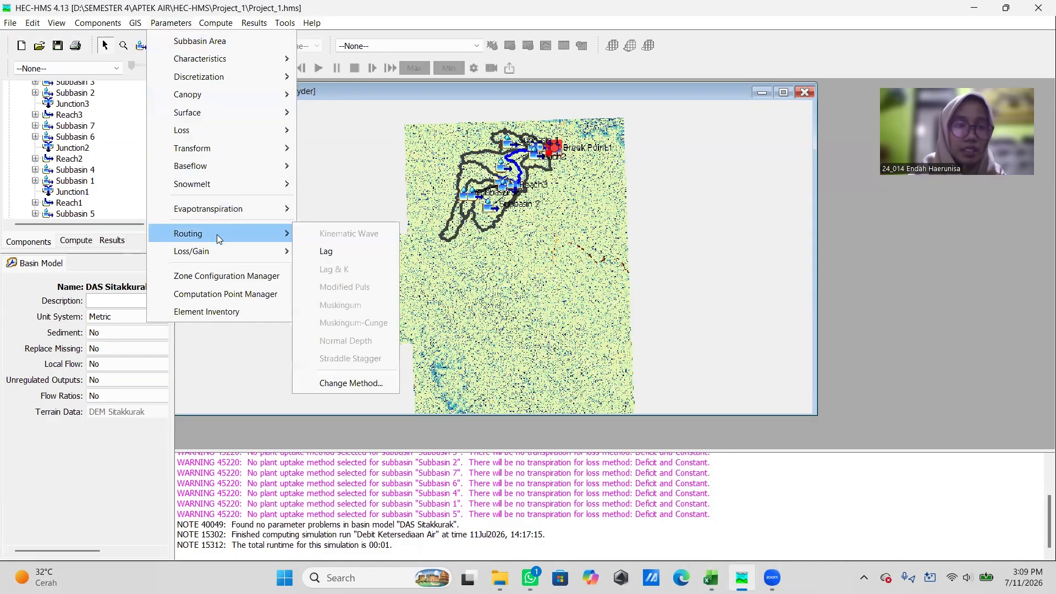
click(347, 251)
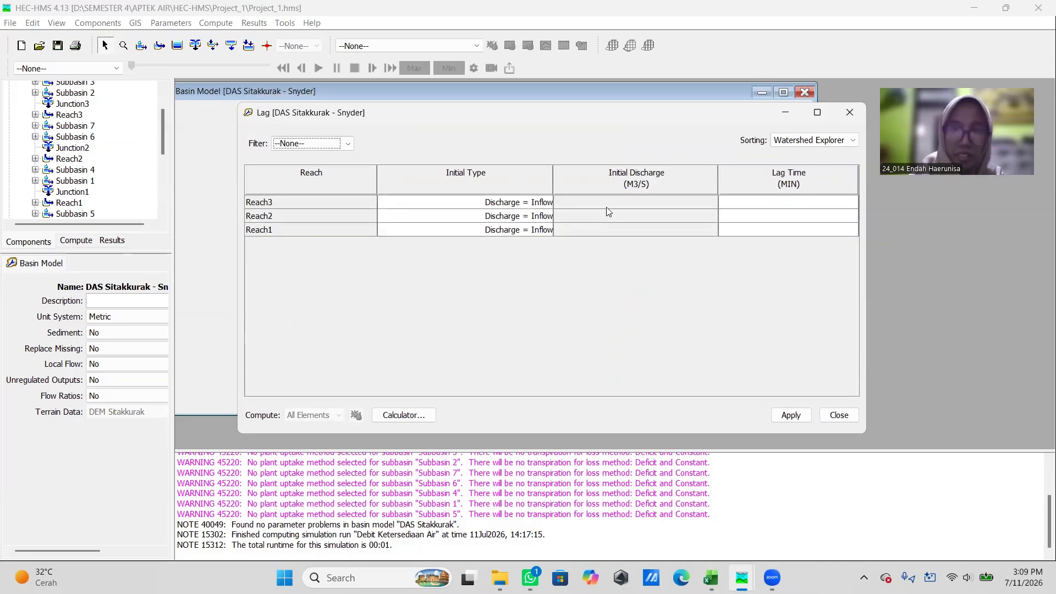
click(621, 201)
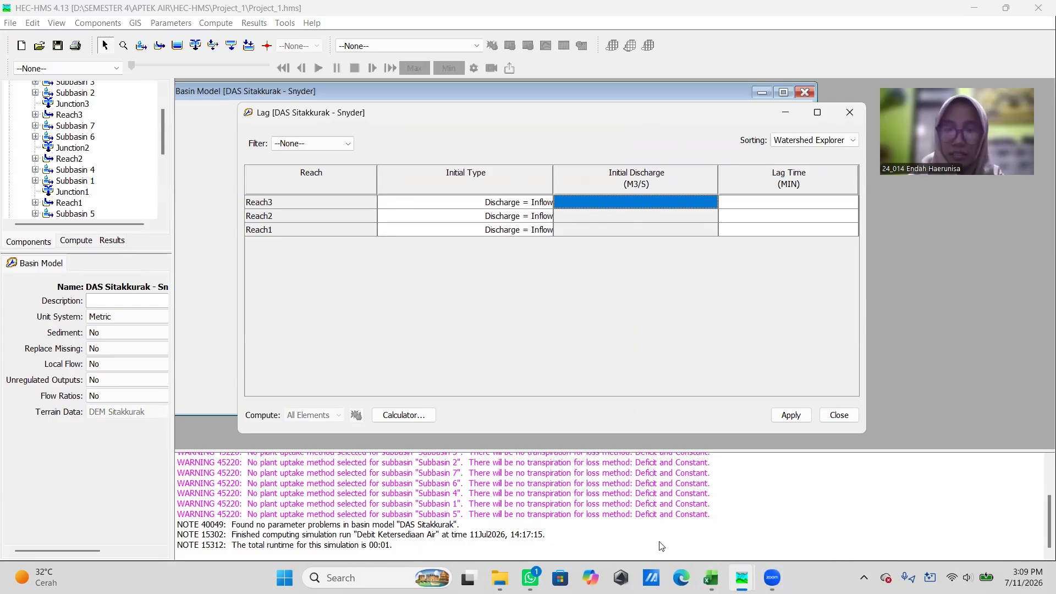
click(800, 203)
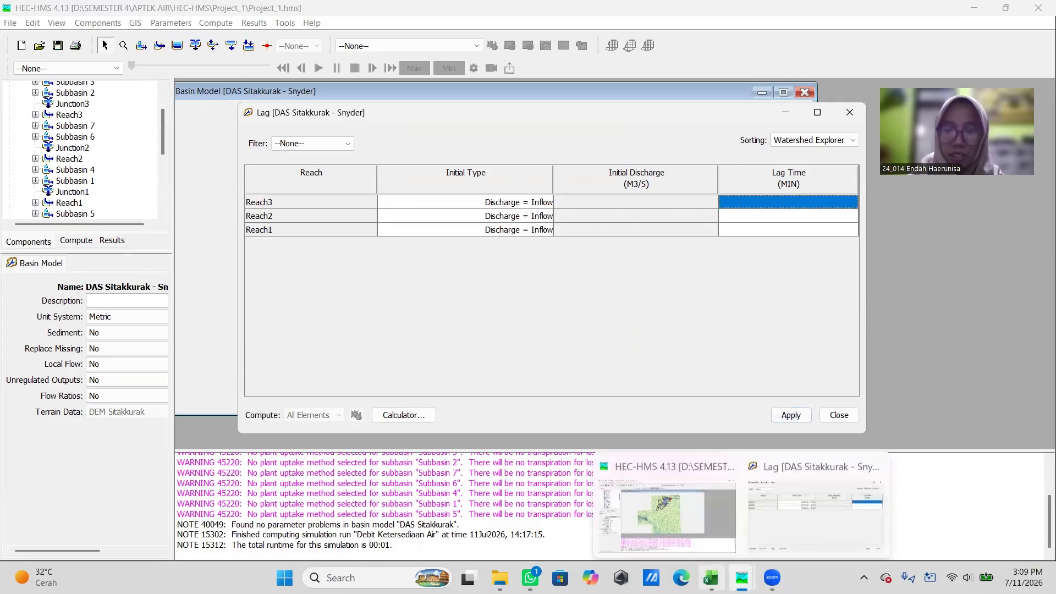
Step: Copy the 136.1536-minute lag time from cell R18 in Excel into Reach3's lag time in the HEC-HMS Lag table
mouse_move(712, 578)
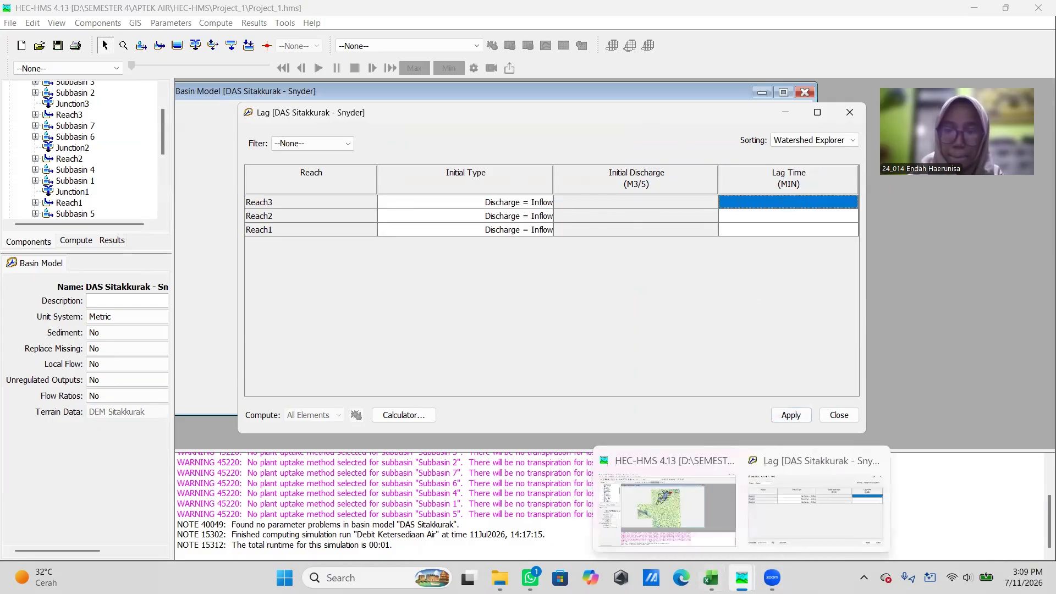
click(711, 577)
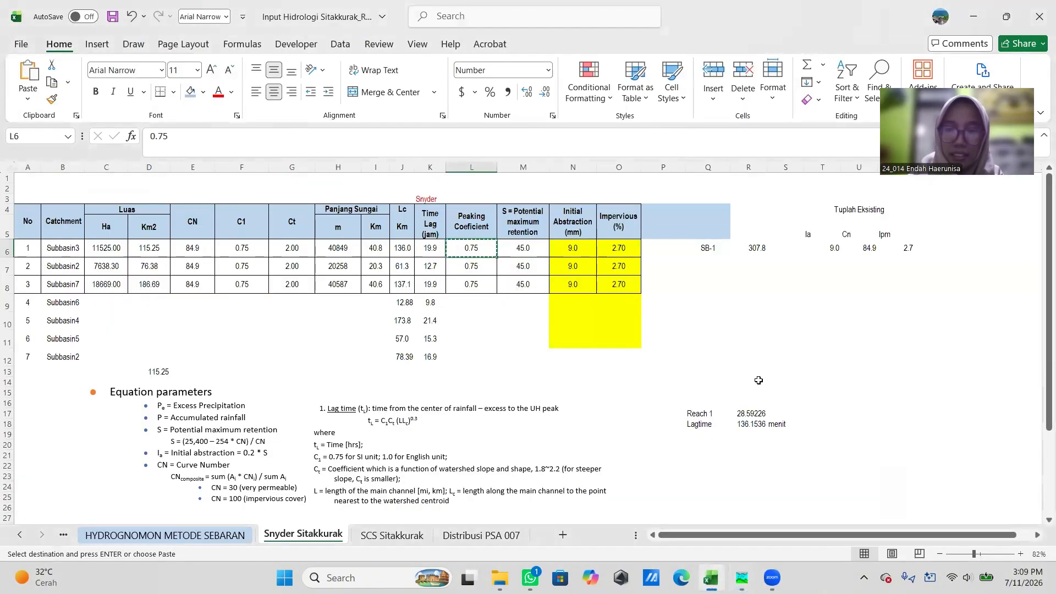
click(754, 423)
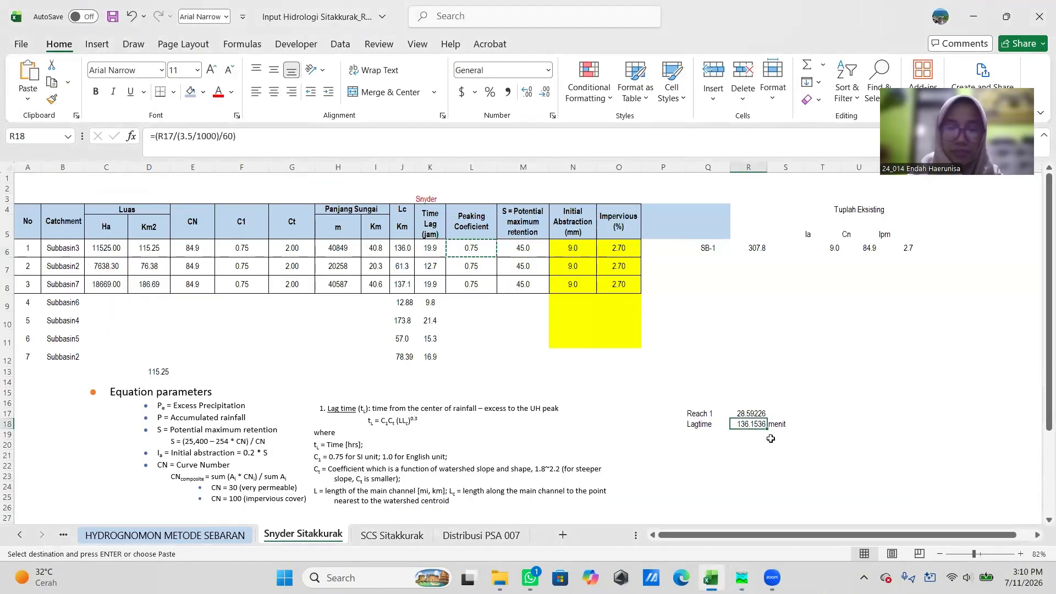
key(ctrl+c)
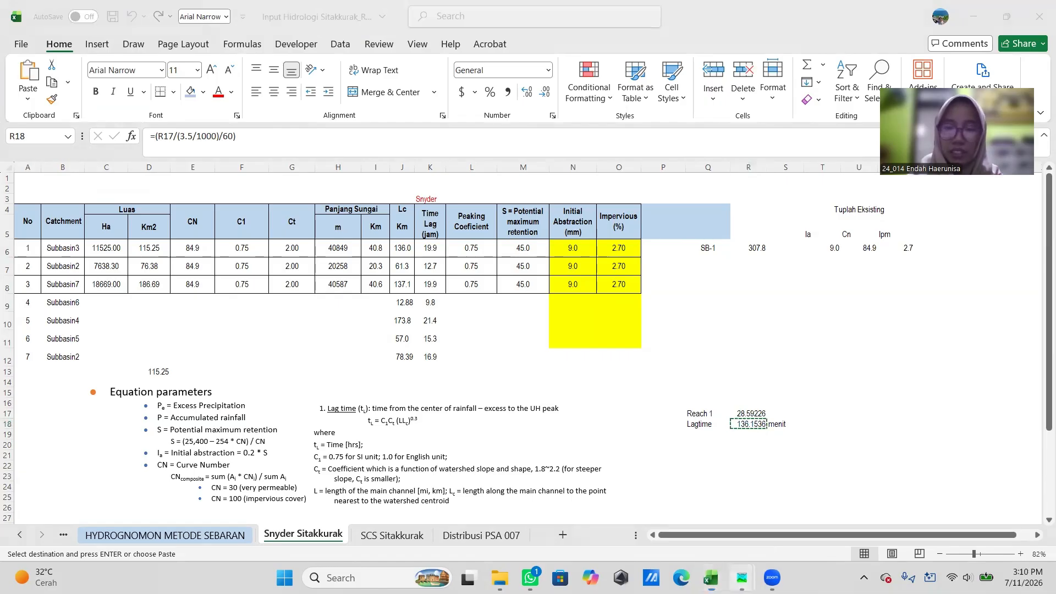
mouse_move(742, 577)
click(809, 512)
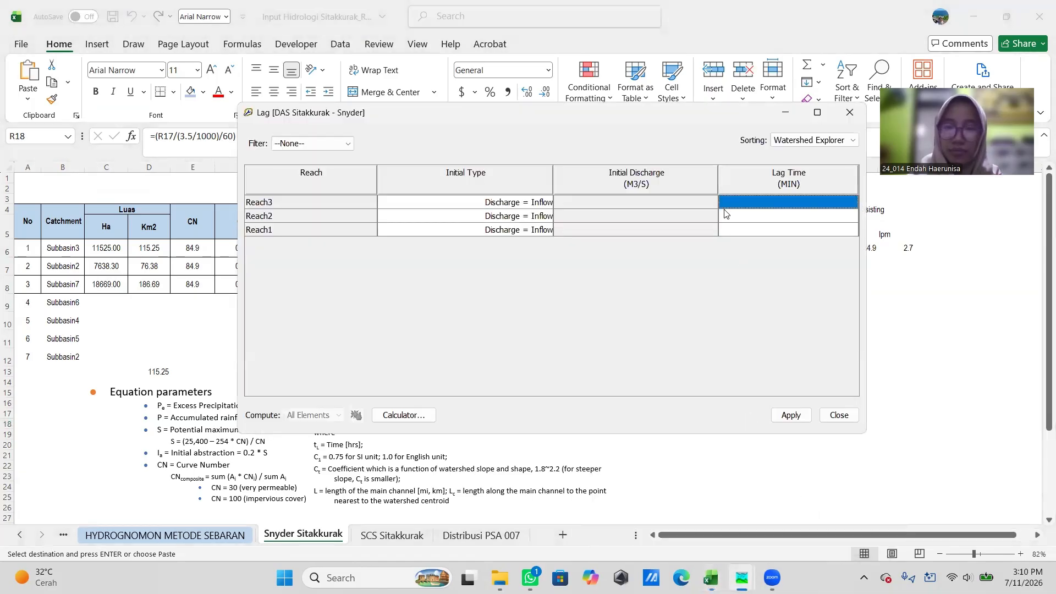
key(ctrl+v)
Step: Set the lag time of Reach2 and Reach1 to 136.153619 minutes as well, and apply and close the Lag table
click(777, 212)
key(ctrl+v)
click(779, 223)
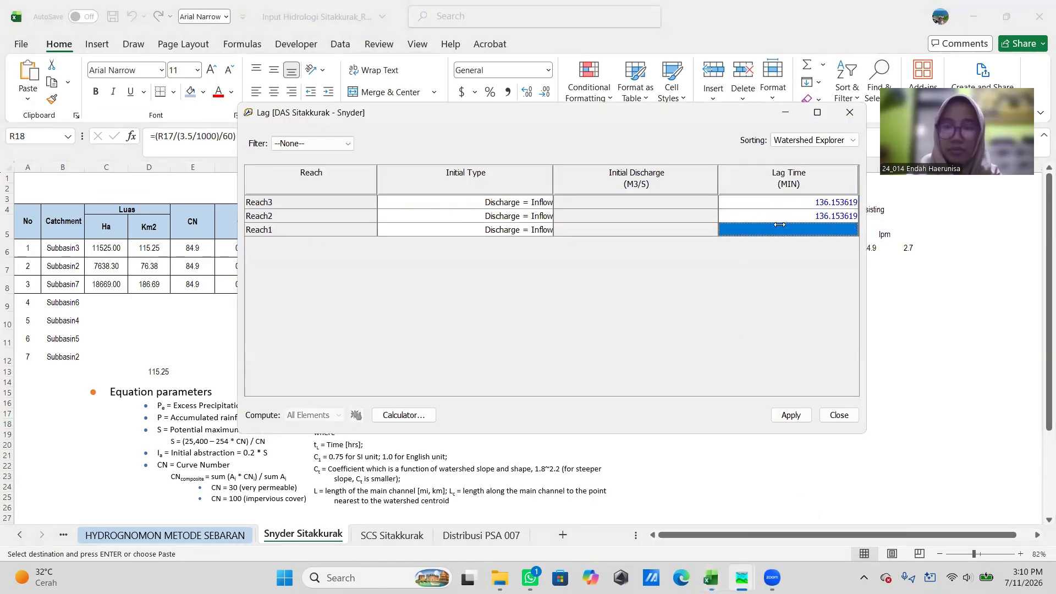
key(ctrl+v)
click(511, 230)
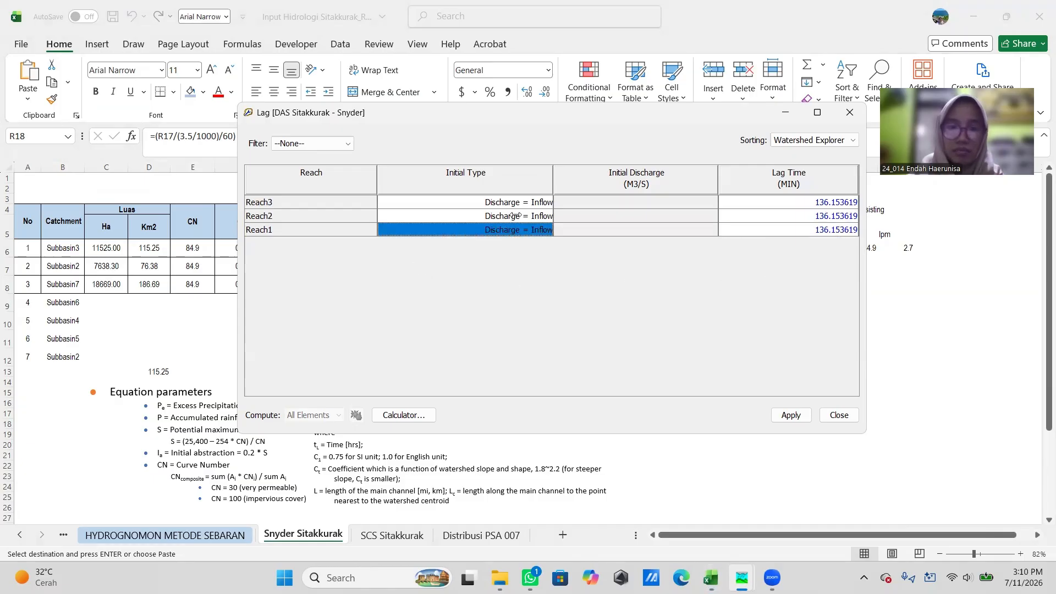
click(516, 216)
click(519, 200)
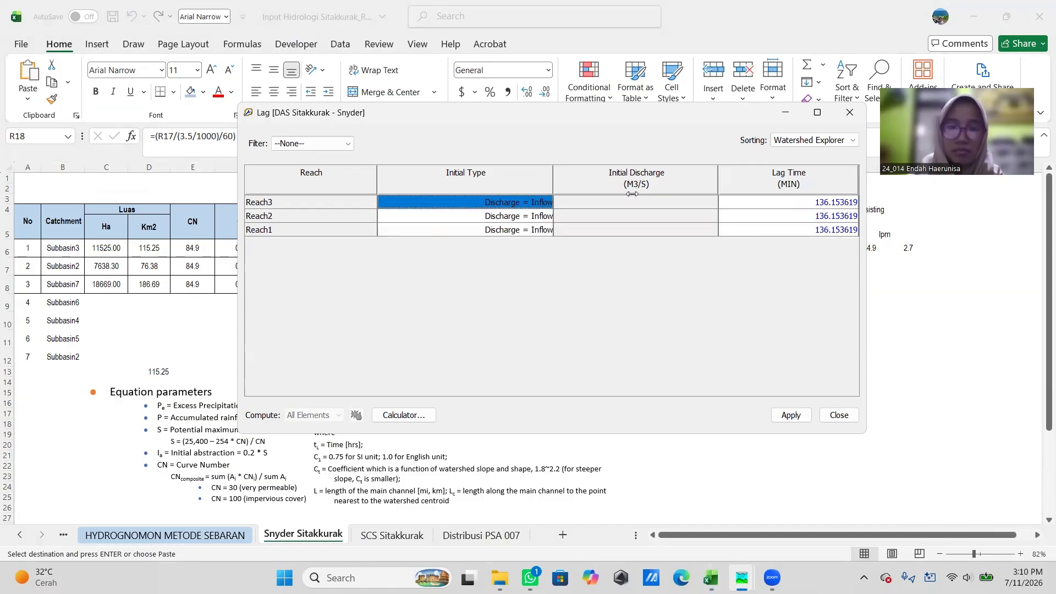
click(791, 414)
click(835, 414)
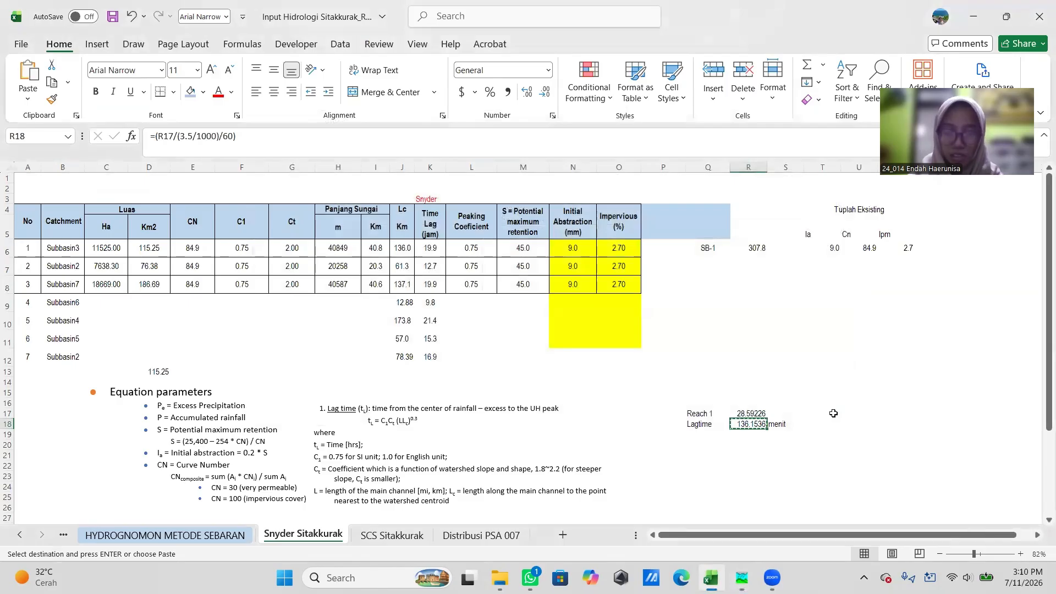
Step: Return to HEC-HMS and create a new control specification named Debit Banjir
click(747, 576)
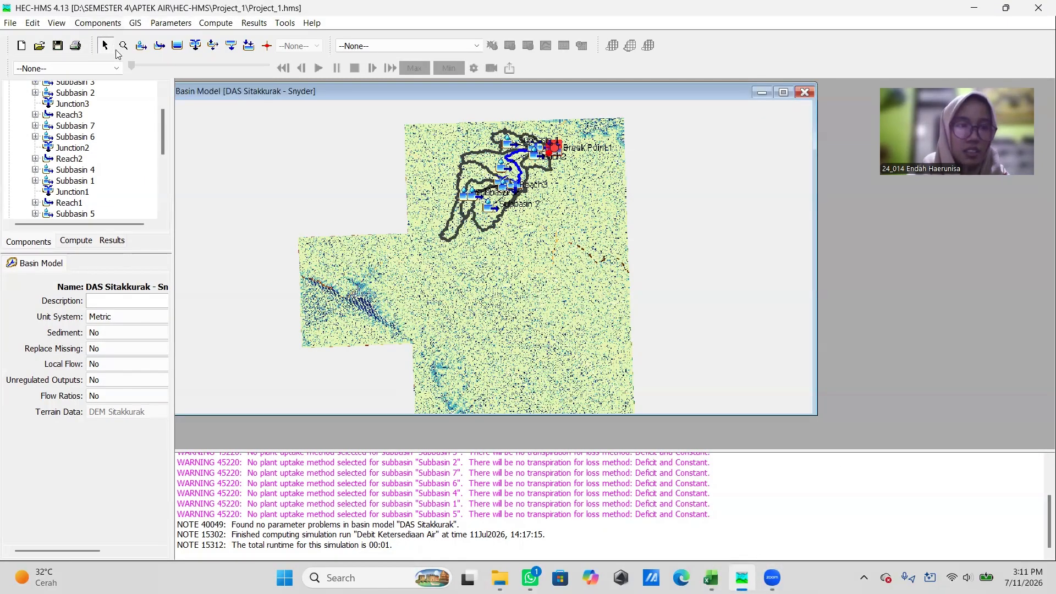
click(98, 23)
click(140, 104)
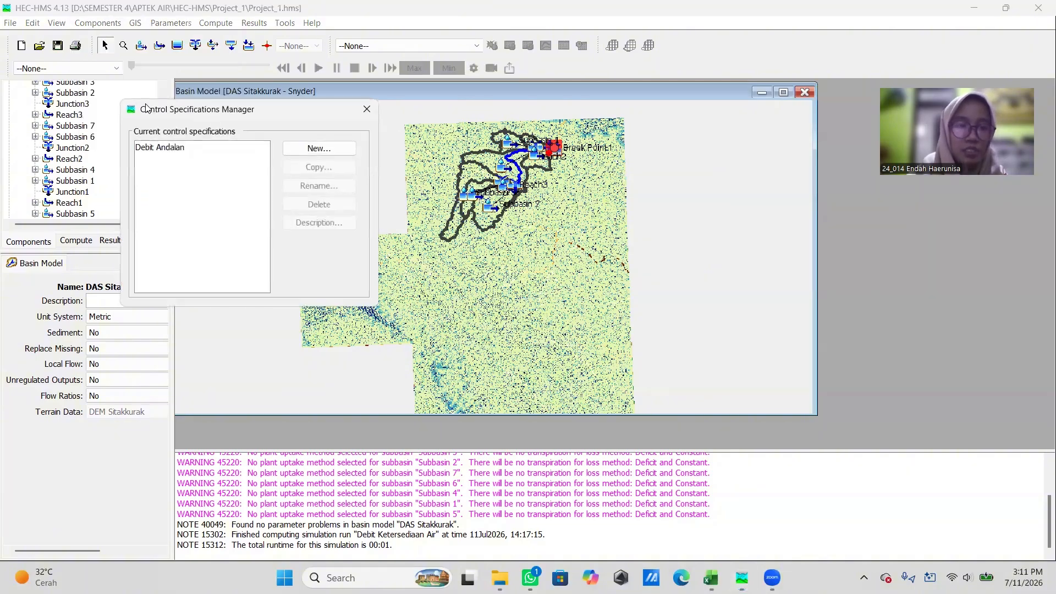
click(332, 150)
text(Debit Banji)
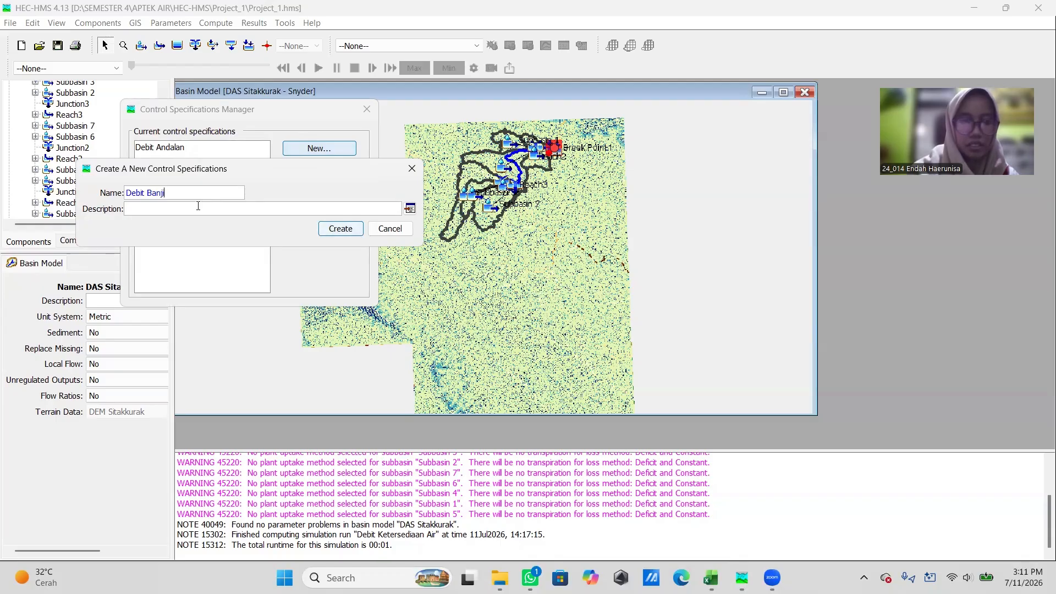
text(r)
click(341, 228)
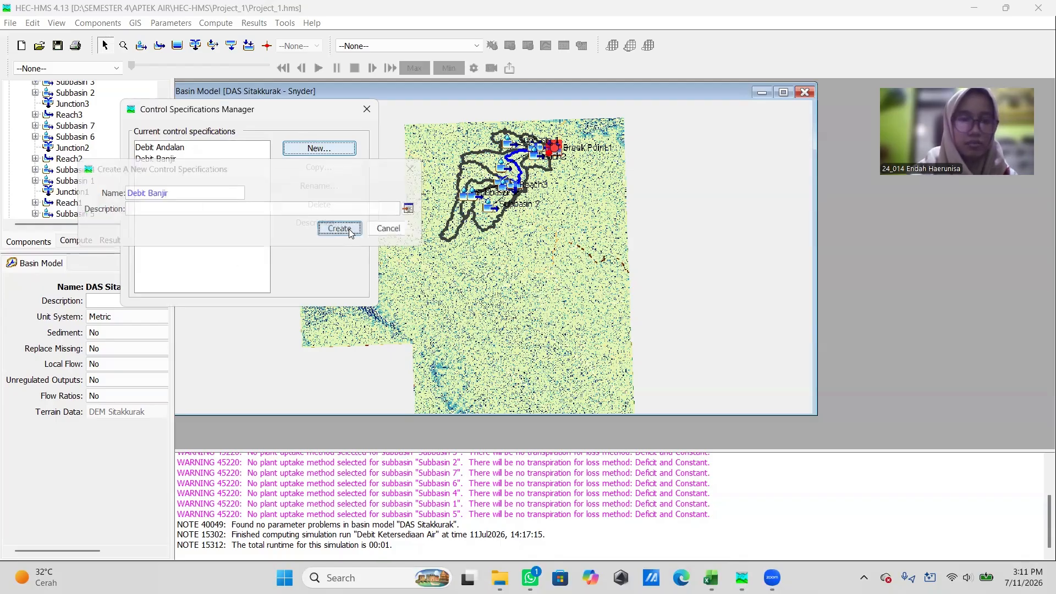
click(366, 110)
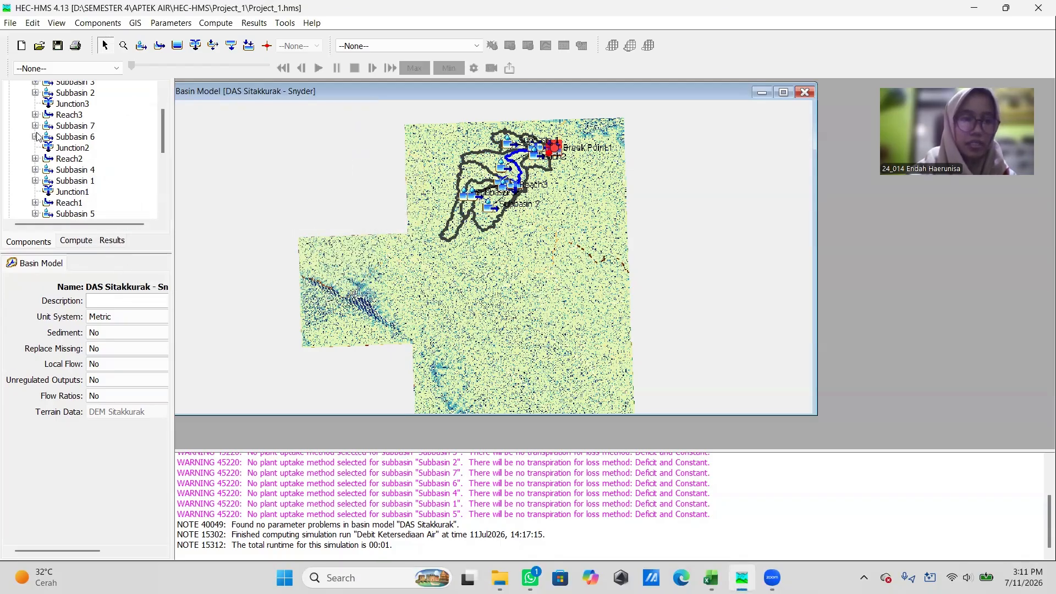
Step: Set the Debit Banjir control specification to start 01Jan2005 at 00:00 and end 03Jan2005 at 00:00
scroll(41, 135, up, 2)
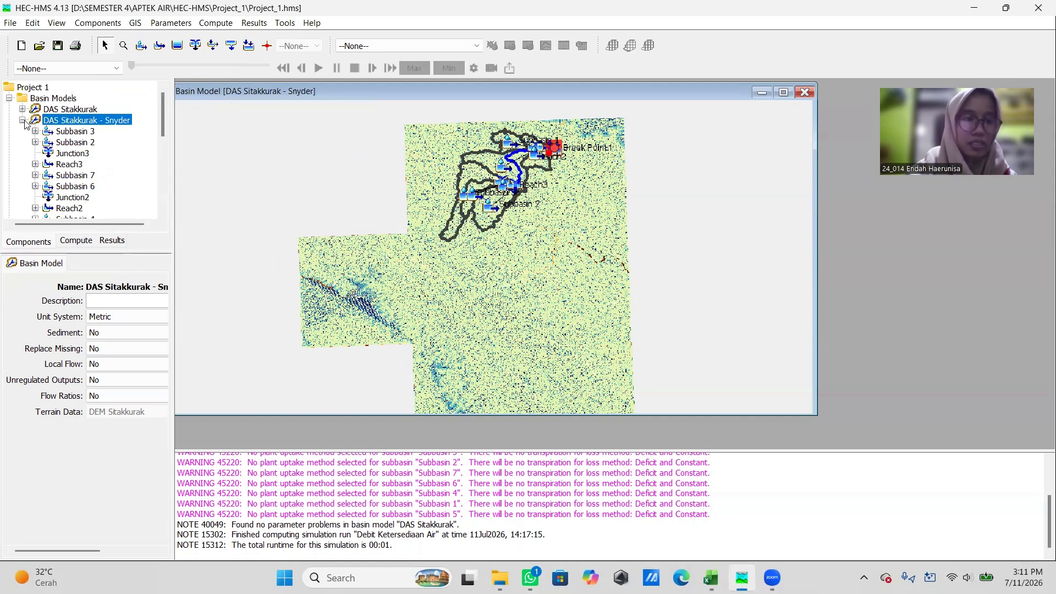
click(22, 121)
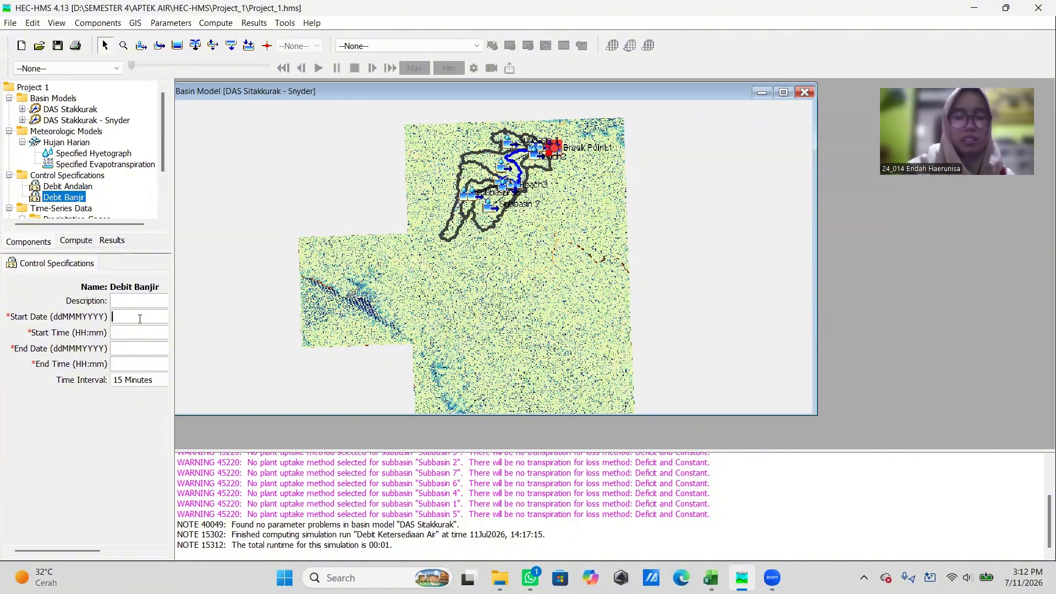
text(Ja)
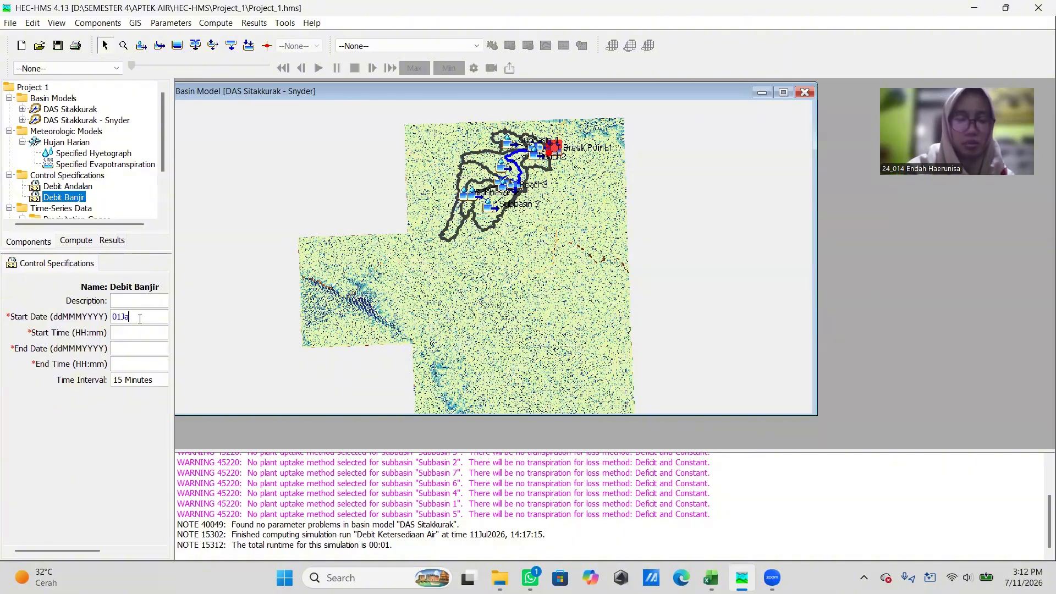
text(n2005)
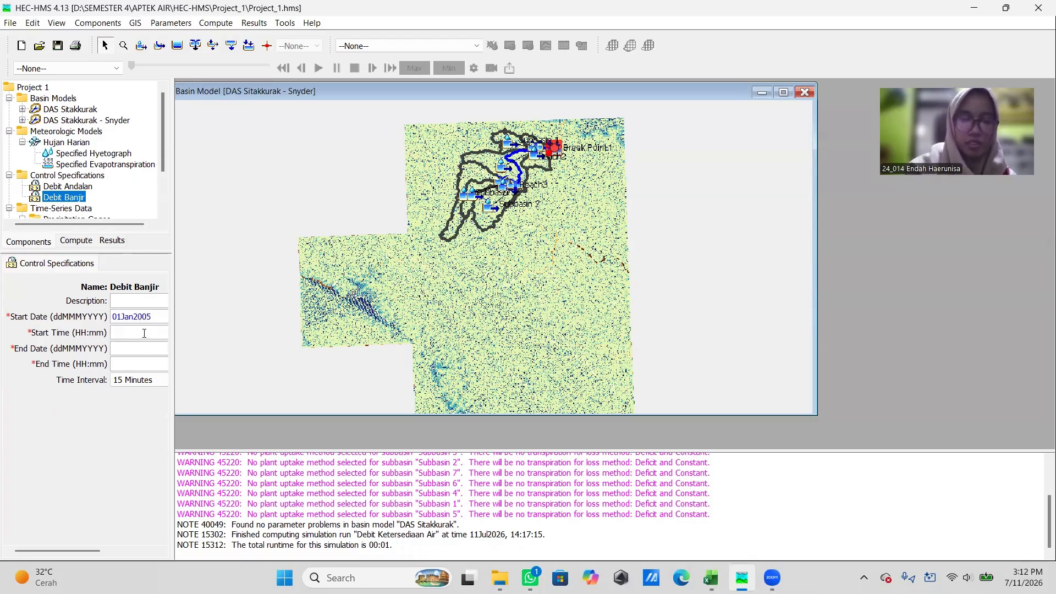
click(145, 333)
text(00:00)
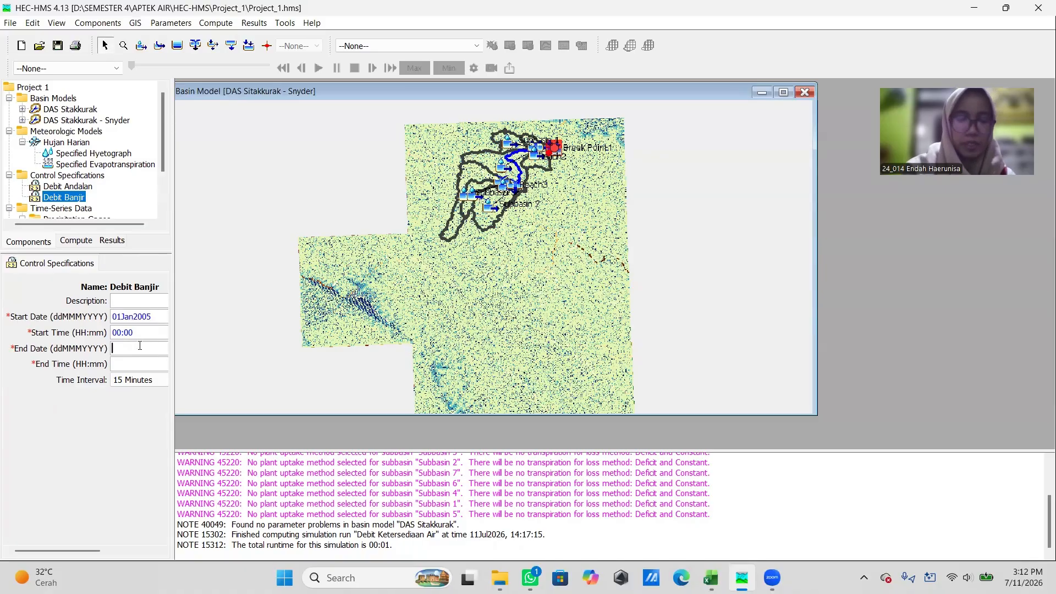
text(03)
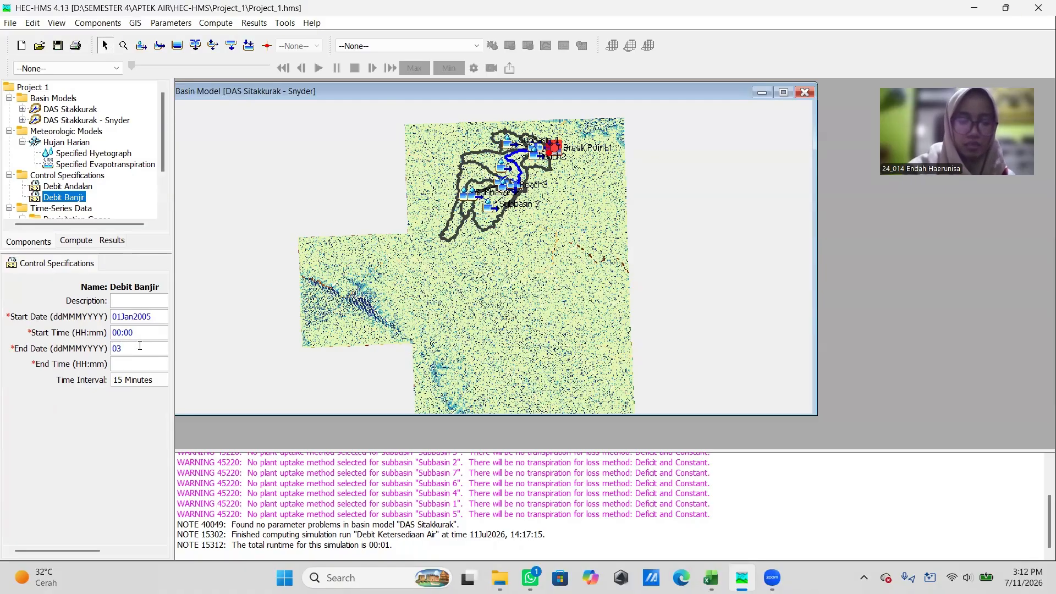
text(Jan2005)
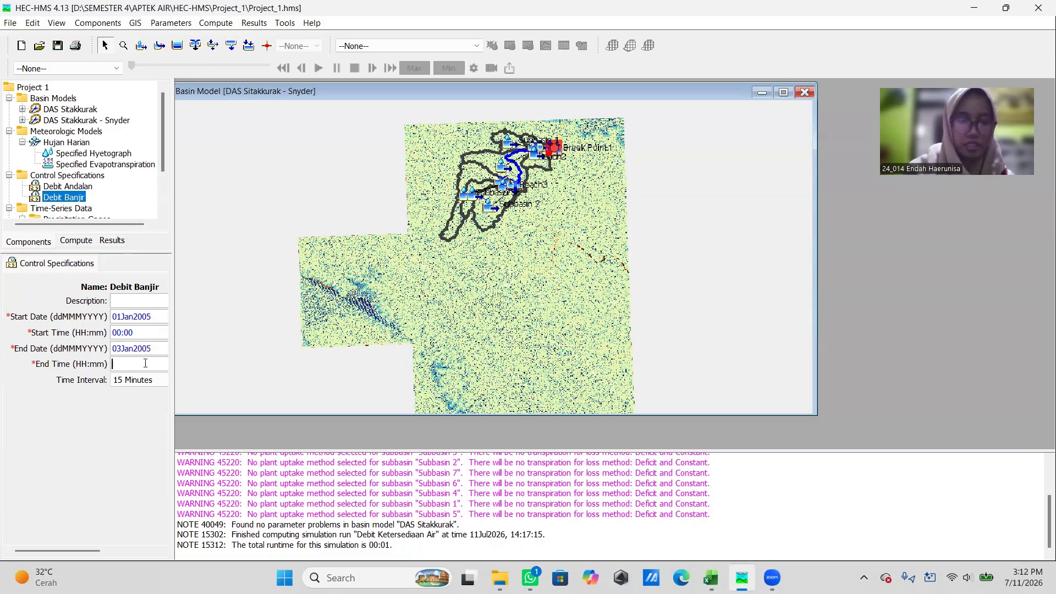
text(00:00)
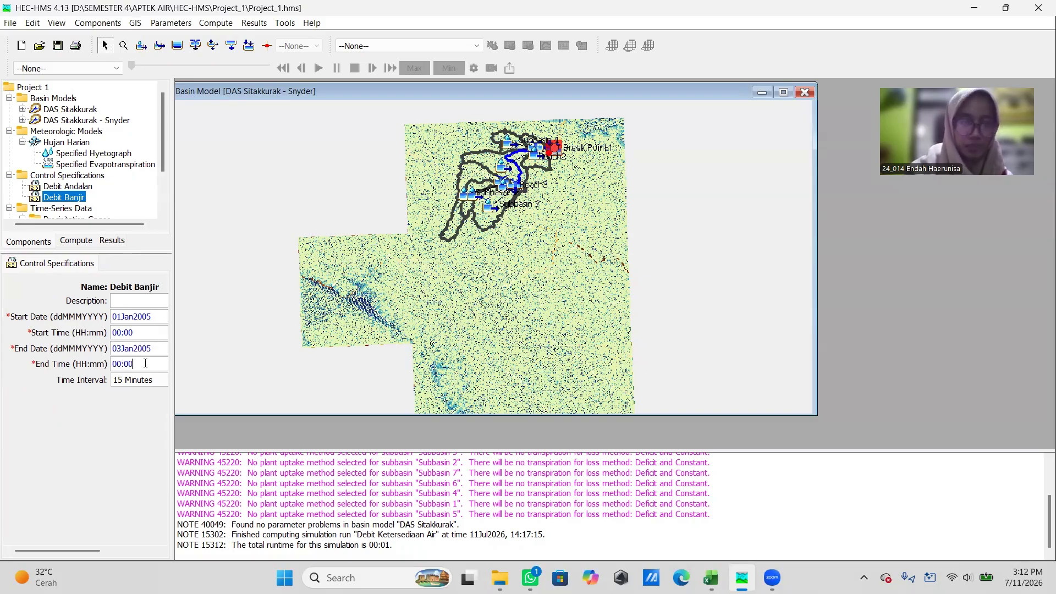
Step: Set the Debit Banjir time interval to 1 Hour and save the project
click(138, 380)
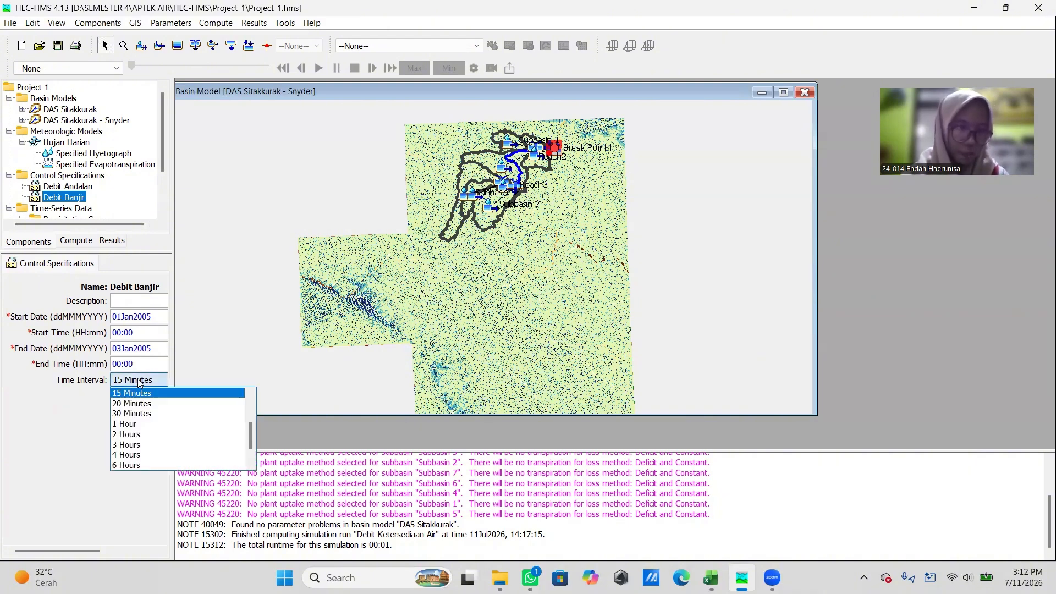
click(151, 424)
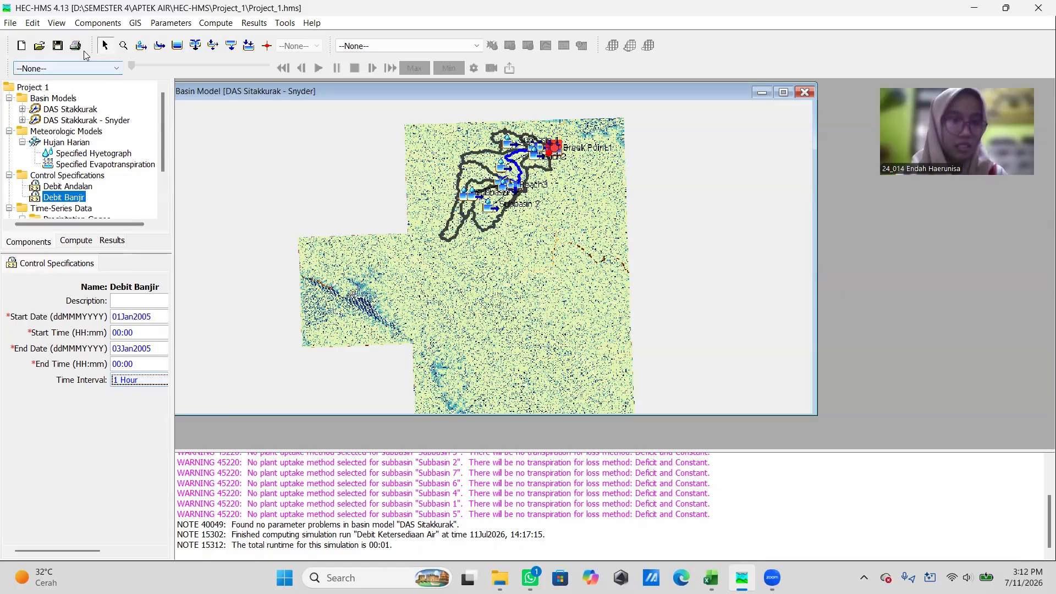
click(60, 47)
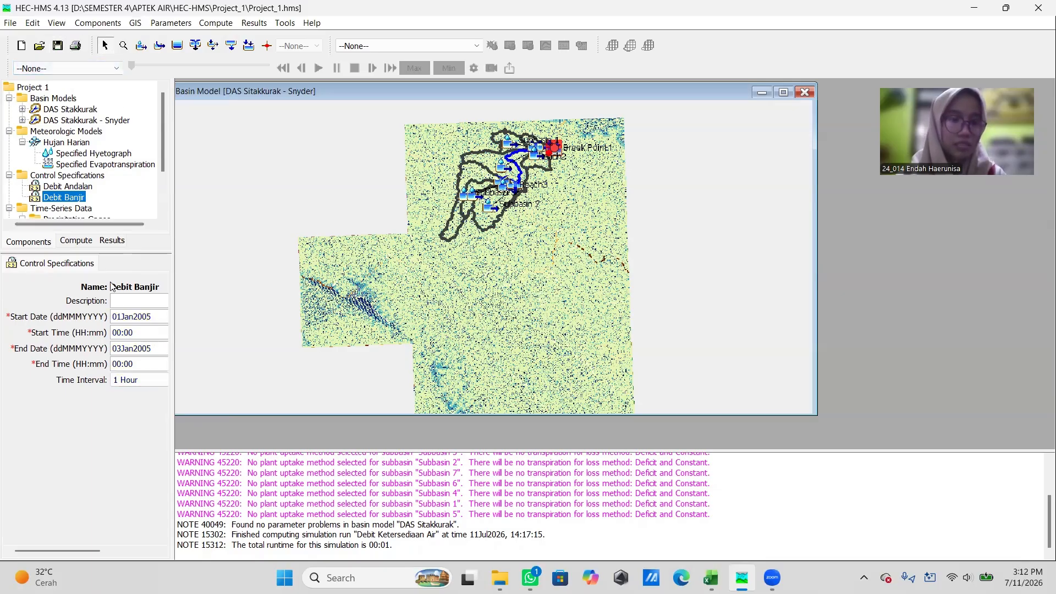
click(142, 383)
click(143, 386)
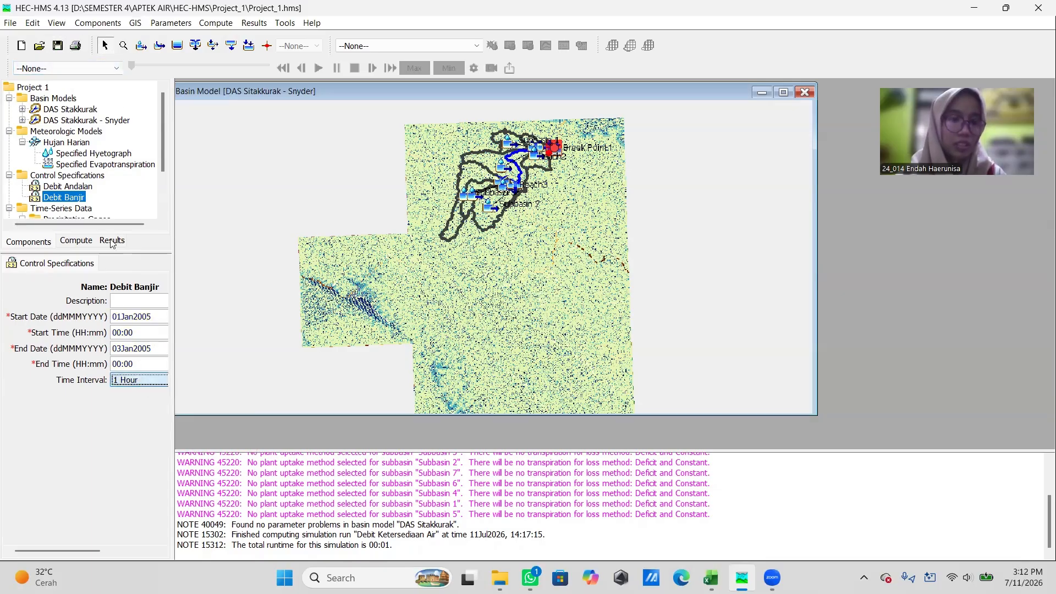
click(58, 46)
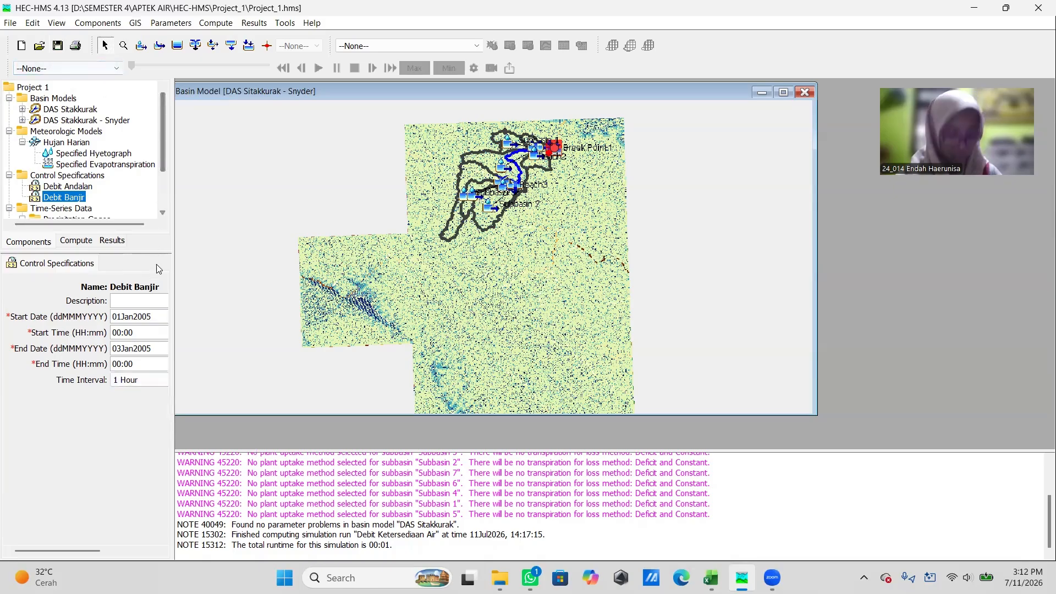
Step: Create a new precipitation gage named PSA 007 6 Jam and close the Time-Series Data Manager
click(98, 23)
click(144, 118)
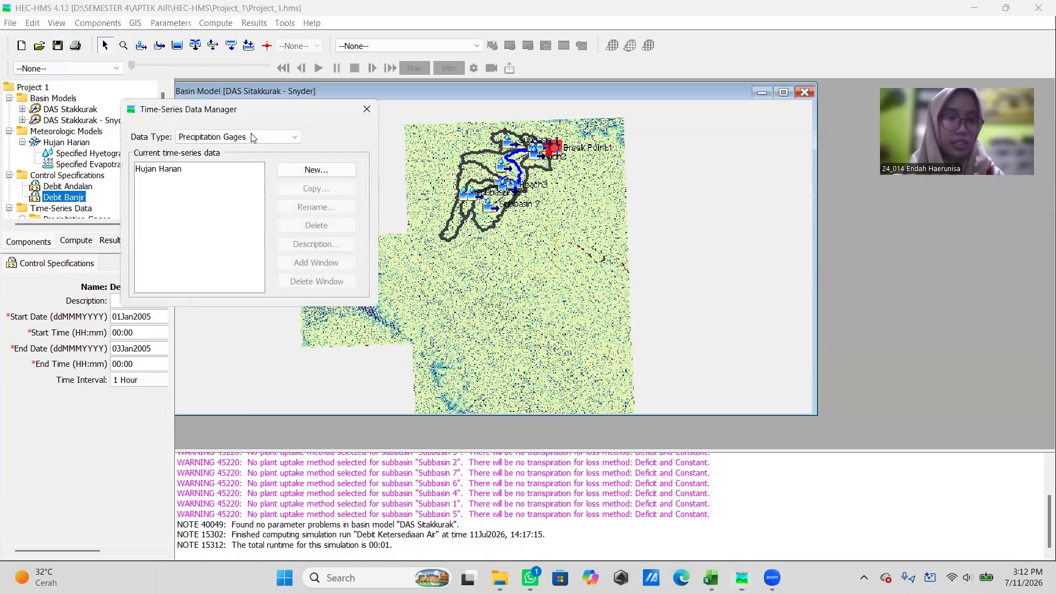
click(315, 170)
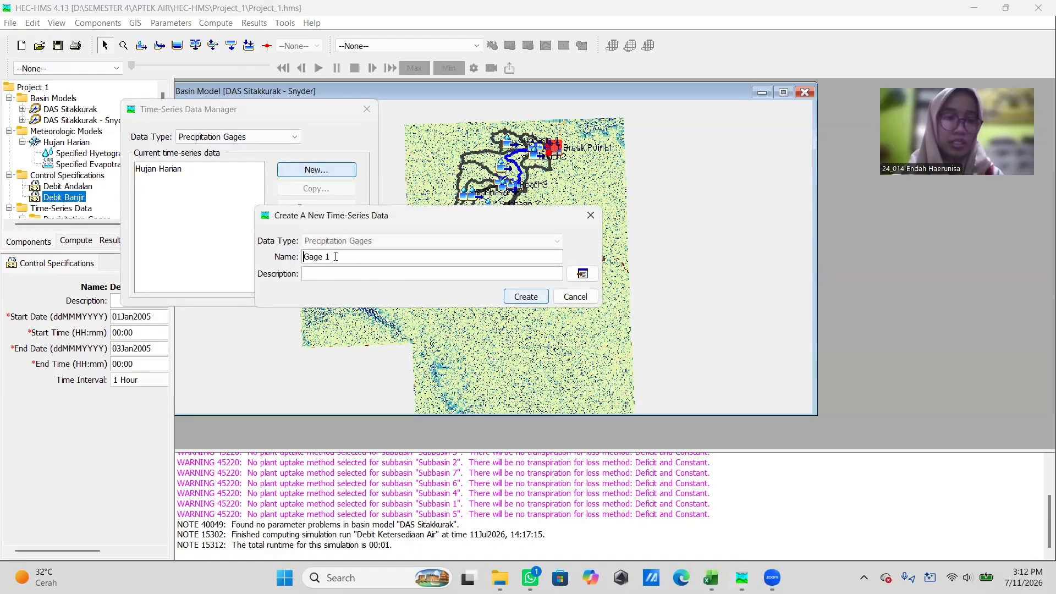
drag(336, 257, 302, 257)
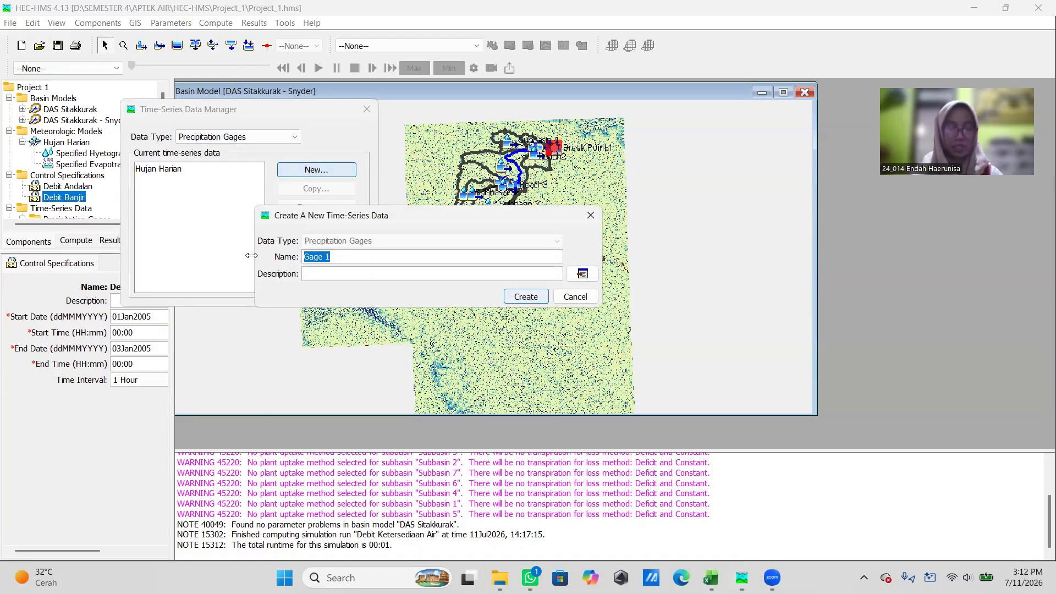
text(PSA)
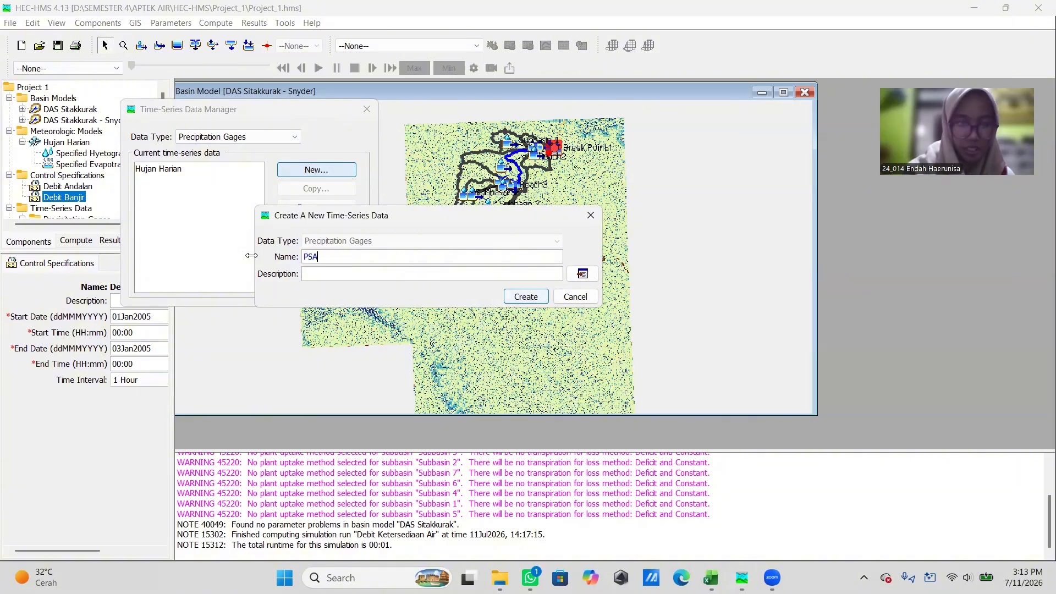
text( 007)
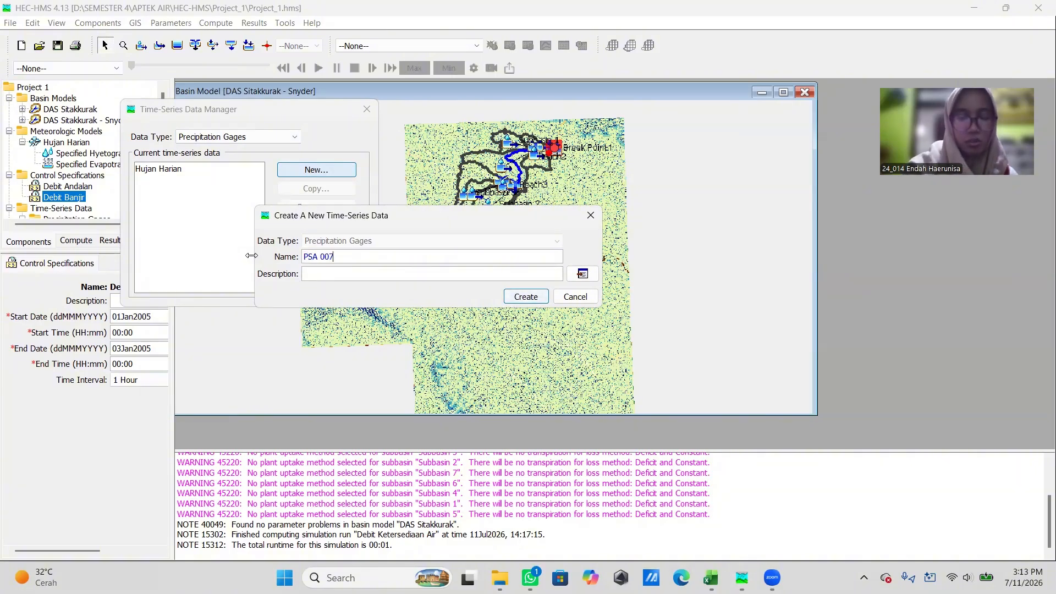
text( 6 J)
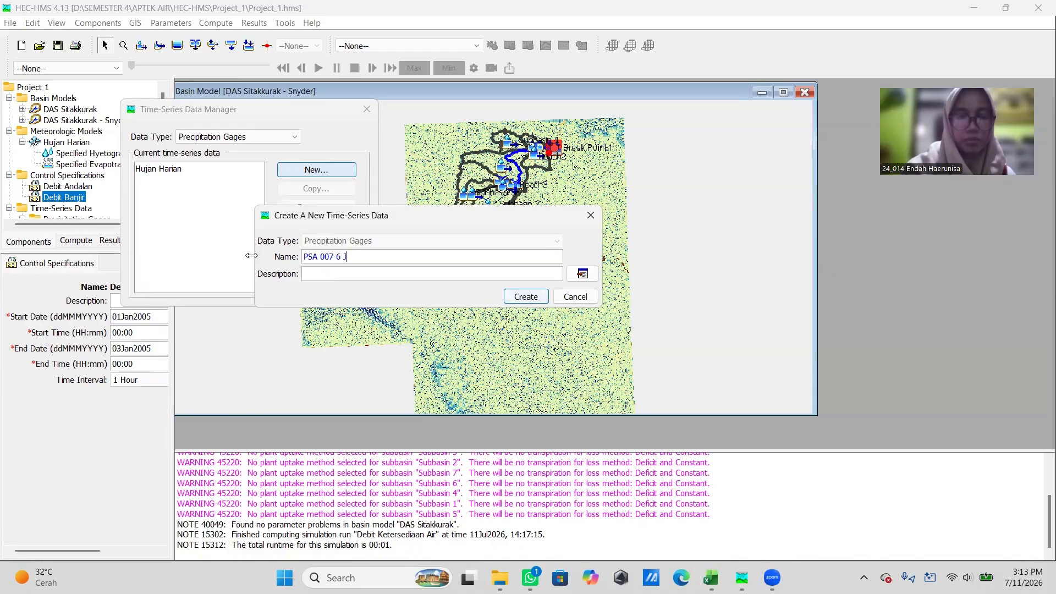
text(am)
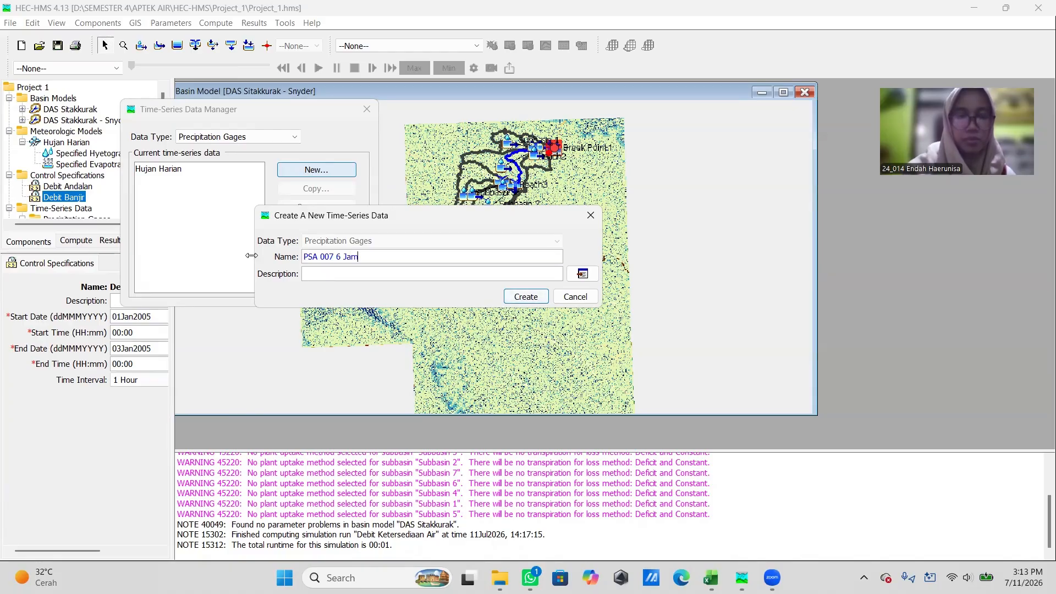
click(533, 303)
click(361, 113)
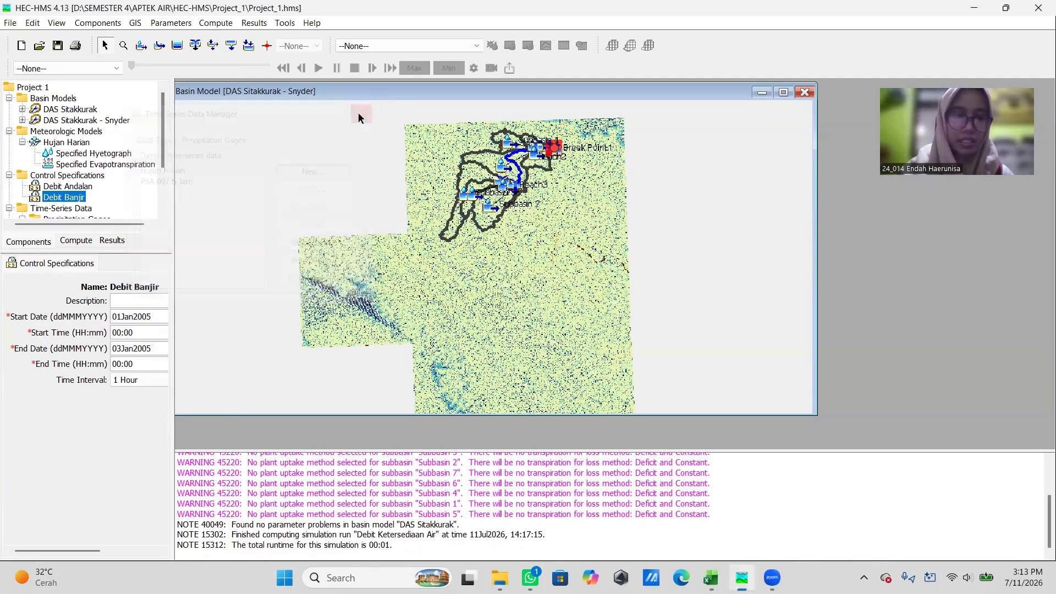
Step: Set the start date of the PSA 007 6 Jam gage's time window to 01Jan2005
scroll(68, 176, down, 2)
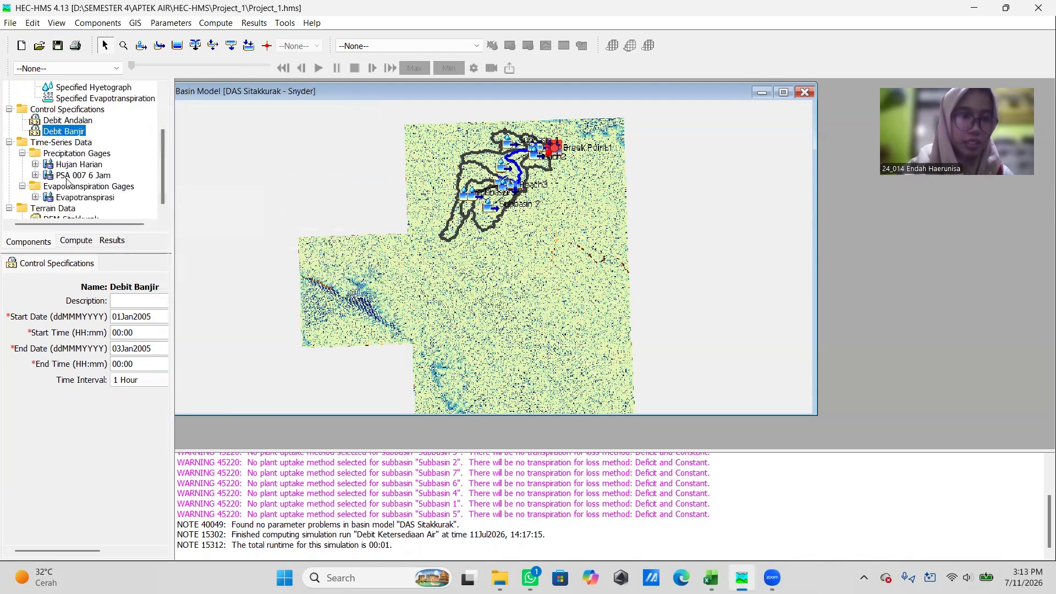
click(61, 176)
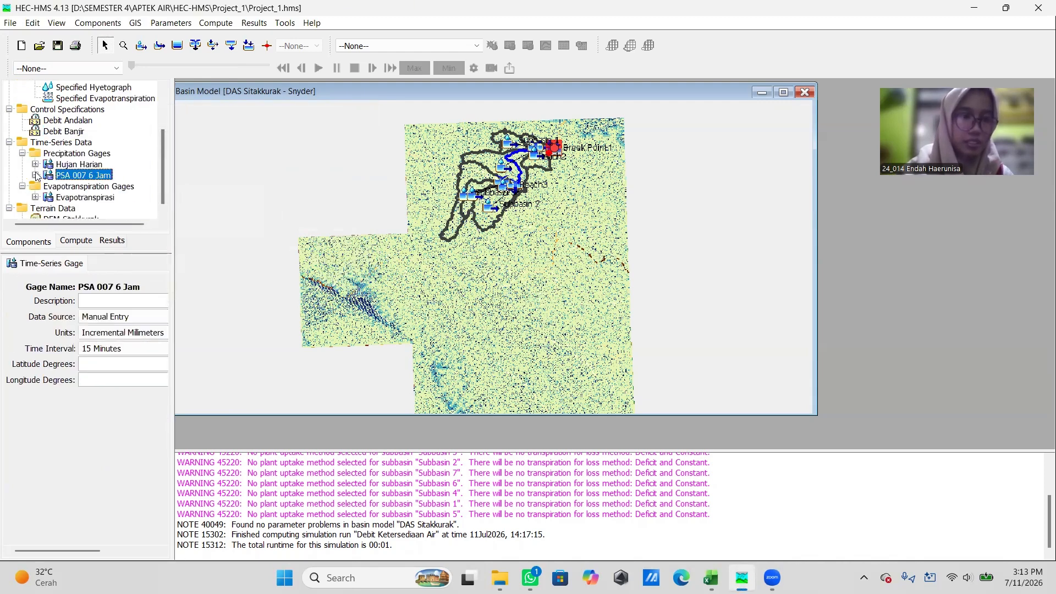
click(36, 175)
click(93, 186)
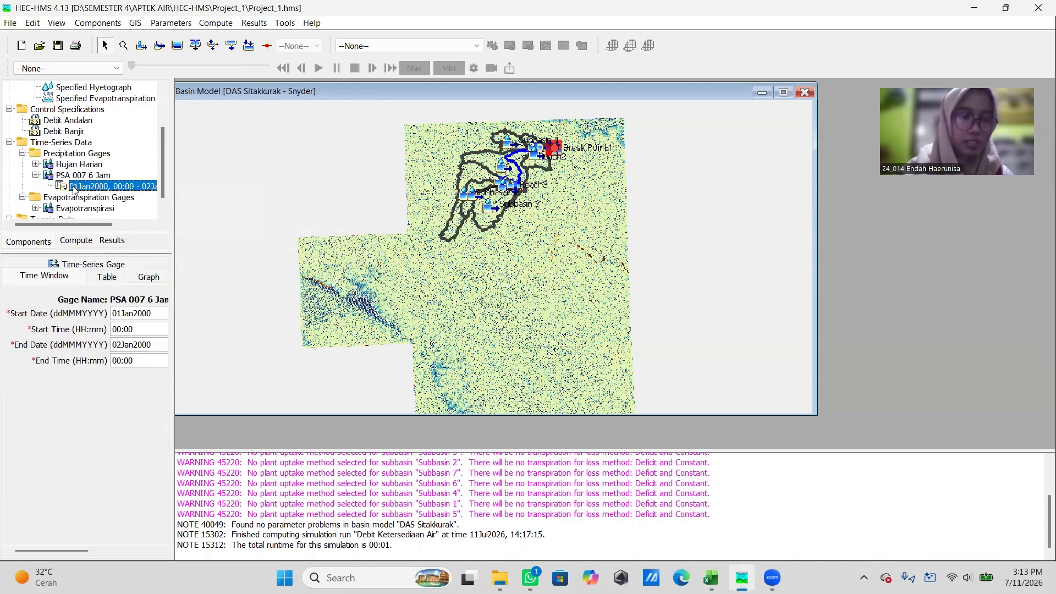
double_click(144, 313)
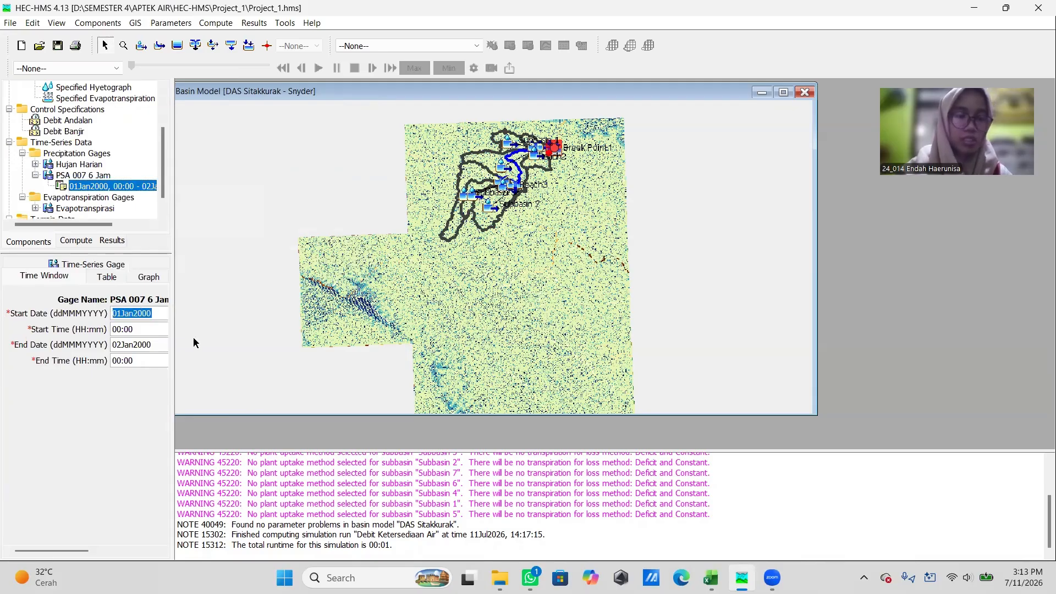
key(BackSpace)
text(01Jan)
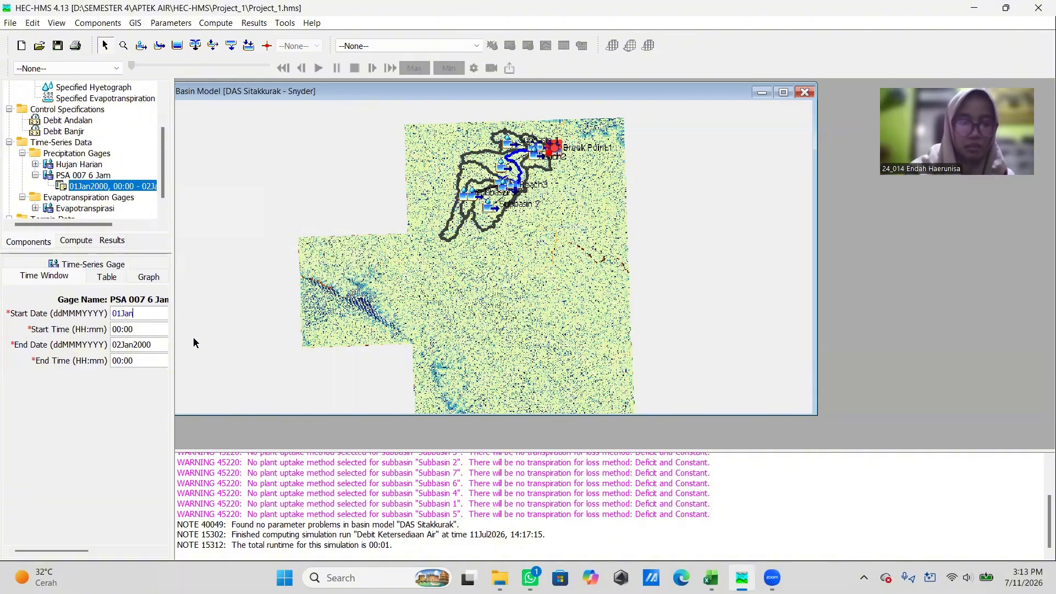
text(2005)
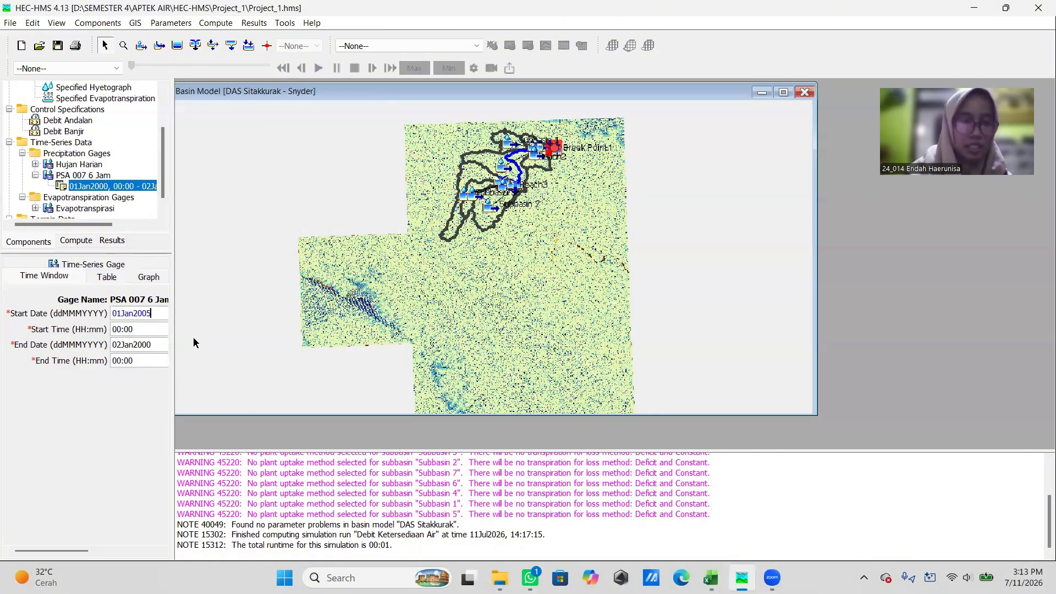
Step: Set the end of the PSA 007 6 Jam time window to 01Jan2005 at 06:00
key(BackSpace)
key(BackSpace)
key(BackSpace)
key(BackSpace)
key(BackSpace)
key(BackSpace)
key(BackSpace)
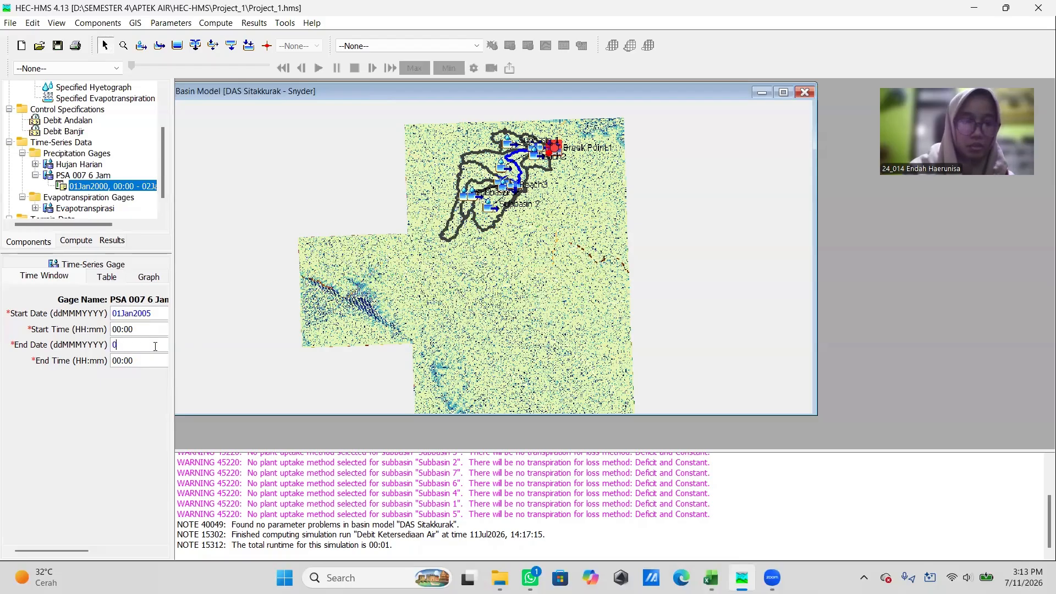
text(1Jan)
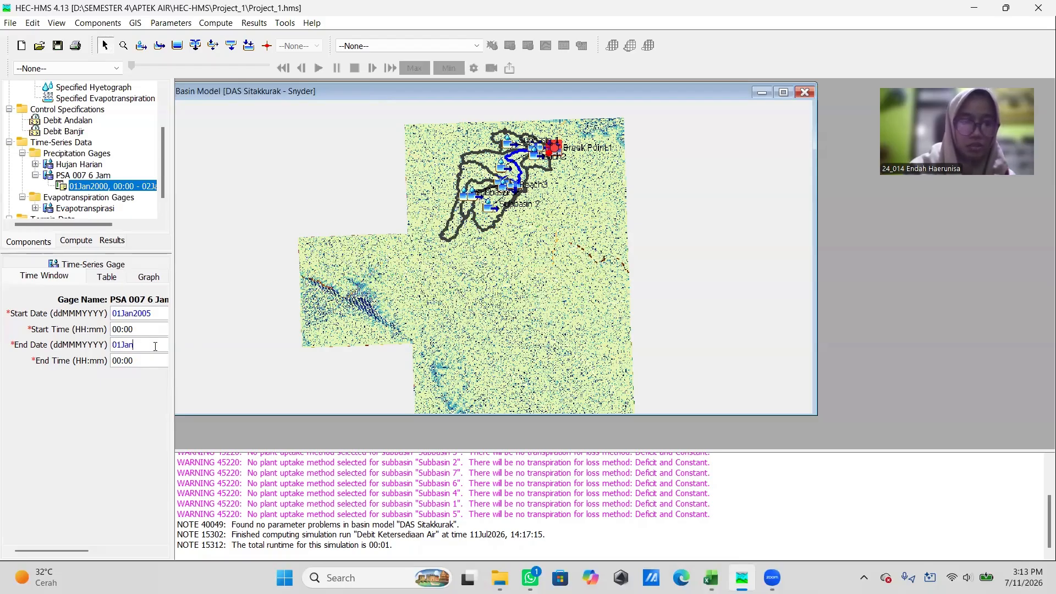
text(2005)
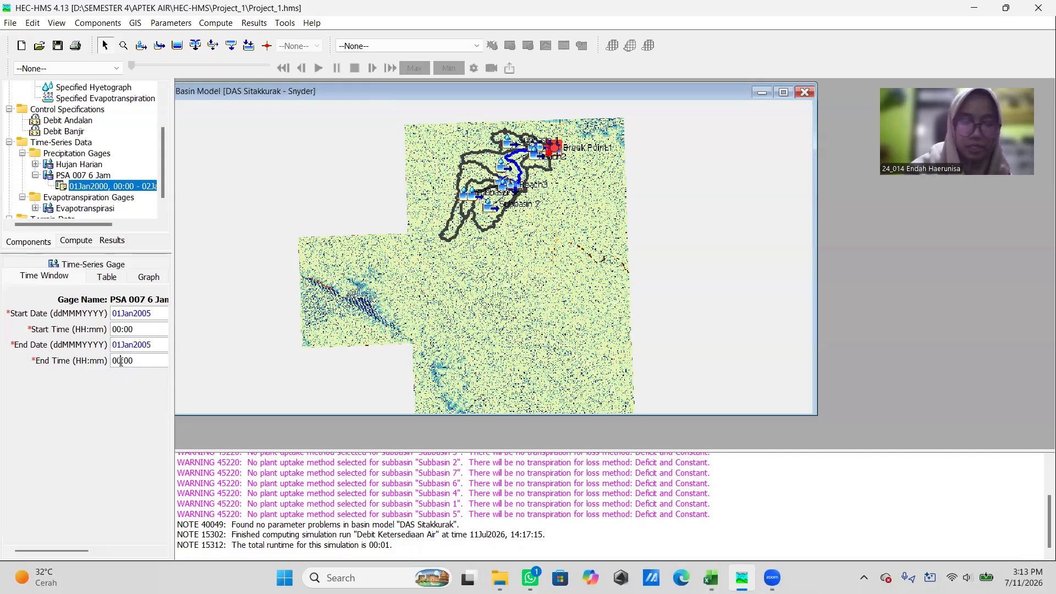
key(BackSpace)
text(6)
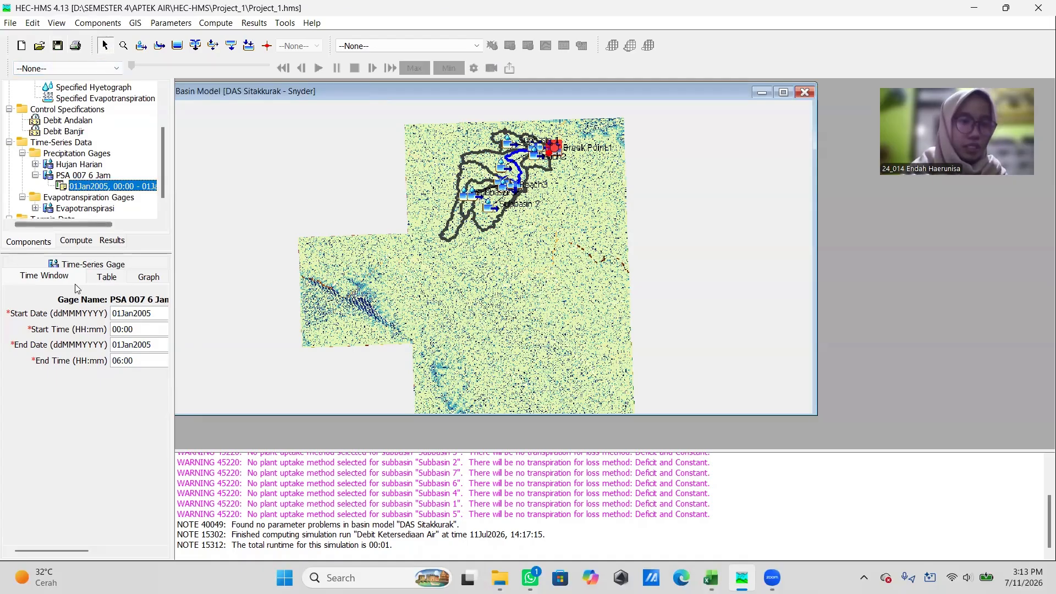
Step: Set the time interval of the PSA 007 6 Jam gage to 1 Hour
click(109, 277)
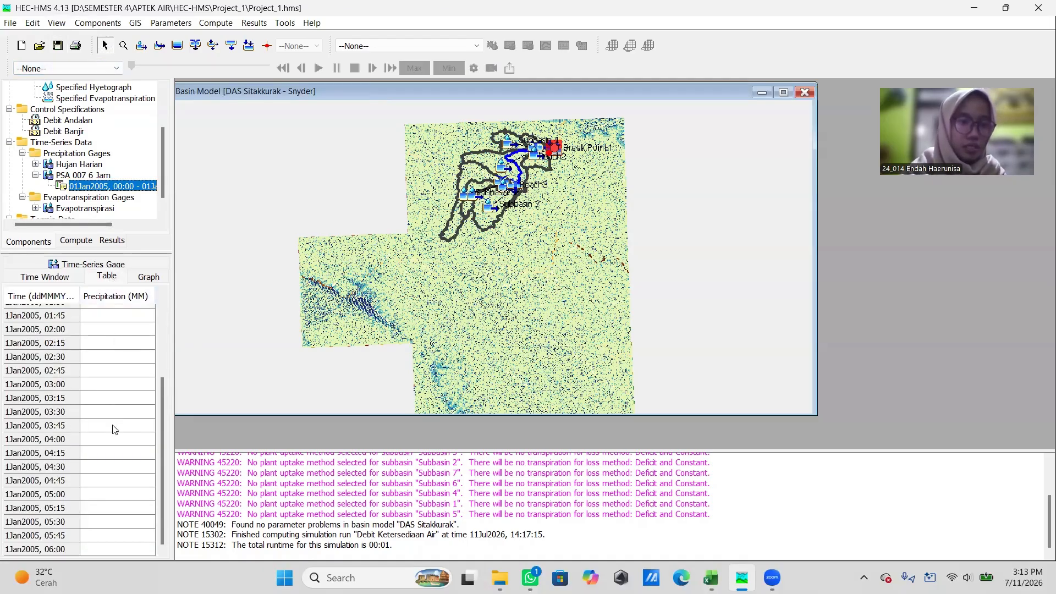
scroll(113, 432, down, 3)
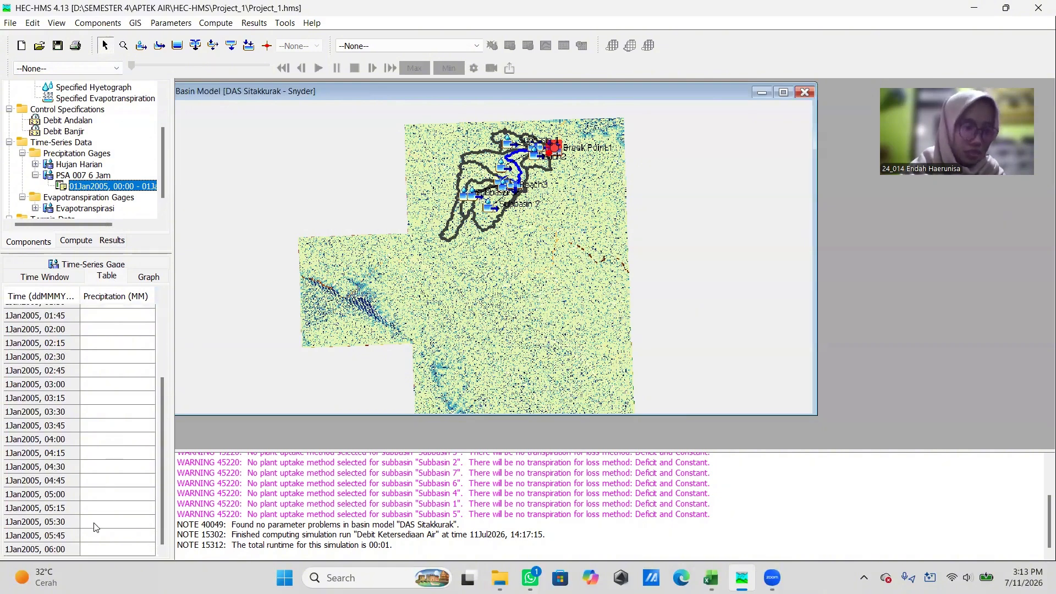
scroll(99, 490, down, 1)
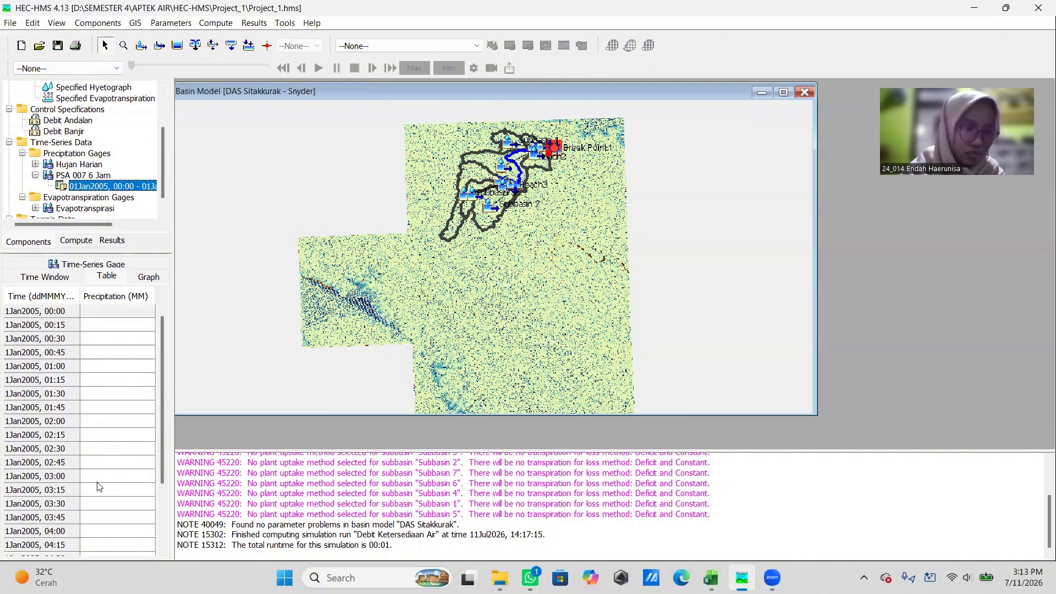
click(55, 278)
click(132, 364)
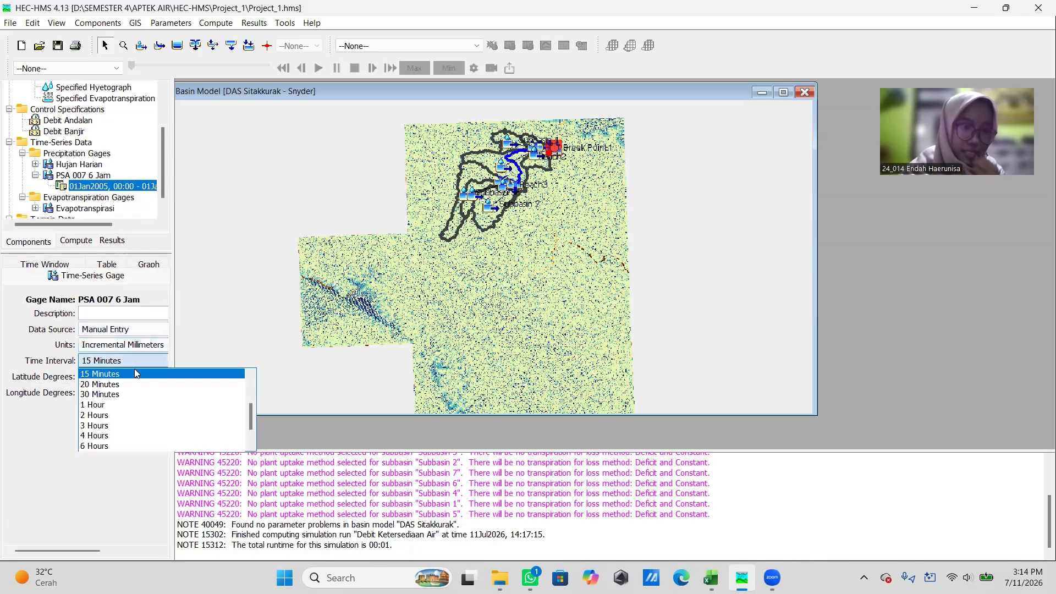
click(121, 363)
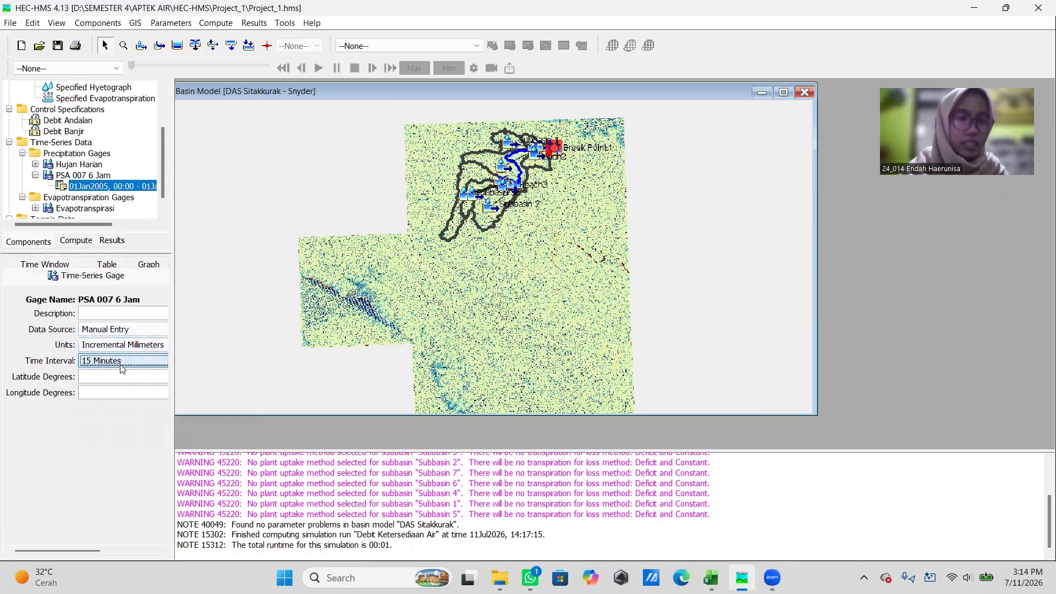
click(123, 365)
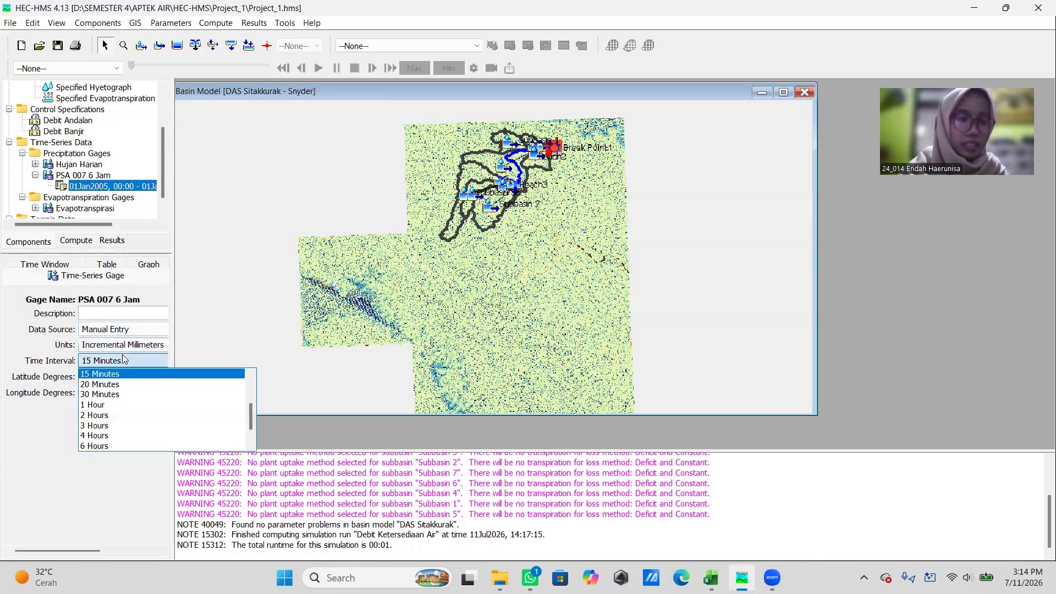
click(132, 405)
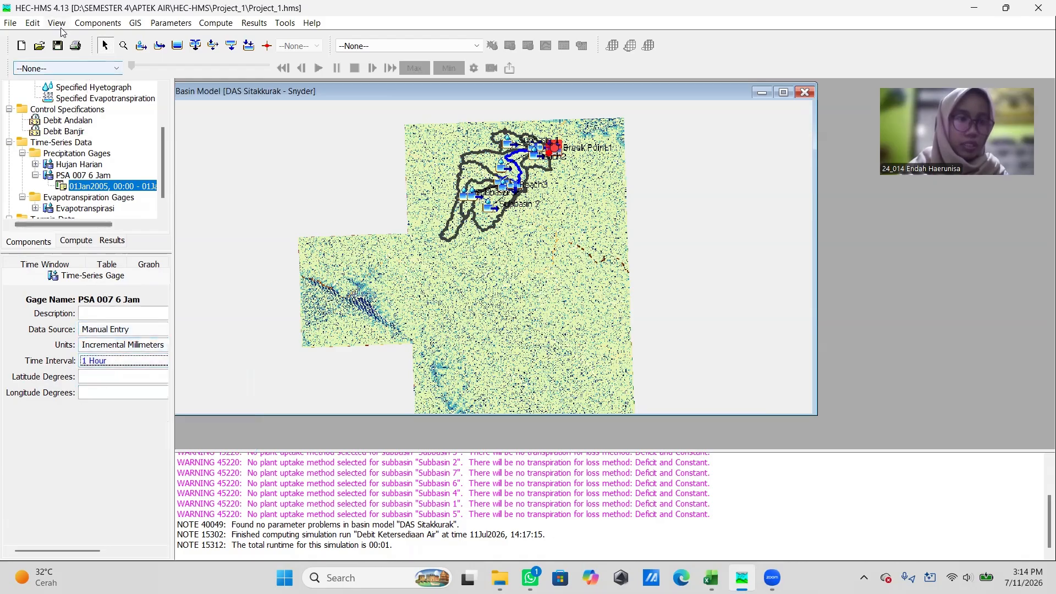
Step: Open the gage's precipitation table, then switch to Excel and copy the % Distribusi values for hours 0 to 6 on the Distribusi PSA 007 sheet
click(103, 266)
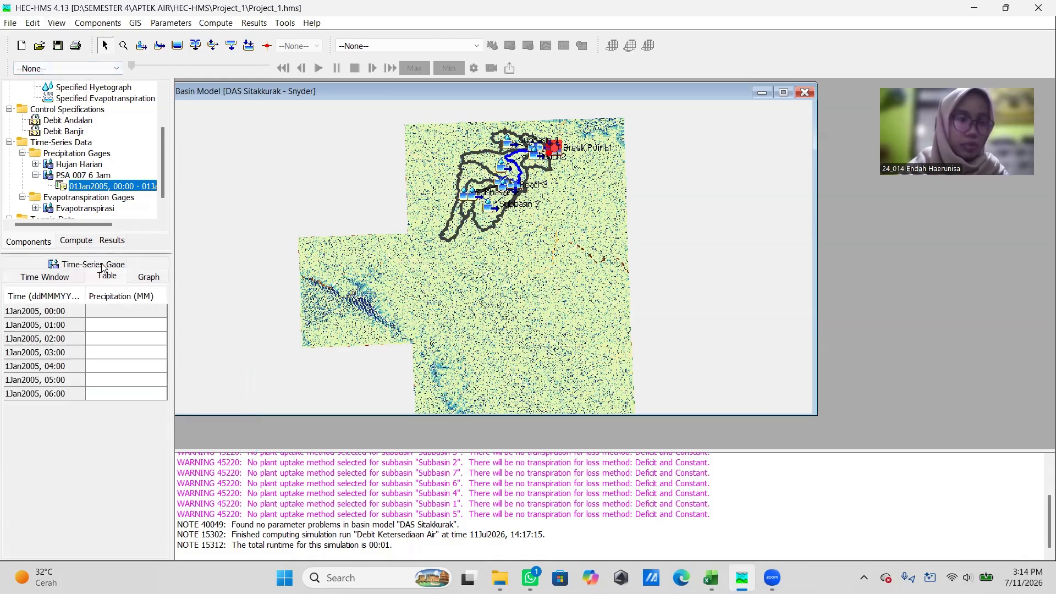
click(125, 312)
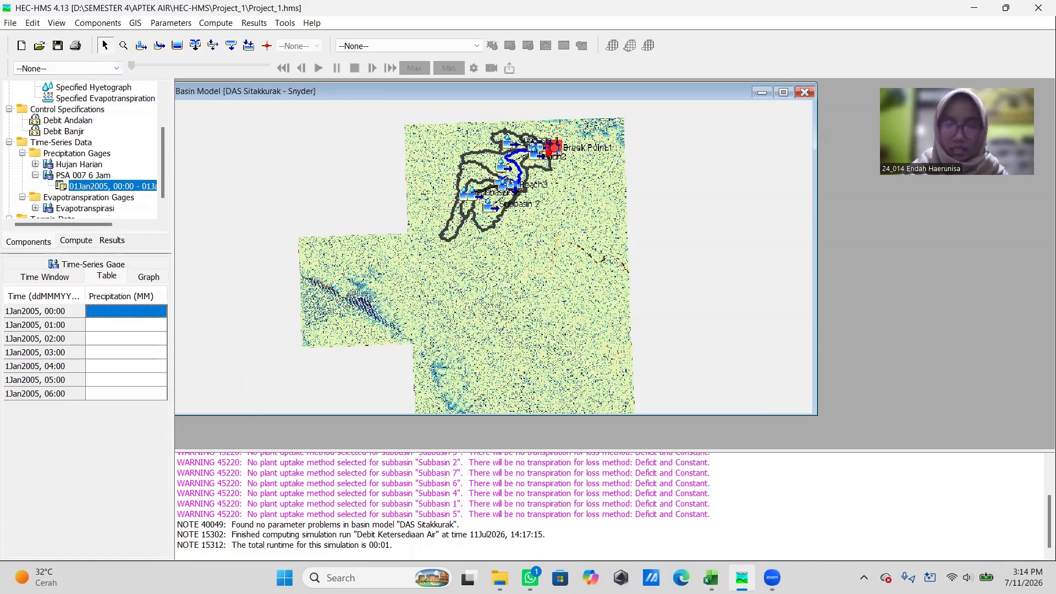
click(712, 578)
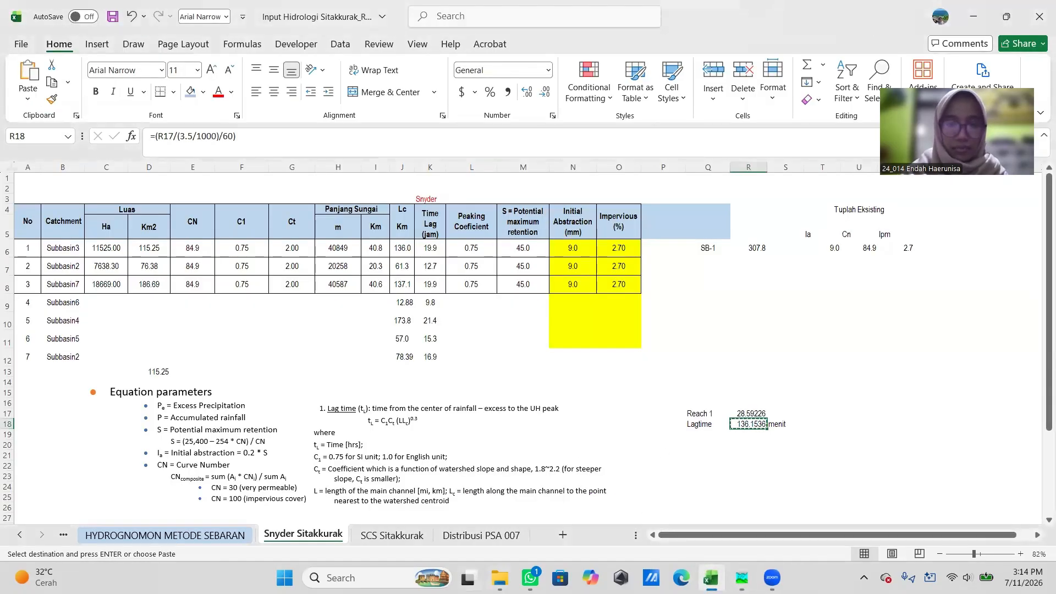
click(481, 536)
scroll(402, 426, down, 1)
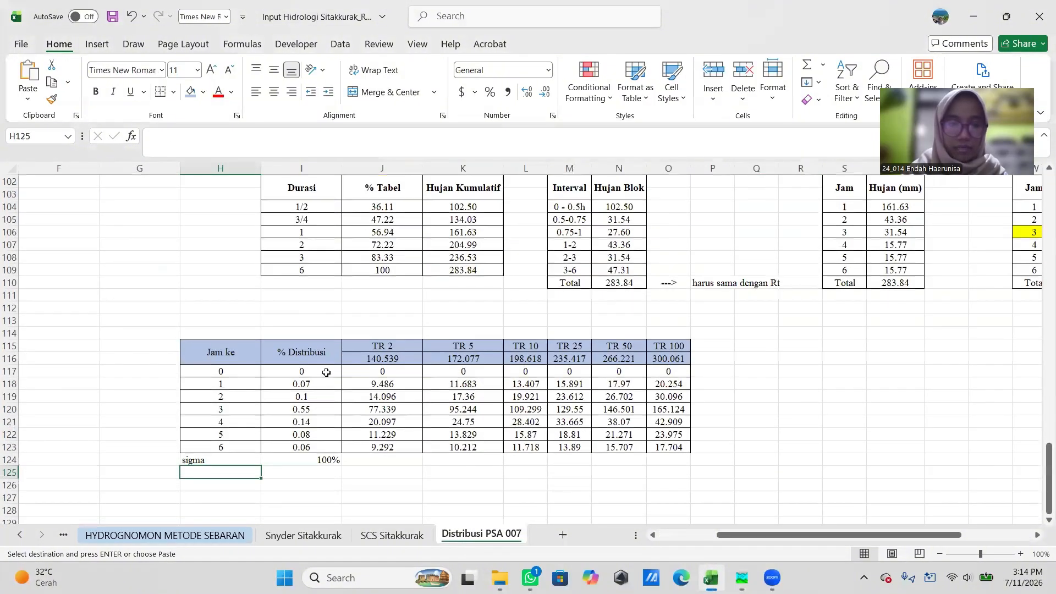
drag(327, 373, 329, 446)
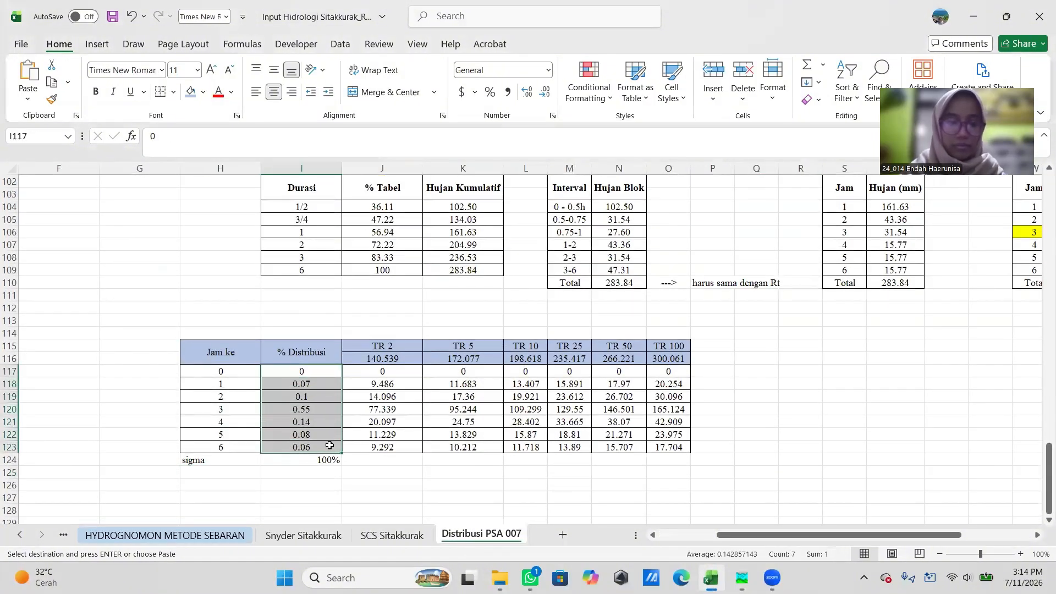
key(ctrl+c)
Step: Return to HEC-HMS and paste the copied distribution values into the gage's precipitation cells from 00:00 to 06:00
mouse_move(742, 577)
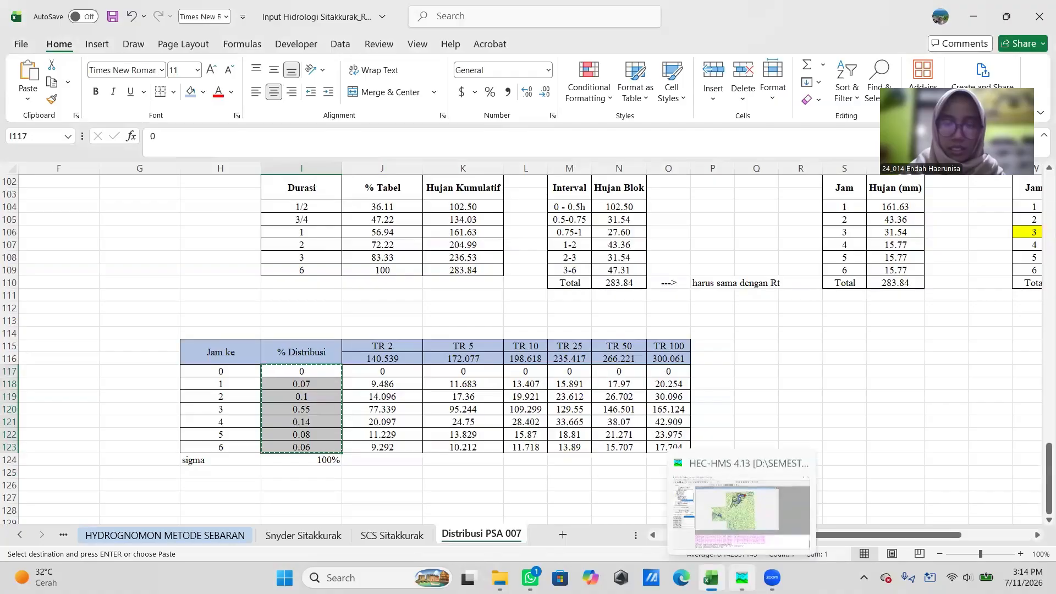
click(739, 509)
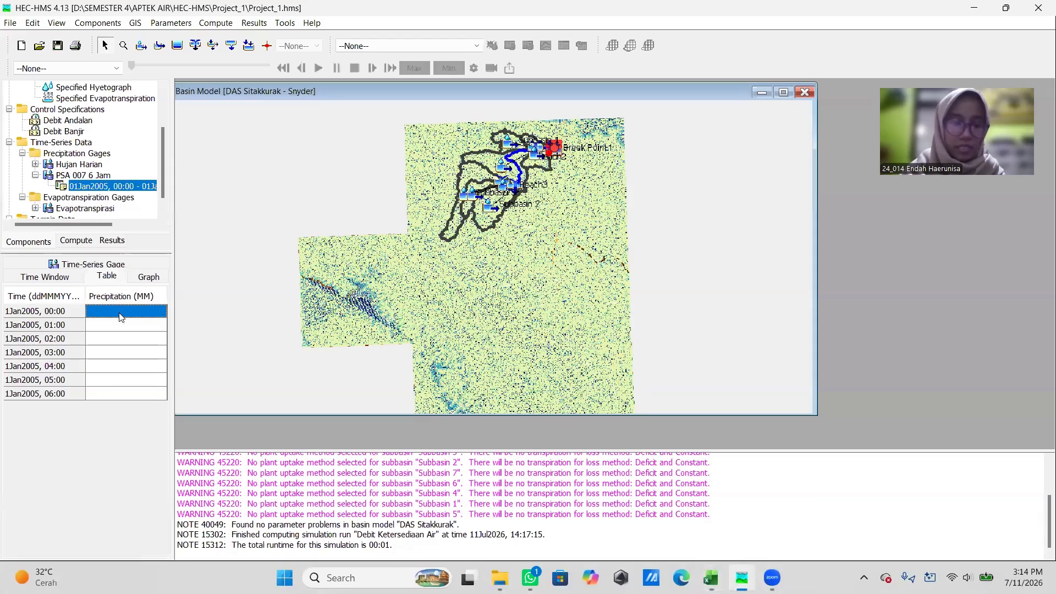
drag(121, 317, 148, 395)
key(ctrl+v)
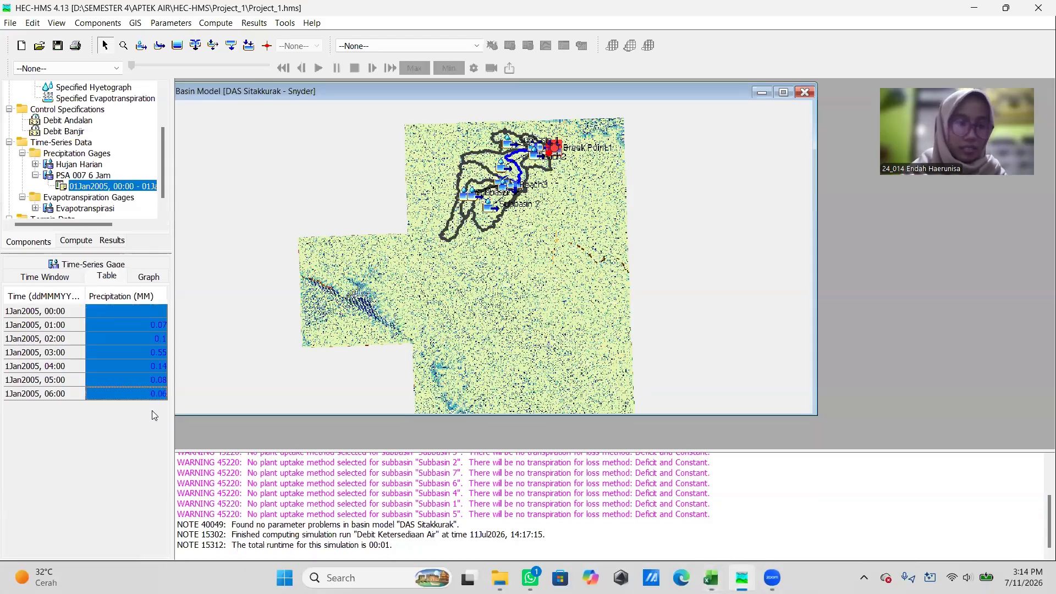
click(104, 314)
Step: Review the precipitation graph of the PSA 007 6 Jam gage and go back to its time window settings
click(158, 280)
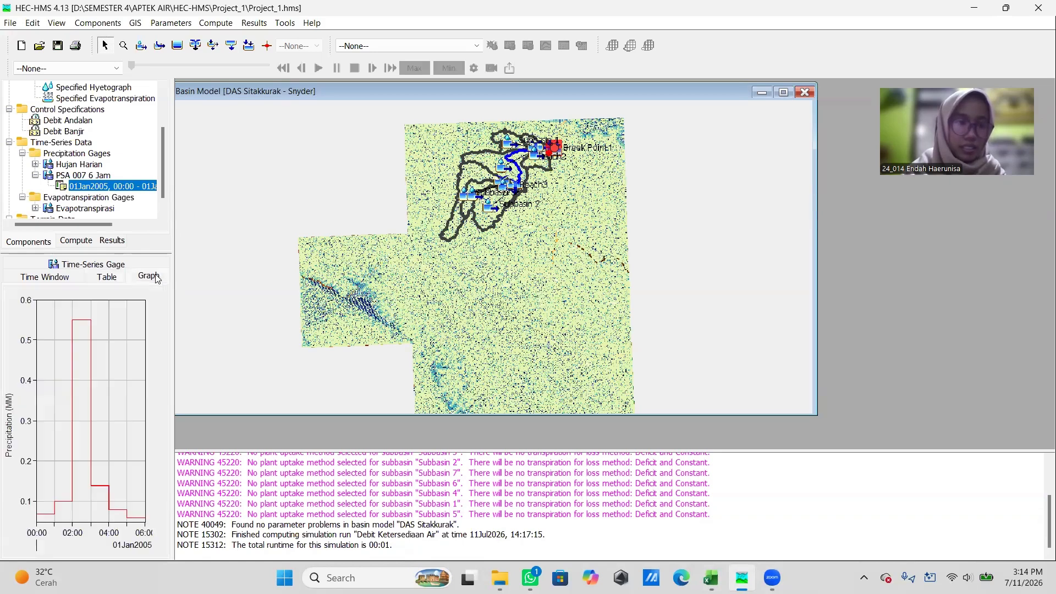
click(124, 277)
click(46, 276)
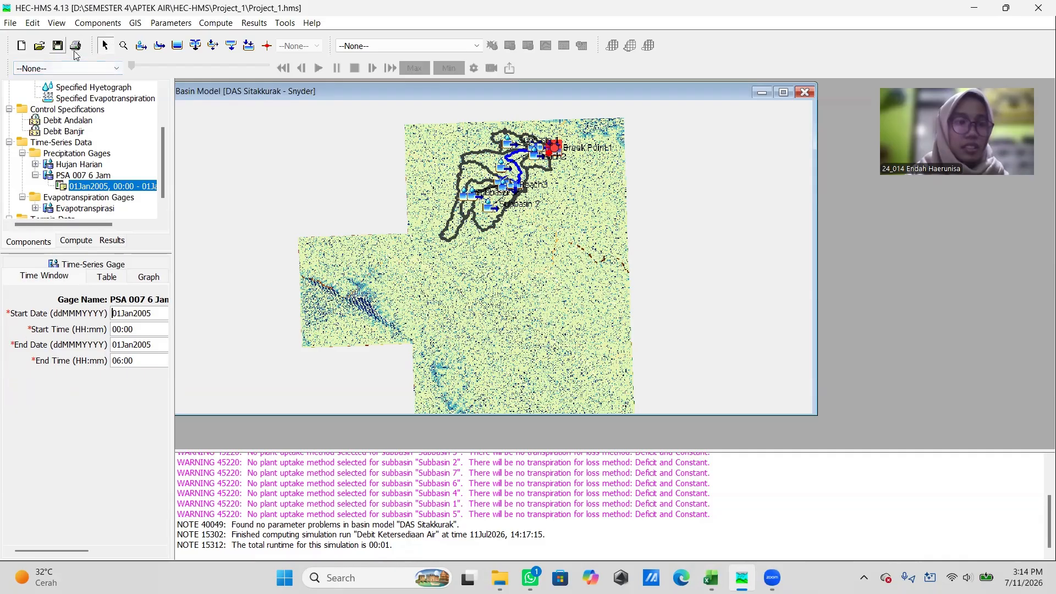
Step: Create a new meteorologic model named Hujan 2 Tahun and close the model manager
click(101, 24)
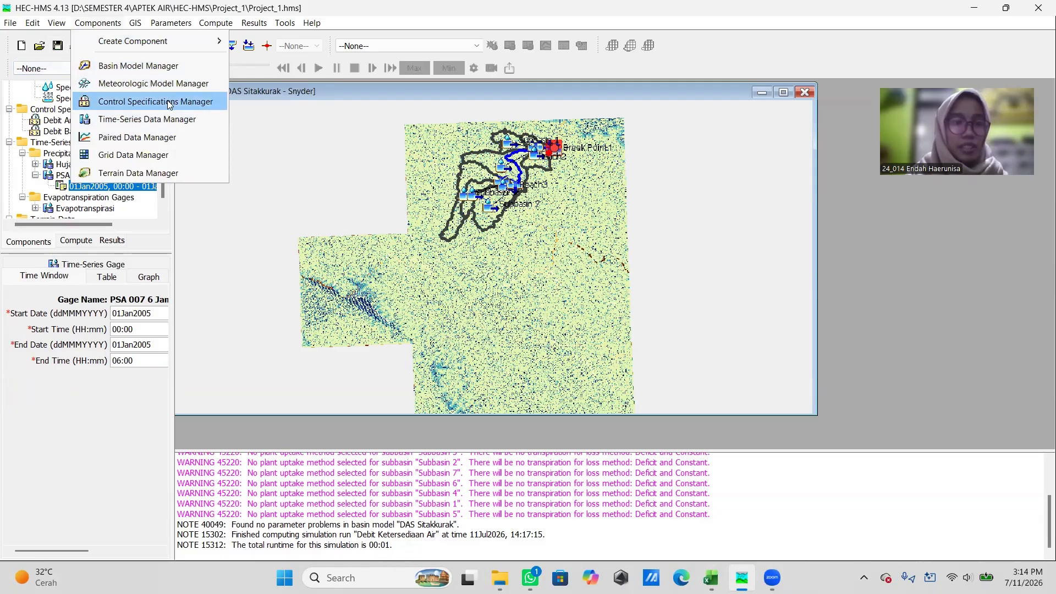
click(160, 83)
click(319, 148)
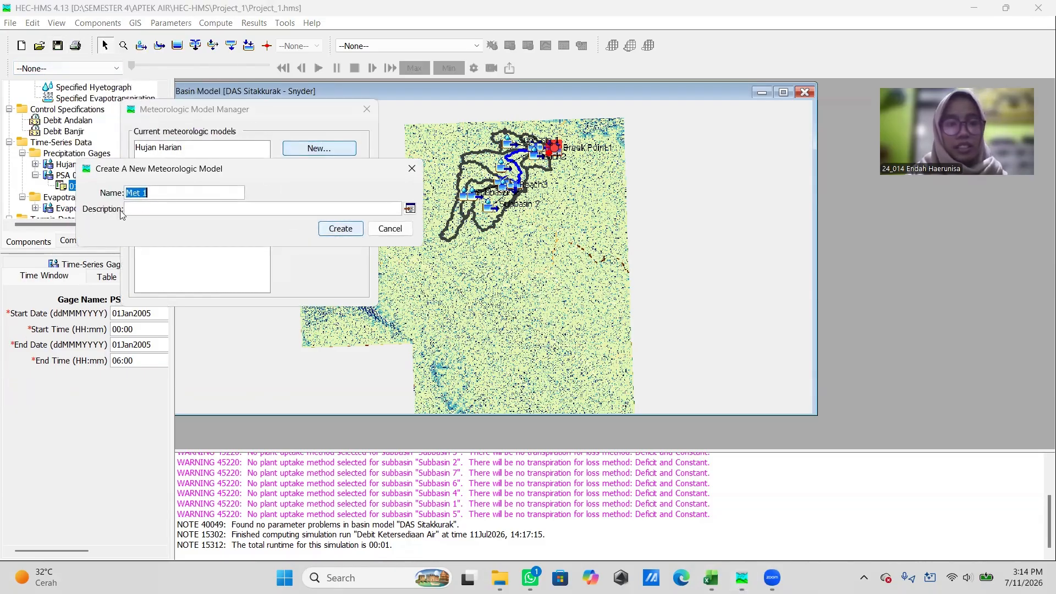
key(End)
key(shift+Home)
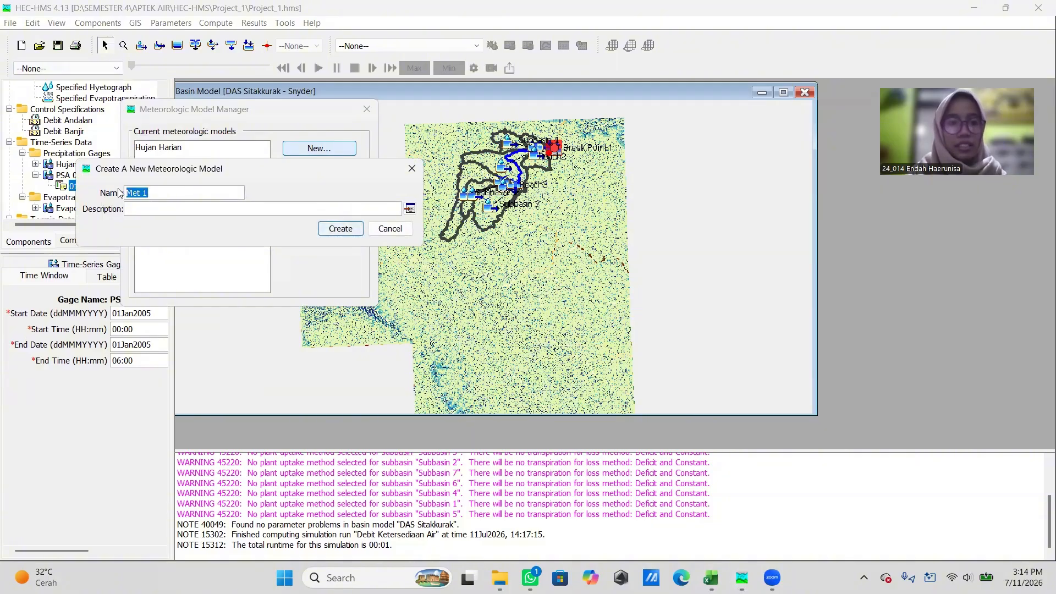
key(BackSpace)
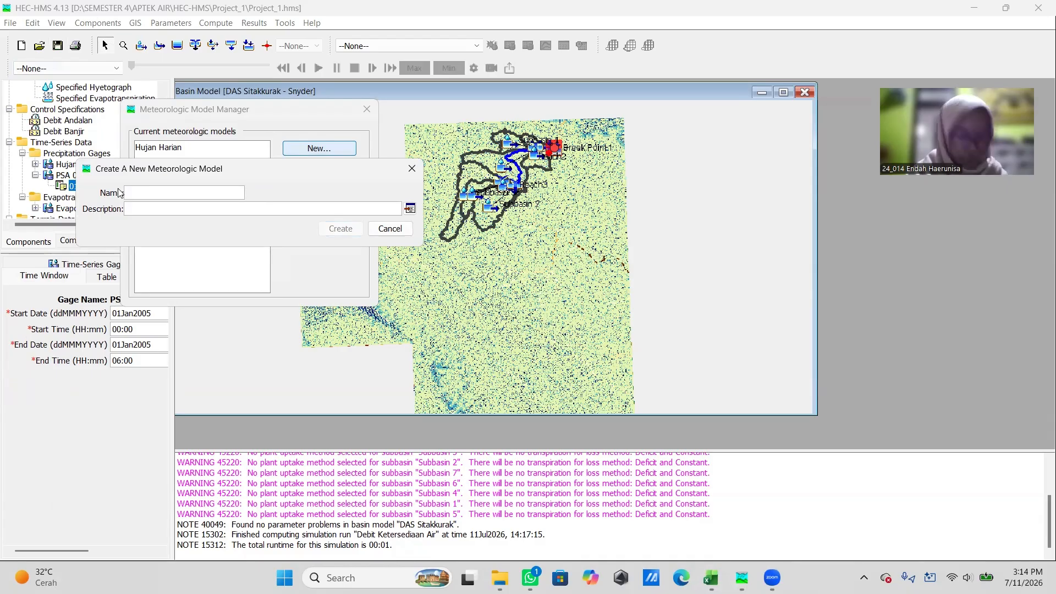
text(Hu)
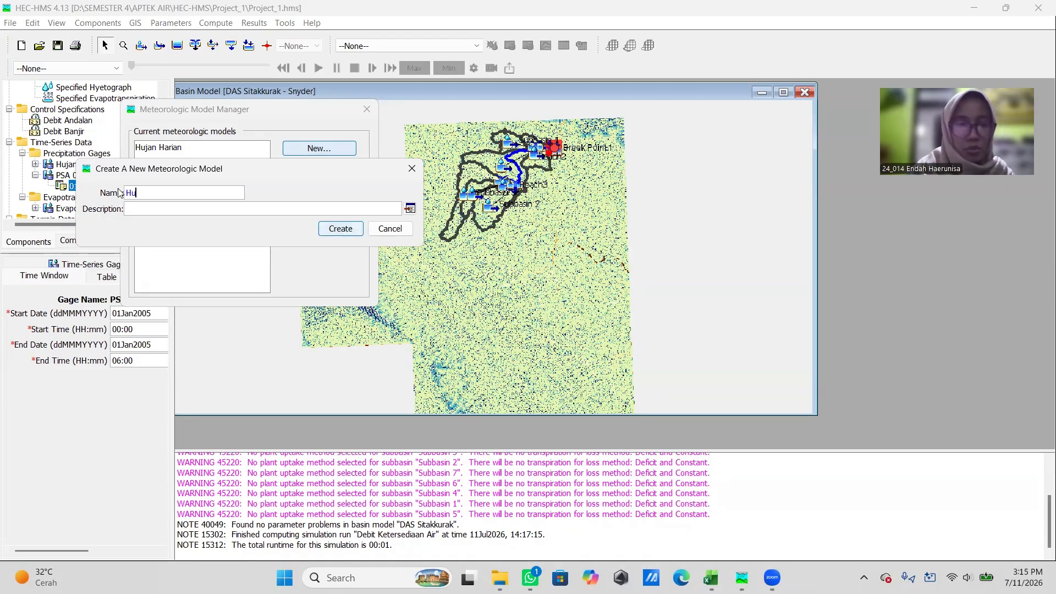
text(jan 2 Tahu)
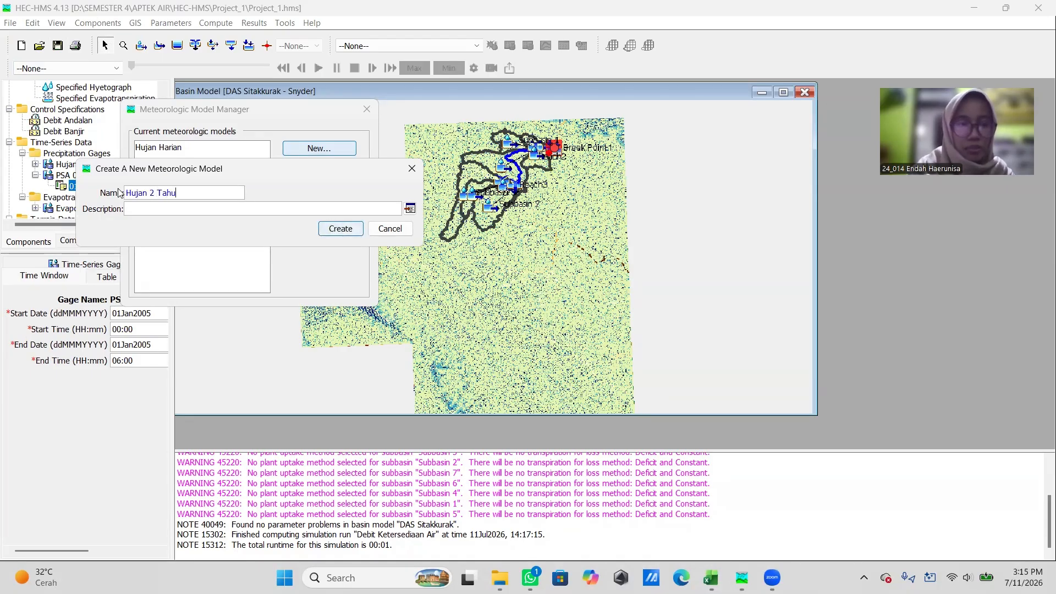
text(n)
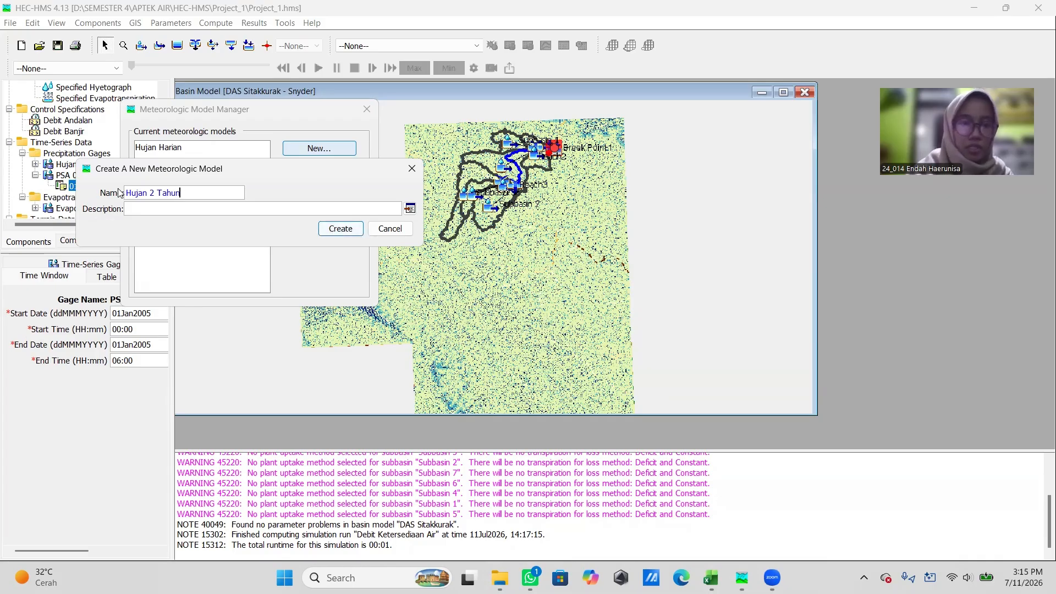
click(336, 235)
click(366, 109)
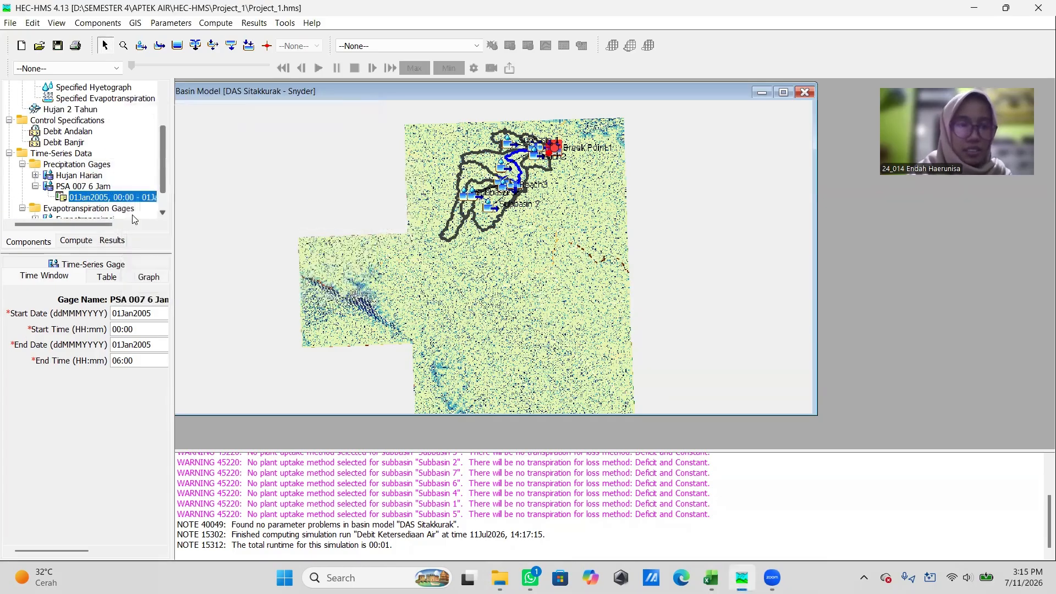
Step: Open the Hujan 2 Tahun meteorologic model and set Replace Missing to Set To Default
scroll(110, 182, down, 2)
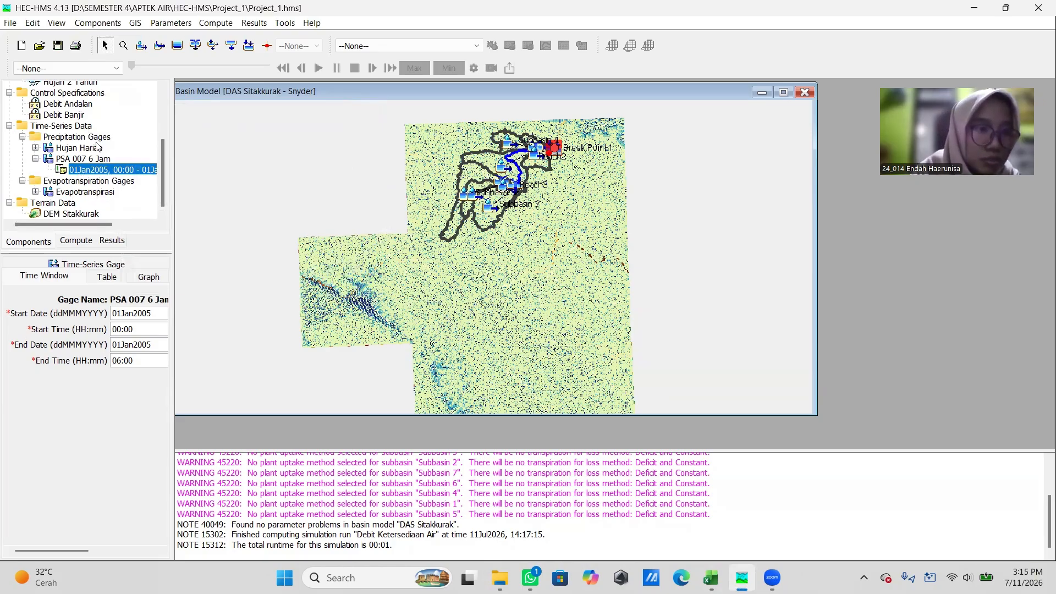
scroll(96, 146, up, 2)
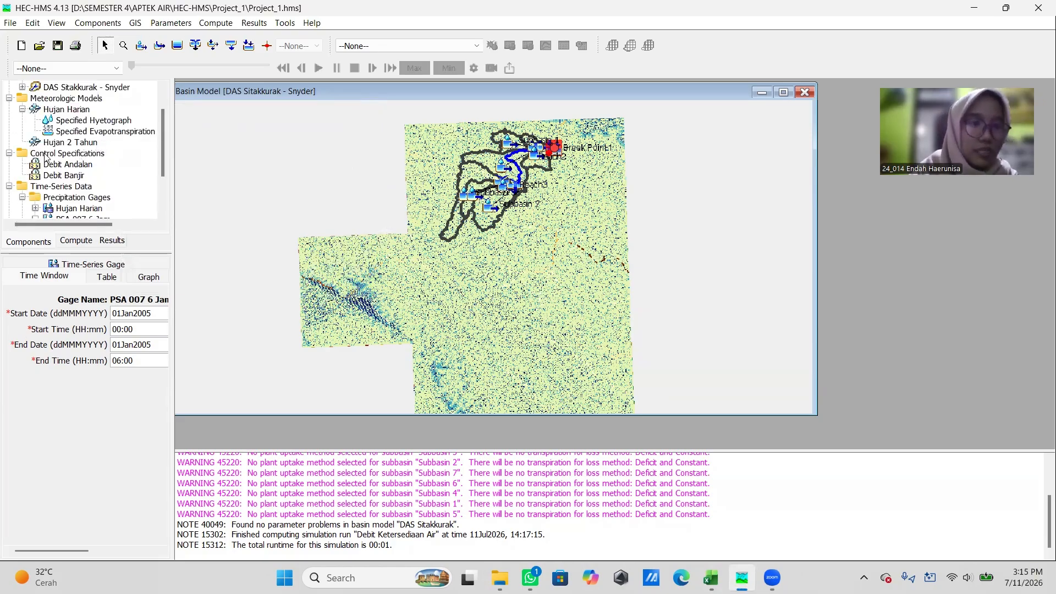
click(70, 144)
click(71, 155)
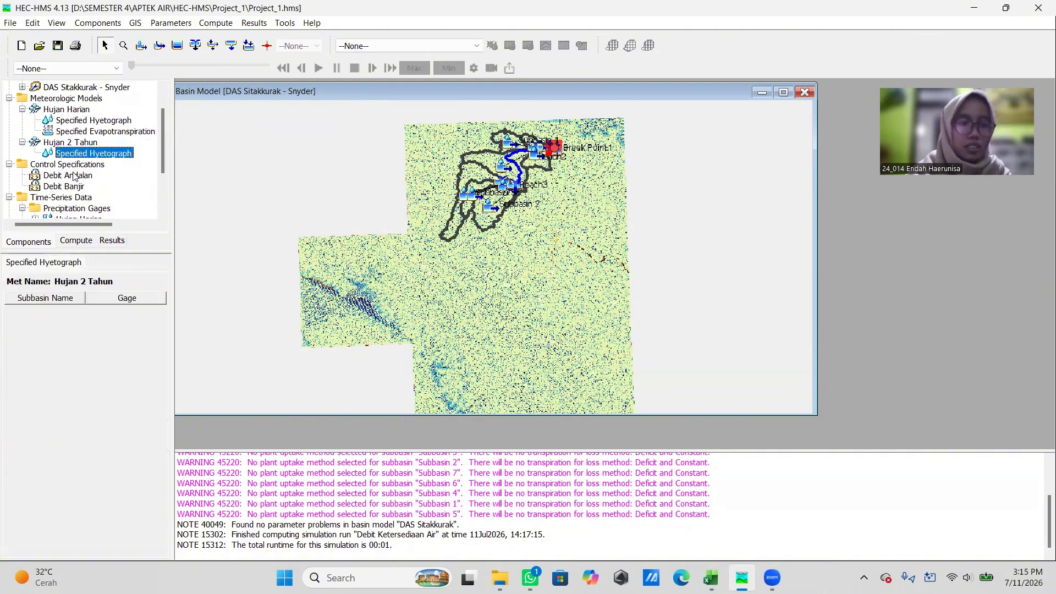
click(61, 143)
click(126, 459)
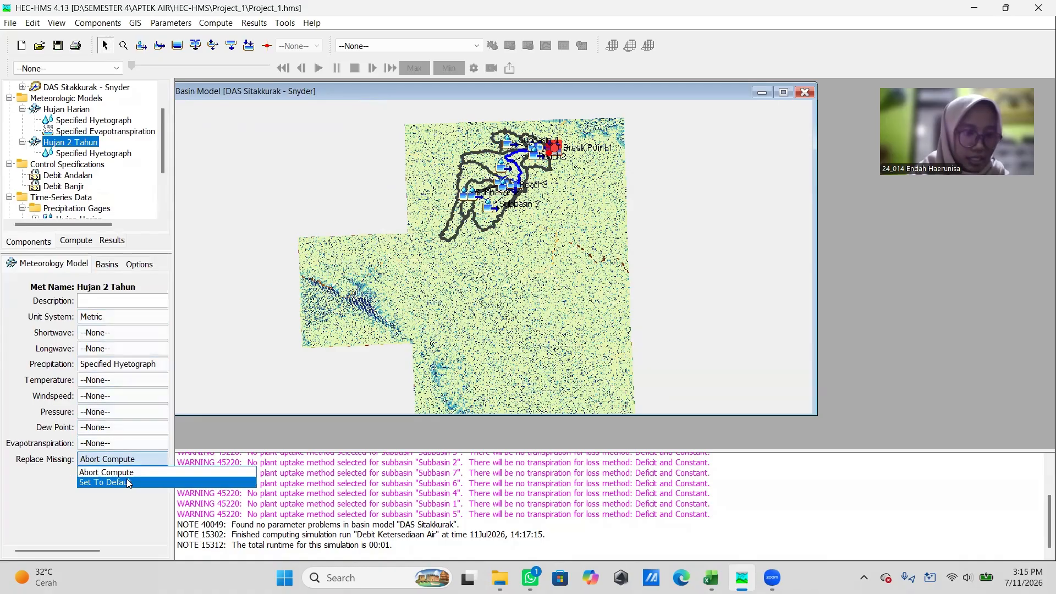
click(127, 482)
click(109, 440)
click(110, 439)
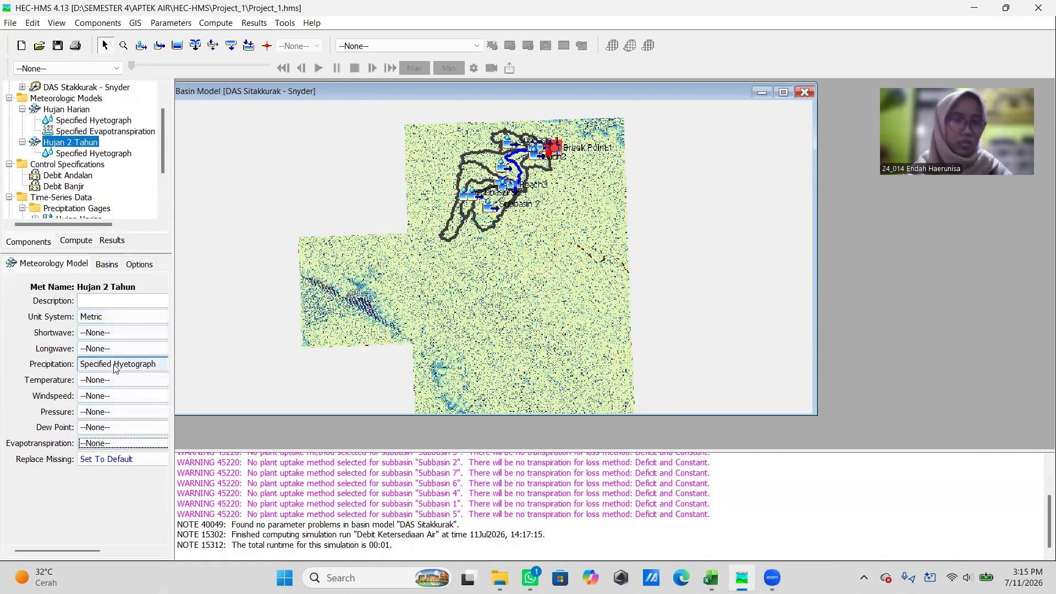
Step: Include the subbasins of DAS Sitakkurak - Snyder in the Hujan 2 Tahun model and set Total Override to Yes
click(107, 264)
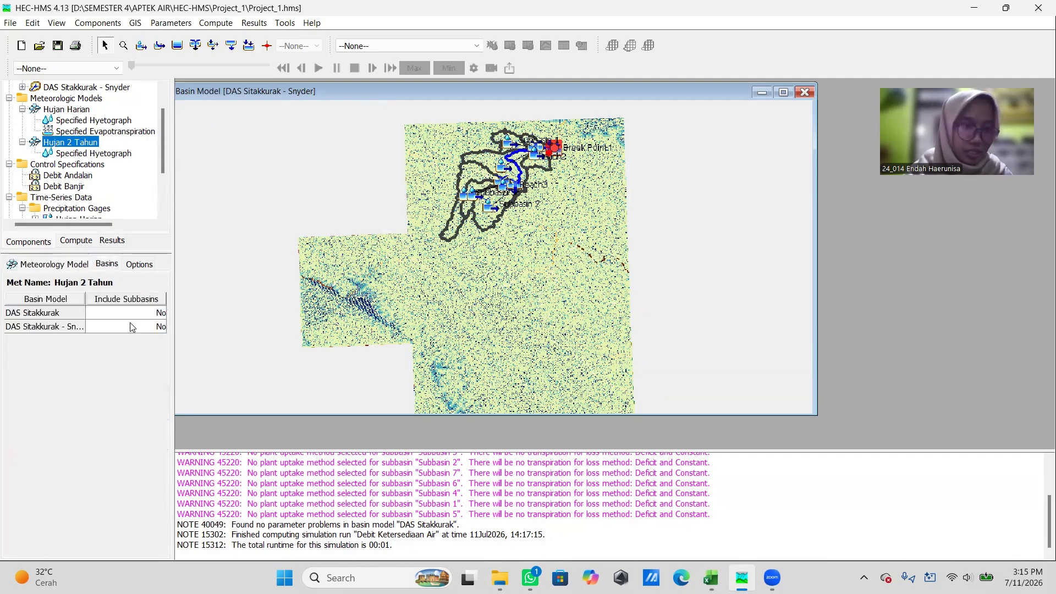
click(125, 330)
click(124, 346)
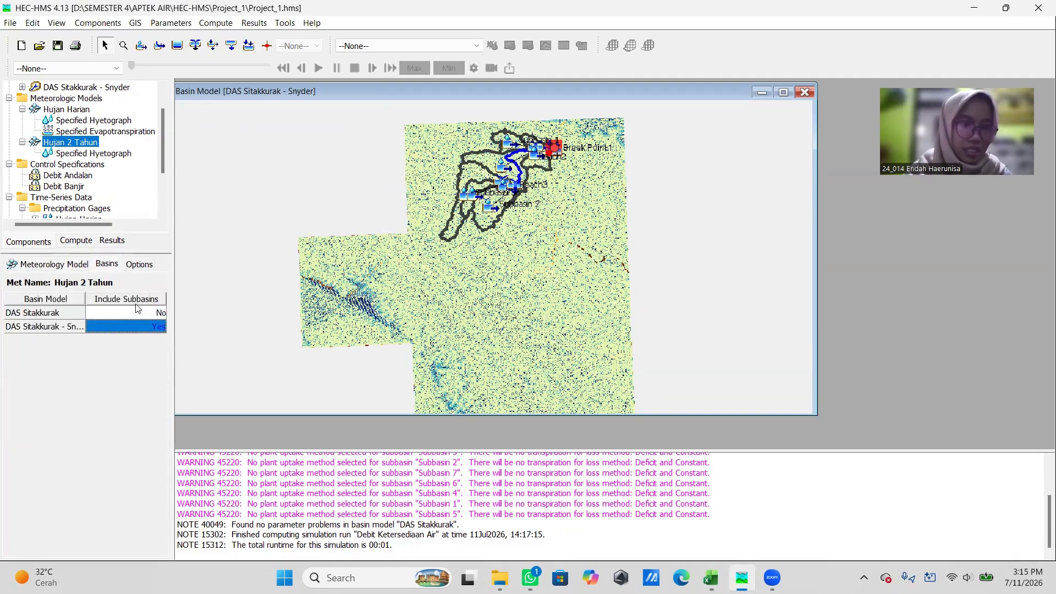
click(142, 264)
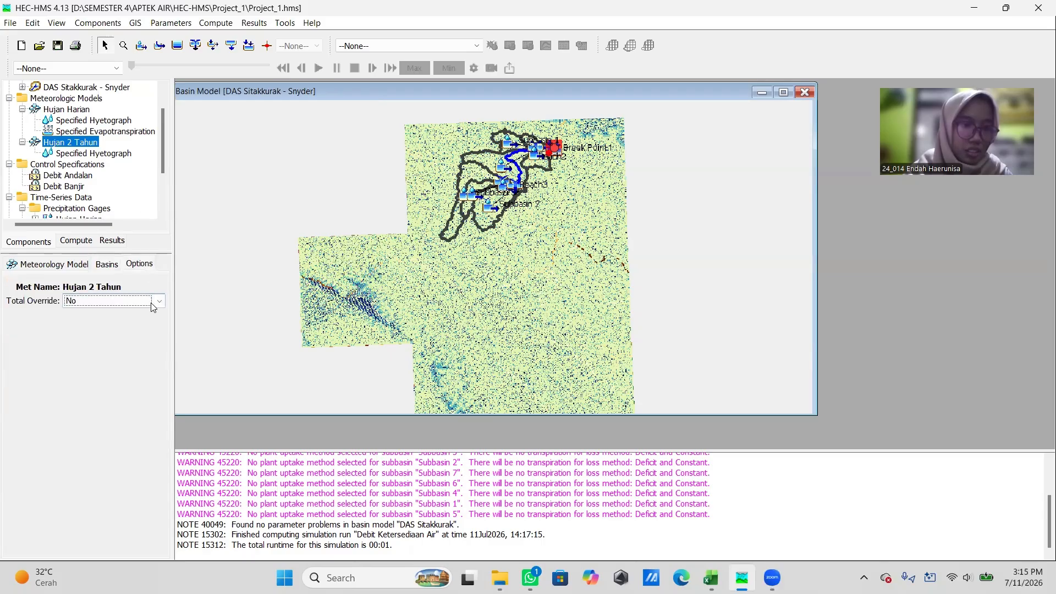
click(150, 302)
click(140, 313)
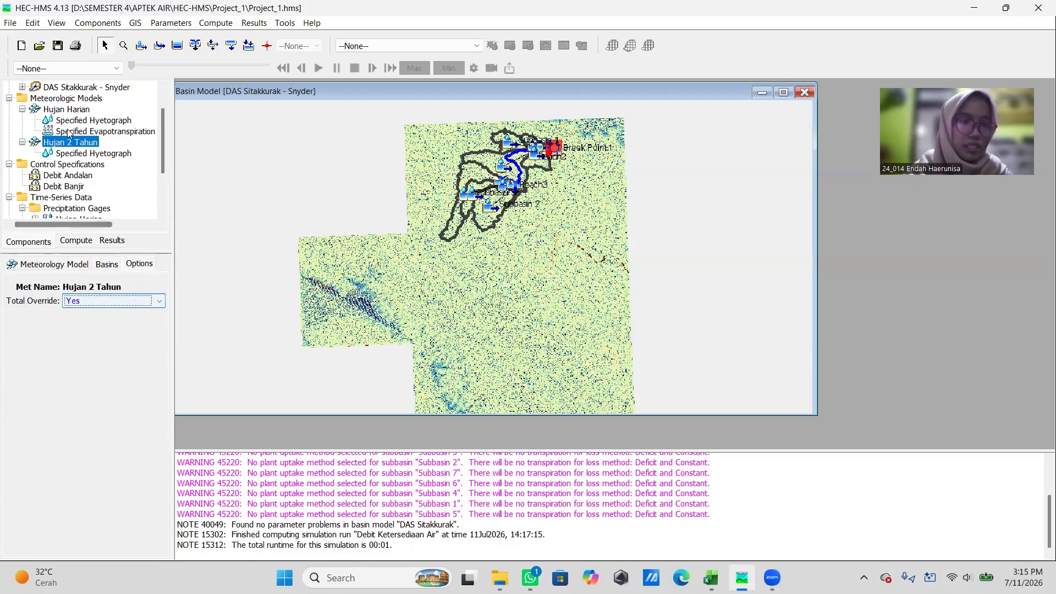
Step: Open the Specified Hyetograph of Hujan 2 Tahun and assign the PSA 007 6 Jam gage to Subbasins 1 and 2
click(90, 141)
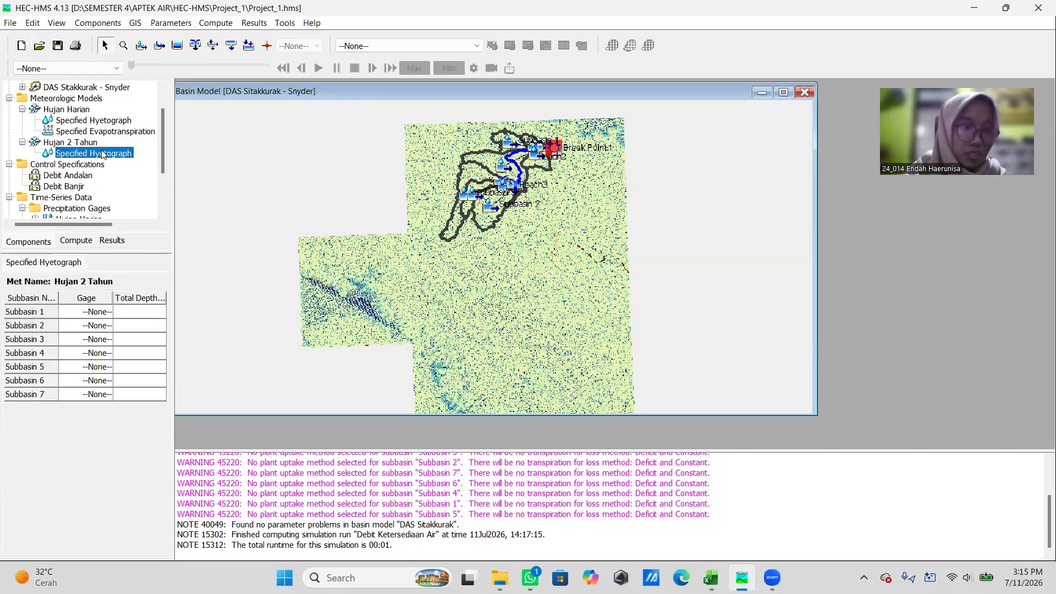
click(101, 153)
click(98, 145)
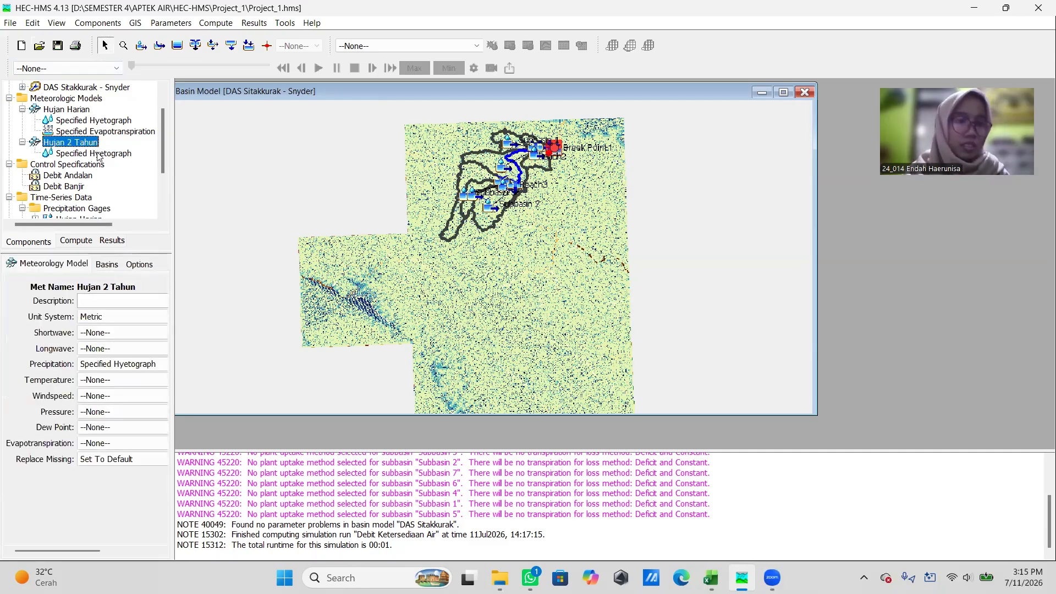
click(98, 153)
click(87, 142)
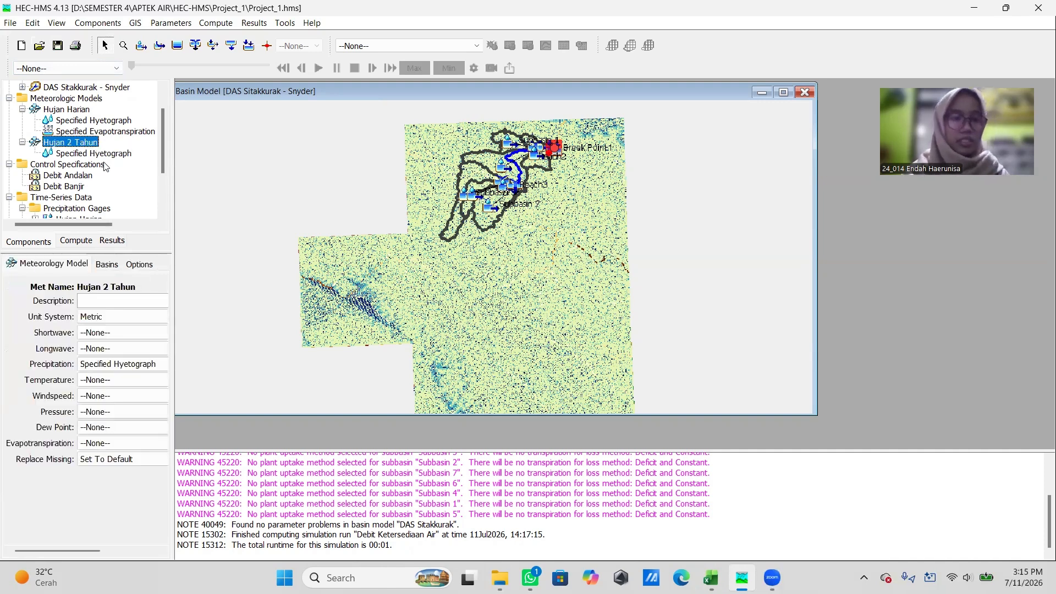
click(96, 154)
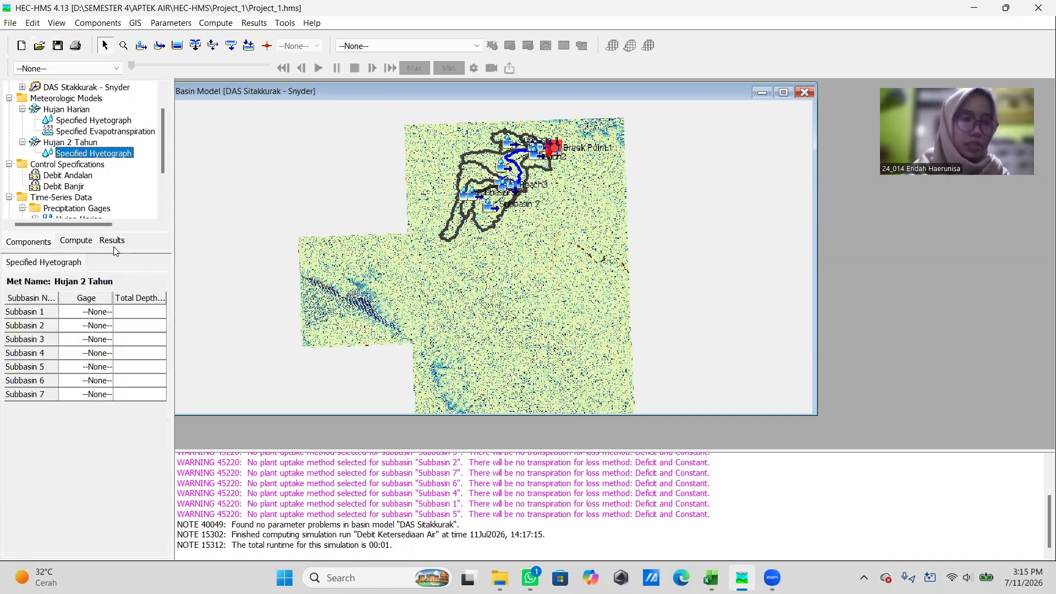
click(103, 317)
click(103, 313)
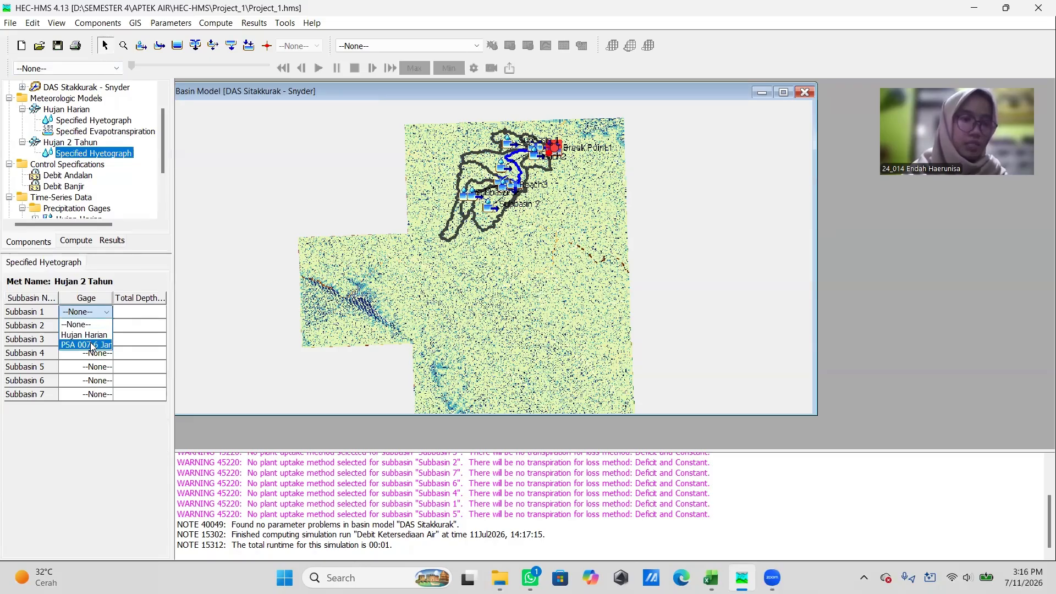
click(90, 345)
click(90, 326)
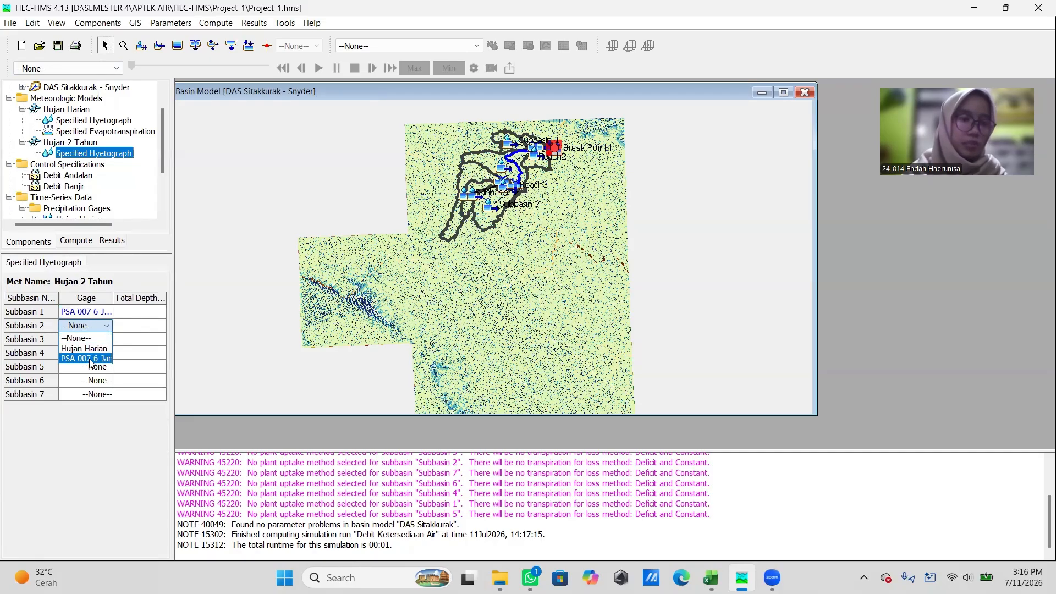
click(90, 359)
Step: Assign the Hujan Harian gage to Subbasins 3 and 4 in the Specified Hyetograph
click(94, 345)
click(91, 363)
click(93, 353)
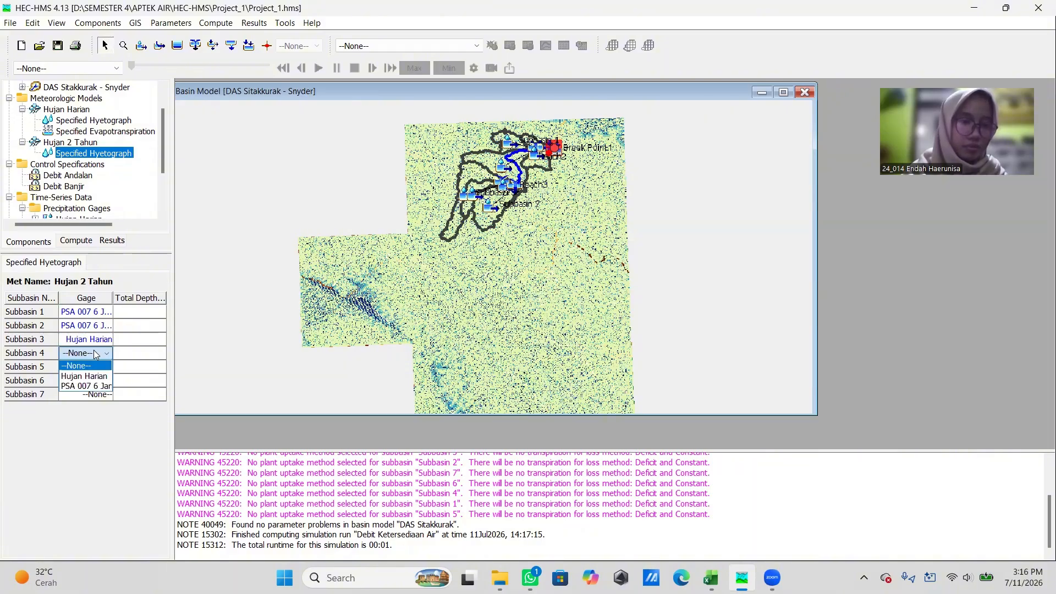
click(93, 376)
click(94, 367)
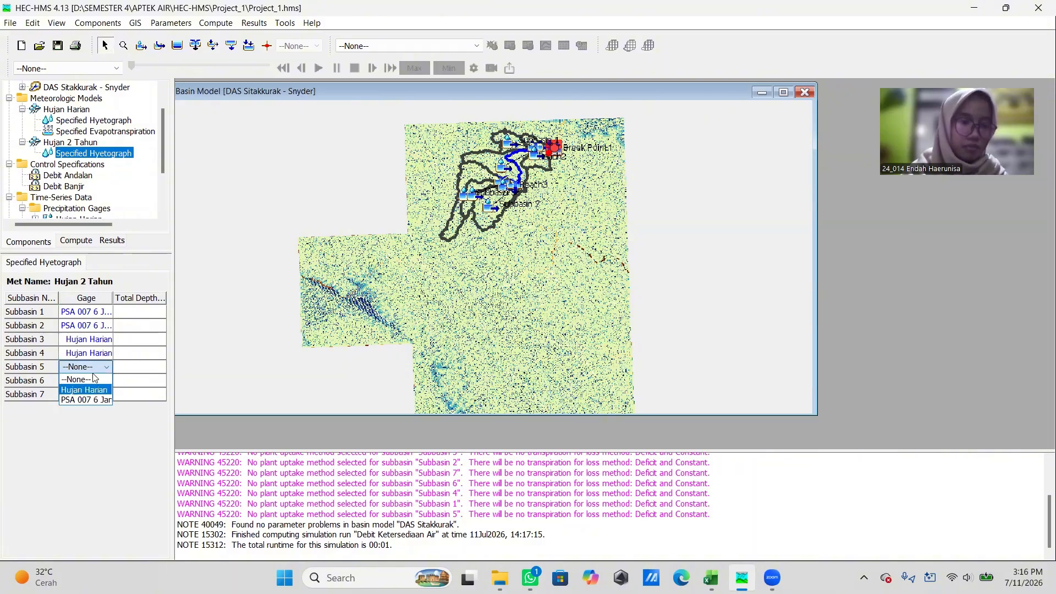
Step: Assign the PSA 007 6 Jam gage to Subbasins 3 through 7 in the Specified Hyetograph
click(96, 340)
click(94, 372)
click(93, 353)
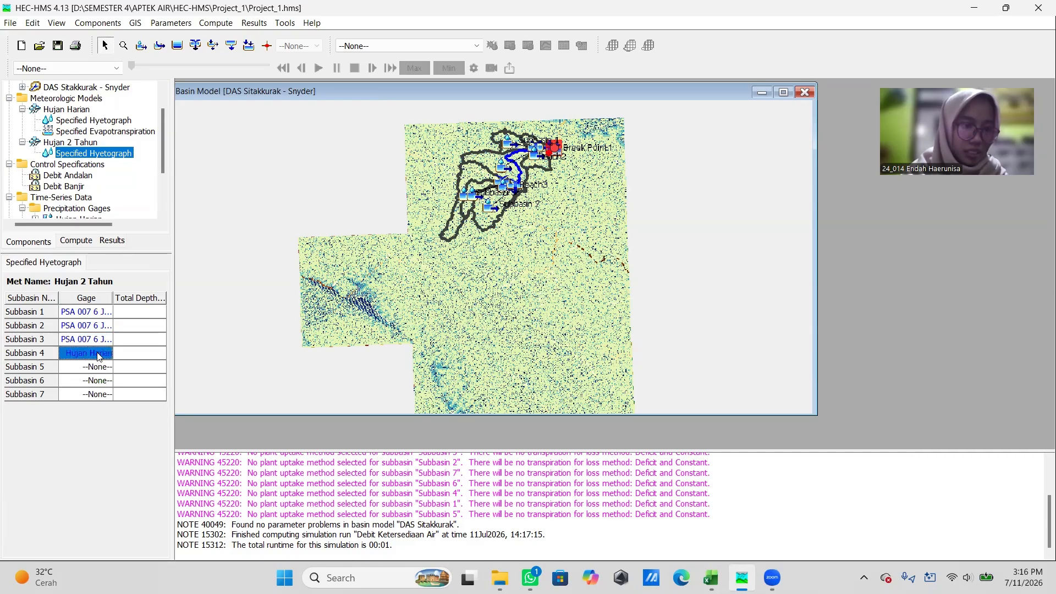
click(96, 386)
click(88, 368)
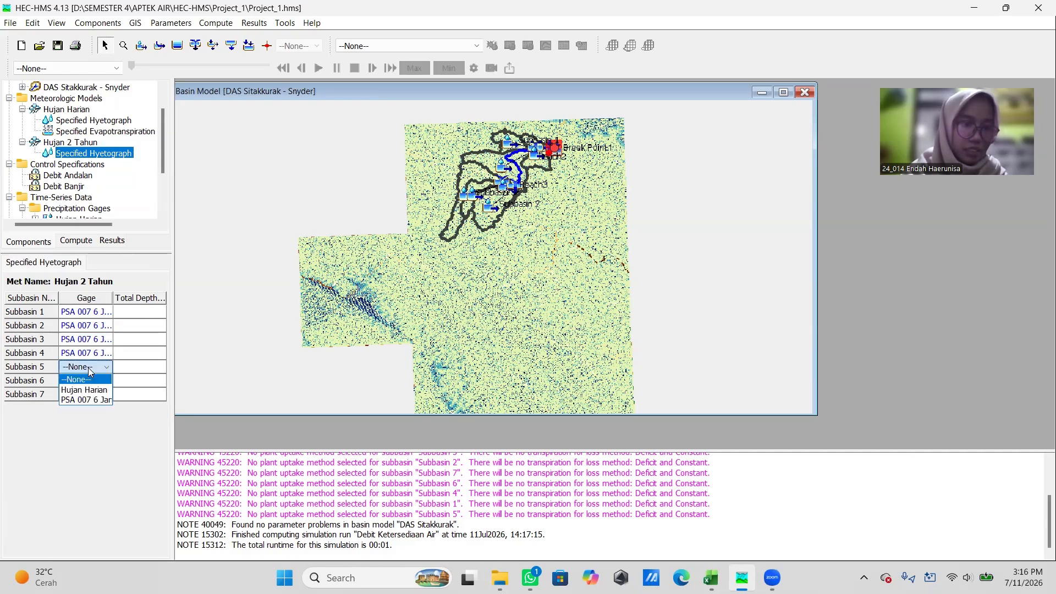
click(88, 400)
click(83, 380)
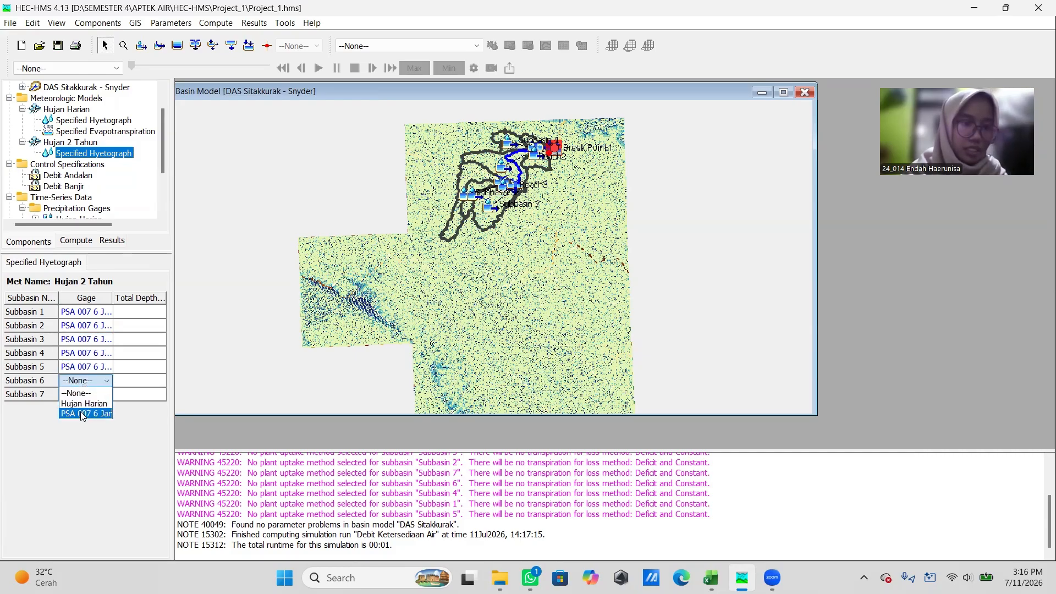
click(82, 413)
click(86, 394)
click(82, 430)
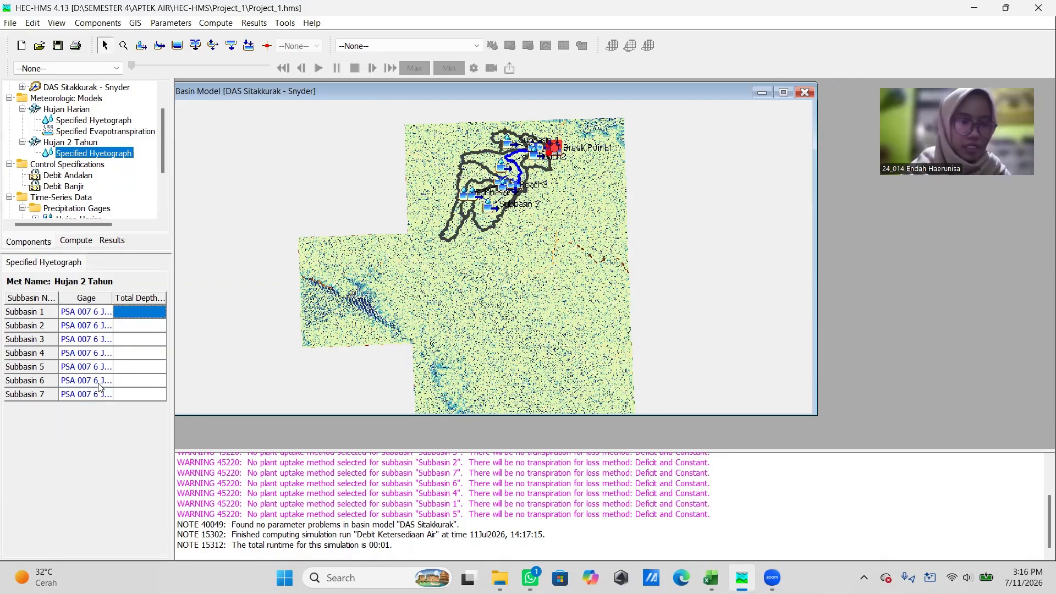
click(99, 383)
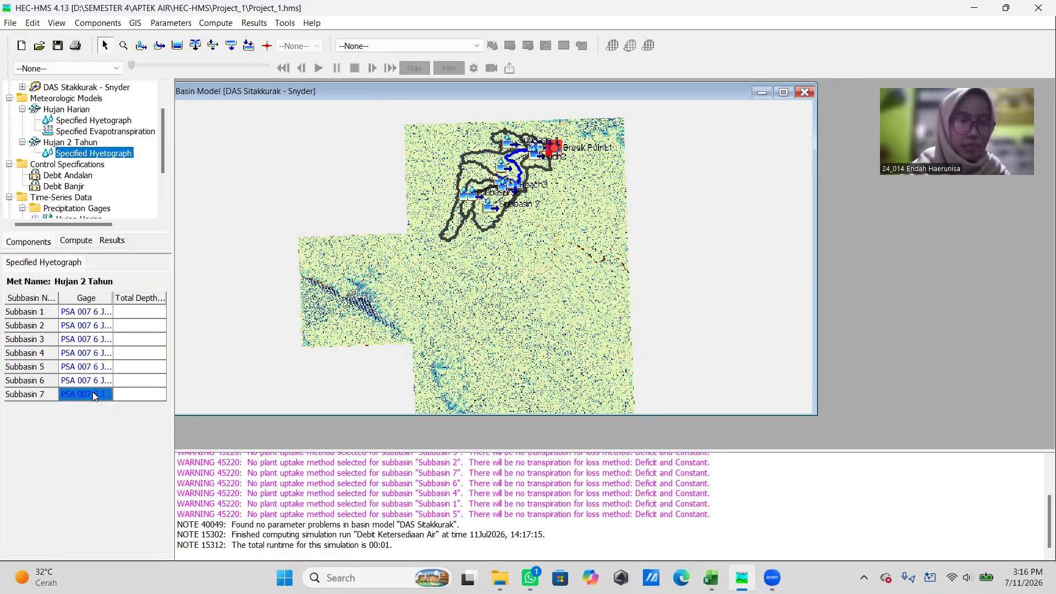
Step: Switch to the Input Hidrologi Sitakkurak workbook in Excel and look through its sheets for the 2-year design rainfall depth
click(138, 311)
click(711, 577)
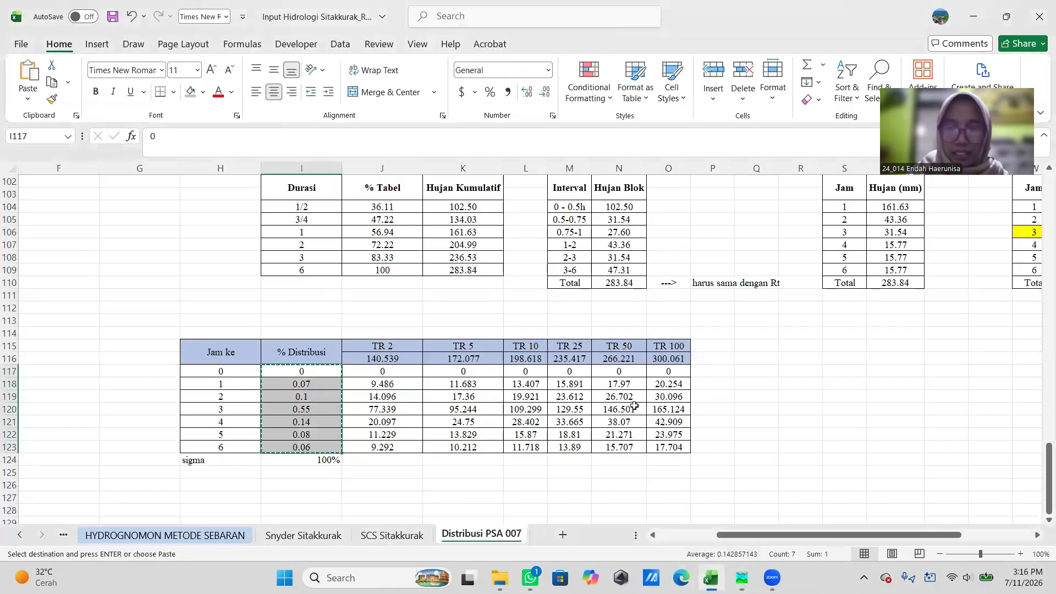
click(21, 535)
scroll(600, 455, up, 4)
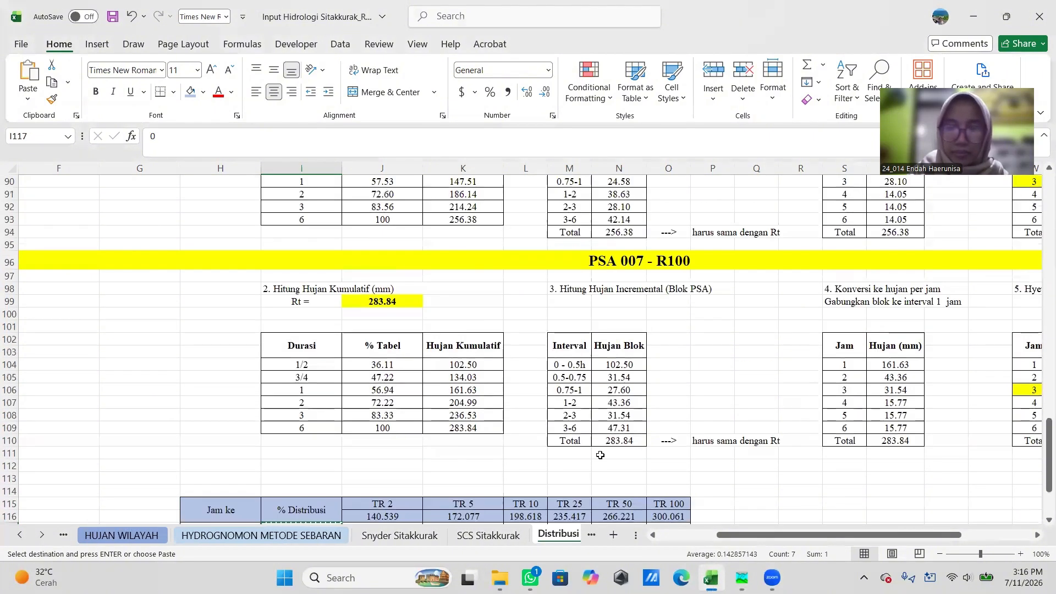
scroll(600, 456, down, 4)
click(19, 538)
click(19, 538)
click(19, 538)
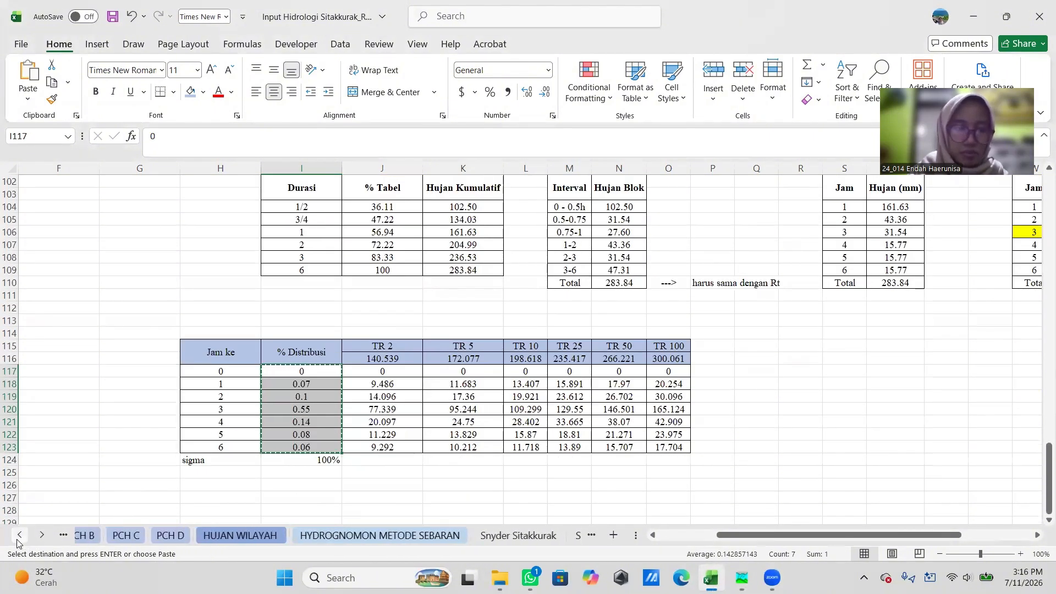
click(18, 537)
click(19, 537)
click(18, 537)
click(99, 535)
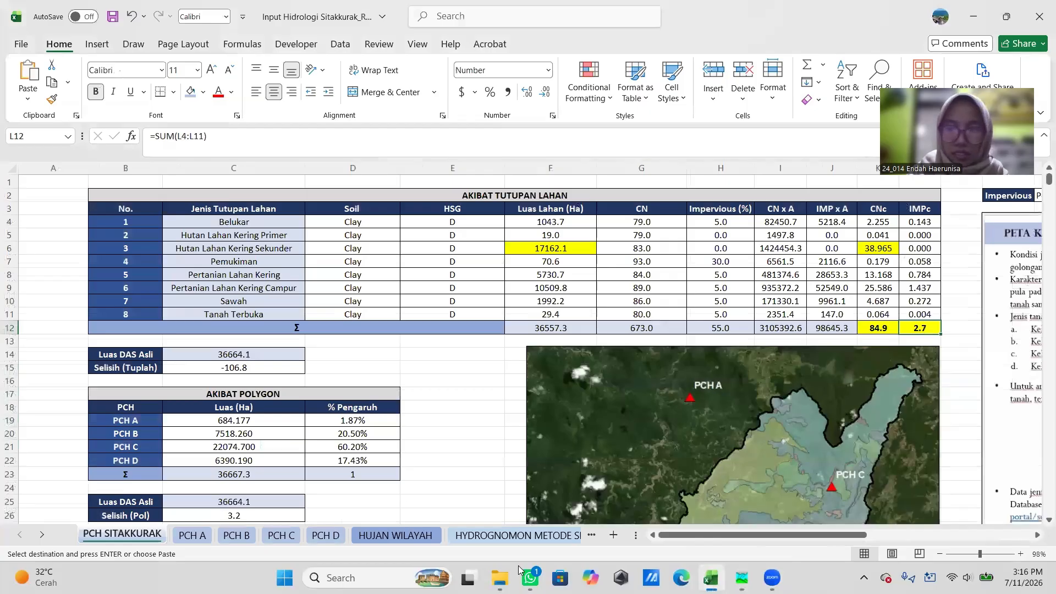
click(413, 537)
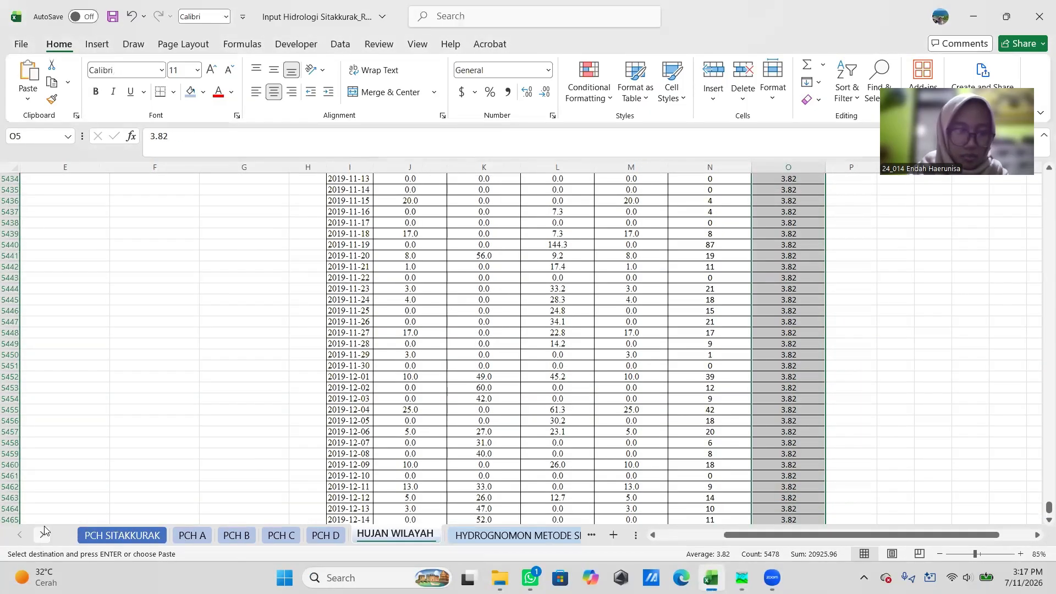
click(42, 534)
click(43, 534)
click(42, 534)
click(42, 535)
click(42, 535)
click(42, 535)
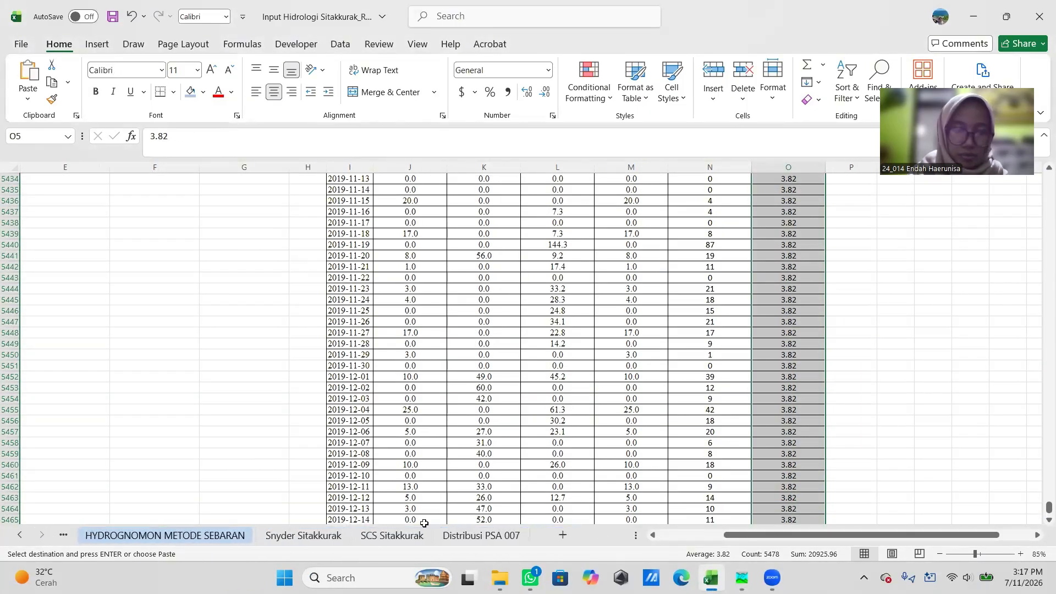
Step: Copy the TR 2 rainfall depth of 140.539 from the distribution table on the Distribusi PSA 007 sheet
click(478, 536)
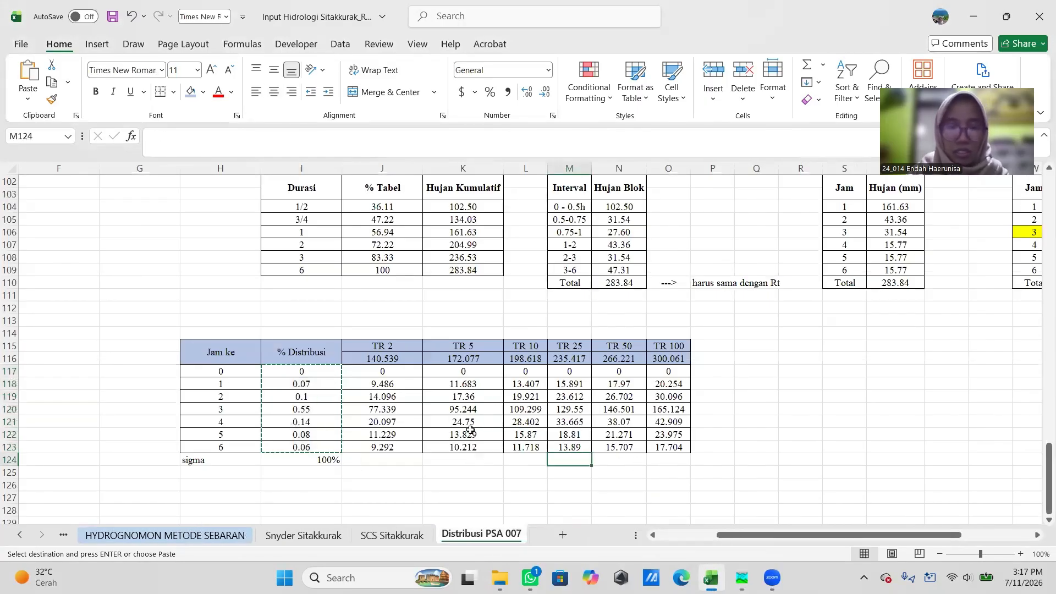
key(Escape)
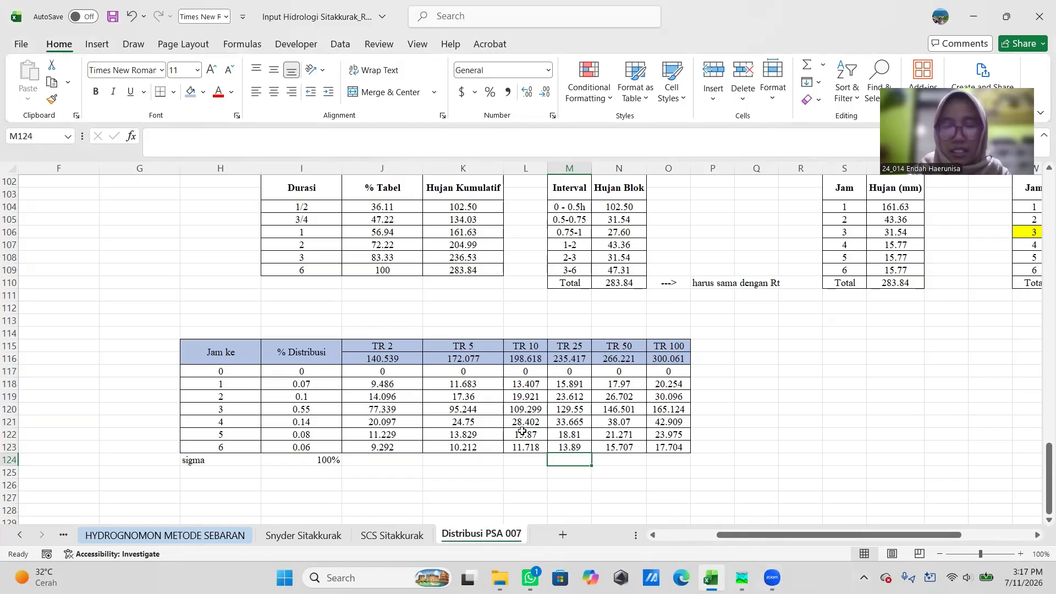
click(395, 359)
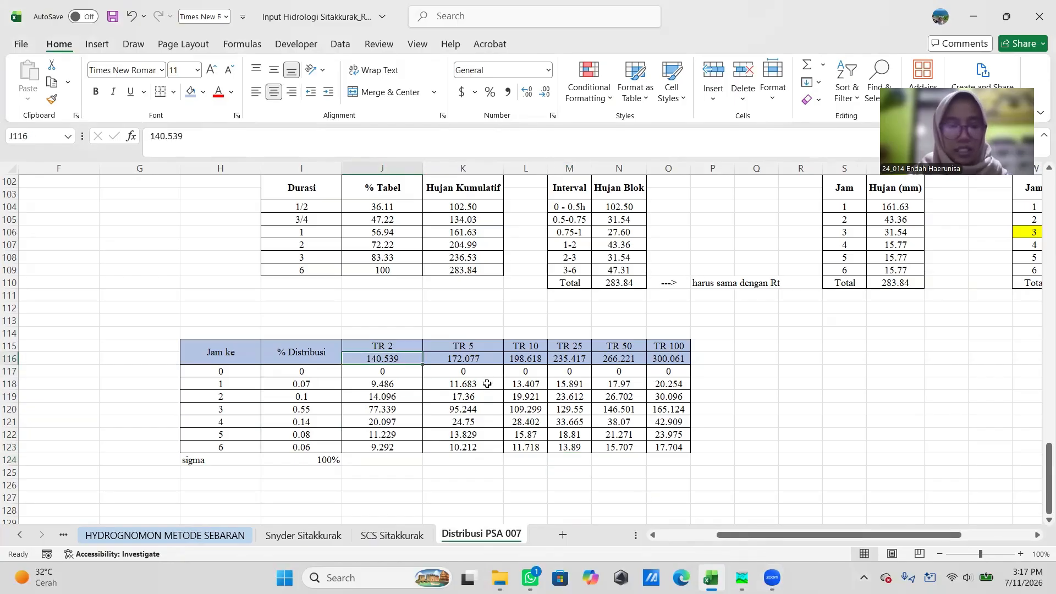
key(ctrl+c)
Step: Switch back to HEC-HMS, set the total depth of Subbasins 1 through 7 to 140.539, and save the project
click(743, 577)
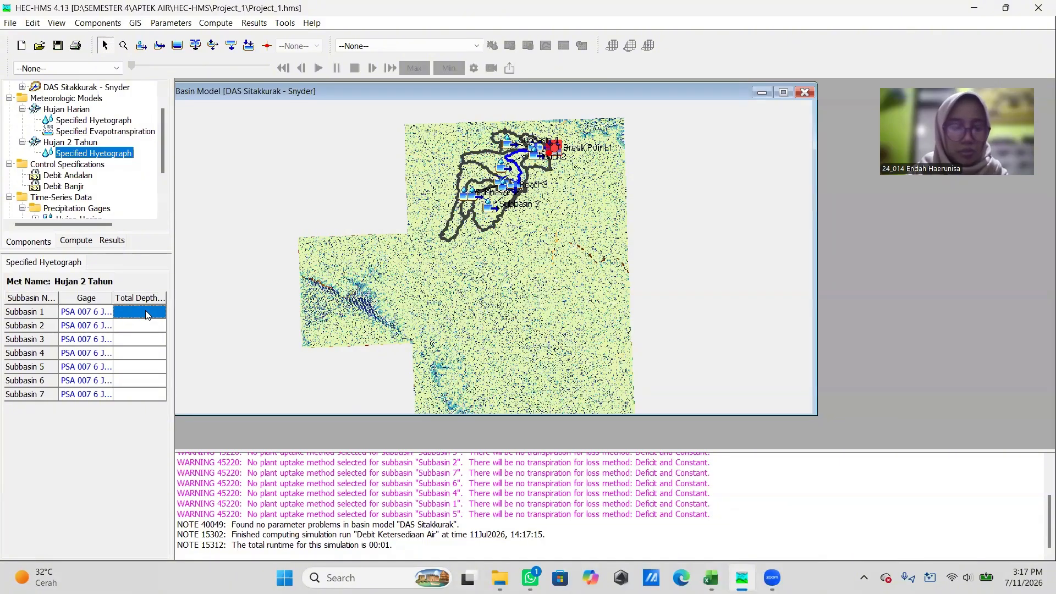
key(ctrl+v)
click(155, 327)
key(ctrl+v)
click(147, 339)
key(ctrl+v)
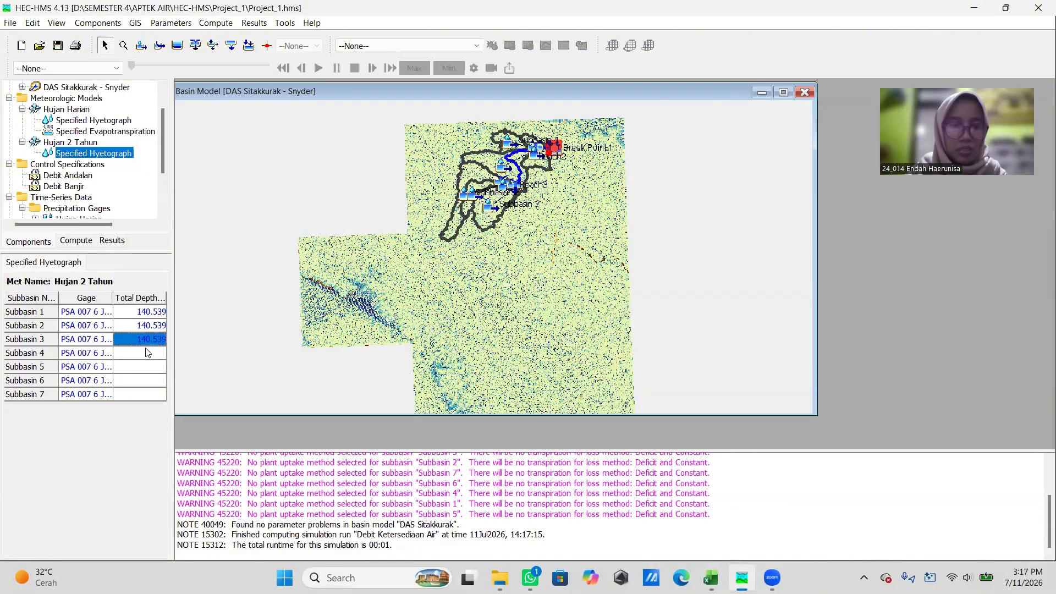
click(149, 352)
key(ctrl+v)
click(148, 366)
key(ctrl+v)
click(149, 382)
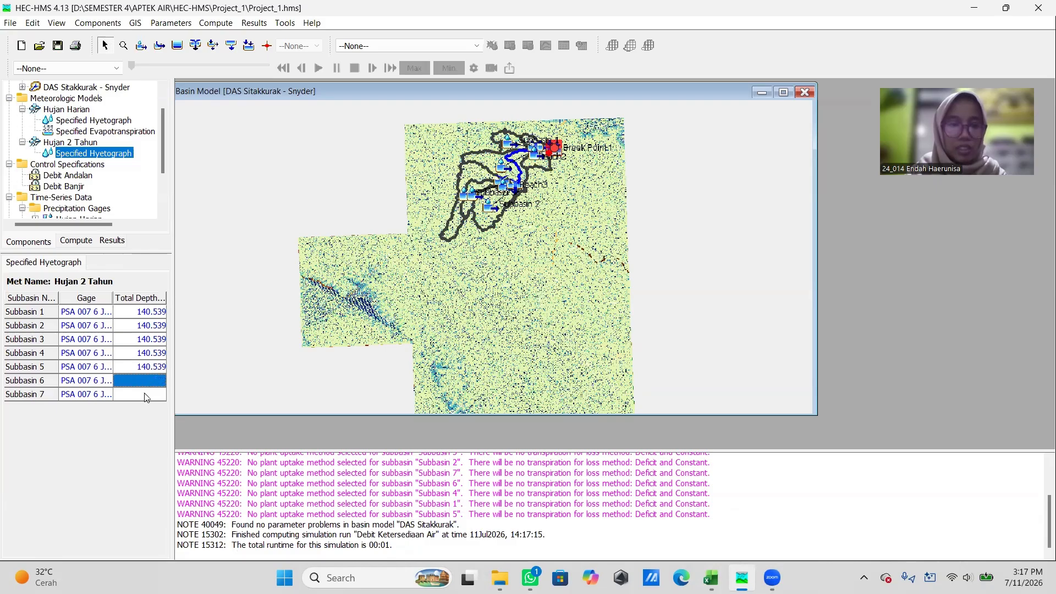
key(ctrl+v)
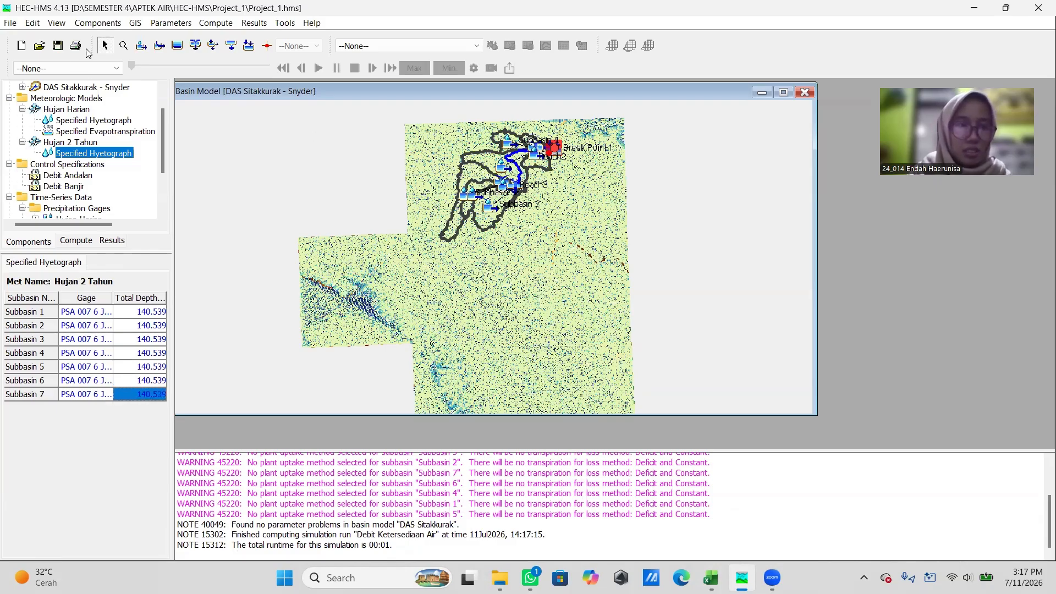
click(58, 46)
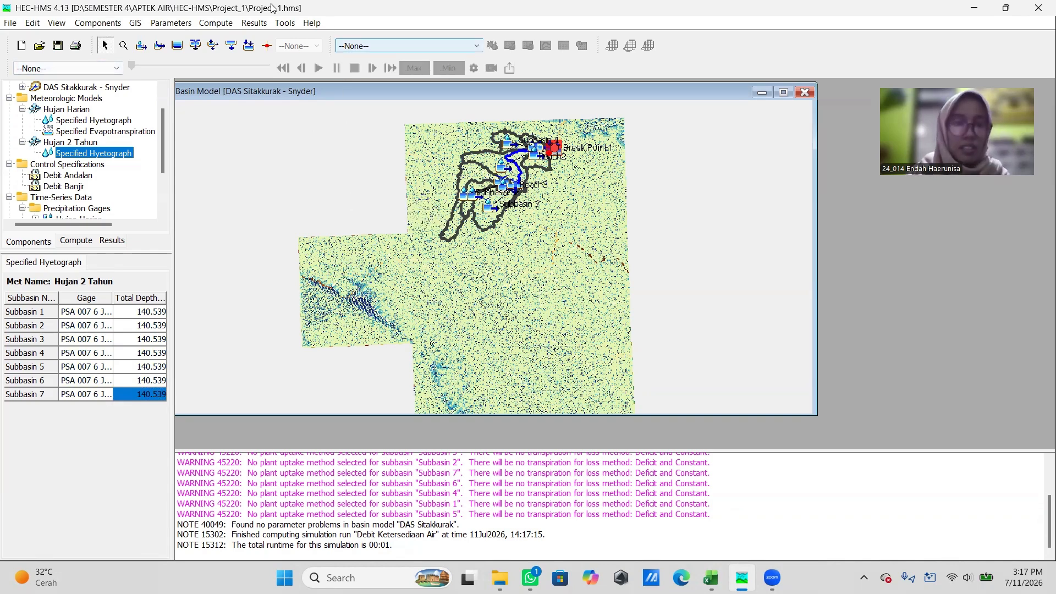
Step: Start creating a simulation run and name it Debit Banjir
click(220, 24)
mouse_move(239, 45)
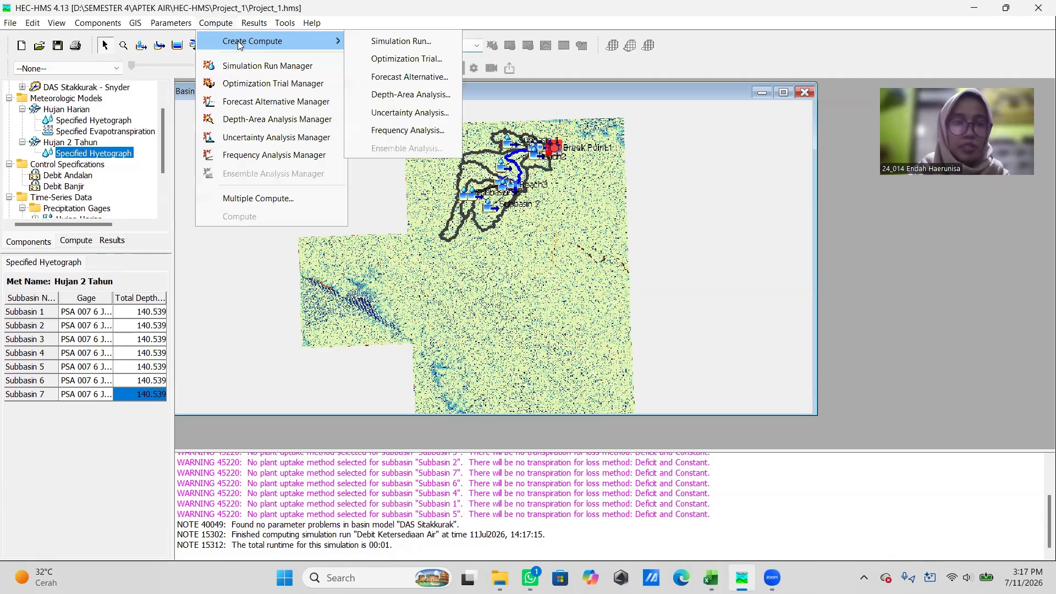
click(399, 41)
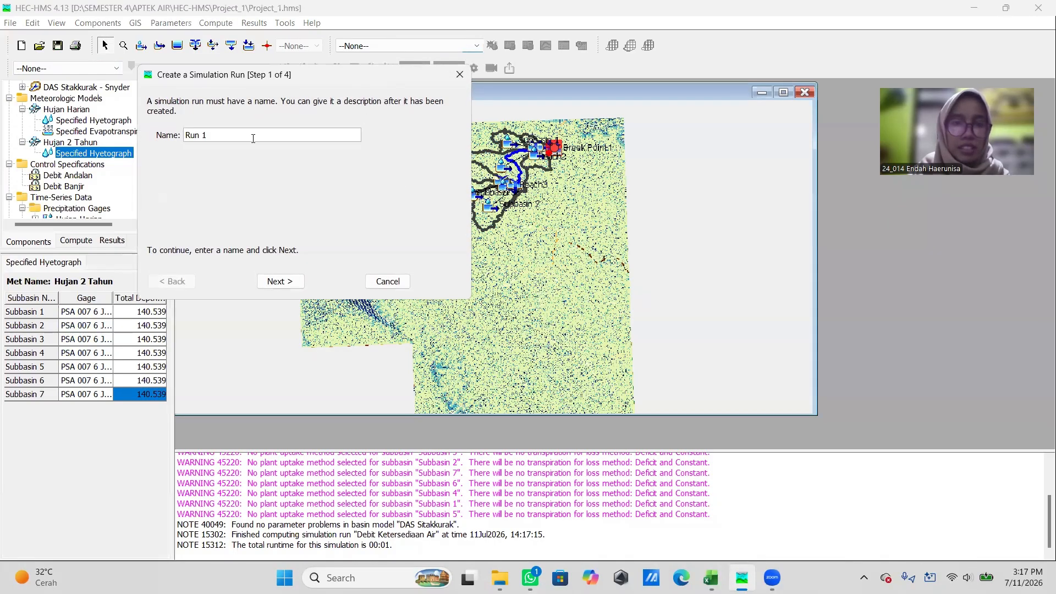
key(BackSpace)
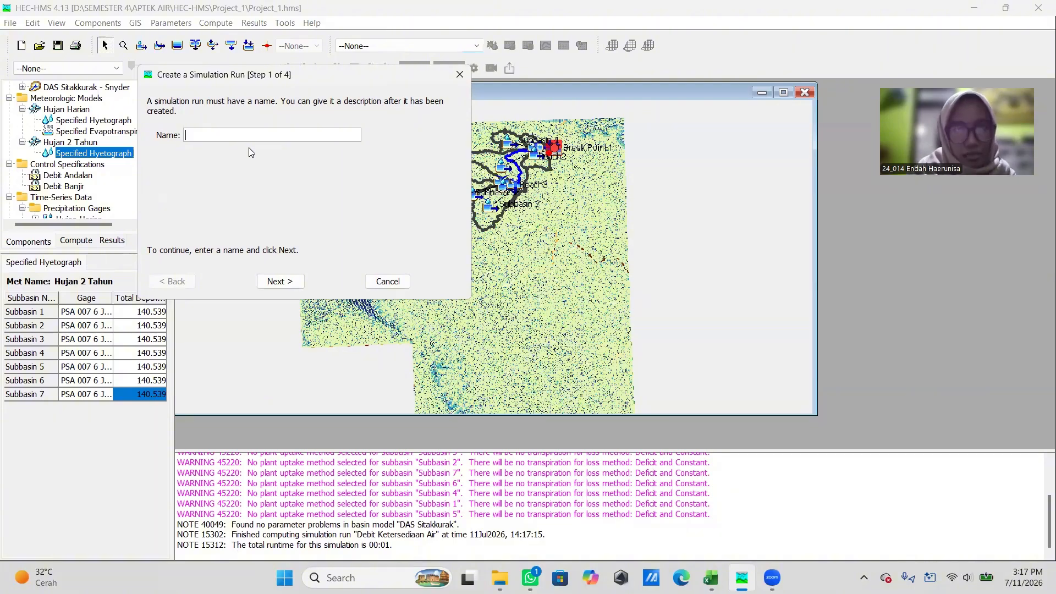
text(Debit Banjir)
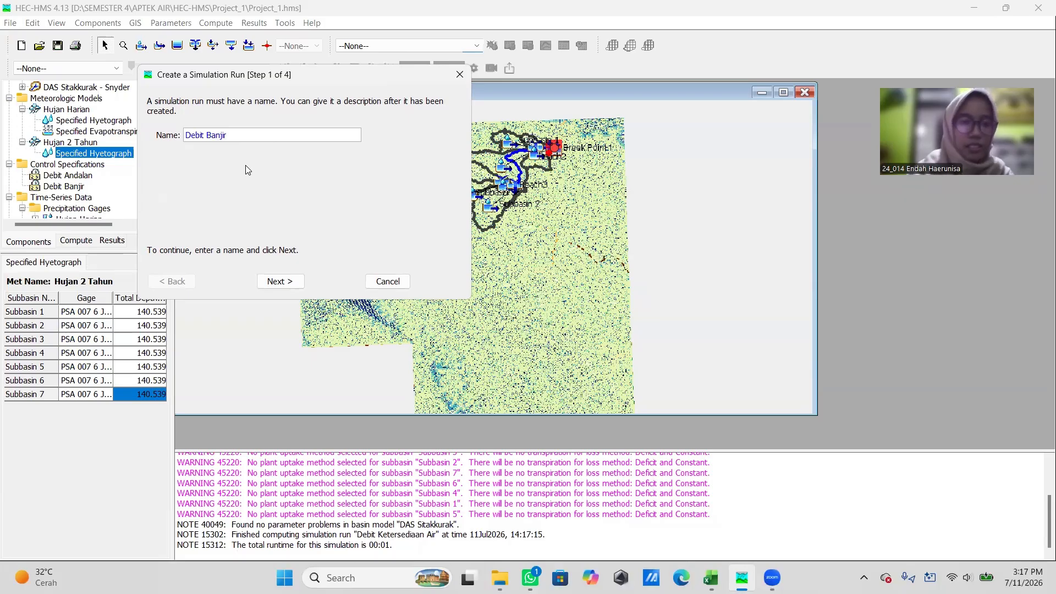
click(280, 282)
Step: Complete the run with basin model DAS Sitakkurak - Snyder, meteorologic model Hujan 2 Tahun and control specifications Debit Banjir
click(220, 149)
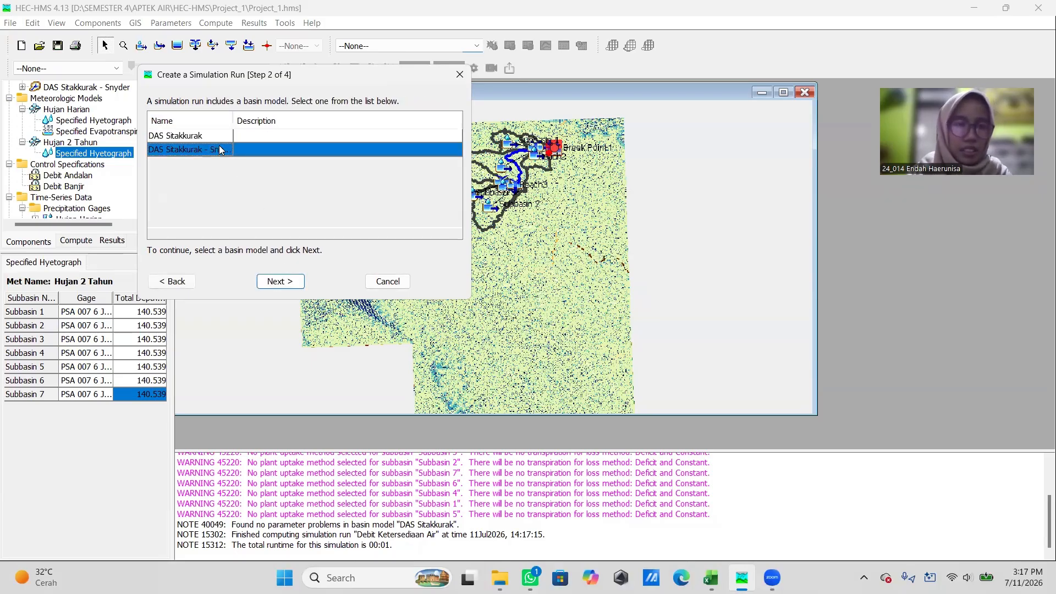
click(295, 286)
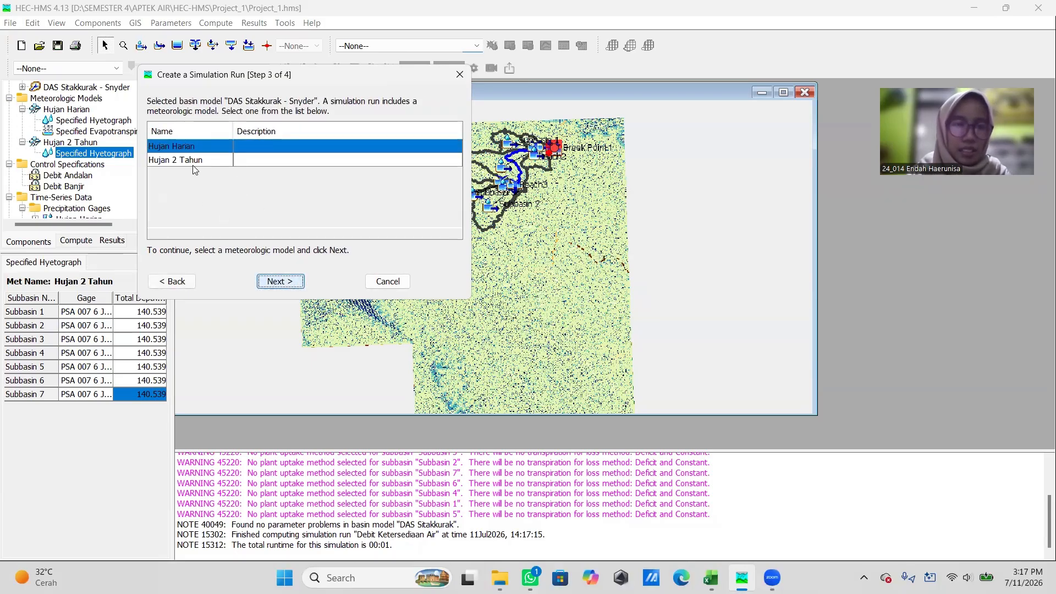
click(193, 160)
click(276, 281)
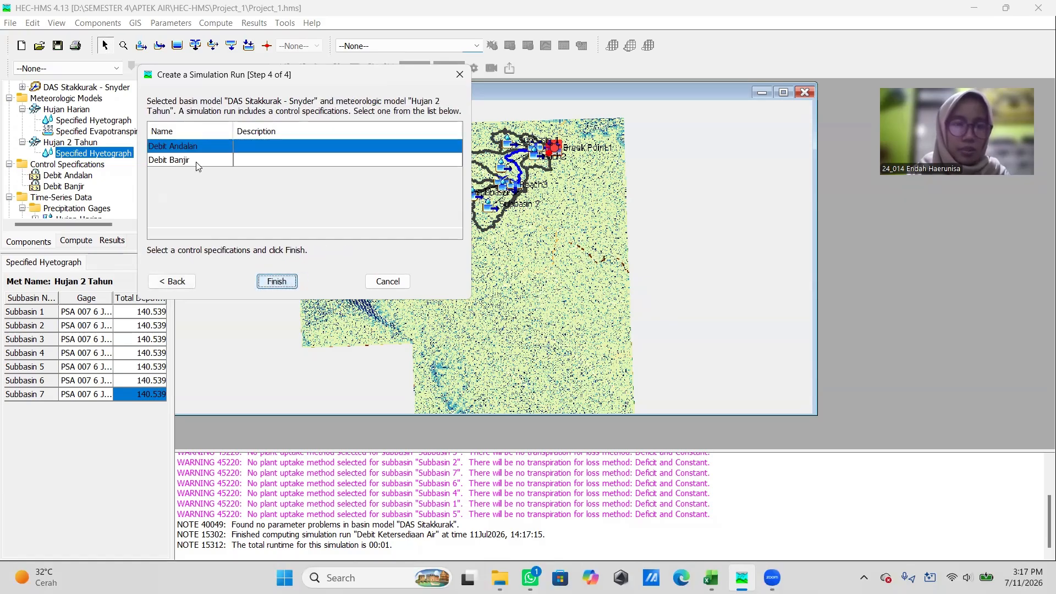
click(198, 162)
click(276, 282)
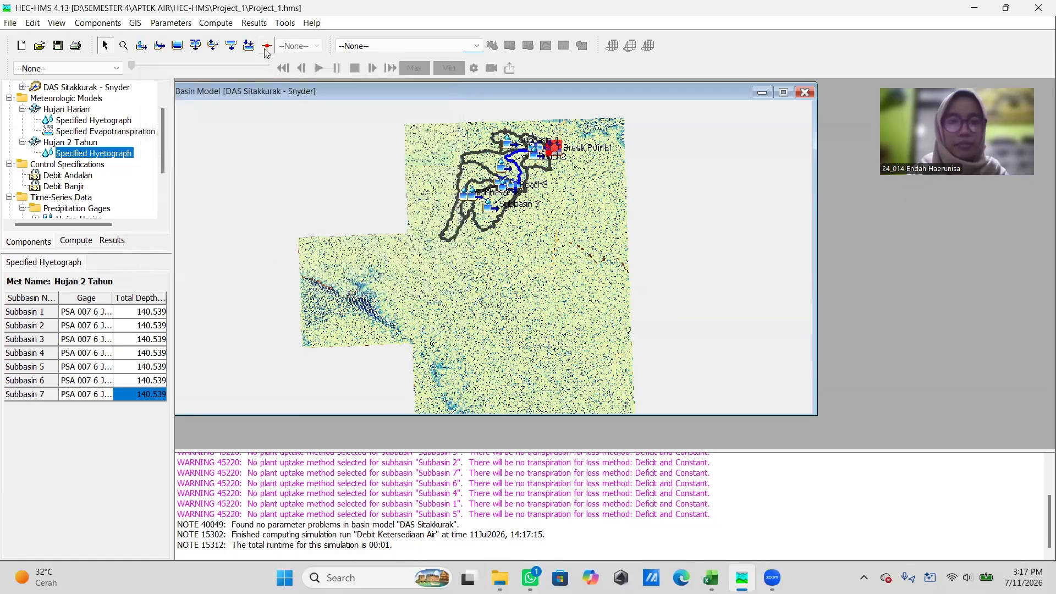
Step: Choose the Debit Ketersediaan Air simulation run and compute it
click(372, 46)
click(399, 78)
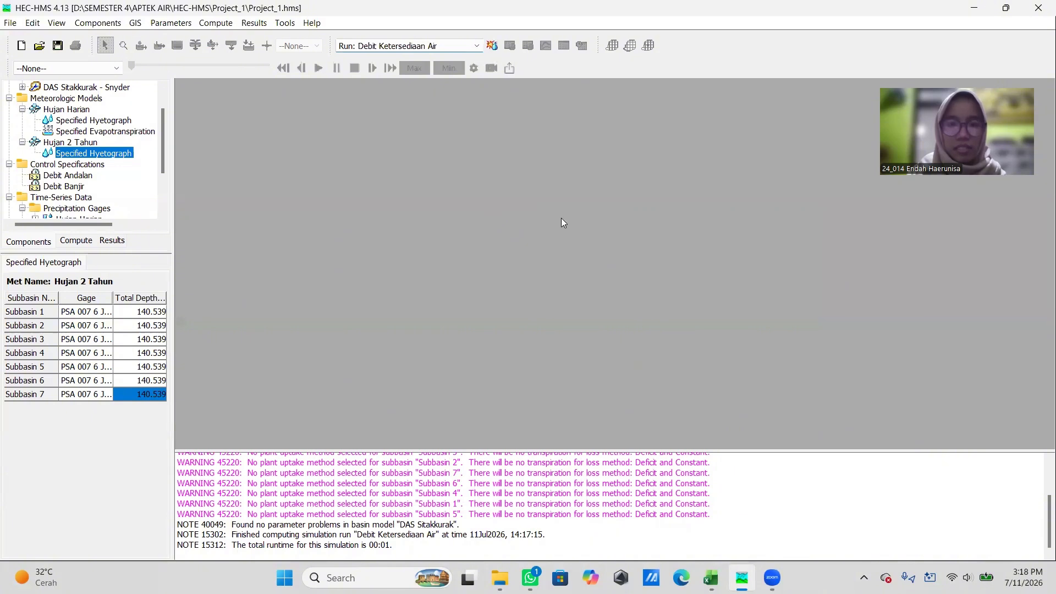
scroll(65, 124, up, 1)
click(65, 121)
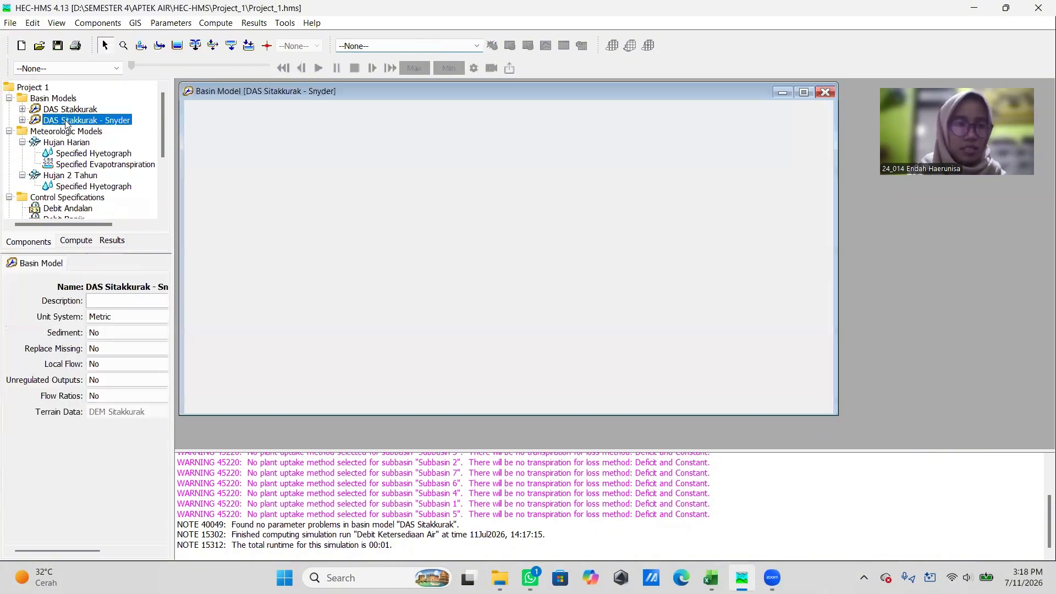
click(427, 50)
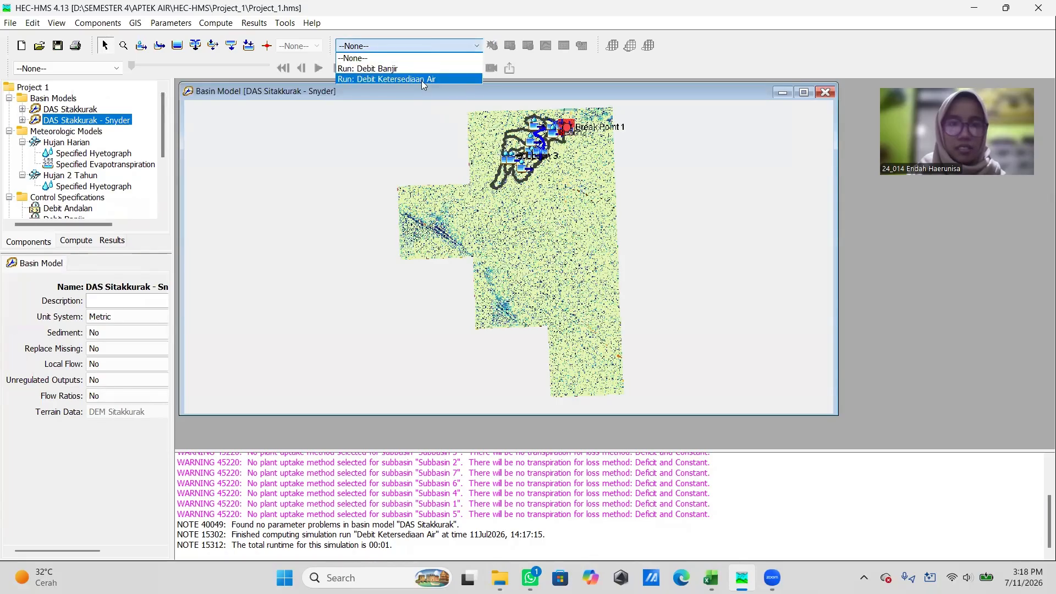
click(419, 80)
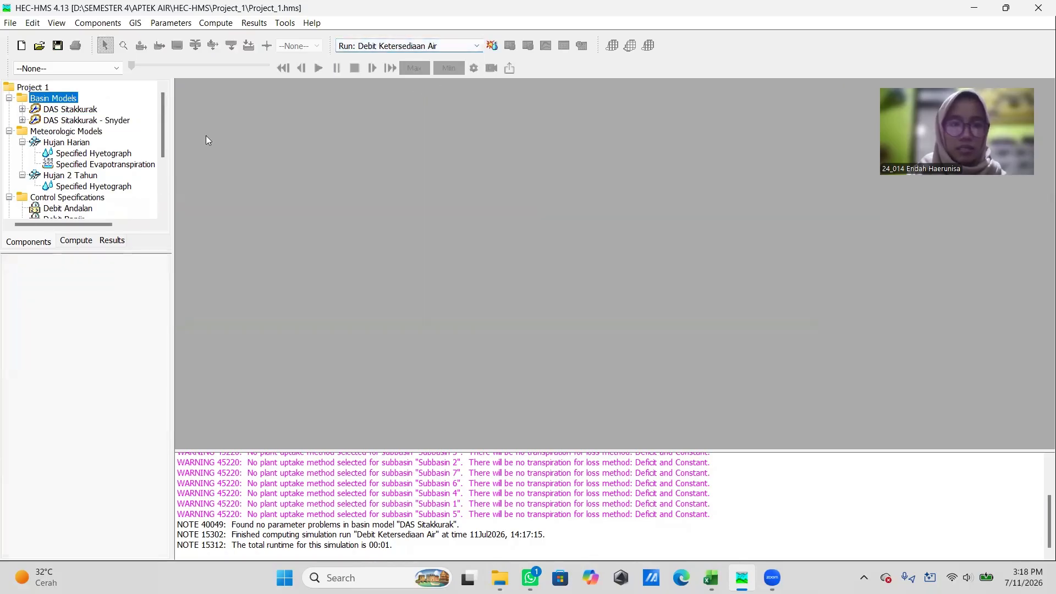
click(492, 45)
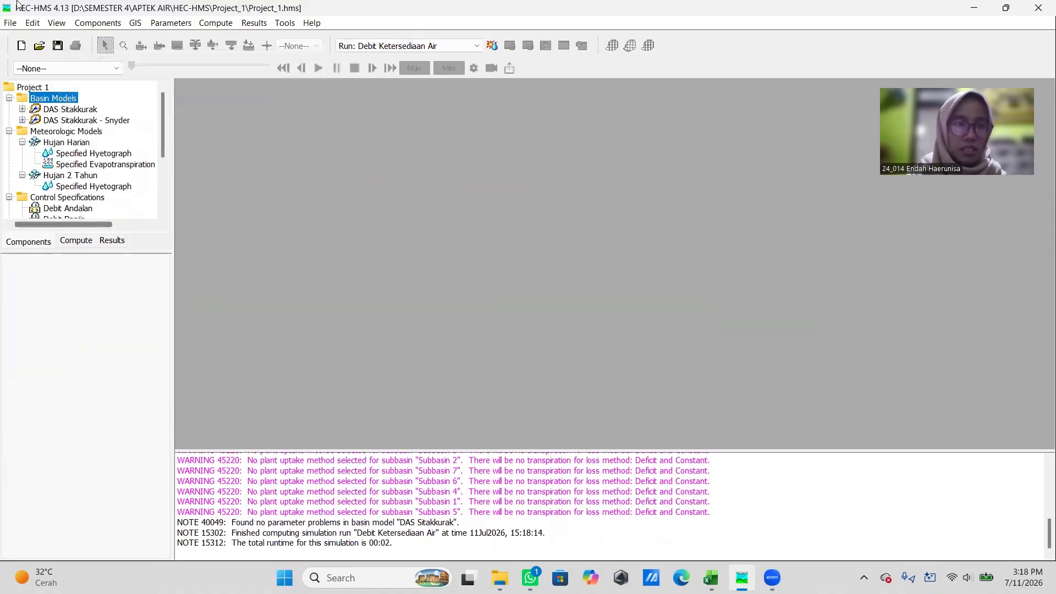
Step: Examine the Time-Series Table of Sink-1 in the Debit Ketersediaan Air results, and close the table
click(112, 242)
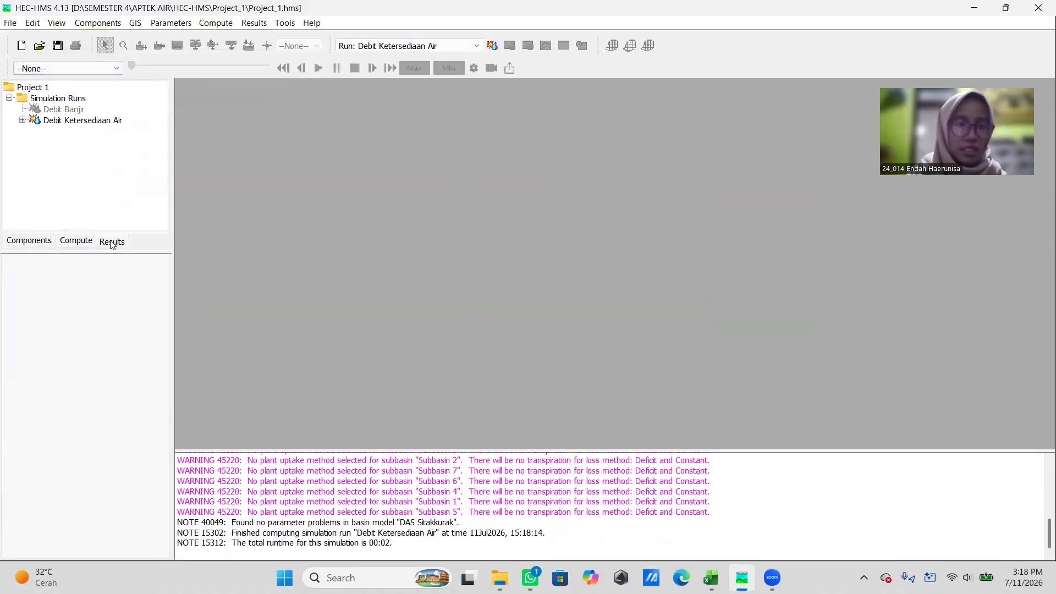
click(22, 120)
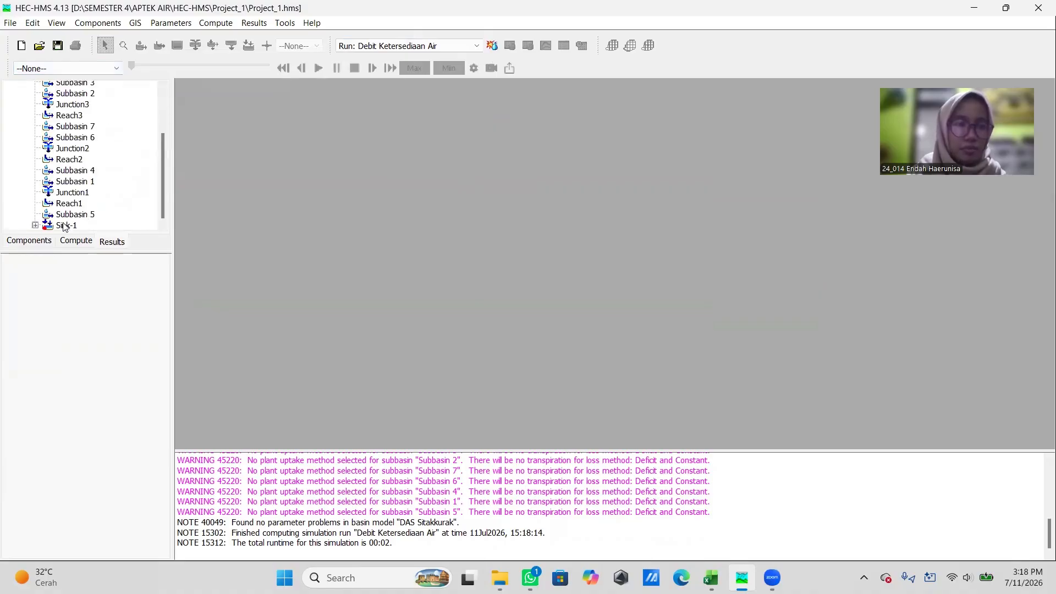
click(66, 225)
click(35, 226)
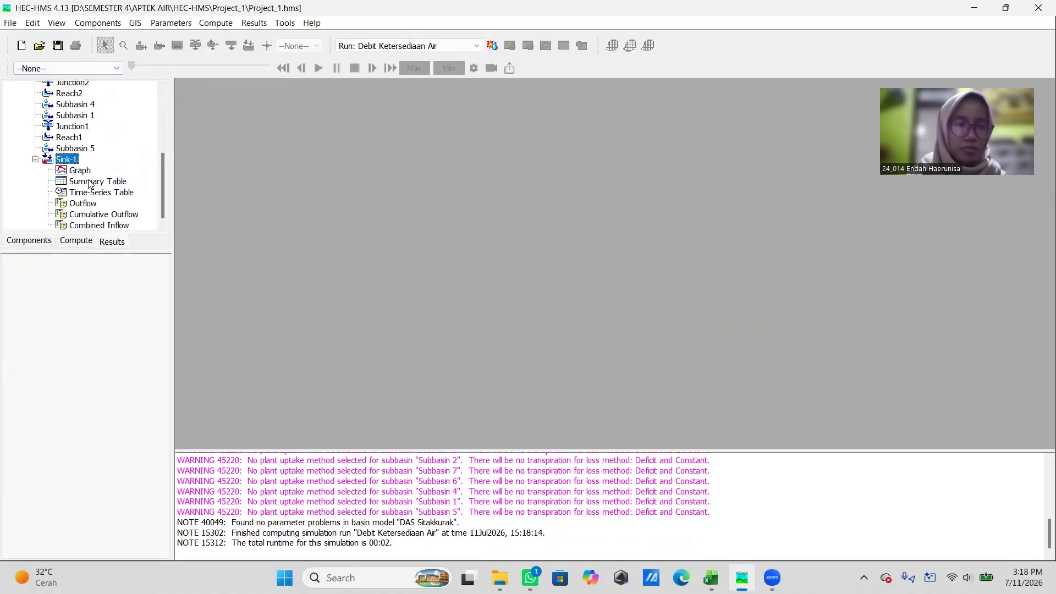
click(88, 193)
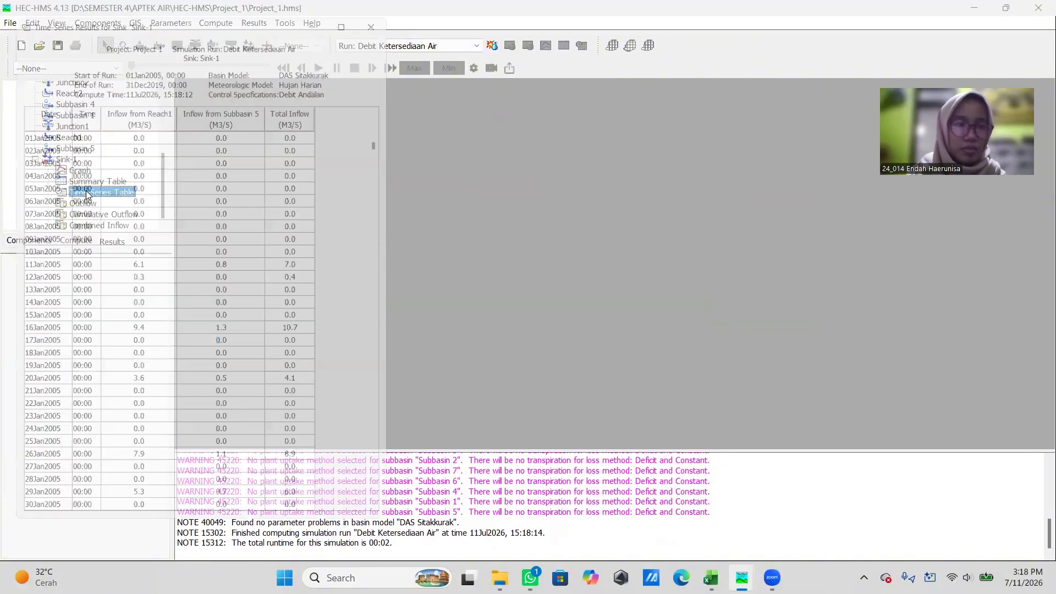
scroll(343, 191, down, 20)
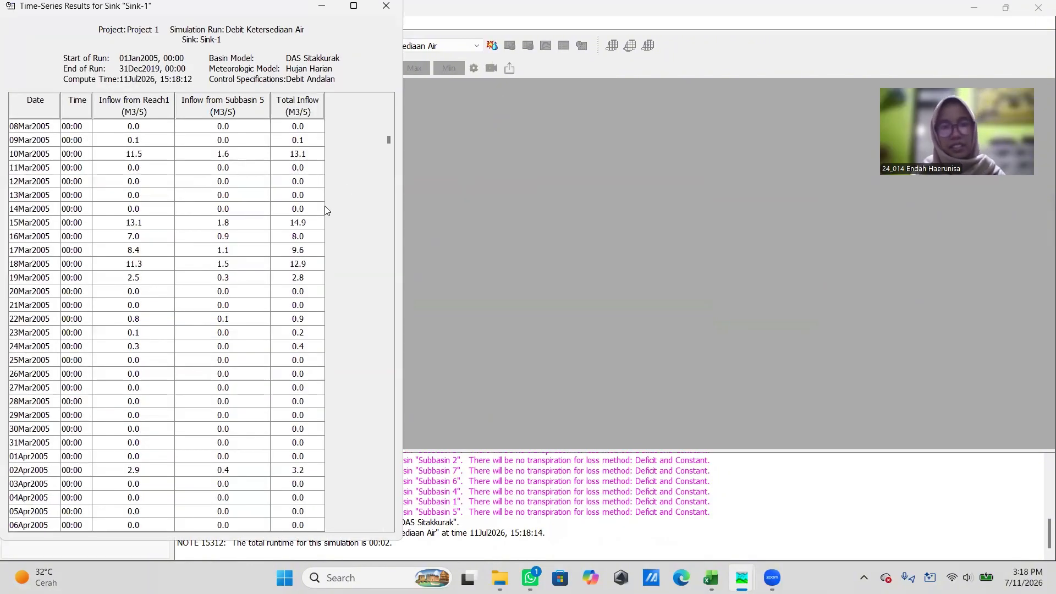
mouse_move(388, 143)
mouse_down()
mouse_move(385, 246)
mouse_move(398, 127)
mouse_up()
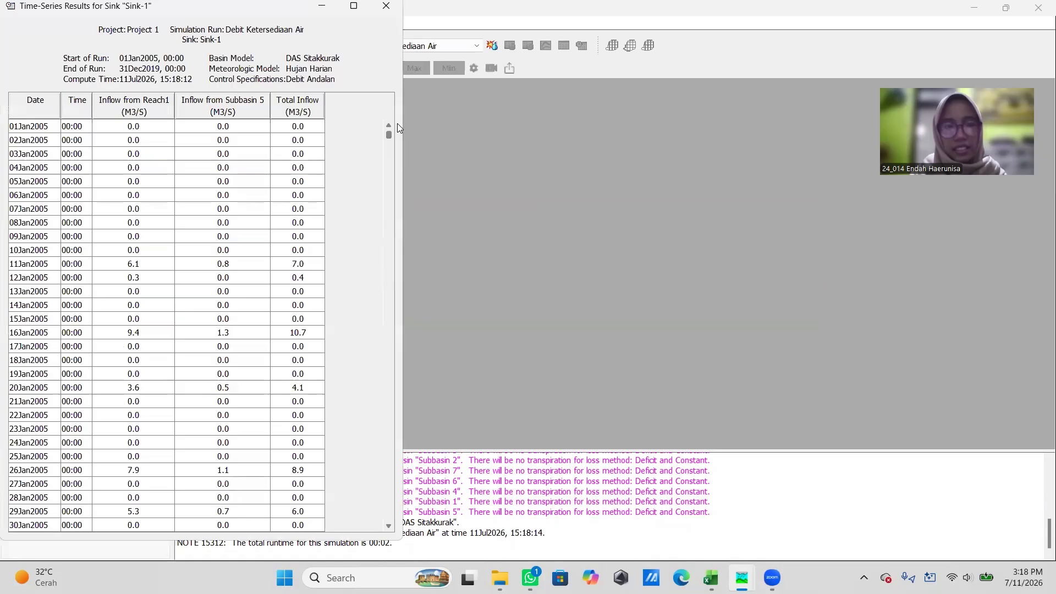
click(390, 5)
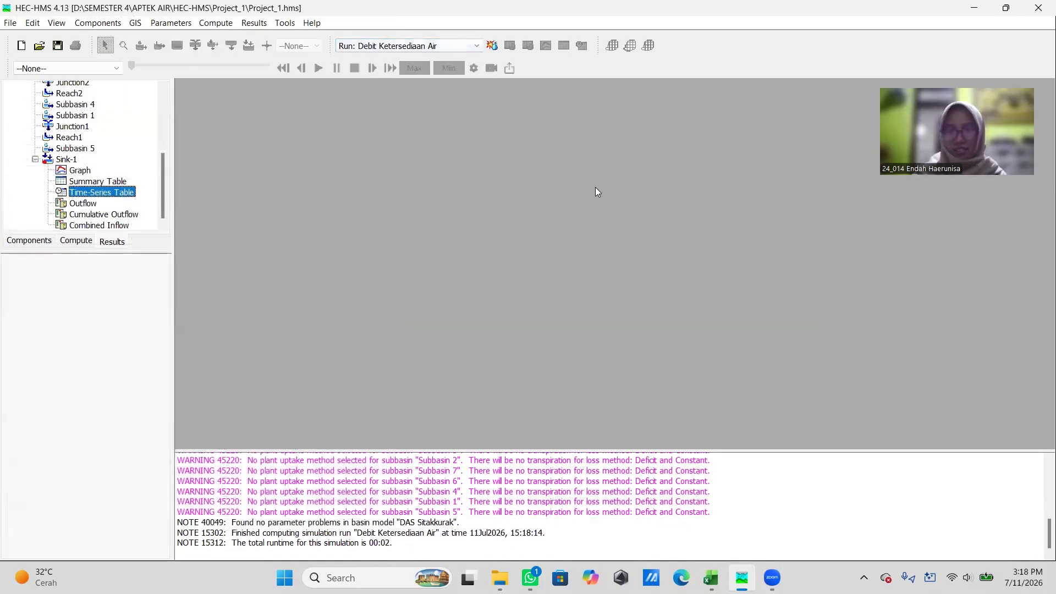
scroll(28, 131, up, 4)
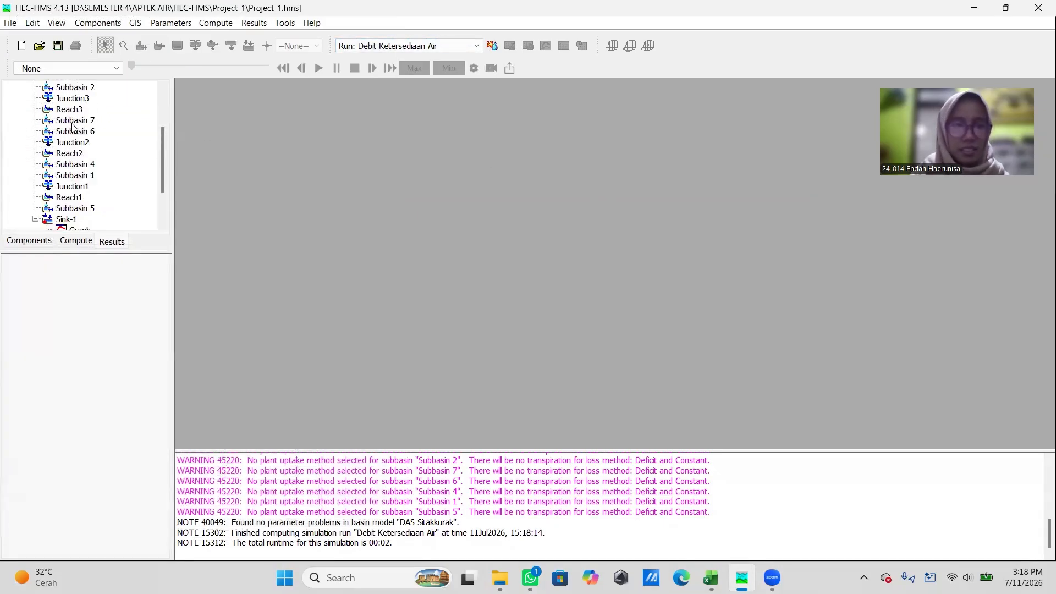
click(49, 241)
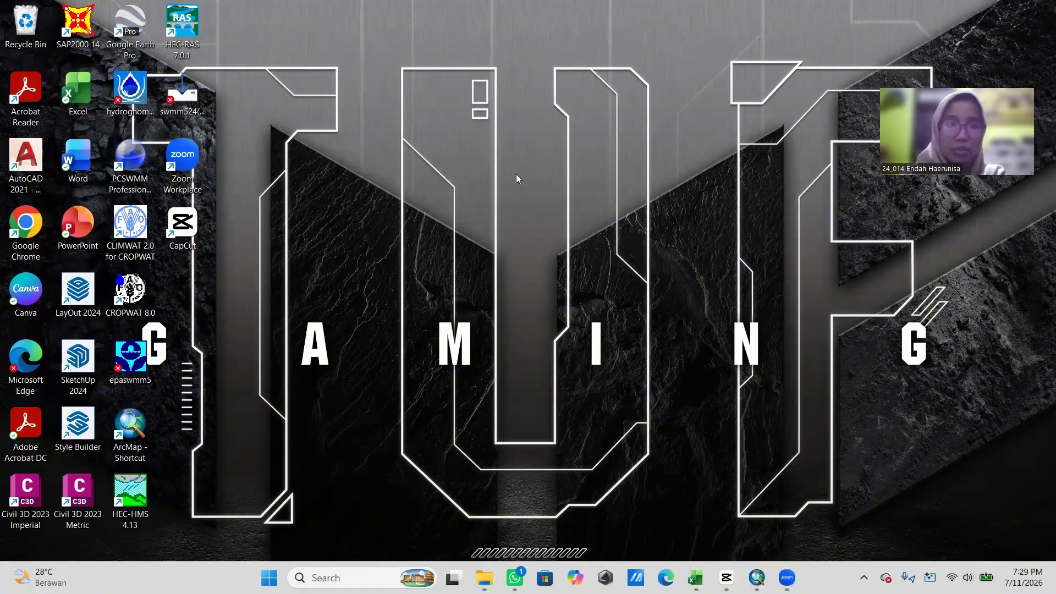
Step: Launch HEC-RAS 7.0.1 and start a new project
double_click(193, 36)
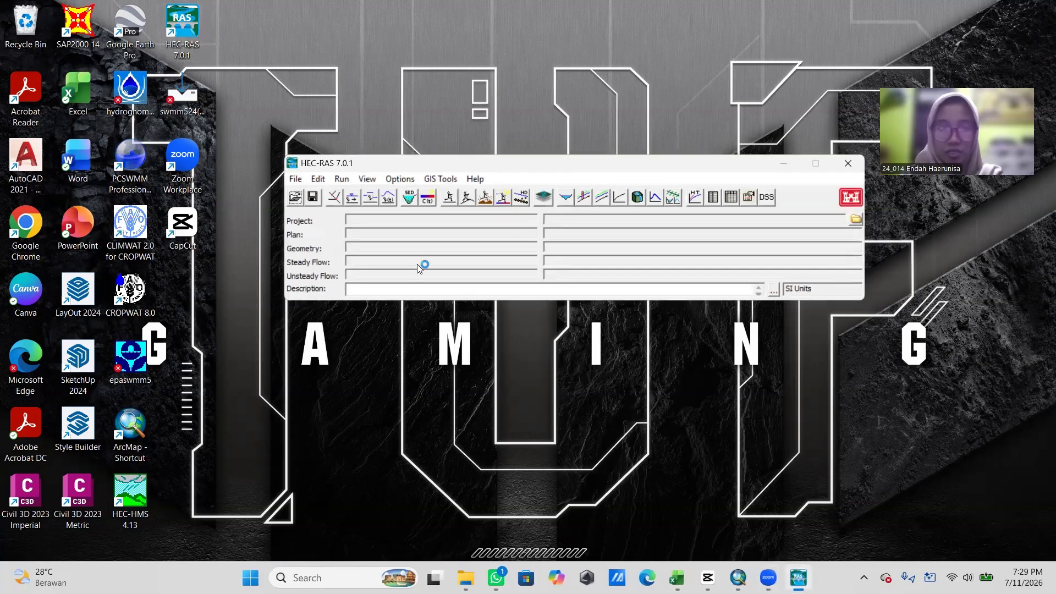
click(295, 179)
click(332, 188)
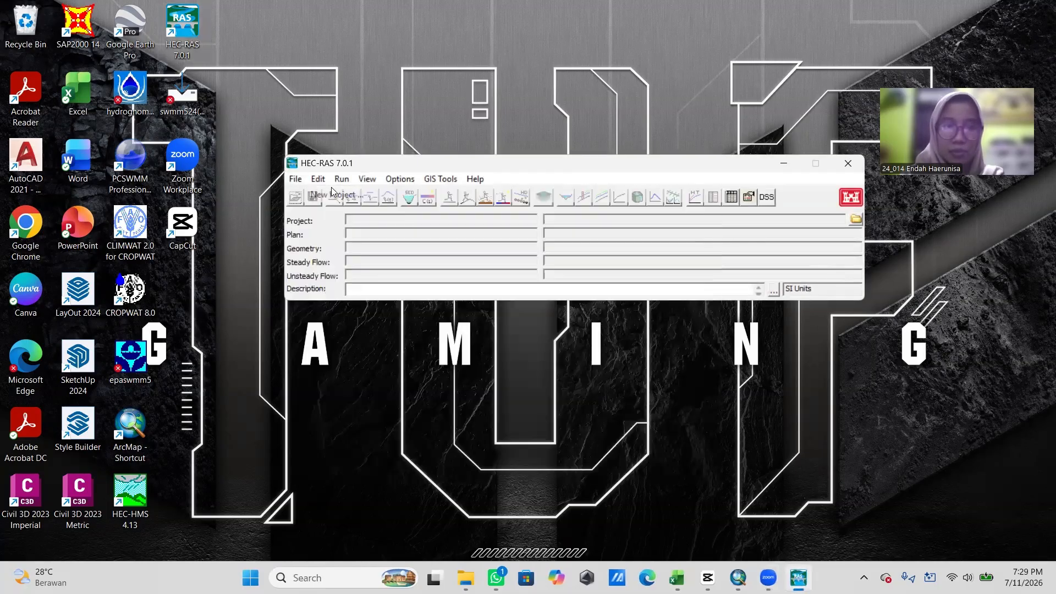
Step: Set the new project's location to the folder d:\SEMESTER 4\APTEK AIR\HEC-RAS
click(819, 494)
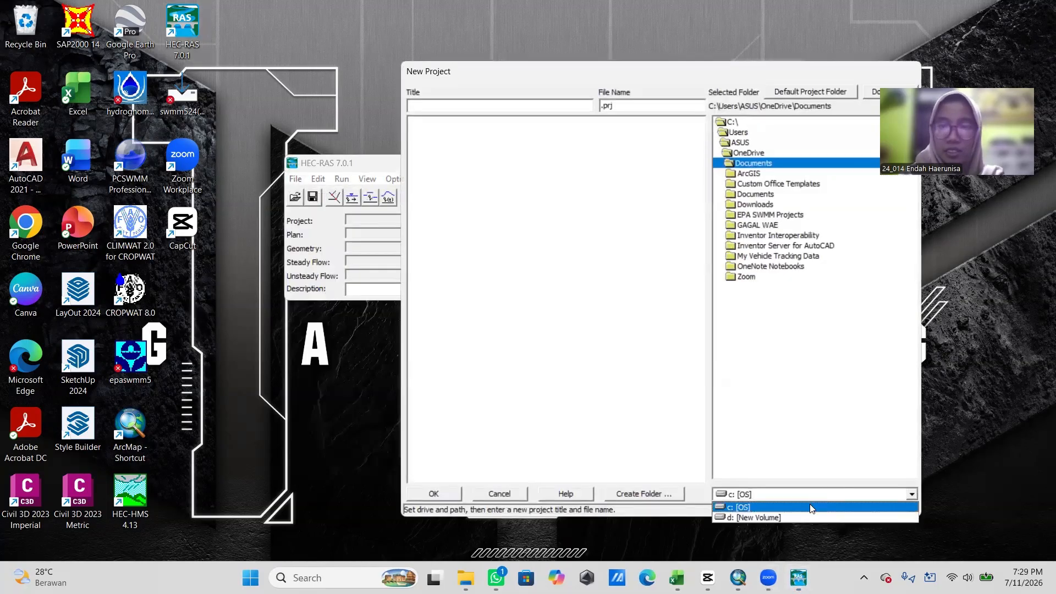
click(798, 517)
double_click(766, 246)
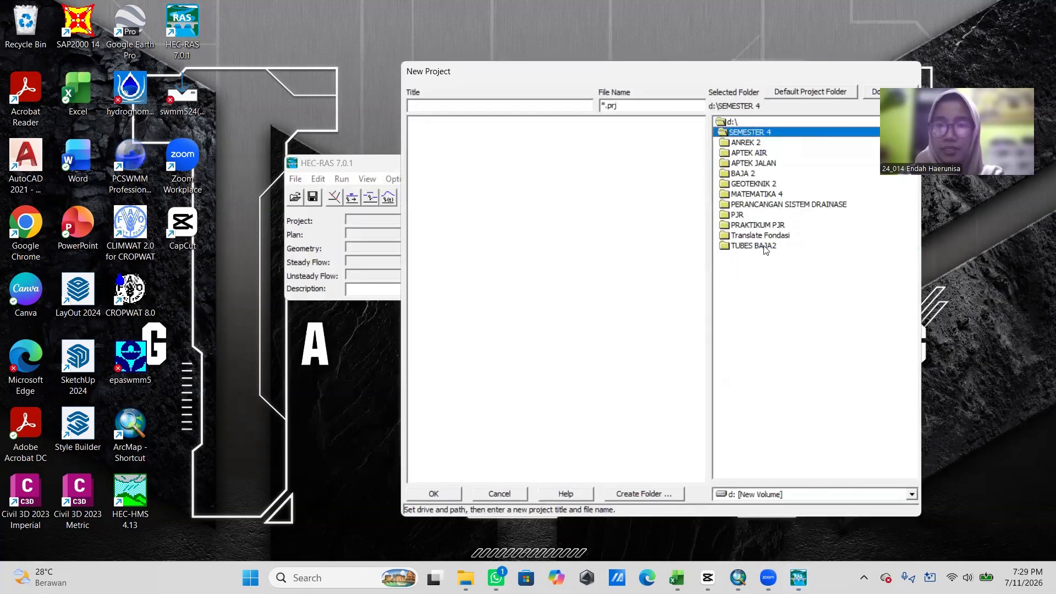
double_click(746, 144)
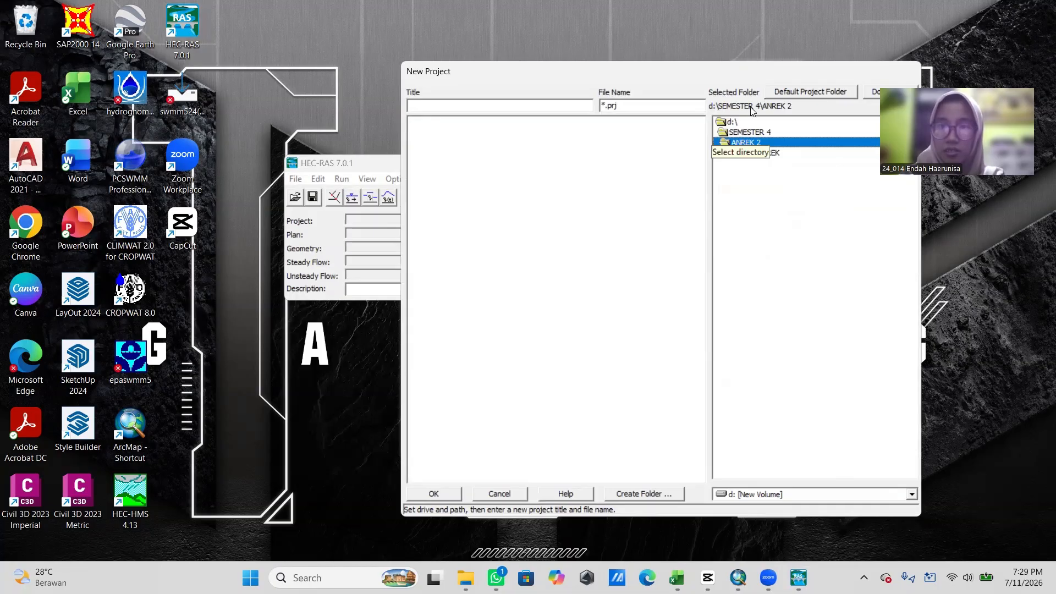
click(767, 494)
click(761, 516)
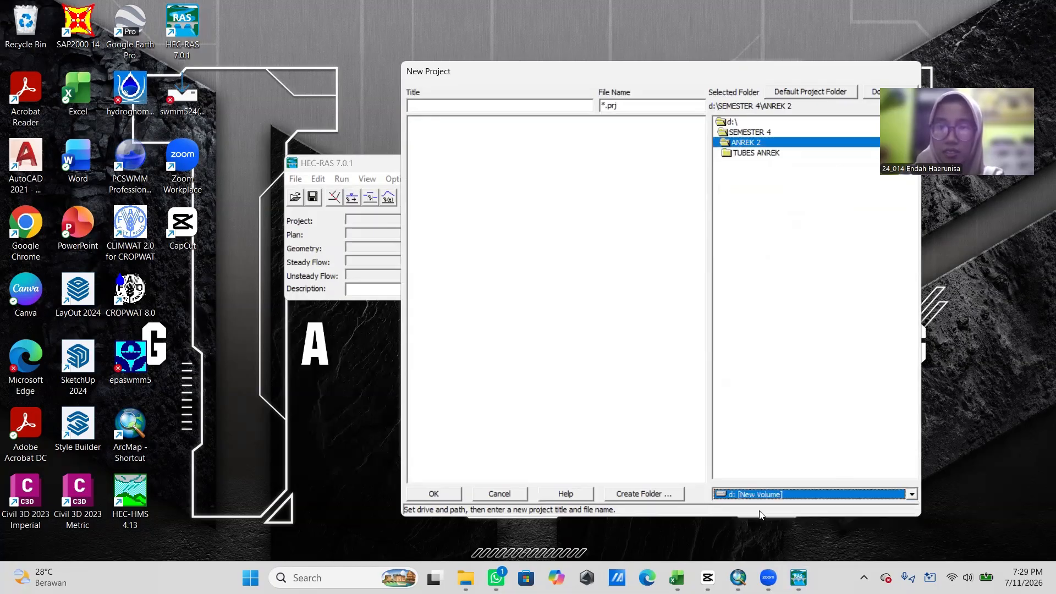
double_click(735, 134)
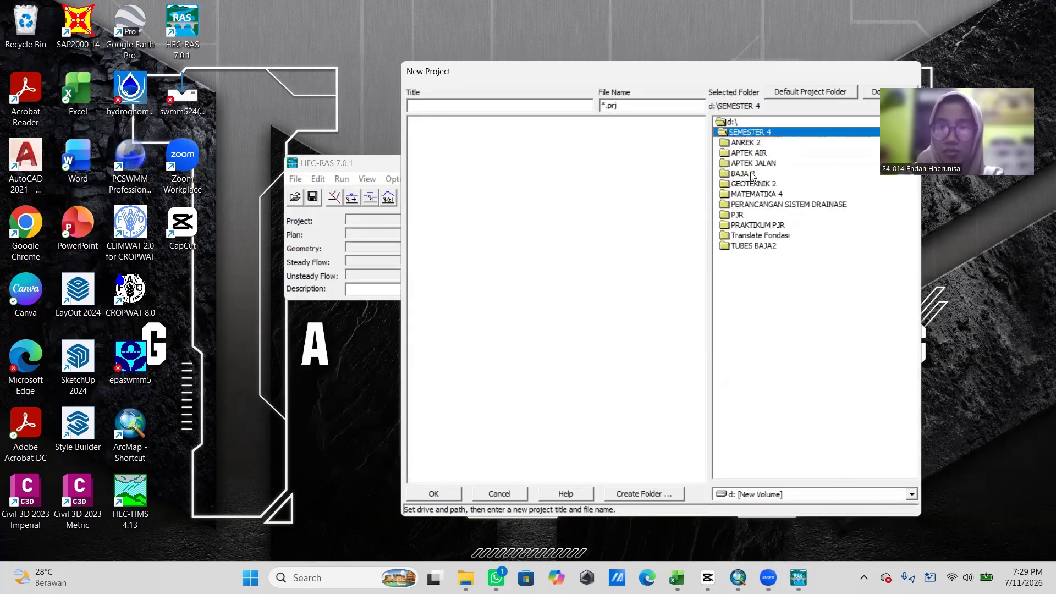
double_click(751, 154)
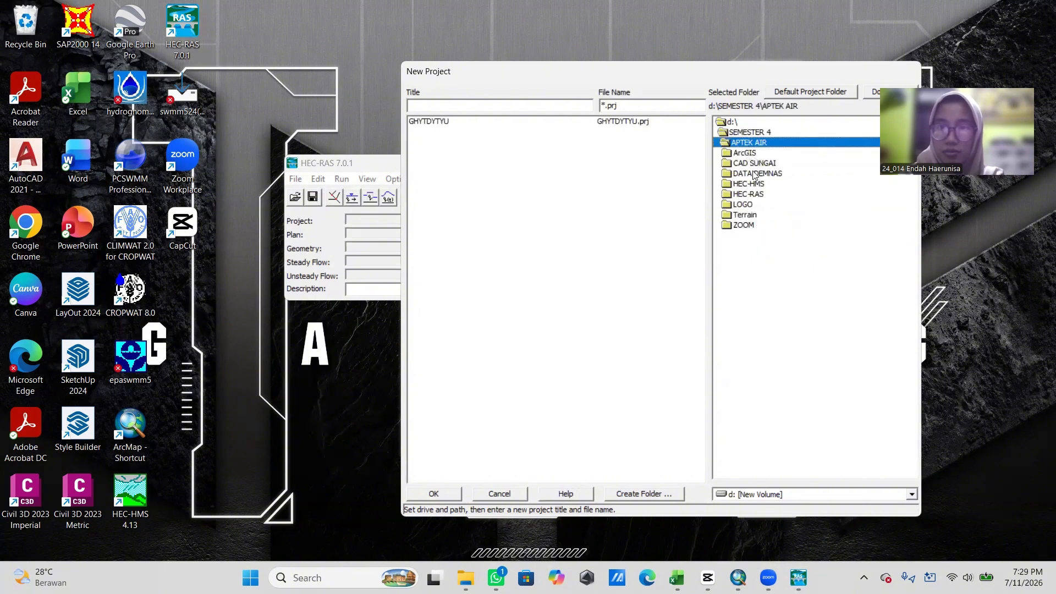
double_click(753, 195)
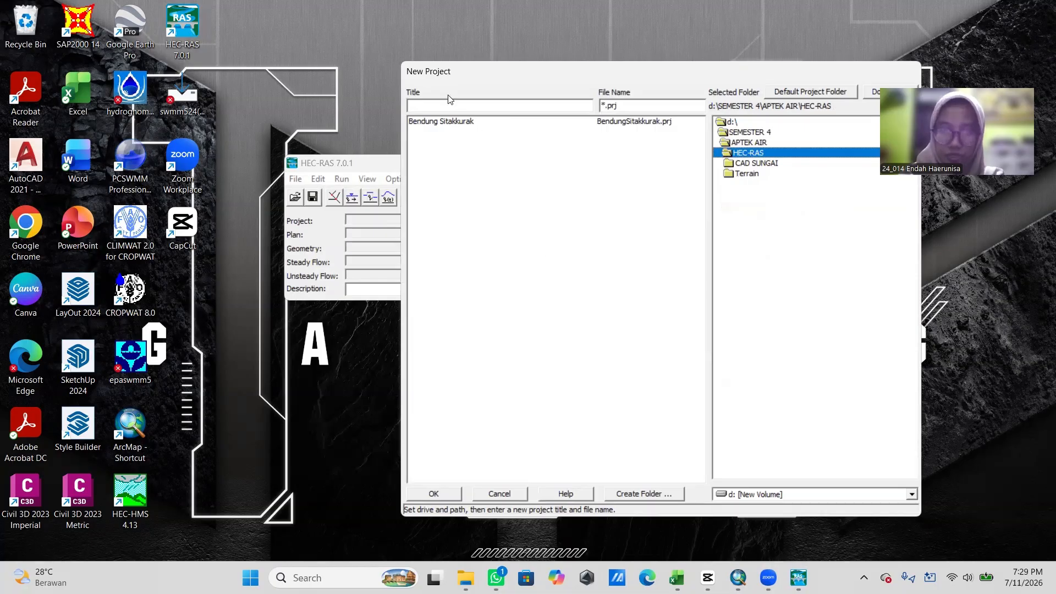
Step: Check the HEC-RAS folder in File Explorer, and create a subfolder named HEC RAS inside it for the new project
click(457, 106)
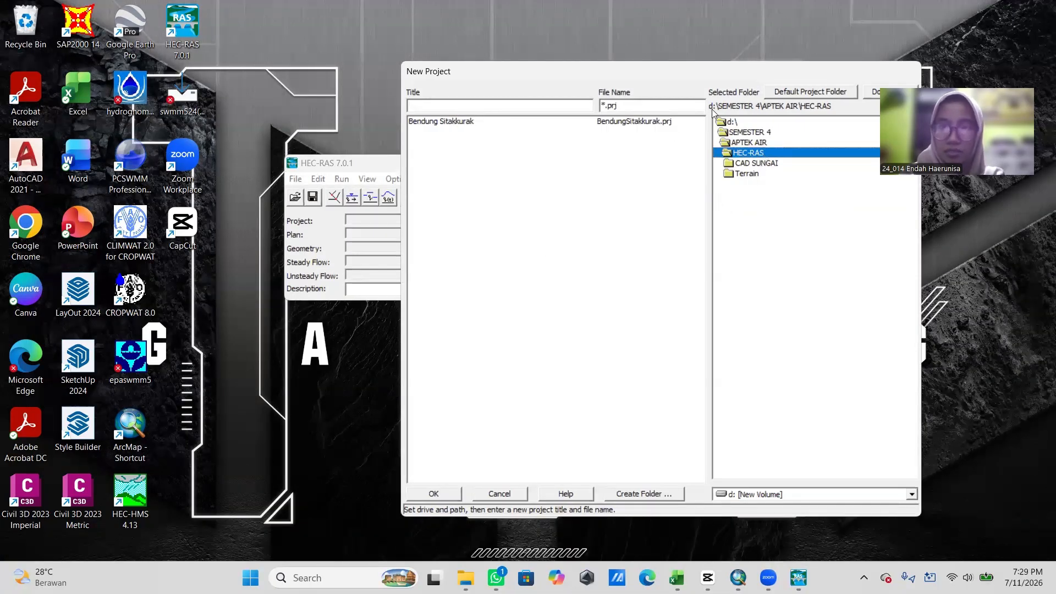
click(465, 578)
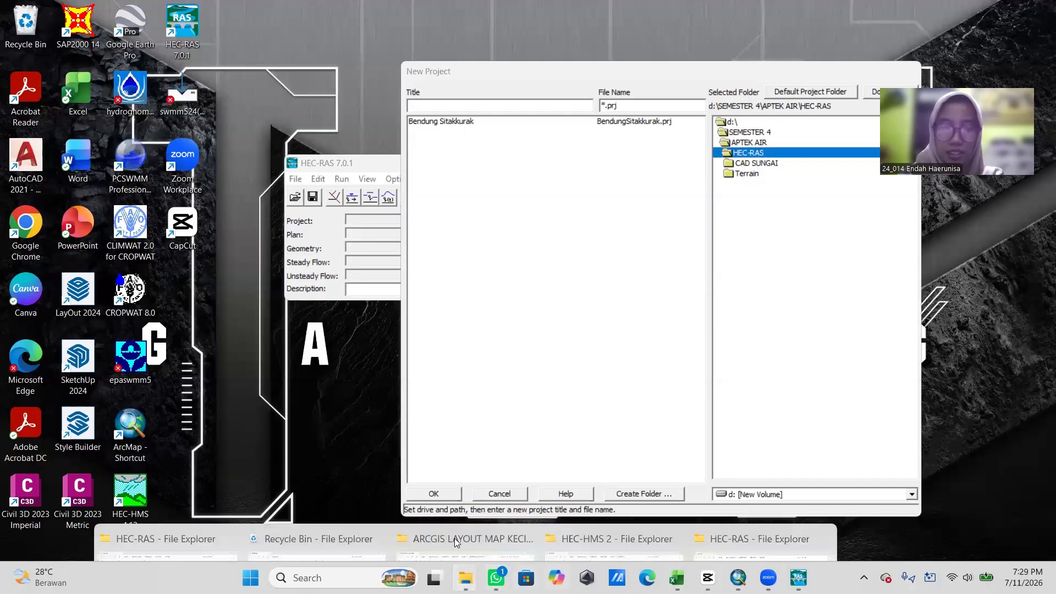
click(713, 497)
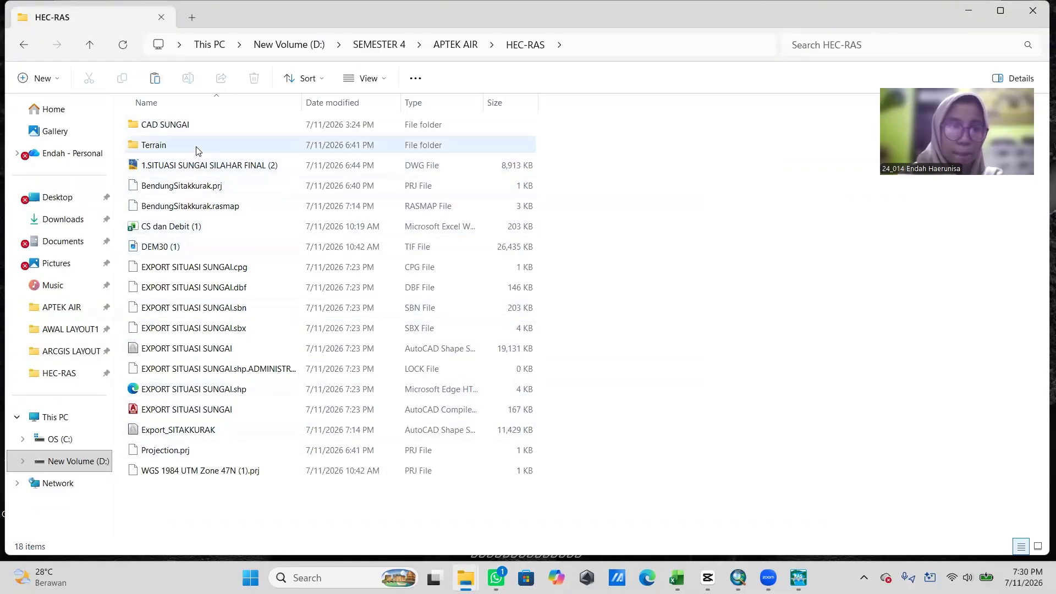
click(799, 578)
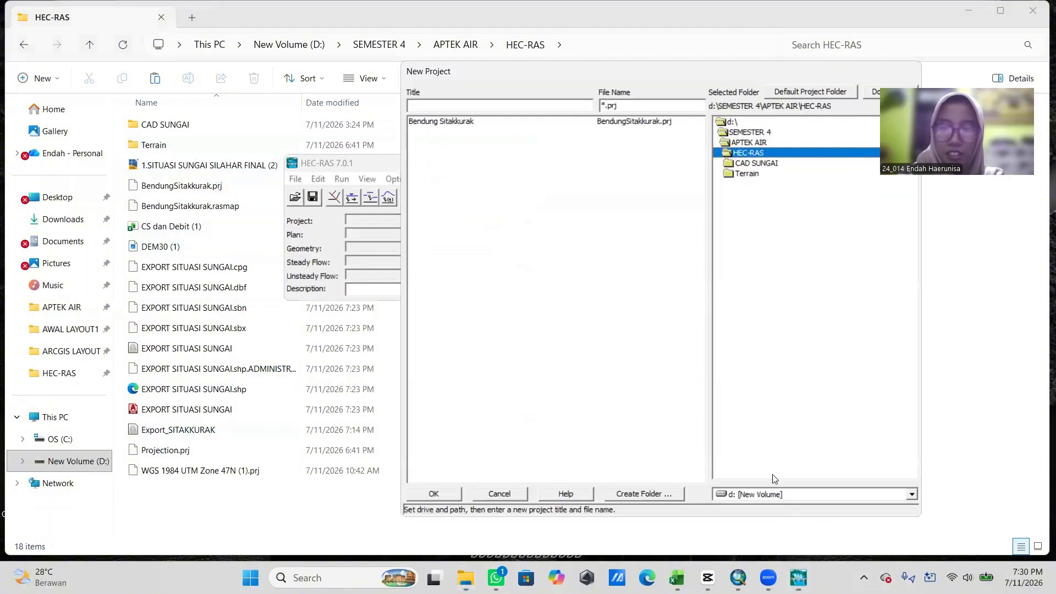
click(621, 502)
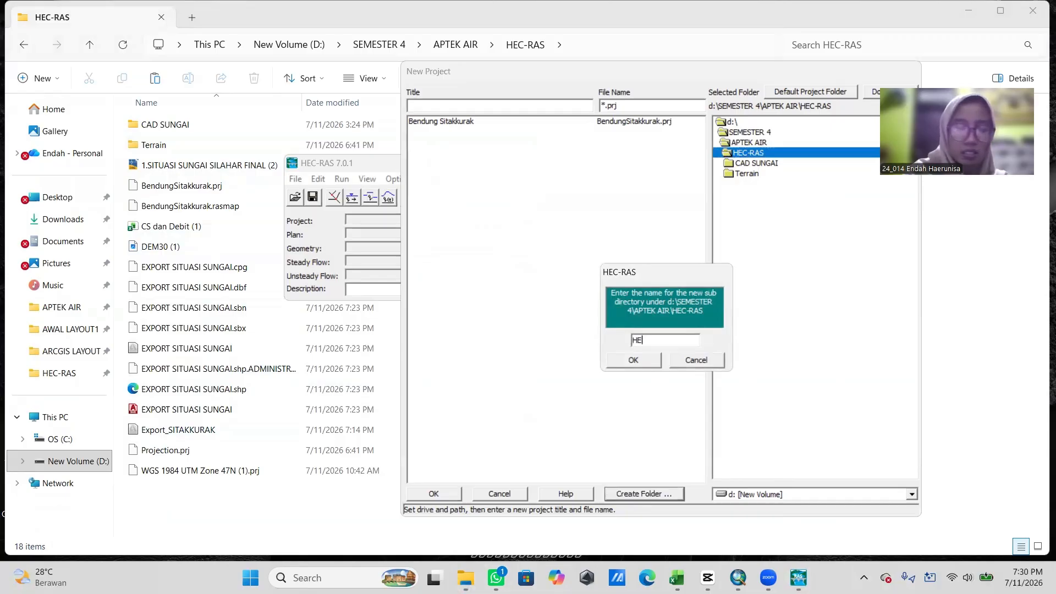
text(HEC RAS)
key(Return)
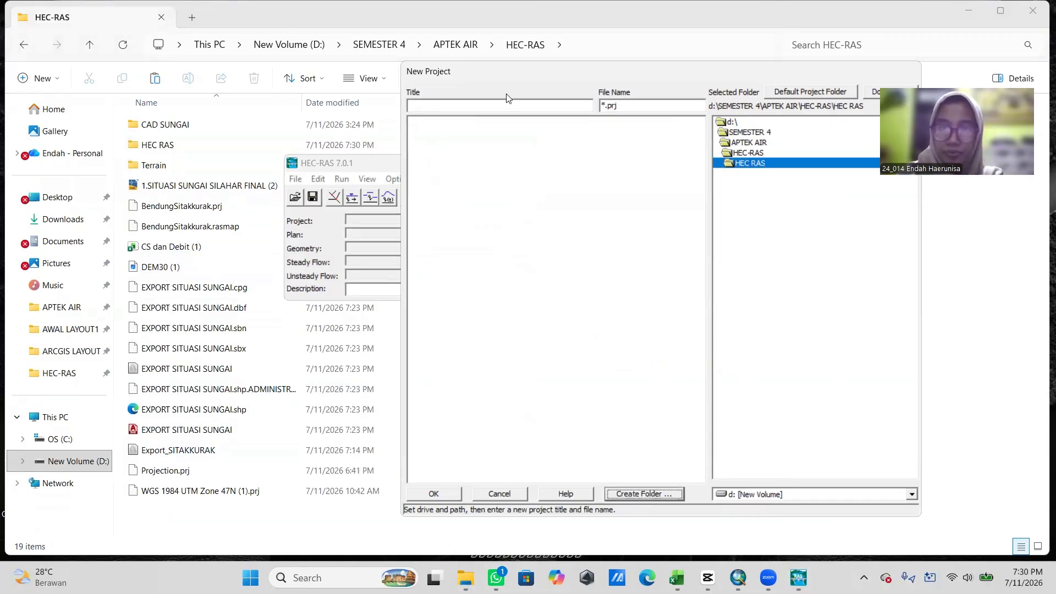
Step: Title the new project BENDUNG SITAKKURAK and create it in the HEC RAS subfolder
click(494, 101)
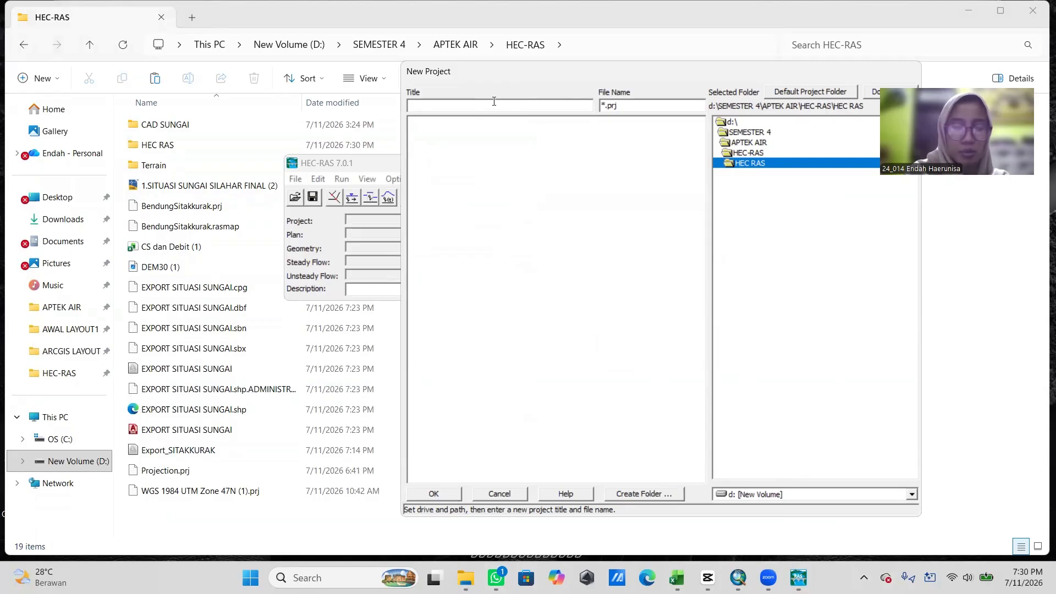
text(BENDUN)
key(BackSpace)
key(BackSpace)
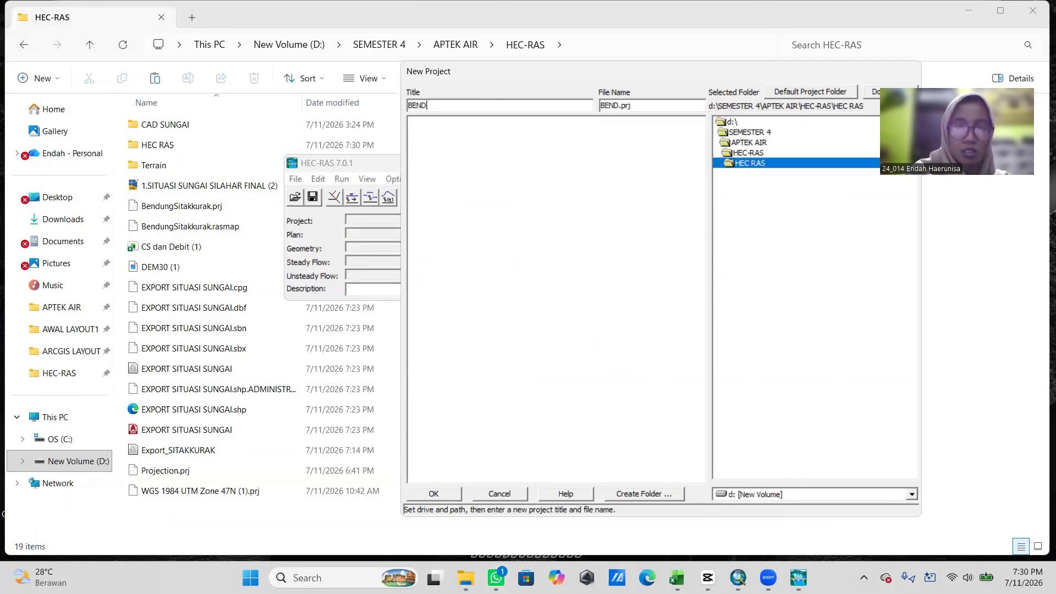
text(UNG SITA)
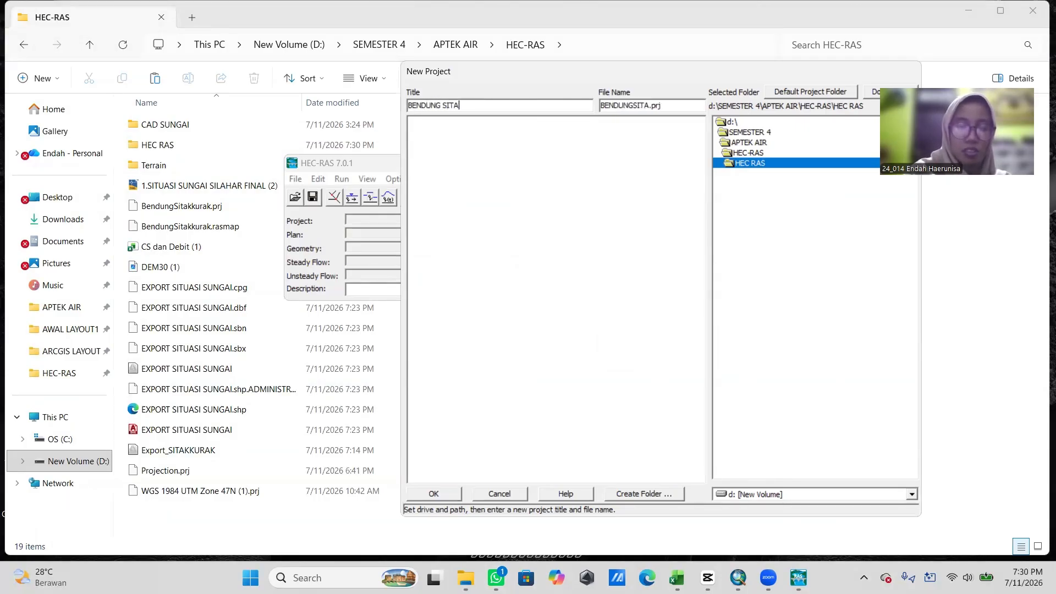
text(KKURAK)
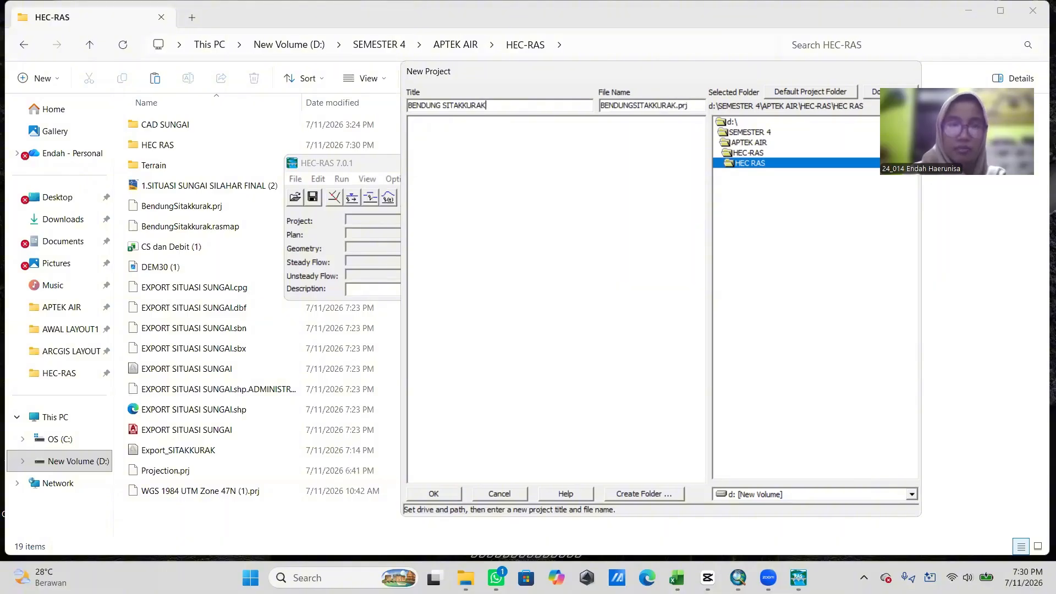
click(446, 492)
click(580, 349)
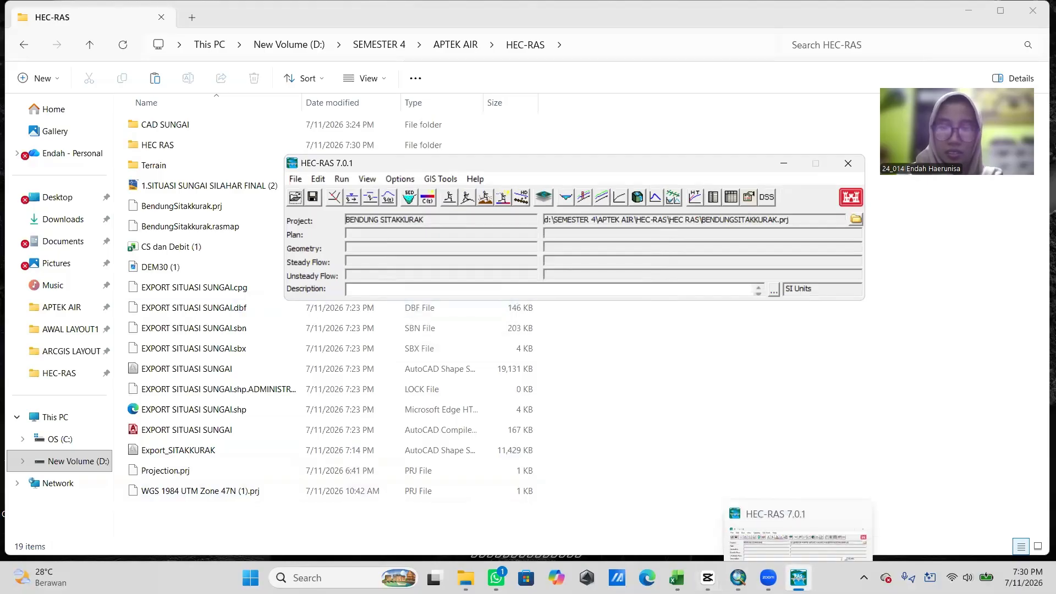
Step: Open RAS Mapper and start creating a new RAS terrain, closing the projection options without choosing a projection file
click(798, 577)
click(799, 577)
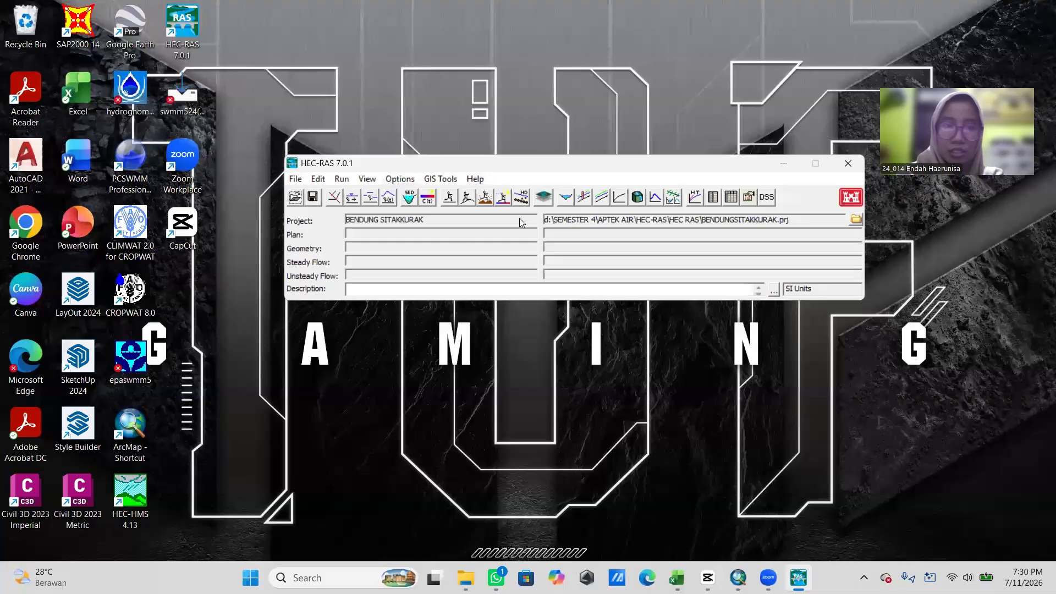
click(543, 197)
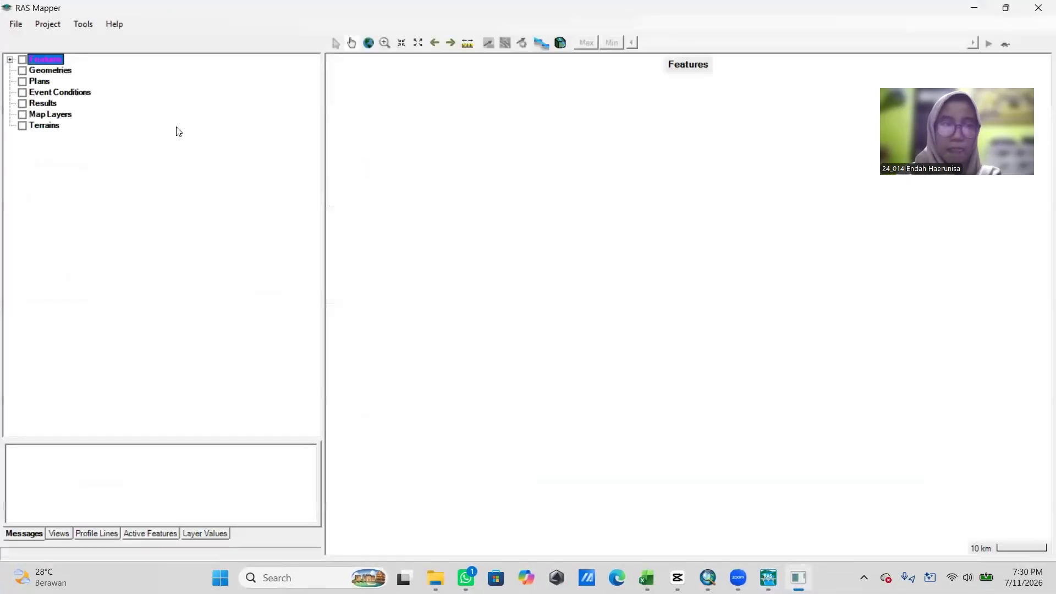
click(62, 130)
right_click(61, 132)
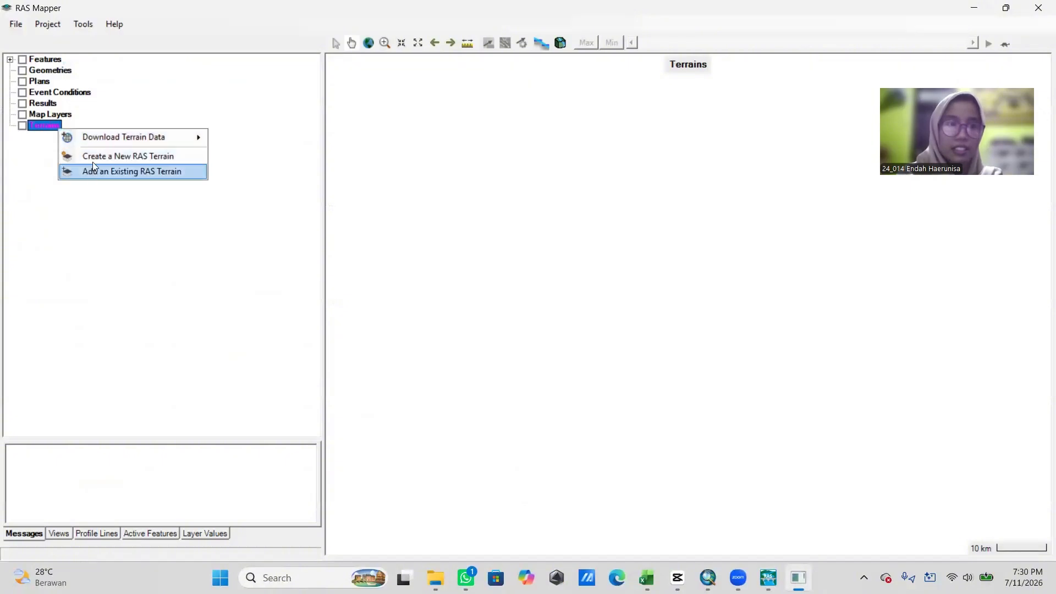
click(95, 155)
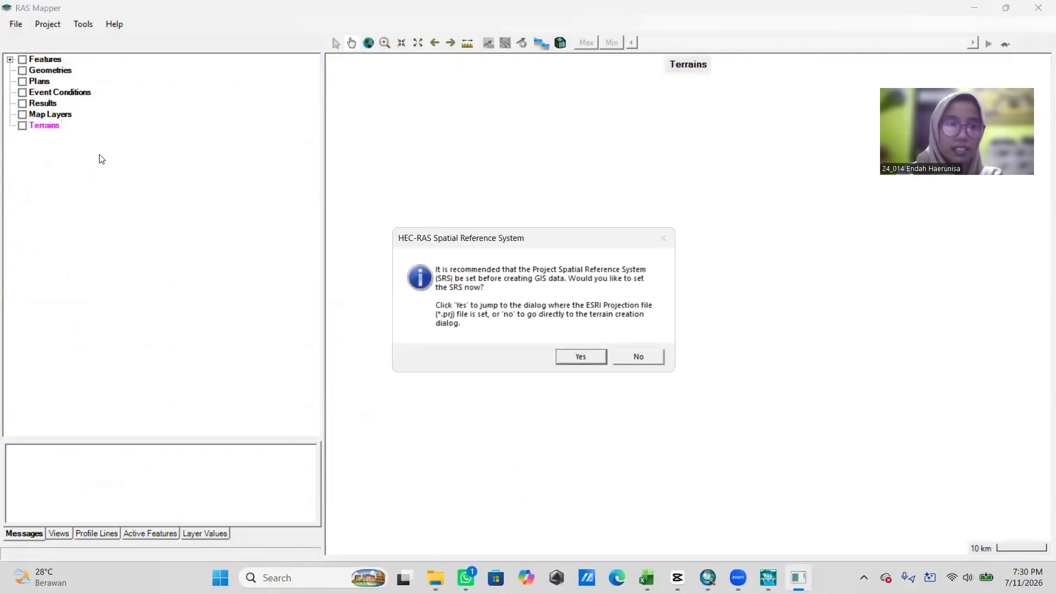
click(581, 357)
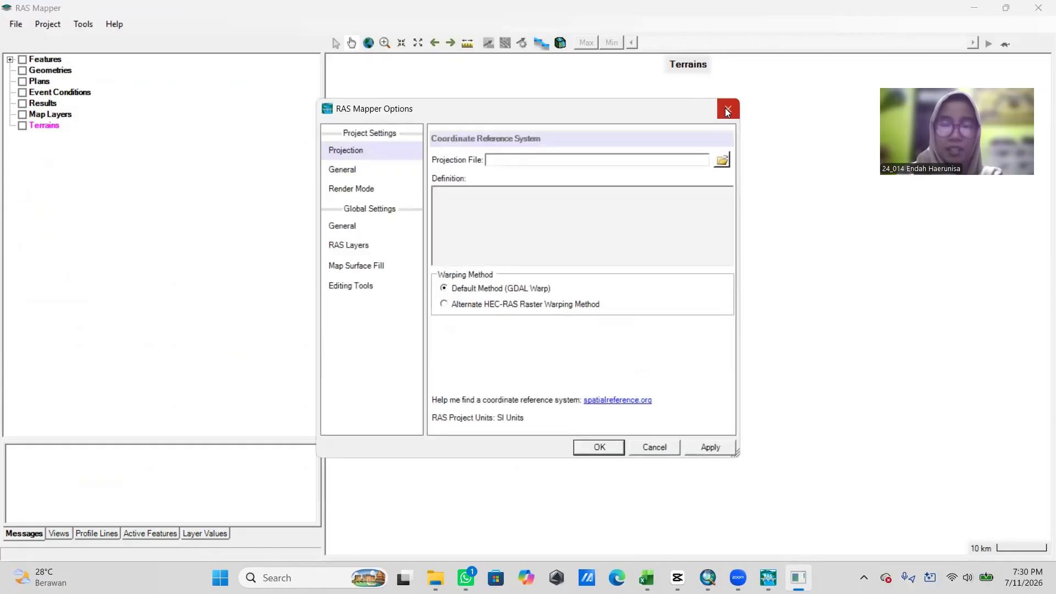
click(727, 108)
Step: Add the raster DEM30 (1).tif from the HEC-RAS folder as terrain input and adopt its spatial reference system for the model
click(298, 216)
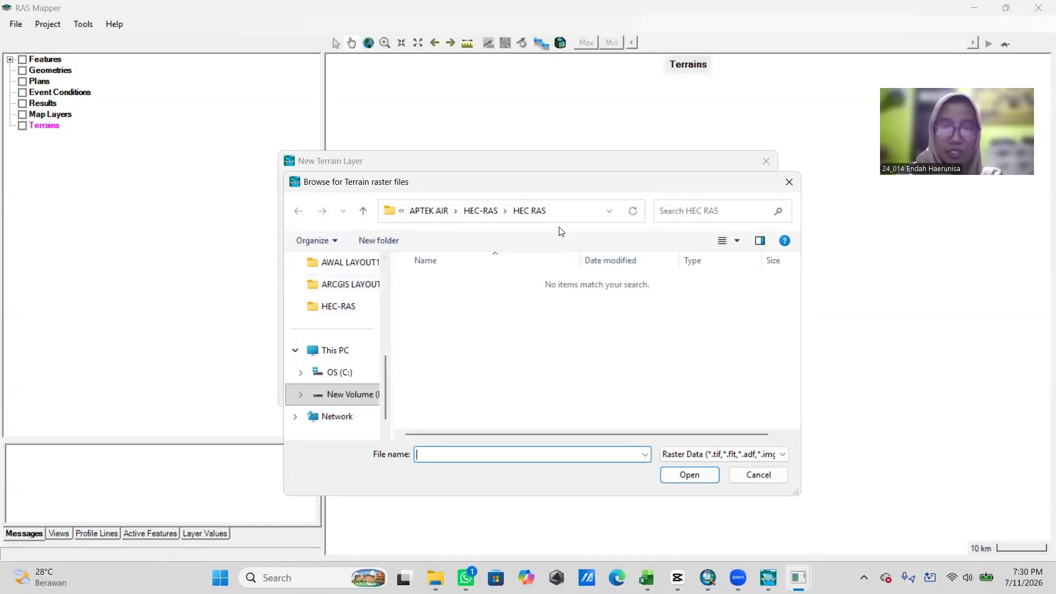
click(480, 216)
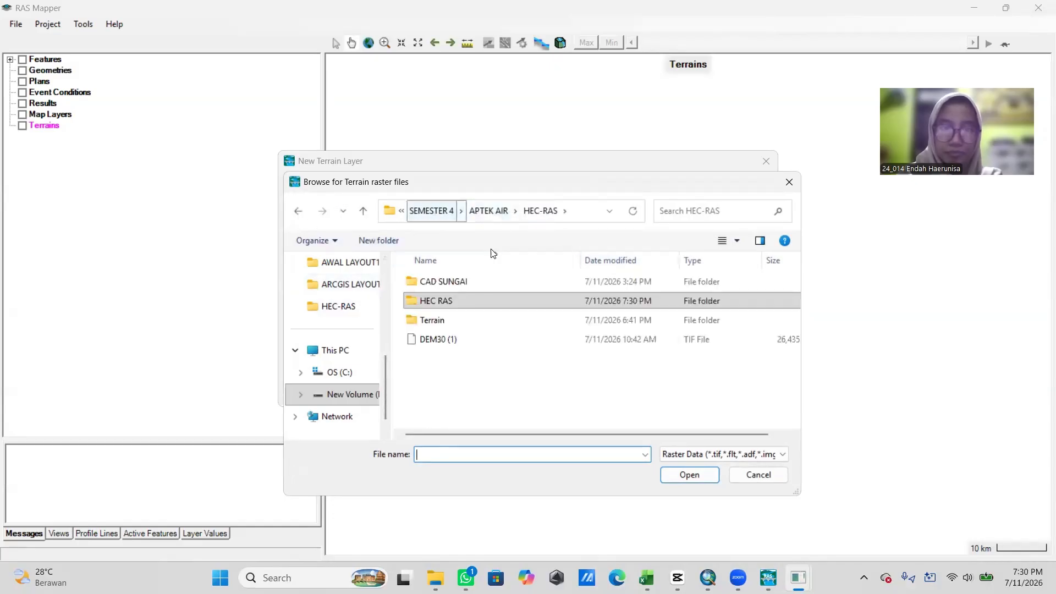
click(457, 340)
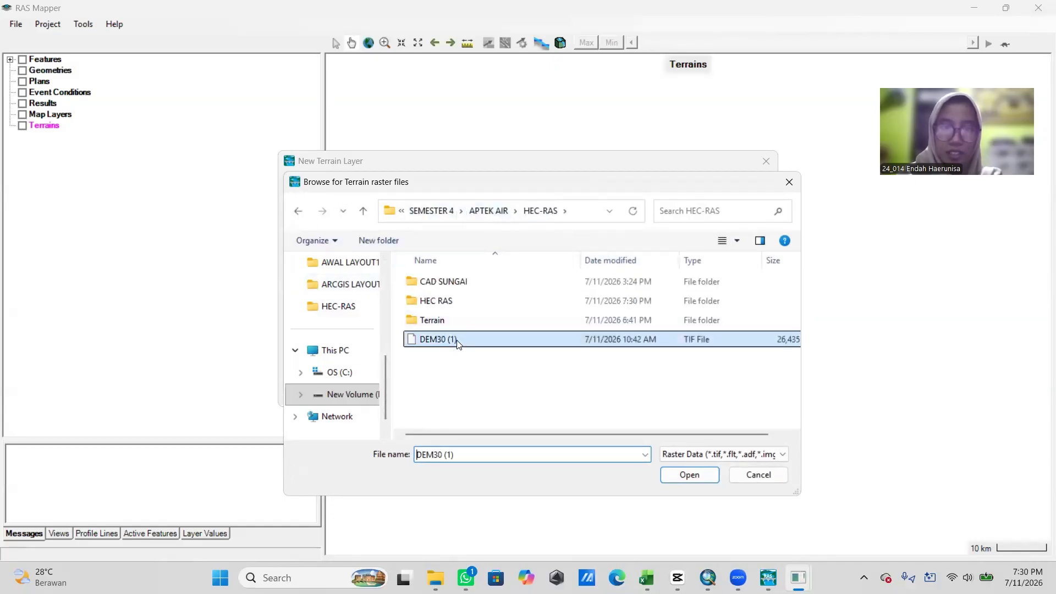
click(692, 474)
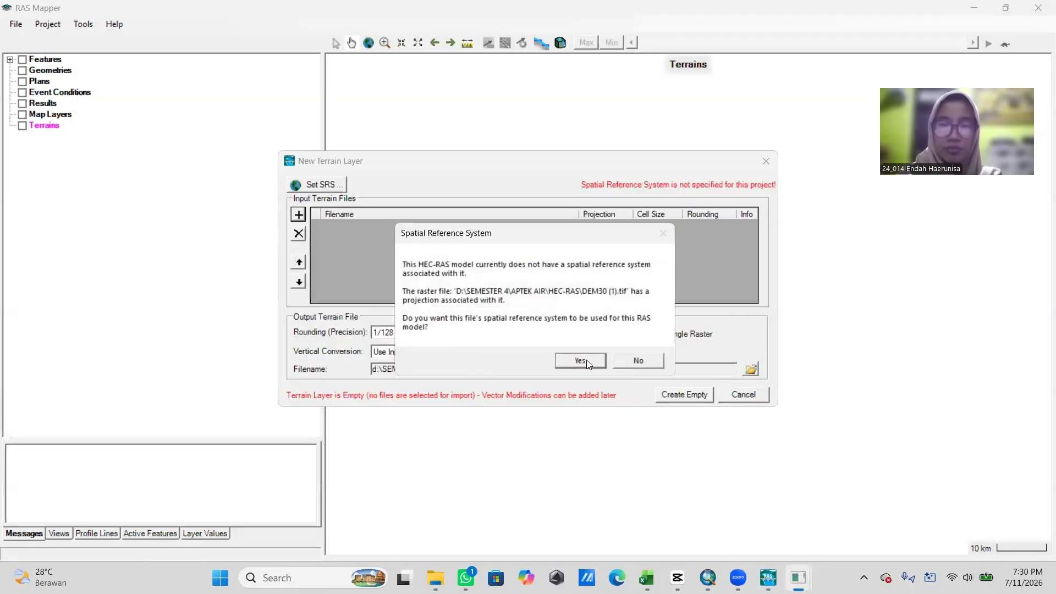
click(580, 361)
Step: Create the terrain layer as Terrain.hdf and close the terrain creation report
click(685, 398)
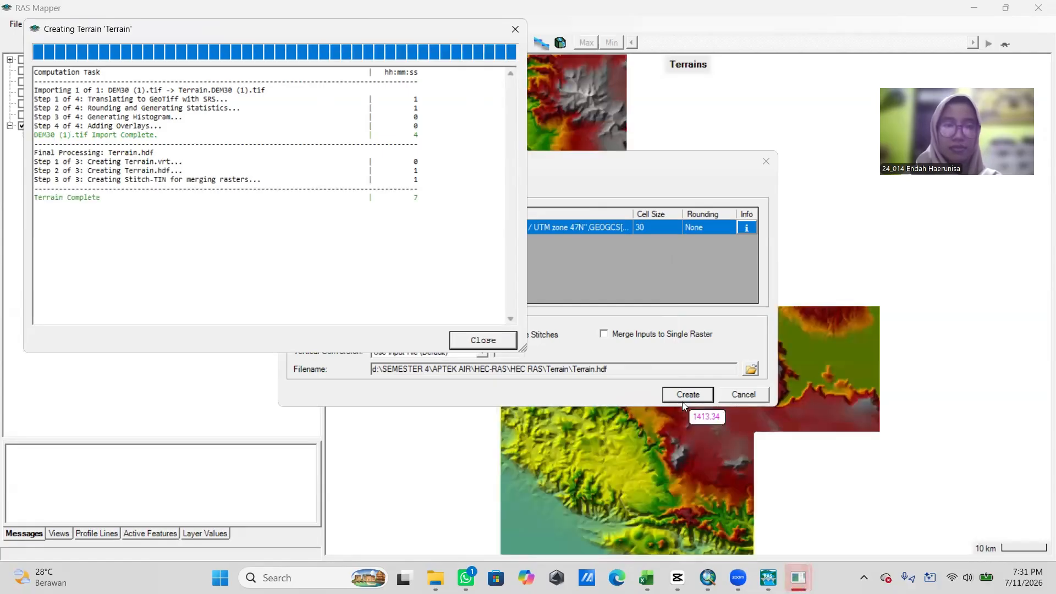
click(504, 338)
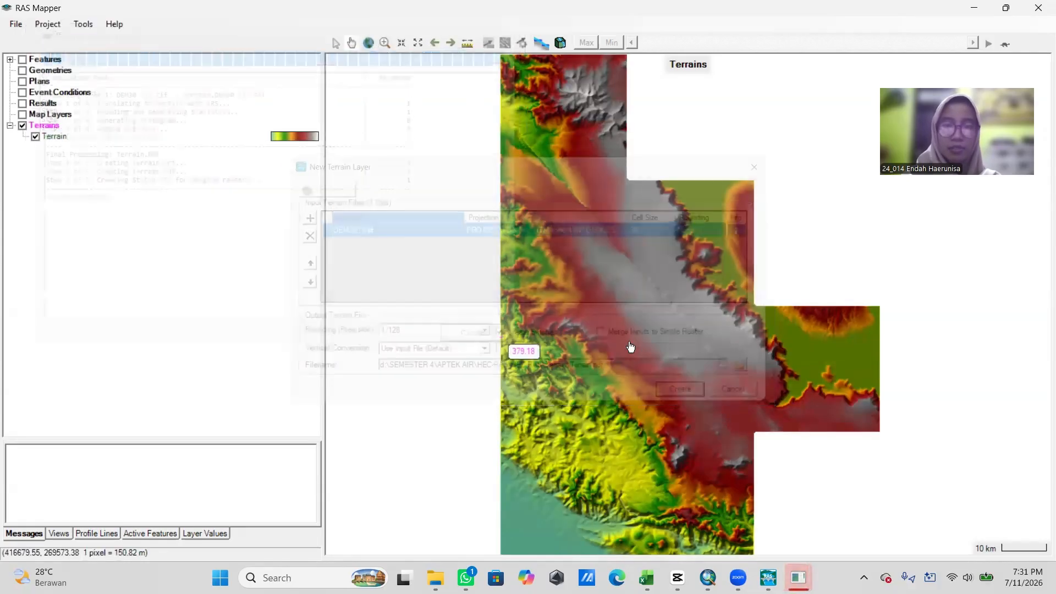
scroll(657, 349, down, 1)
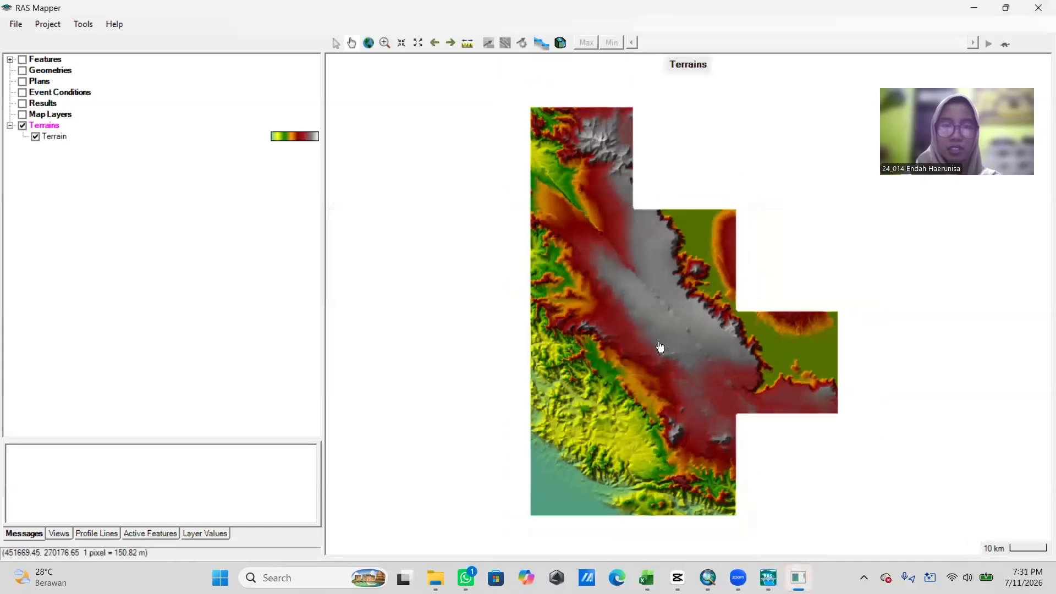
Step: Add the EXPORT SITUASI SUNGAI shapefile from the HEC-RAS folder as a reference layer under Map Layers
click(63, 113)
right_click(61, 112)
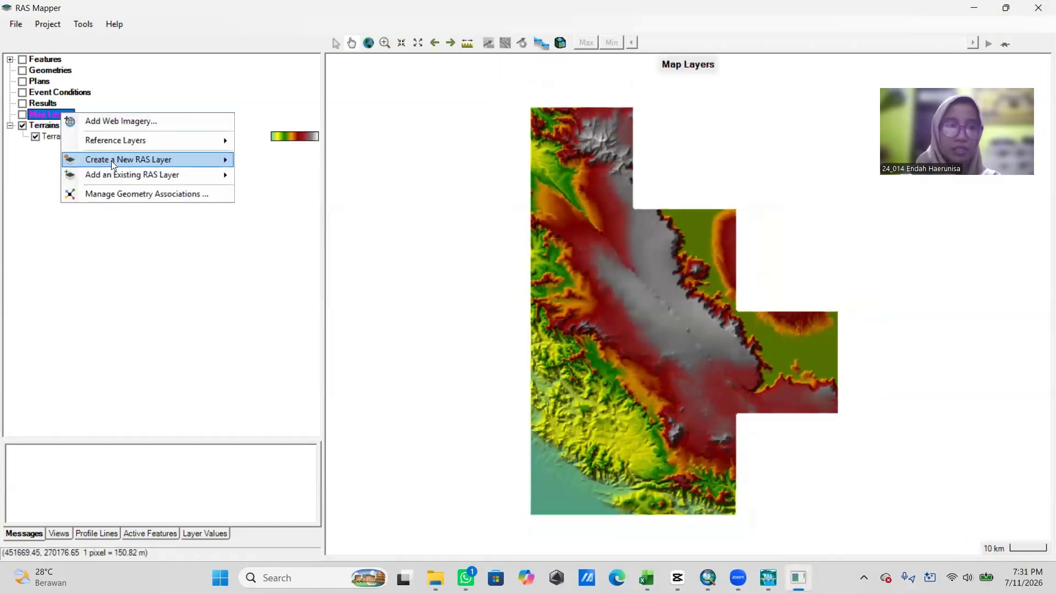
mouse_move(111, 160)
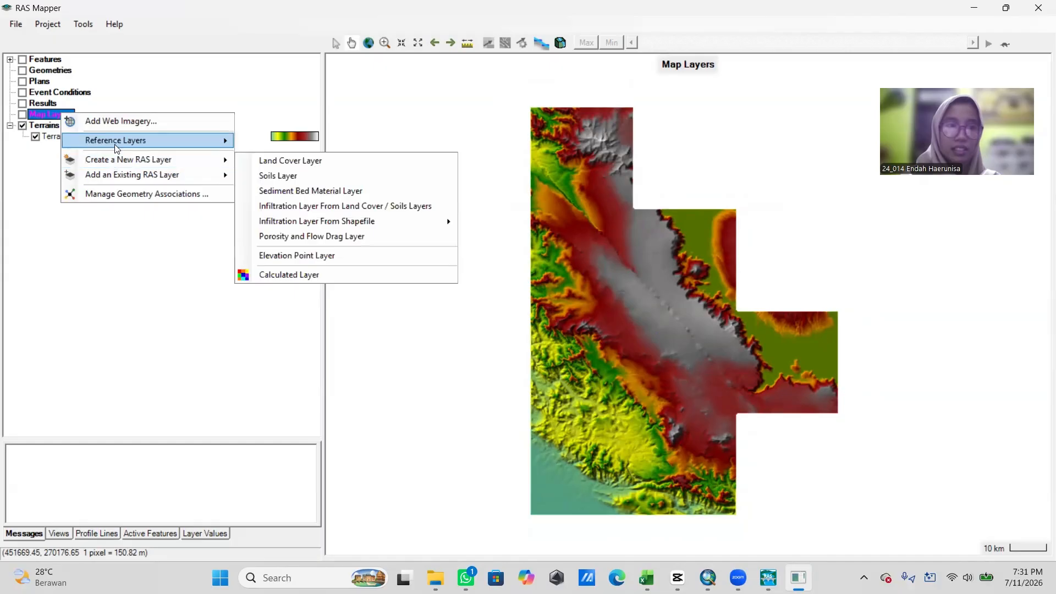
click(260, 142)
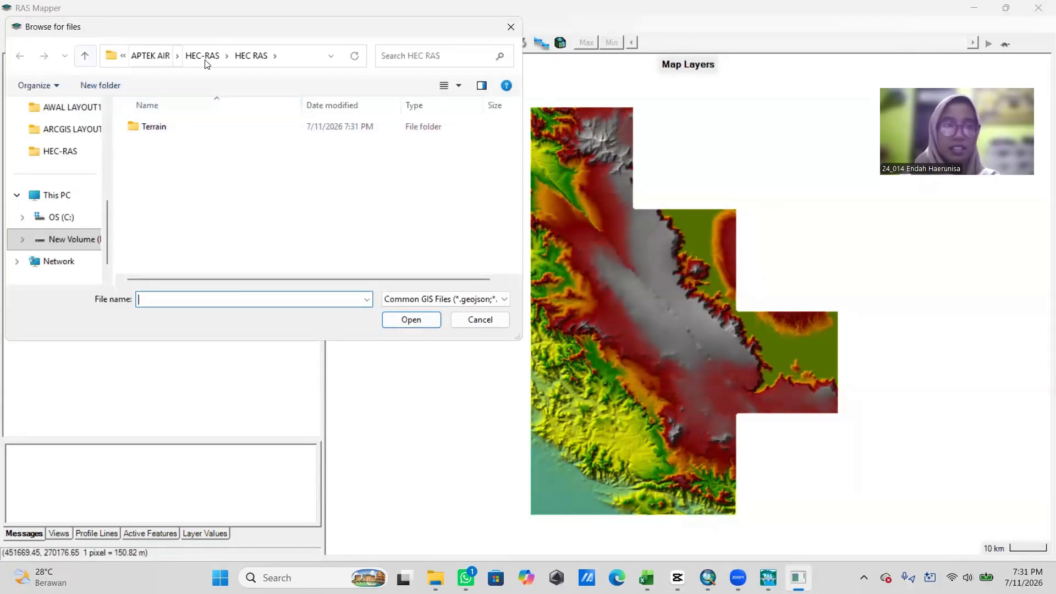
click(206, 55)
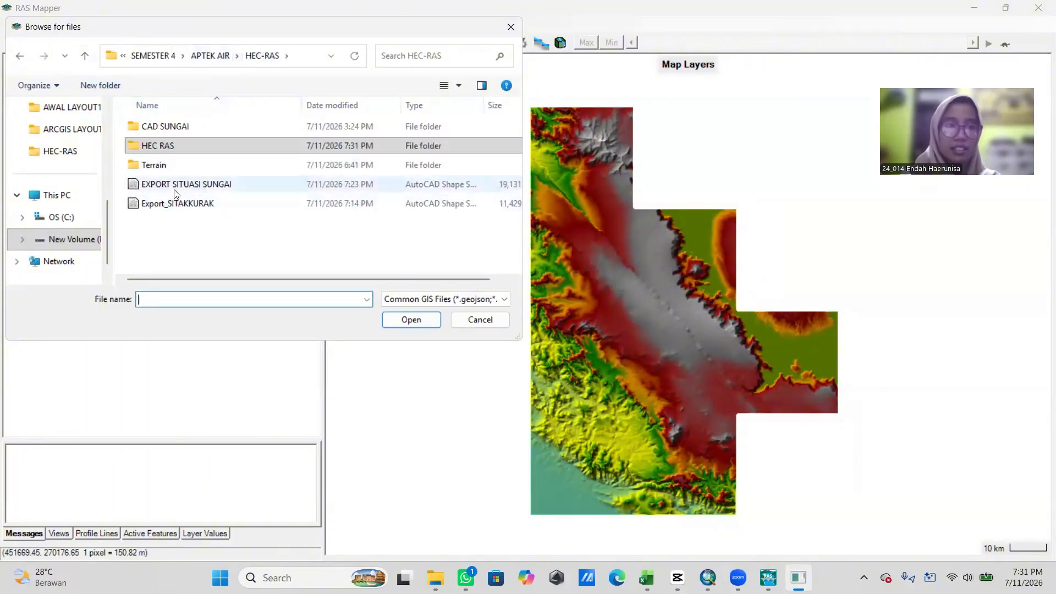
click(177, 187)
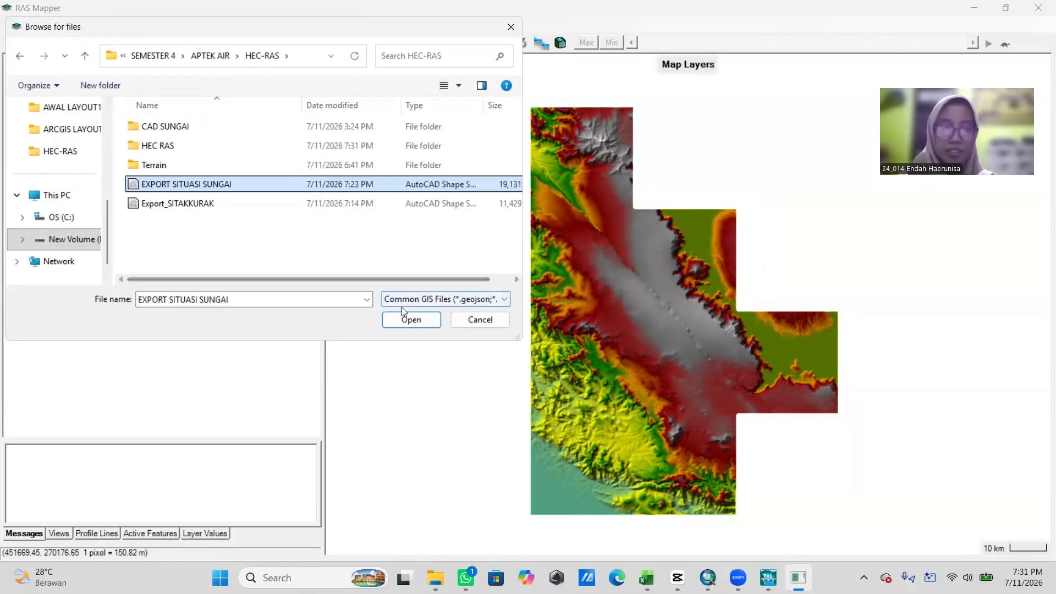
click(411, 320)
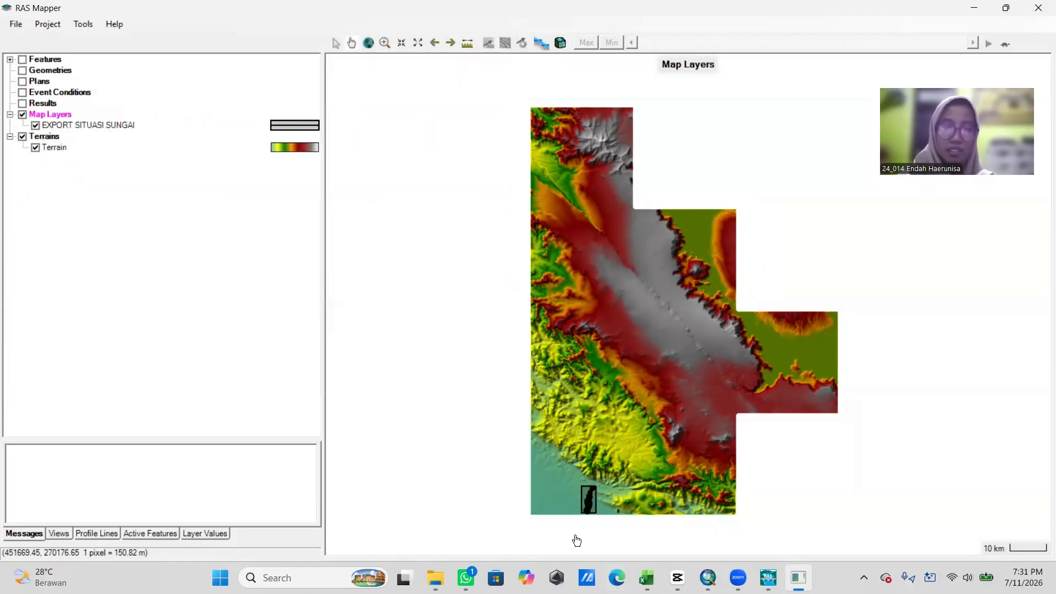
scroll(605, 503, up, 4)
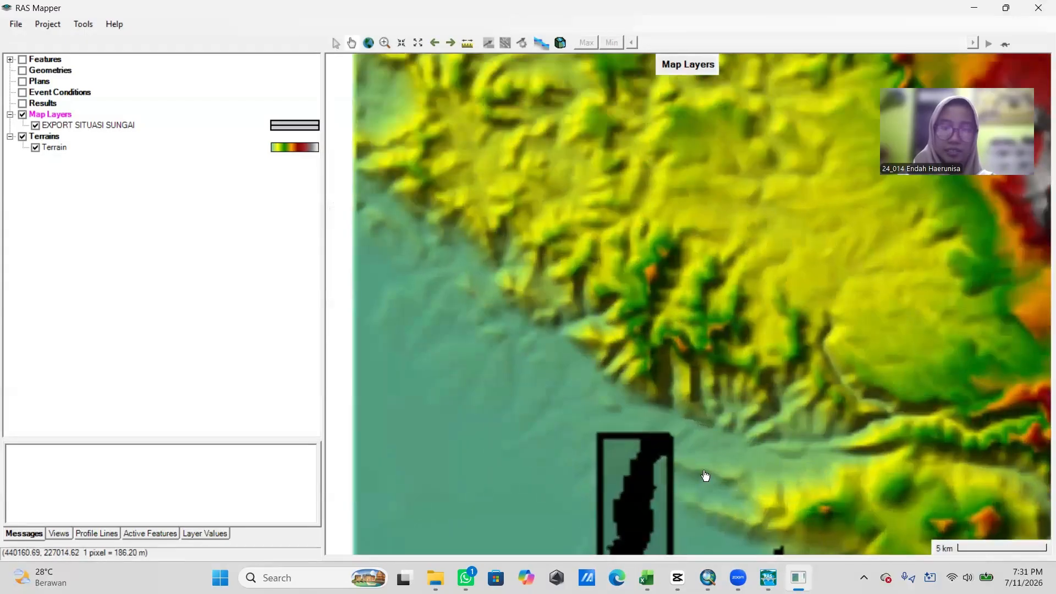
scroll(677, 425, down, 4)
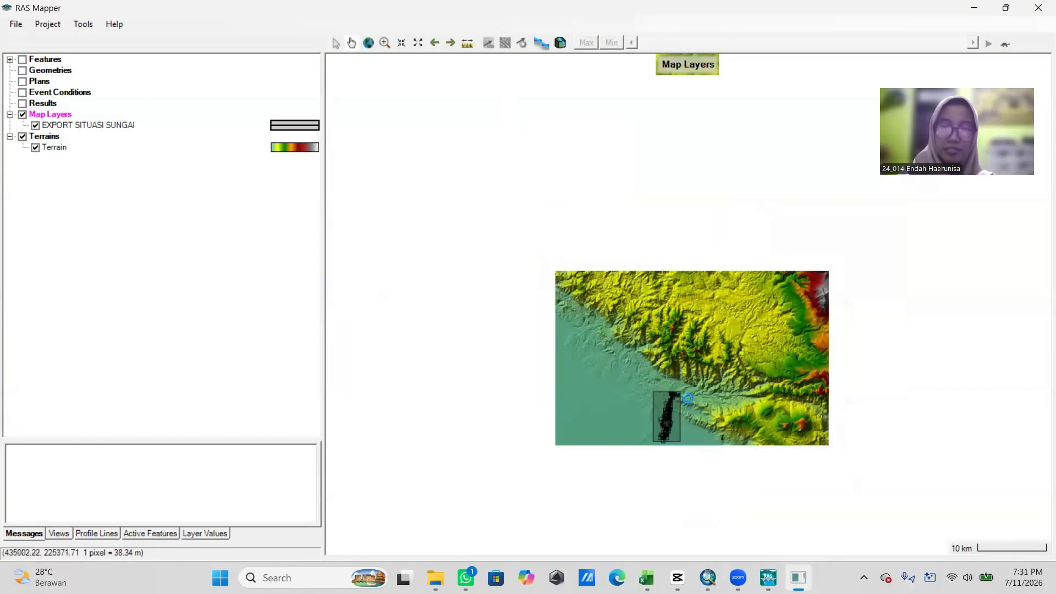
scroll(706, 292, down, 4)
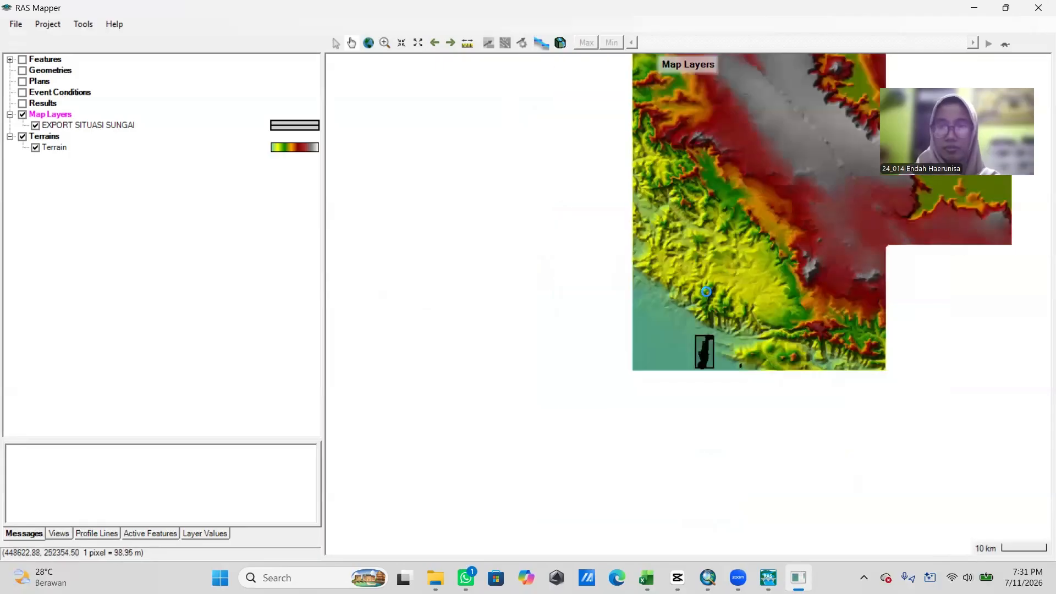
scroll(719, 272, down, 2)
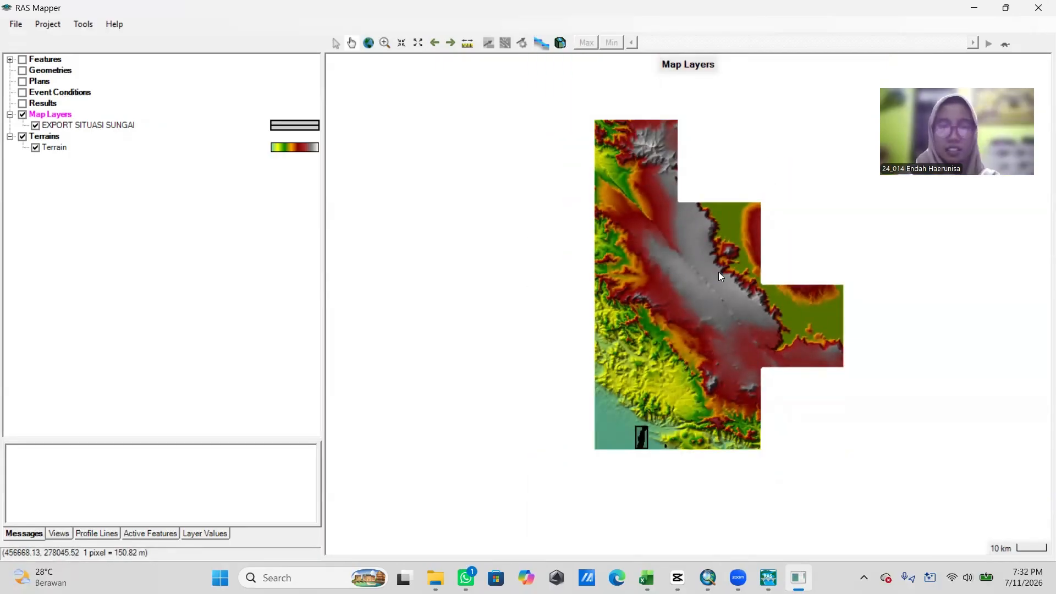
Step: Set the line colour of the EXPORT SITUASI SUNGAI layer to DarkSalmon and close its layer properties
click(102, 126)
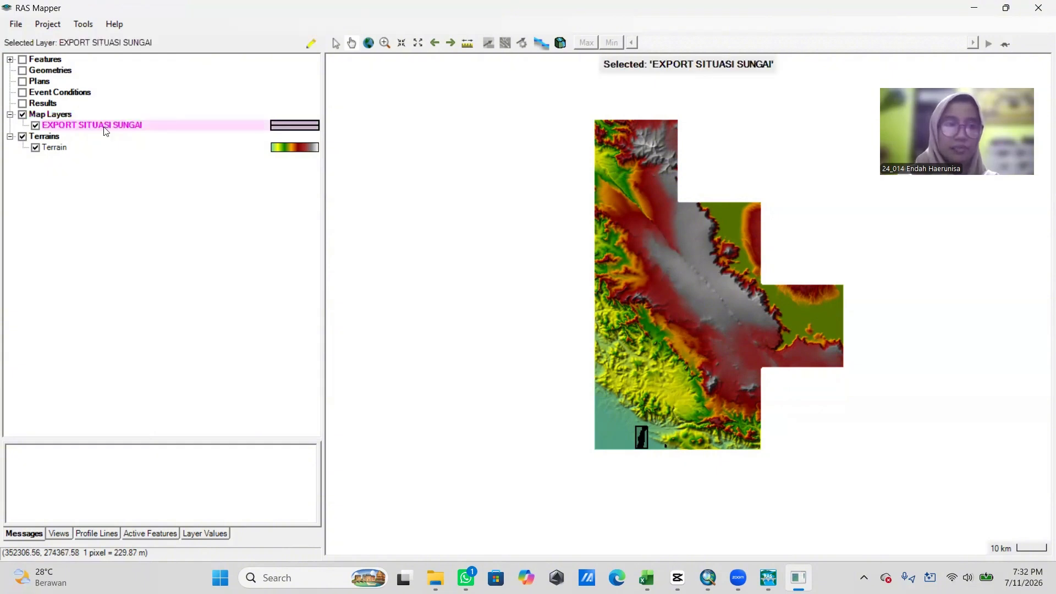
double_click(101, 125)
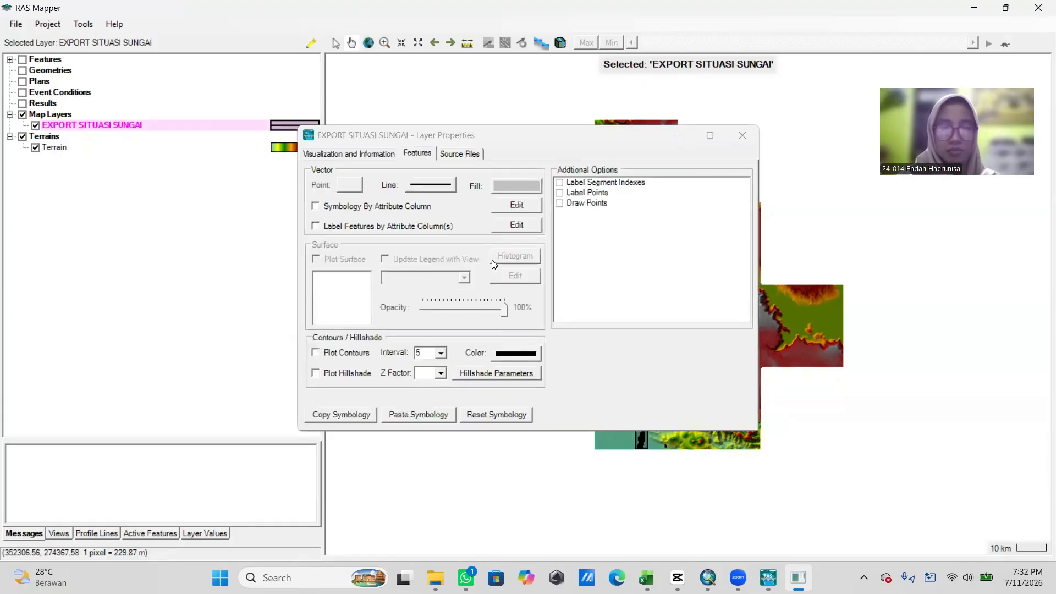
click(742, 135)
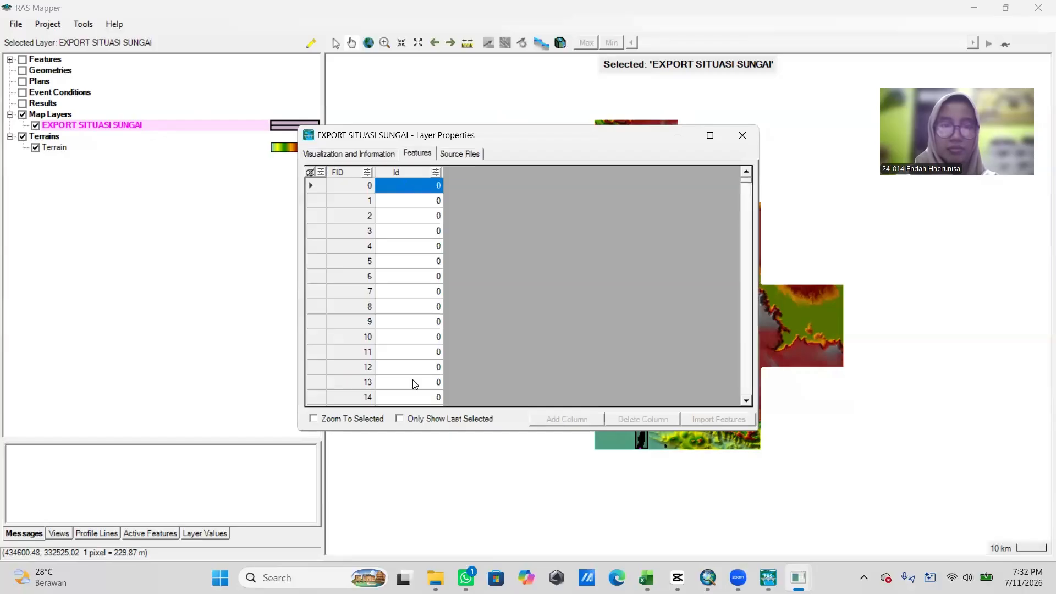
scroll(416, 384, down, 4)
scroll(416, 383, up, 4)
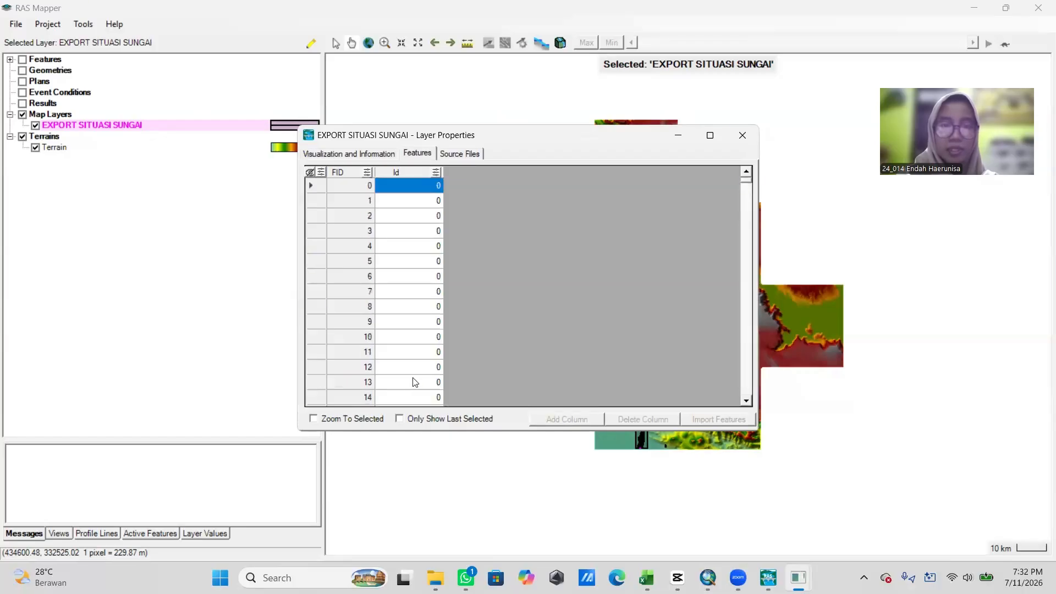
click(339, 152)
click(433, 187)
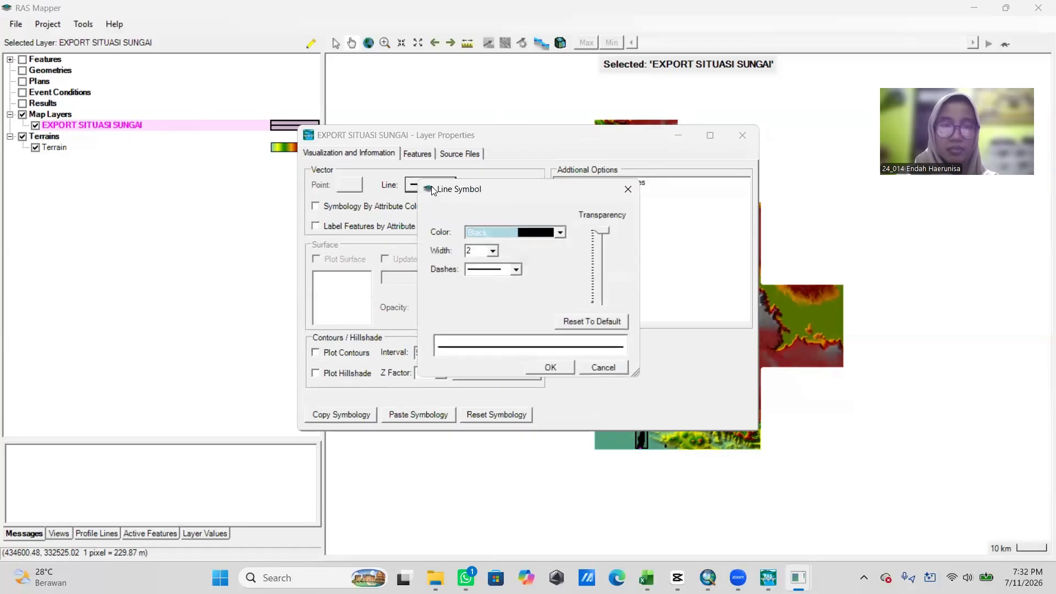
click(539, 232)
scroll(542, 298, down, 12)
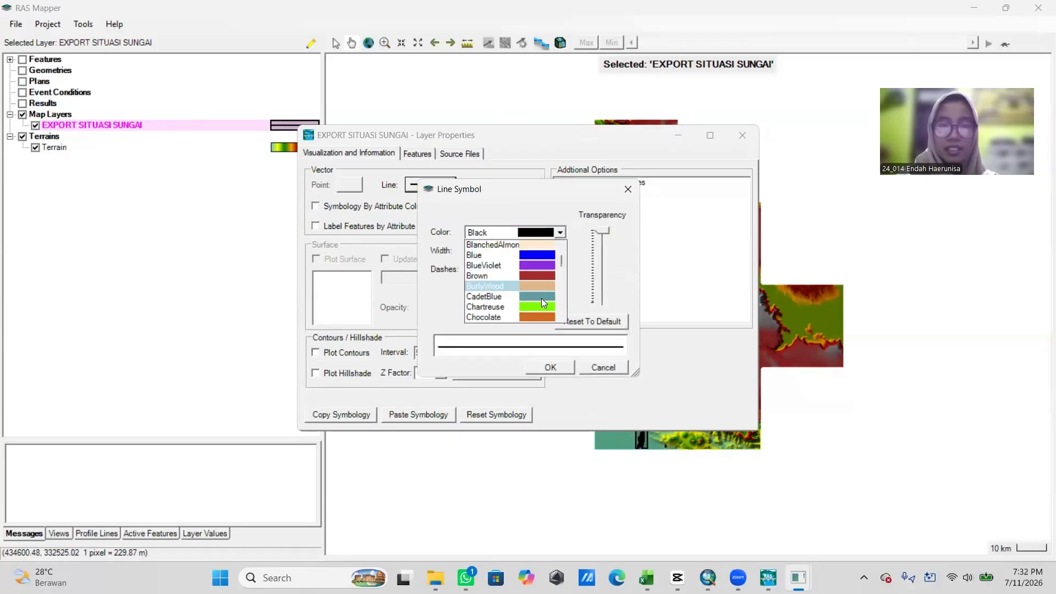
scroll(541, 298, up, 5)
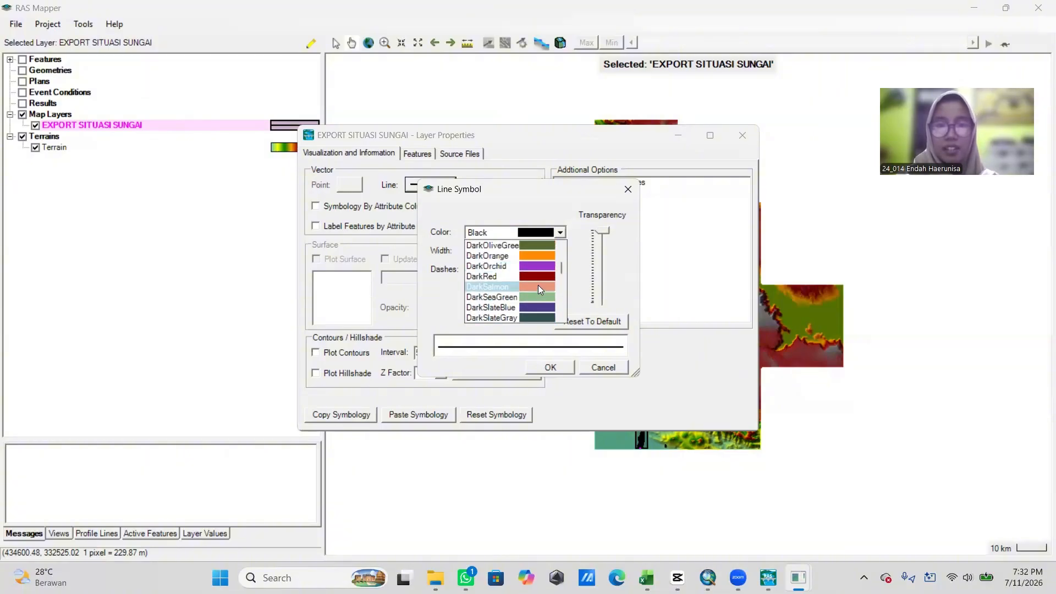
click(538, 286)
click(550, 367)
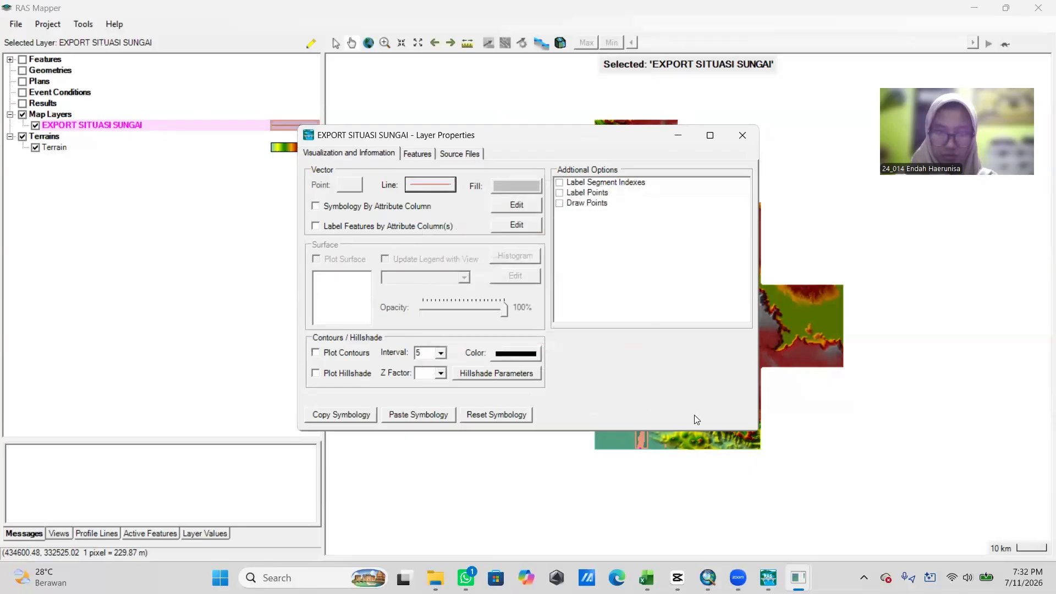
click(743, 135)
Step: Add Google Hybrid web imagery to the map layers, keeping the near resample method
scroll(646, 445, up, 2)
scroll(646, 444, up, 8)
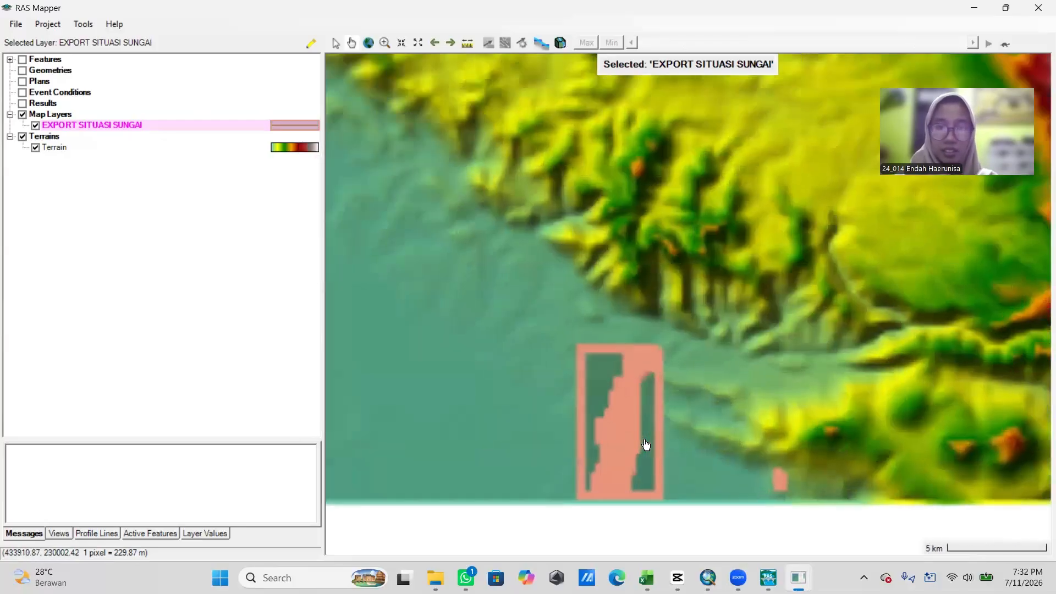
scroll(646, 445, down, 4)
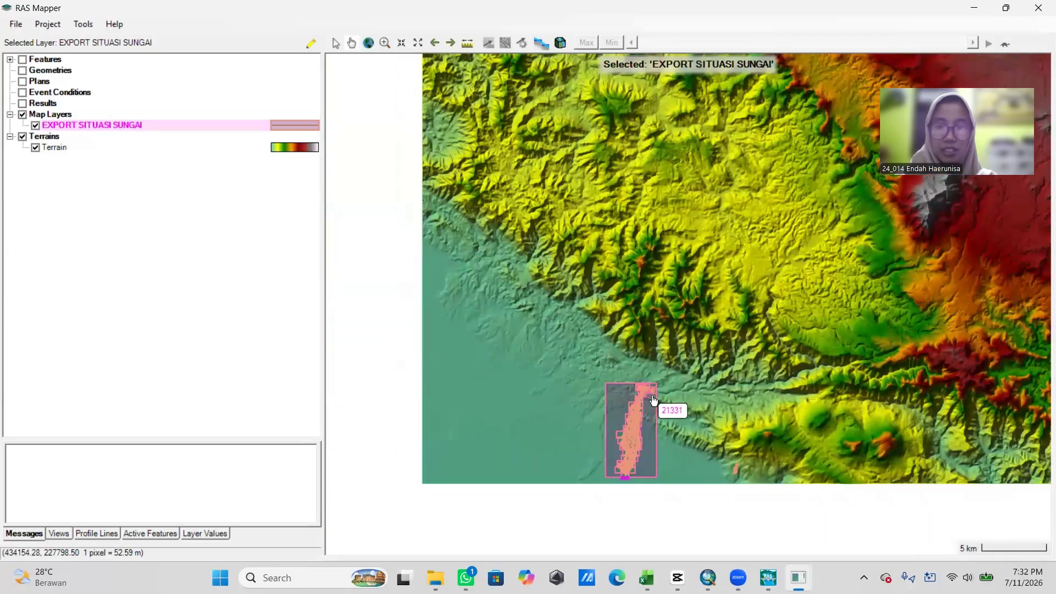
scroll(783, 368, down, 2)
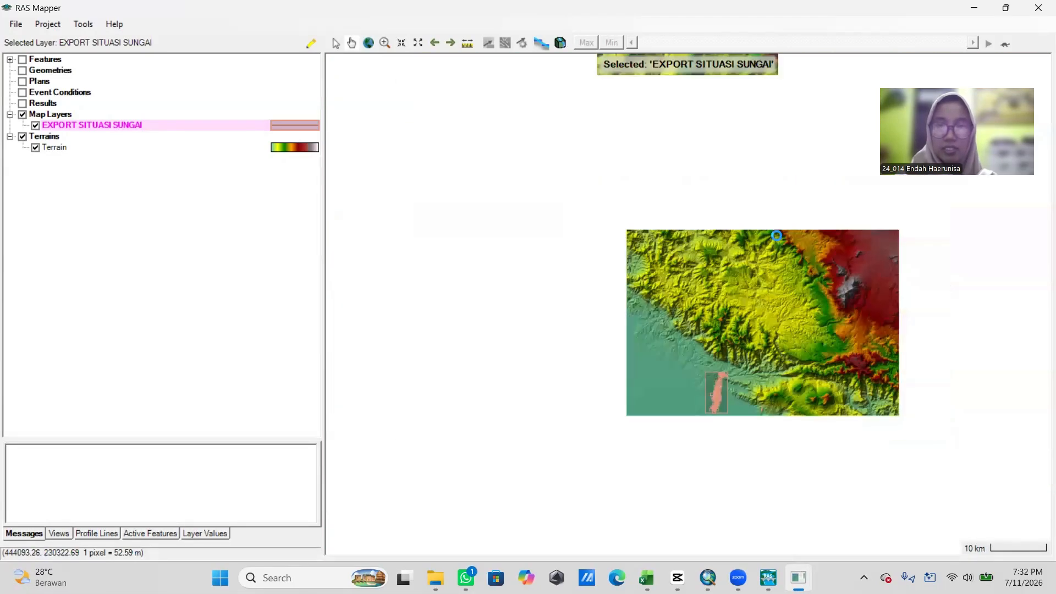
scroll(790, 235, down, 4)
drag(835, 210, 677, 334)
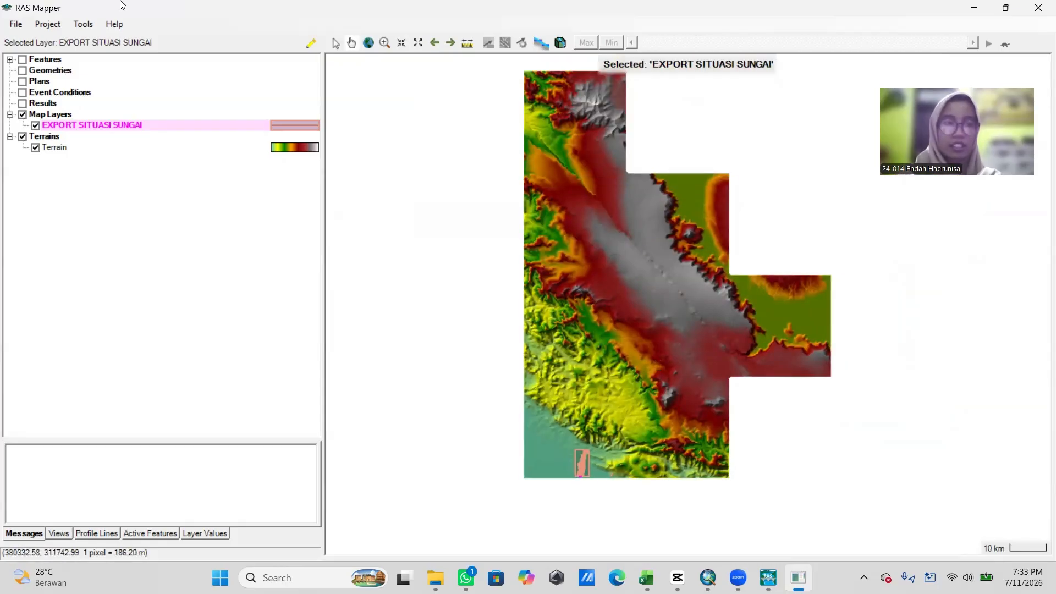
click(60, 115)
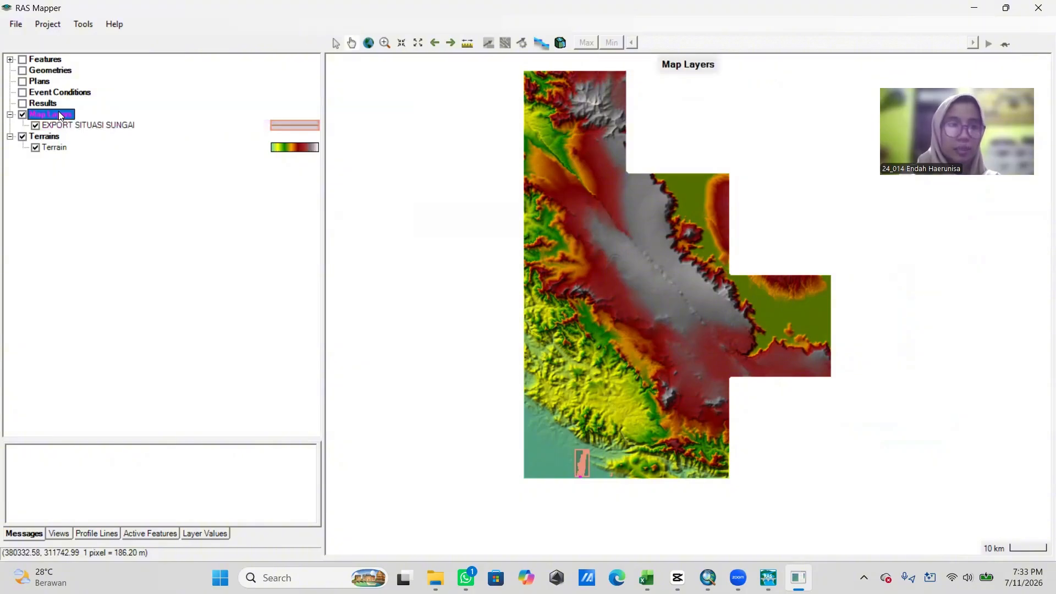
double_click(61, 116)
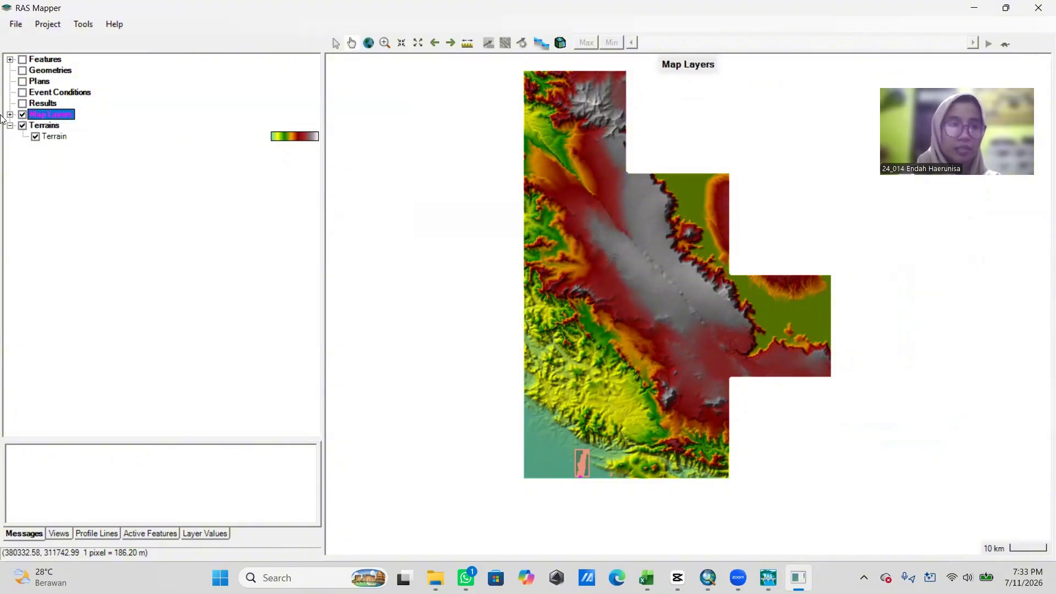
click(10, 115)
right_click(56, 117)
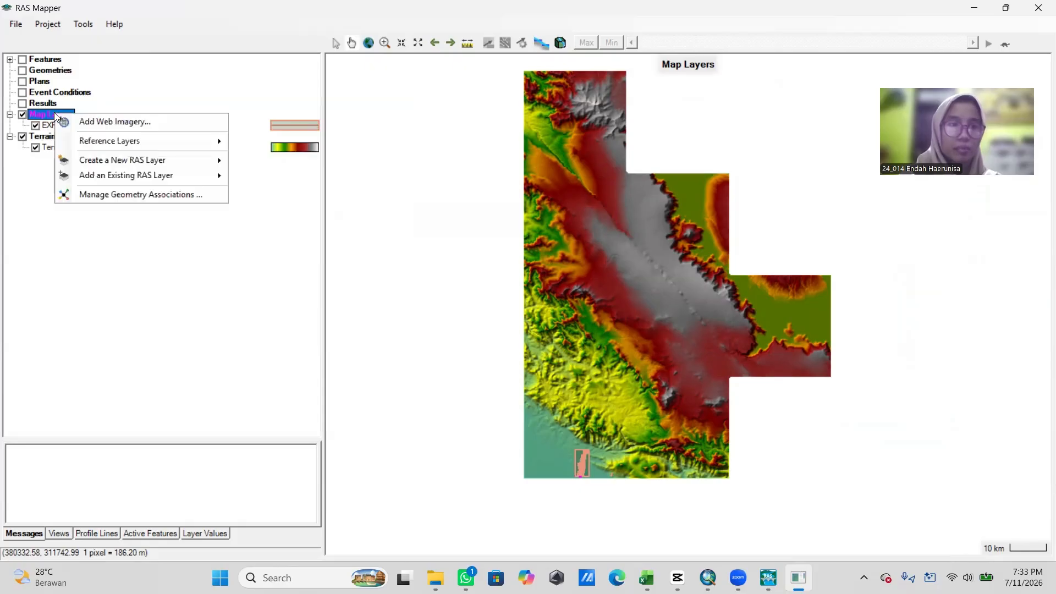
click(96, 122)
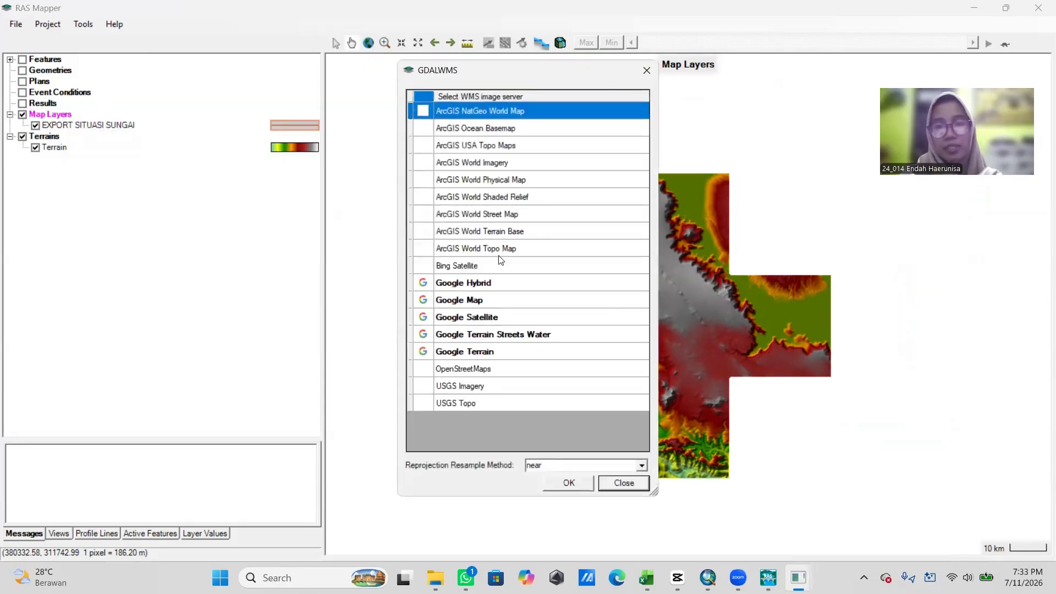
click(493, 283)
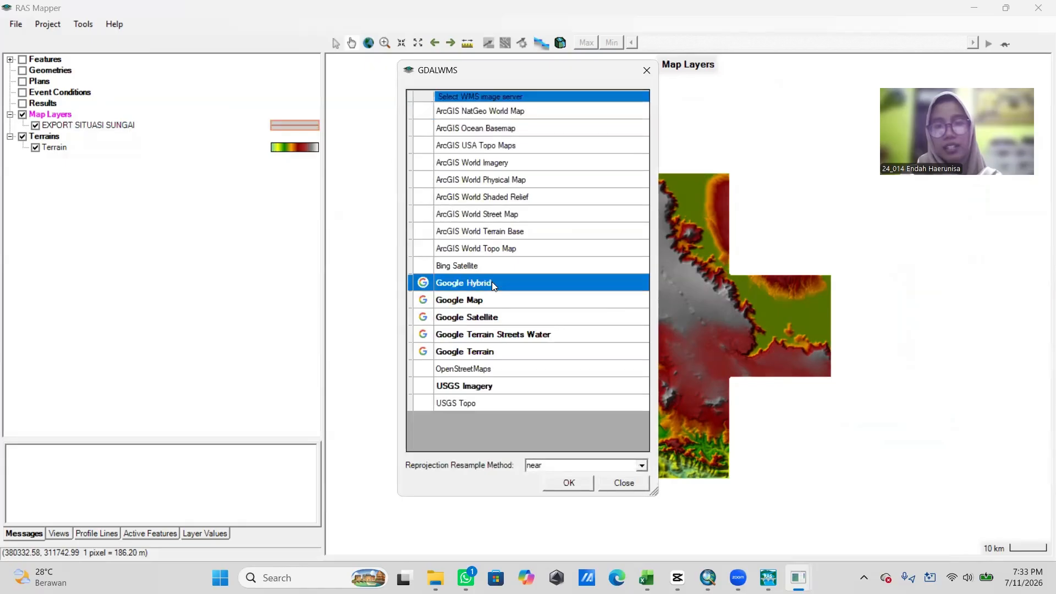
click(570, 483)
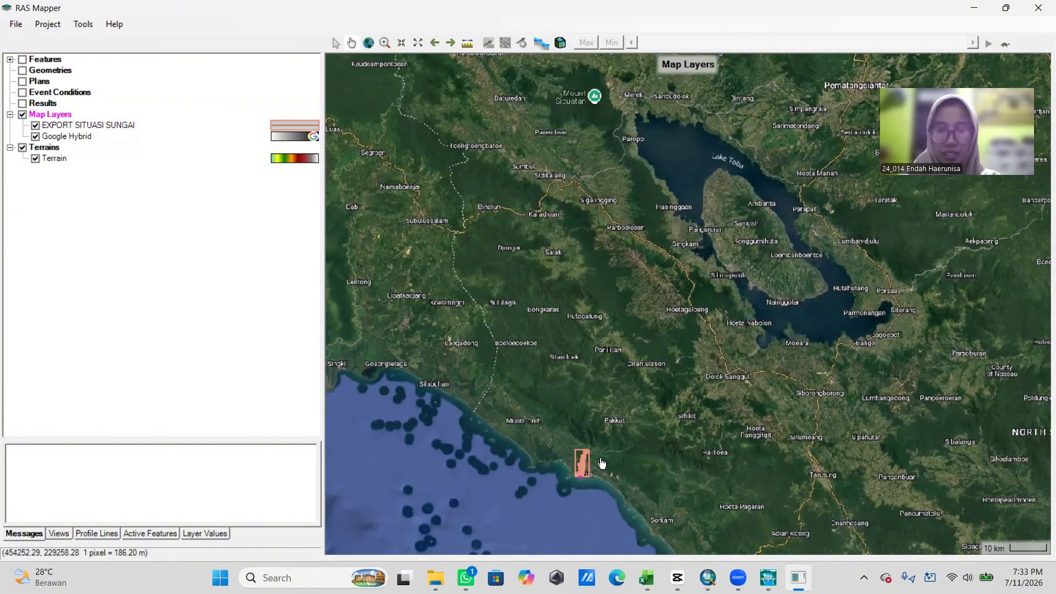
Step: Compare the EXPORT SITUASI SUNGAI layer with the satellite imagery and hide the Google Hybrid layer
scroll(601, 464, up, 2)
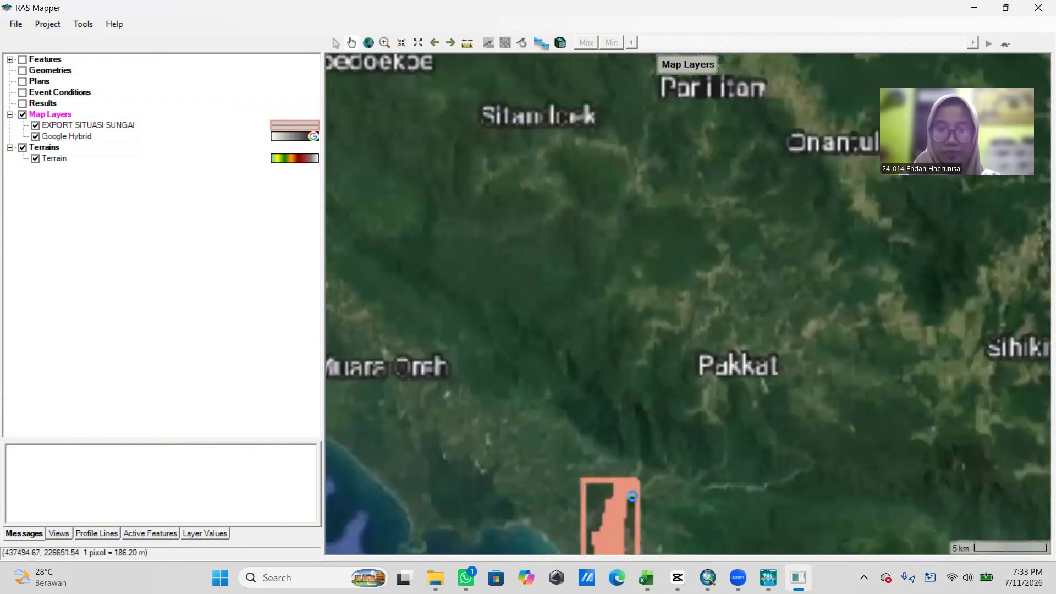
scroll(649, 497, up, 3)
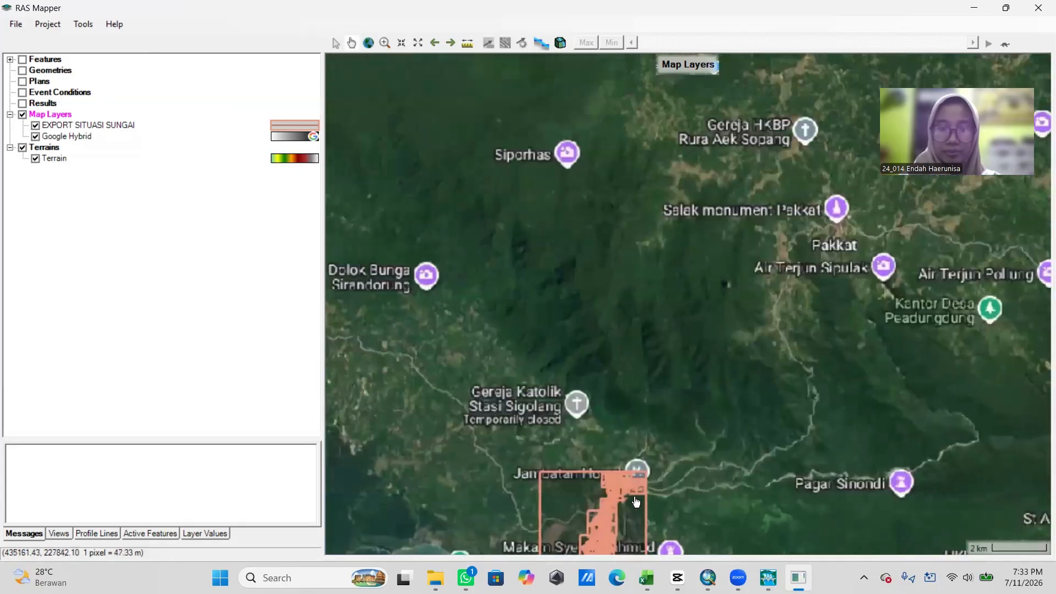
scroll(654, 484, up, 1)
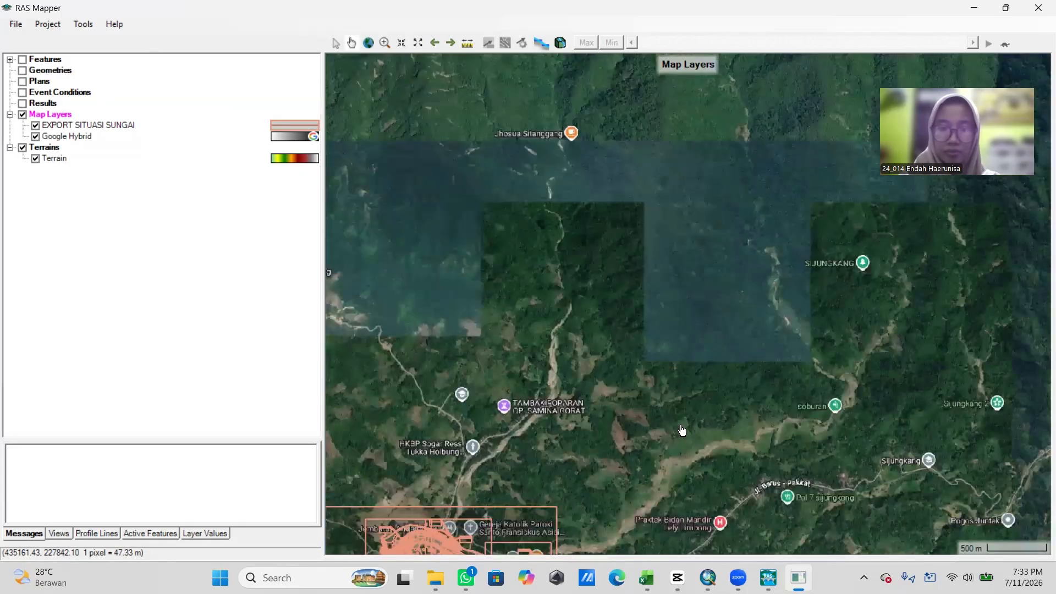
drag(571, 498, 597, 358)
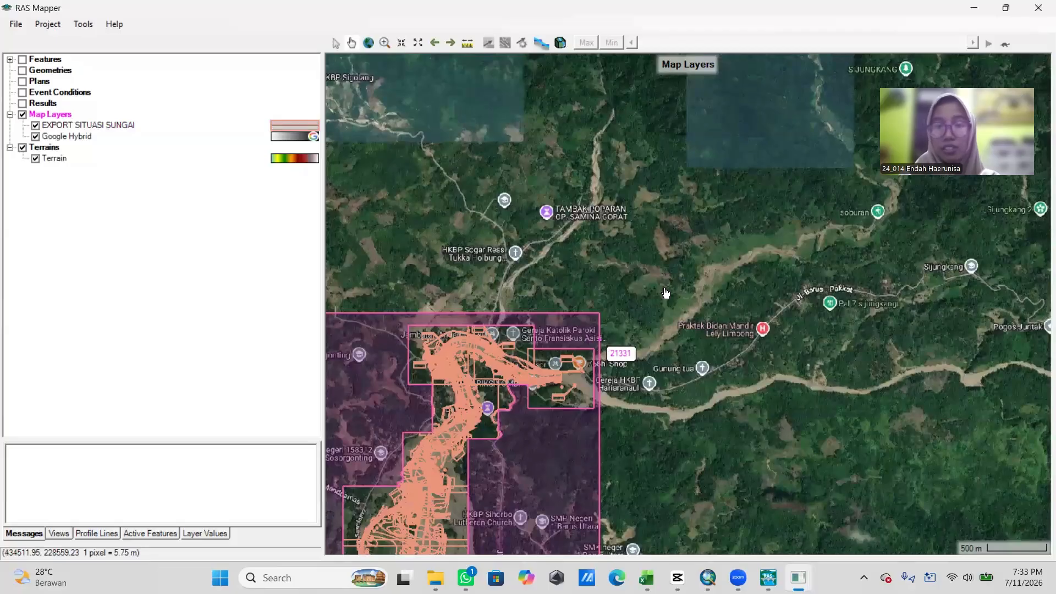
scroll(666, 293, down, 4)
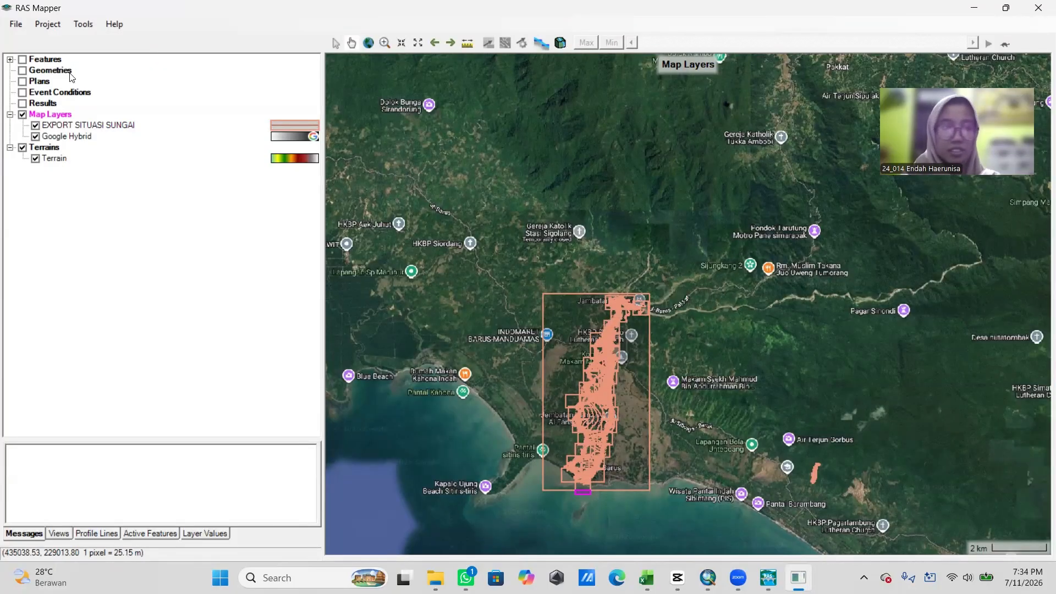
click(37, 137)
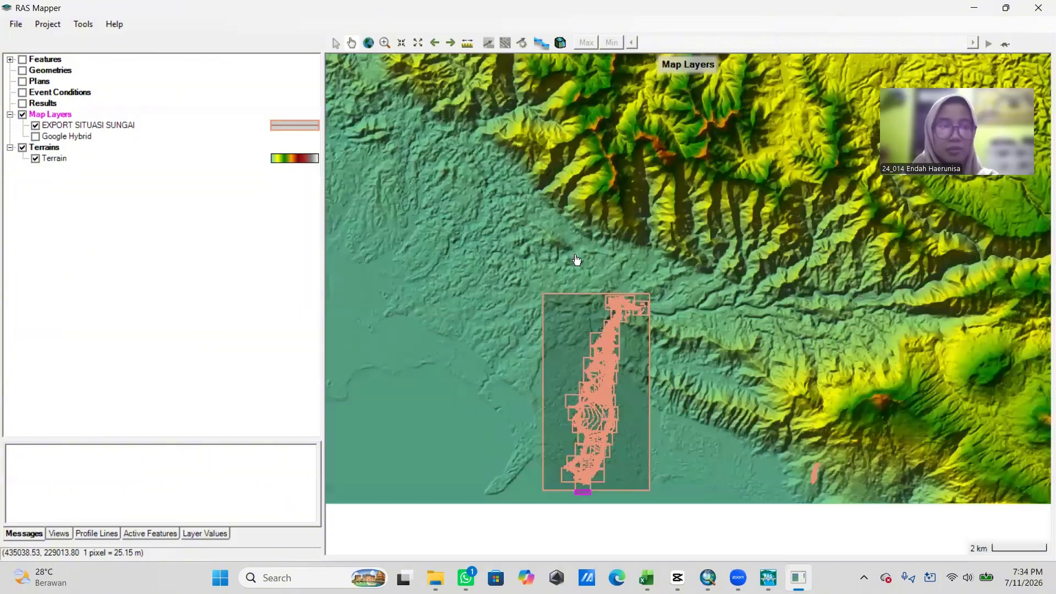
scroll(644, 341, up, 4)
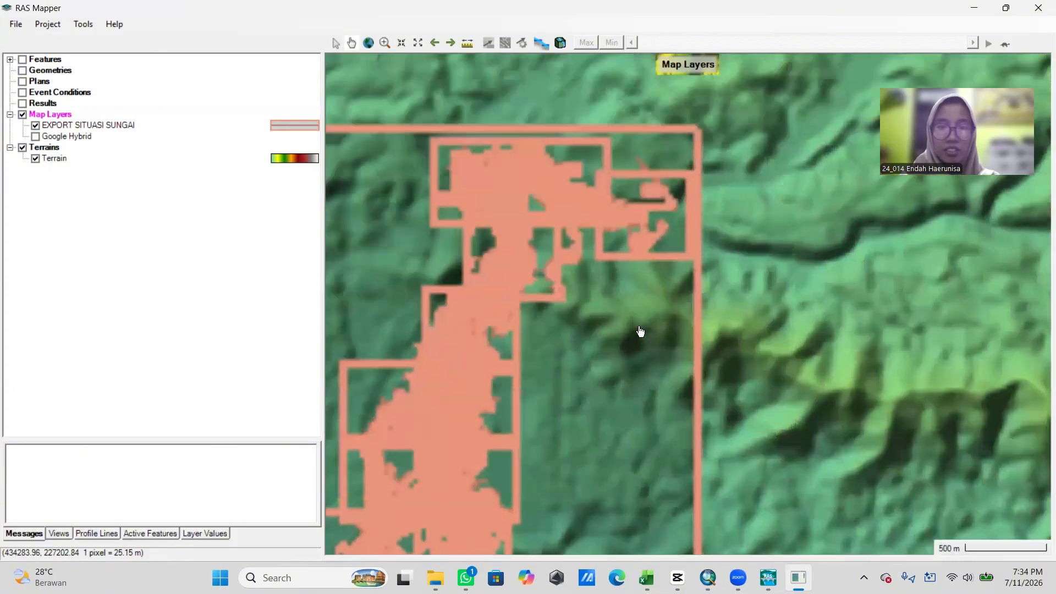
Step: Inspect the EXPORT SITUASI SUNGAI linework along the northern river bend over the terrain
scroll(662, 229, up, 4)
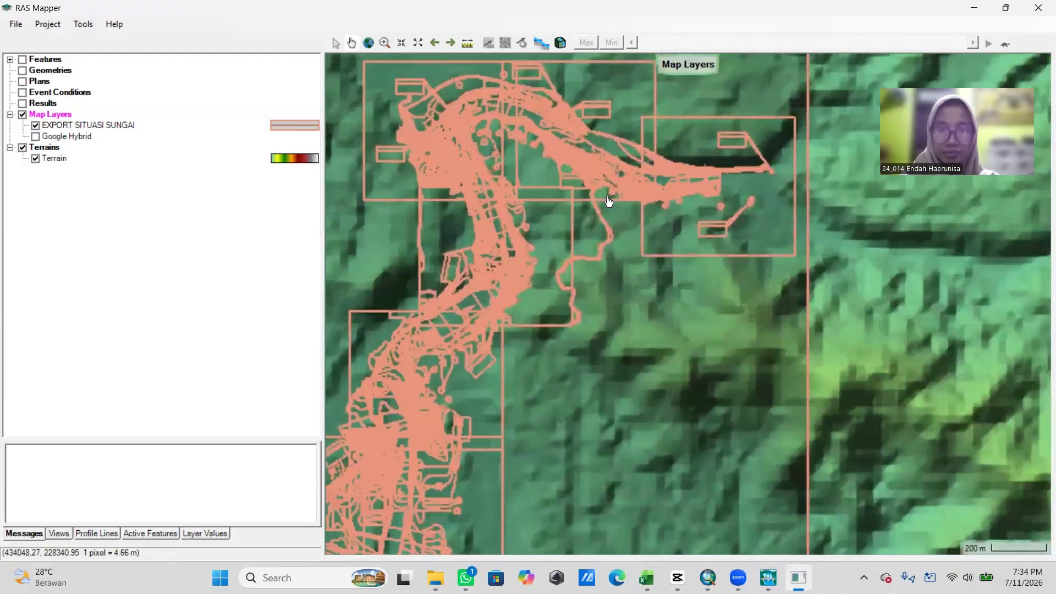
scroll(615, 163, up, 5)
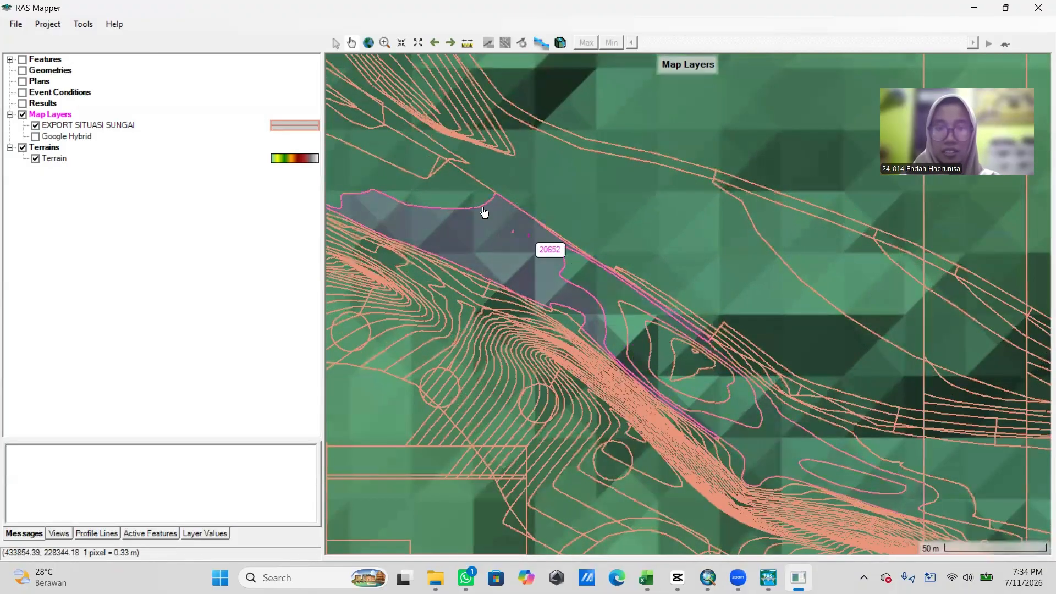
scroll(548, 250, up, 2)
drag(575, 253, 818, 333)
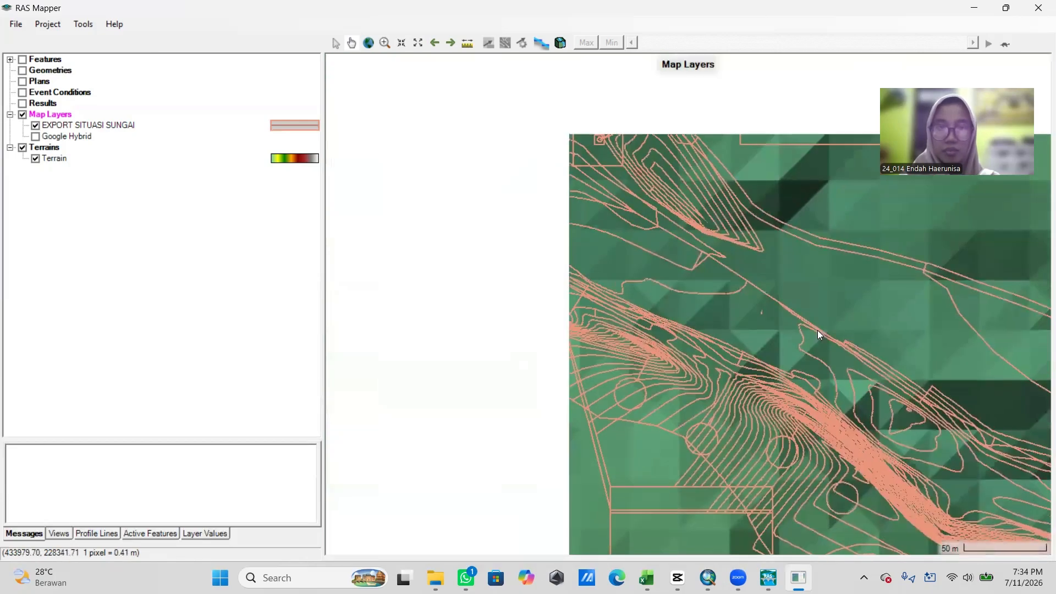
scroll(604, 248, down, 2)
drag(572, 224, 752, 415)
drag(606, 341, 767, 314)
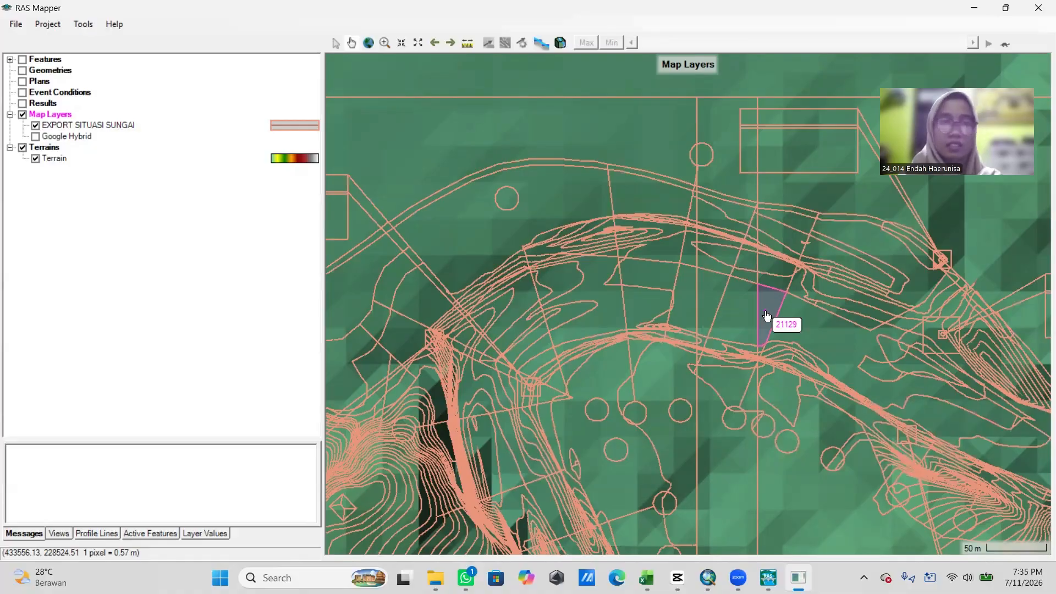
Step: Create a new geometry named DAS SITAKKURAK, keep its association with Terrain, and start editing it
click(55, 71)
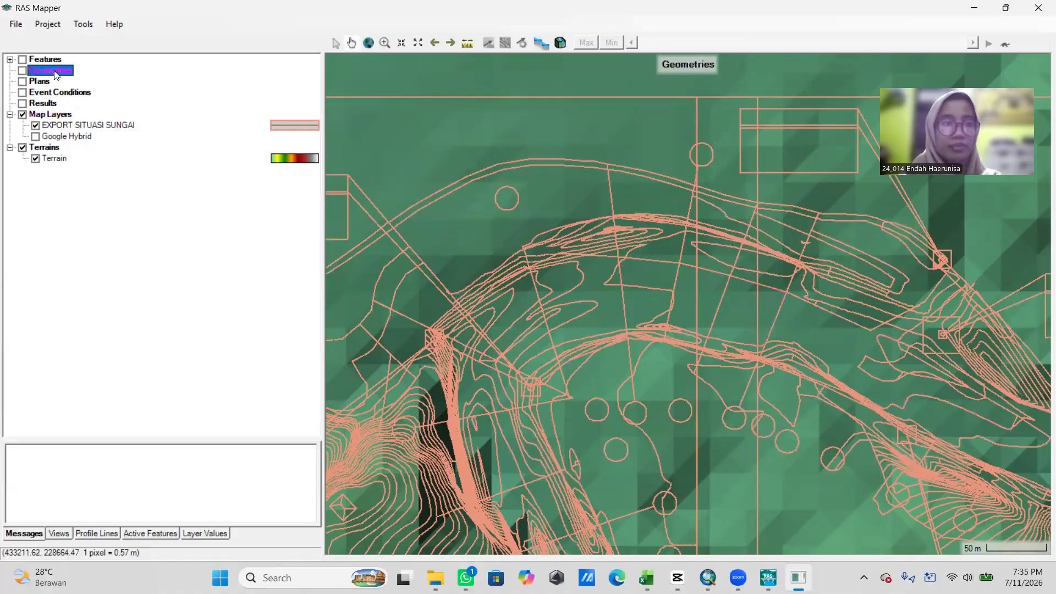
right_click(69, 76)
click(72, 79)
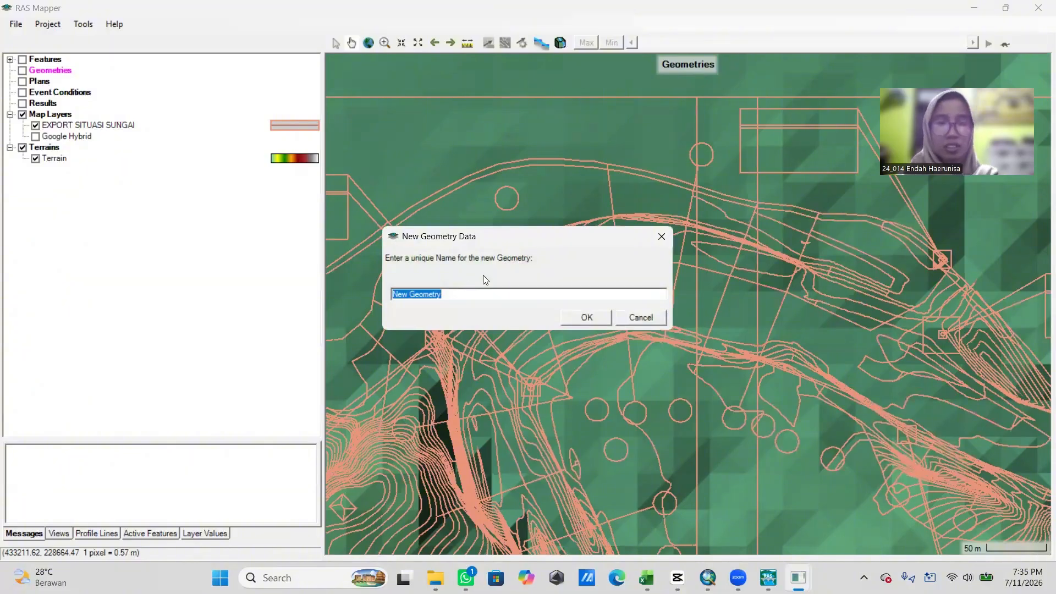
text(DAS SITAKKURAK)
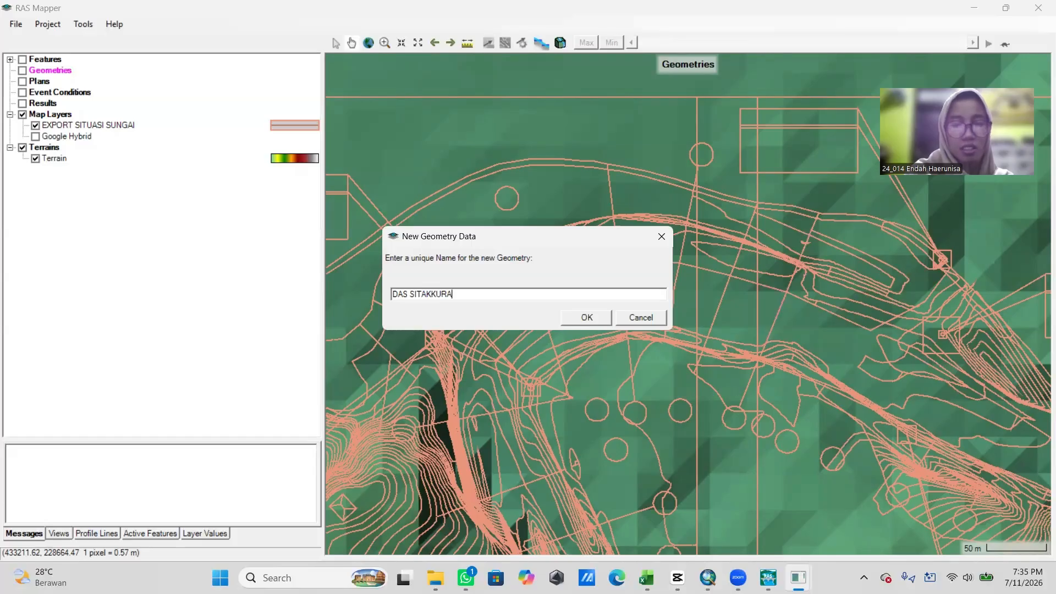
click(605, 318)
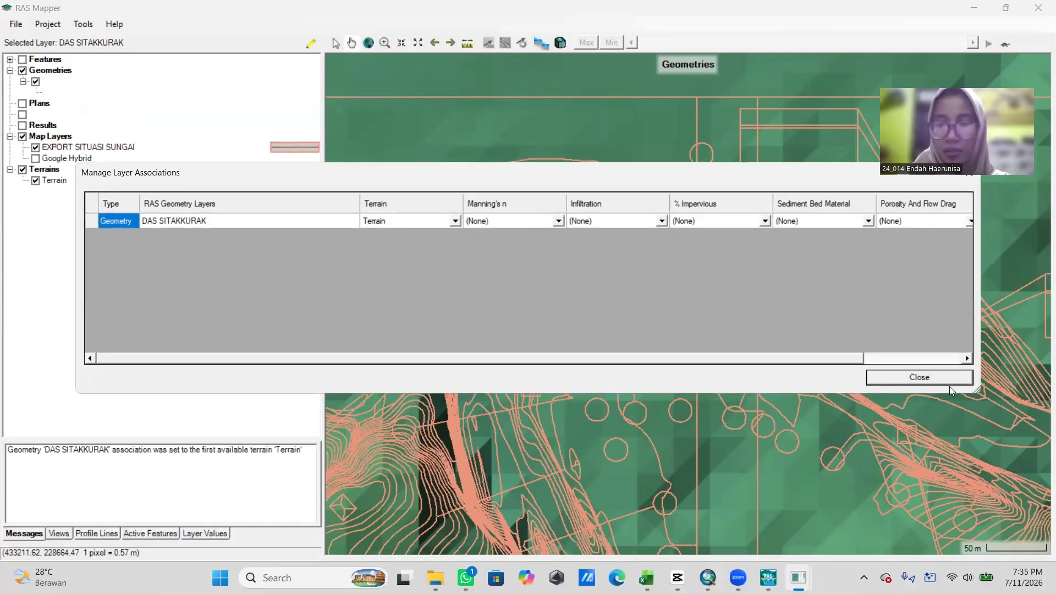
click(935, 377)
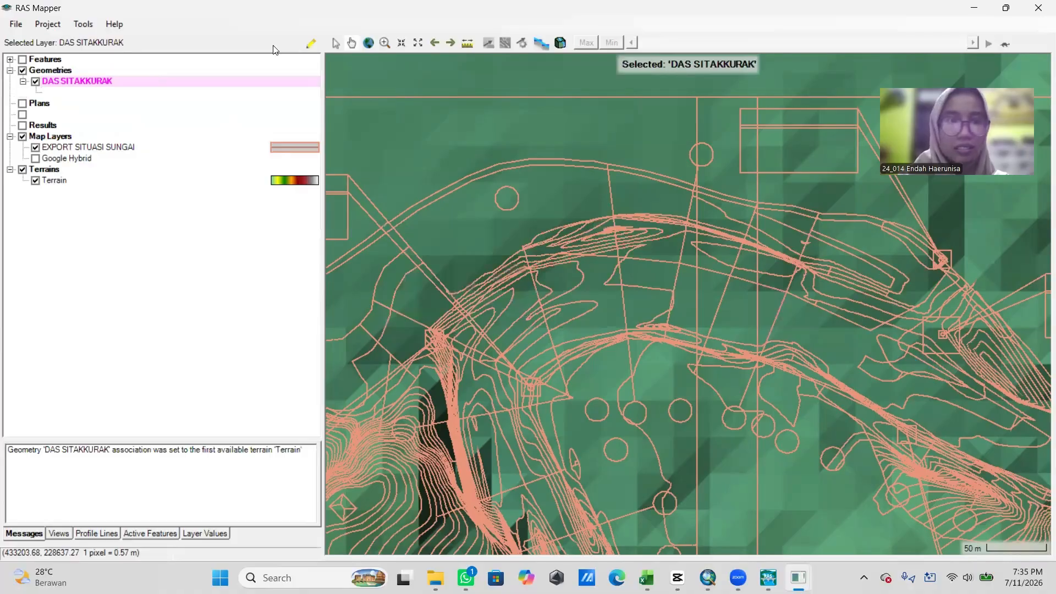
click(307, 44)
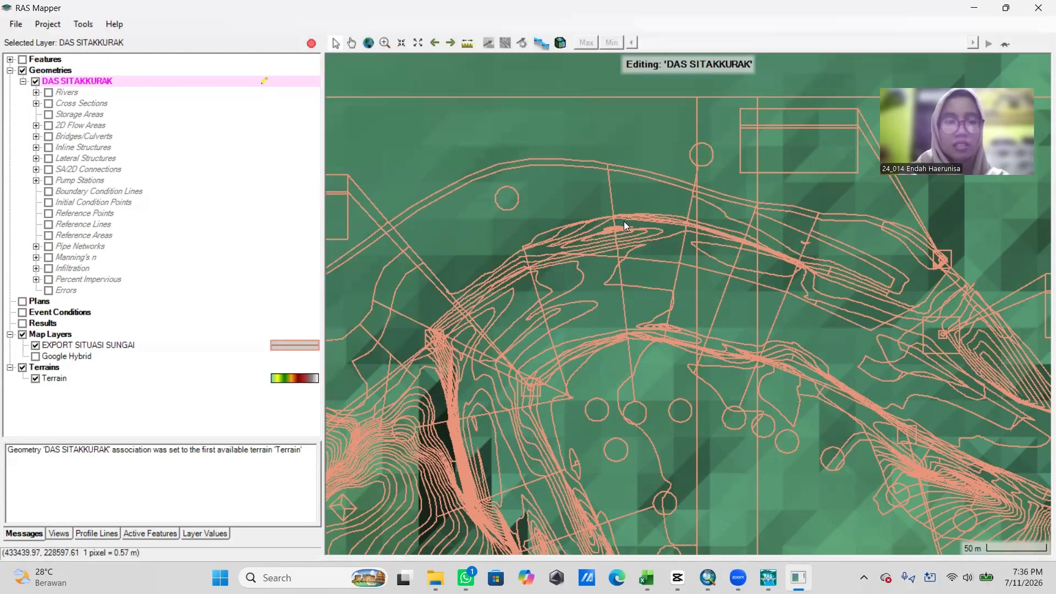
Step: Draw a straight profile line across the northern river bend from the inner to the outer bank, keeping its default name
click(99, 533)
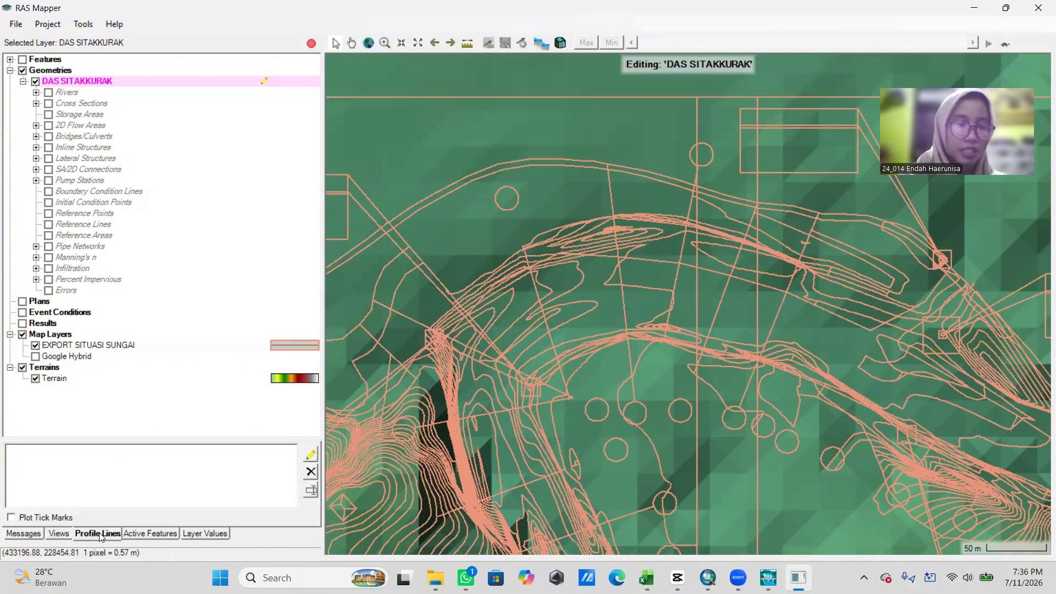
click(310, 455)
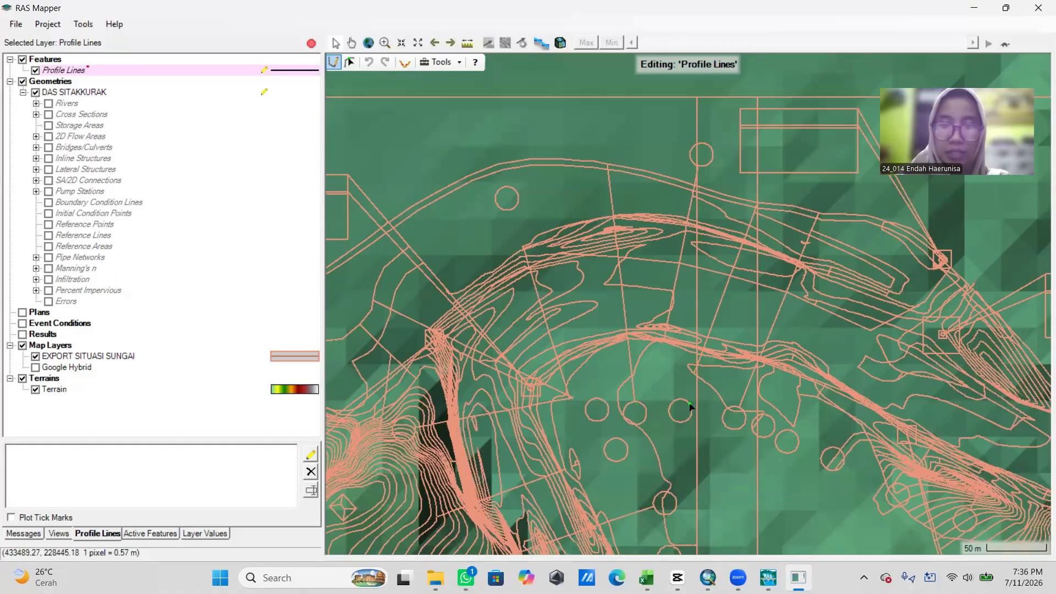
scroll(674, 370, down, 1)
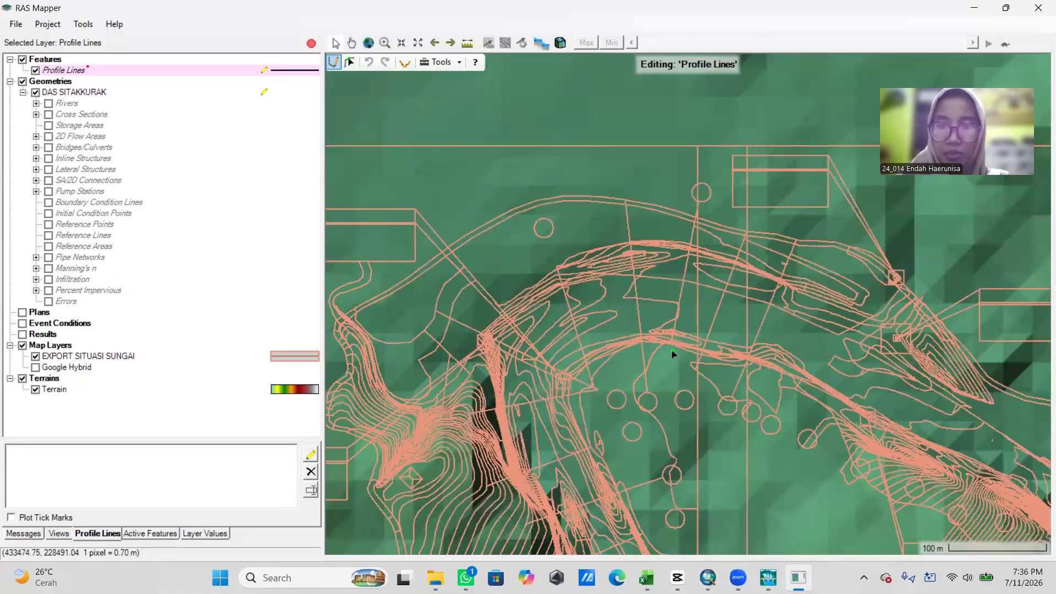
scroll(674, 341, up, 1)
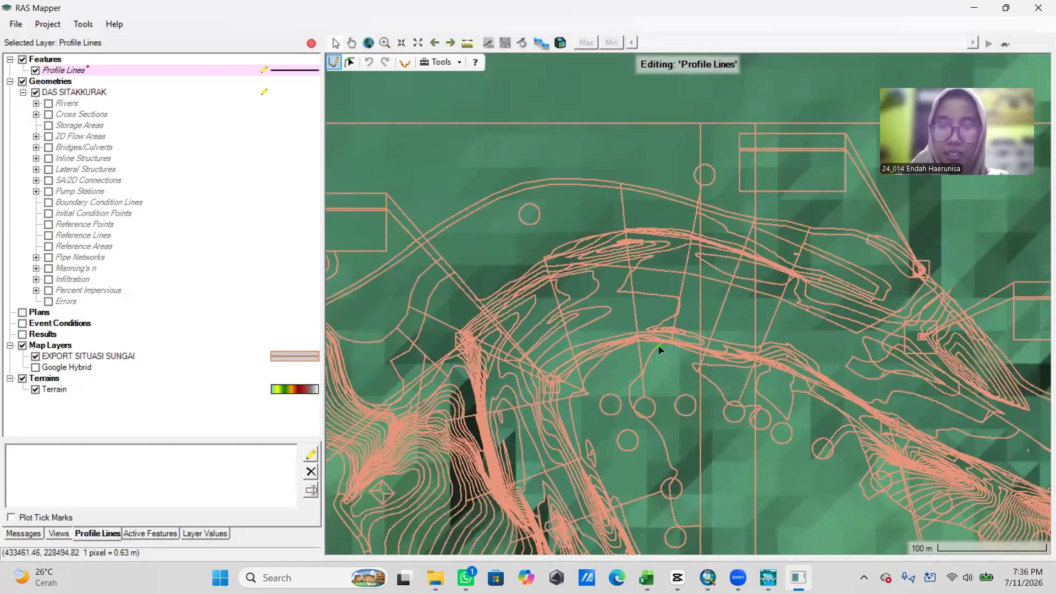
click(740, 402)
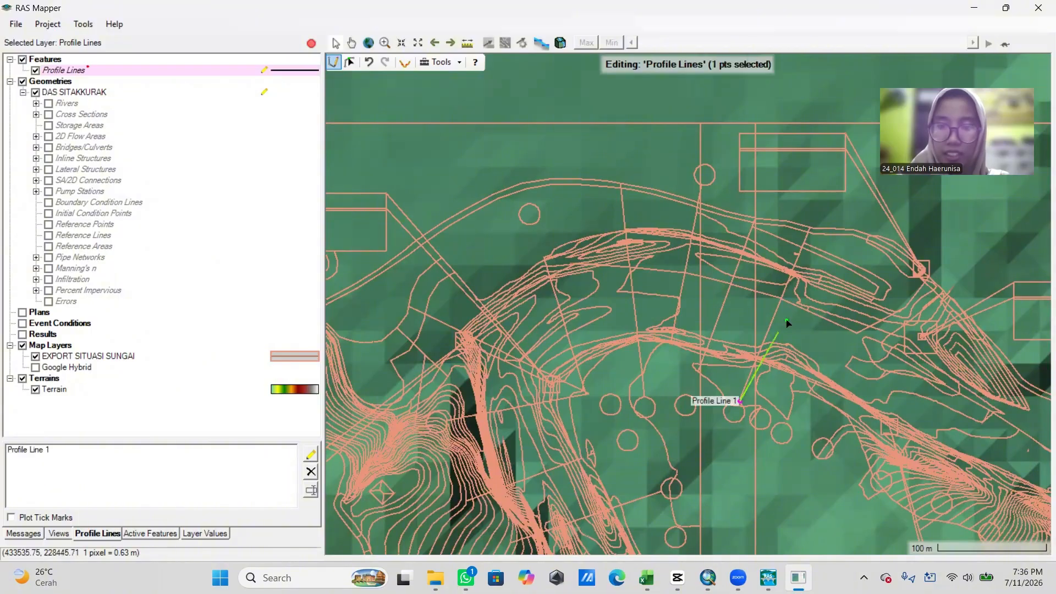
double_click(811, 230)
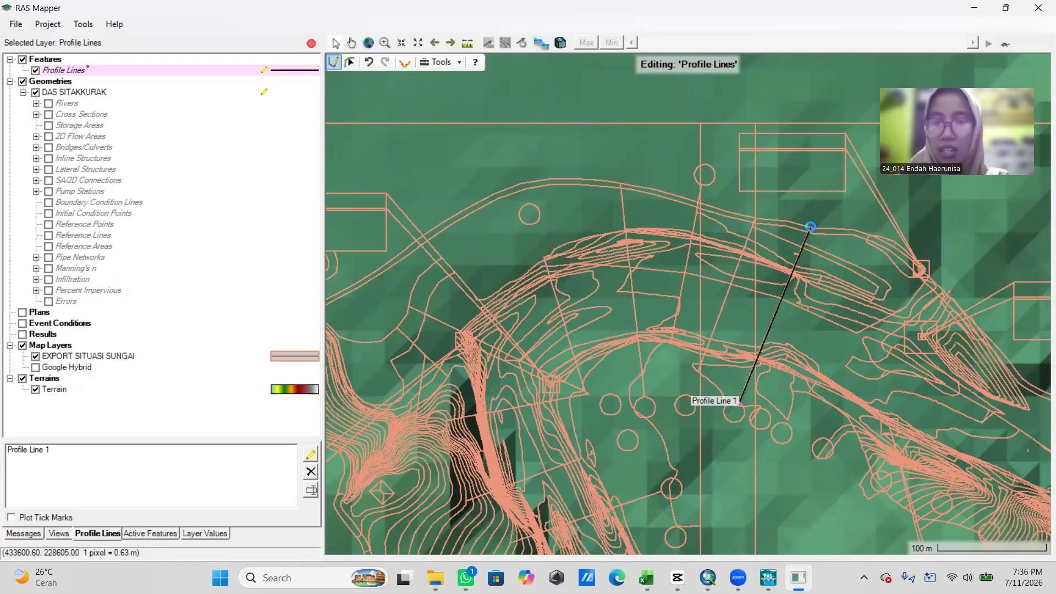
click(811, 226)
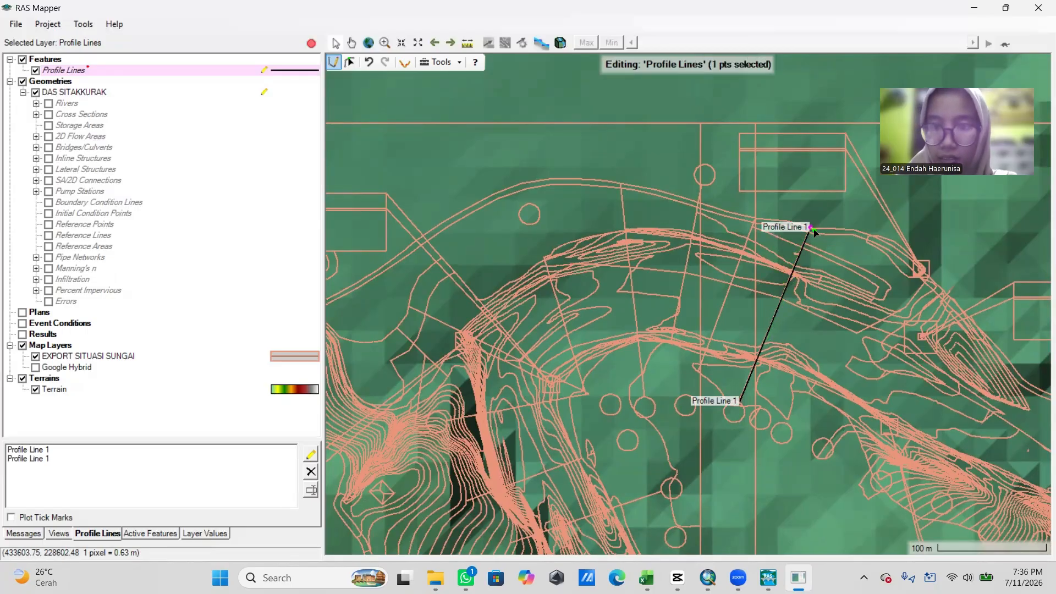
double_click(812, 228)
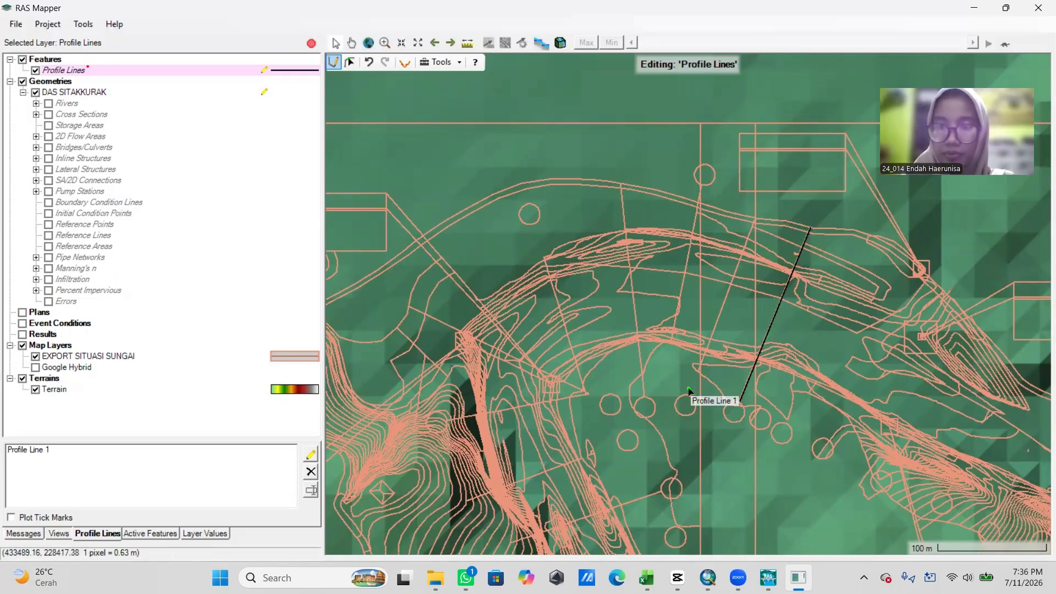
Step: Draw a second profile line across the river just west of the first one and name it PATOK 1
click(699, 370)
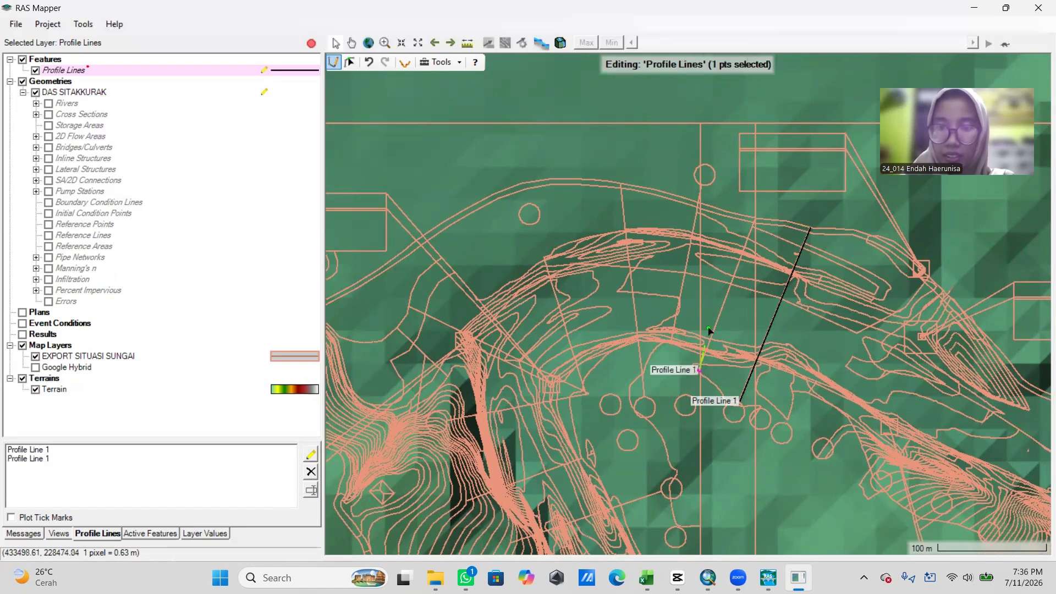
double_click(756, 219)
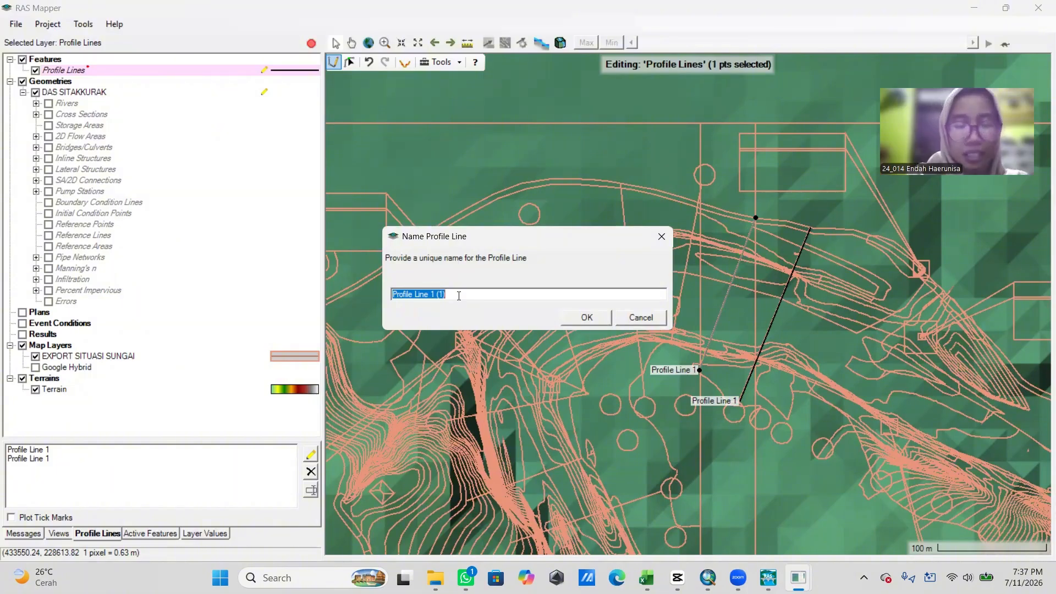
text(PATOK 1)
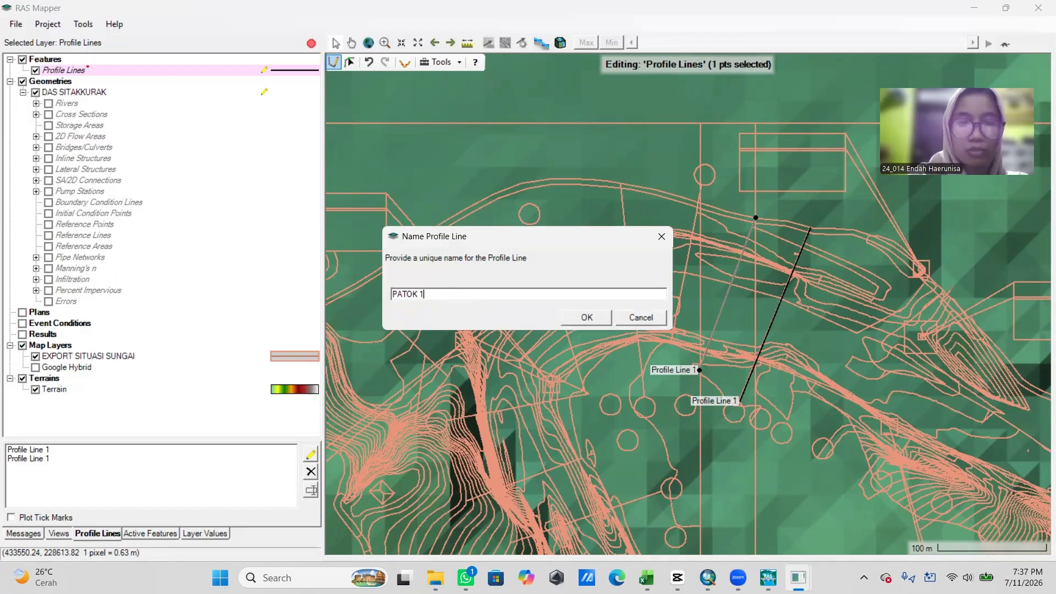
click(583, 318)
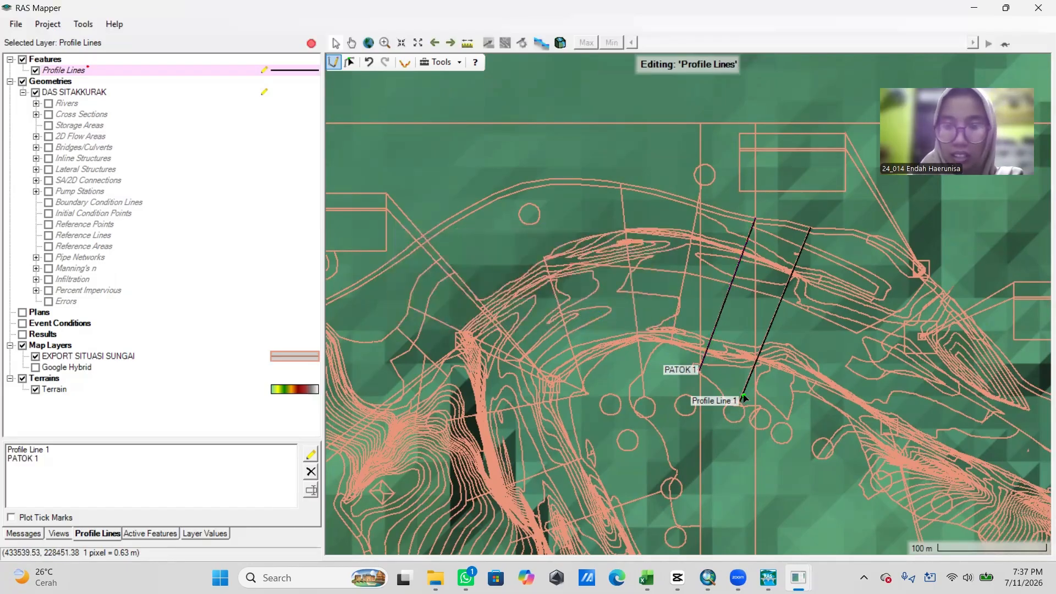
click(334, 62)
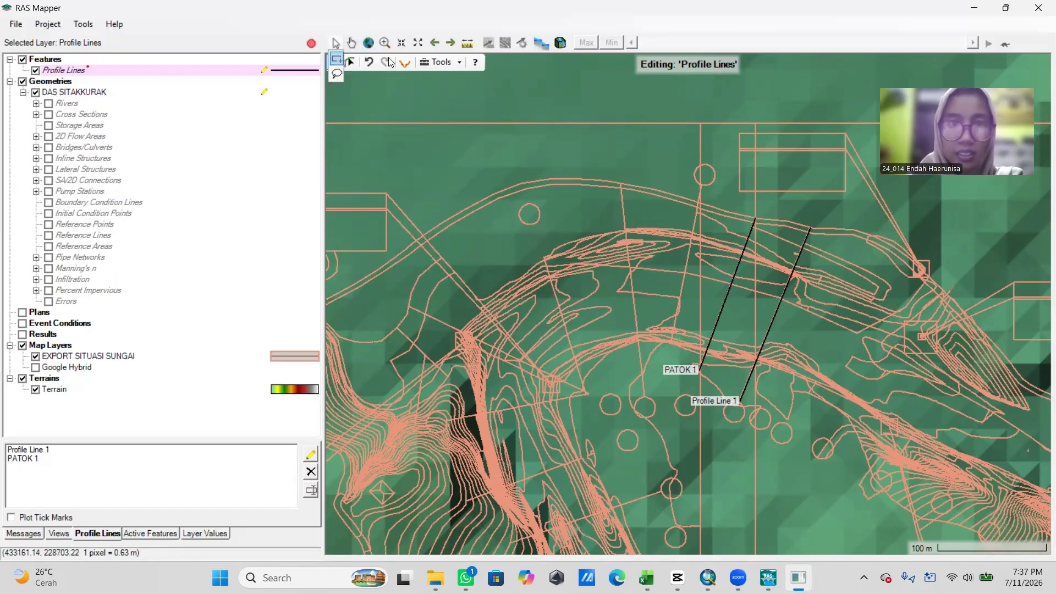
click(350, 62)
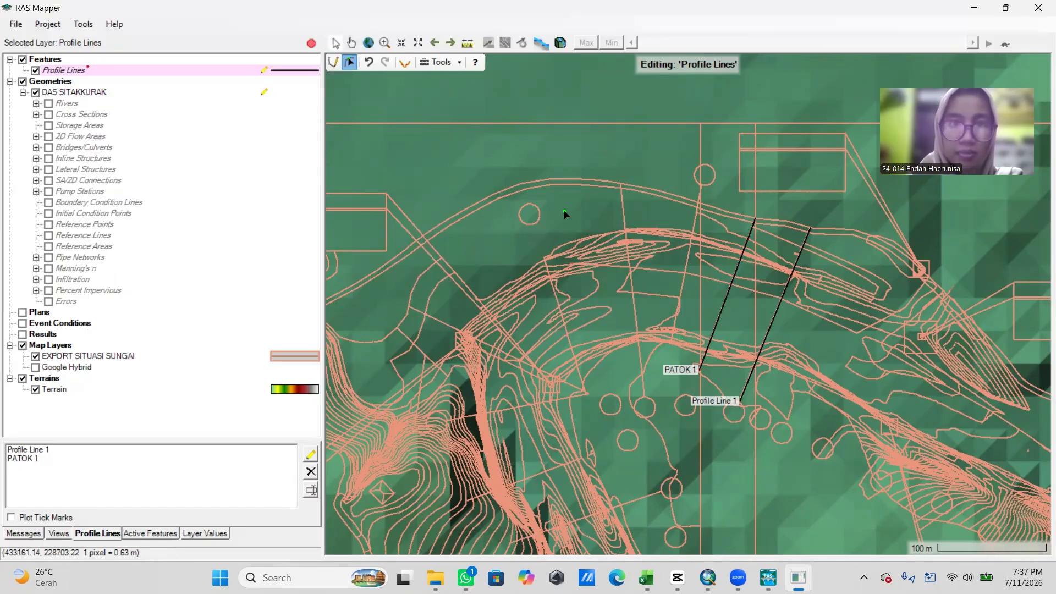
Step: Draw a profile line from the south to the north bank near the eastern end of the surveyed reach and name it HULU
scroll(913, 345, down, 2)
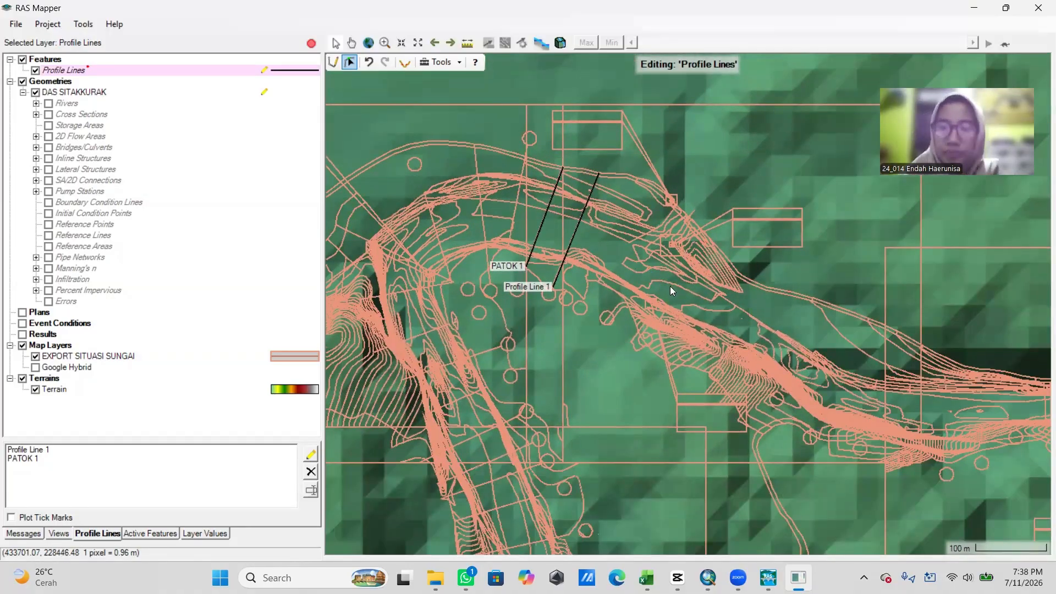
scroll(671, 288, down, 1)
drag(784, 350, 639, 313)
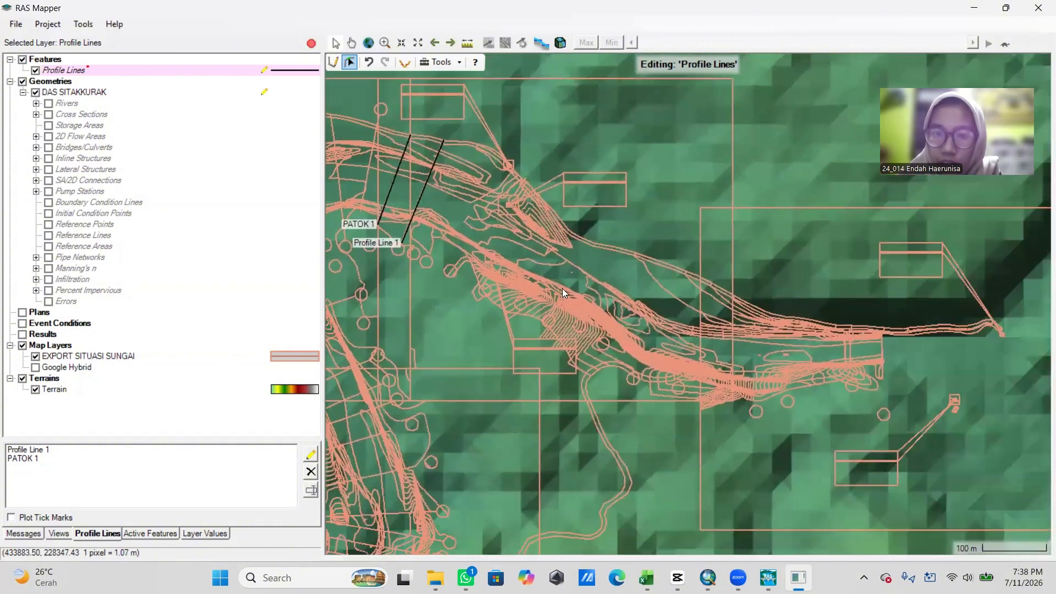
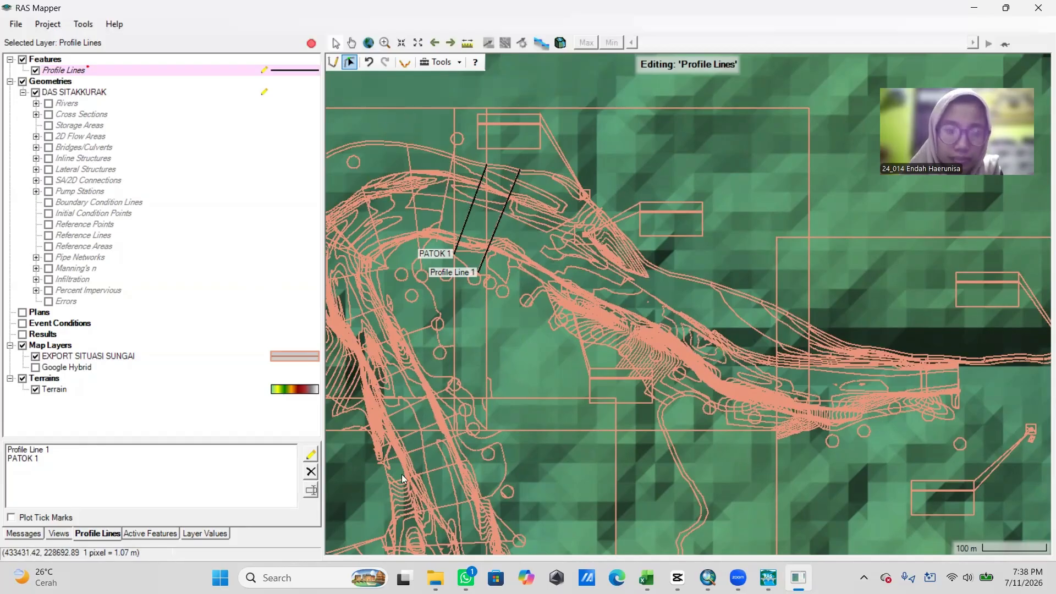
click(311, 455)
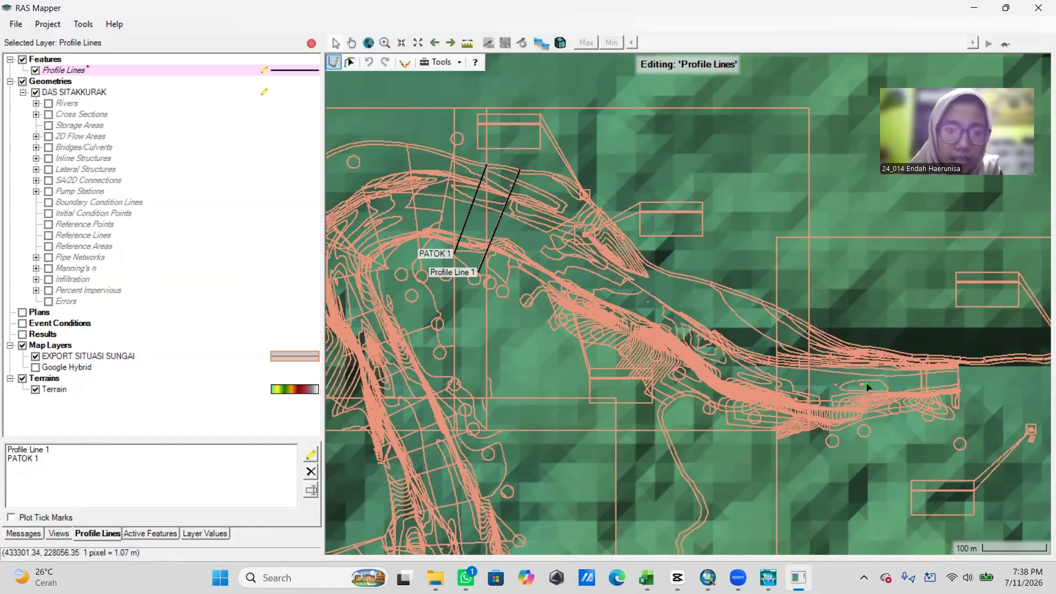
drag(905, 426, 669, 413)
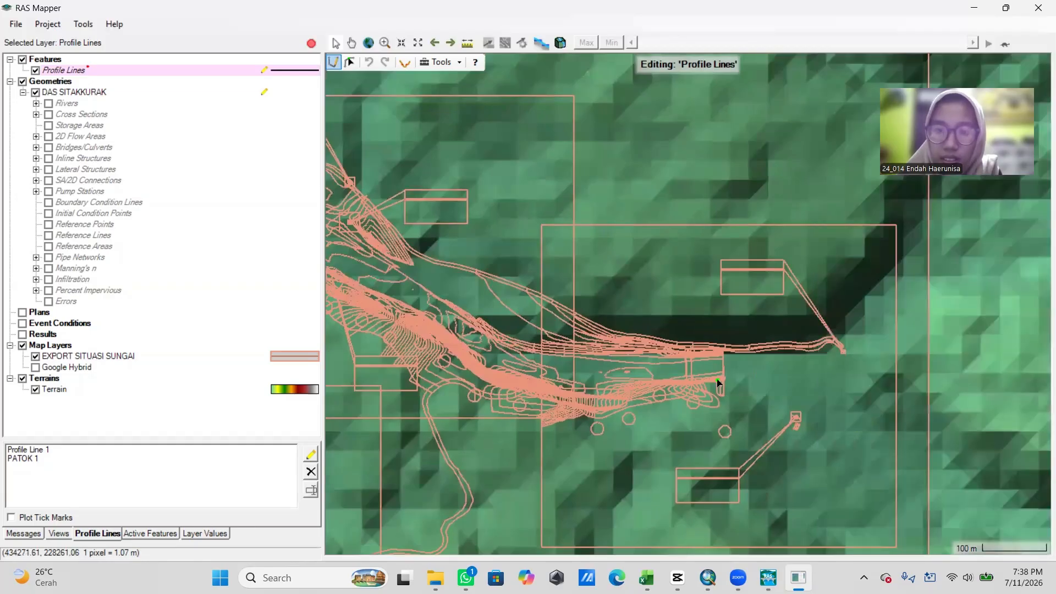
scroll(717, 378, up, 4)
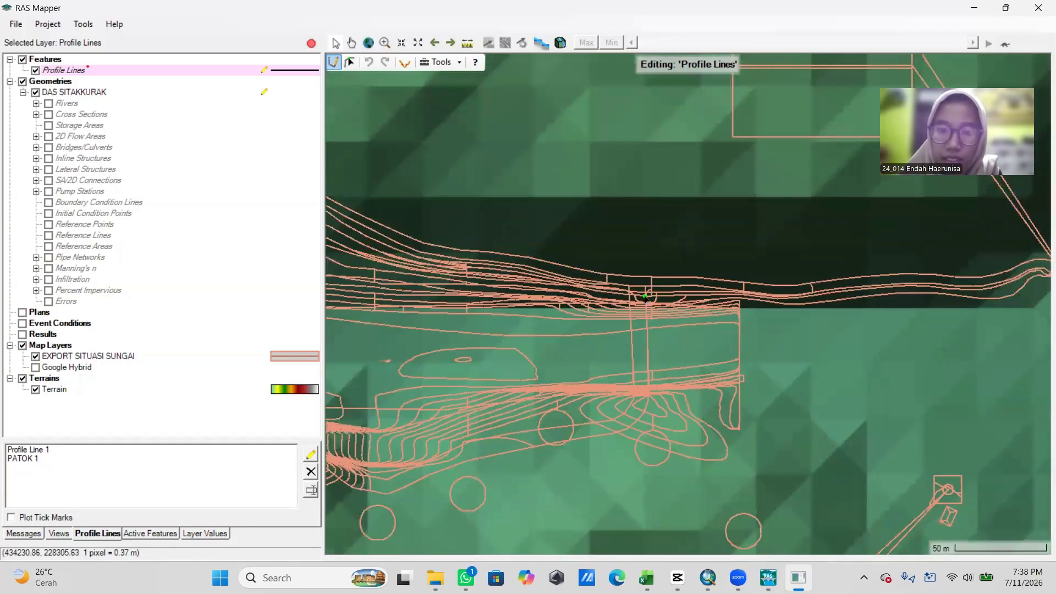
click(647, 288)
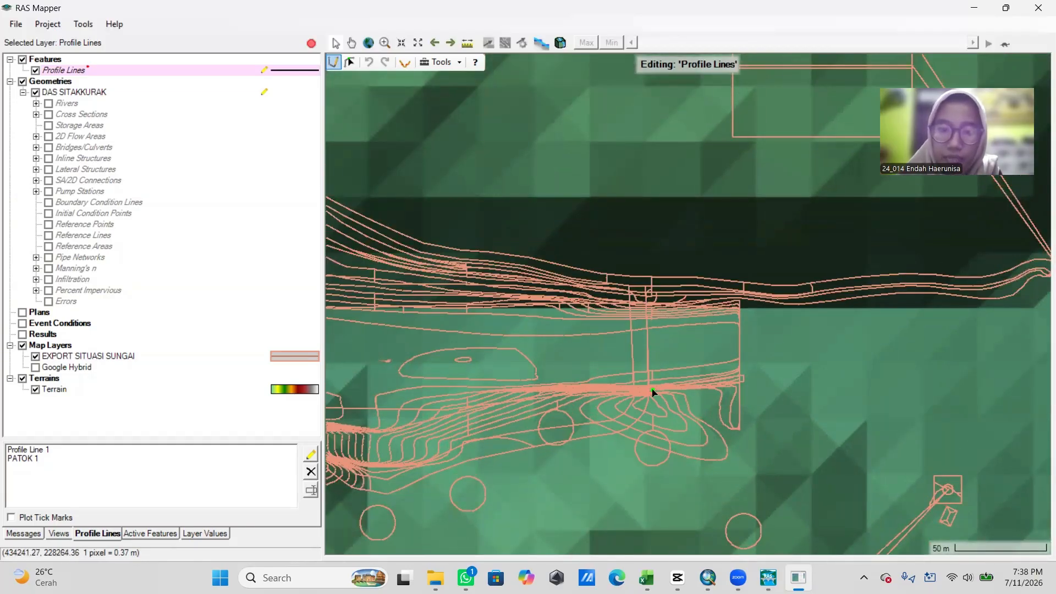
double_click(649, 392)
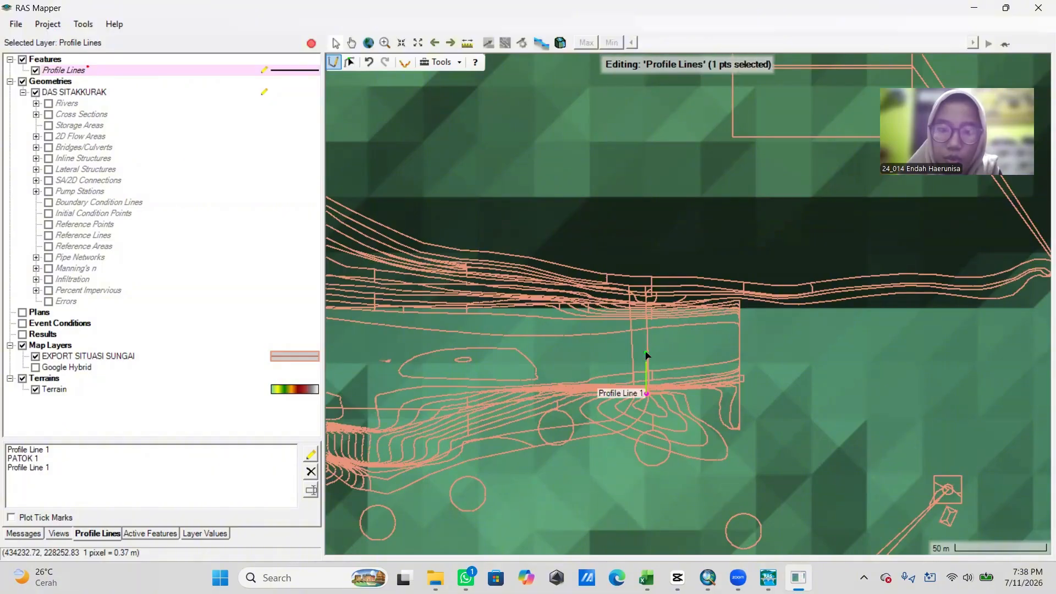
double_click(647, 288)
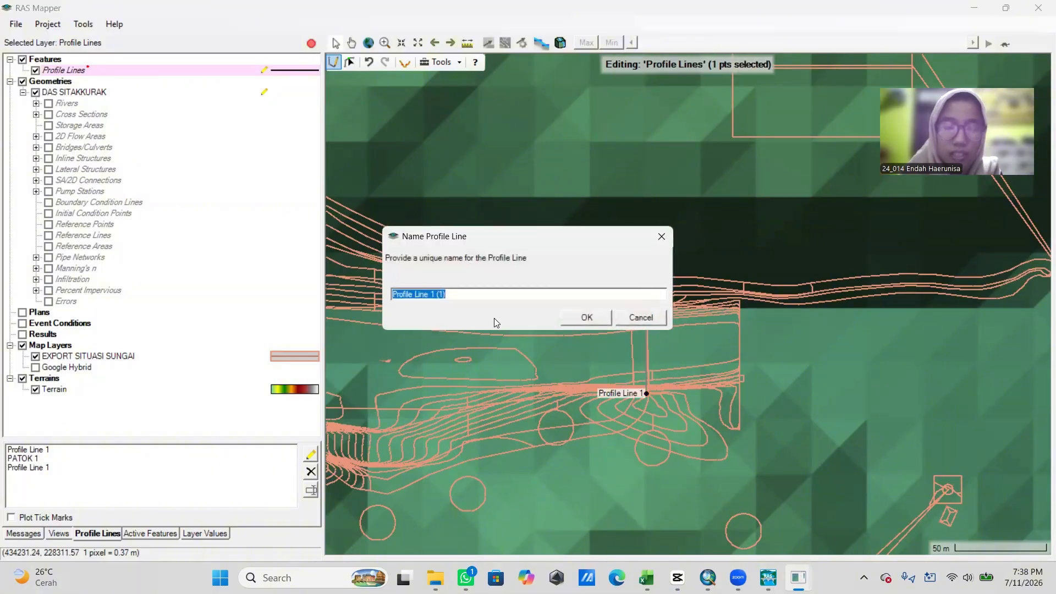
text(HULU)
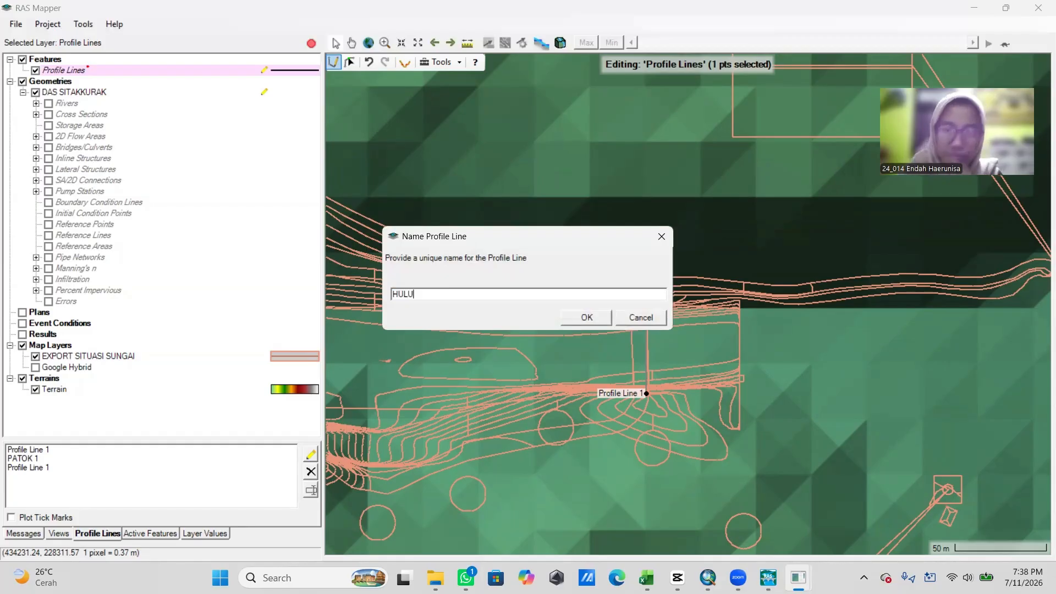
click(602, 323)
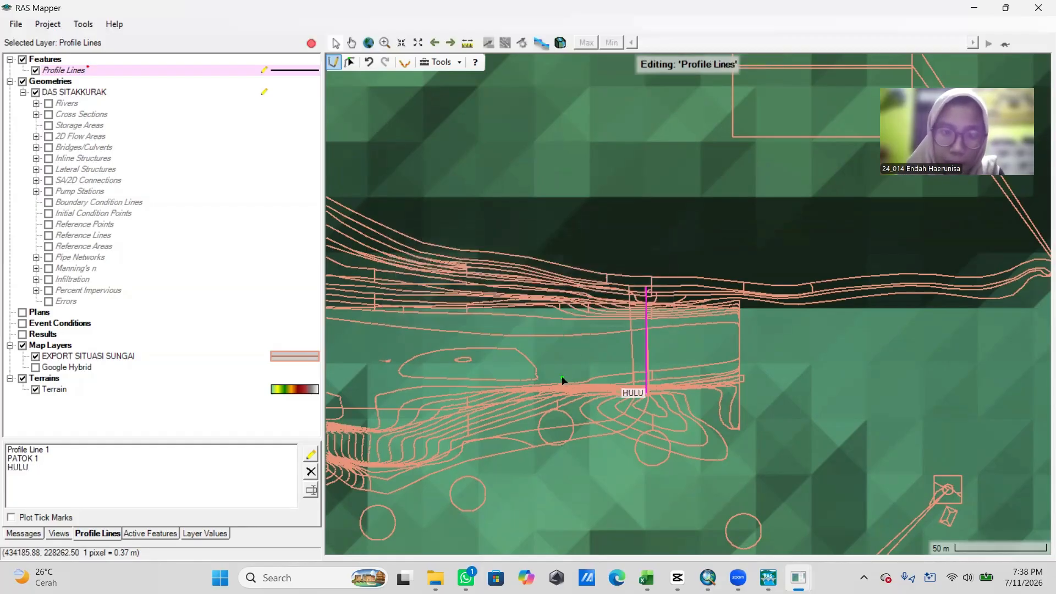
Step: Draw a profile line across the southern part of the river from the east to the west bank and name it HILIR
scroll(560, 378, down, 3)
scroll(480, 325, down, 3)
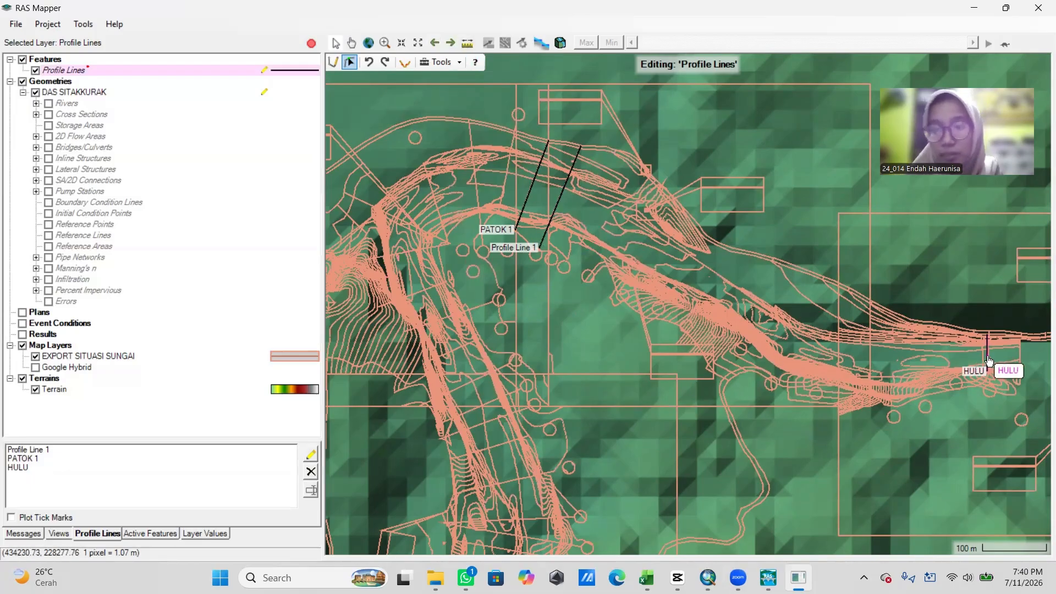
scroll(574, 408, down, 1)
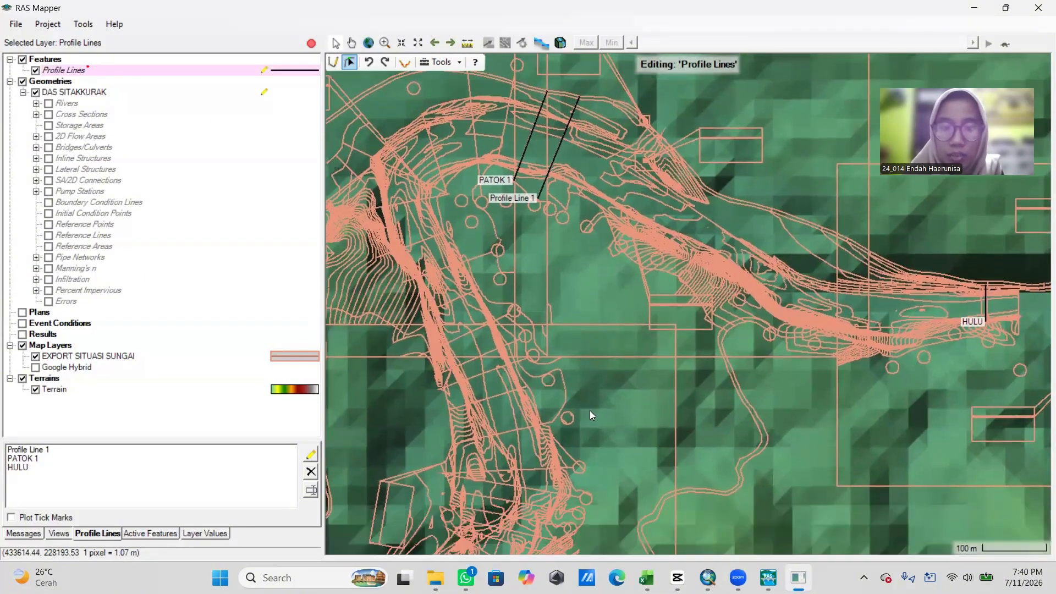
drag(579, 446, 584, 394)
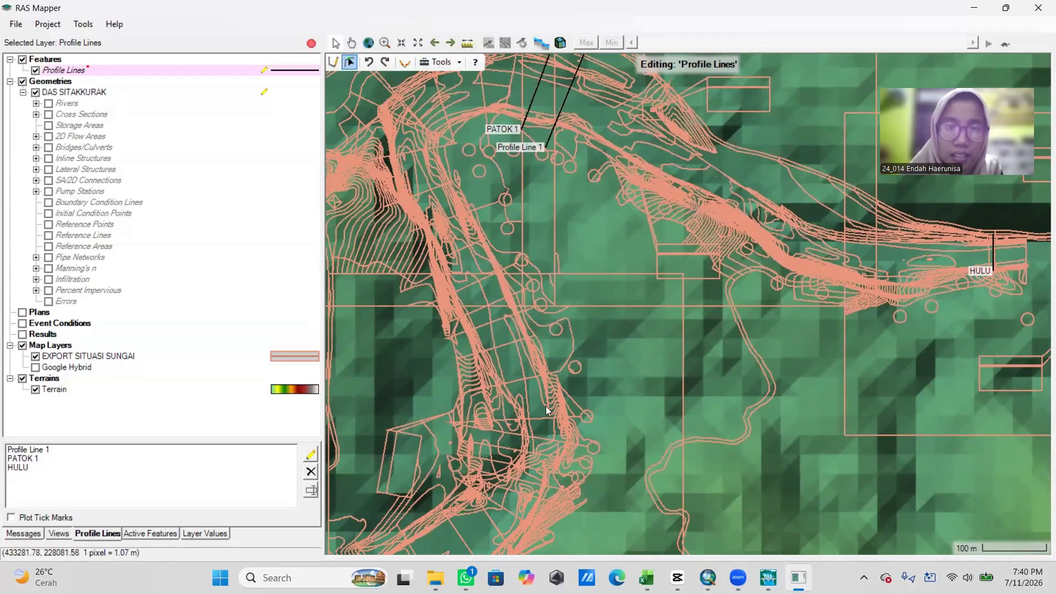
click(336, 65)
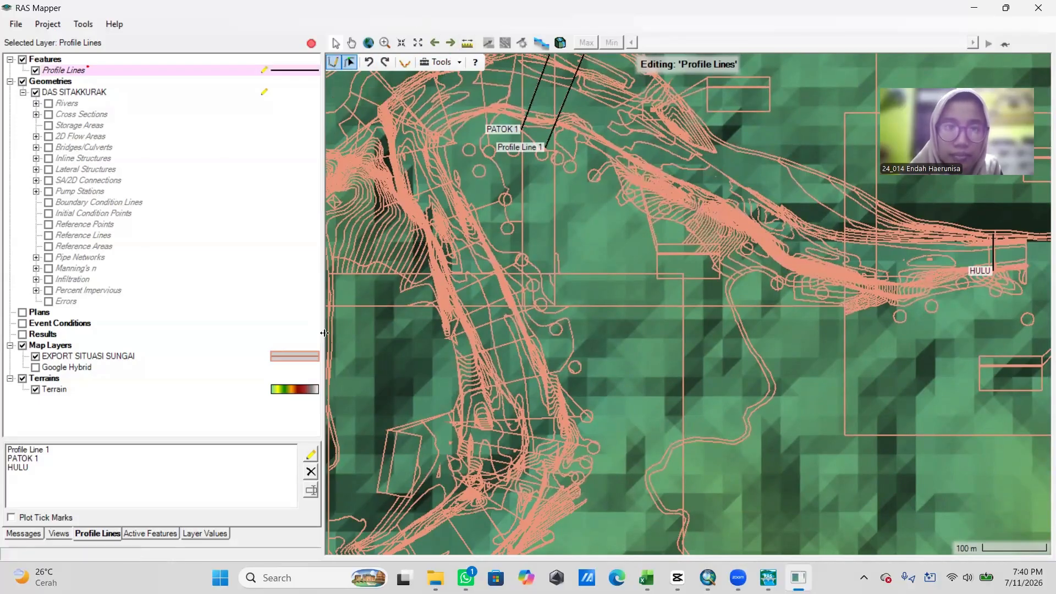
click(310, 456)
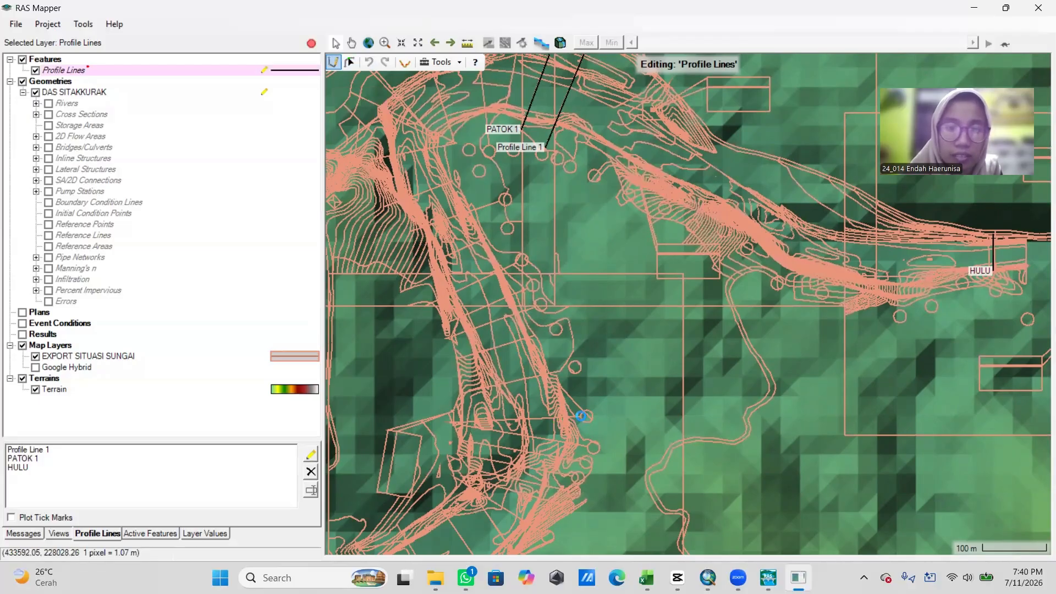
click(583, 417)
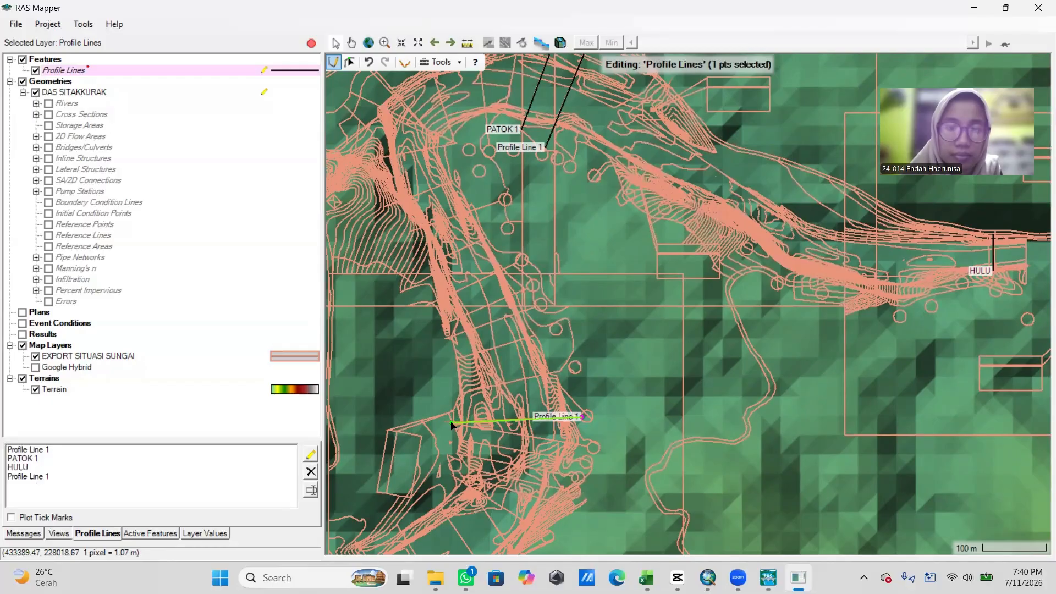
double_click(451, 424)
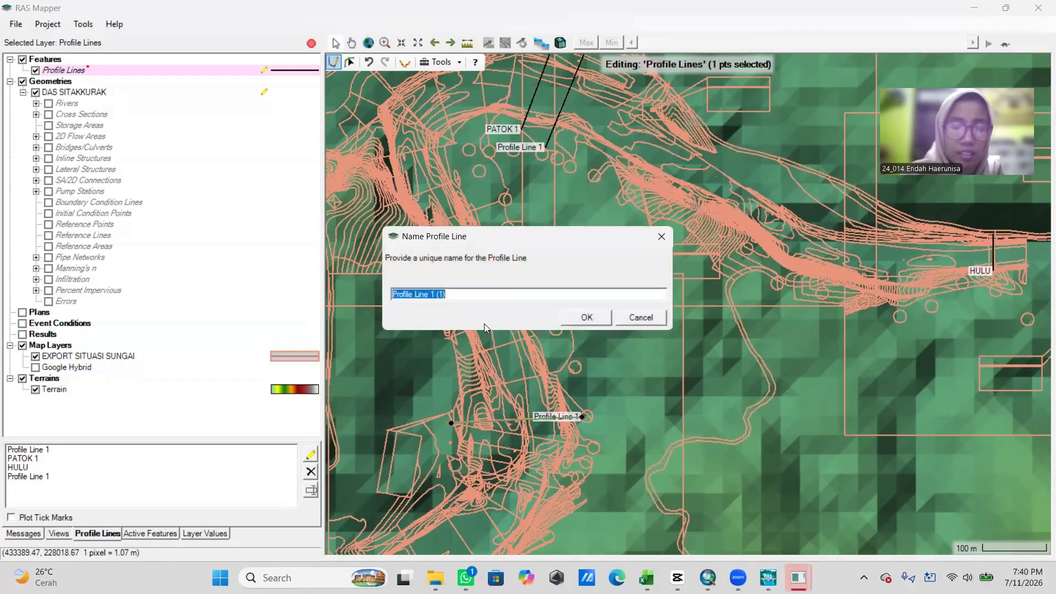
text(HILIR)
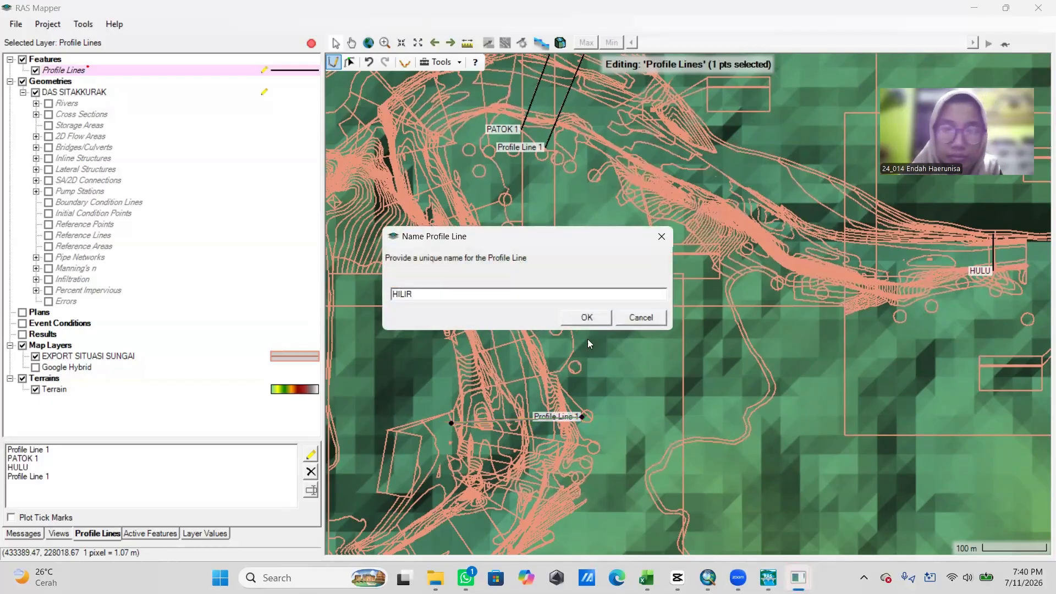
click(587, 318)
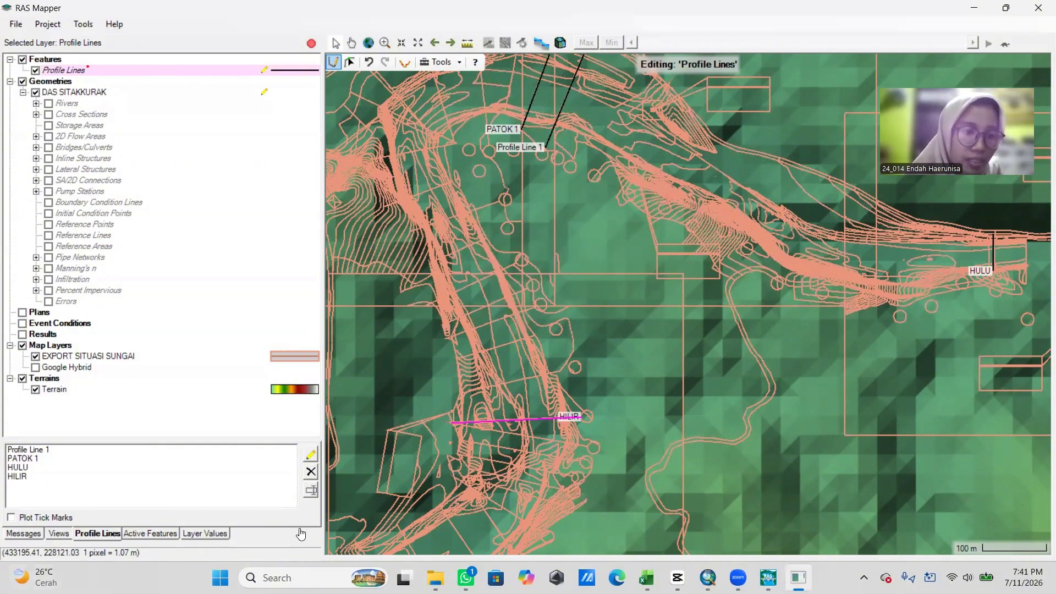
Step: Show the Rivers layer and delete the profile line named Profile Line 1
click(48, 105)
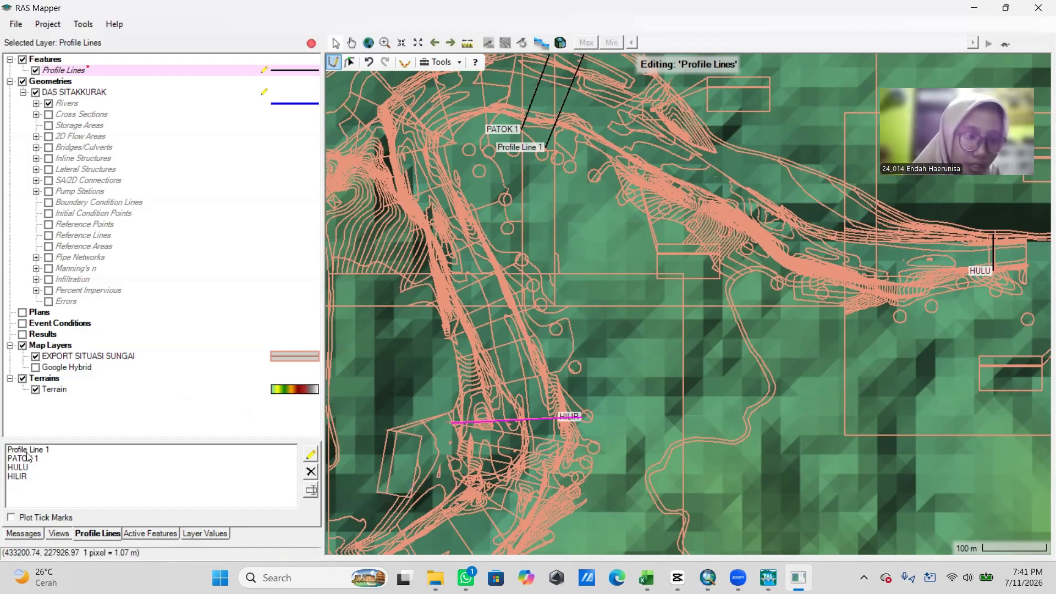
click(28, 450)
click(310, 471)
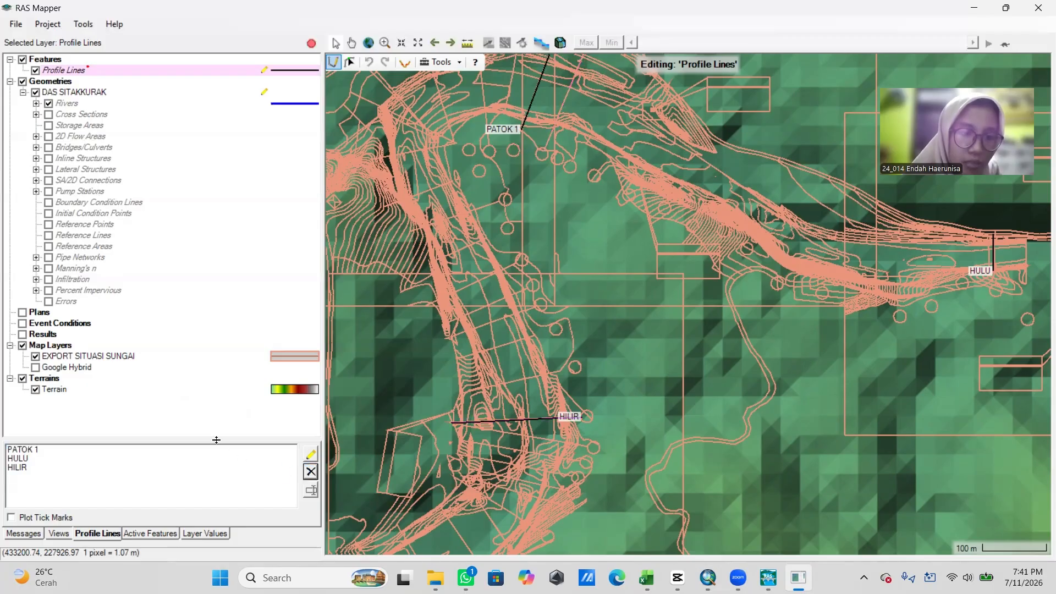
Step: Draw the river centreline in the Rivers layer from just upstream of HULU, through the PATOK 1 bend, to just past HILIR
click(73, 105)
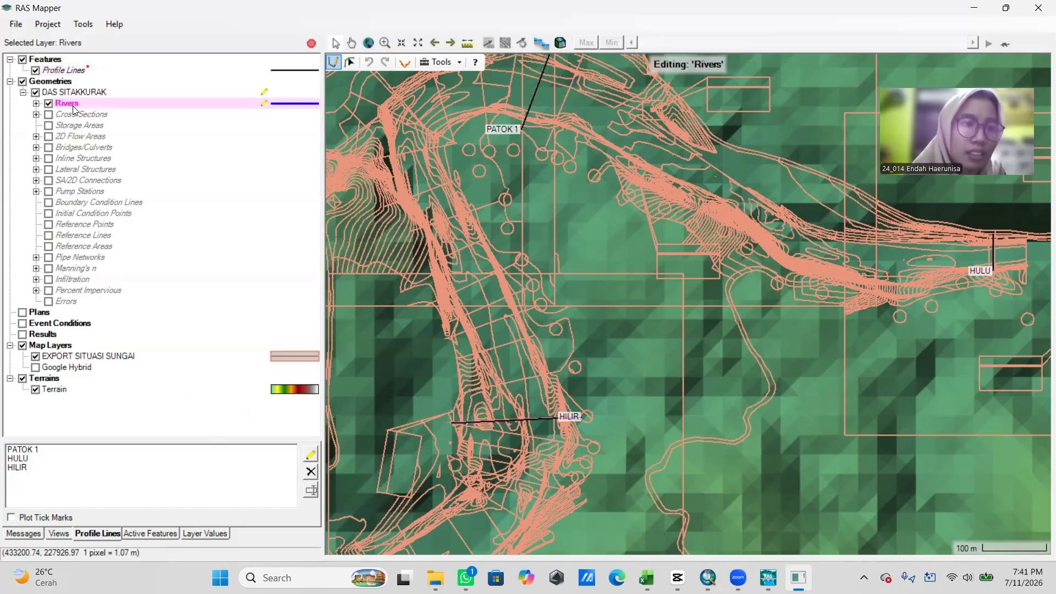
drag(743, 236, 695, 270)
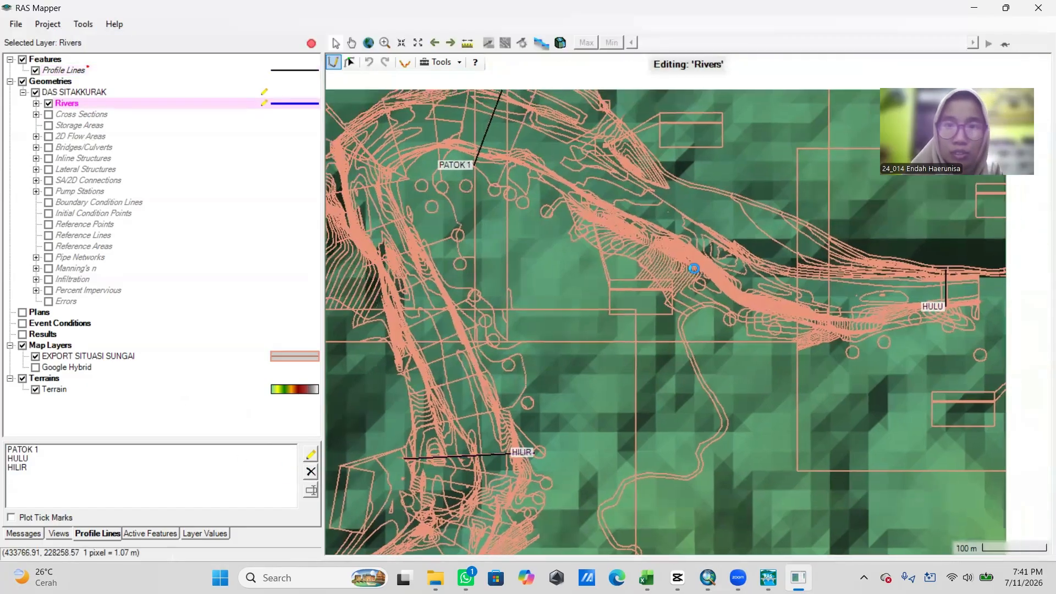
scroll(696, 270, down, 1)
drag(819, 326, 801, 329)
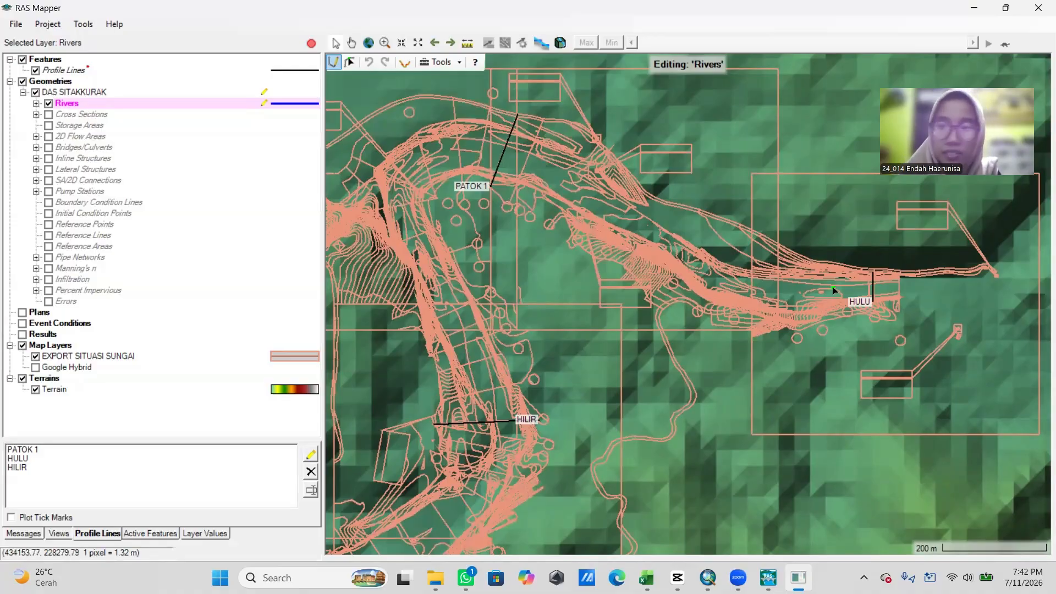
click(890, 292)
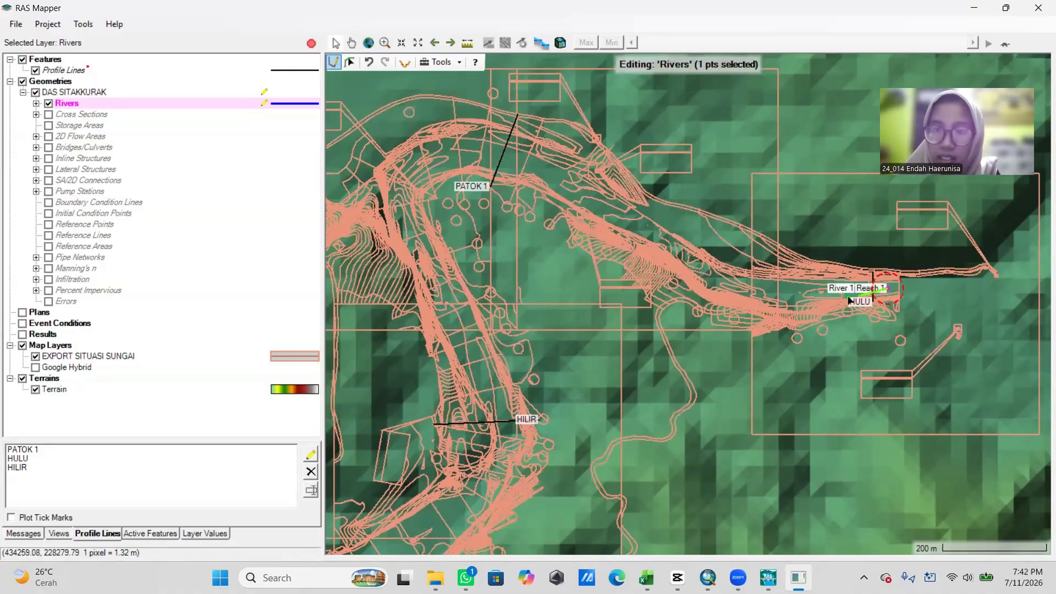
click(776, 292)
click(696, 262)
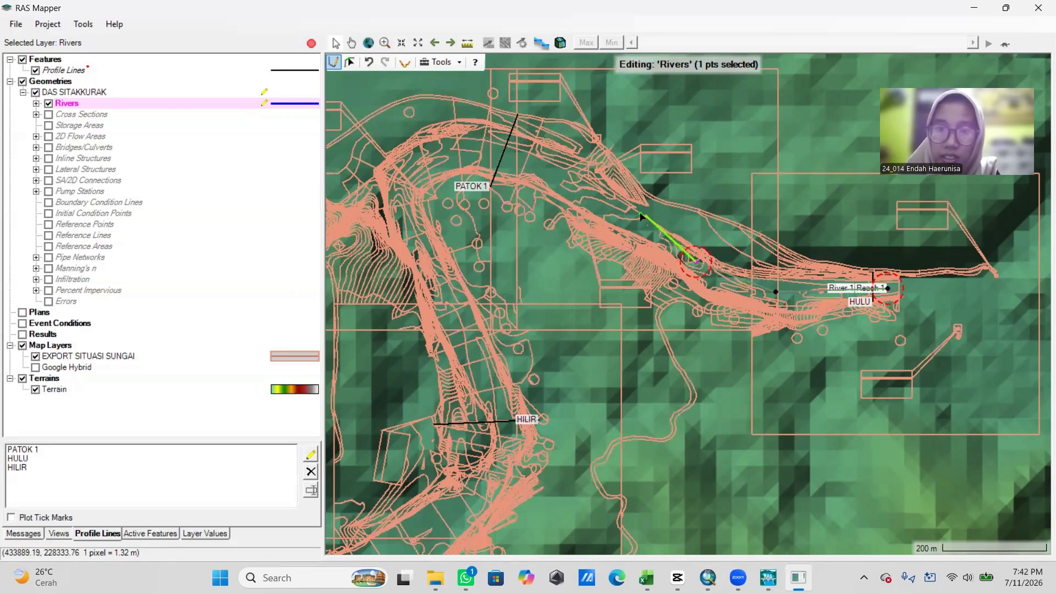
click(630, 210)
click(570, 174)
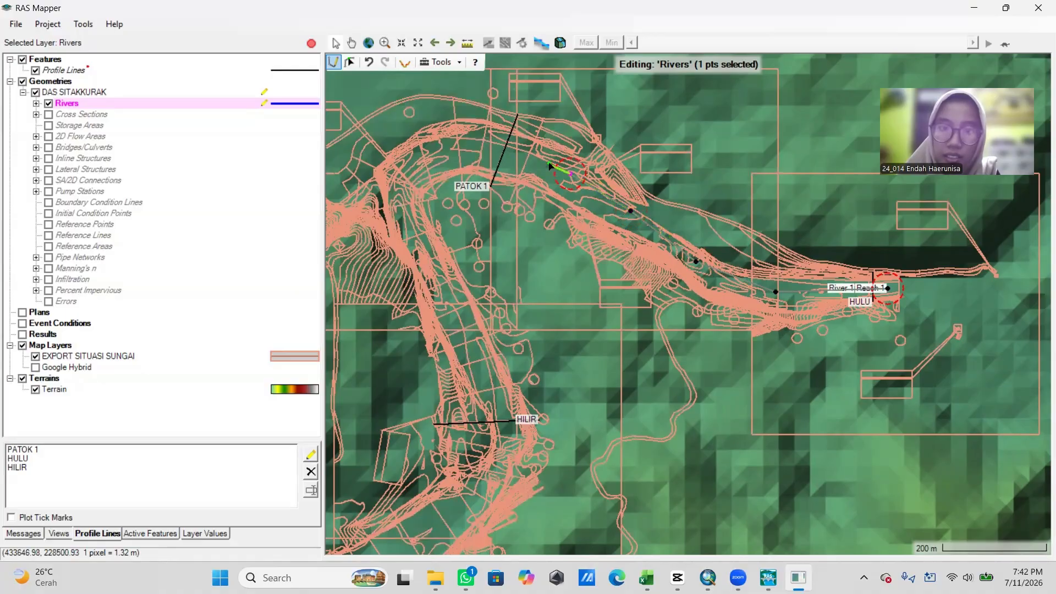
click(497, 157)
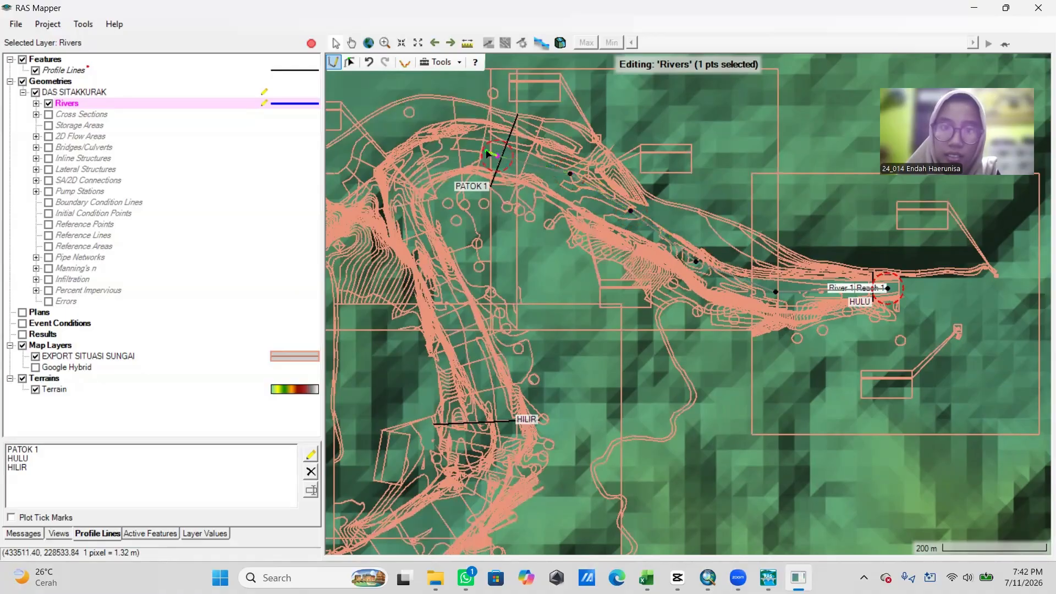
click(408, 167)
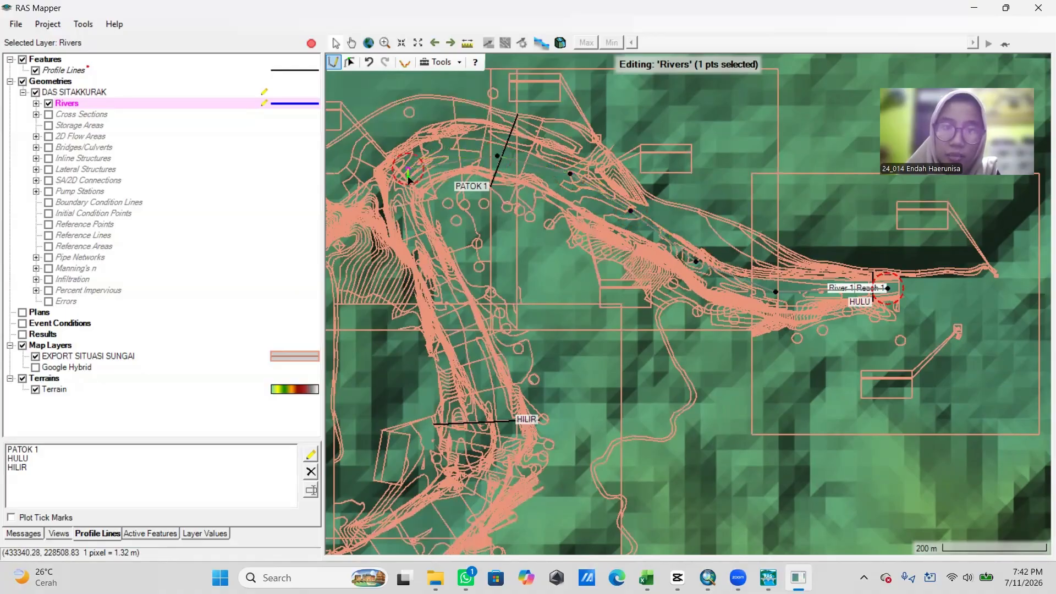
click(406, 218)
click(447, 302)
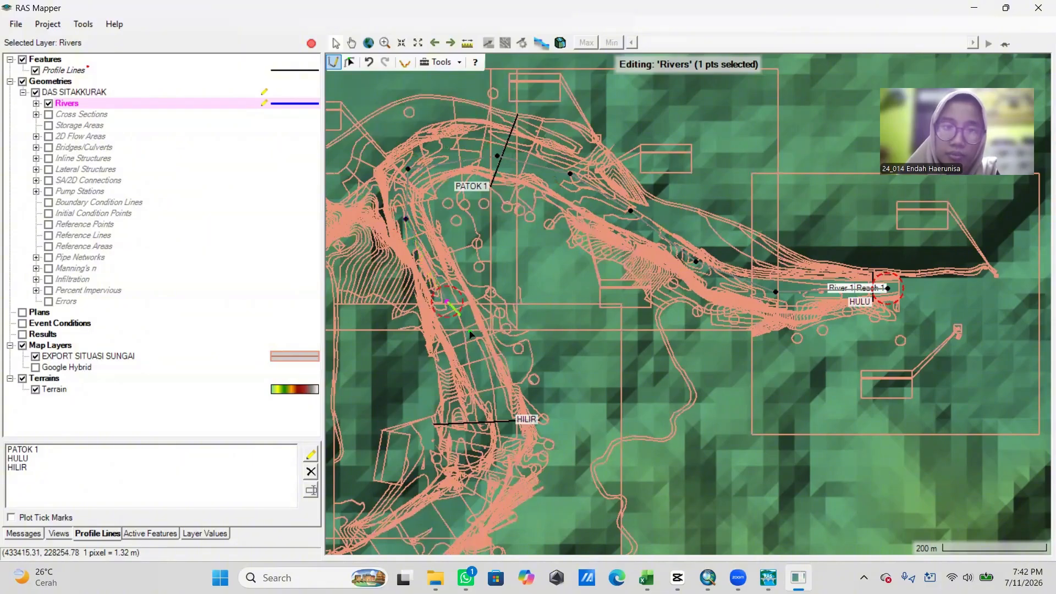
click(480, 386)
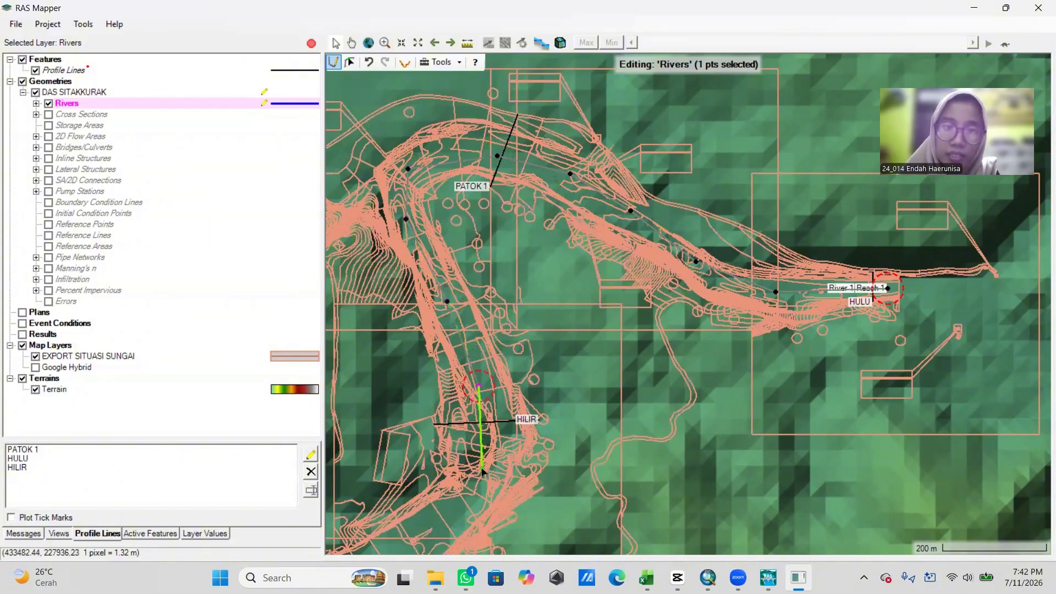
double_click(477, 439)
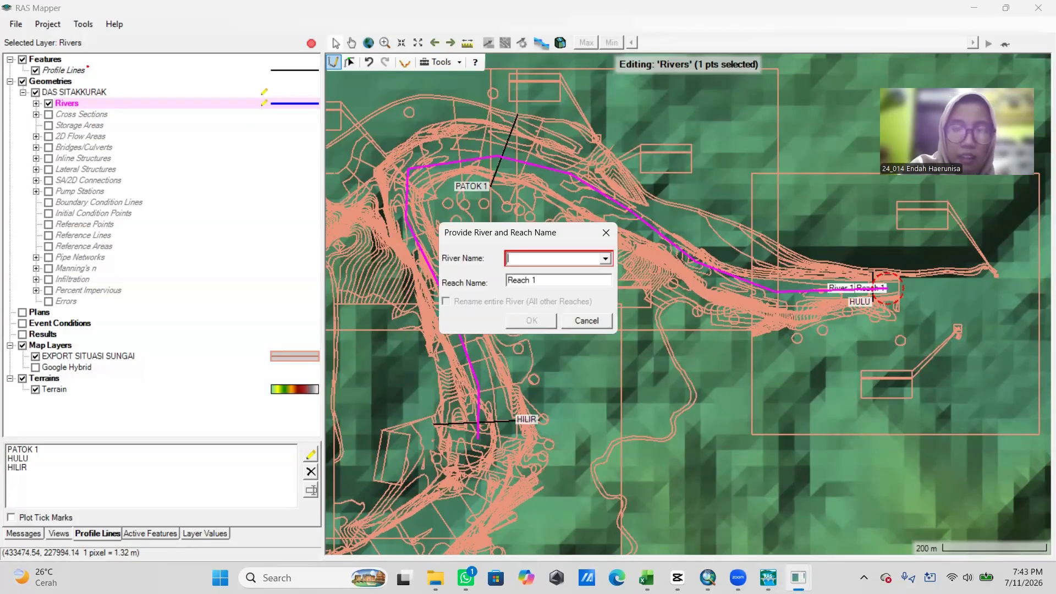
Step: Name the river SUNGAI SILAHAR and its reach SUNGAI UTAMA
text(SUNGAI SILAHAR)
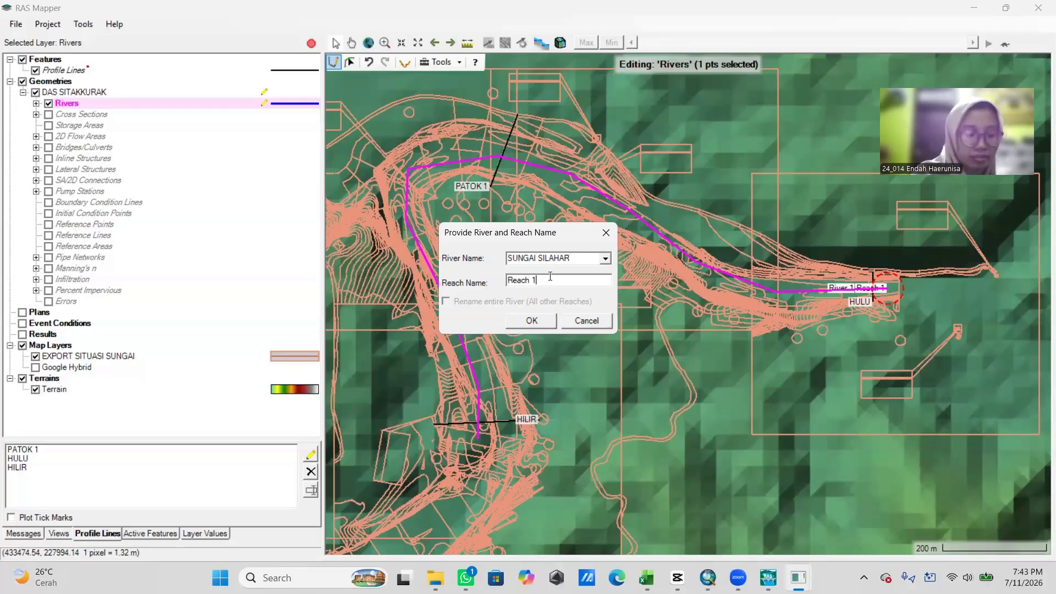
key(BackSpace)
key(BackSpace)
key(BackSpace)
key(BackSpace)
key(BackSpace)
key(BackSpace)
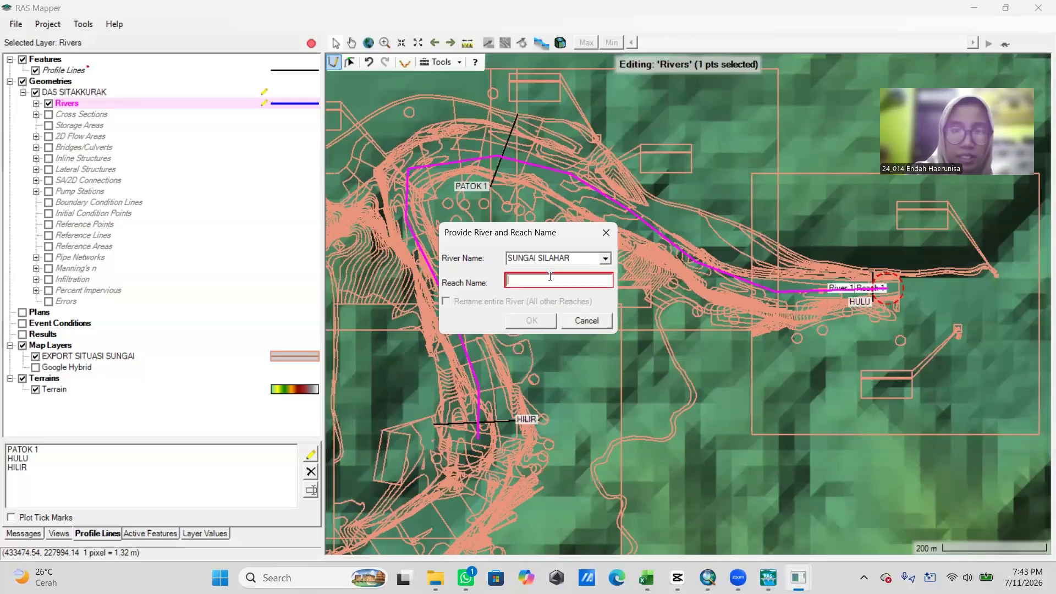
text(SUNGAI UTAMA)
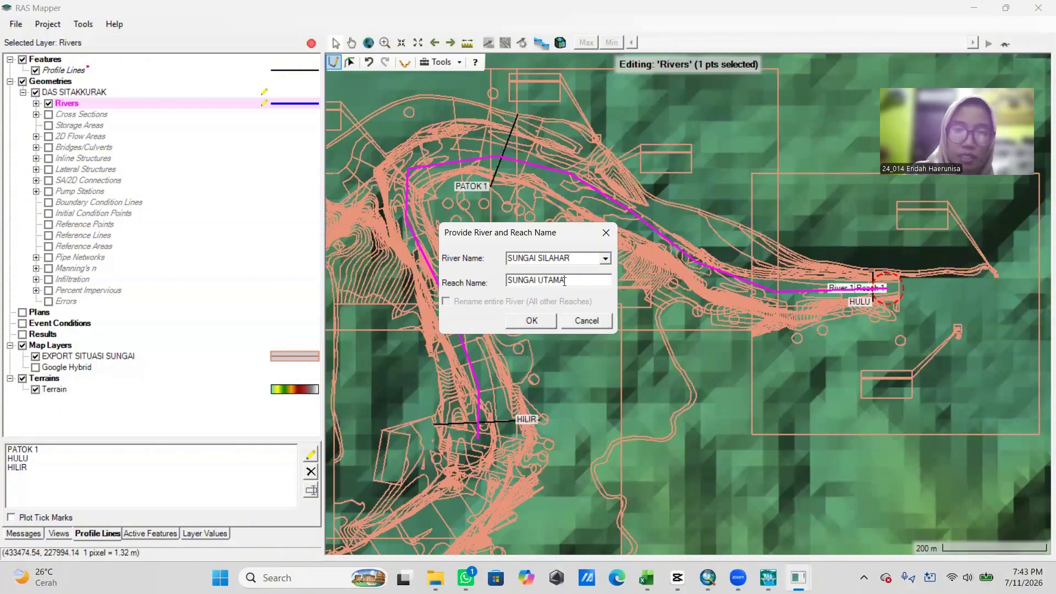
click(547, 319)
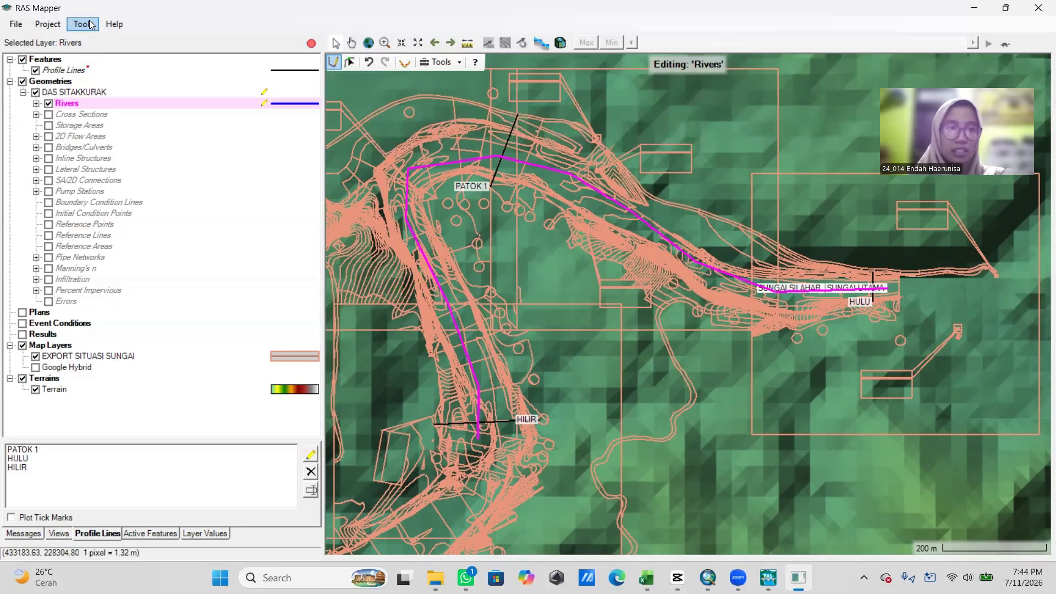
Step: Make Cross Sections the edited layer and draw a cross section along the HILIR profile line from the east to the west bank
click(93, 116)
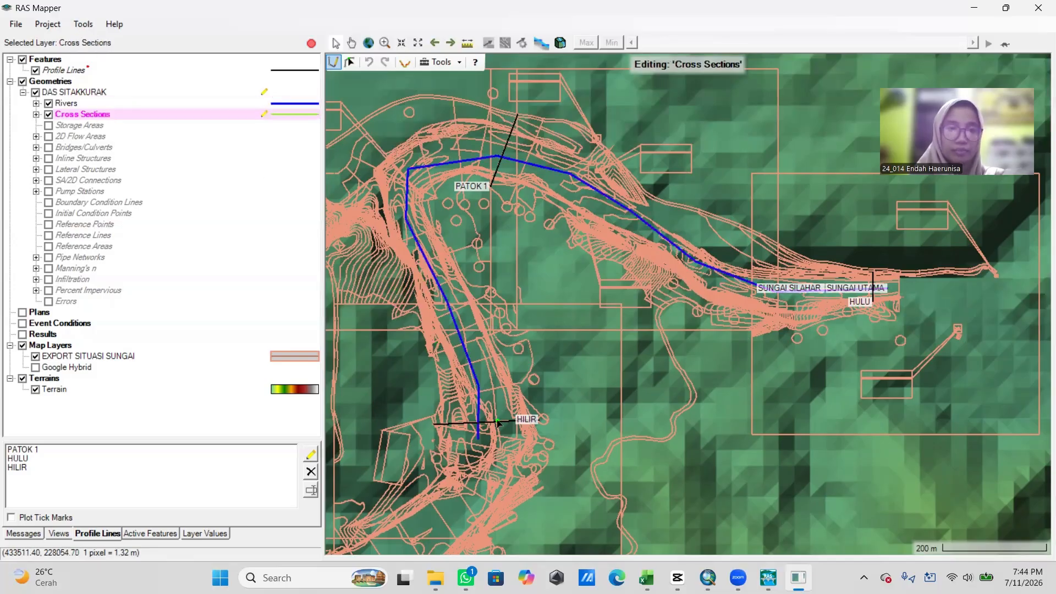
scroll(513, 429, up, 2)
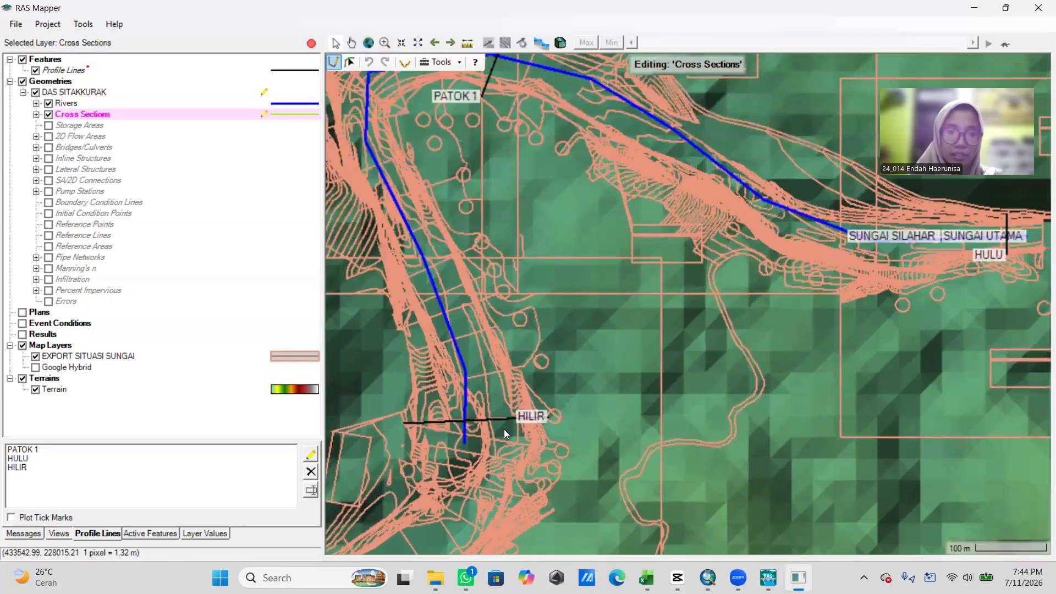
scroll(505, 431, up, 1)
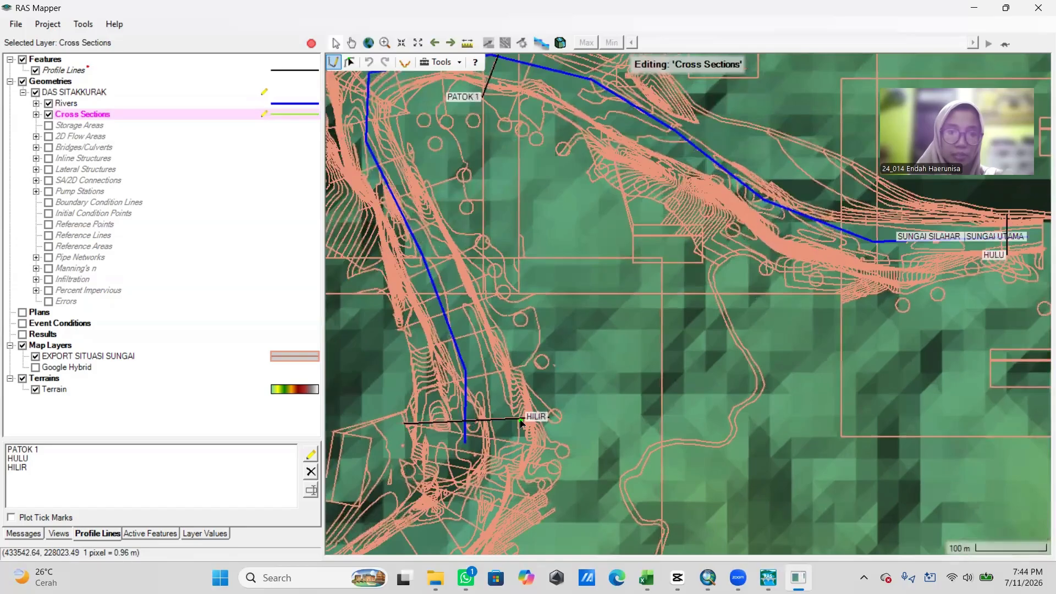
click(549, 418)
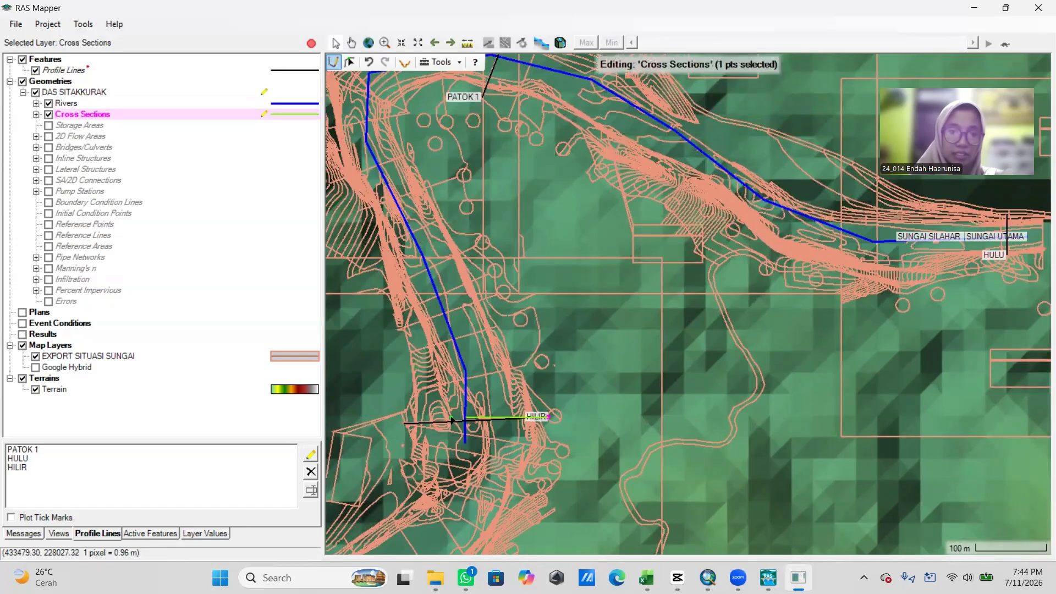
click(405, 424)
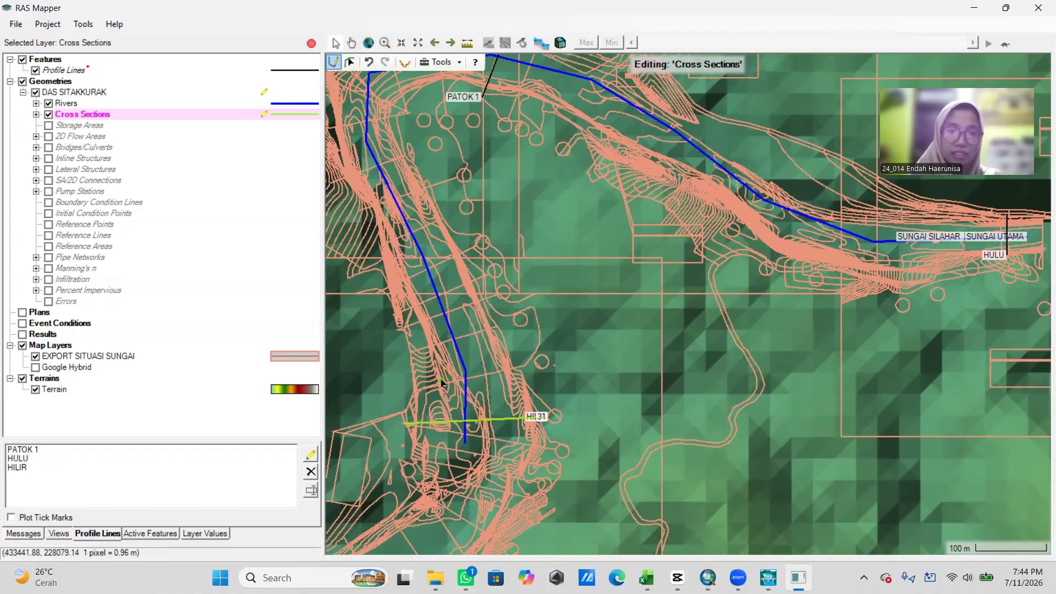
Step: Draw two cross sections from the east to the west bank, spaced upstream of the one at HILIR
click(526, 366)
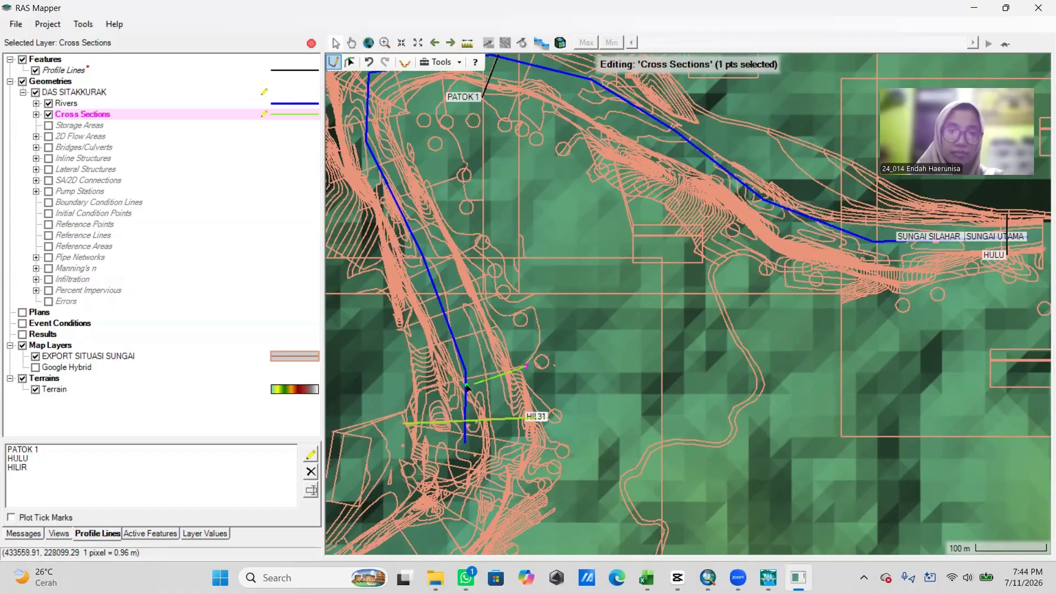
double_click(416, 389)
click(498, 327)
double_click(411, 352)
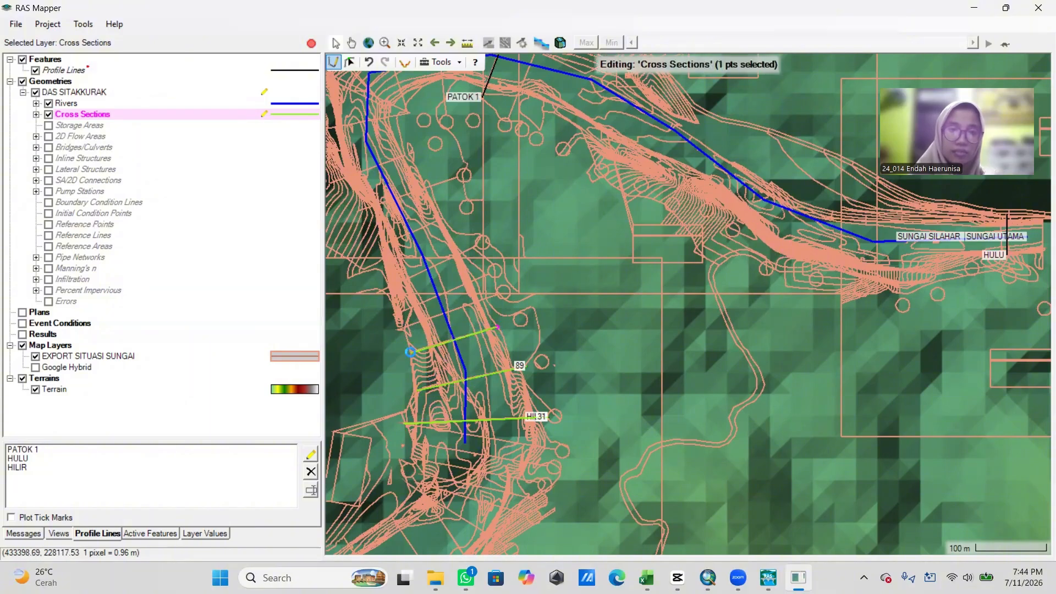
Step: Add the fourth and fifth cross sections farther upstream along the southern river leg, each from the east to the west bank
drag(440, 317, 491, 406)
click(547, 386)
double_click(462, 413)
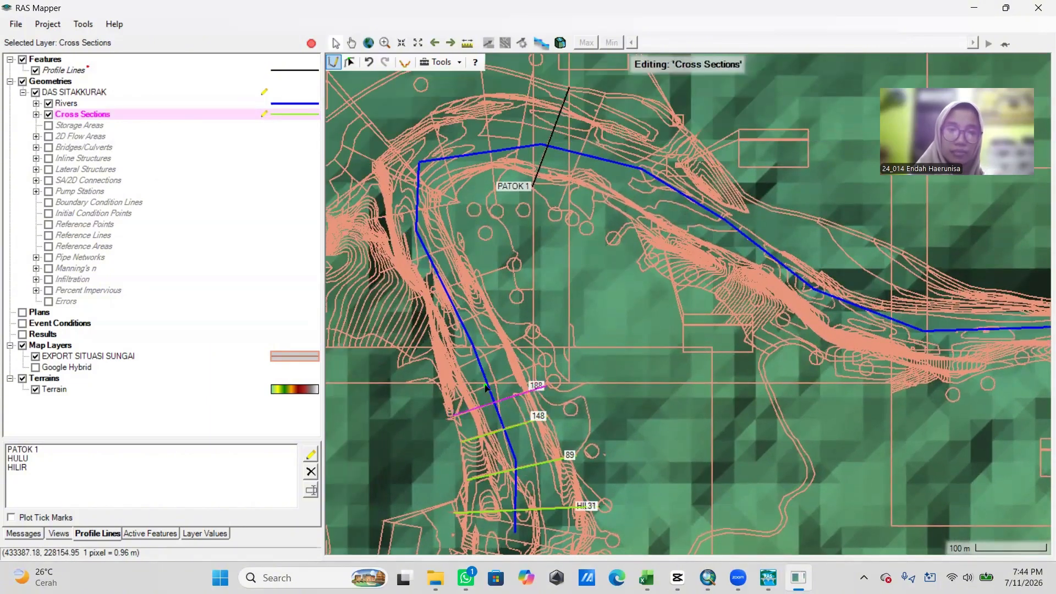
click(537, 365)
double_click(451, 401)
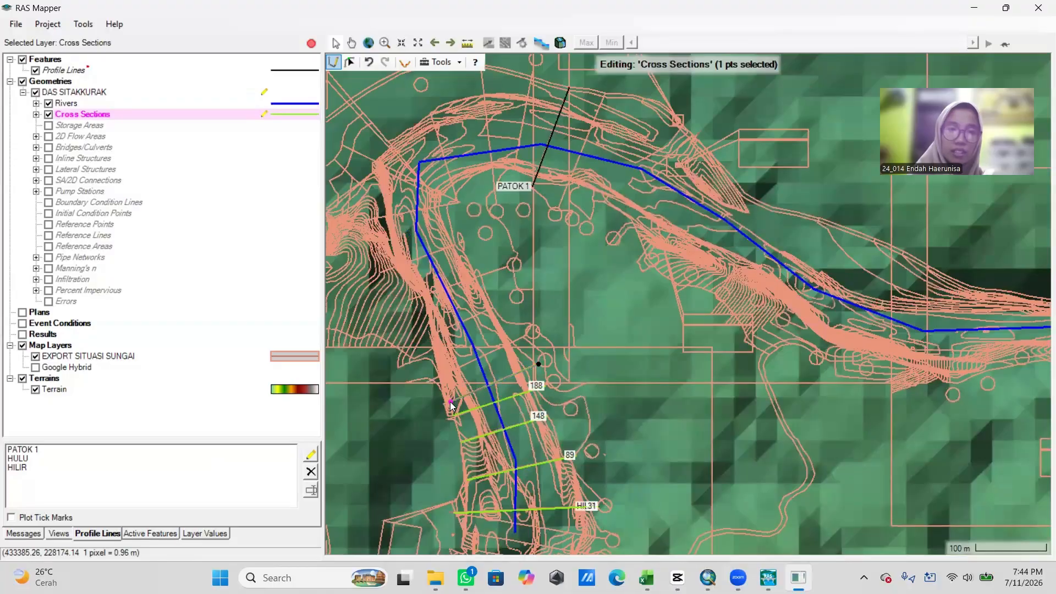
Step: Draw four cross sections from the east to the west bank, spaced upstream along the southern river leg toward the bend
click(523, 337)
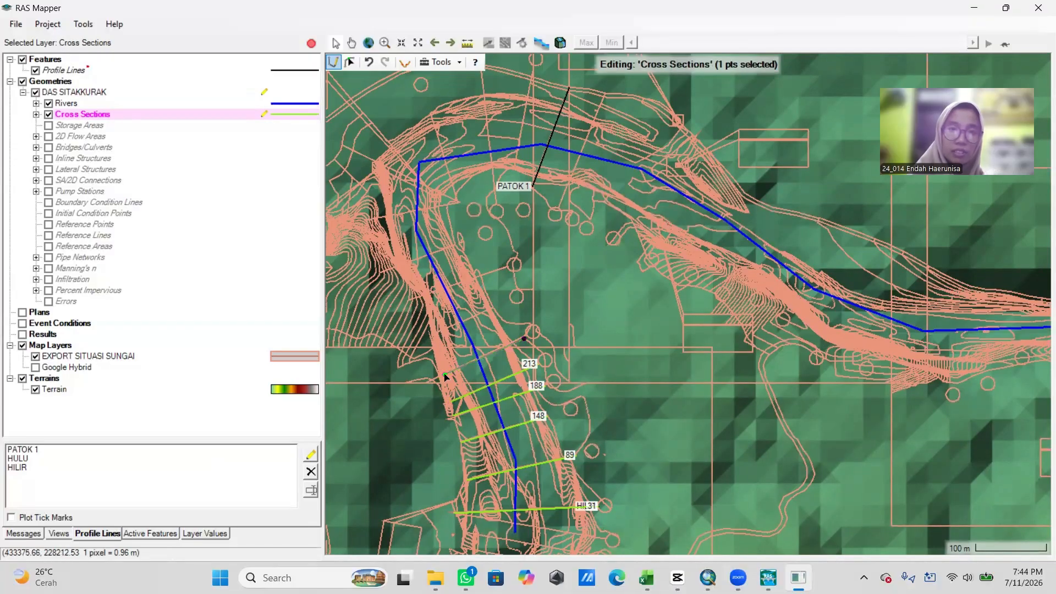
double_click(444, 373)
click(494, 367)
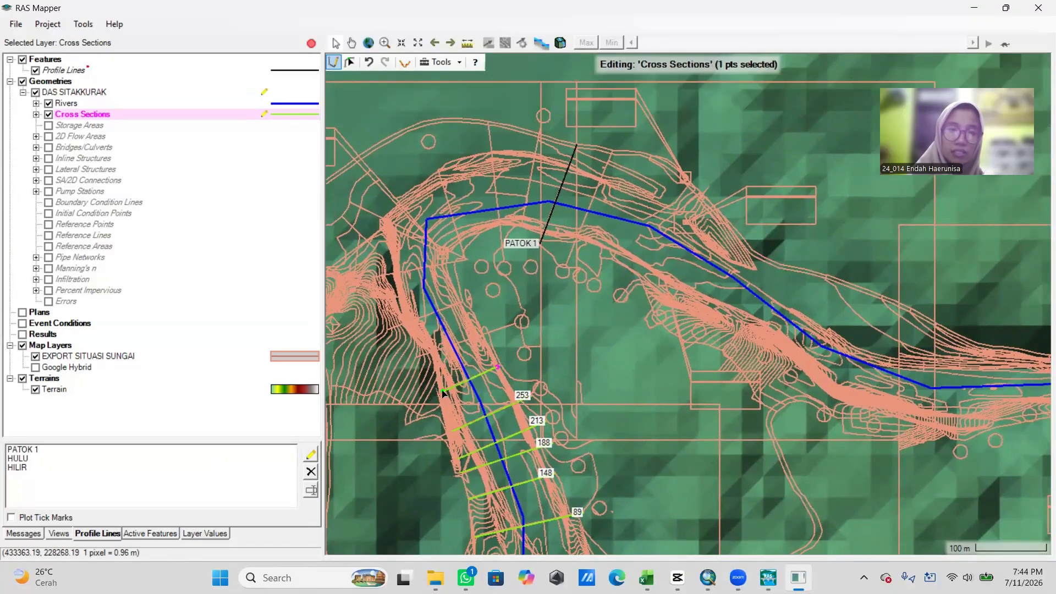
double_click(446, 393)
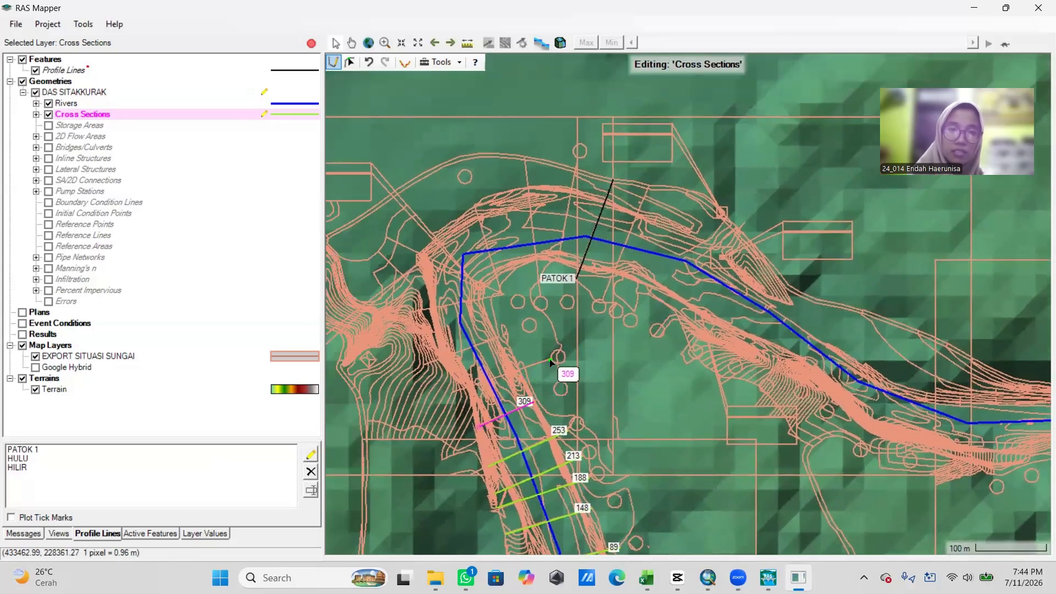
click(552, 361)
double_click(450, 393)
click(498, 339)
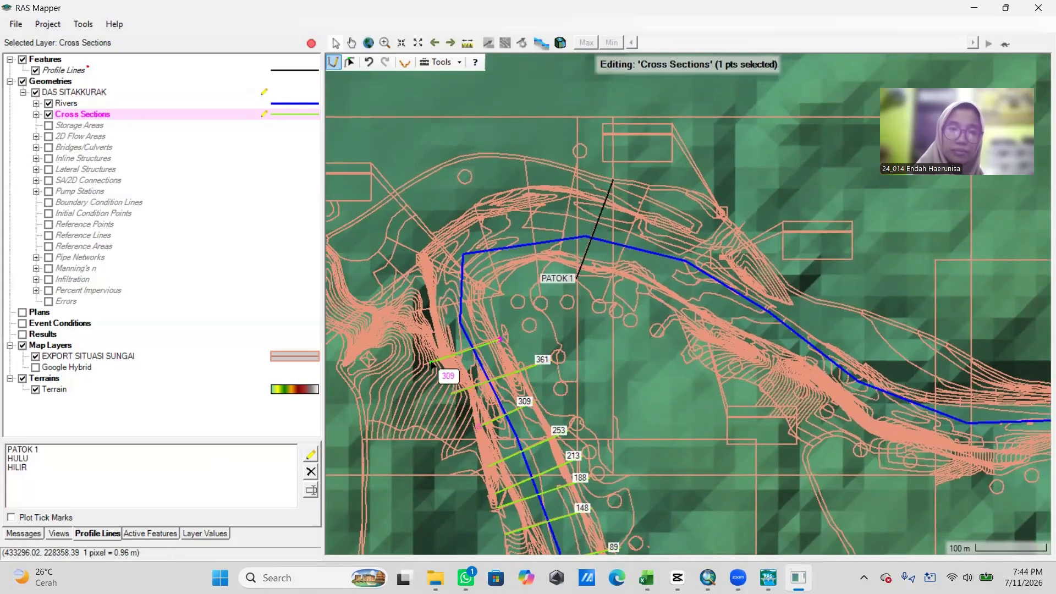
double_click(426, 365)
Step: Draw three cross sections fanning around the river bend's western corner, each from the inner bank to the outer bank
drag(499, 336, 503, 384)
click(502, 356)
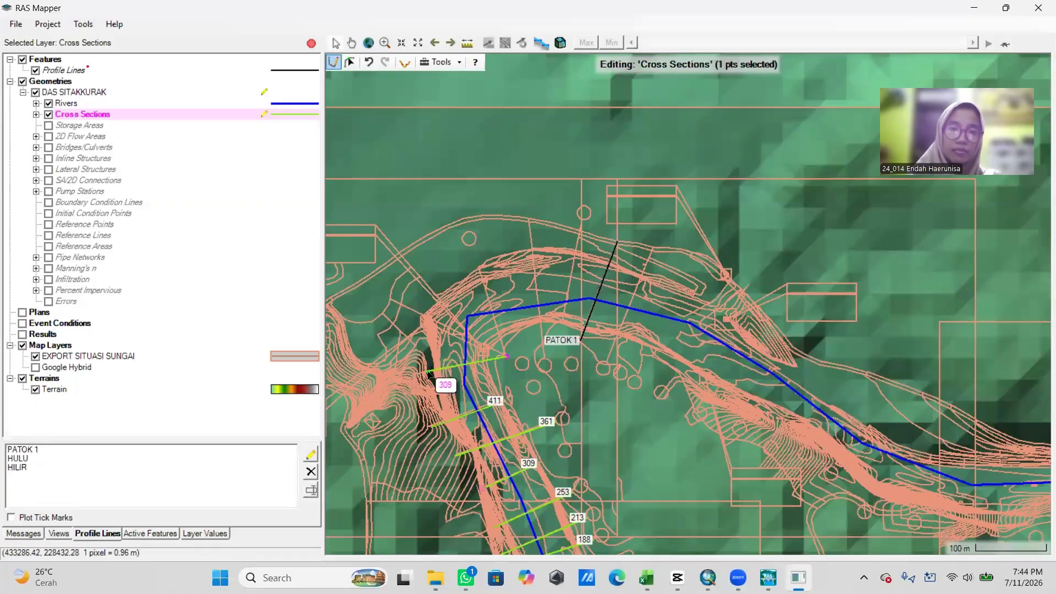
double_click(417, 374)
click(506, 354)
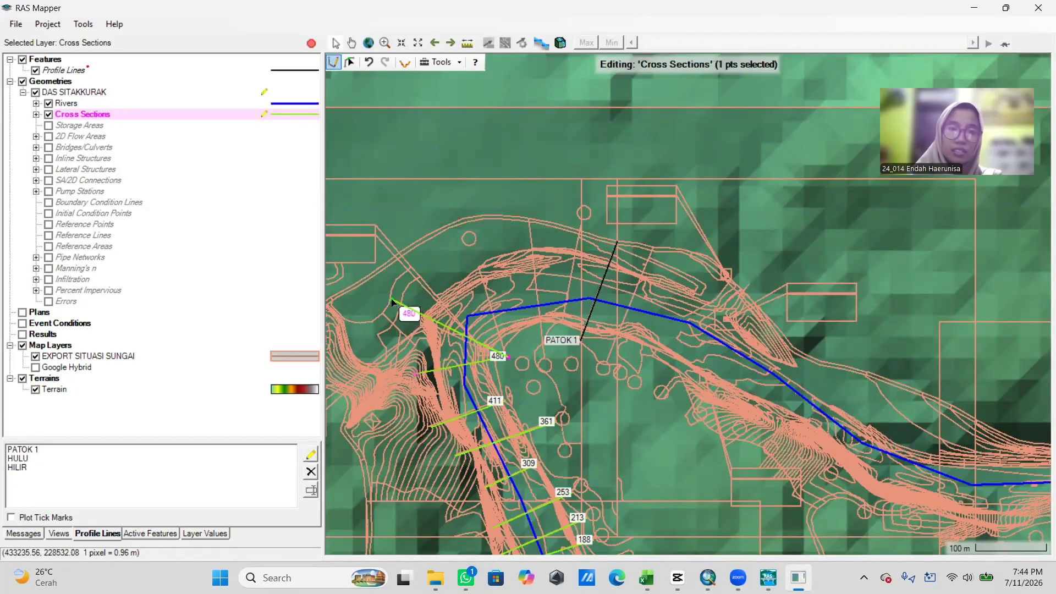
double_click(392, 300)
click(506, 350)
double_click(480, 269)
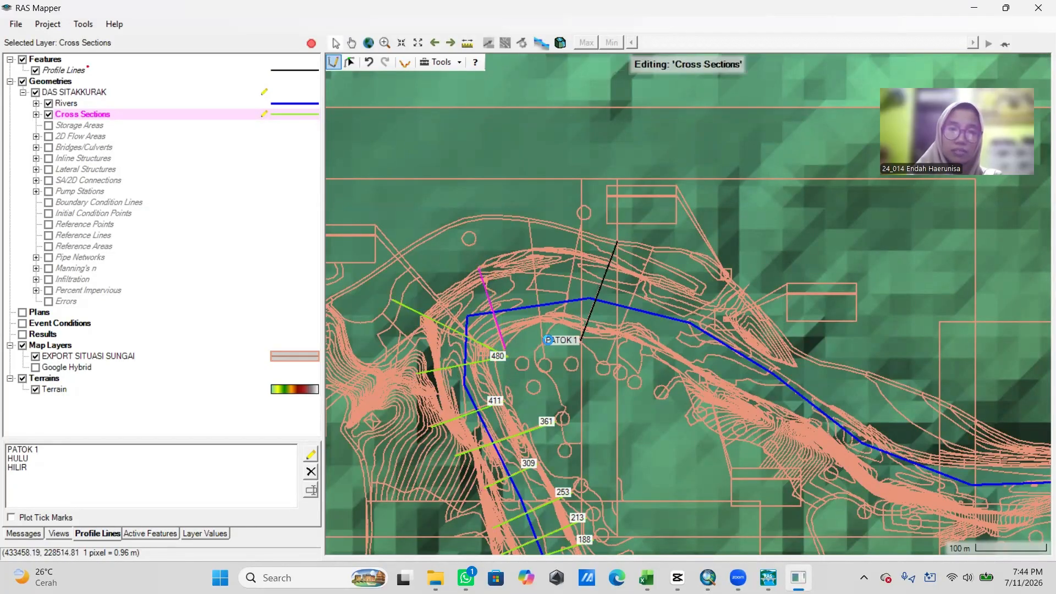
Step: Draw cross sections over the top of the bend just west of PATOK 1, from the inner bank to the outer bank
click(544, 354)
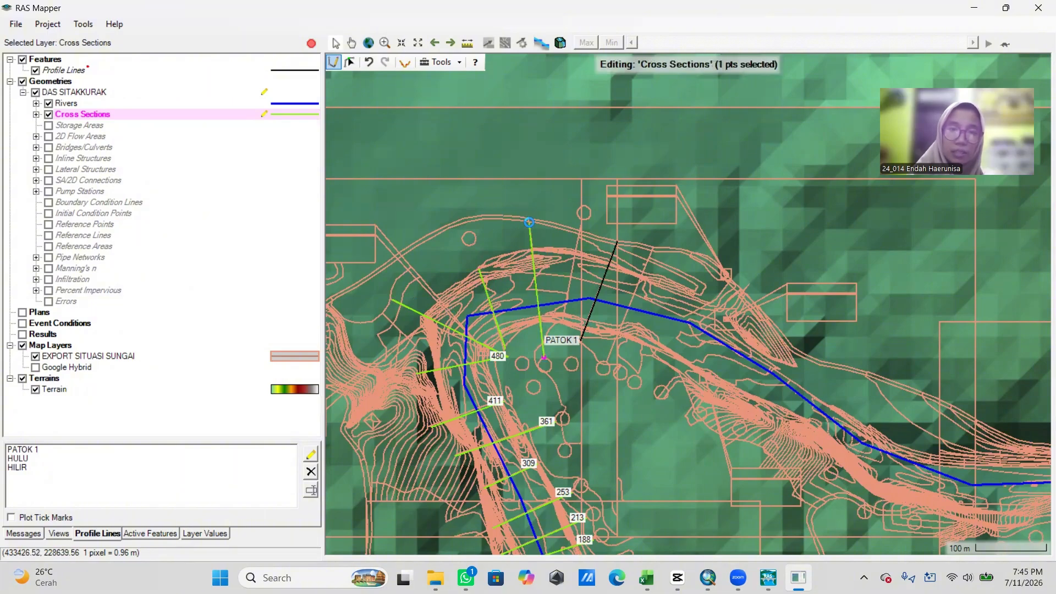
double_click(529, 221)
click(547, 353)
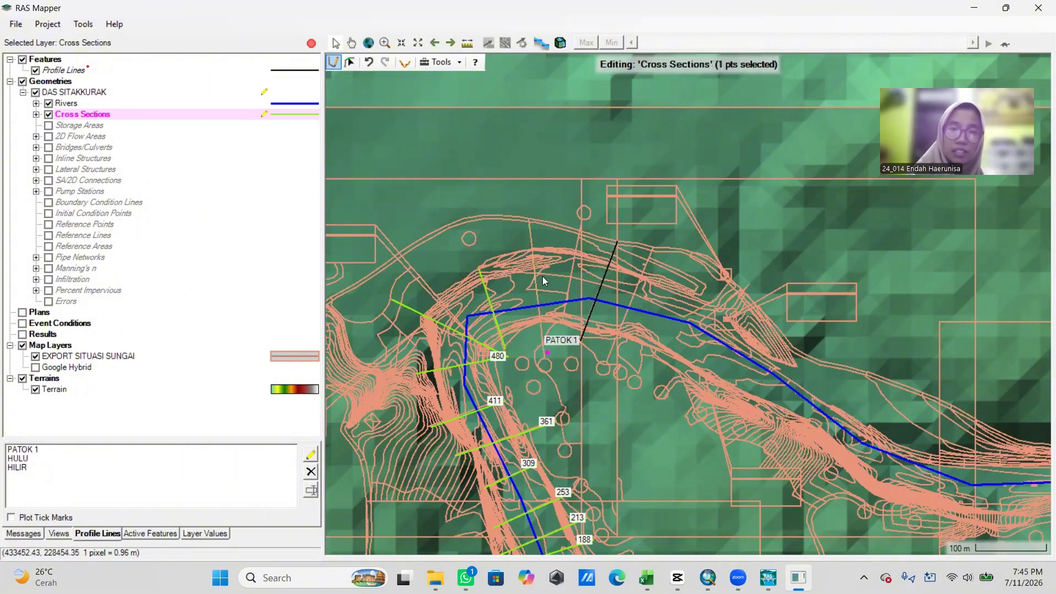
double_click(529, 220)
click(562, 321)
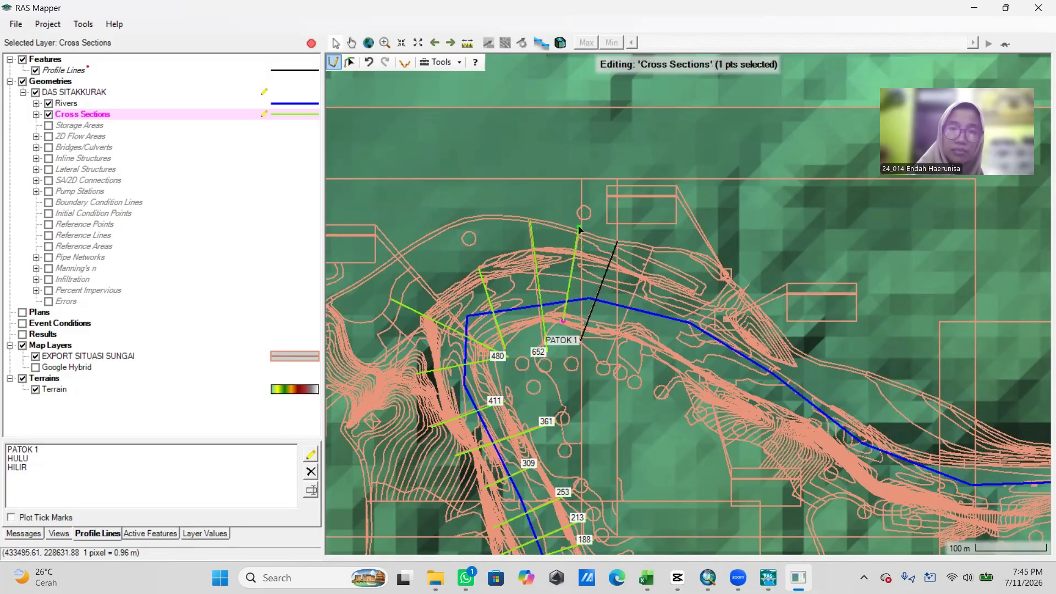
double_click(579, 228)
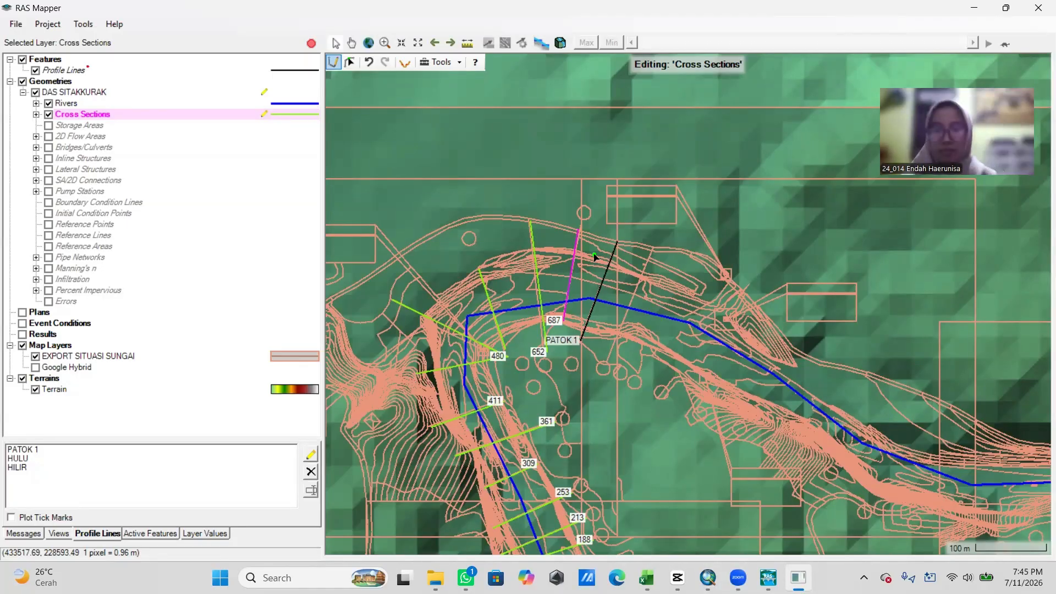
Step: Draw one cross section just east of PATOK 1 and another along the PATOK 1 profile line, both from south to north bank
click(606, 362)
double_click(653, 251)
drag(662, 384, 677, 236)
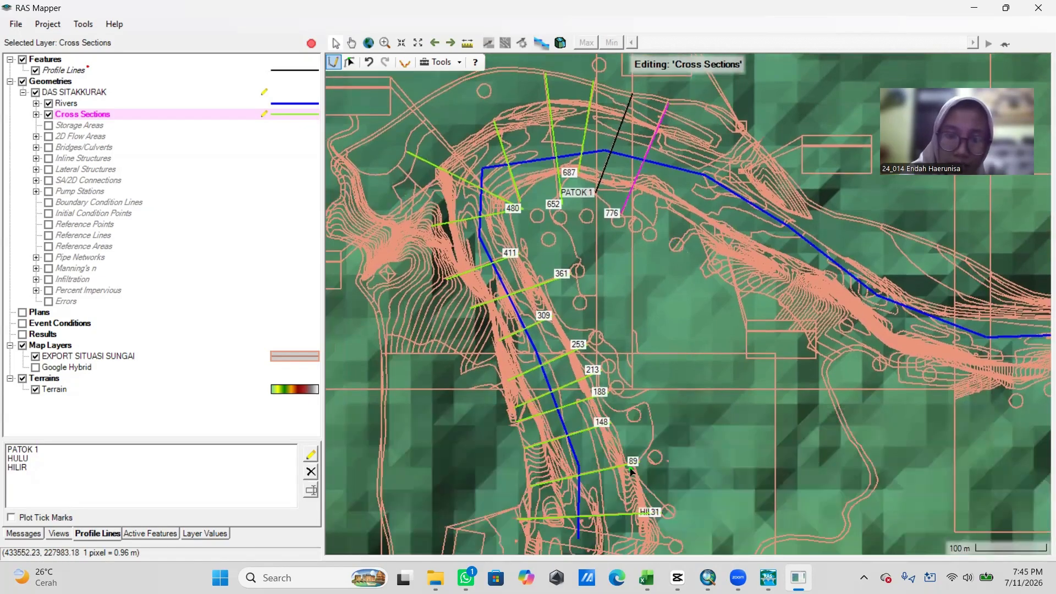
click(569, 308)
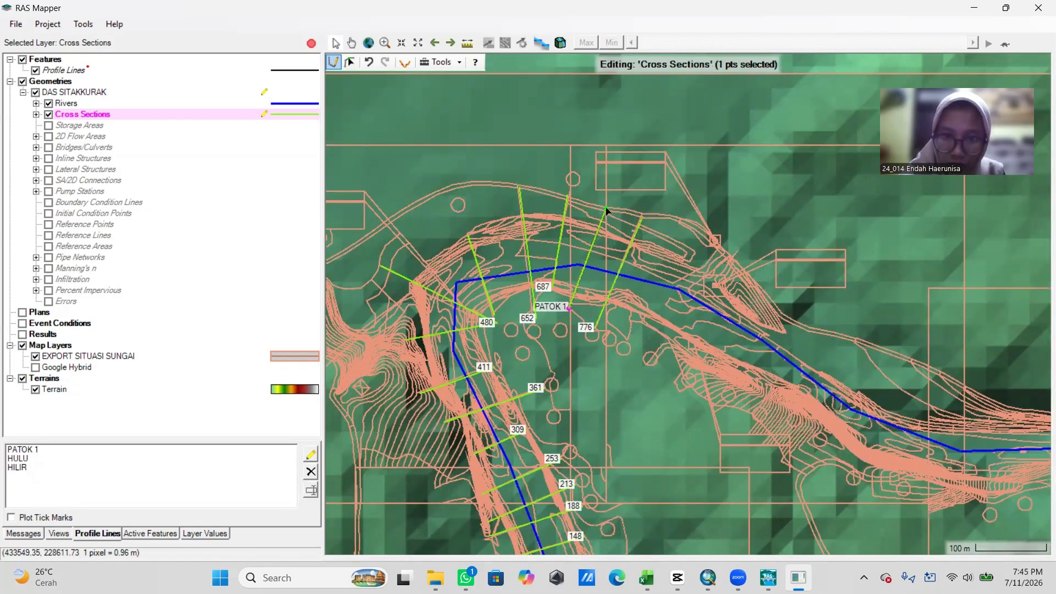
double_click(606, 210)
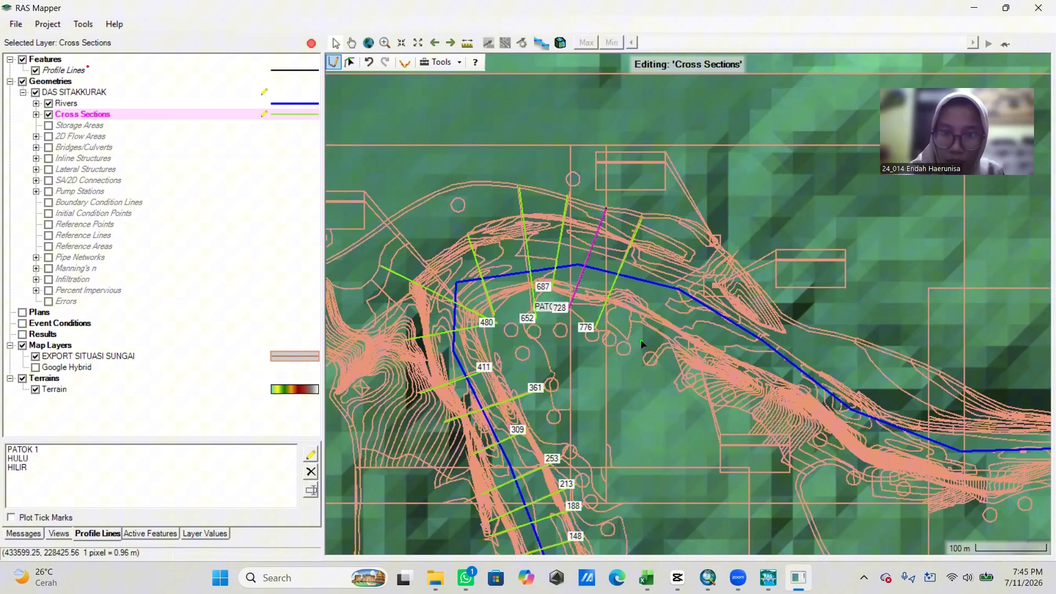
Step: Draw three closely spaced cross sections upstream of the one just east of PATOK 1, each from the south to the north bank
click(613, 334)
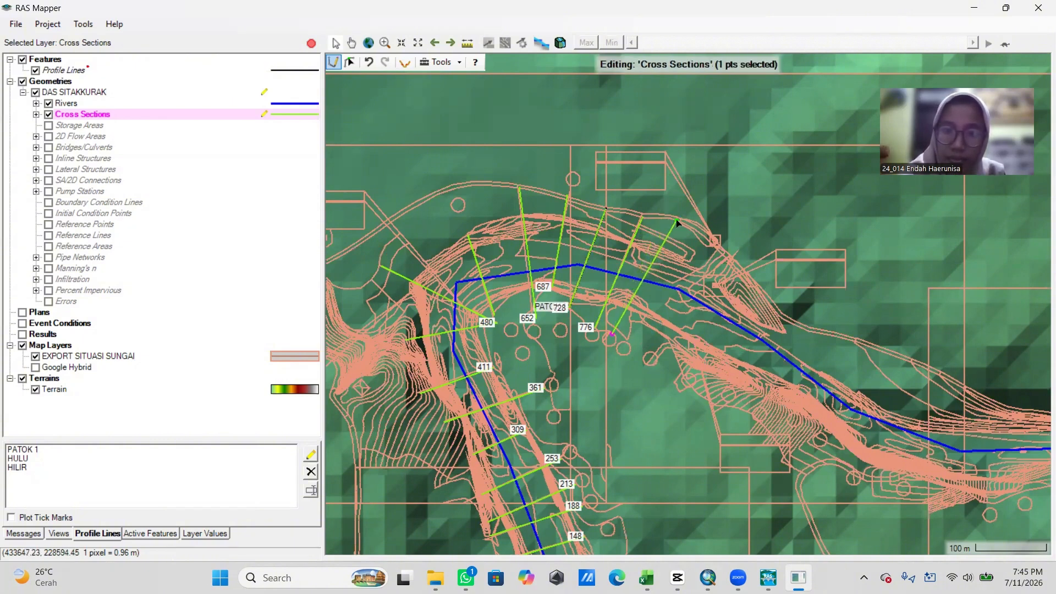
double_click(677, 223)
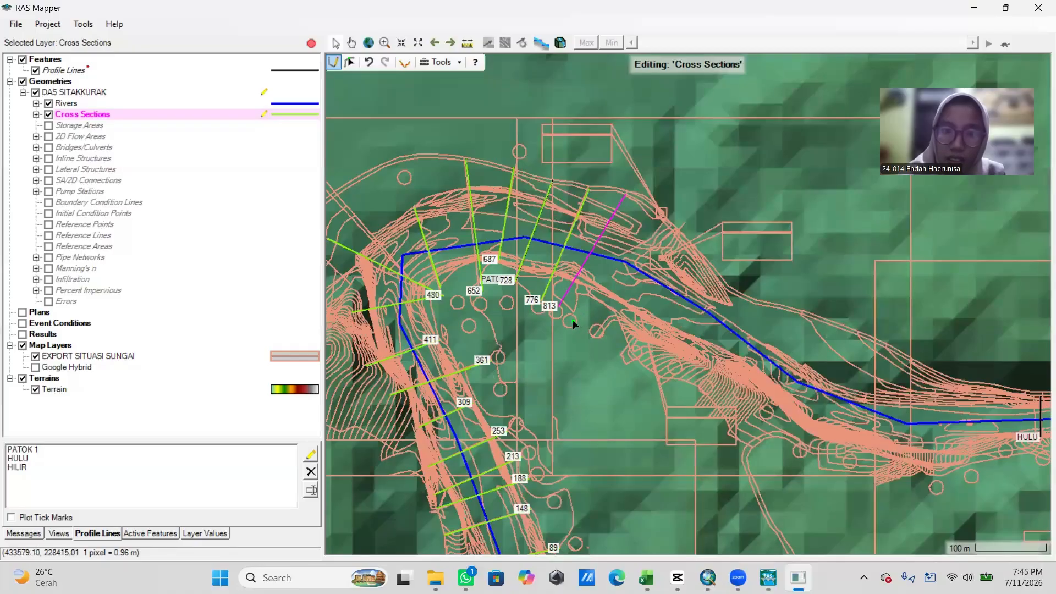
click(573, 325)
double_click(640, 225)
click(597, 330)
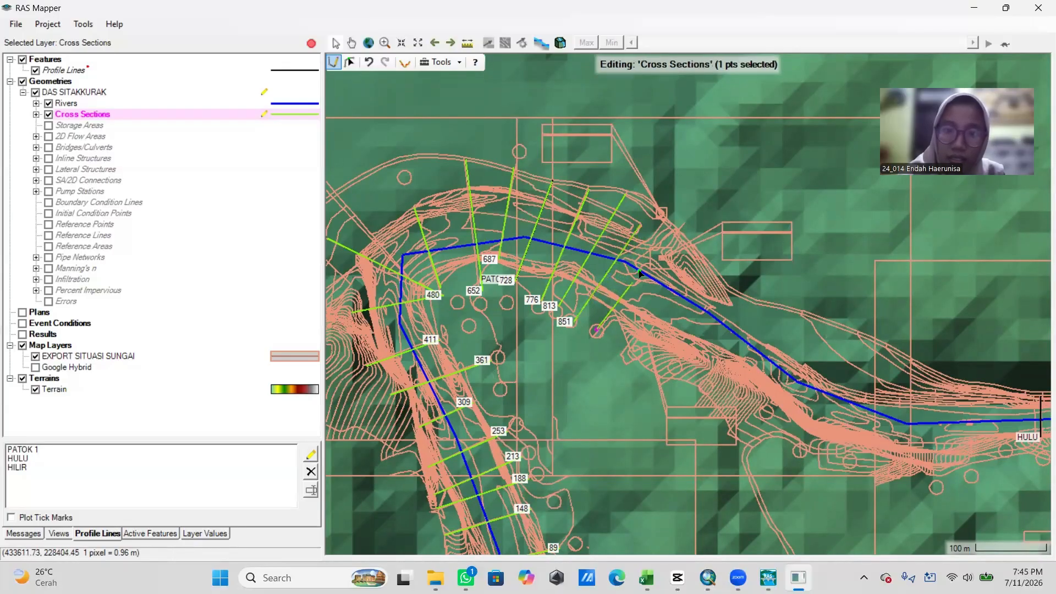
double_click(663, 241)
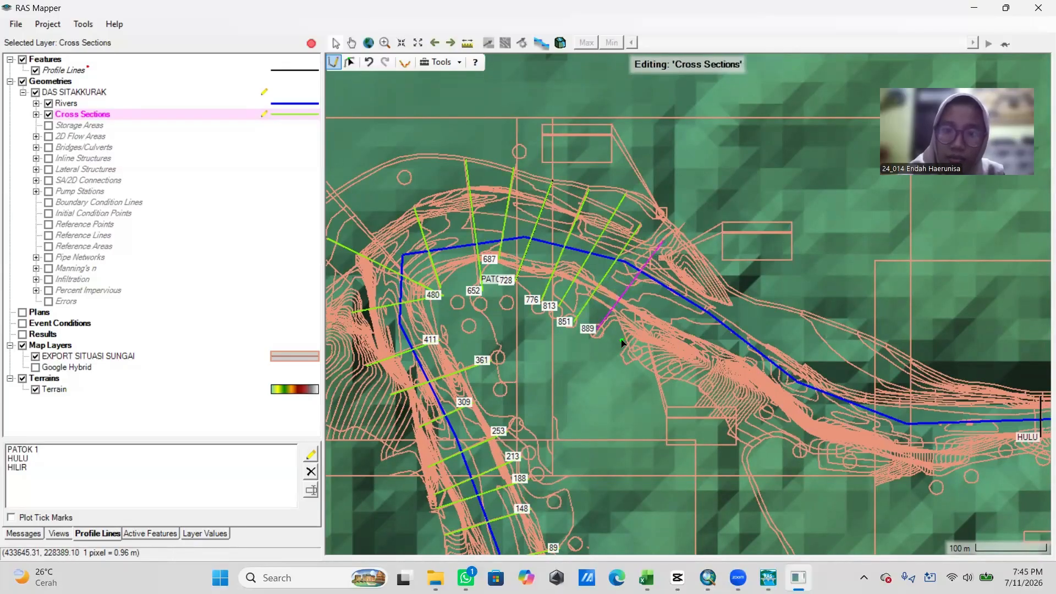
Step: Add three cross sections from south to north bank along the start of the diagonal river stretch southeast of the bend
click(622, 341)
double_click(683, 259)
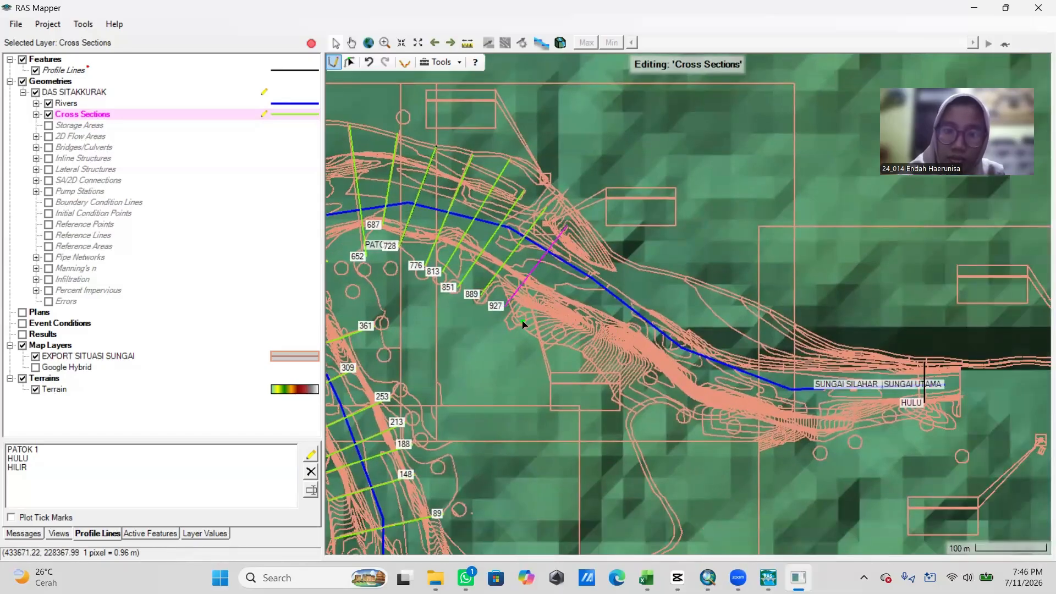
click(521, 321)
double_click(580, 246)
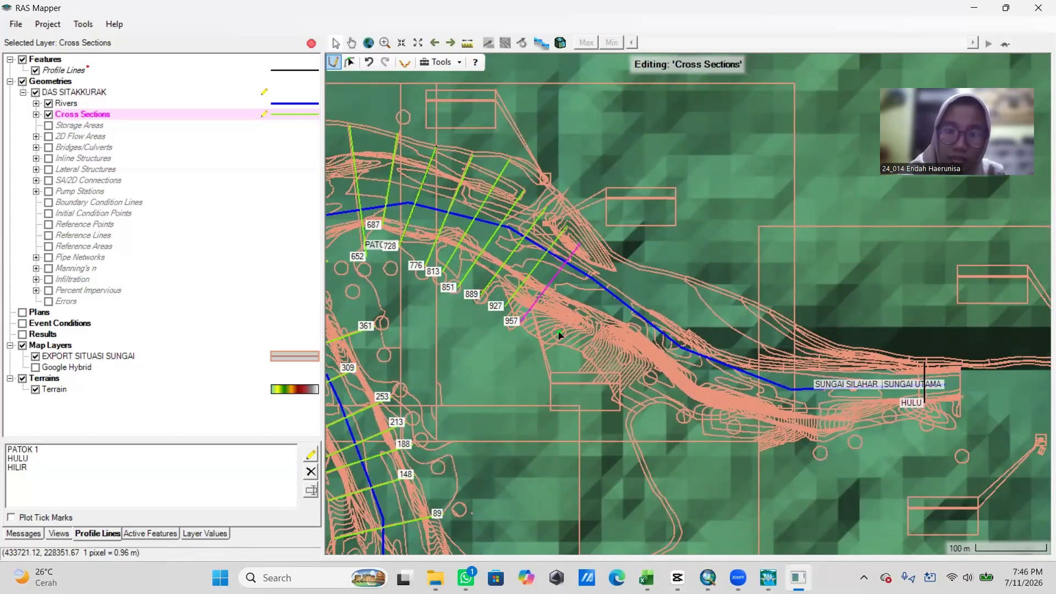
click(560, 333)
double_click(599, 261)
Step: Add three cross sections over the rest of the diagonal stretch, up to the centreline vertex where the river turns more easterly
drag(620, 354, 534, 325)
click(502, 323)
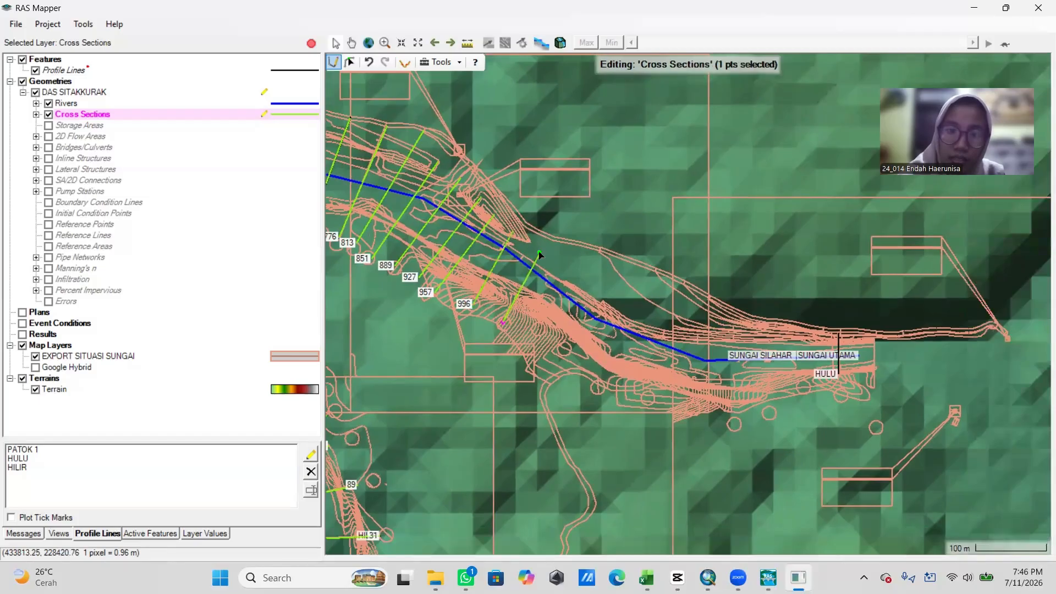
double_click(540, 240)
click(541, 329)
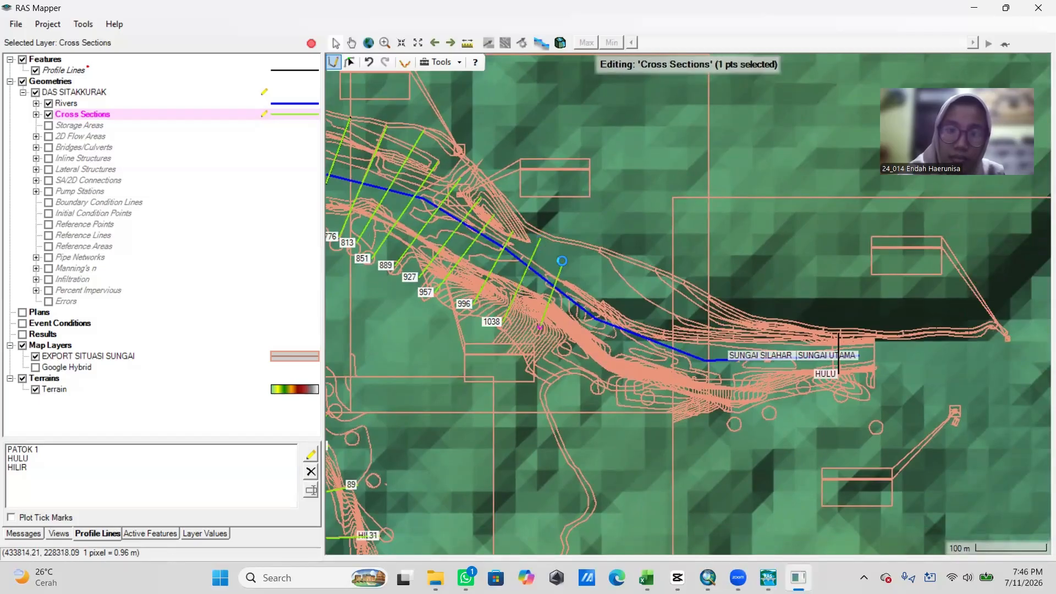
double_click(571, 246)
click(565, 348)
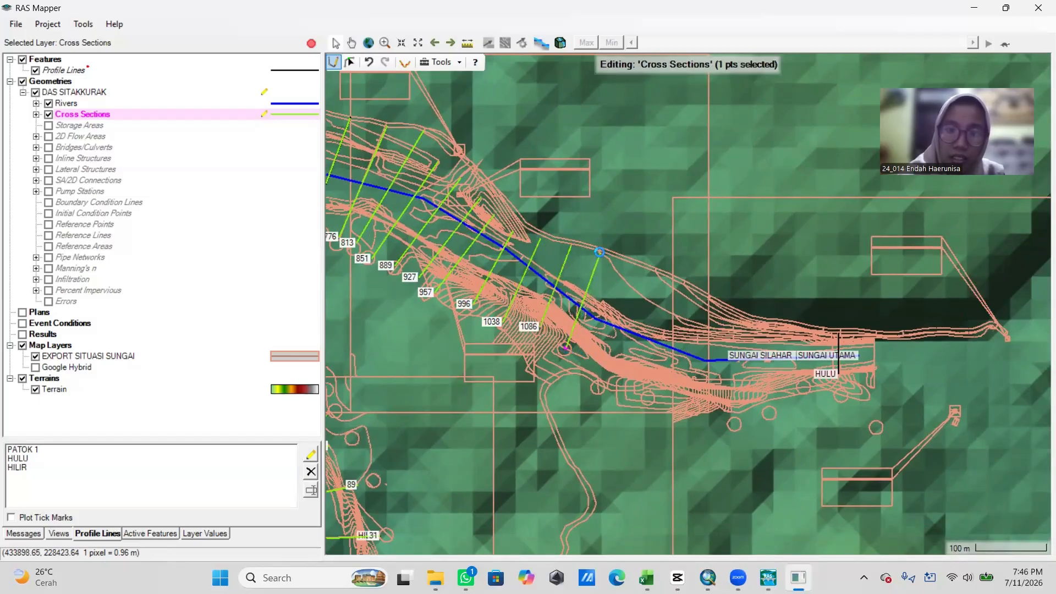
key(Escape)
click(565, 349)
double_click(601, 253)
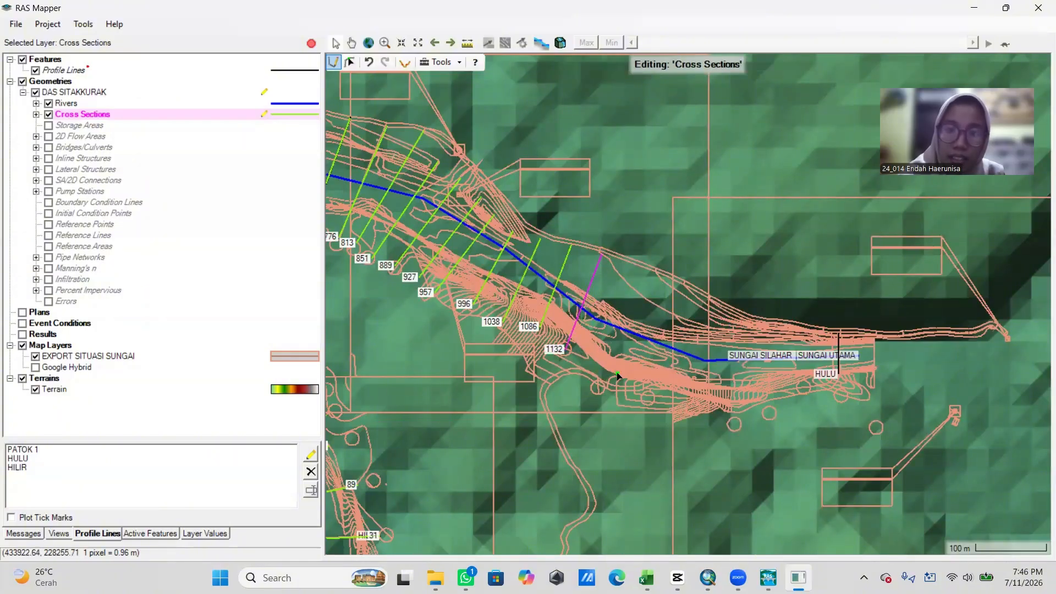
Step: Draw three wider-spaced cross sections from south to north bank between that centreline vertex and the last vertex before HULU
click(597, 385)
double_click(620, 263)
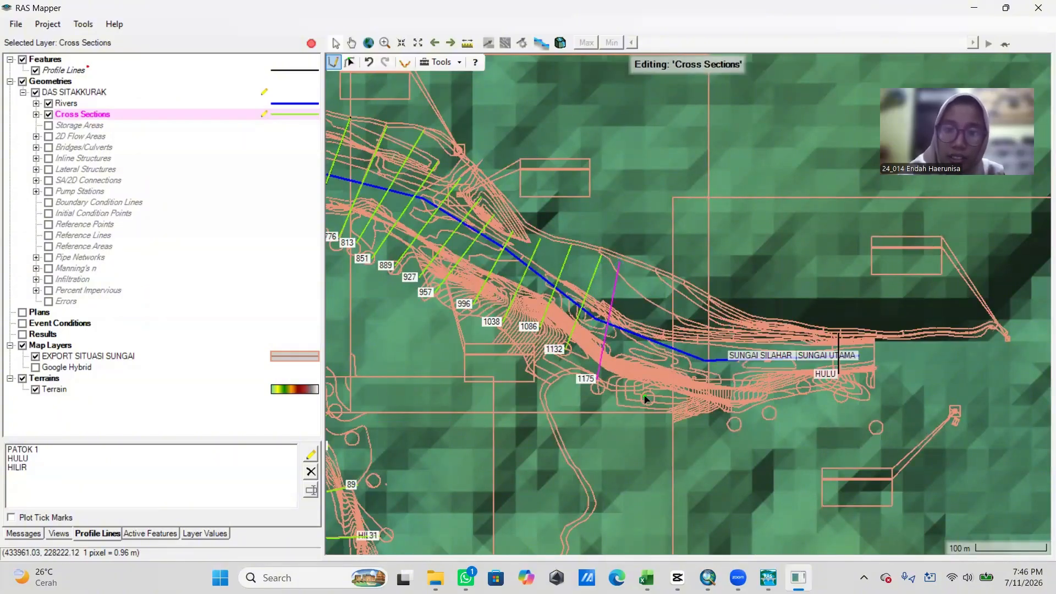
click(646, 386)
double_click(642, 271)
click(694, 402)
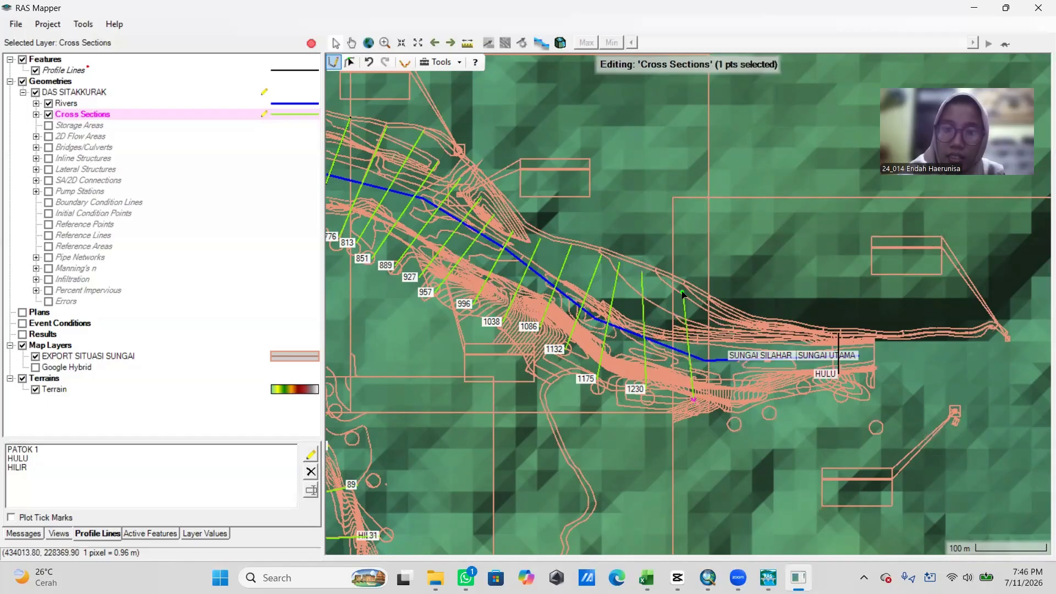
double_click(684, 293)
Step: Draw three cross sections along the easternmost river stretch and a final one along the HULU profile line, from south to north bank
click(732, 417)
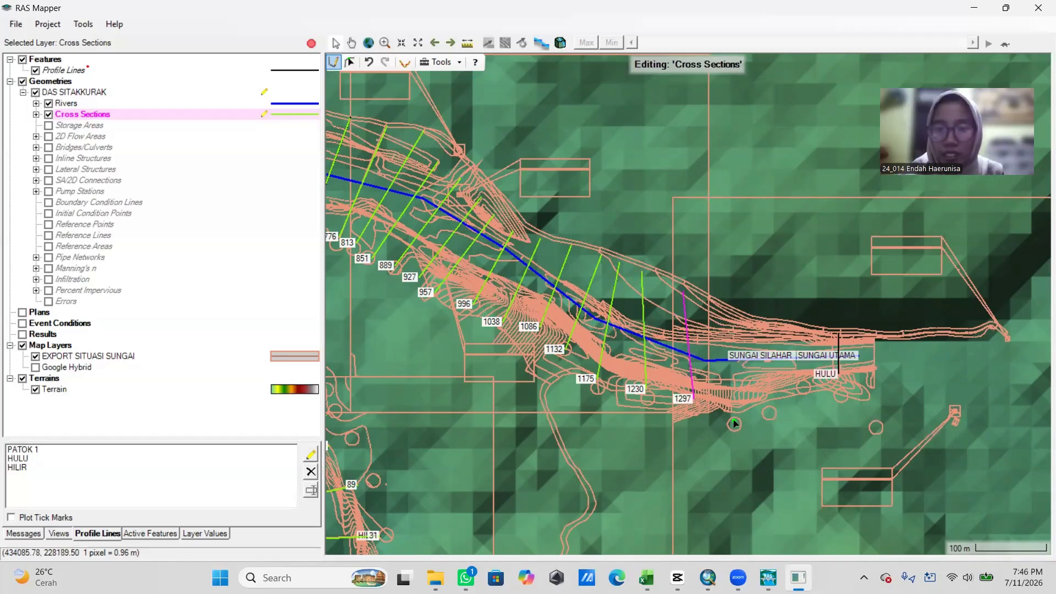
double_click(724, 309)
click(769, 409)
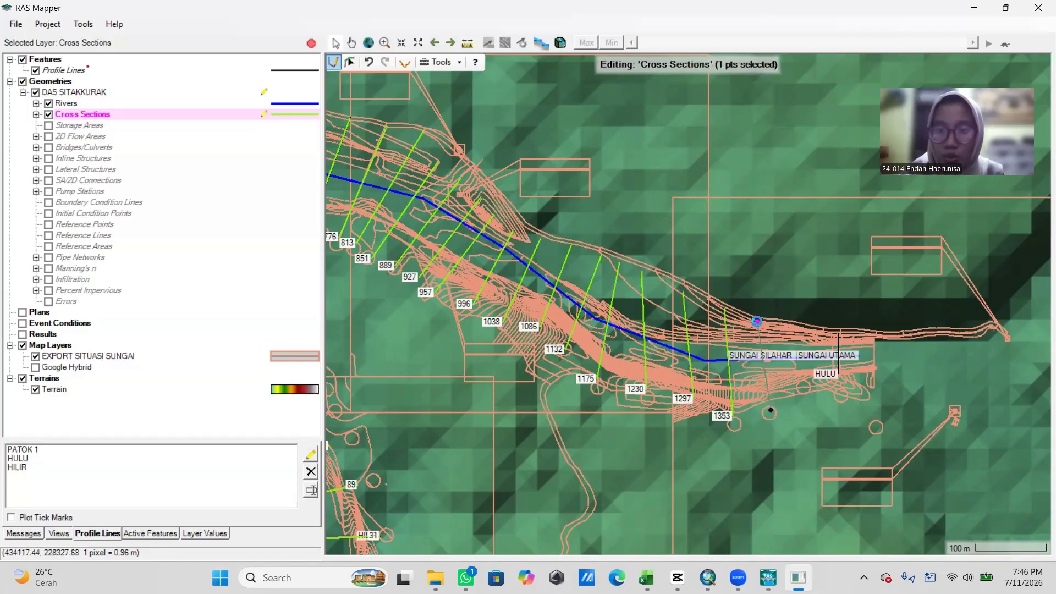
double_click(758, 321)
click(806, 387)
double_click(792, 330)
click(840, 376)
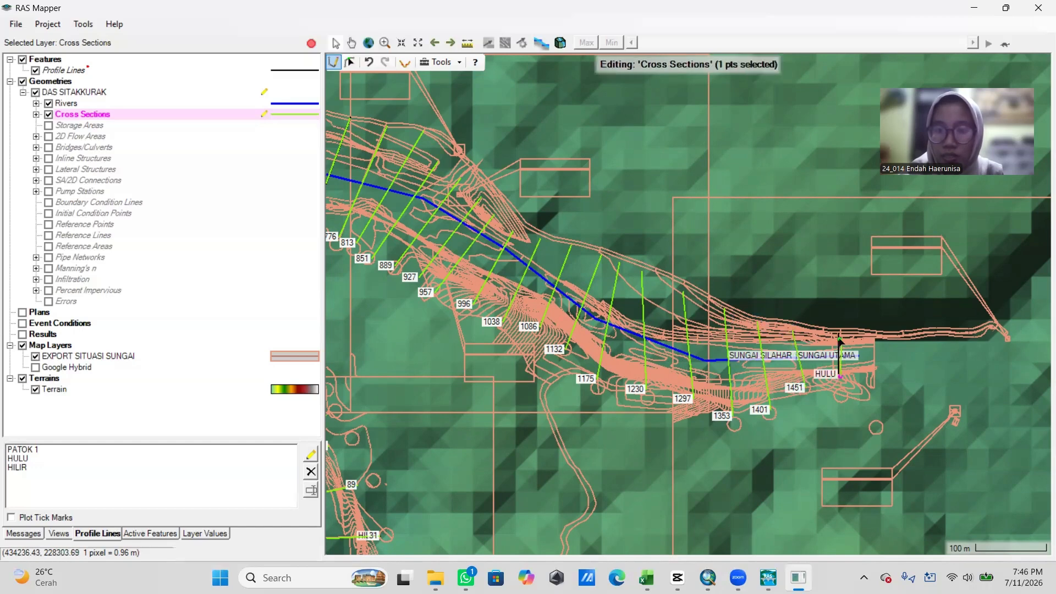
double_click(839, 333)
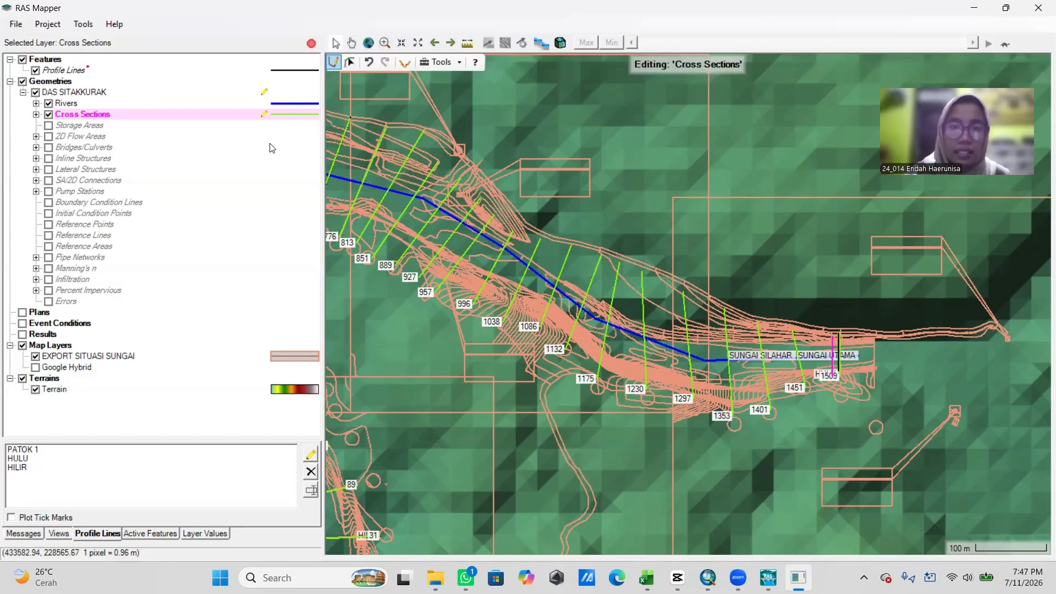
Step: Stop editing the DAS SITAKKURAK geometry and save its edits
click(332, 60)
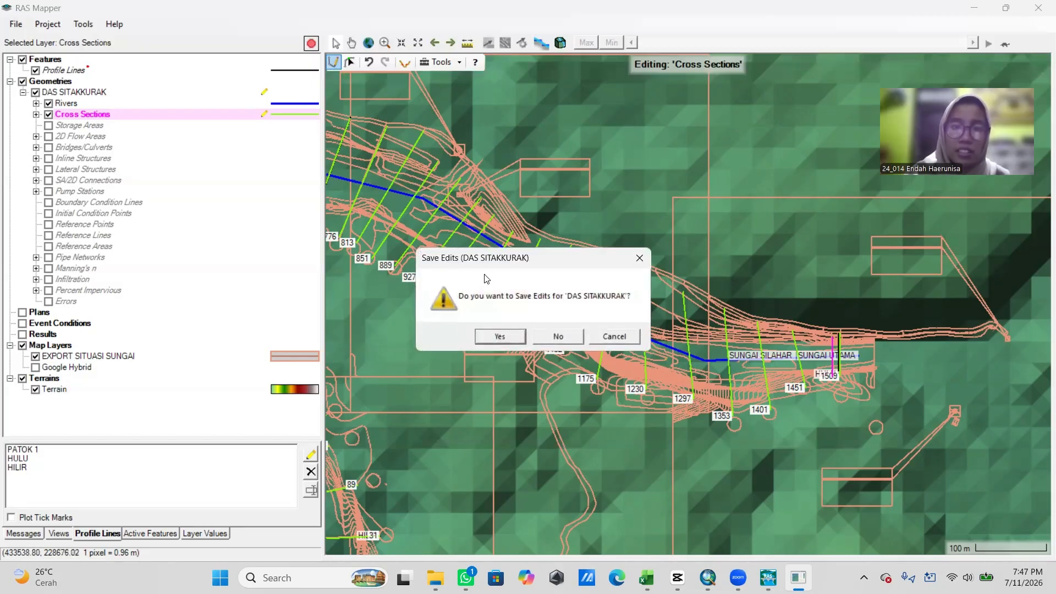
click(500, 336)
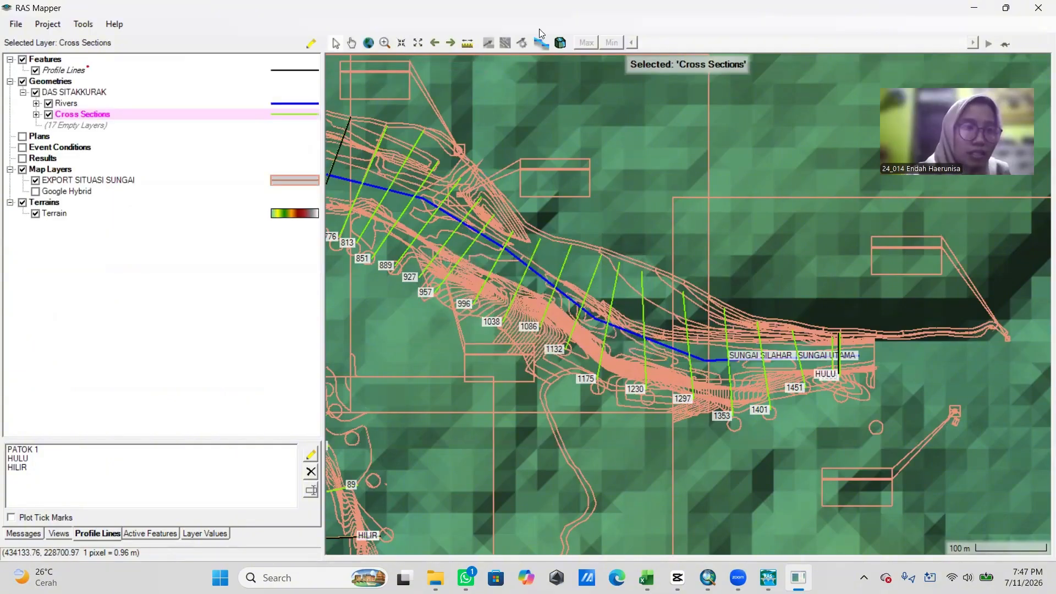
Step: Exit RAS Mapper and save the Profile Lines edits
click(16, 24)
click(28, 26)
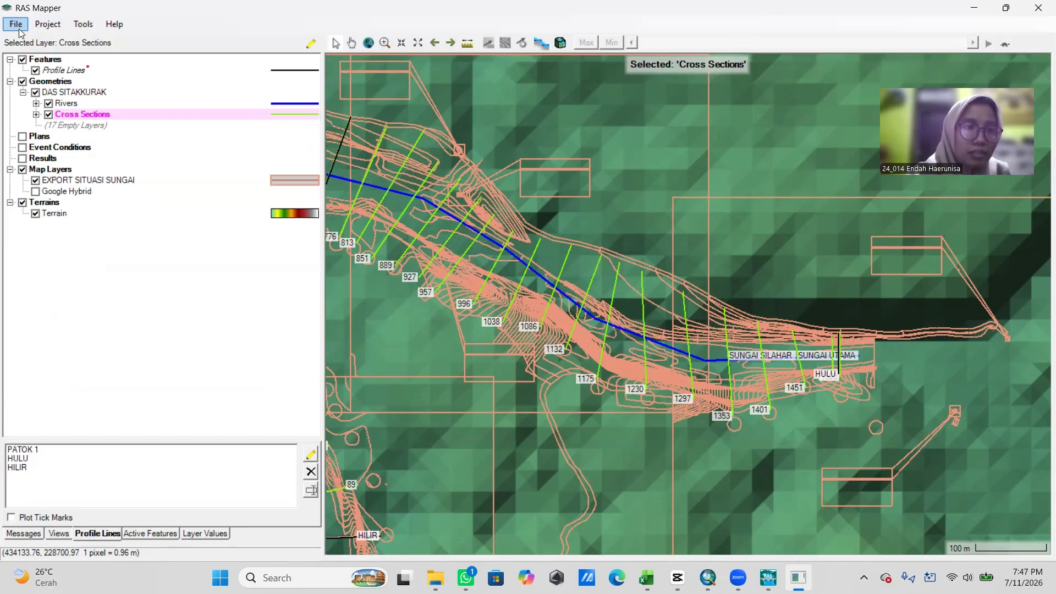
click(20, 31)
click(44, 72)
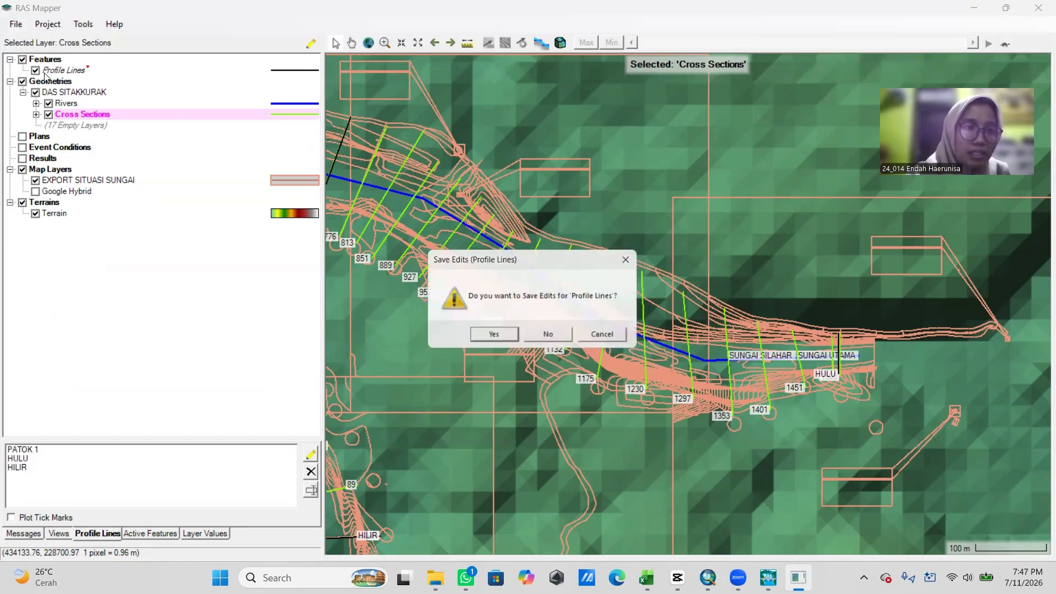
click(499, 337)
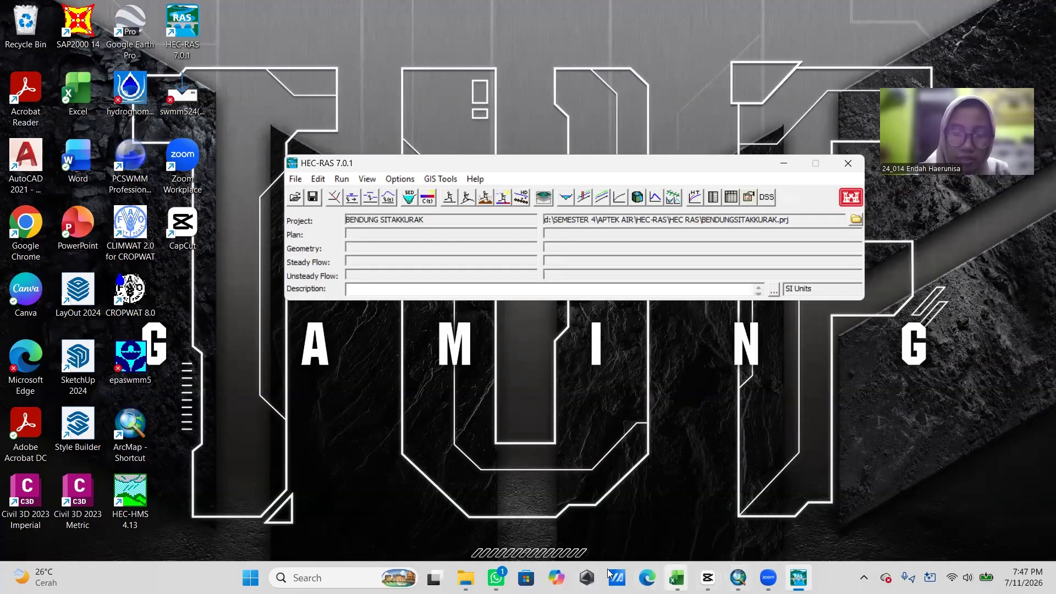
Step: Open the CS dan Debit (1) workbook from the HEC-RAS project folder in Excel
mouse_move(465, 578)
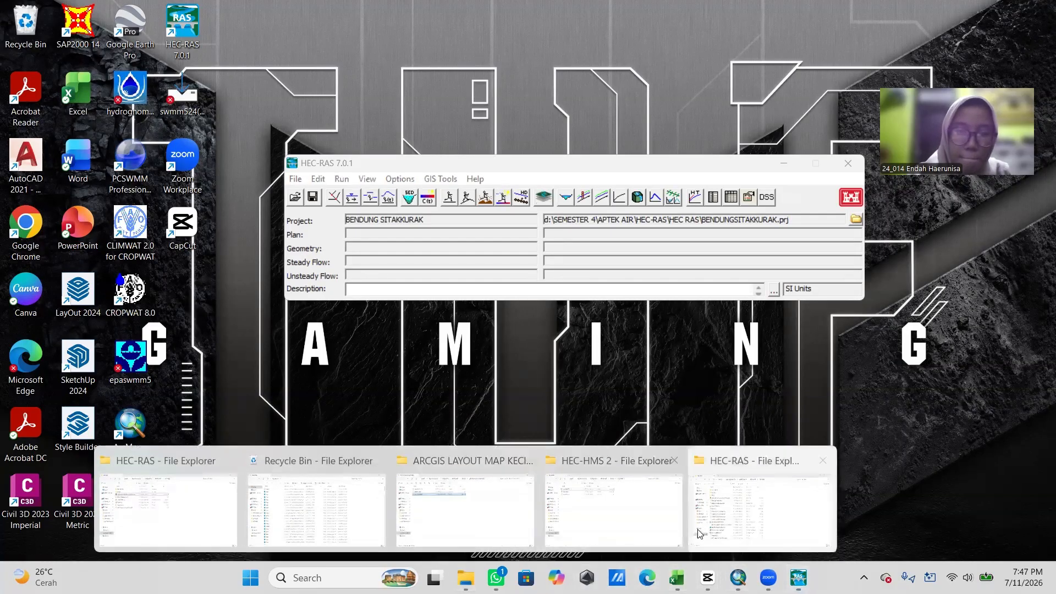
click(715, 525)
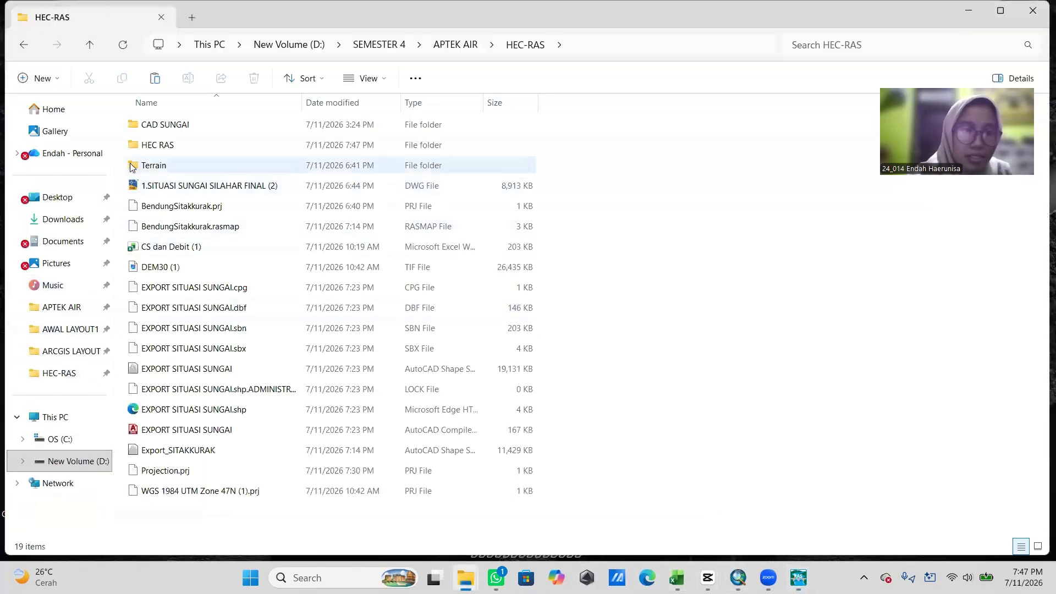
click(162, 245)
double_click(162, 242)
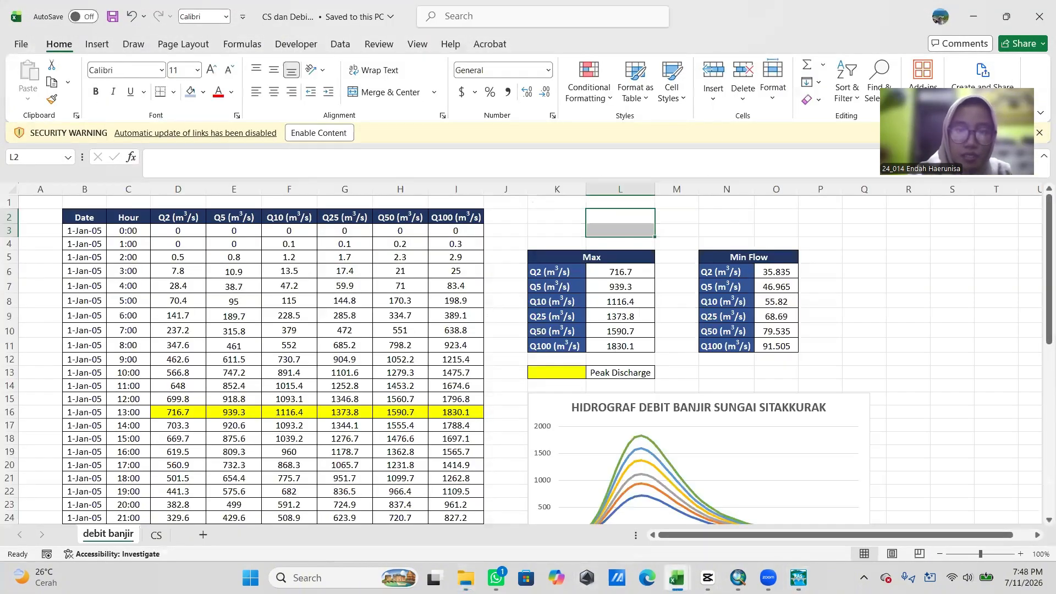
Step: Switch to HEC-RAS, load the DAS SITAKKURAK geometry in the geometric data editor and open its cross section data
mouse_move(797, 577)
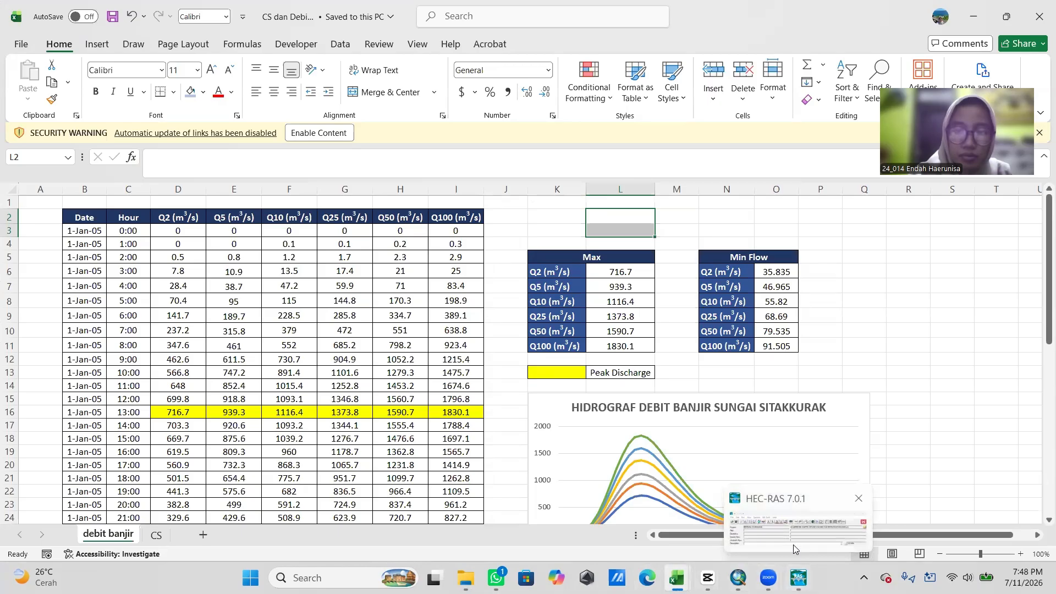
click(793, 546)
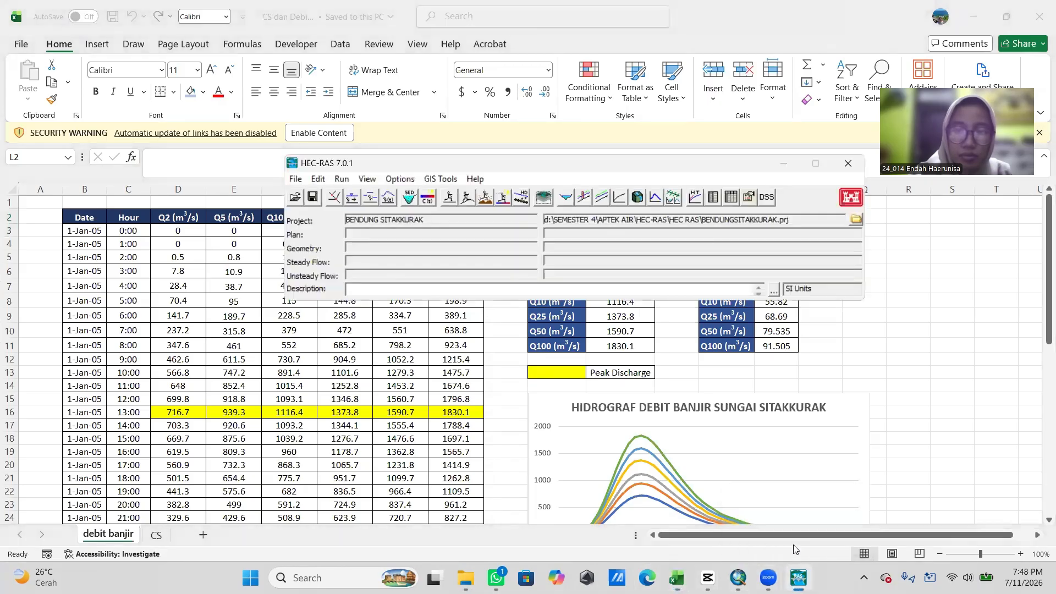
click(334, 199)
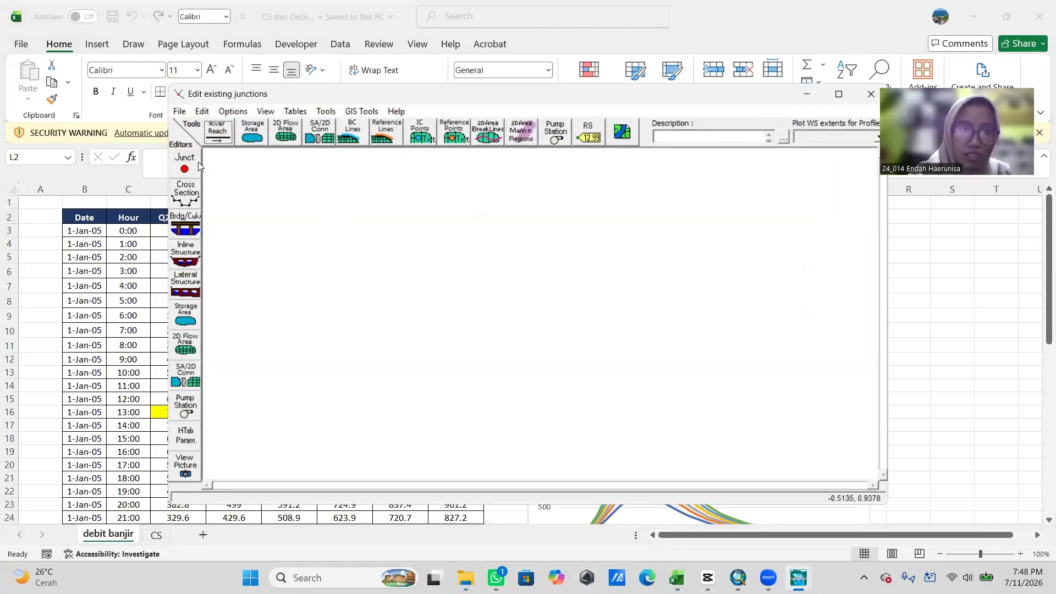
click(177, 113)
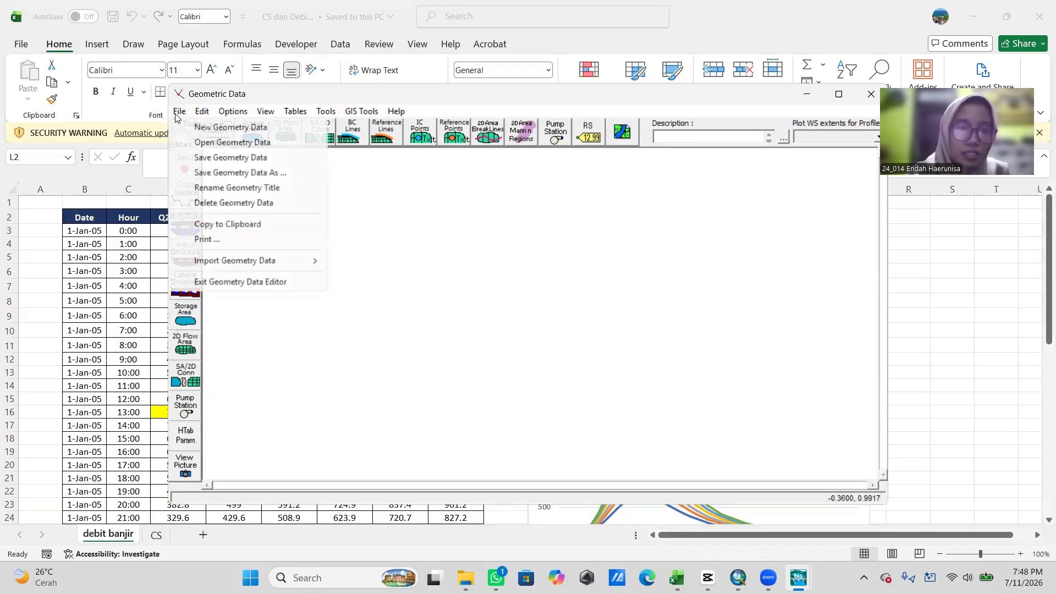
click(215, 142)
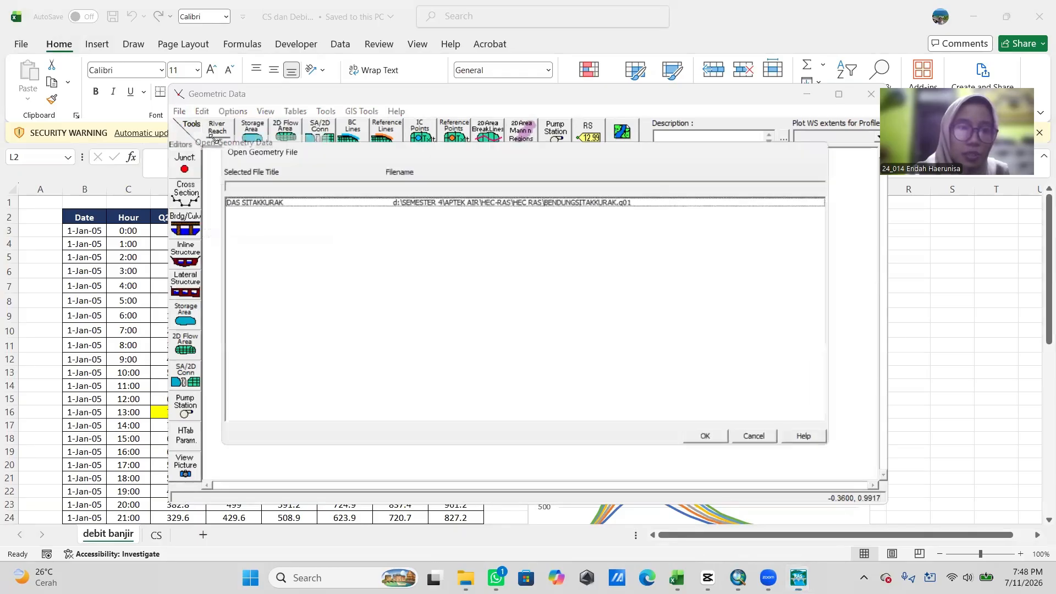
click(285, 201)
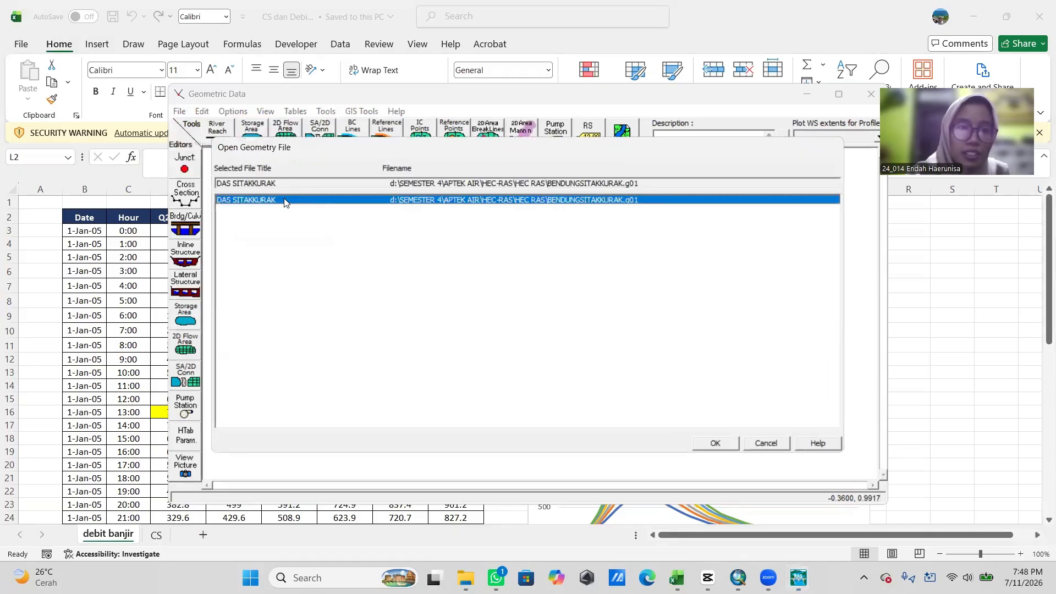
click(714, 443)
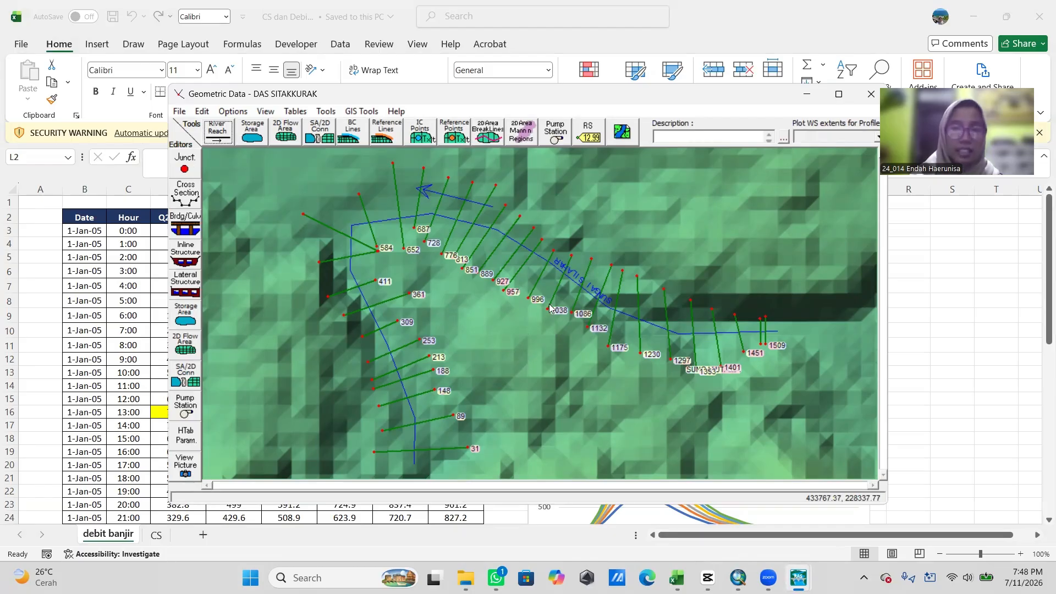
click(185, 194)
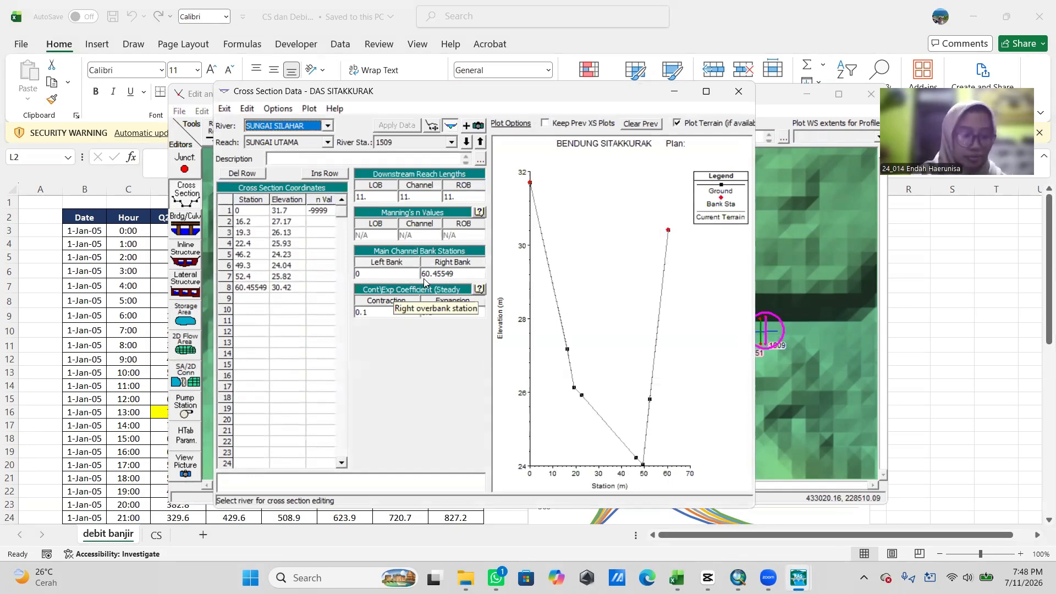
Step: Minimize the HEC-RAS windows and bring up the CS sheet with the surveyed cross section tables in the Excel workbook
click(667, 95)
click(805, 97)
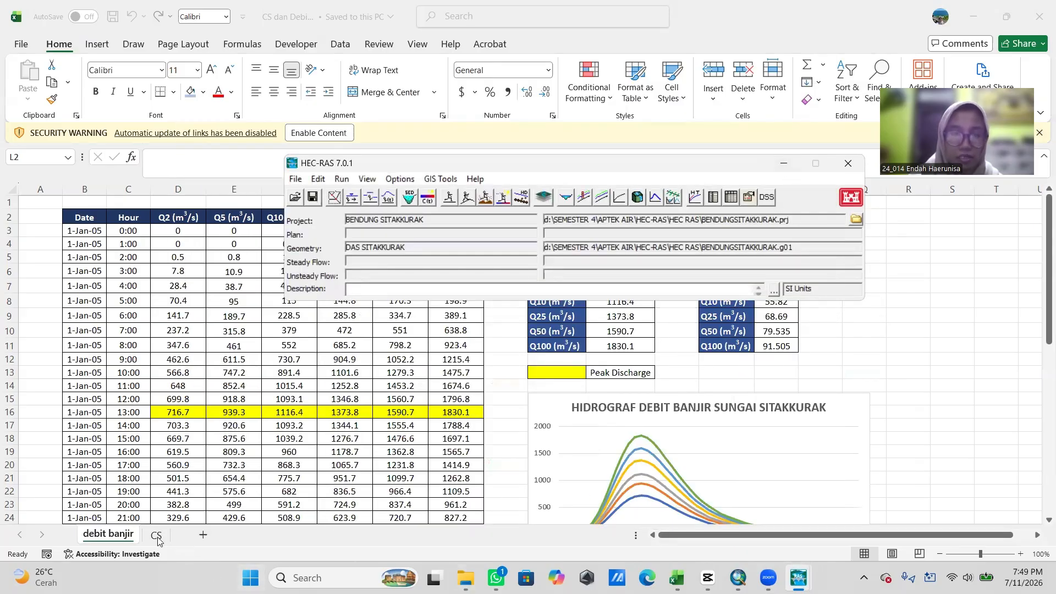
click(786, 164)
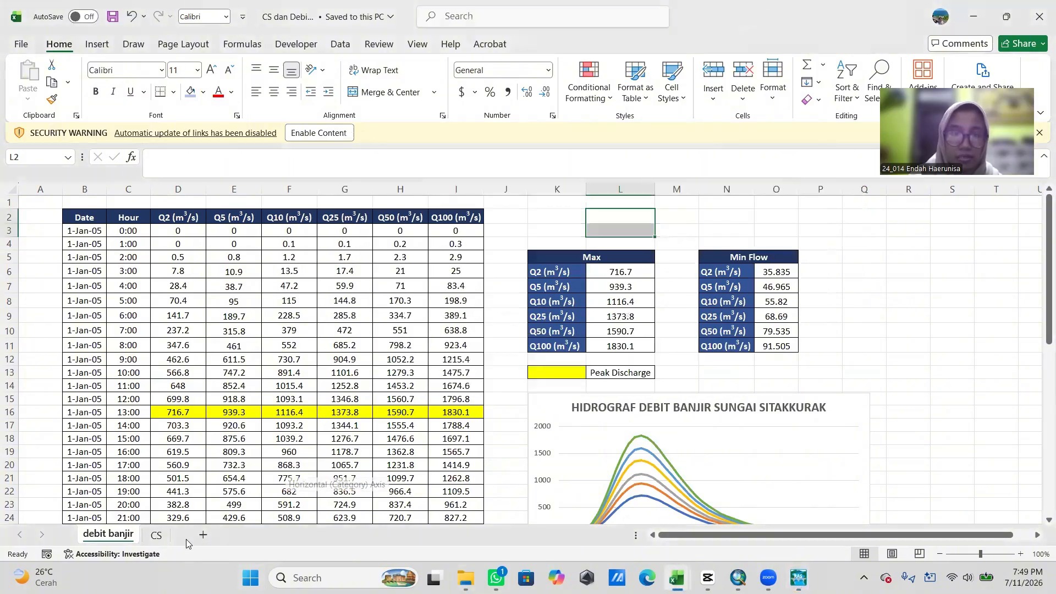
click(156, 534)
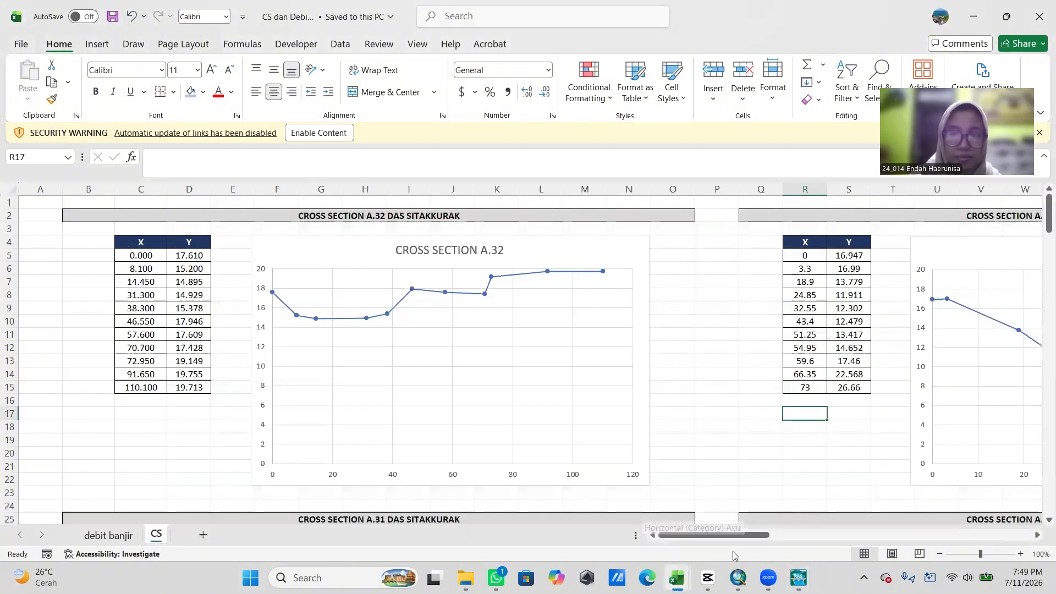
drag(710, 536, 646, 551)
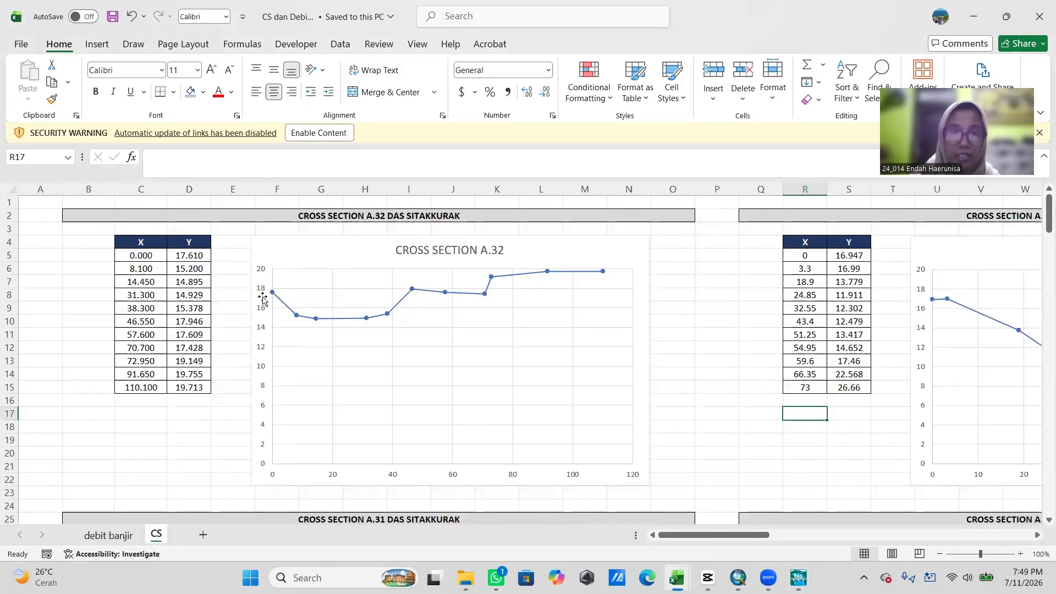